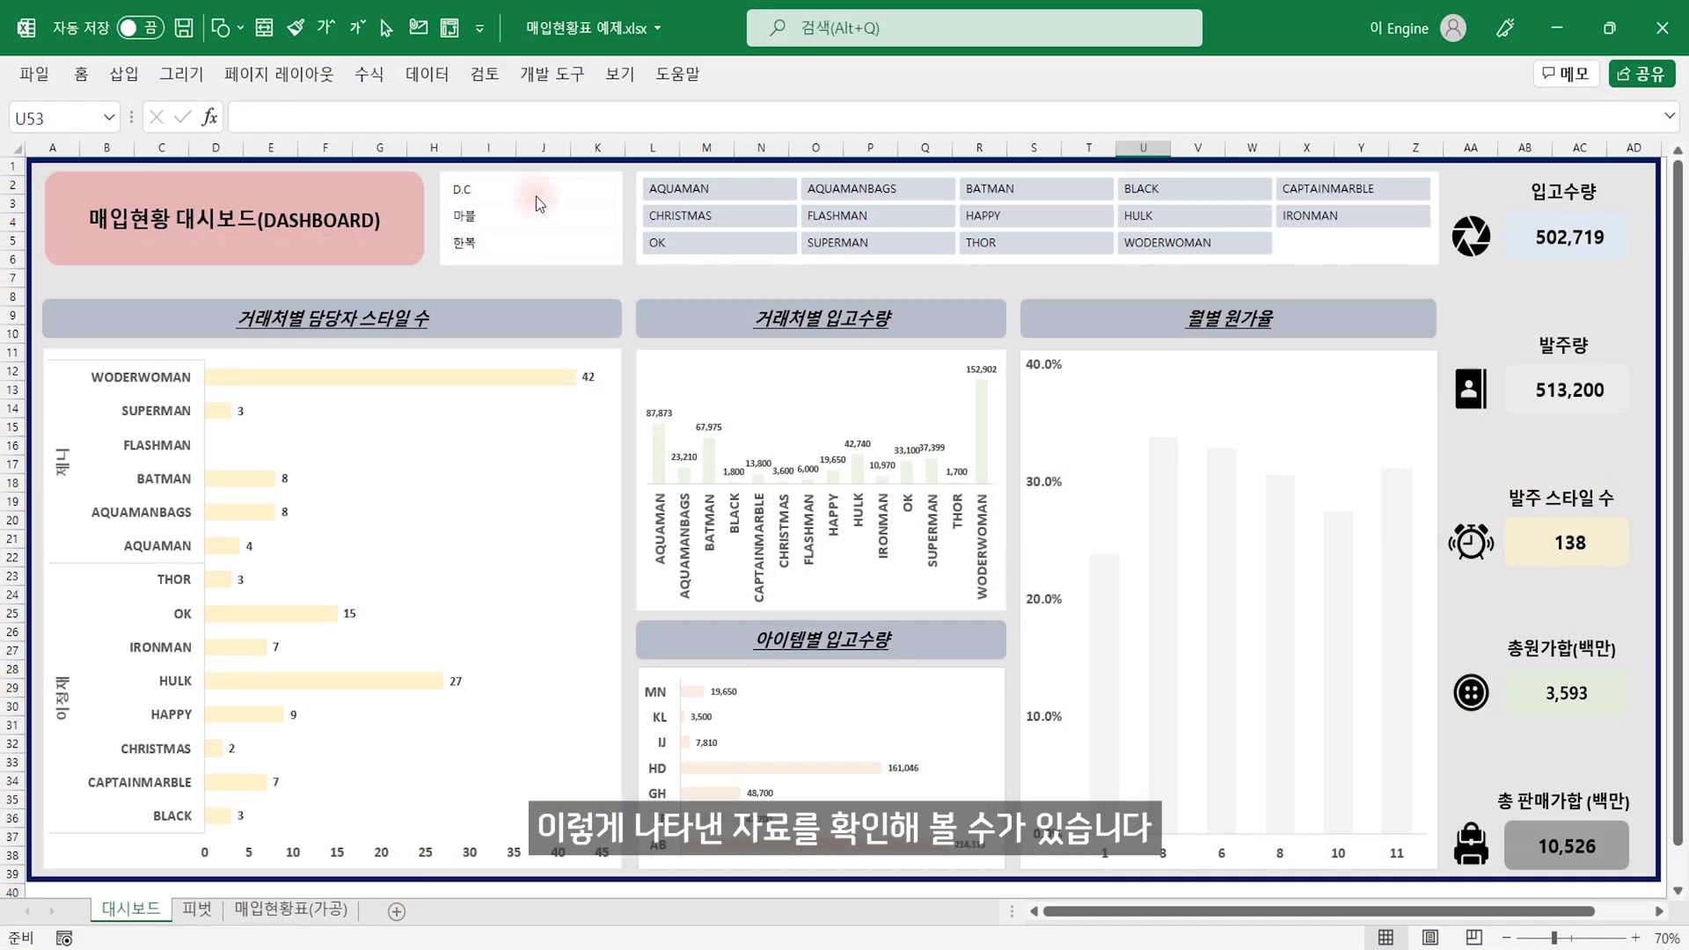
Step: Filter the dashboard's team slicer to D.C, then to 한복
{"action": "left_click", "coordinate": [539, 201]}
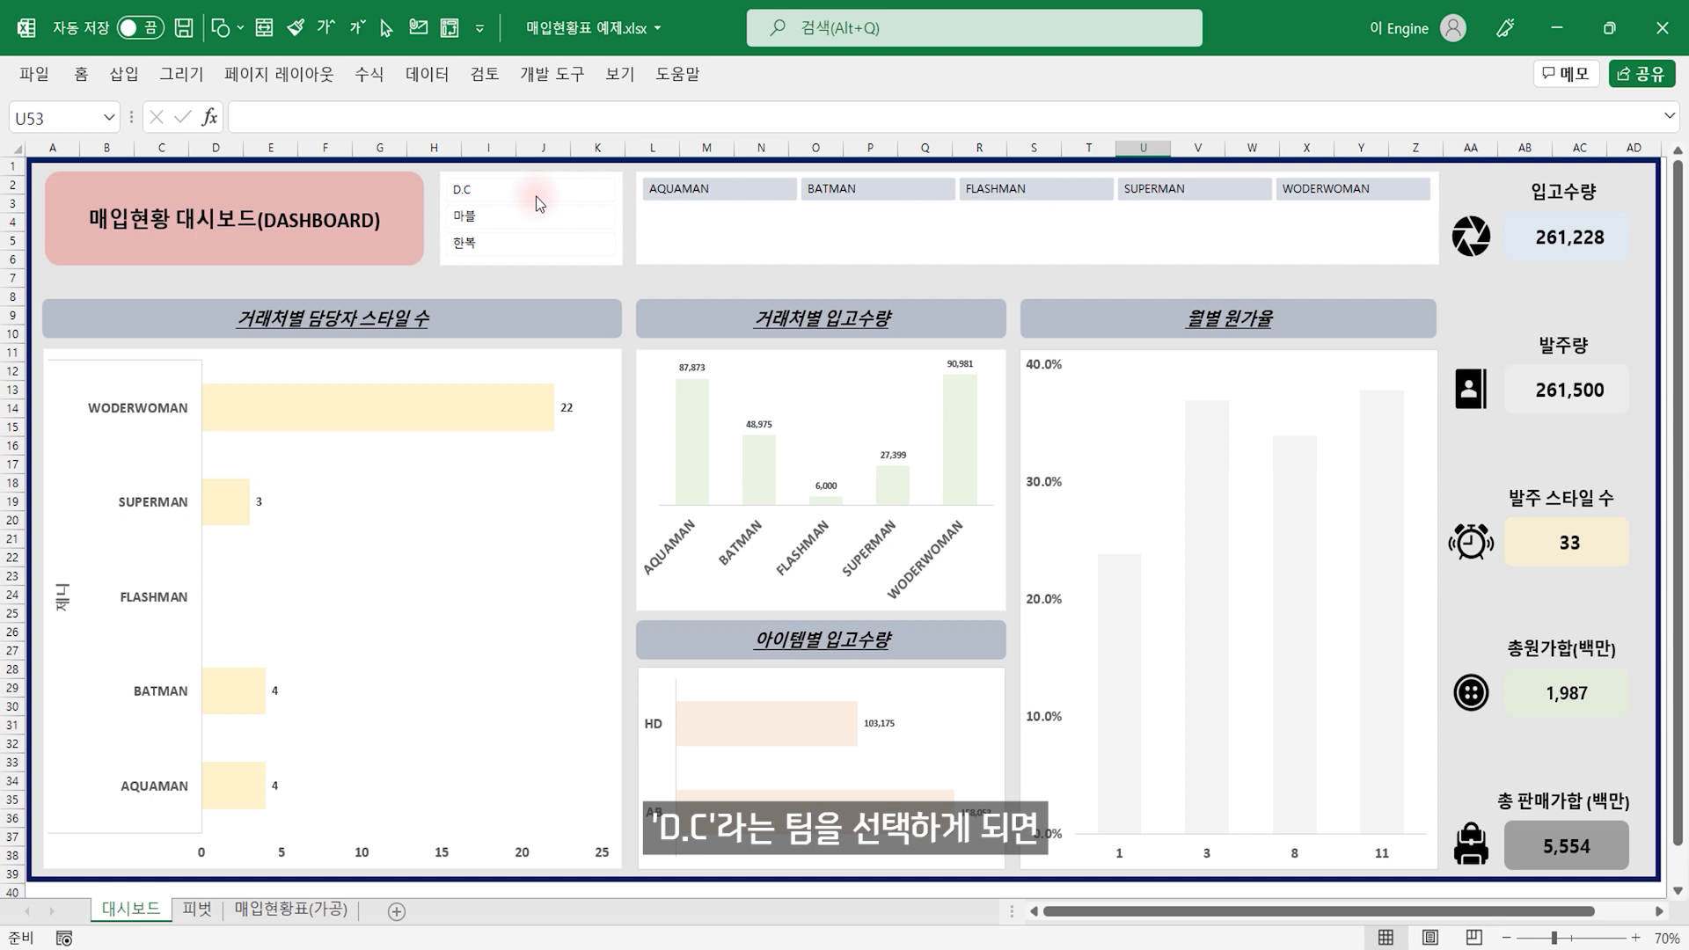
{"action": "left_click", "coordinate": [539, 201]}
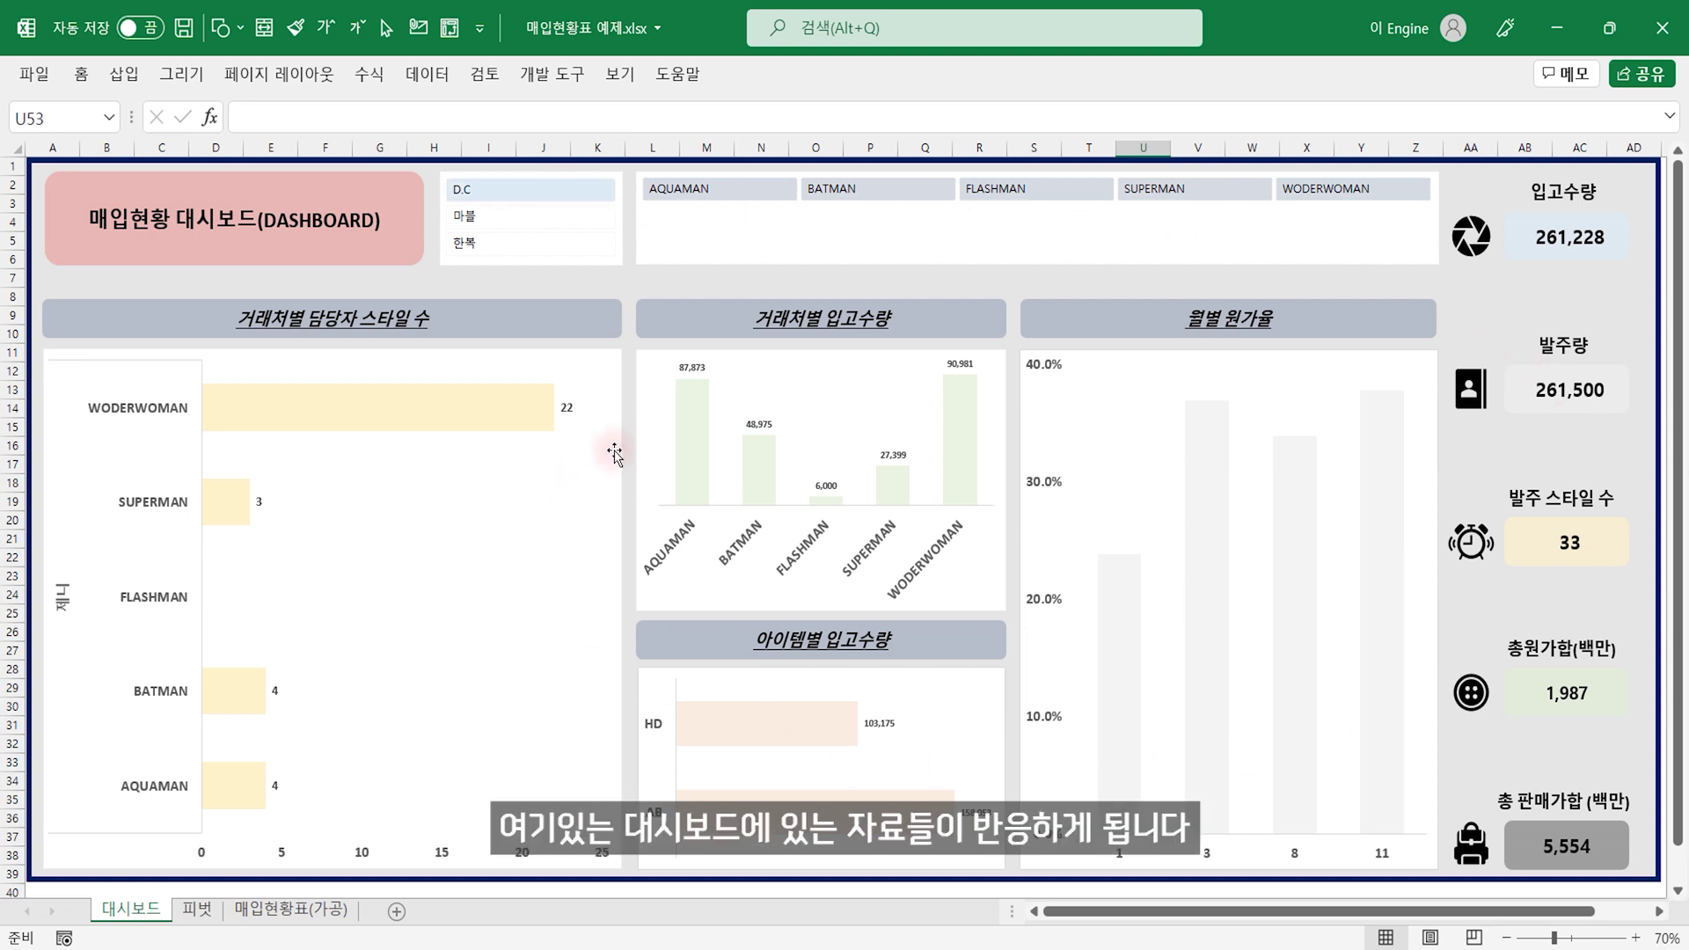
{"action": "left_click", "coordinate": [508, 246]}
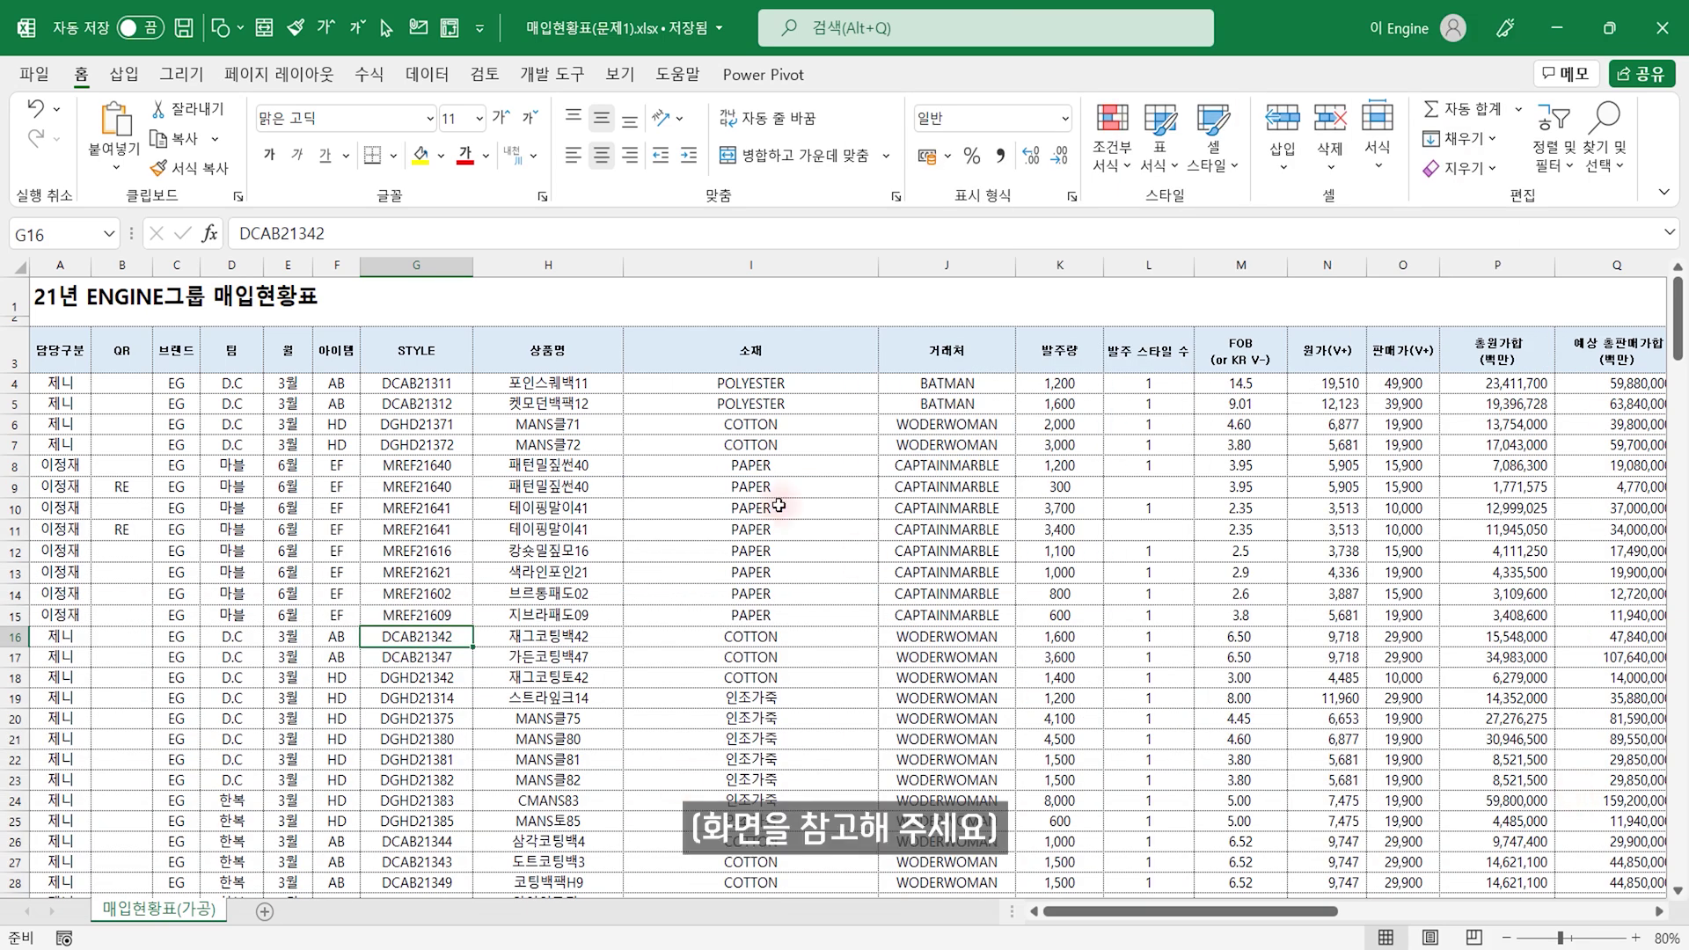
Step: Browse the purchase table's columns out to 총 판매가합 and review the team column
{"action": "left_click", "coordinate": [643, 569]}
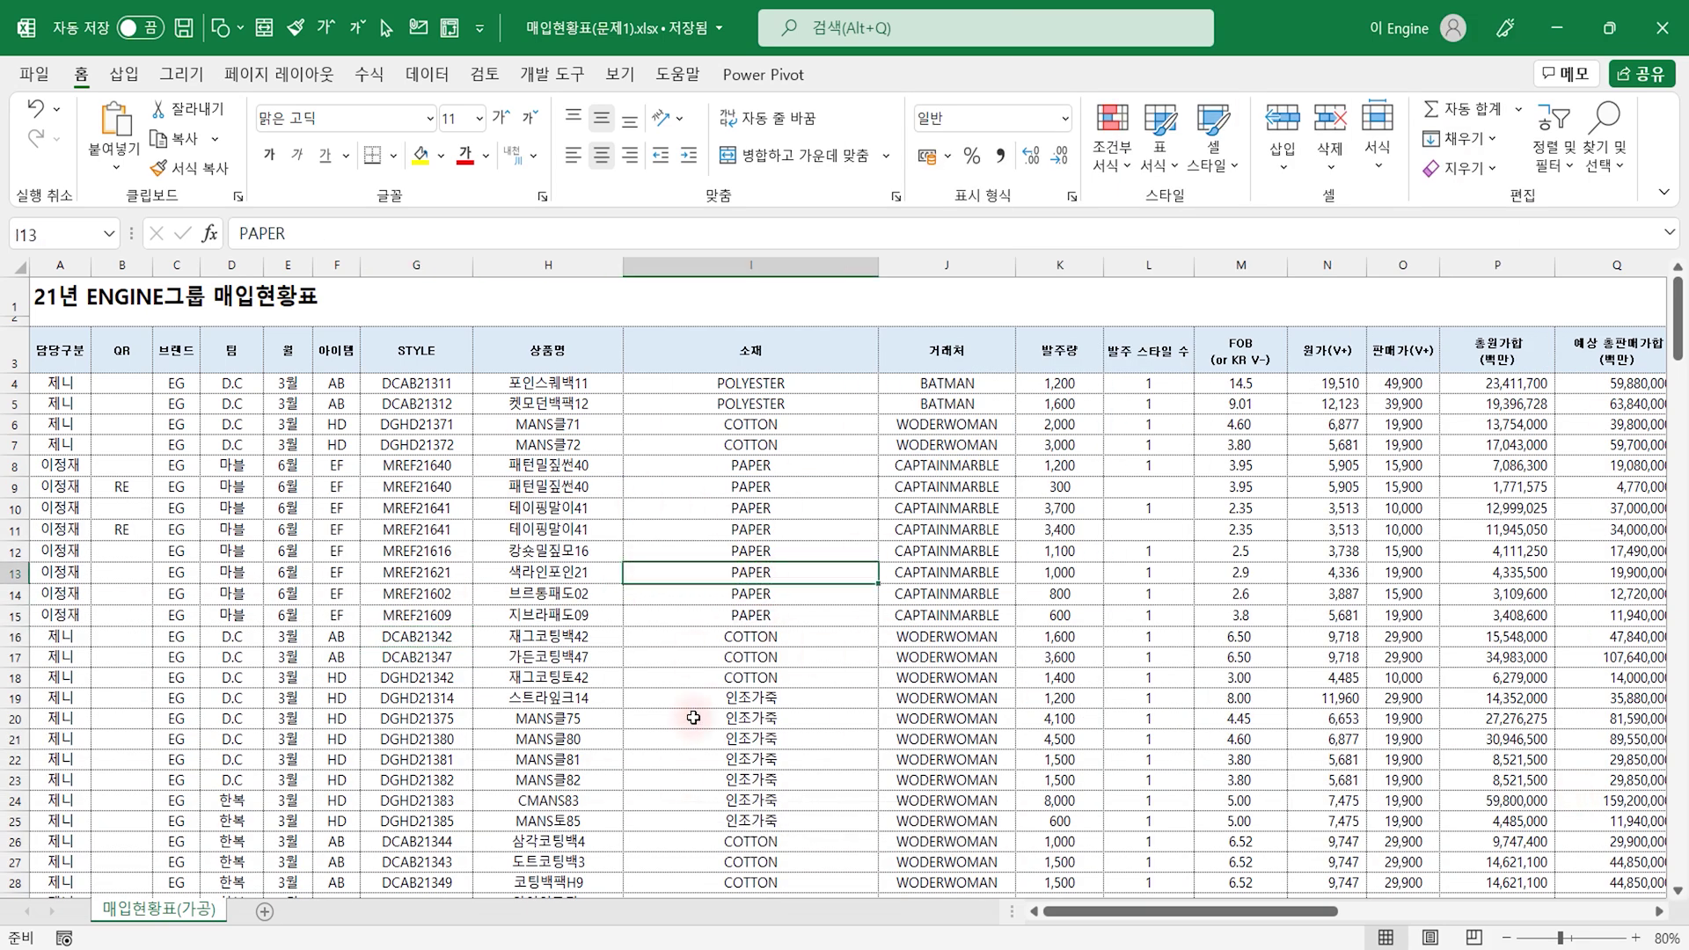
{"action": "left_click", "coordinate": [62, 361]}
{"action": "mouse_move", "coordinate": [1376, 552]}
{"action": "left_mouse_down"}
{"action": "mouse_move", "coordinate": [1684, 525]}
{"action": "mouse_move", "coordinate": [1654, 519]}
{"action": "left_mouse_up"}
{"action": "left_click", "coordinate": [1508, 356]}
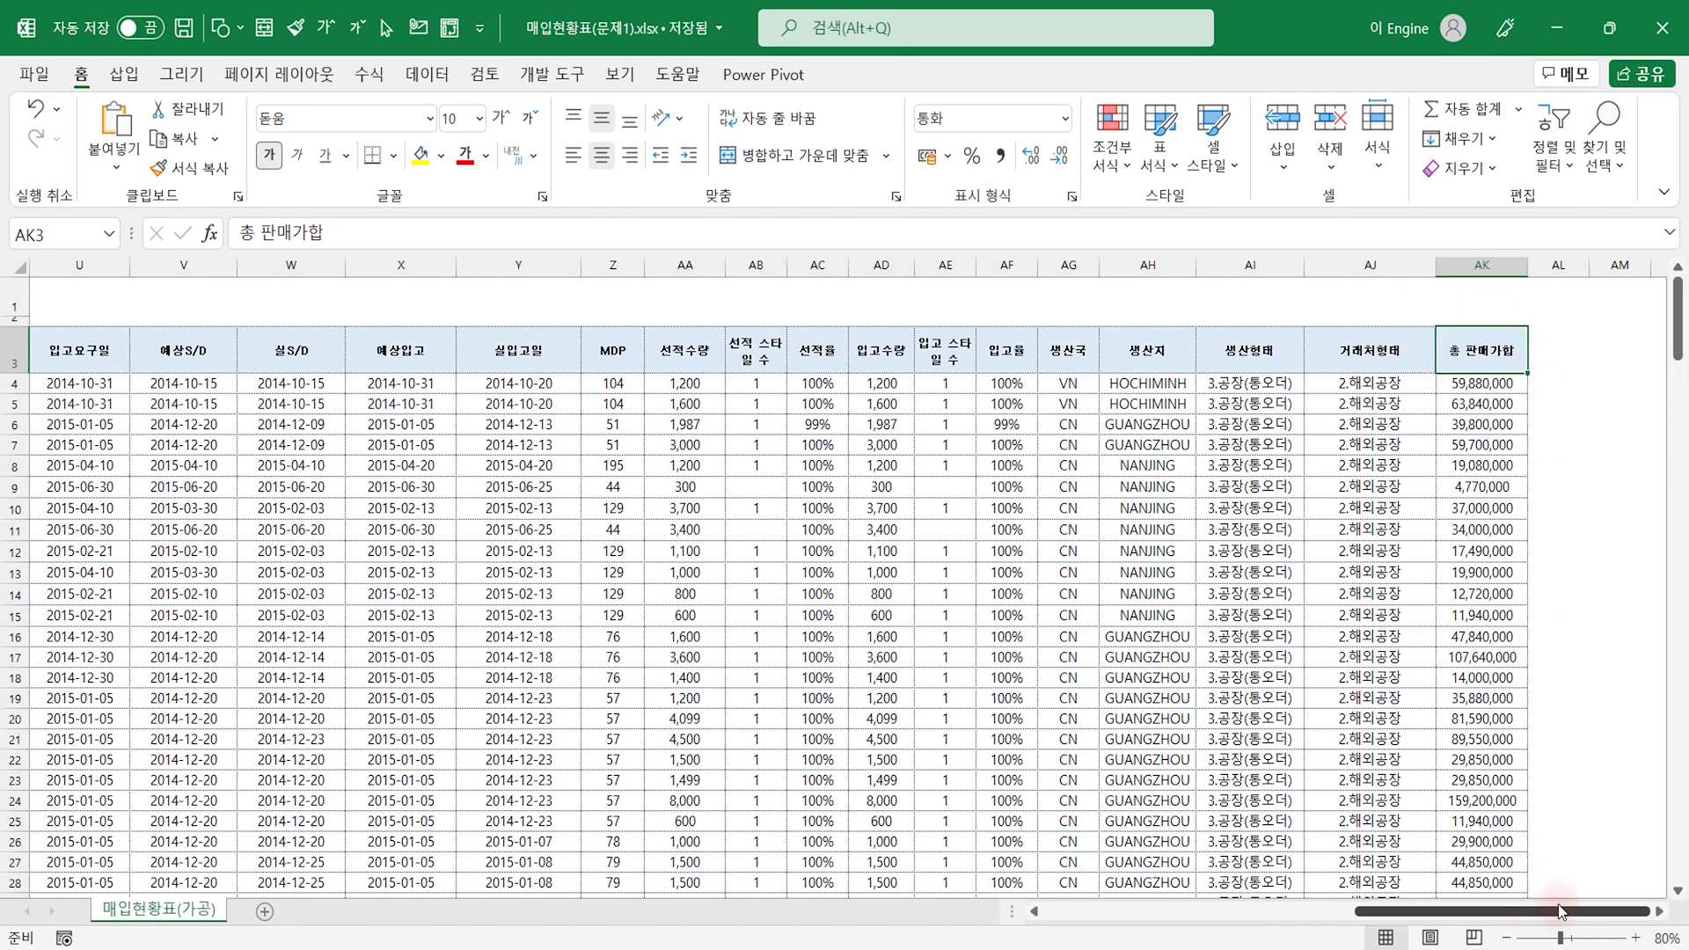
{"action": "left_click_drag", "start_coordinate": [1561, 912], "coordinate": [1250, 911]}
{"action": "left_click", "coordinate": [381, 581]}
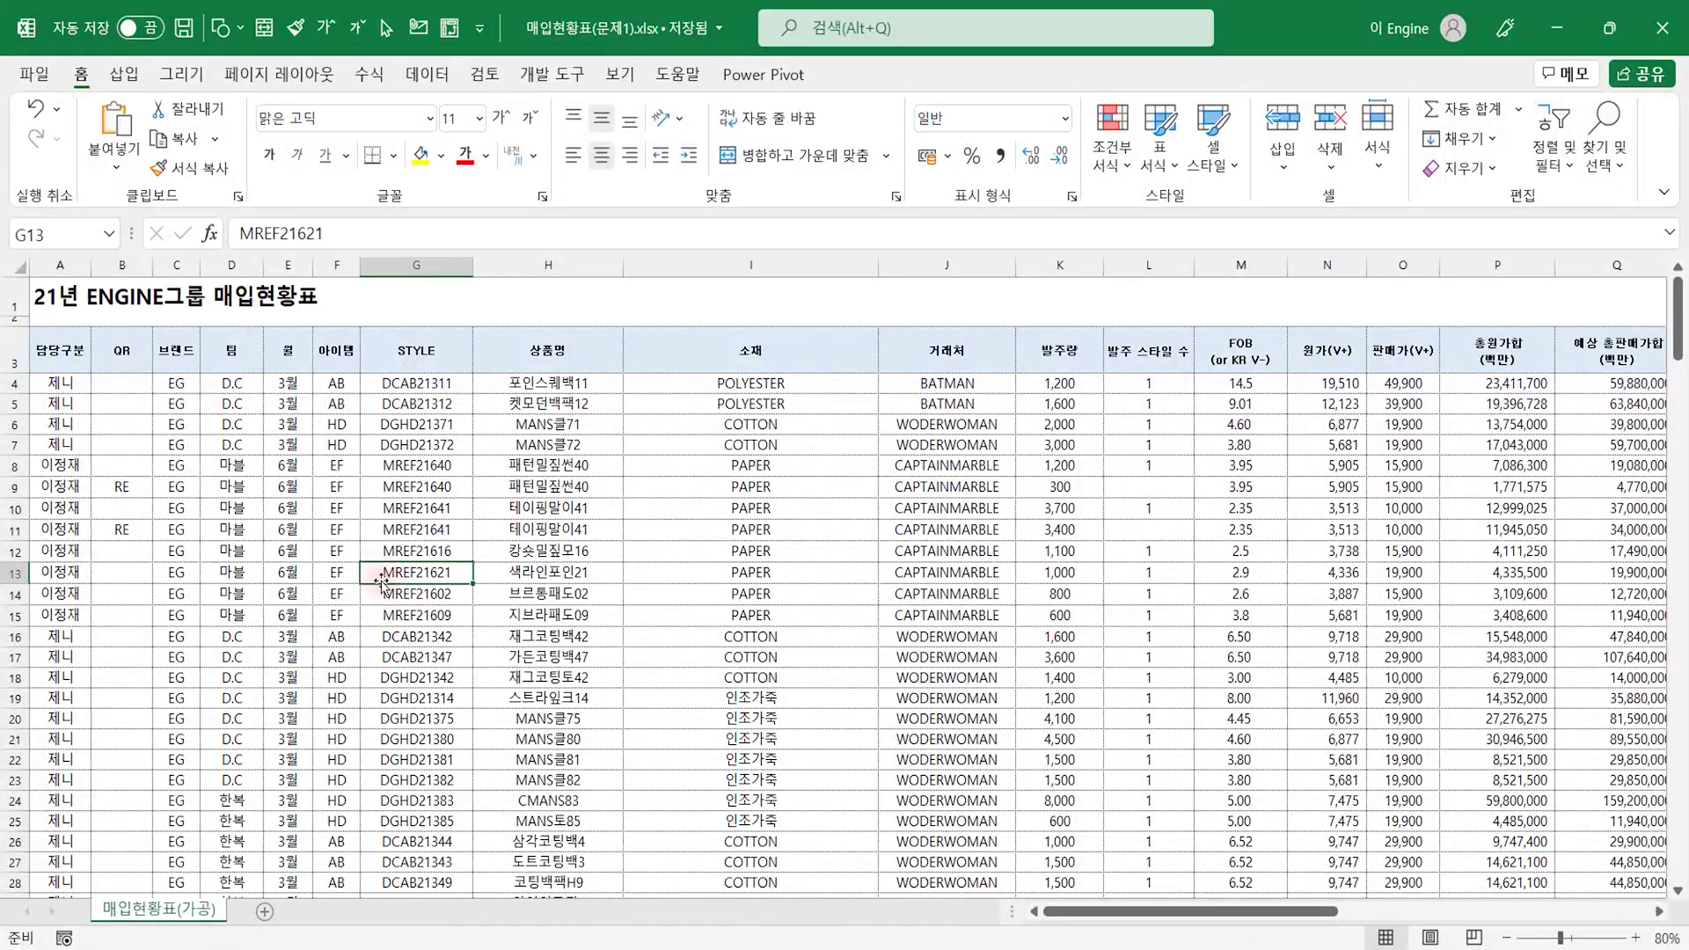
{"action": "left_click", "coordinate": [231, 264]}
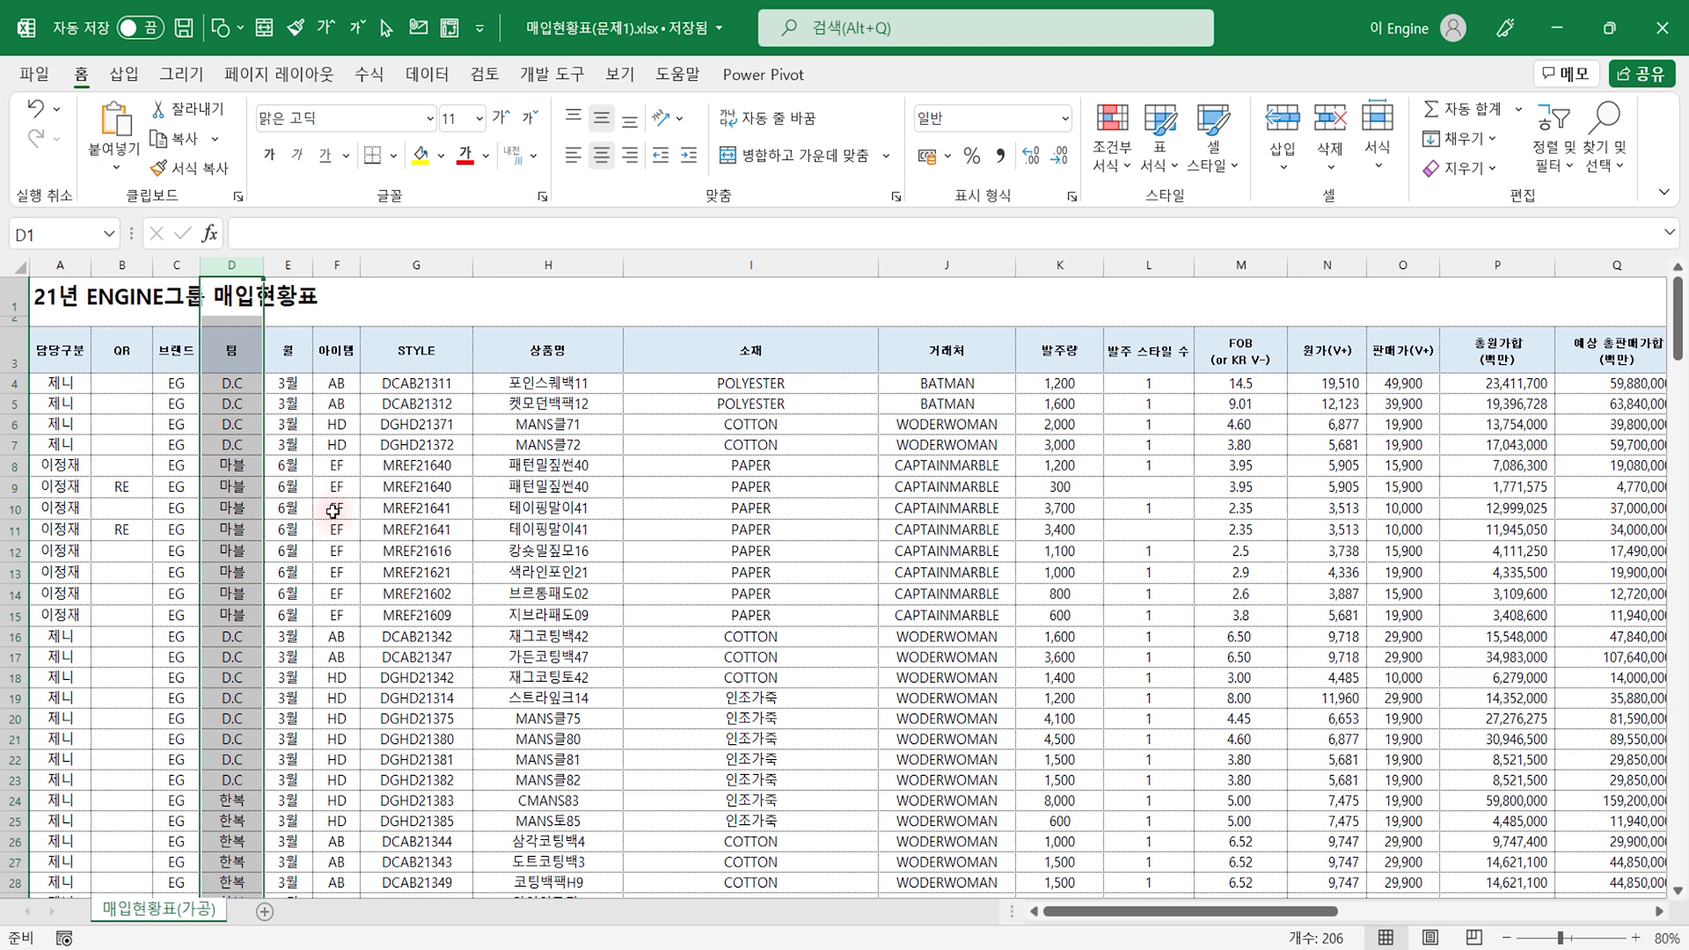
{"action": "left_click", "coordinate": [1148, 528]}
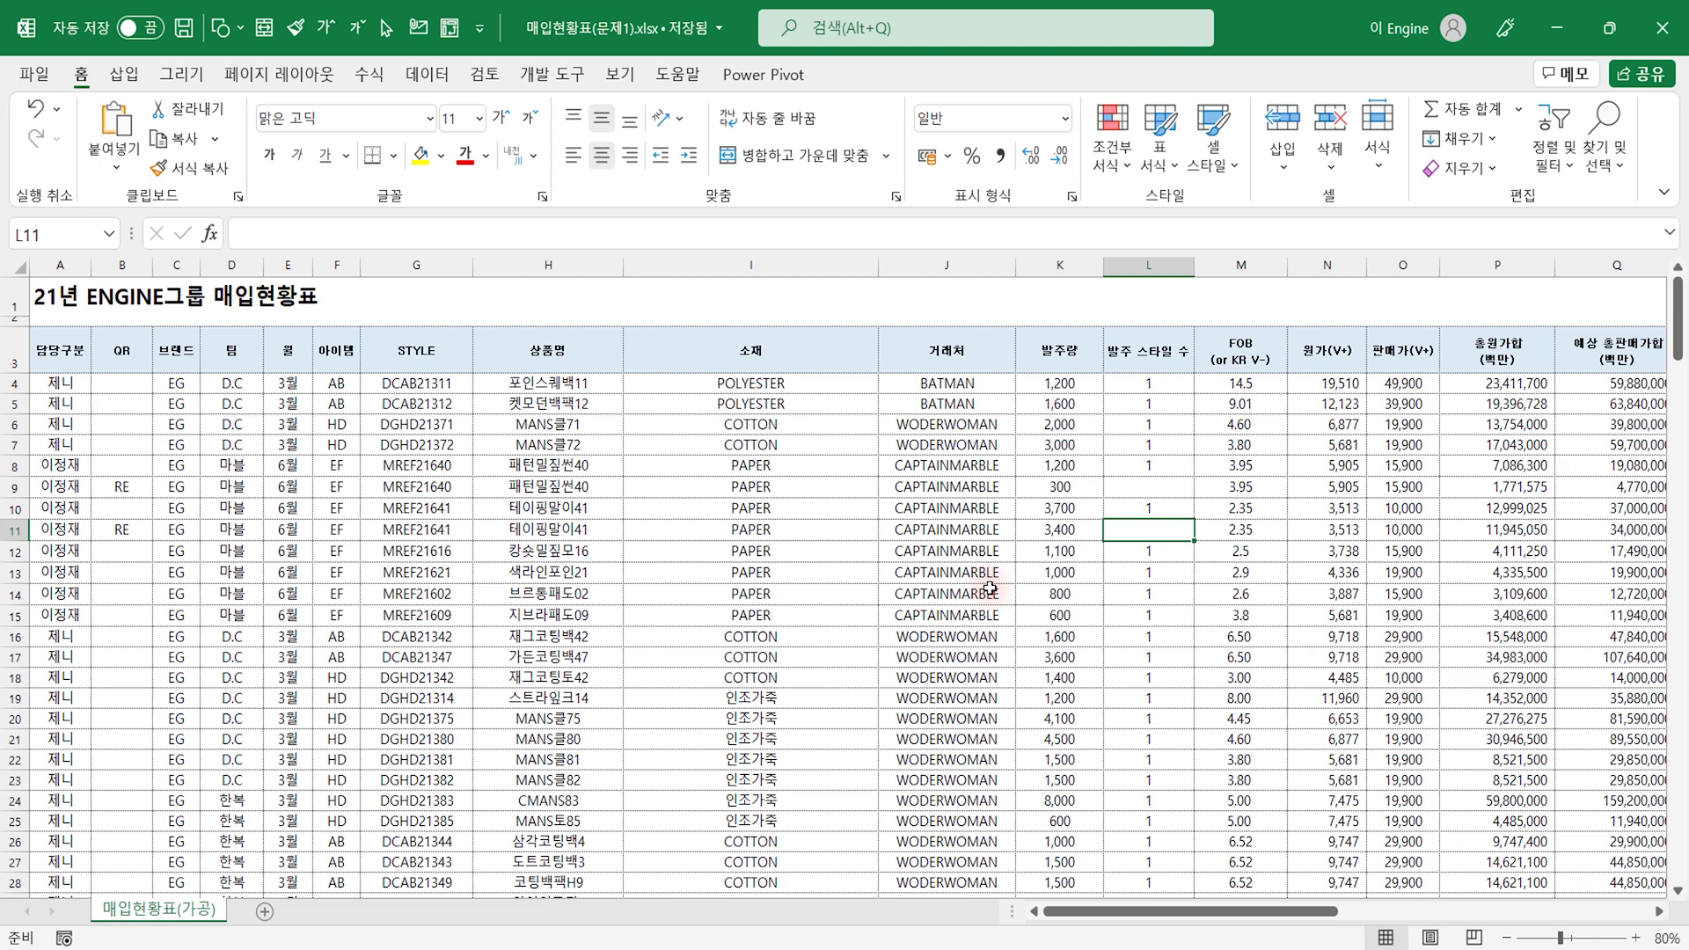
Step: Select the entire data table, rows 3 to 208, with Ctrl+A
{"action": "left_click", "coordinate": [433, 352]}
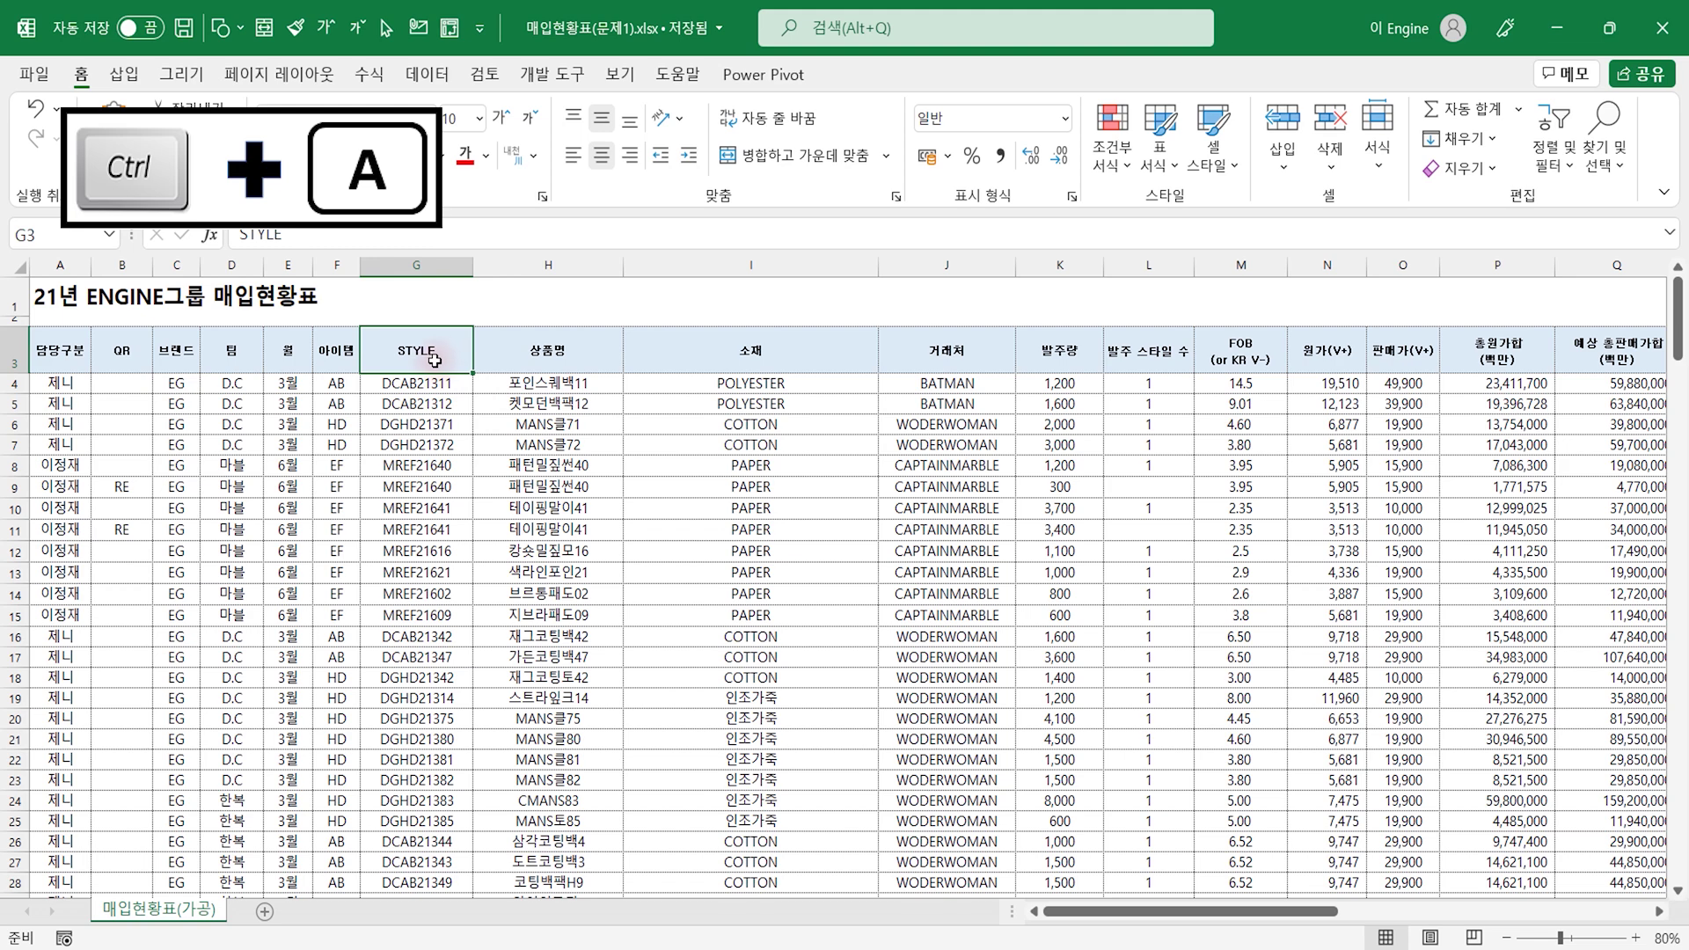
{"action": "key", "text": "ctrl+a"}
{"action": "scroll", "coordinate": [433, 360], "scroll_direction": "down", "scroll_amount": 1}
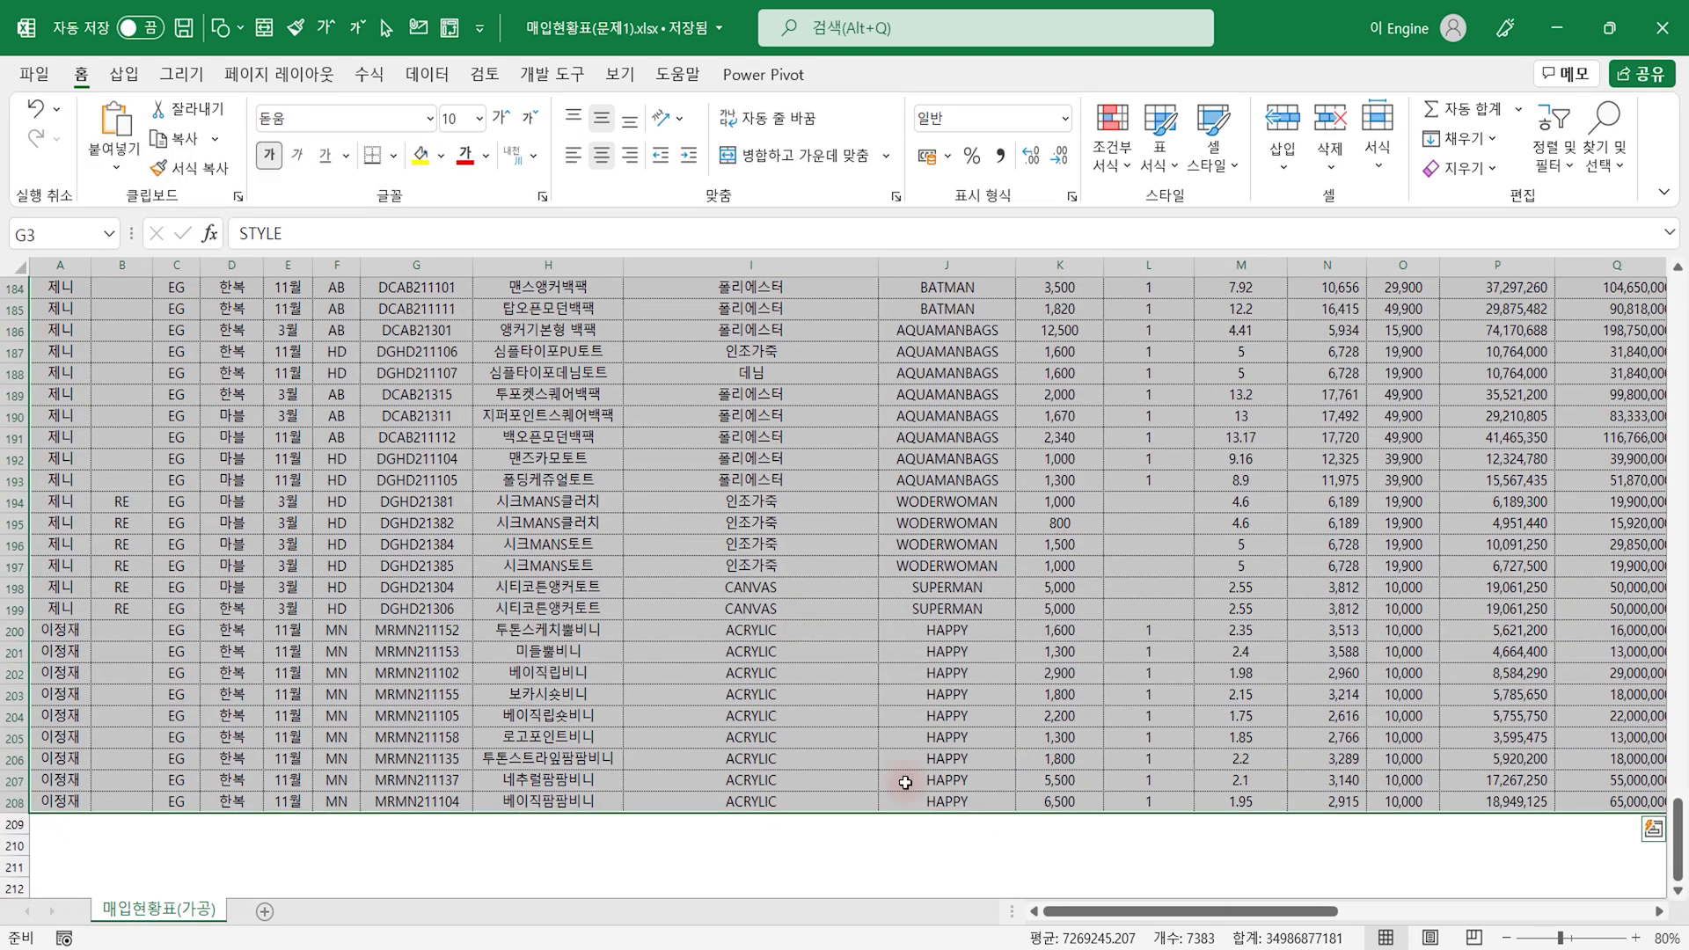
Step: Create a pivot table on a new sheet listing 팀 as rows
{"action": "left_click", "coordinate": [123, 74]}
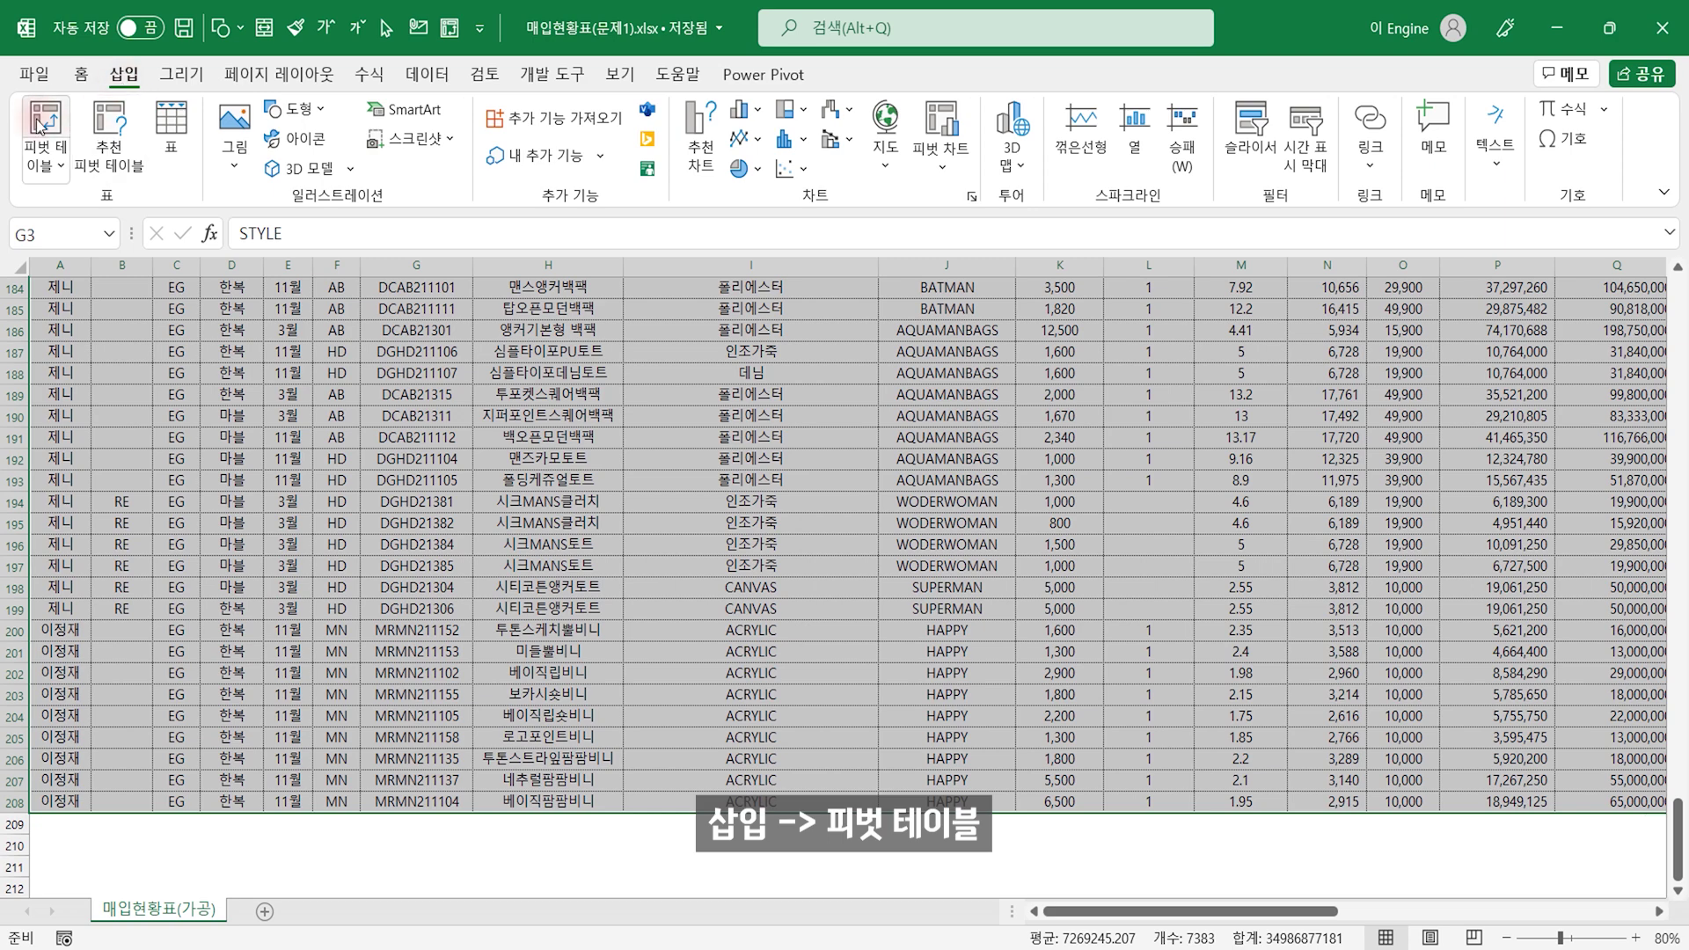
{"action": "left_click", "coordinate": [40, 126]}
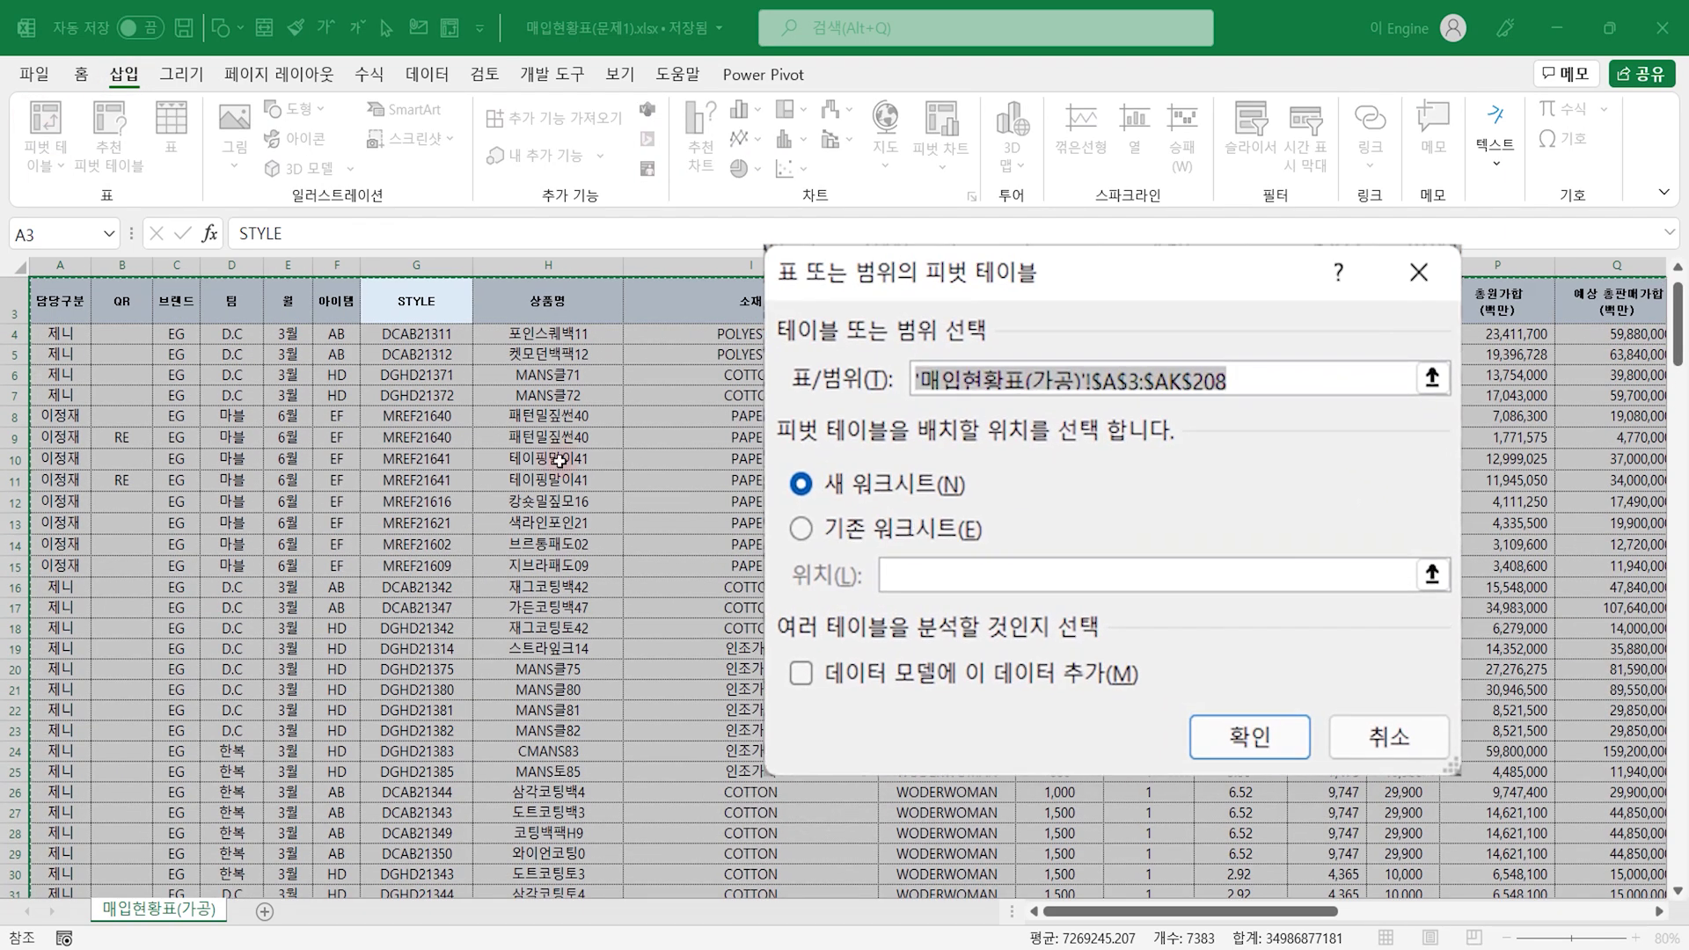
{"action": "left_click", "coordinate": [1249, 737]}
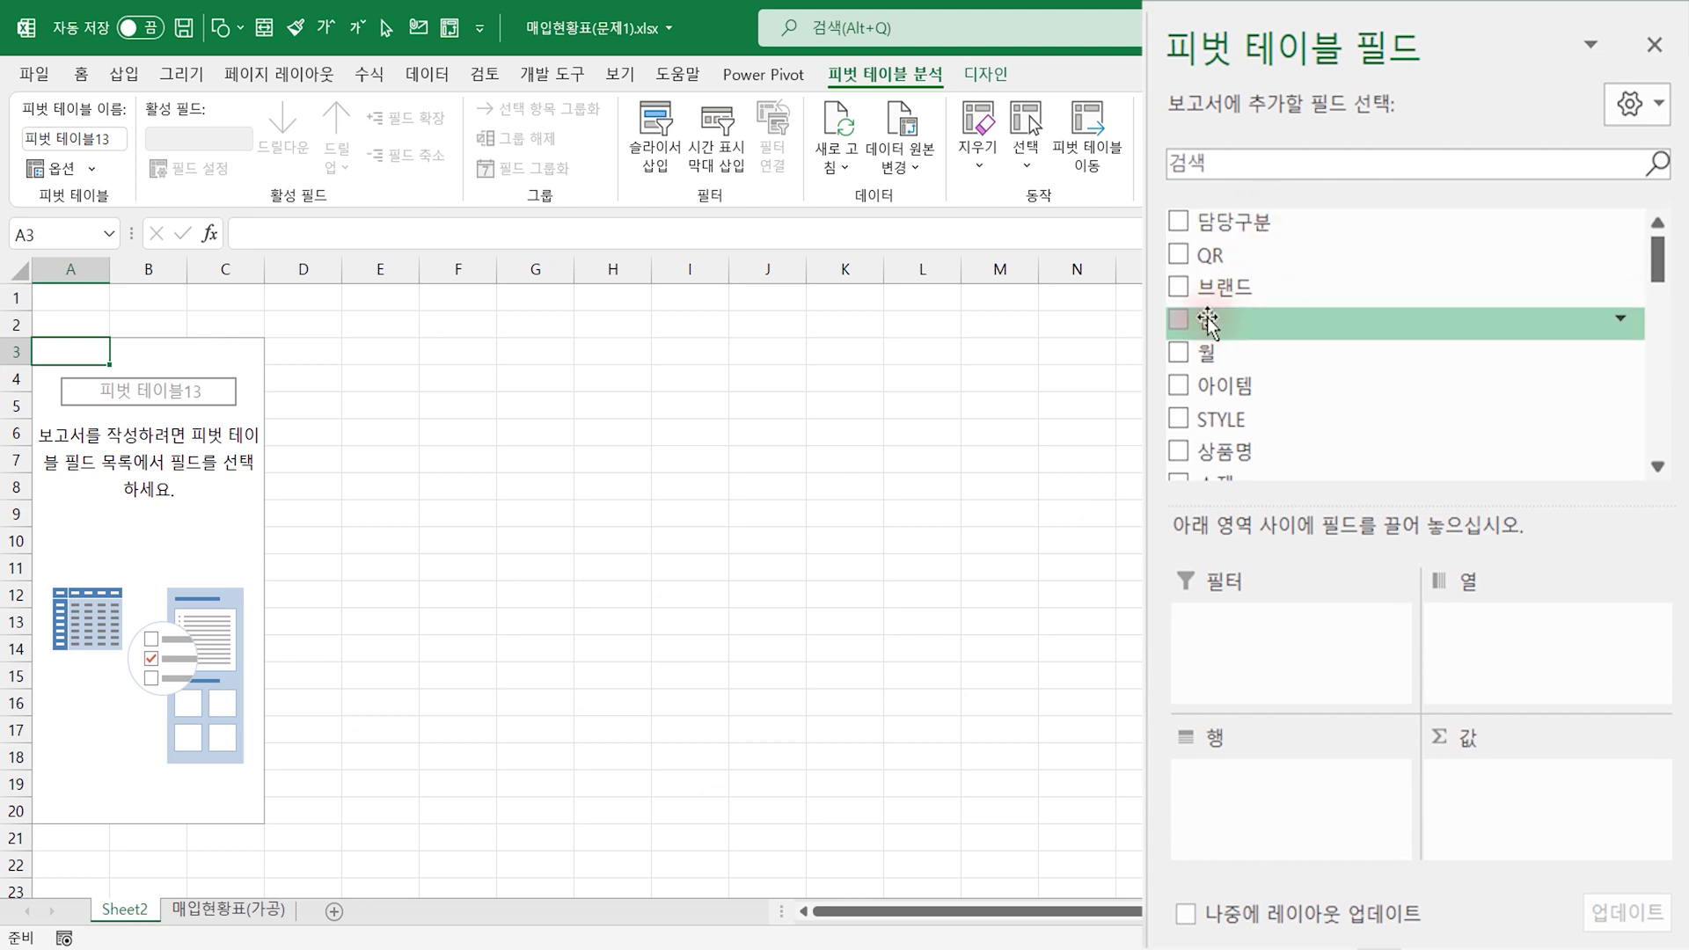
{"action": "left_click_drag", "start_coordinate": [1249, 320], "coordinate": [1280, 789]}
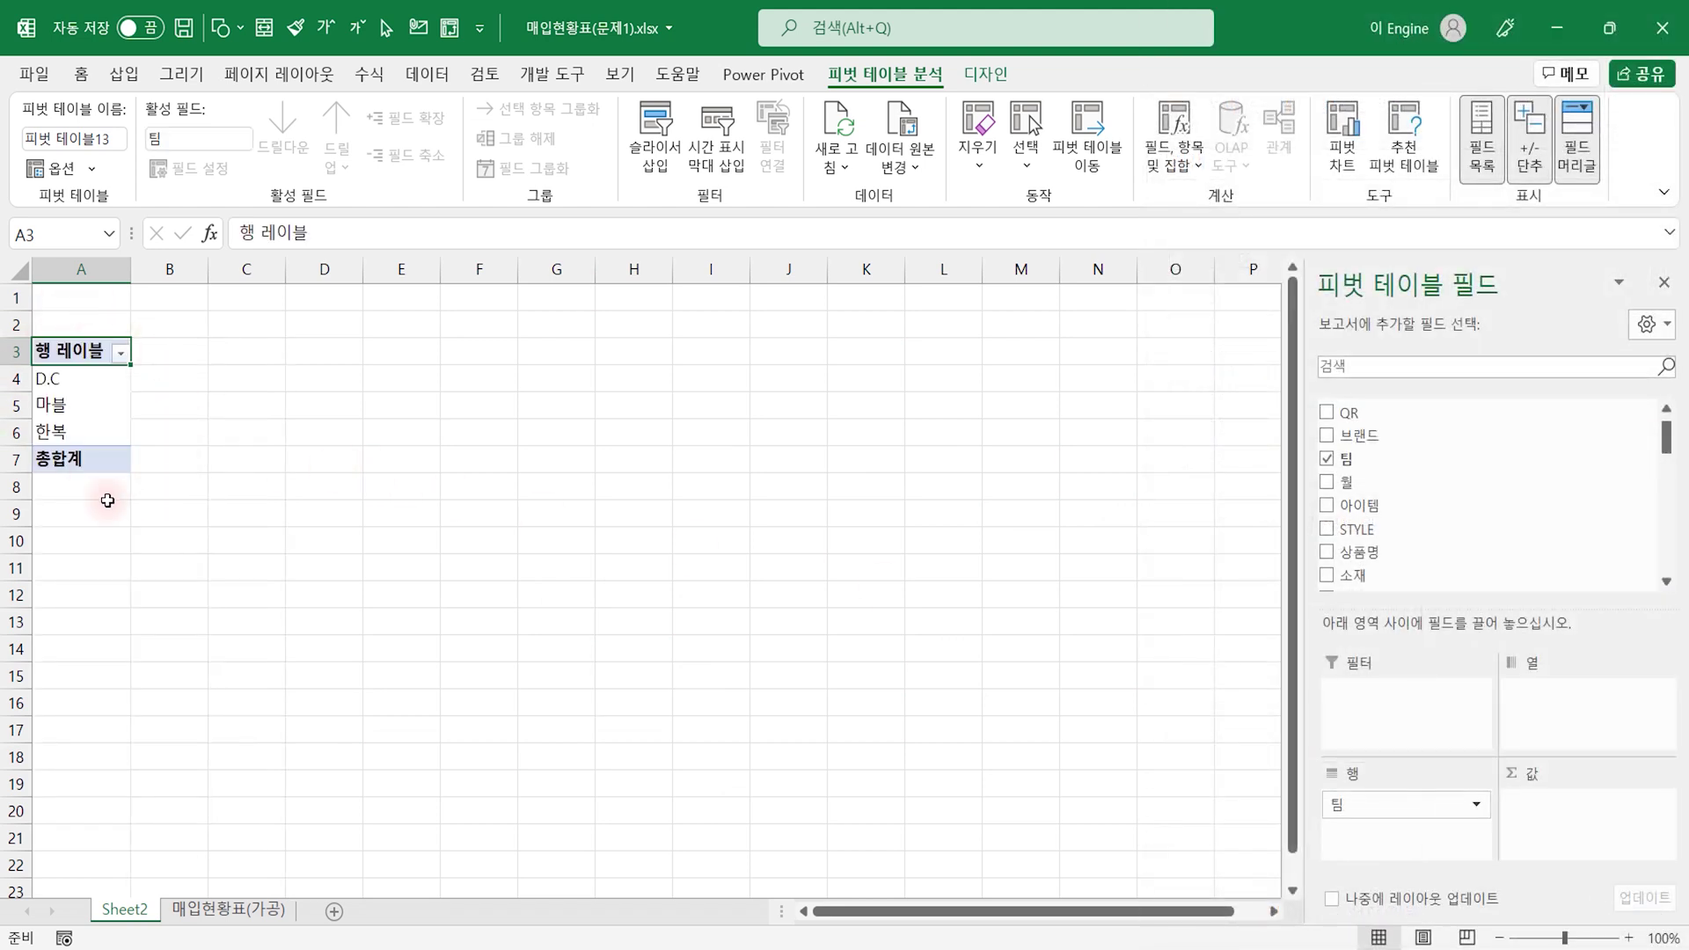
Step: Copy the team pivot to C3 and switch its rows from 팀 to 거래처
{"action": "left_click_drag", "start_coordinate": [66, 349], "coordinate": [85, 456]}
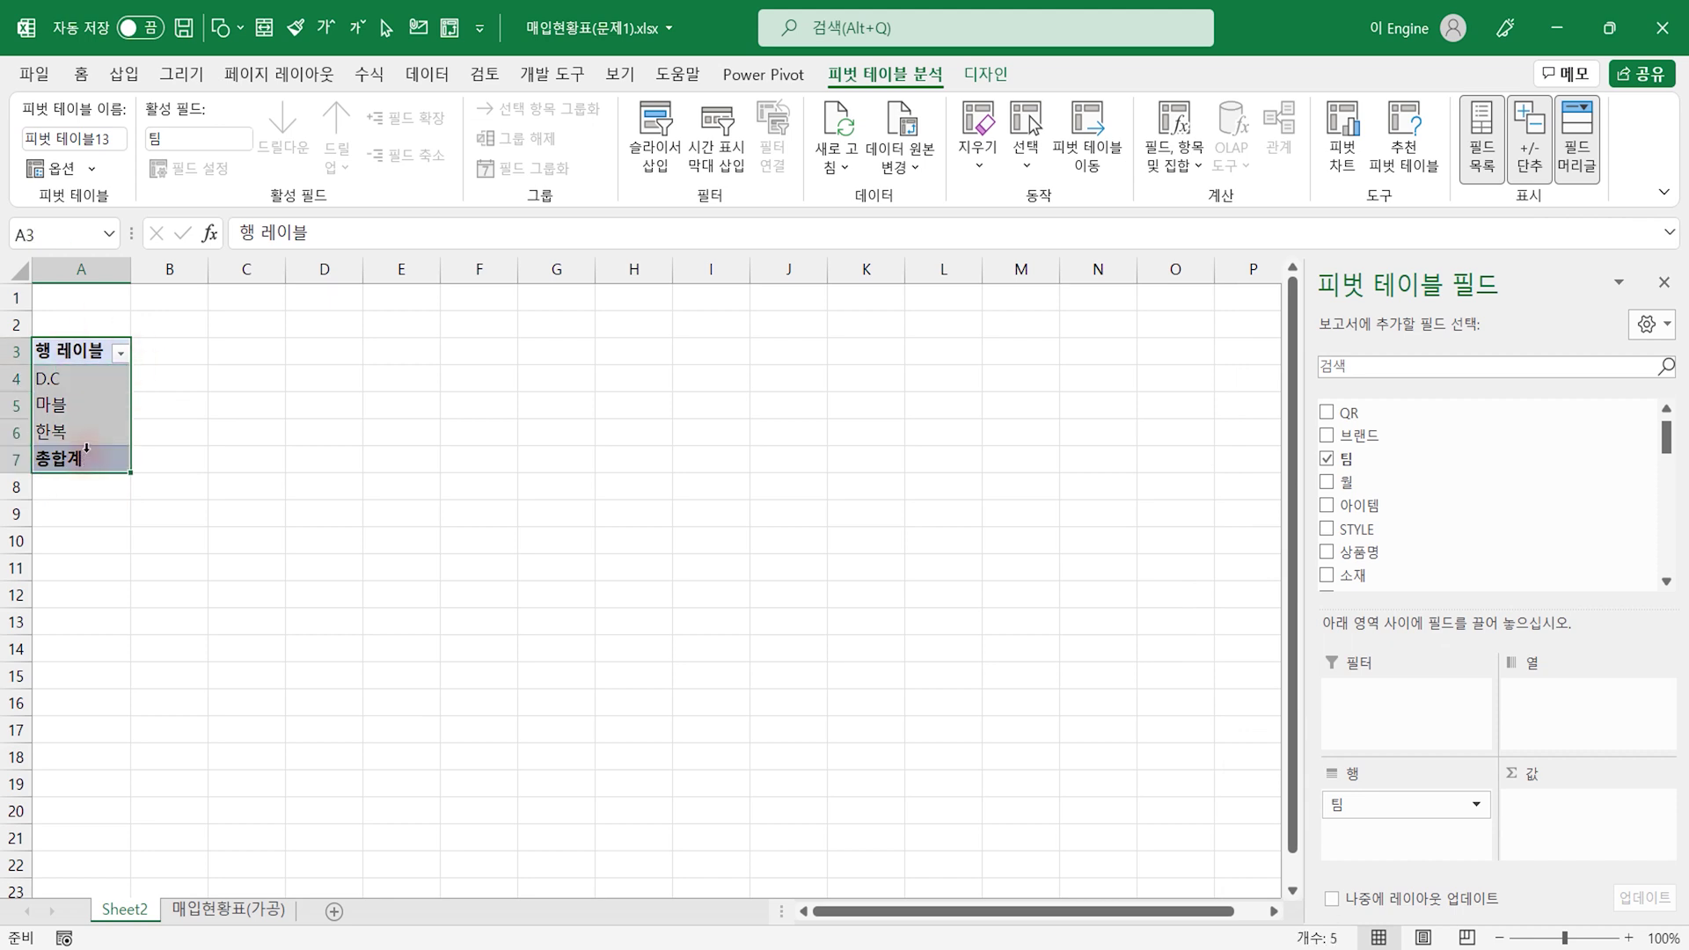
{"action": "key", "text": "ctrl+c"}
{"action": "left_click", "coordinate": [264, 351]}
{"action": "key", "text": "ctrl+v"}
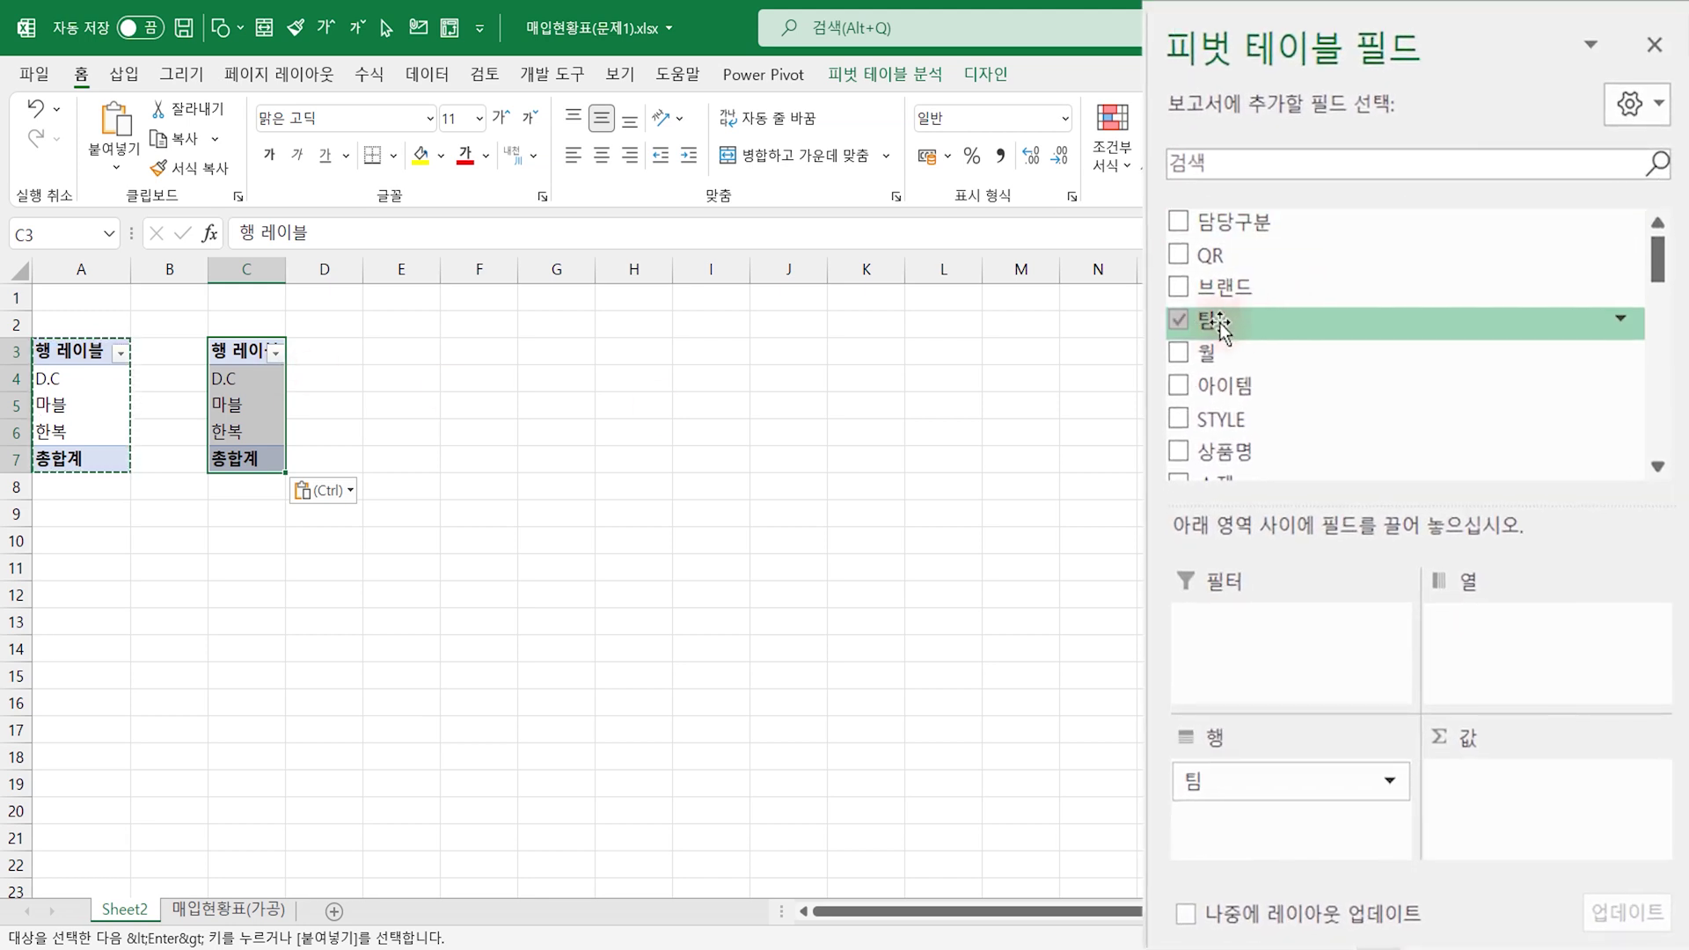
{"action": "left_click", "coordinate": [1179, 320]}
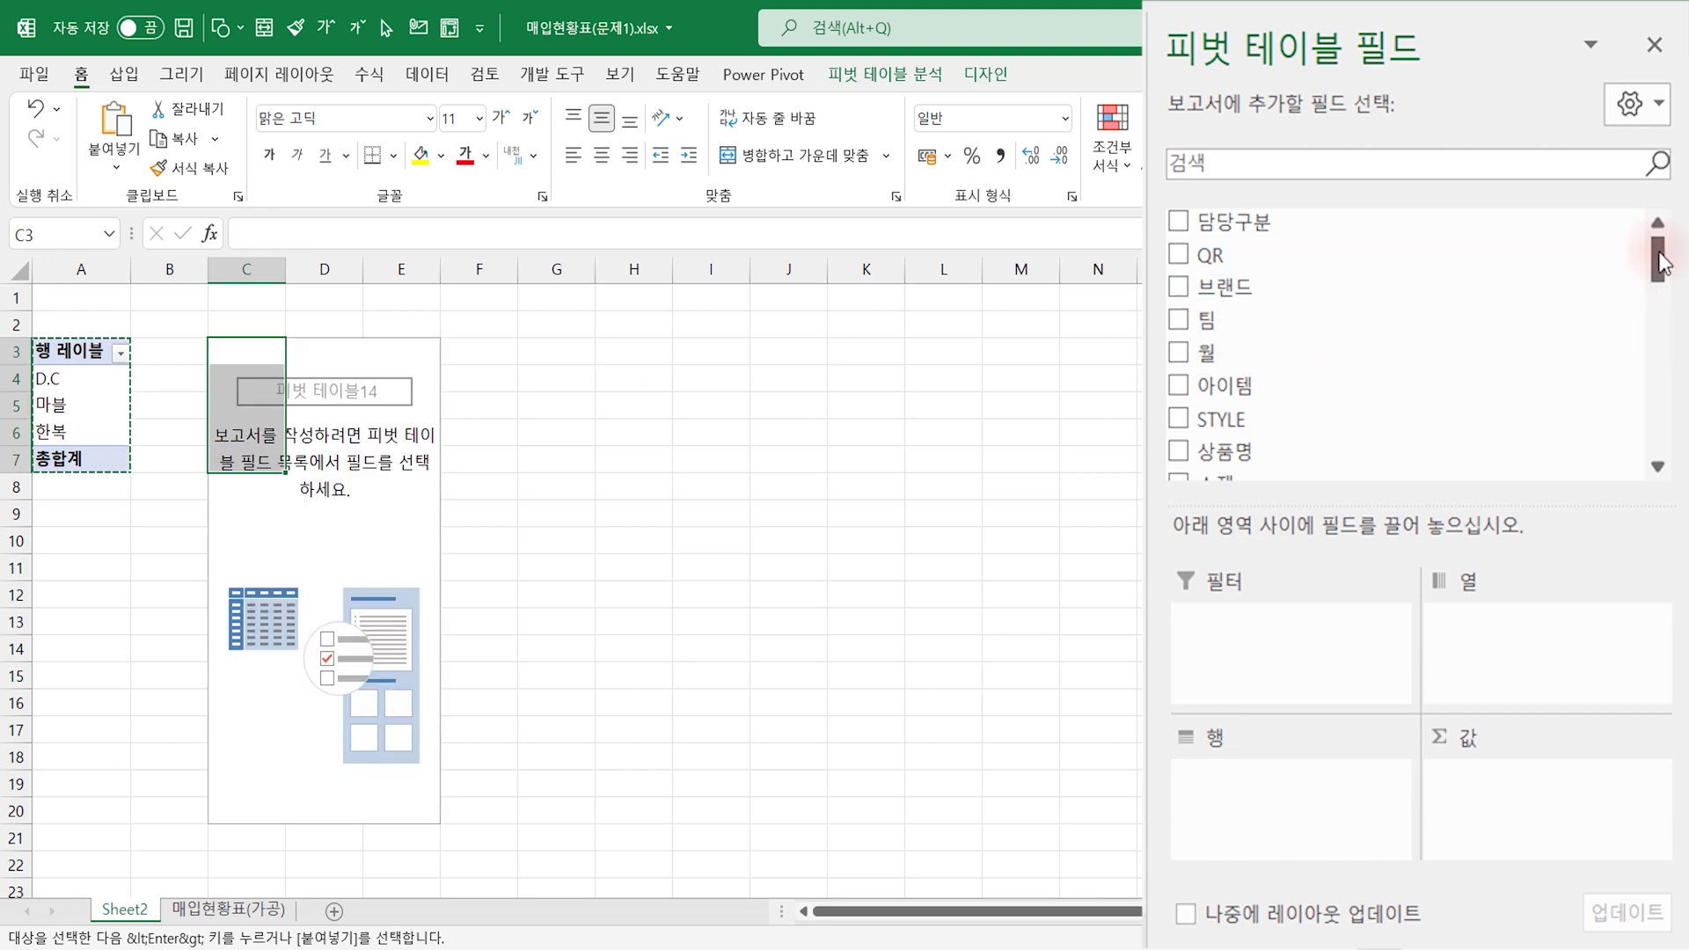
{"action": "left_click_drag", "start_coordinate": [1656, 258], "coordinate": [1657, 281]}
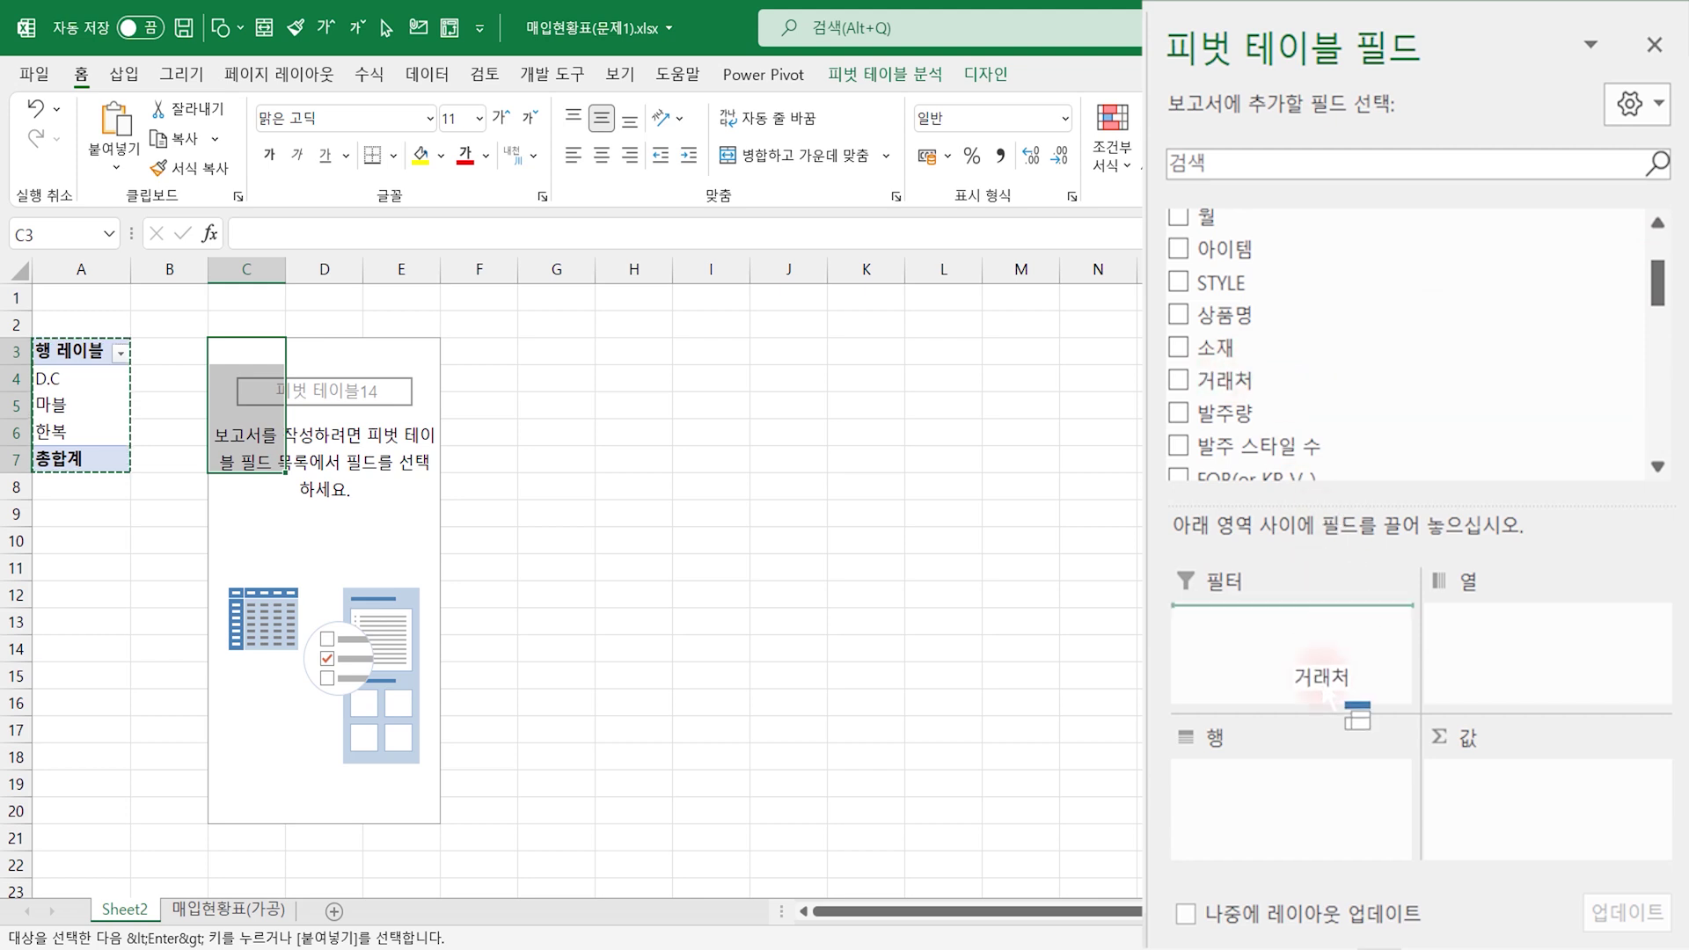
{"action": "left_click_drag", "start_coordinate": [1225, 380], "coordinate": [1293, 792]}
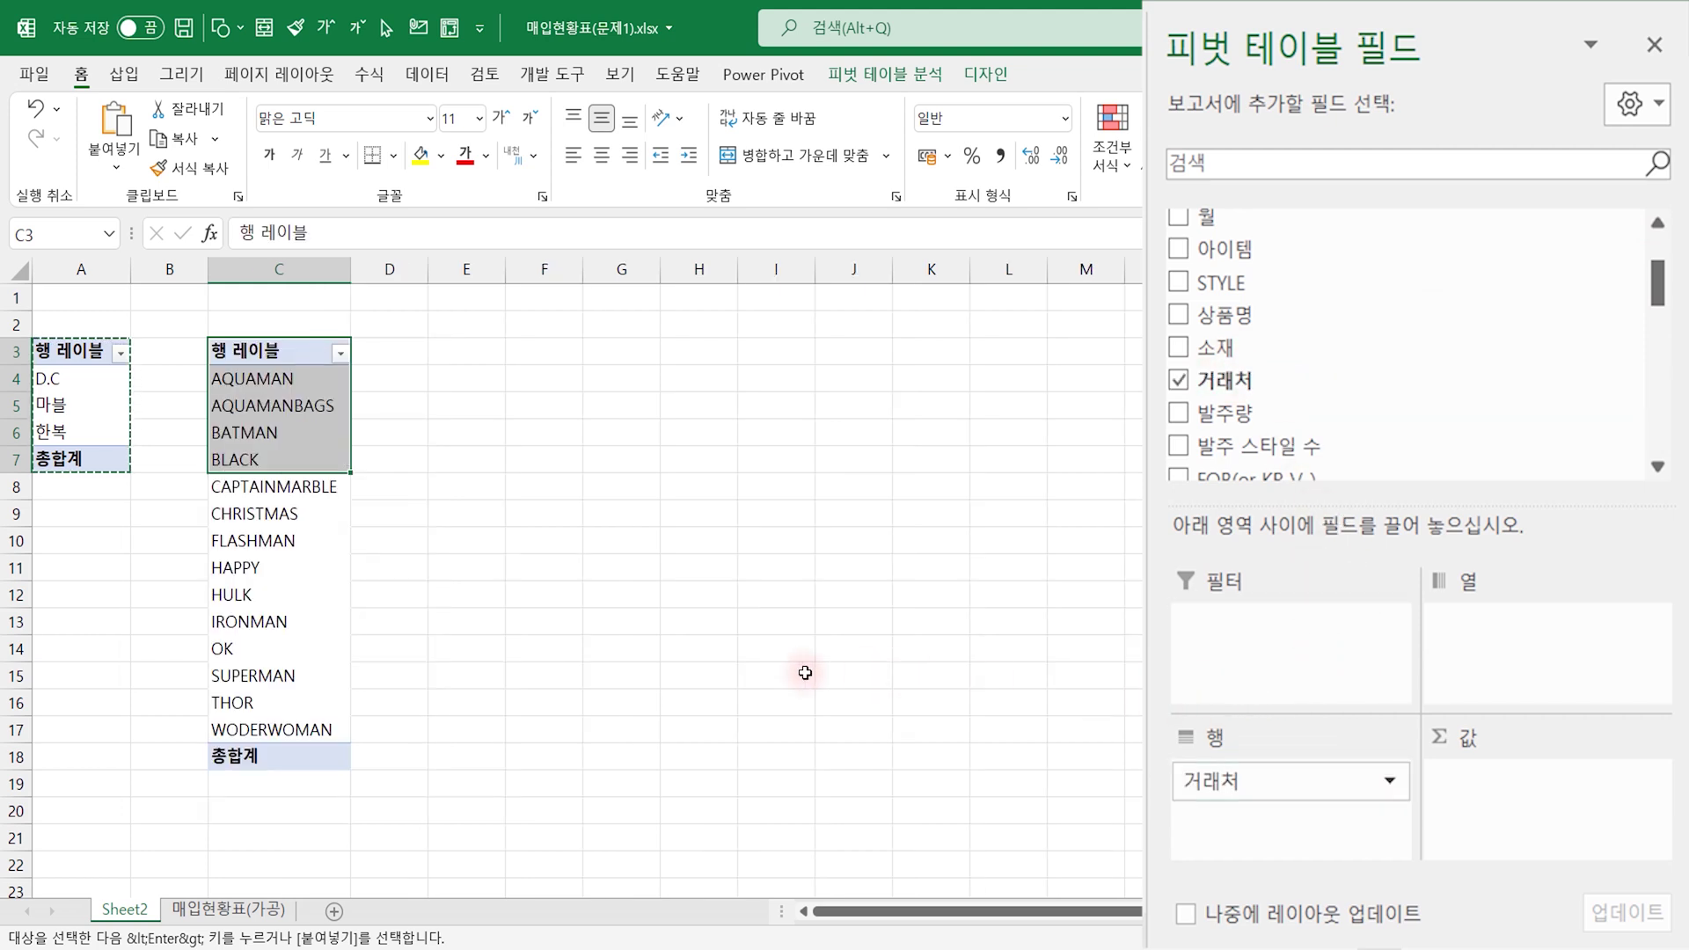
{"action": "left_click", "coordinate": [464, 570]}
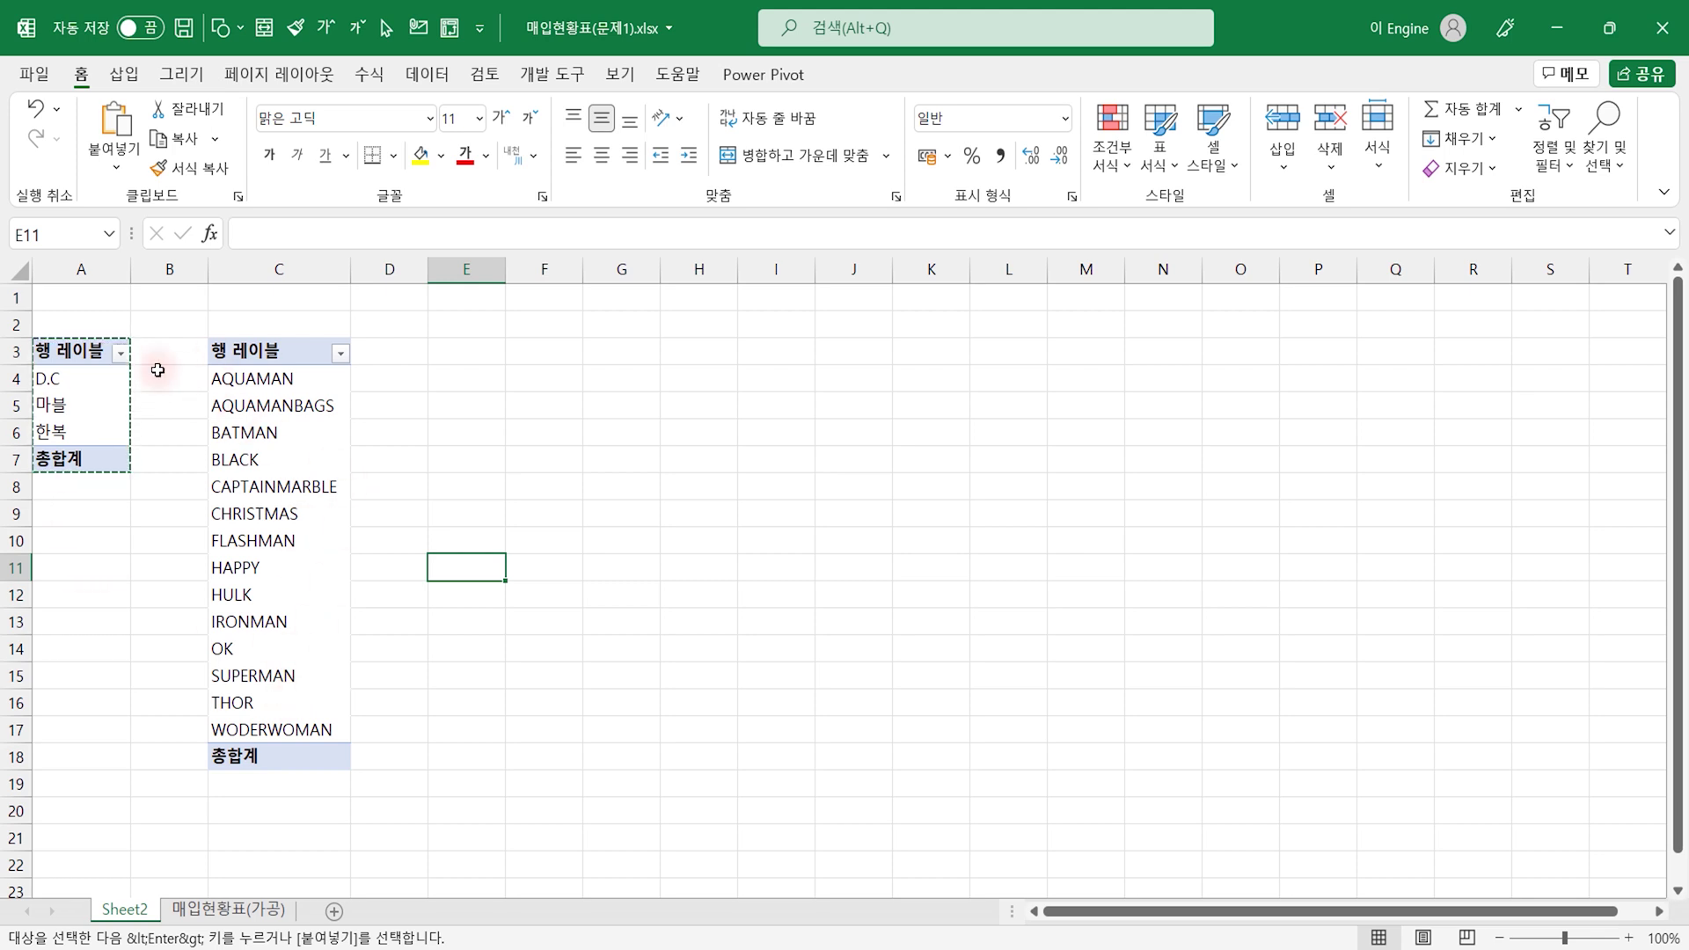
Step: Paste a pivot at E3 with 담당구분 and 거래처 rows summing 발주 스타일 수
{"action": "left_click", "coordinate": [479, 351]}
{"action": "key", "text": "ctrl+v"}
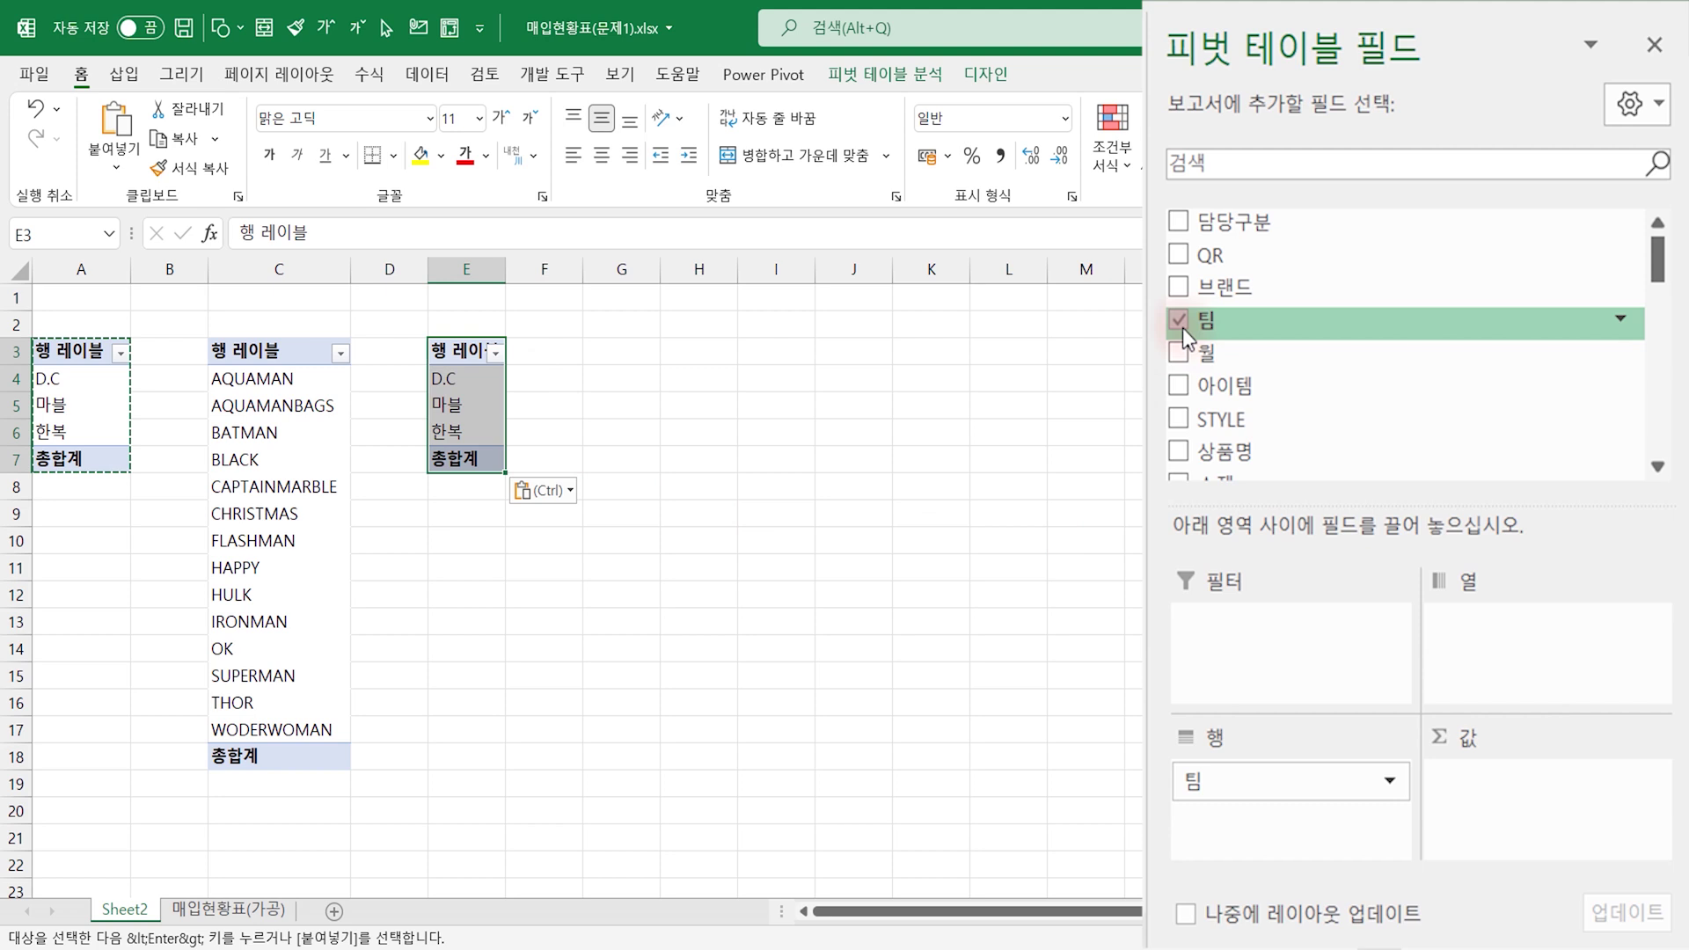
{"action": "left_click", "coordinate": [1179, 321]}
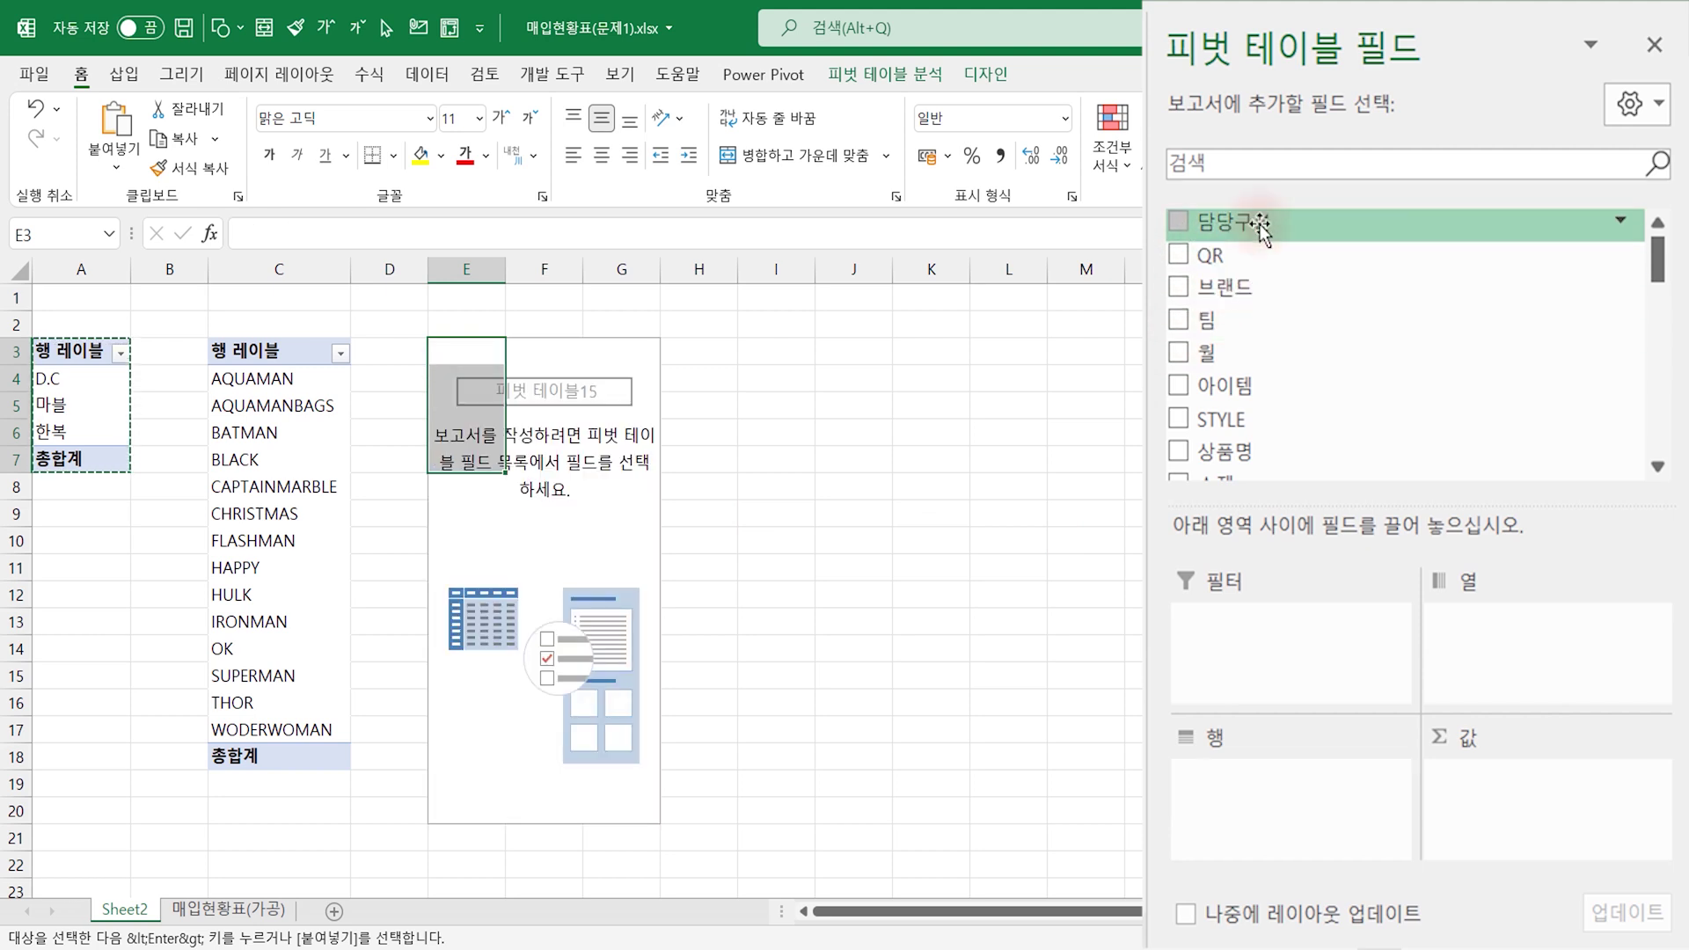
{"action": "mouse_move", "coordinate": [1255, 224]}
{"action": "left_mouse_down"}
{"action": "mouse_move", "coordinate": [1297, 801]}
{"action": "mouse_move", "coordinate": [1293, 781]}
{"action": "left_mouse_up"}
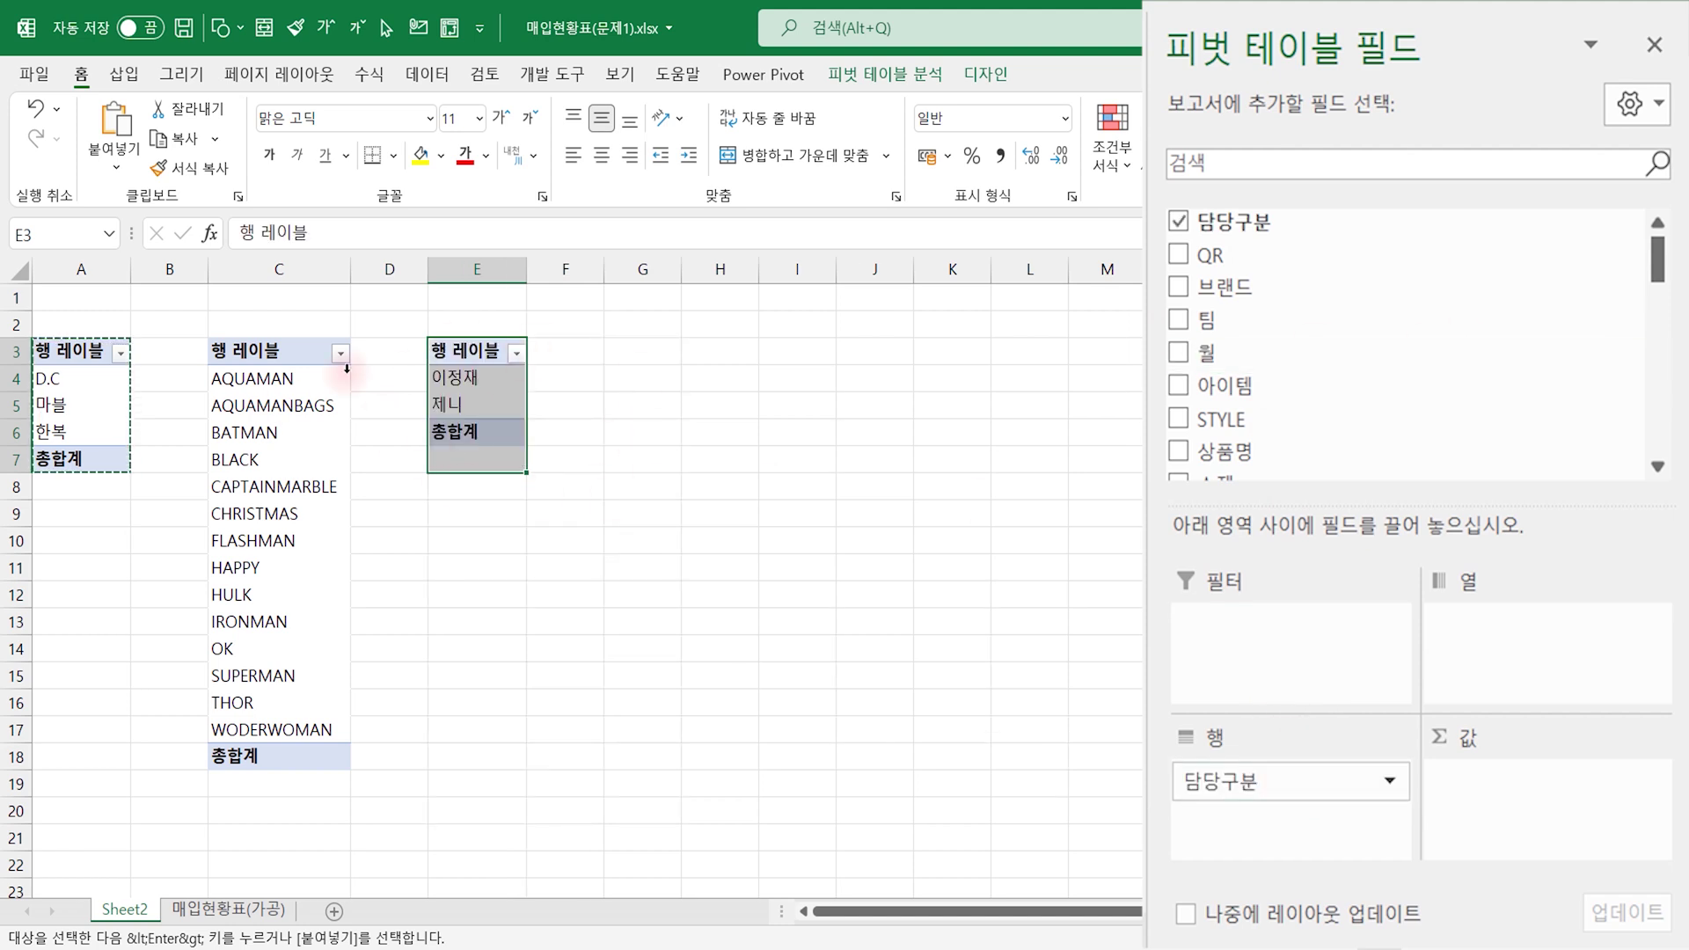
{"action": "left_click_drag", "start_coordinate": [1658, 259], "coordinate": [1658, 299]}
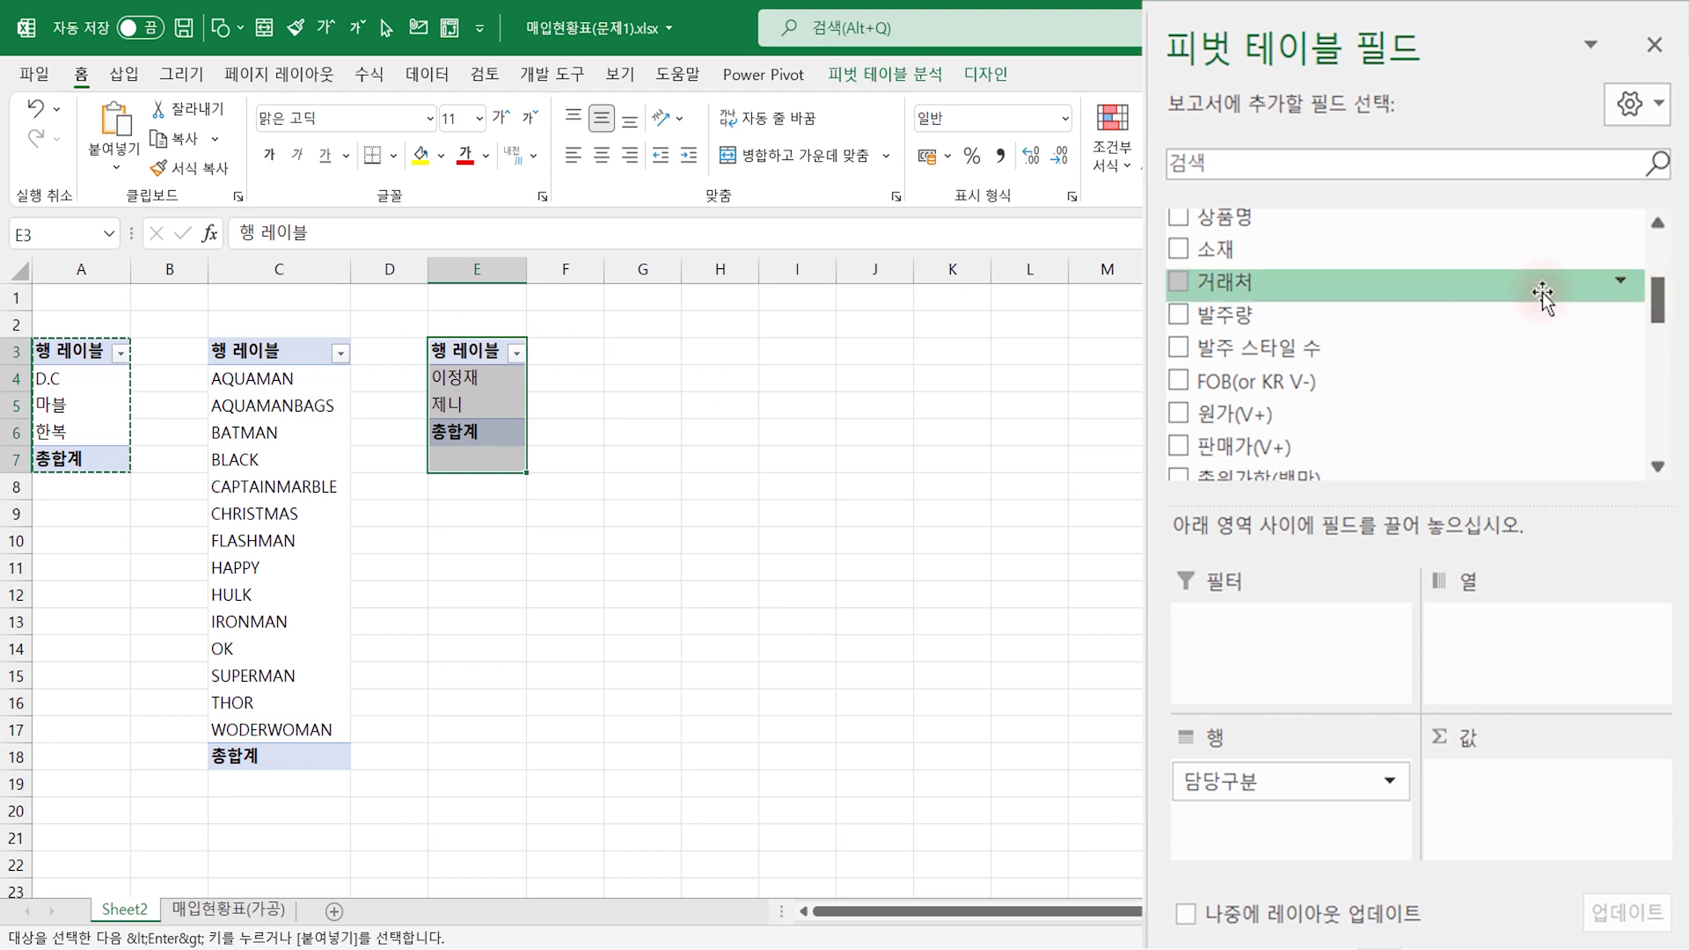
{"action": "mouse_move", "coordinate": [1545, 282]}
{"action": "left_mouse_down"}
{"action": "mouse_move", "coordinate": [1345, 562]}
{"action": "mouse_move", "coordinate": [1288, 822]}
{"action": "left_mouse_up"}
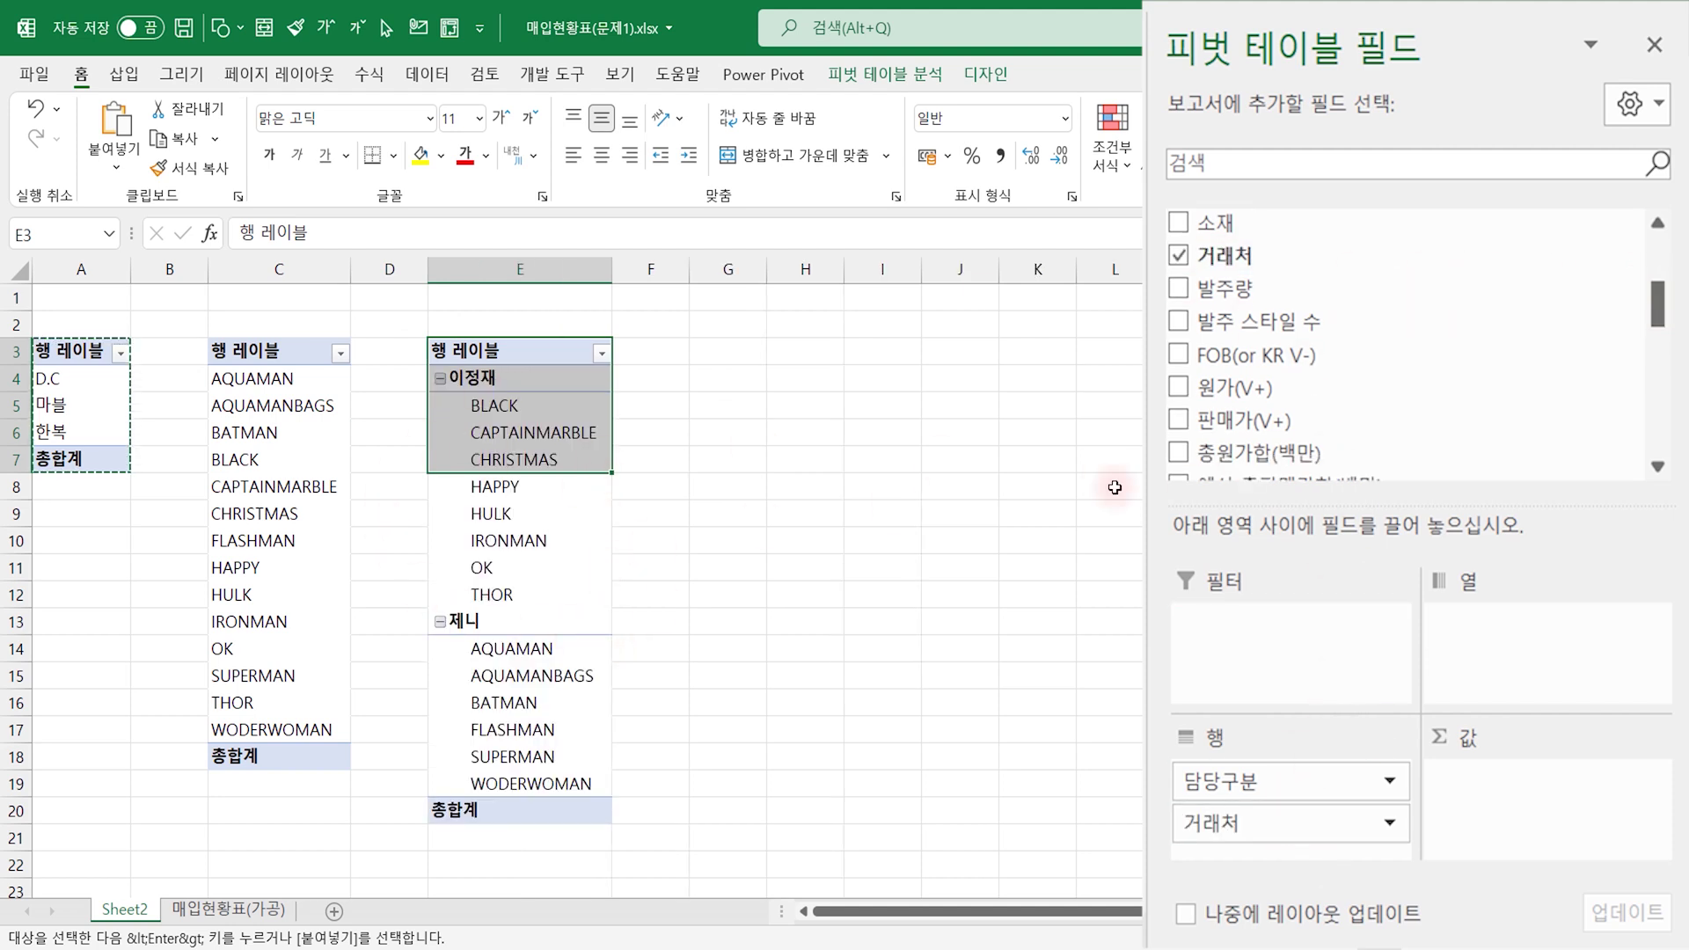
{"action": "left_click_drag", "start_coordinate": [1401, 332], "coordinate": [1552, 796]}
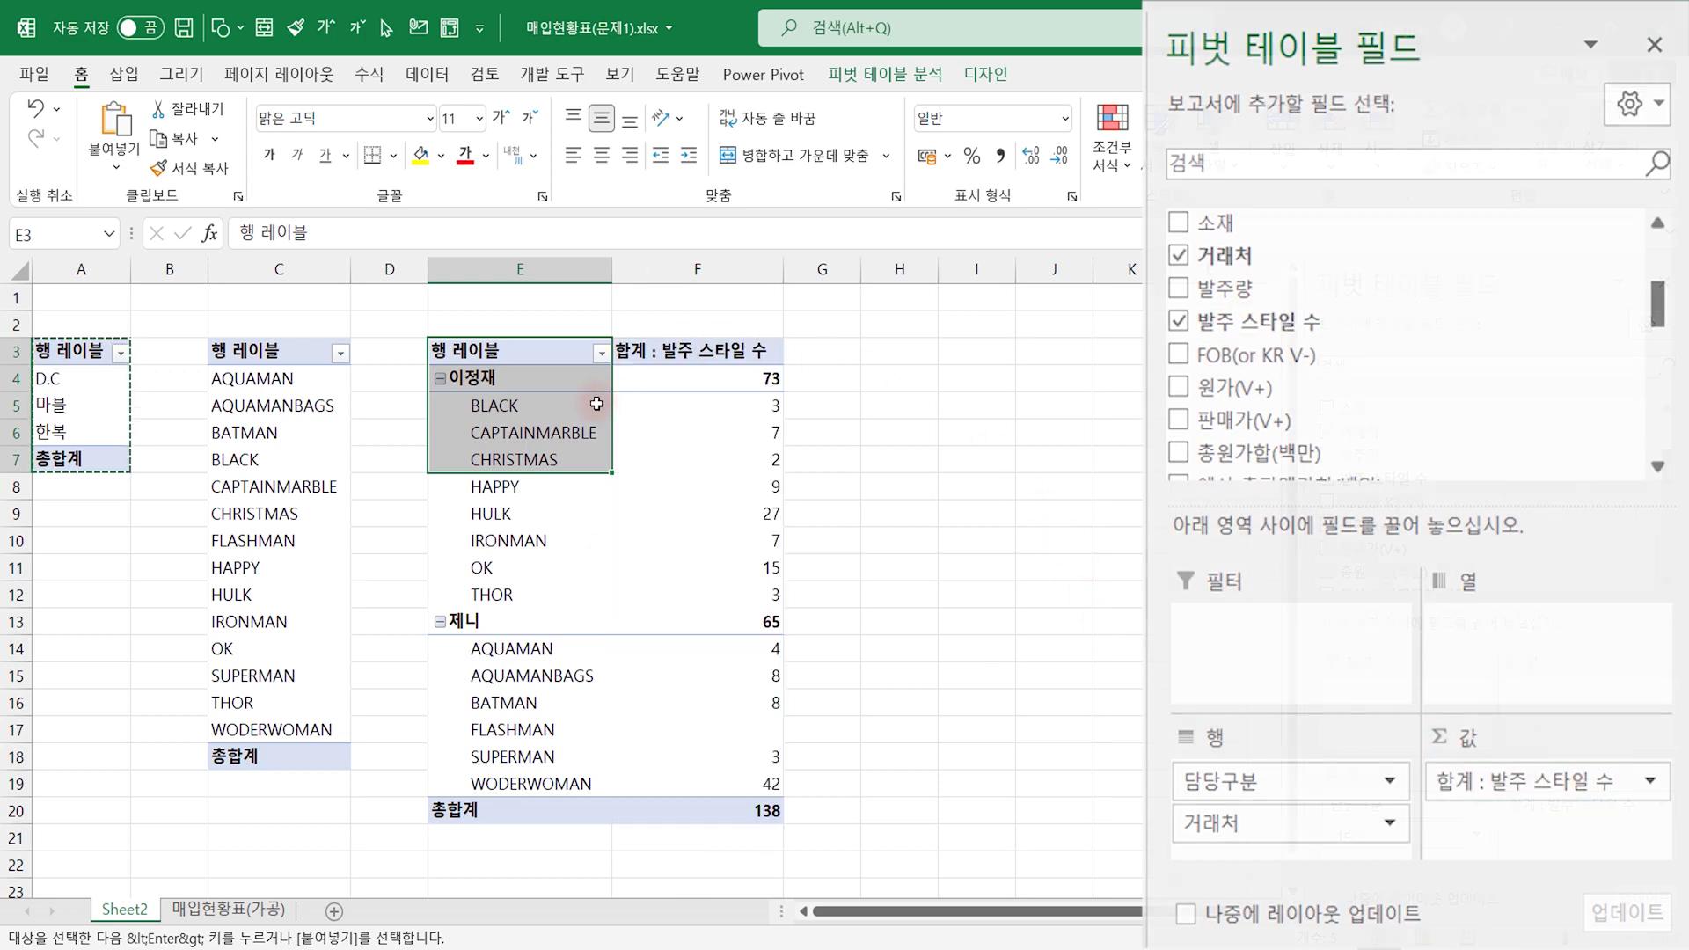
{"action": "left_click", "coordinate": [967, 459]}
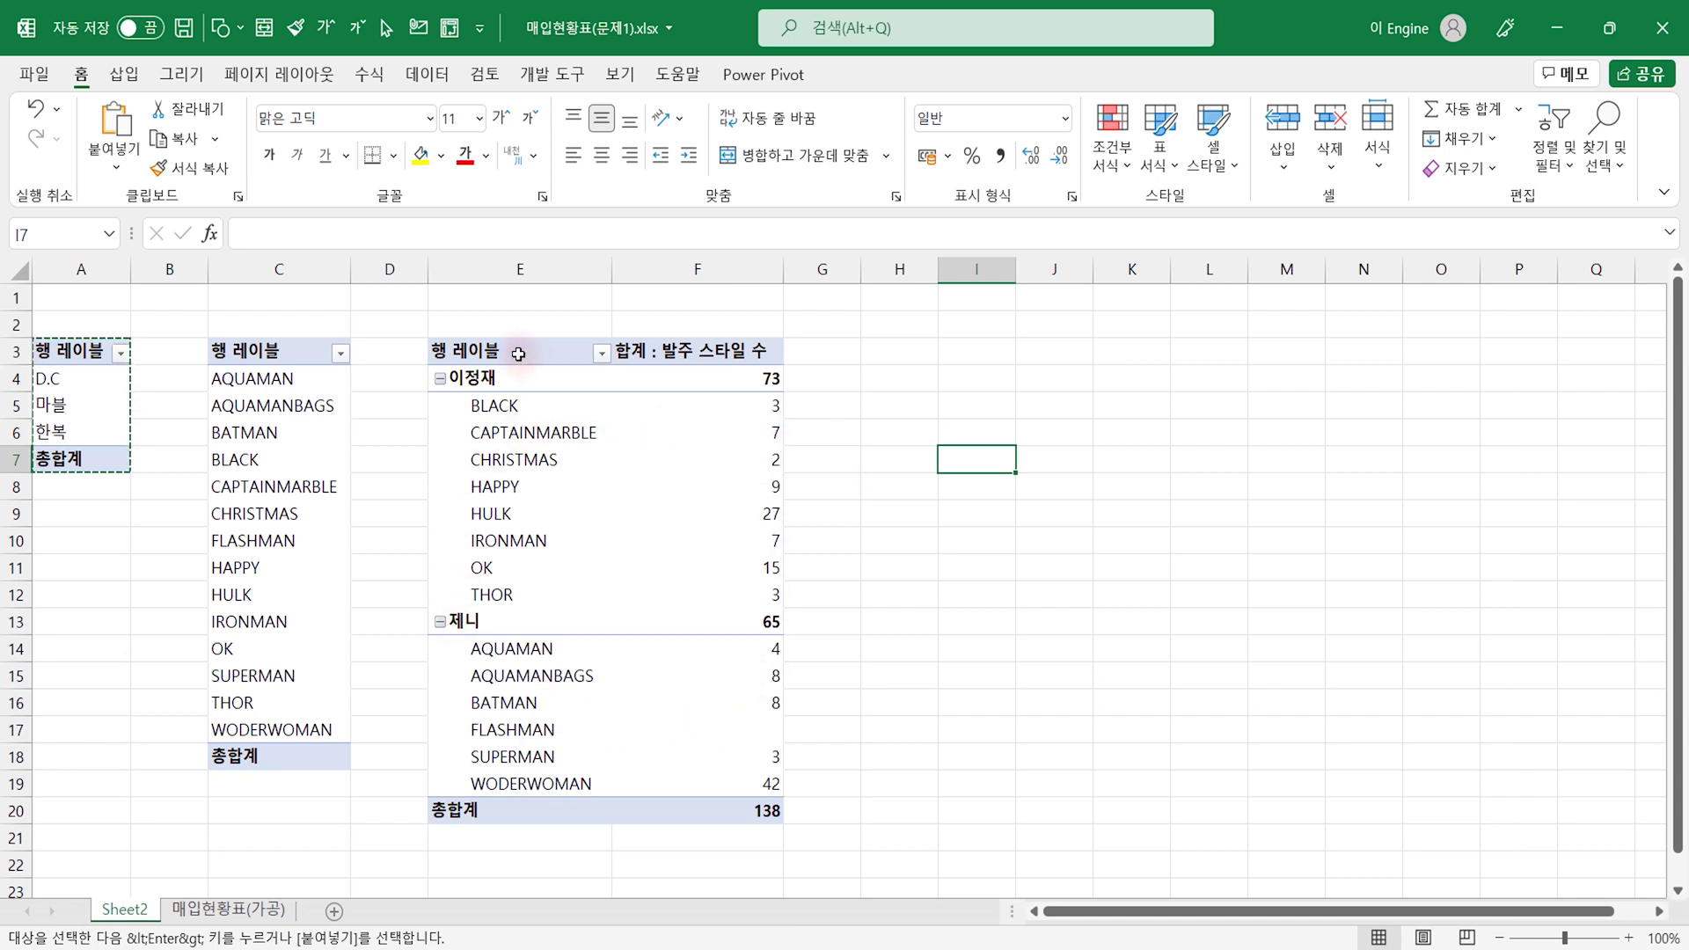
Step: Paste a pivot at H3 with 거래처 rows summing 입고수량
{"action": "left_click", "coordinate": [880, 352]}
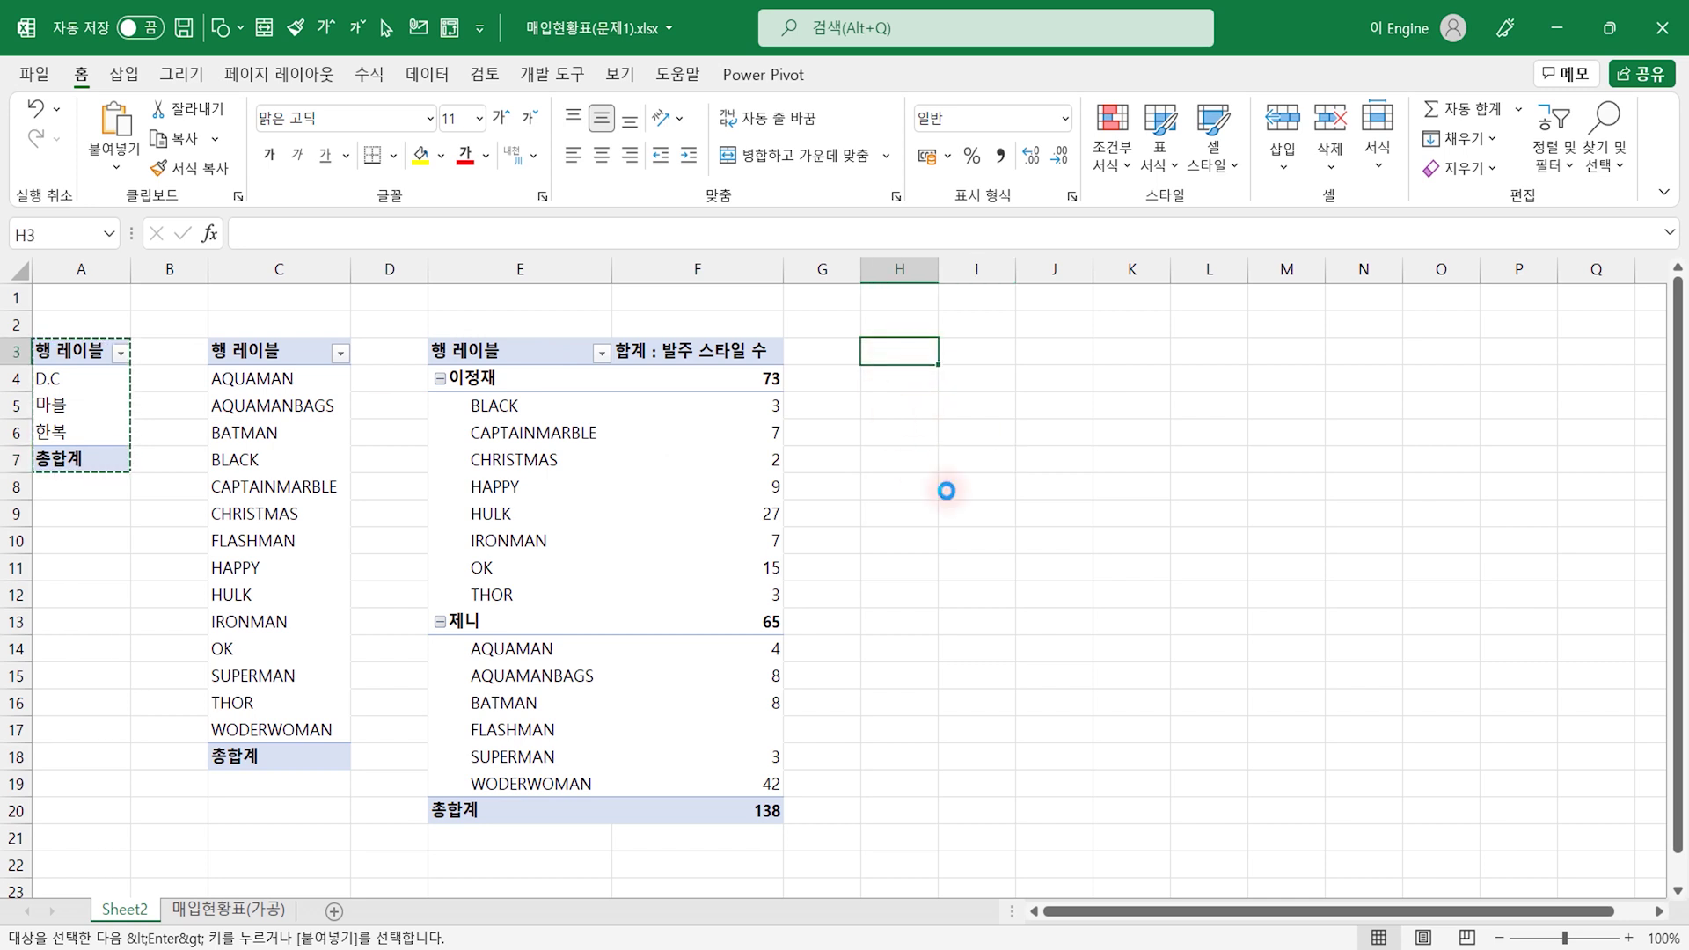
{"action": "type", "text": "행 레이블 D.C 마블 한복 총합계"}
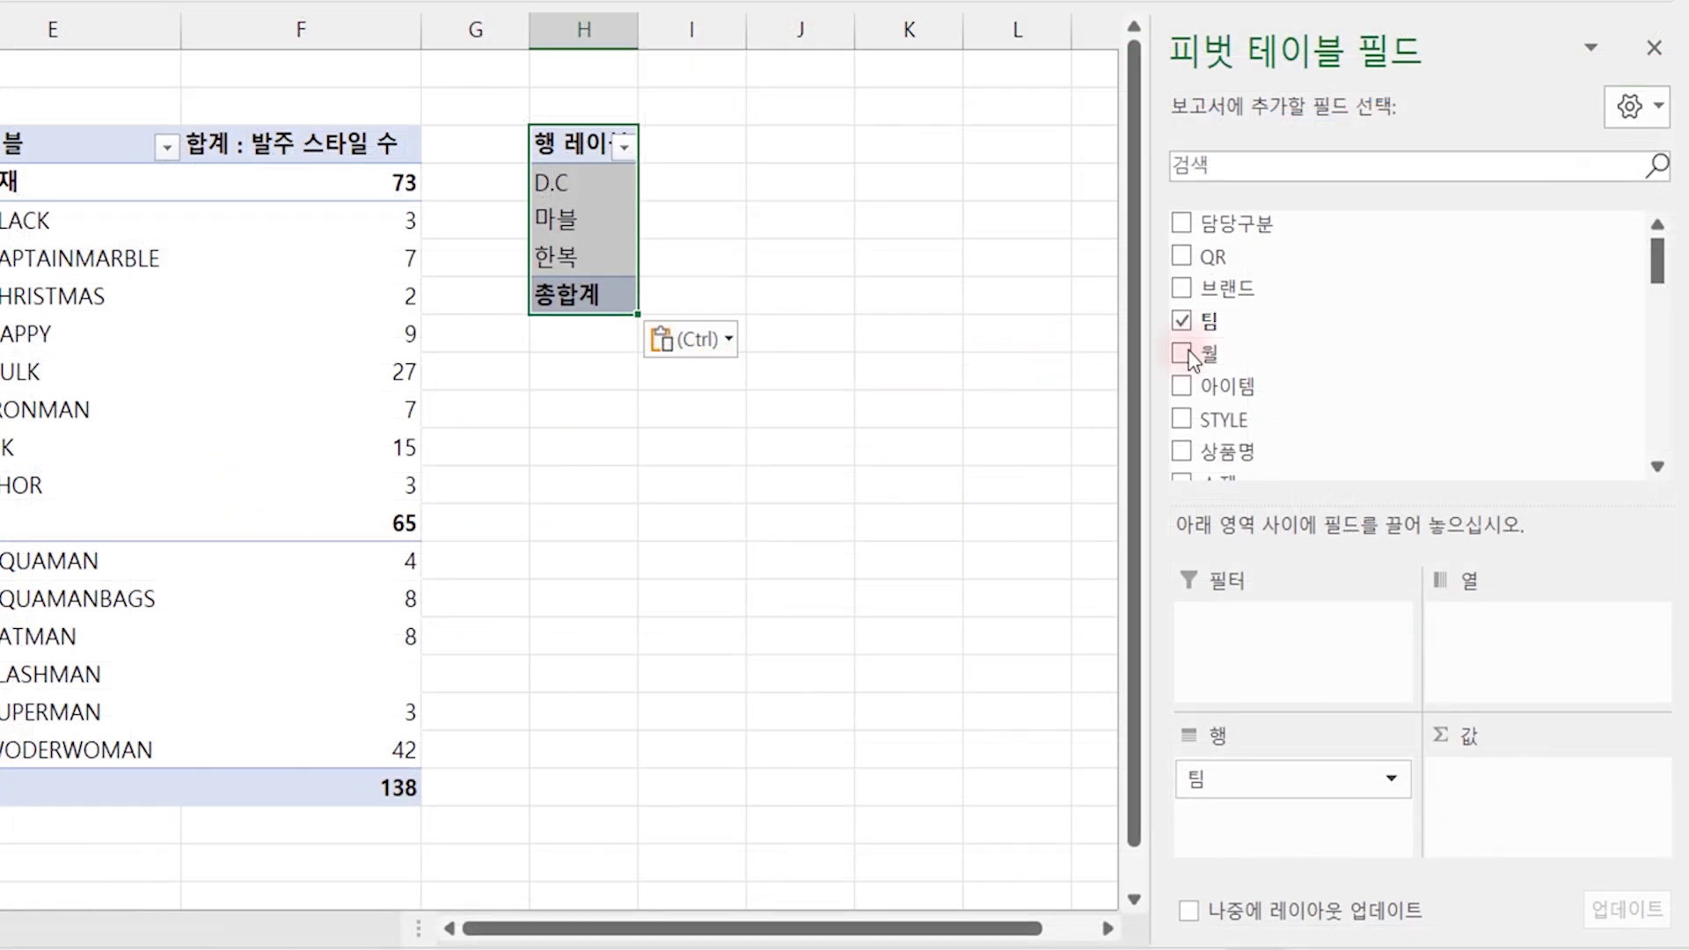
{"action": "left_click_drag", "start_coordinate": [1274, 779], "coordinate": [867, 601]}
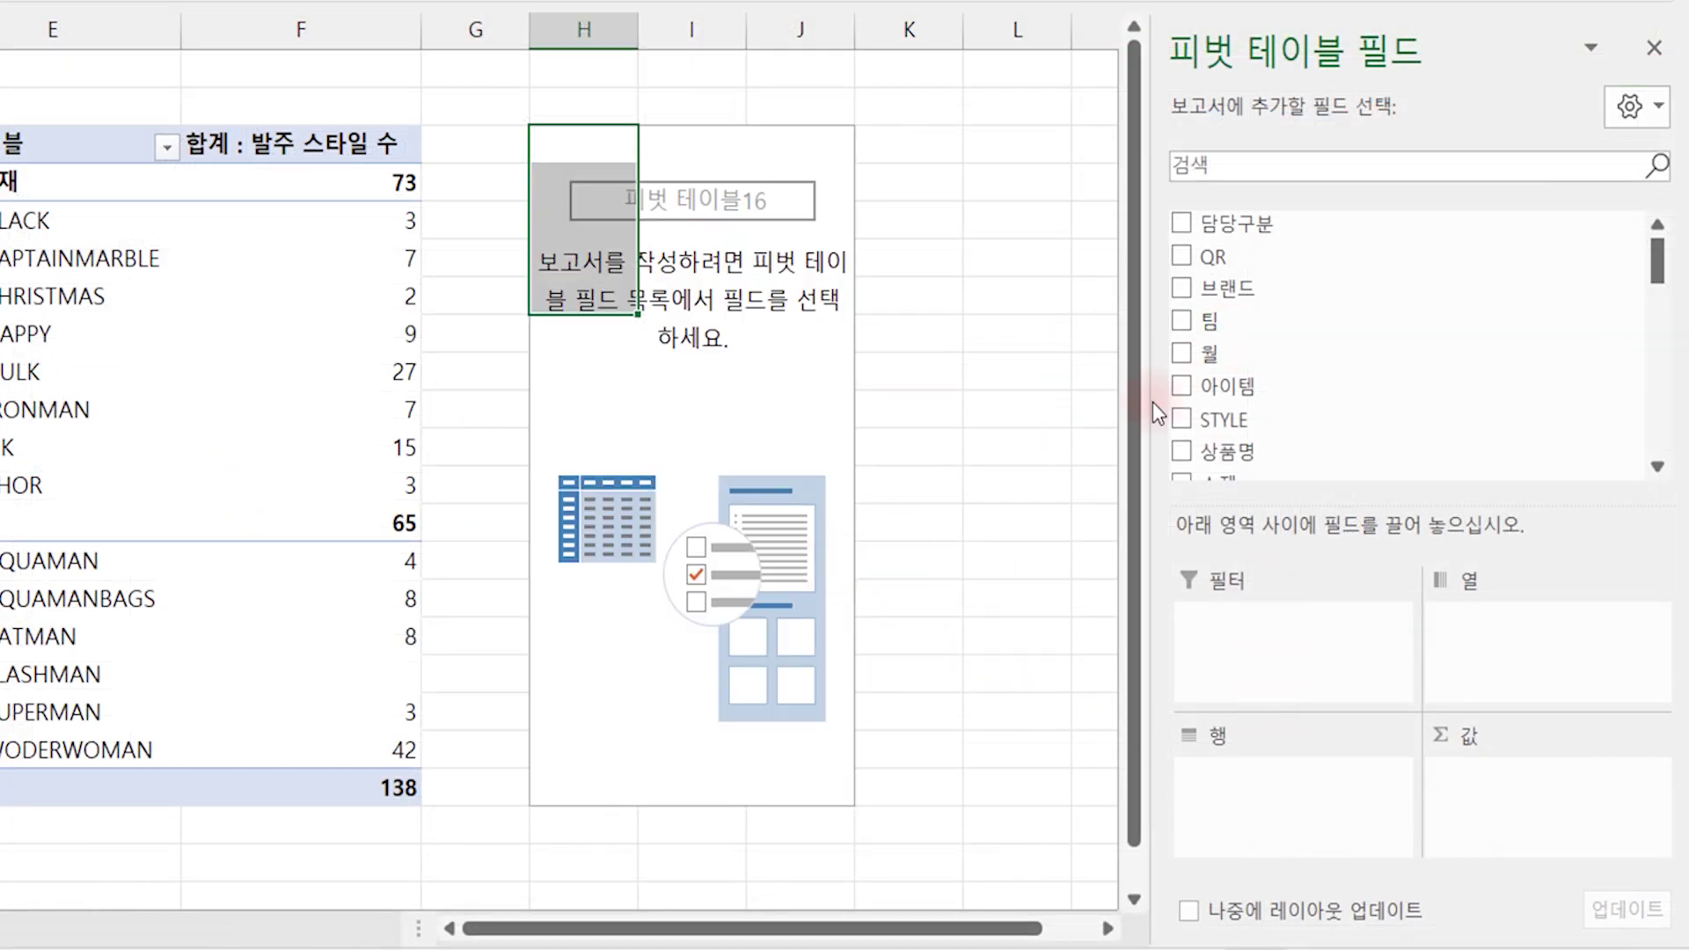
{"action": "scroll", "coordinate": [1291, 424], "scroll_direction": "down", "scroll_amount": 2}
{"action": "scroll", "coordinate": [1291, 424], "scroll_direction": "down", "scroll_amount": 1}
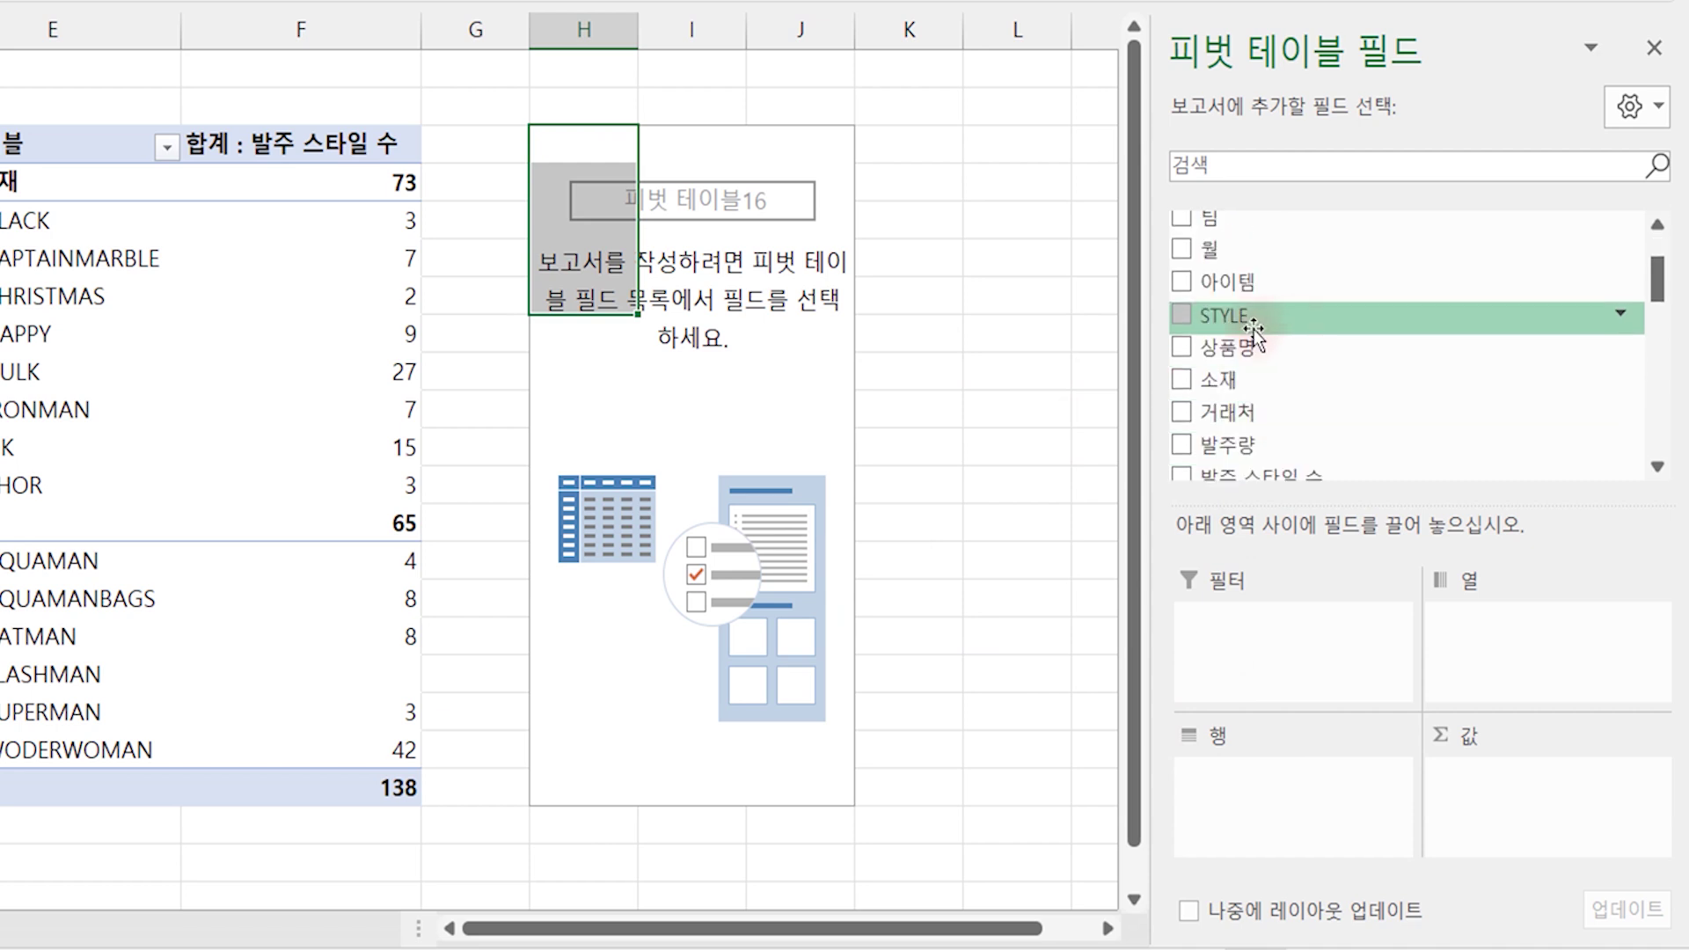
{"action": "mouse_move", "coordinate": [1232, 411]}
{"action": "left_mouse_down"}
{"action": "mouse_move", "coordinate": [1332, 811]}
{"action": "mouse_move", "coordinate": [1313, 788]}
{"action": "left_mouse_up"}
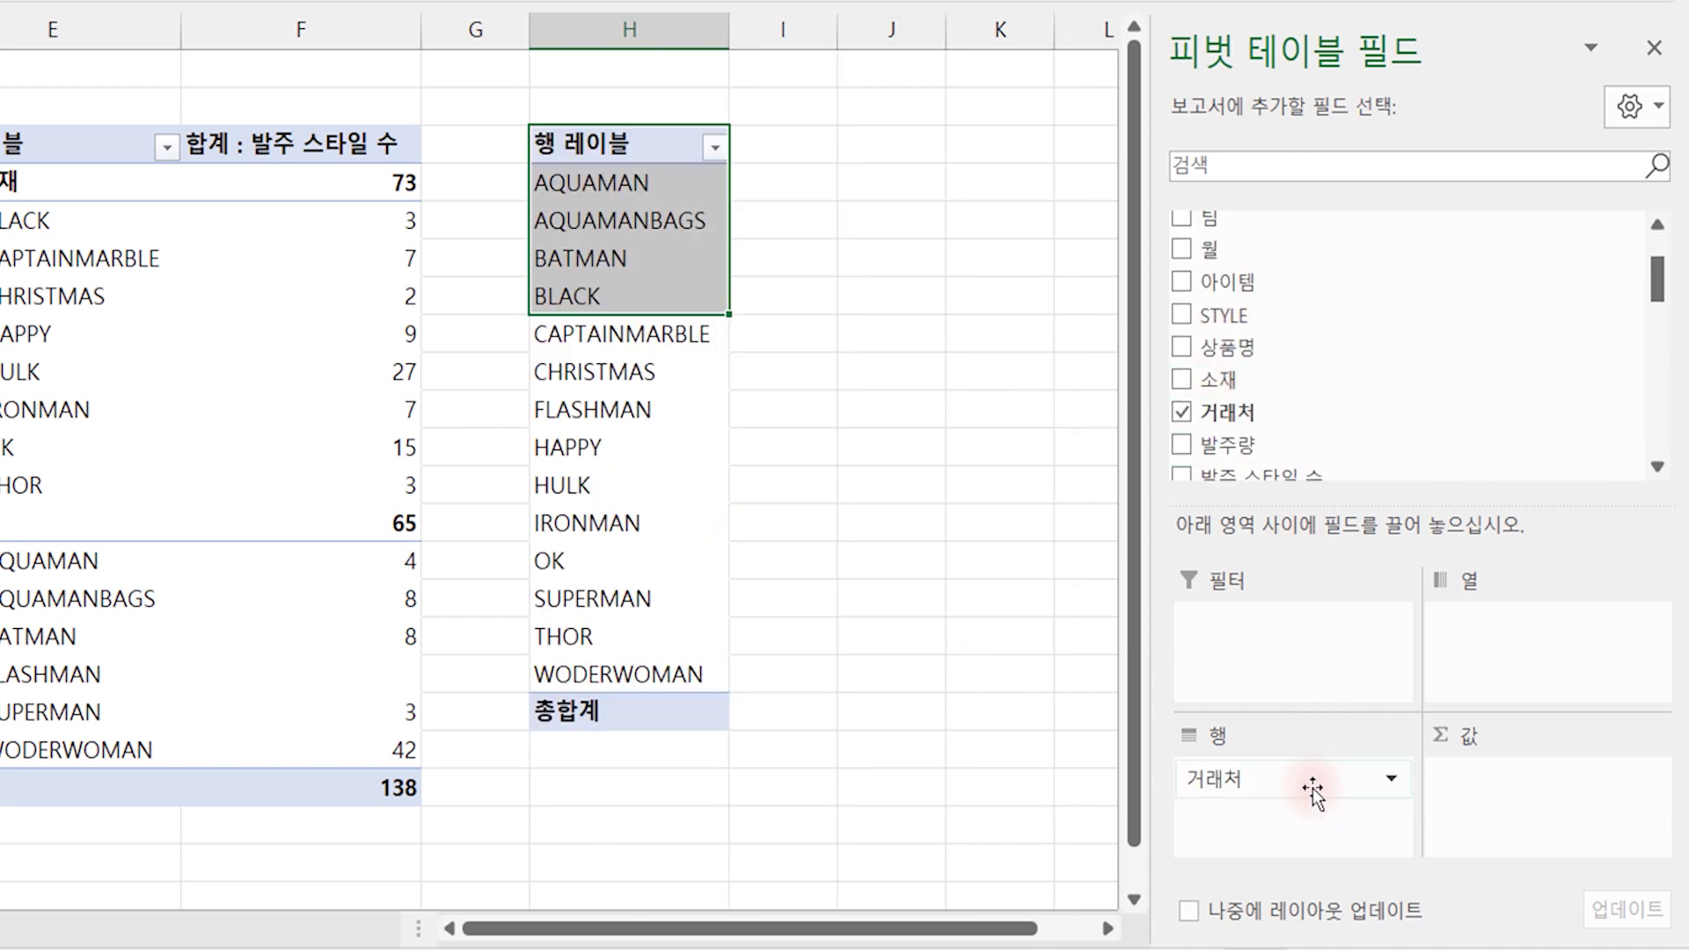
{"action": "left_click_drag", "start_coordinate": [1657, 279], "coordinate": [1662, 387]}
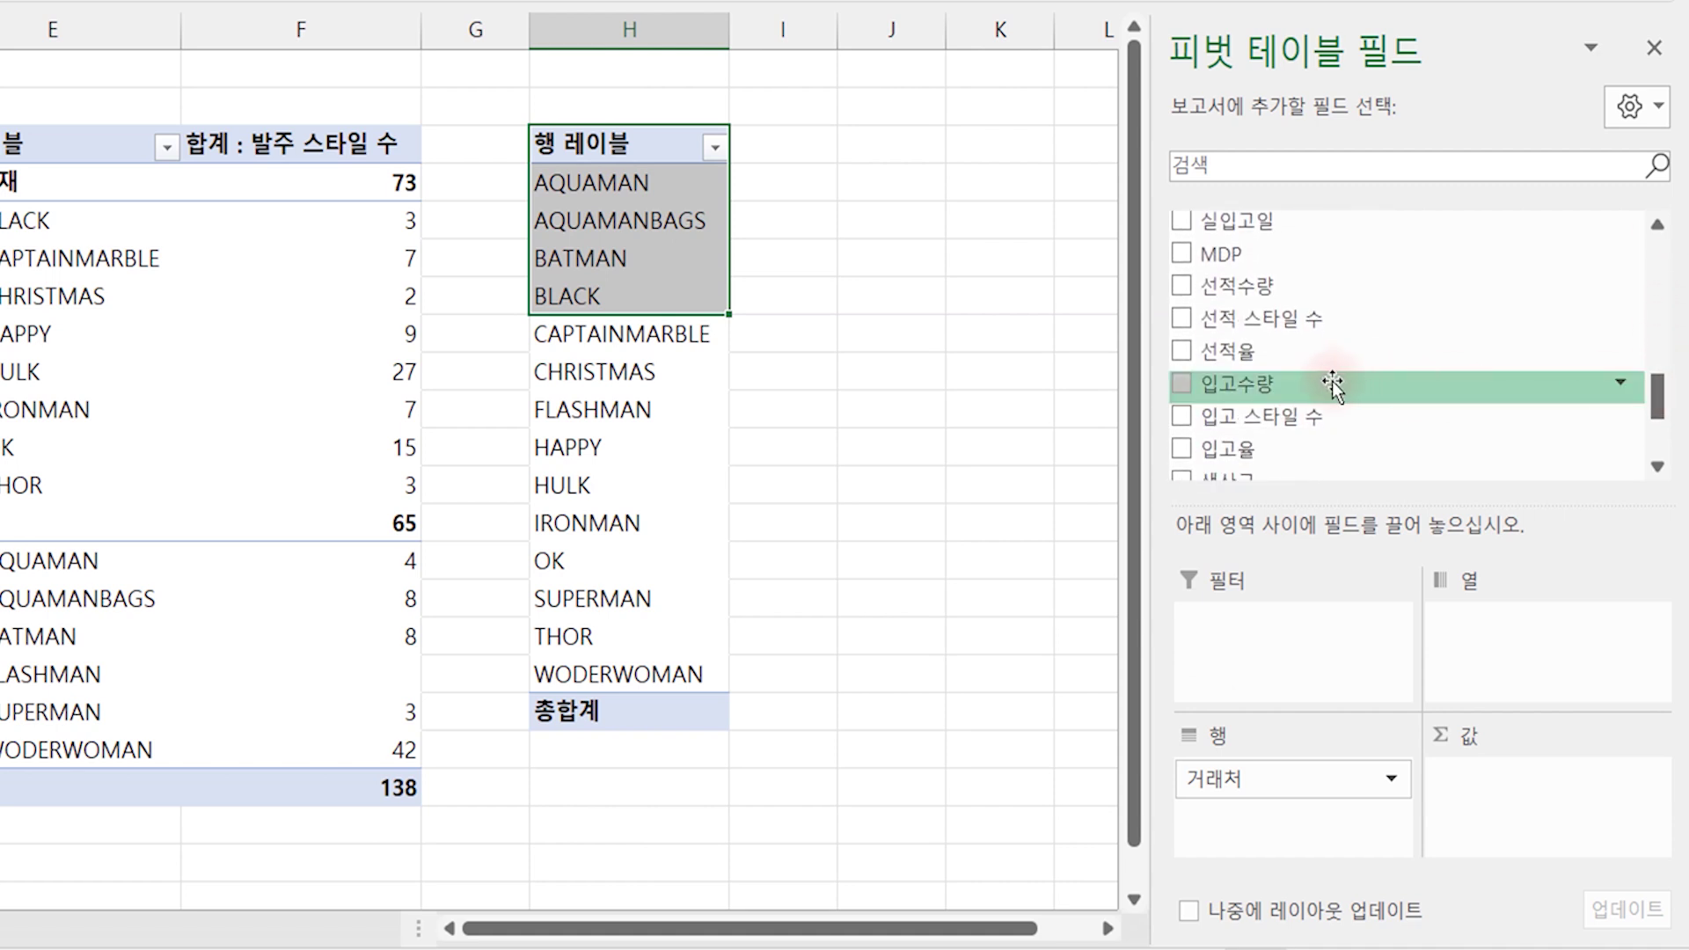
{"action": "left_click_drag", "start_coordinate": [1332, 385], "coordinate": [1555, 753]}
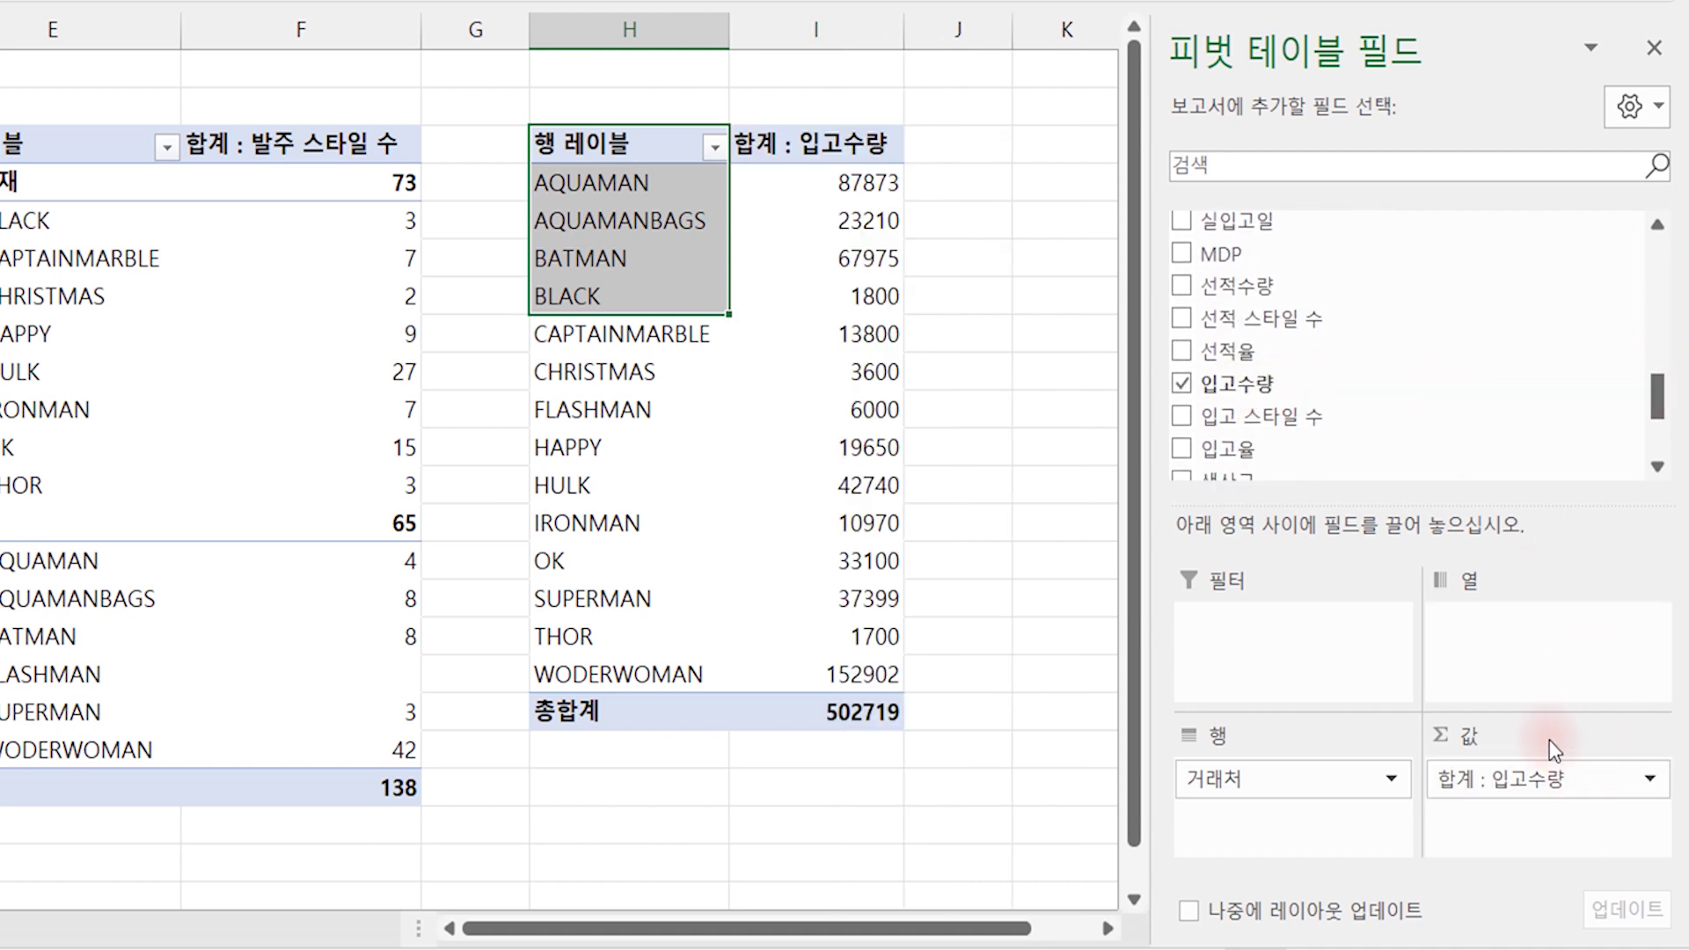
Step: Format the 입고수량 values as numbers with thousands separators, then copy the whole pivot
{"action": "left_click", "coordinate": [828, 222]}
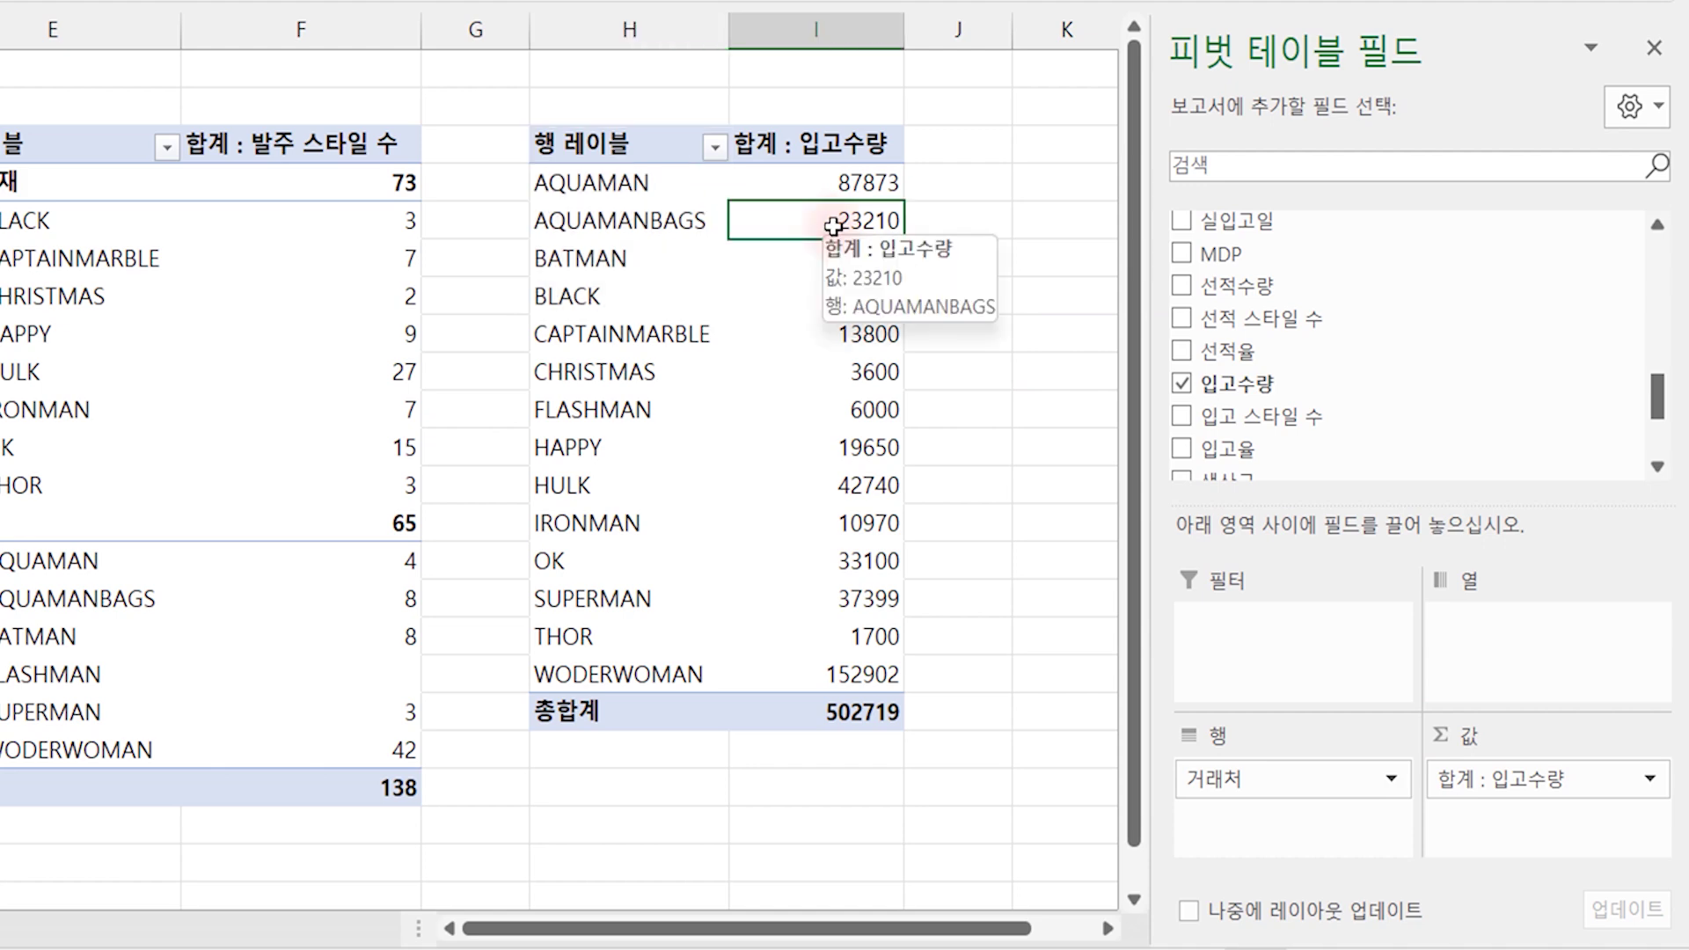
{"action": "right_click", "coordinate": [836, 230]}
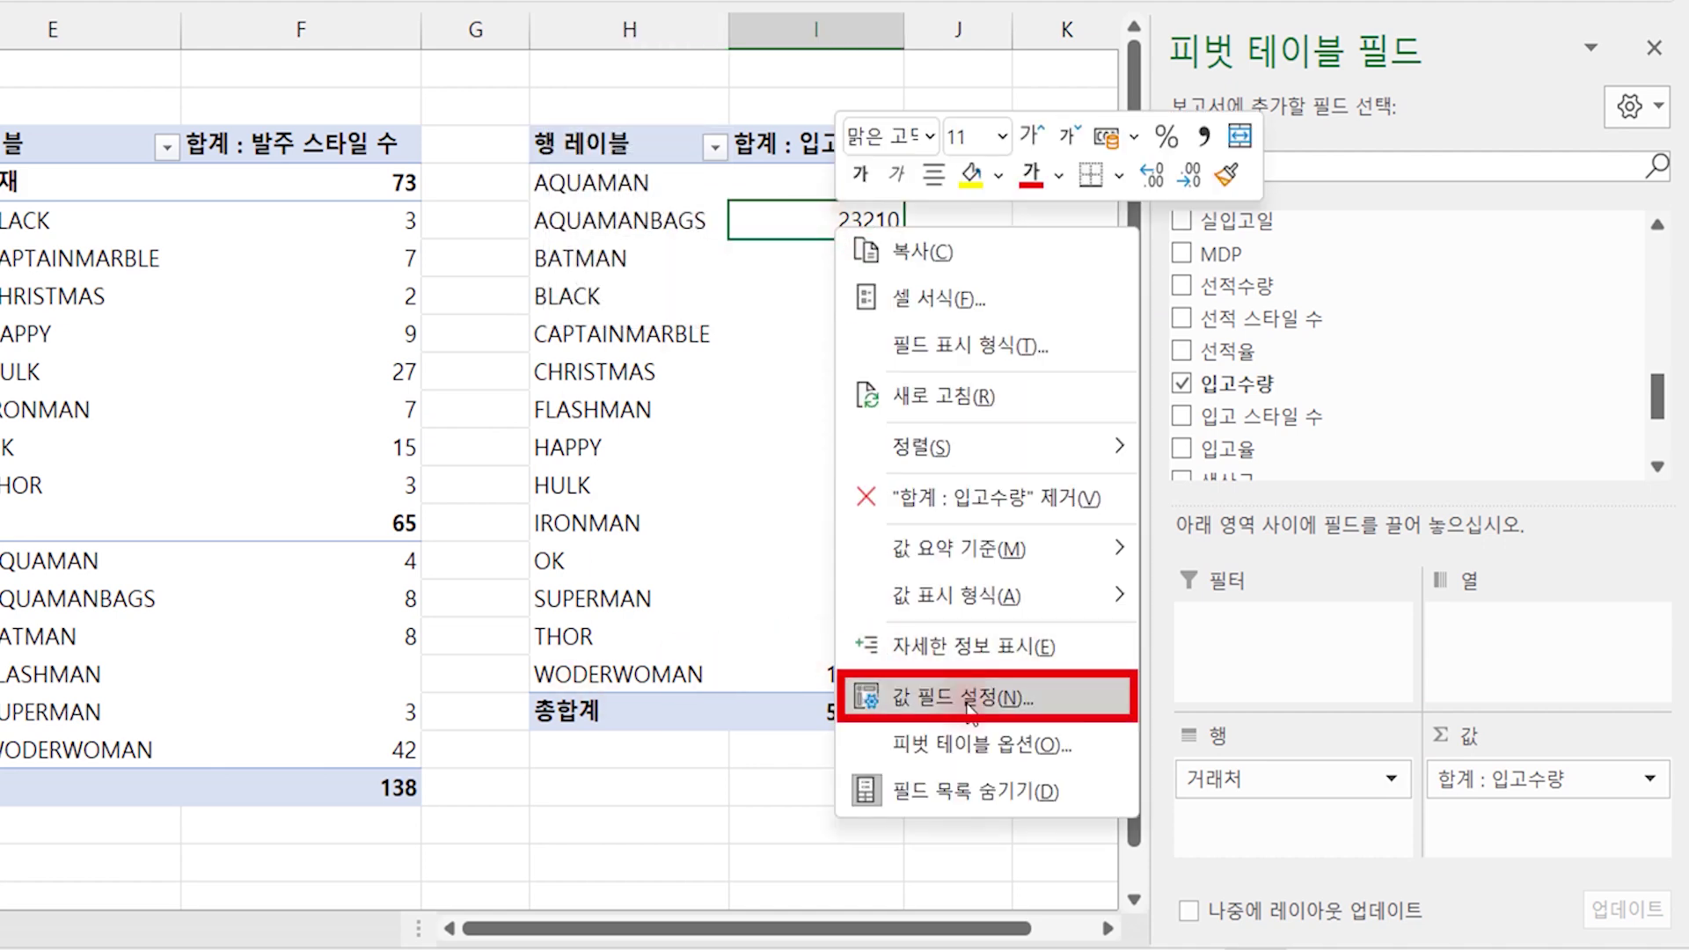
{"action": "left_click", "coordinate": [967, 697]}
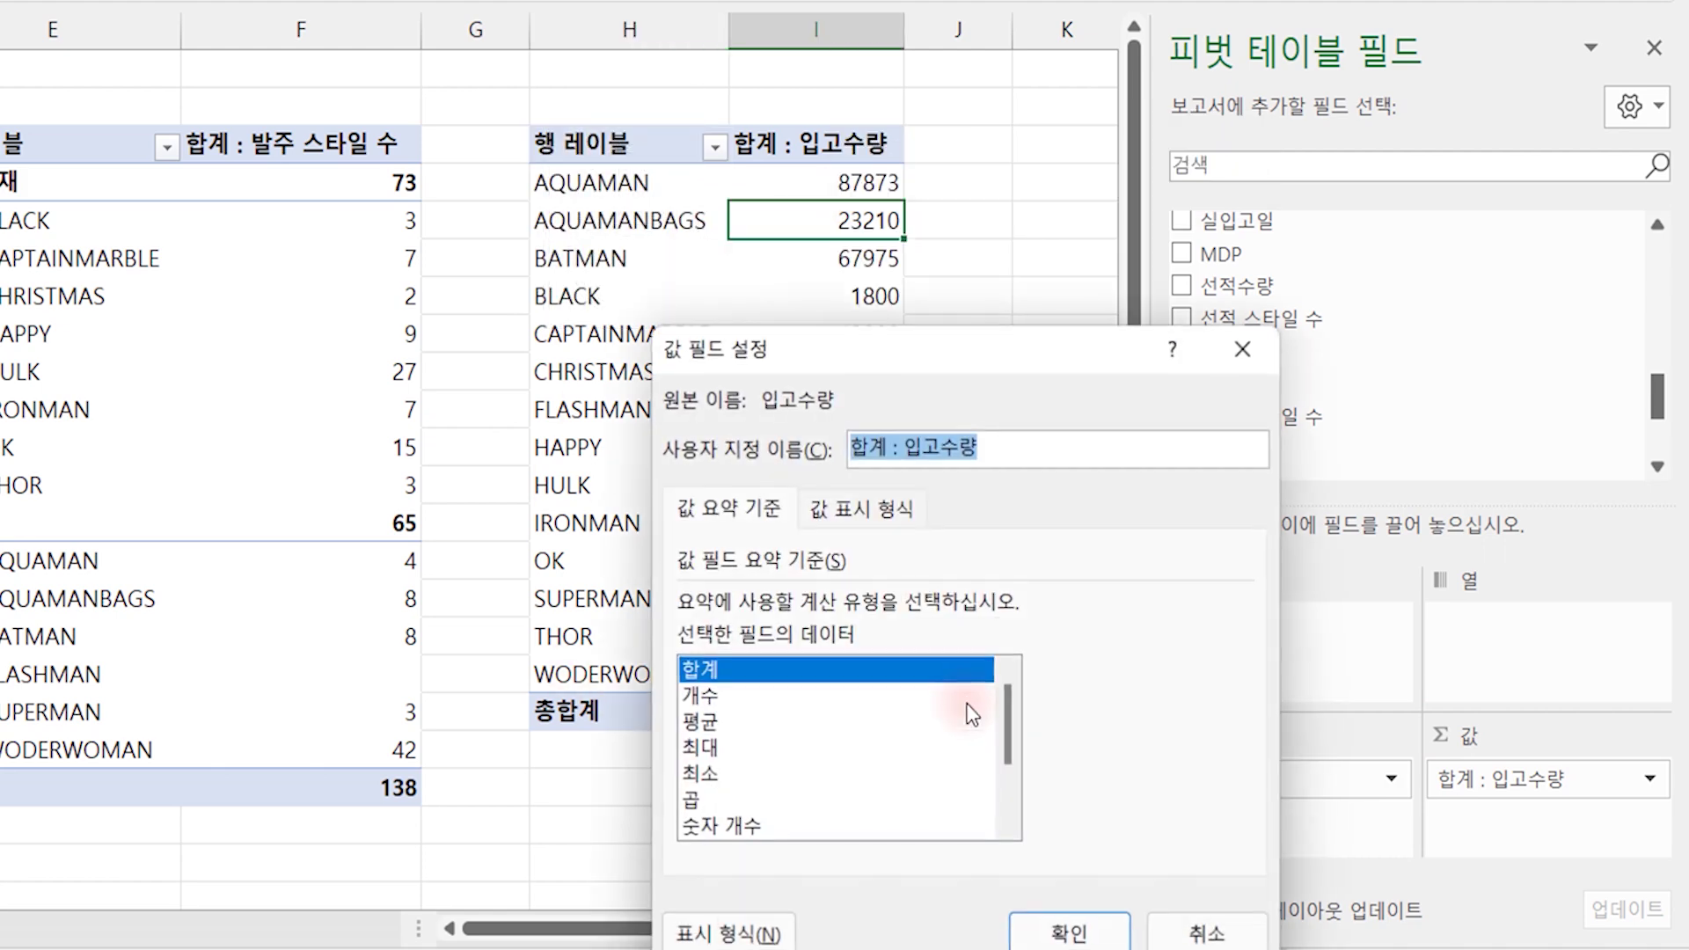
{"action": "left_click", "coordinate": [728, 932]}
{"action": "left_click", "coordinate": [590, 213]}
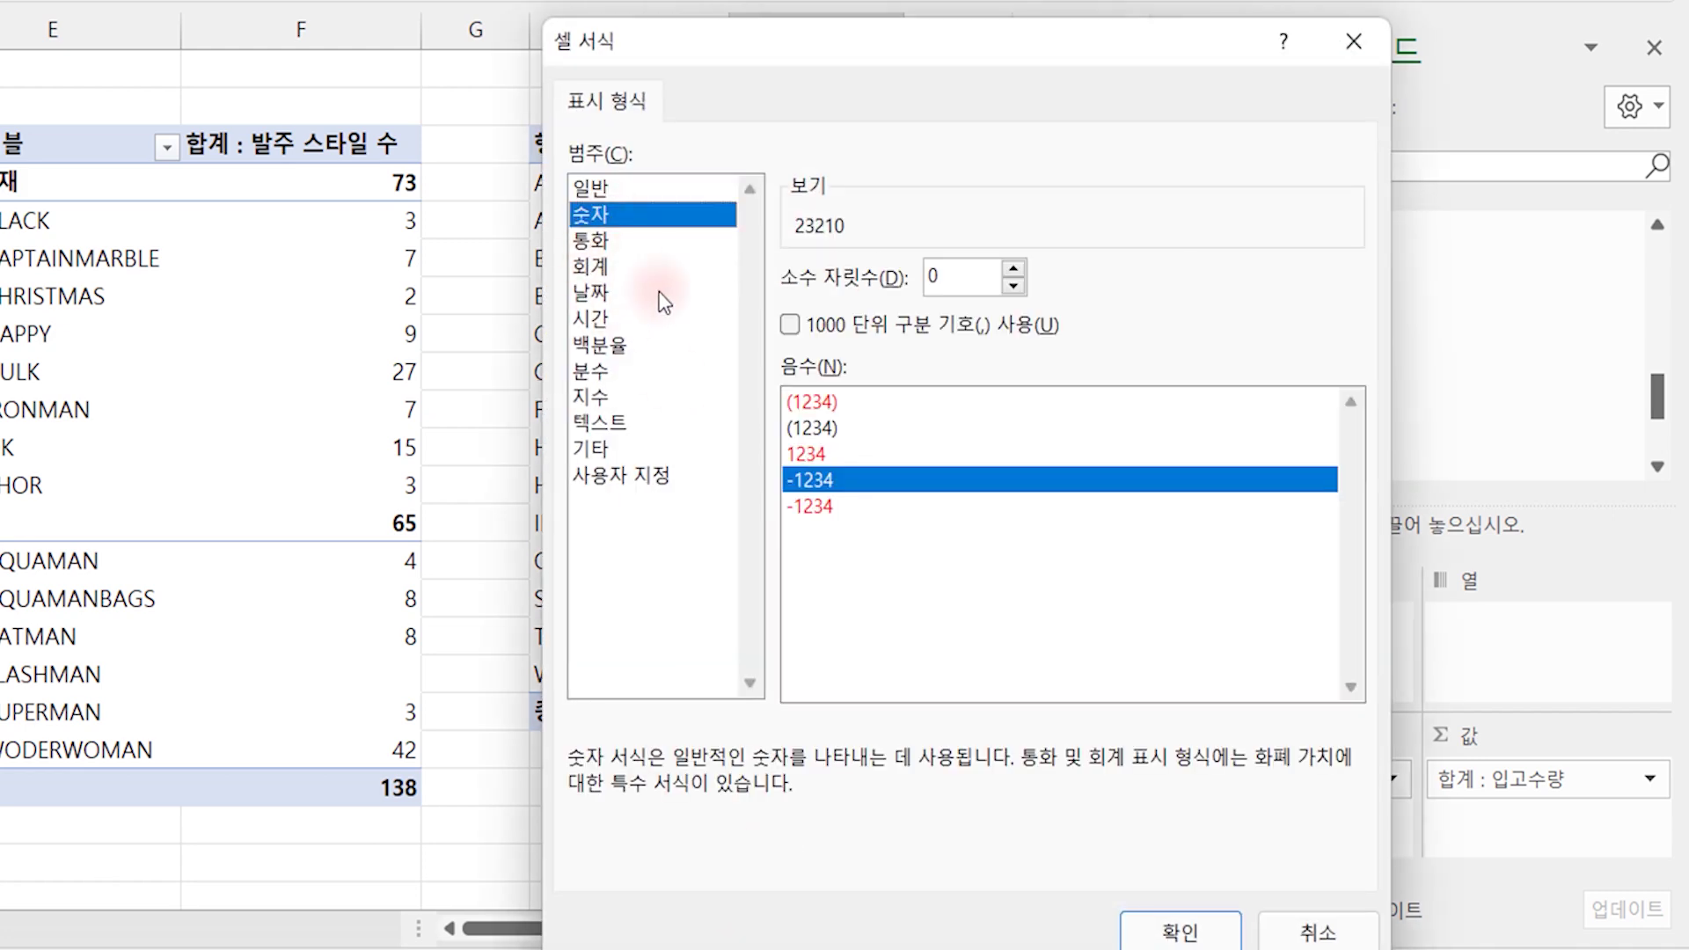
{"action": "left_click", "coordinate": [789, 324]}
{"action": "left_click", "coordinate": [1183, 932]}
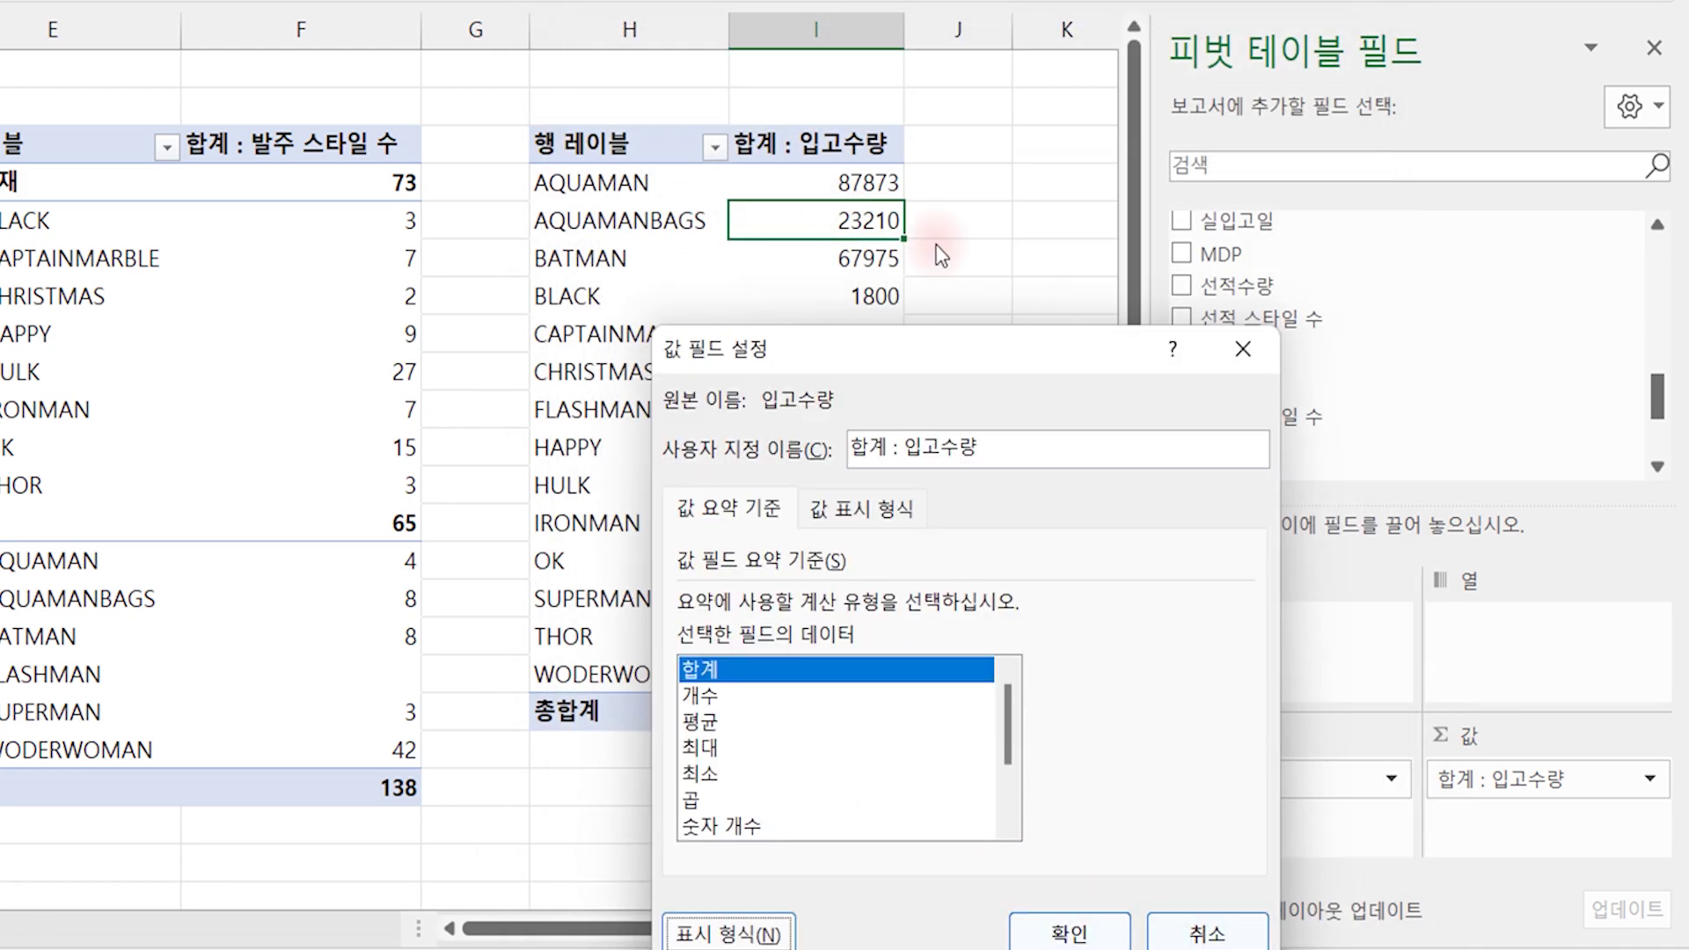
{"action": "left_click", "coordinate": [1067, 928]}
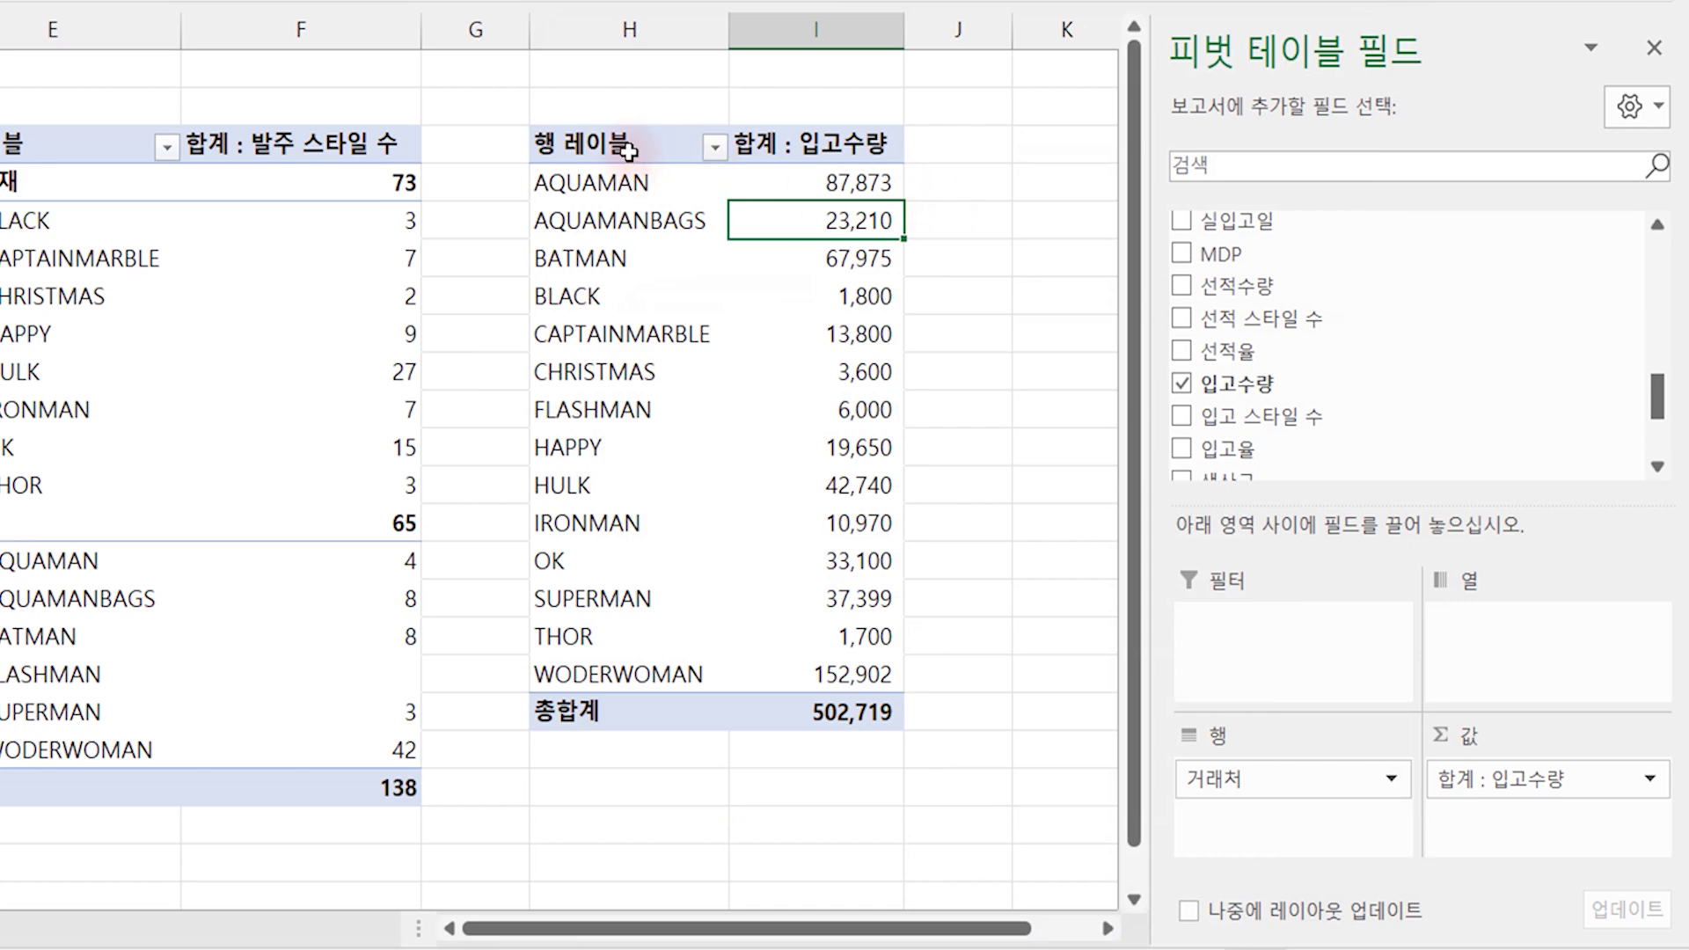
{"action": "left_click_drag", "start_coordinate": [627, 151], "coordinate": [880, 711]}
{"action": "key", "text": "ctrl+c"}
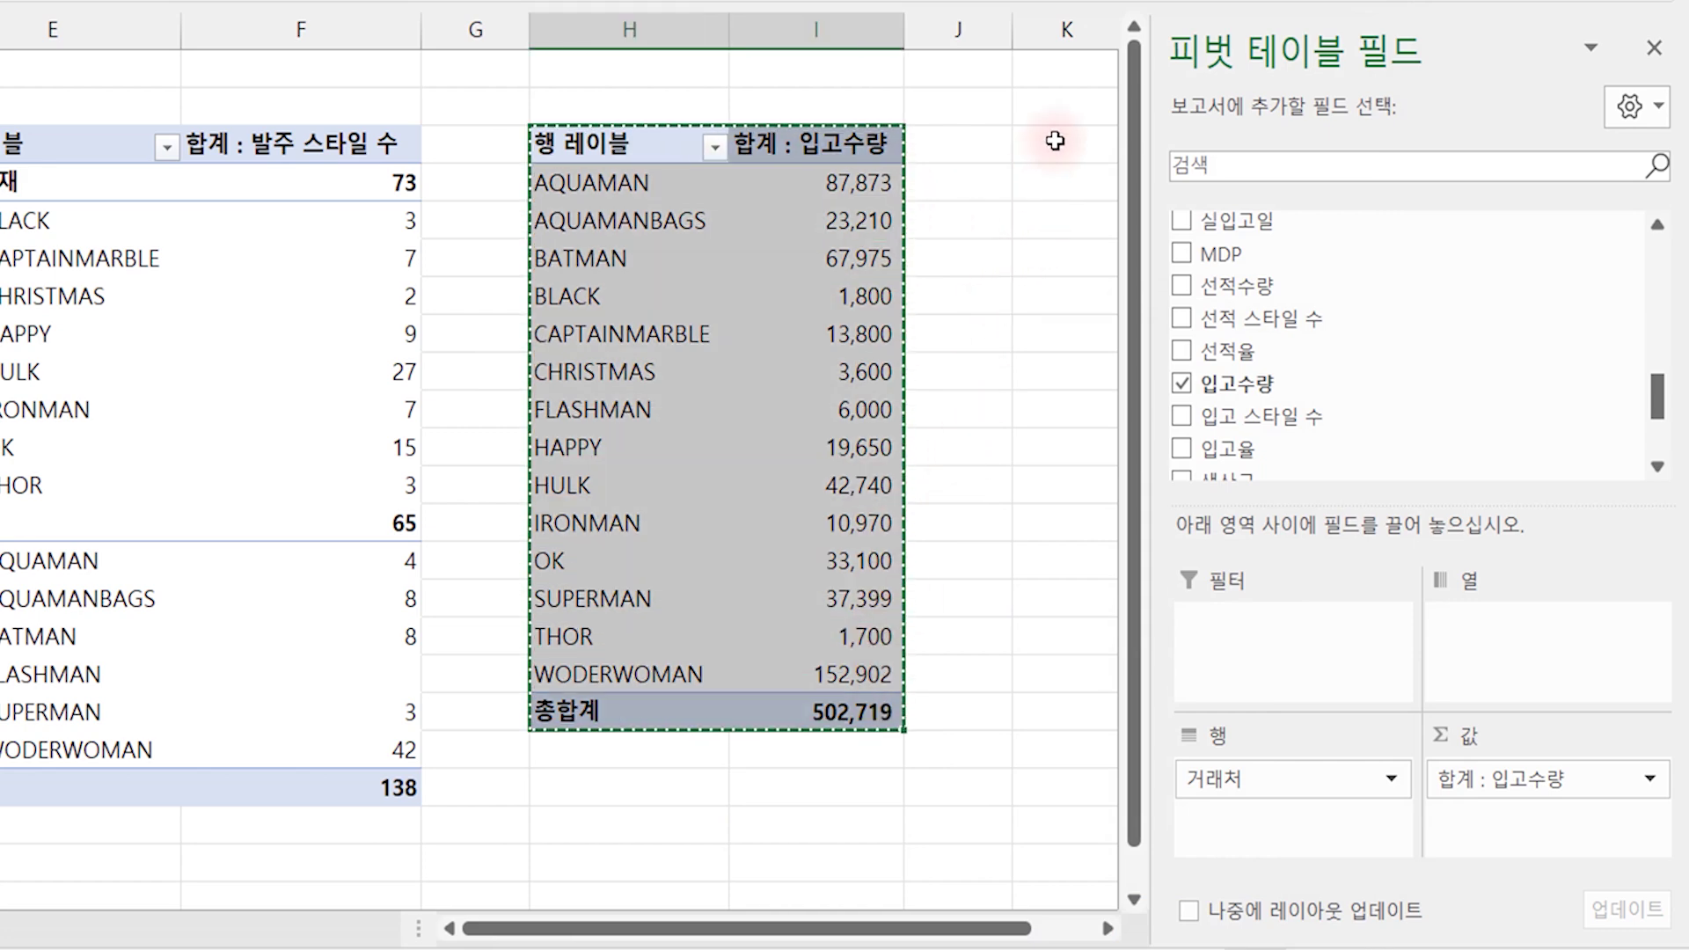
Step: Paste the pivot at K4 and replace 거래처 with 아이템 rows, AB through MN
{"action": "left_click", "coordinate": [1054, 141]}
{"action": "key", "text": "ctrl+v"}
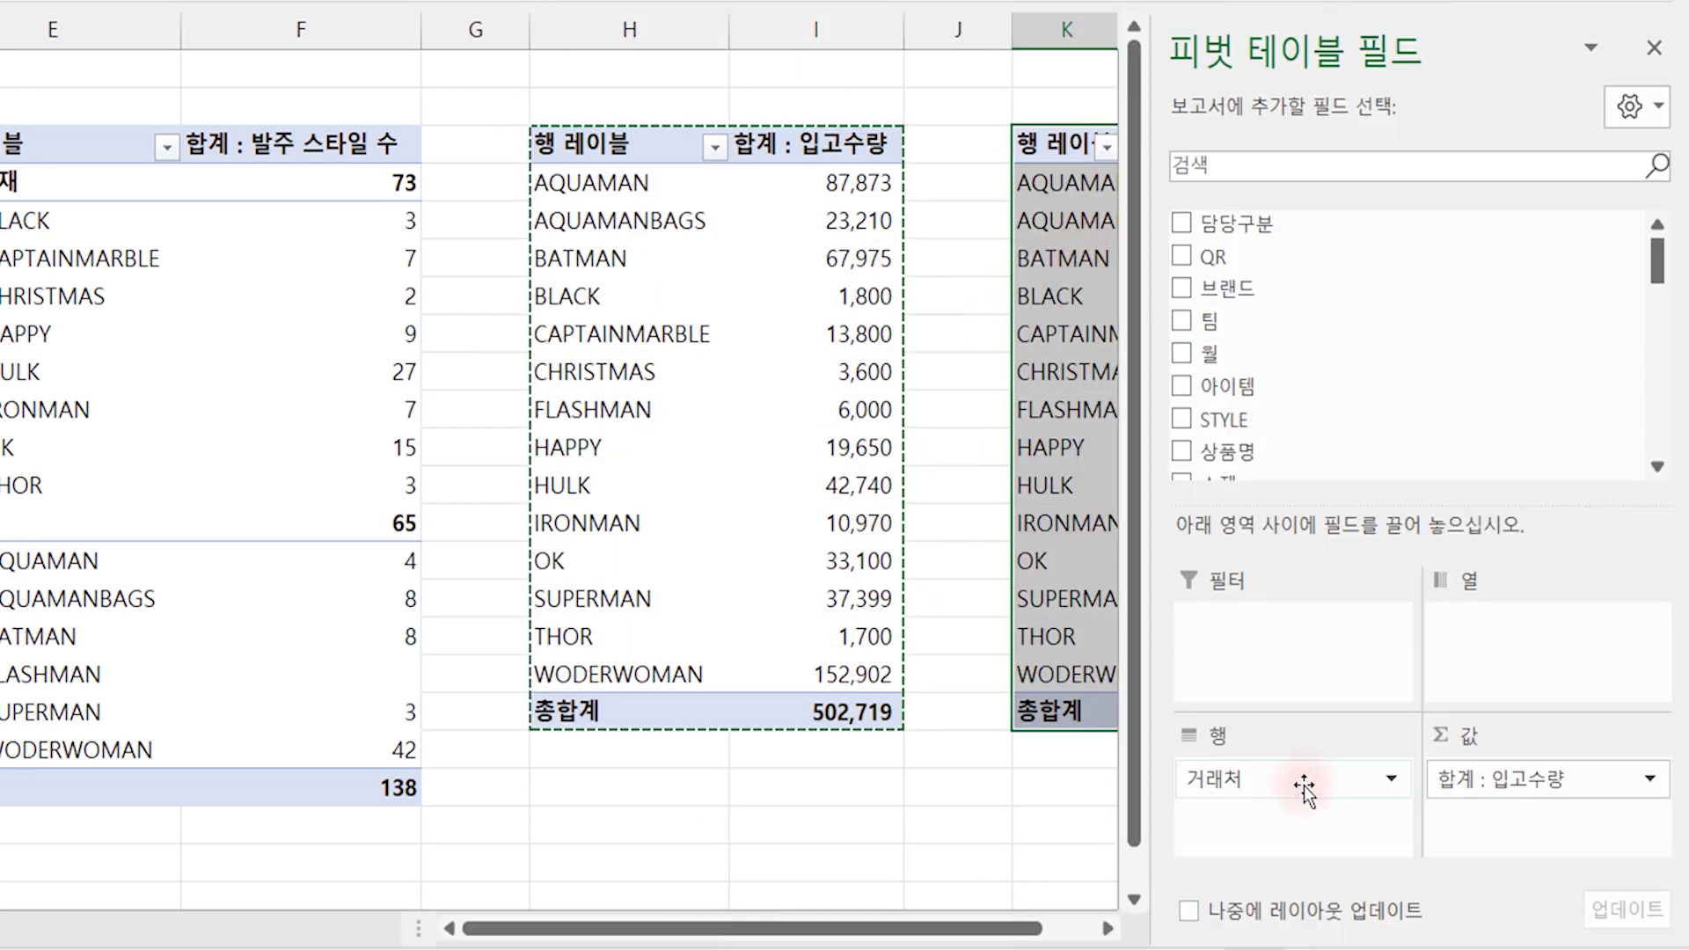
{"action": "left_click_drag", "start_coordinate": [1304, 785], "coordinate": [880, 679]}
{"action": "mouse_move", "coordinate": [1227, 387]}
{"action": "left_mouse_down"}
{"action": "mouse_move", "coordinate": [1451, 744]}
{"action": "mouse_move", "coordinate": [1276, 796]}
{"action": "left_mouse_up"}
{"action": "left_click", "coordinate": [992, 550]}
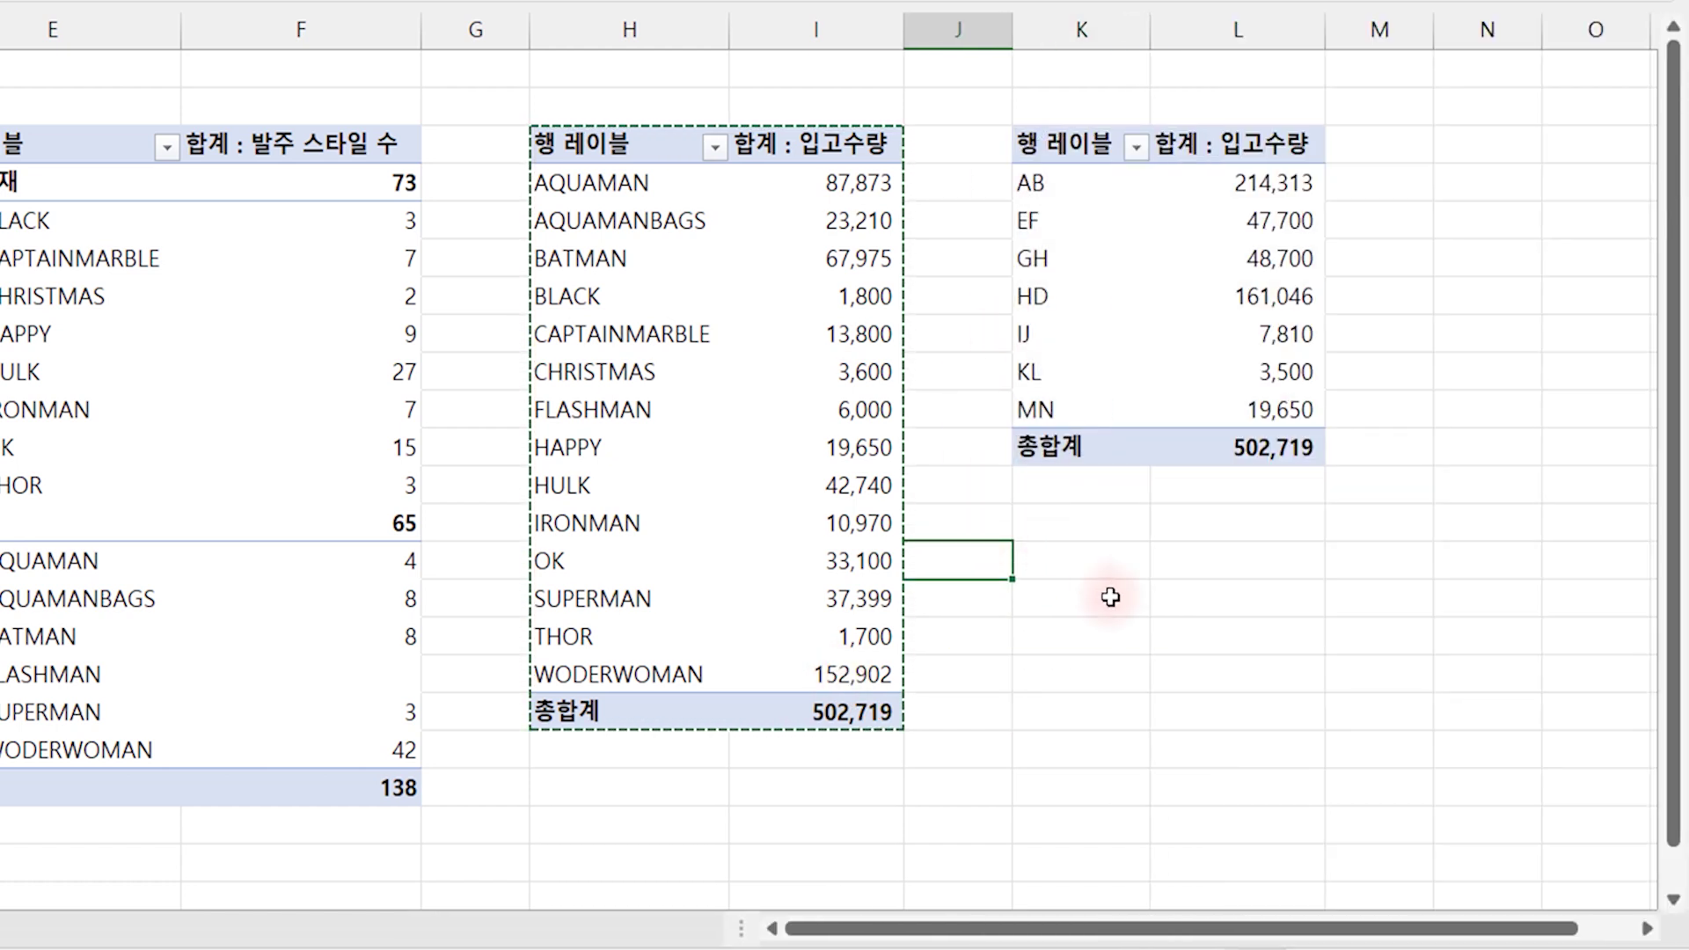
{"action": "left_click", "coordinate": [1378, 447]}
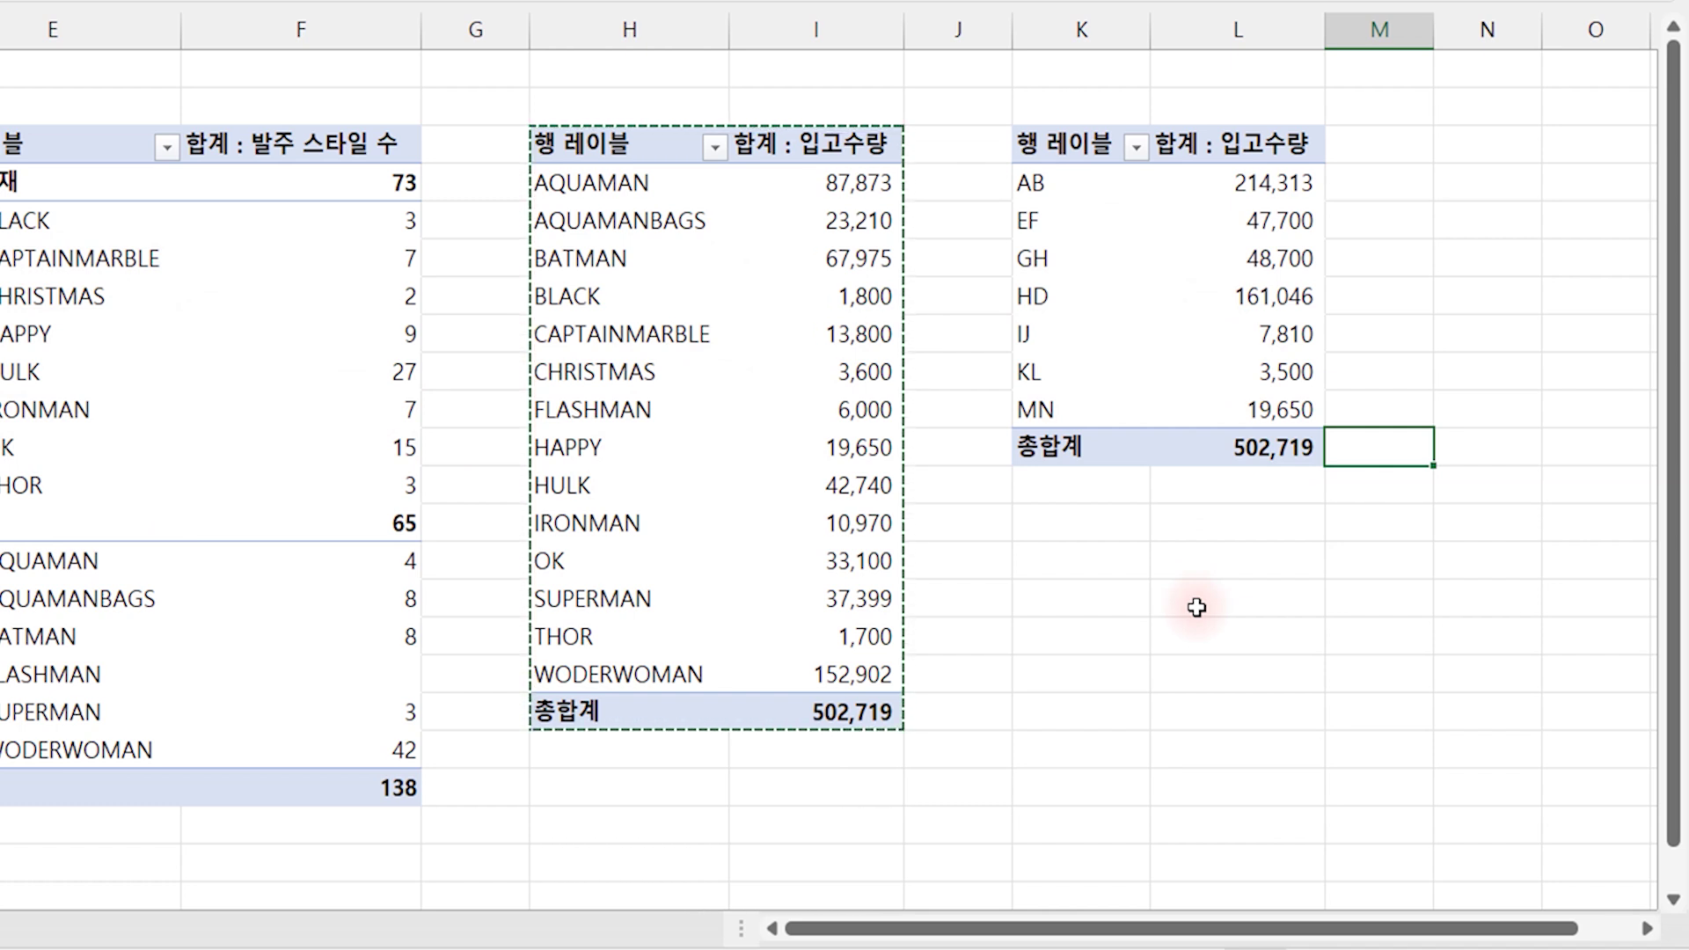
{"action": "left_click", "coordinate": [1095, 523]}
Step: Paste a pivot below summing 원가율 by 월, 1월–11월, and open its value field settings
{"action": "key", "text": "ctrl+v"}
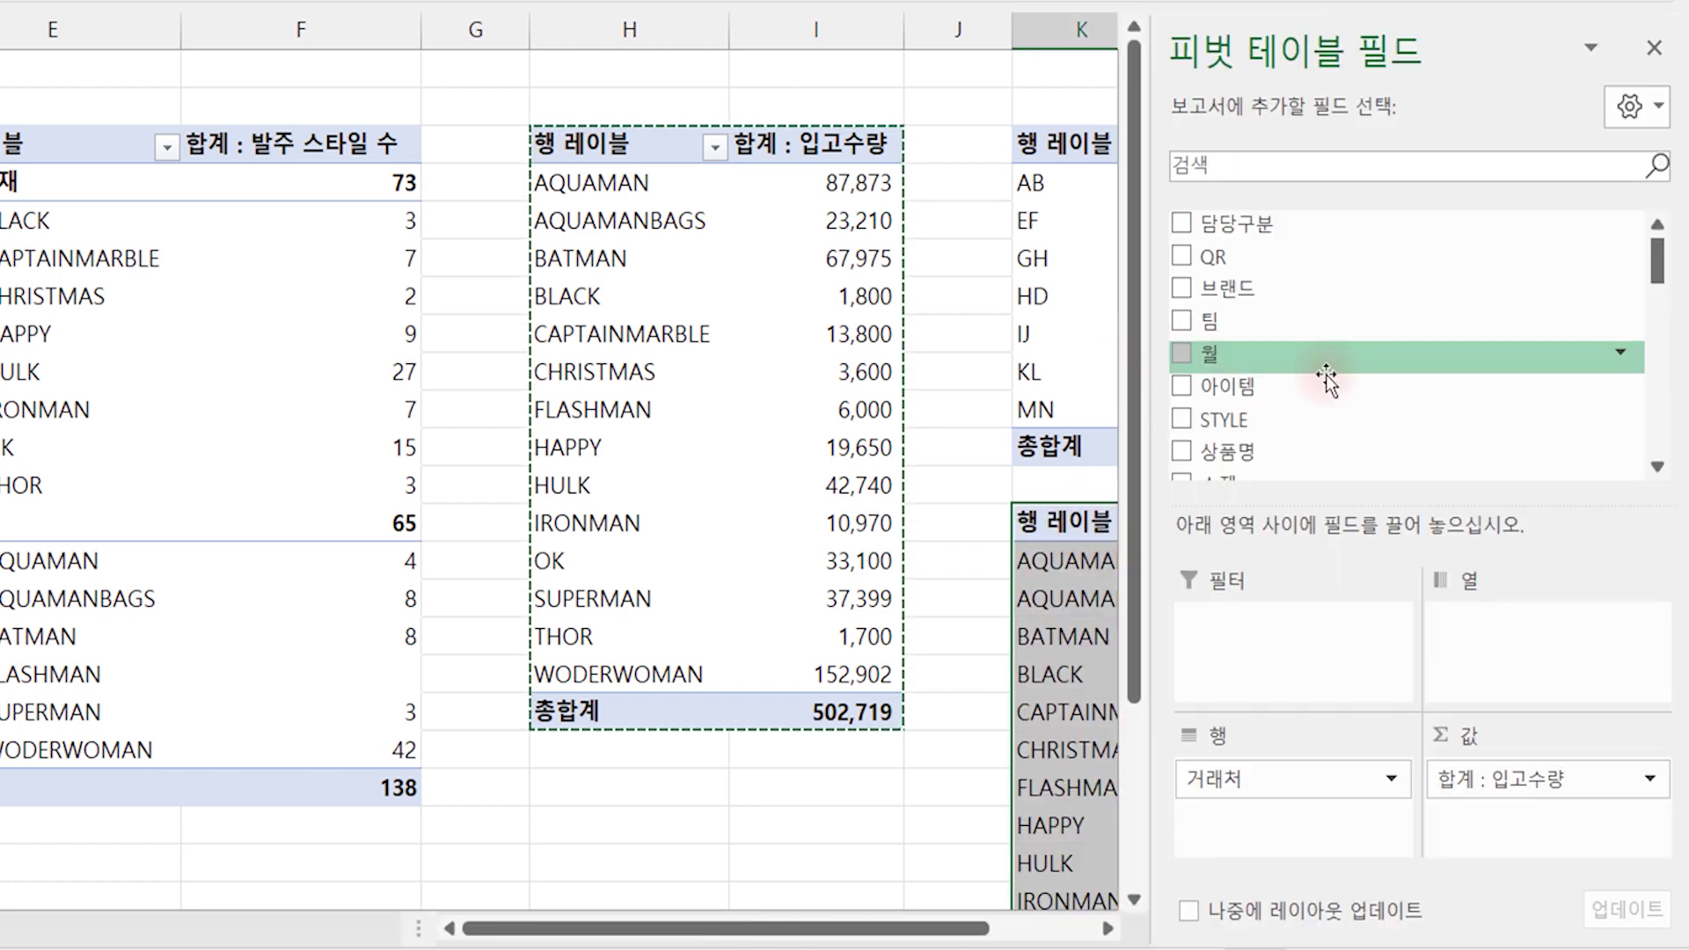
{"action": "left_click_drag", "start_coordinate": [1290, 774], "coordinate": [840, 639]}
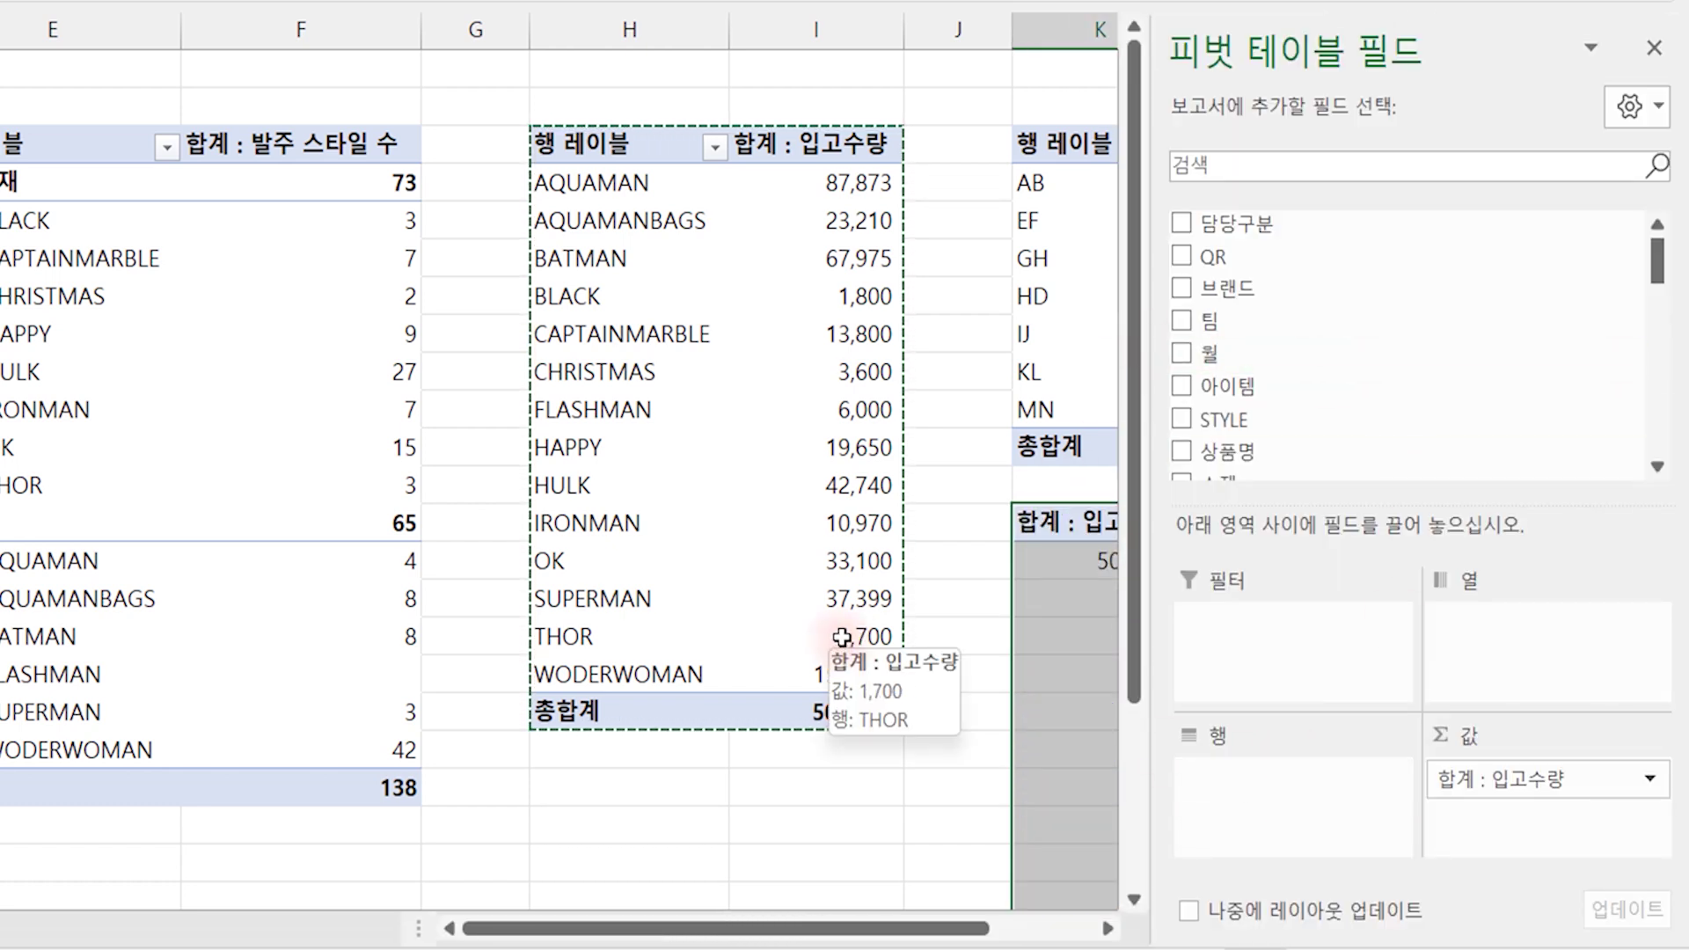
{"action": "left_click_drag", "start_coordinate": [1552, 783], "coordinate": [874, 557]}
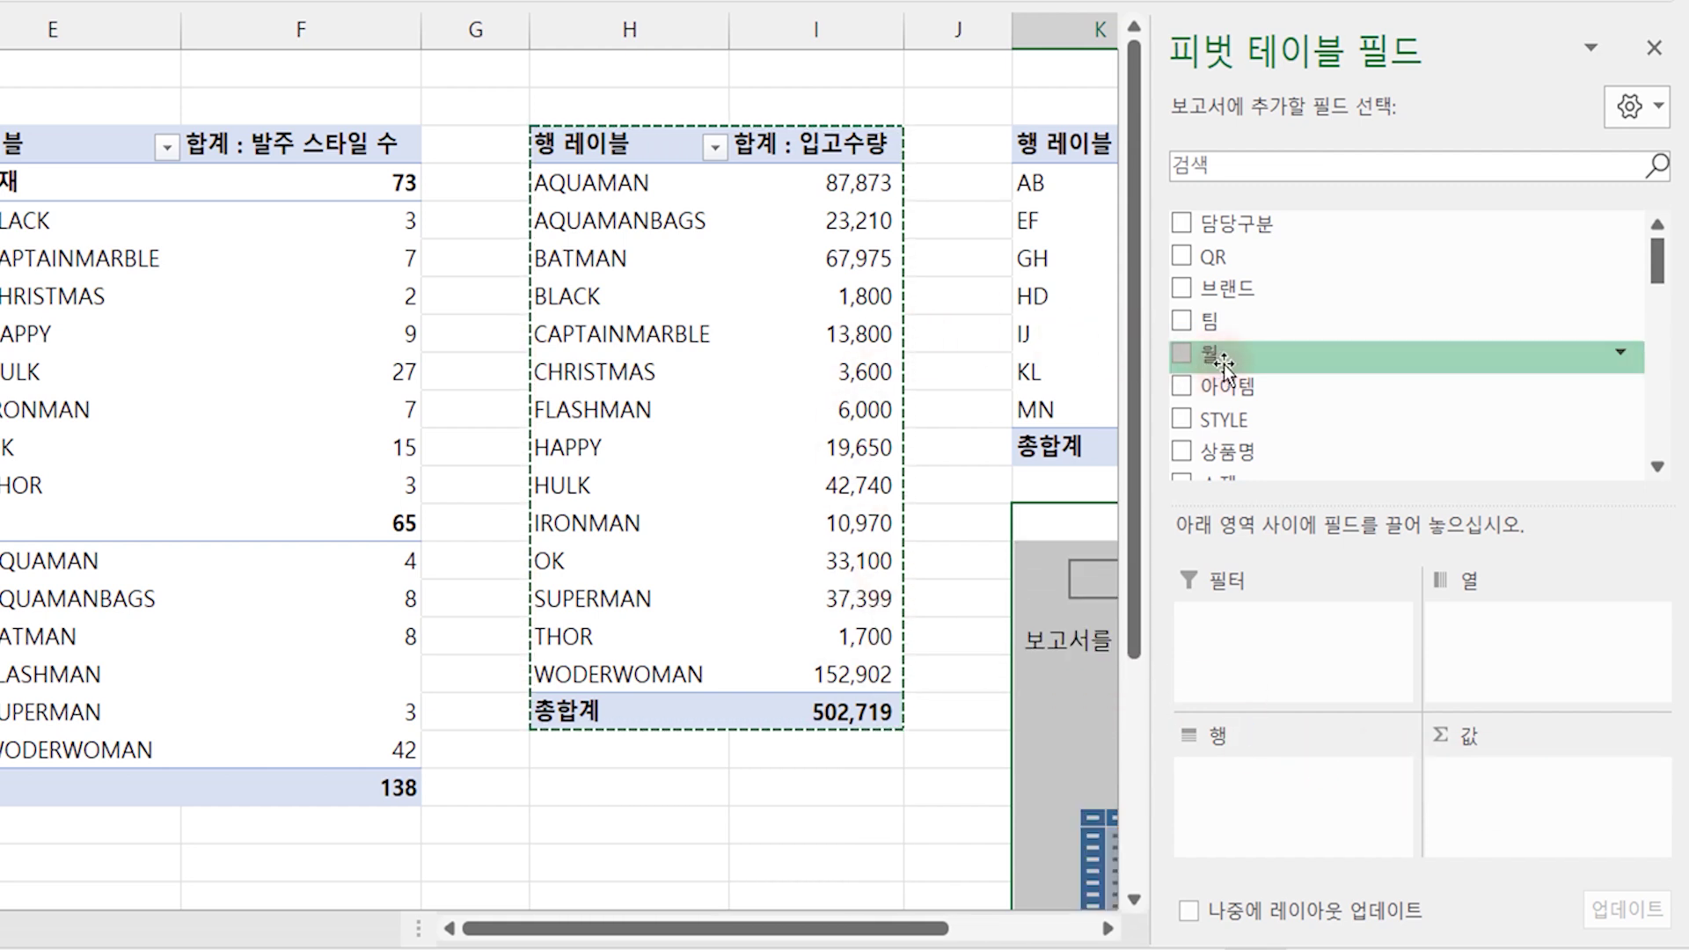
{"action": "left_click_drag", "start_coordinate": [1212, 353], "coordinate": [1293, 792]}
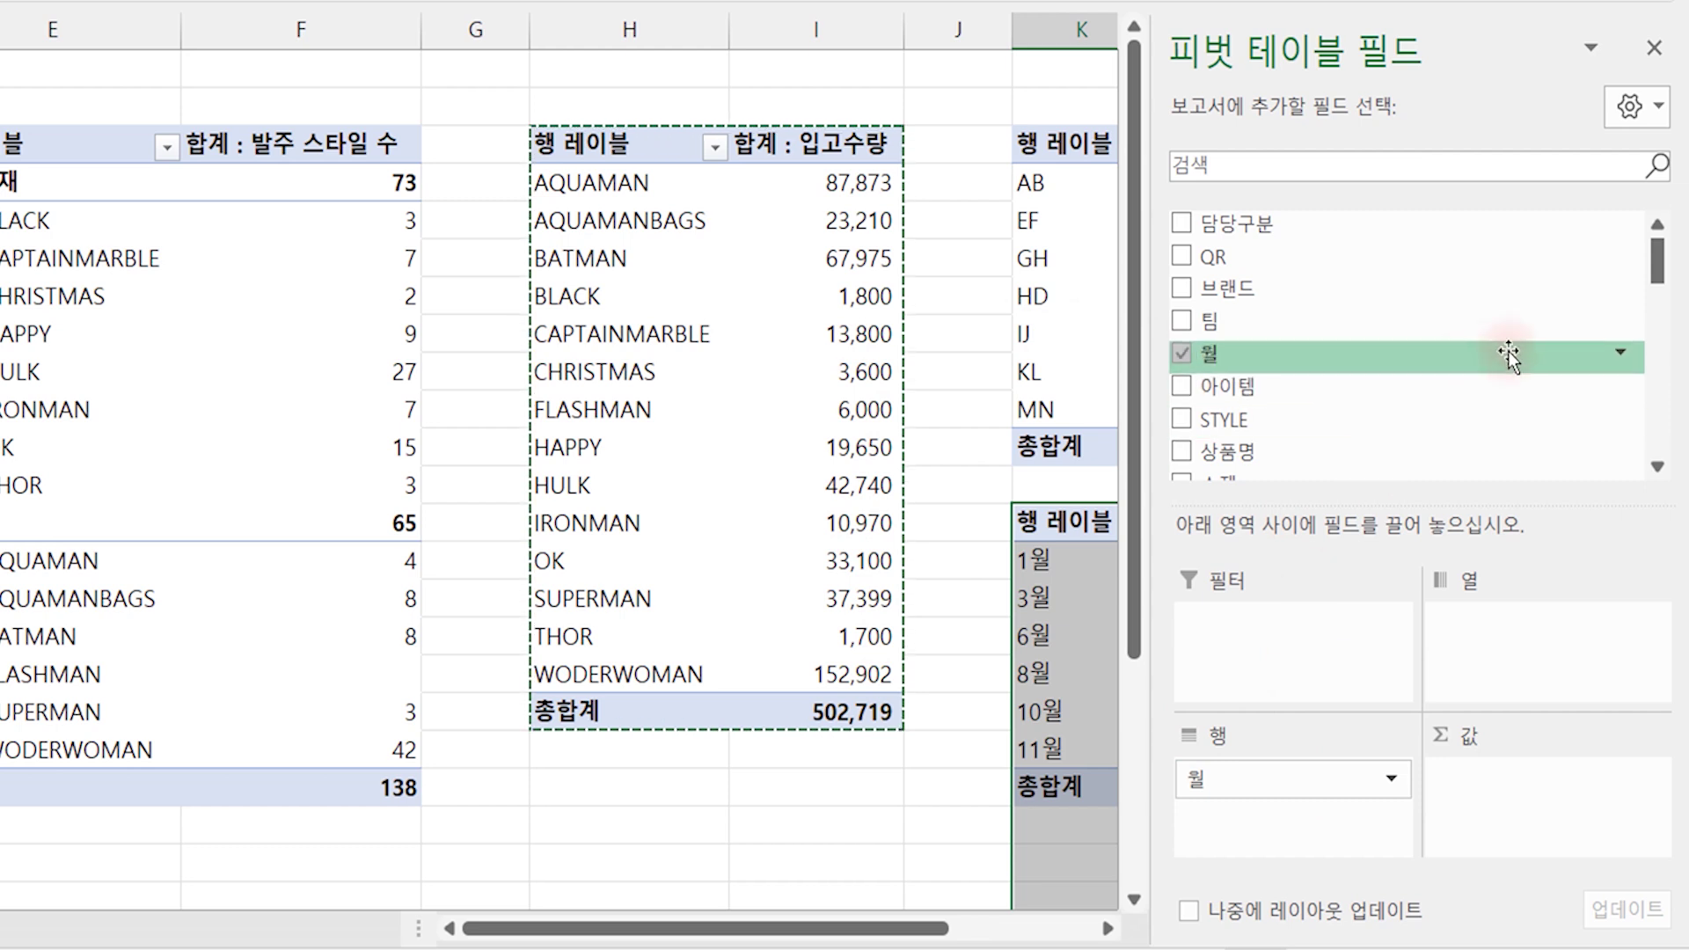
{"action": "left_click_drag", "start_coordinate": [1667, 264], "coordinate": [1665, 338]}
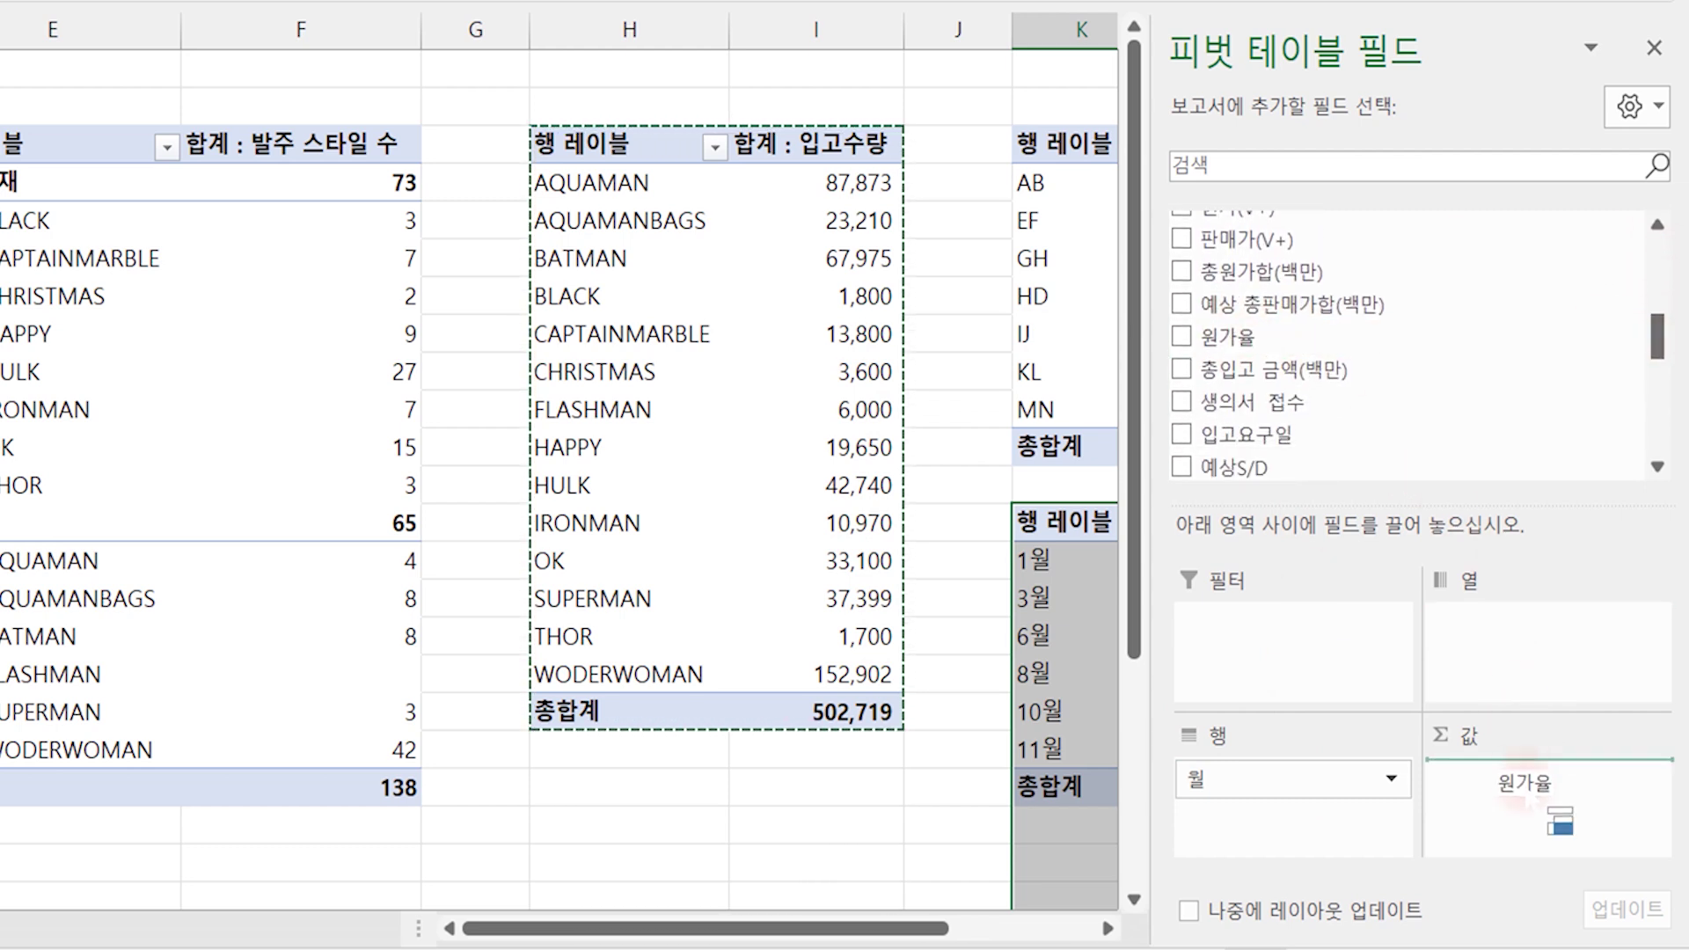
{"action": "left_click_drag", "start_coordinate": [1222, 363], "coordinate": [1526, 788]}
{"action": "left_click", "coordinate": [965, 935]}
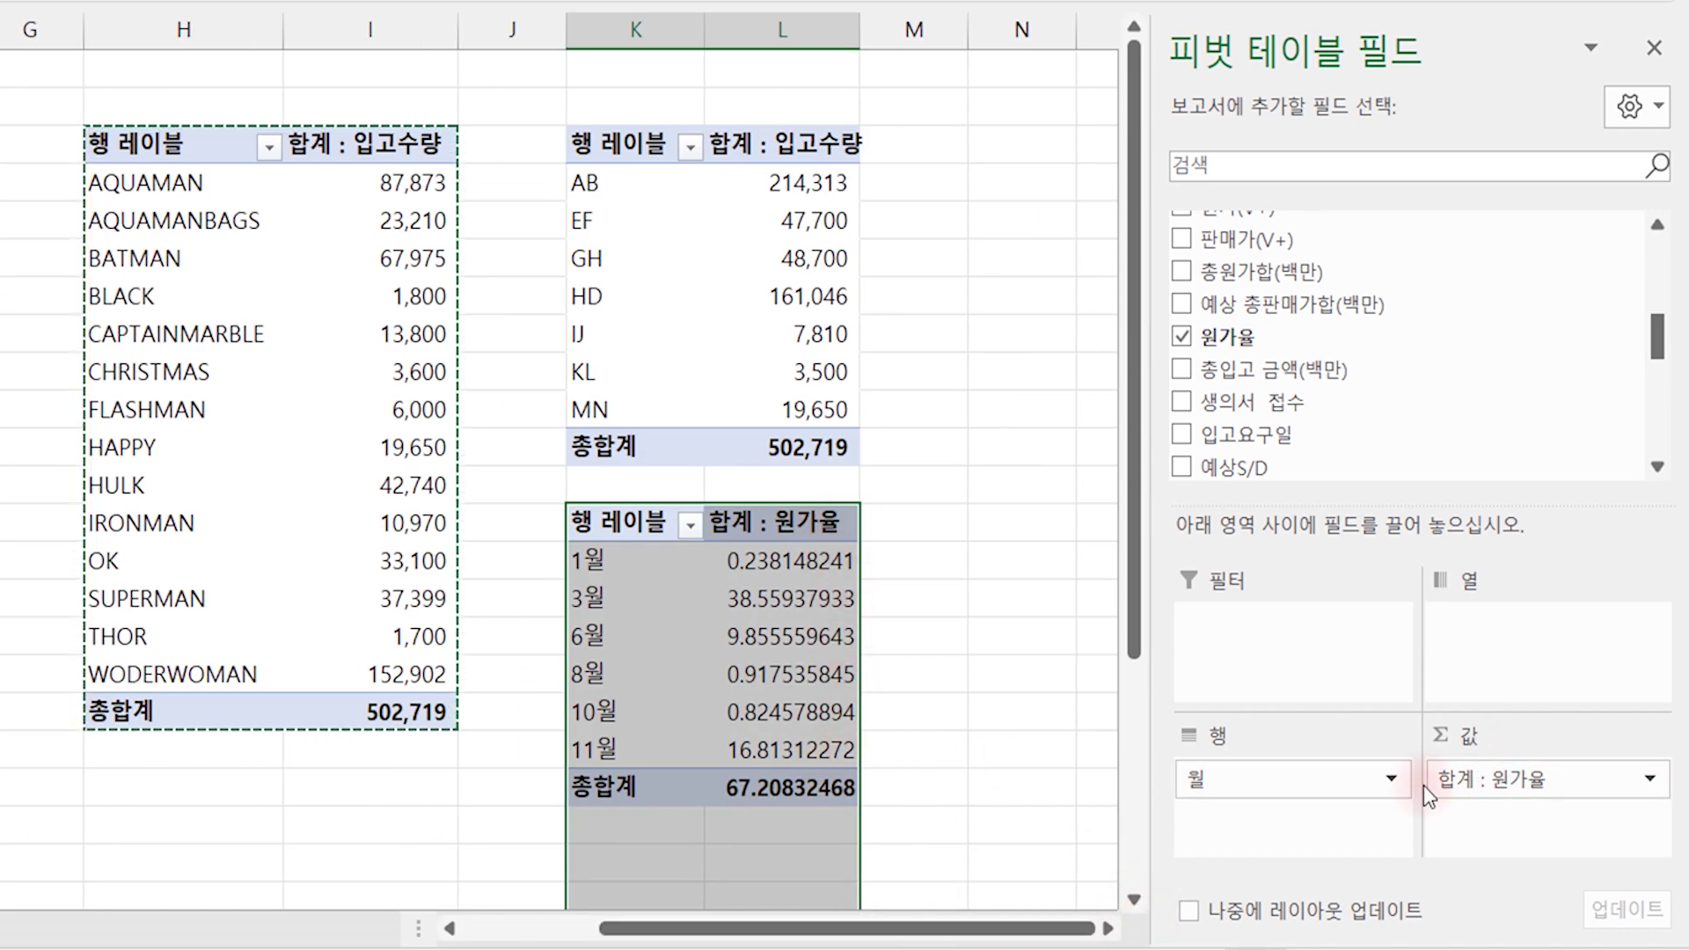
{"action": "left_click", "coordinate": [1509, 791]}
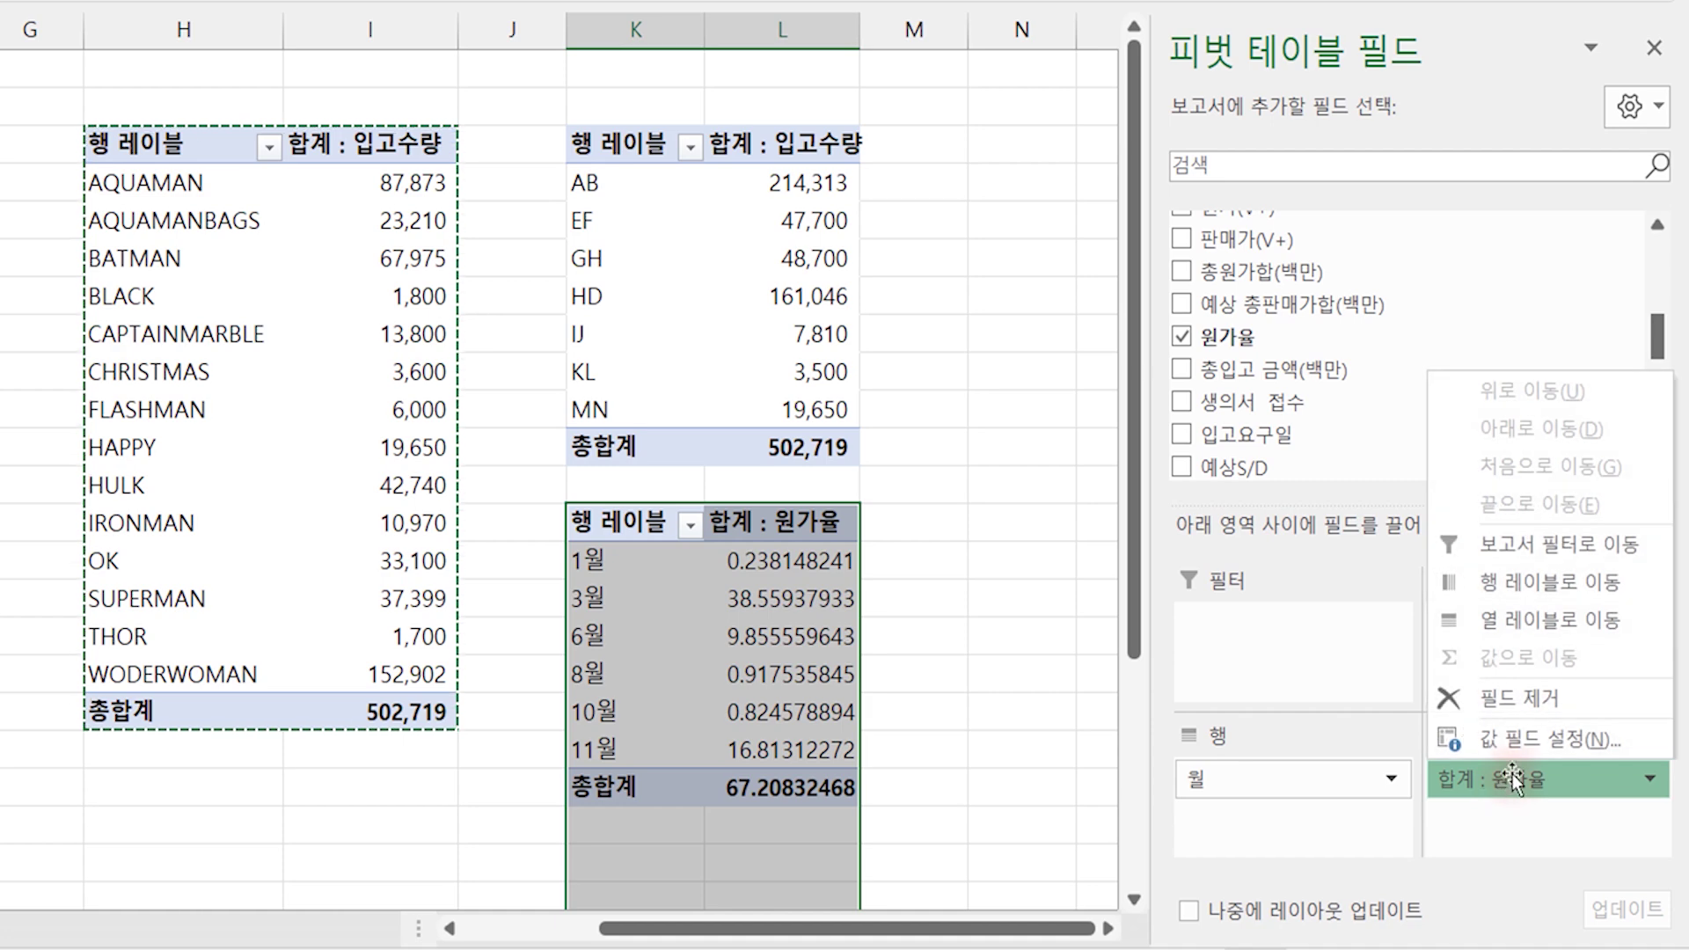
{"action": "left_click", "coordinate": [1533, 742]}
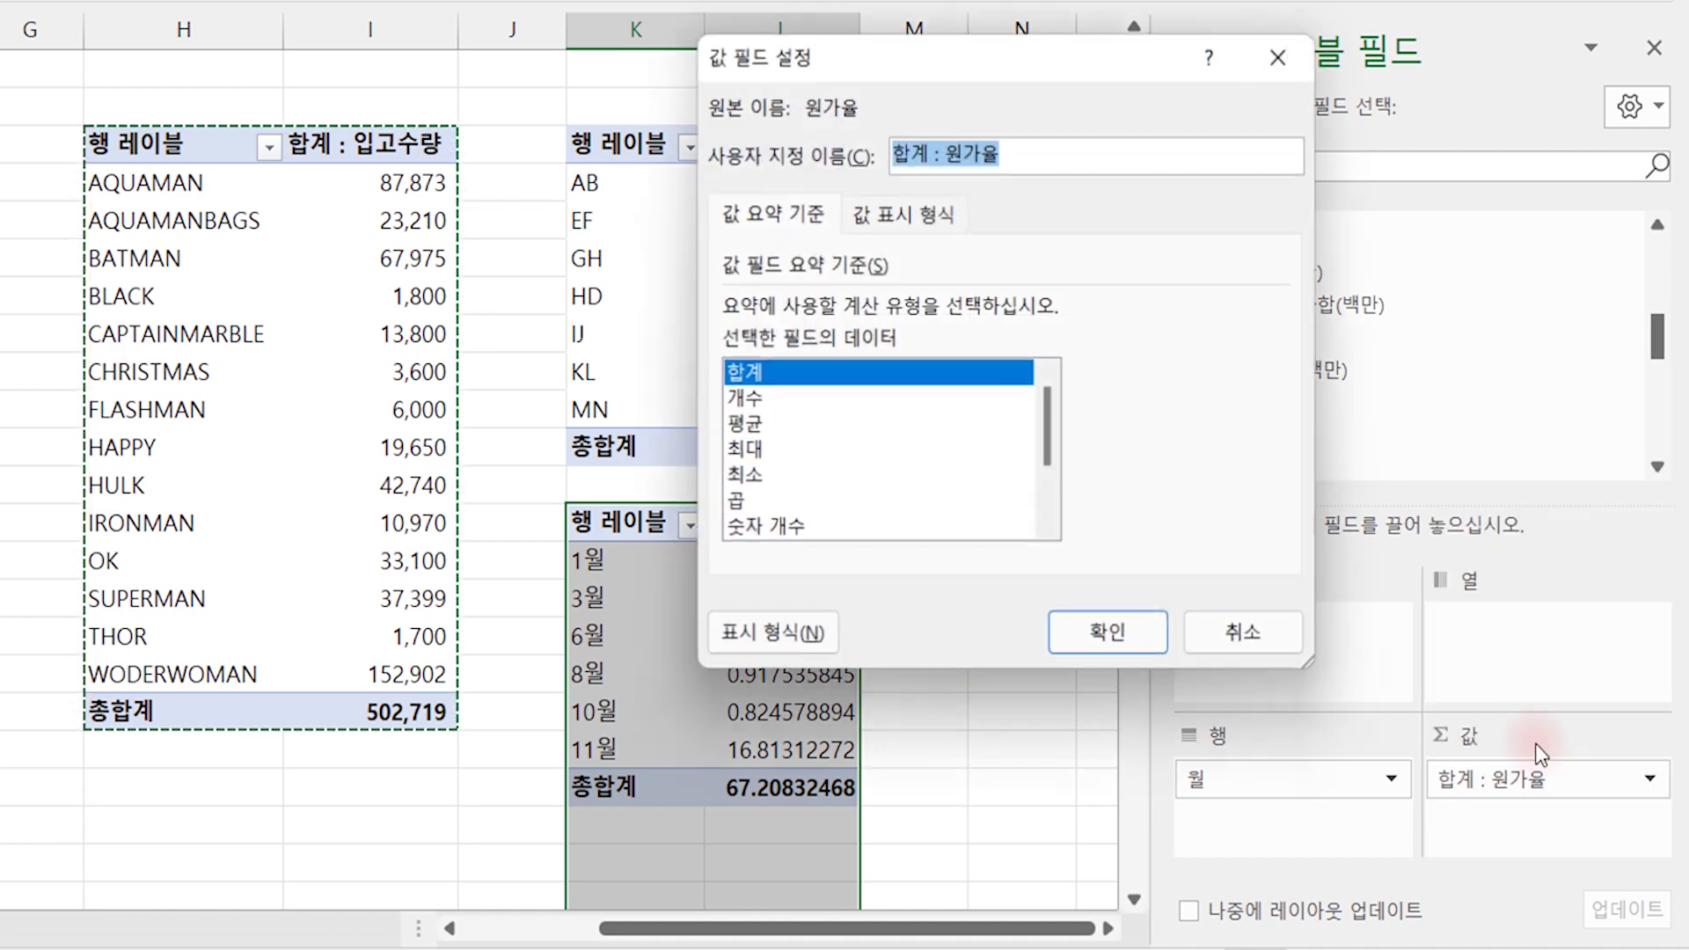
Step: Average 원가율 instead of summing and format it as whole-number percentages
{"action": "left_click", "coordinate": [752, 429]}
{"action": "left_click", "coordinate": [1098, 649]}
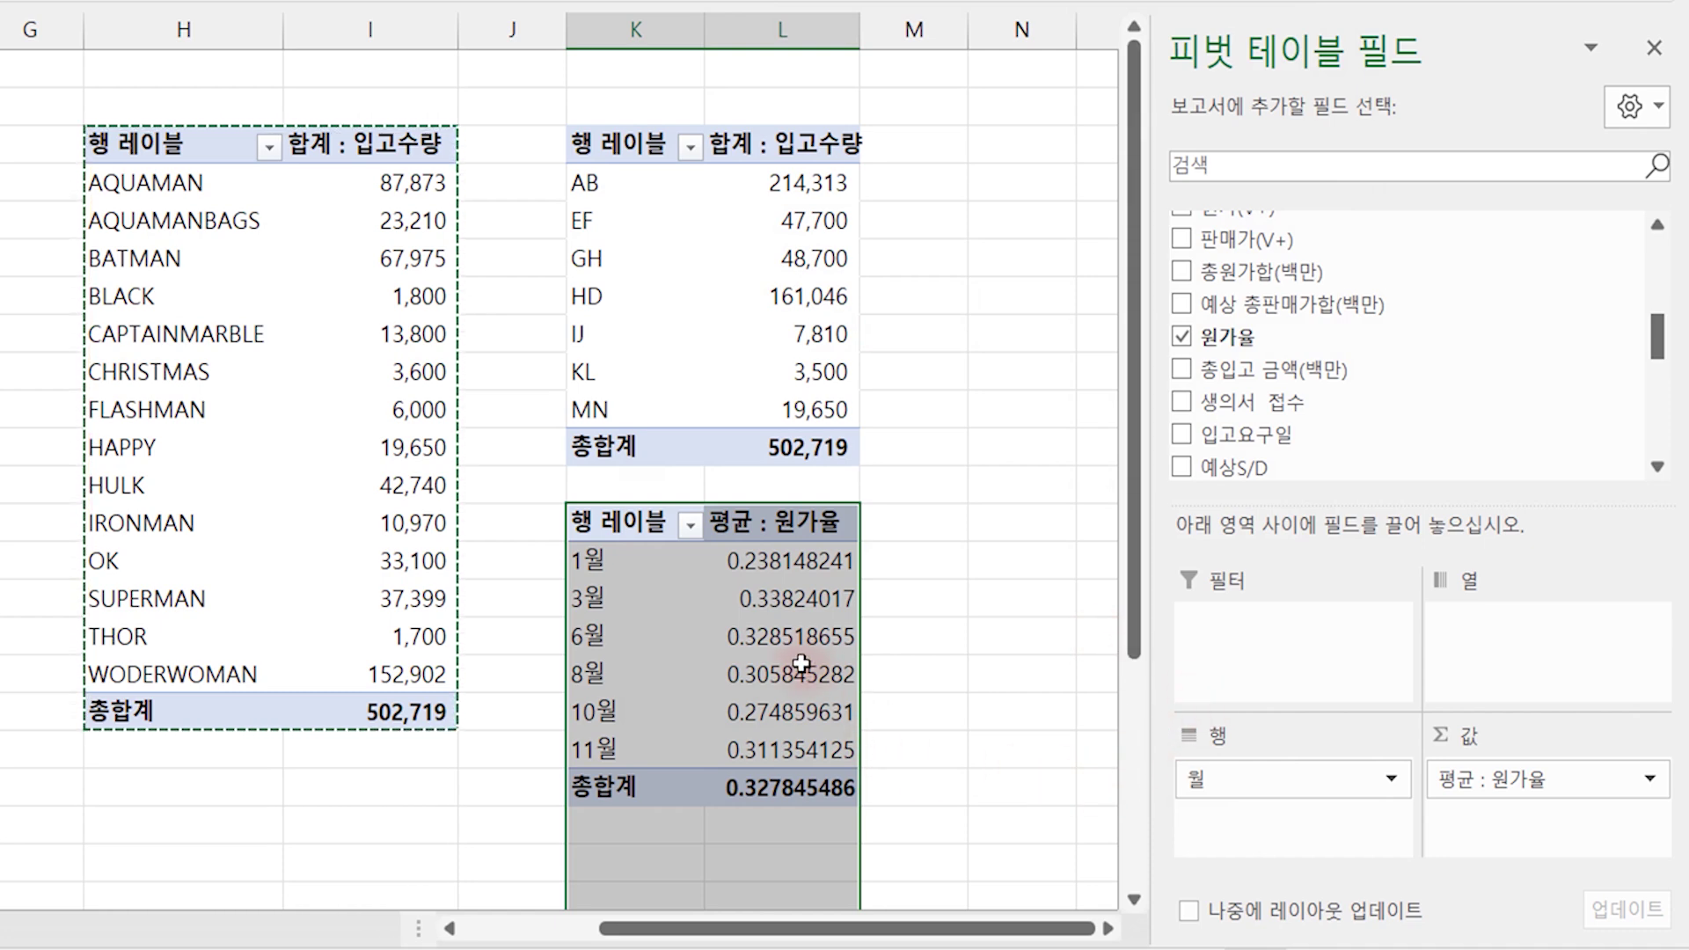
{"action": "left_click", "coordinate": [1488, 762]}
{"action": "left_click", "coordinate": [1495, 738]}
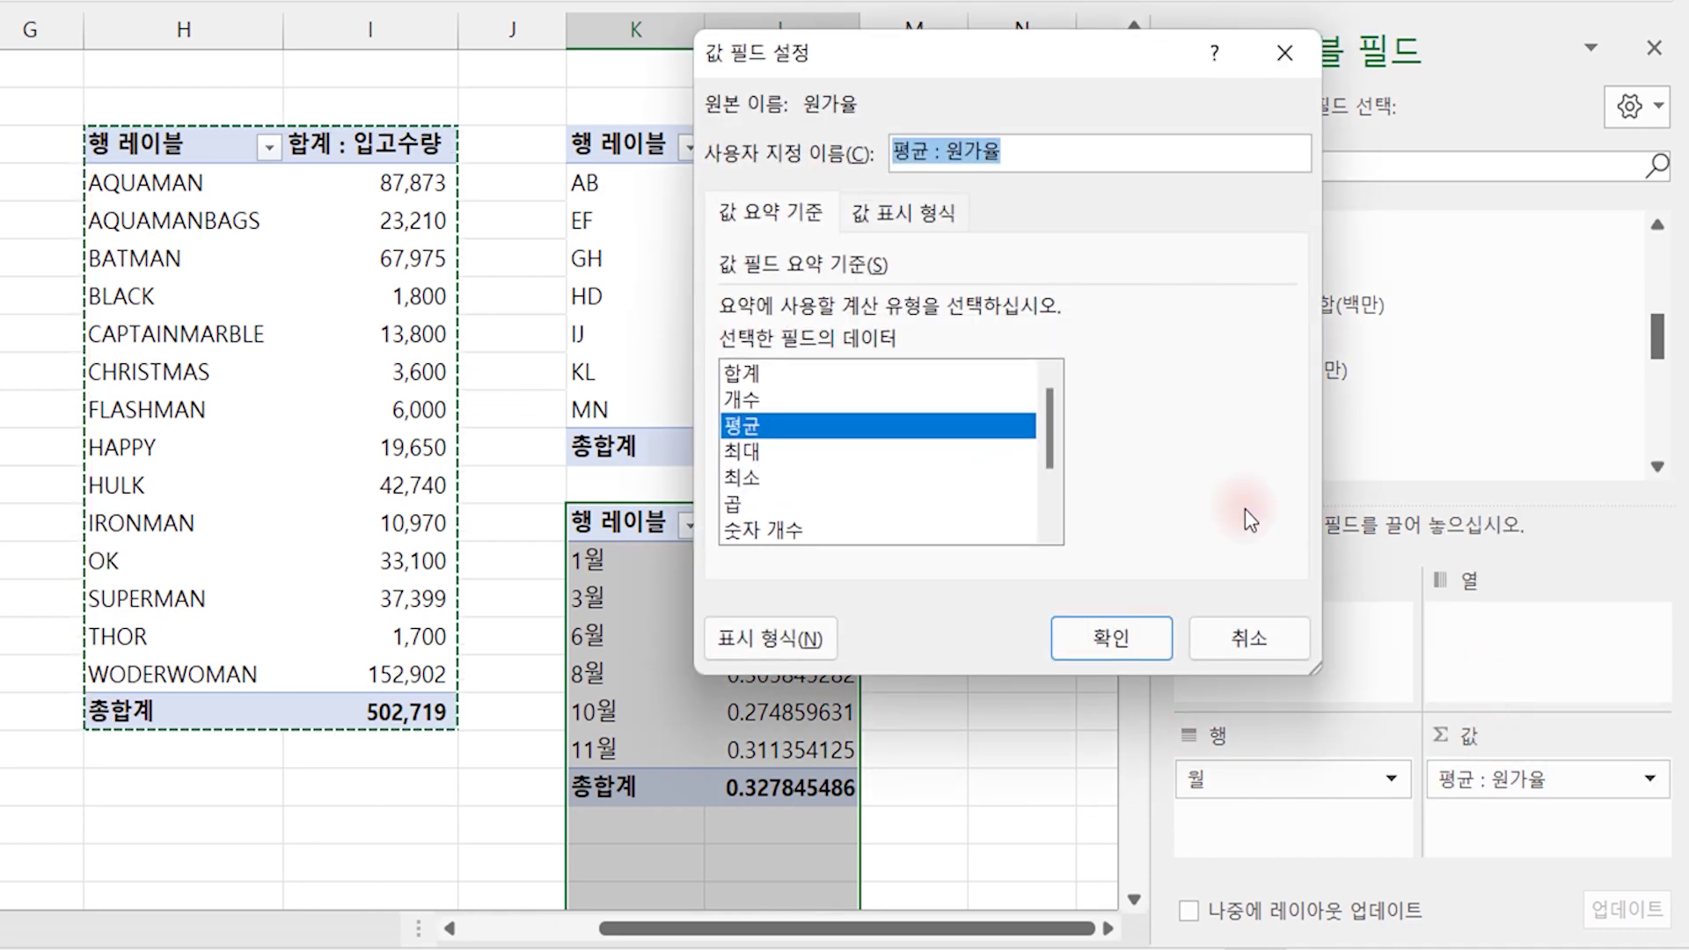
{"action": "left_click", "coordinate": [770, 641]}
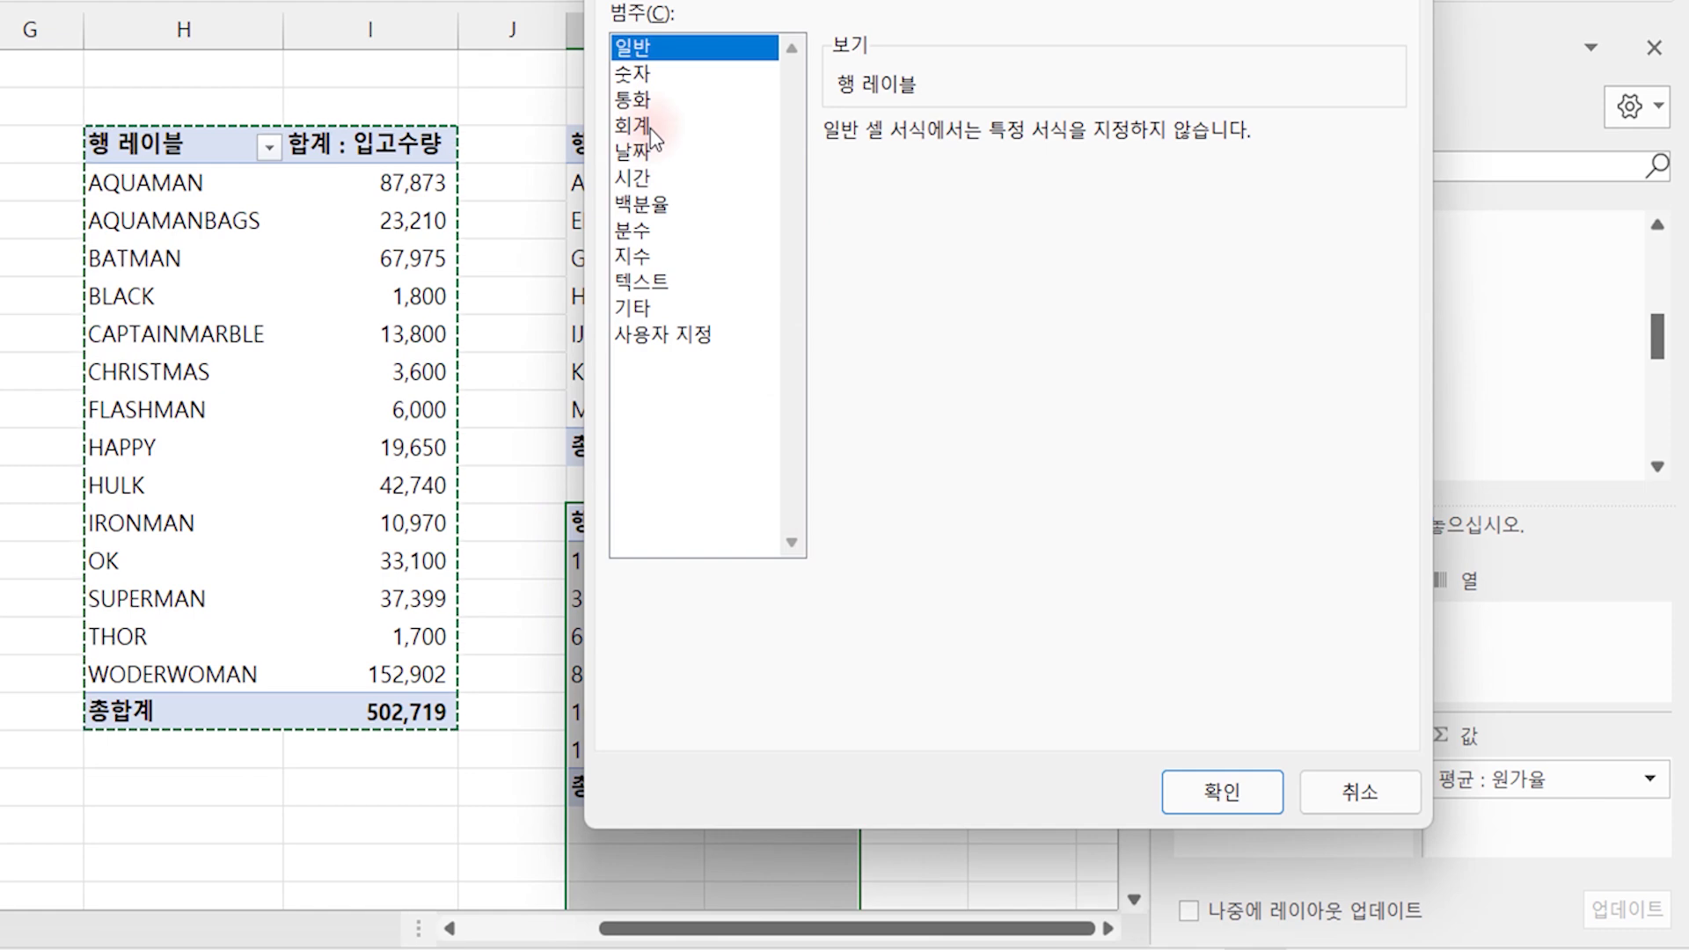
{"action": "left_click", "coordinate": [660, 207]}
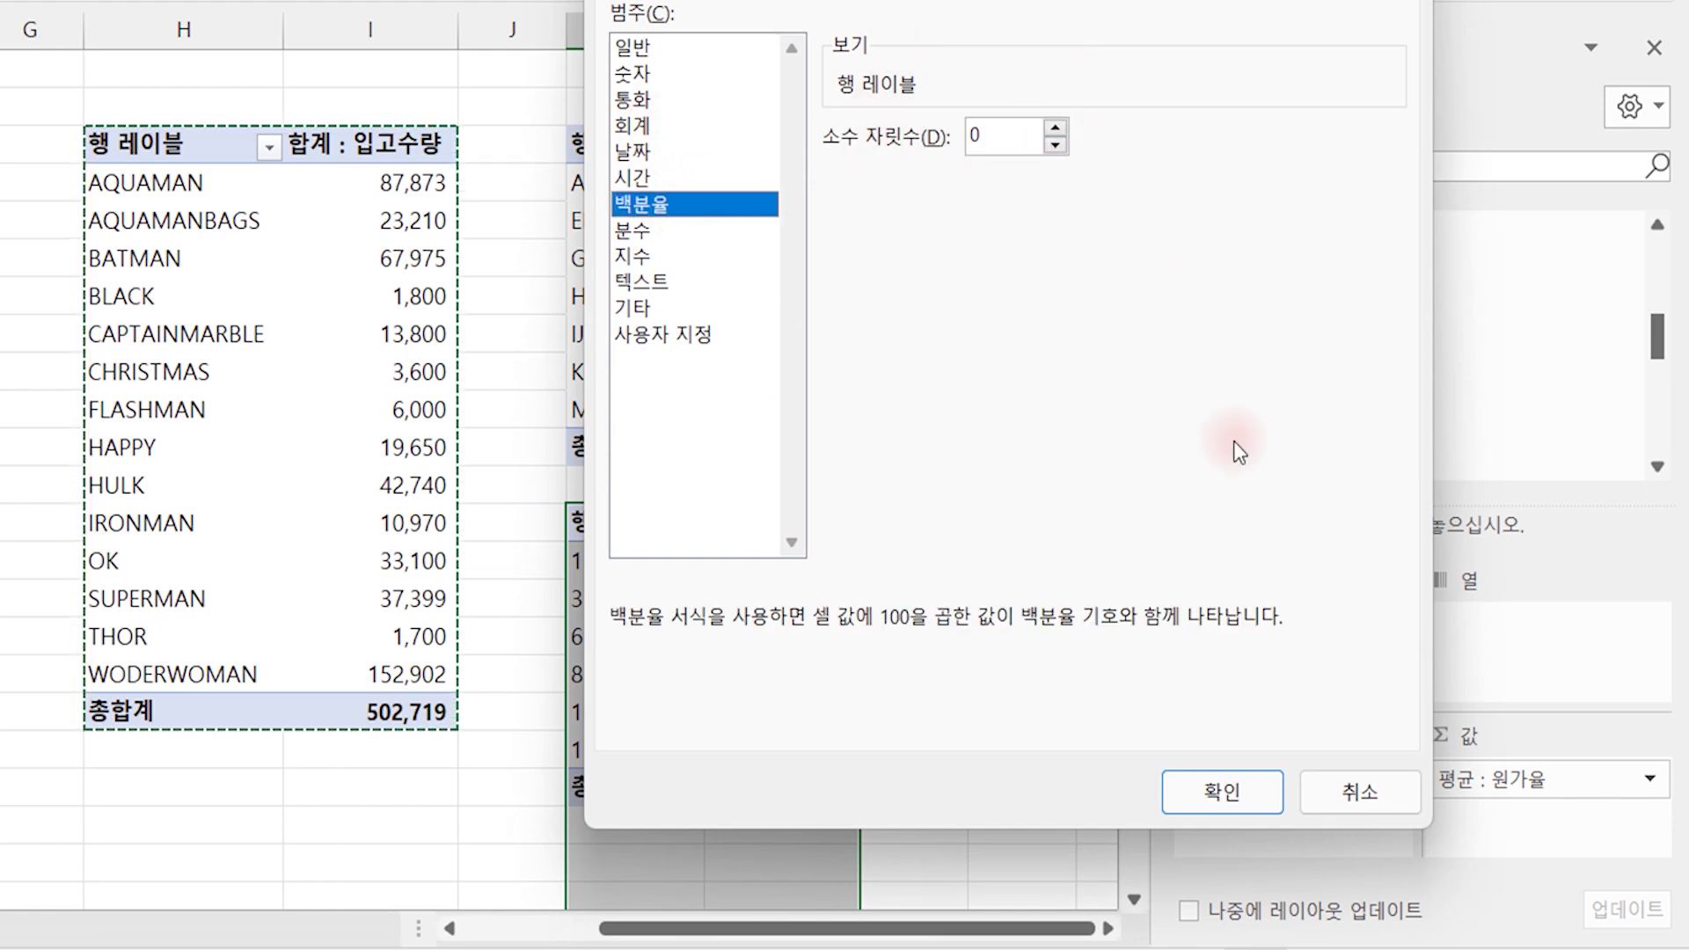
{"action": "left_click", "coordinate": [1222, 793]}
{"action": "left_click", "coordinate": [1117, 635]}
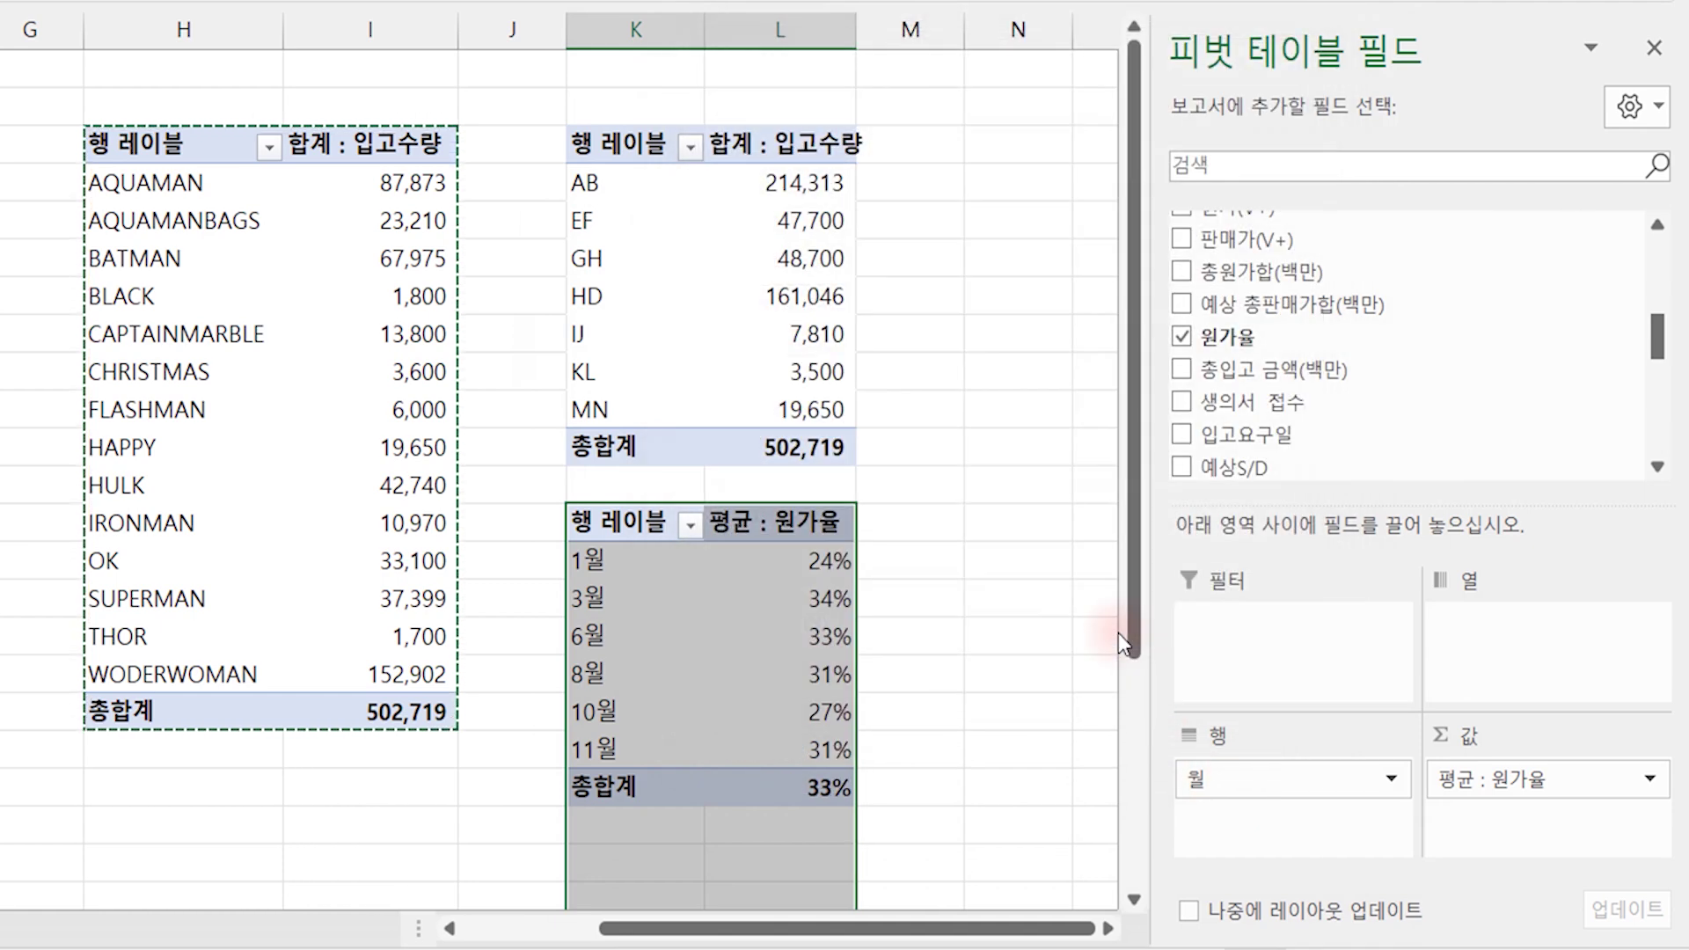
{"action": "left_click", "coordinate": [961, 595]}
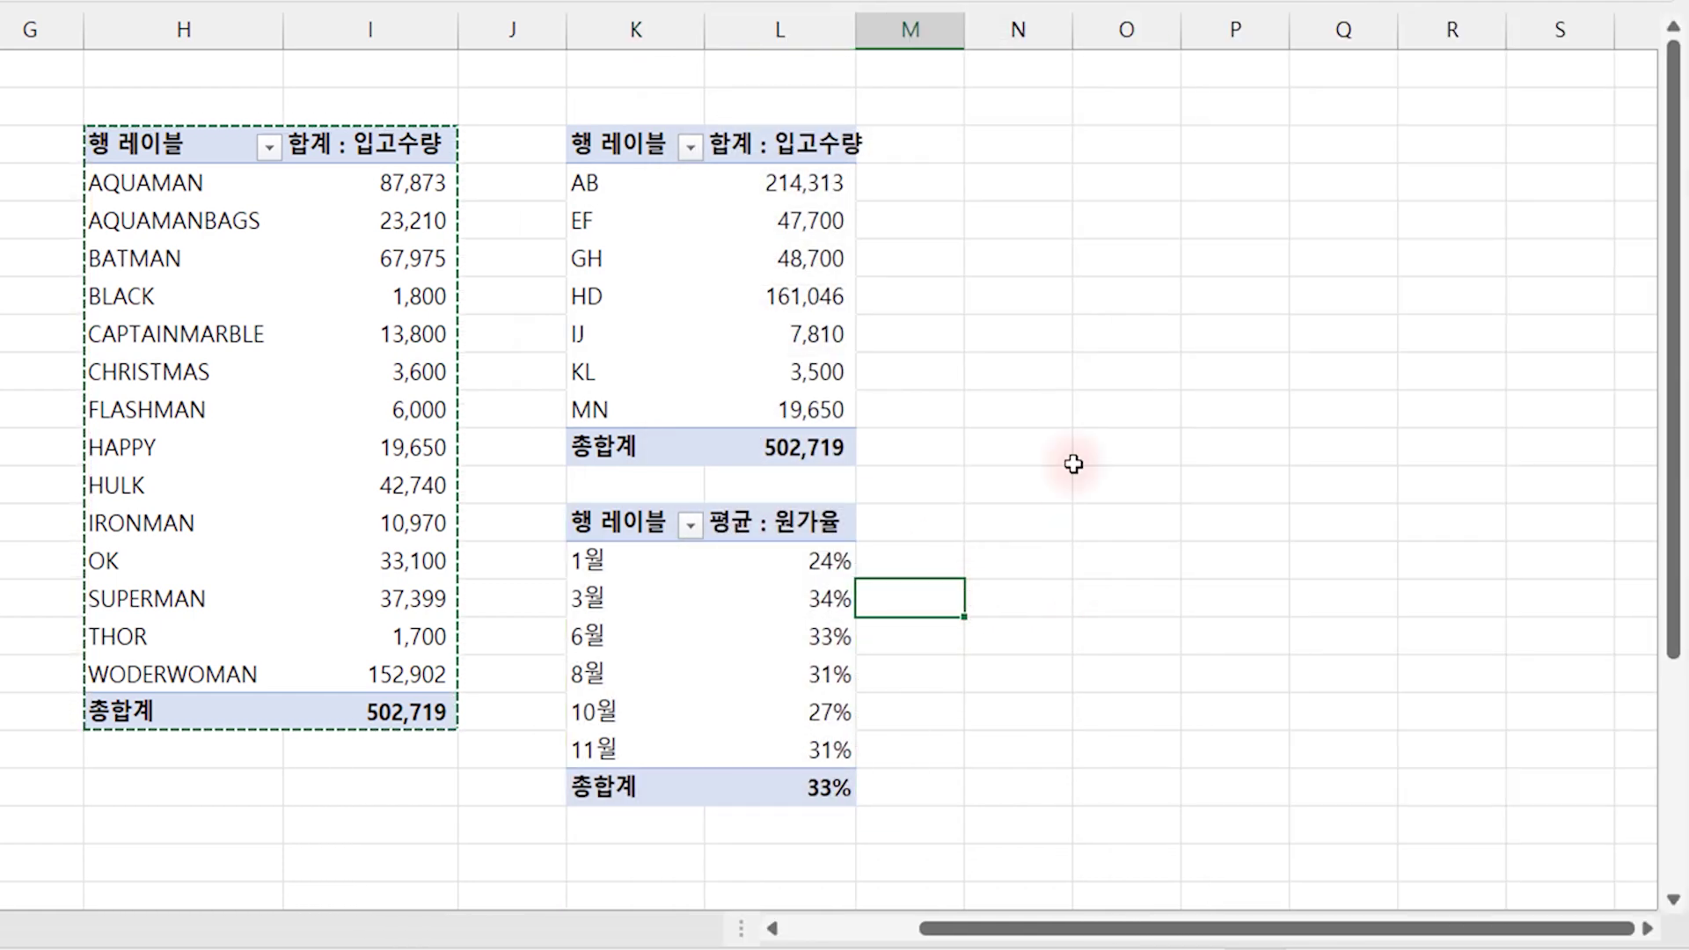
{"action": "left_click", "coordinate": [1038, 150]}
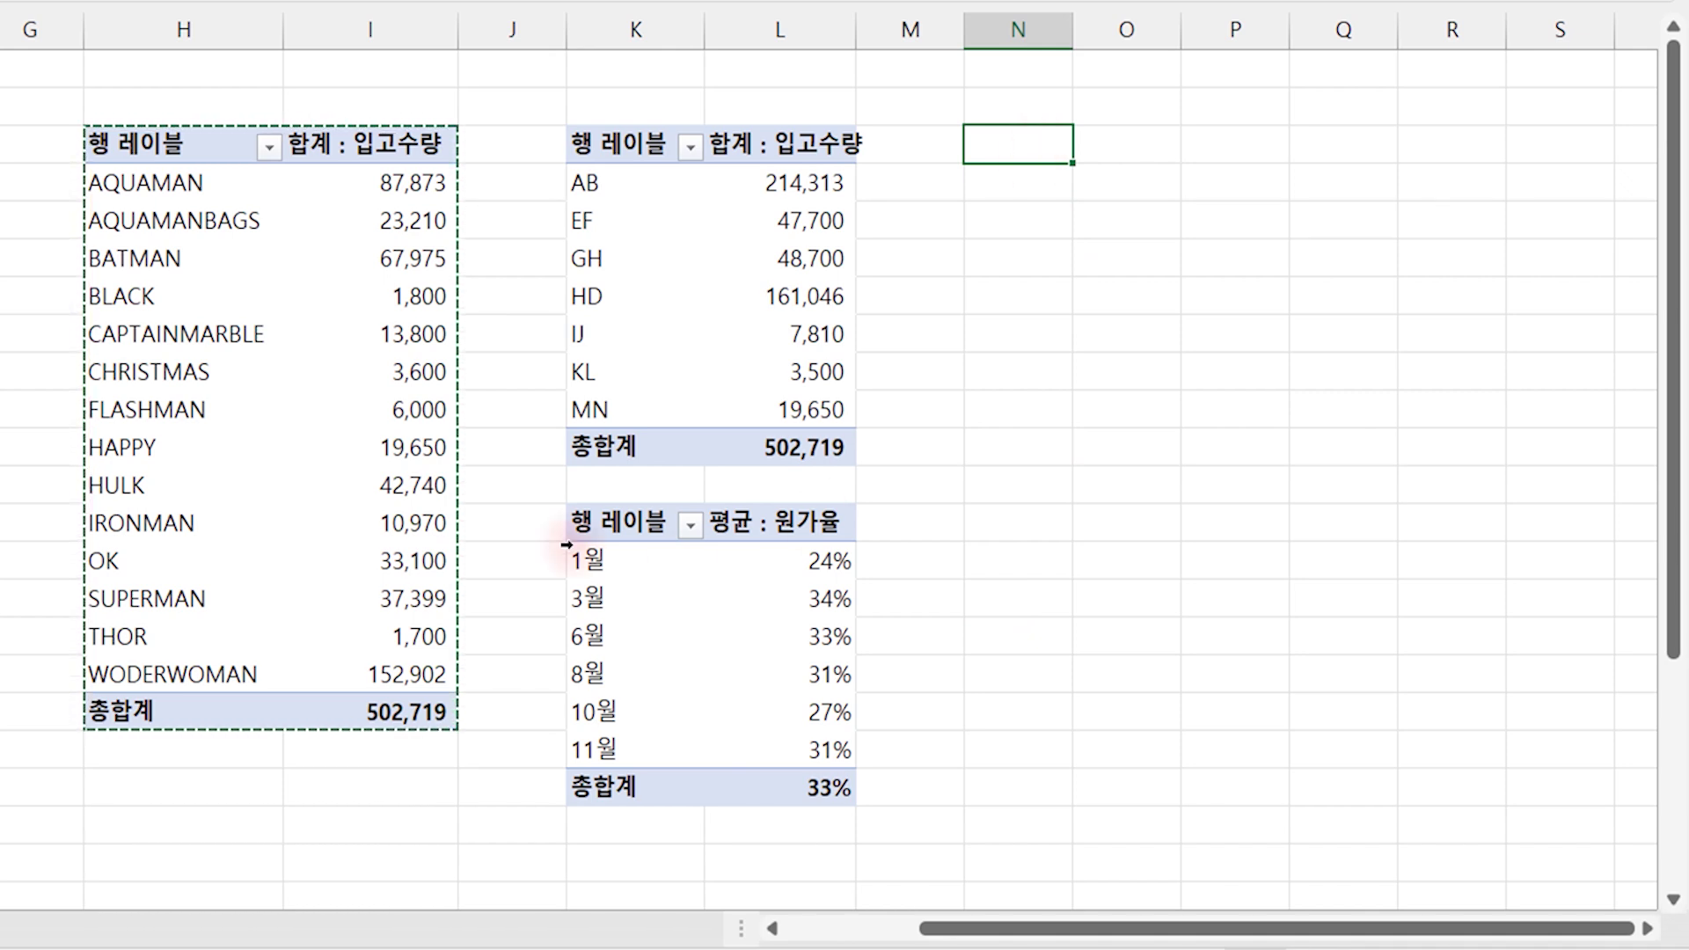
Step: Paste the pivot in column N, clear 거래처 and 입고수량, and total 발주량 (513200)
{"action": "key", "text": "ctrl+v"}
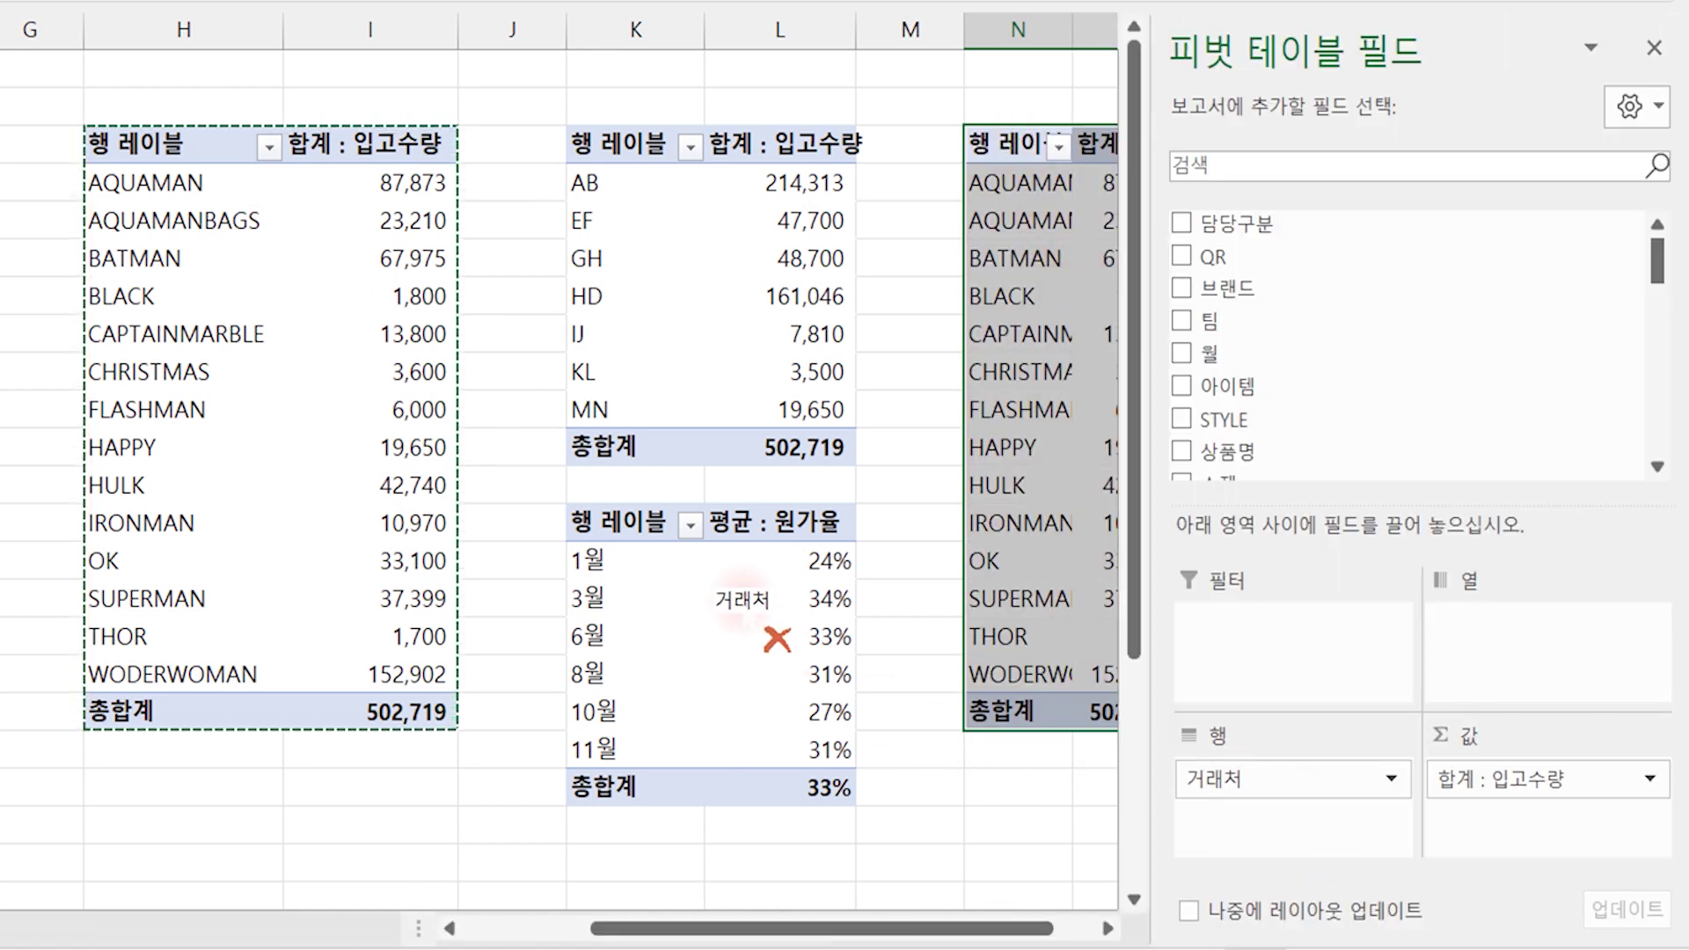
{"action": "left_click_drag", "start_coordinate": [1280, 776], "coordinate": [757, 616]}
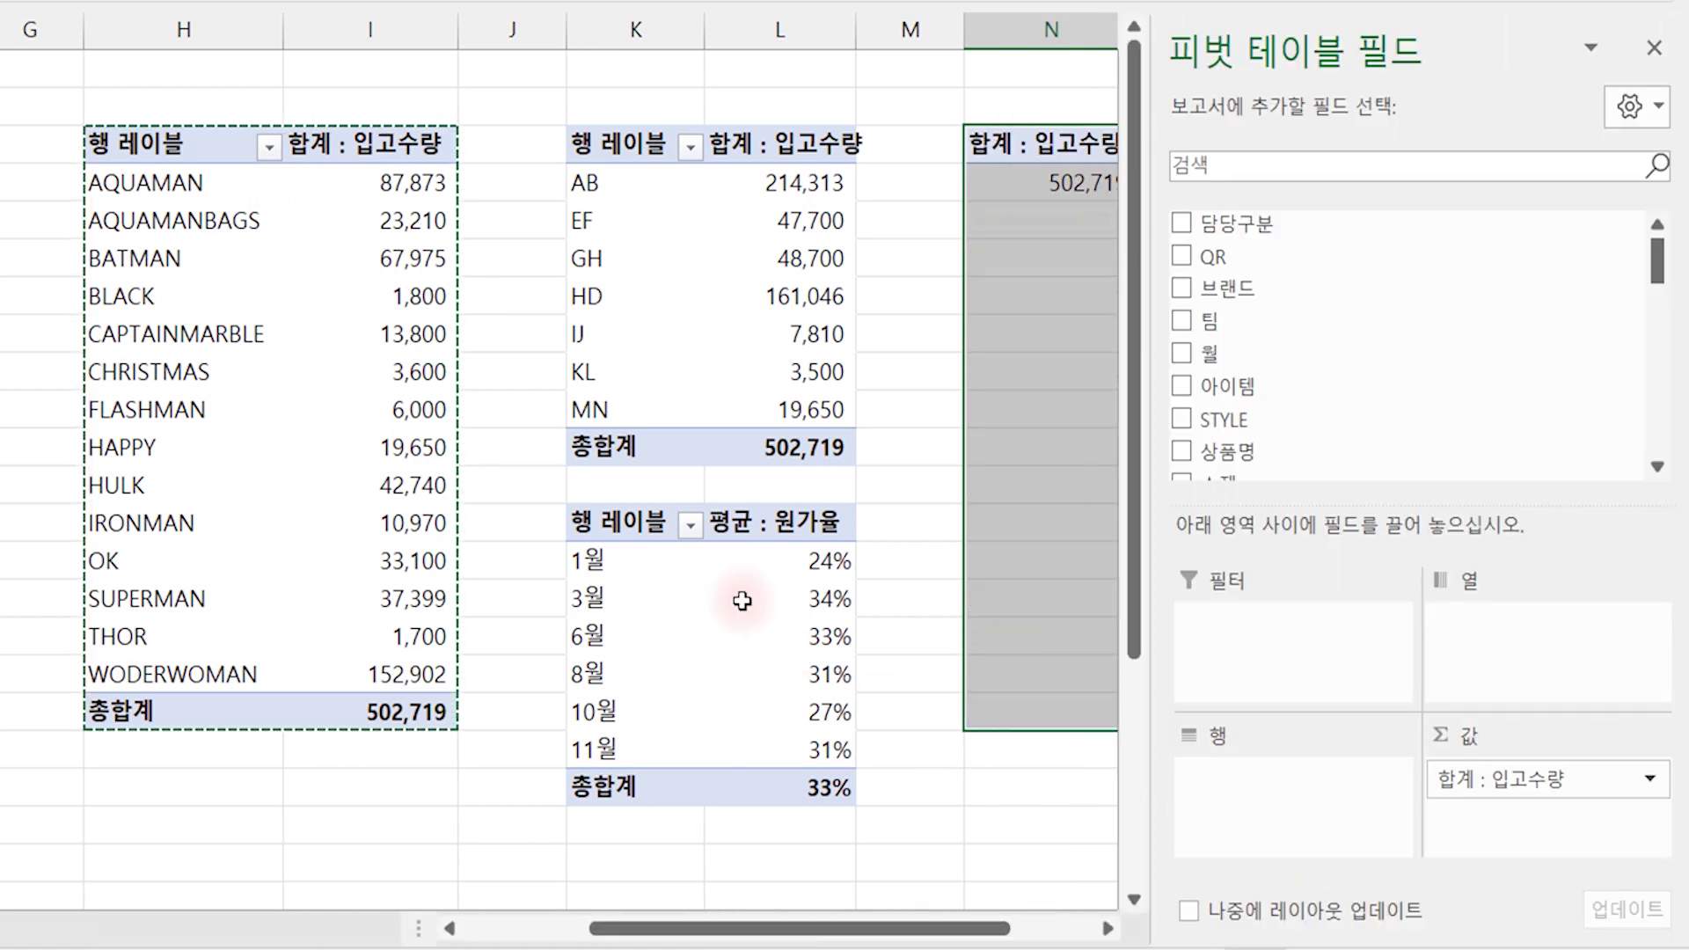
{"action": "left_click", "coordinate": [1042, 332]}
{"action": "left_click", "coordinate": [1047, 144]}
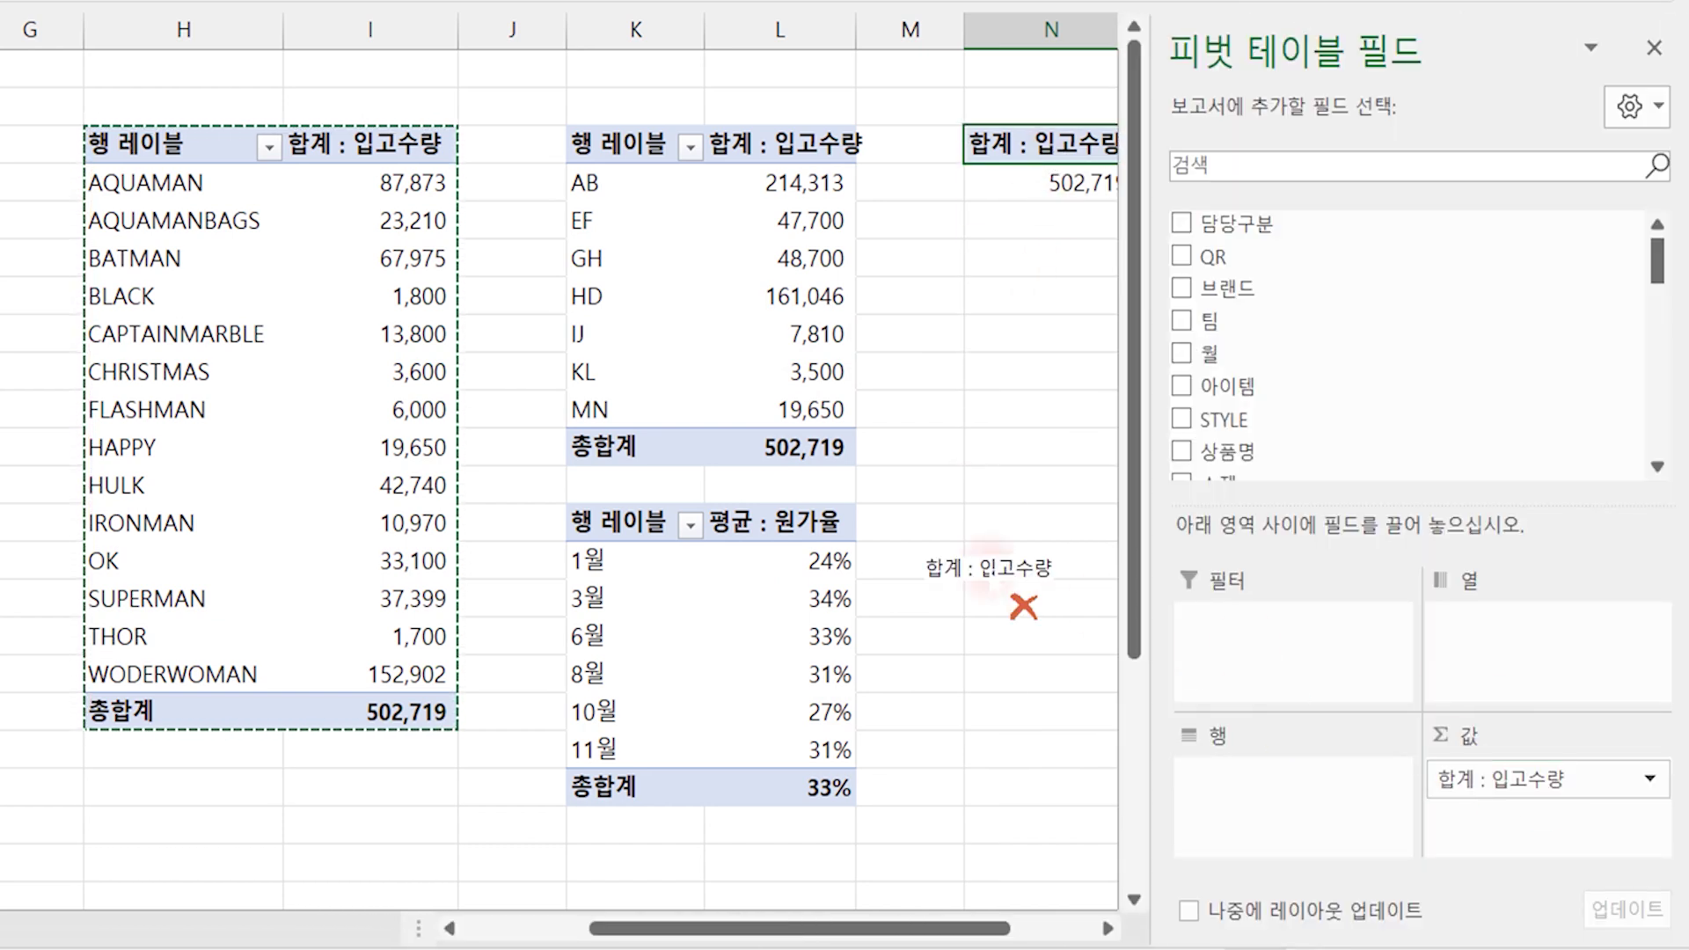
{"action": "left_click_drag", "start_coordinate": [1533, 788], "coordinate": [1000, 603]}
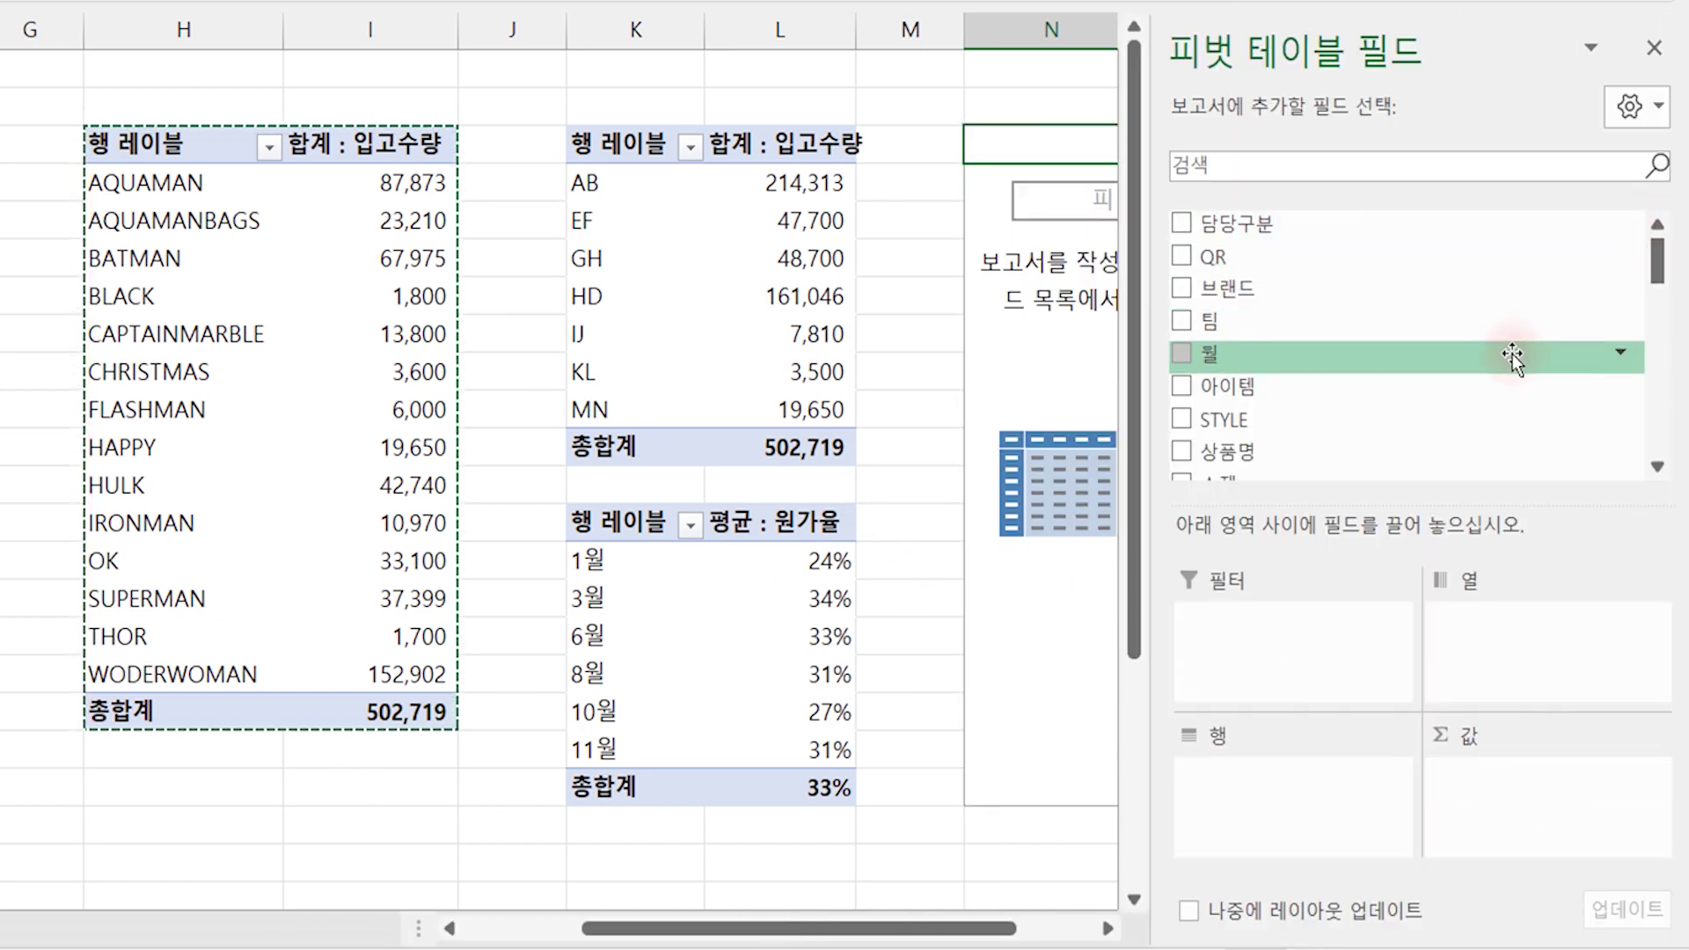
{"action": "scroll", "coordinate": [1506, 352], "scroll_direction": "down", "scroll_amount": 2}
{"action": "scroll", "coordinate": [1407, 356], "scroll_direction": "down", "scroll_amount": 3}
{"action": "left_click_drag", "start_coordinate": [1219, 393], "coordinate": [1546, 788]}
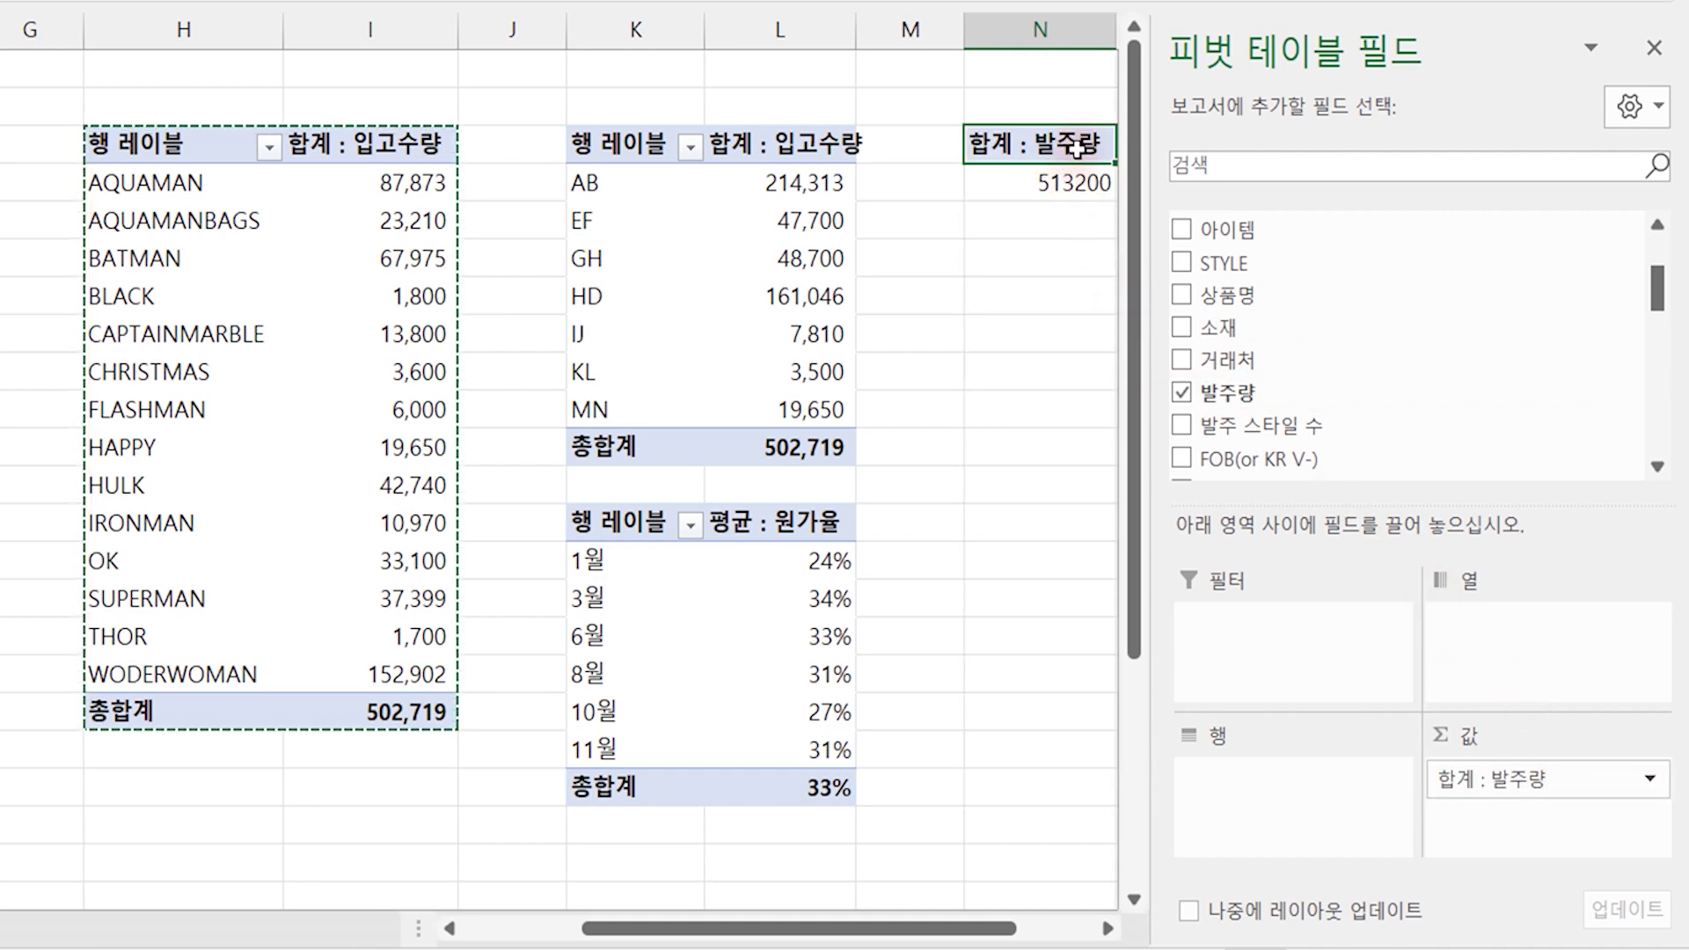
Step: Copy that pivot below and make it total 발주 스타일 수 instead of 발주량
{"action": "key", "text": "ctrl+c"}
{"action": "left_click", "coordinate": [1041, 255]}
{"action": "key", "text": "ctrl+v"}
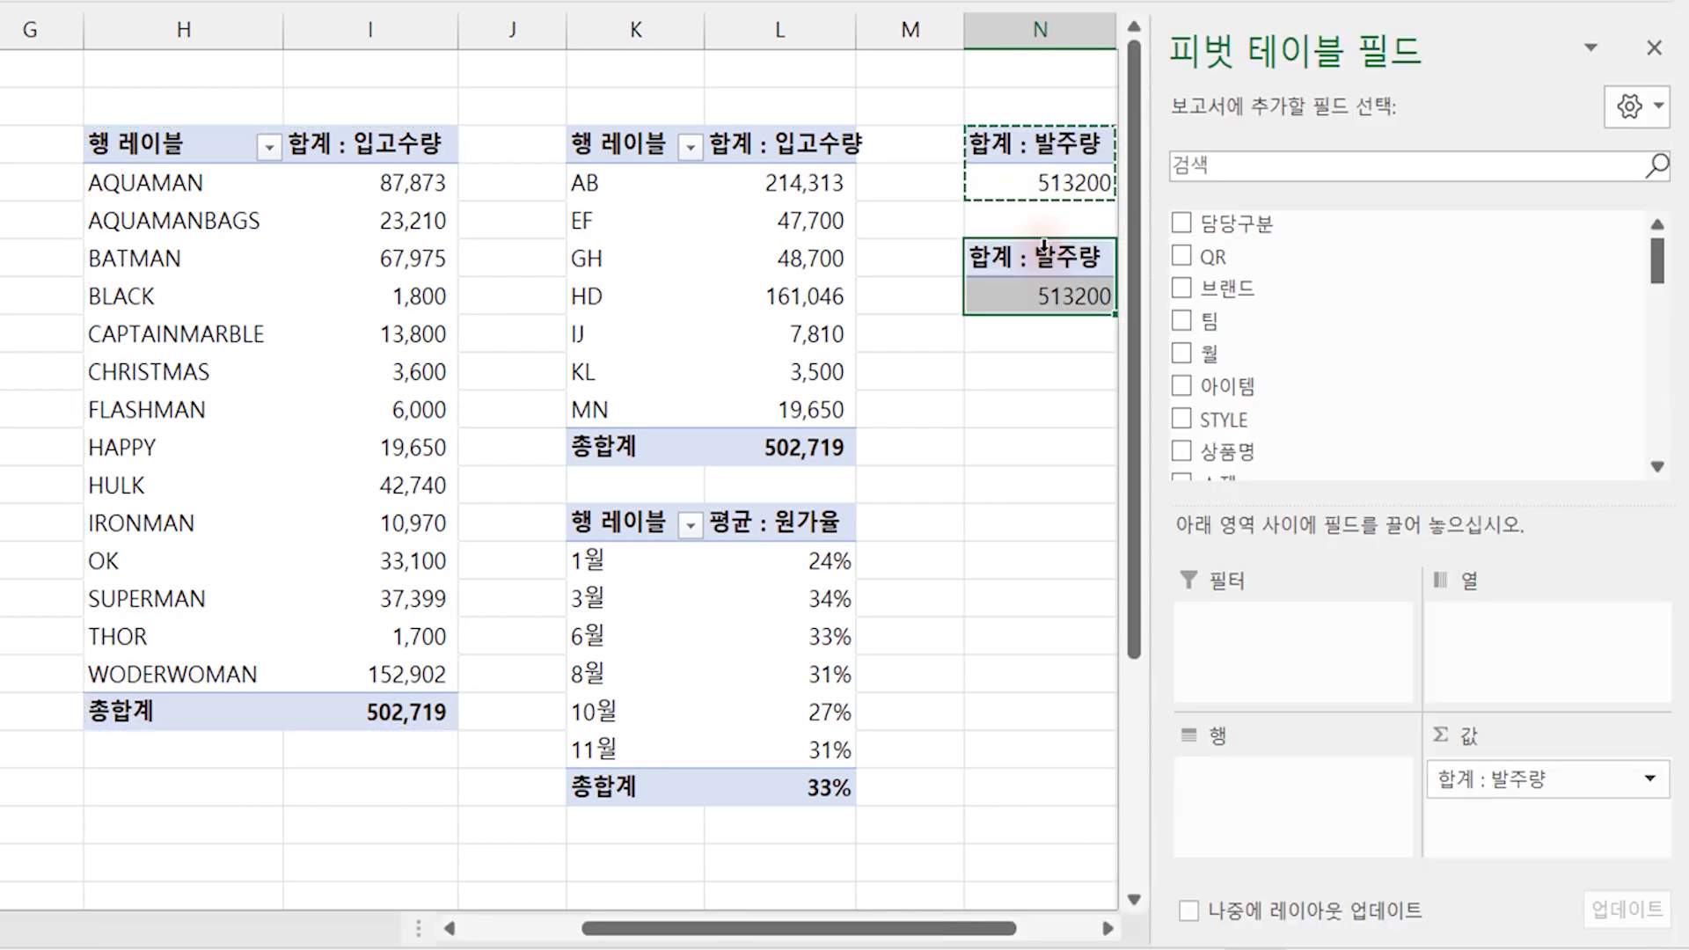
{"action": "left_click_drag", "start_coordinate": [1486, 779], "coordinate": [860, 519]}
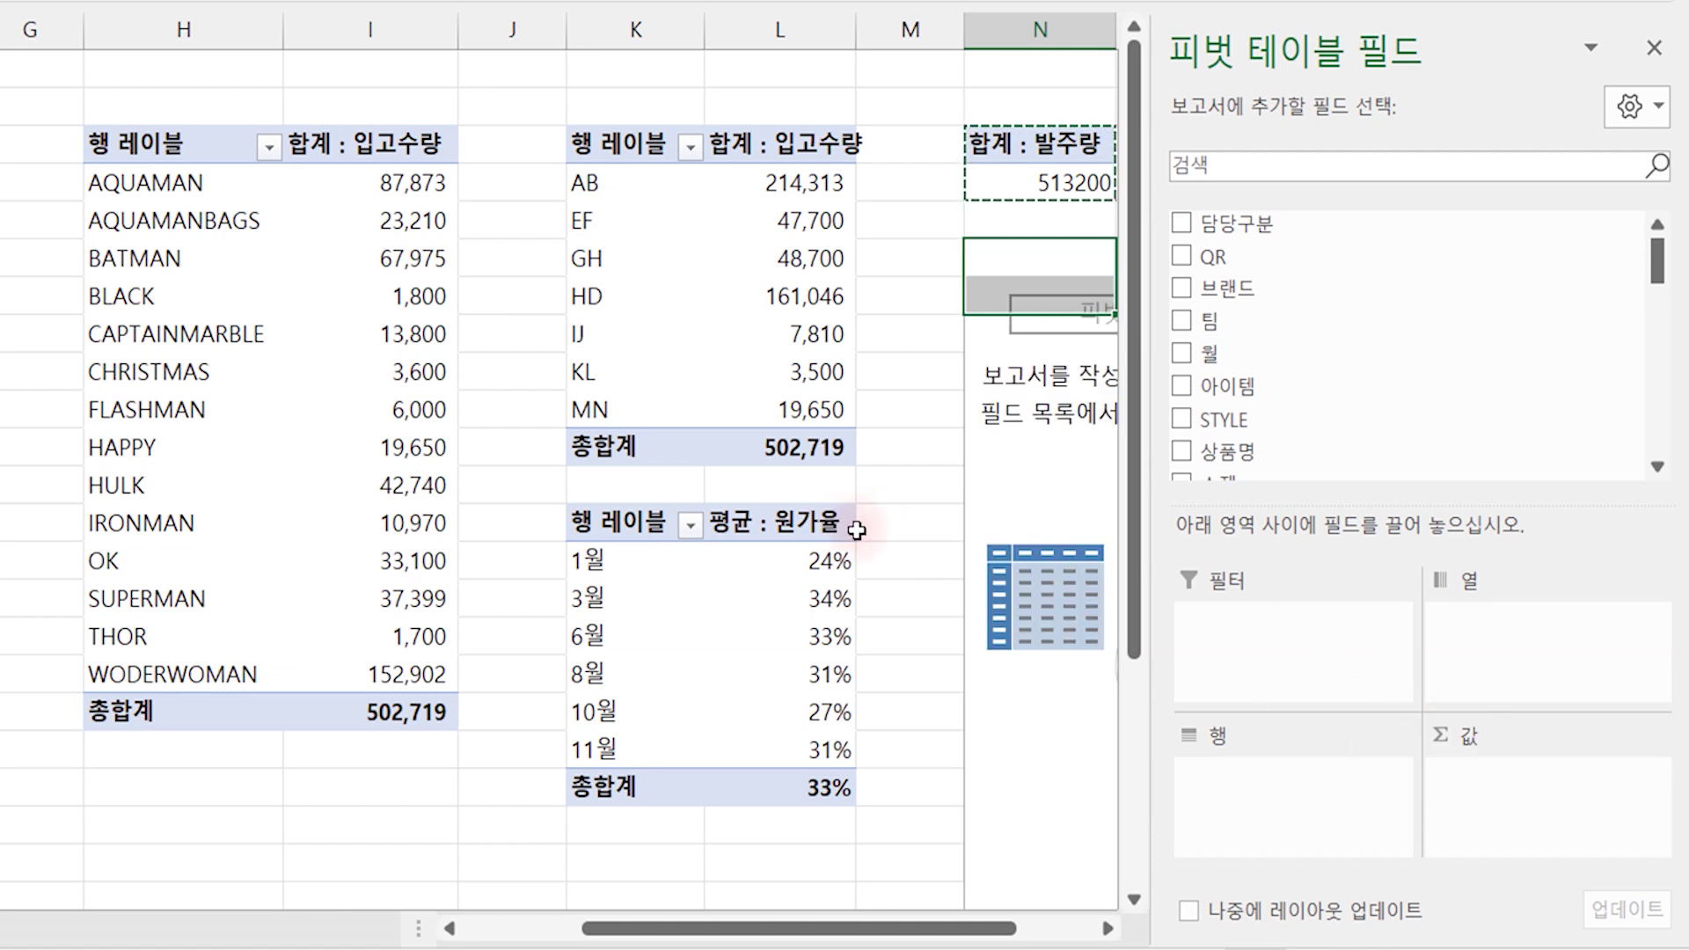
{"action": "scroll", "coordinate": [1402, 357], "scroll_direction": "down", "scroll_amount": 1}
{"action": "scroll", "coordinate": [1402, 356], "scroll_direction": "down", "scroll_amount": 1}
{"action": "scroll", "coordinate": [1402, 356], "scroll_direction": "down", "scroll_amount": 1}
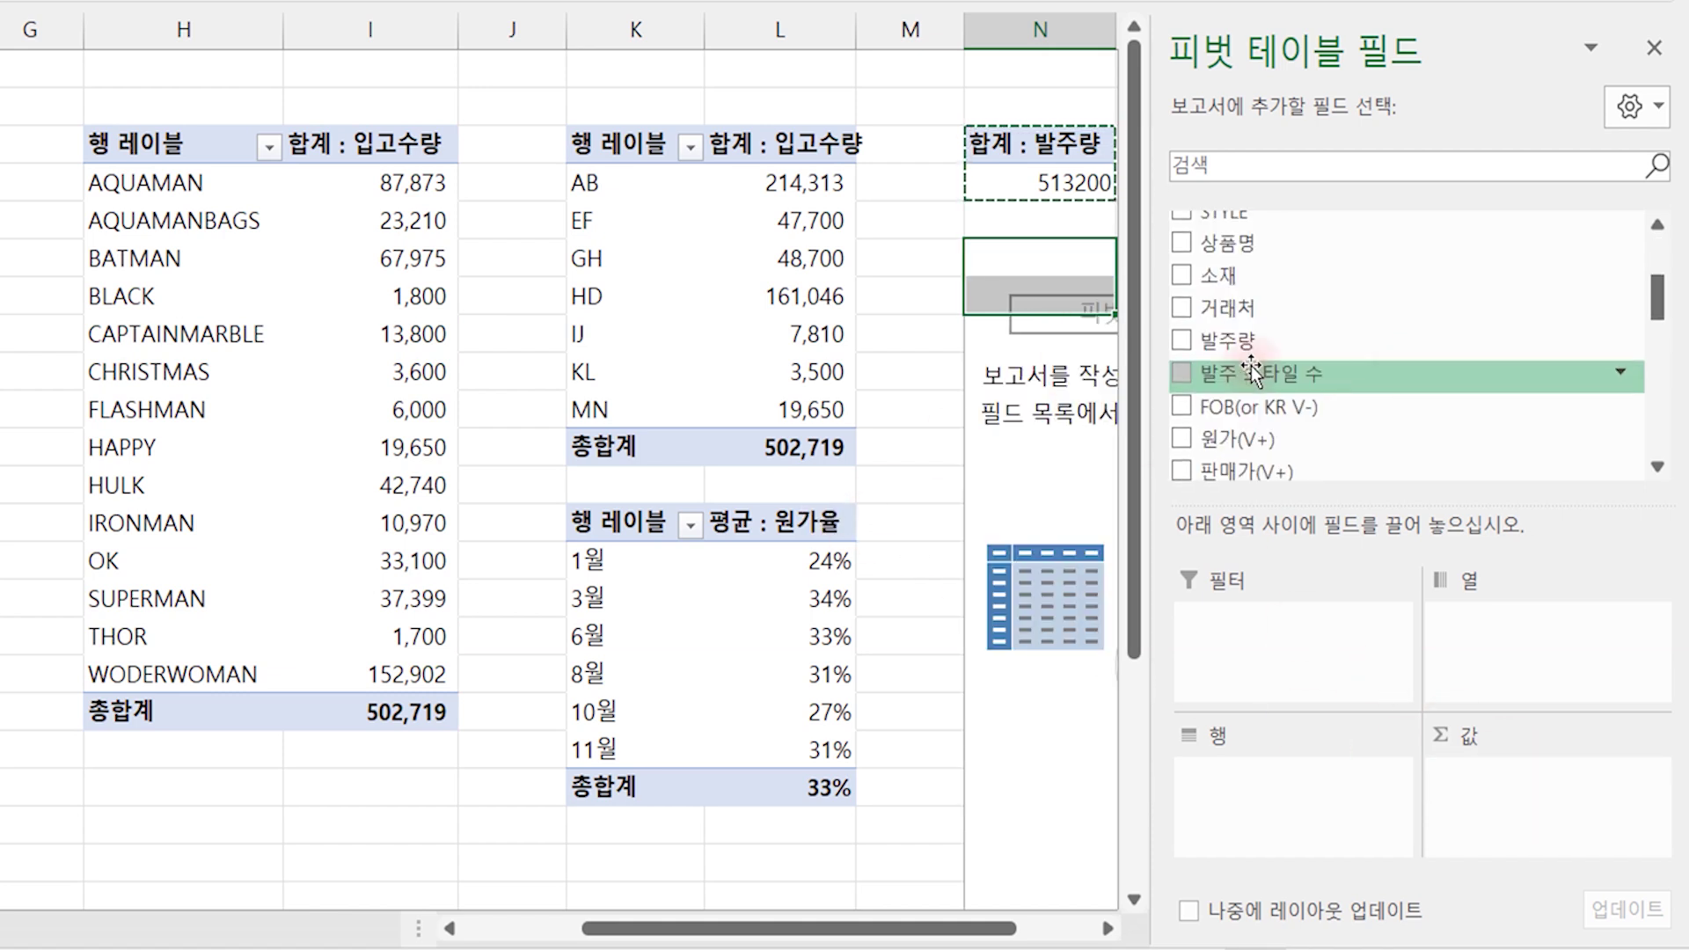
{"action": "left_click_drag", "start_coordinate": [1221, 377], "coordinate": [1532, 815]}
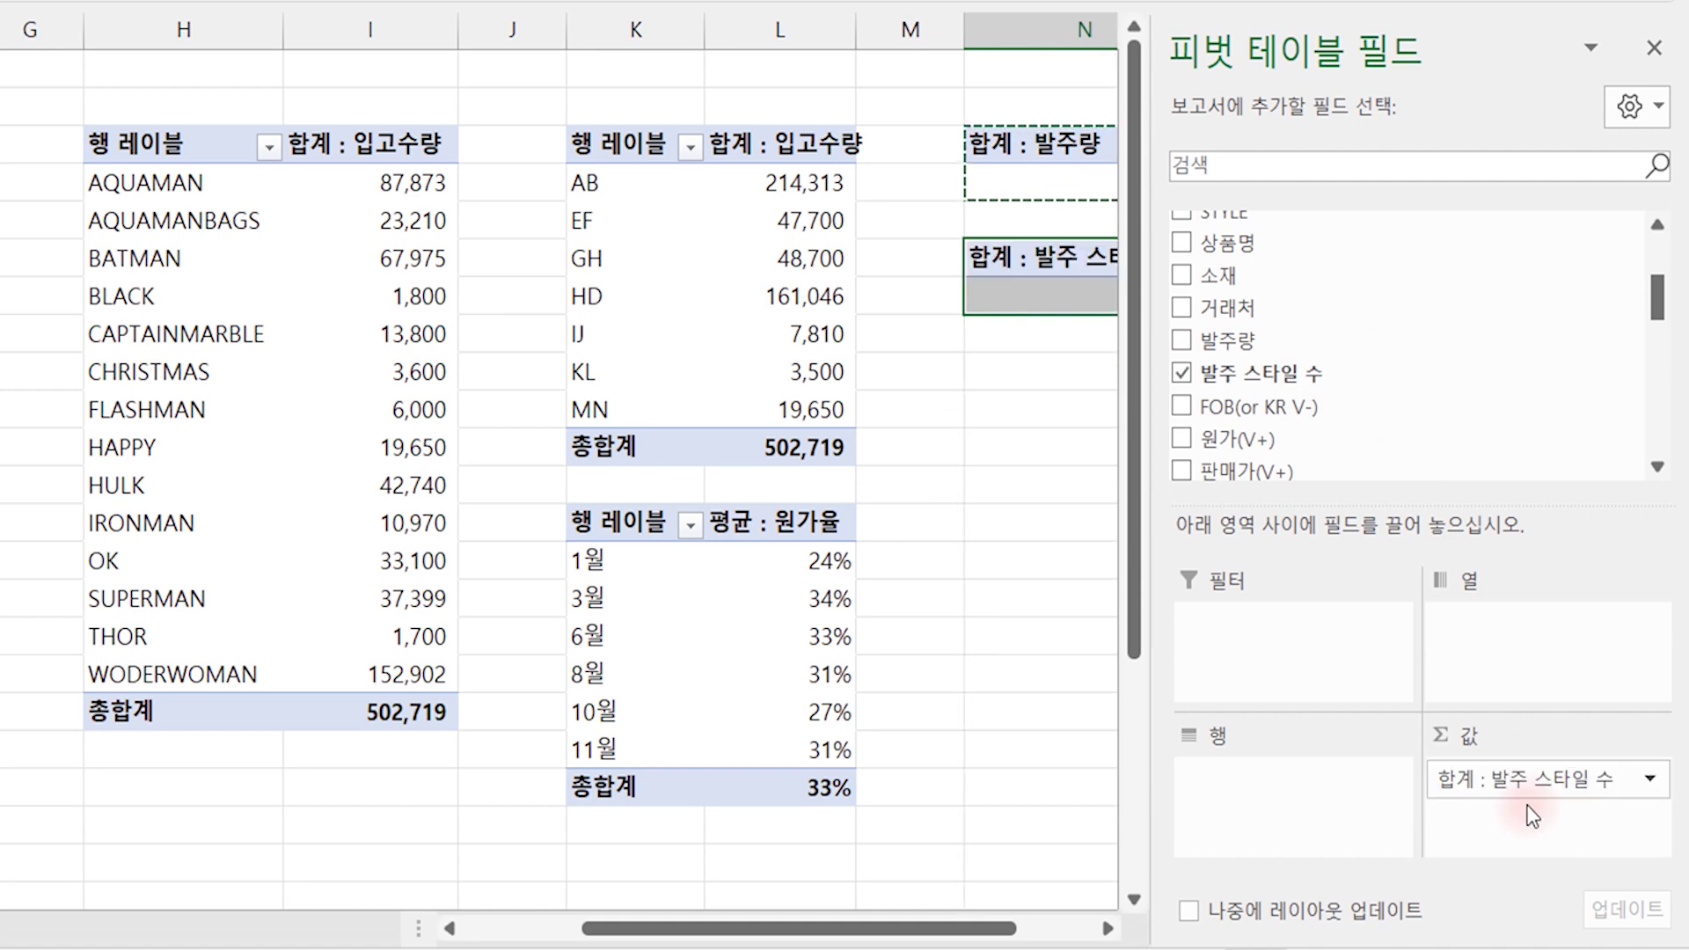
Step: Paste a third copy further down column N and remove its 발주량 value
{"action": "left_click", "coordinate": [1016, 365]}
{"action": "key", "text": "ctrl+v"}
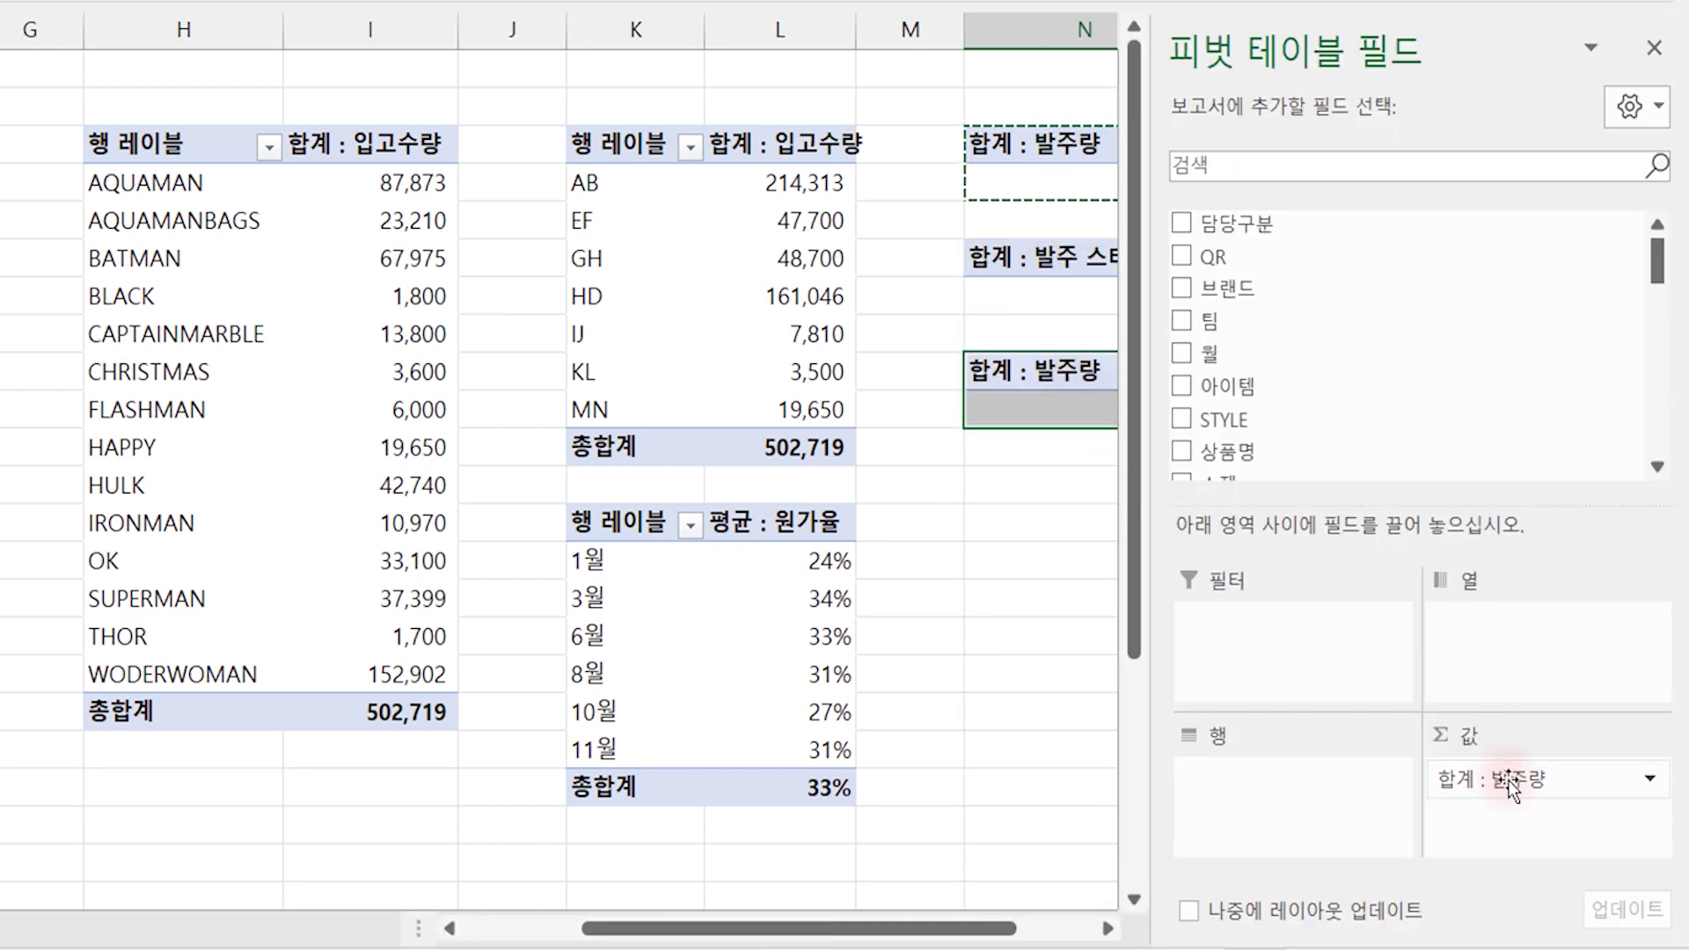
{"action": "left_click_drag", "start_coordinate": [1507, 786], "coordinate": [942, 648]}
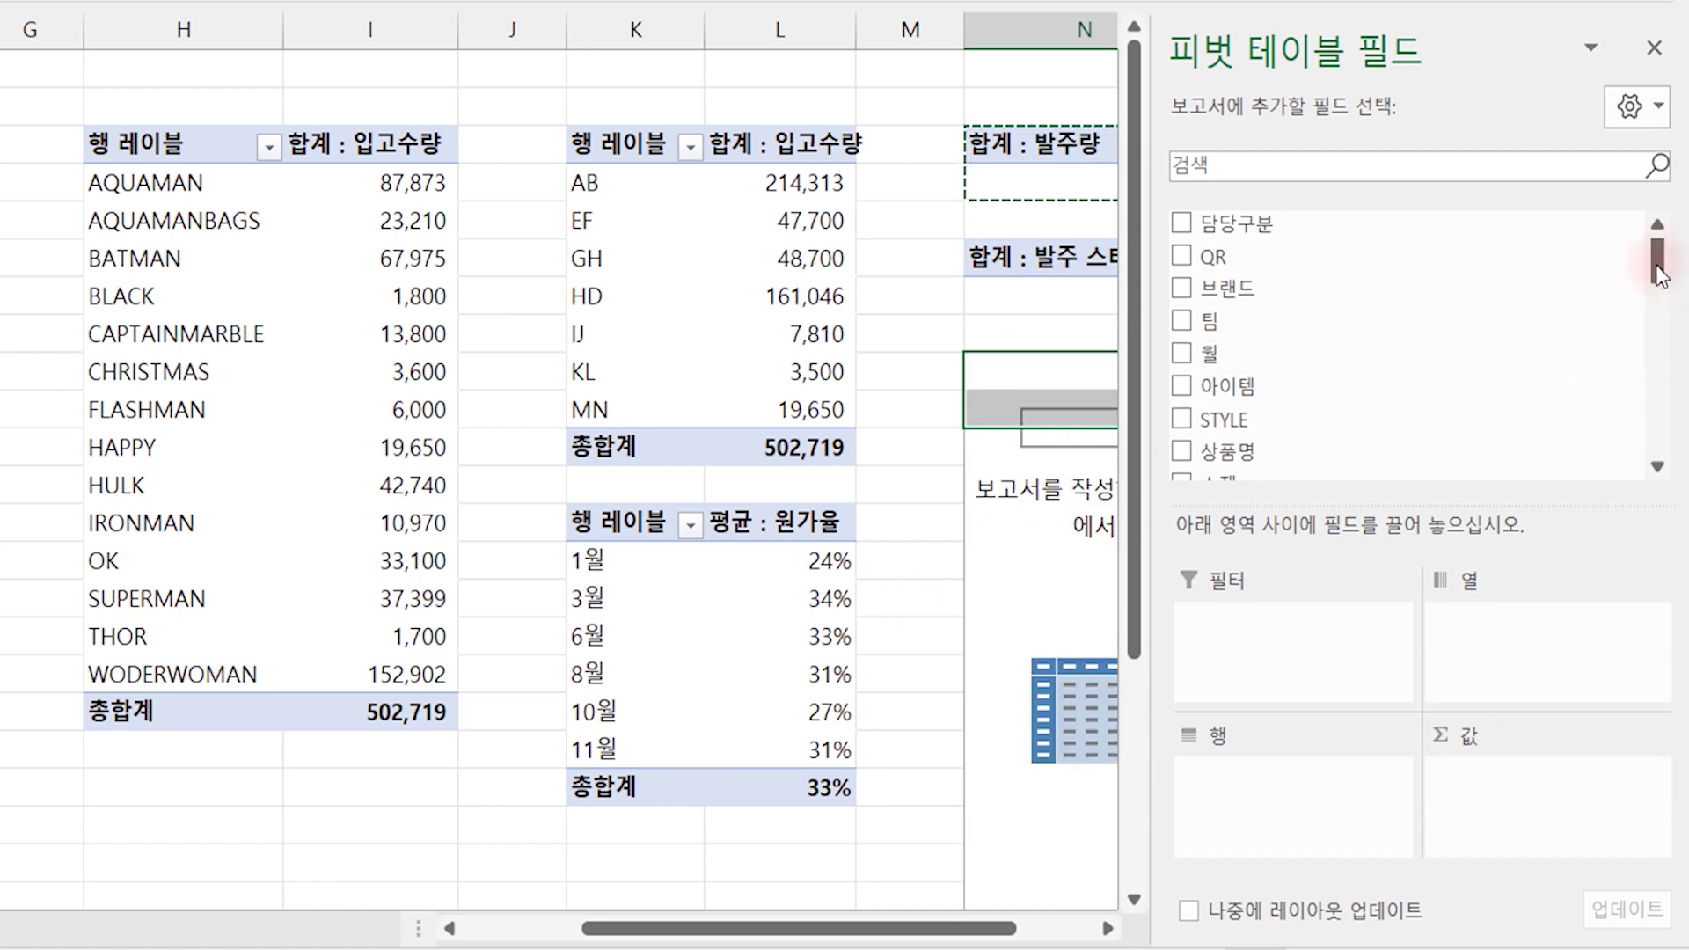
Step: Make the third column-N pivot total 입고수량
{"action": "left_click_drag", "start_coordinate": [1657, 273], "coordinate": [1644, 361]}
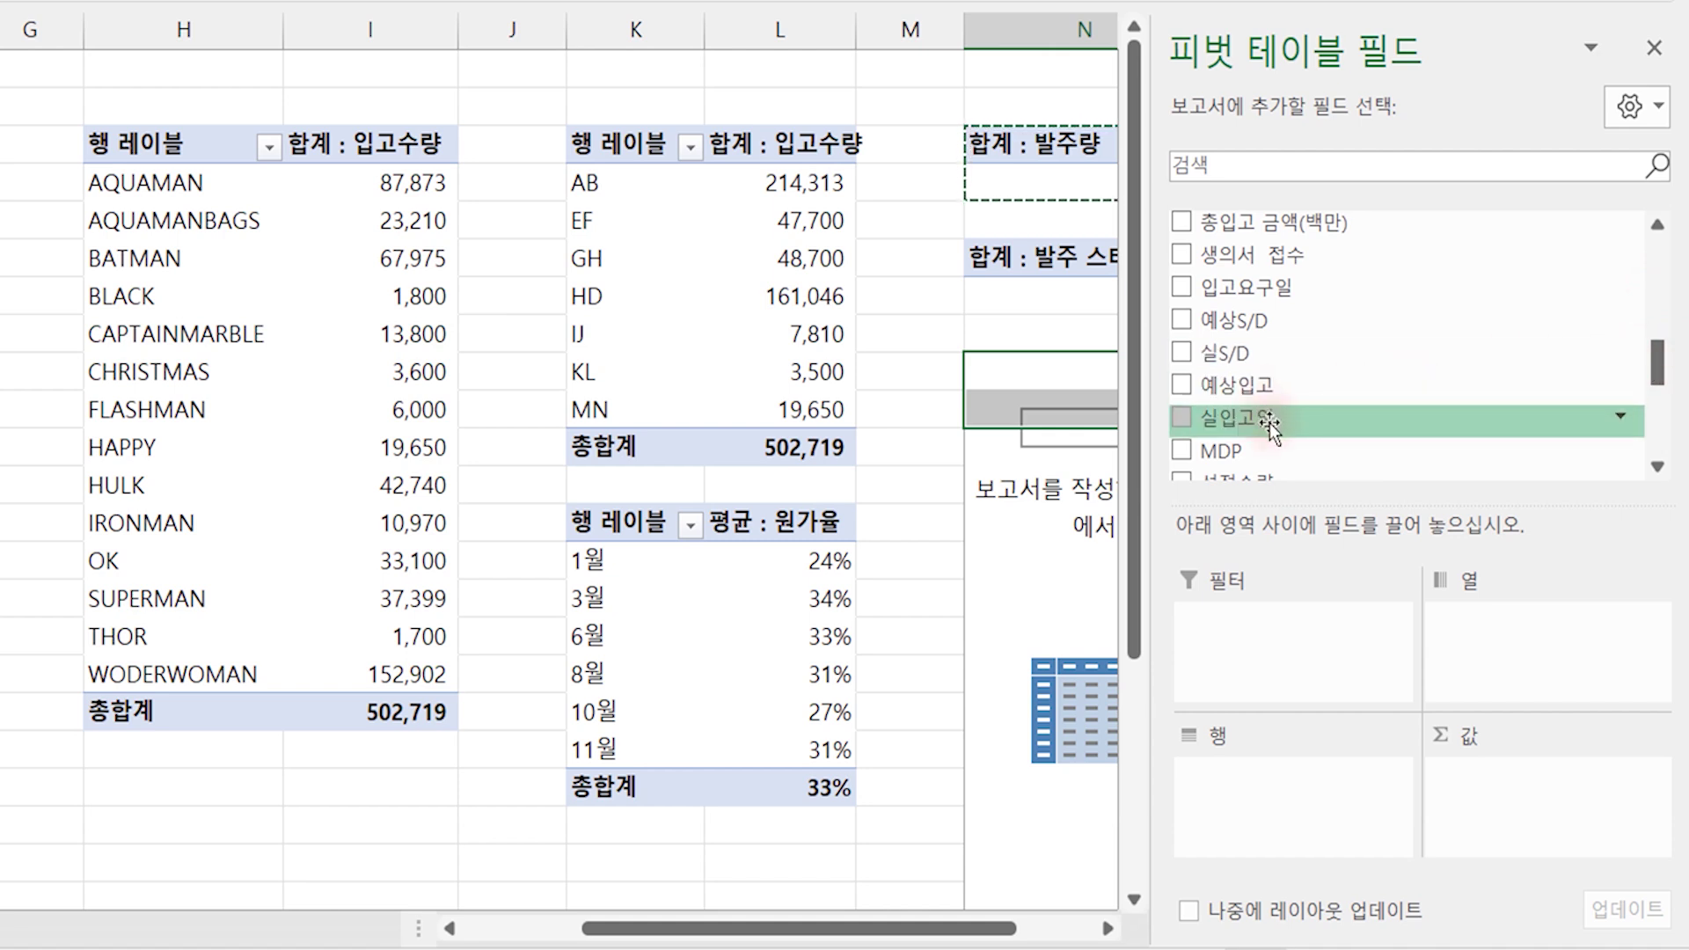
{"action": "scroll", "coordinate": [1337, 391], "scroll_direction": "down", "scroll_amount": 2}
{"action": "scroll", "coordinate": [1346, 406], "scroll_direction": "down", "scroll_amount": 1}
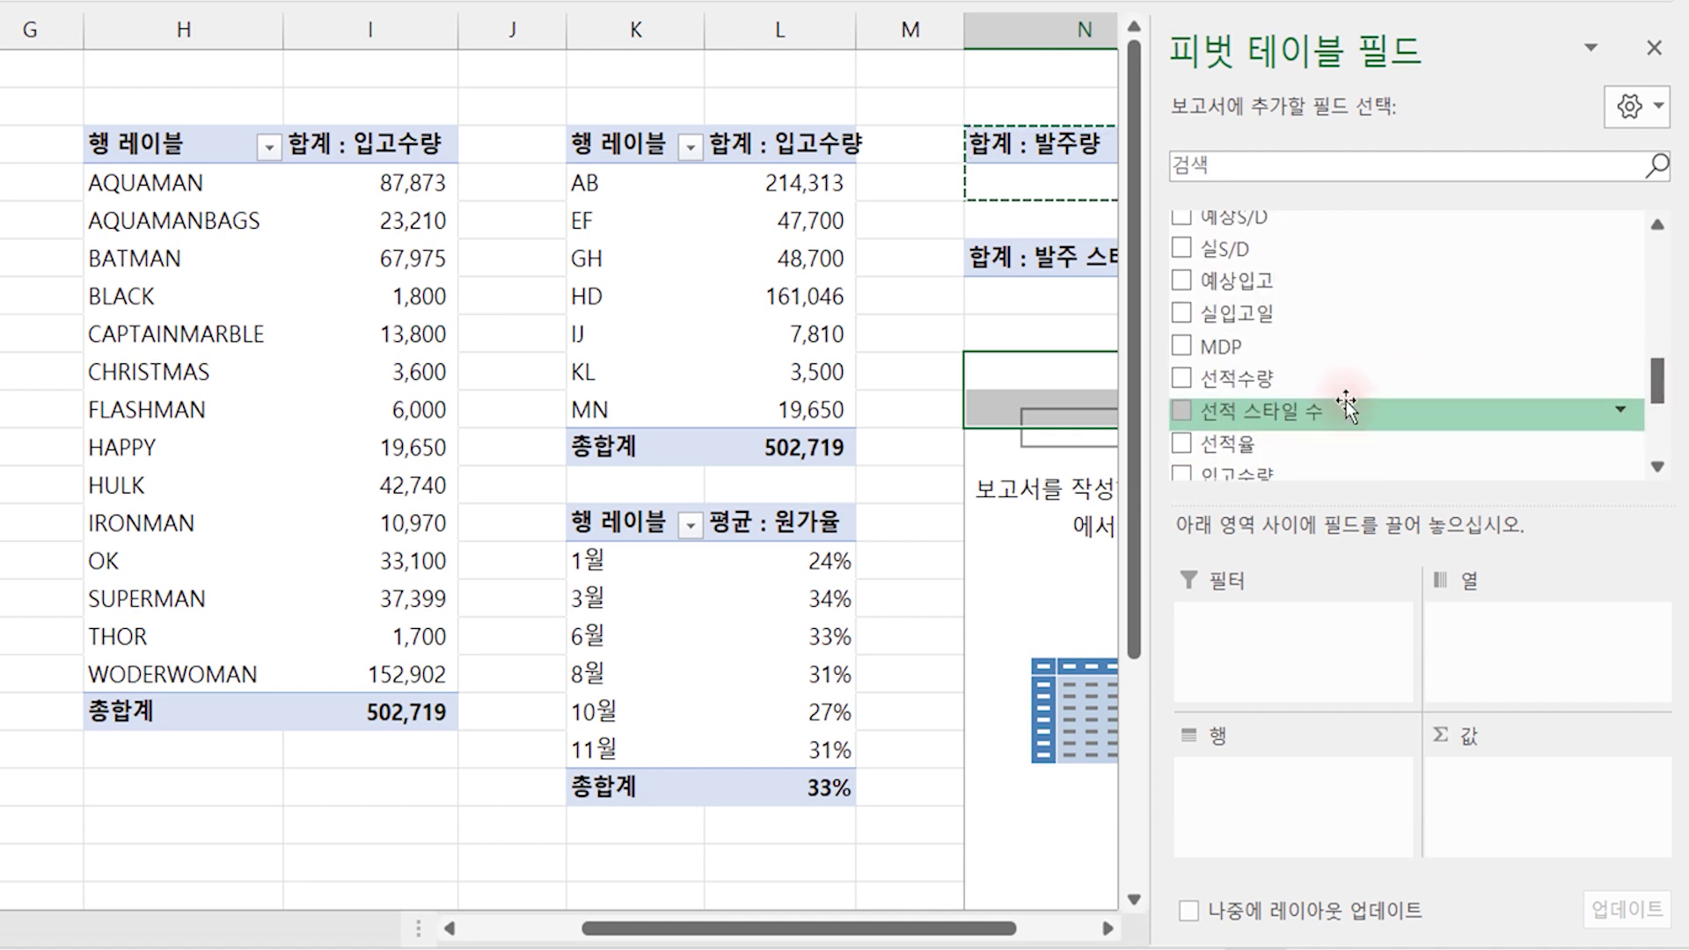
{"action": "scroll", "coordinate": [1342, 400], "scroll_direction": "down", "scroll_amount": 1}
{"action": "mouse_move", "coordinate": [1227, 423]}
{"action": "left_mouse_down"}
{"action": "mouse_move", "coordinate": [1399, 672]}
{"action": "mouse_move", "coordinate": [1555, 834]}
{"action": "left_mouse_up"}
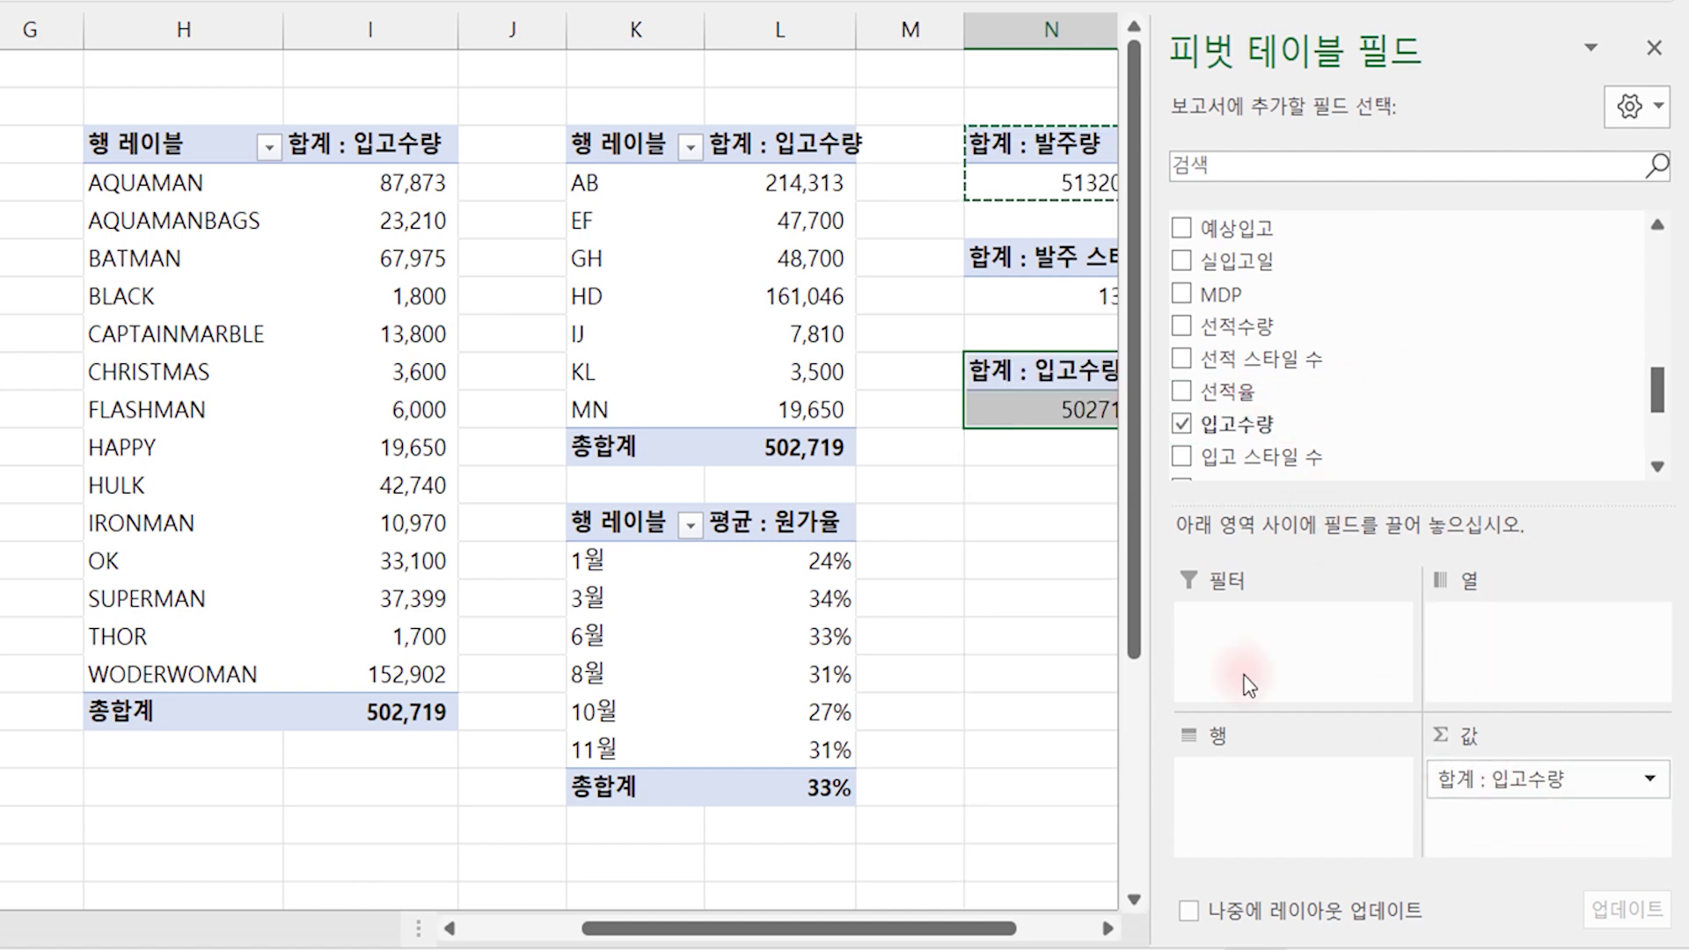
Step: Paste a fourth copy below, replacing 발주량 with a 총원가합(백만) total
{"action": "left_click", "coordinate": [1087, 496]}
{"action": "key", "text": "ctrl+v"}
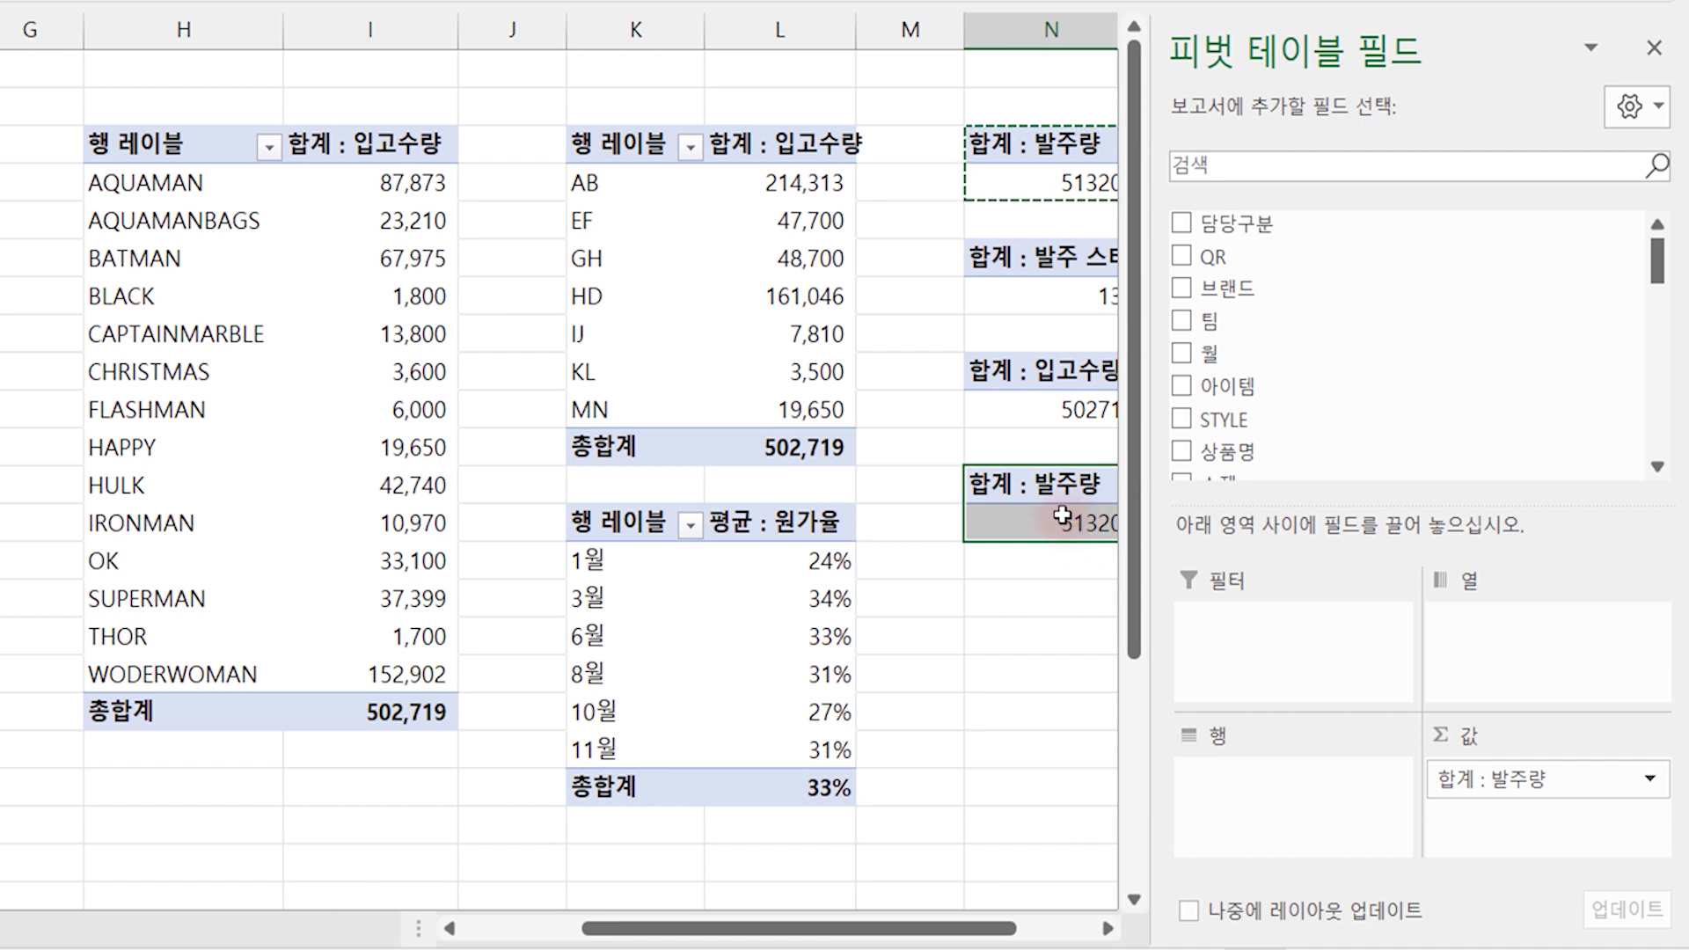
{"action": "left_click_drag", "start_coordinate": [1657, 261], "coordinate": [1665, 434]}
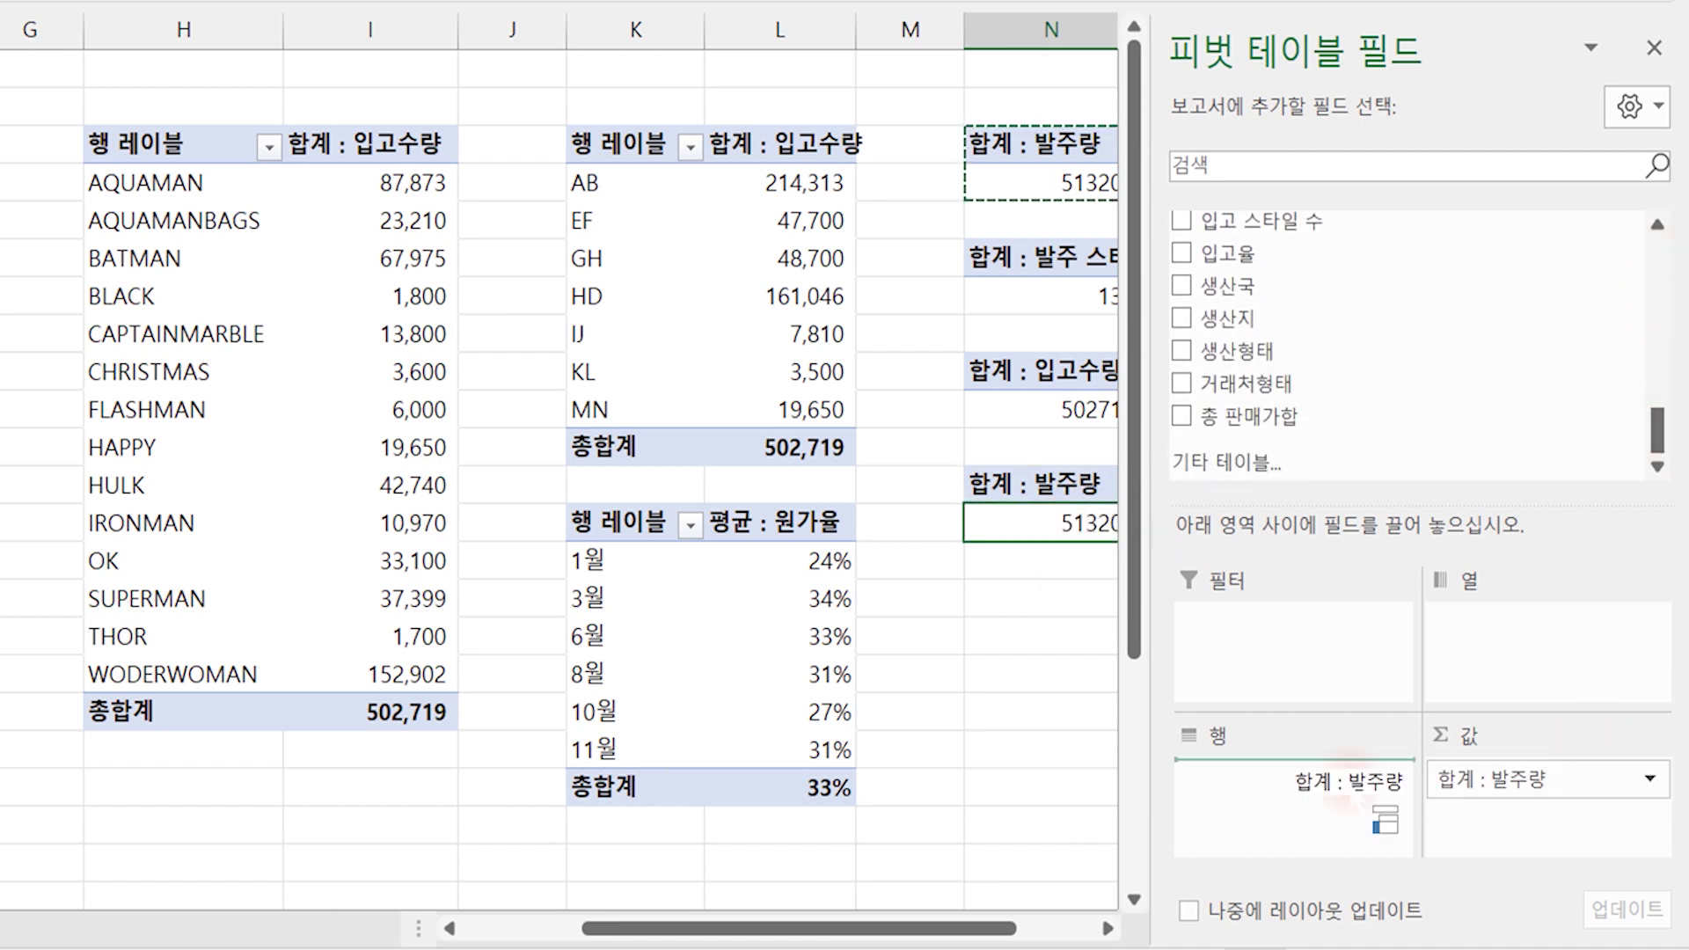
{"action": "left_click_drag", "start_coordinate": [1565, 780], "coordinate": [1263, 539]}
{"action": "left_click_drag", "start_coordinate": [1665, 446], "coordinate": [1673, 347]}
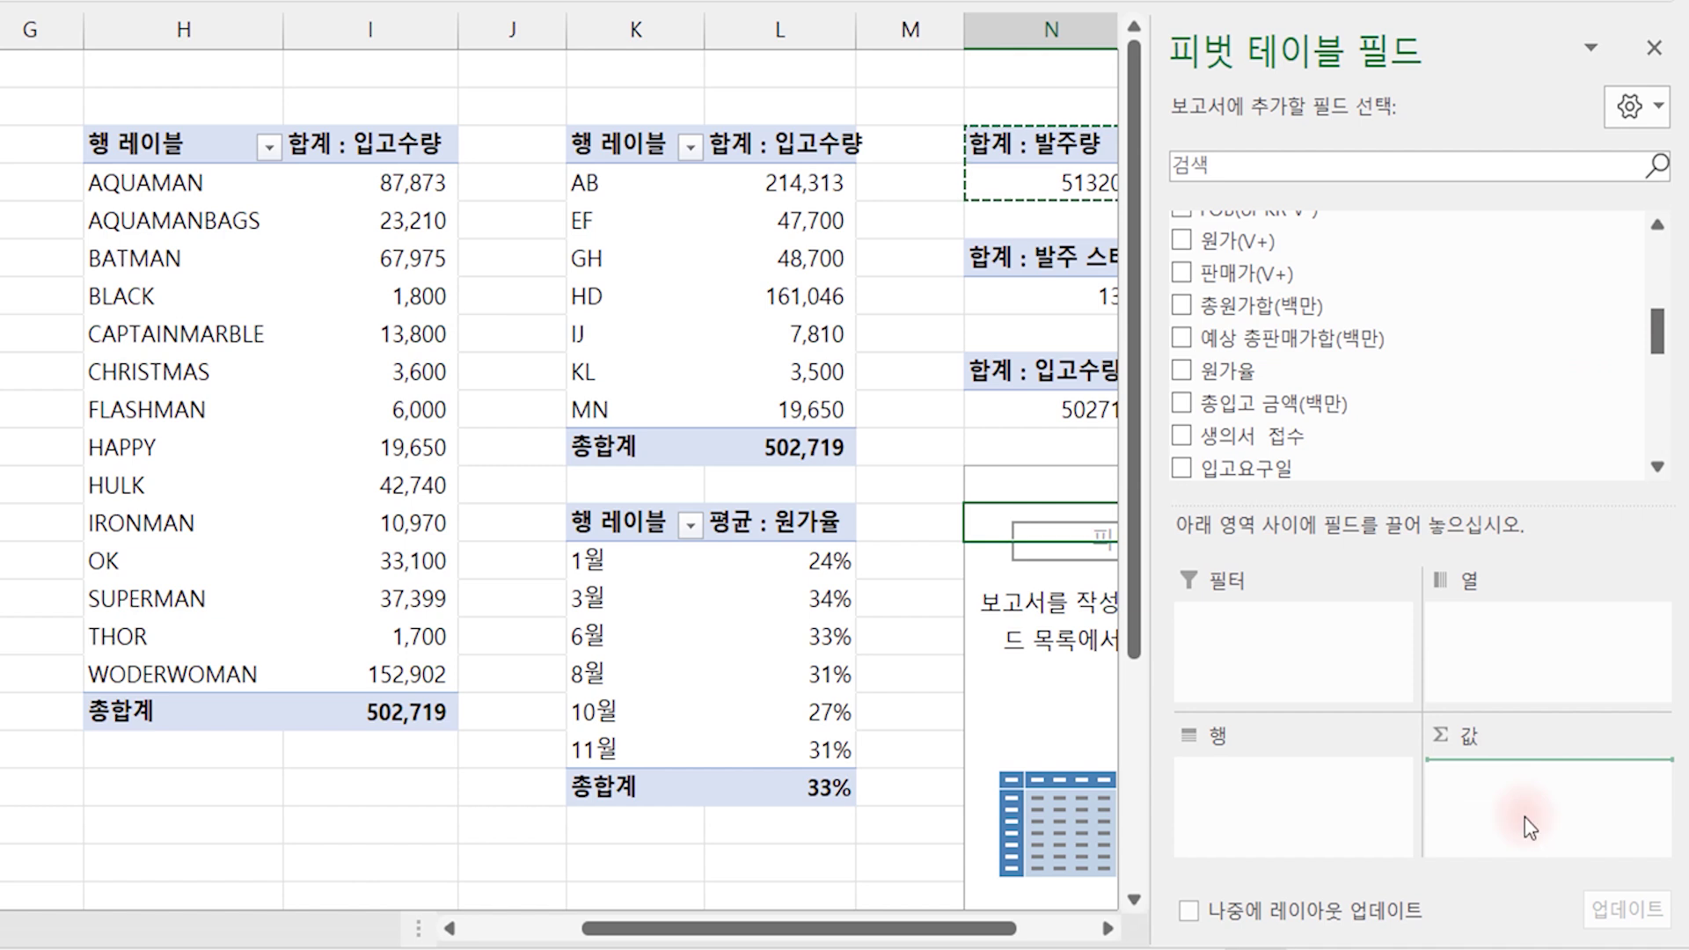
{"action": "left_click_drag", "start_coordinate": [1242, 302], "coordinate": [1524, 817]}
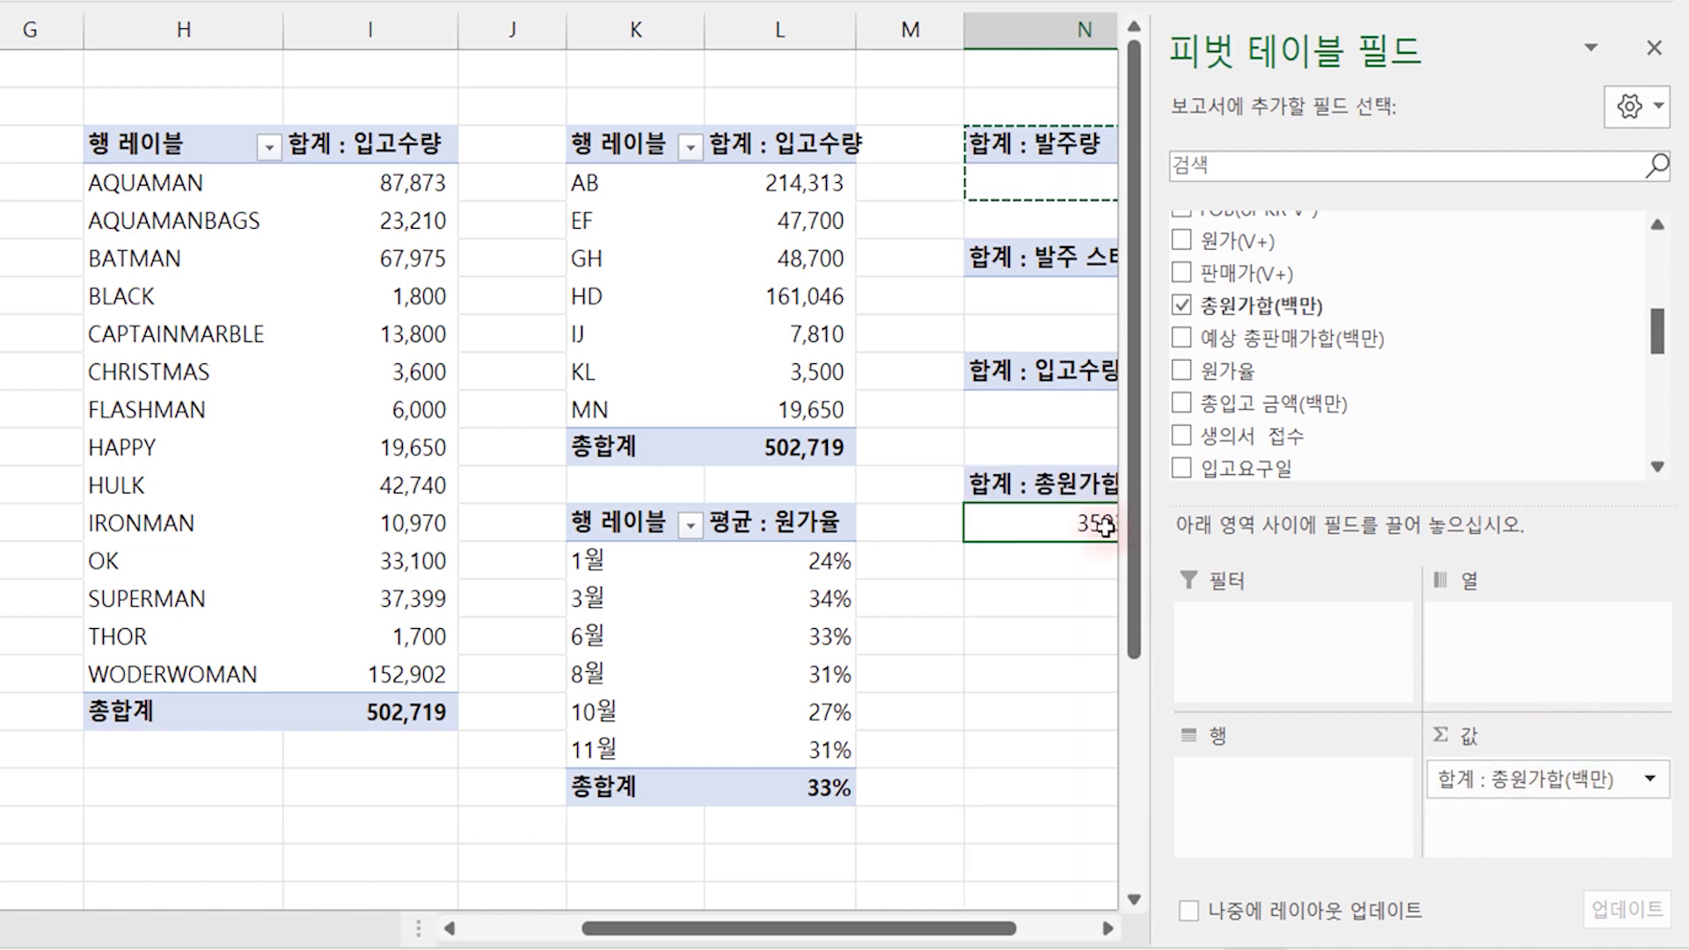
Step: Format the 총원가합 value field with the custom millions format #,##0,,
{"action": "mouse_move", "coordinate": [1042, 524]}
{"action": "right_click", "coordinate": [1063, 519]}
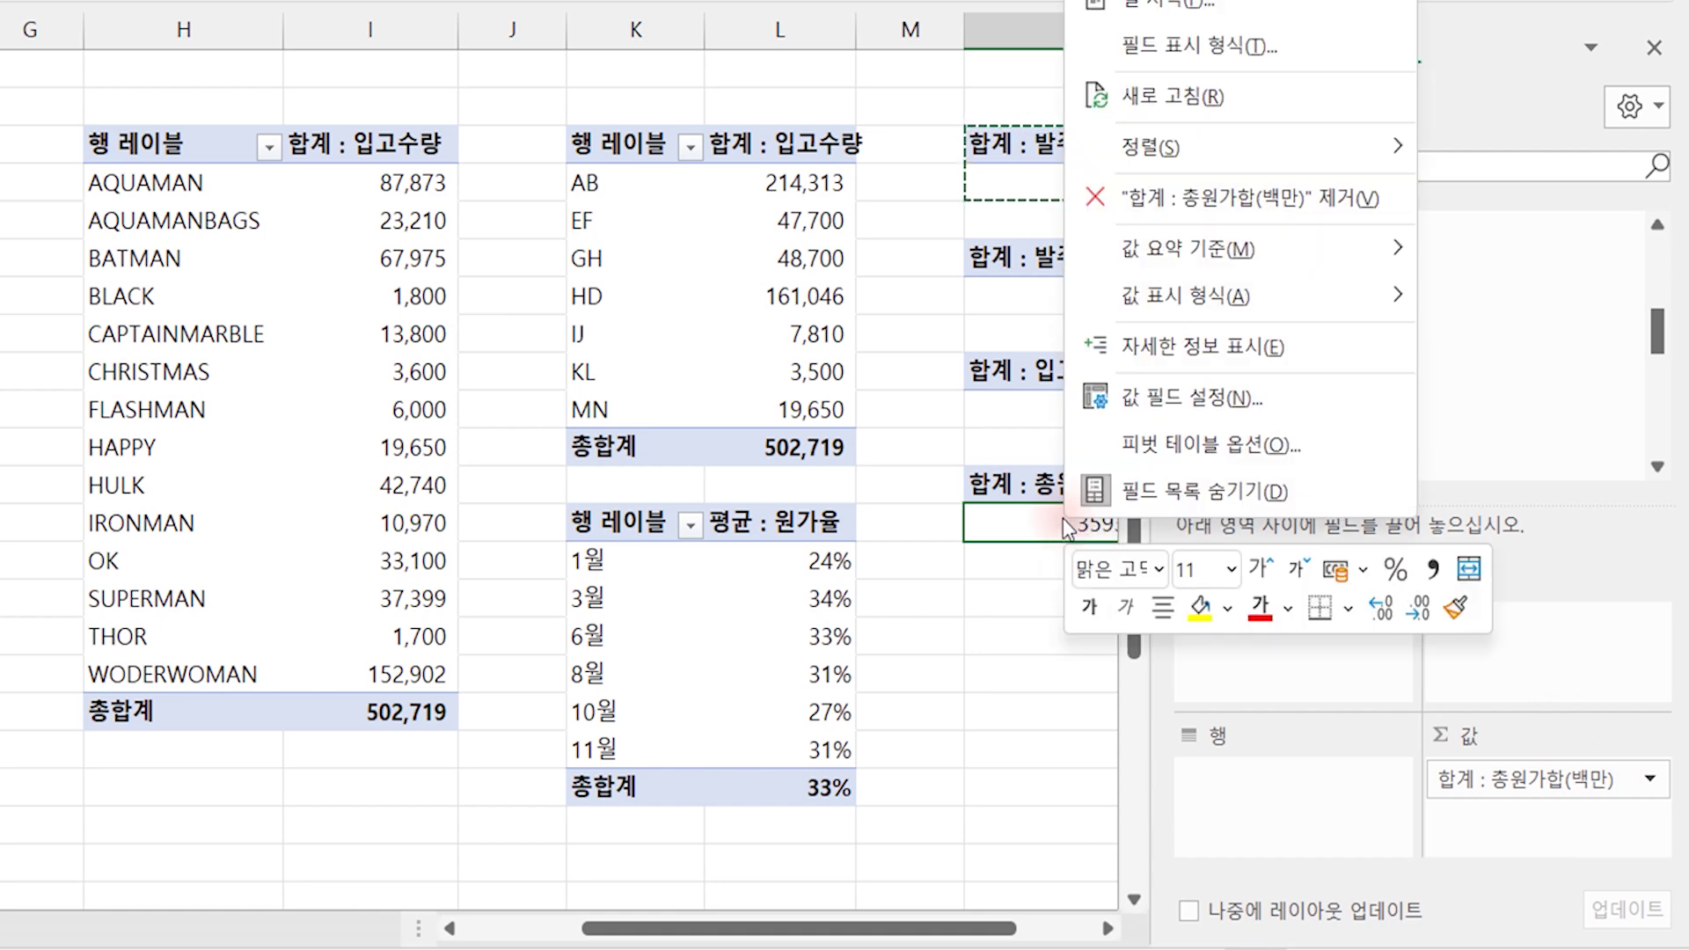
{"action": "left_click", "coordinate": [1196, 399]}
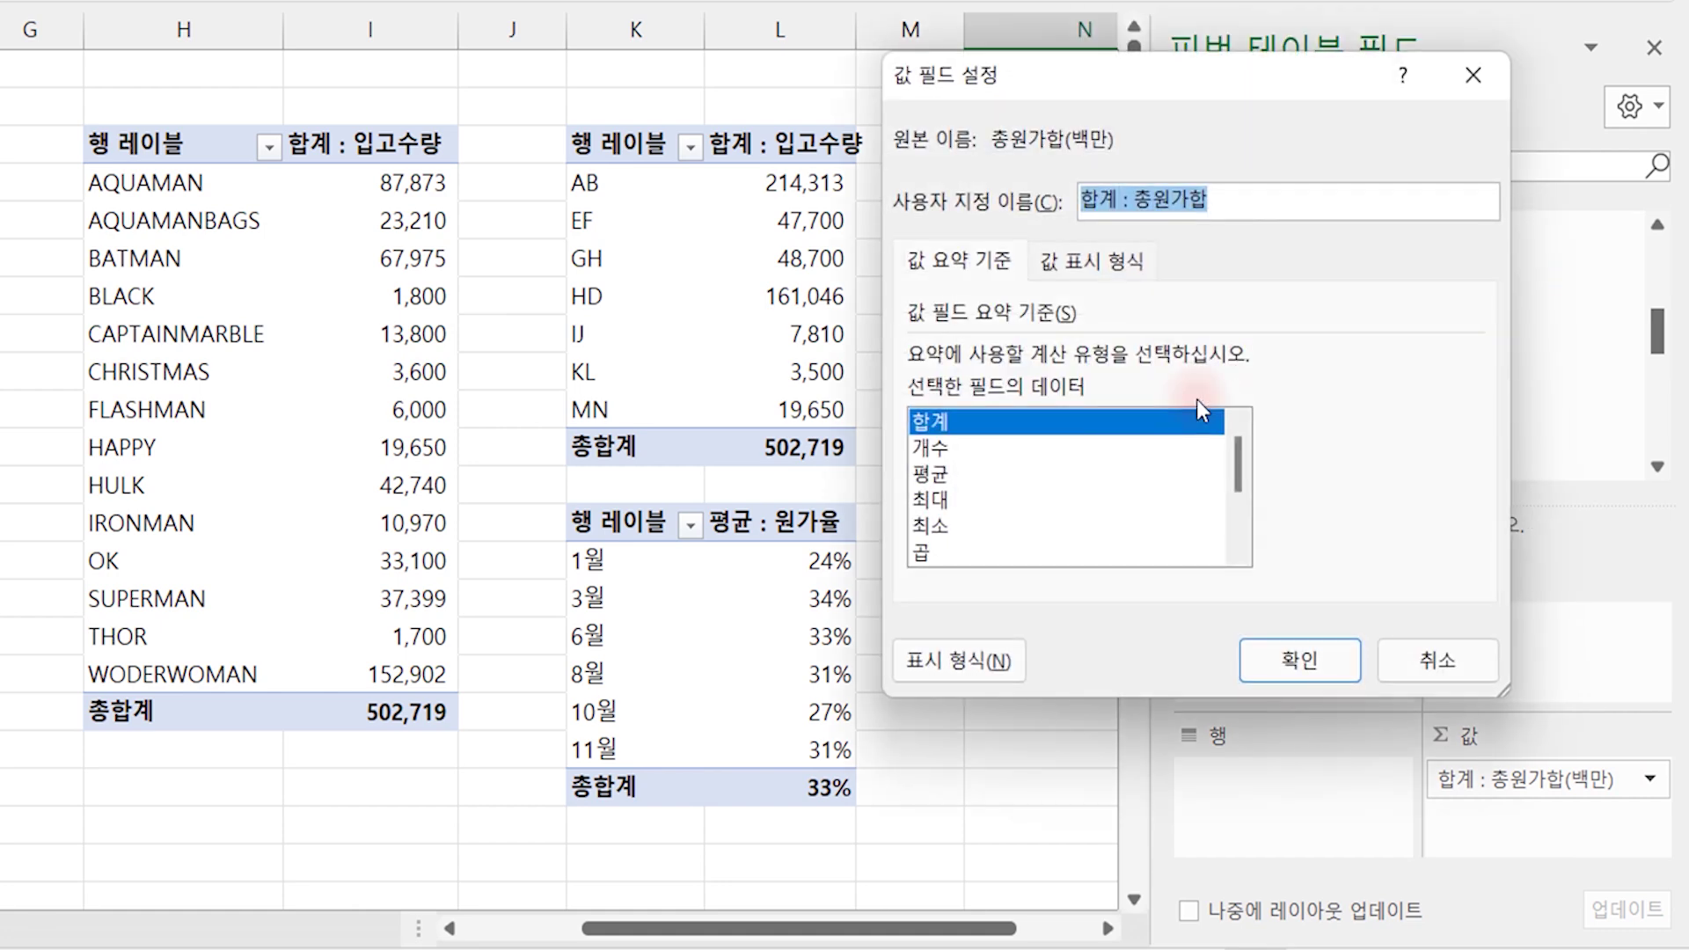
{"action": "left_click", "coordinate": [948, 656]}
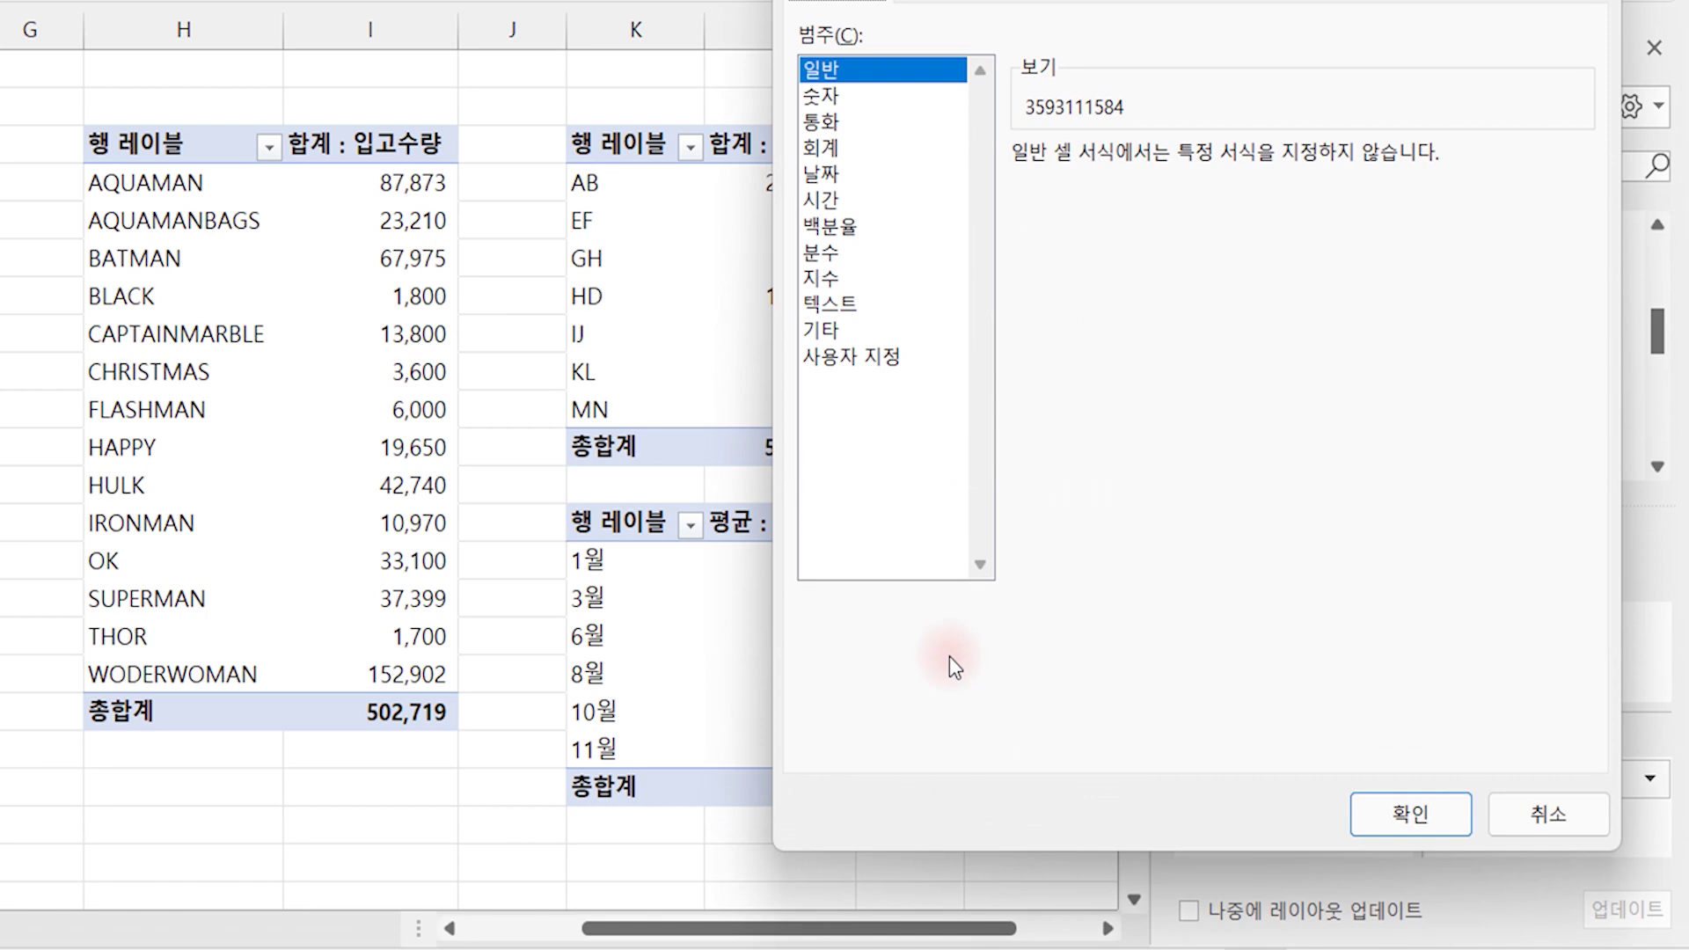
{"action": "left_click", "coordinate": [906, 357]}
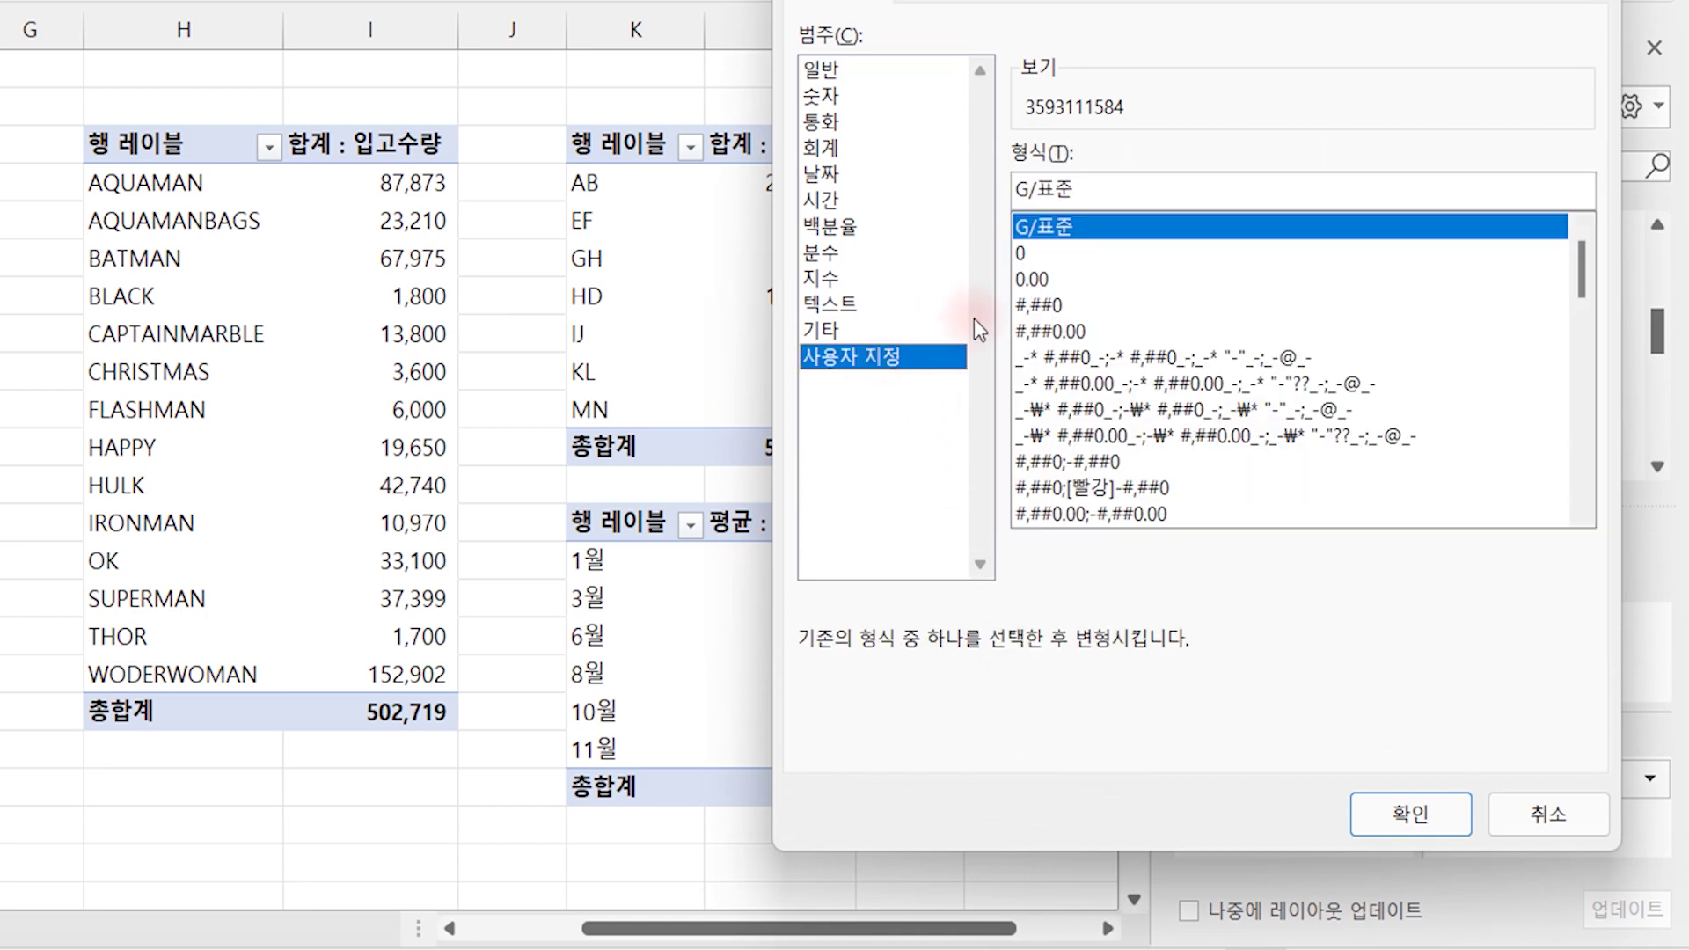
{"action": "left_click", "coordinate": [1059, 308]}
{"action": "left_click", "coordinate": [1131, 195]}
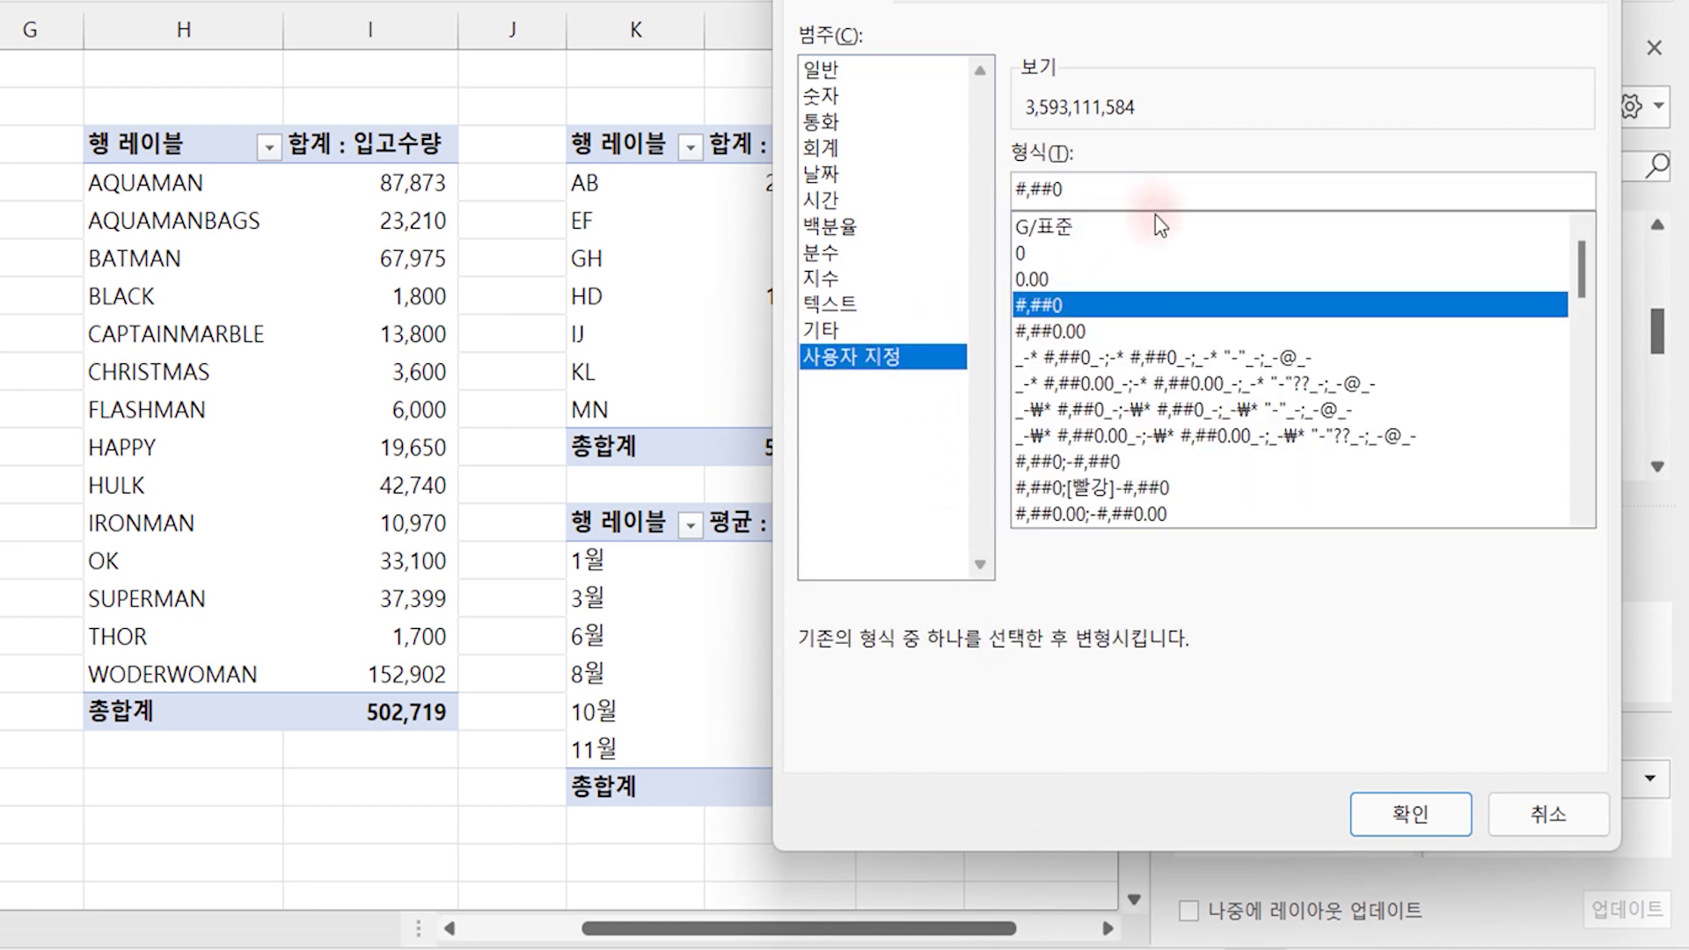
{"action": "type", "text": ",,"}
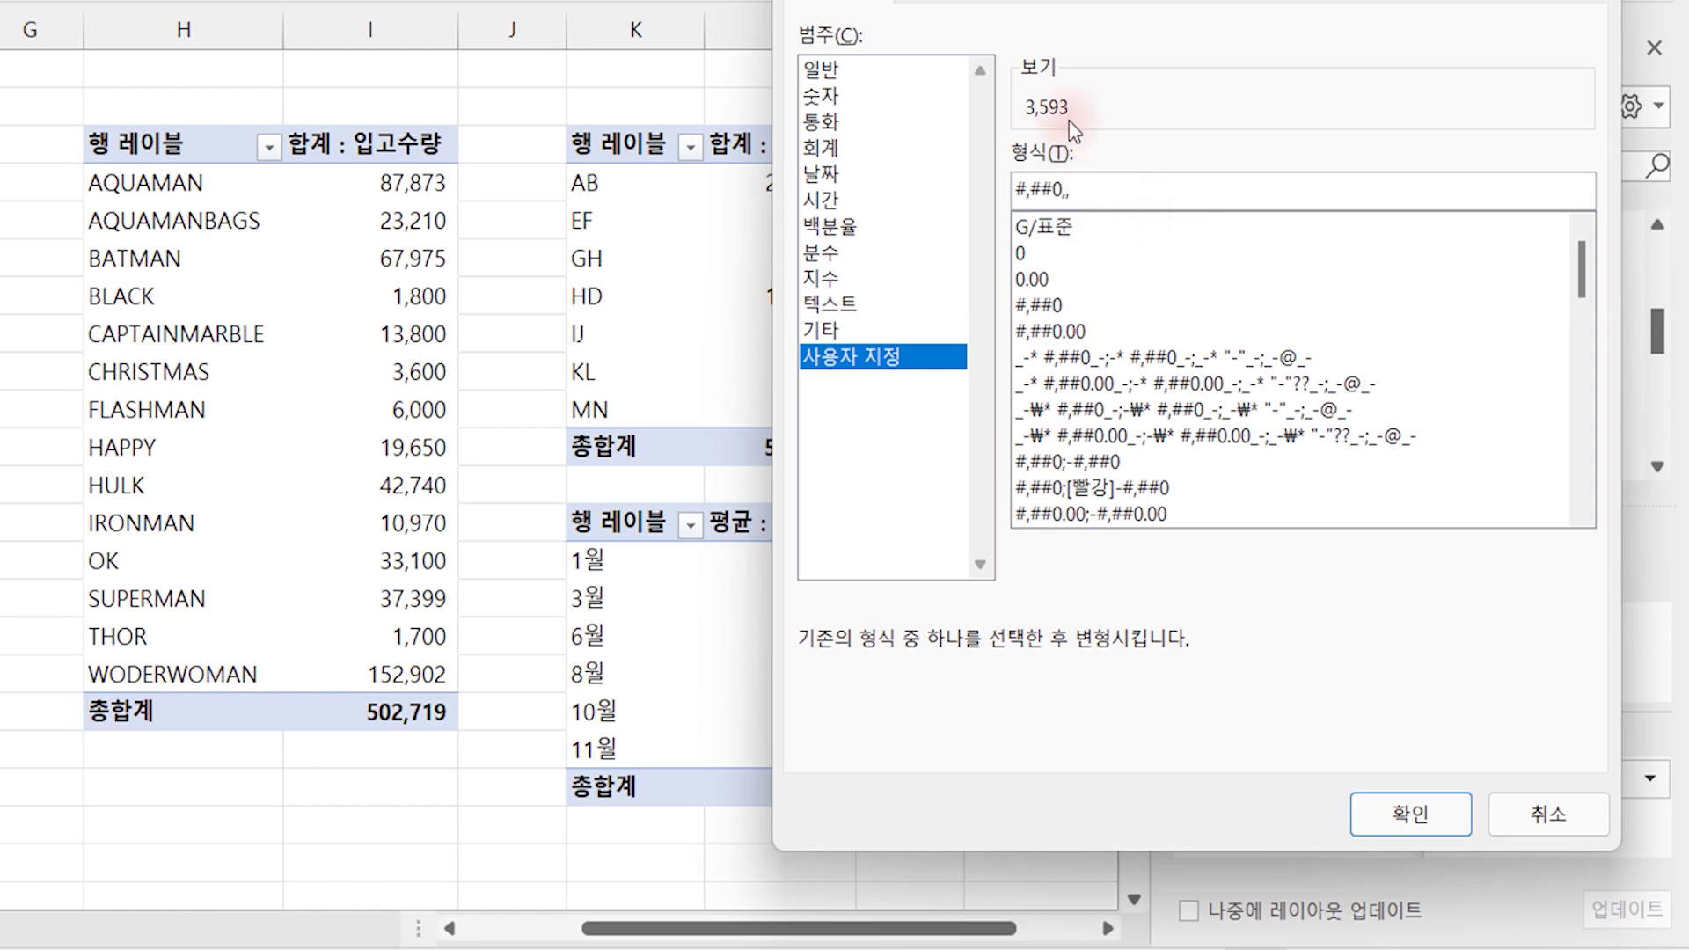
{"action": "left_click", "coordinate": [1407, 814]}
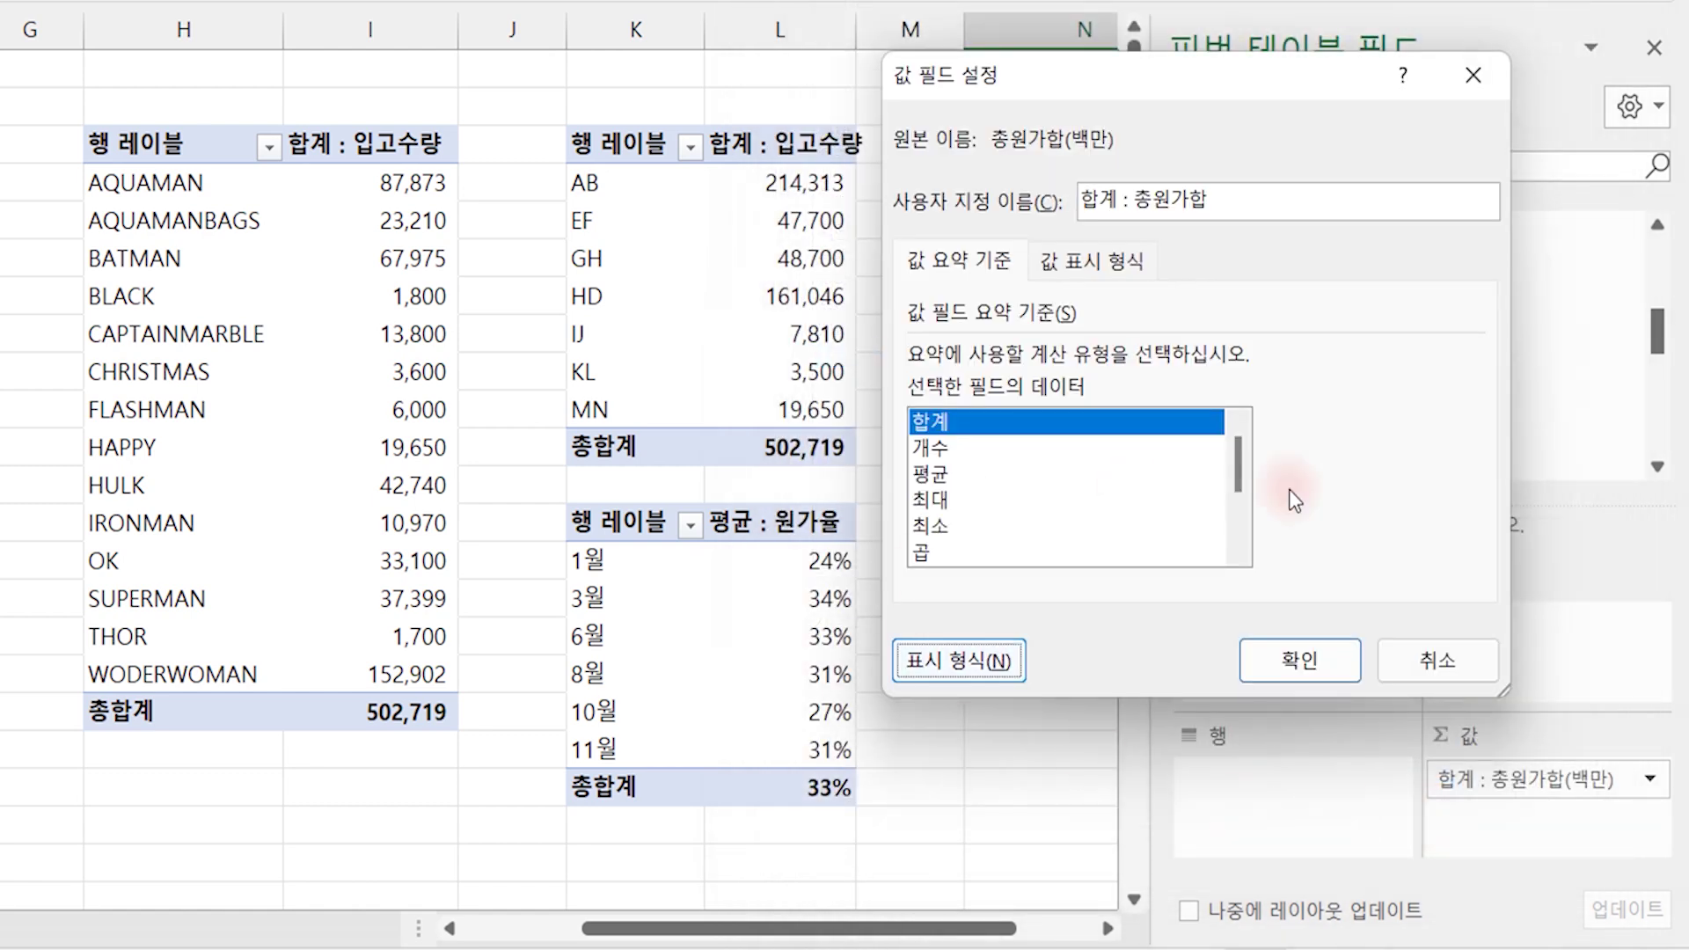
{"action": "left_click", "coordinate": [1314, 665]}
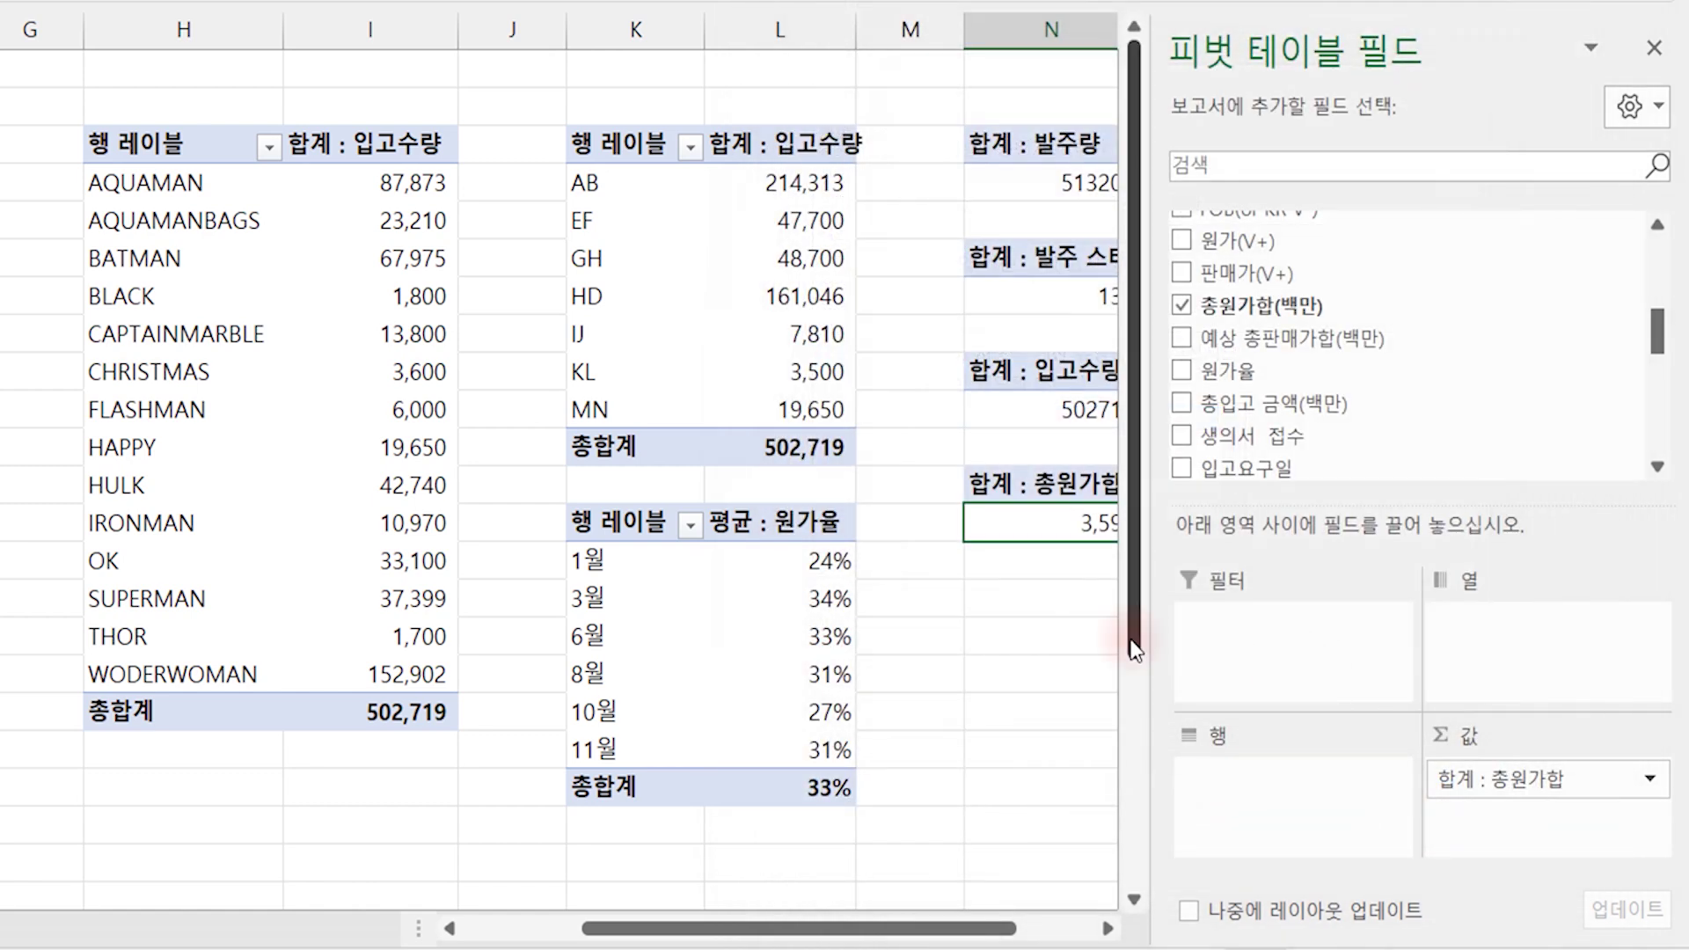
Step: Paste a duplicate of the 총원가합 pivot below and drag its 총원가합 sum out of Values
{"action": "key", "text": "ctrl+c"}
{"action": "left_click", "coordinate": [1076, 577]}
{"action": "key", "text": "ctrl+v"}
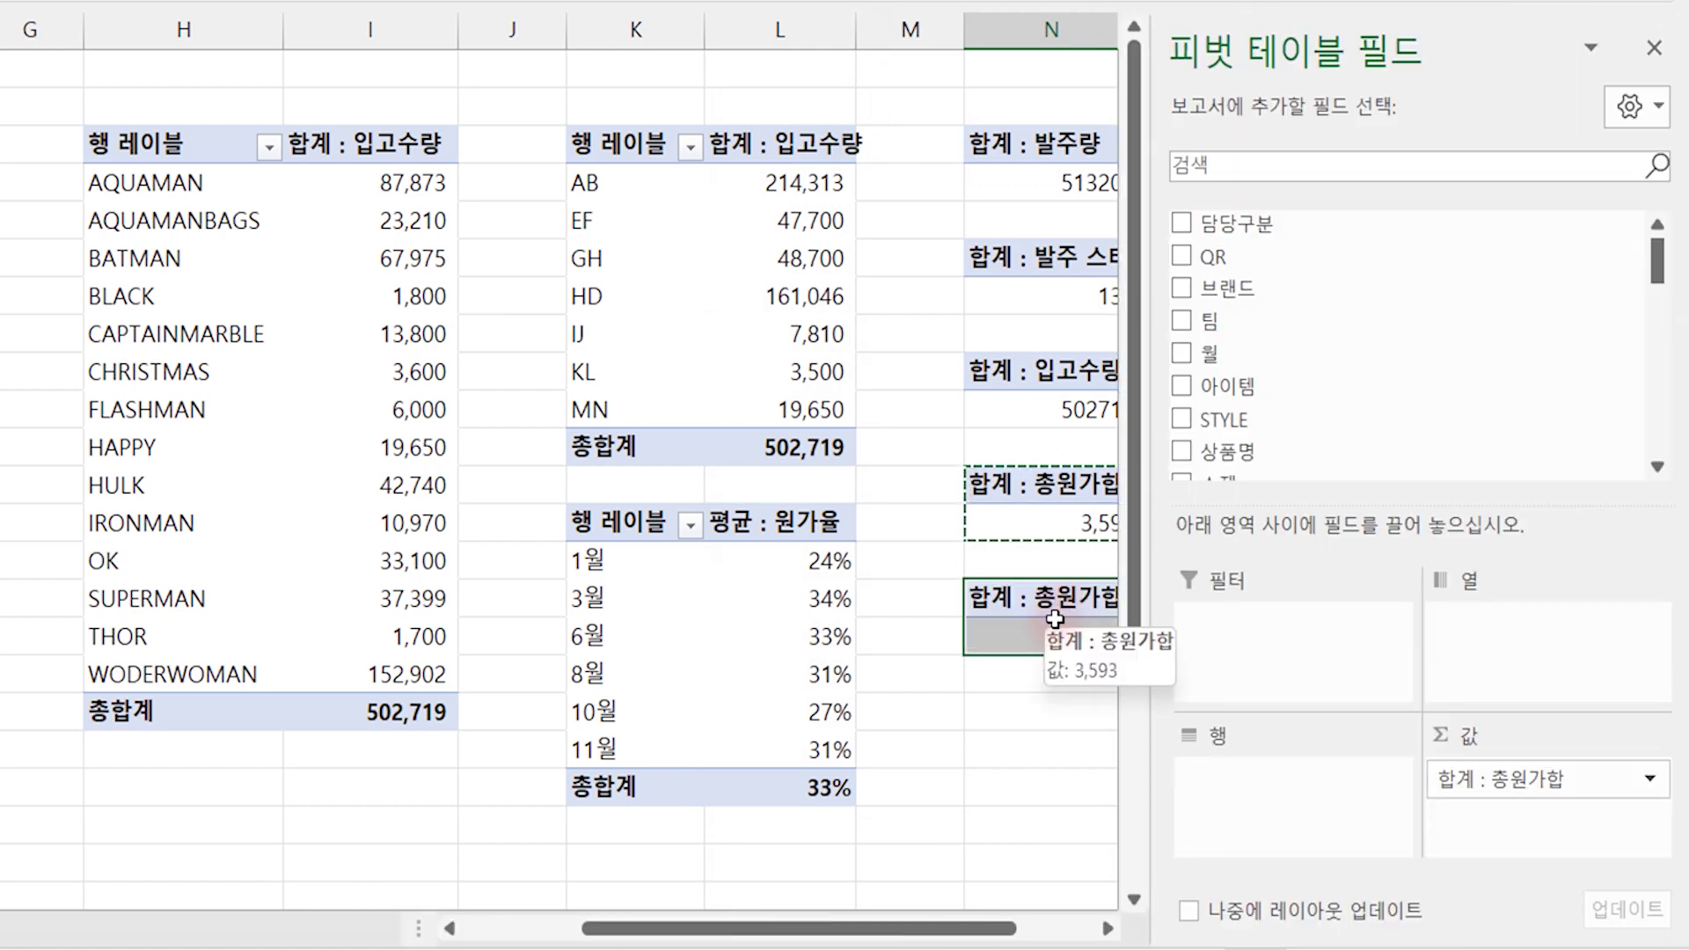
{"action": "left_click_drag", "start_coordinate": [1613, 797], "coordinate": [878, 795]}
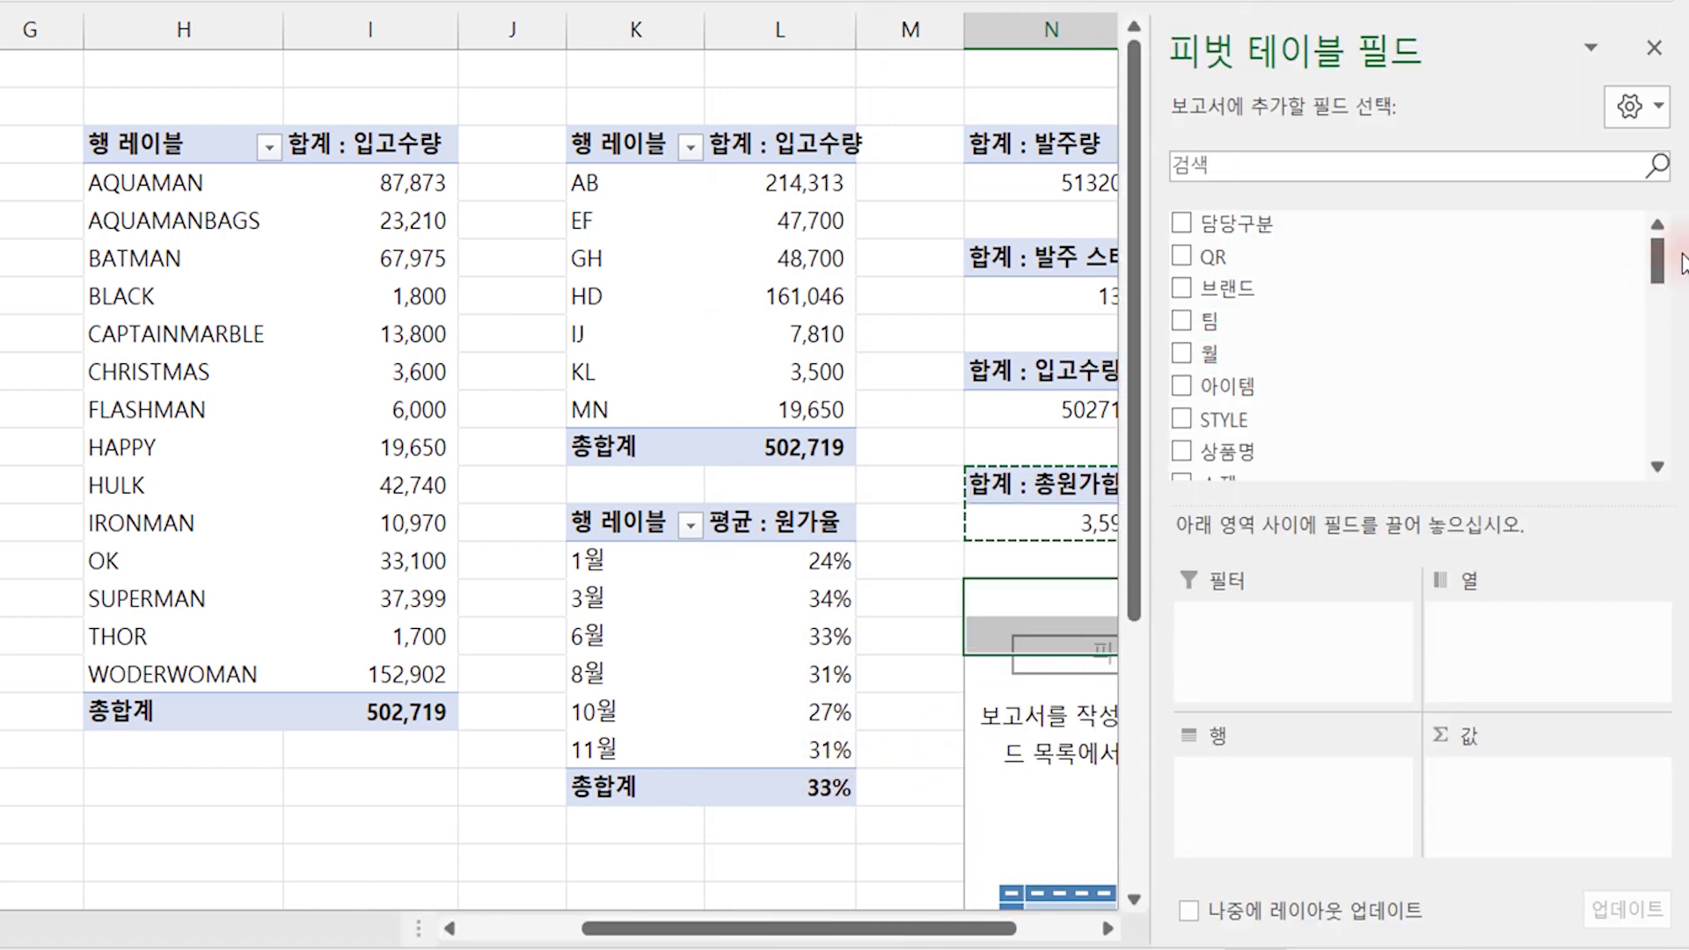
{"action": "left_click_drag", "start_coordinate": [1661, 262], "coordinate": [1659, 328]}
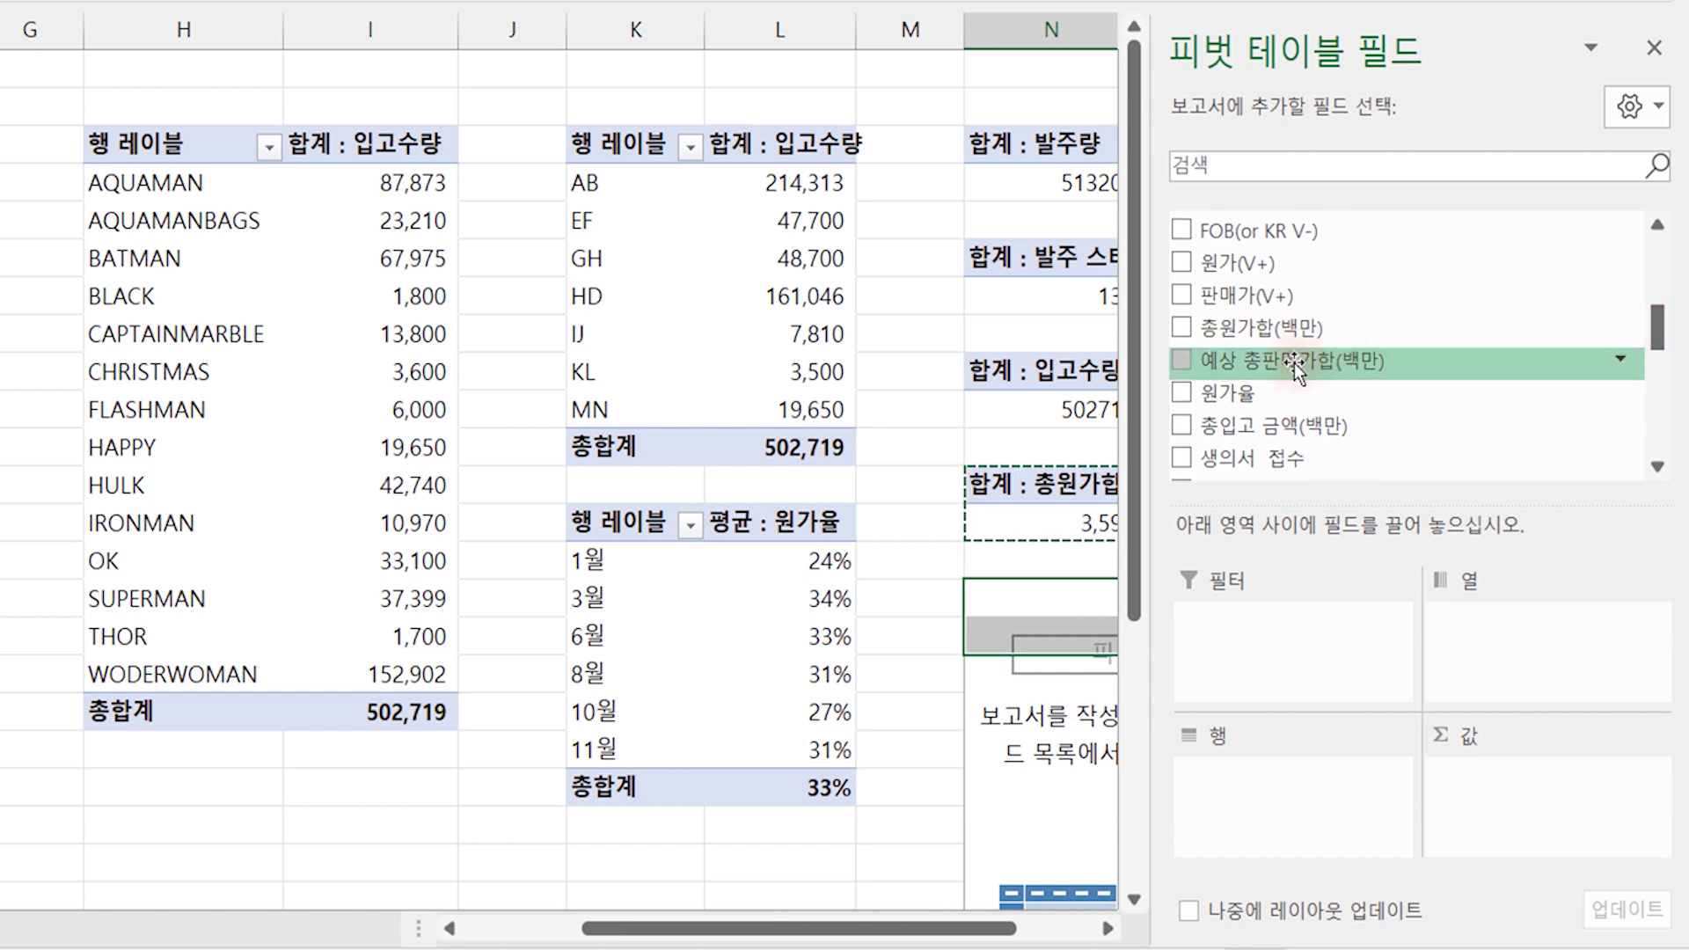
Step: Add the 총 판매가합 sum to the new pivot, formatted in millions as #,##0,,
{"action": "mouse_move", "coordinate": [1657, 326]}
{"action": "left_mouse_down"}
{"action": "mouse_move", "coordinate": [1657, 431]}
{"action": "mouse_move", "coordinate": [1291, 413]}
{"action": "mouse_move", "coordinate": [1507, 799]}
{"action": "left_mouse_up"}
{"action": "left_click", "coordinate": [1060, 747]}
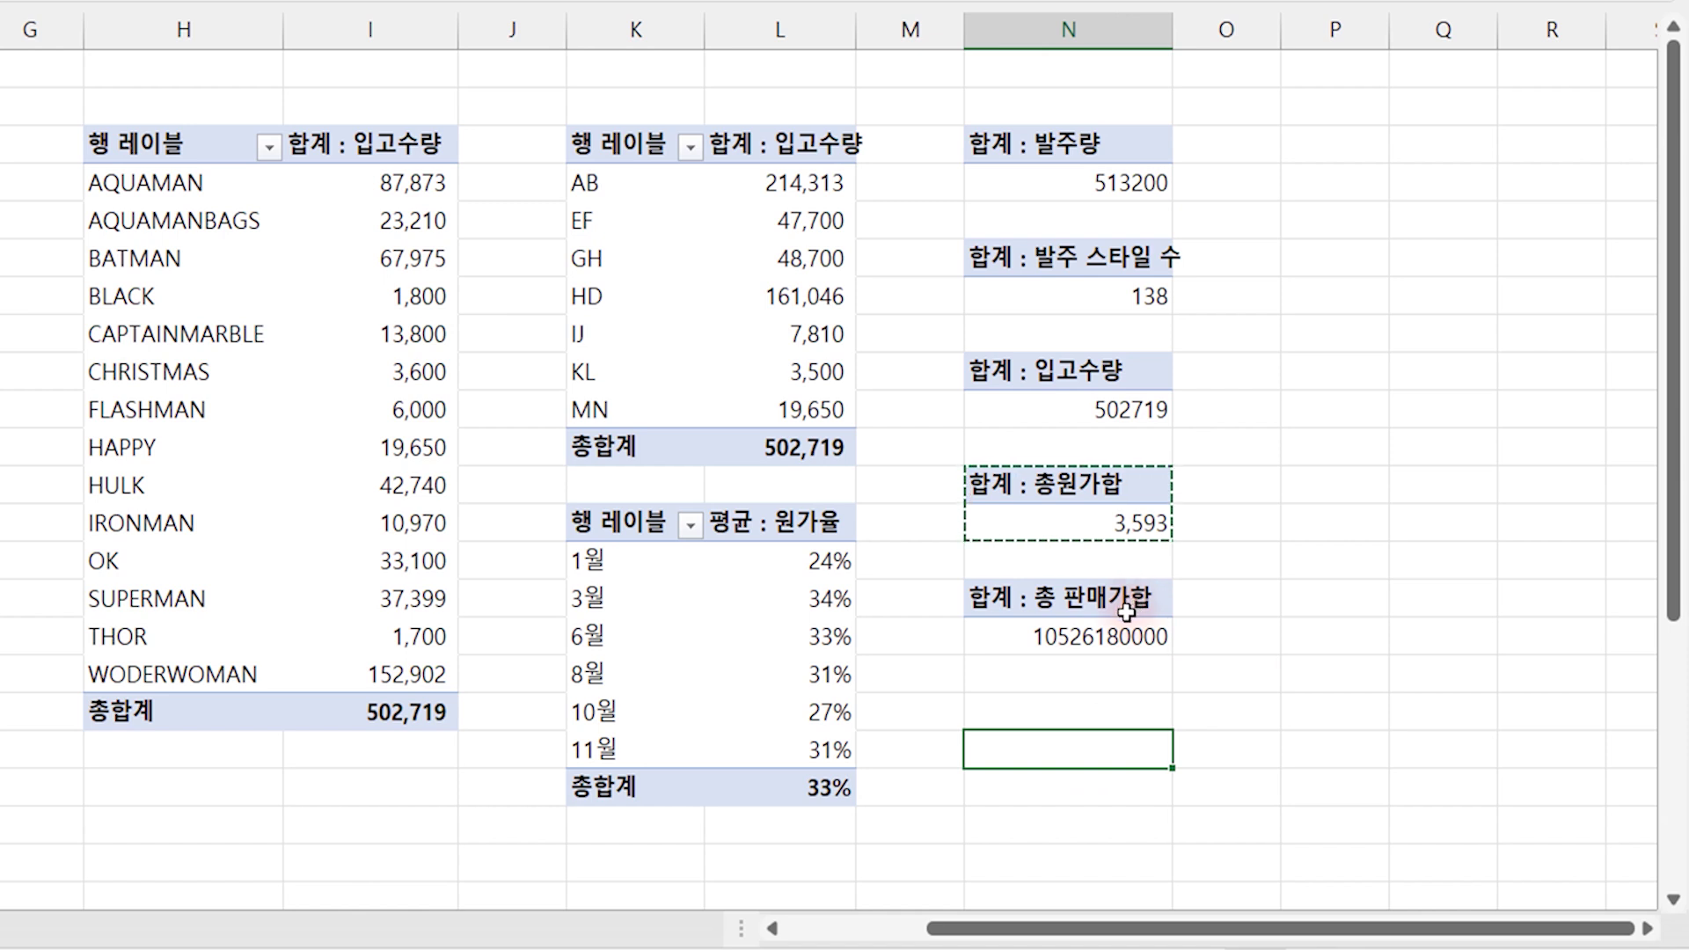
{"action": "left_click", "coordinate": [1095, 635]}
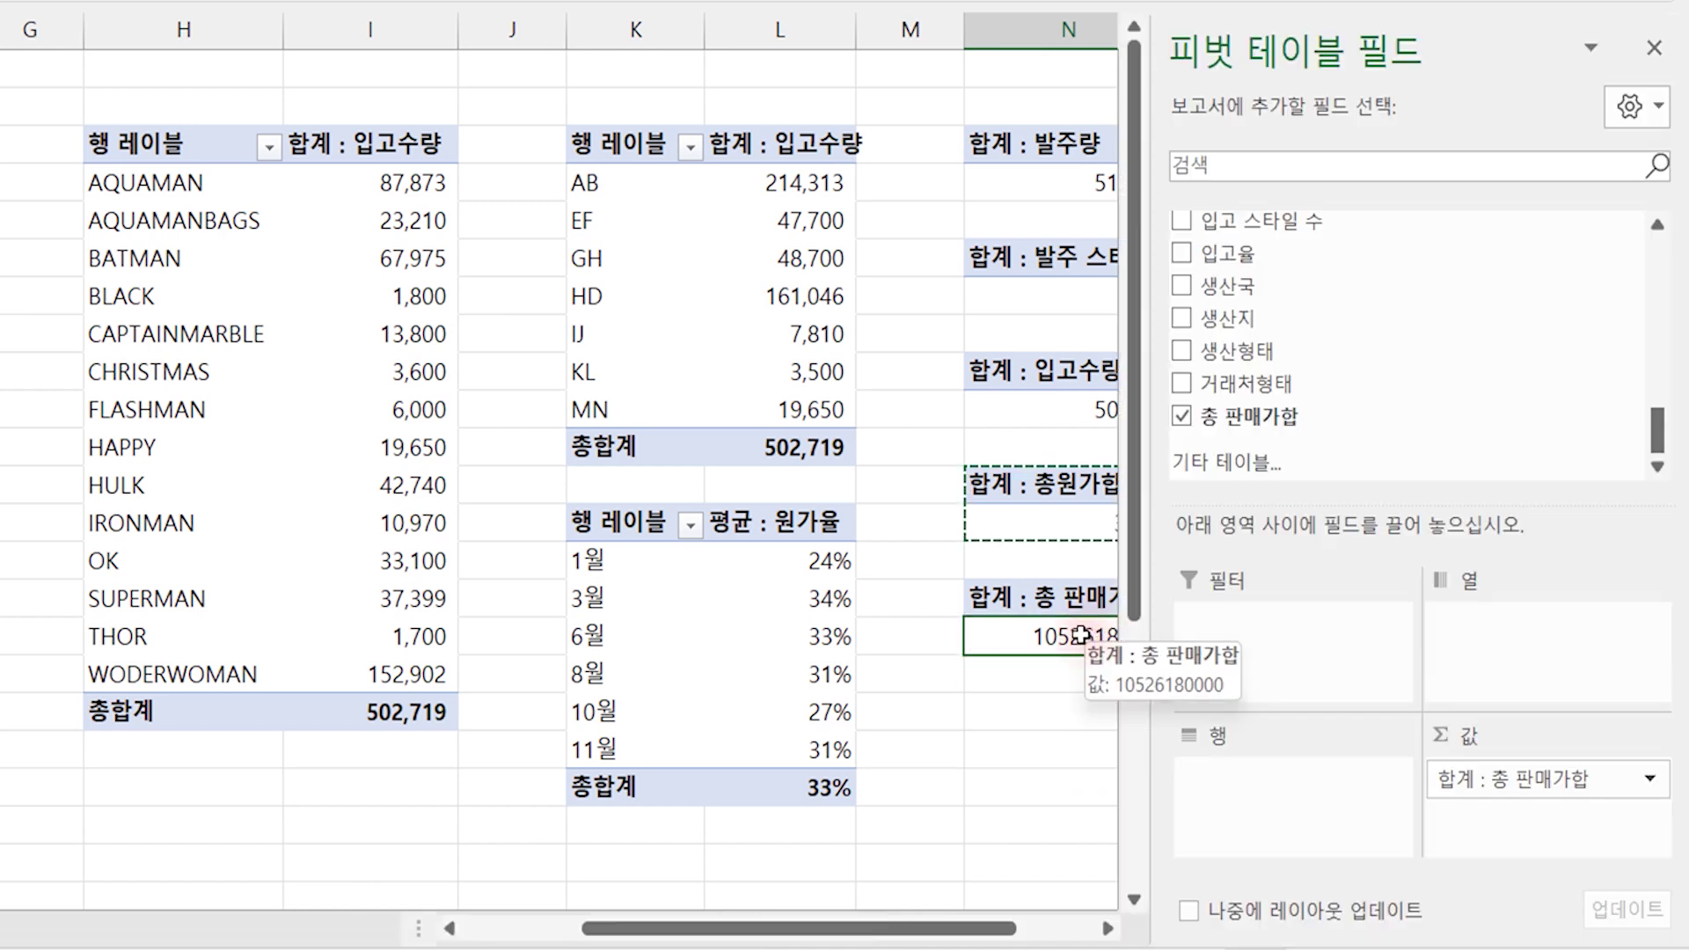
{"action": "right_click", "coordinate": [1080, 635]}
{"action": "left_click", "coordinate": [1214, 515]}
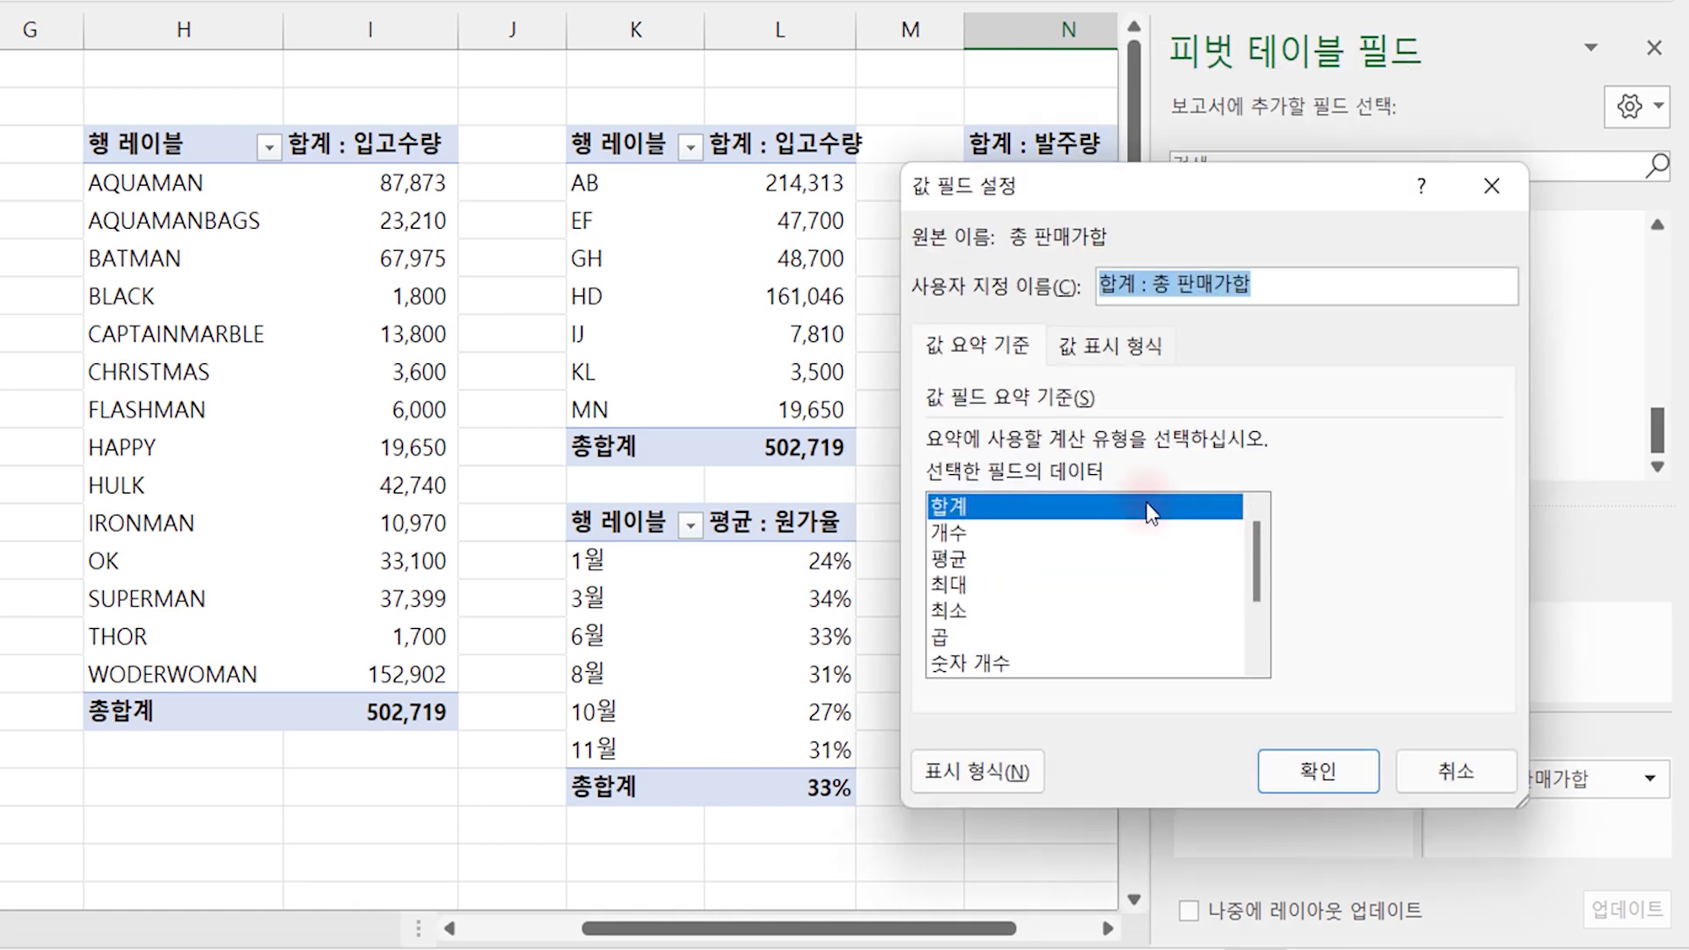
{"action": "left_click", "coordinate": [972, 774]}
{"action": "left_click", "coordinate": [910, 482]}
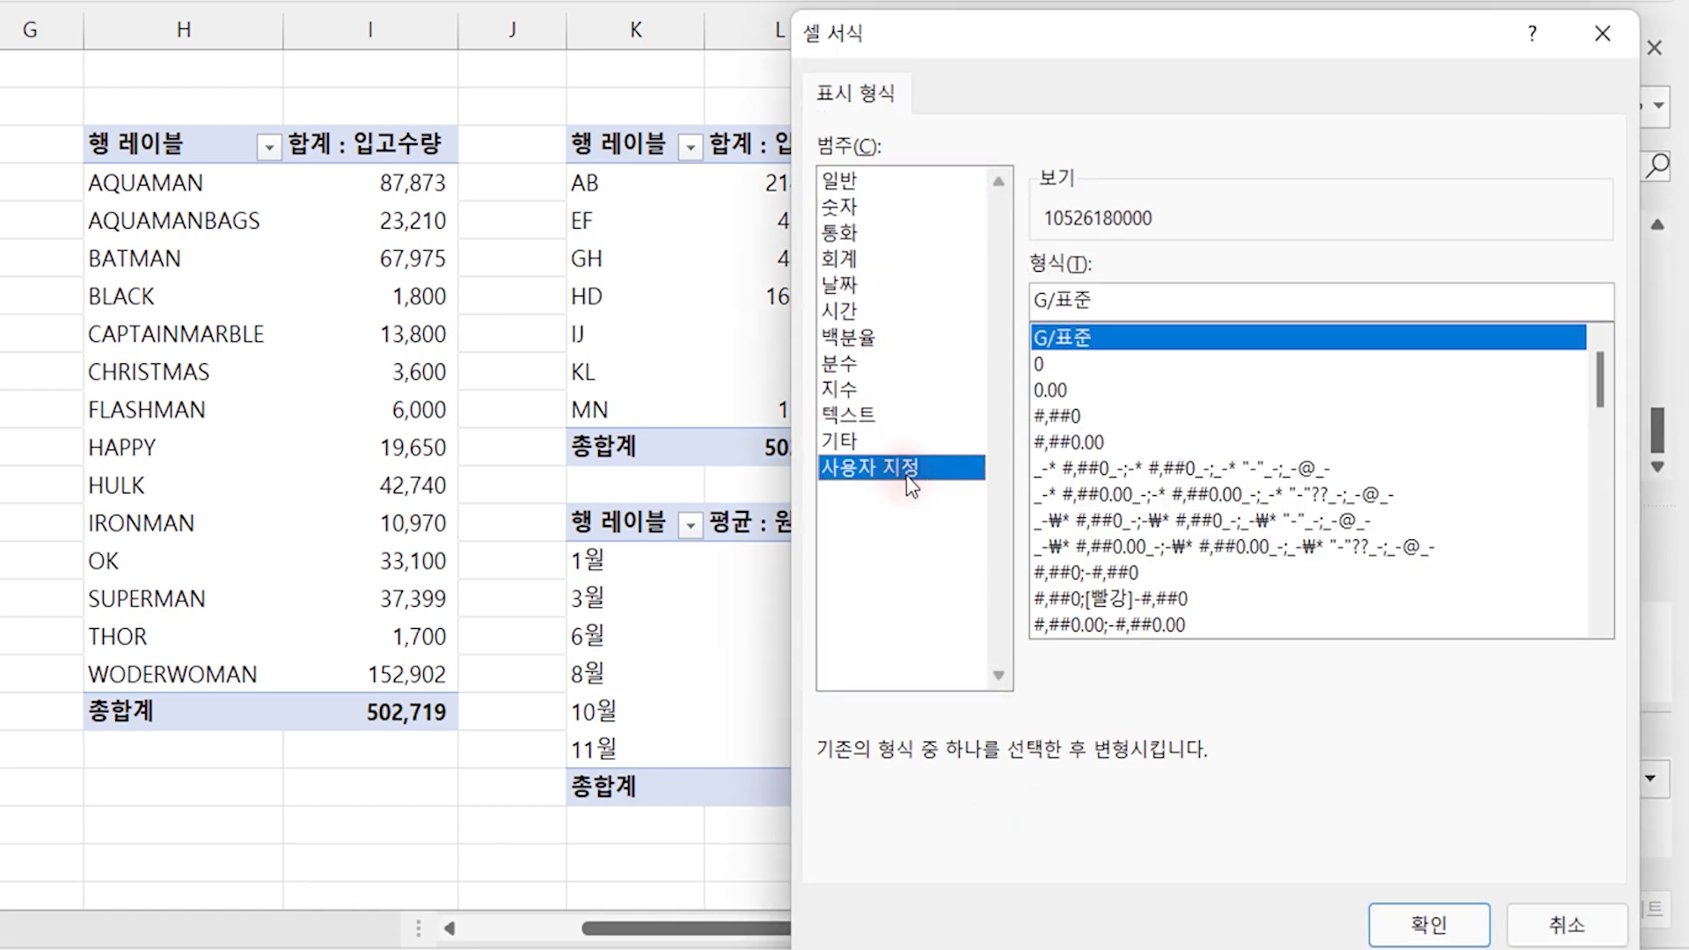
{"action": "left_click", "coordinate": [1060, 416]}
{"action": "left_click", "coordinate": [1117, 310]}
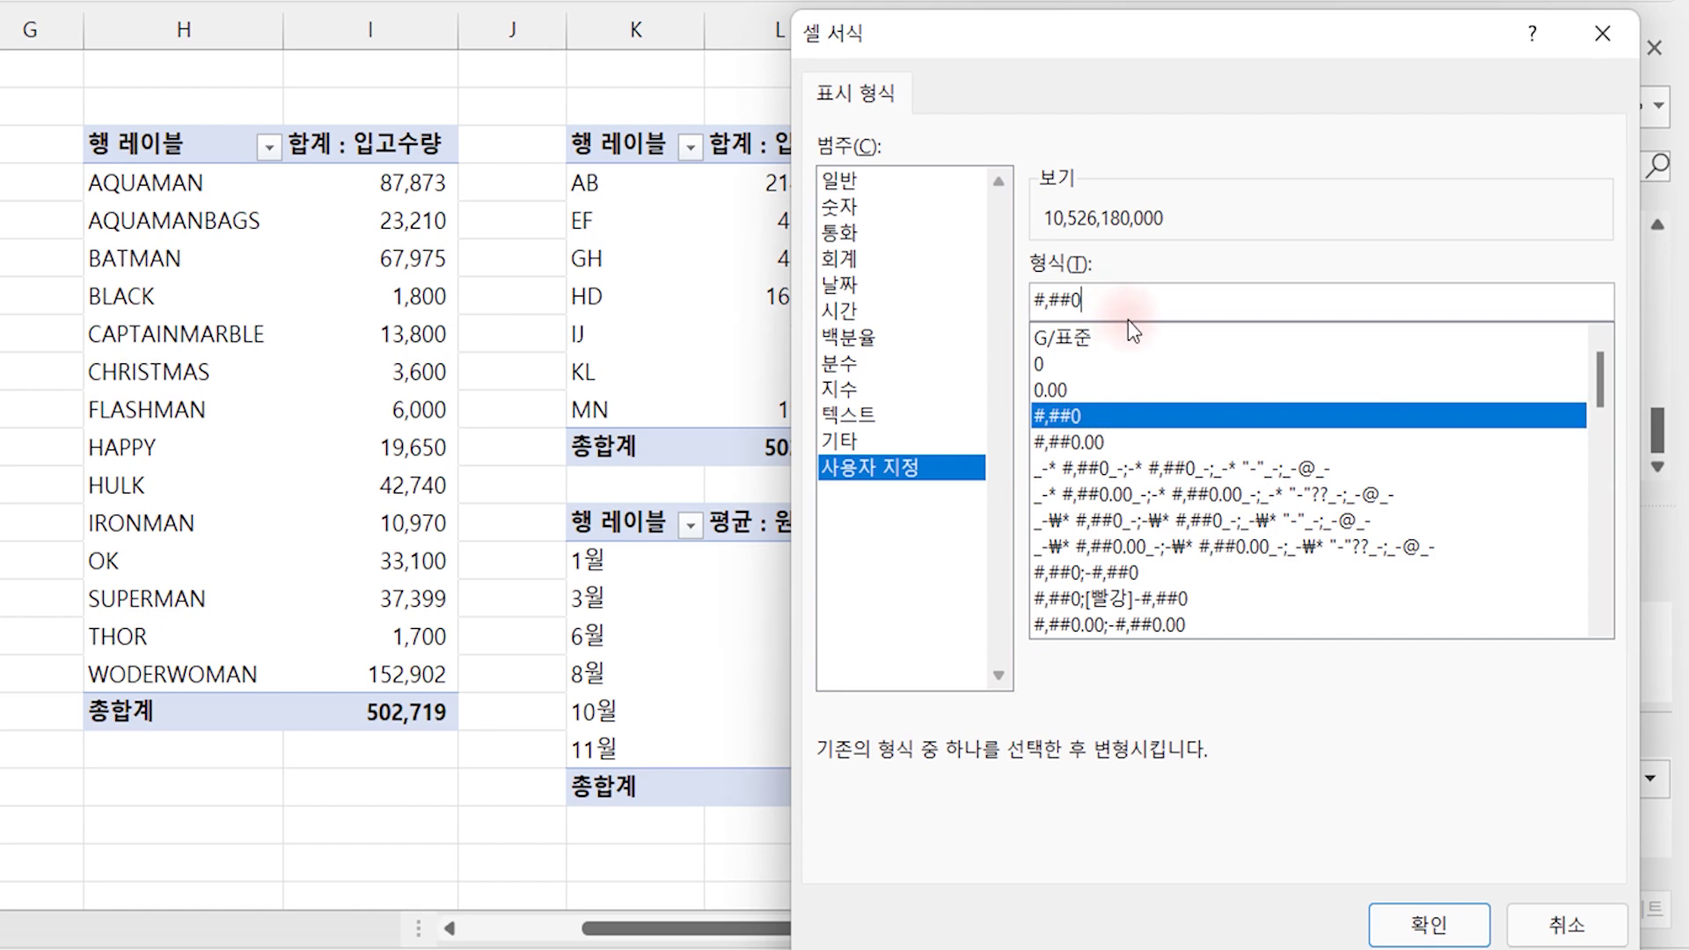
{"action": "type", "text": ",,"}
{"action": "left_click", "coordinate": [1396, 918]}
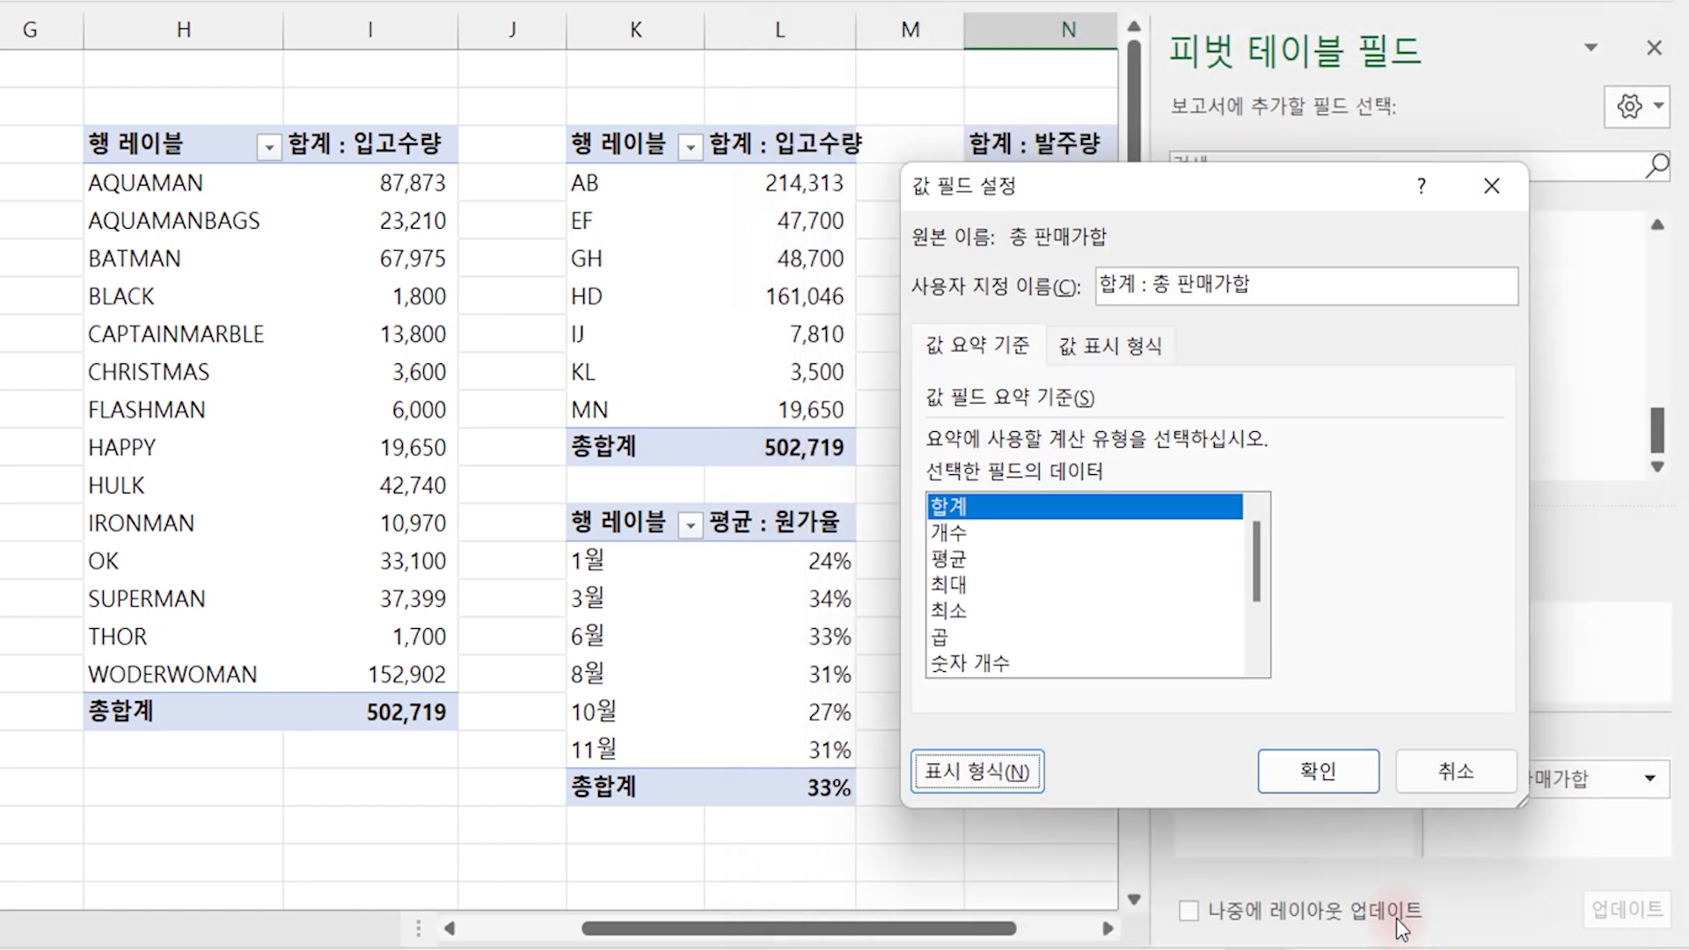
{"action": "left_click", "coordinate": [1317, 772]}
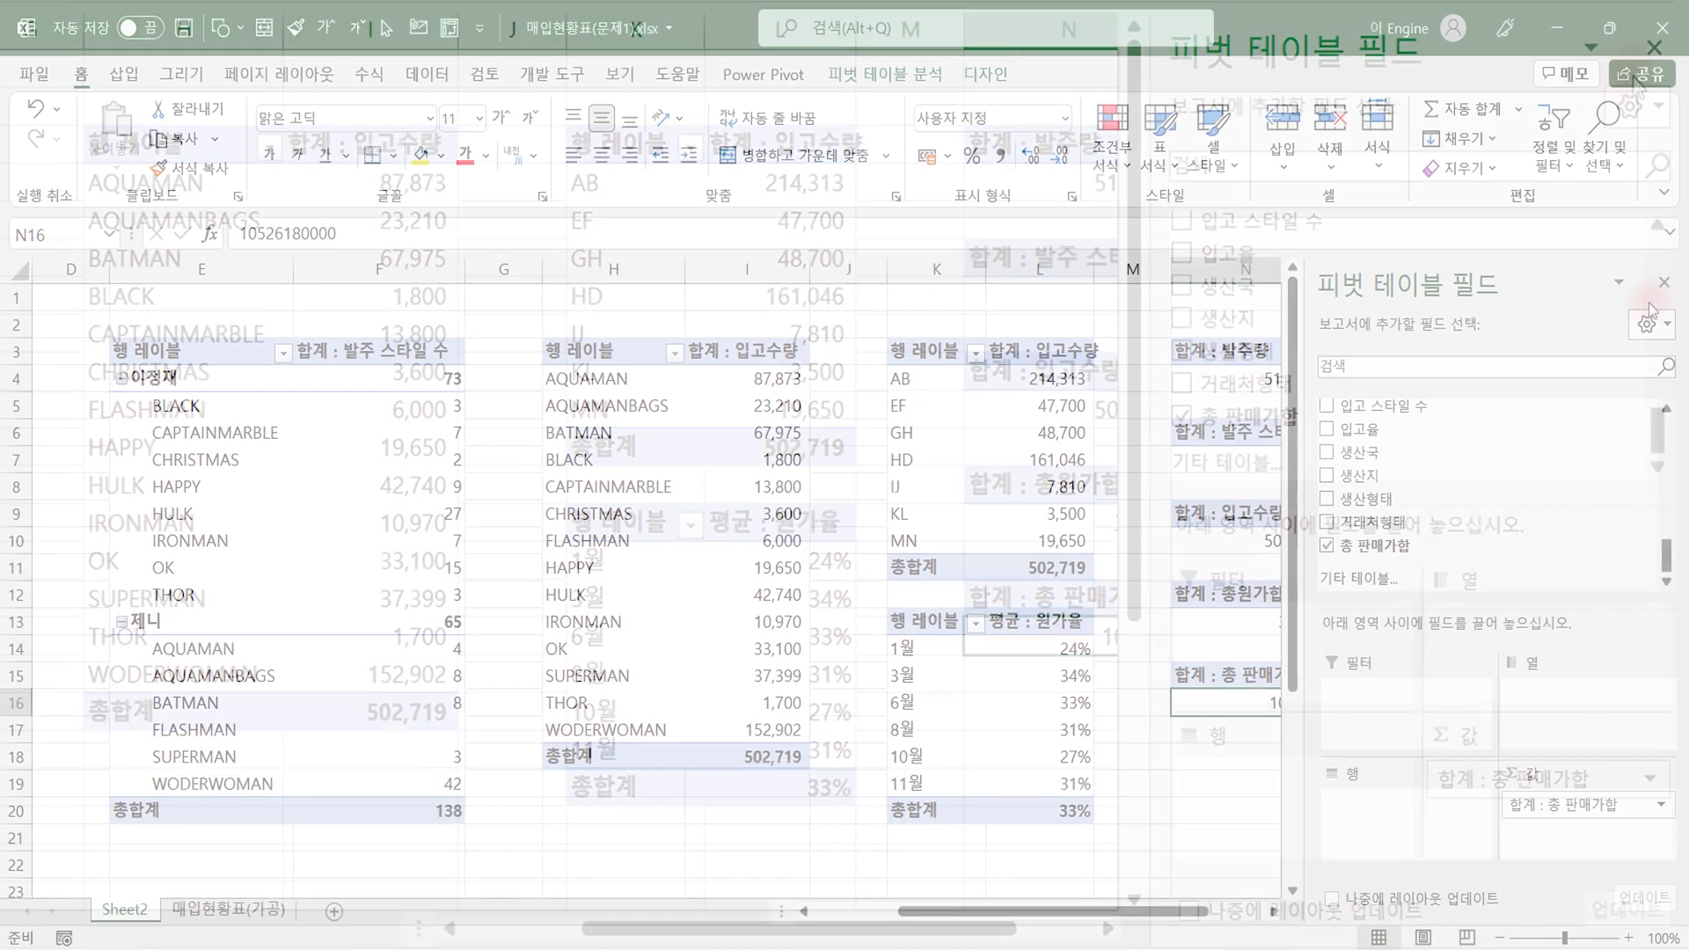
Step: Apply Comma Style to the 발주량, 발주 스타일 수 and 입고수량 totals
{"action": "left_click", "coordinate": [1295, 372]}
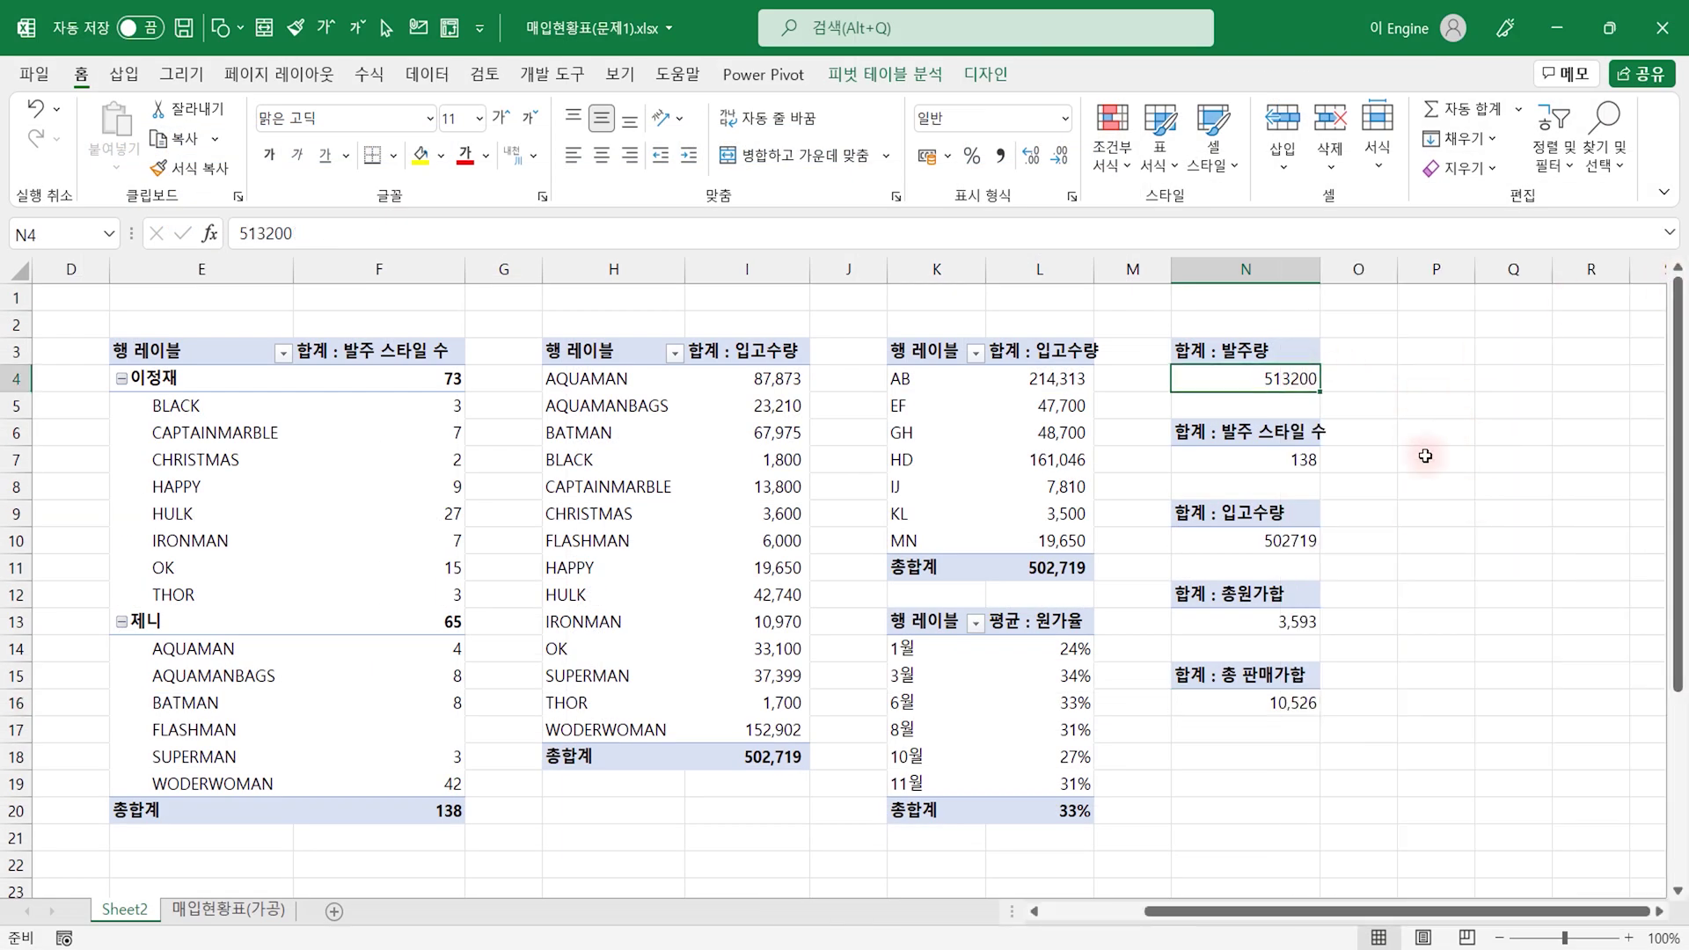
{"action": "left_click", "coordinate": [1293, 456], "text": "ctrl"}
{"action": "left_click", "coordinate": [1286, 538], "text": "ctrl"}
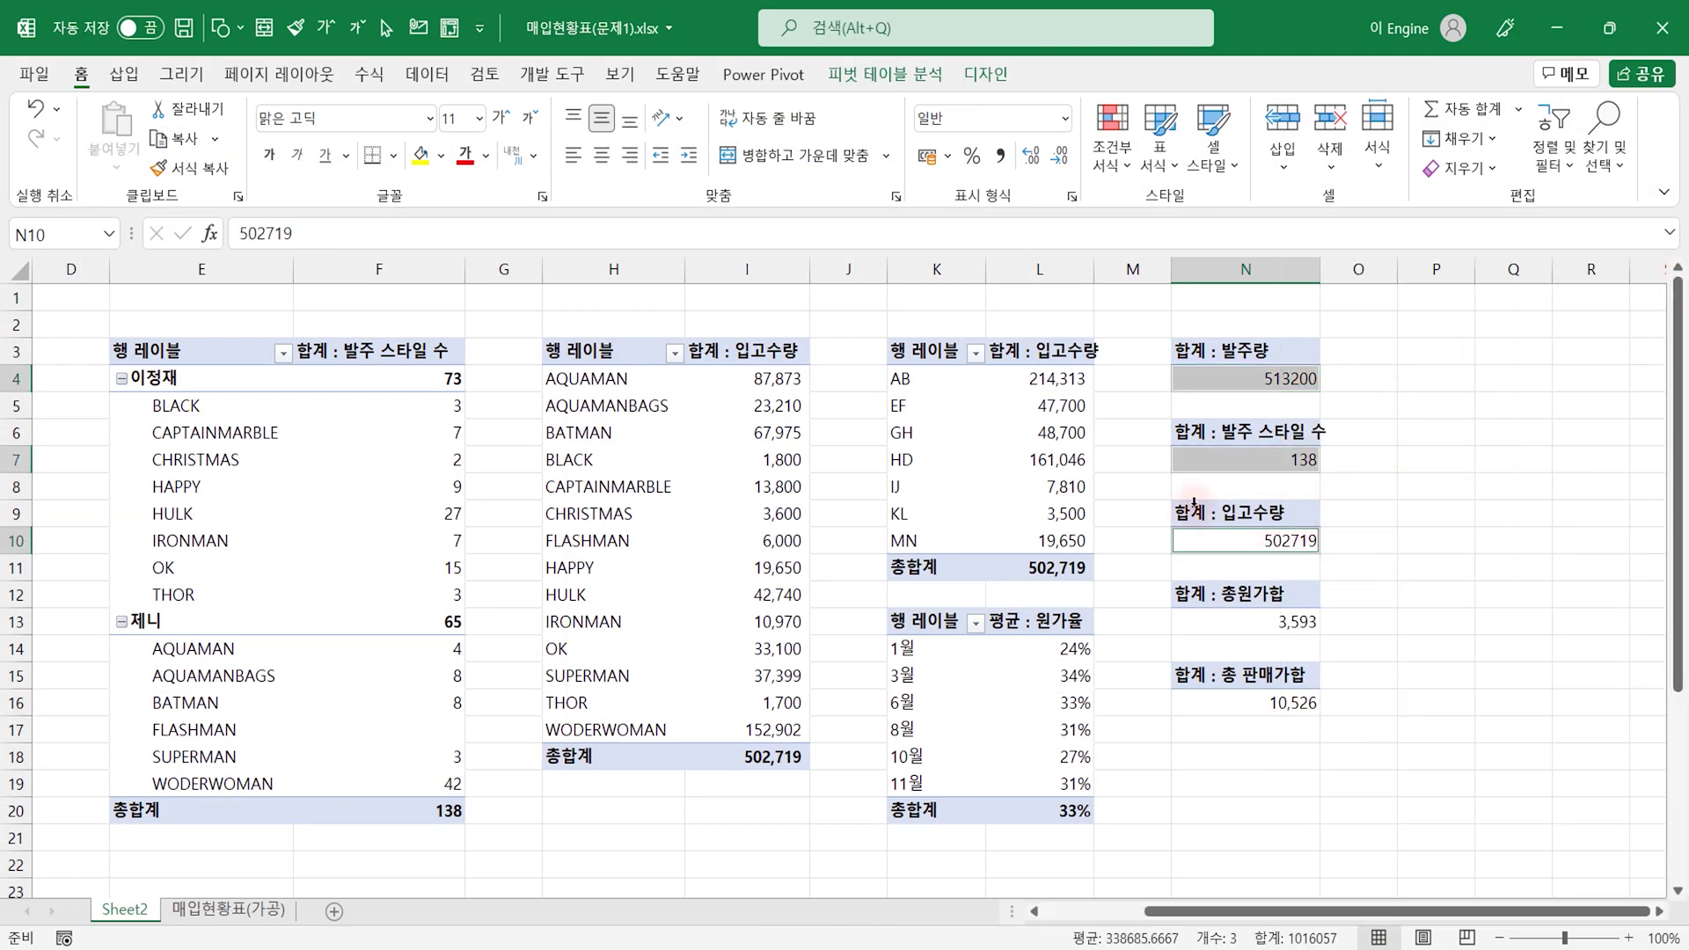
{"action": "left_click", "coordinate": [1001, 158]}
{"action": "left_click", "coordinate": [1457, 576]}
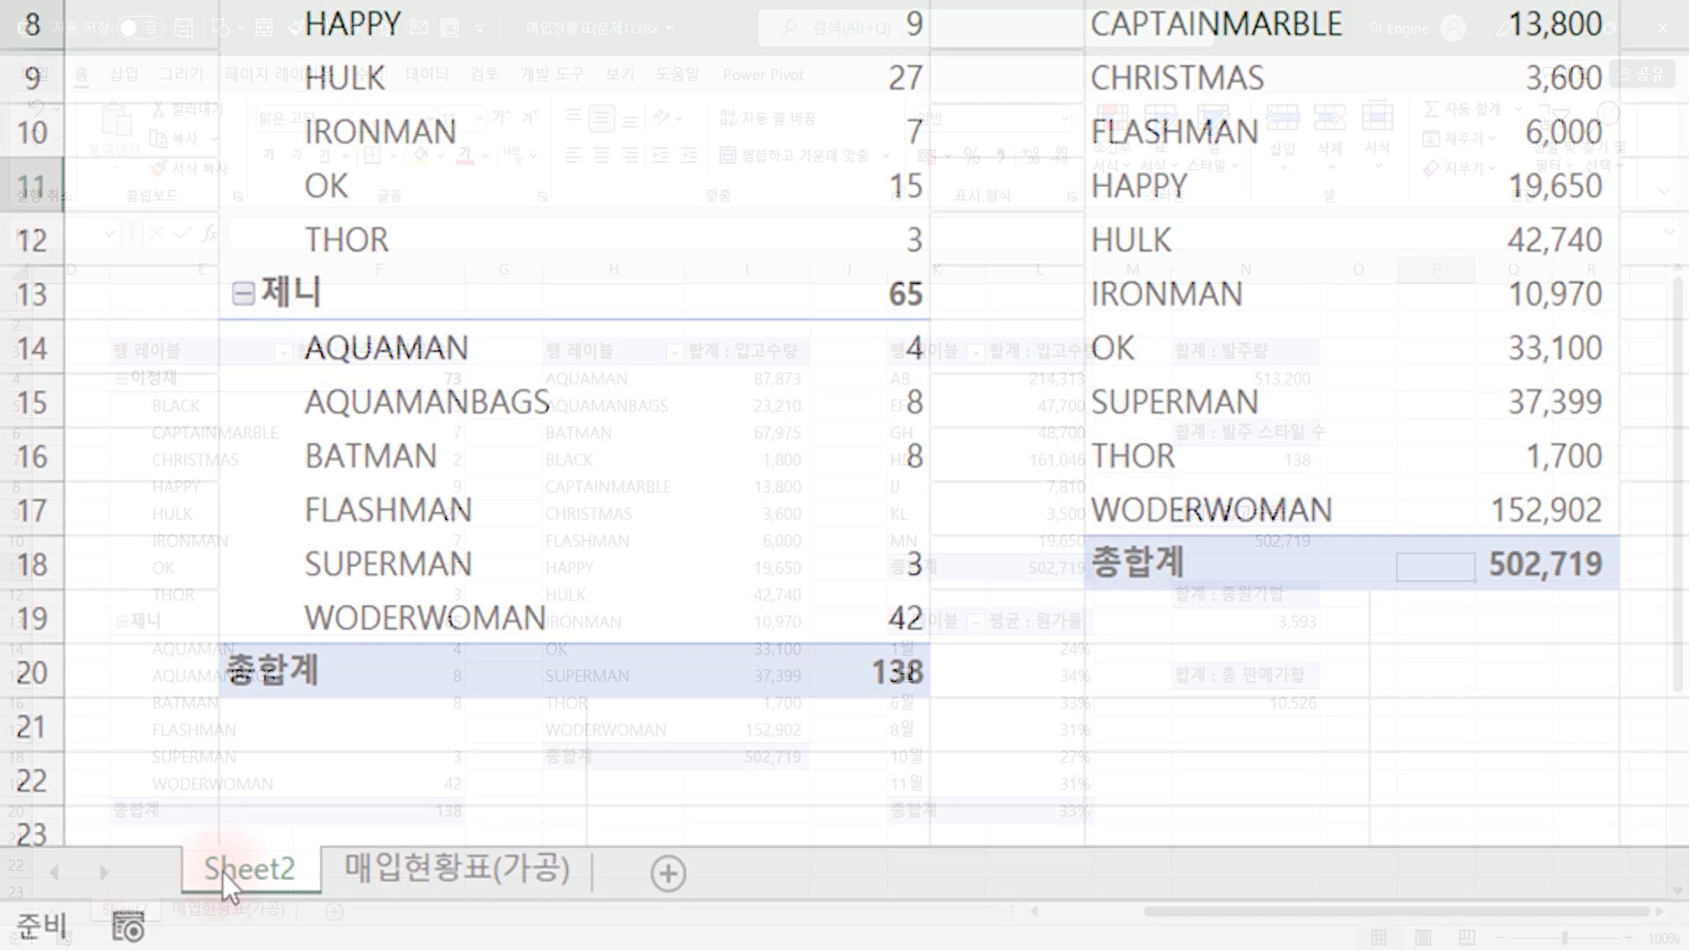
Step: Rename Sheet2 to 피벗, move Sheet3 ahead of it and rename it 대시보드
{"action": "double_click", "coordinate": [121, 910]}
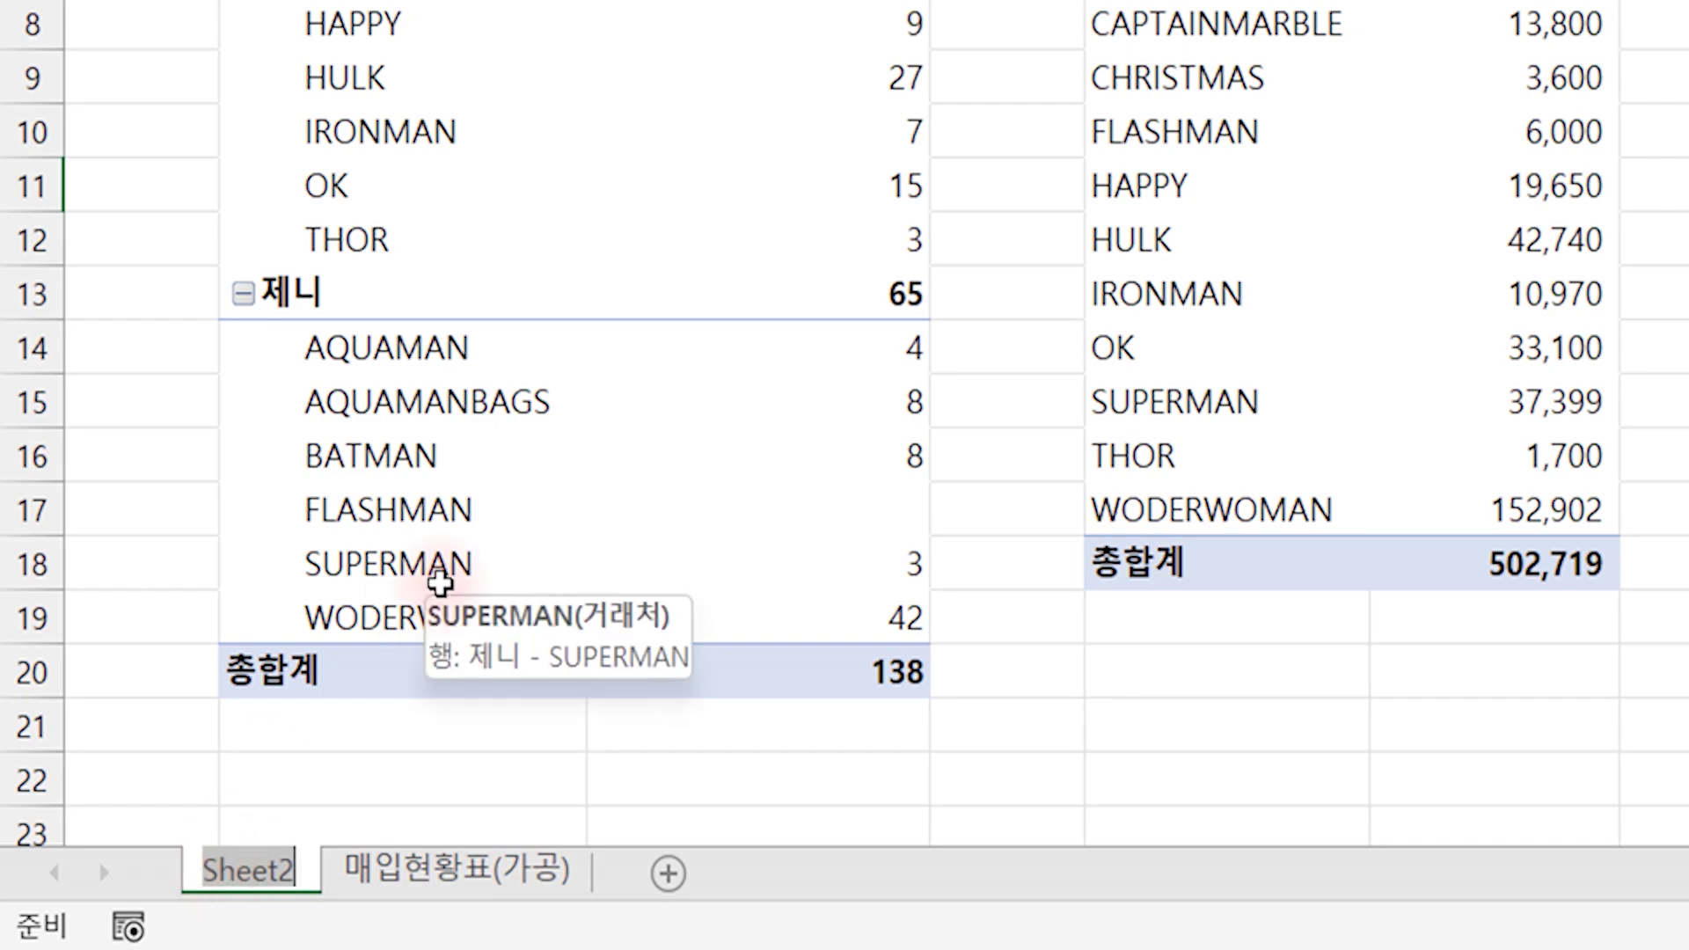
{"action": "type", "text": "피벗"}
{"action": "key", "text": "Return"}
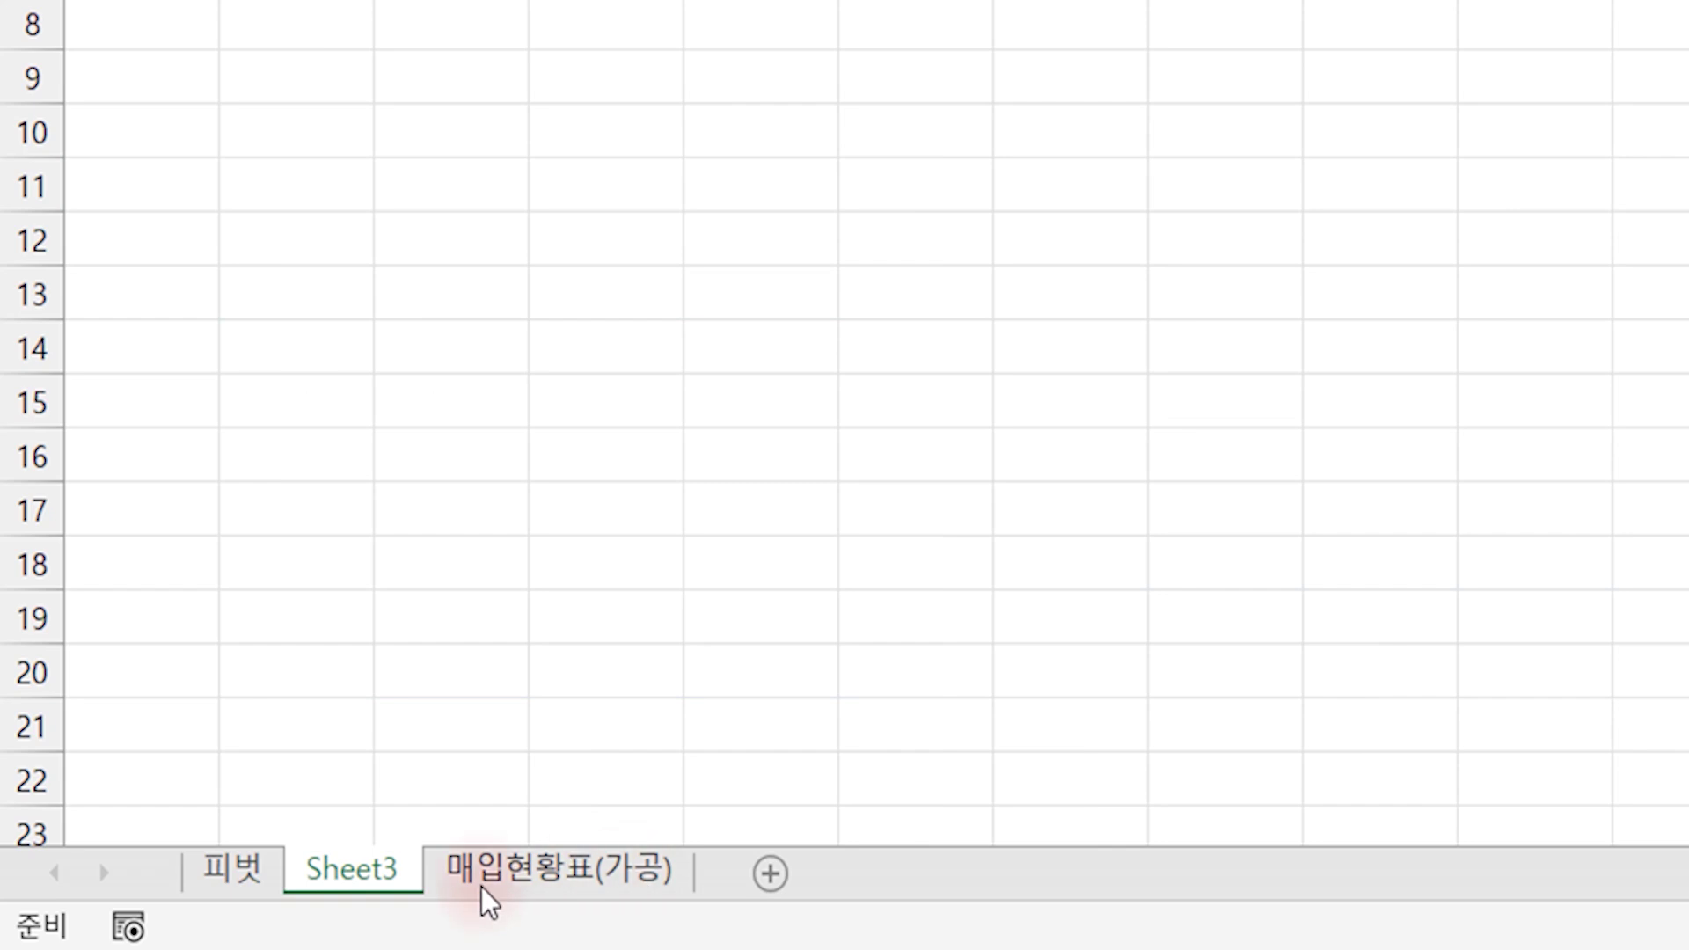
{"action": "left_click_drag", "start_coordinate": [358, 888], "coordinate": [222, 879]}
{"action": "double_click", "coordinate": [222, 879]}
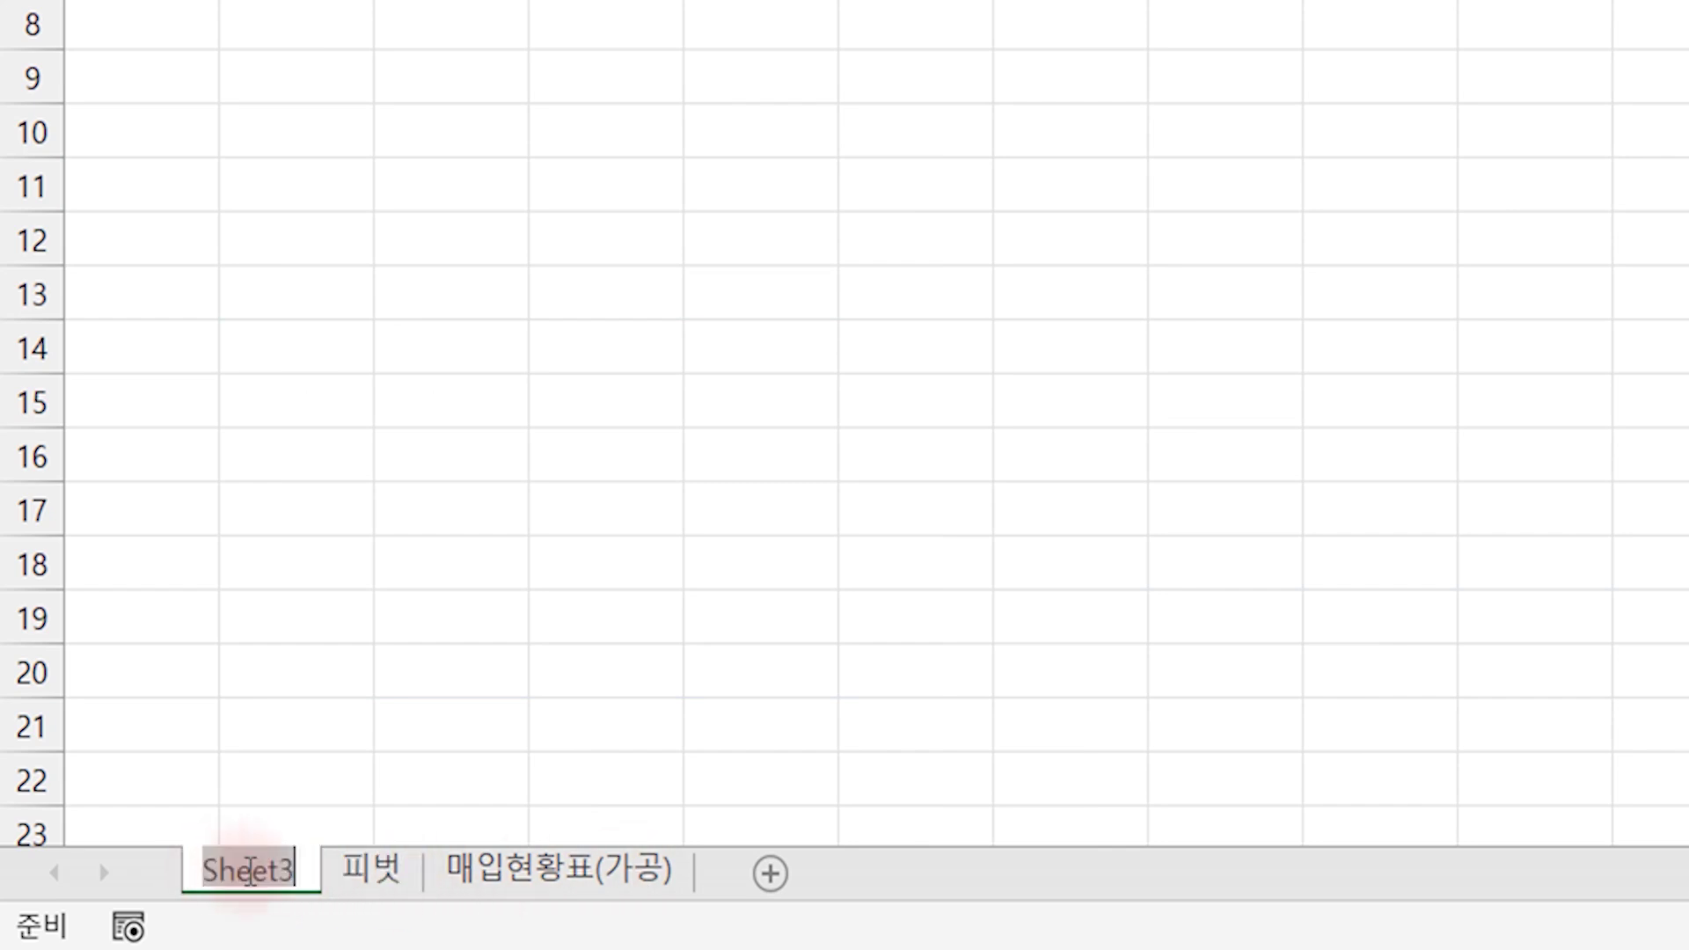
{"action": "type", "text": "대시보드"}
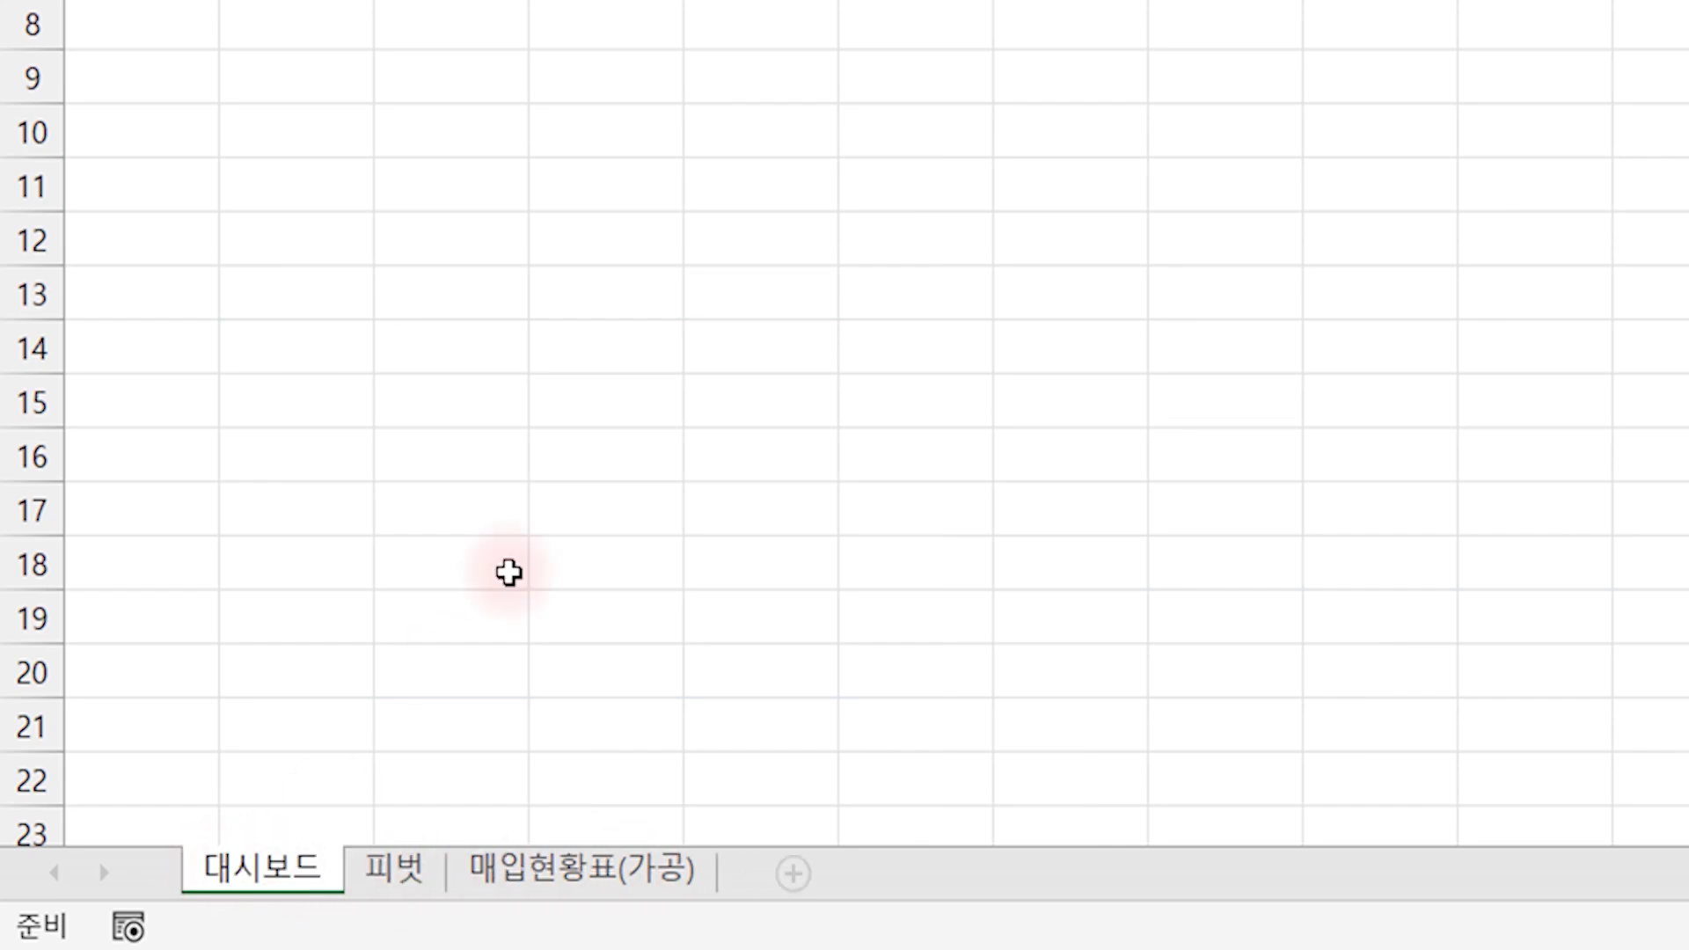
{"action": "key", "text": "Return"}
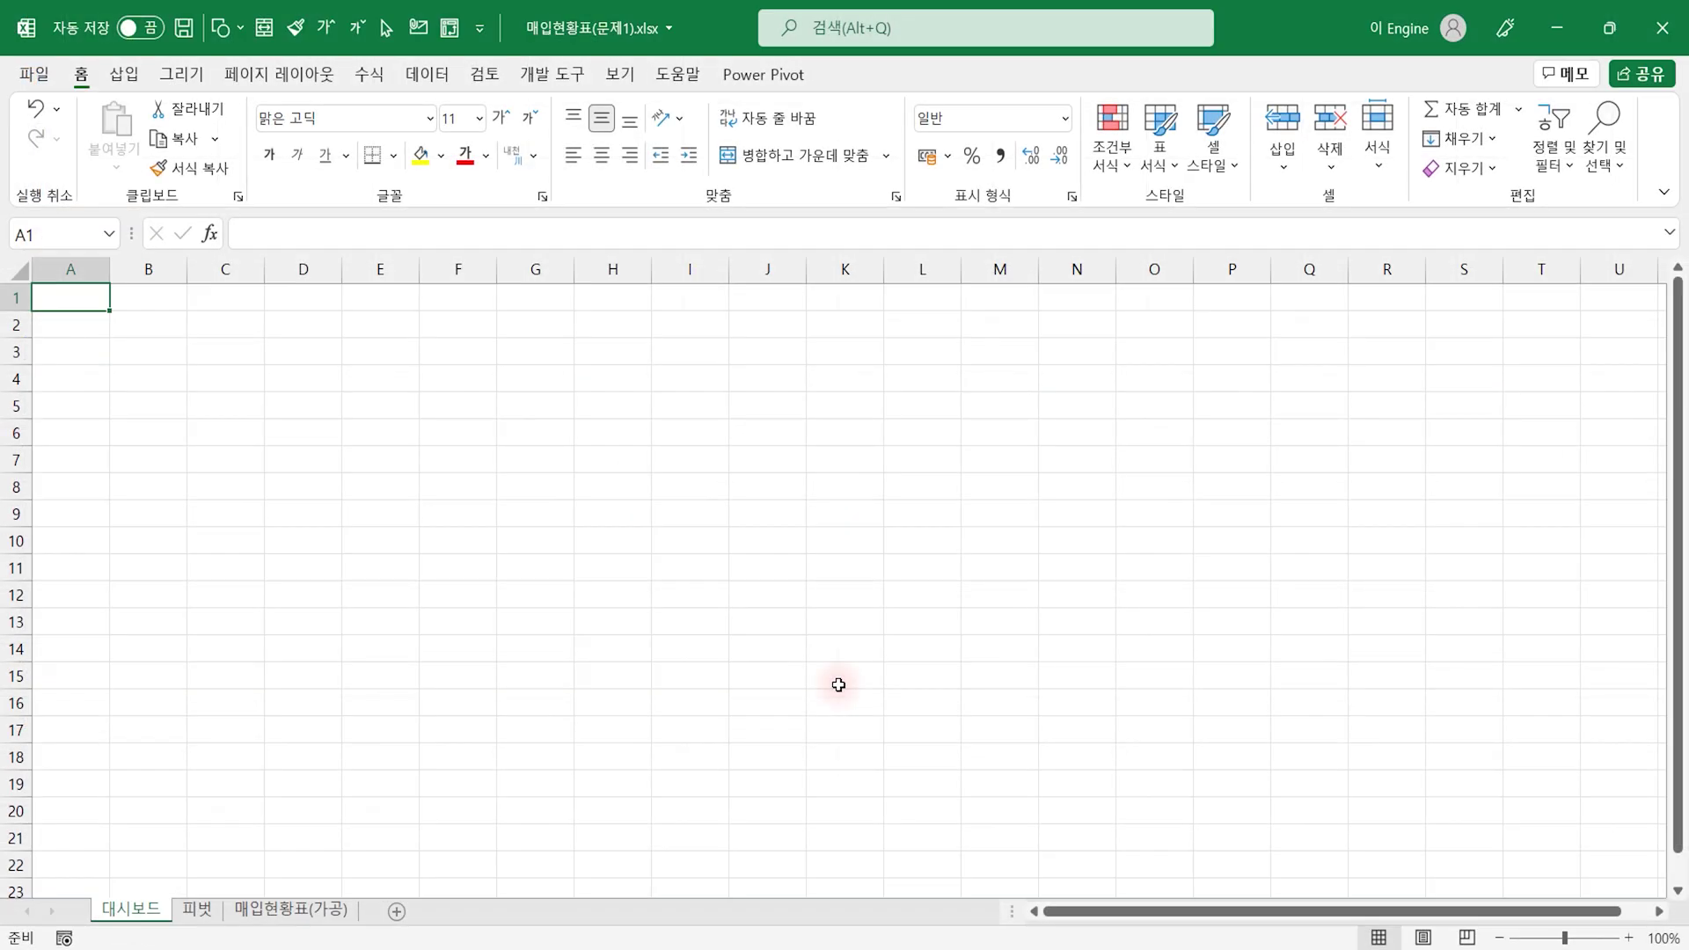
Step: Set the 대시보드 sheet zoom to 70% and collapse the ribbon
{"action": "left_click", "coordinate": [1658, 938]}
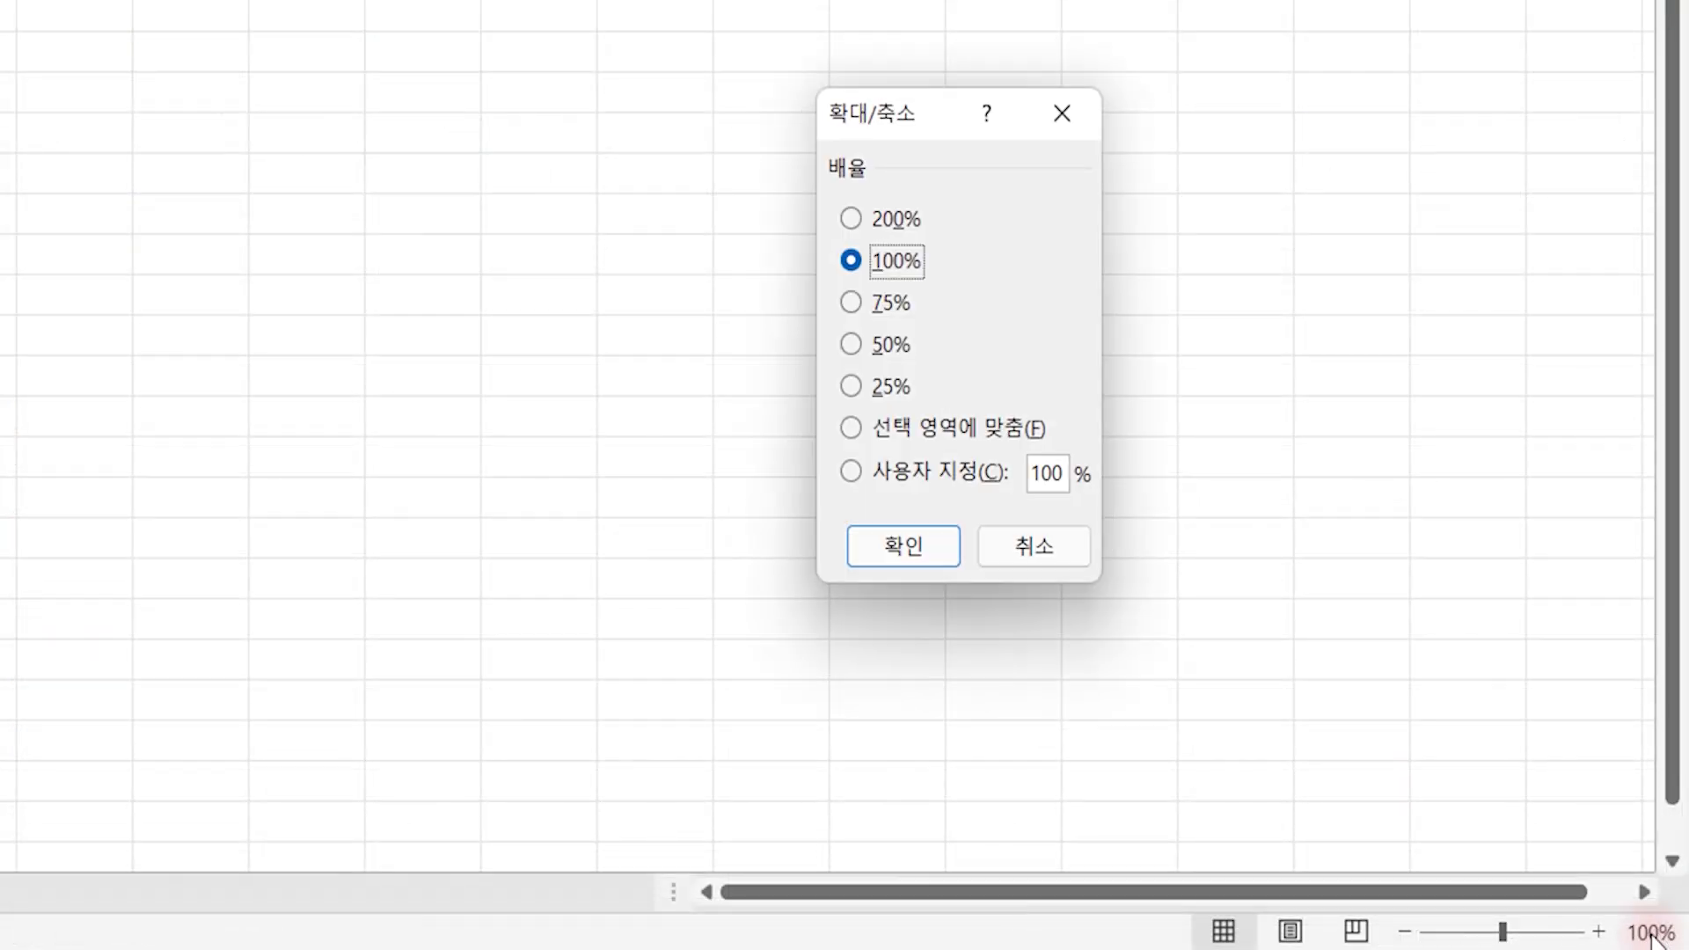
{"action": "left_click", "coordinate": [907, 479]}
{"action": "type", "text": "70"}
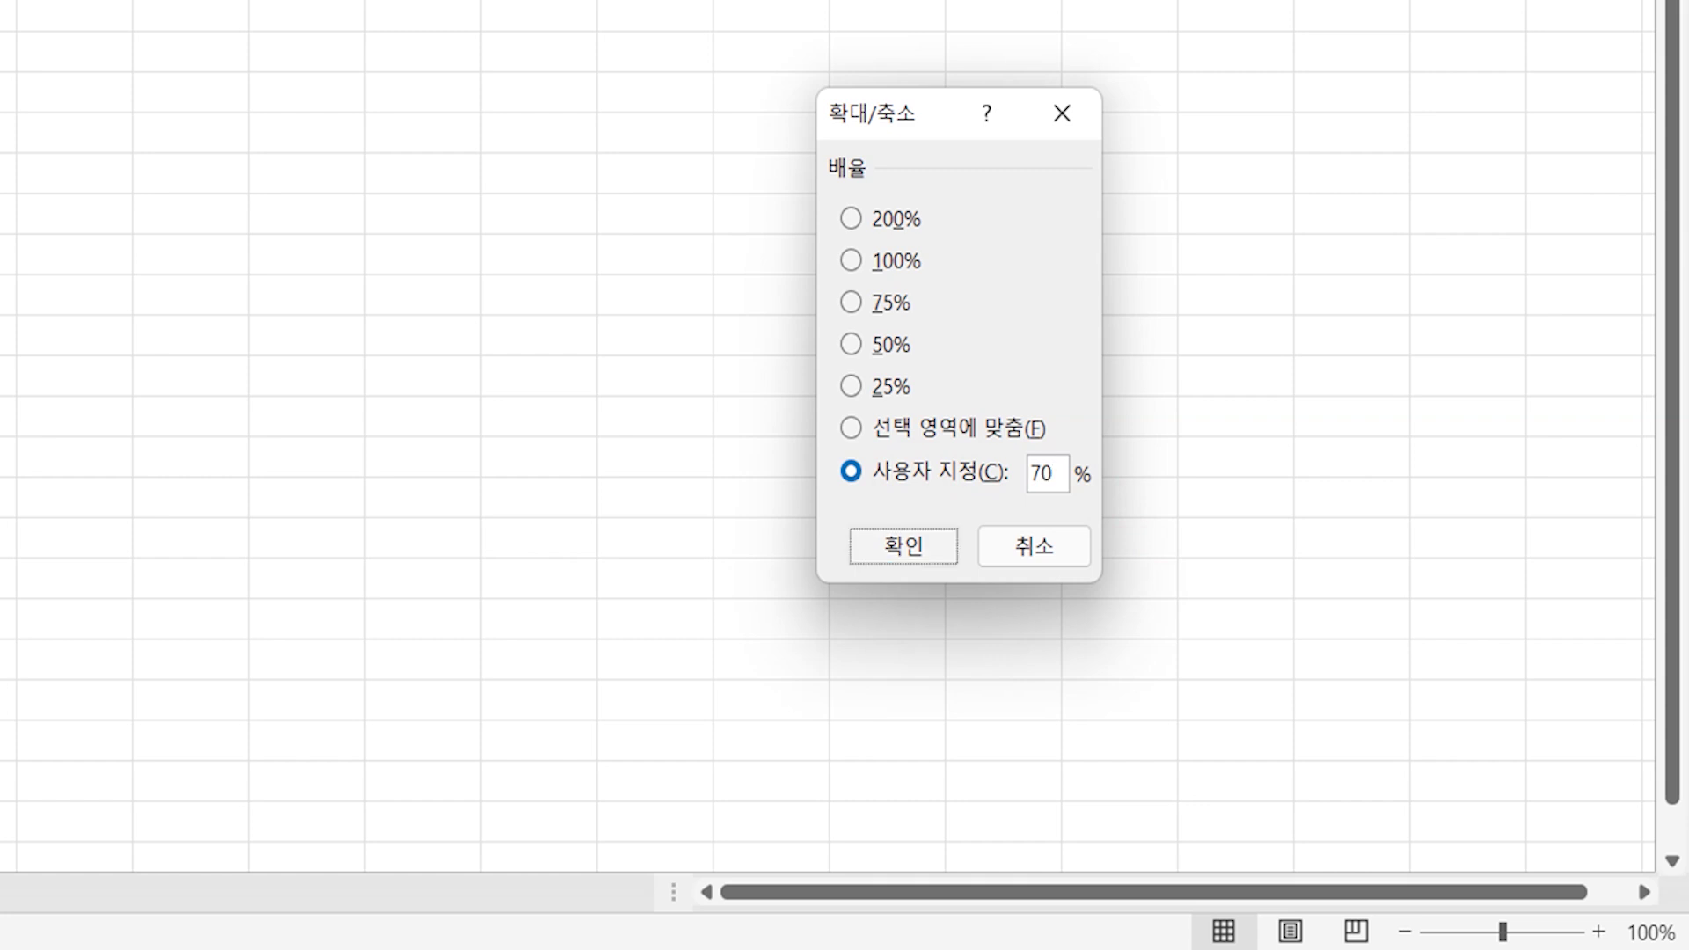
{"action": "key", "text": "Return"}
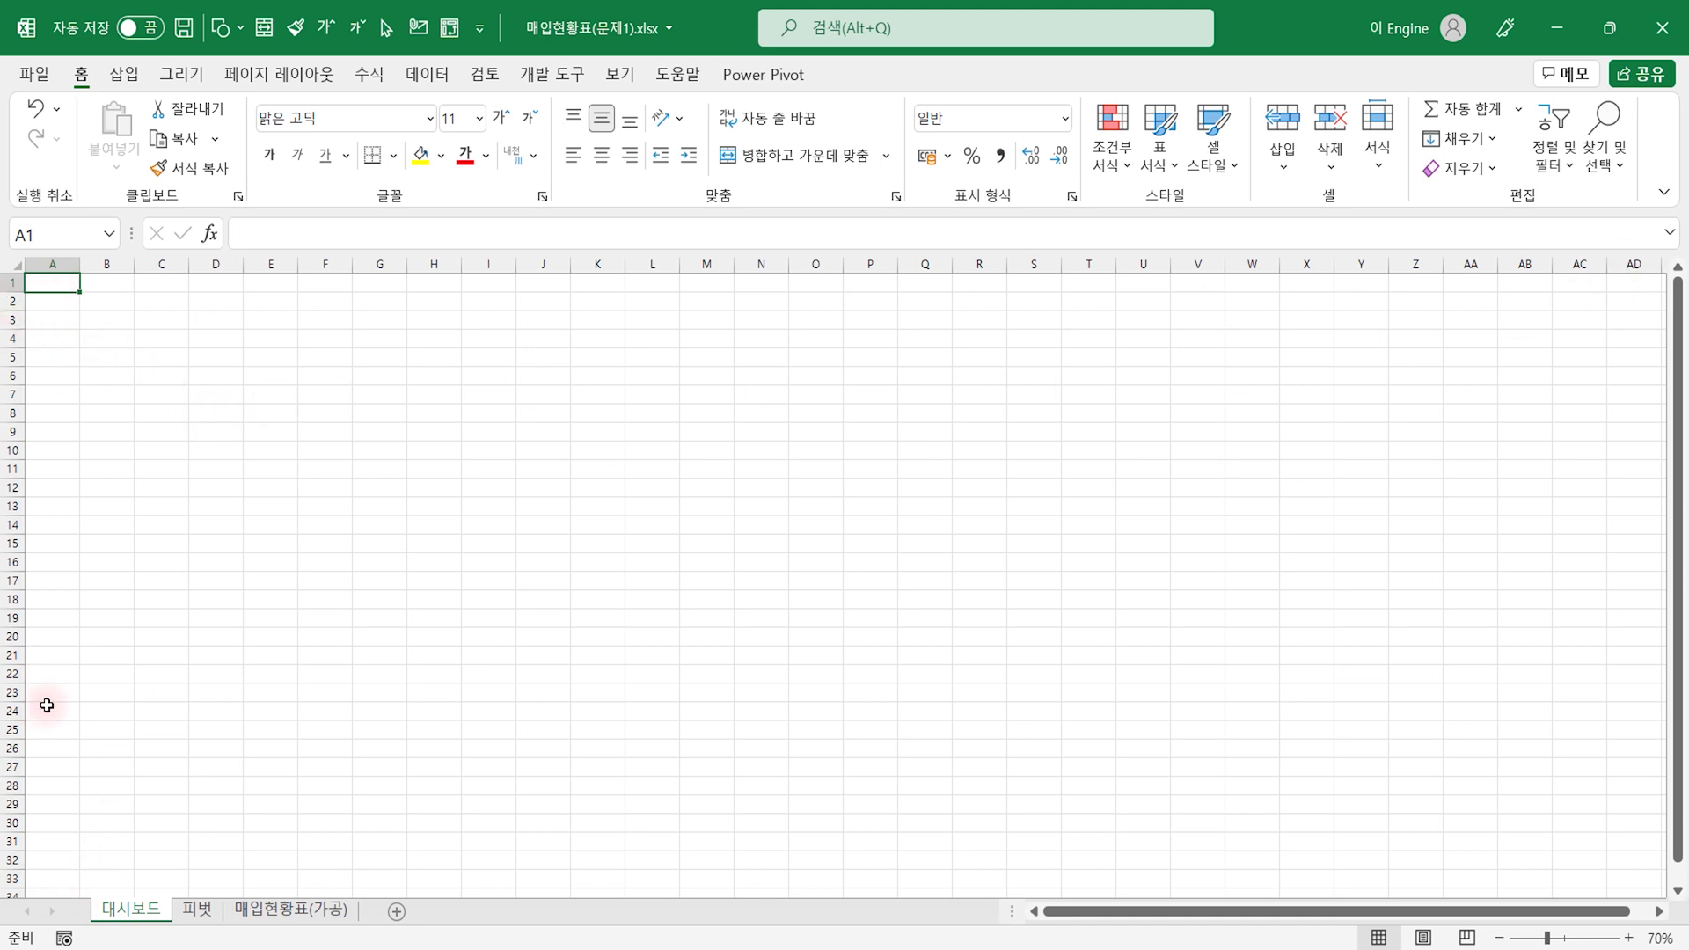
{"action": "scroll", "coordinate": [52, 713], "scroll_direction": "down", "scroll_amount": 1}
{"action": "scroll", "coordinate": [62, 791], "scroll_direction": "down", "scroll_amount": 1}
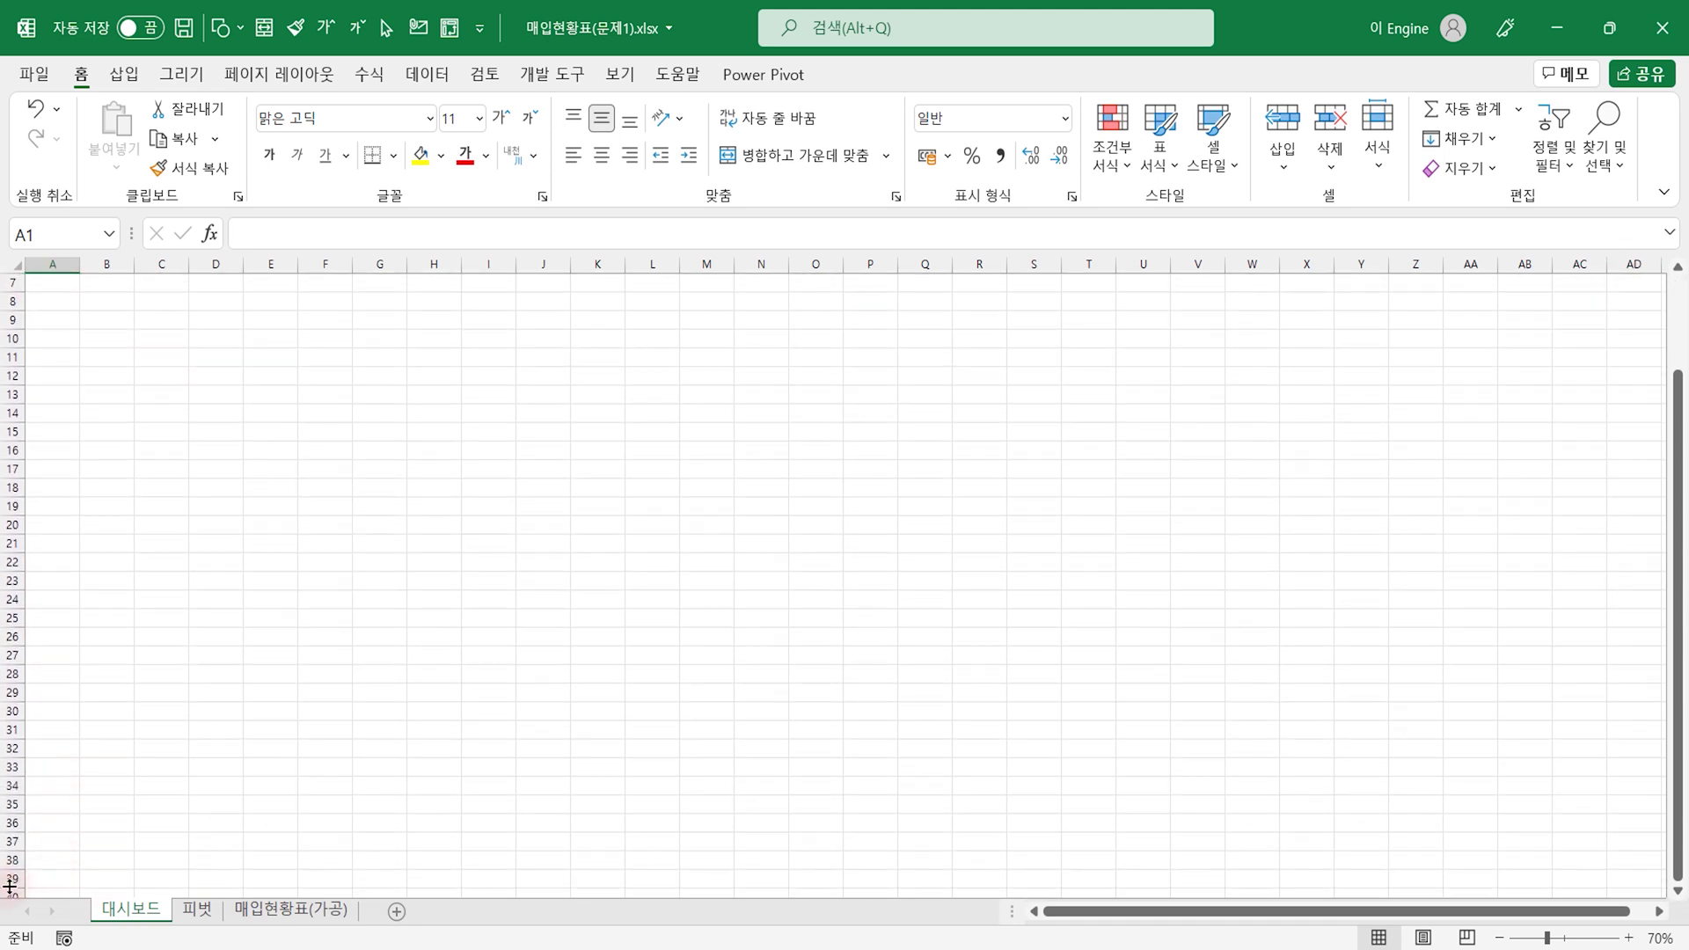
{"action": "scroll", "coordinate": [97, 724], "scroll_direction": "up", "scroll_amount": 2}
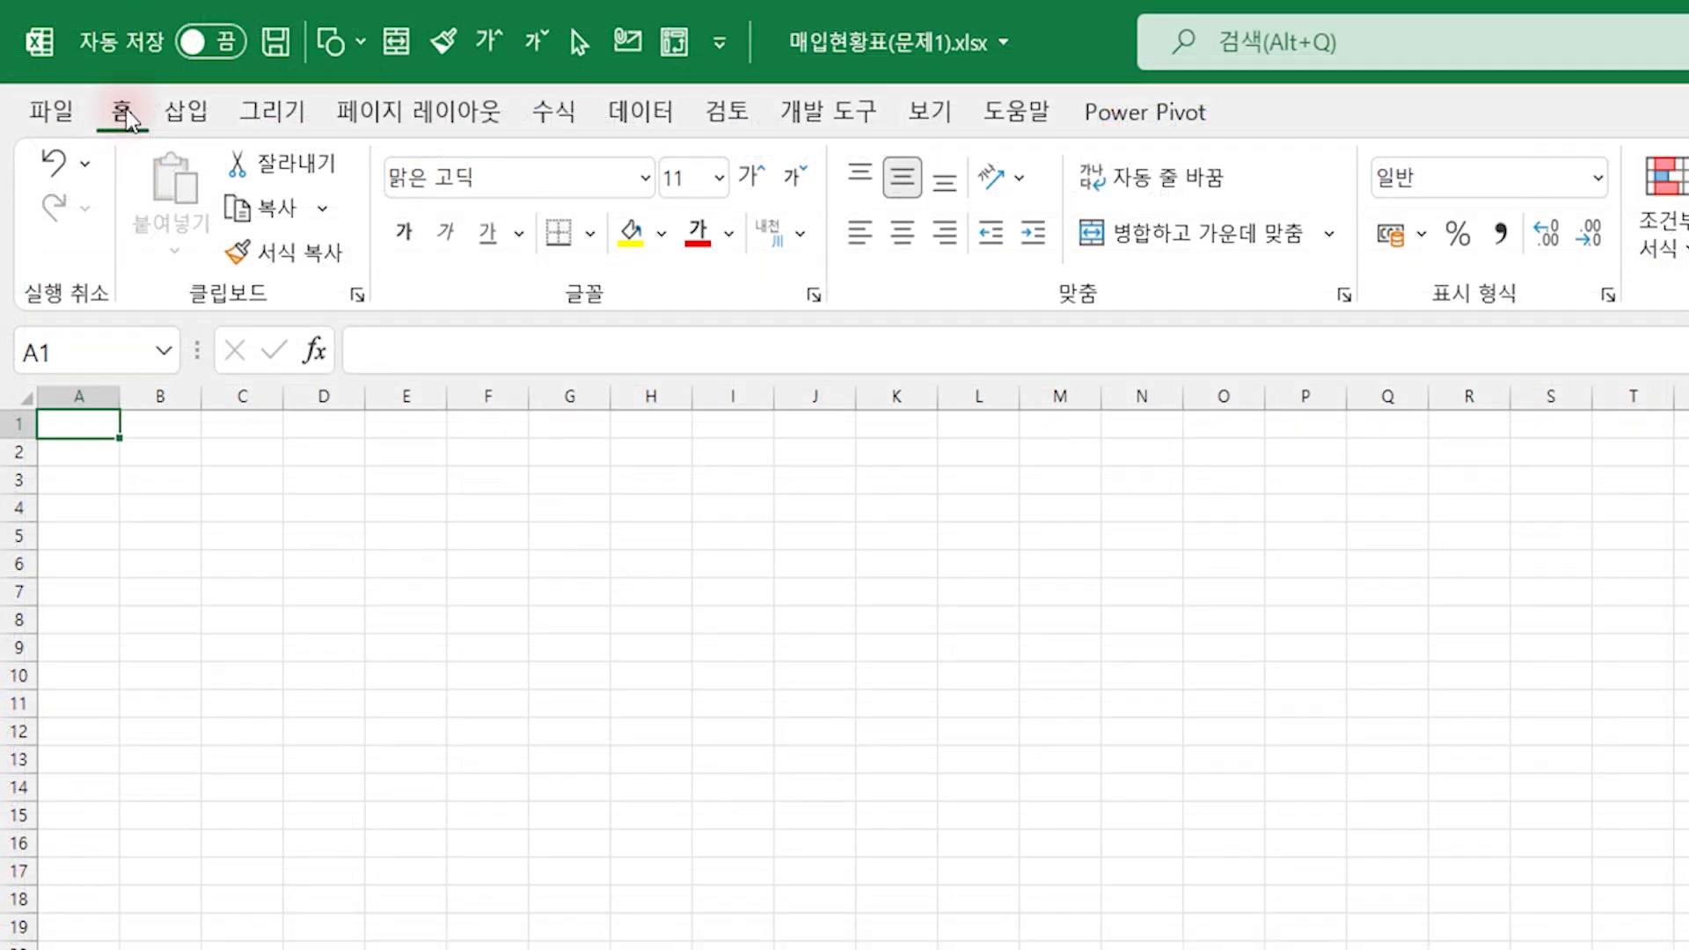
{"action": "double_click", "coordinate": [125, 109]}
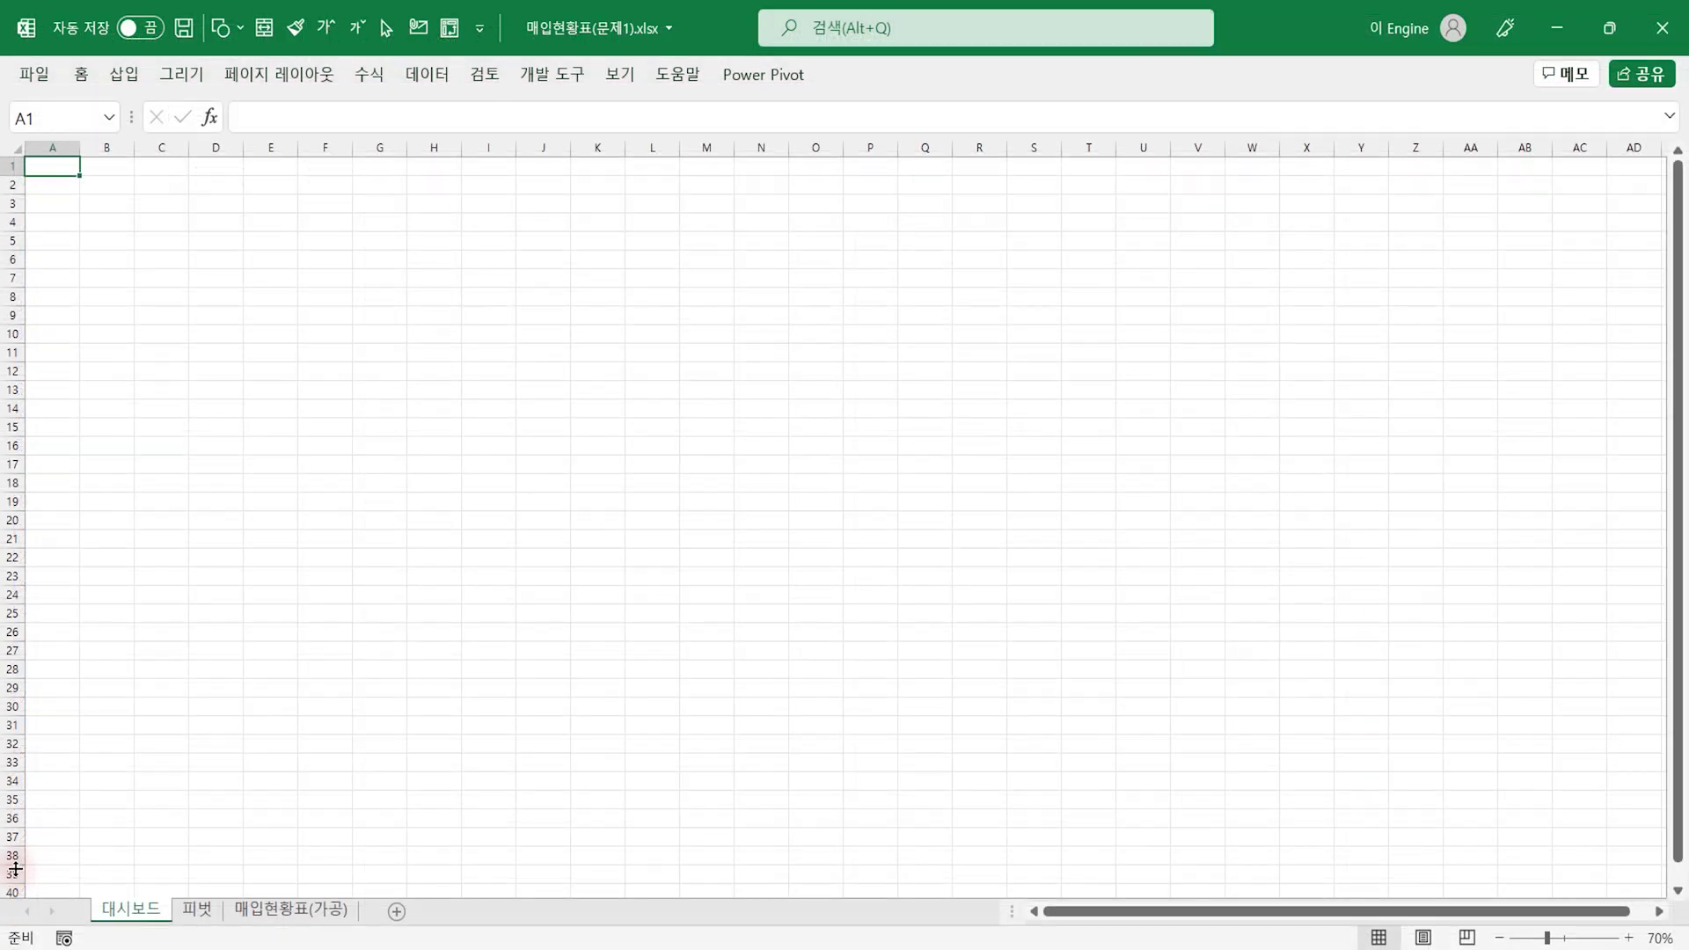
{"action": "left_click", "coordinate": [16, 869]}
{"action": "left_click", "coordinate": [772, 539]}
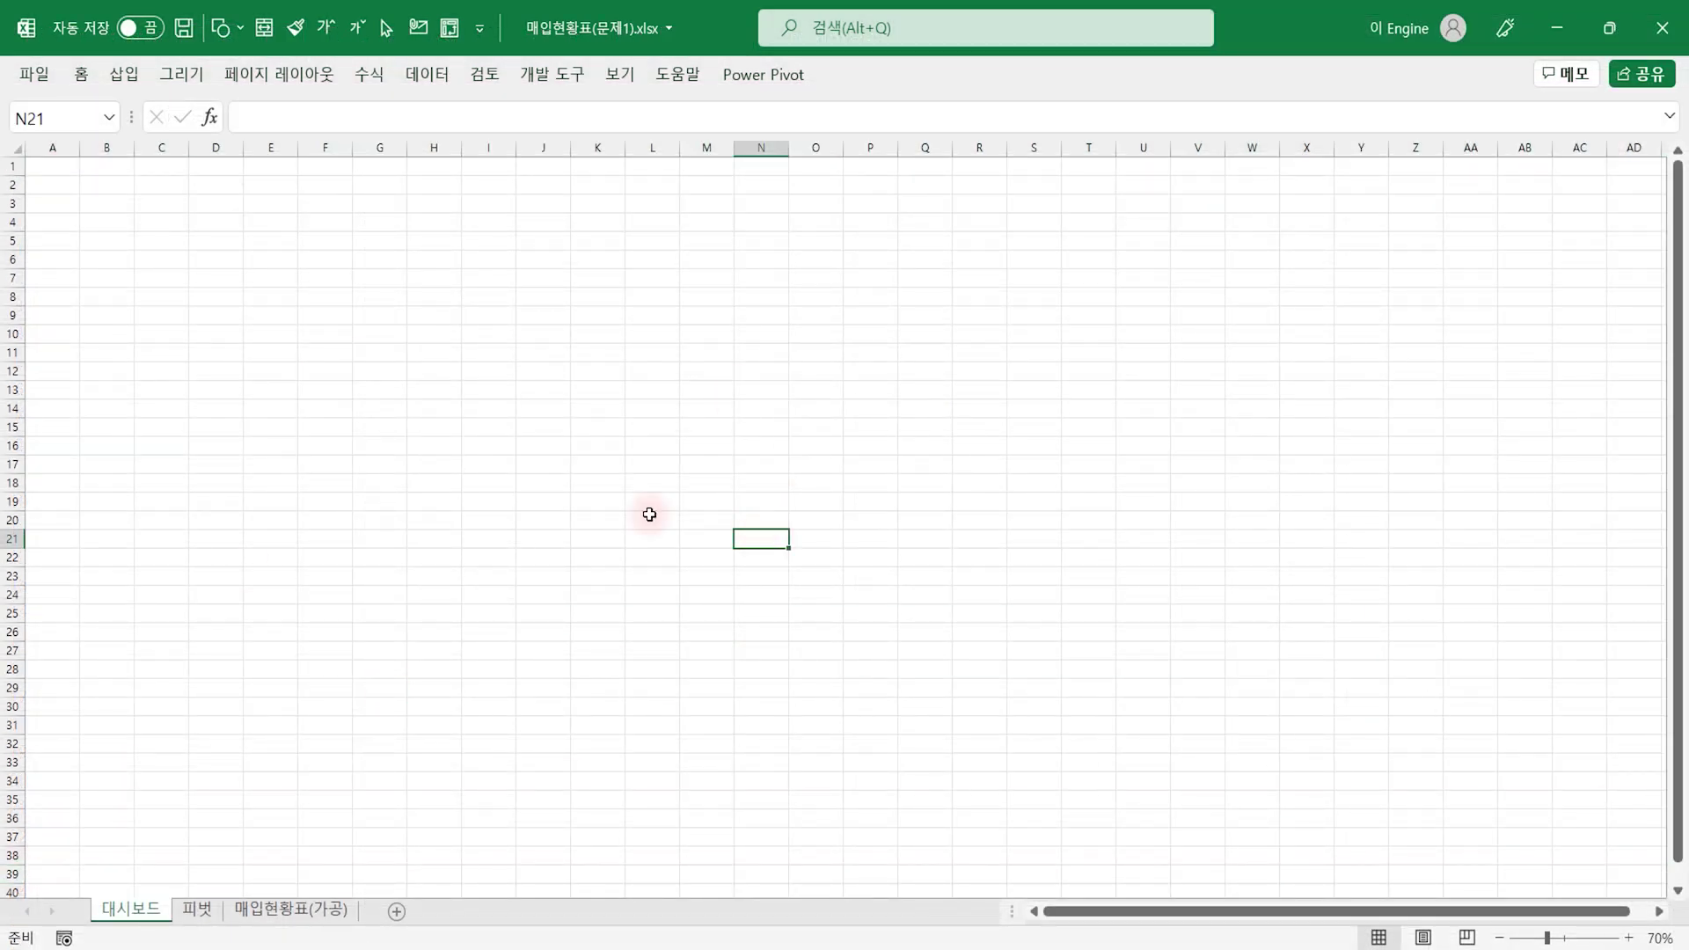
Step: Draw a rounded-rectangle banner across A1:H6 and type the 매입현황 대시보드(DASHBOARD) title
{"action": "left_click", "coordinate": [124, 73]}
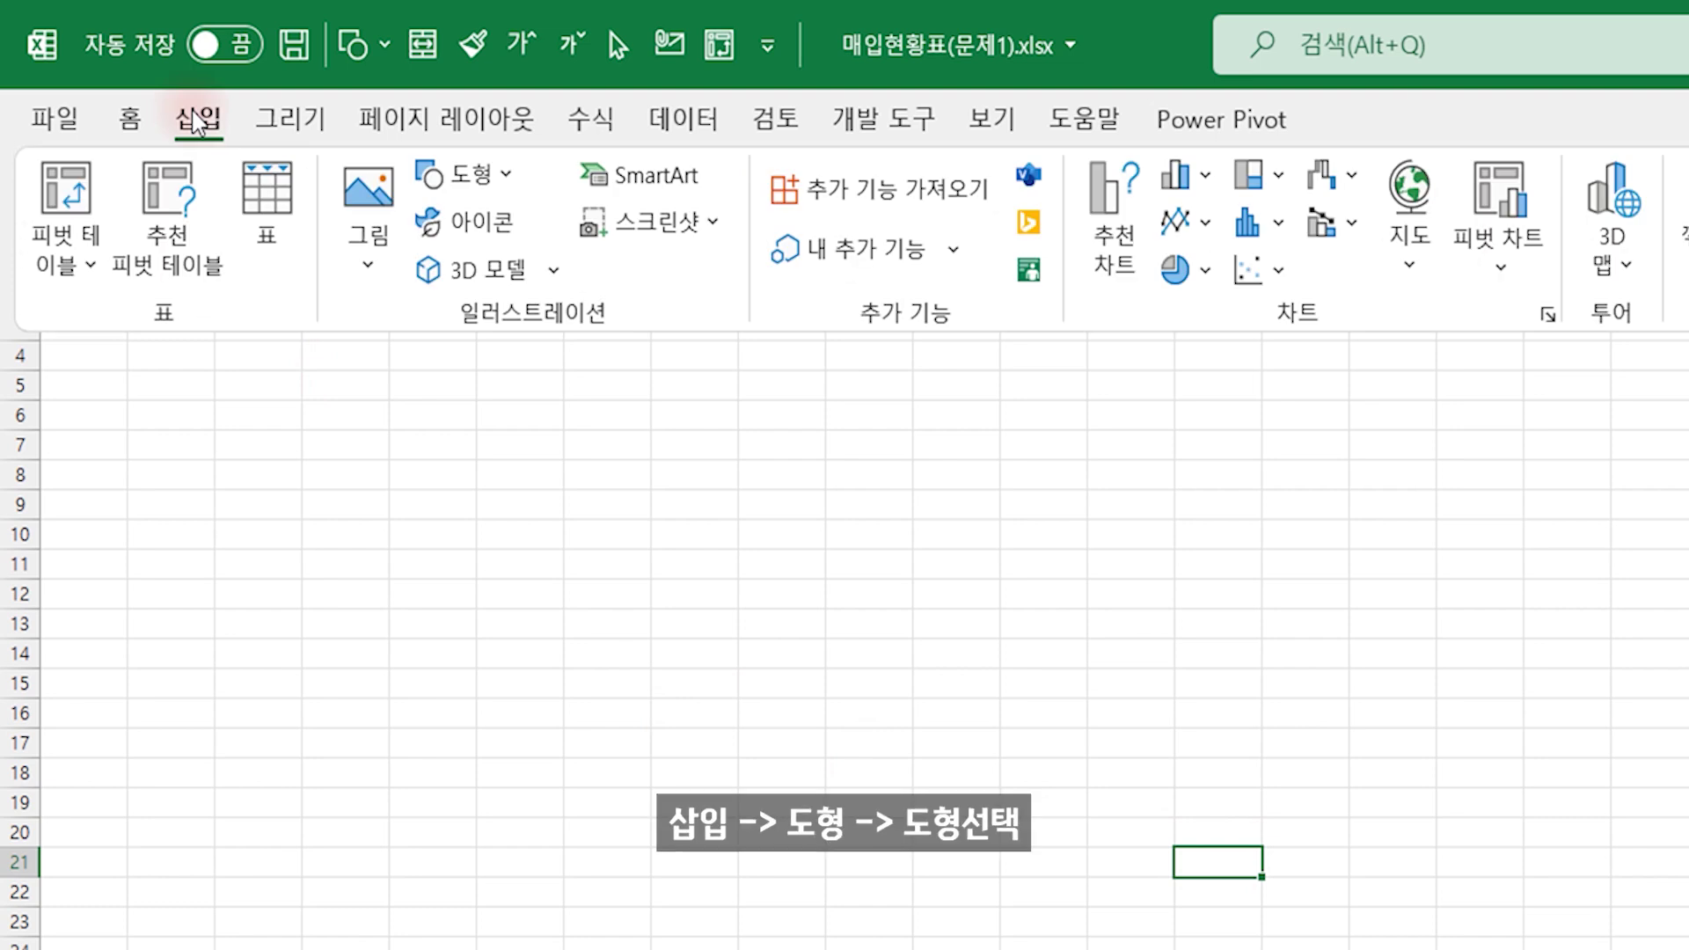
{"action": "left_click", "coordinate": [464, 173]}
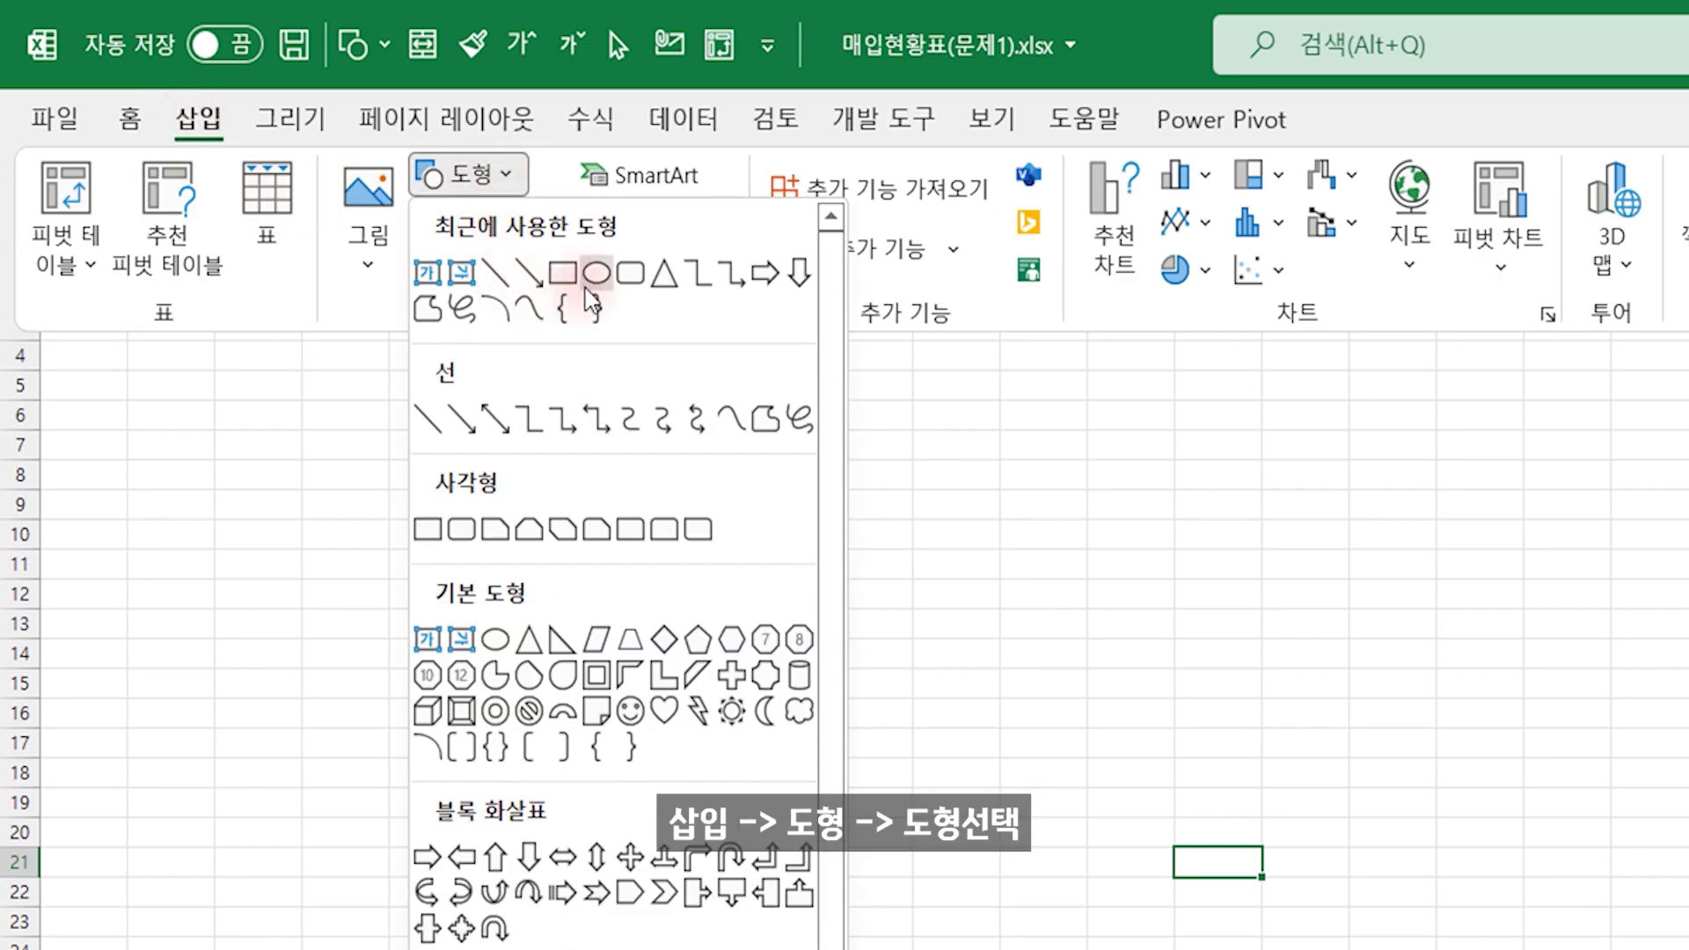
{"action": "left_click", "coordinate": [631, 274]}
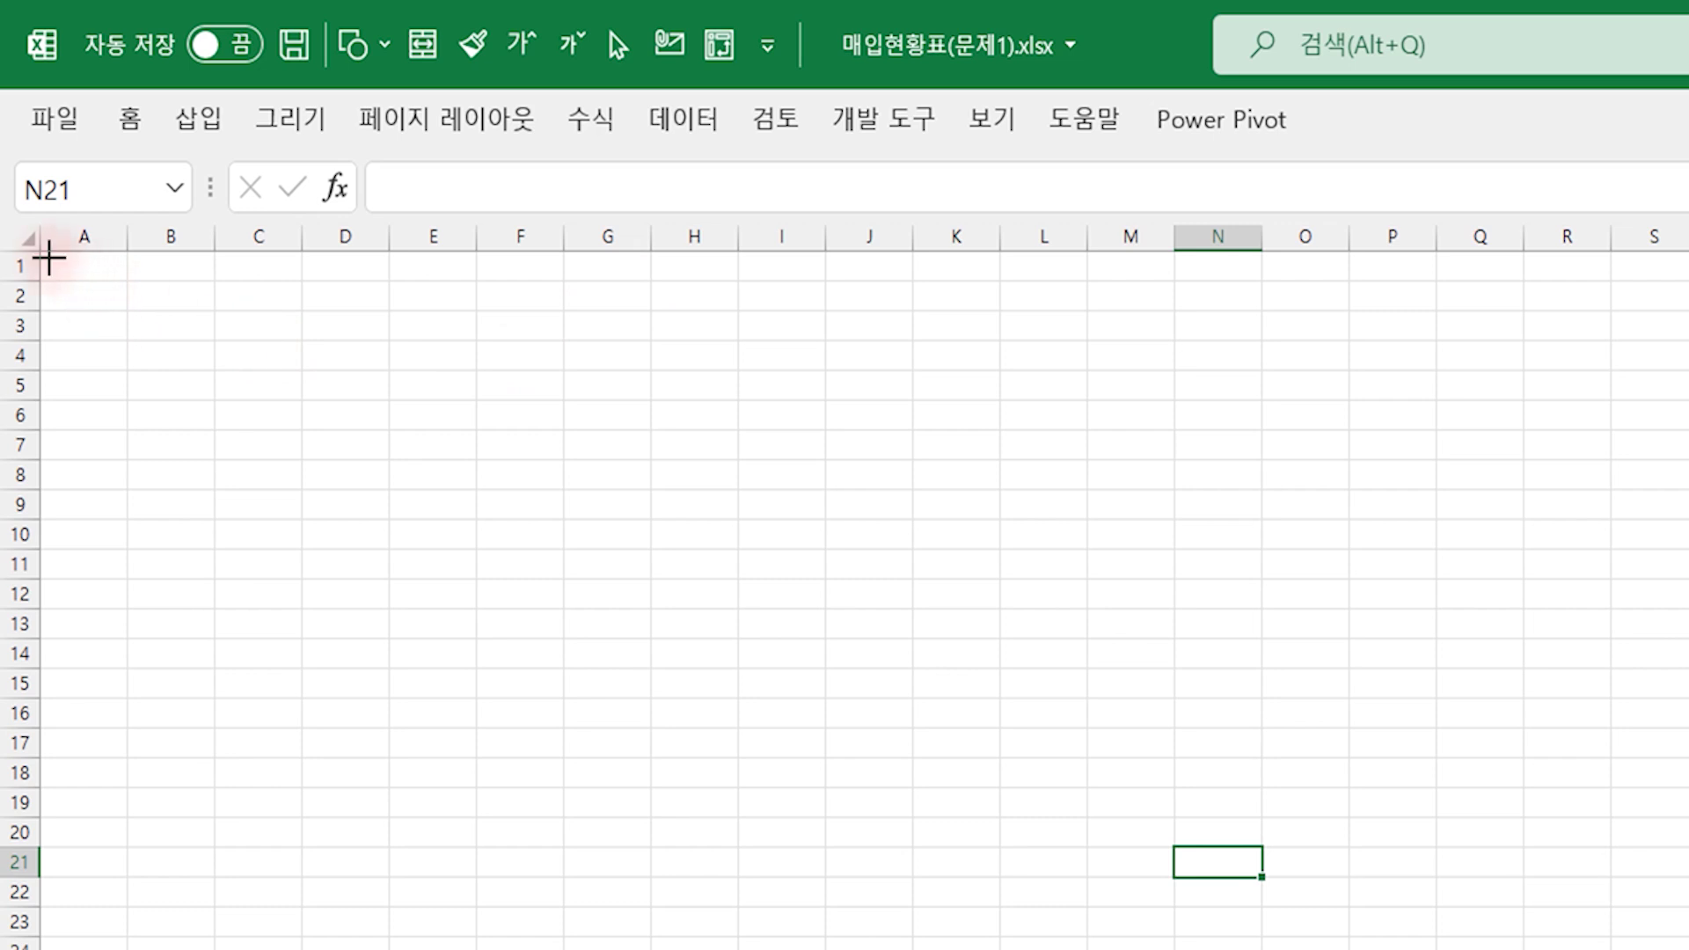
{"action": "left_click_drag", "start_coordinate": [49, 258], "coordinate": [723, 405]}
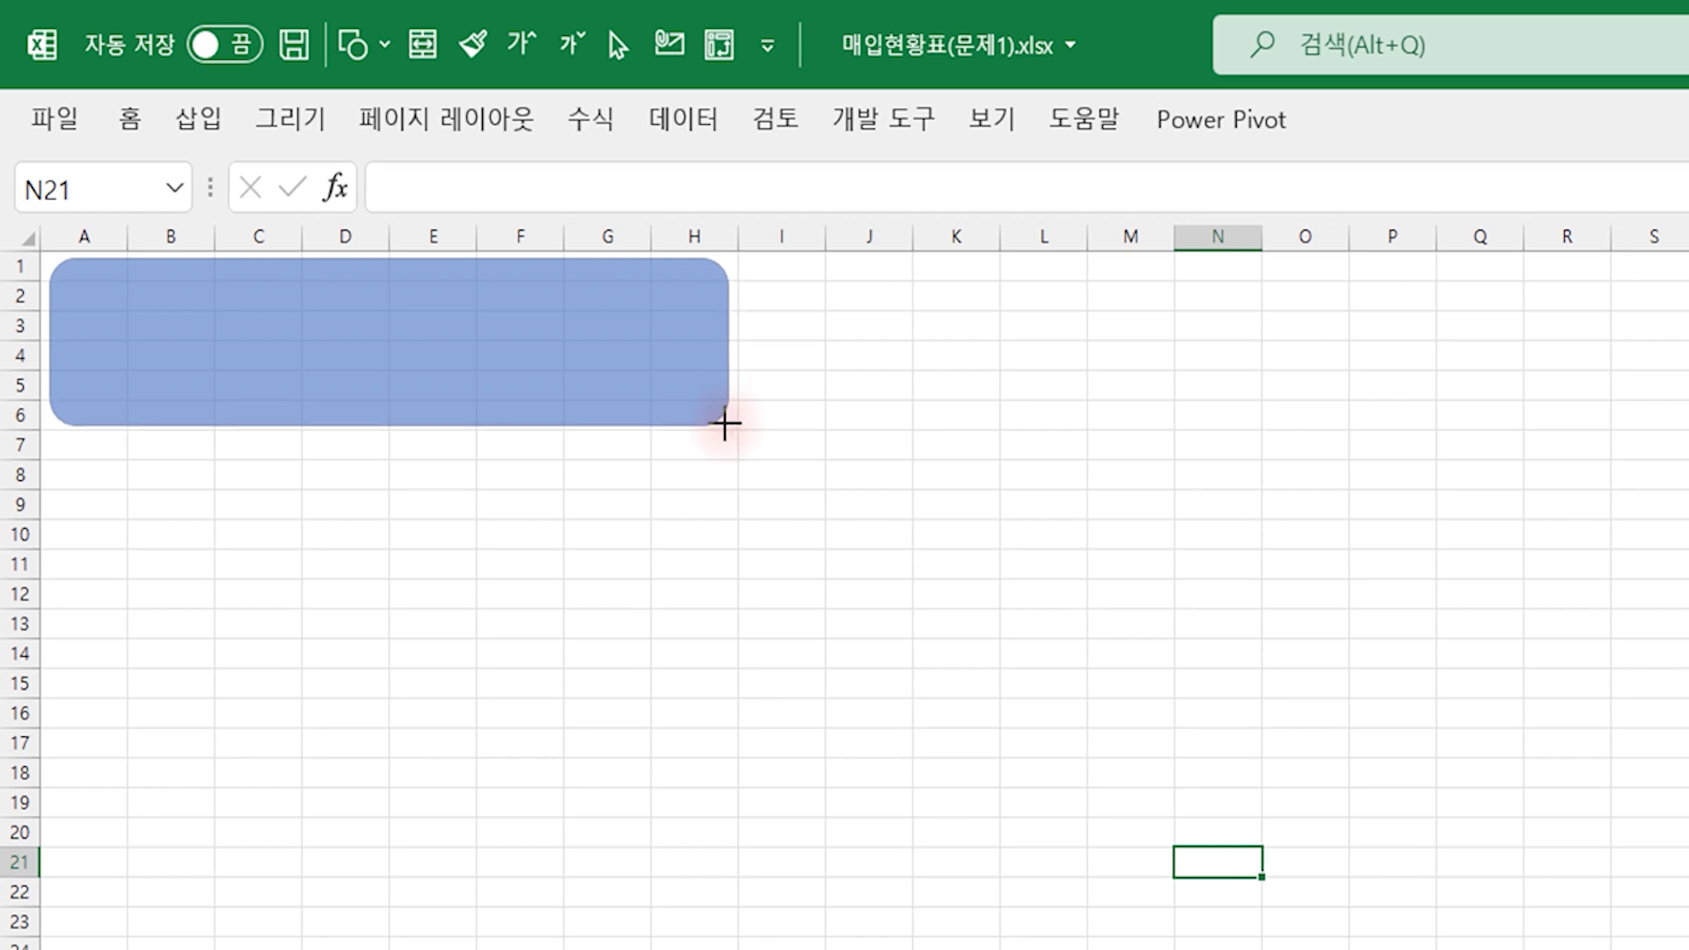
{"action": "left_click_drag", "start_coordinate": [726, 405], "coordinate": [726, 425]}
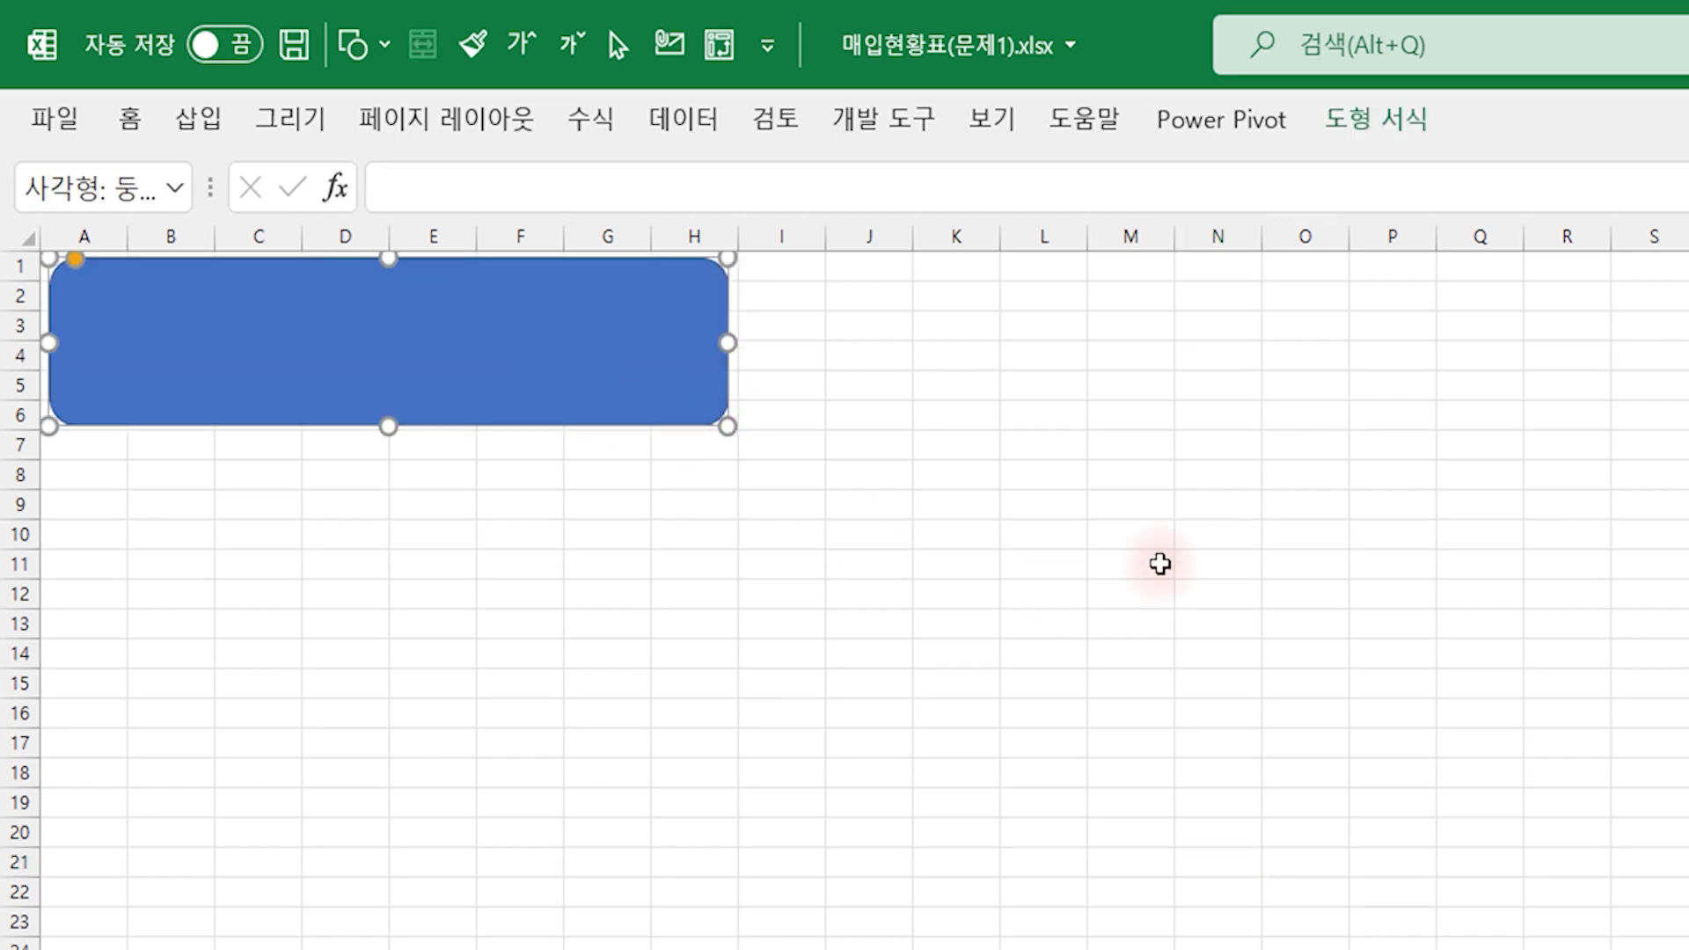
{"action": "type", "text": "매입현황 대시보드(DASHBOARD"}
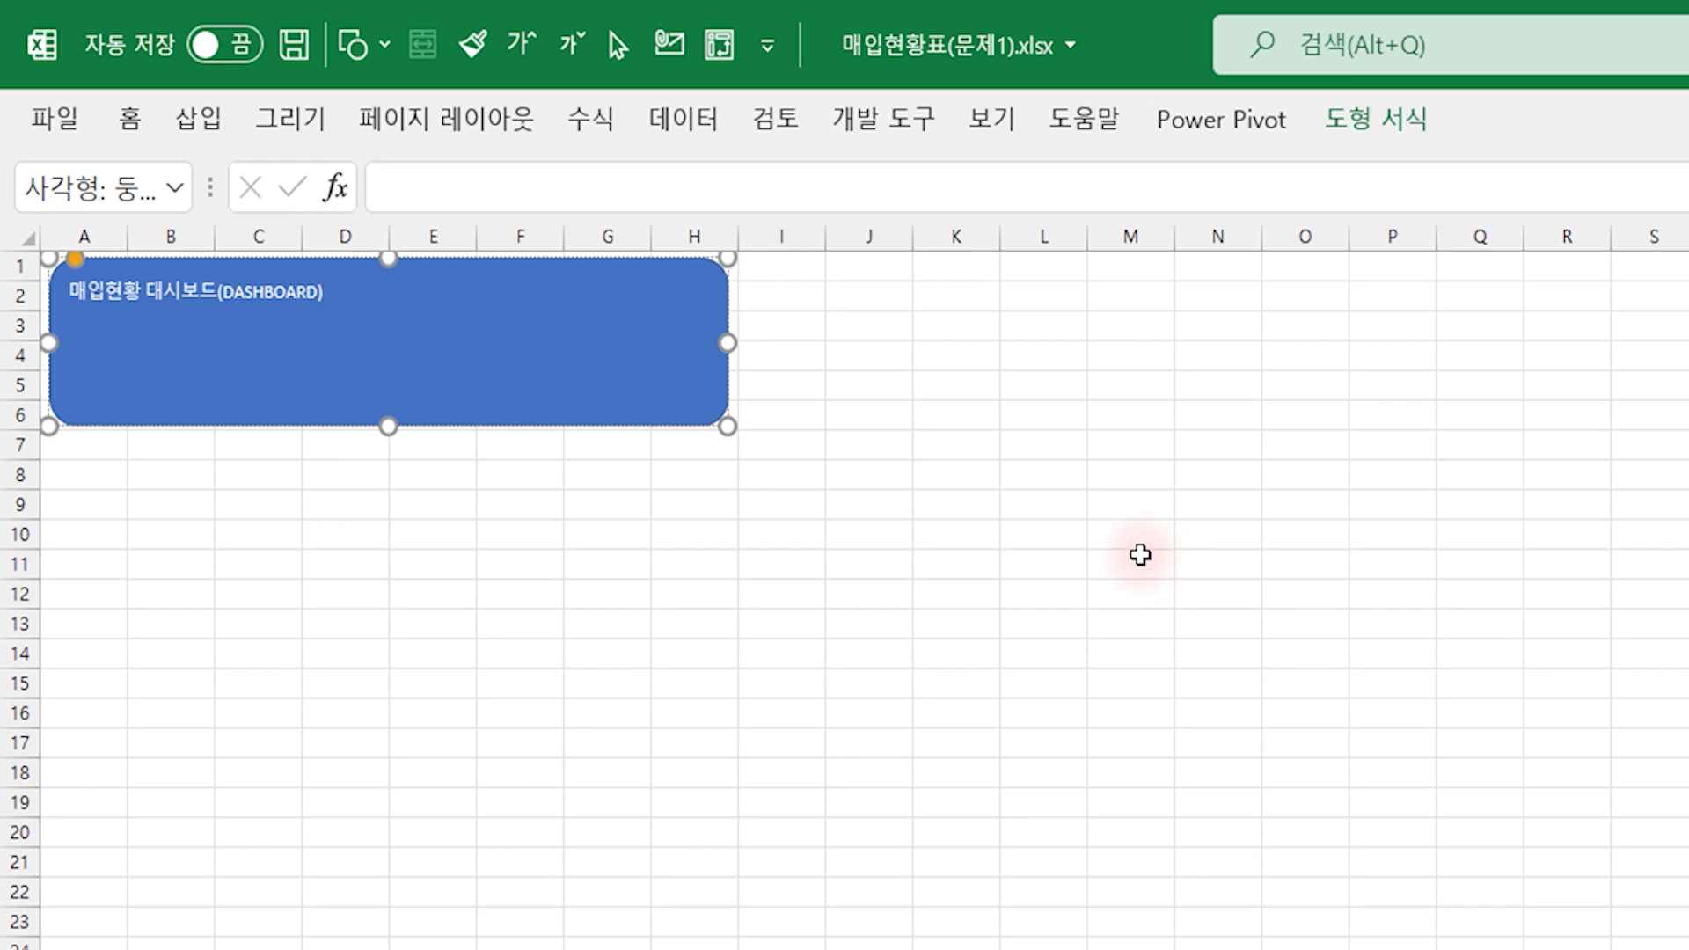
Step: Center the title text in the banner and make it bold 24 pt
{"action": "left_click", "coordinate": [129, 119]}
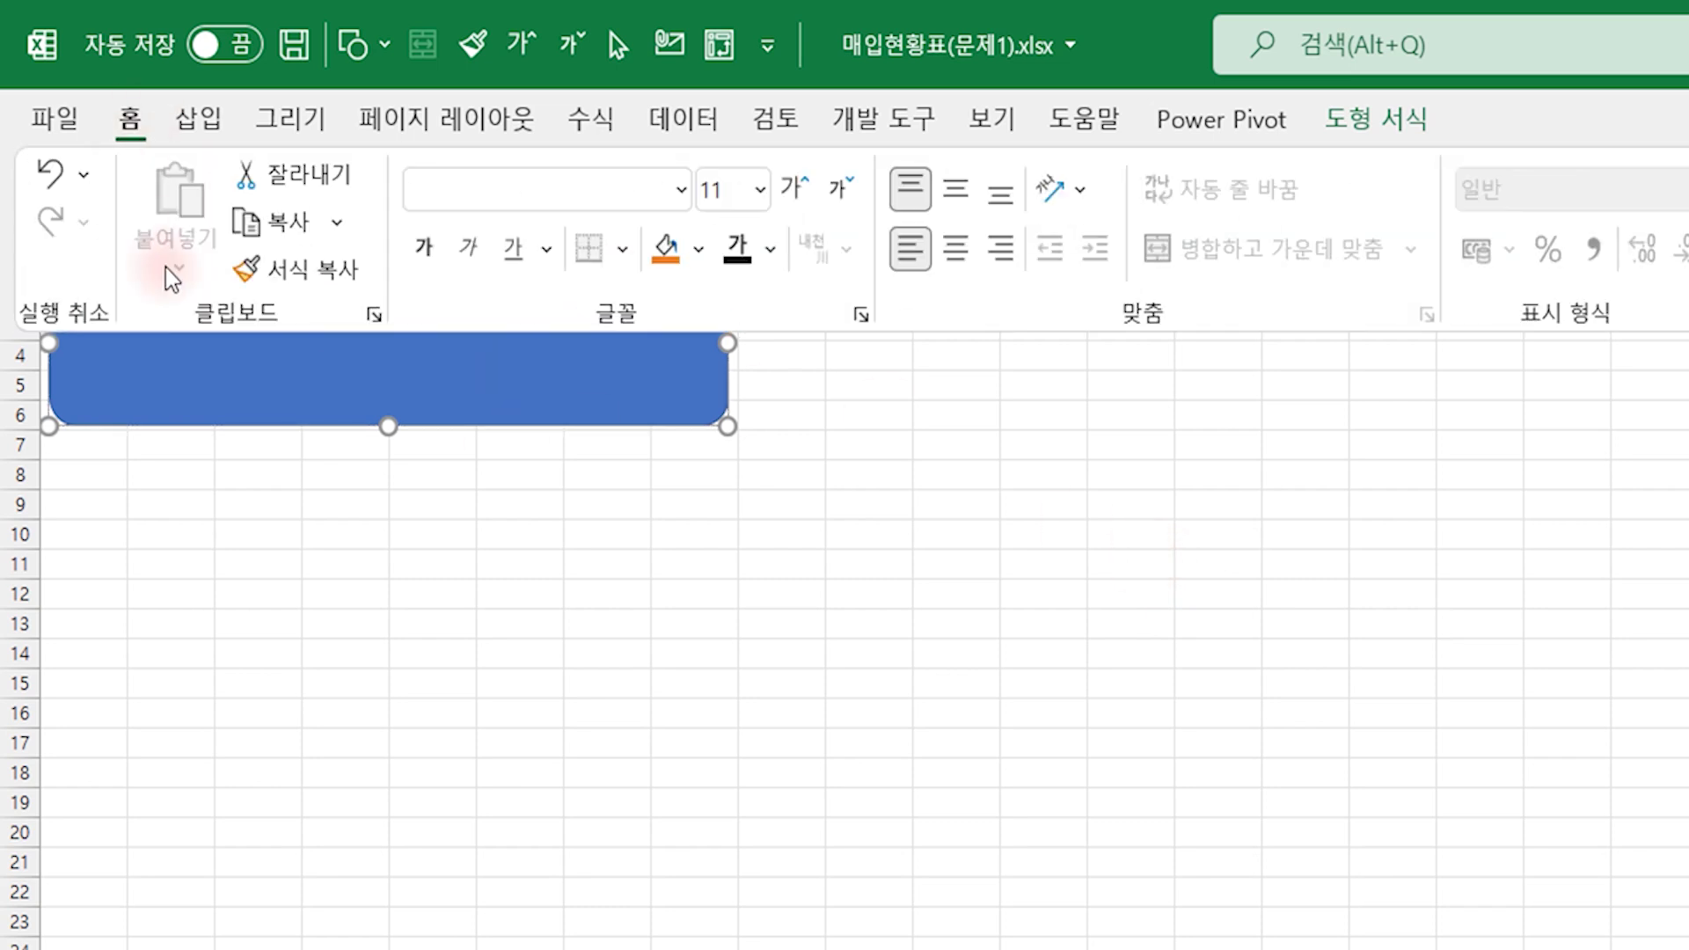
{"action": "left_click", "coordinate": [959, 189]}
{"action": "left_click", "coordinate": [964, 258]}
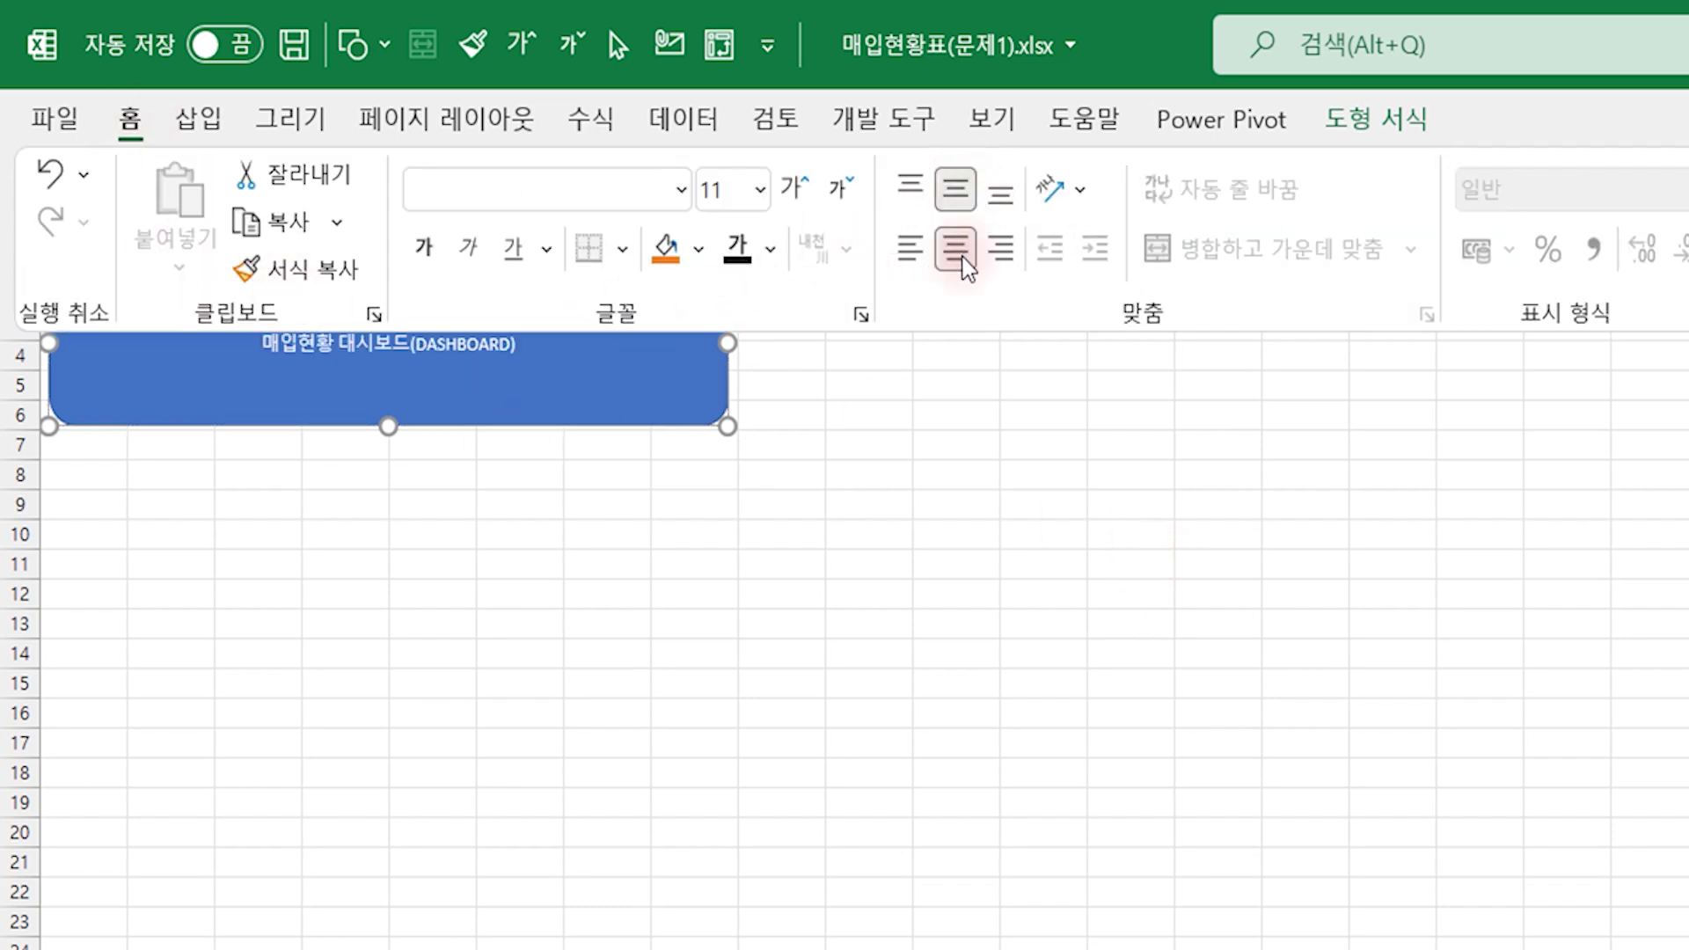
{"action": "double_click", "coordinate": [796, 189]}
{"action": "double_click", "coordinate": [796, 190]}
{"action": "left_click", "coordinate": [796, 189]}
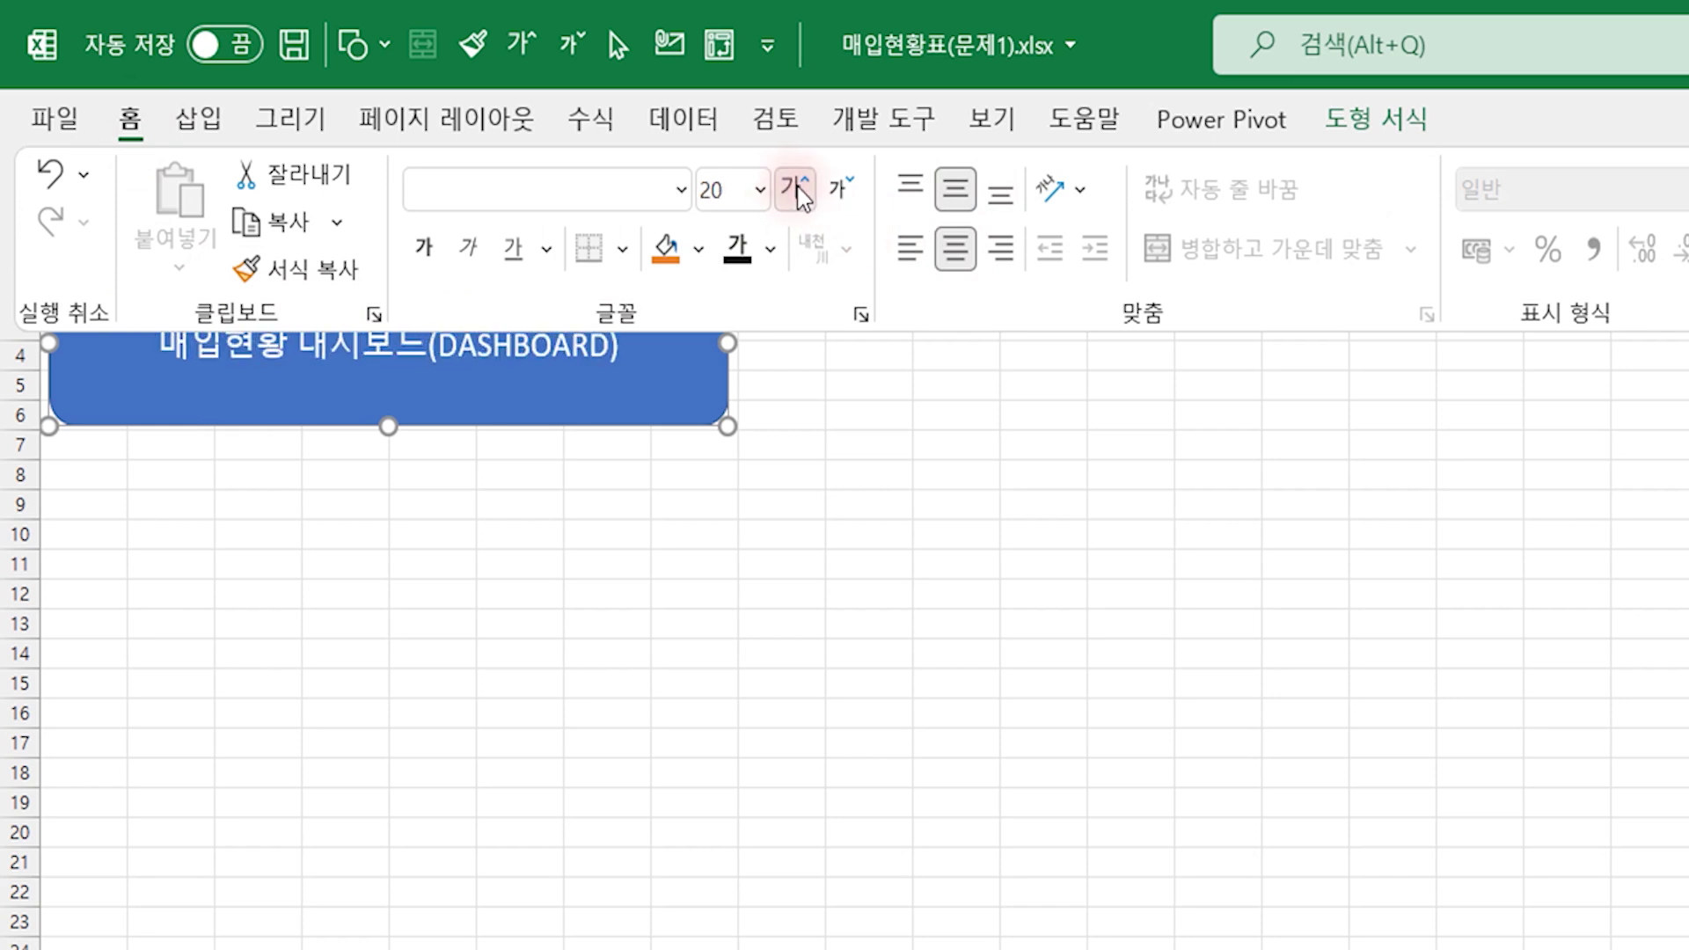
{"action": "double_click", "coordinate": [796, 189]}
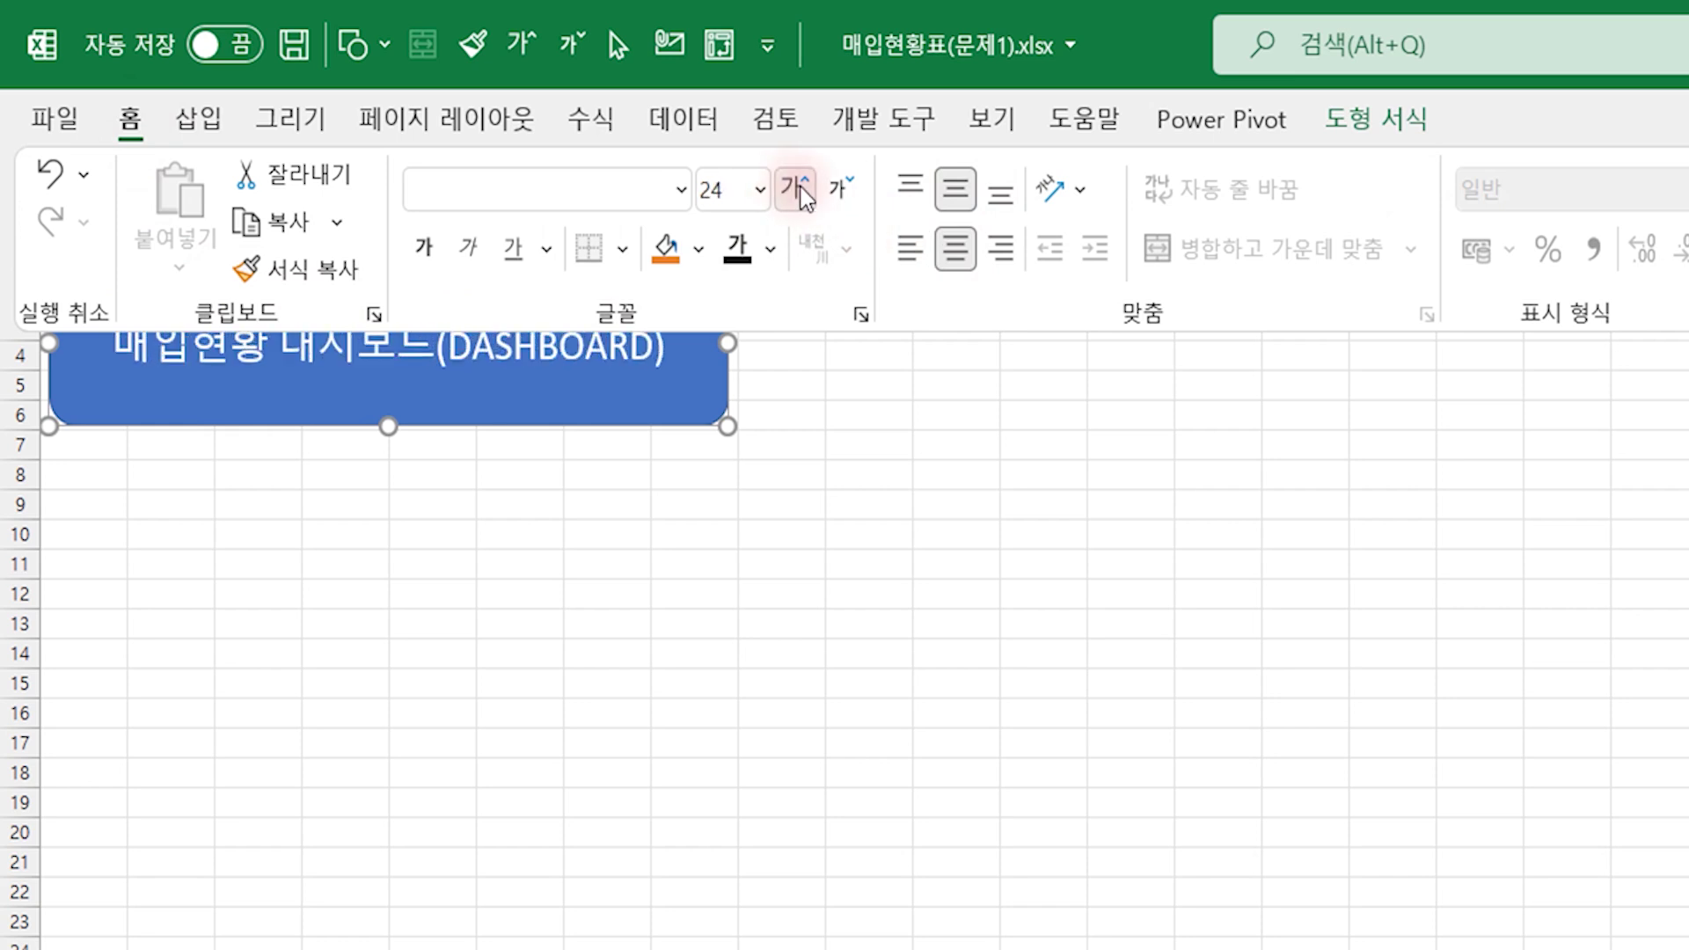
{"action": "left_click", "coordinate": [420, 246]}
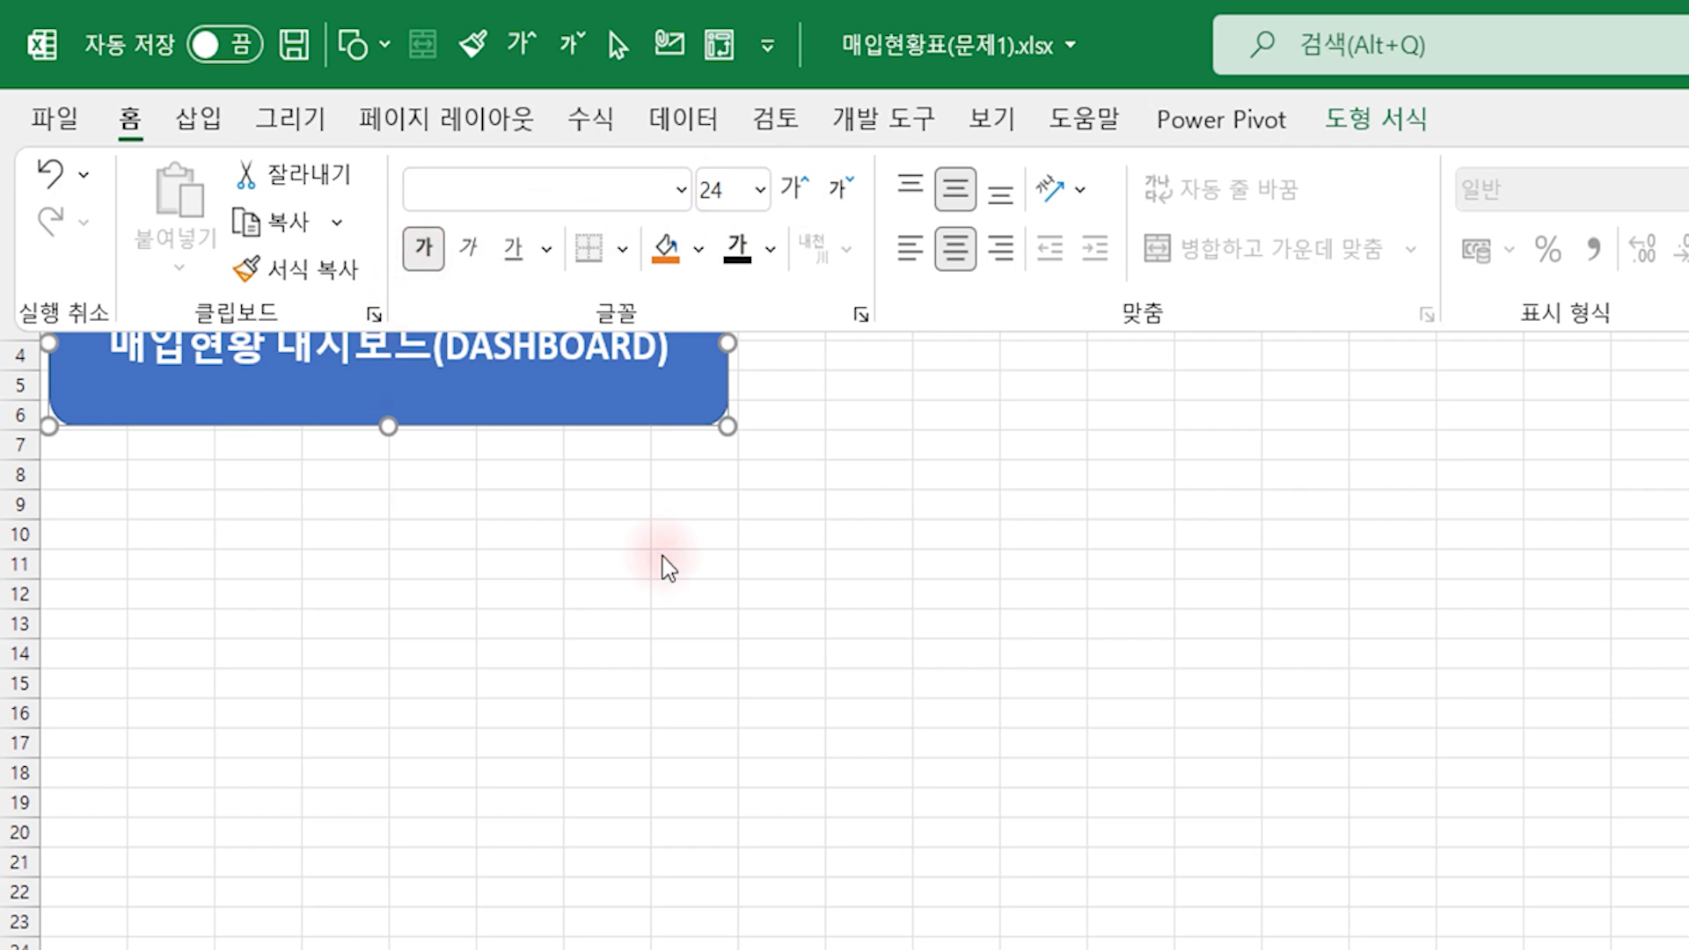
{"action": "key", "text": "Escape"}
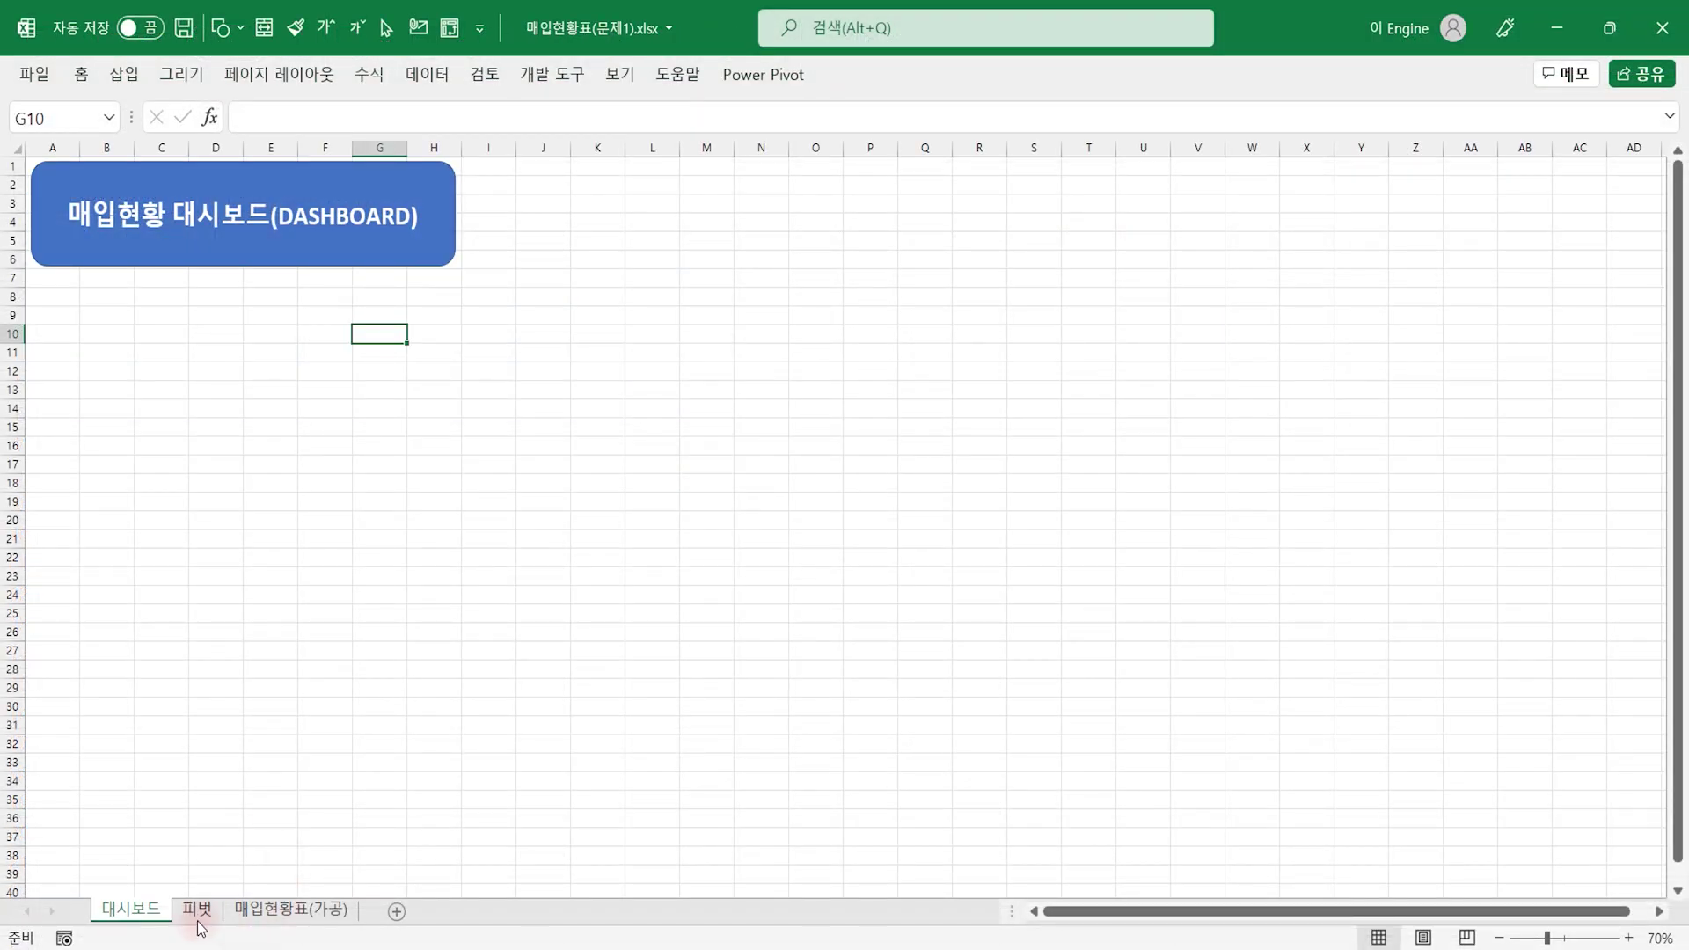
Step: On the 피벗 sheet, insert 팀 and 거래처 slicers for the pivot table
{"action": "left_click", "coordinate": [197, 911]}
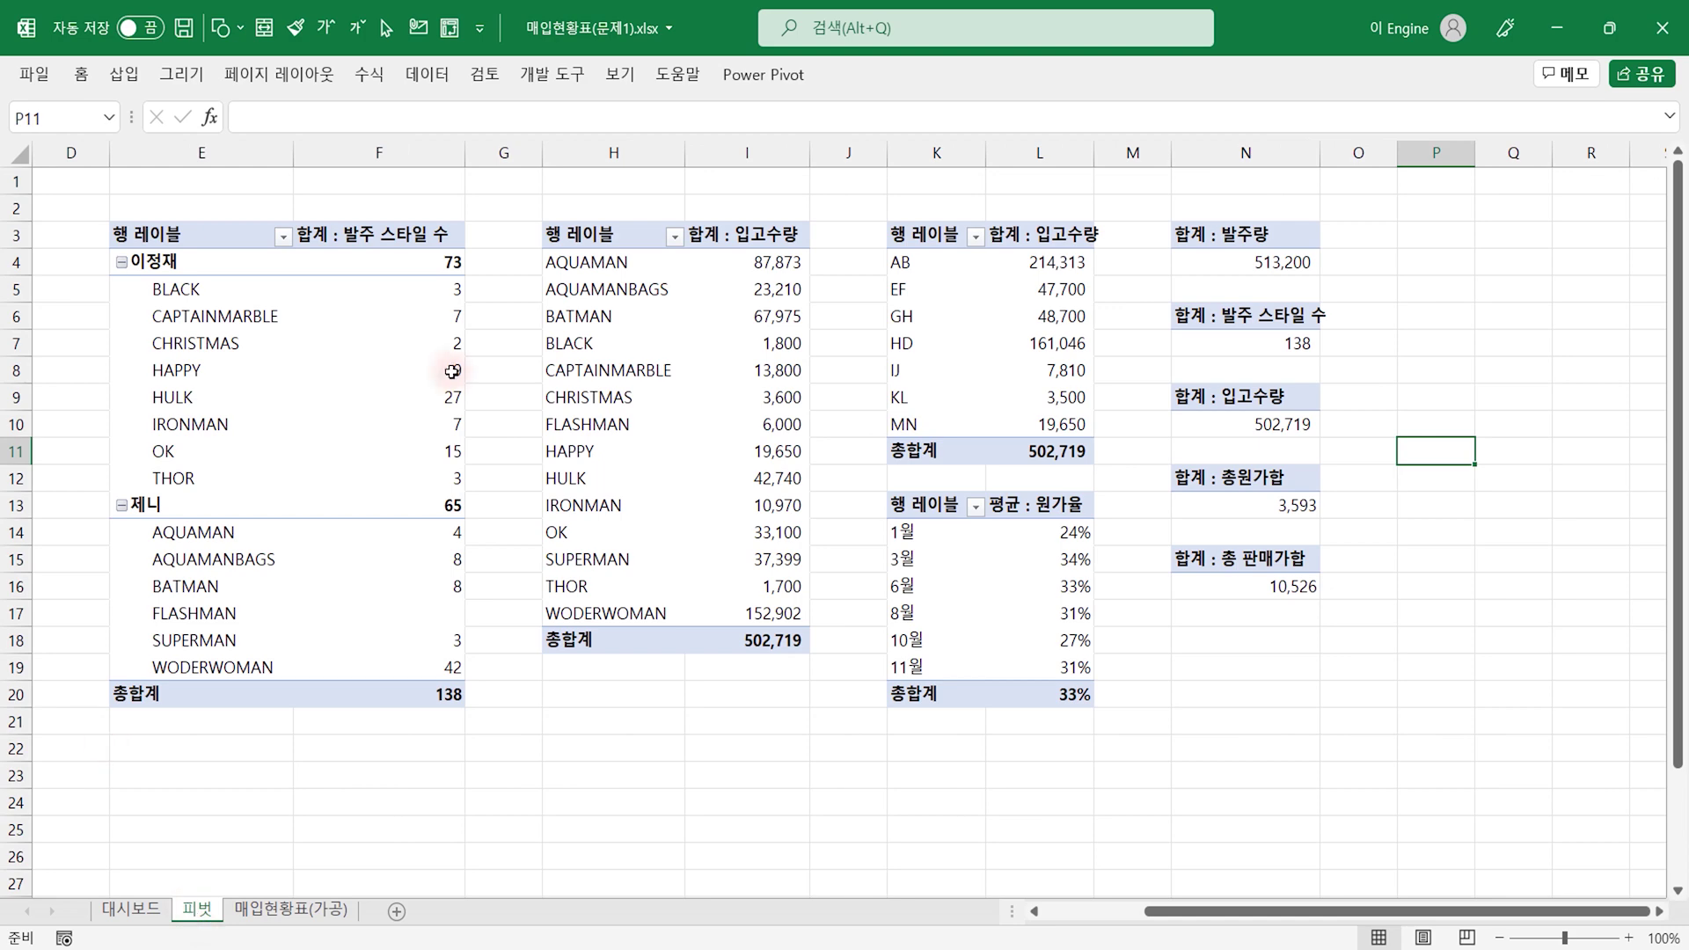
{"action": "left_click_drag", "start_coordinate": [1284, 910], "coordinate": [717, 870]}
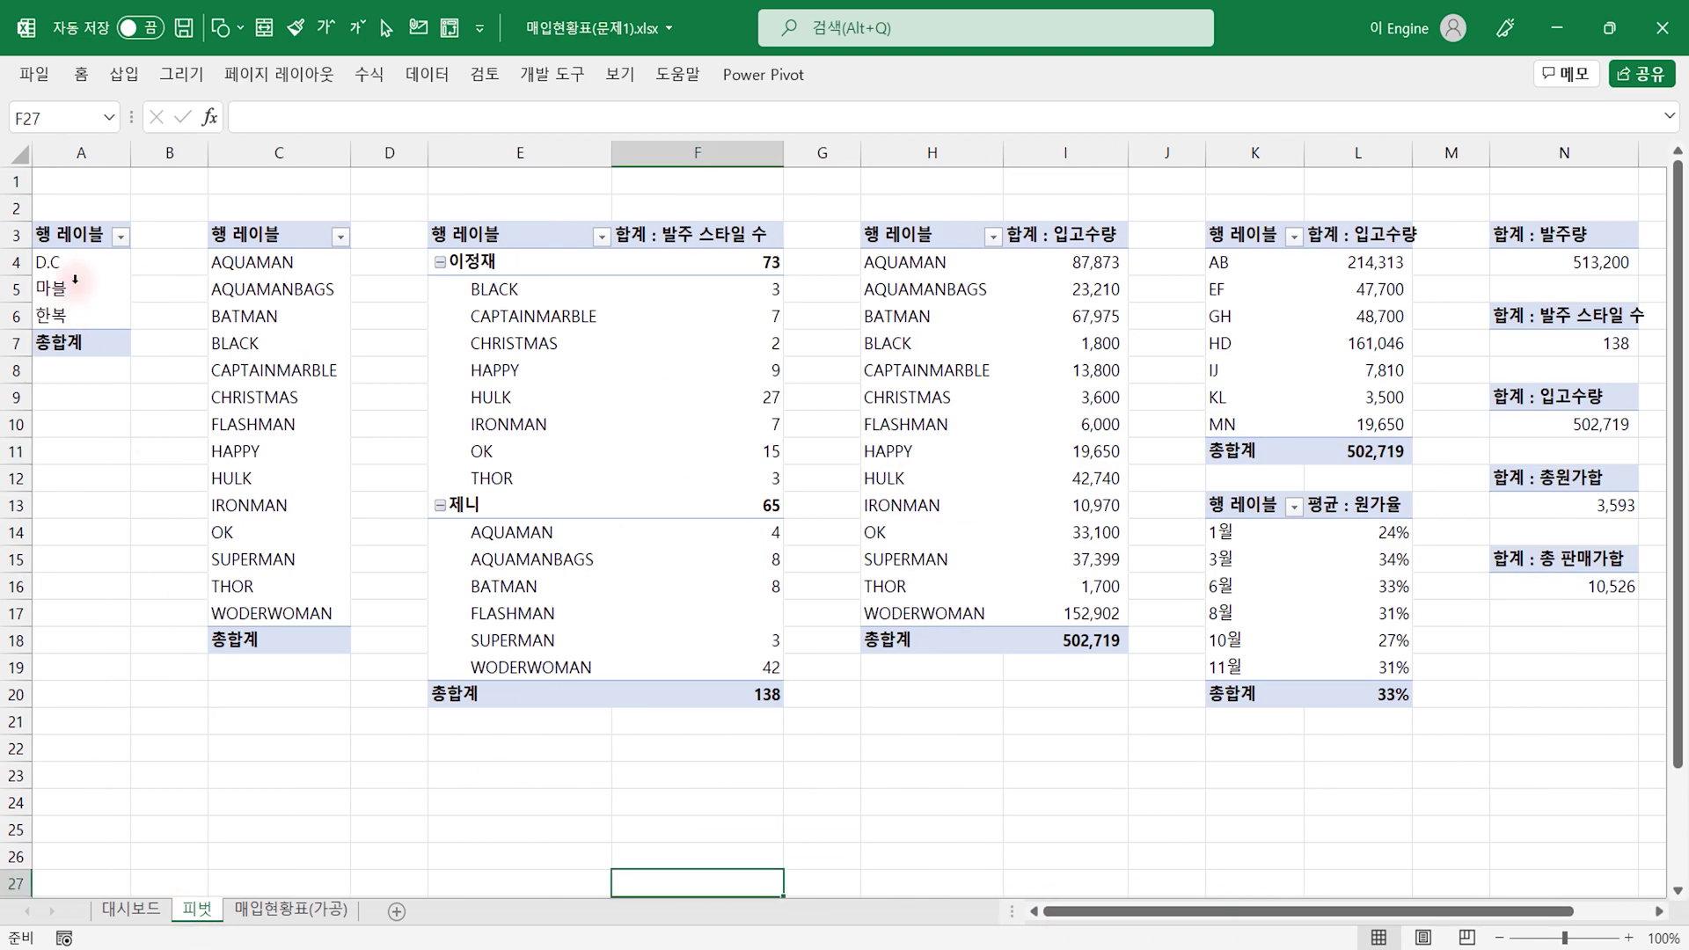
{"action": "left_click_drag", "start_coordinate": [53, 315], "coordinate": [48, 262]}
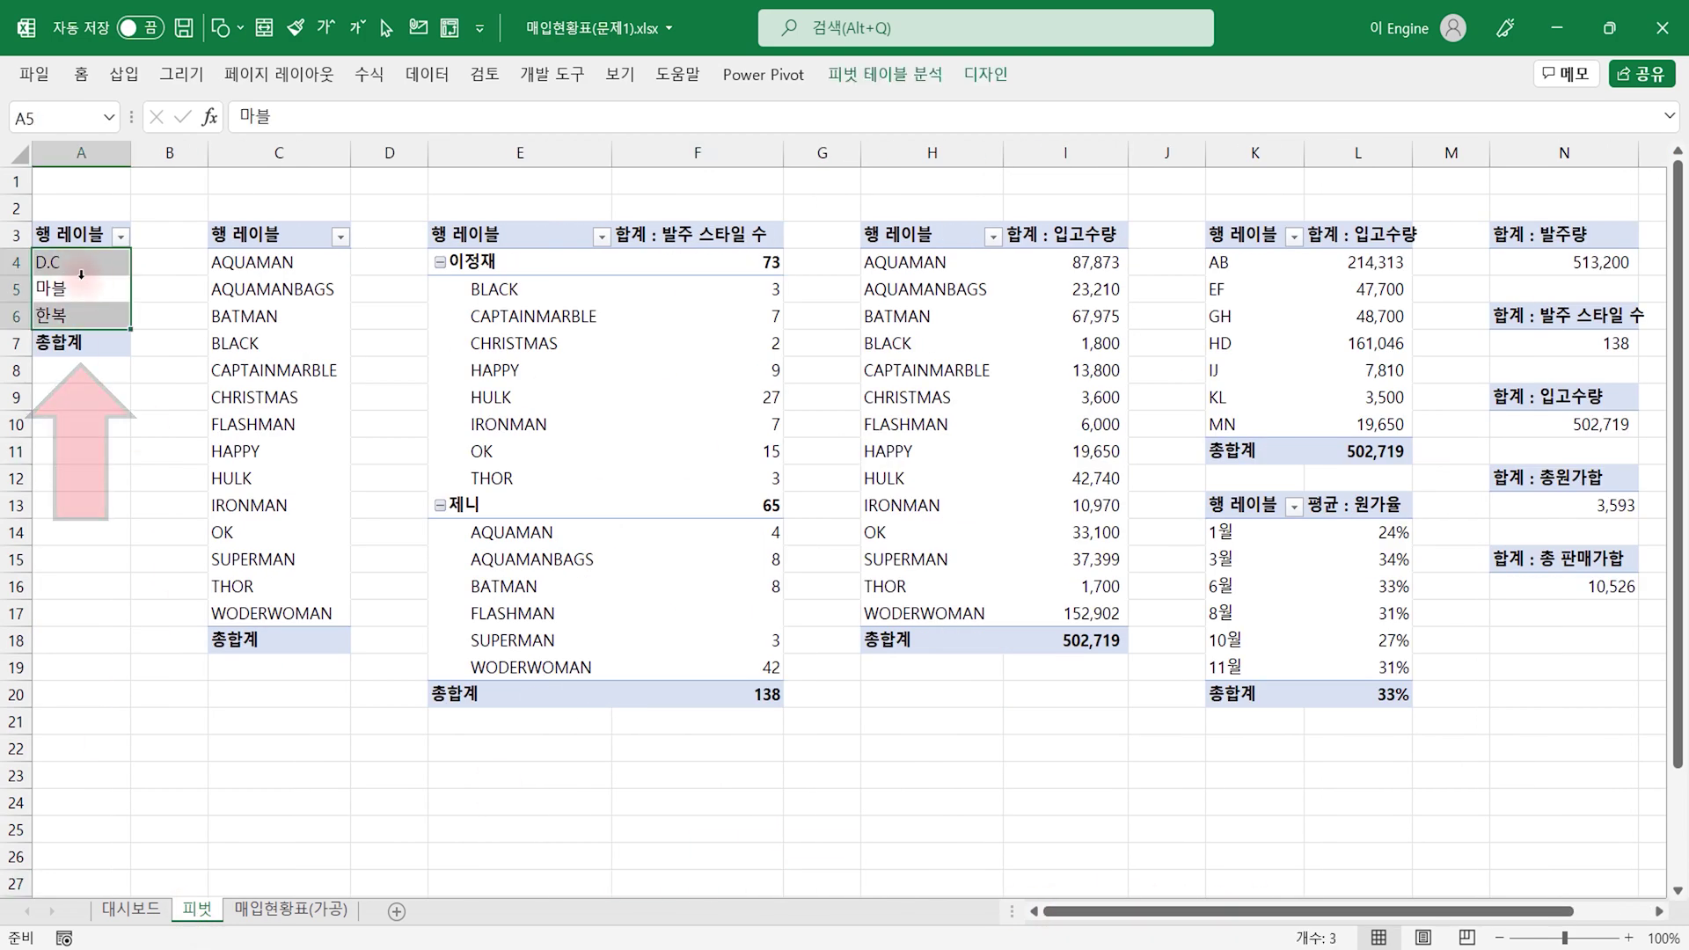
{"action": "left_click", "coordinate": [897, 75]}
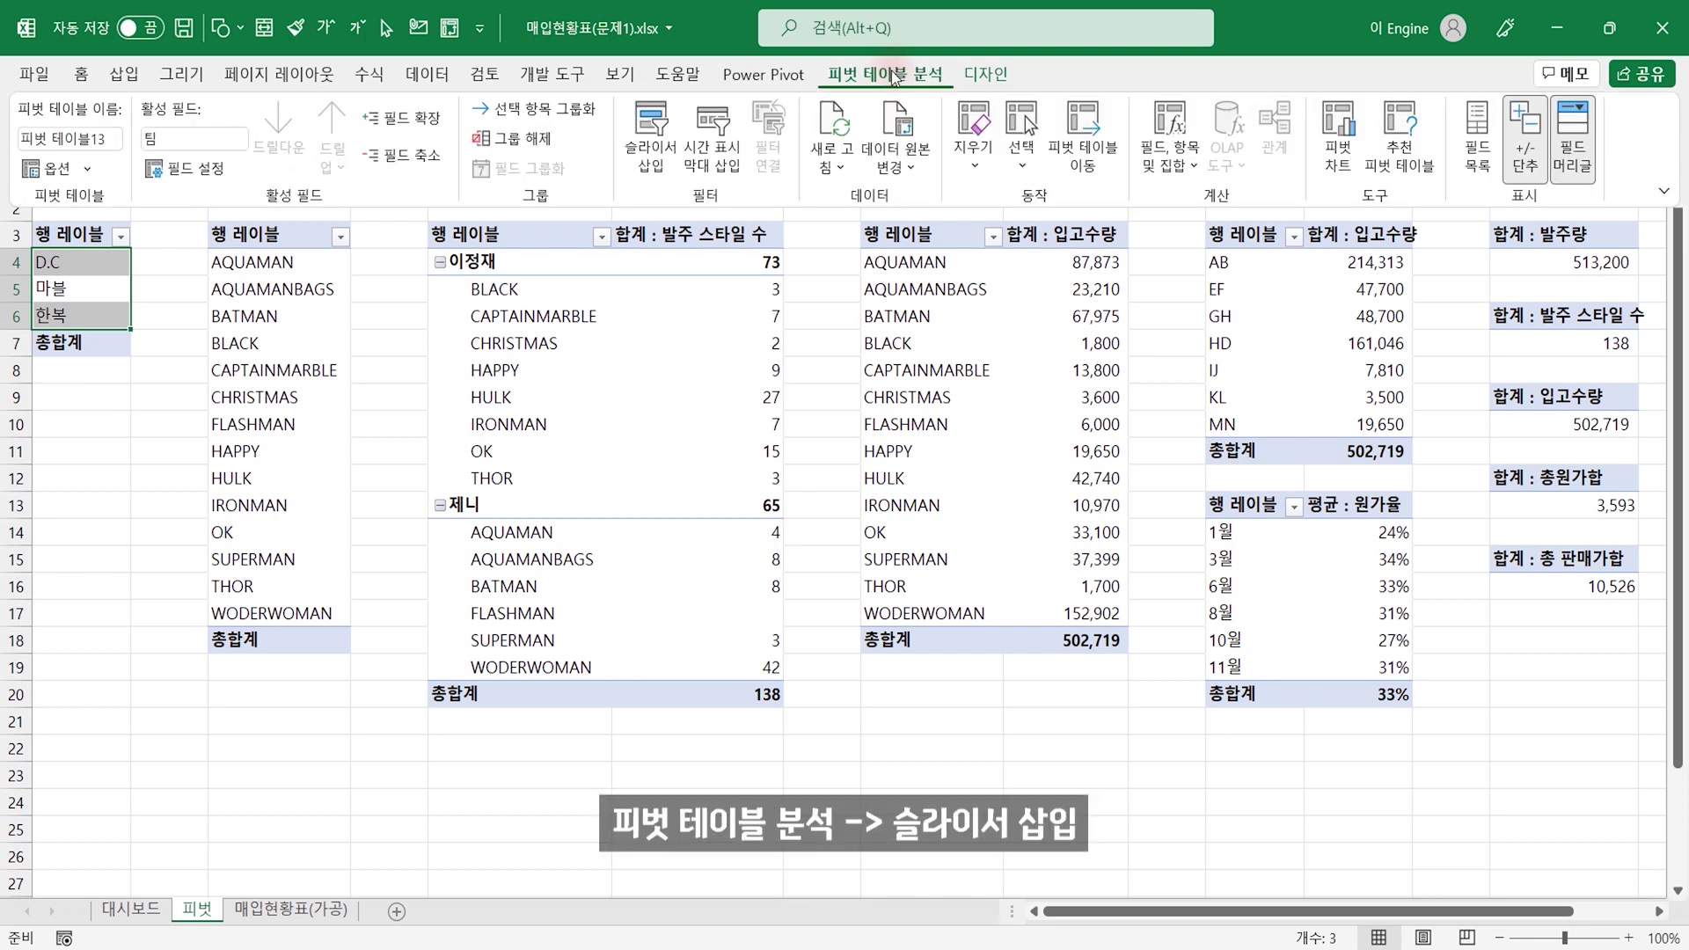
{"action": "left_click", "coordinate": [645, 140]}
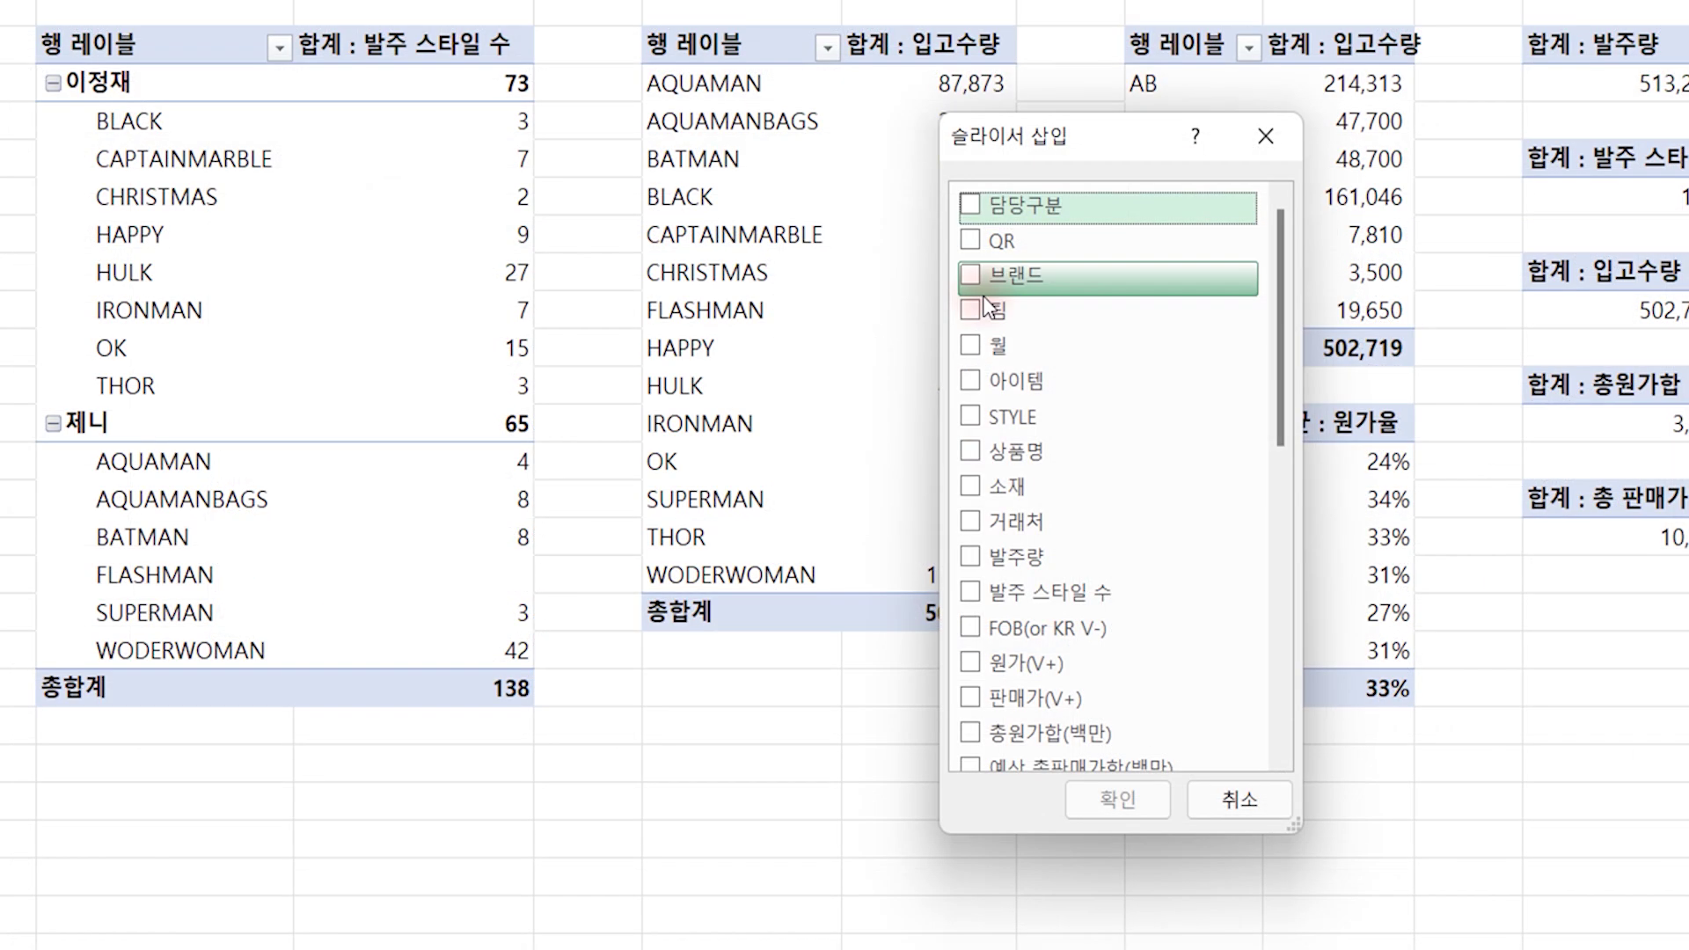
{"action": "left_click", "coordinate": [1095, 426]}
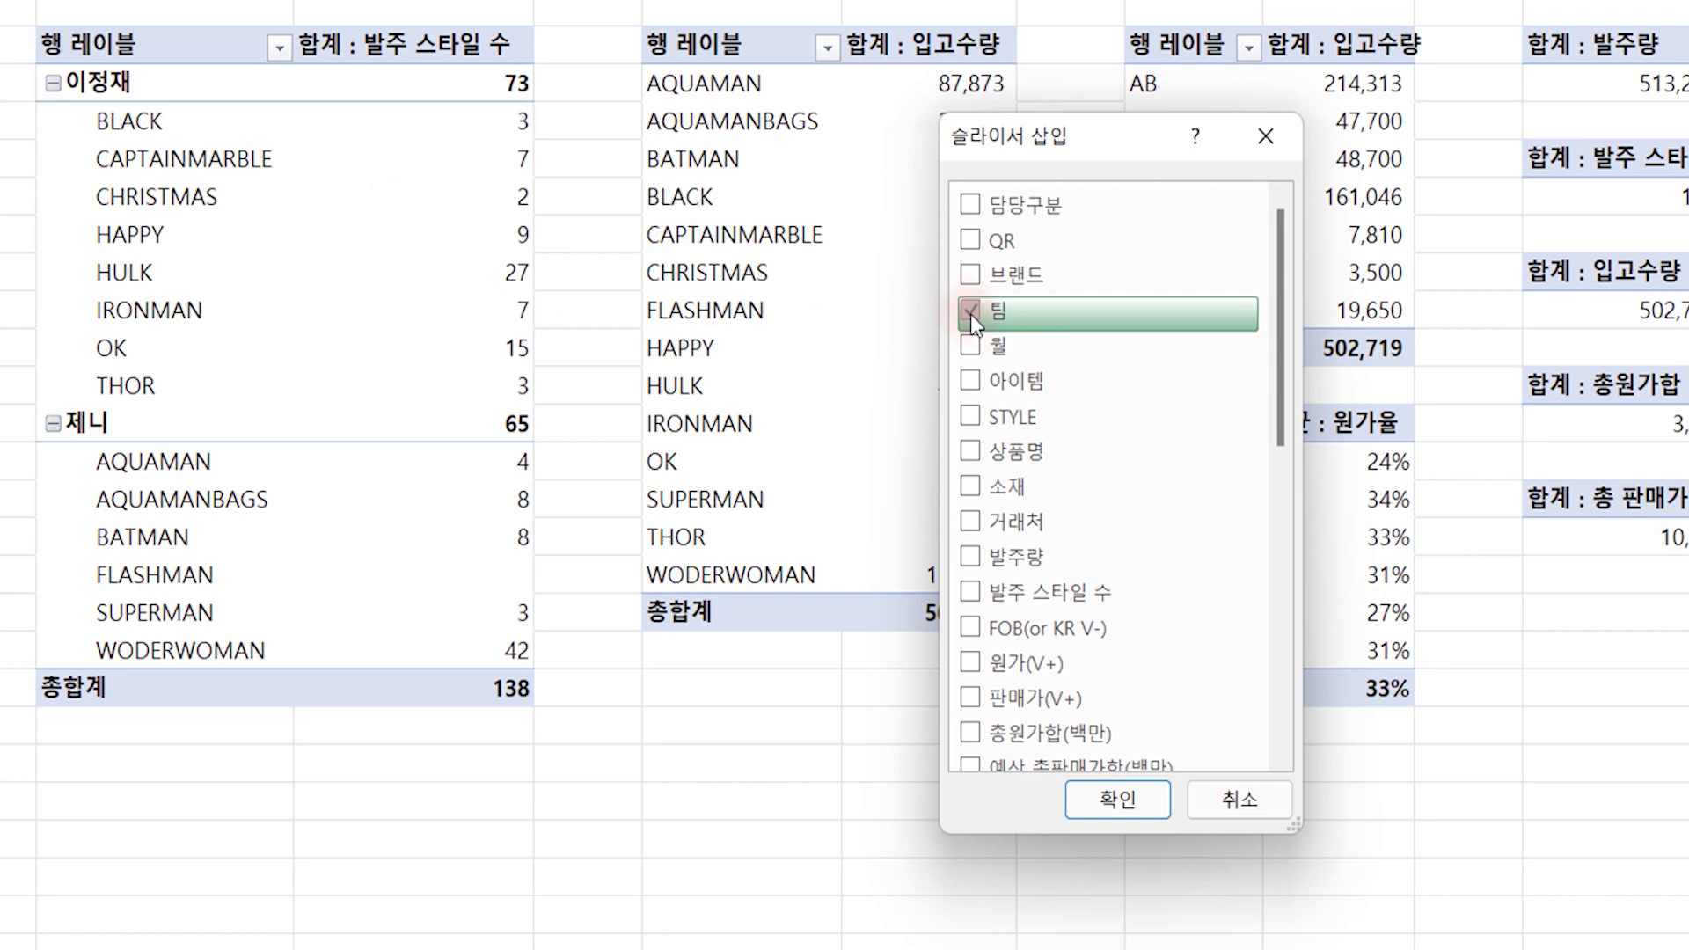
{"action": "left_click", "coordinate": [969, 523]}
{"action": "left_click", "coordinate": [1104, 811]}
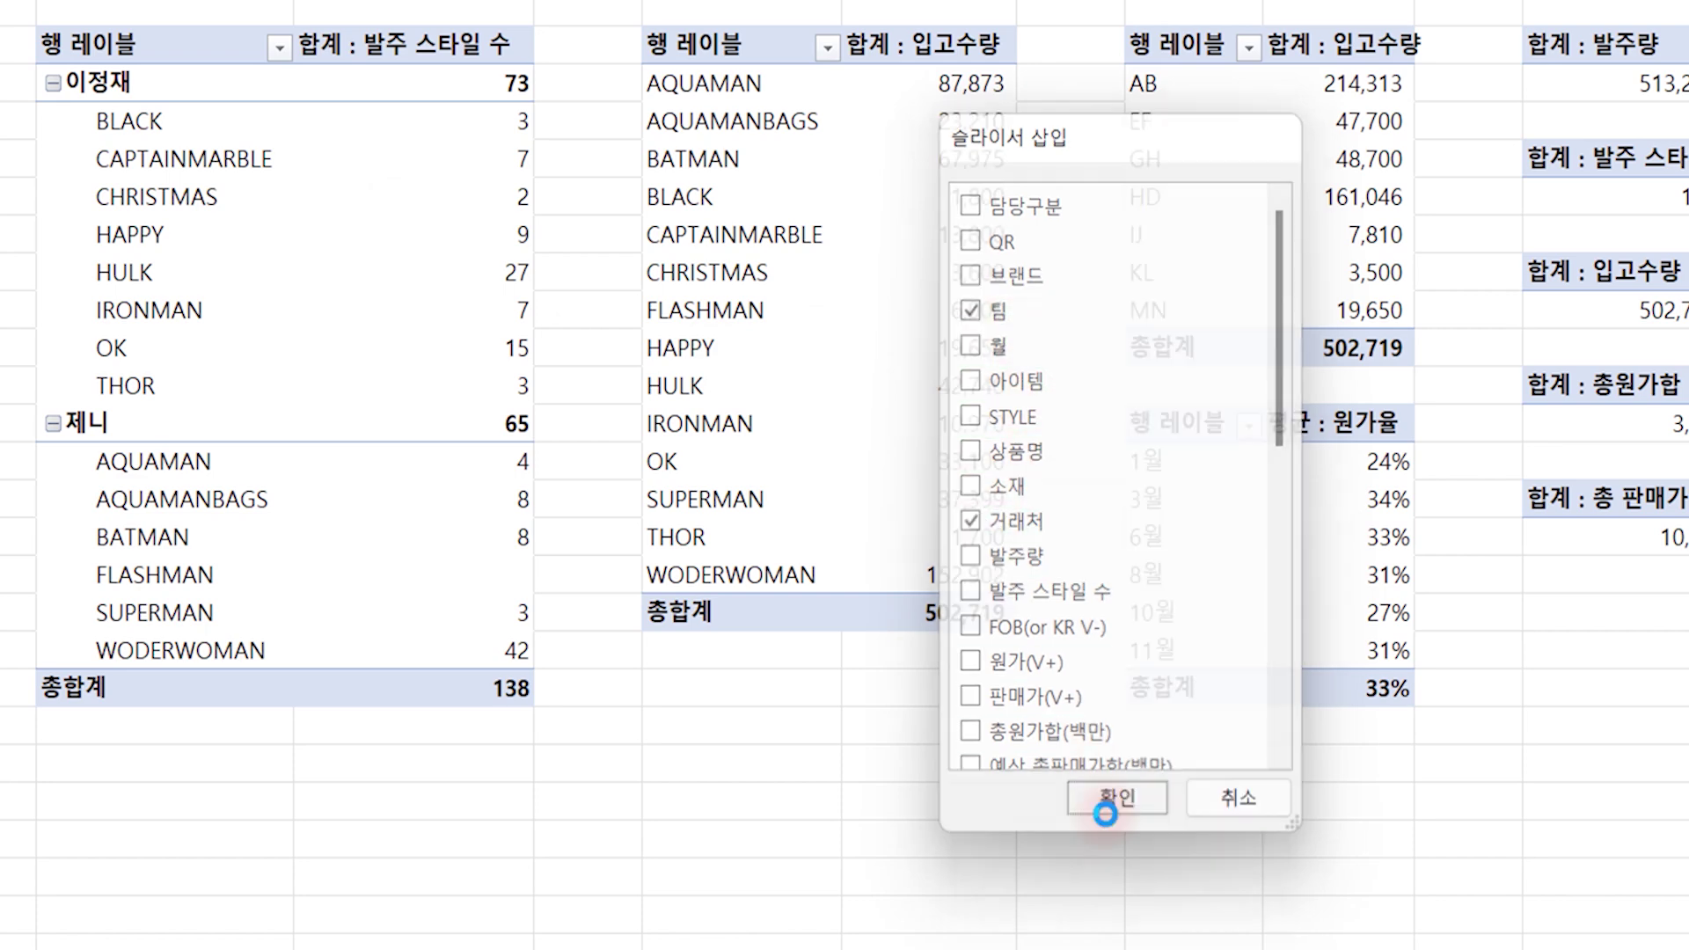
Step: Place the 거래처 slicer beside 팀, then select and cut both slicers
{"action": "mouse_move", "coordinate": [606, 330]}
{"action": "left_mouse_down"}
{"action": "mouse_move", "coordinate": [825, 341]}
{"action": "mouse_move", "coordinate": [871, 248]}
{"action": "left_mouse_up"}
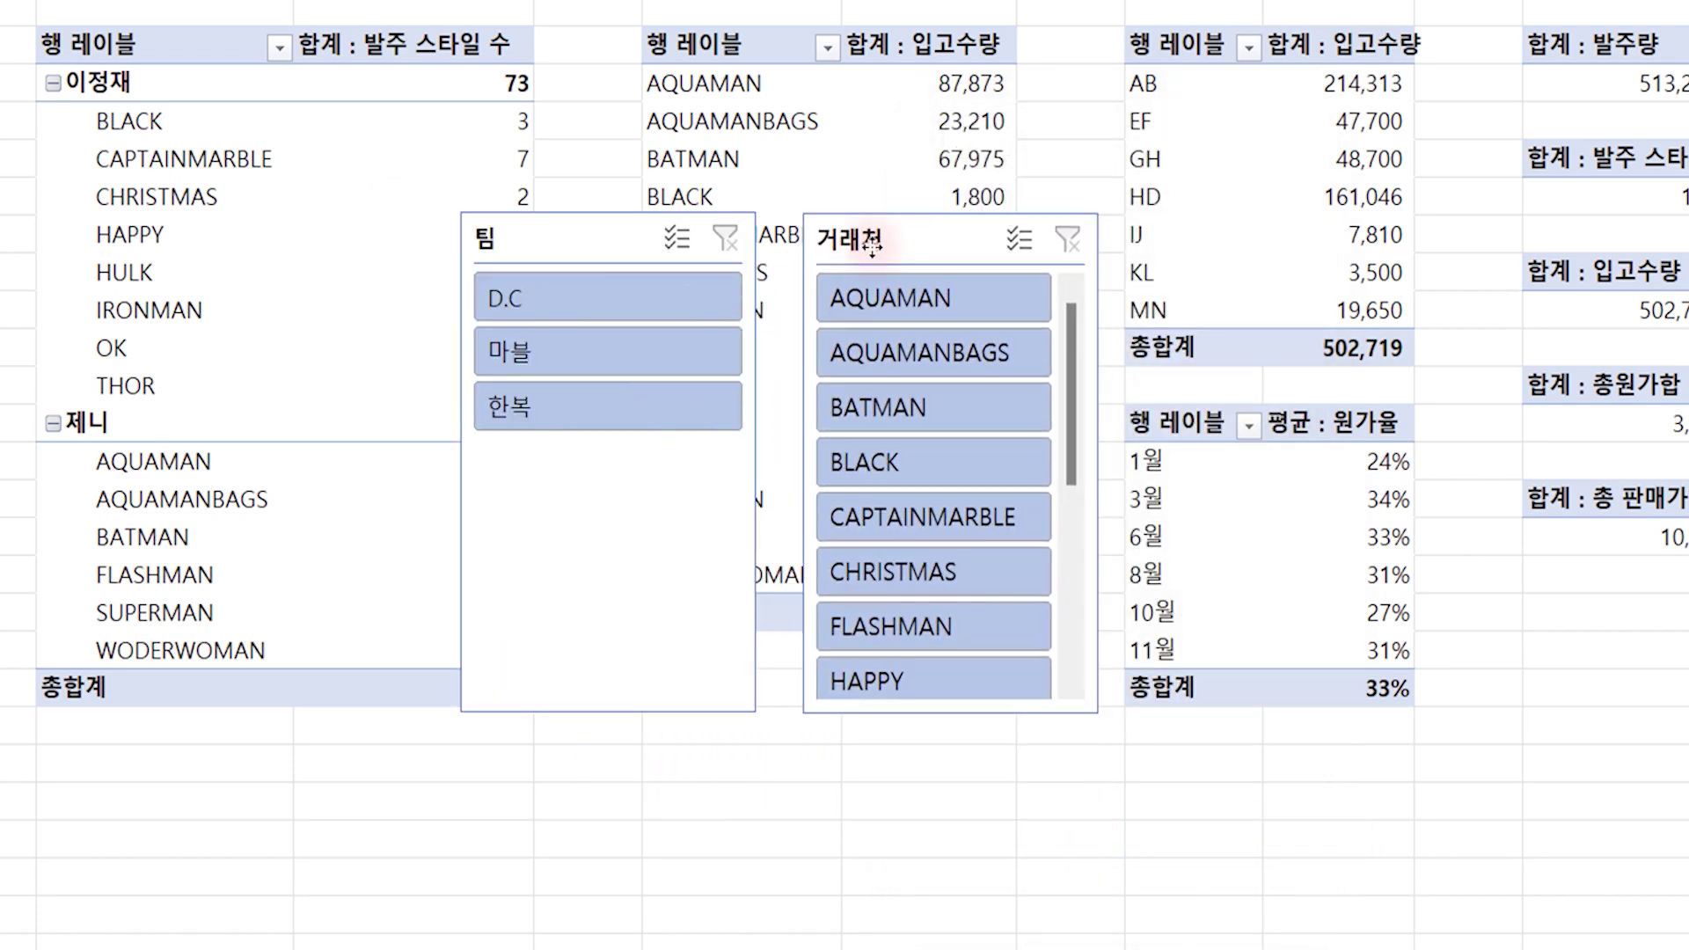
{"action": "left_click", "coordinate": [573, 250], "text": "ctrl"}
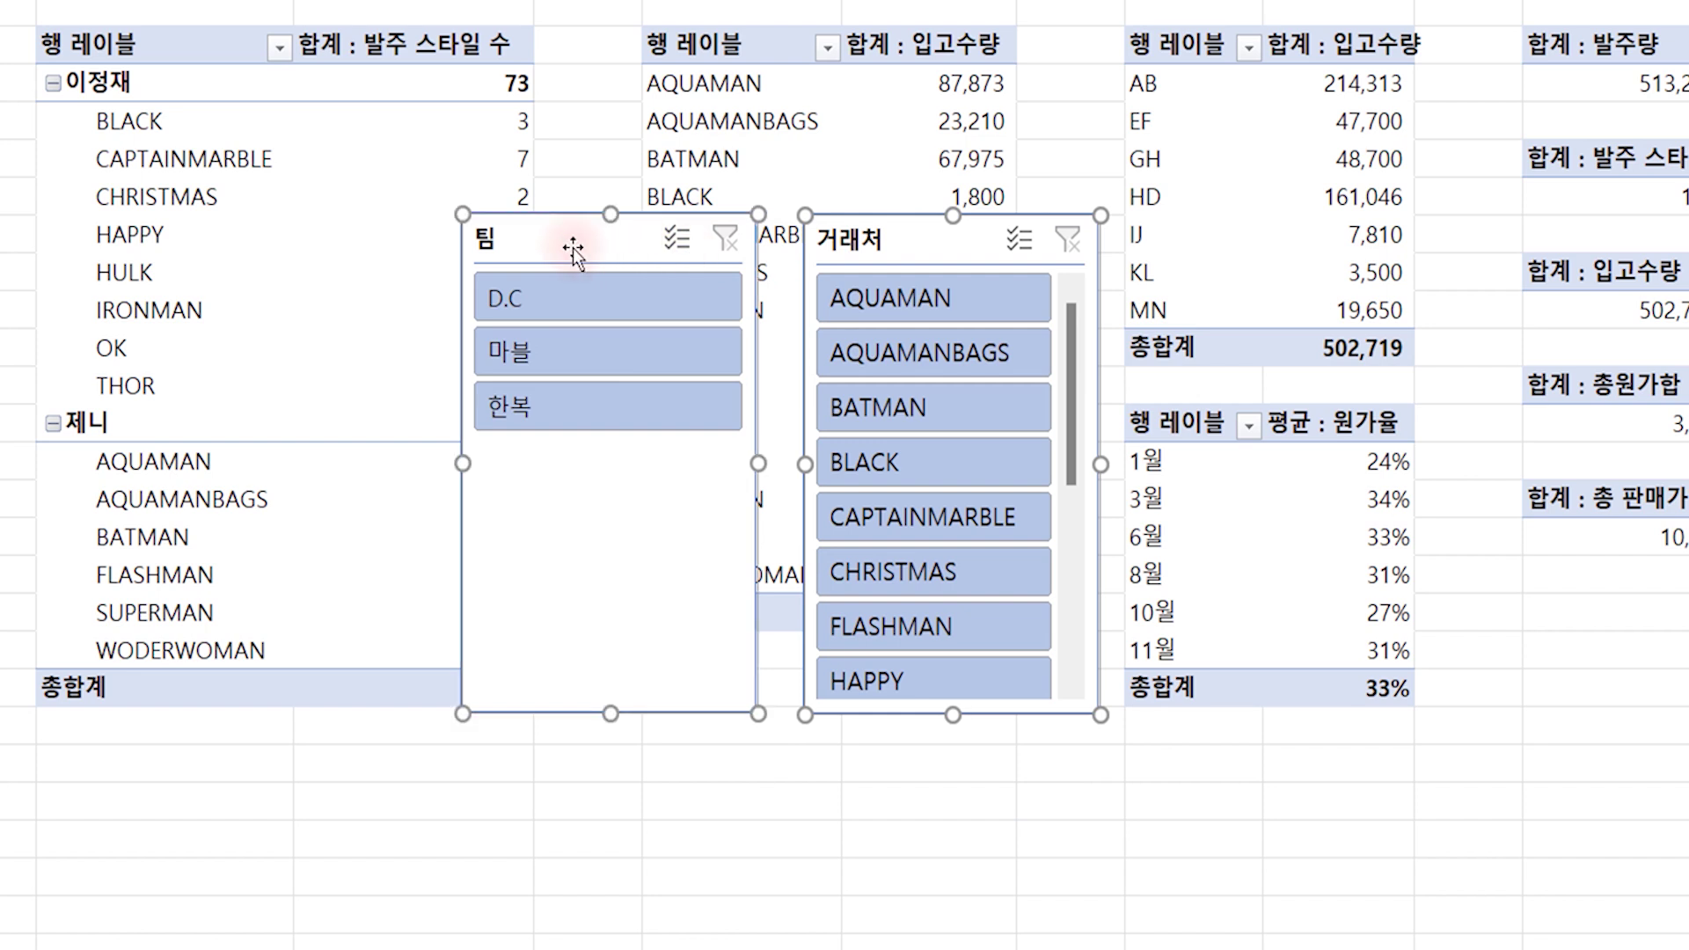
{"action": "key", "text": "ctrl+x"}
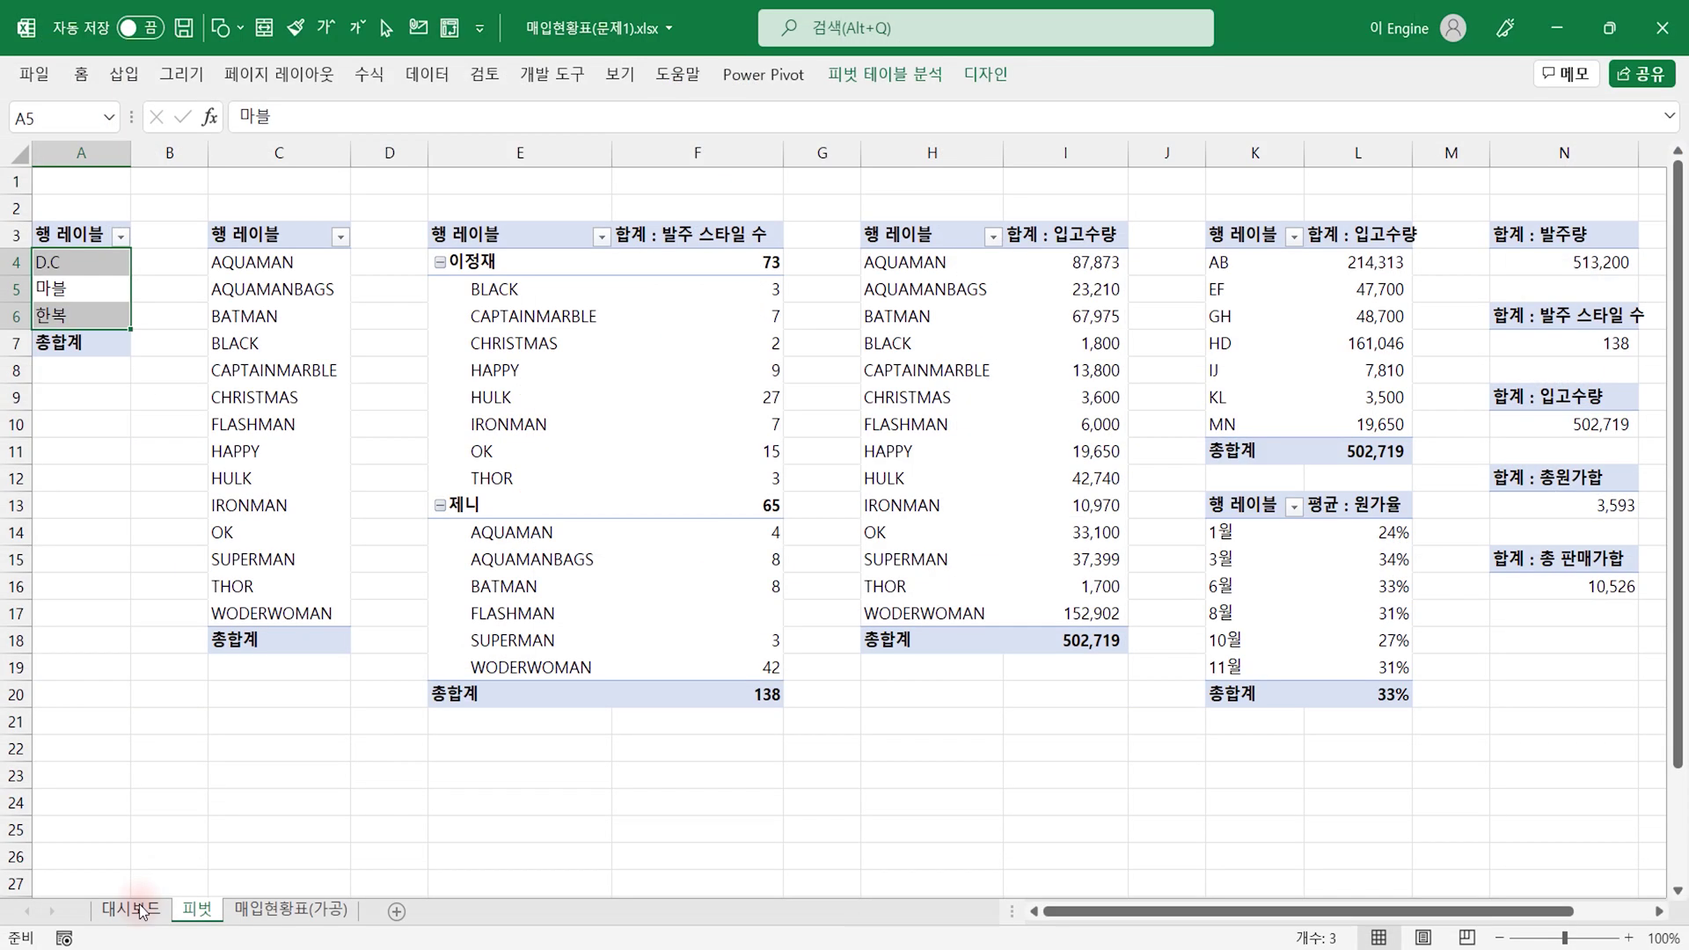
Step: Paste both slicers onto the 대시보드 sheet beside the title banner
{"action": "left_click", "coordinate": [141, 911]}
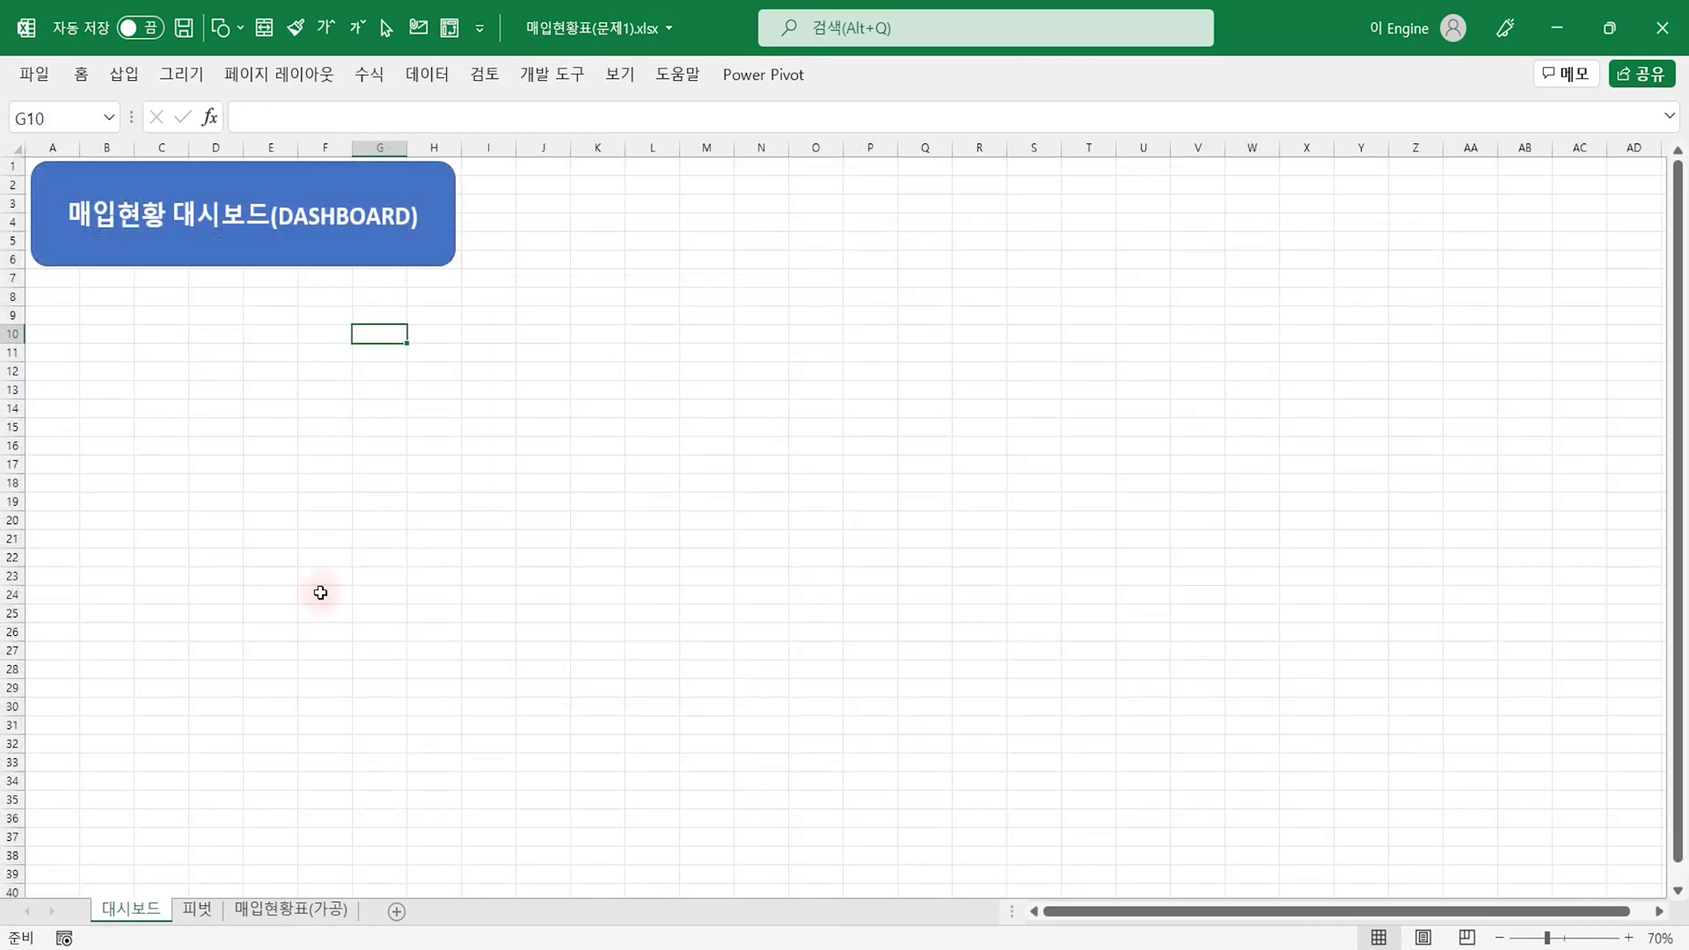
{"action": "left_click", "coordinate": [635, 254]}
{"action": "key", "text": "ctrl+v"}
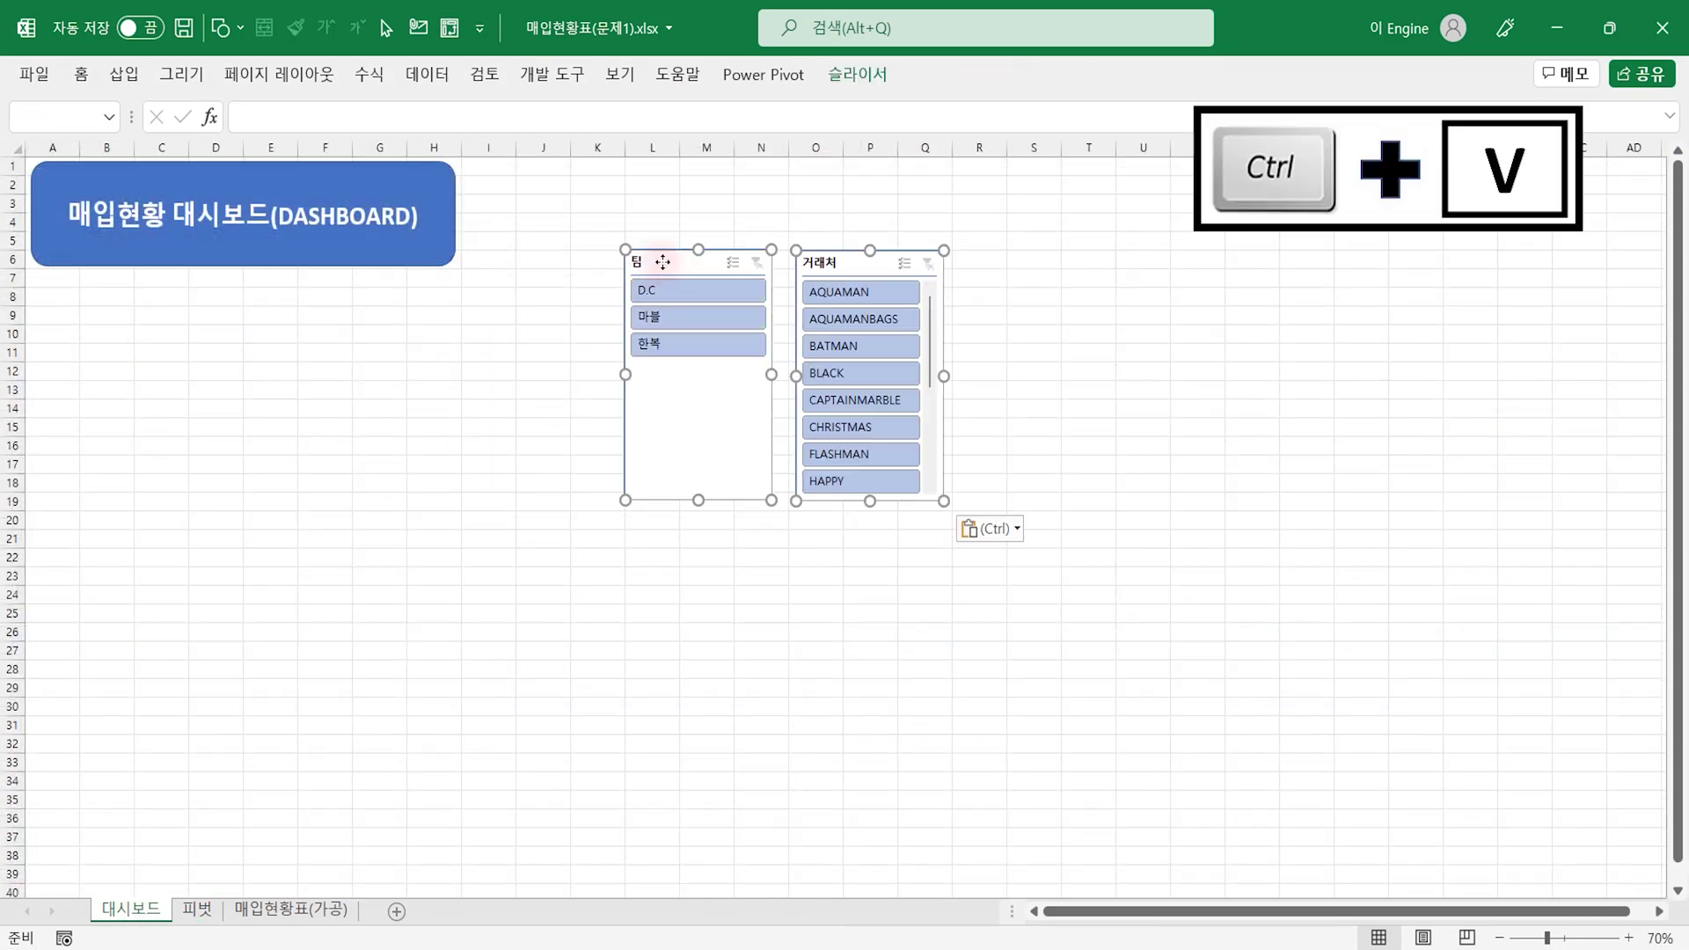
{"action": "left_click_drag", "start_coordinate": [656, 262], "coordinate": [534, 177]}
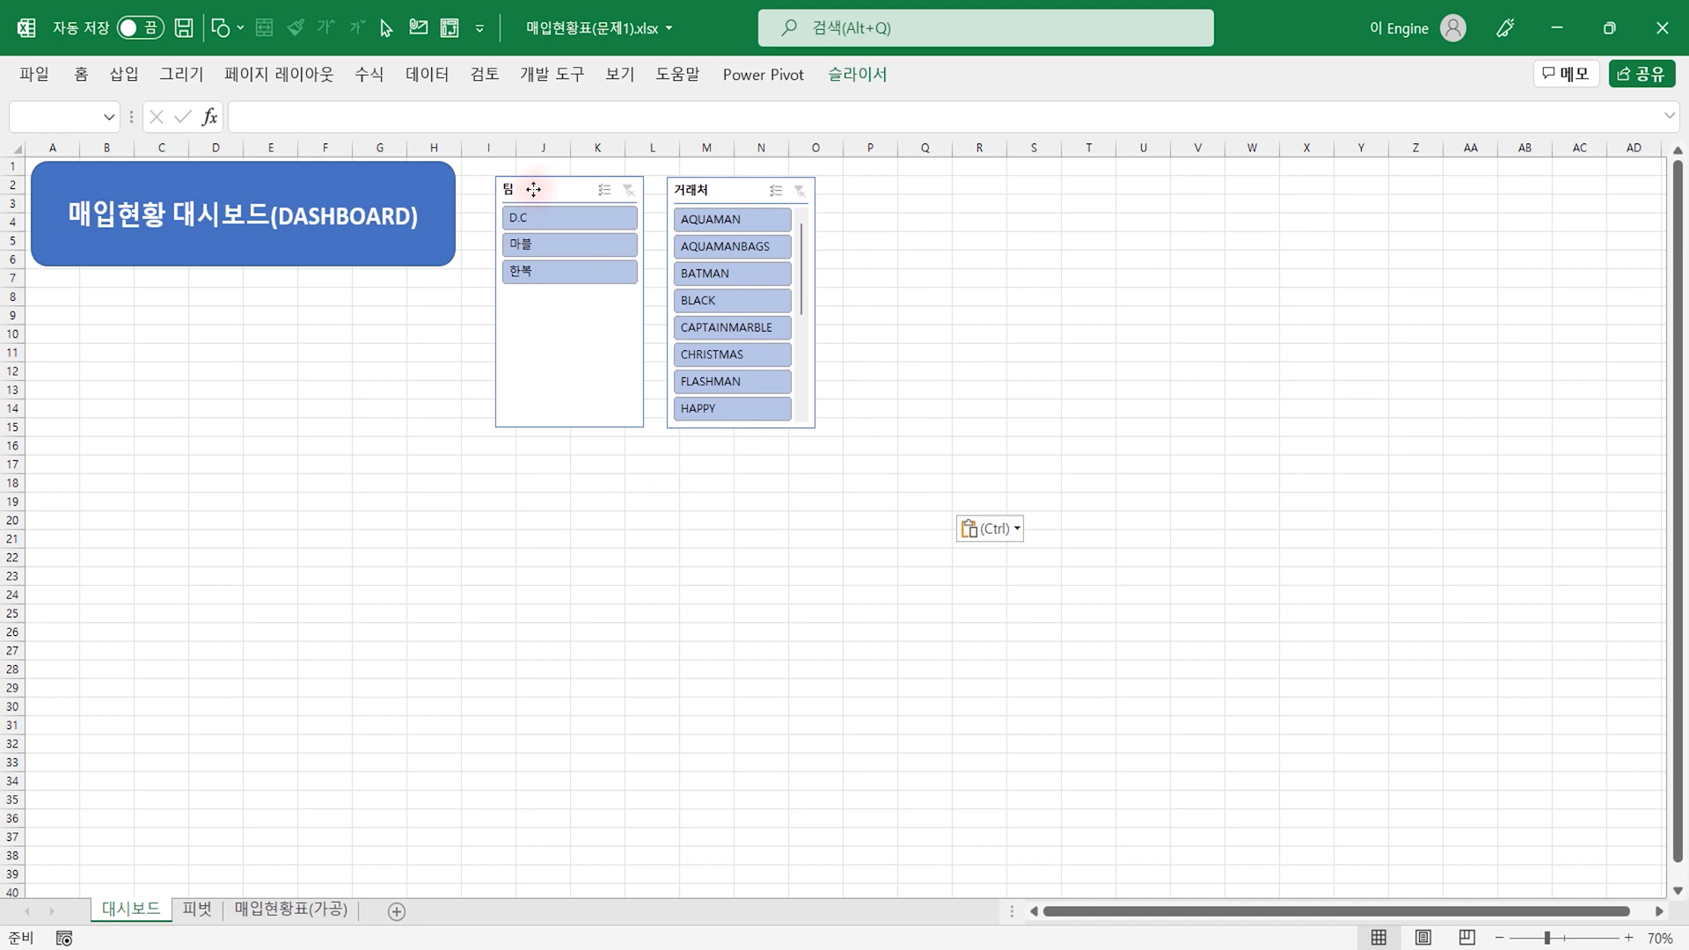
Step: Move the 거래처 slicer right to columns R–S and shorten 팀 to about row 8
{"action": "left_click", "coordinate": [915, 260]}
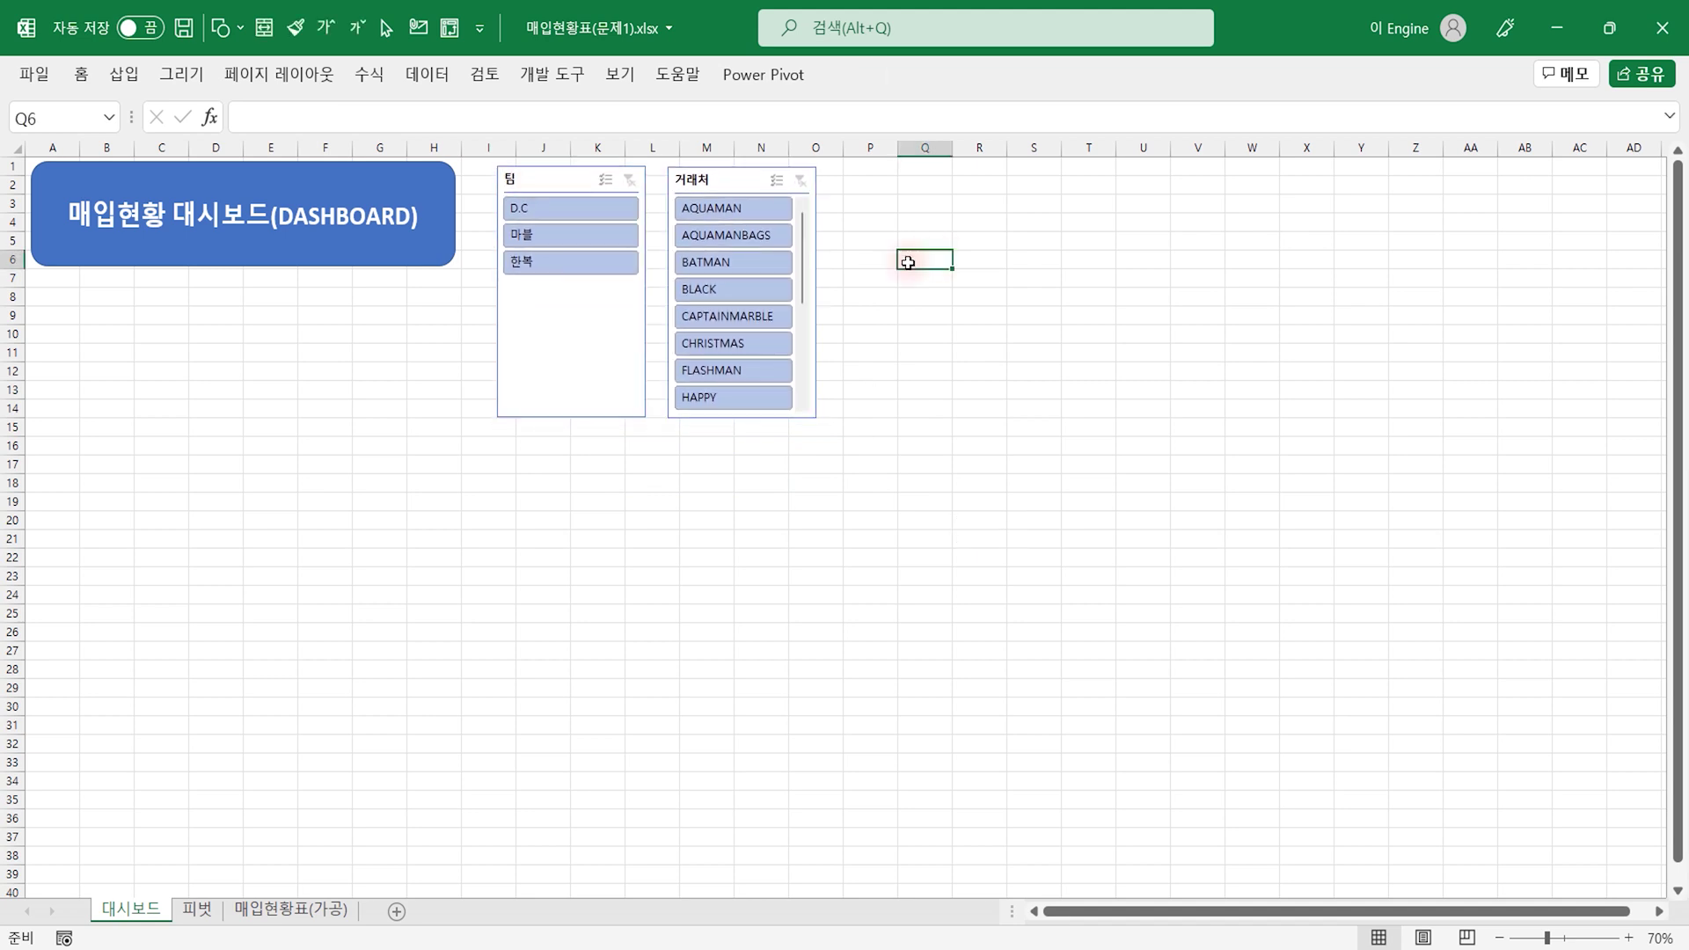
{"action": "left_click_drag", "start_coordinate": [704, 178], "coordinate": [988, 181]}
{"action": "left_click_drag", "start_coordinate": [588, 185], "coordinate": [588, 181]}
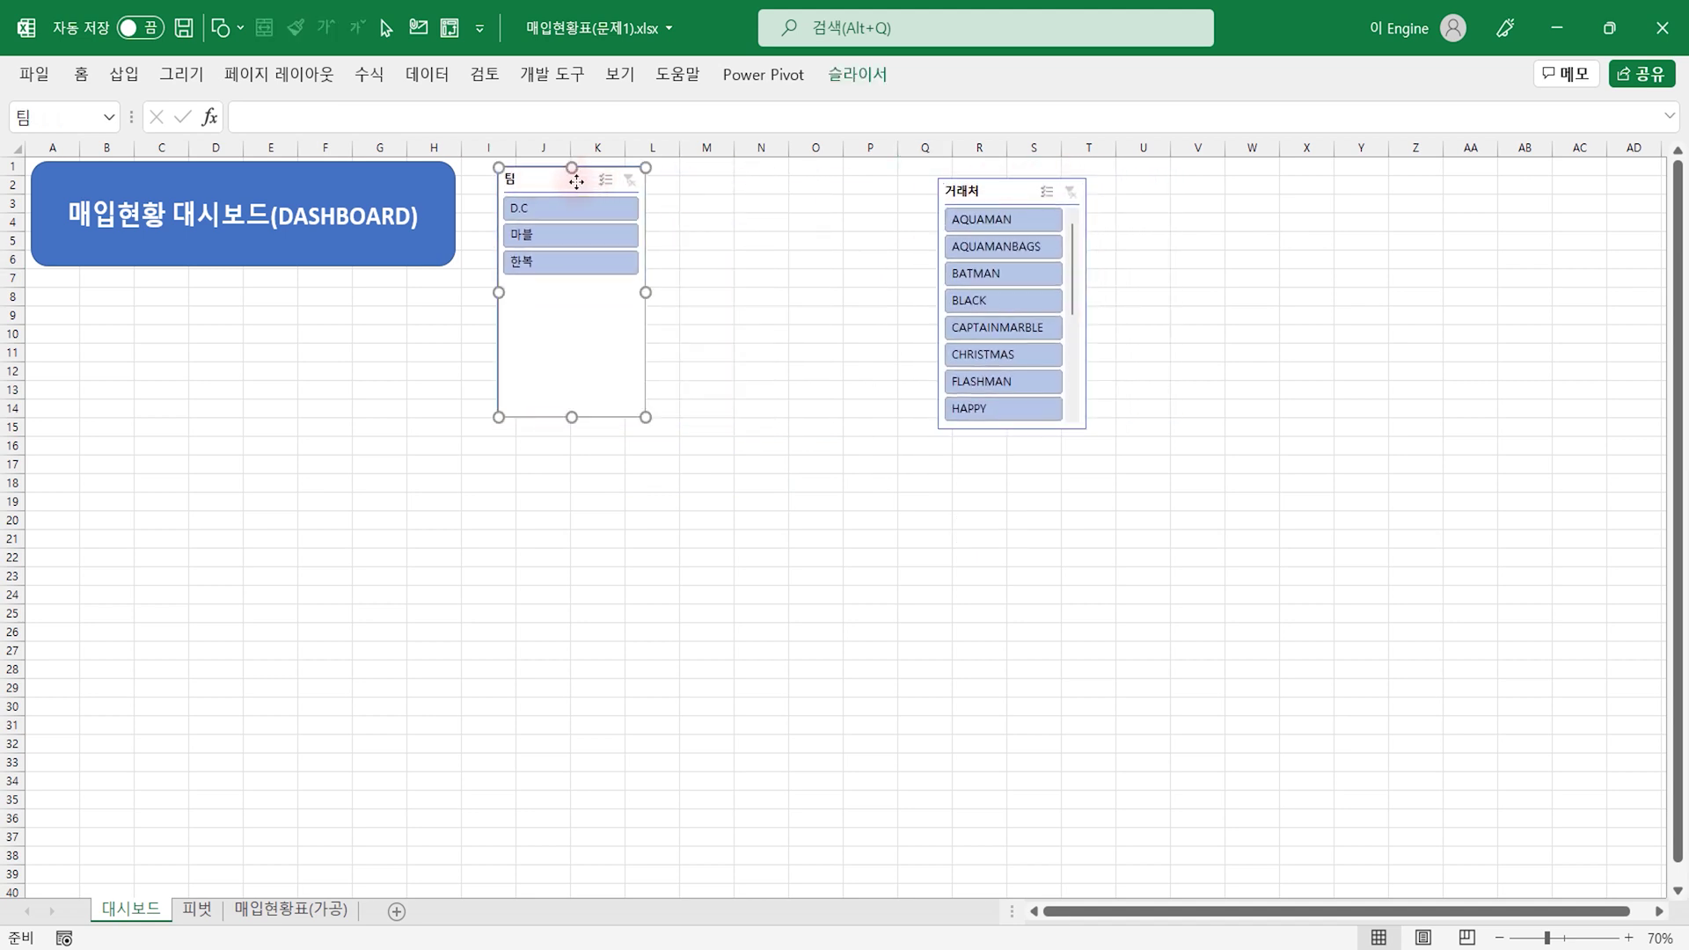
{"action": "left_click_drag", "start_coordinate": [570, 416], "coordinate": [571, 318]}
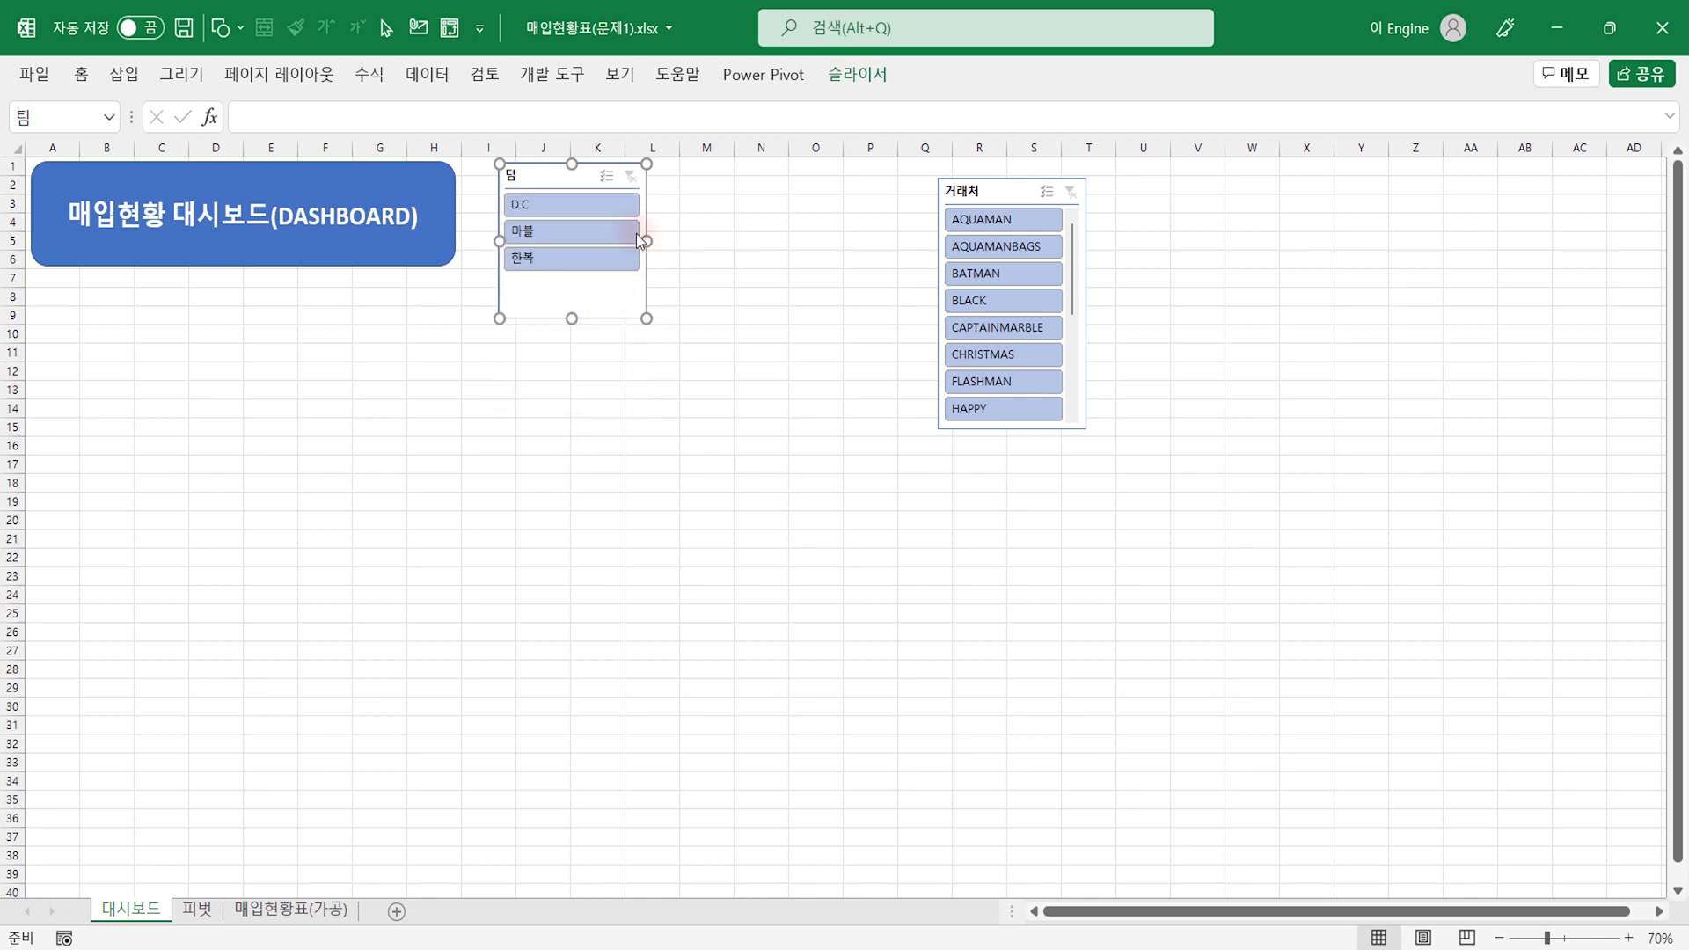
Step: Hide the 팀 slicer's header and its items with no data
{"action": "right_click", "coordinate": [582, 279]}
{"action": "left_click", "coordinate": [689, 910]}
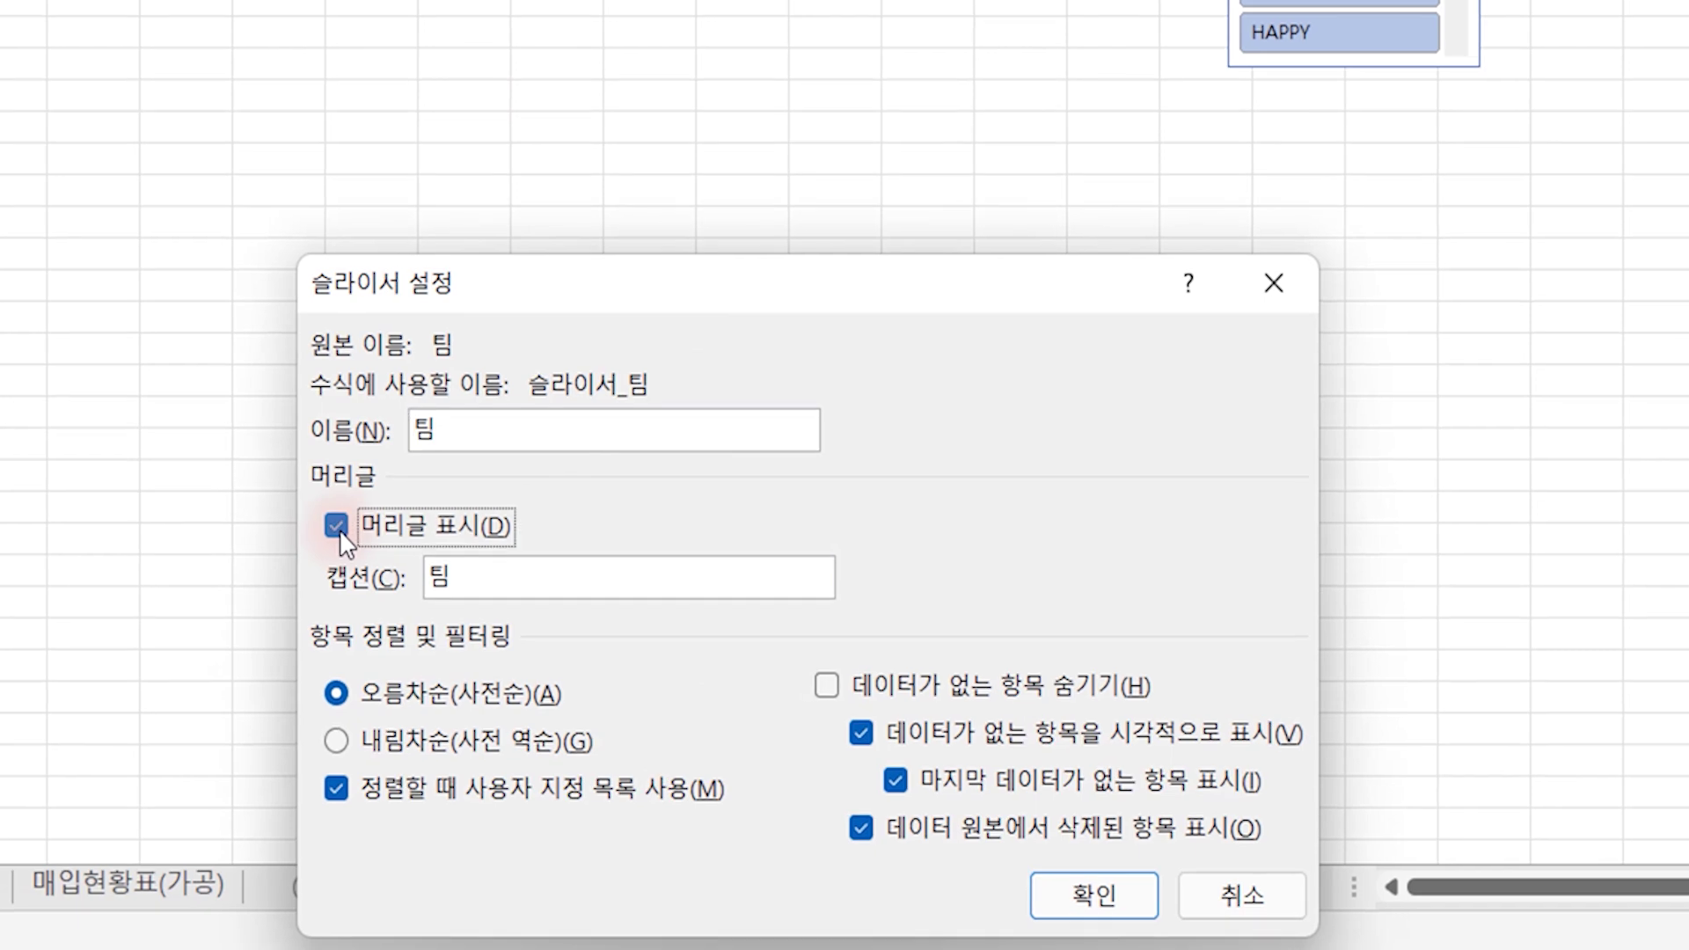
{"action": "left_click", "coordinate": [413, 700]}
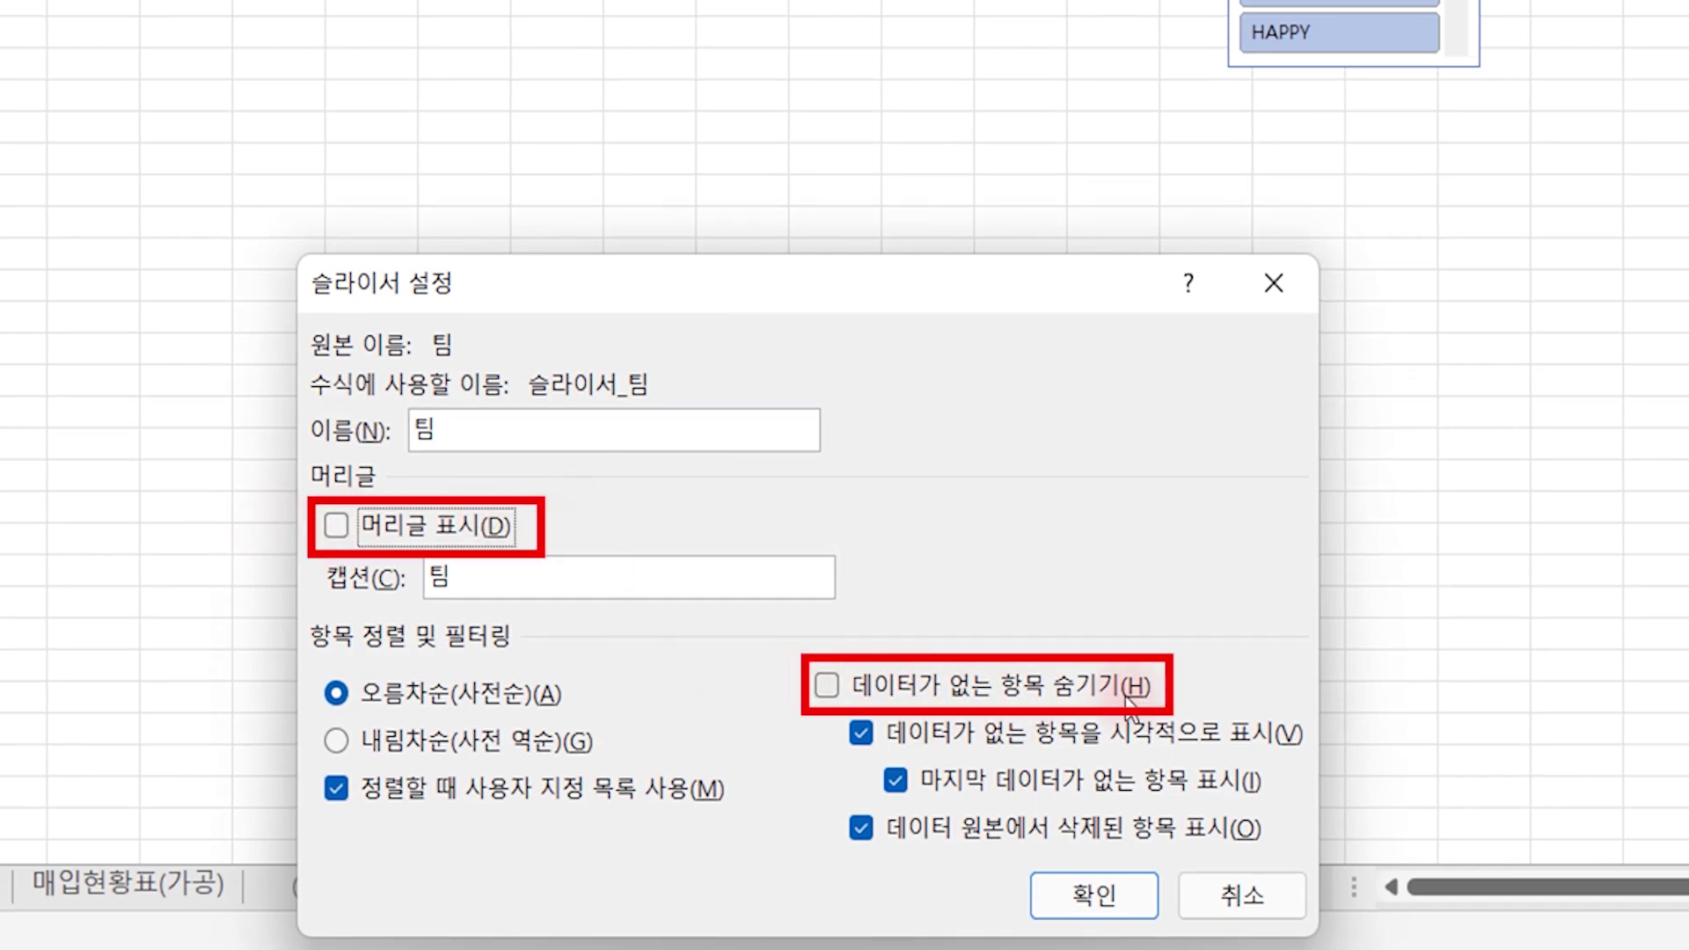
{"action": "left_click", "coordinate": [827, 685]}
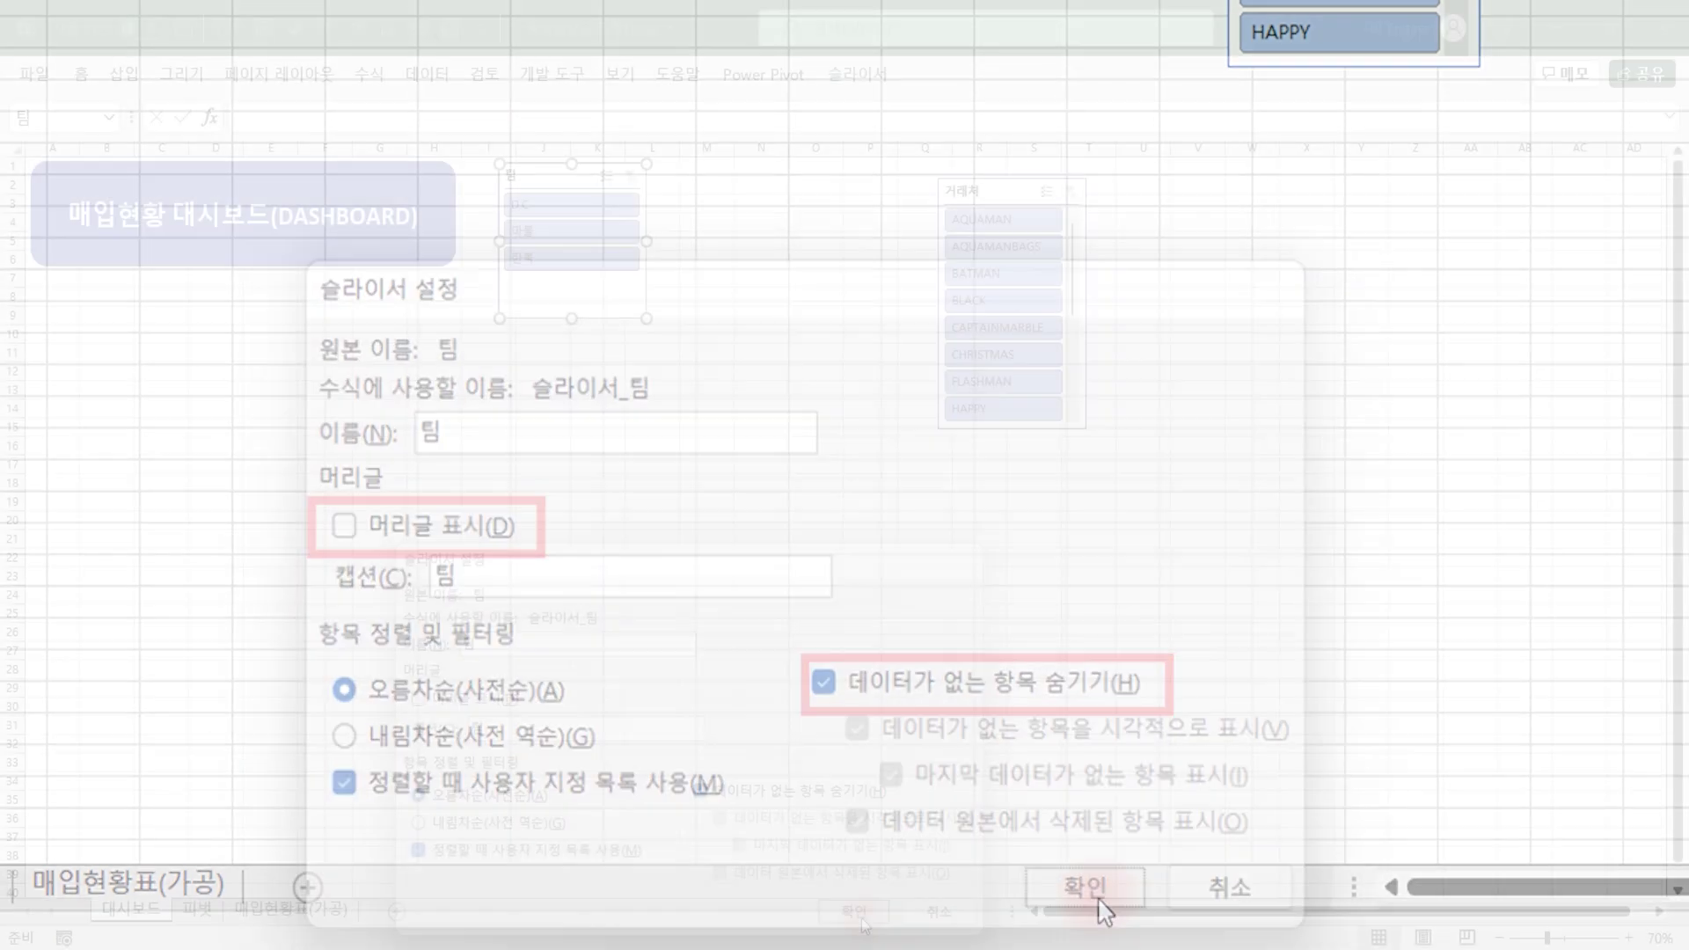
{"action": "left_click", "coordinate": [858, 915]}
Step: Hide 거래처 items with no data, then trim the 팀 slicer to its three buttons
{"action": "right_click", "coordinate": [1081, 278]}
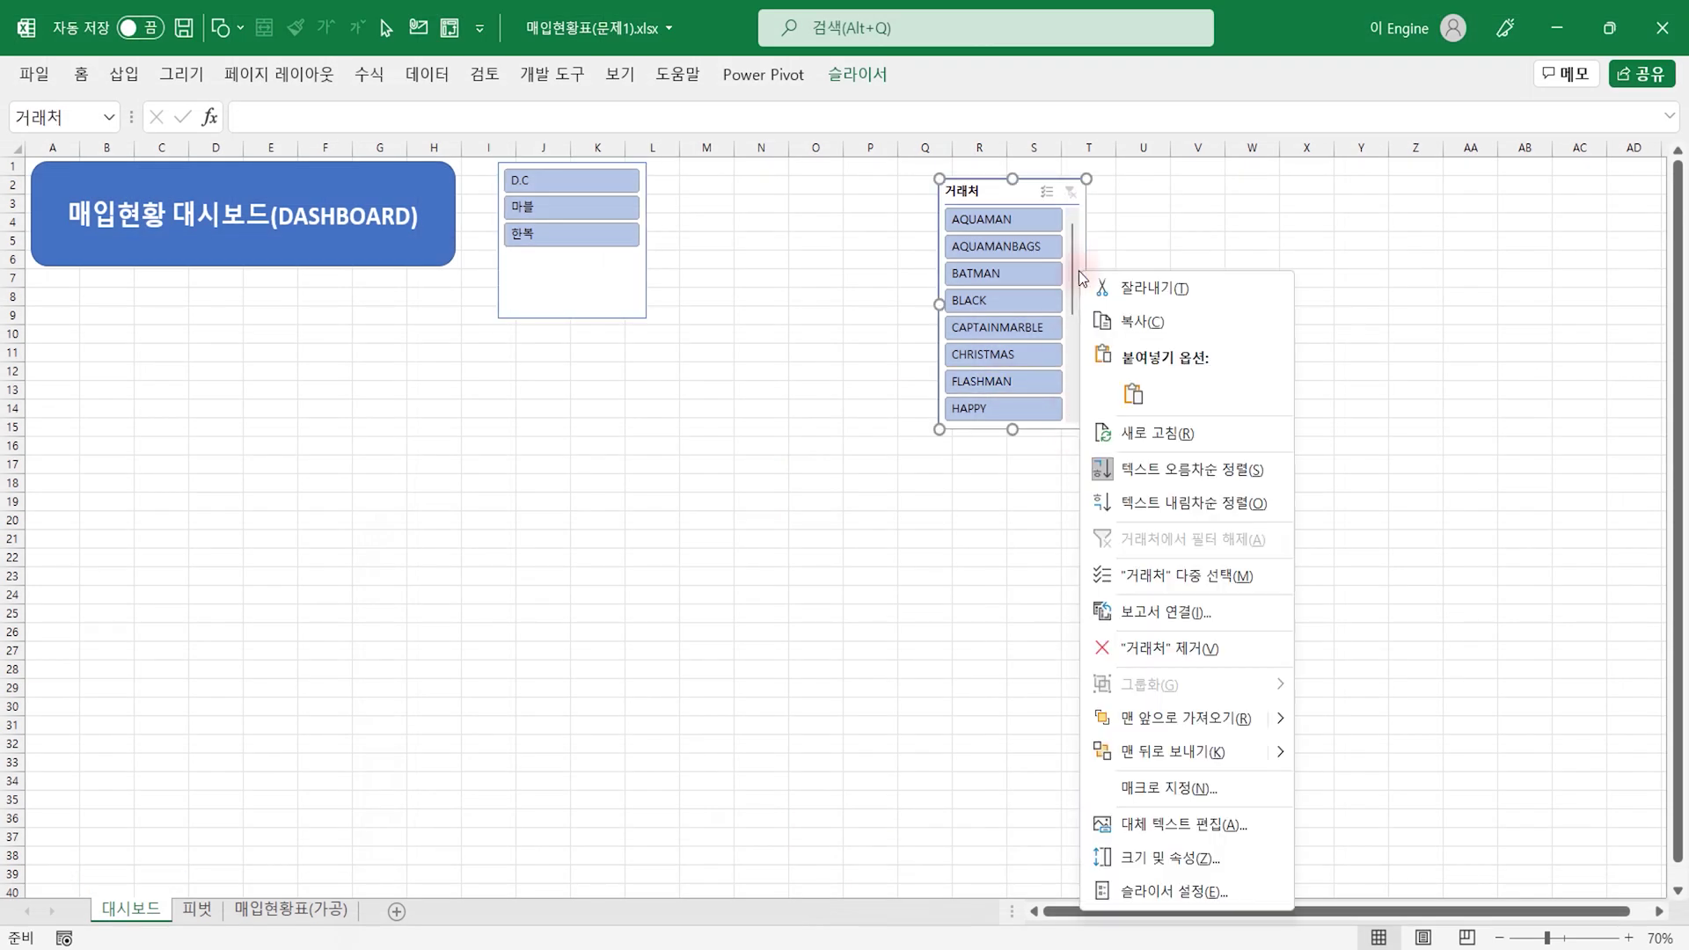
{"action": "left_click", "coordinate": [1175, 892]}
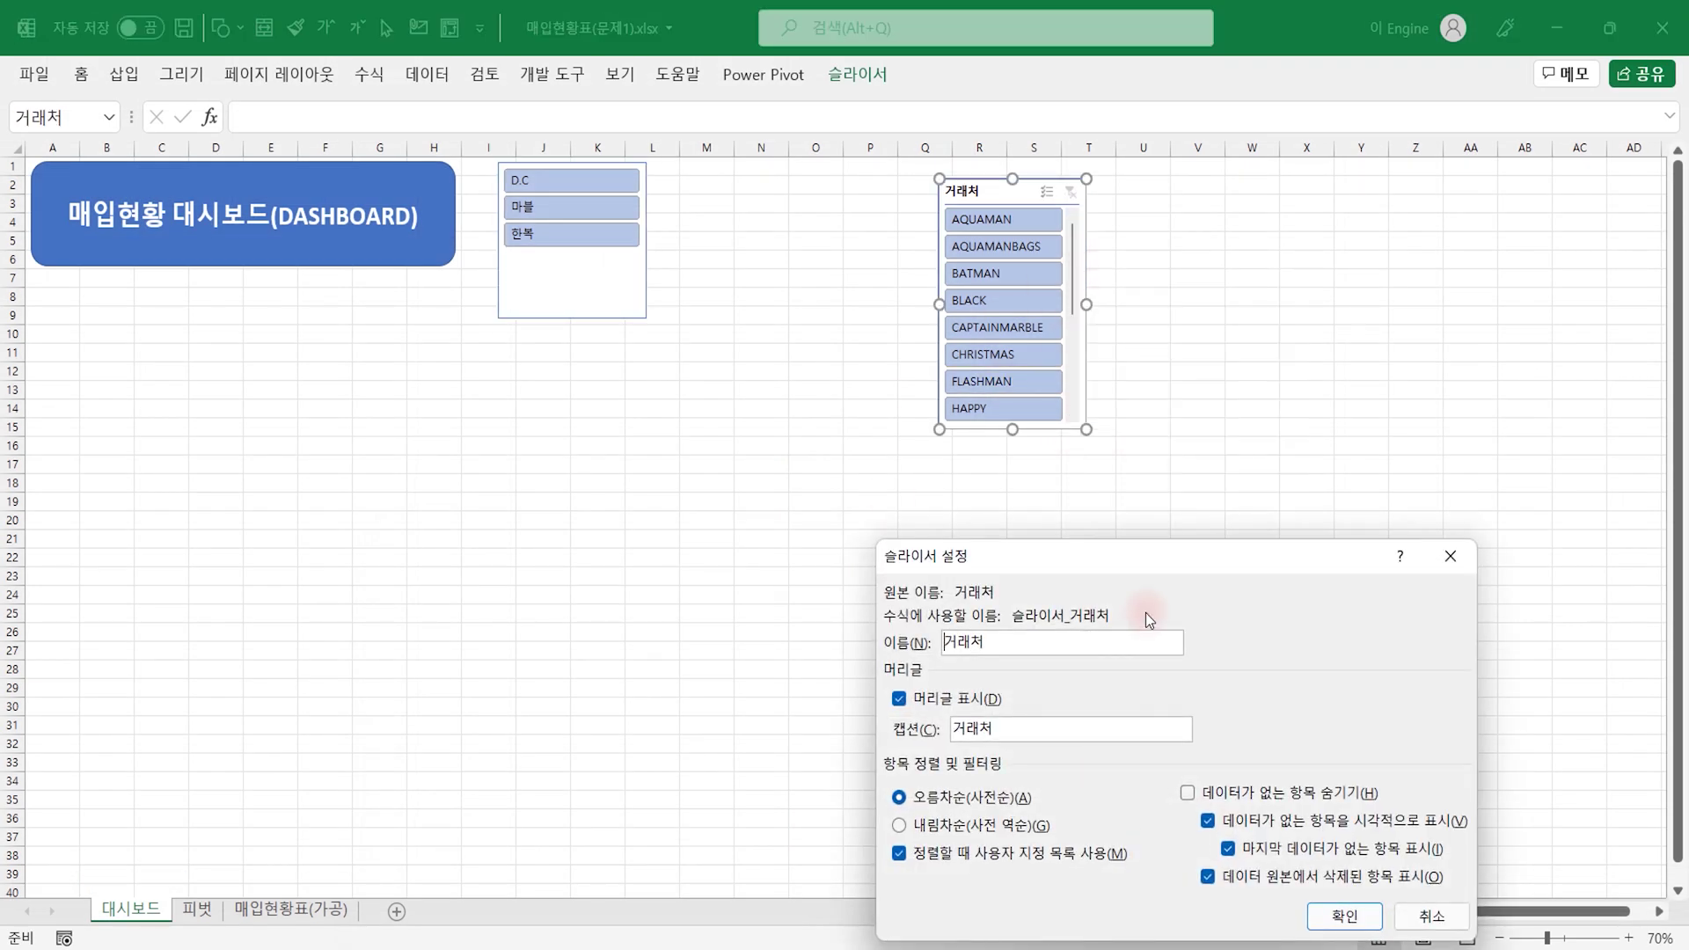
{"action": "left_click", "coordinate": [1187, 792]}
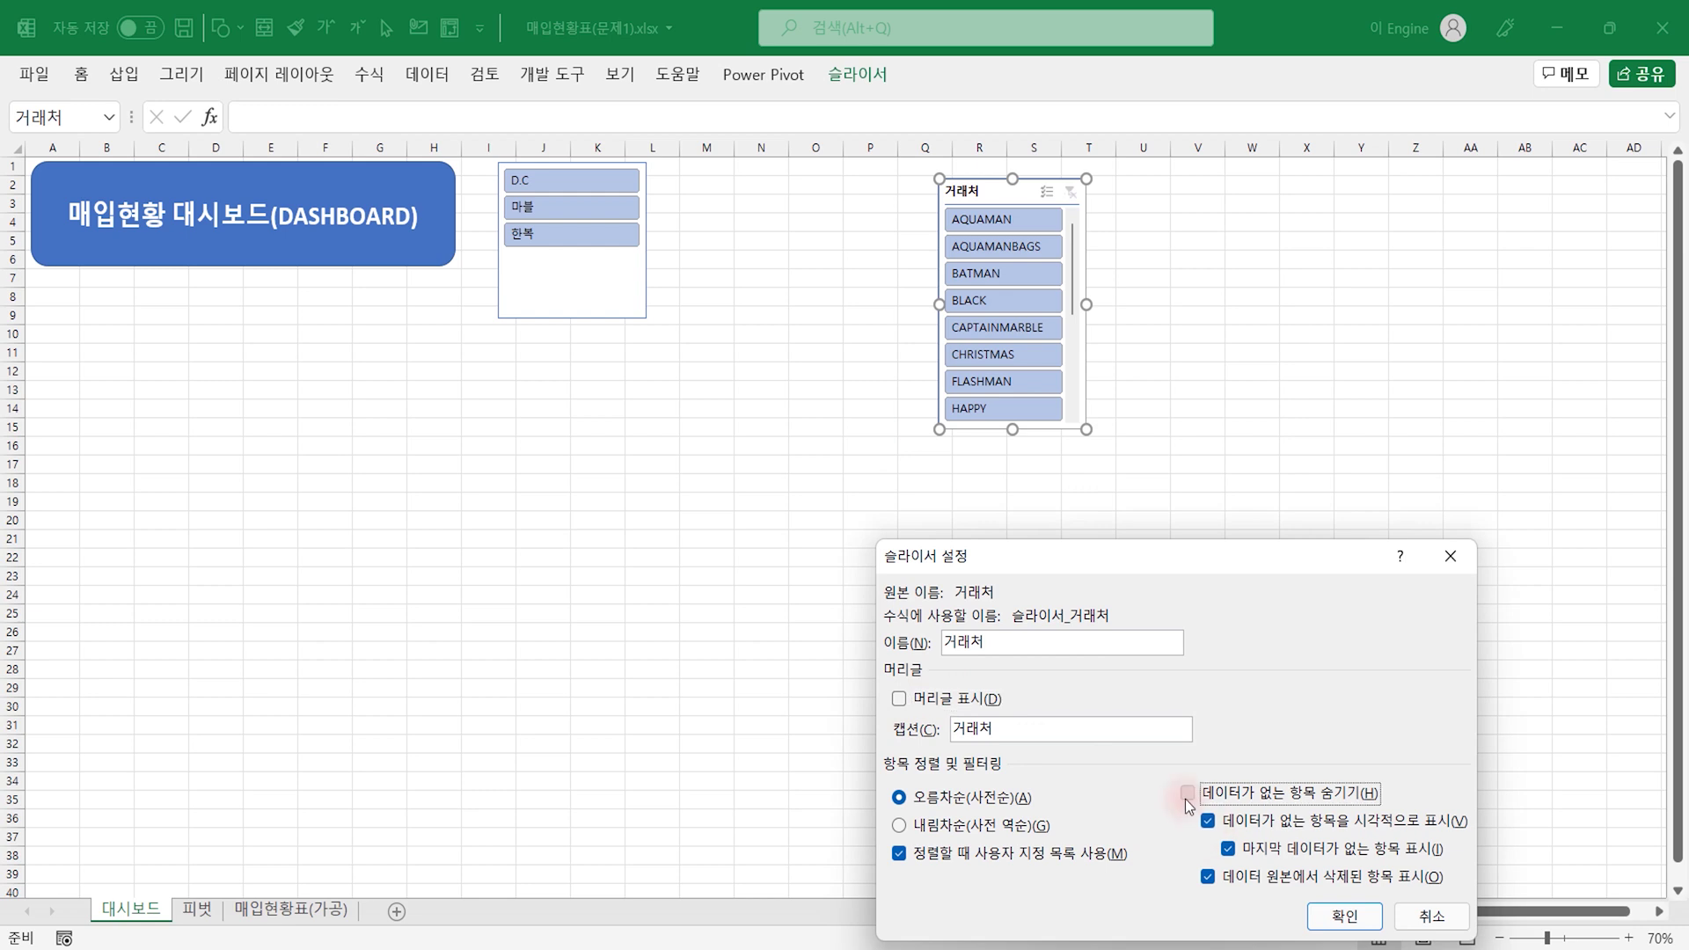
{"action": "left_click", "coordinate": [1344, 915]}
{"action": "left_click", "coordinate": [573, 316]}
{"action": "left_click_drag", "start_coordinate": [573, 318], "coordinate": [578, 262]}
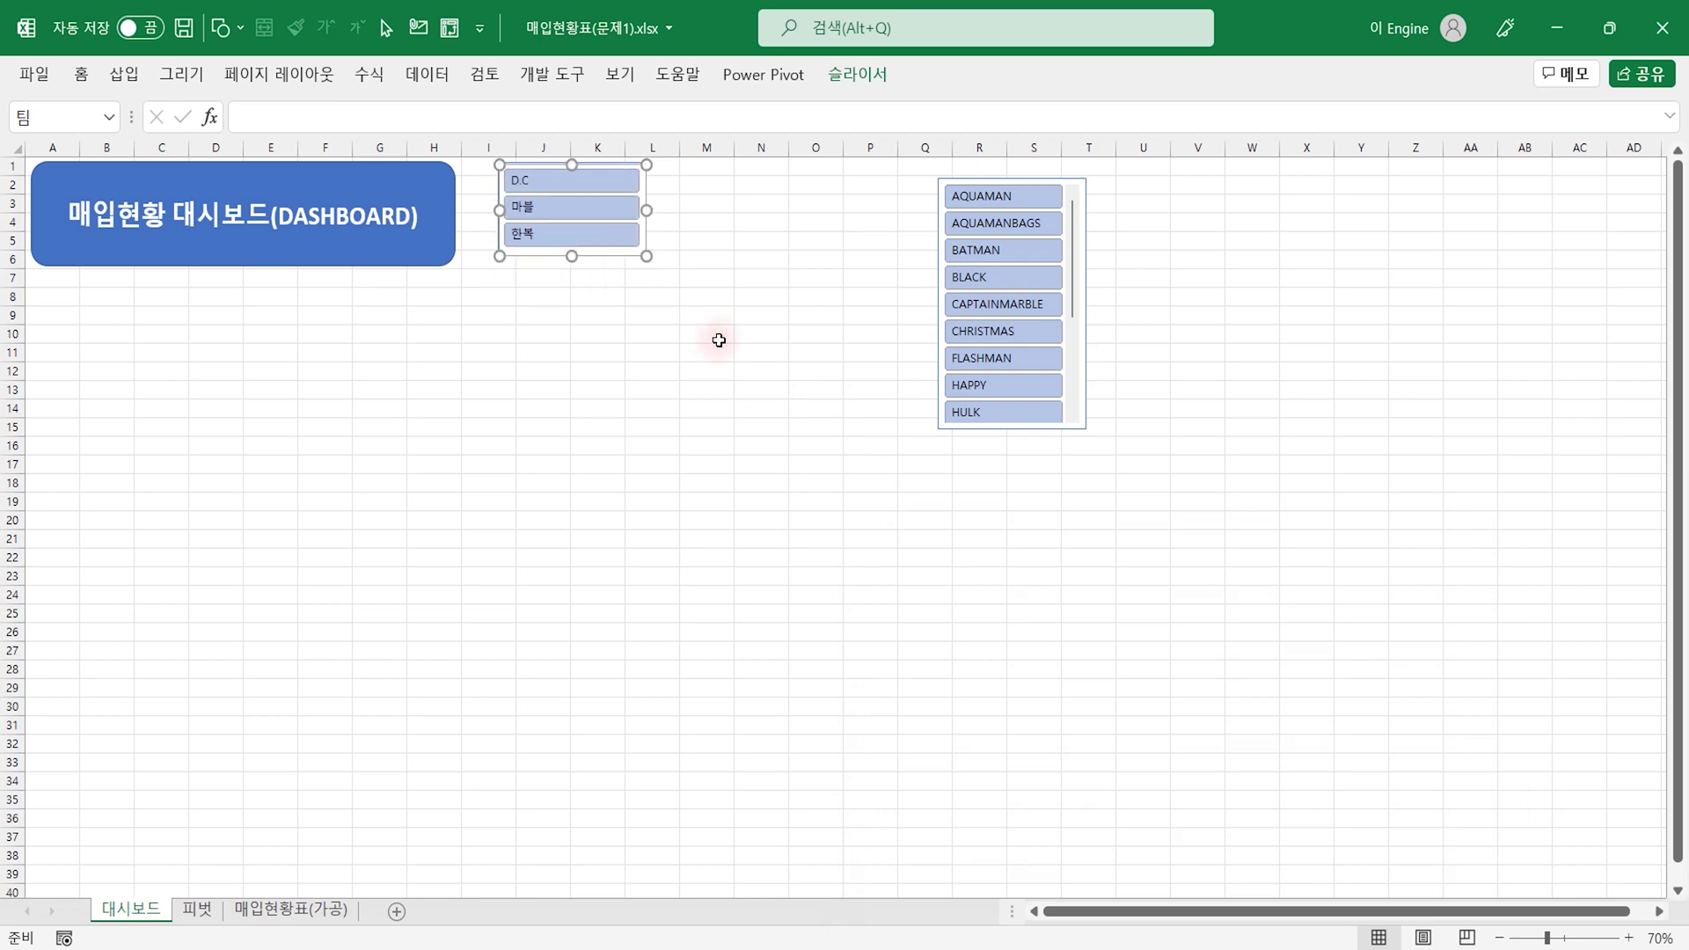
Step: Set the 거래처 slicer to five button columns
{"action": "left_click", "coordinate": [1078, 215]}
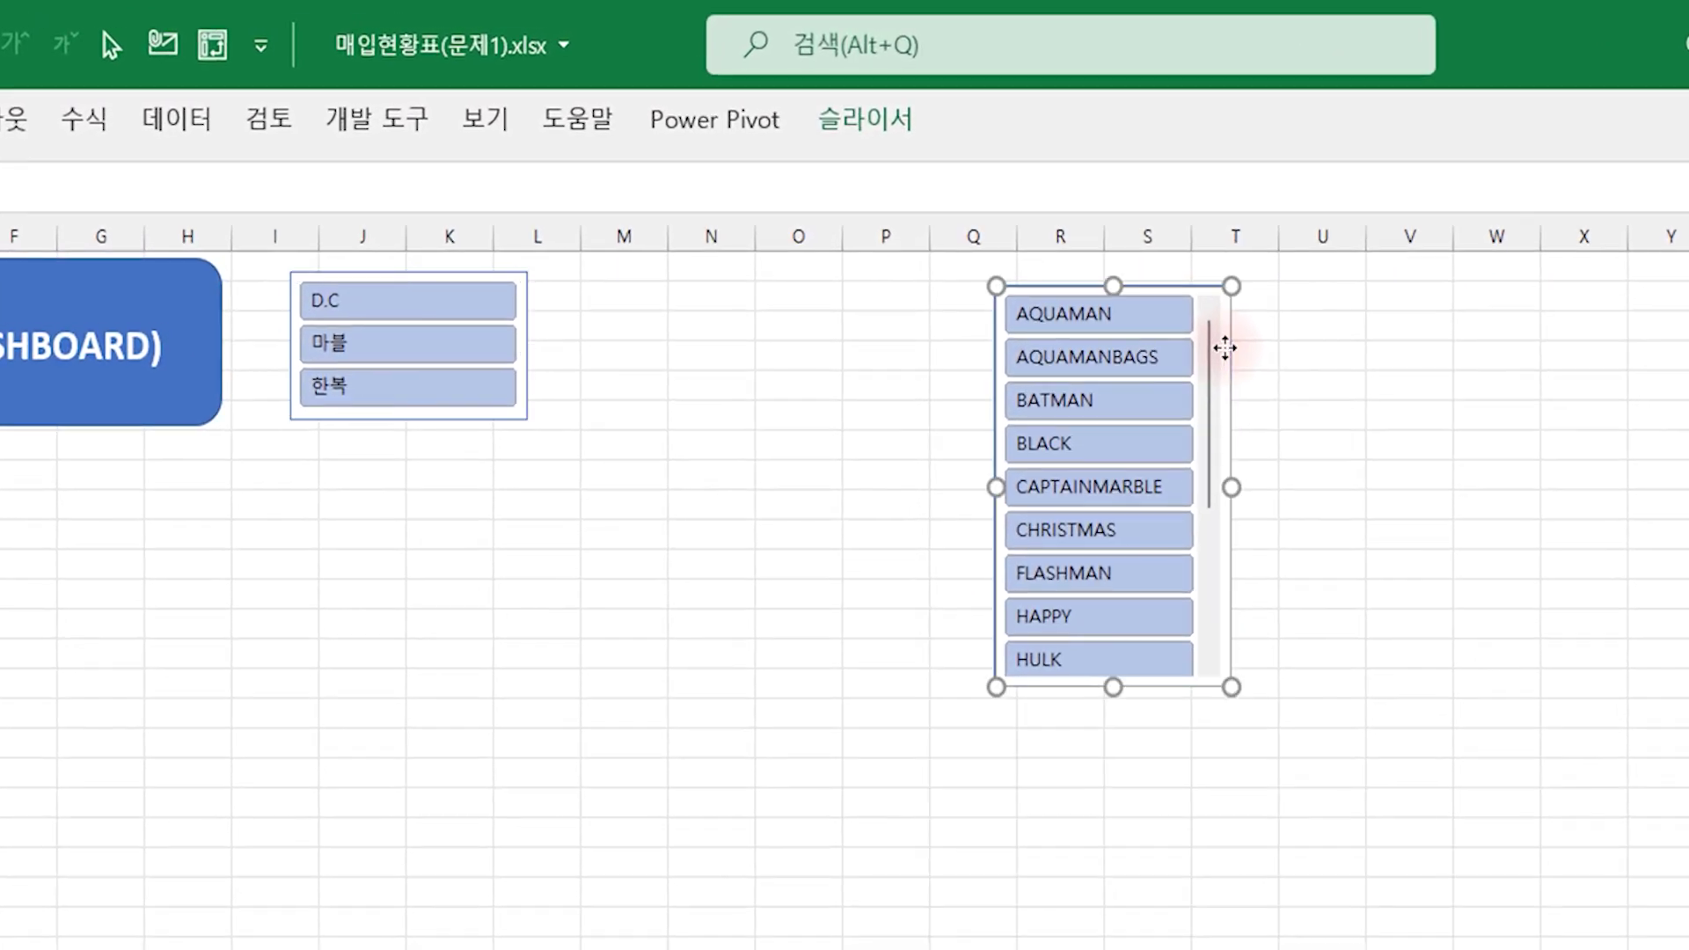
{"action": "left_click", "coordinate": [879, 119]}
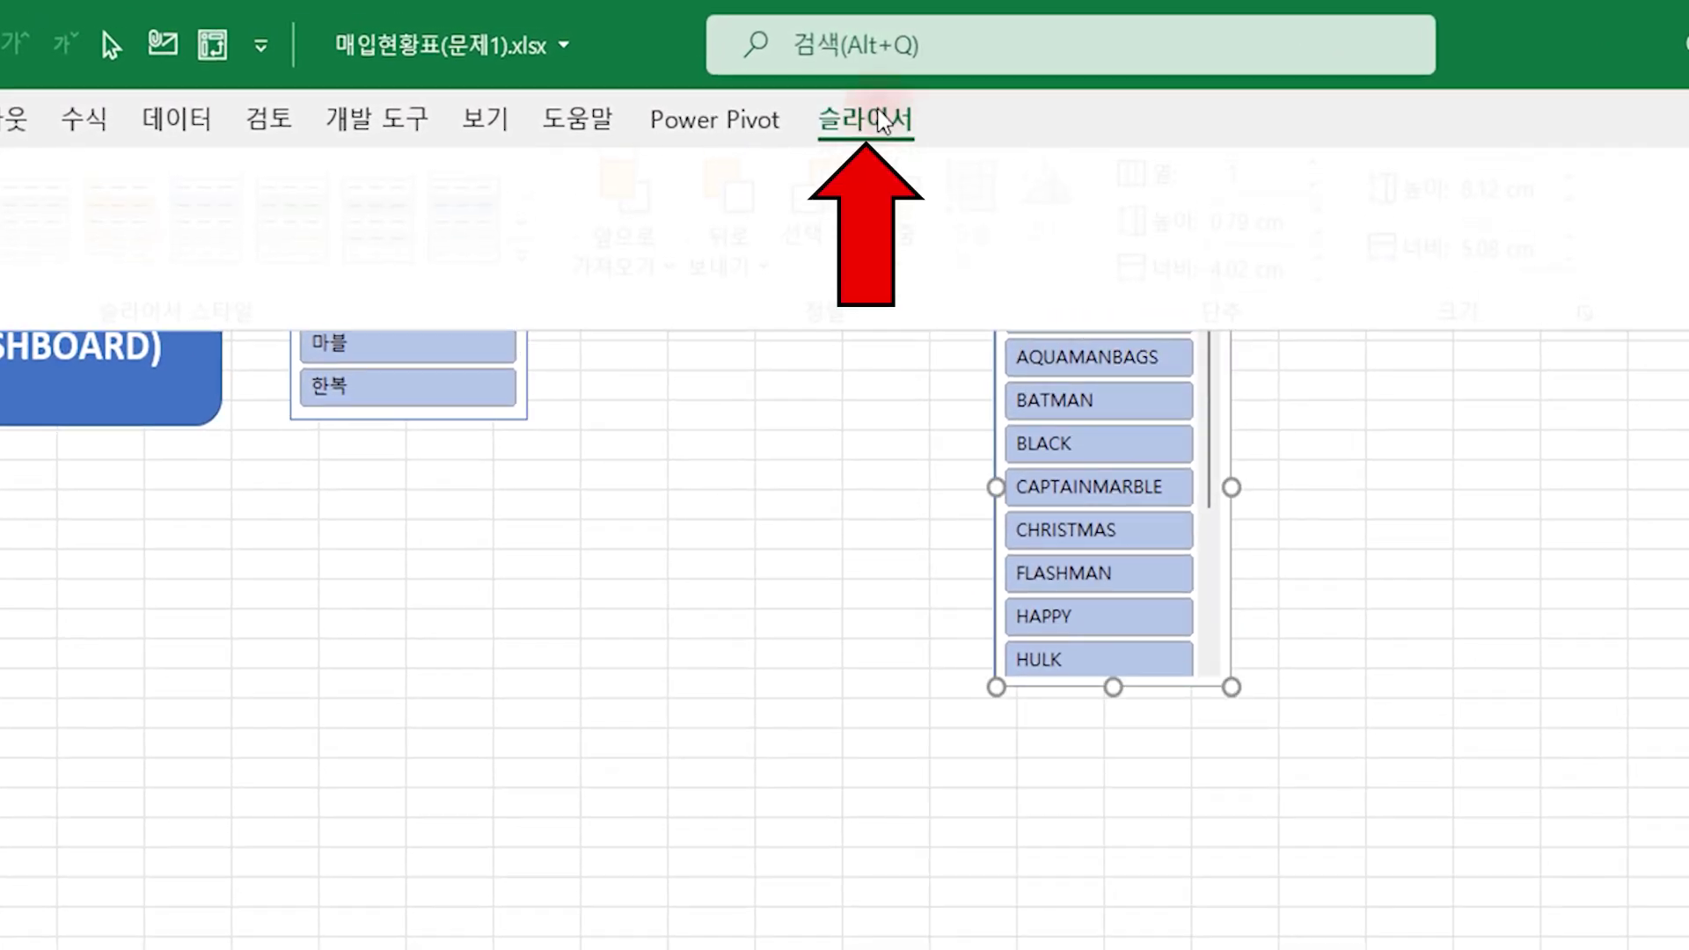
{"action": "left_click", "coordinate": [1336, 167]}
{"action": "left_click", "coordinate": [1336, 167]}
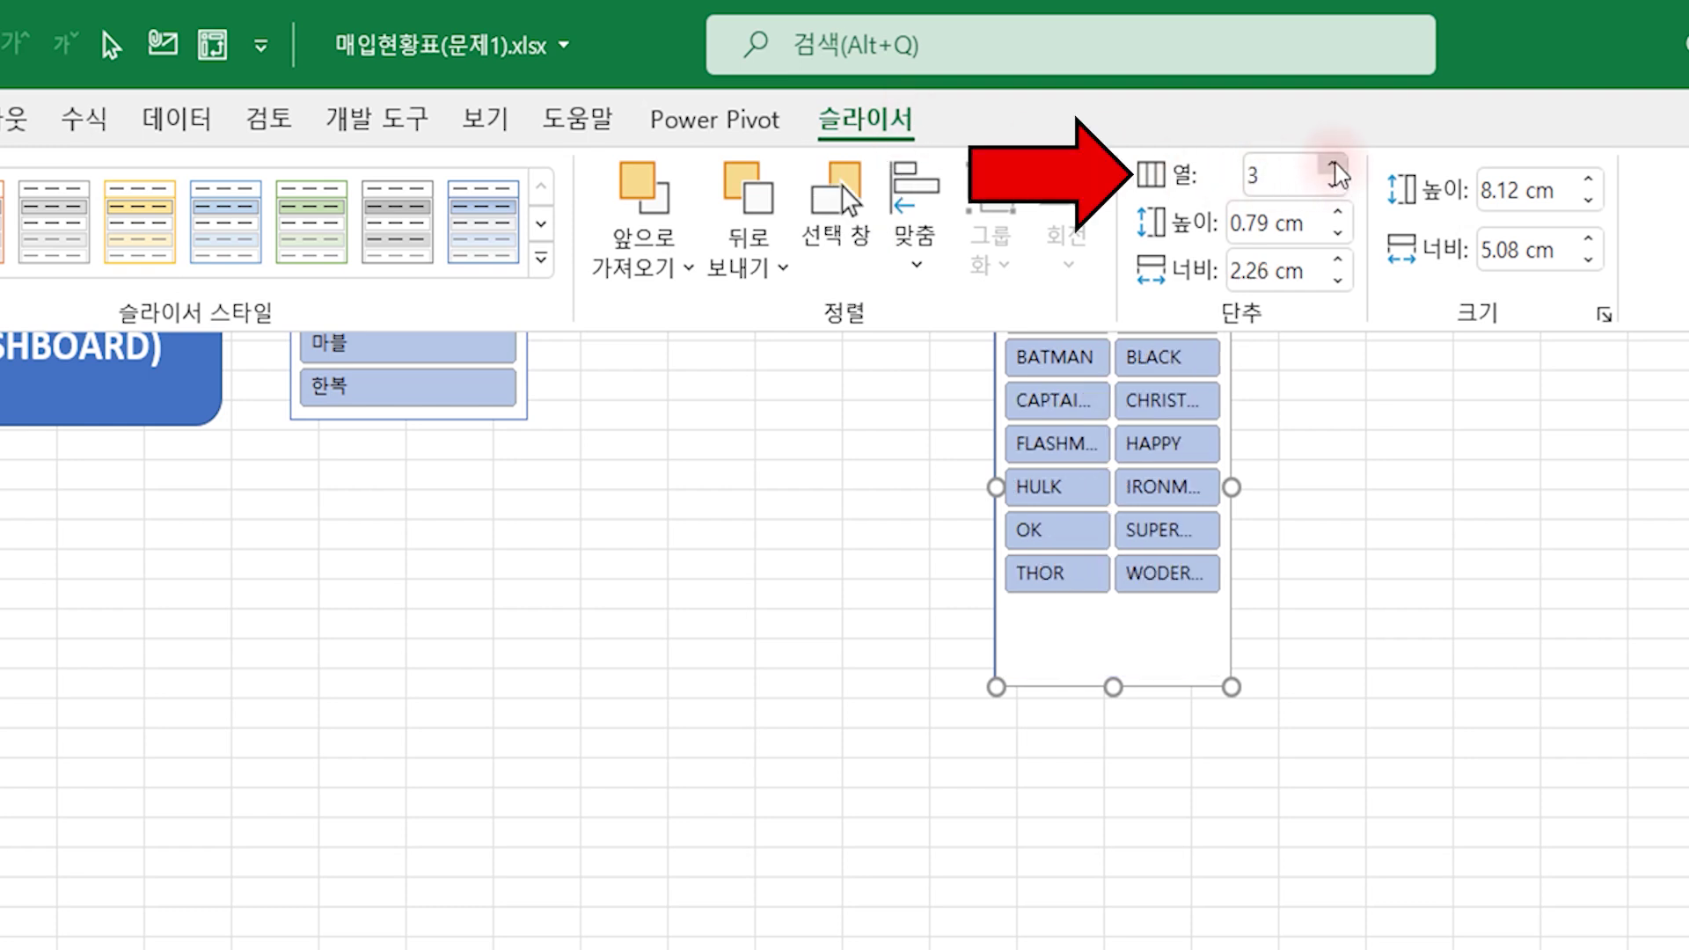
{"action": "left_click", "coordinate": [1336, 167]}
{"action": "left_click", "coordinate": [1336, 167]}
{"action": "left_click", "coordinate": [1336, 167]}
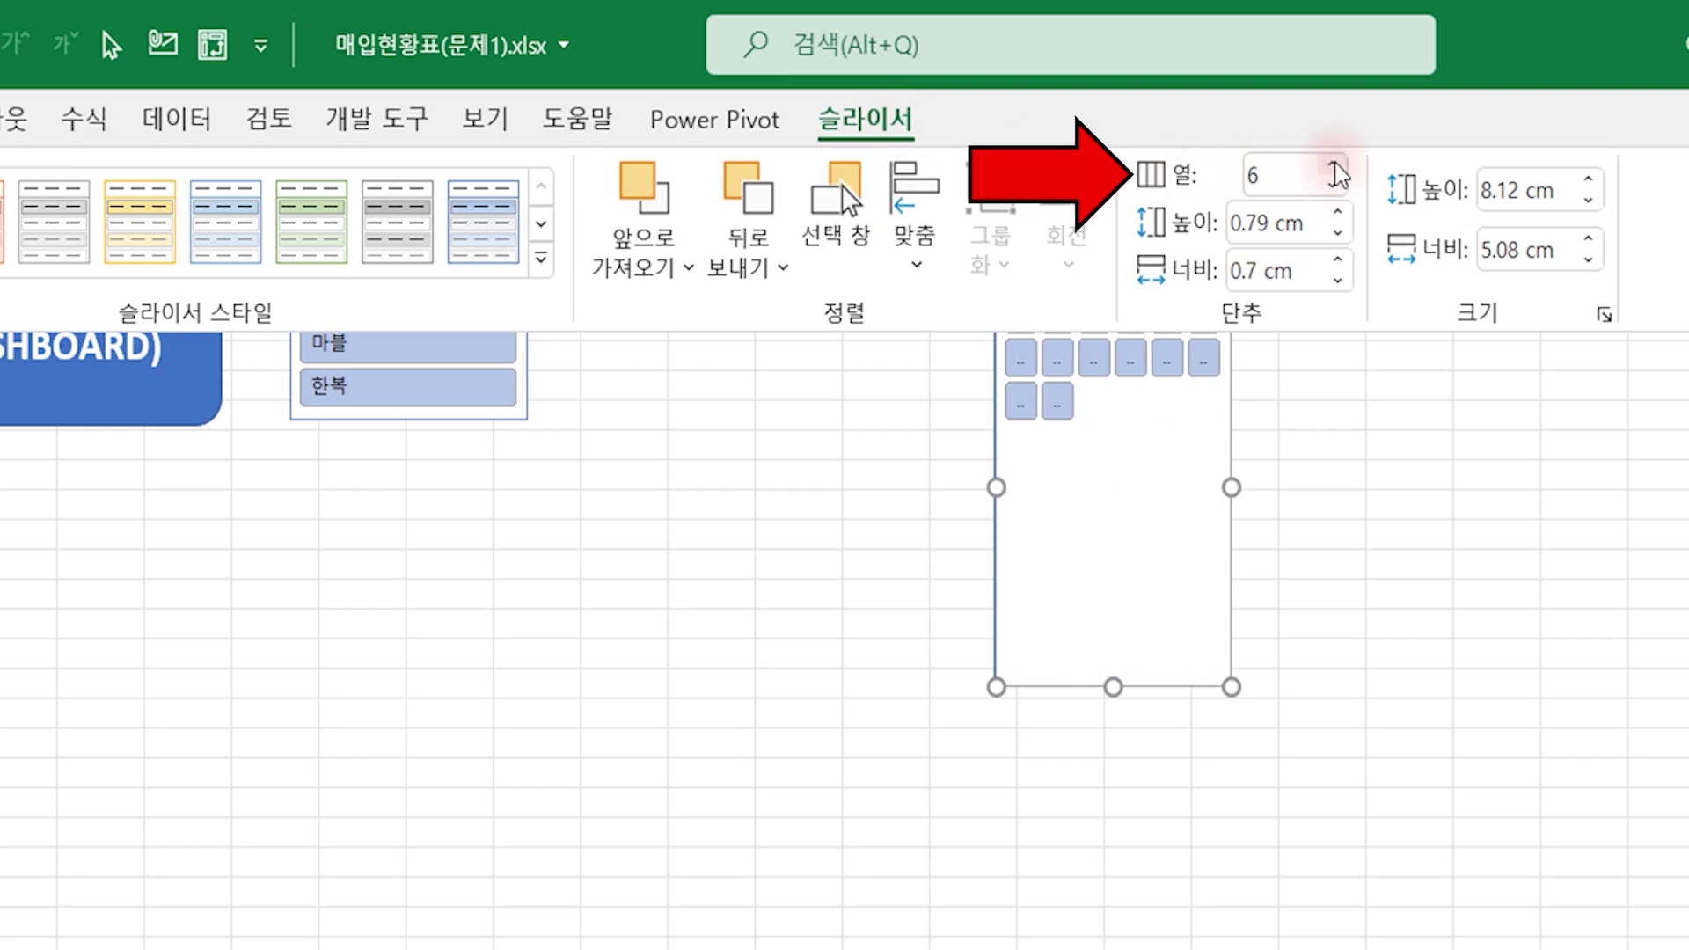
{"action": "left_click", "coordinate": [1336, 185]}
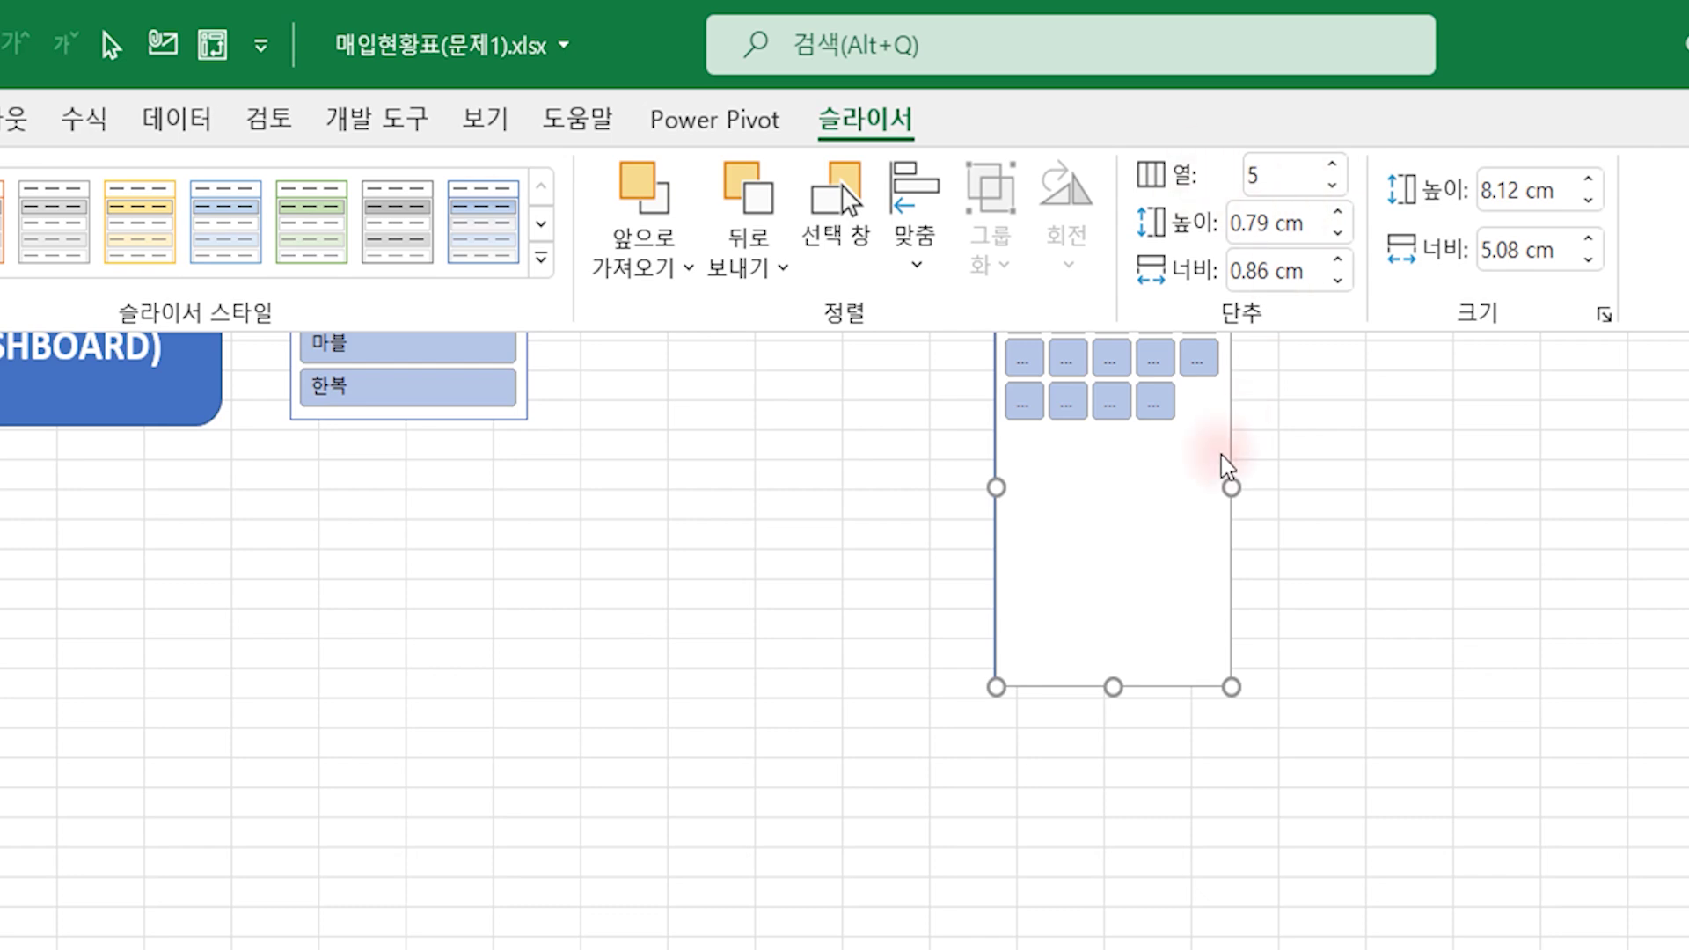
{"action": "left_click", "coordinate": [1380, 575]}
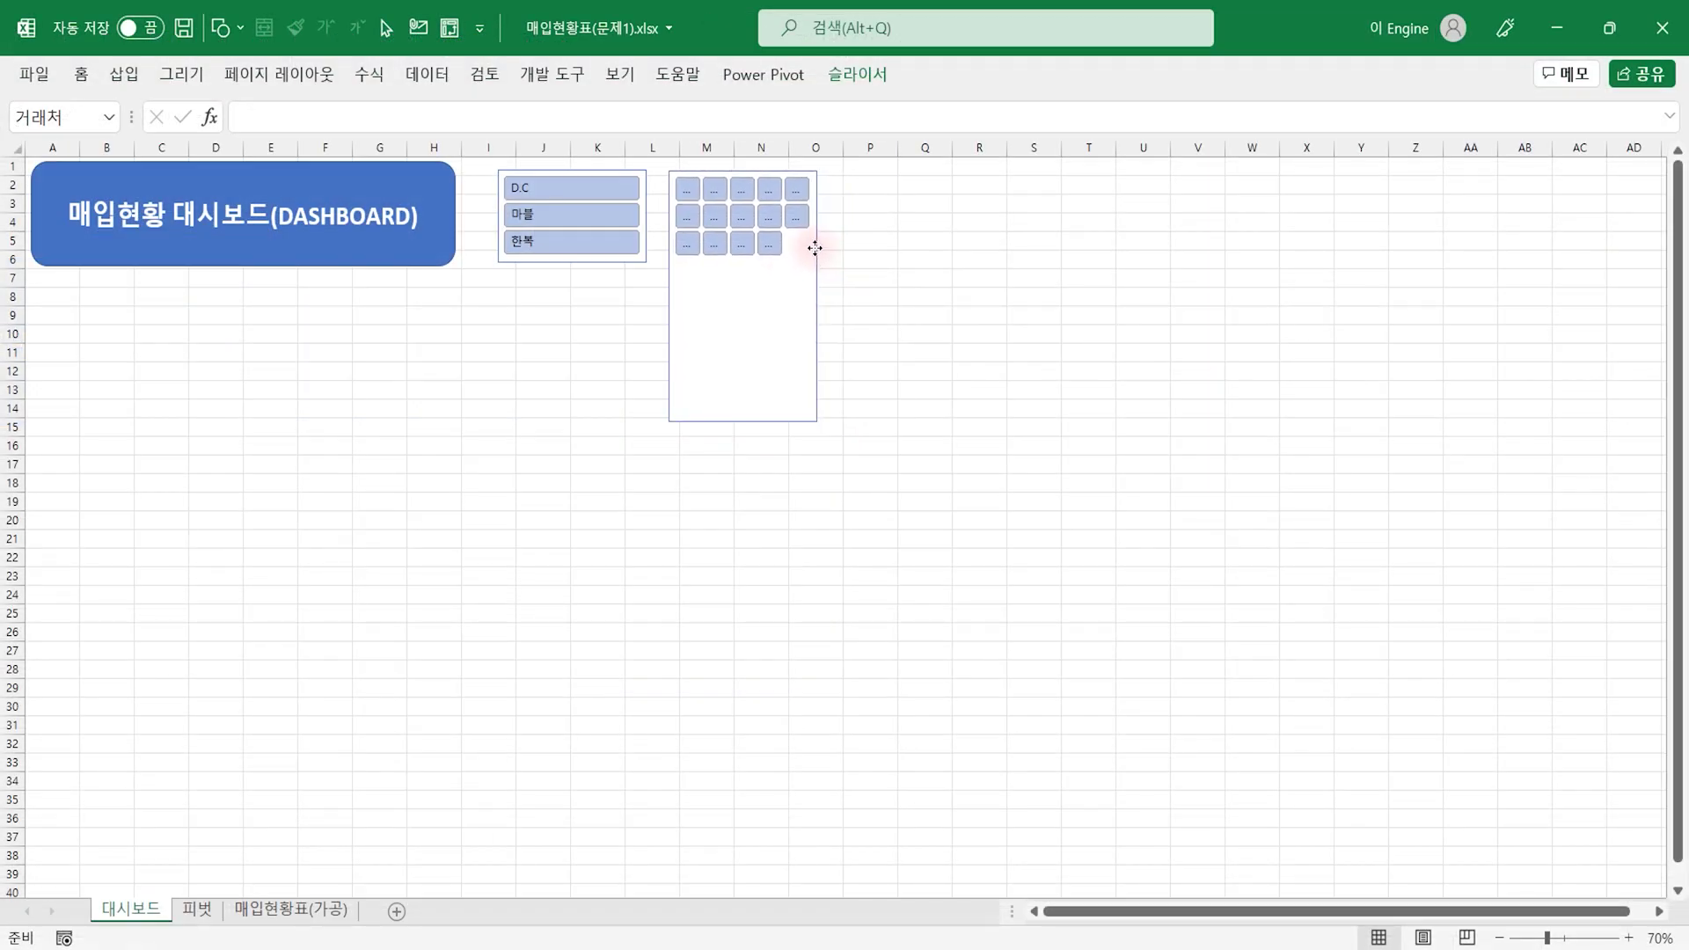
Step: Widen the 거래처 slicer to column Z, shorten it to row 6, and match 팀's height
{"action": "left_click", "coordinate": [820, 251]}
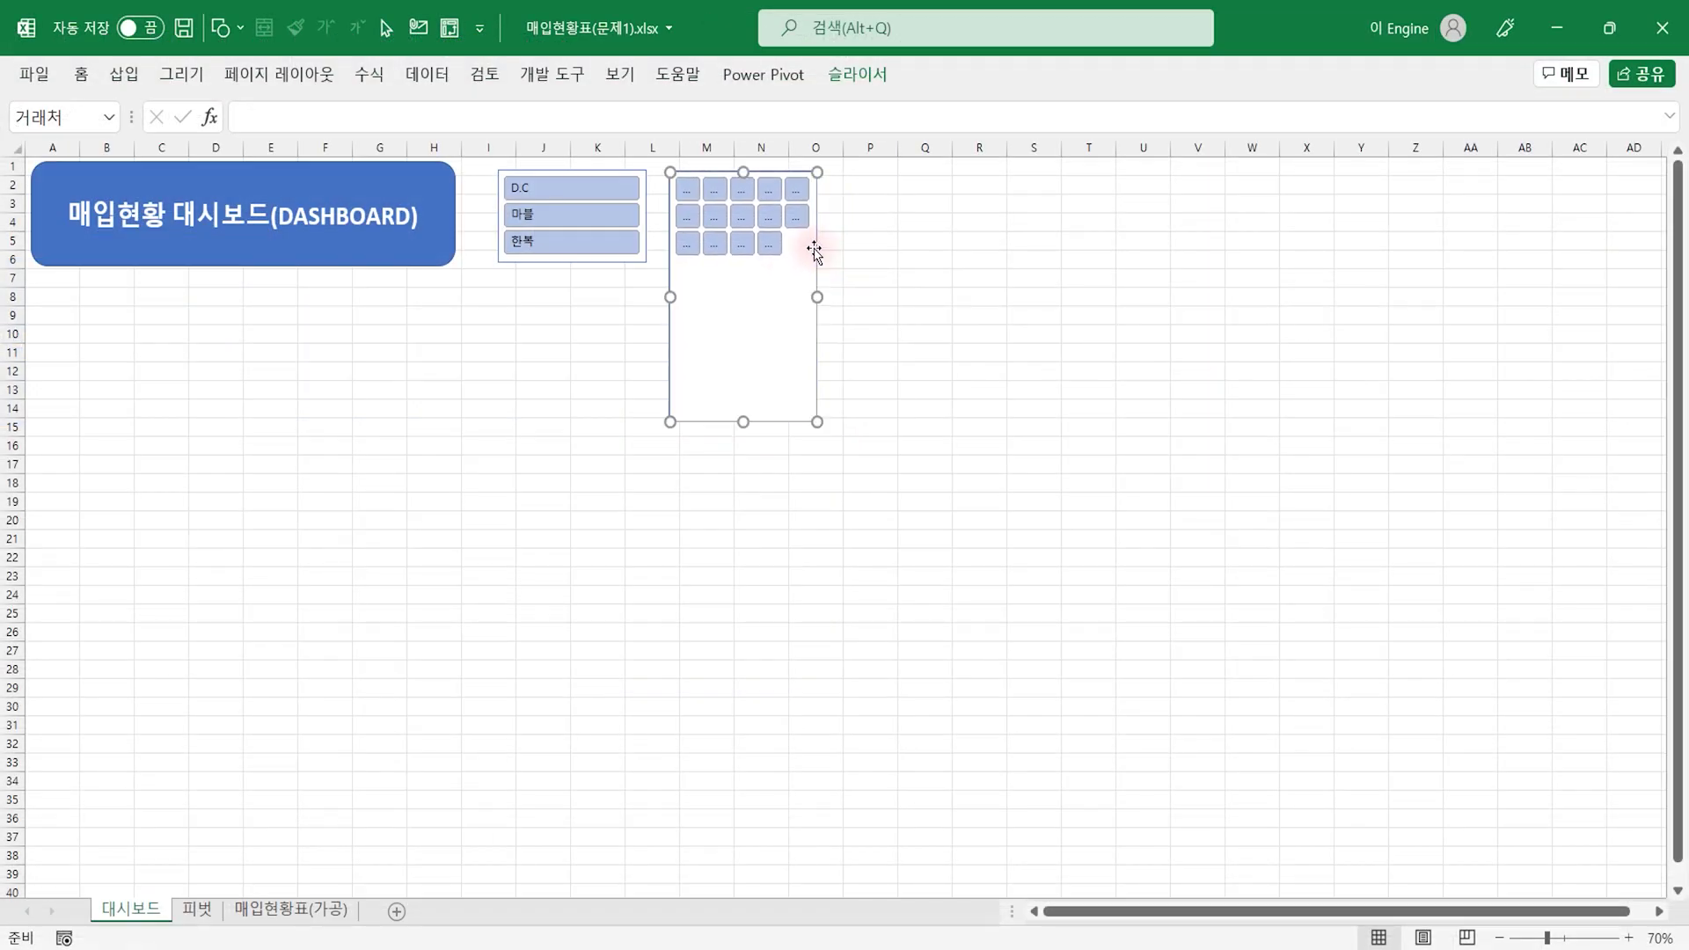
{"action": "mouse_move", "coordinate": [818, 297]}
{"action": "left_mouse_down"}
{"action": "mouse_move", "coordinate": [1588, 294]}
{"action": "mouse_move", "coordinate": [1421, 302]}
{"action": "mouse_move", "coordinate": [1436, 297]}
{"action": "left_mouse_up"}
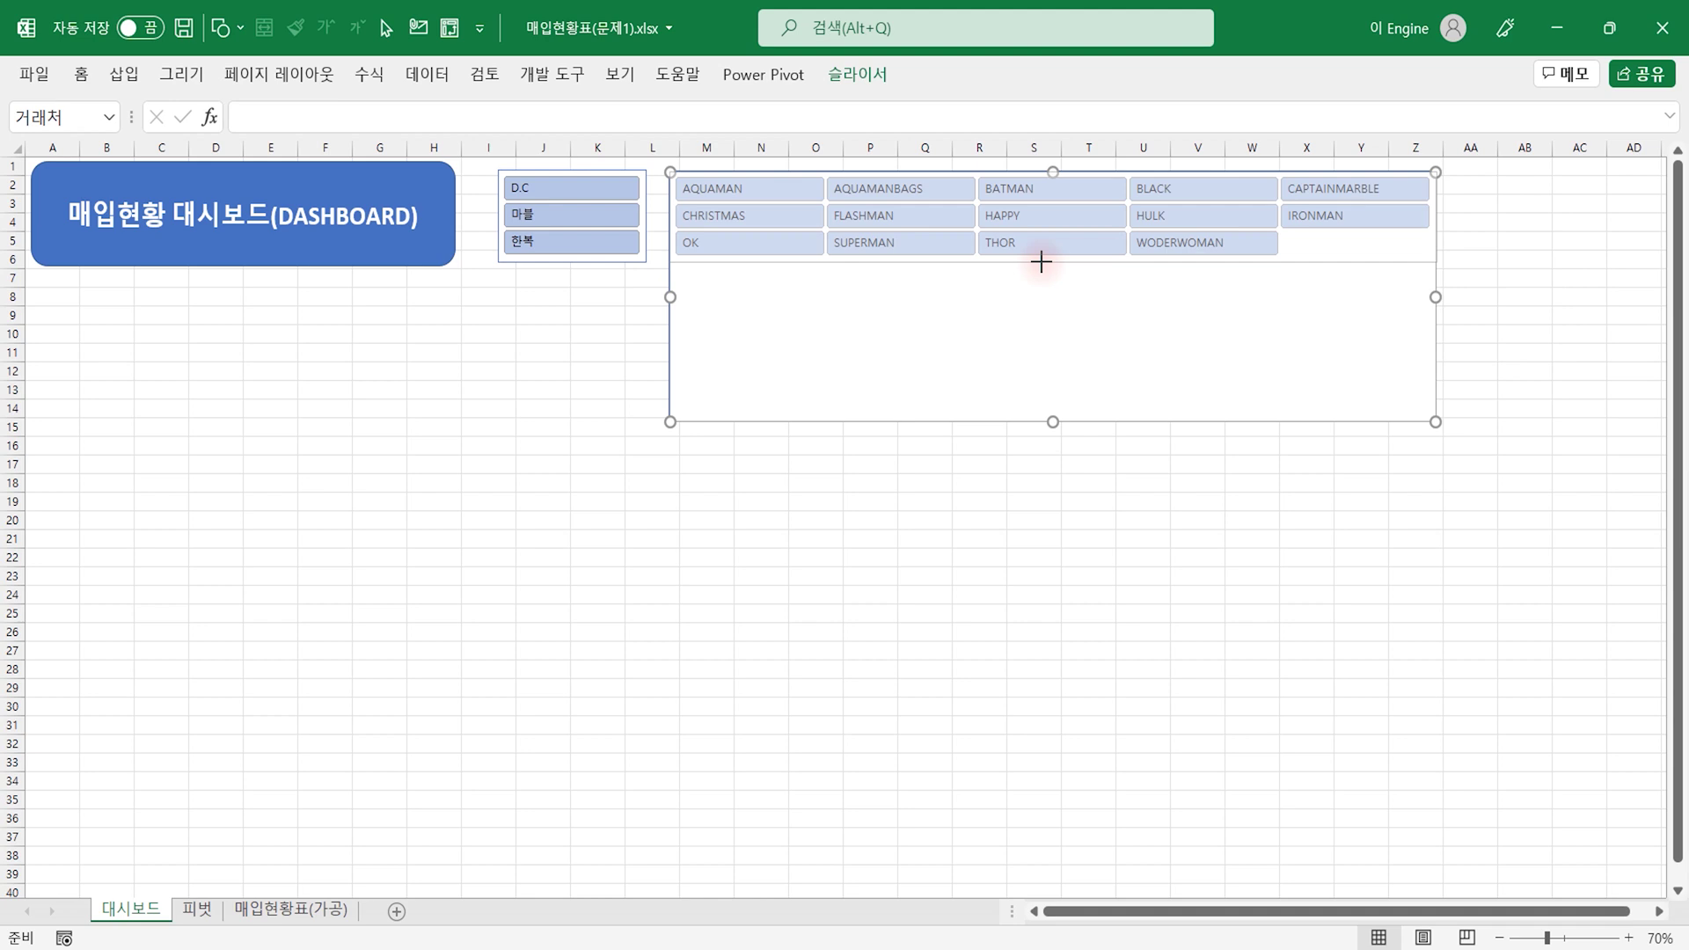
{"action": "left_click_drag", "start_coordinate": [1041, 261], "coordinate": [1041, 262]}
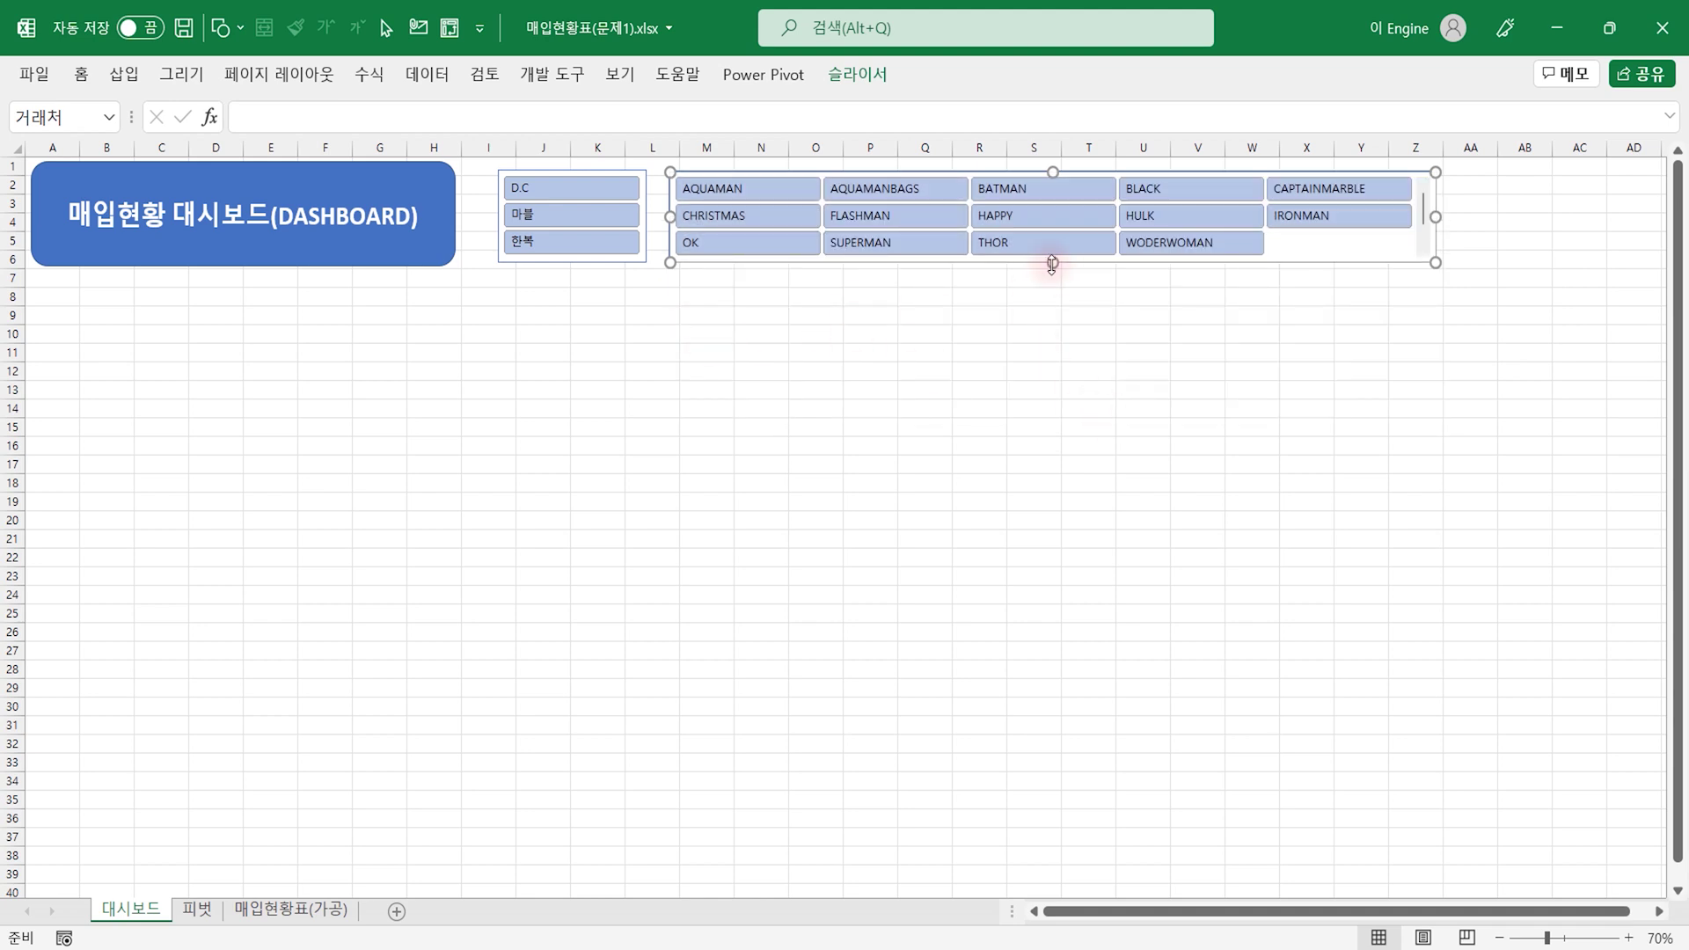
{"action": "left_click_drag", "start_coordinate": [1051, 264], "coordinate": [1051, 268]}
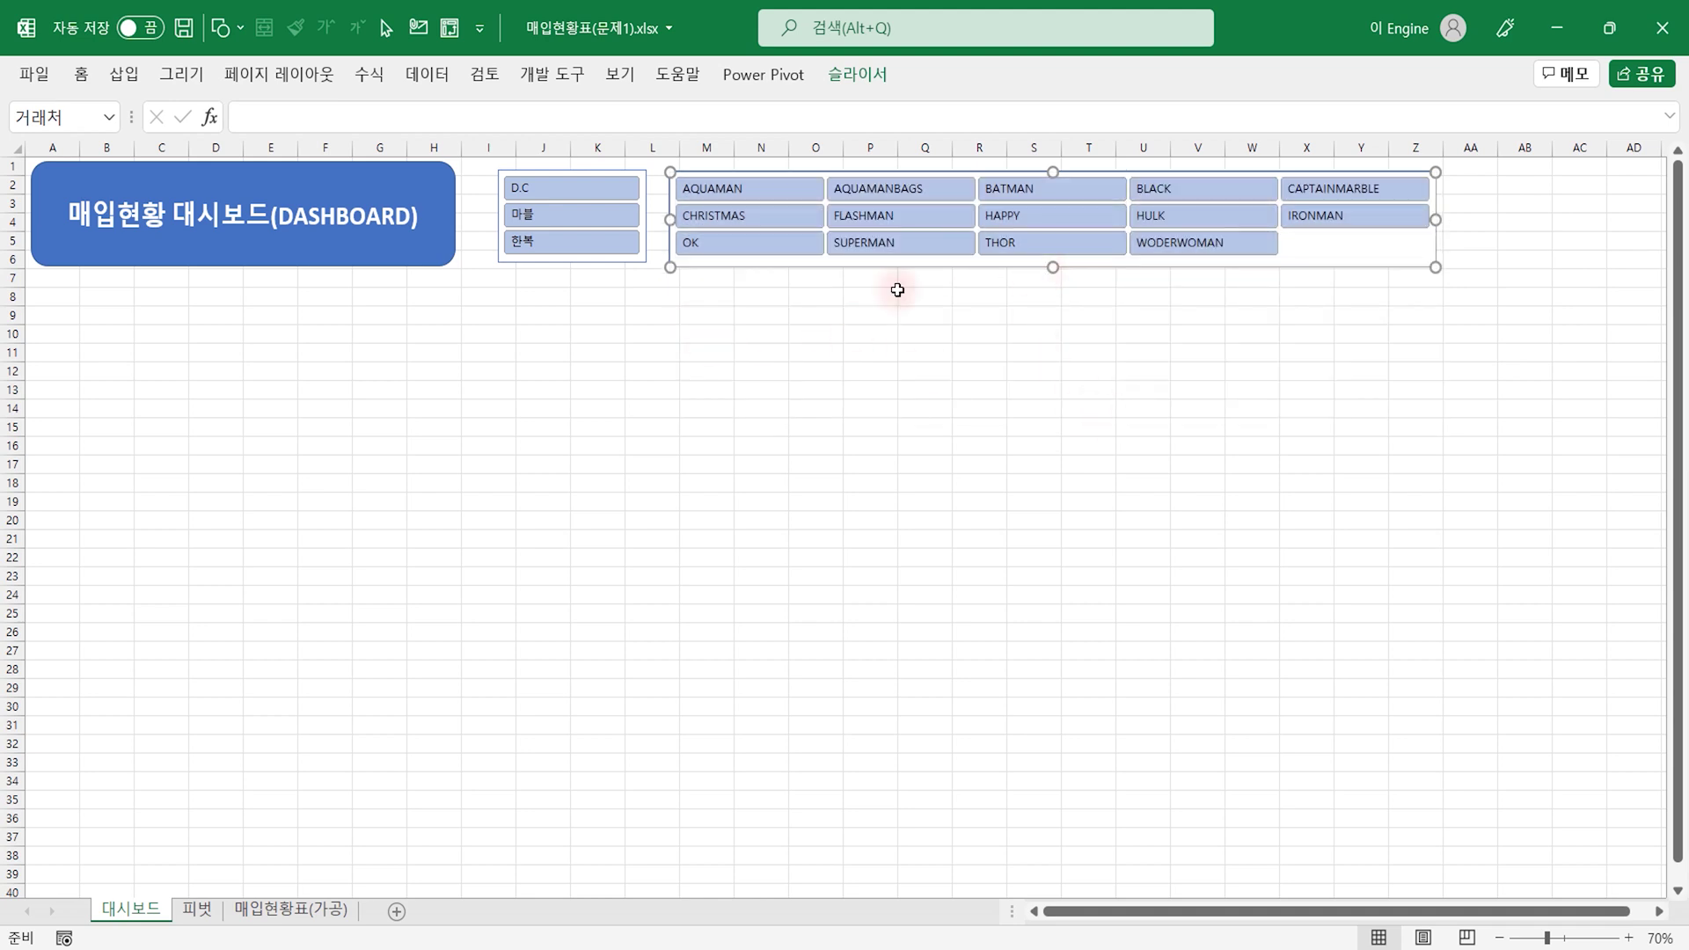
{"action": "left_click", "coordinate": [634, 262]}
{"action": "left_click_drag", "start_coordinate": [571, 263], "coordinate": [564, 265]}
{"action": "left_click", "coordinate": [706, 318]}
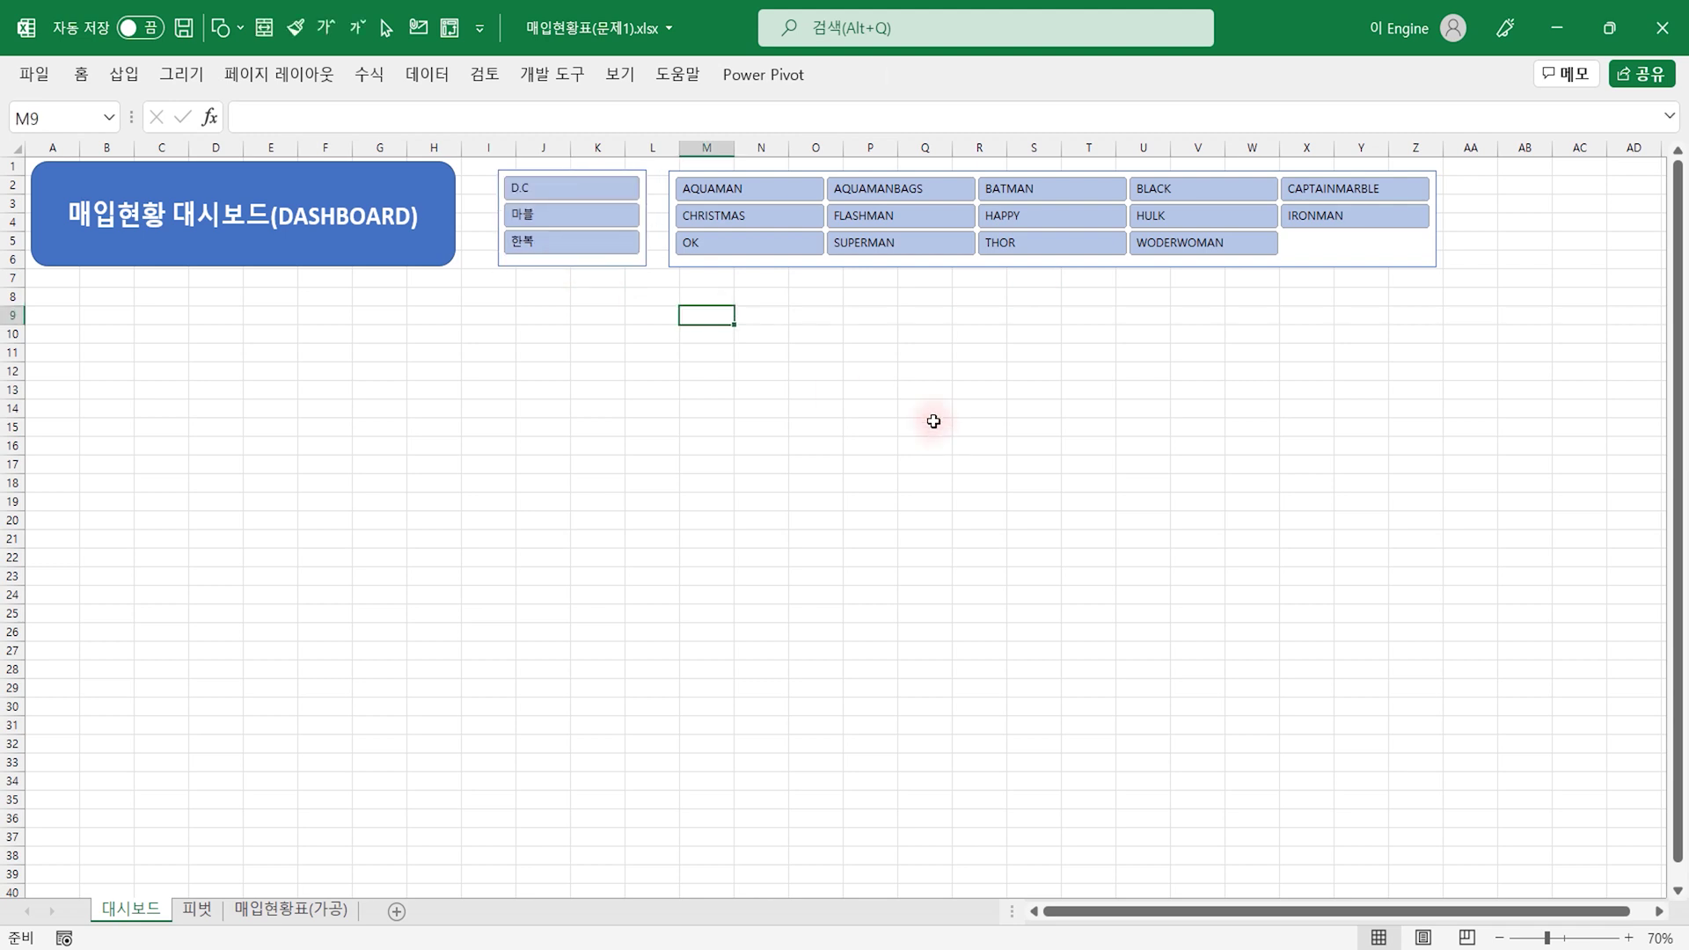
{"action": "left_click", "coordinate": [625, 267]}
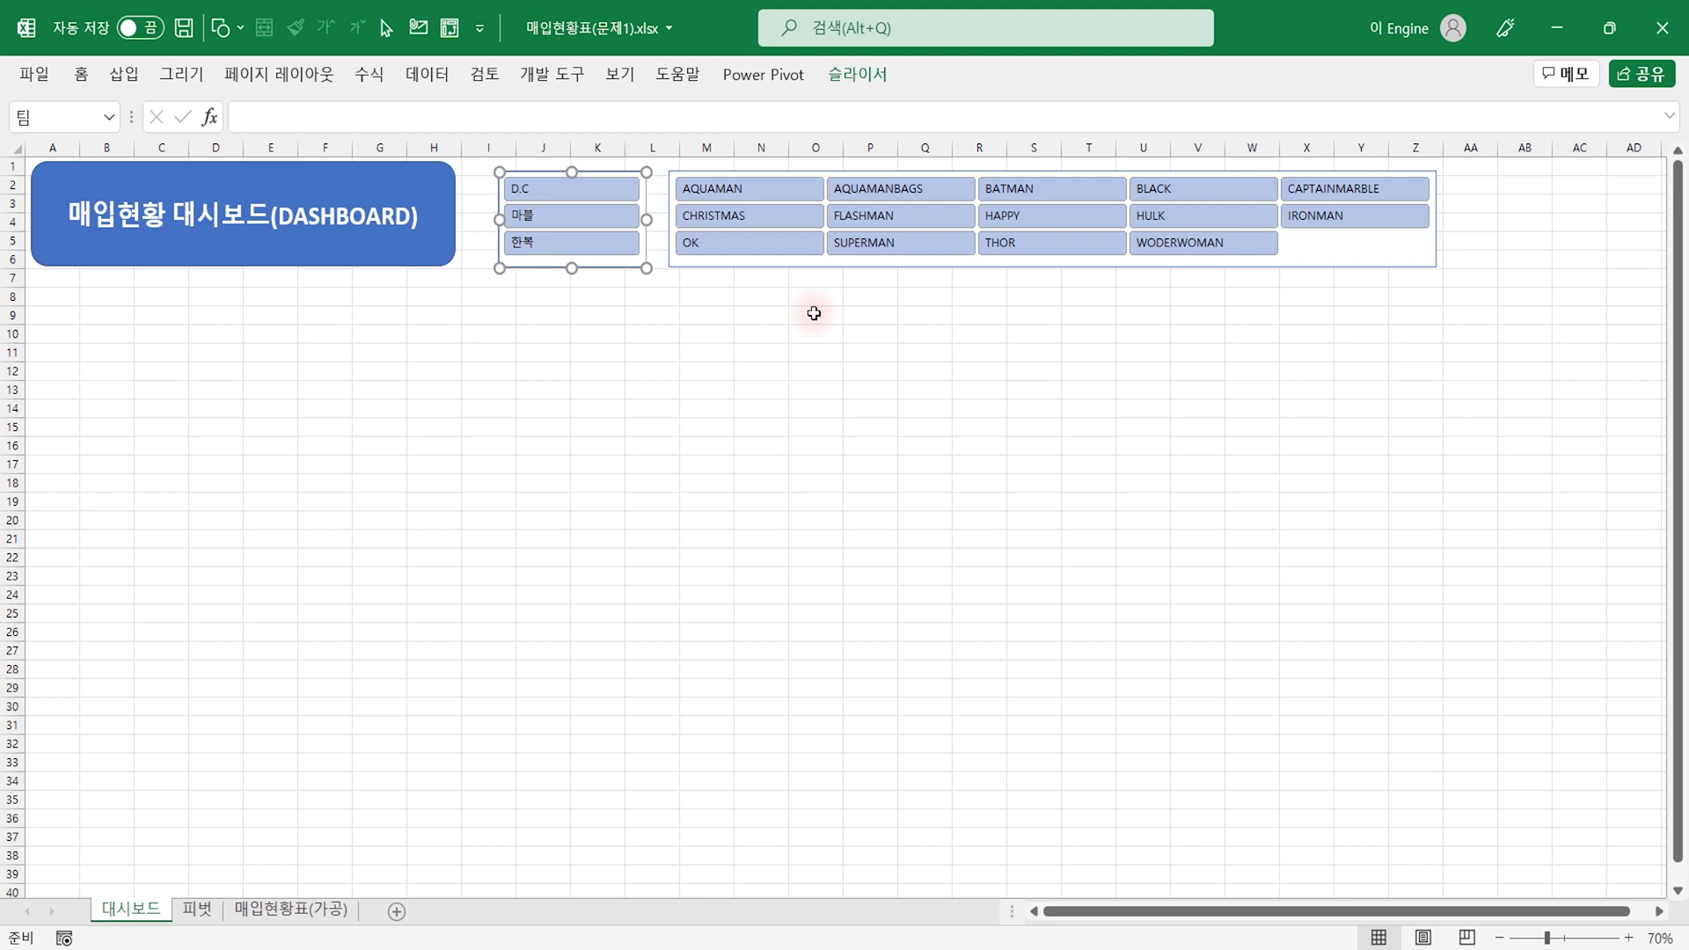
{"action": "key", "text": "Escape"}
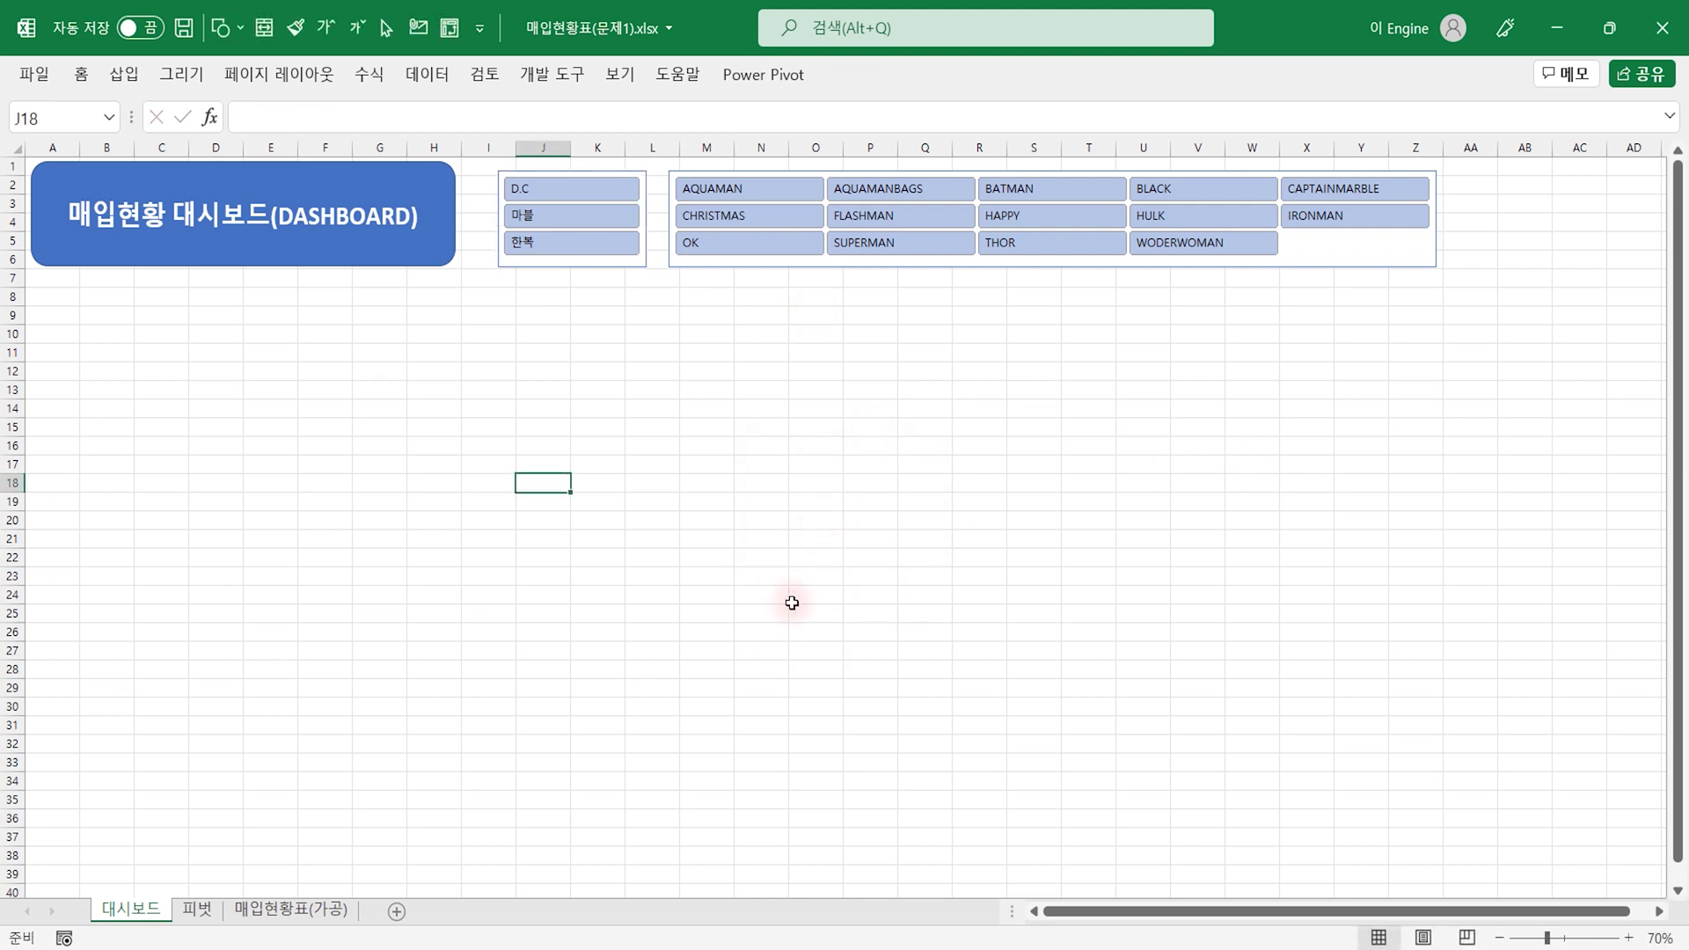
Step: Insert a clustered column pivot chart from the 발주 스타일 수 pivot and move it lower left
{"action": "left_click", "coordinate": [198, 911]}
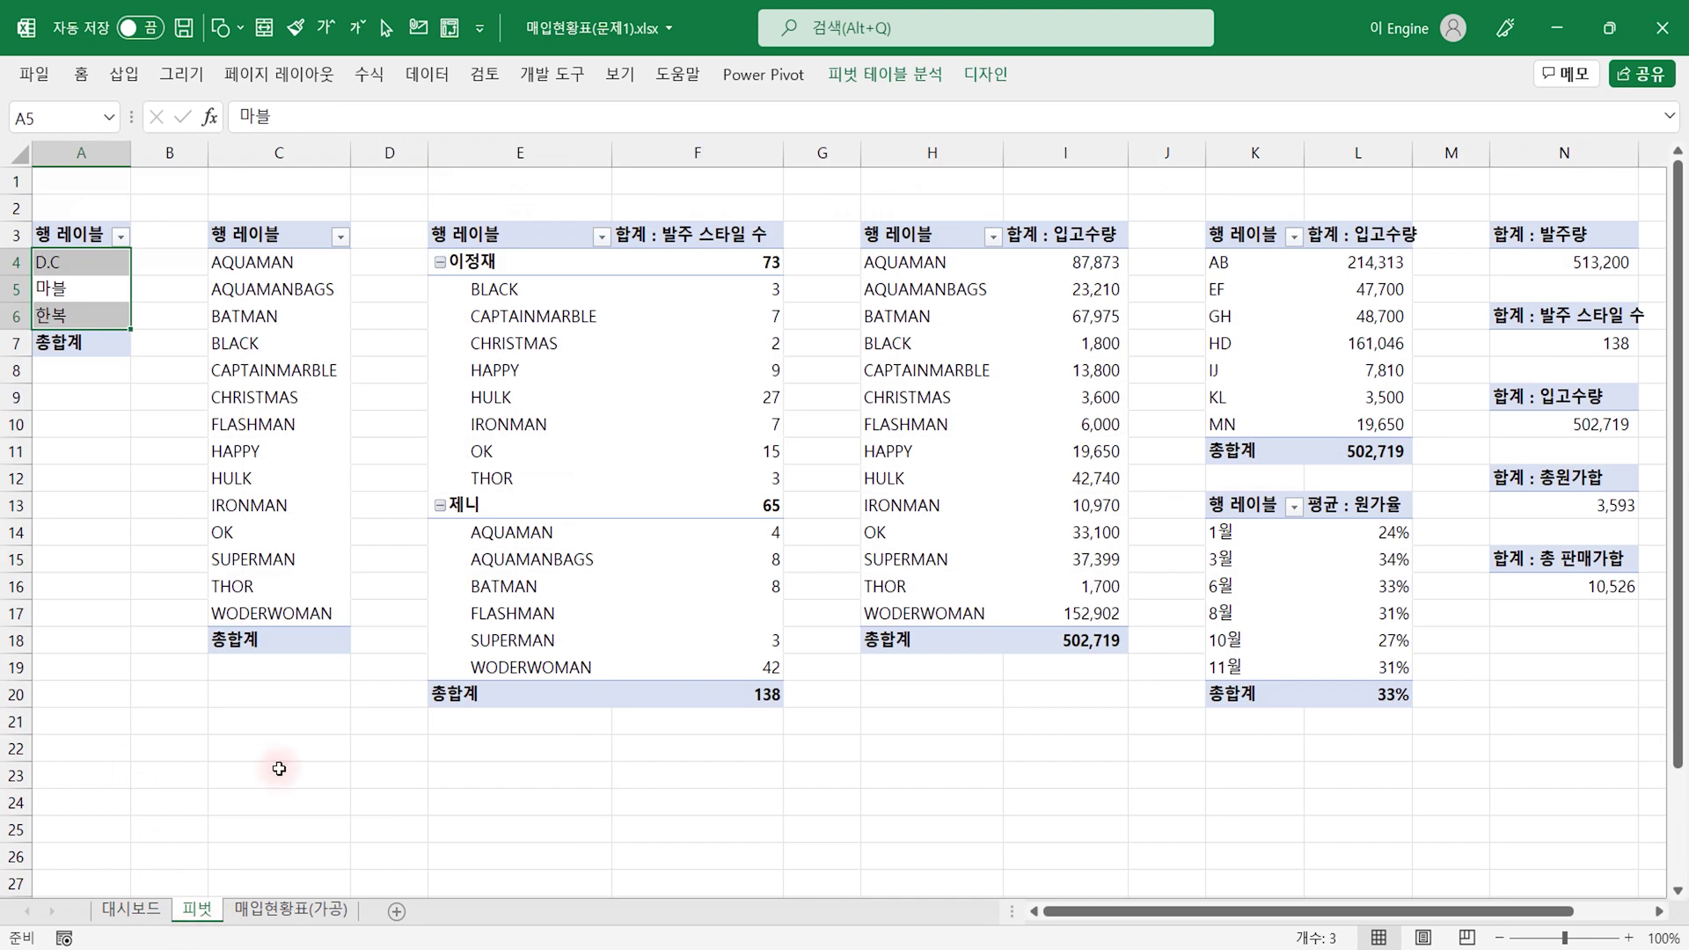
{"action": "left_click", "coordinate": [523, 389]}
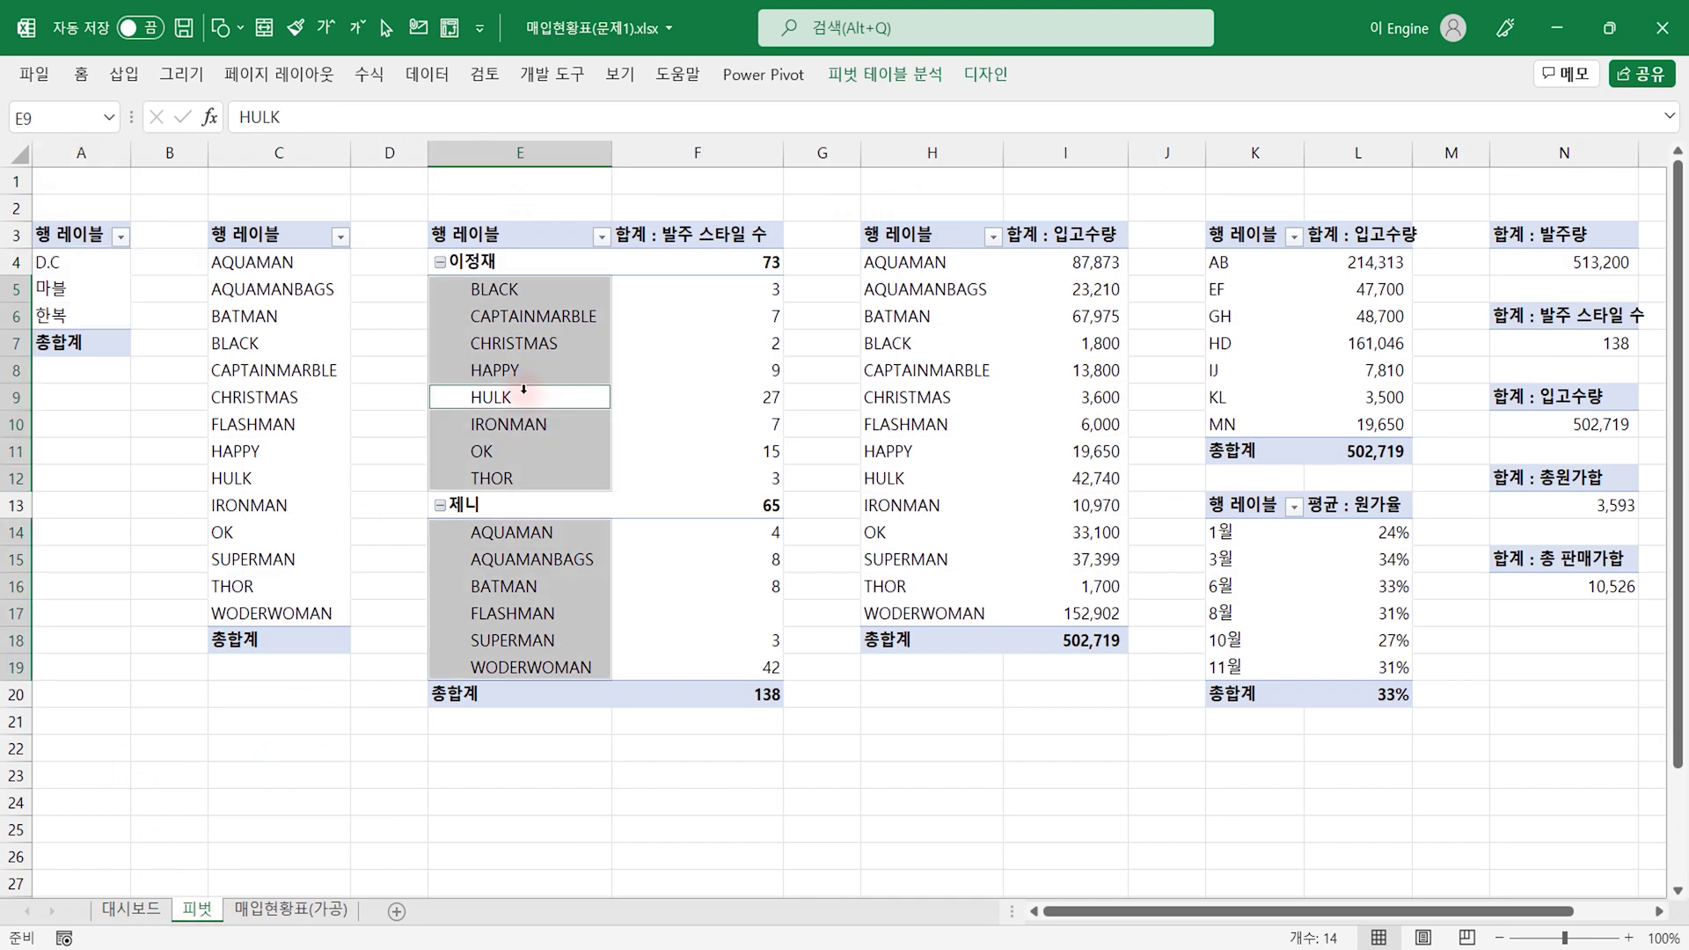
{"action": "left_click", "coordinate": [885, 76]}
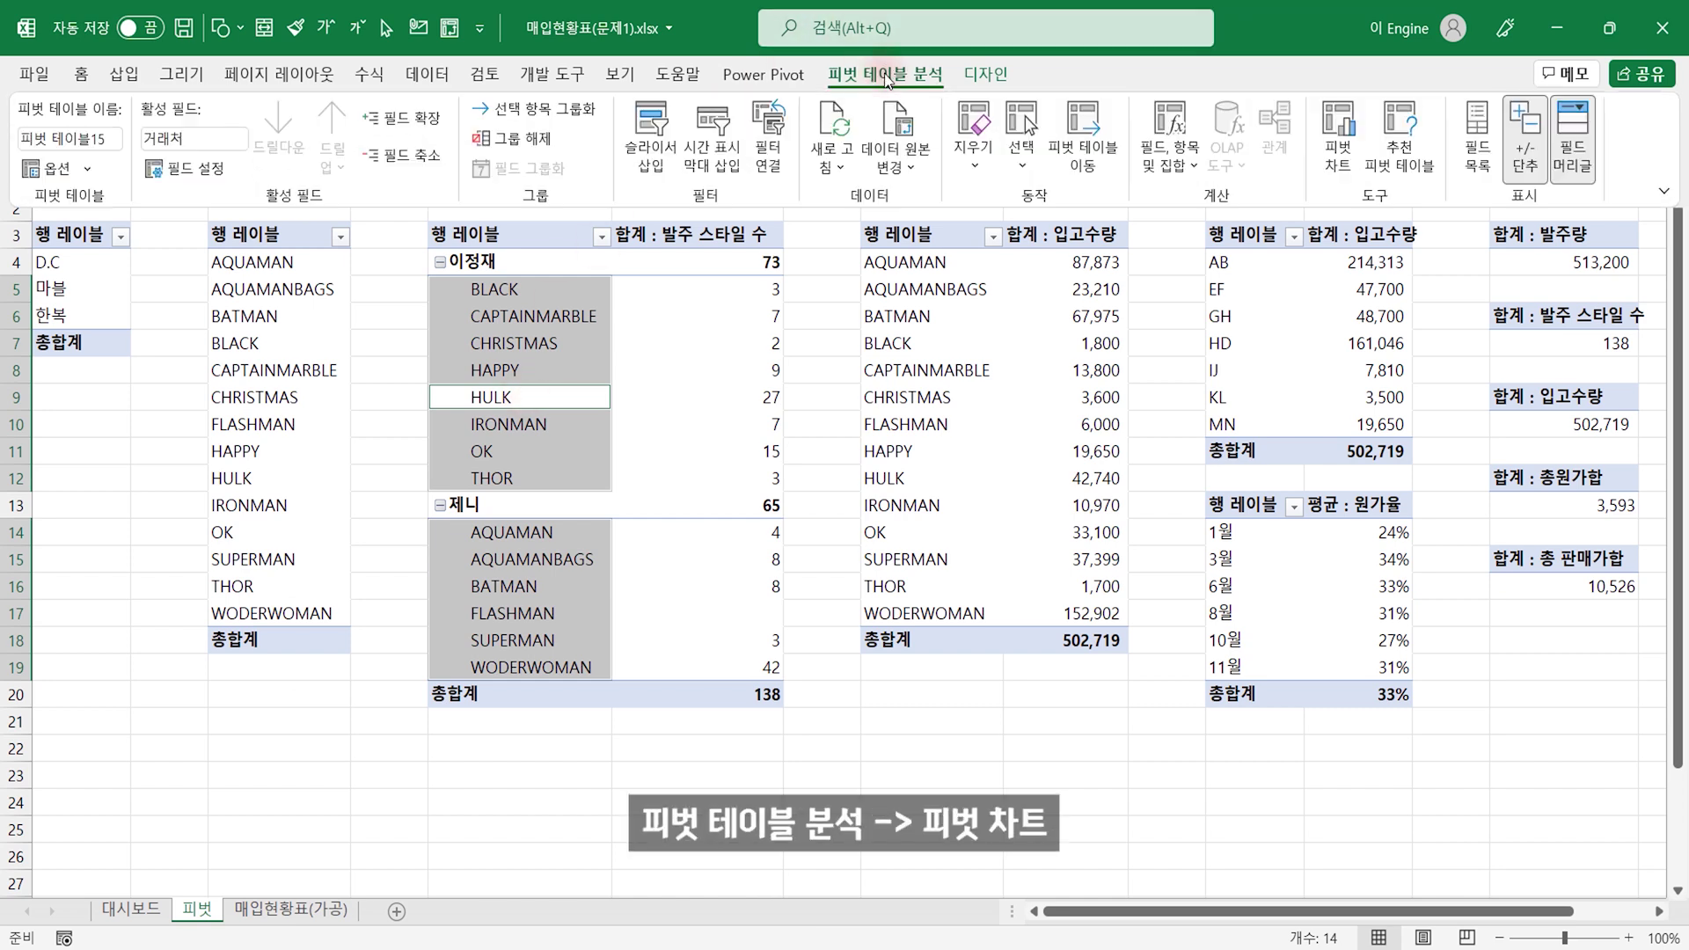
{"action": "left_click", "coordinate": [1336, 141]}
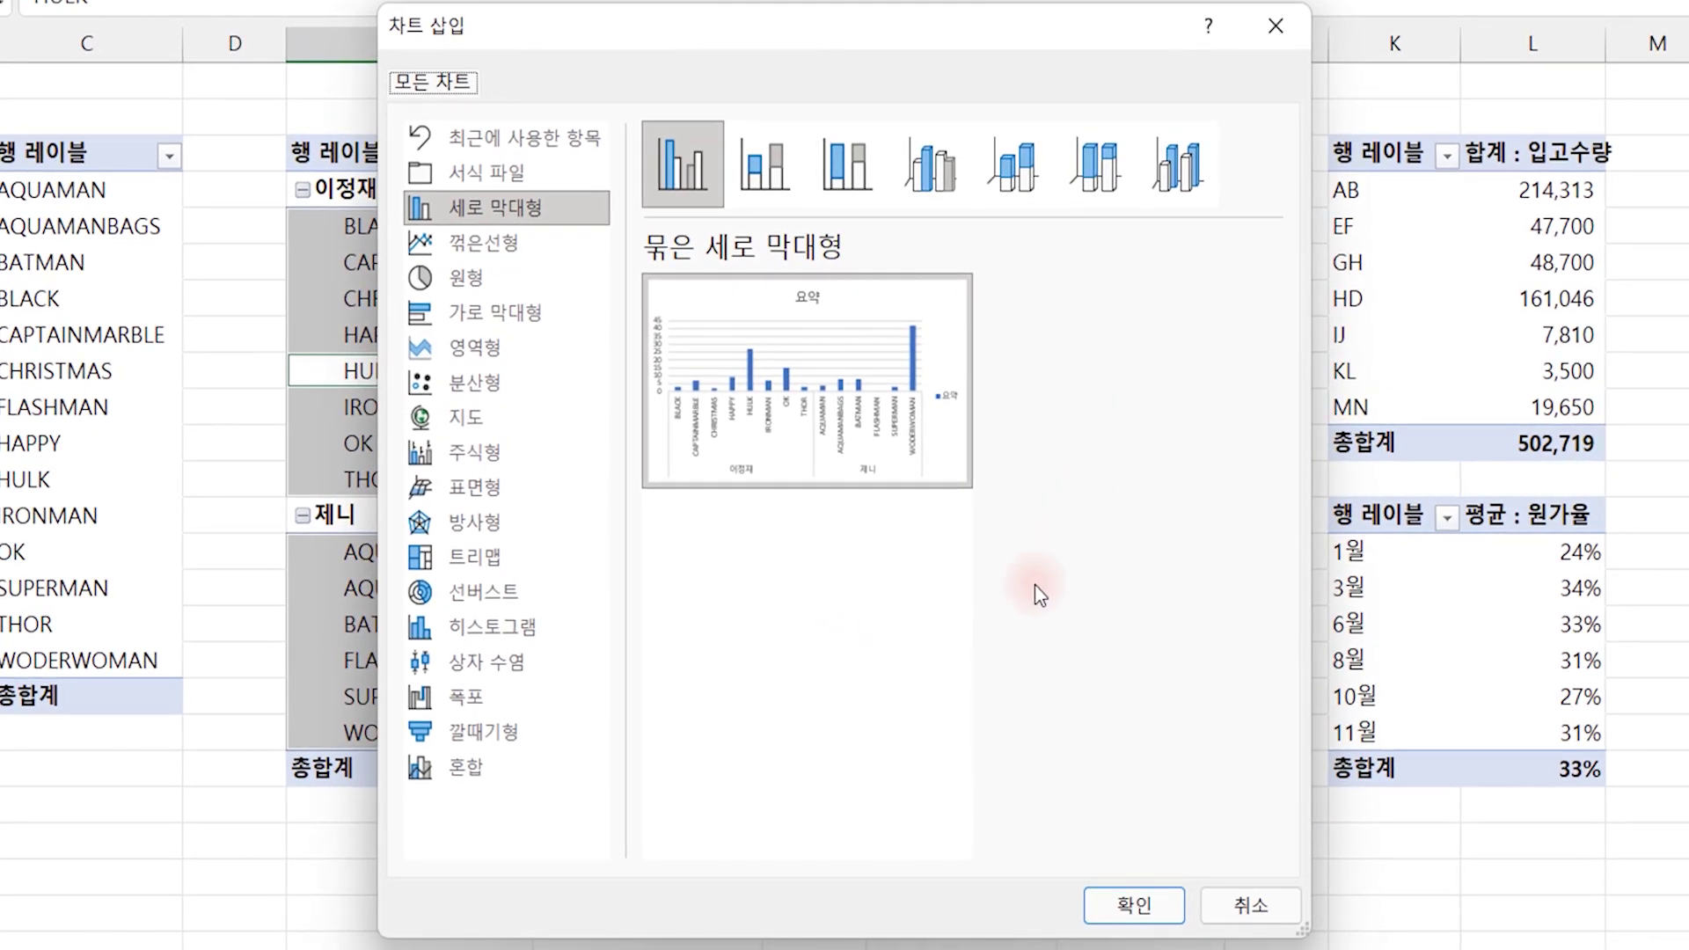
{"action": "left_click", "coordinate": [1142, 903]}
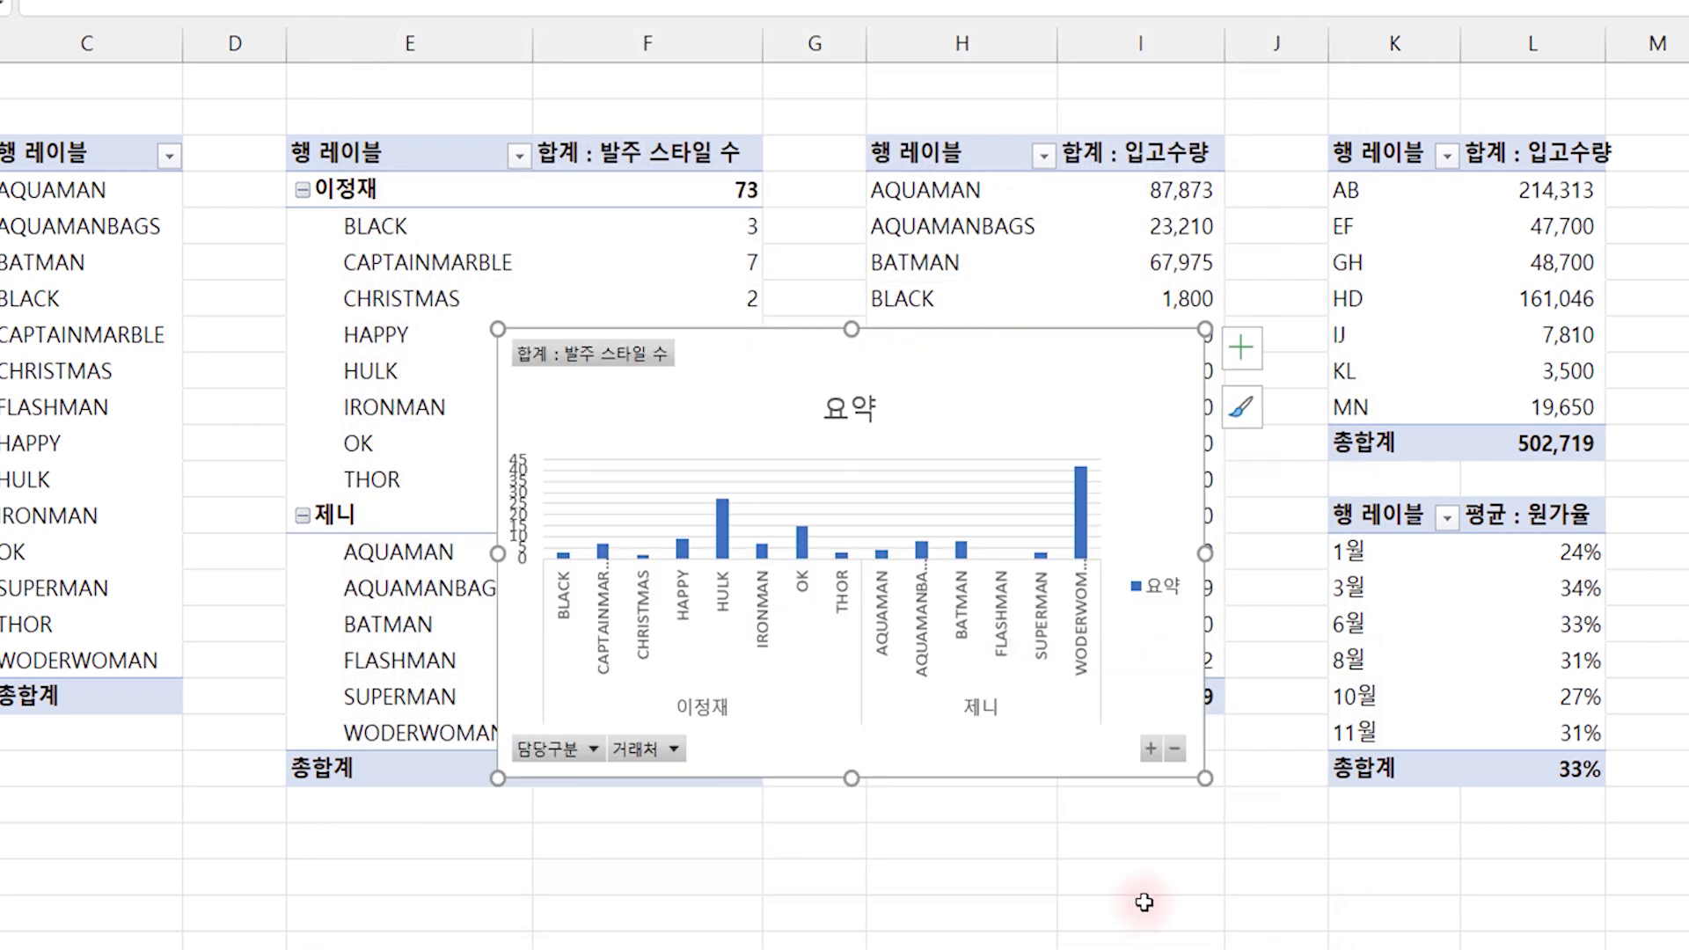
{"action": "left_click_drag", "start_coordinate": [1126, 432], "coordinate": [845, 558]}
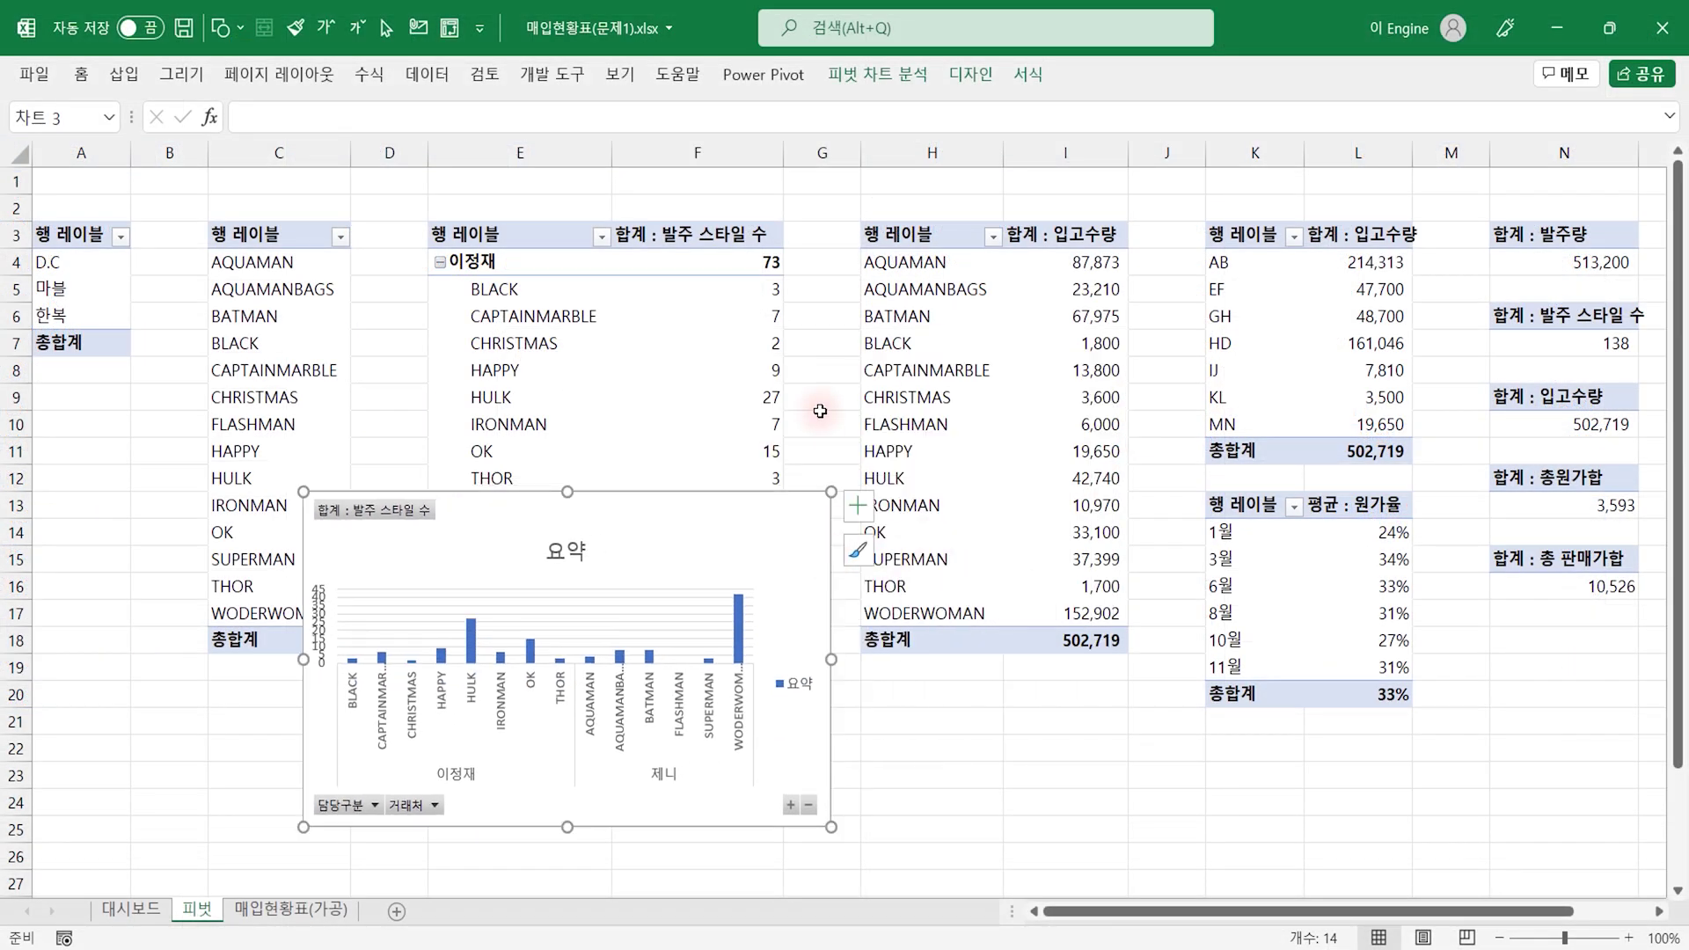
{"action": "left_click", "coordinate": [941, 335]}
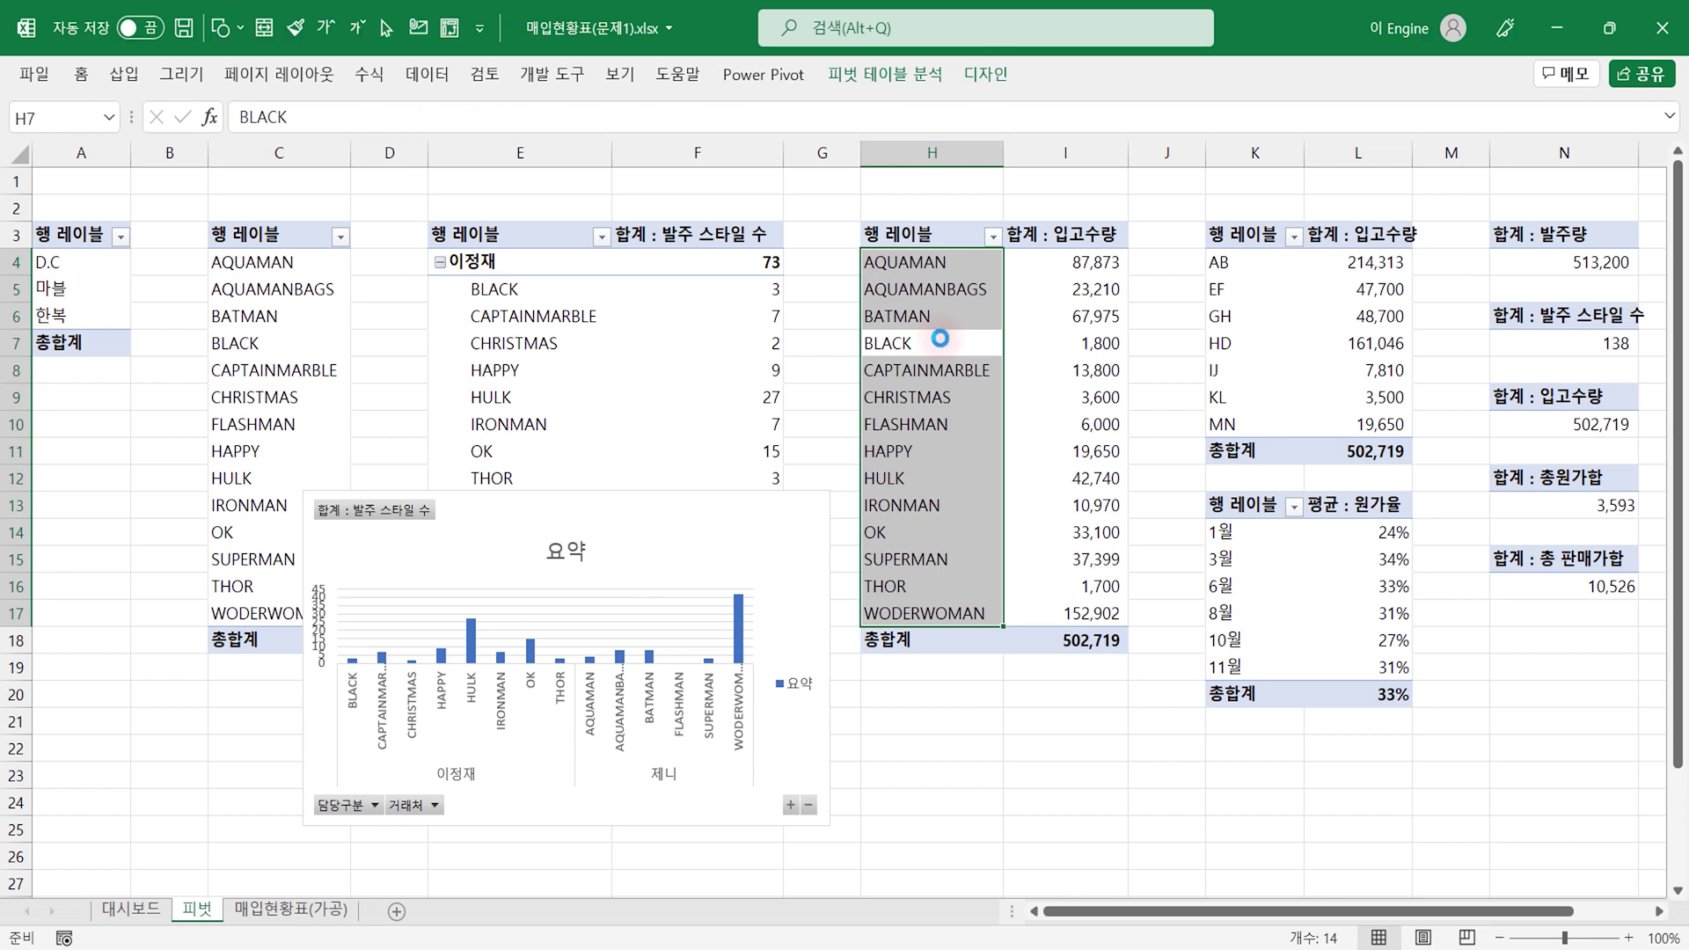
Step: Insert Alt+F1 pivot charts for the code-based 입고수량 and 평균 : 원가율 pivots, and spread them apart
{"action": "left_click", "coordinate": [1326, 310]}
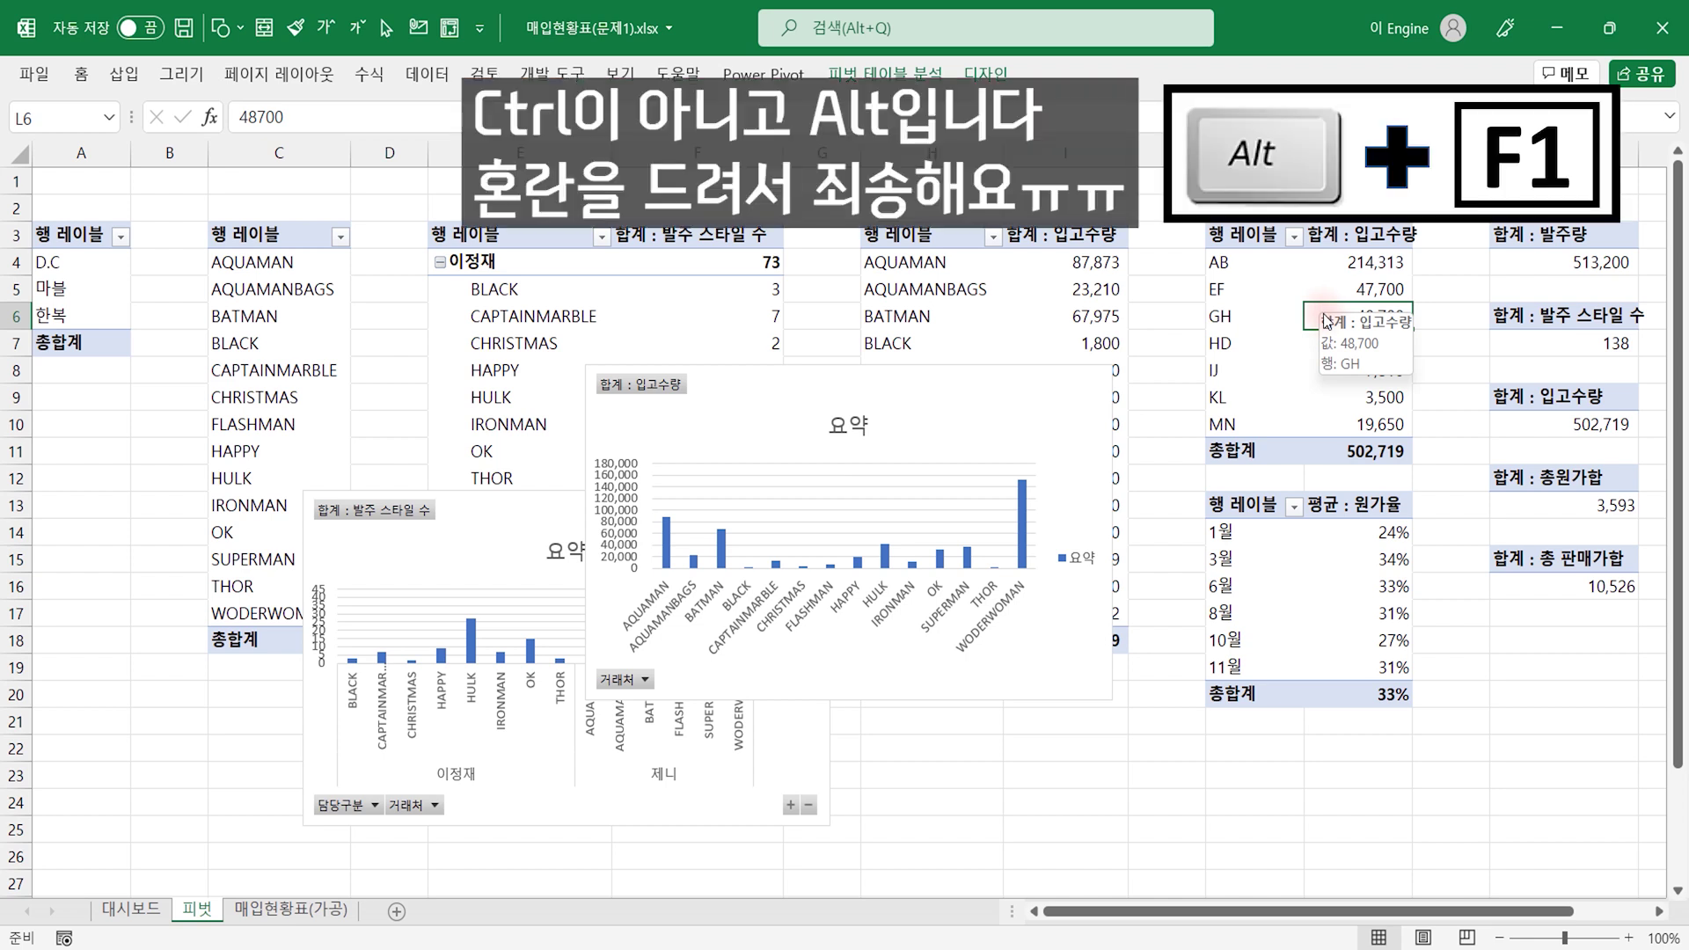
{"action": "left_click_drag", "start_coordinate": [1249, 613], "coordinate": [1249, 586]}
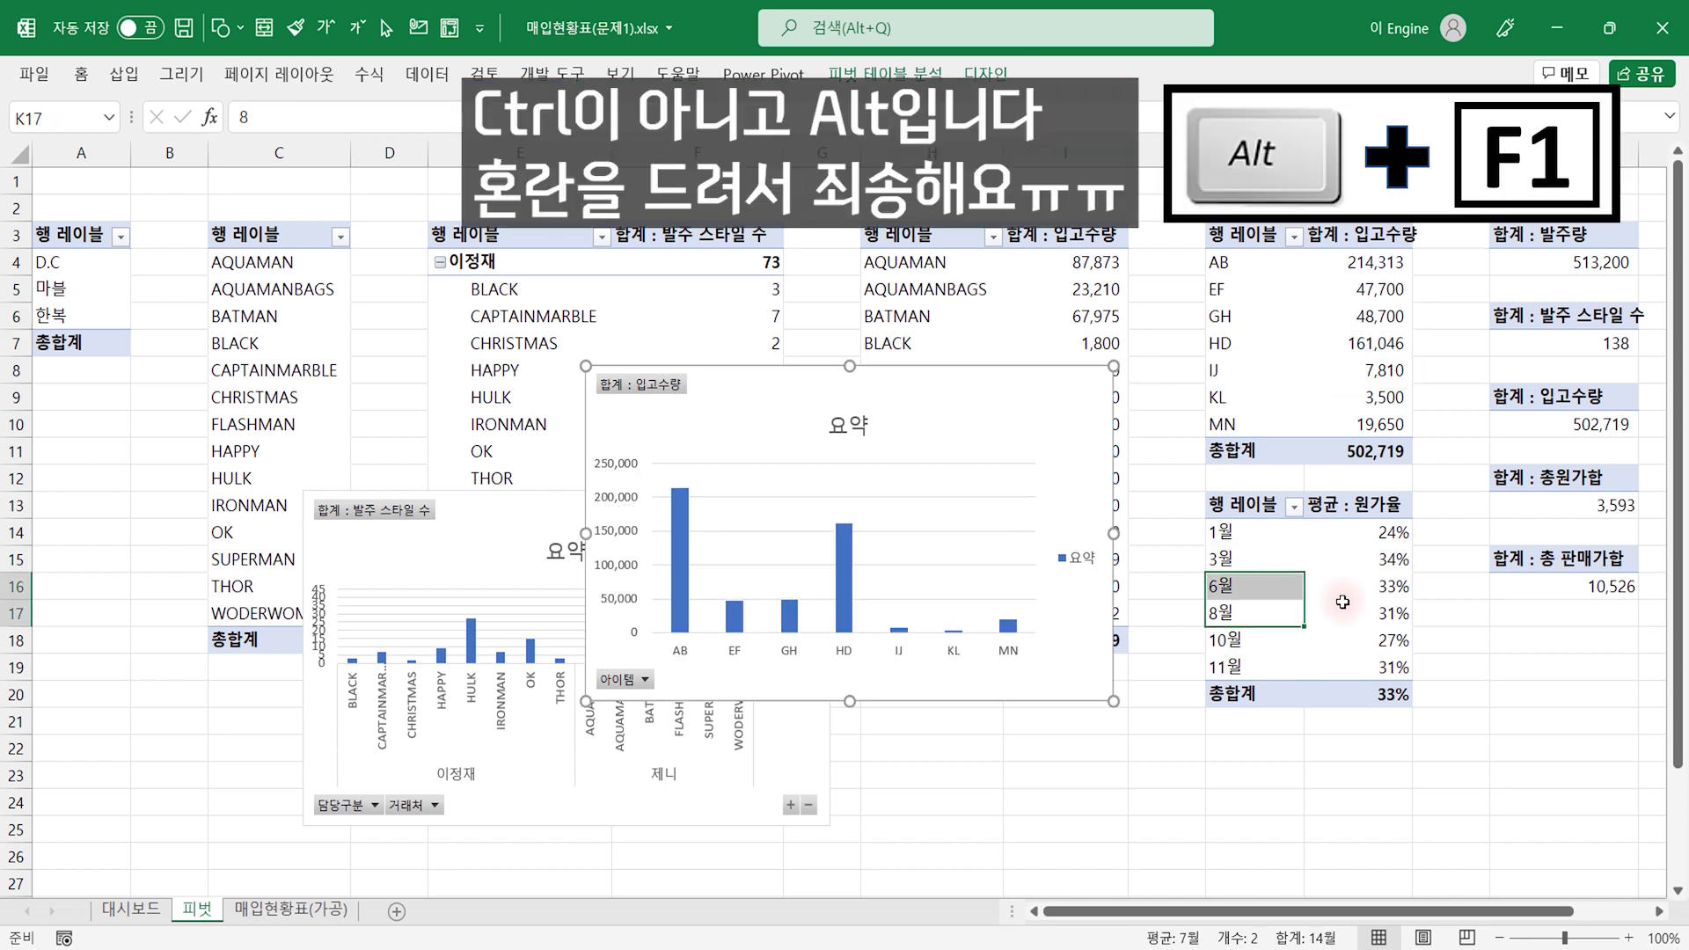
{"action": "key", "text": "alt+F1"}
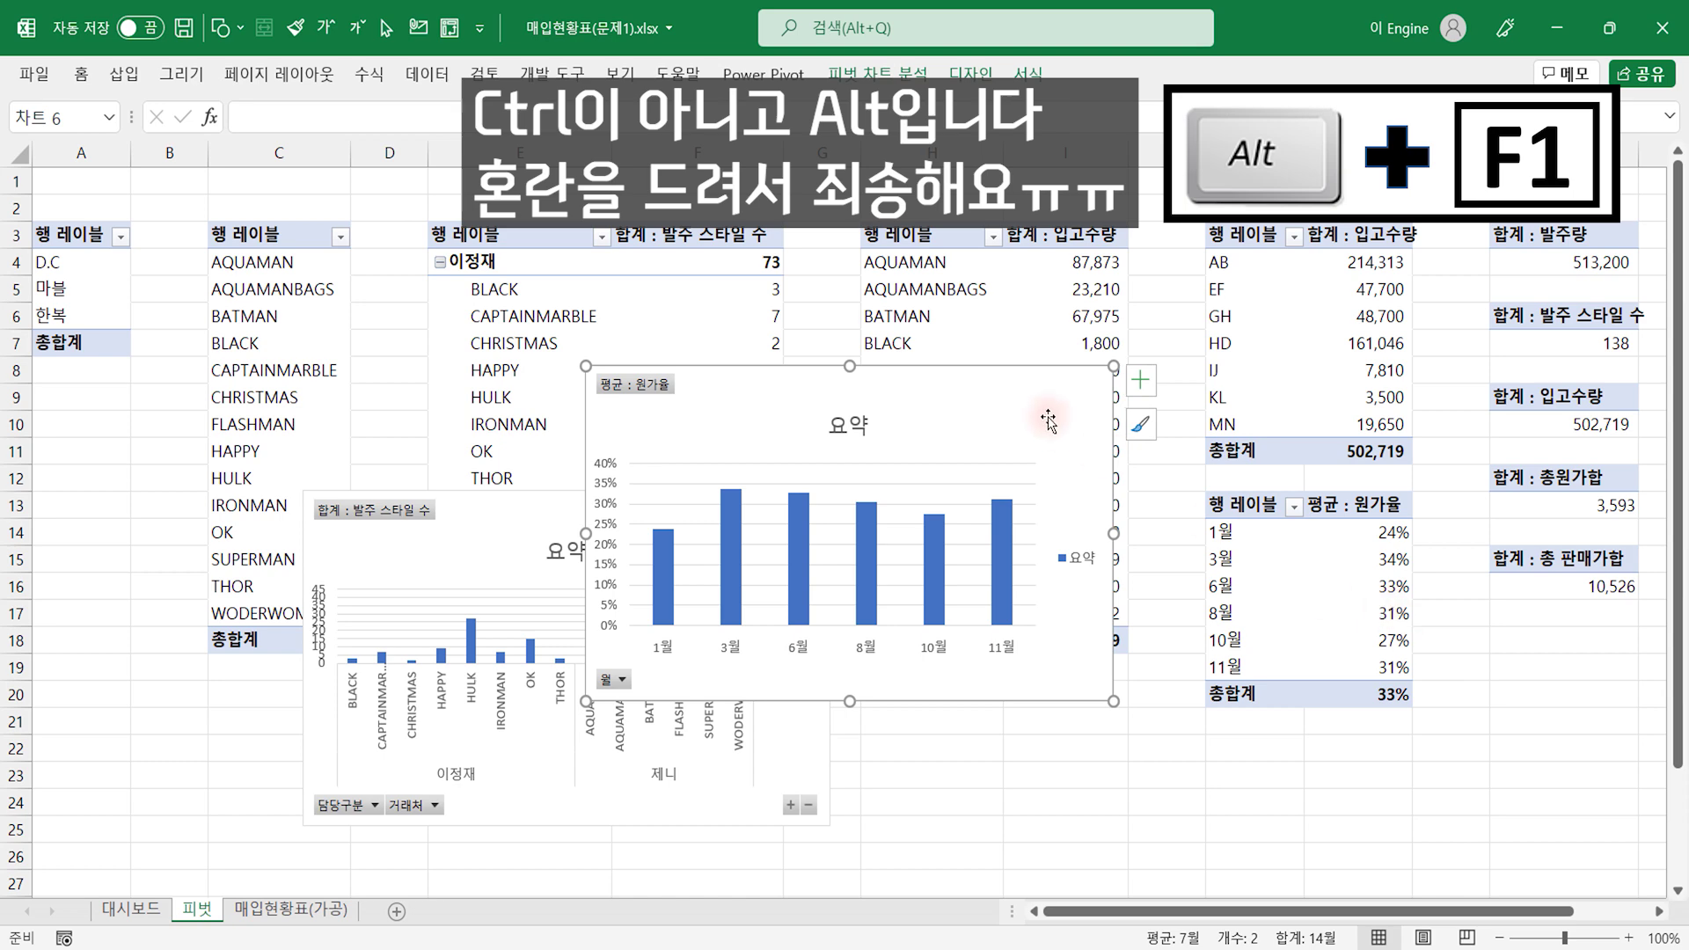
{"action": "left_click_drag", "start_coordinate": [1098, 433], "coordinate": [1444, 578]}
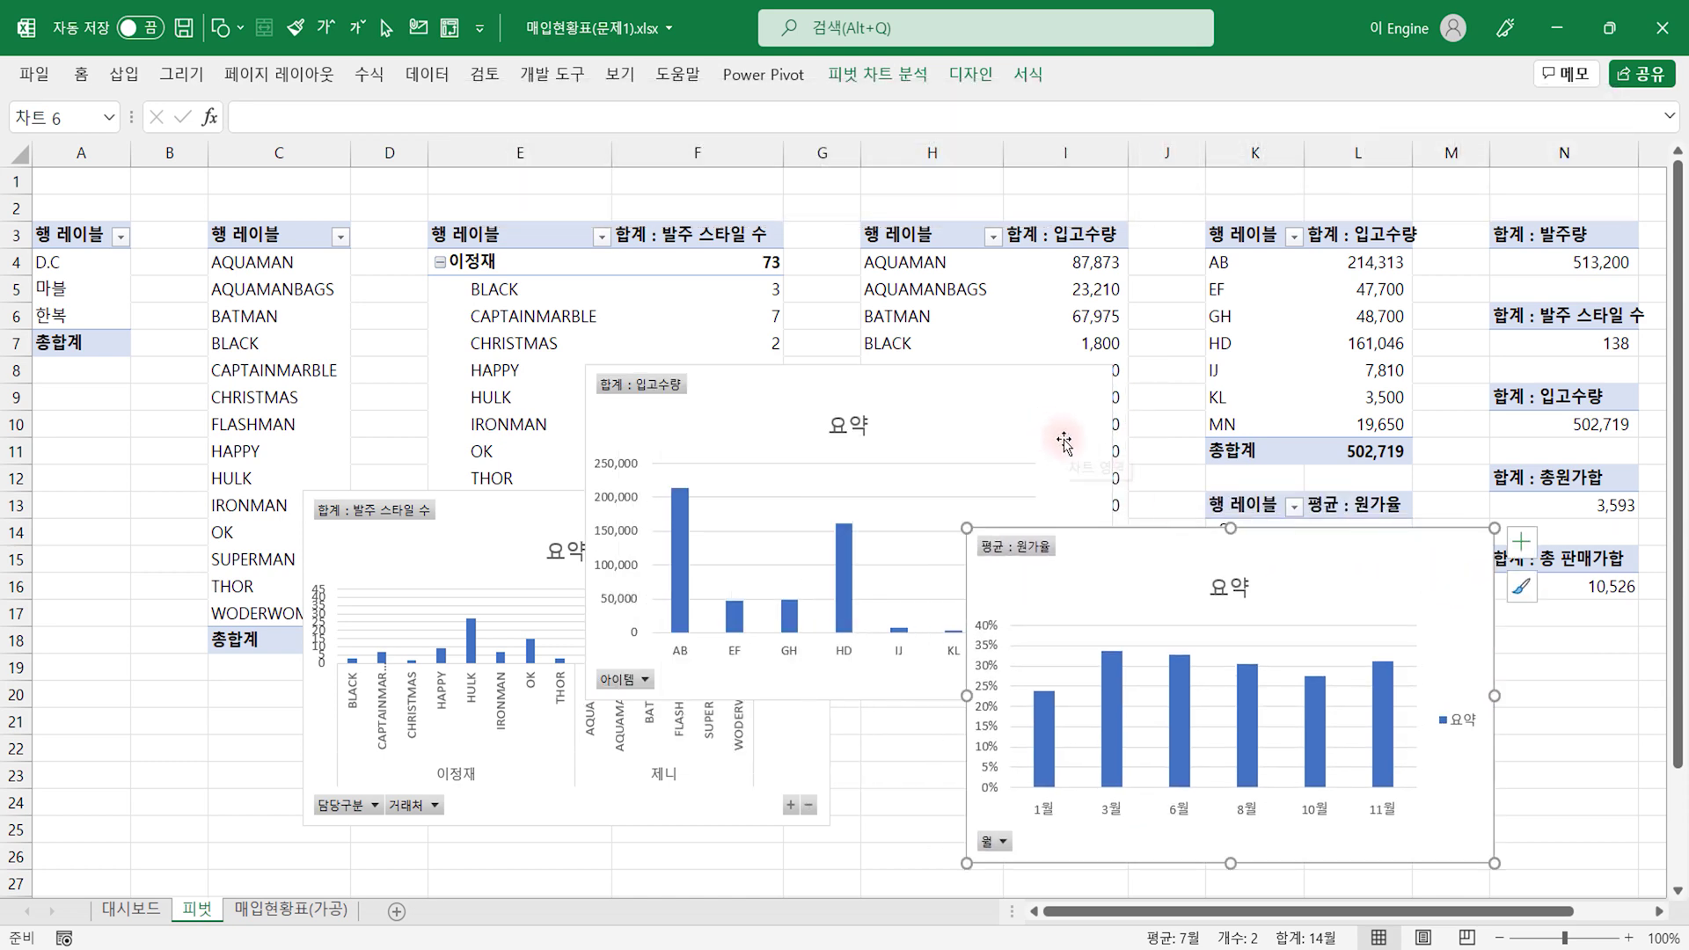
{"action": "left_click_drag", "start_coordinate": [1096, 475], "coordinate": [1418, 419]}
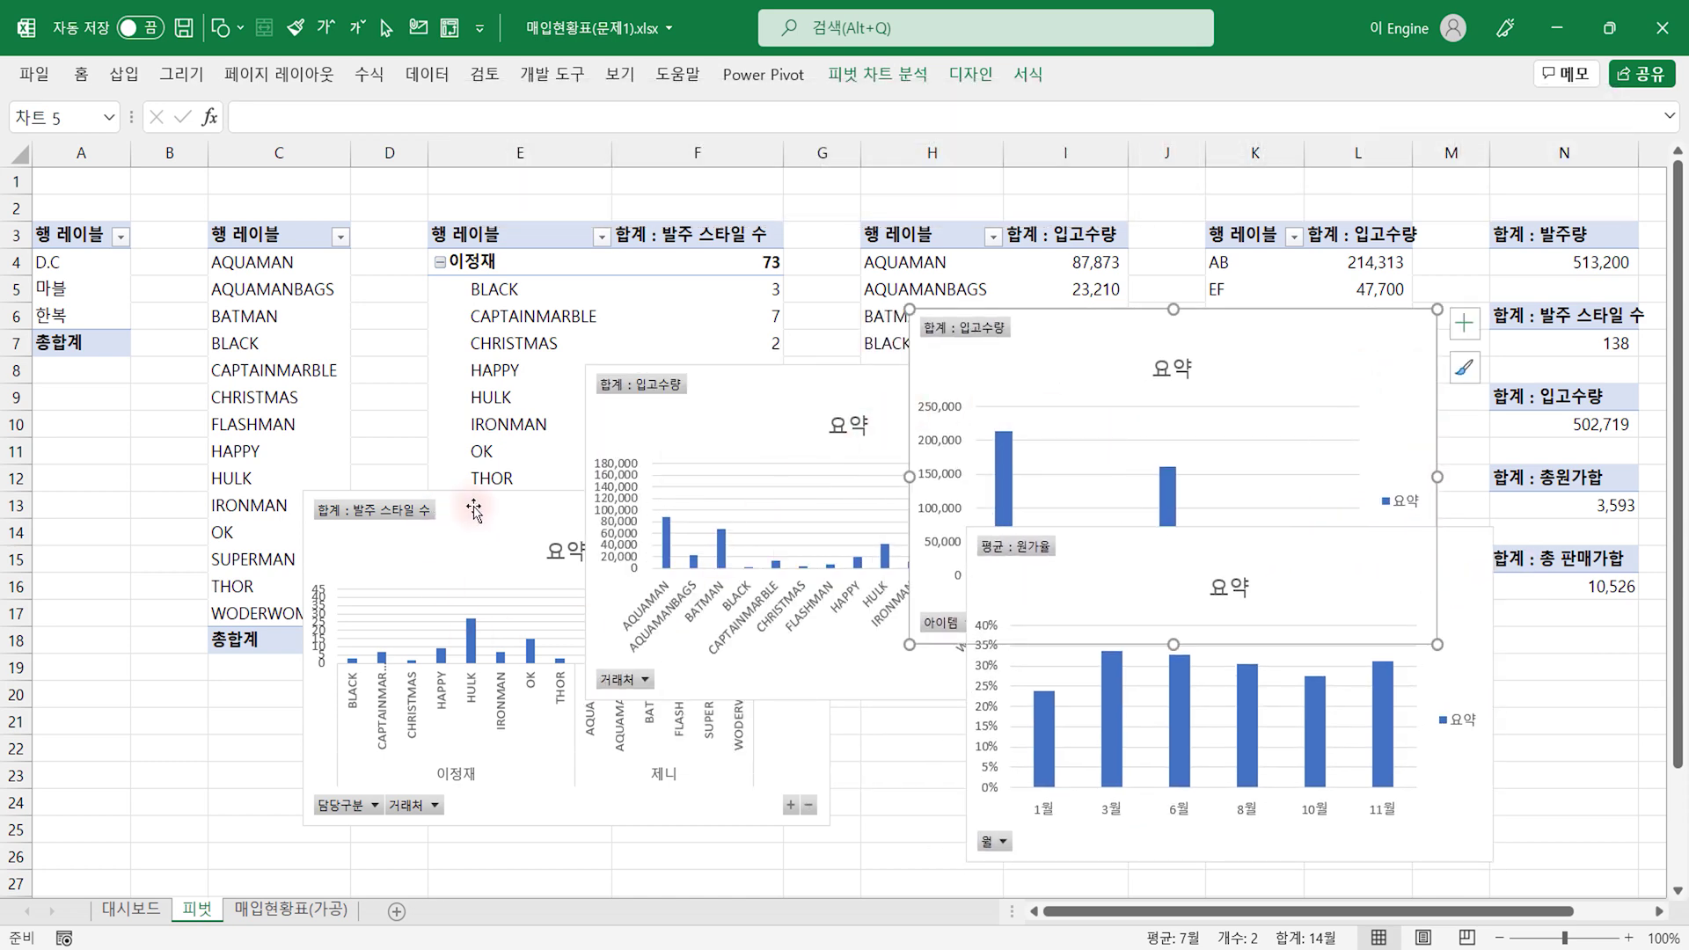
Step: Select the four pivot charts on the 피벗 sheet and cut them
{"action": "left_click", "coordinate": [779, 387], "text": "ctrl"}
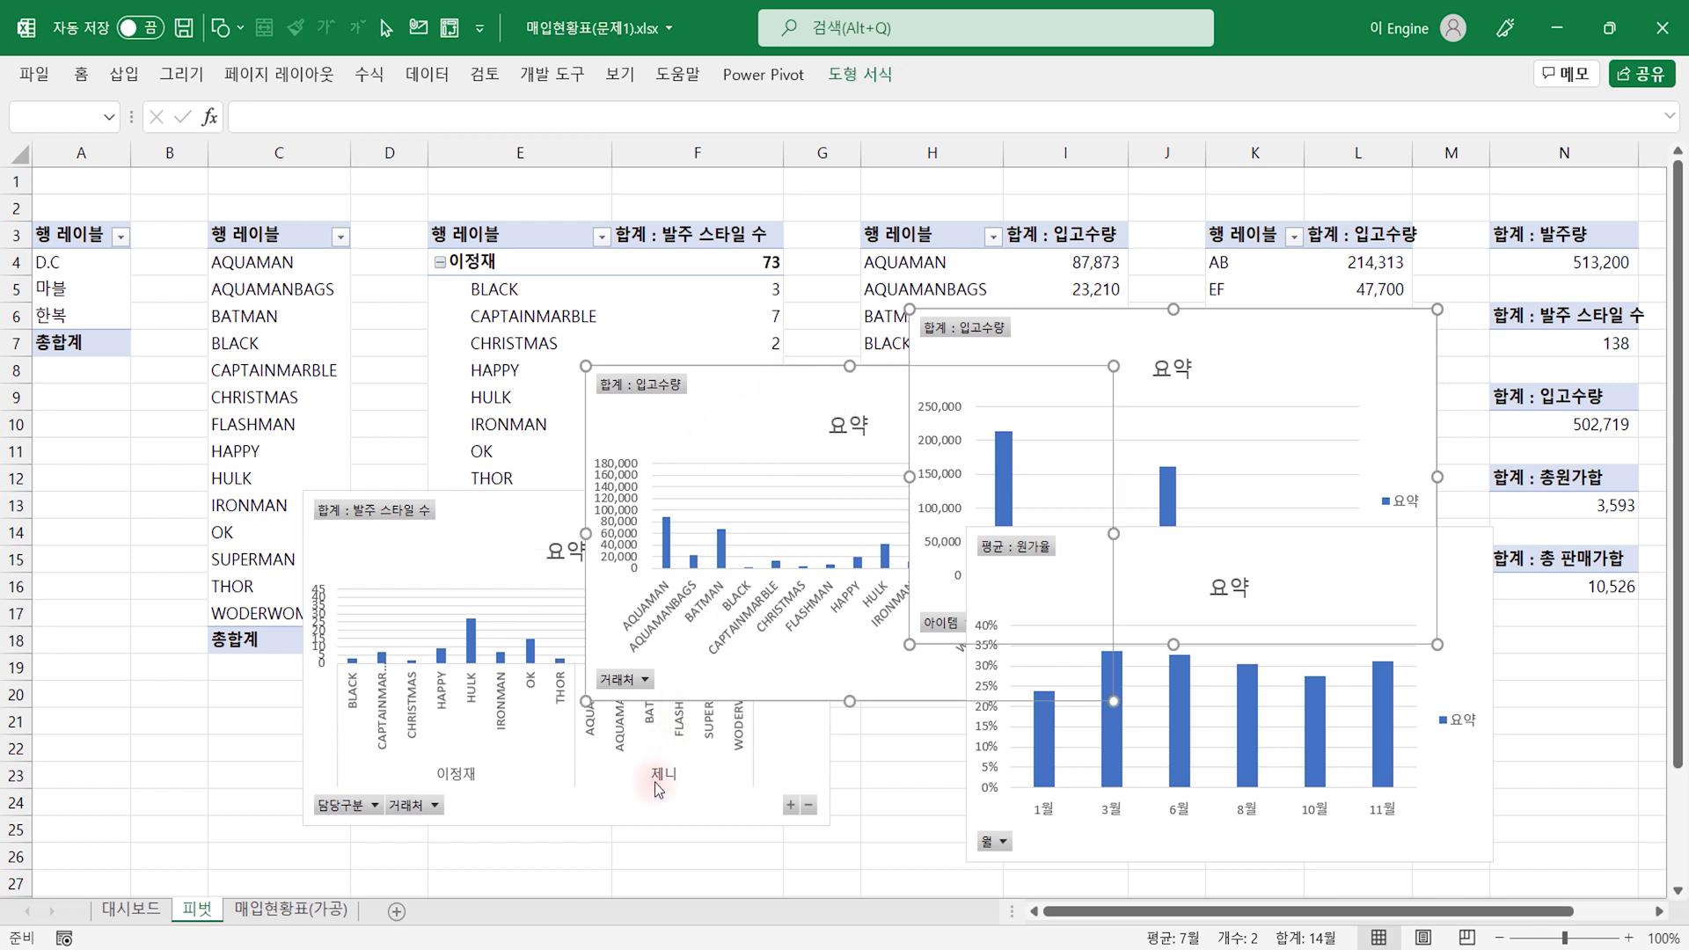
{"action": "left_click", "coordinate": [658, 809]}
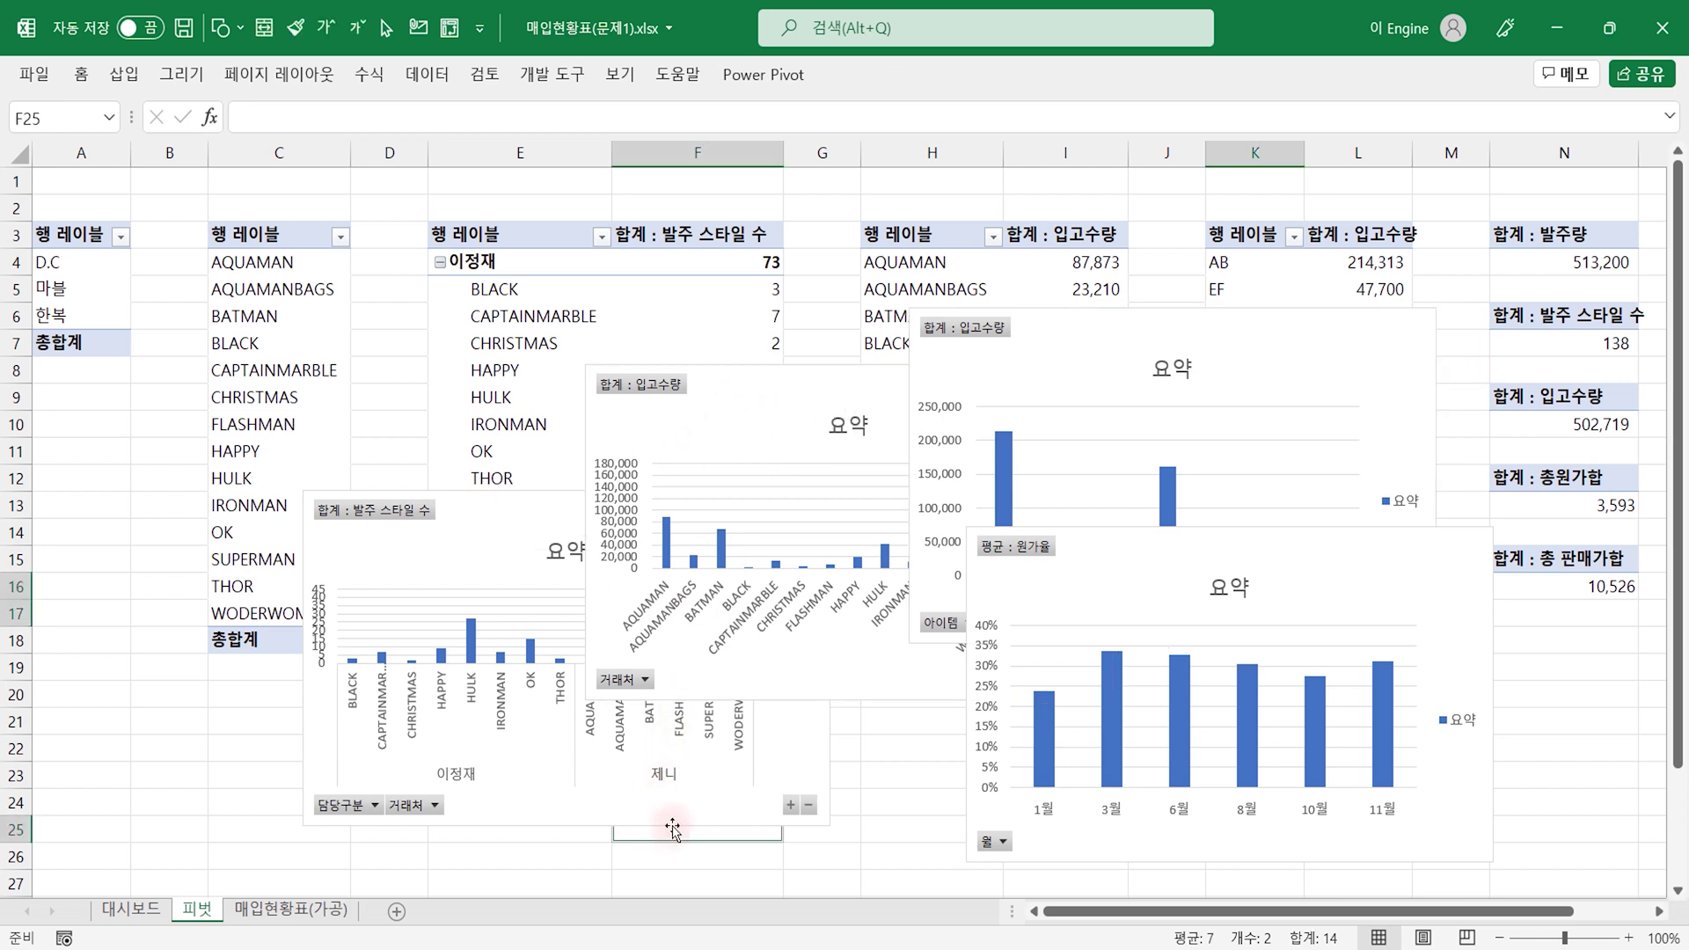
{"action": "left_click", "coordinate": [1091, 842], "text": "ctrl"}
{"action": "left_click", "coordinate": [1413, 384], "text": "ctrl"}
{"action": "left_click", "coordinate": [787, 385], "text": "ctrl"}
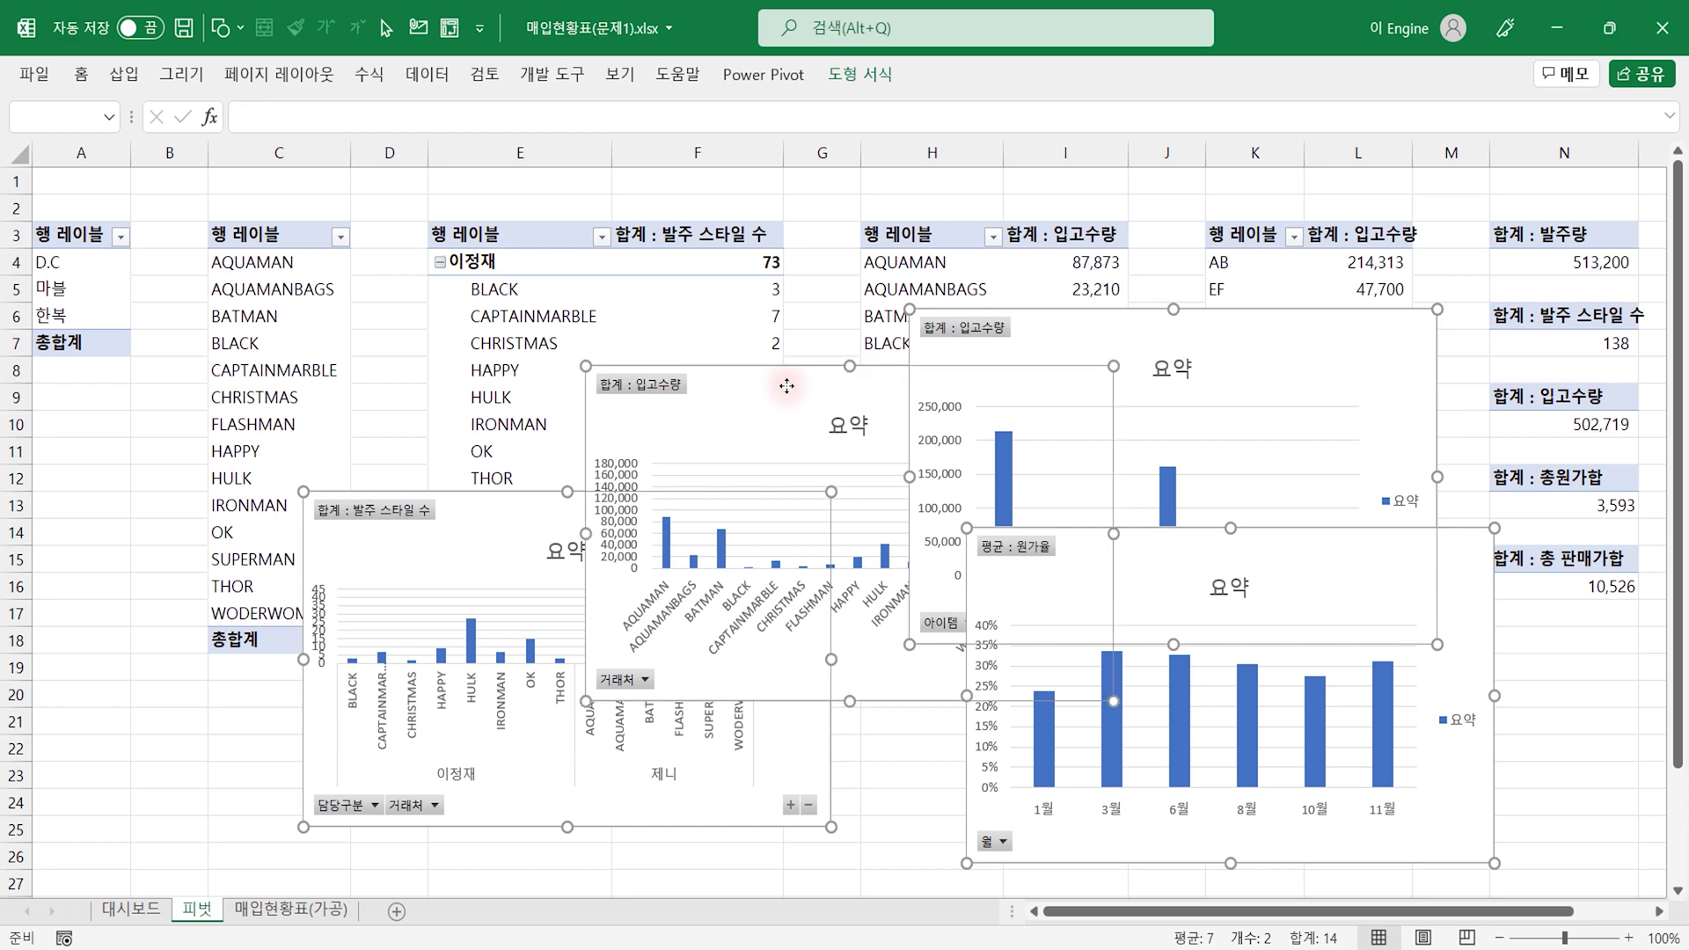
{"action": "key", "text": "Delete"}
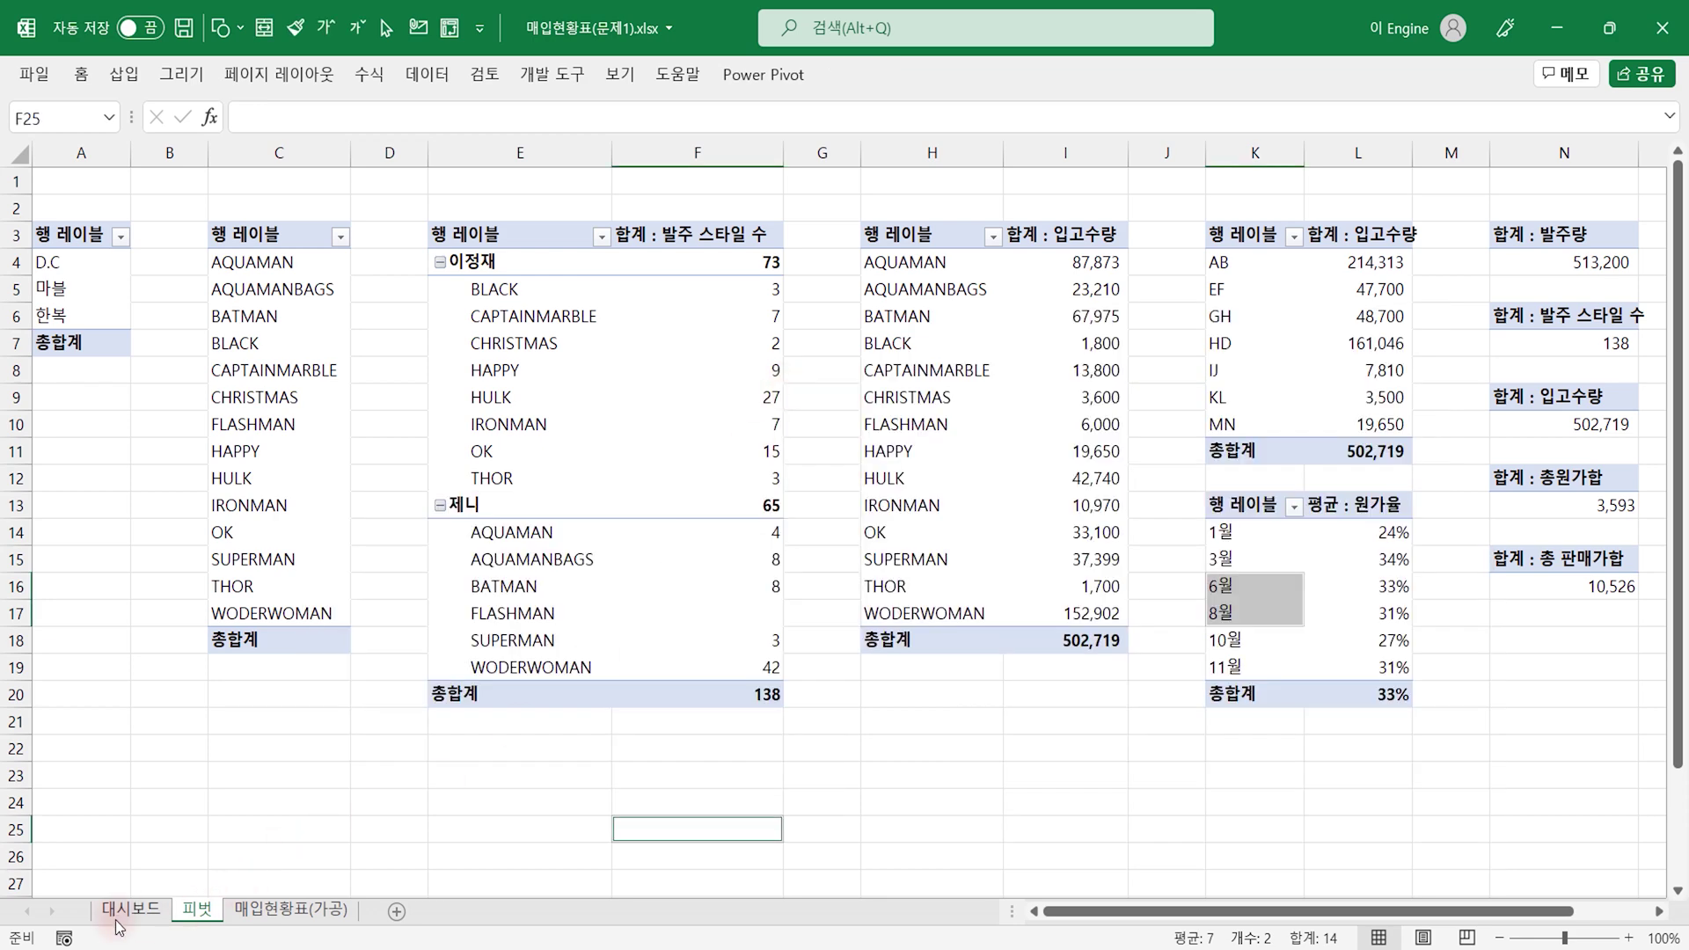
Step: Paste the four charts onto the 대시보드 sheet below the slicers
{"action": "left_click", "coordinate": [123, 911]}
{"action": "left_click", "coordinate": [271, 463]}
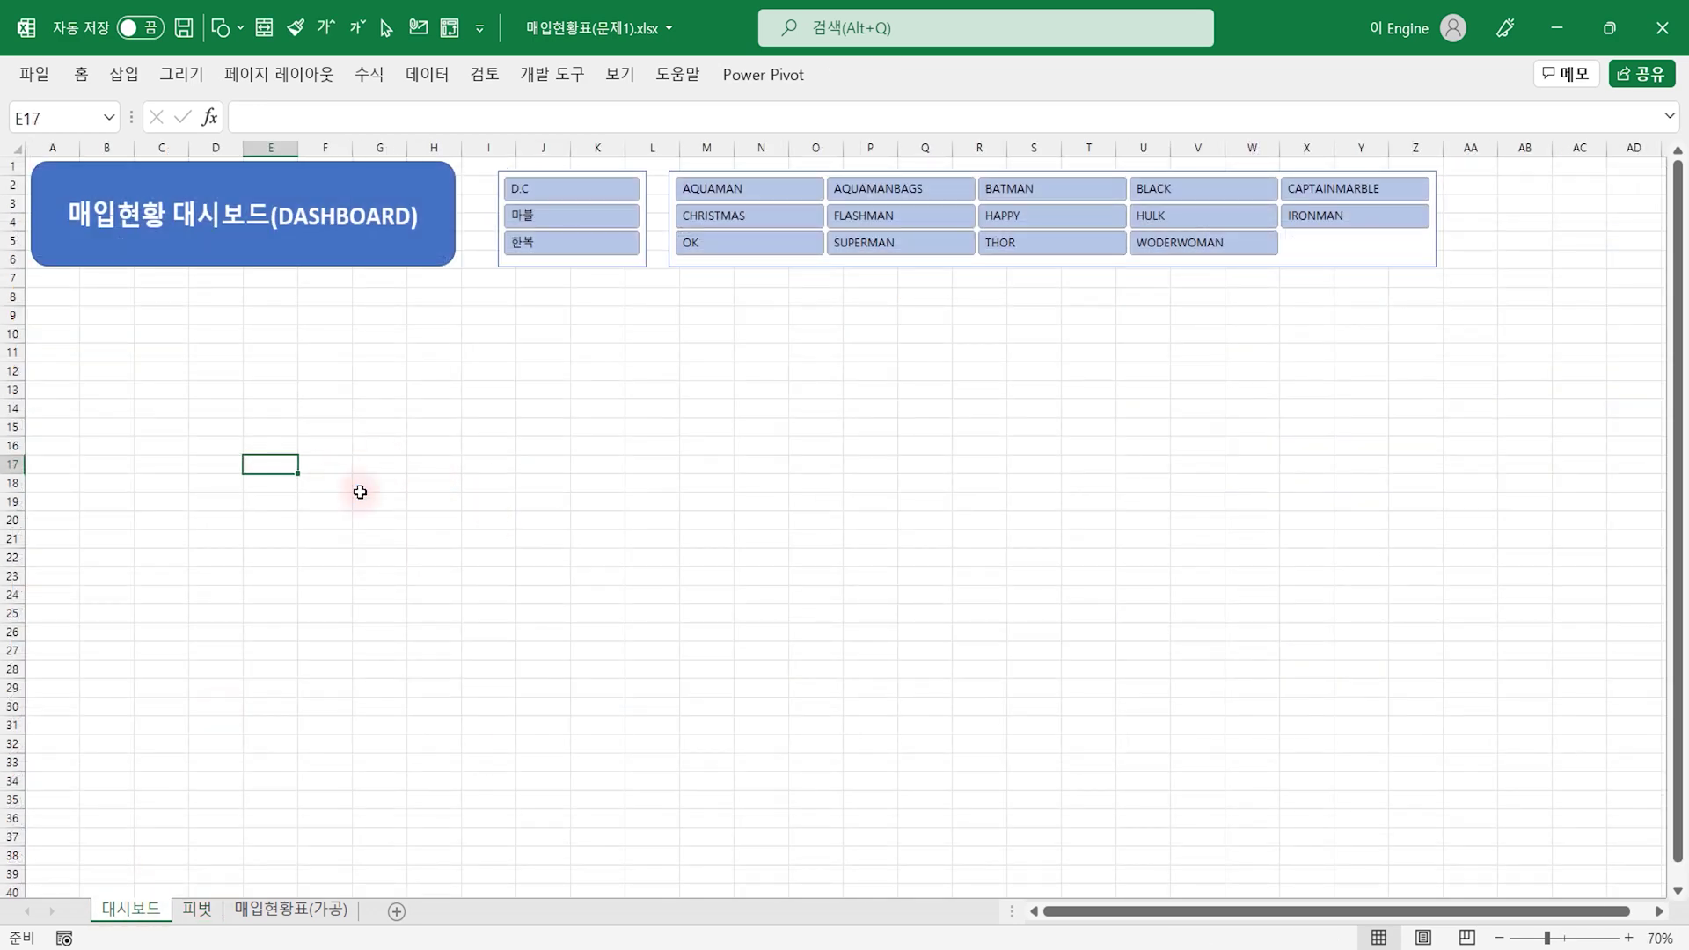
{"action": "key", "text": "ctrl+v"}
Step: Place the 발주 스타일 chart at the left and stretch it down to about row 39
{"action": "left_click_drag", "start_coordinate": [571, 503], "coordinate": [658, 457]}
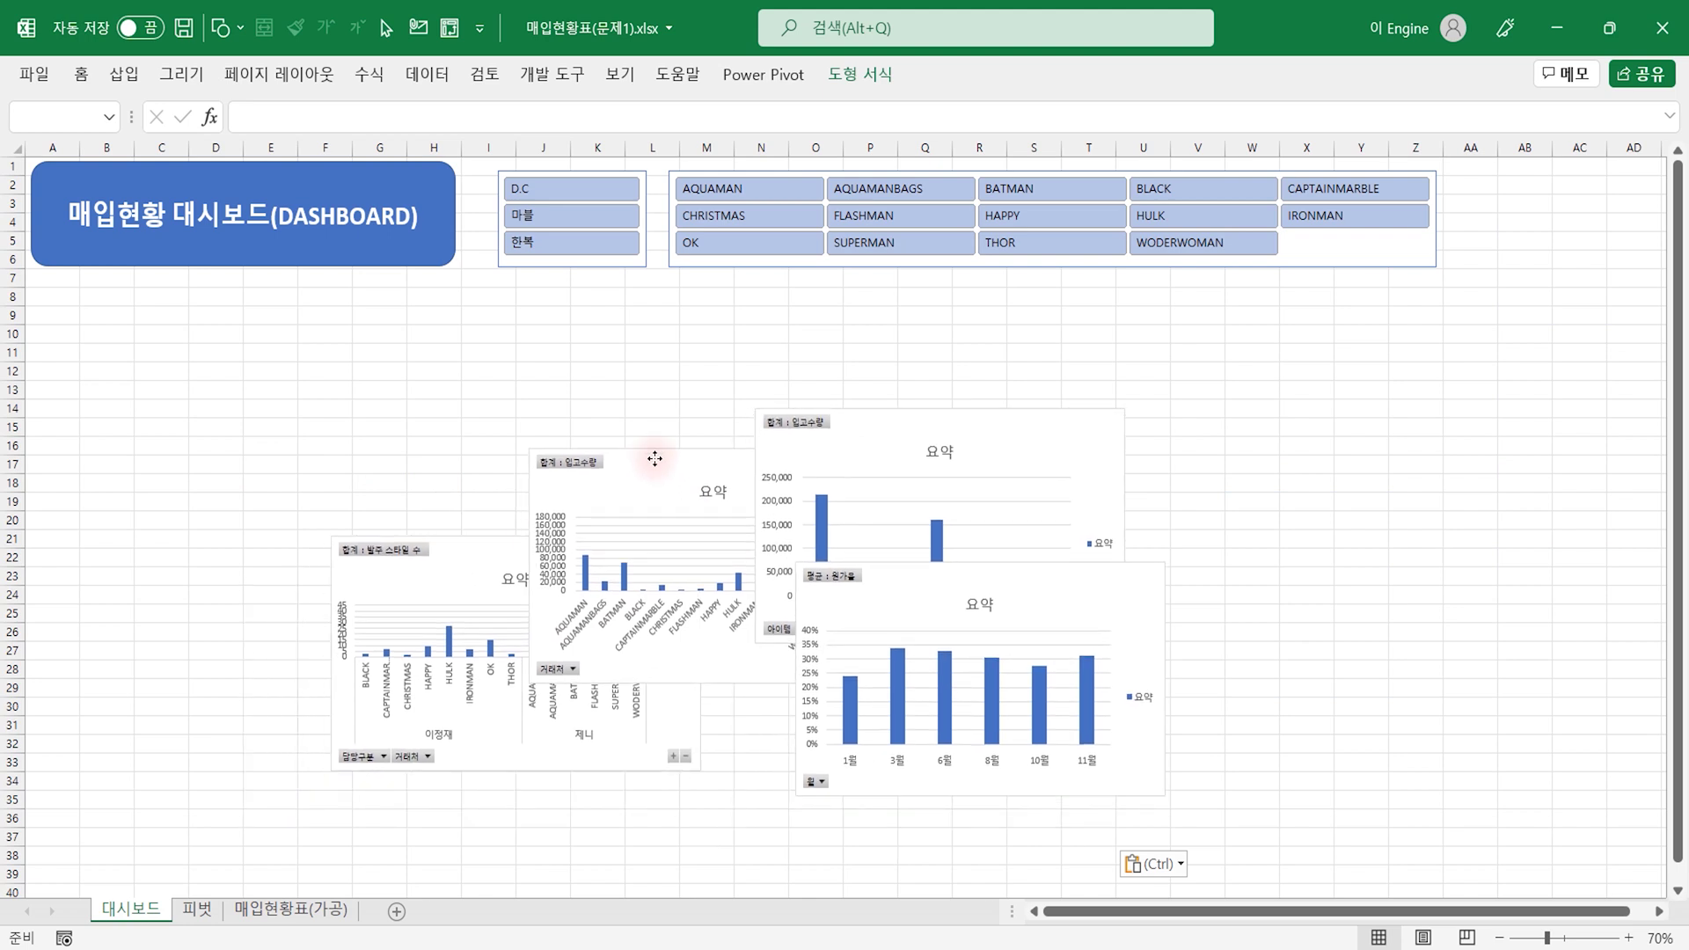
{"action": "left_click", "coordinate": [434, 463]}
{"action": "mouse_move", "coordinate": [473, 535]}
{"action": "left_mouse_down"}
{"action": "mouse_move", "coordinate": [294, 407]}
{"action": "mouse_move", "coordinate": [179, 359]}
{"action": "left_mouse_up"}
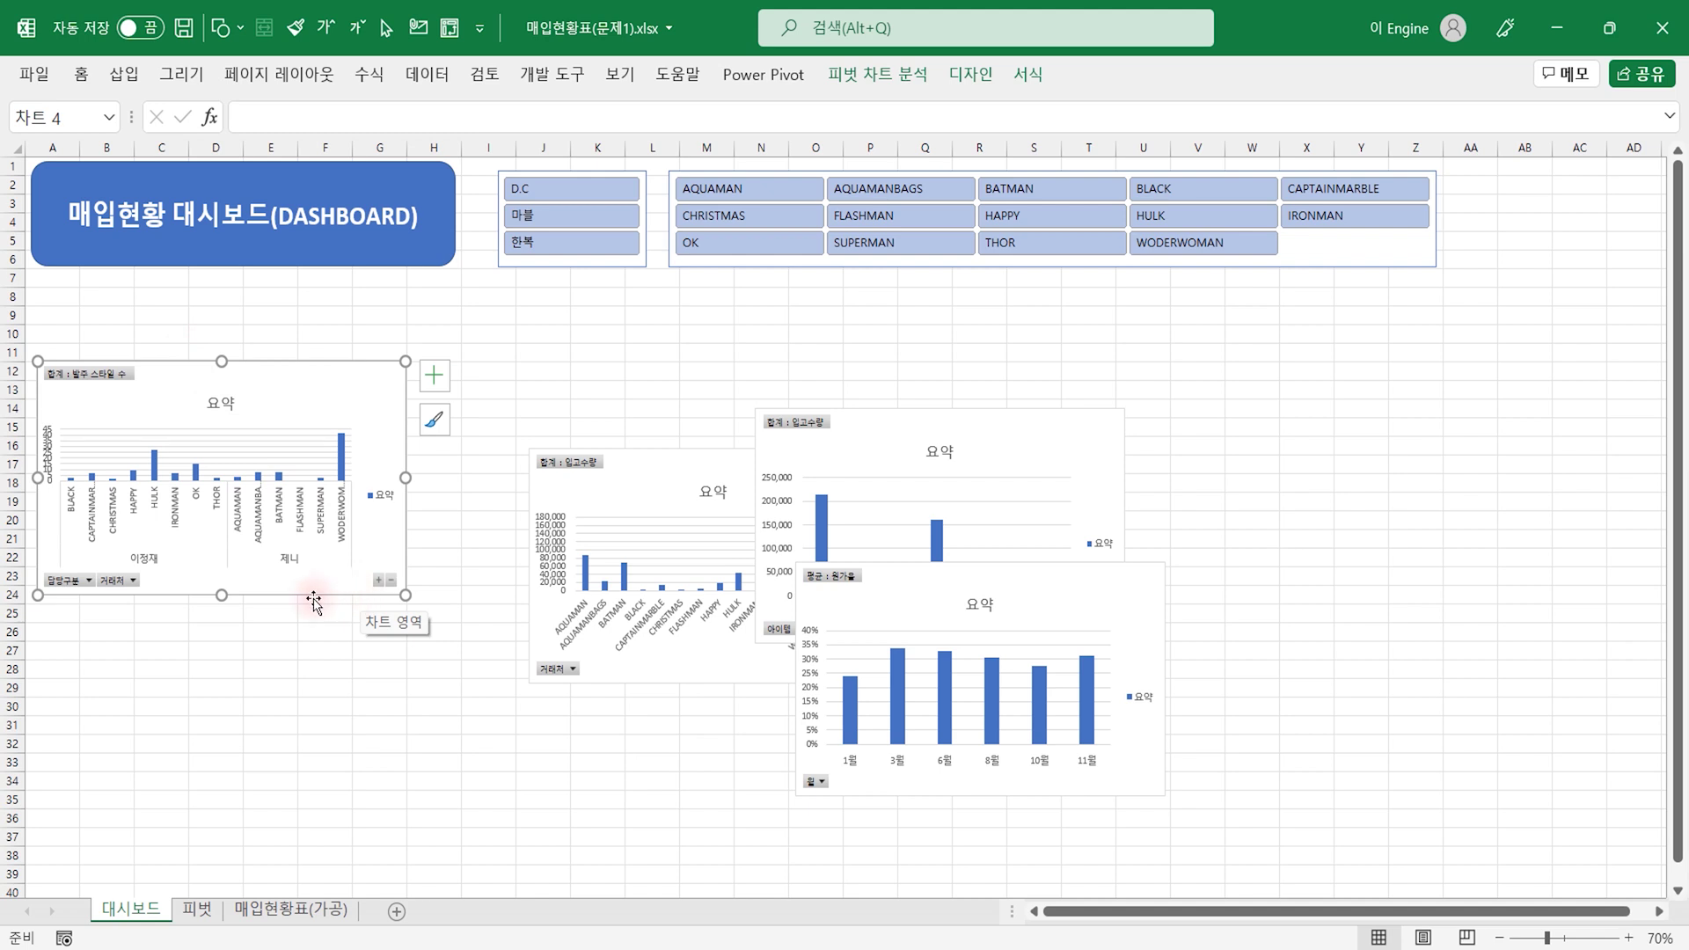
{"action": "left_click_drag", "start_coordinate": [312, 601], "coordinate": [312, 620]}
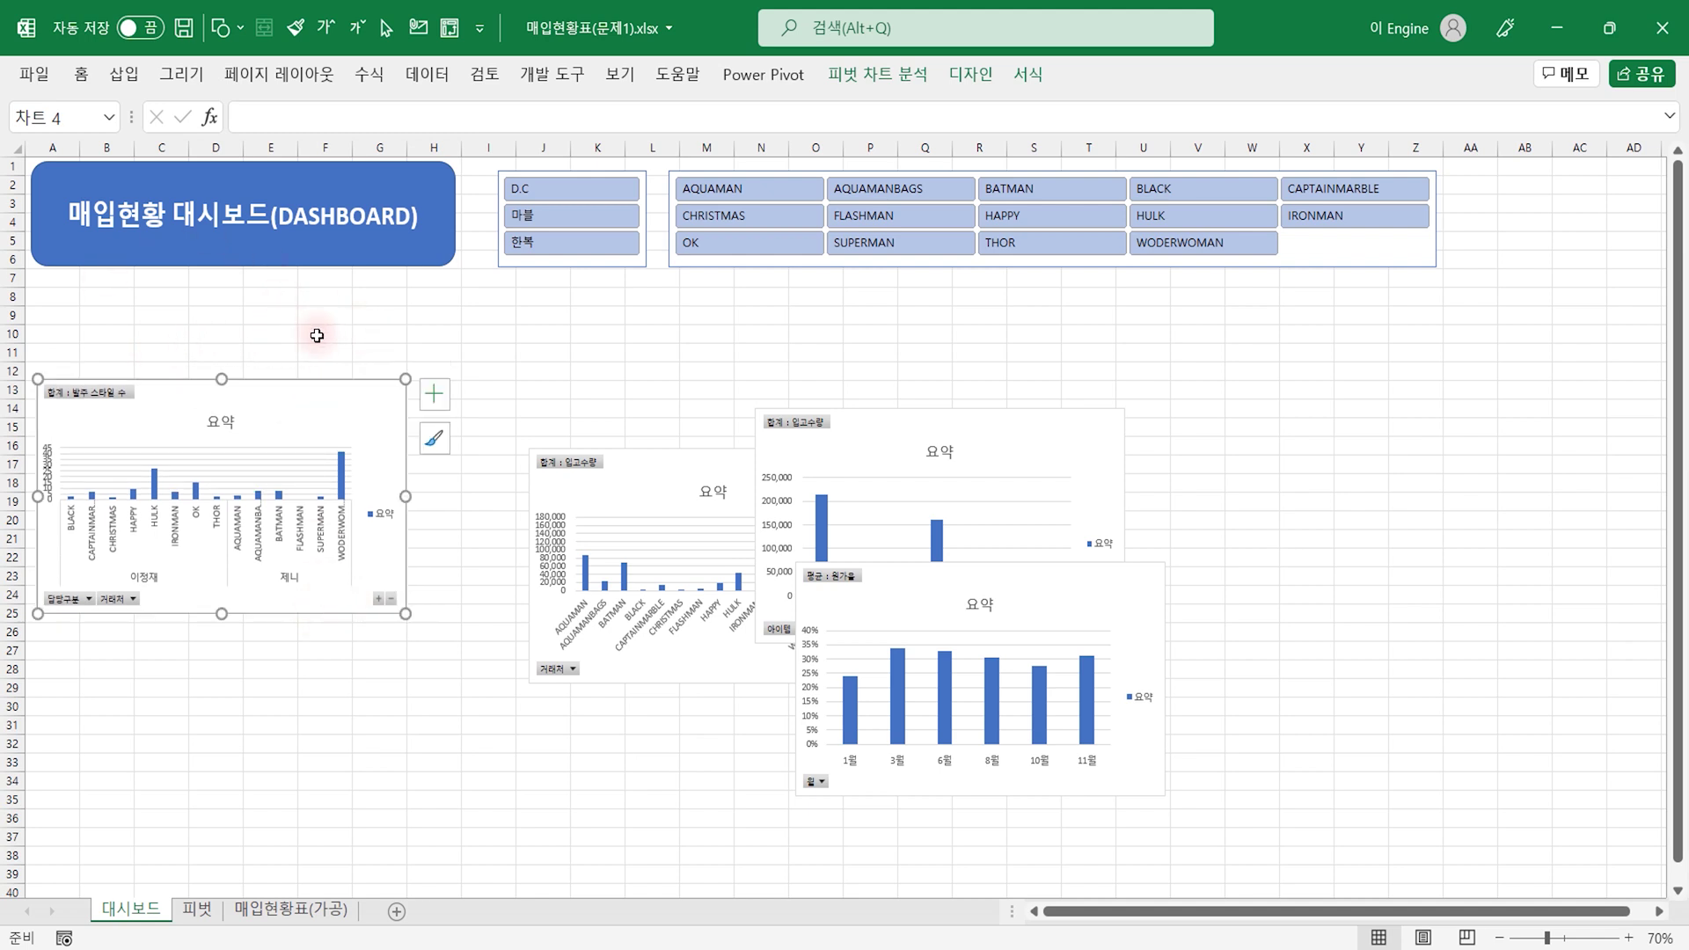
{"action": "left_click_drag", "start_coordinate": [221, 613], "coordinate": [217, 873]}
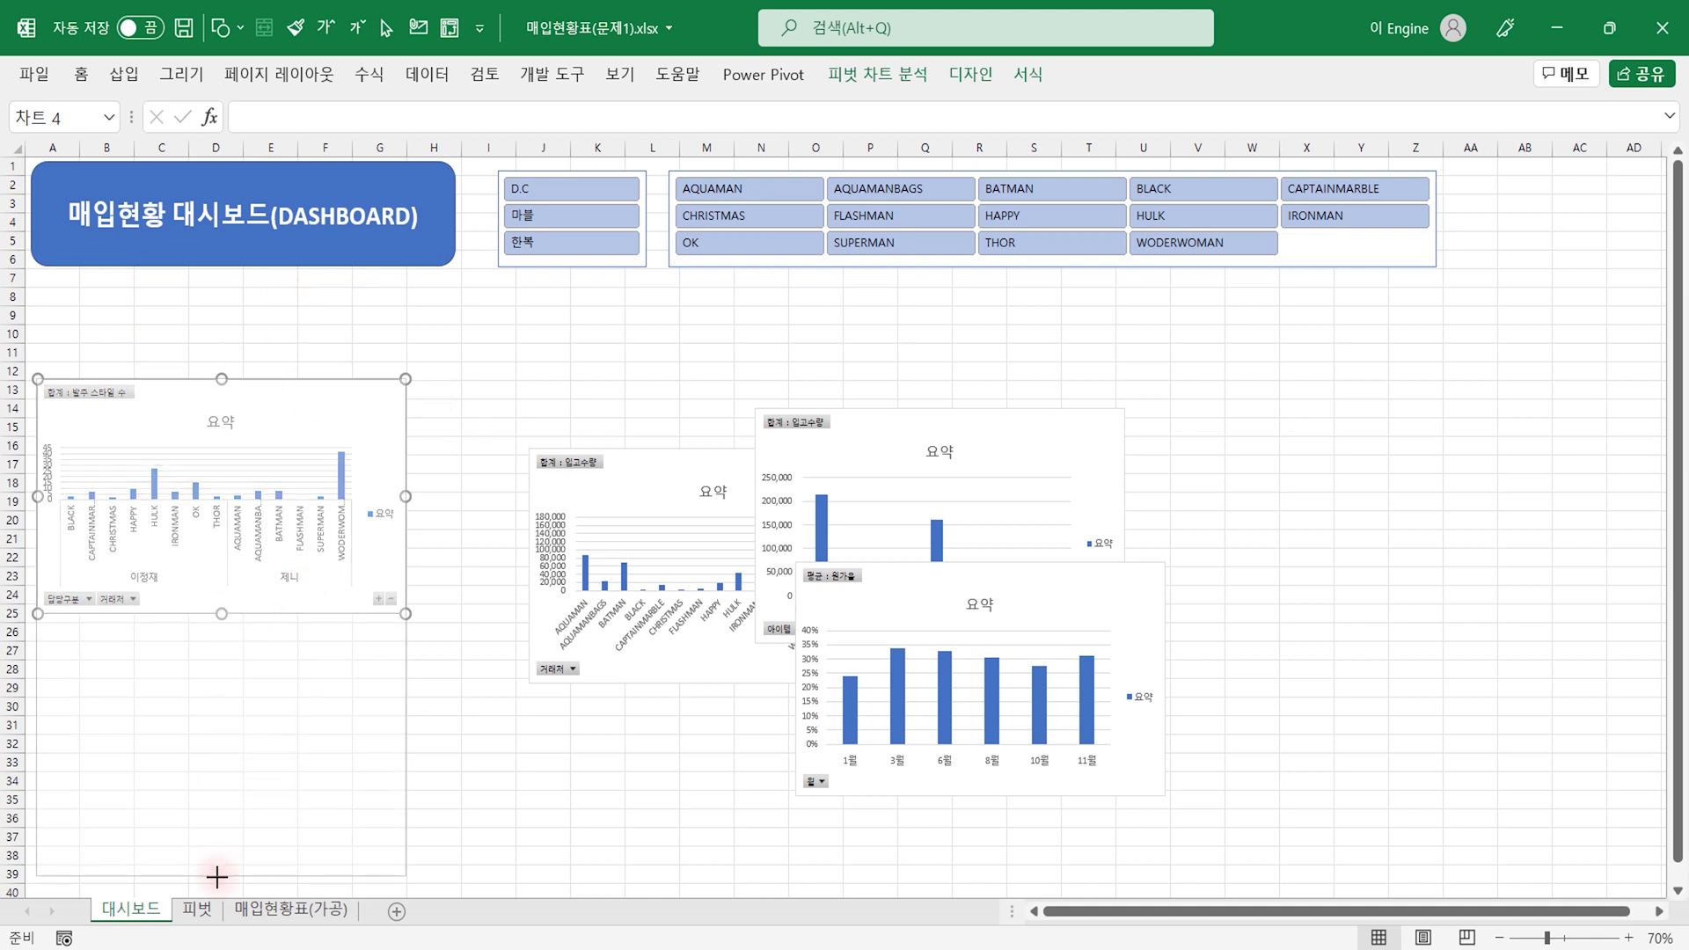
Step: Shift the other three charts right and widen the left chart to about column L
{"action": "left_click", "coordinate": [756, 441]}
{"action": "left_click", "coordinate": [690, 460], "text": "ctrl"}
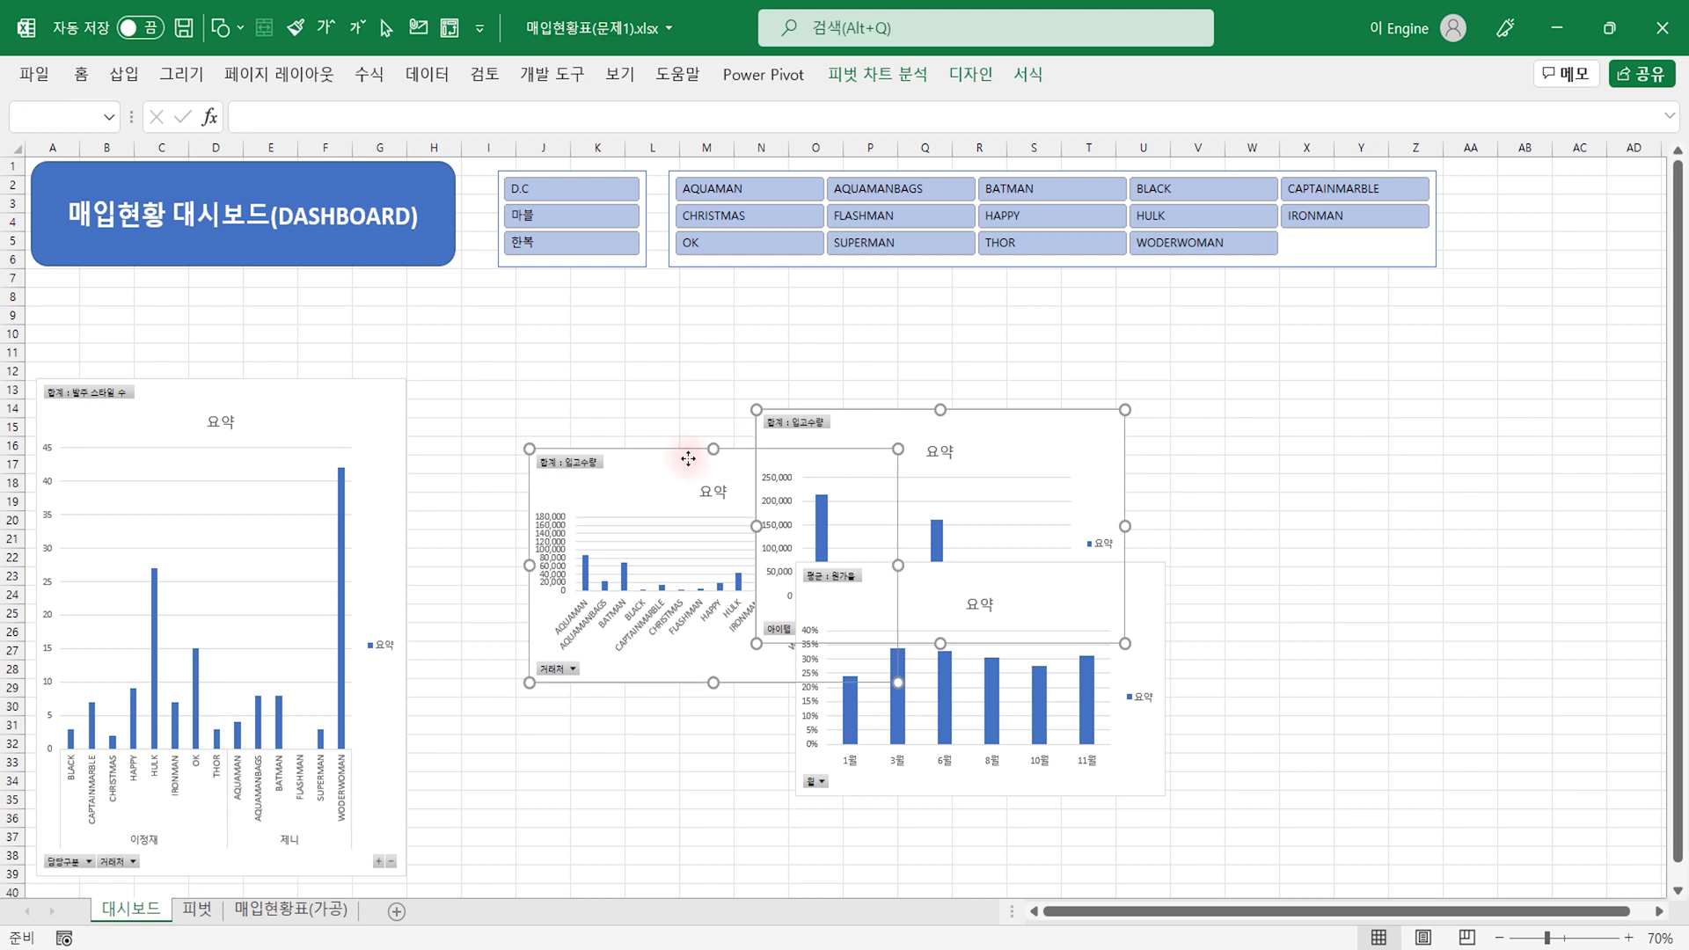
{"action": "left_click", "coordinate": [1085, 792], "text": "ctrl"}
{"action": "left_click_drag", "start_coordinate": [1086, 792], "coordinate": [1448, 791]}
{"action": "left_click", "coordinate": [390, 535]}
{"action": "left_click_drag", "start_coordinate": [405, 627], "coordinate": [642, 627]}
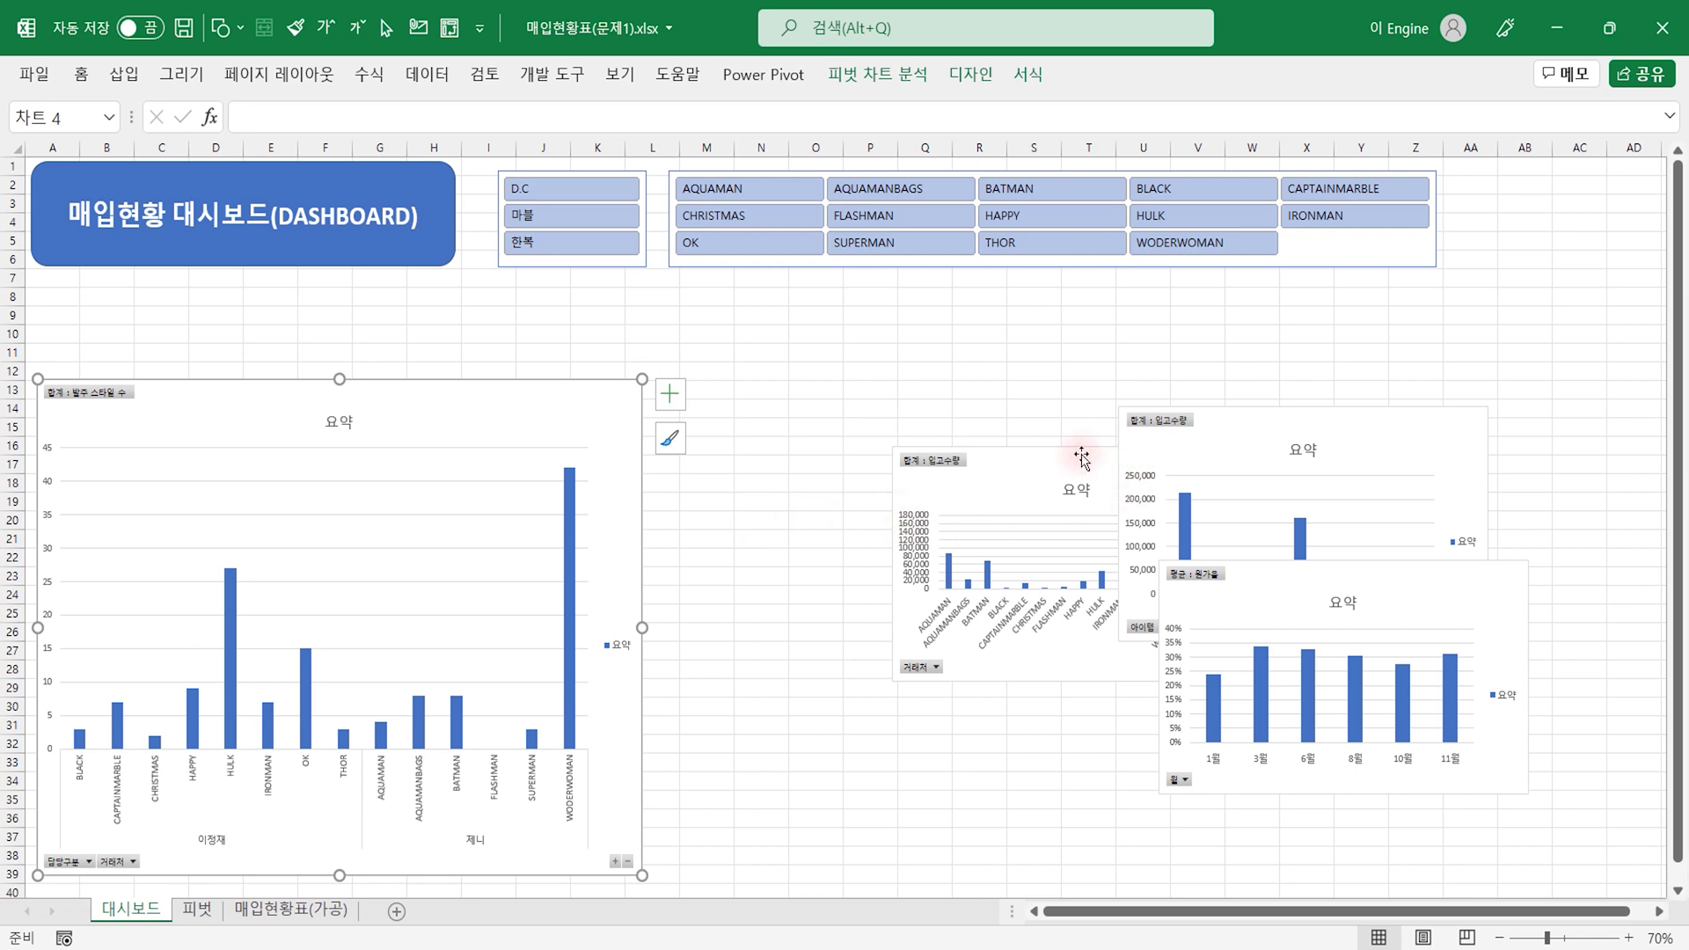
Step: Stack the 거래처 and 아이템 charts in the middle and stretch the 월 chart at right to match
{"action": "left_click_drag", "start_coordinate": [1080, 457], "coordinate": [871, 387]}
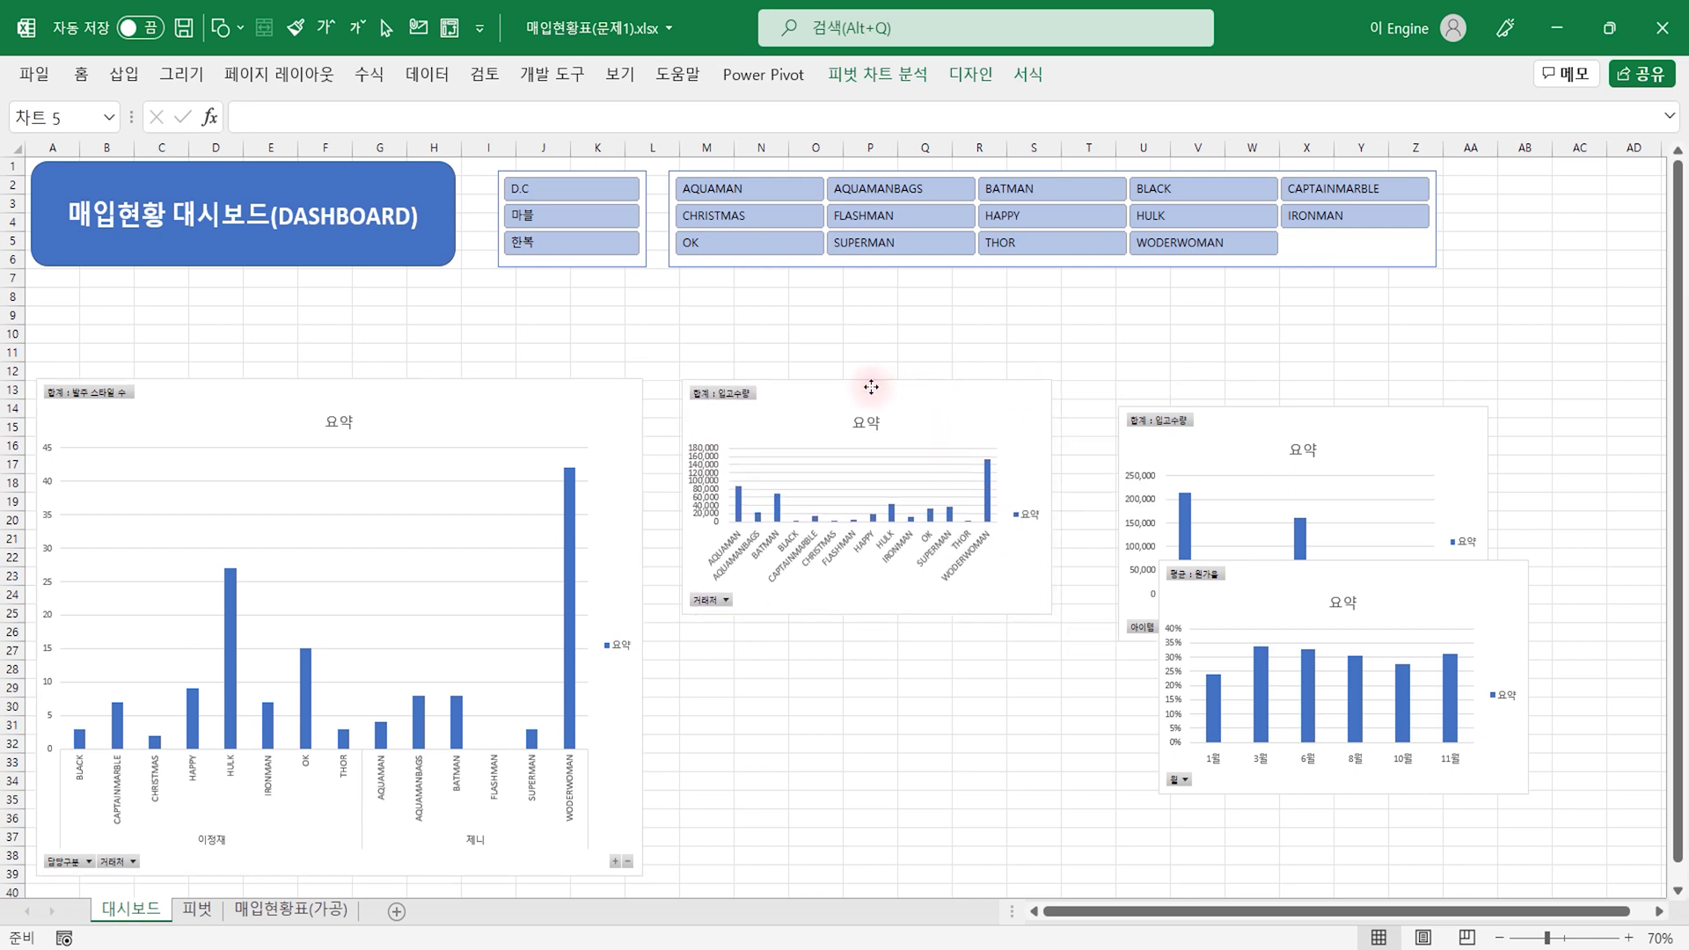
{"action": "mouse_move", "coordinate": [1253, 408]}
{"action": "left_mouse_down"}
{"action": "mouse_move", "coordinate": [812, 643]}
{"action": "mouse_move", "coordinate": [869, 643]}
{"action": "left_mouse_up"}
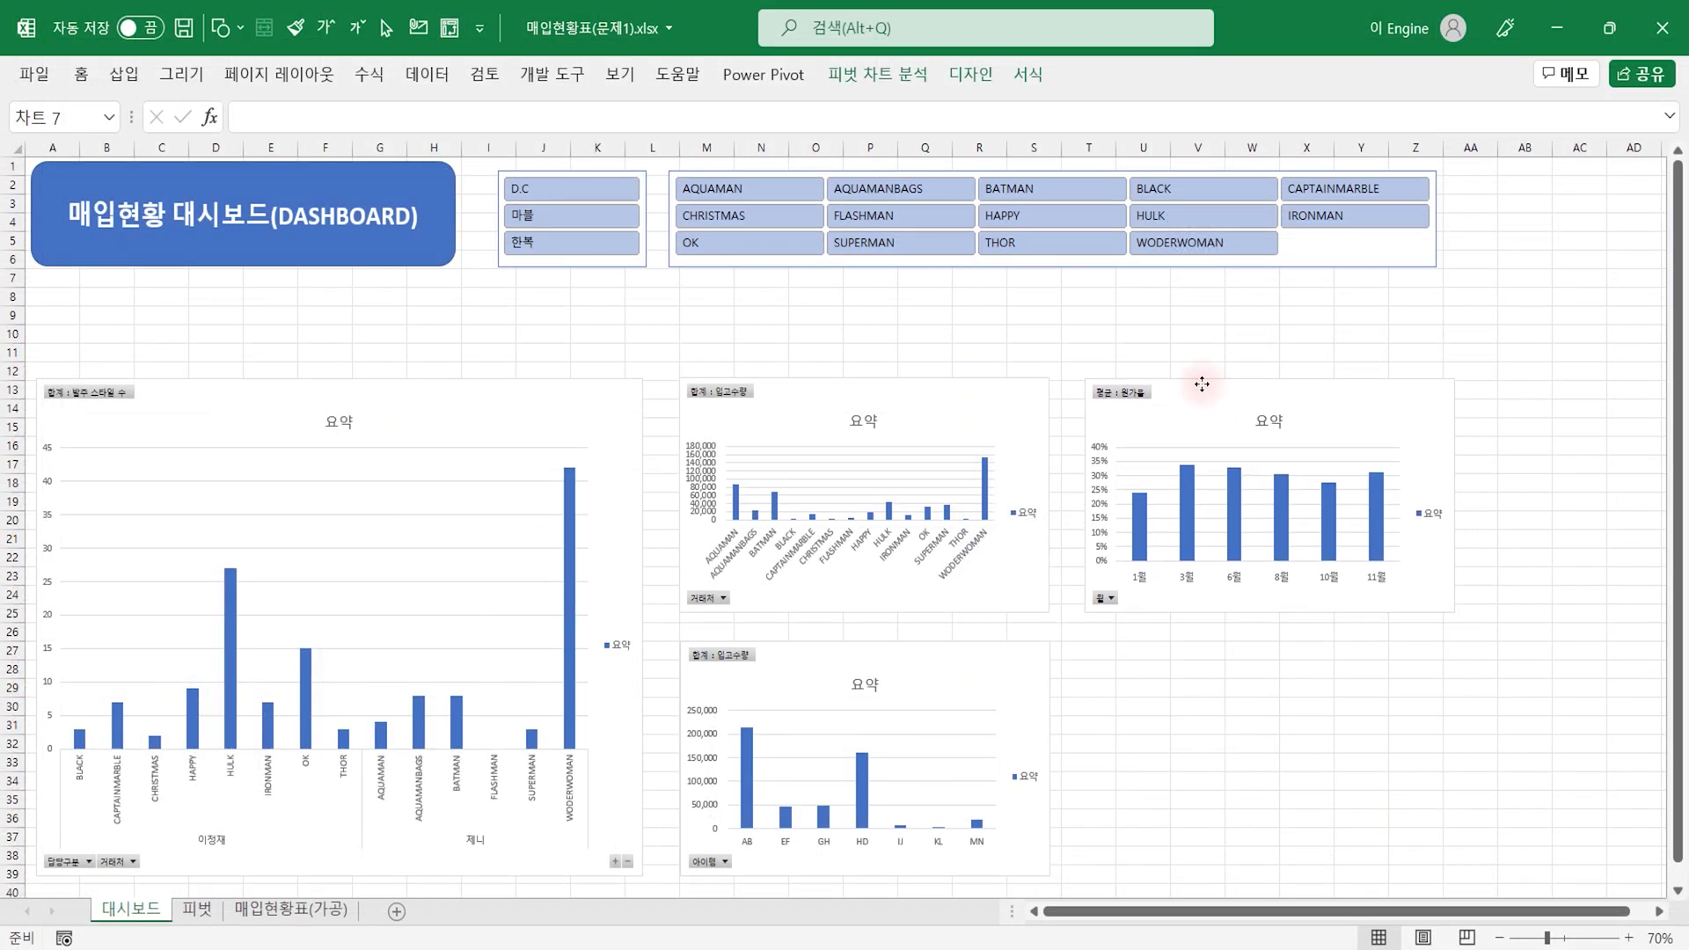
{"action": "left_click_drag", "start_coordinate": [1202, 384], "coordinate": [1183, 382]}
{"action": "left_click_drag", "start_coordinate": [1250, 611], "coordinate": [1265, 869]}
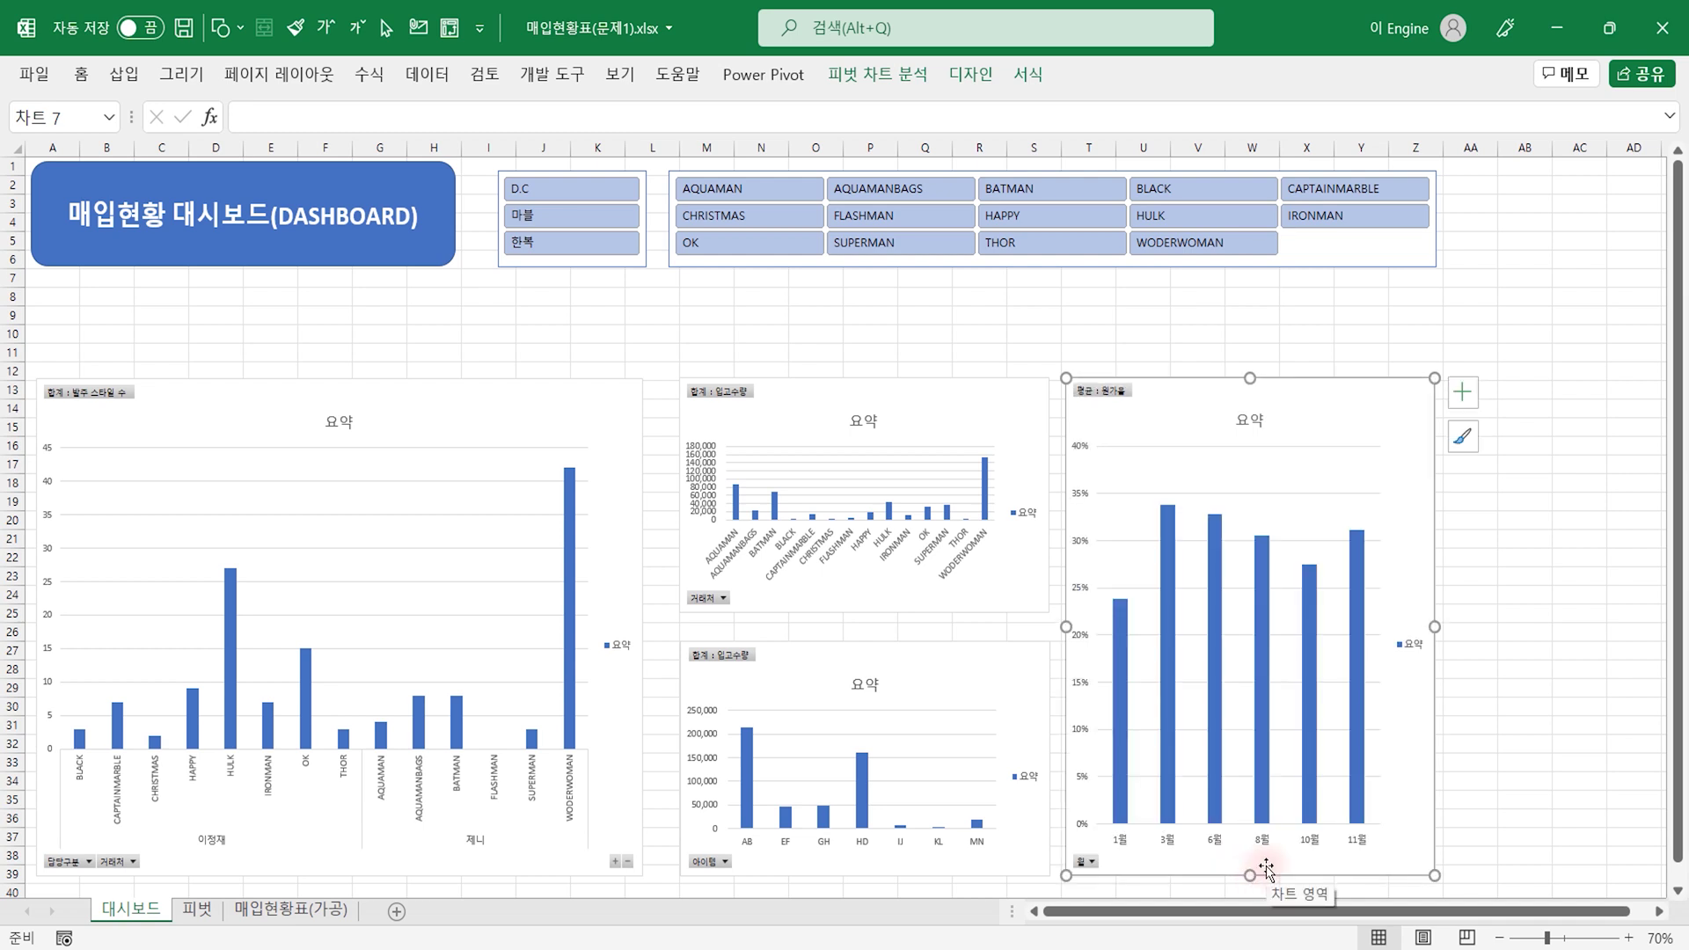
Step: Nudge the 월 chart right and hide all field buttons on the 월, 거래처 and remaining charts
{"action": "key", "text": "Right"}
{"action": "key", "text": "Right"}
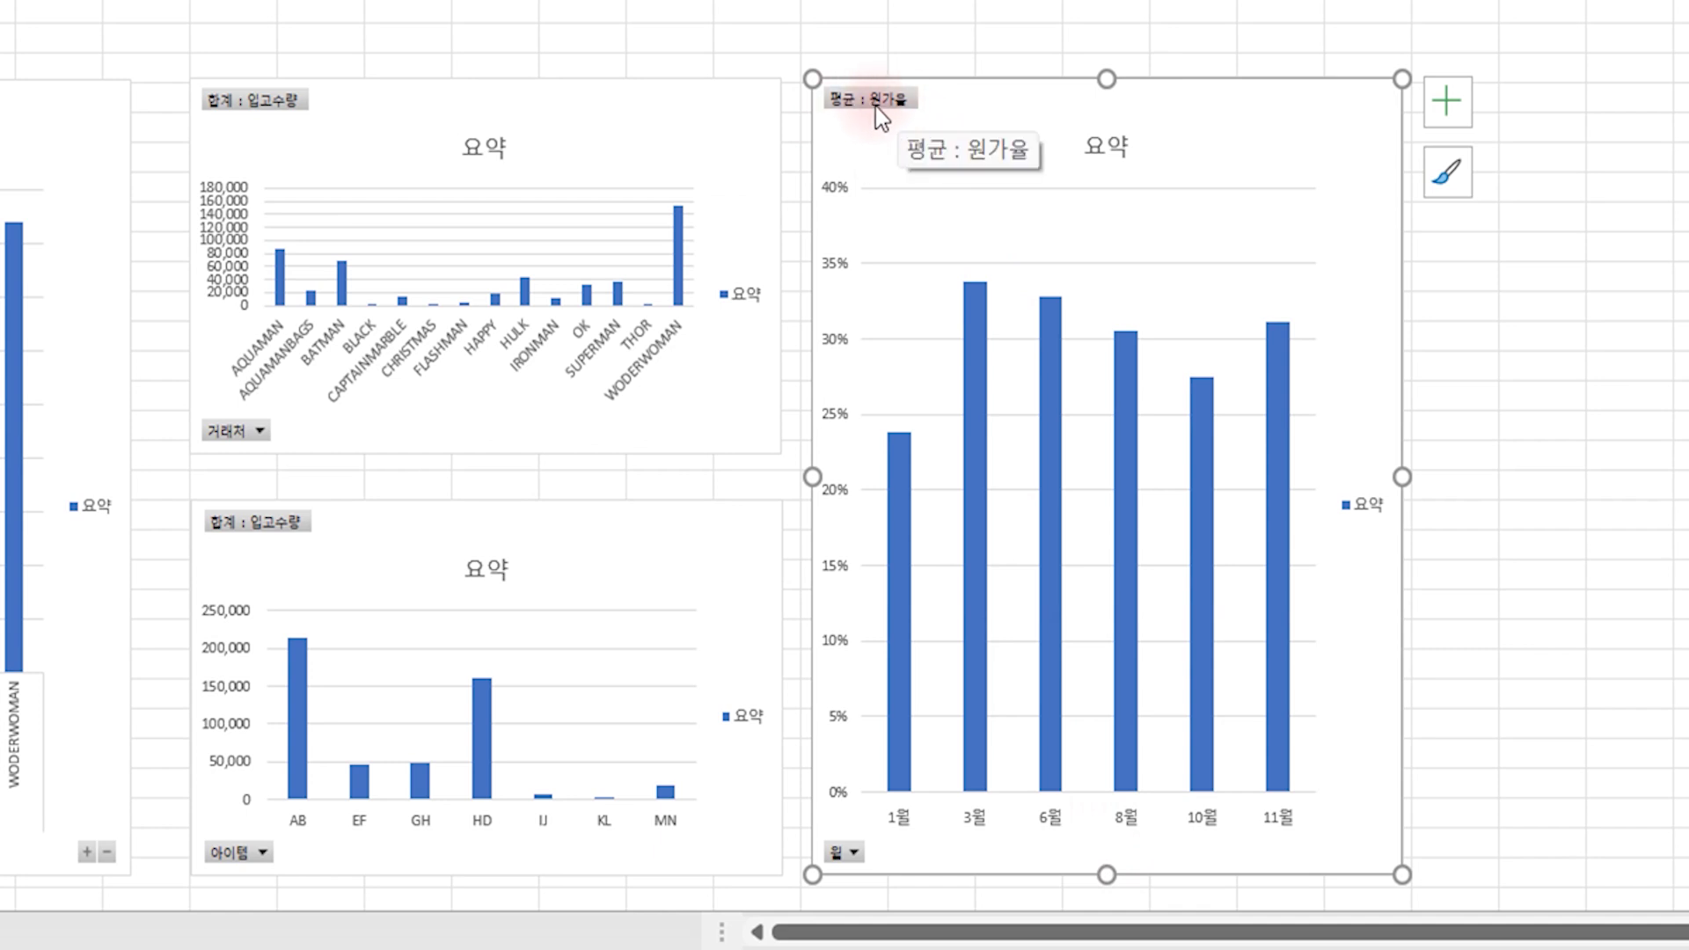
{"action": "right_click", "coordinate": [874, 106]}
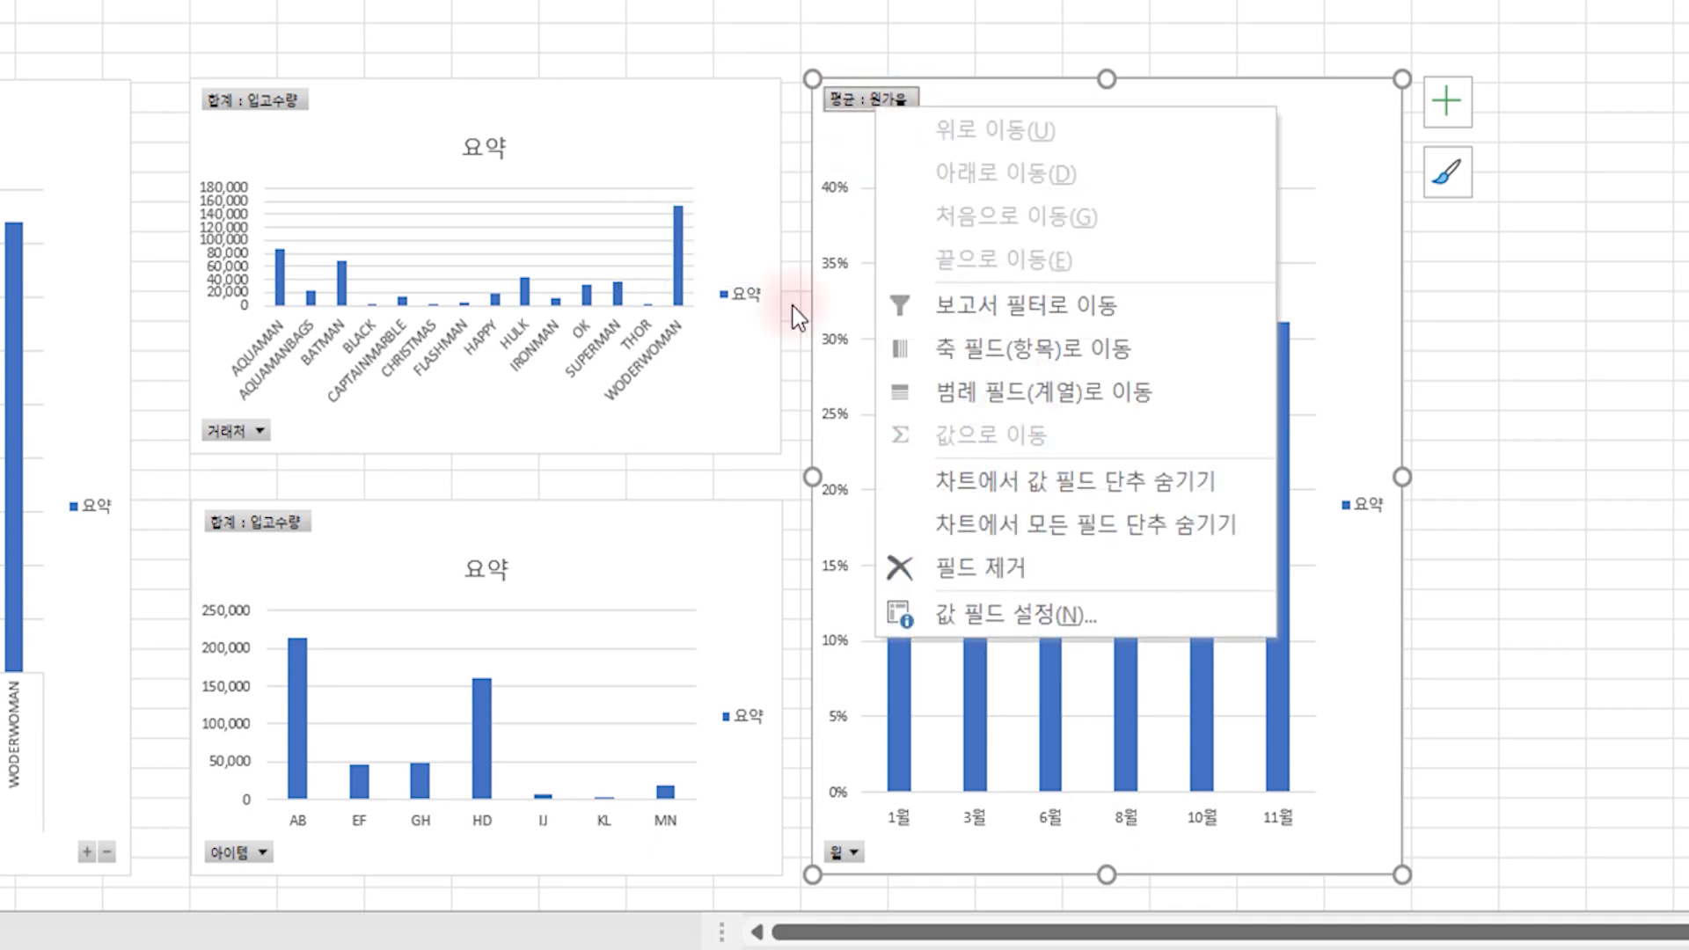
{"action": "left_click", "coordinate": [1175, 534]}
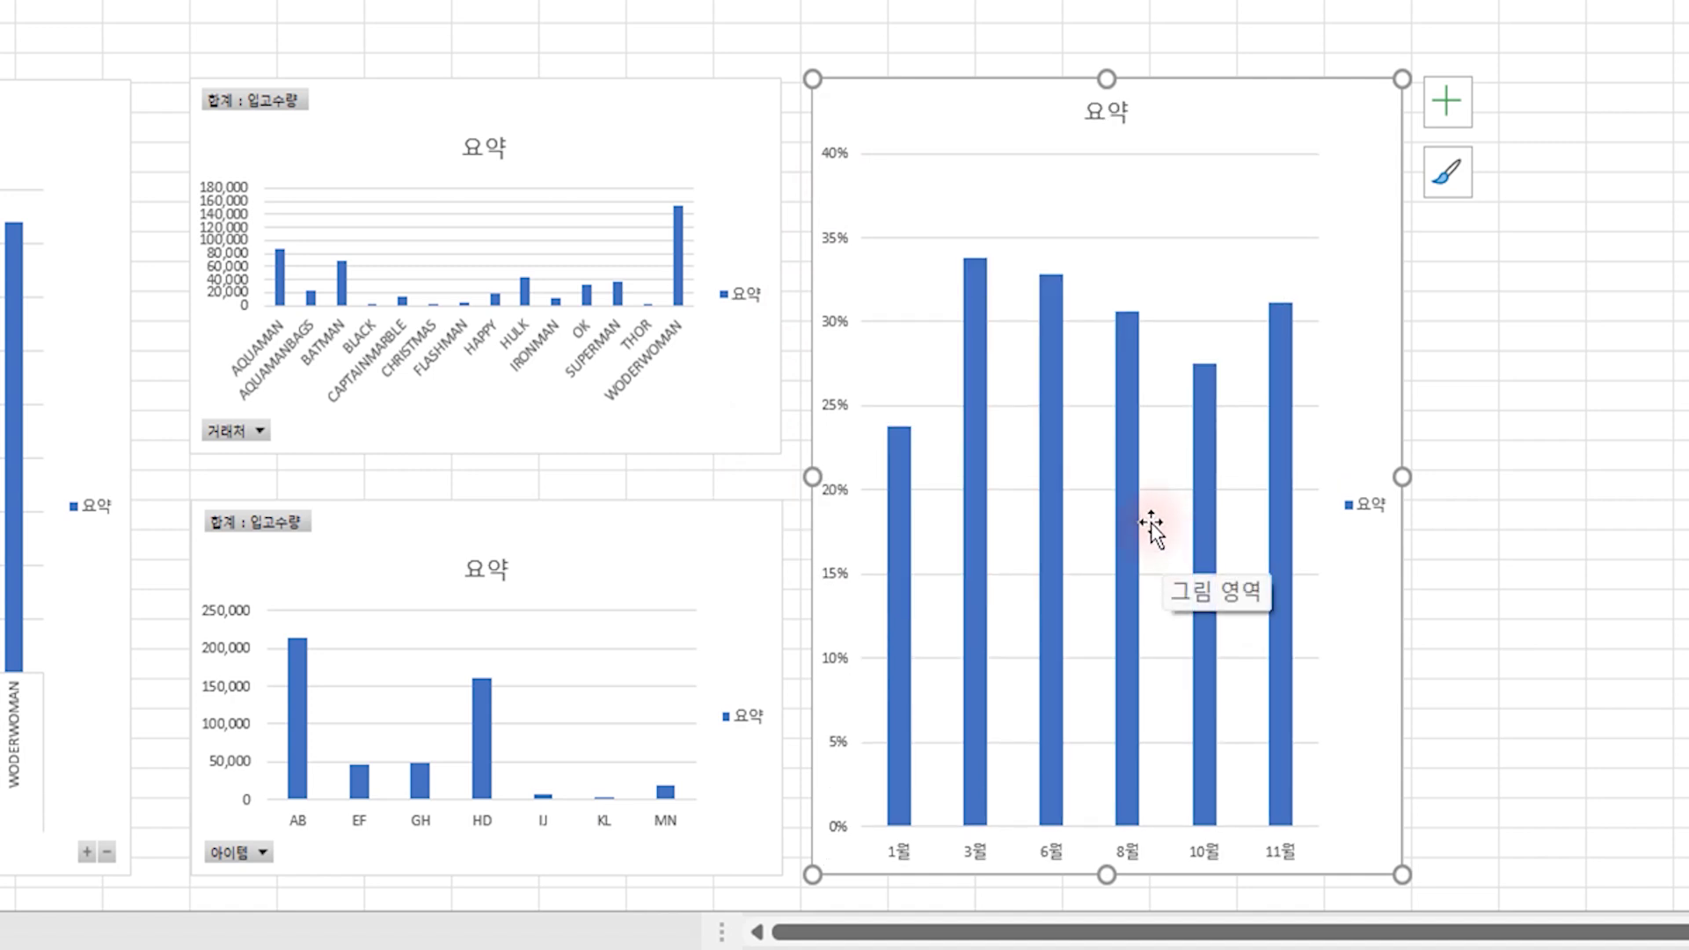
{"action": "right_click", "coordinate": [274, 98]}
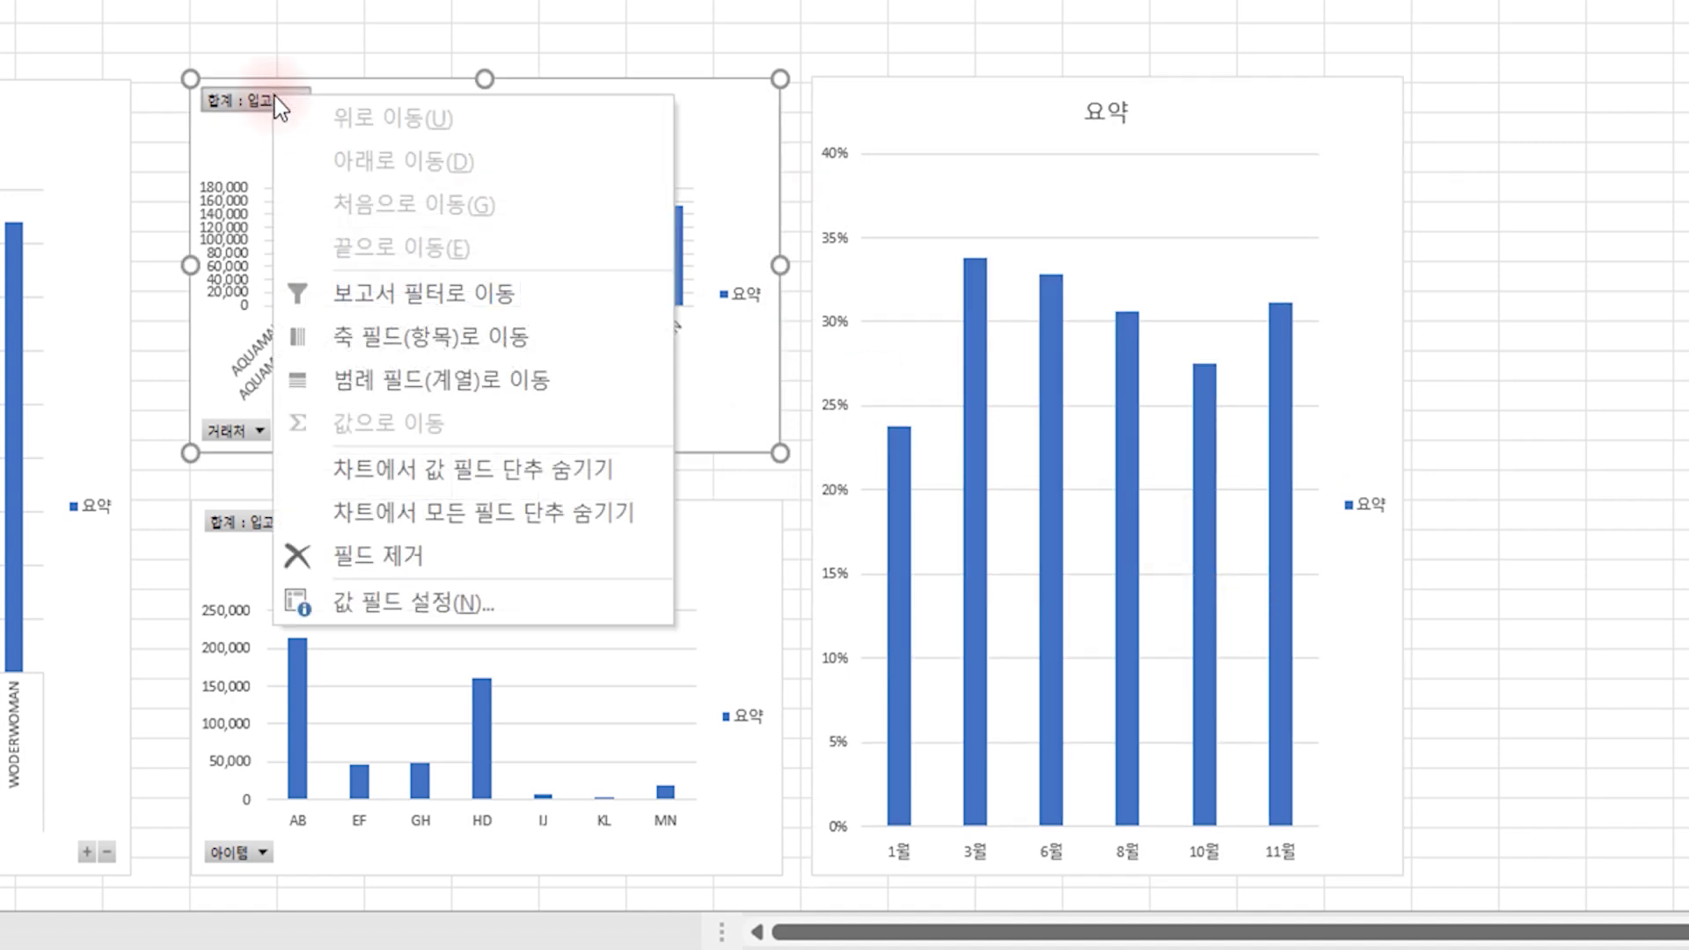
{"action": "left_click", "coordinate": [511, 510]}
{"action": "right_click", "coordinate": [264, 521]}
{"action": "left_click", "coordinate": [422, 407]}
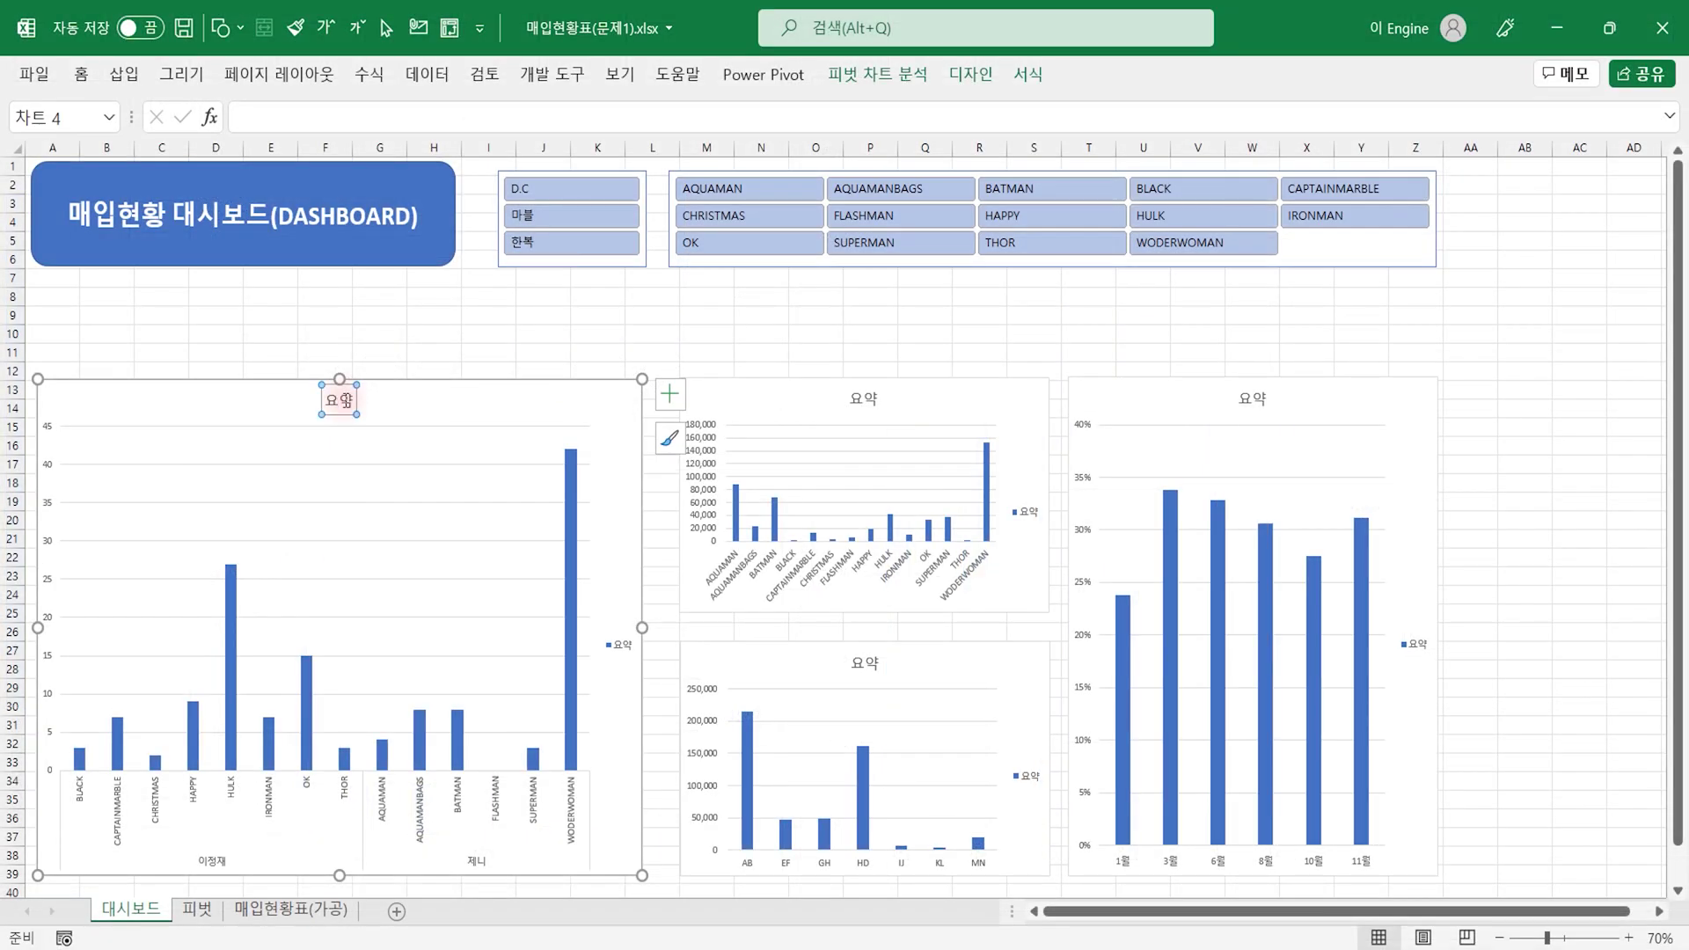
Step: Delete the chart titles from all four dashboard charts
{"action": "key", "text": "Delete"}
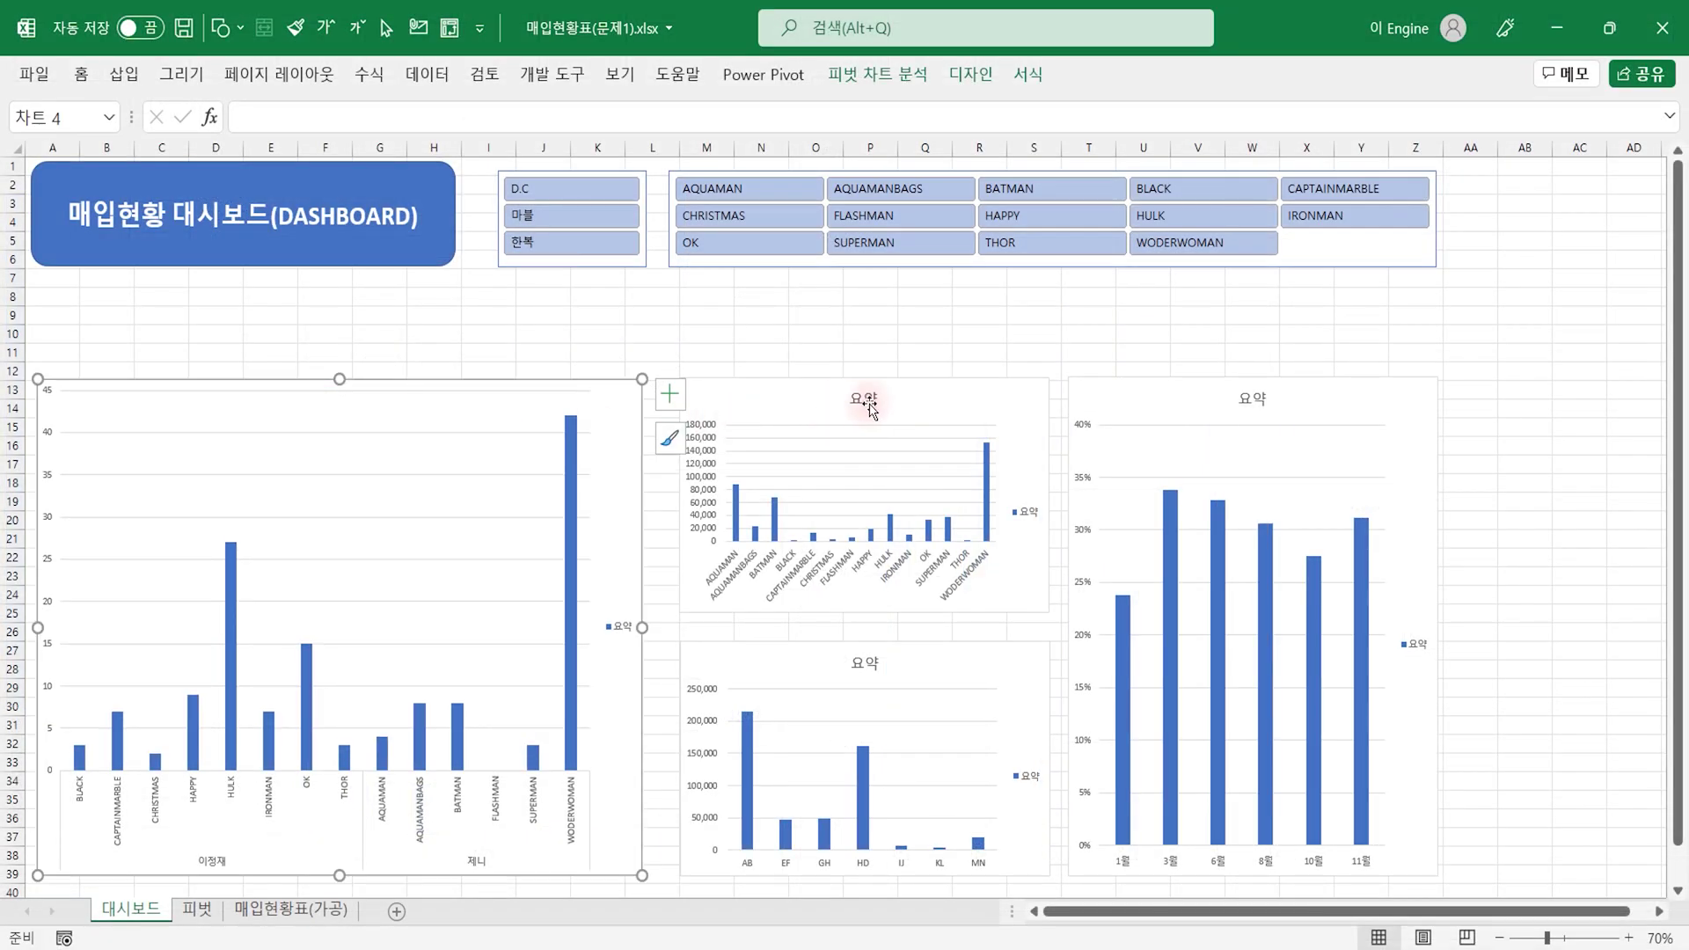
{"action": "left_click", "coordinate": [869, 406]}
{"action": "key", "text": "Delete"}
{"action": "left_click", "coordinate": [866, 664]}
{"action": "key", "text": "Delete"}
{"action": "left_click", "coordinate": [1219, 422]}
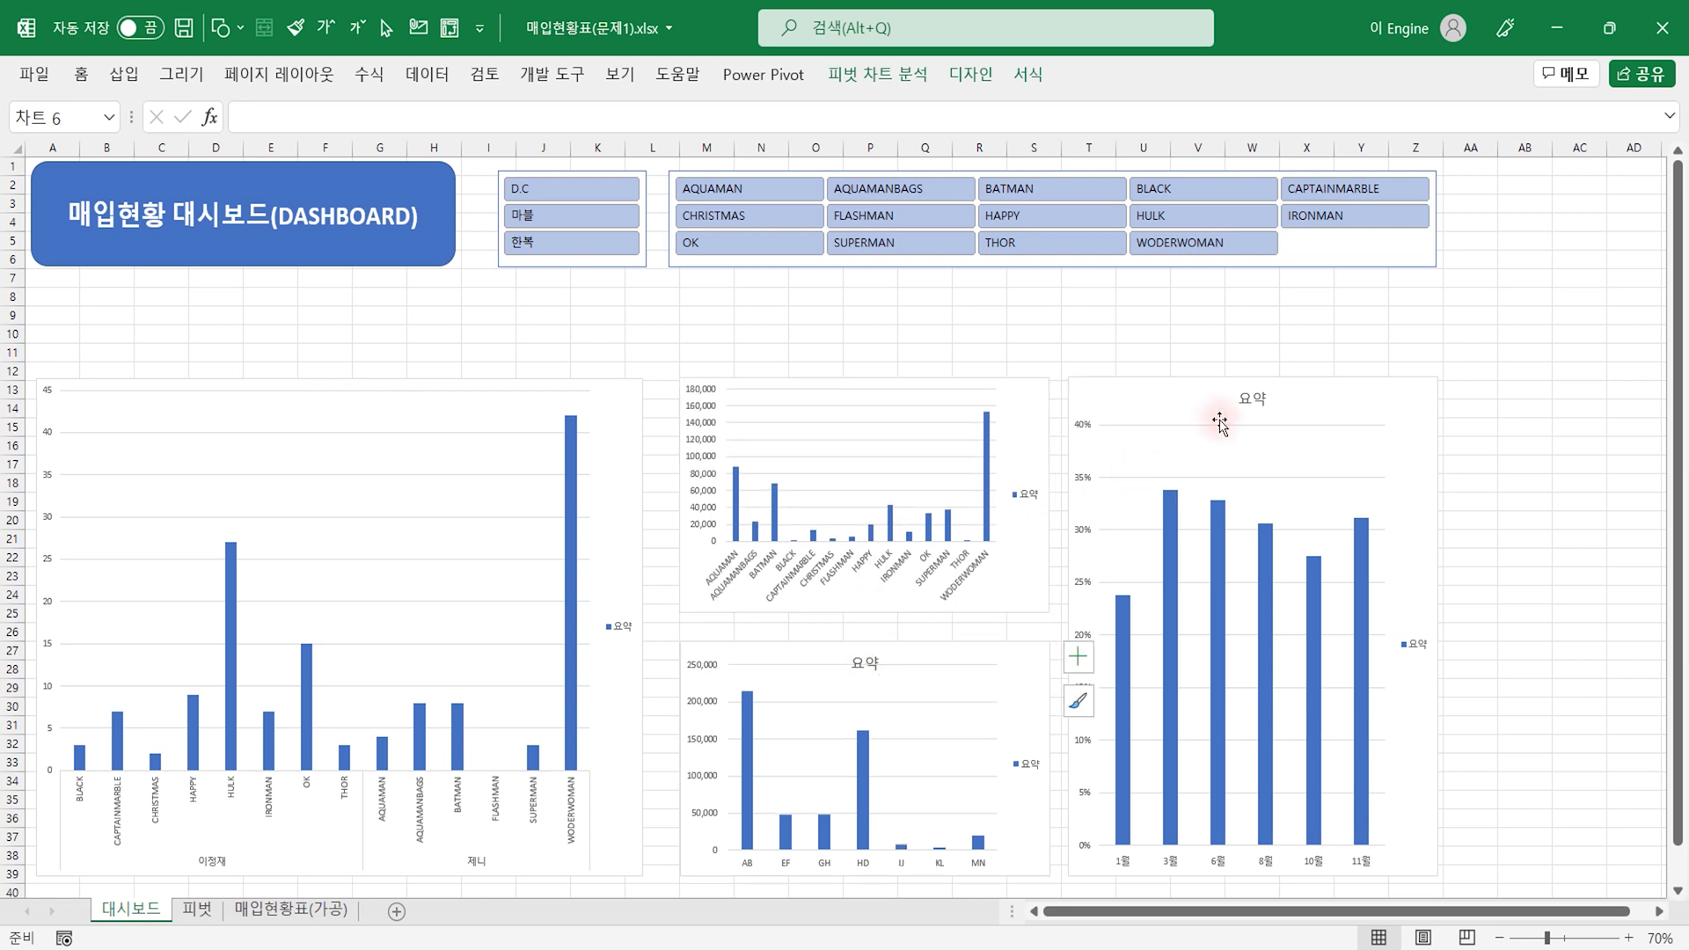
{"action": "key", "text": "Delete"}
{"action": "left_click", "coordinate": [1247, 394]}
{"action": "key", "text": "Delete"}
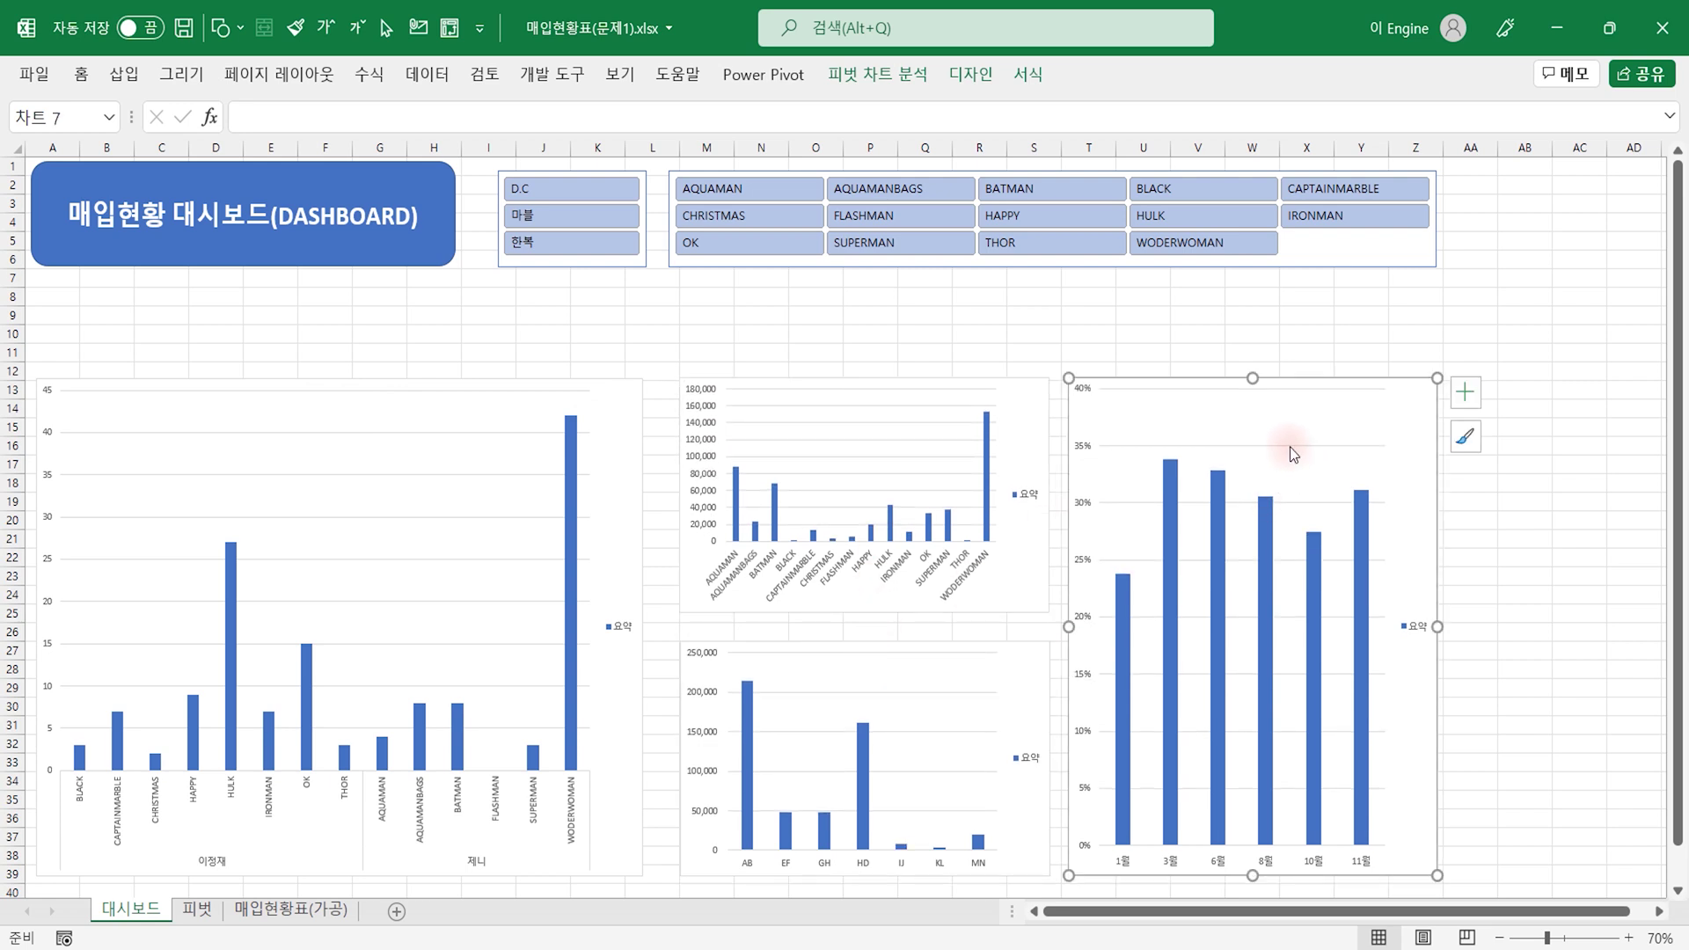
Step: Remove the horizontal gridlines from the charts
{"action": "left_click", "coordinate": [1289, 447]}
{"action": "key", "text": "Delete"}
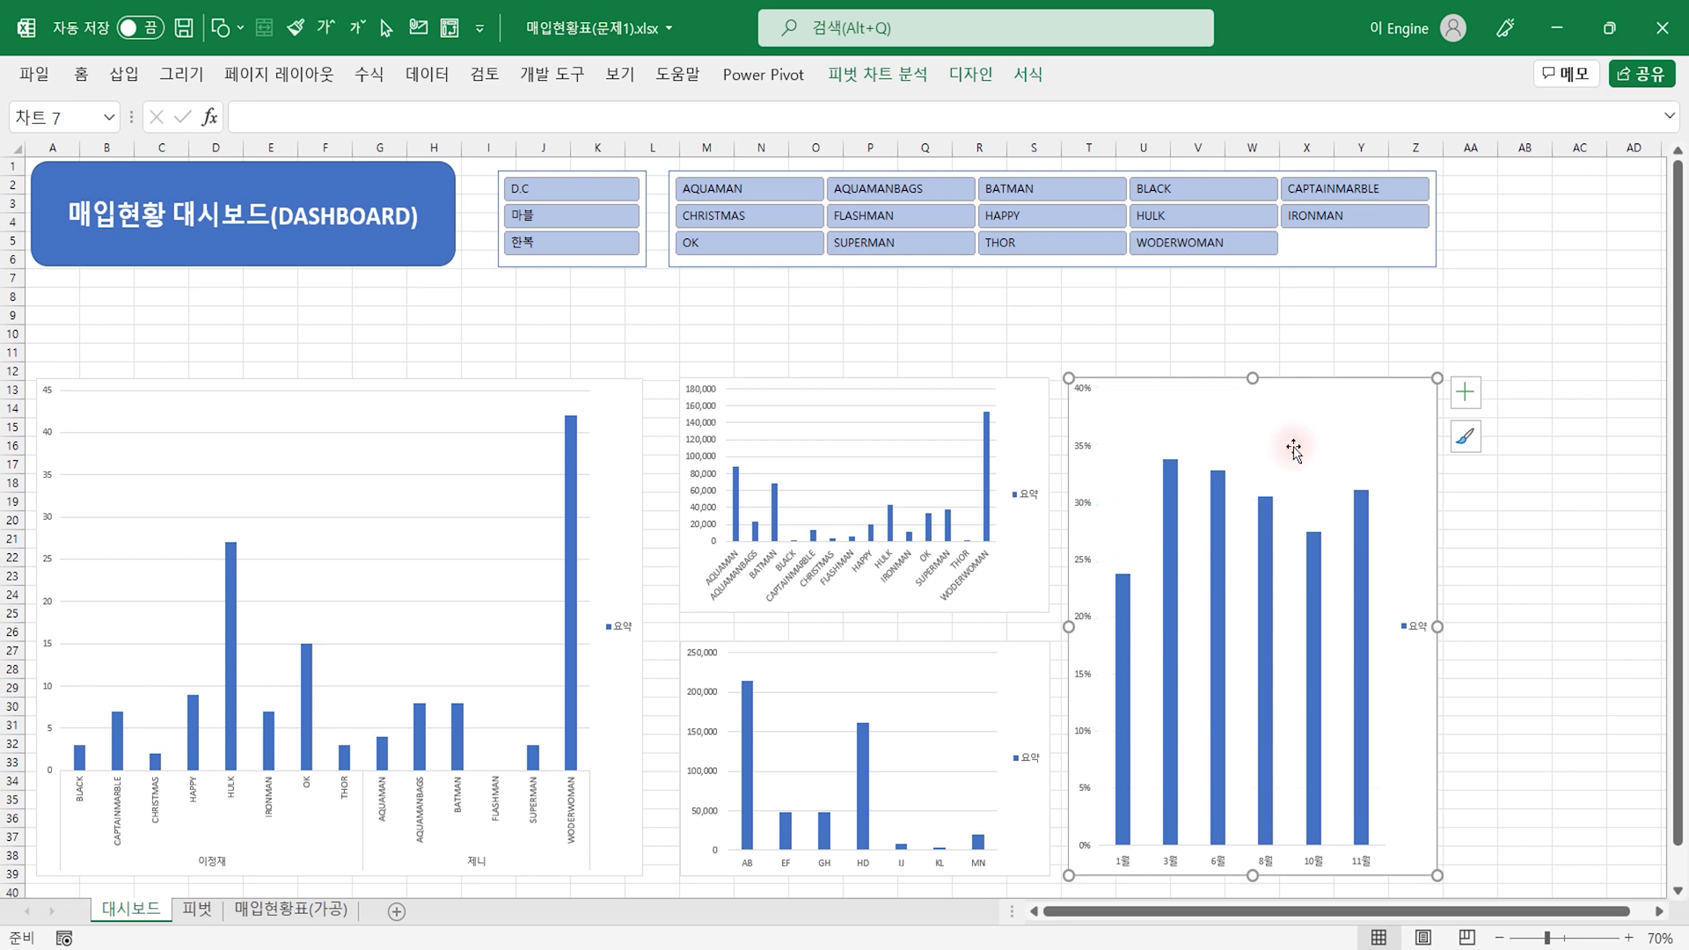
{"action": "left_click", "coordinate": [842, 431]}
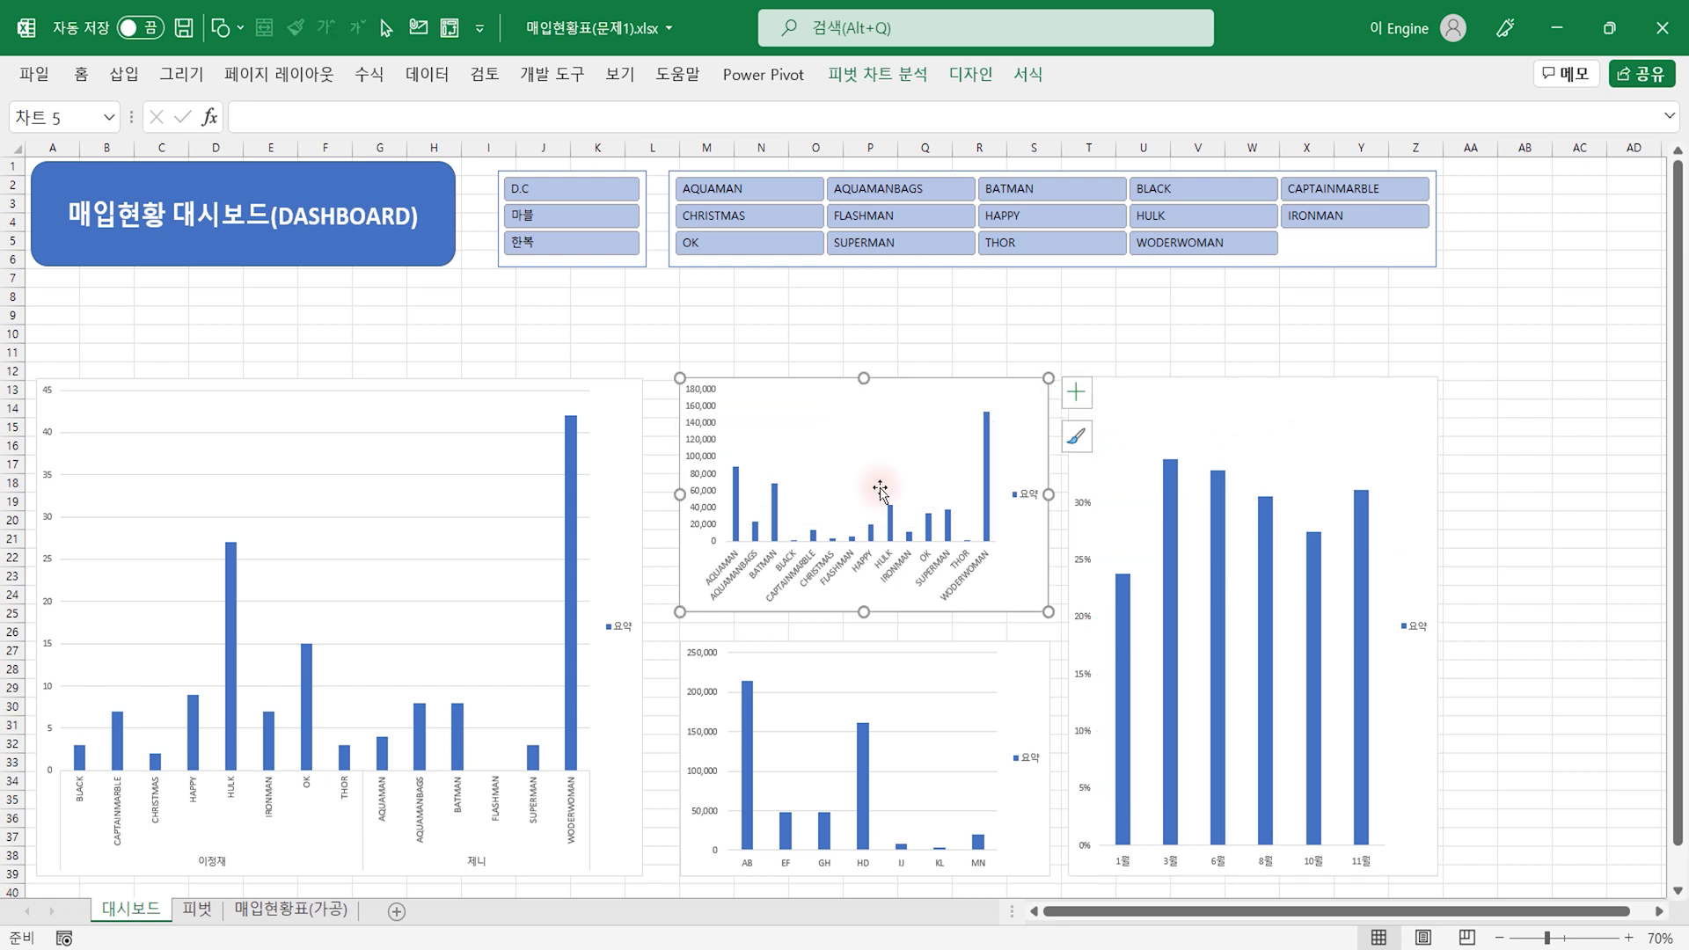
{"action": "left_click", "coordinate": [908, 697]}
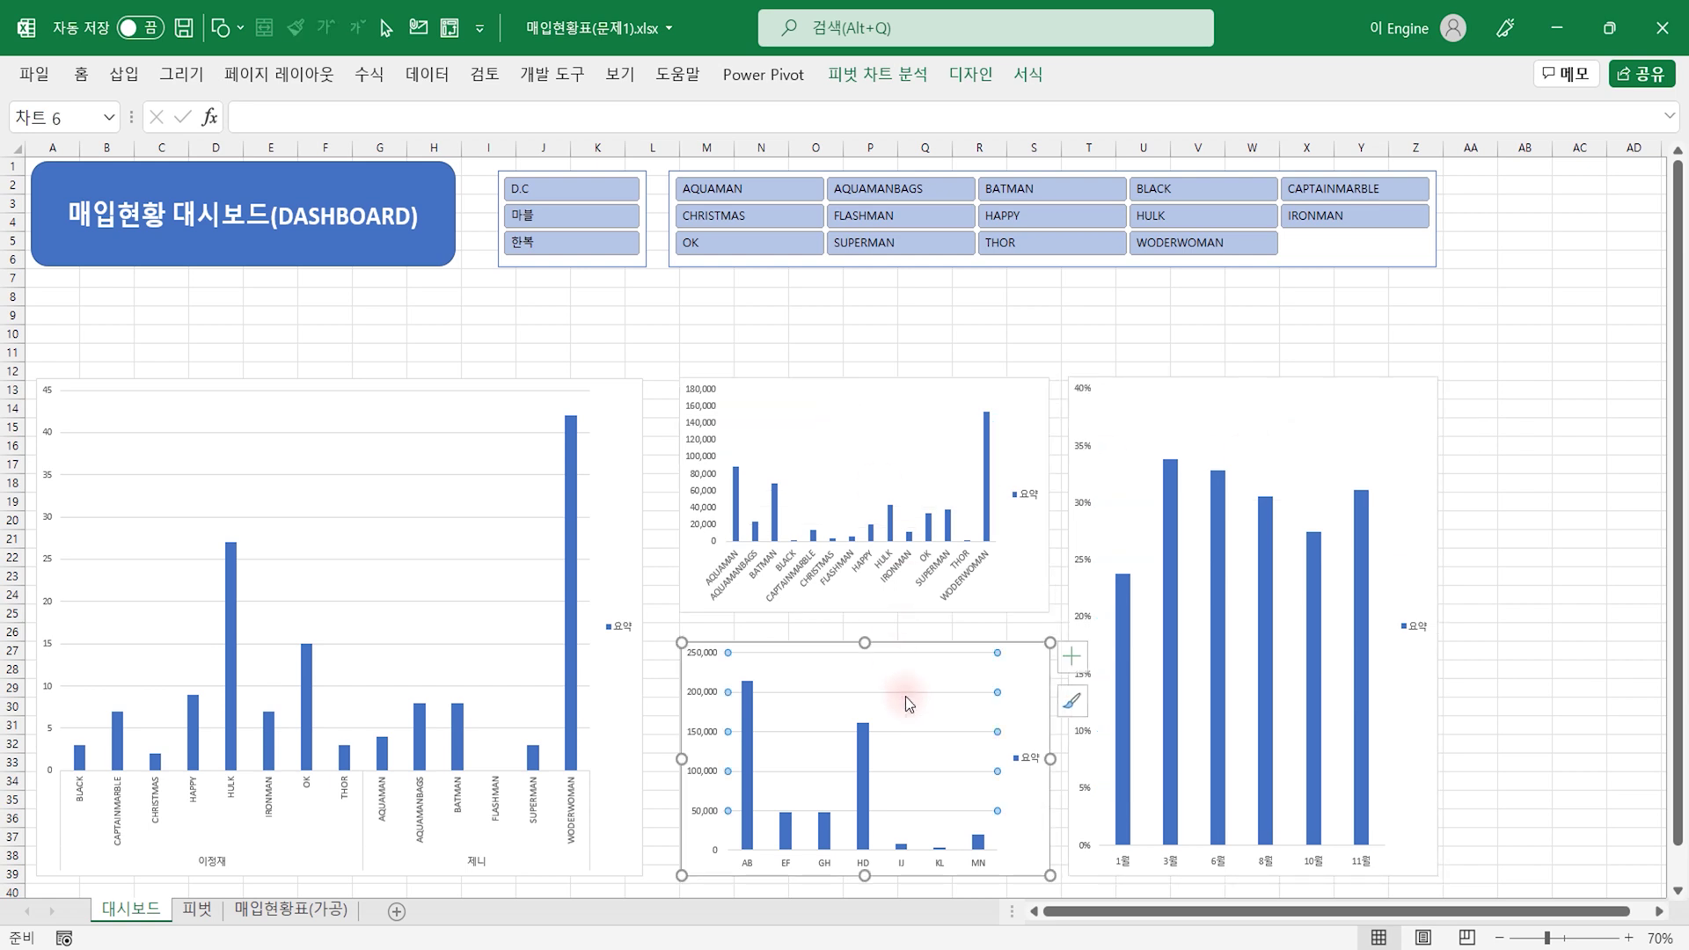
{"action": "left_click", "coordinate": [372, 517]}
{"action": "key", "text": "Delete"}
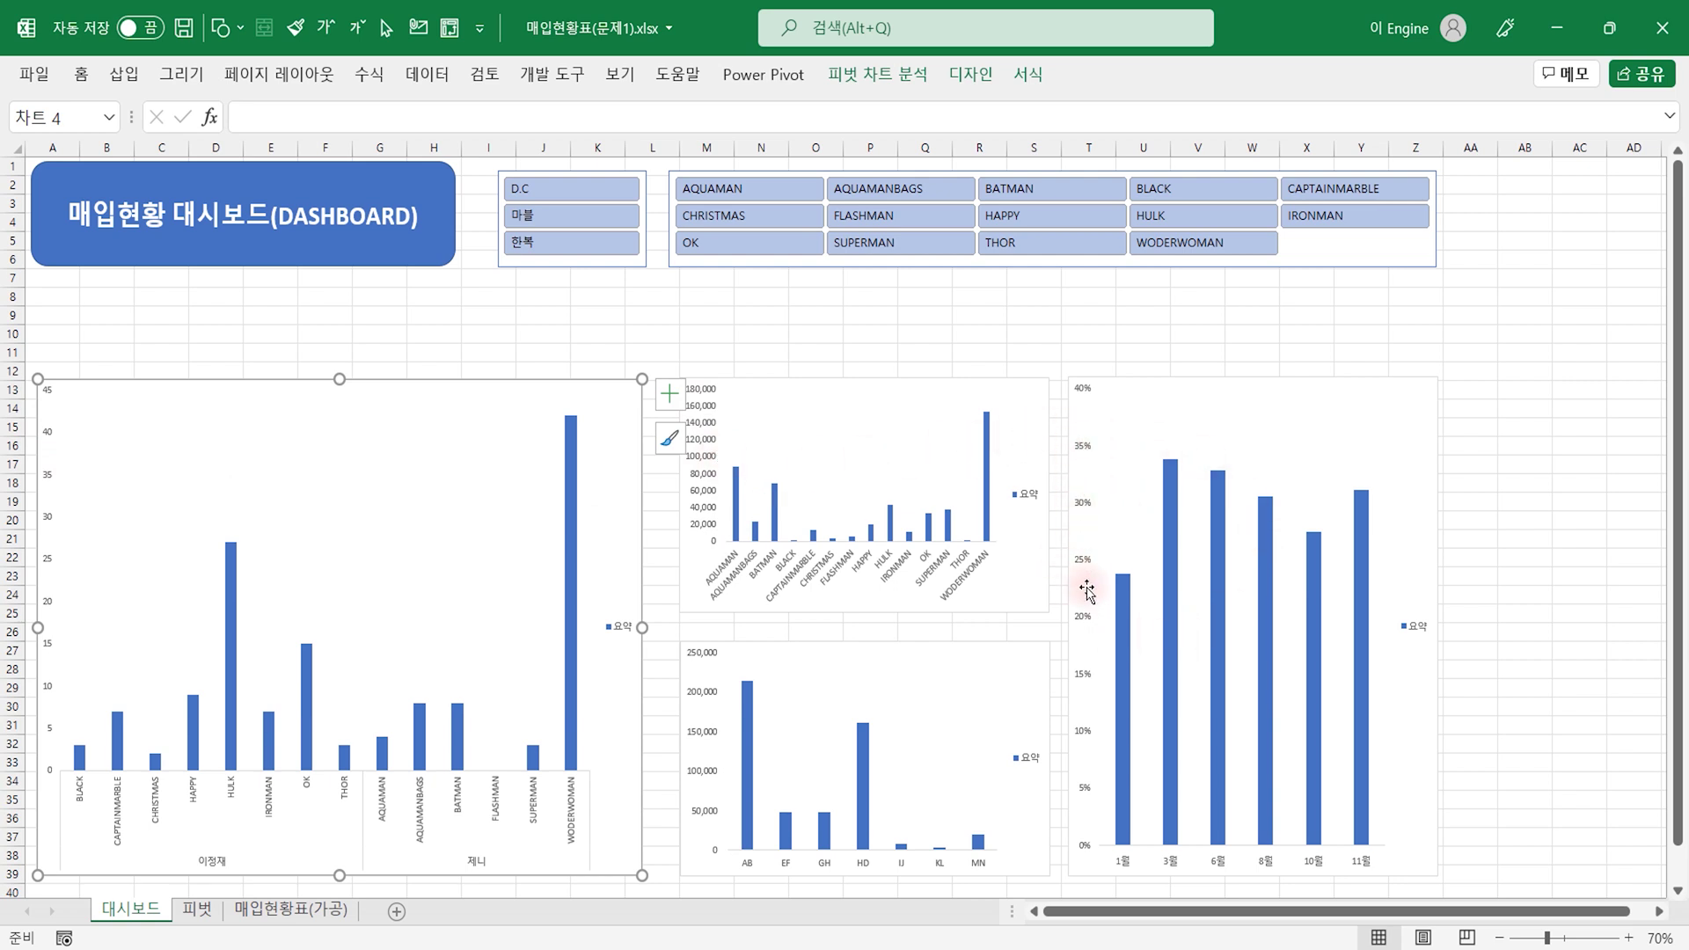
Step: Remove the legends from the 거래처, 아이템, 월 and left charts
{"action": "left_click", "coordinate": [1024, 493]}
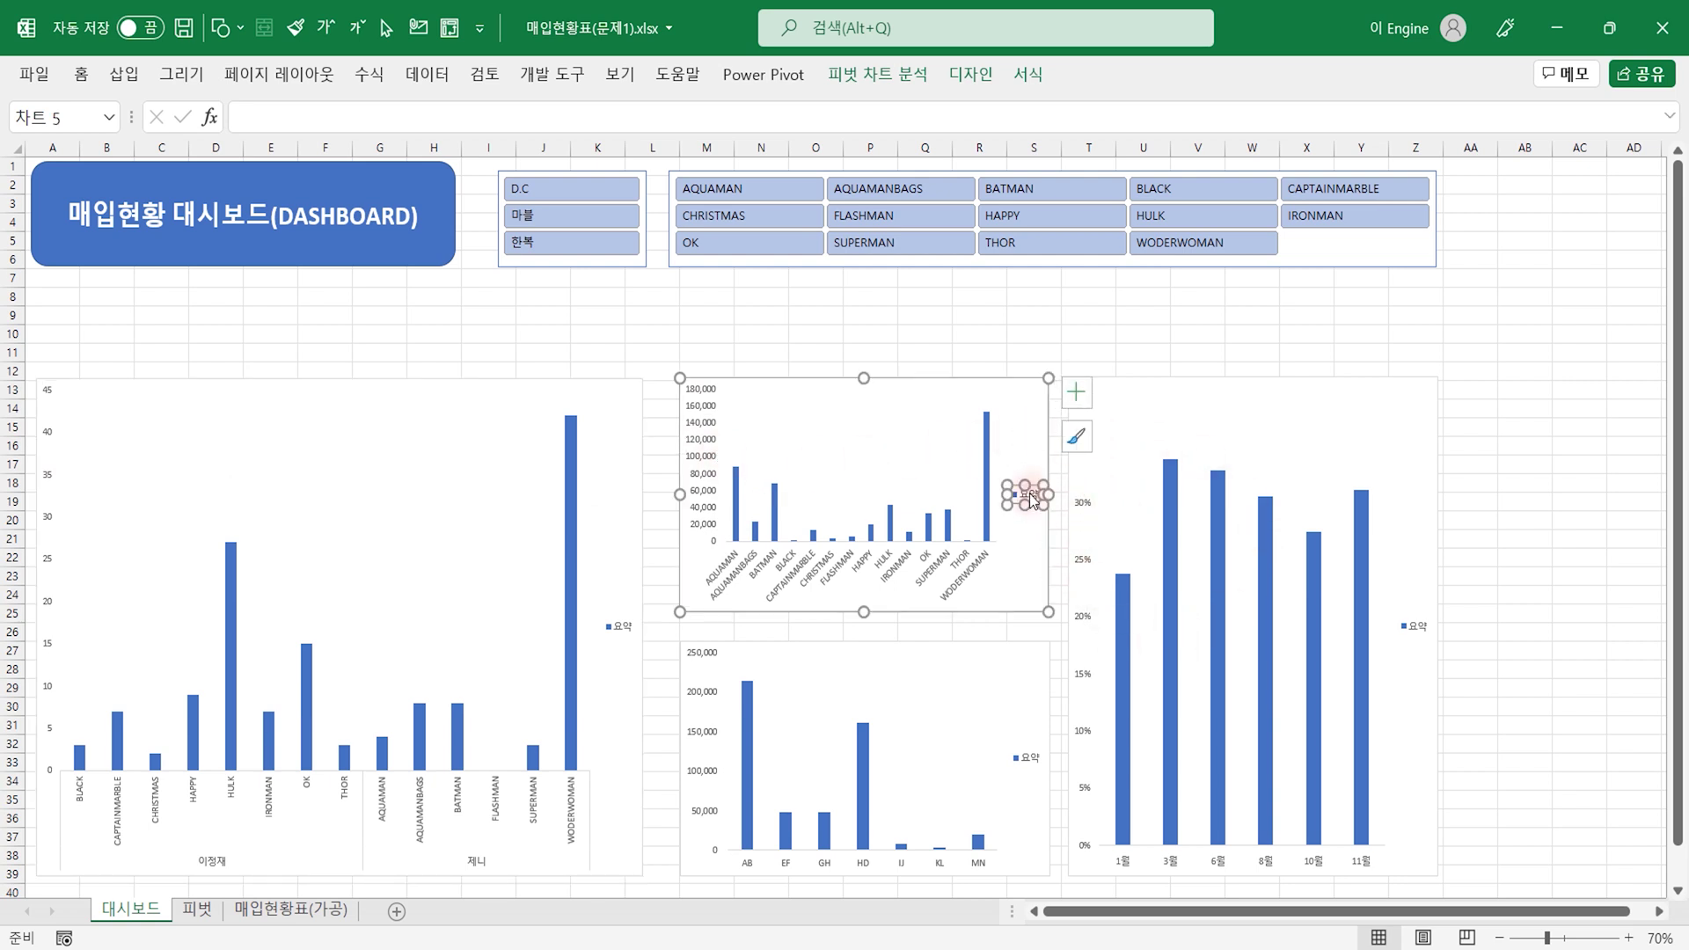
{"action": "key", "text": "Delete"}
{"action": "left_click", "coordinate": [1029, 759]}
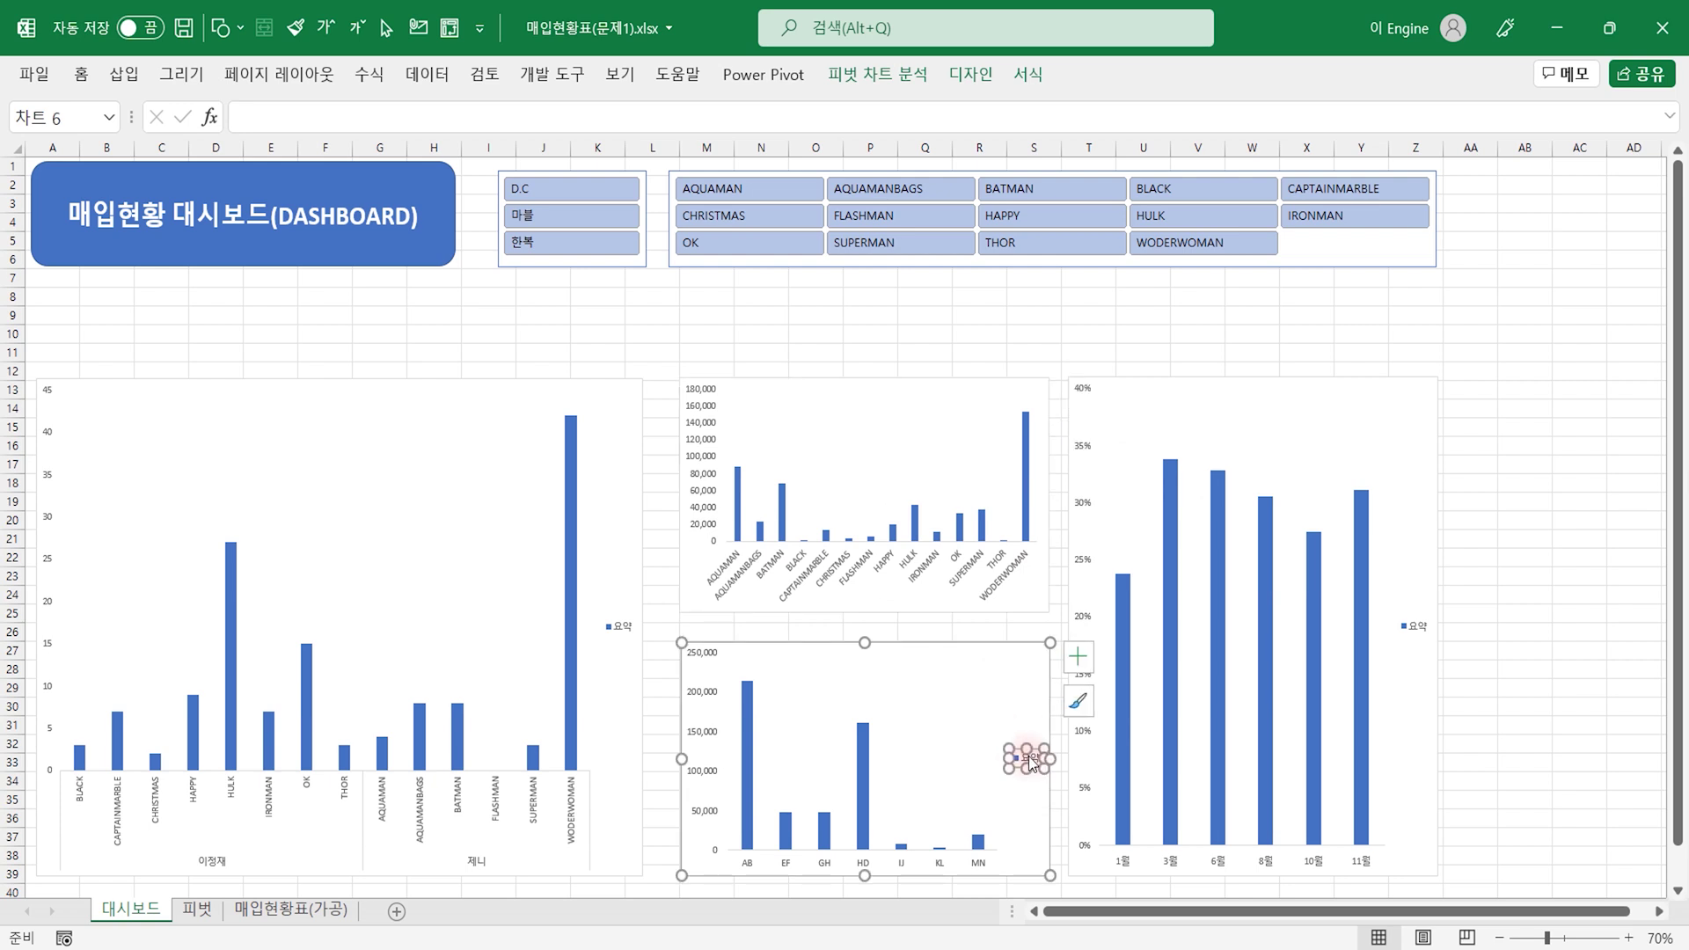
{"action": "key", "text": "Delete"}
{"action": "left_click", "coordinate": [1413, 628]}
{"action": "key", "text": "Delete"}
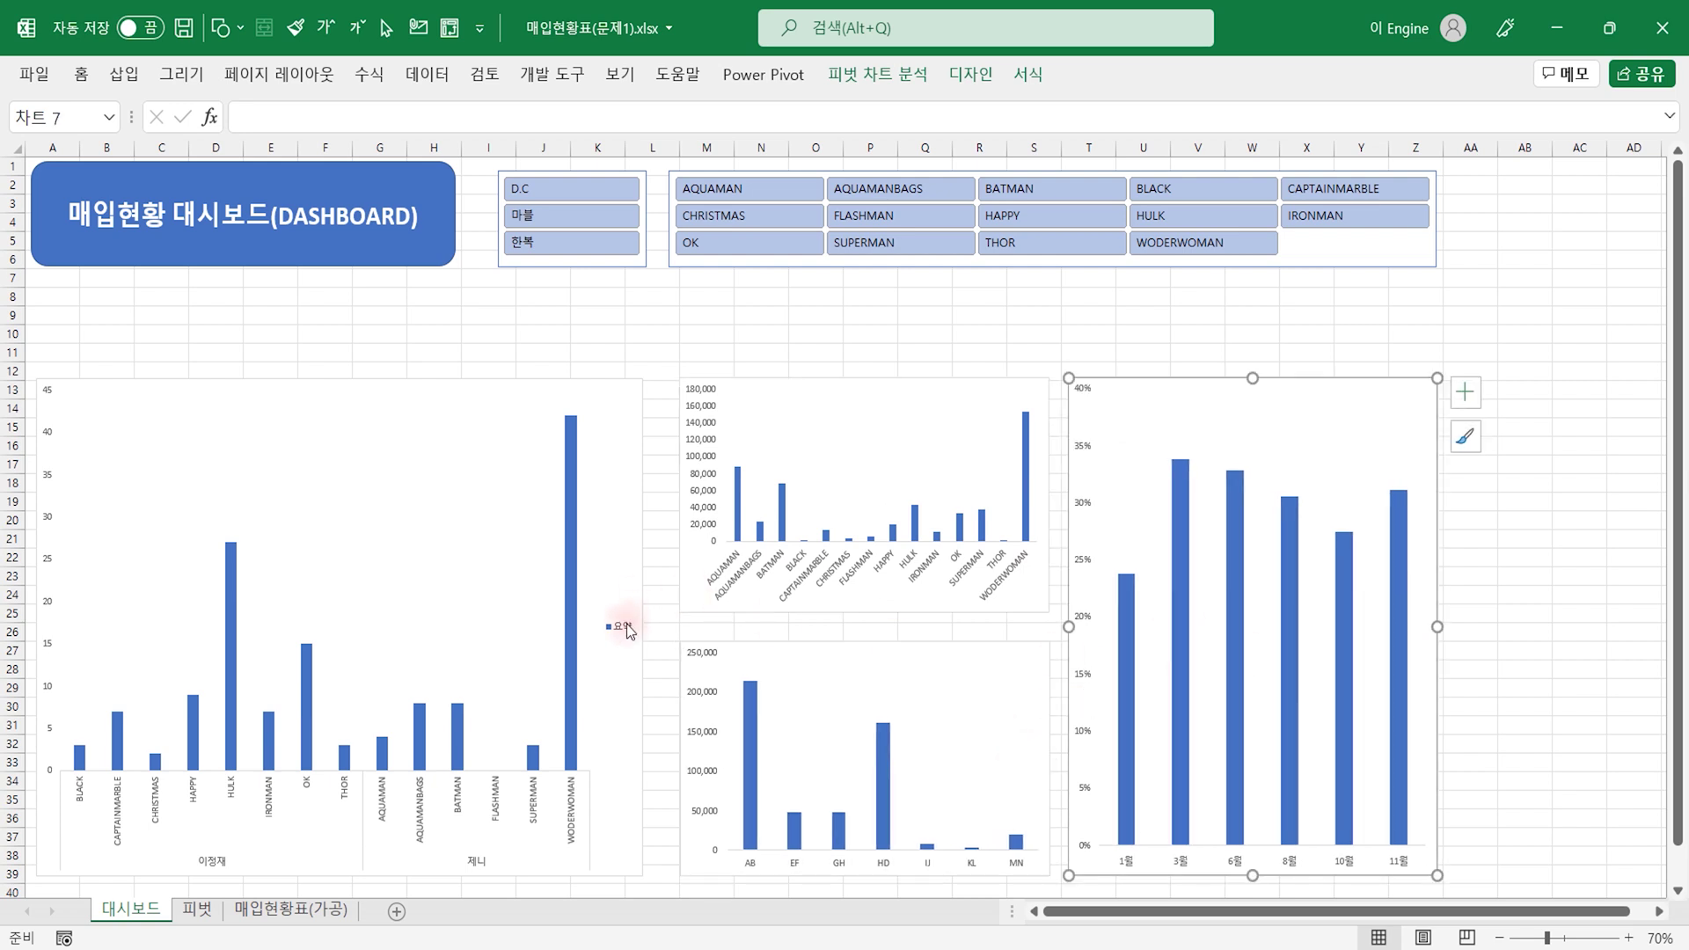
{"action": "left_click", "coordinate": [620, 626]}
{"action": "key", "text": "Delete"}
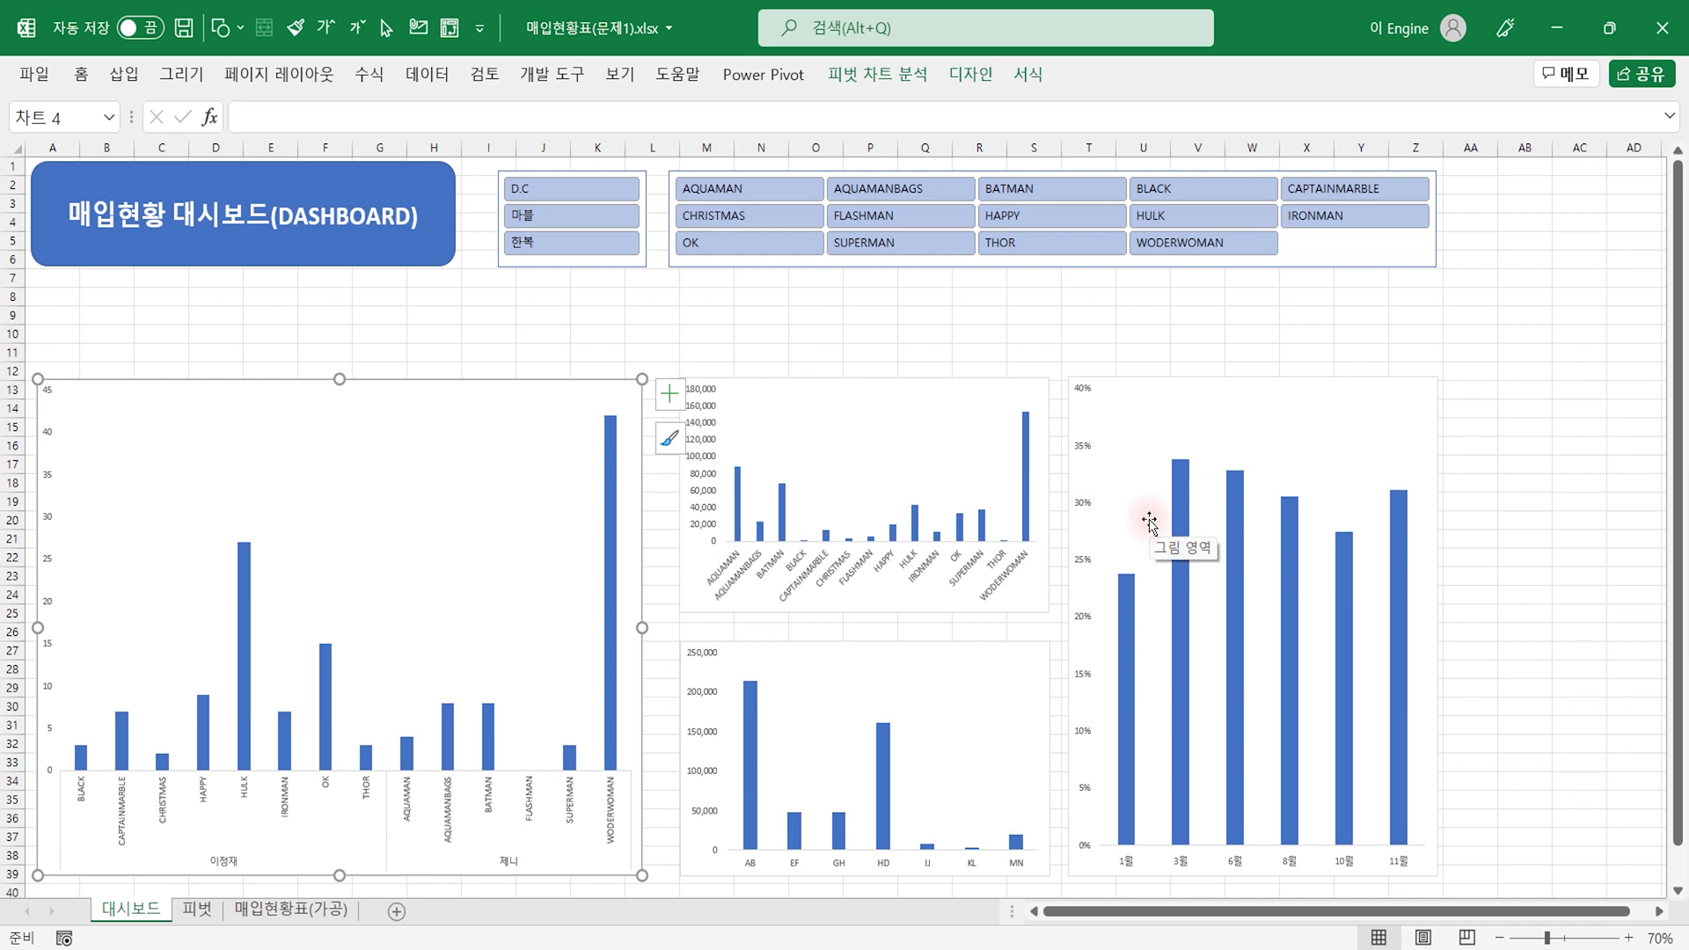
Step: Delete the vertical value axes of the 거래처, 아이템 and left charts
{"action": "left_click", "coordinate": [712, 457]}
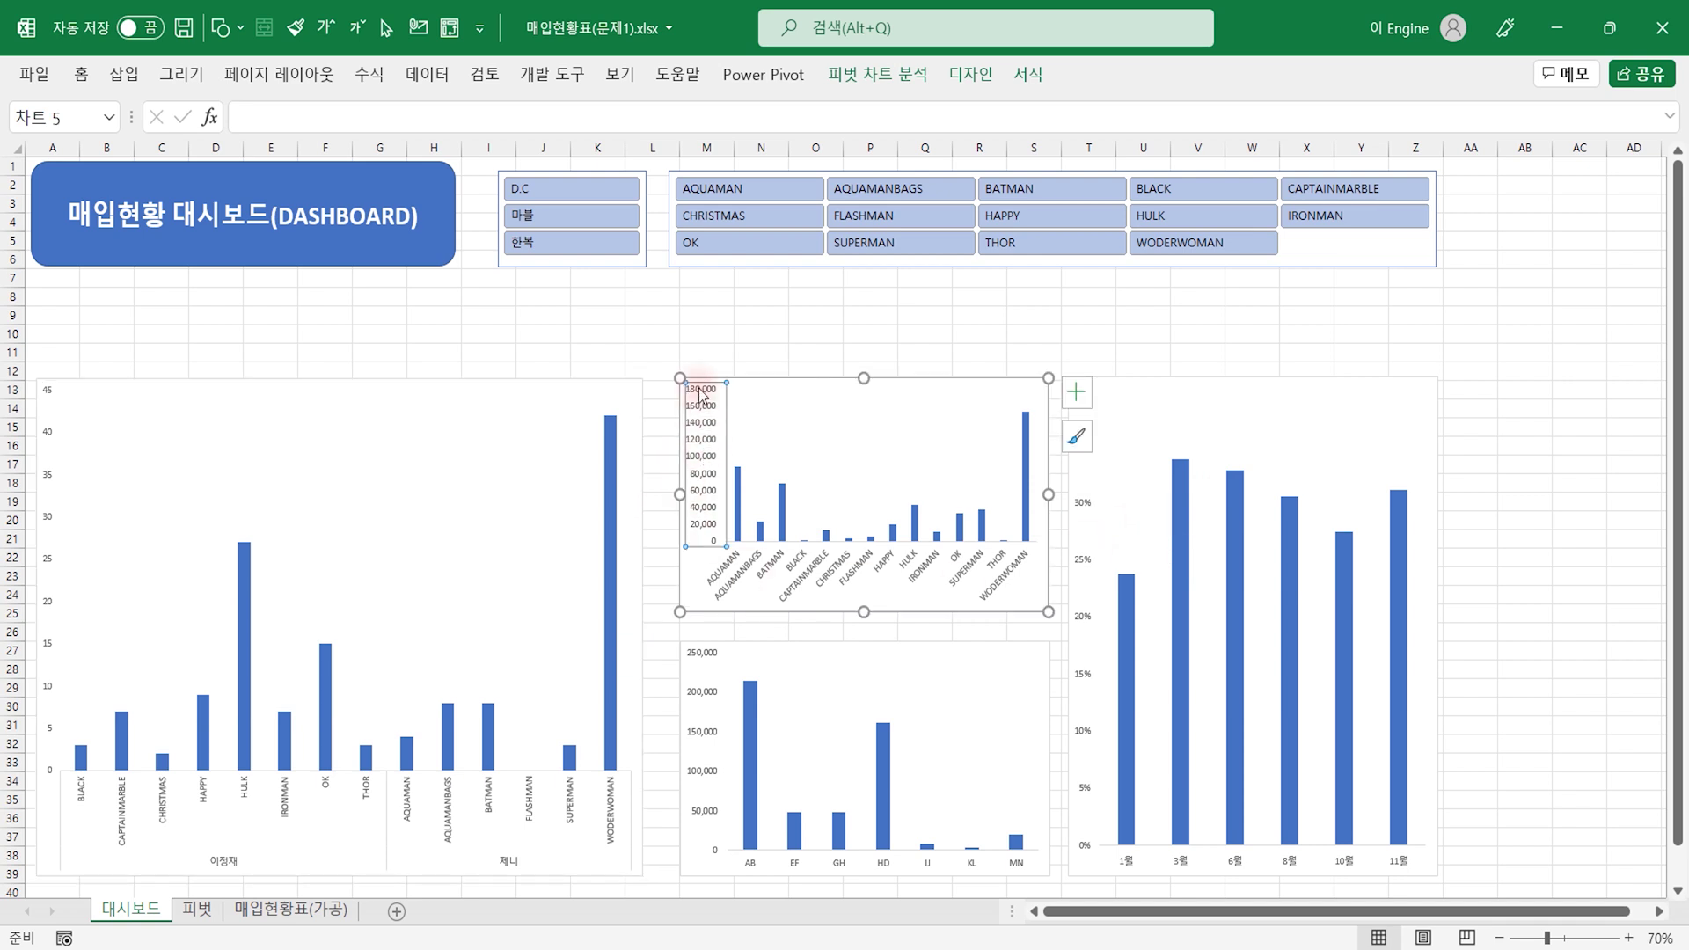
{"action": "key", "text": "Delete"}
{"action": "left_click", "coordinate": [699, 691]}
{"action": "key", "text": "Delete"}
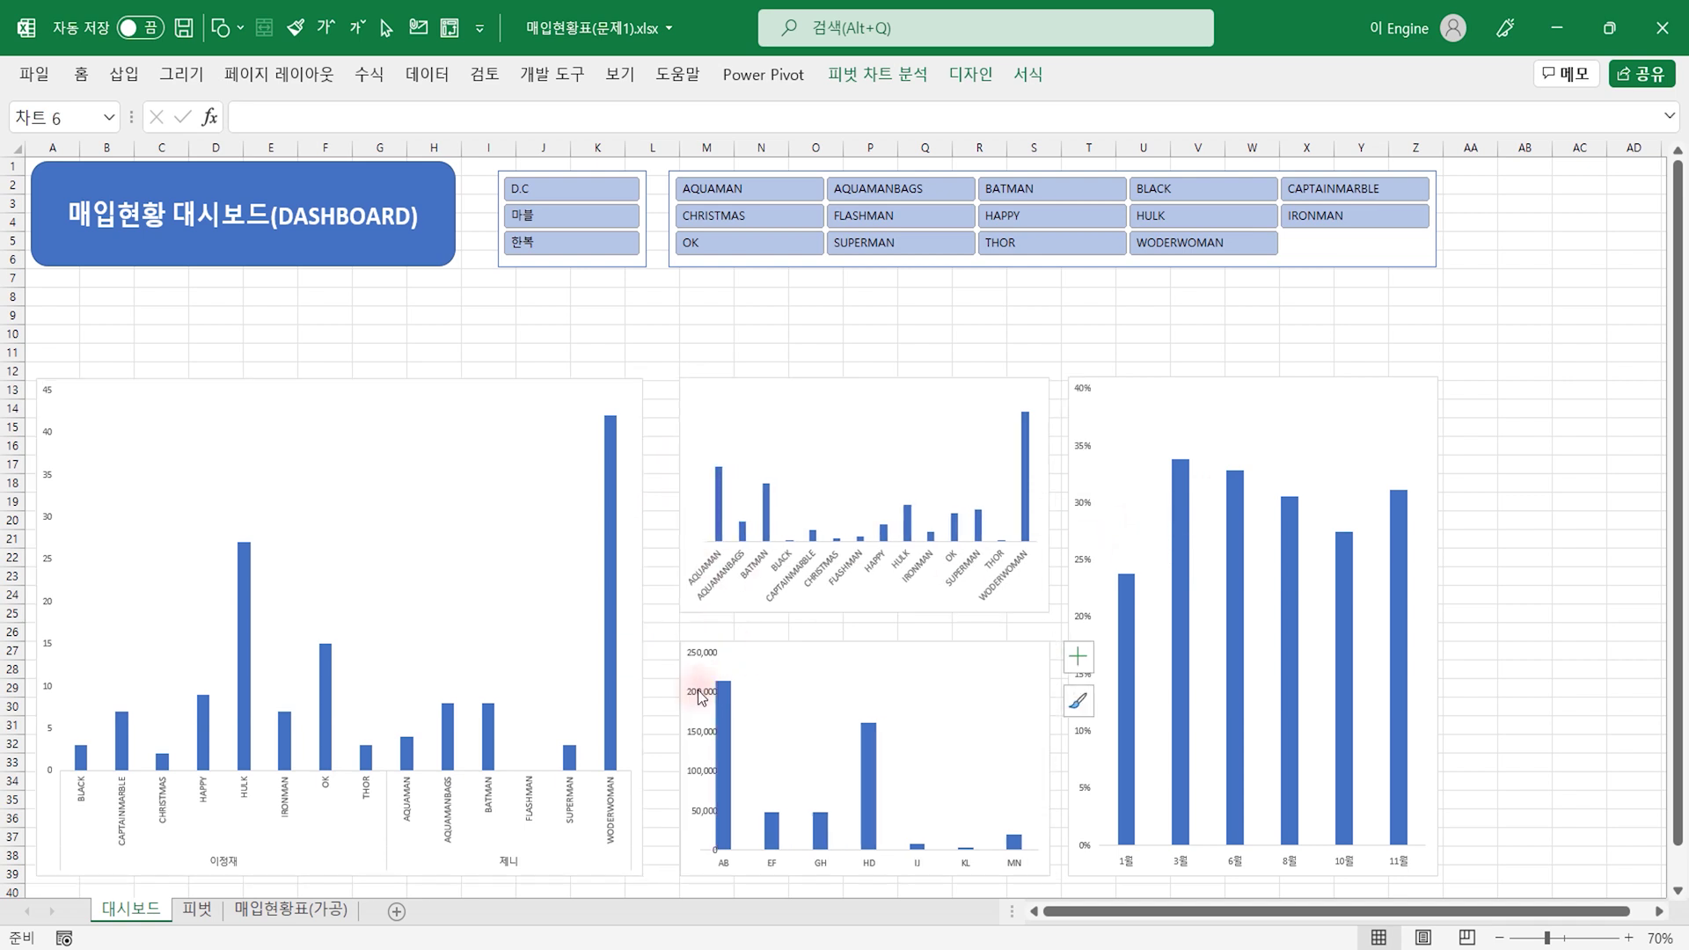
{"action": "left_click", "coordinate": [48, 432]}
{"action": "key", "text": "Delete"}
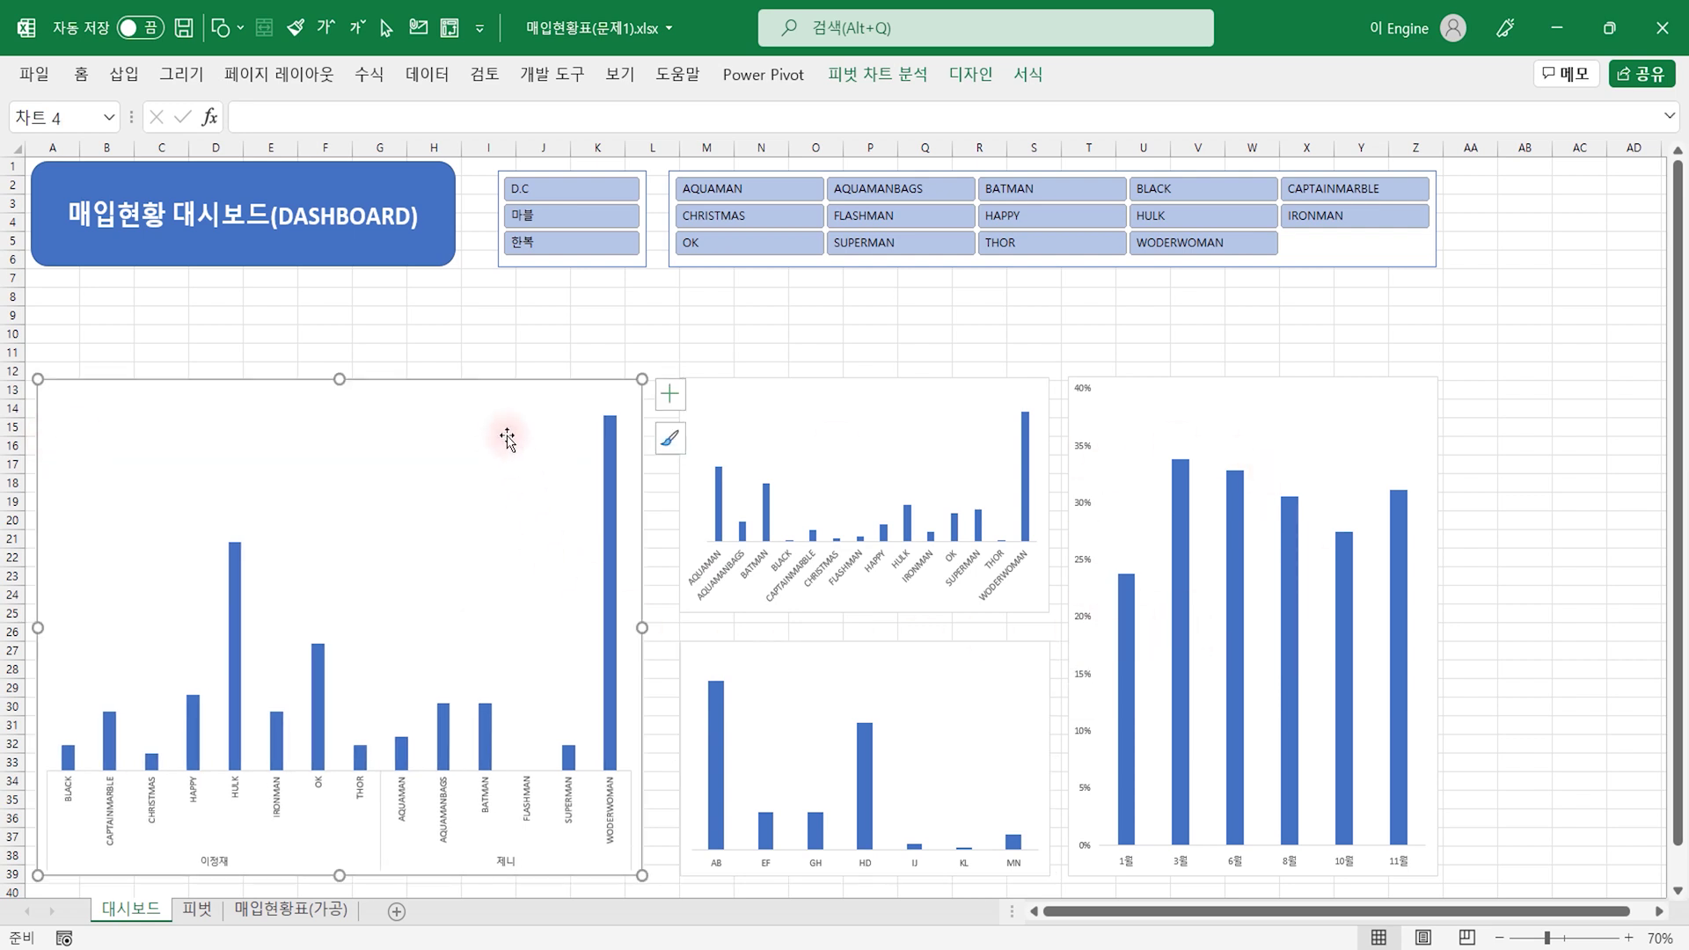
Step: Change the large left chart to a horizontal bar chart (가로 막대형)
{"action": "right_click", "coordinate": [475, 387]}
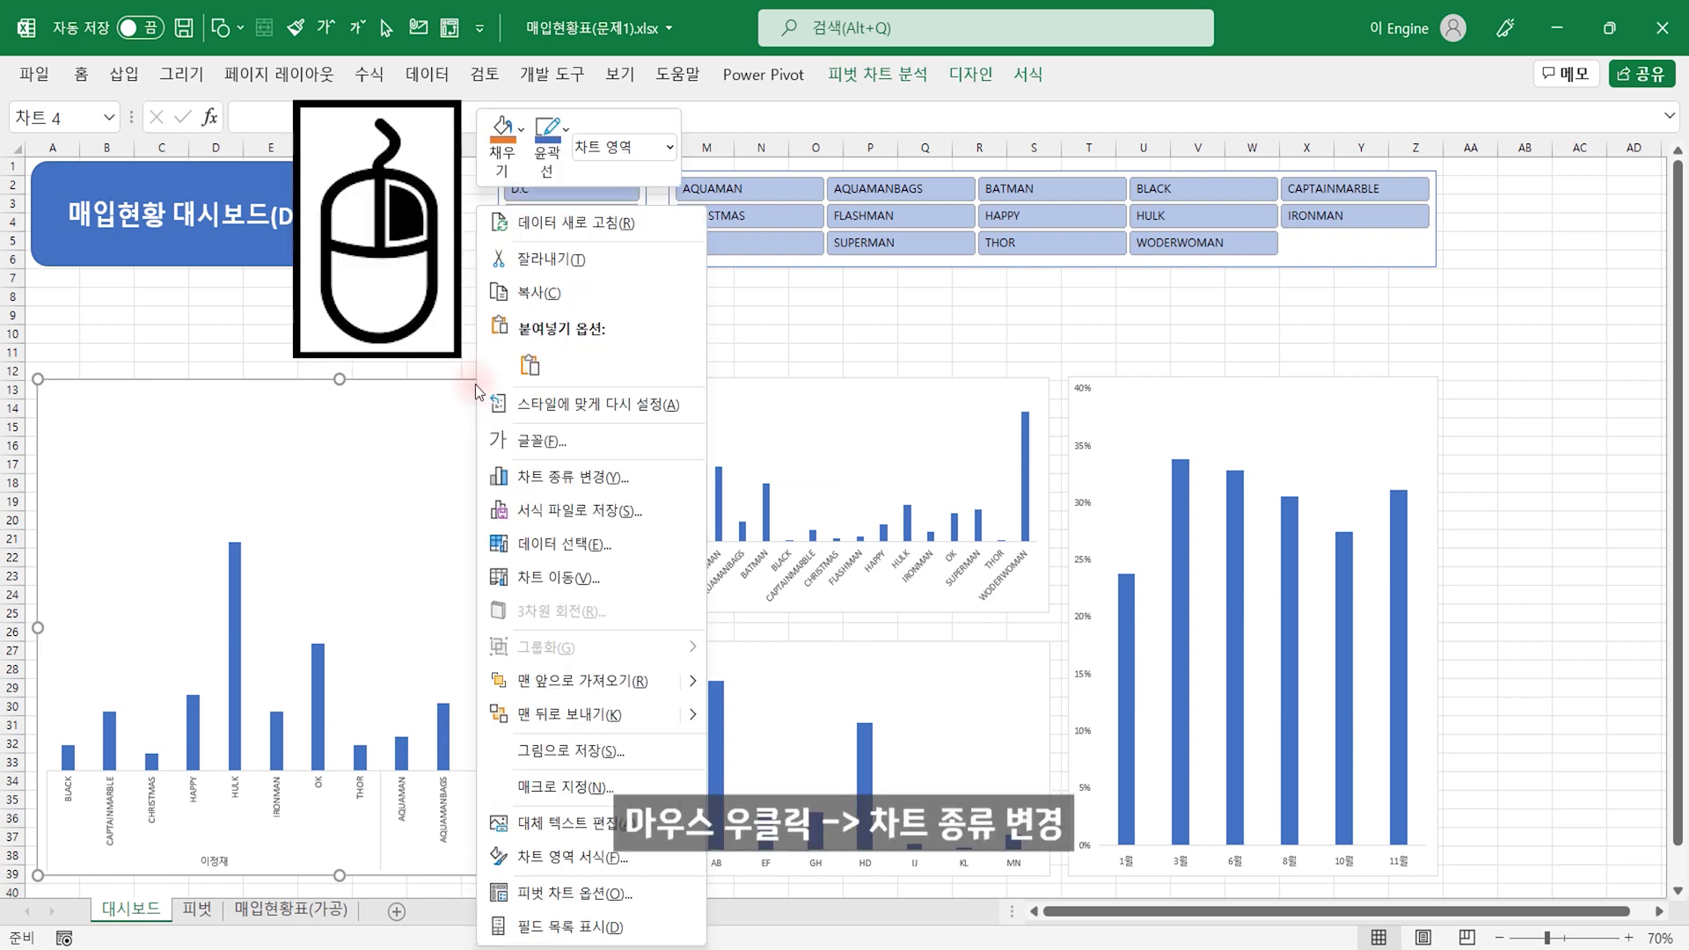
{"action": "left_click", "coordinate": [583, 479]}
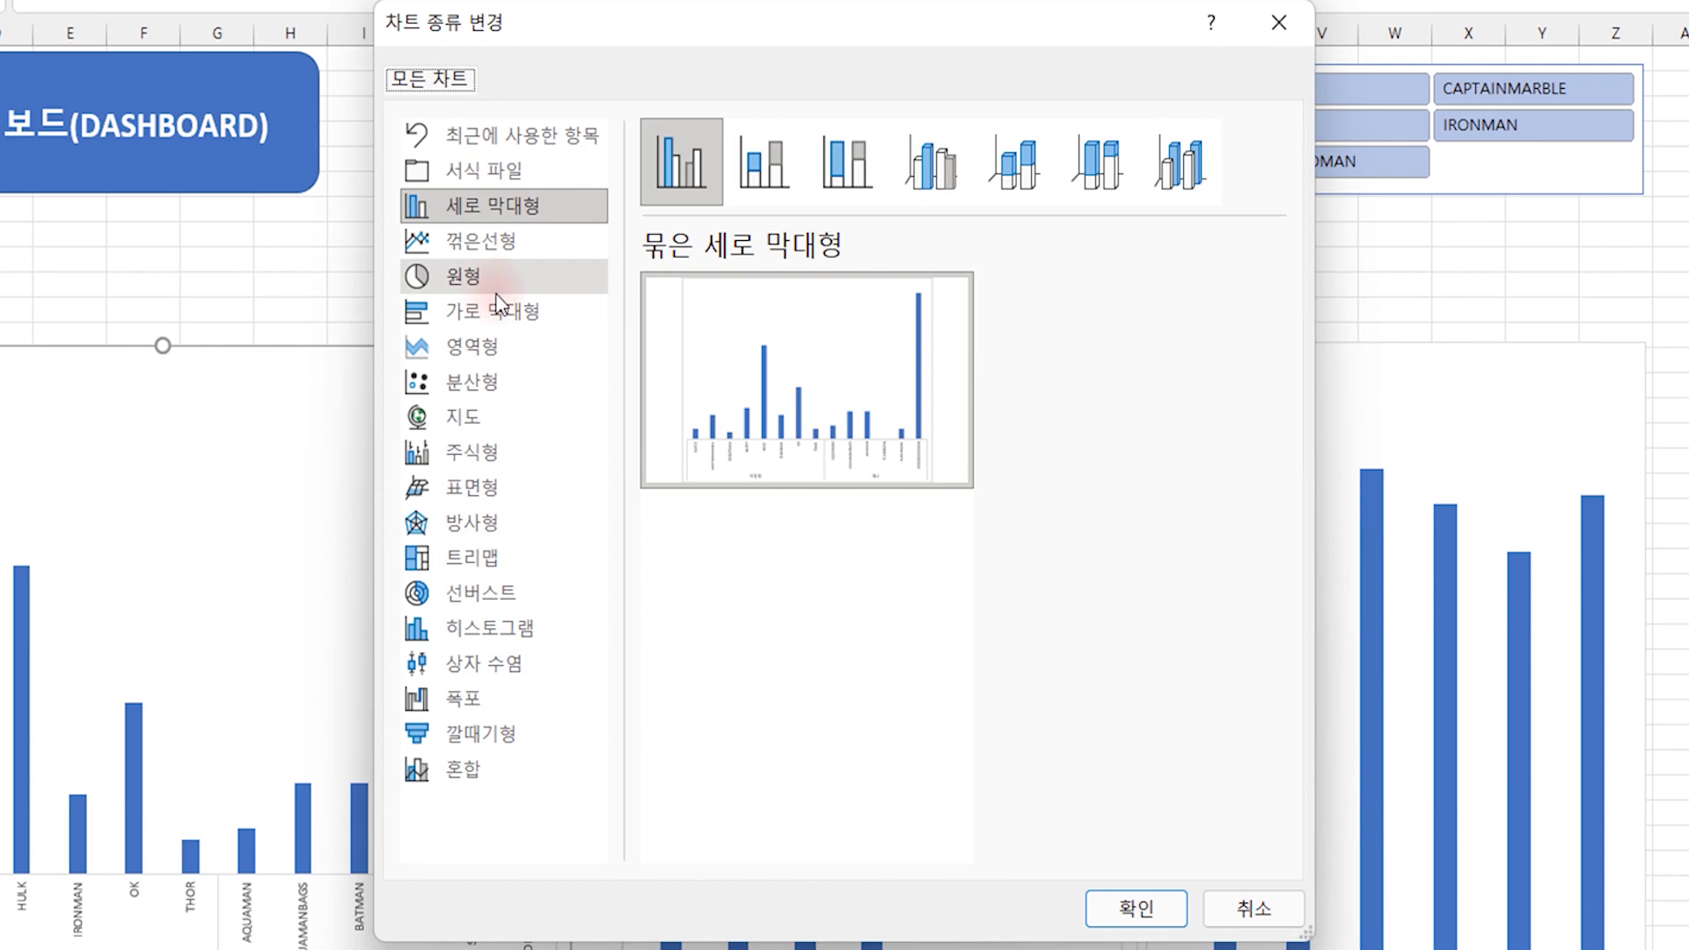
{"action": "left_click", "coordinate": [498, 307]}
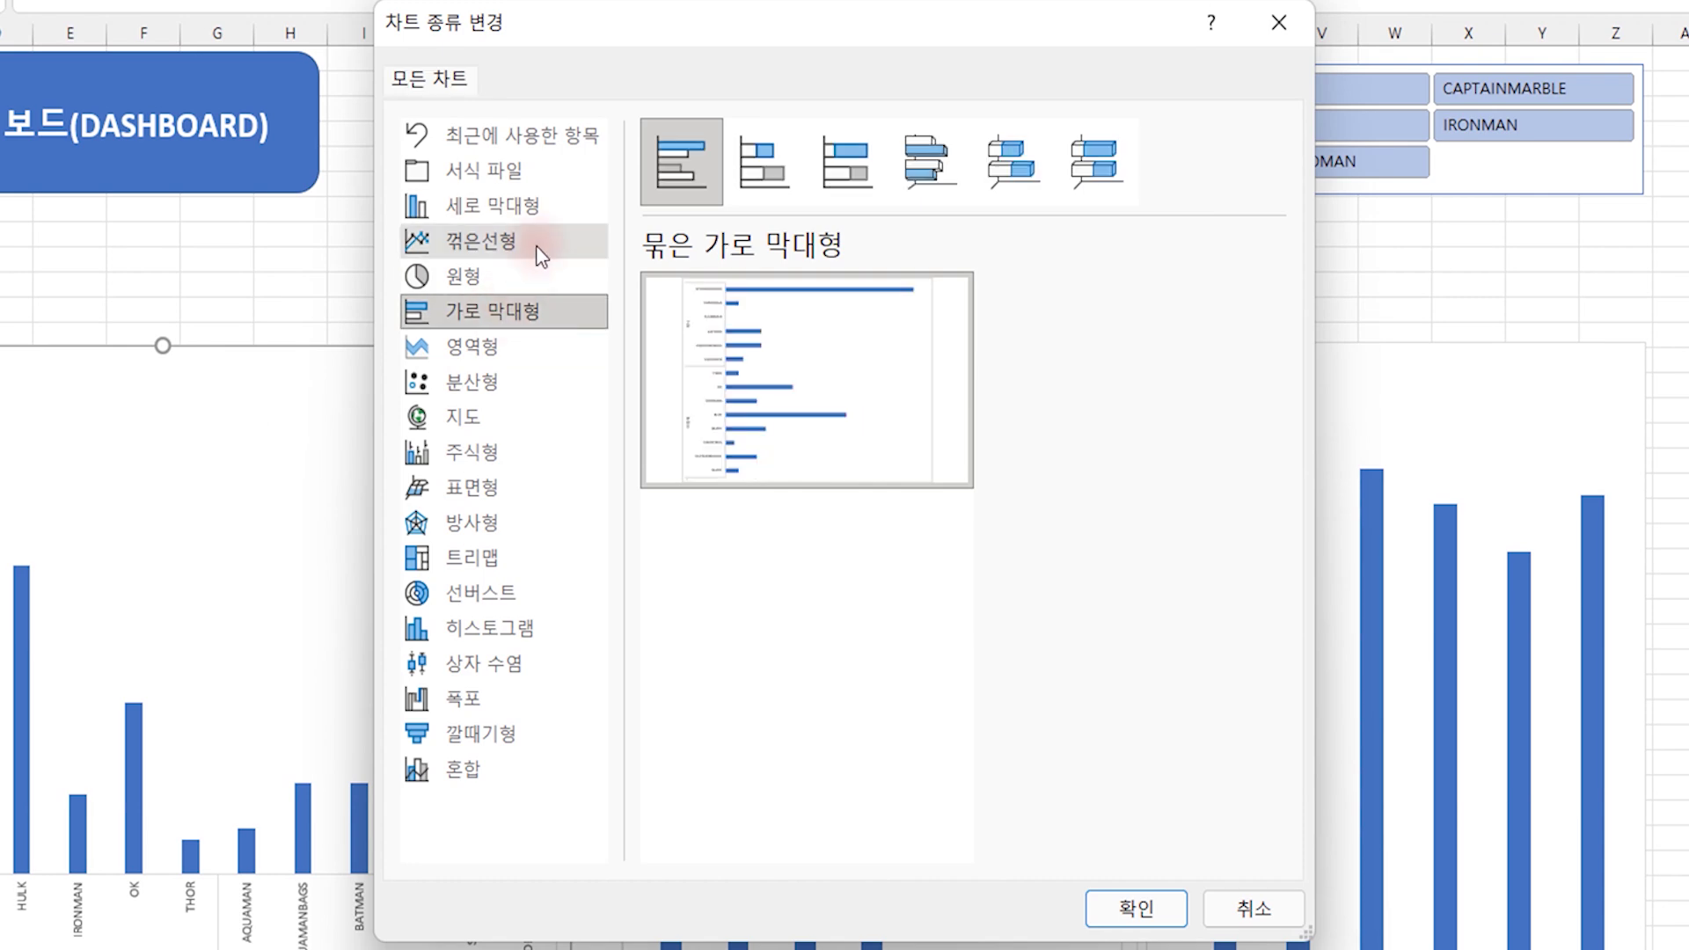
{"action": "left_click", "coordinate": [1156, 909]}
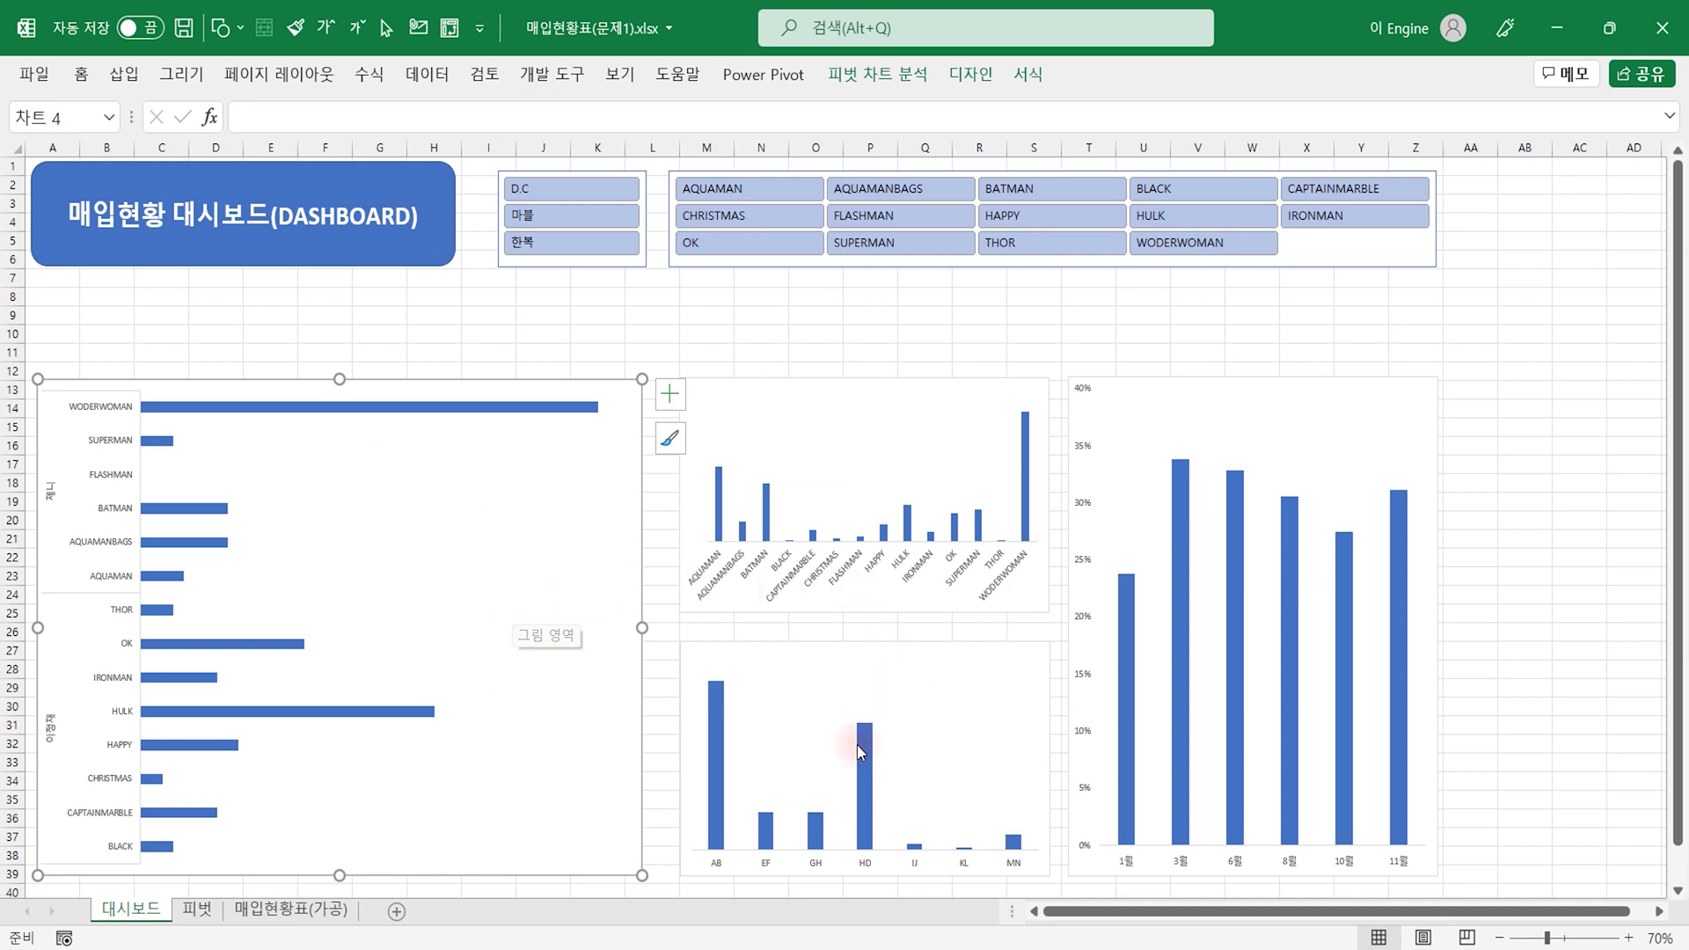
Step: Change the lower middle 아이템 chart to a horizontal bar chart as well
{"action": "left_click", "coordinate": [914, 651]}
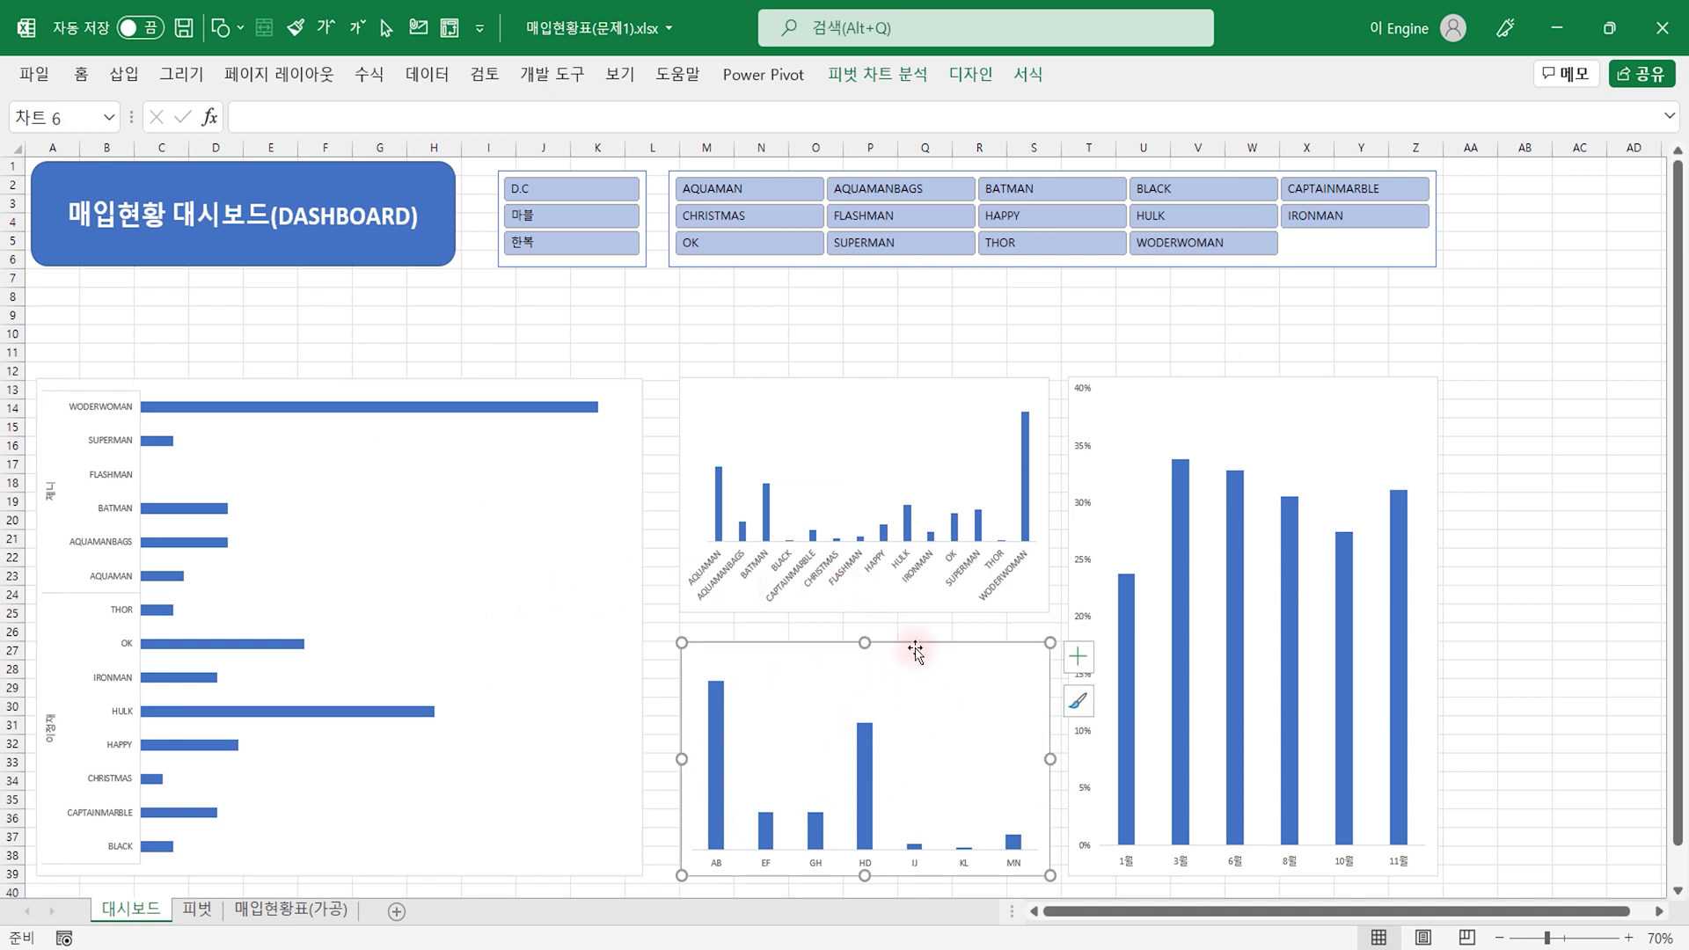
{"action": "right_click", "coordinate": [915, 648]}
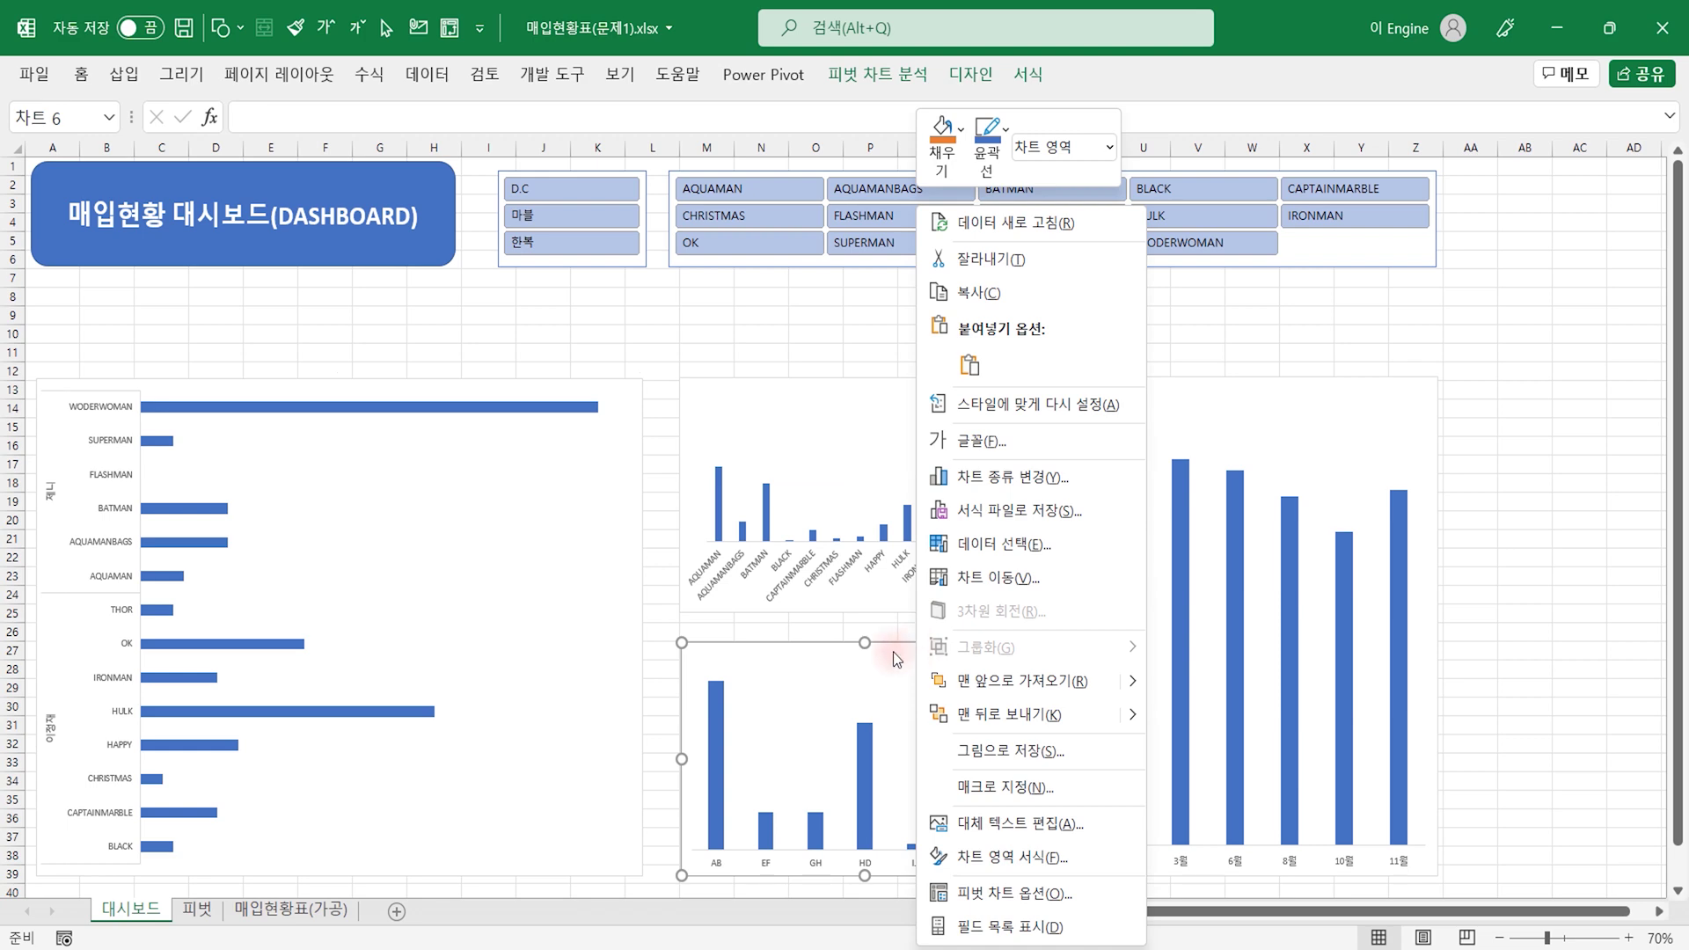
{"action": "left_click", "coordinate": [985, 477]}
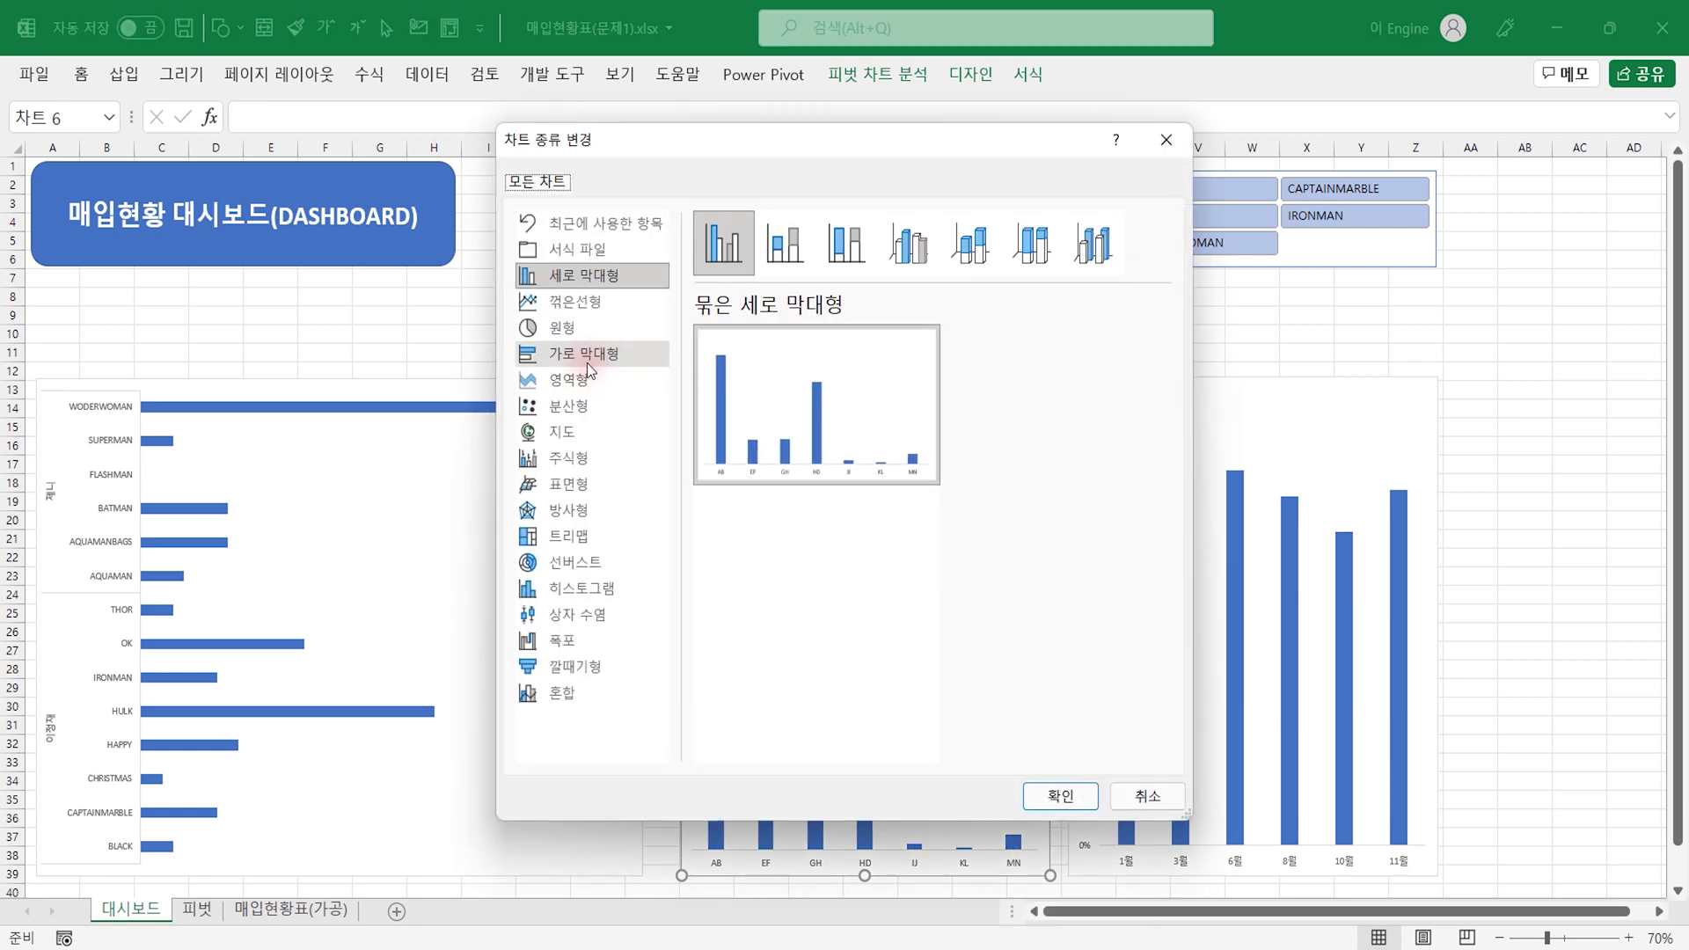
{"action": "left_click", "coordinate": [587, 363]}
{"action": "left_click", "coordinate": [1058, 796]}
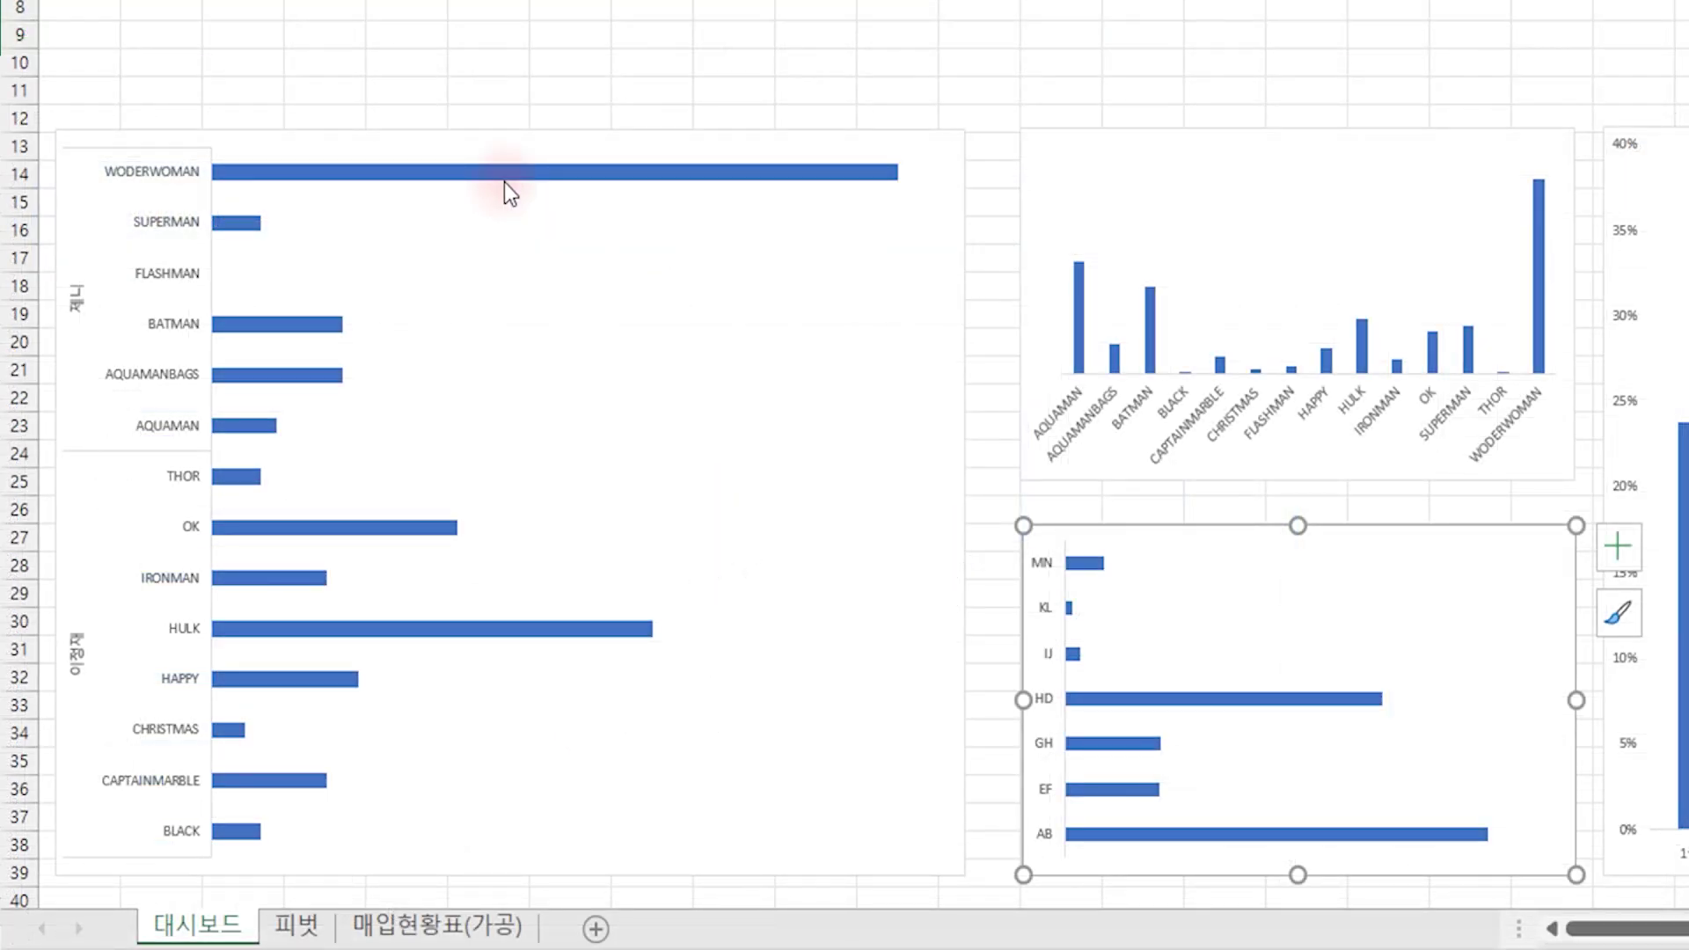
{"action": "left_click", "coordinate": [504, 179]}
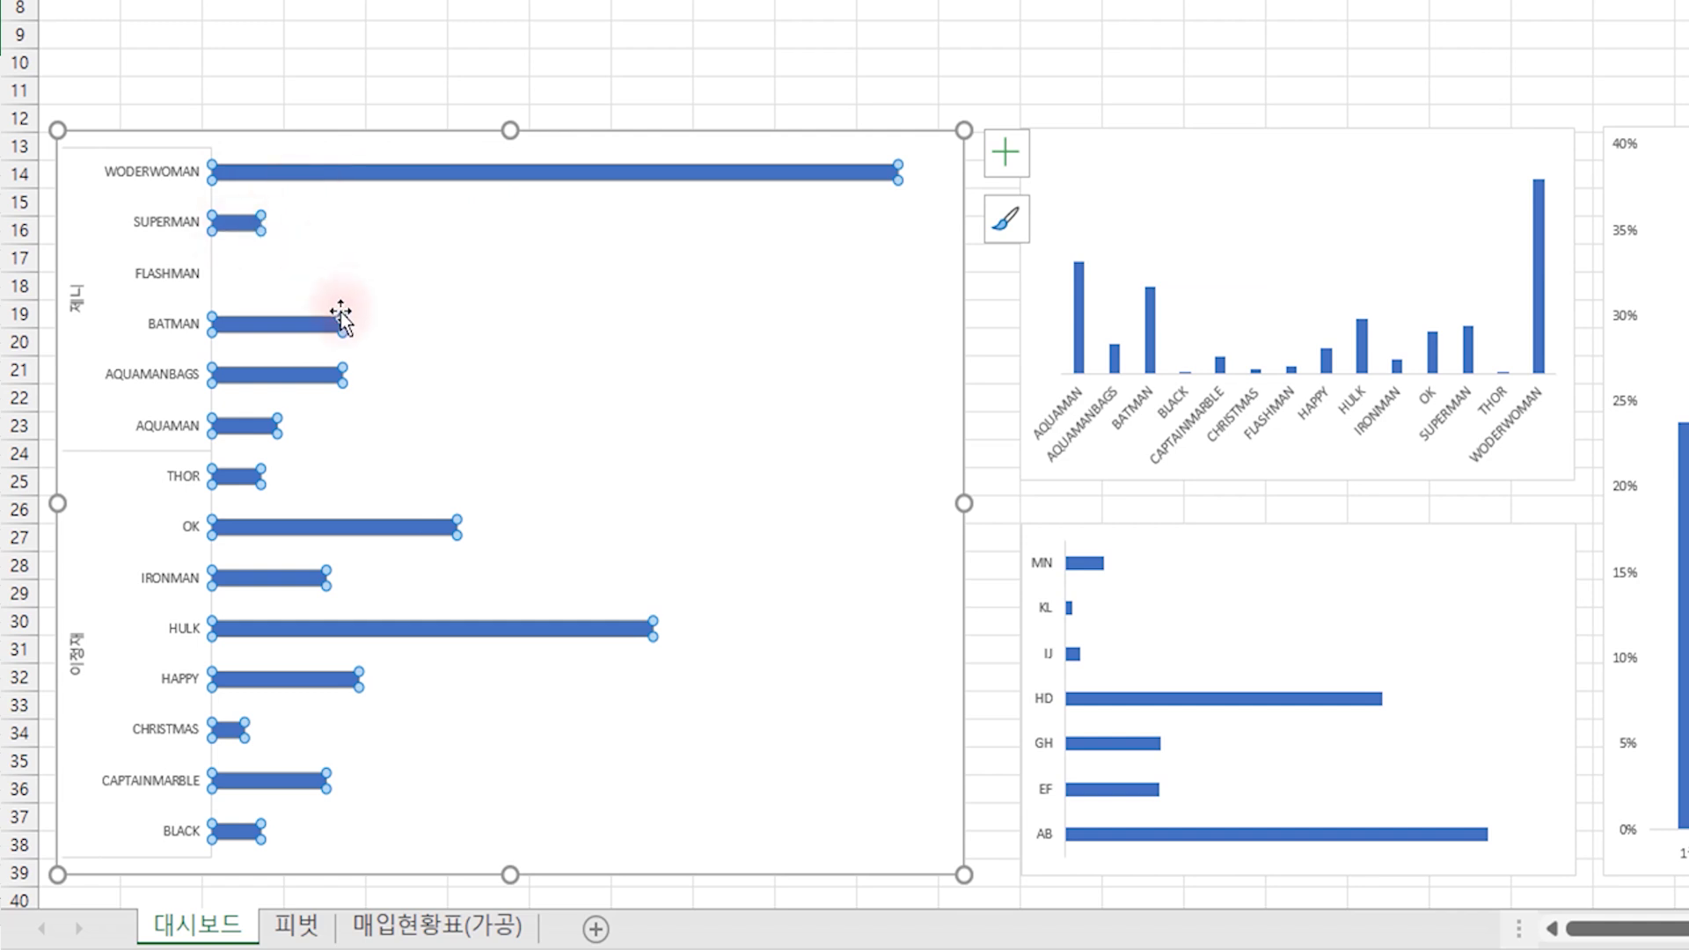
Step: Set the left chart's bar series gap width (간격 너비) to 55%
{"action": "right_click", "coordinate": [596, 176]}
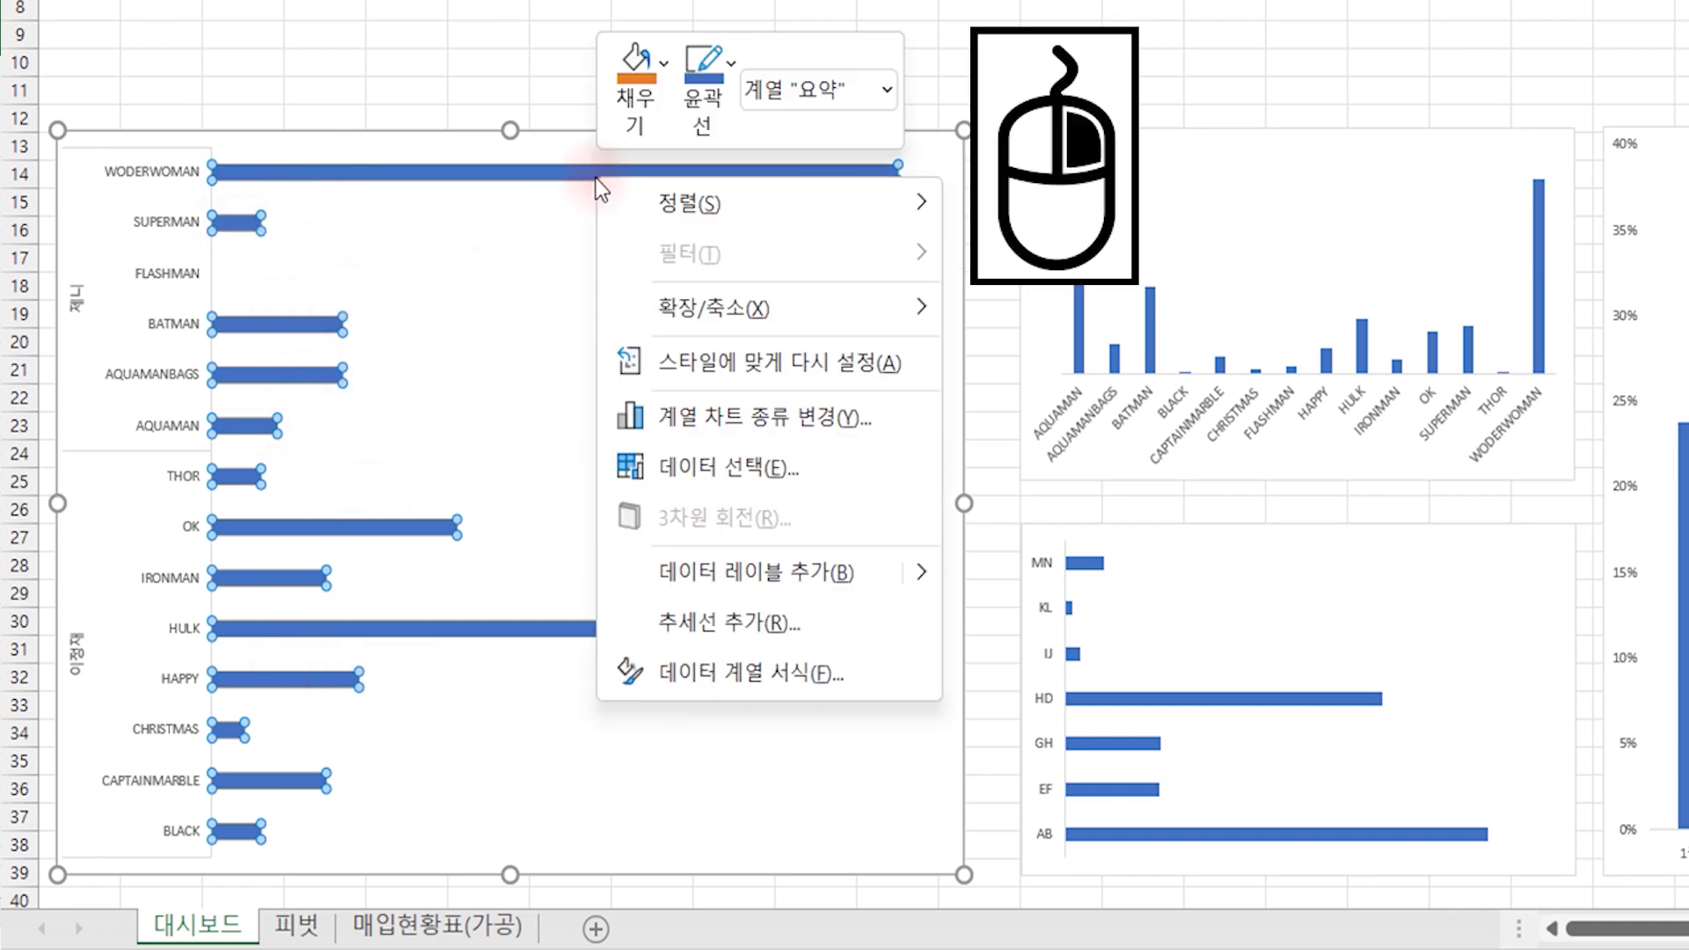
{"action": "left_click", "coordinate": [736, 673]}
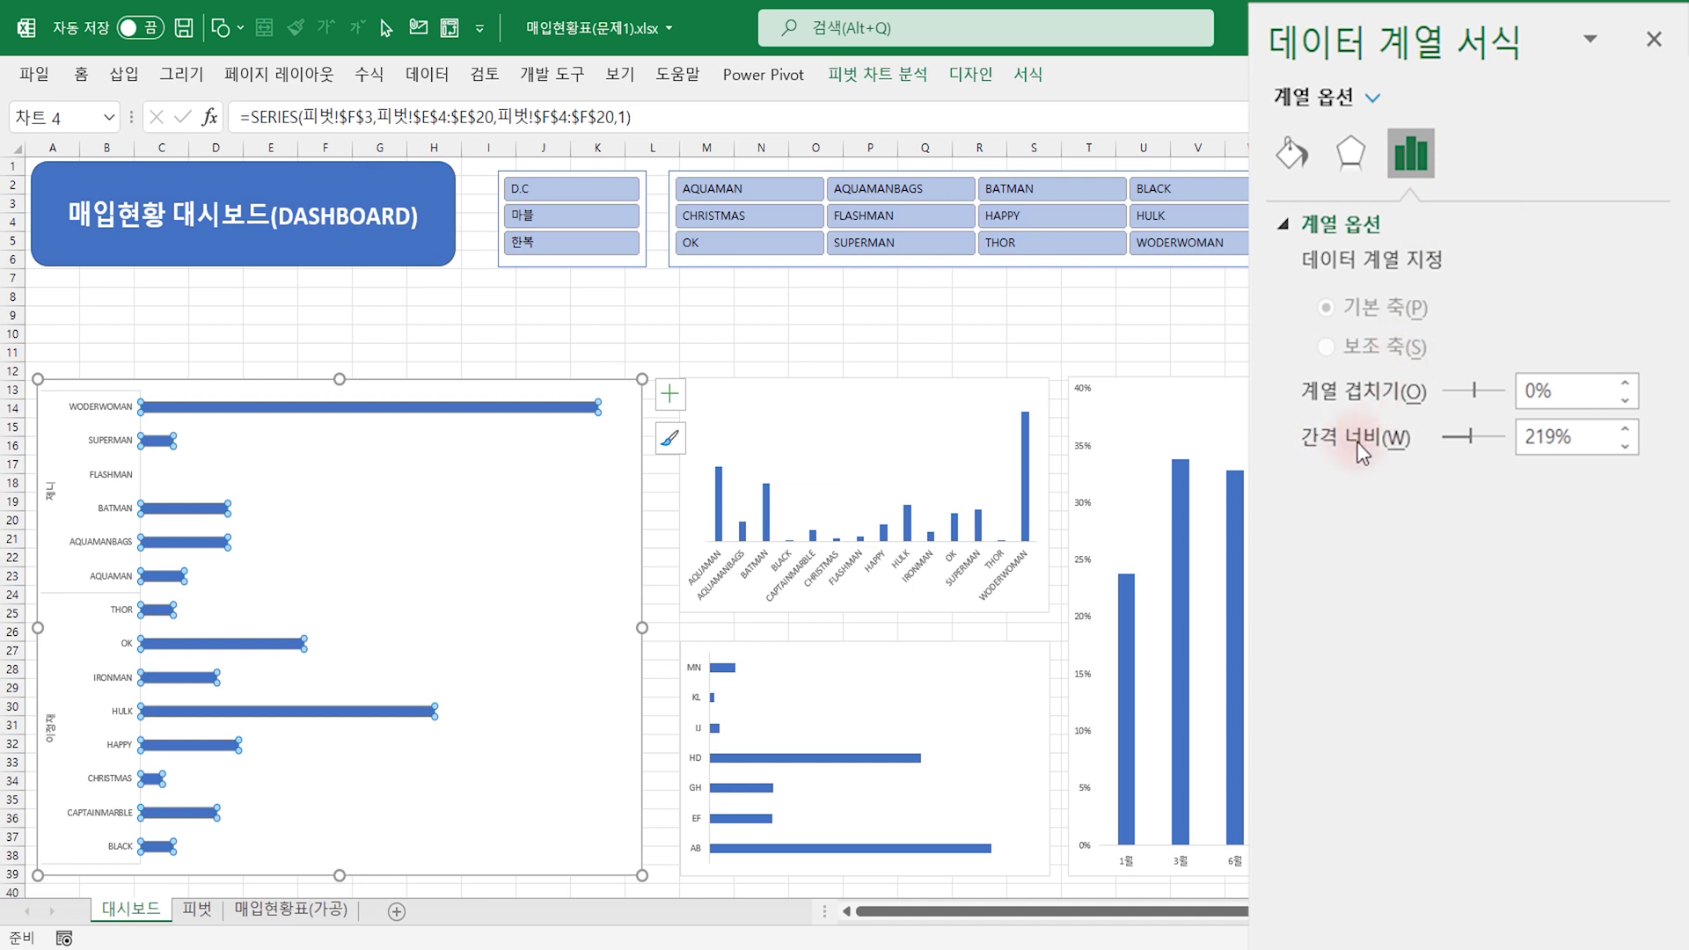
{"action": "left_click_drag", "start_coordinate": [1562, 431], "coordinate": [1524, 444]}
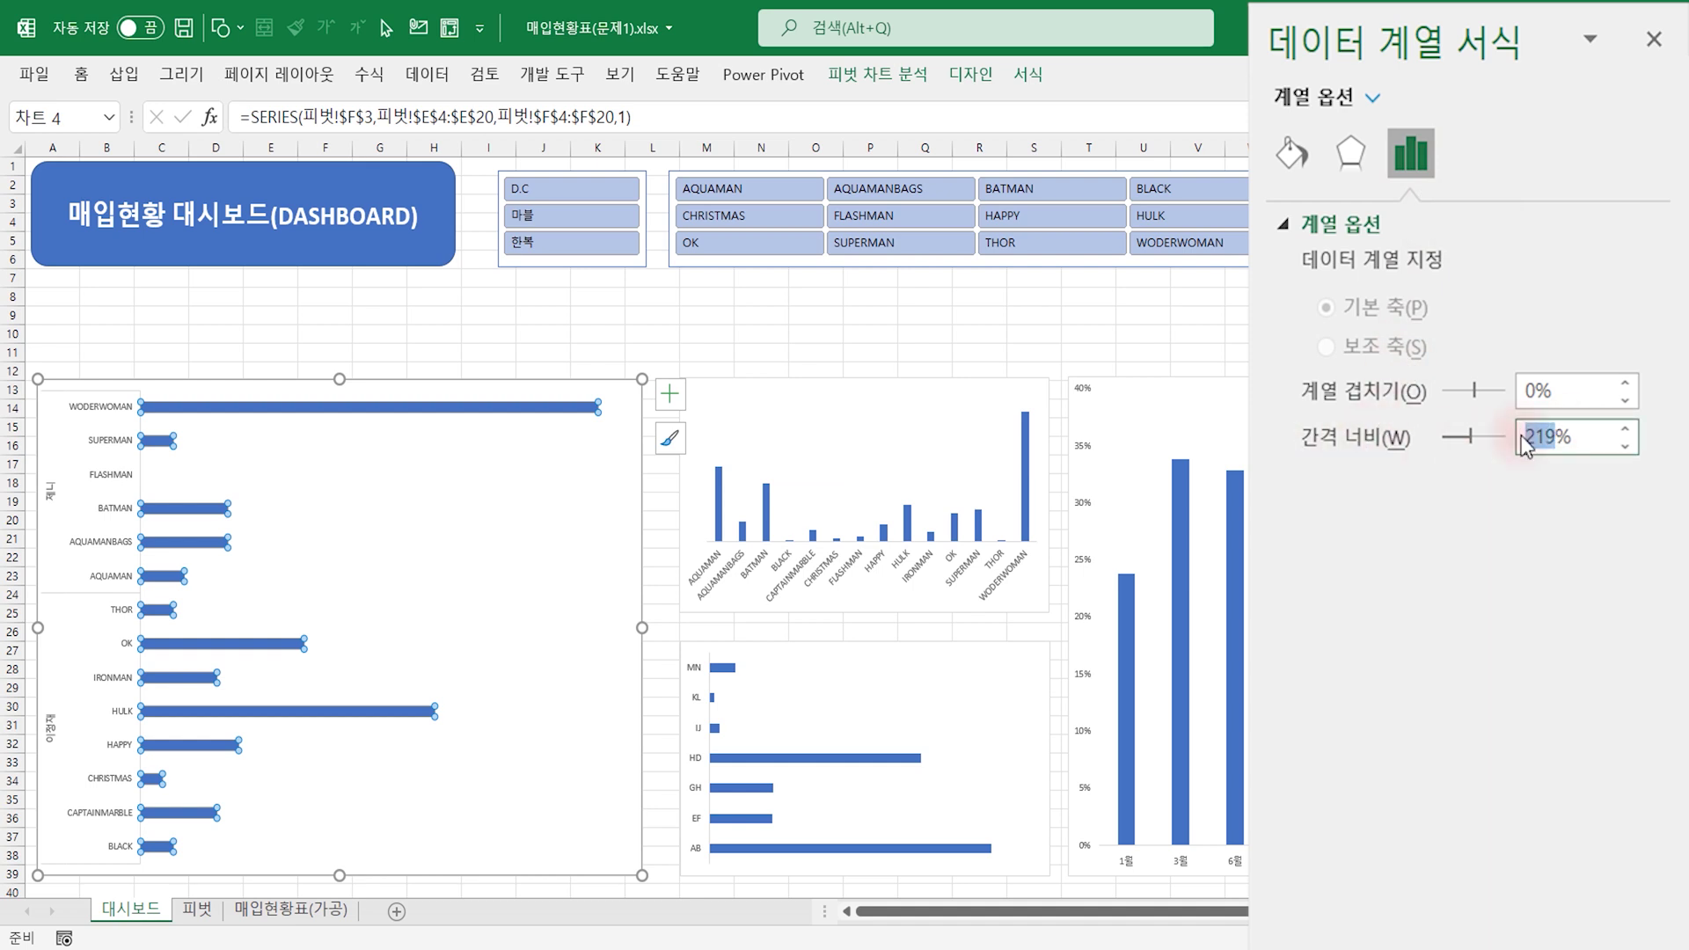
{"action": "type", "text": "55"}
{"action": "key", "text": "Return"}
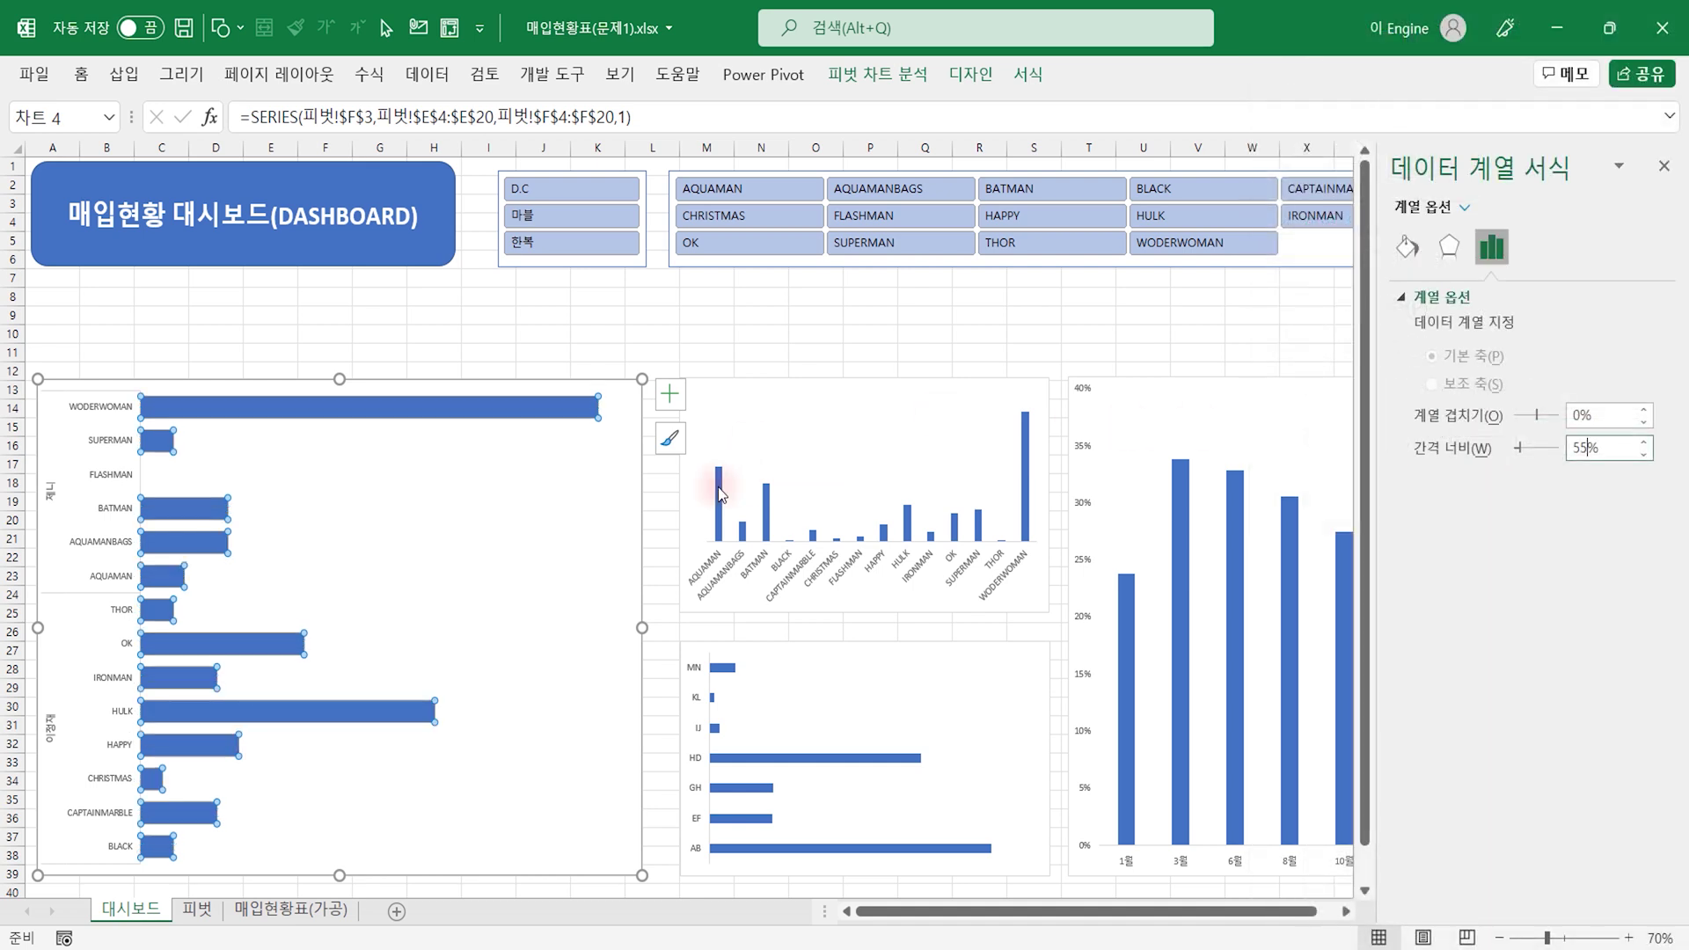
Step: Apply the same 55% gap width to the top middle, lower middle and right charts
{"action": "left_click", "coordinate": [718, 493]}
{"action": "left_click_drag", "start_coordinate": [1606, 457], "coordinate": [1400, 457]}
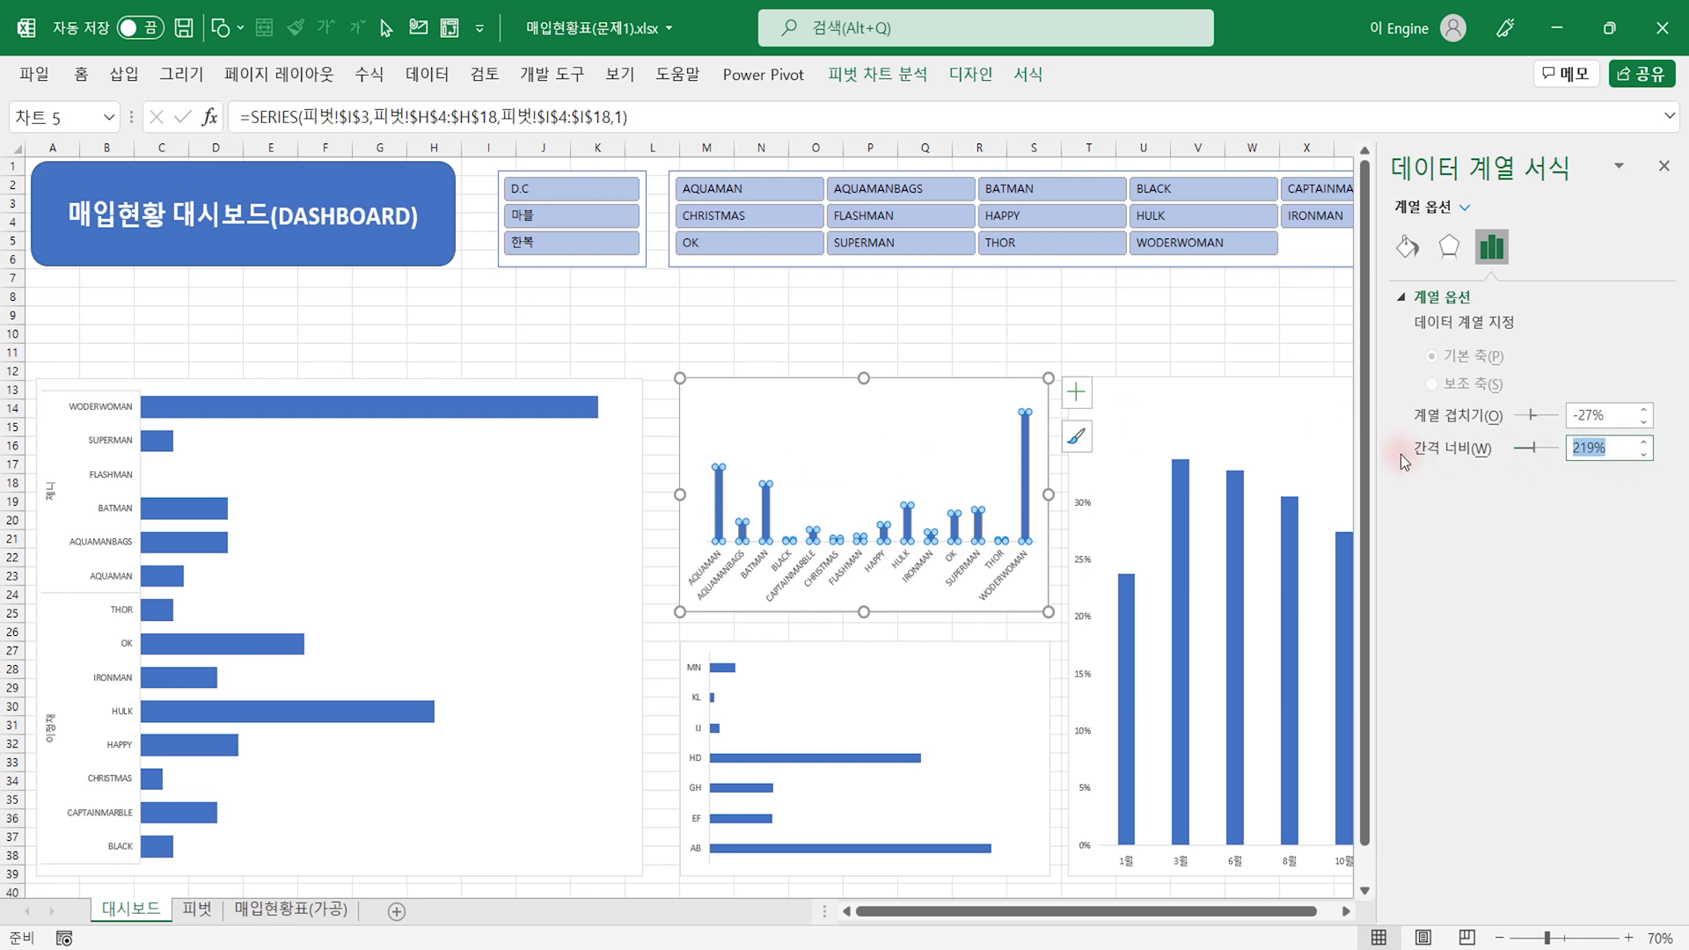
{"action": "type", "text": "5"}
{"action": "key", "text": "Return"}
{"action": "left_click", "coordinate": [976, 695]}
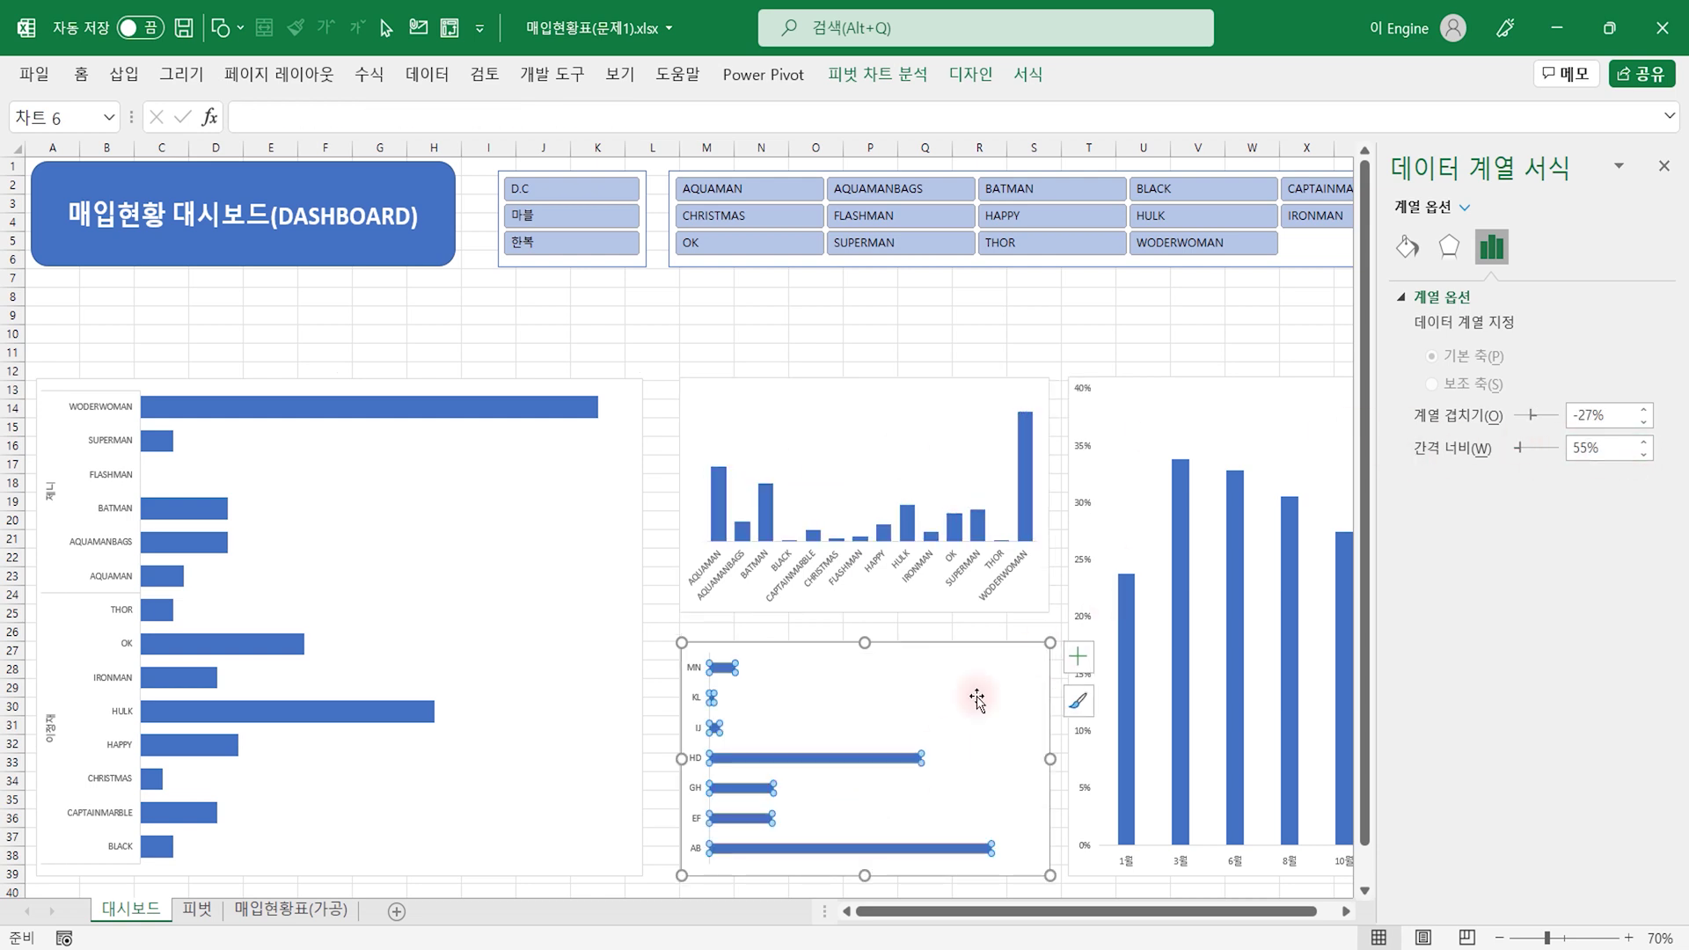
{"action": "left_click", "coordinate": [1234, 513]}
{"action": "key", "text": "Return"}
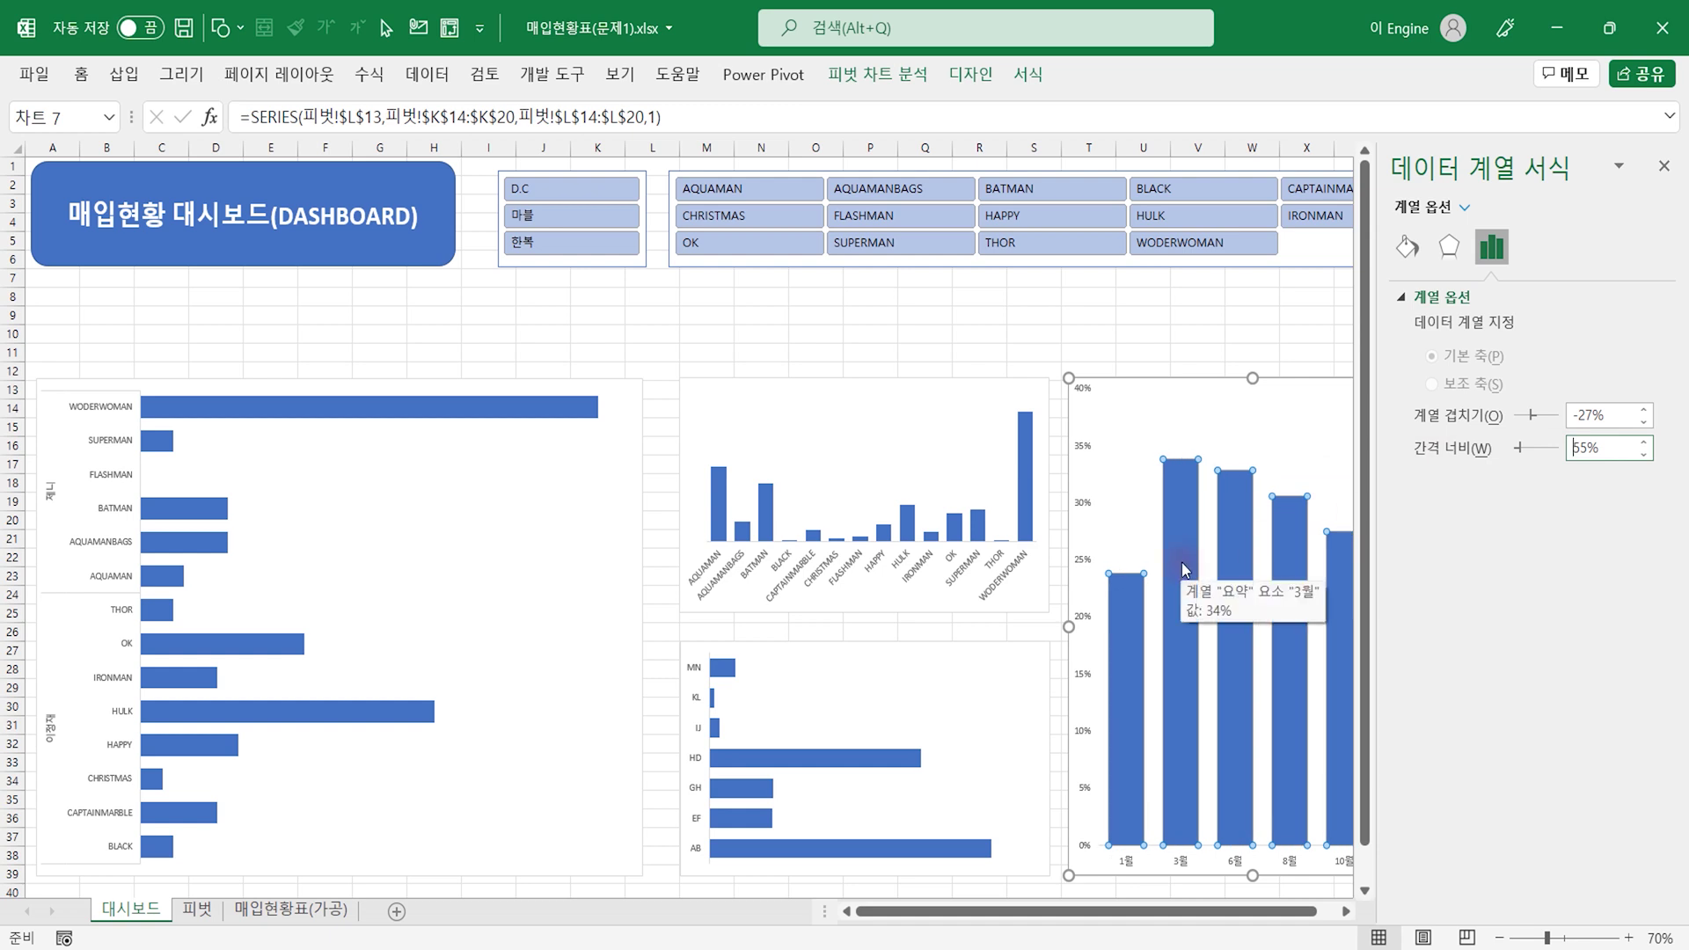
{"action": "left_click", "coordinate": [870, 314]}
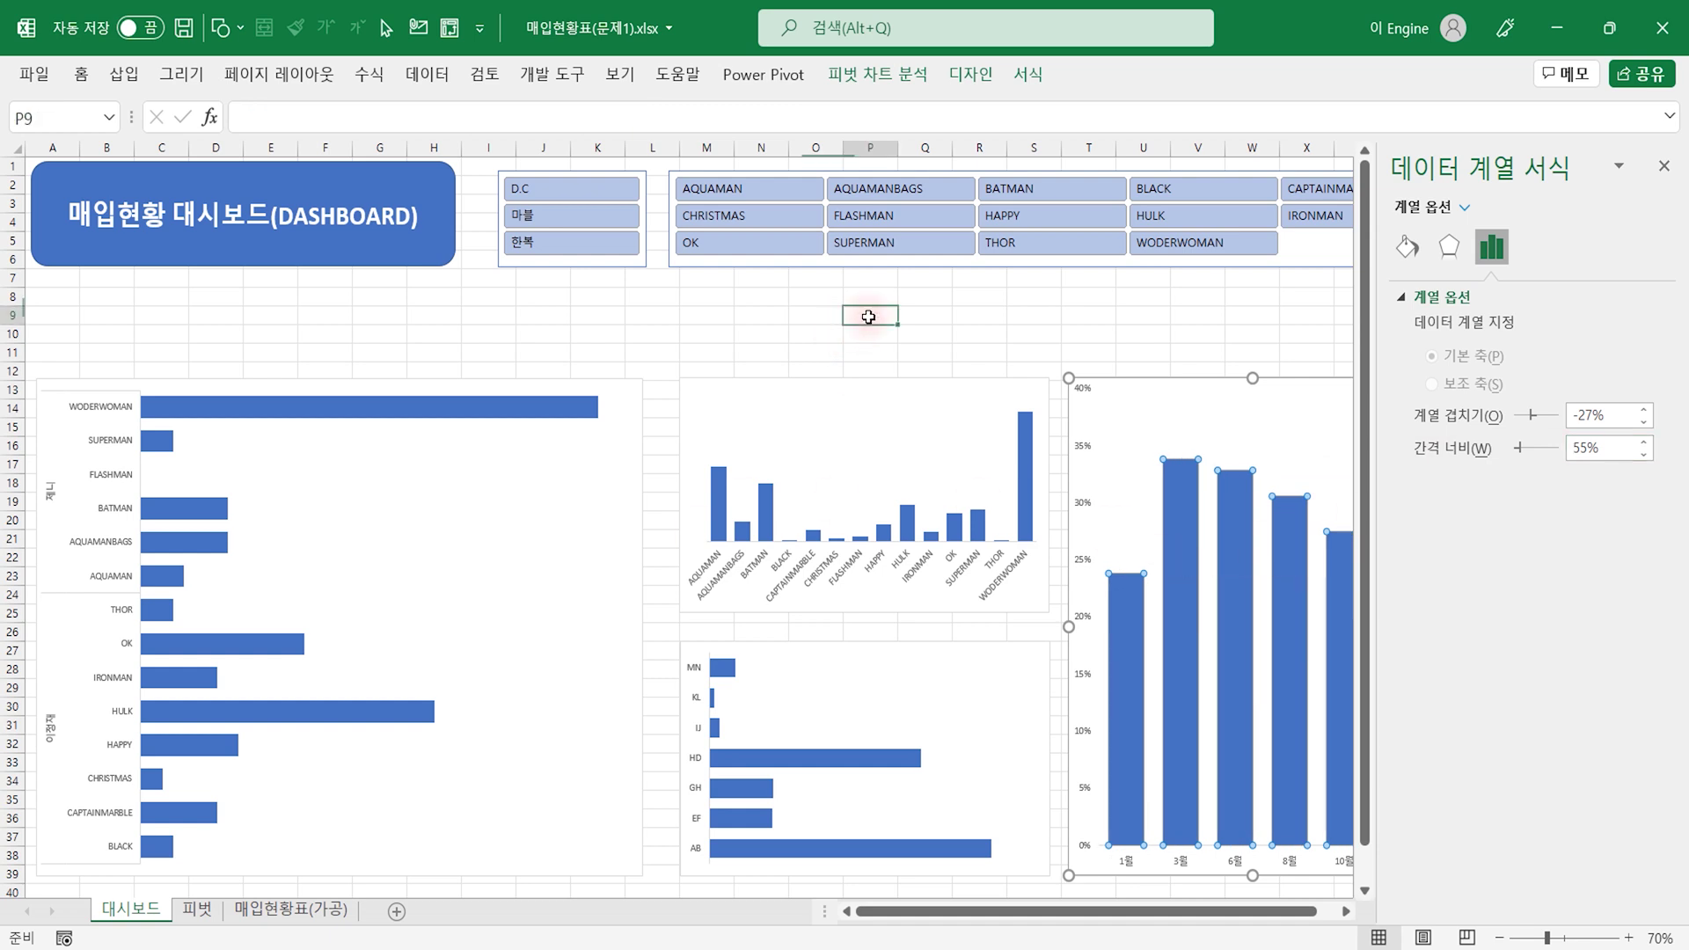
Step: Close the Format pane and multi-select the left, top middle and right charts to compare alignment
{"action": "left_click", "coordinate": [1663, 166]}
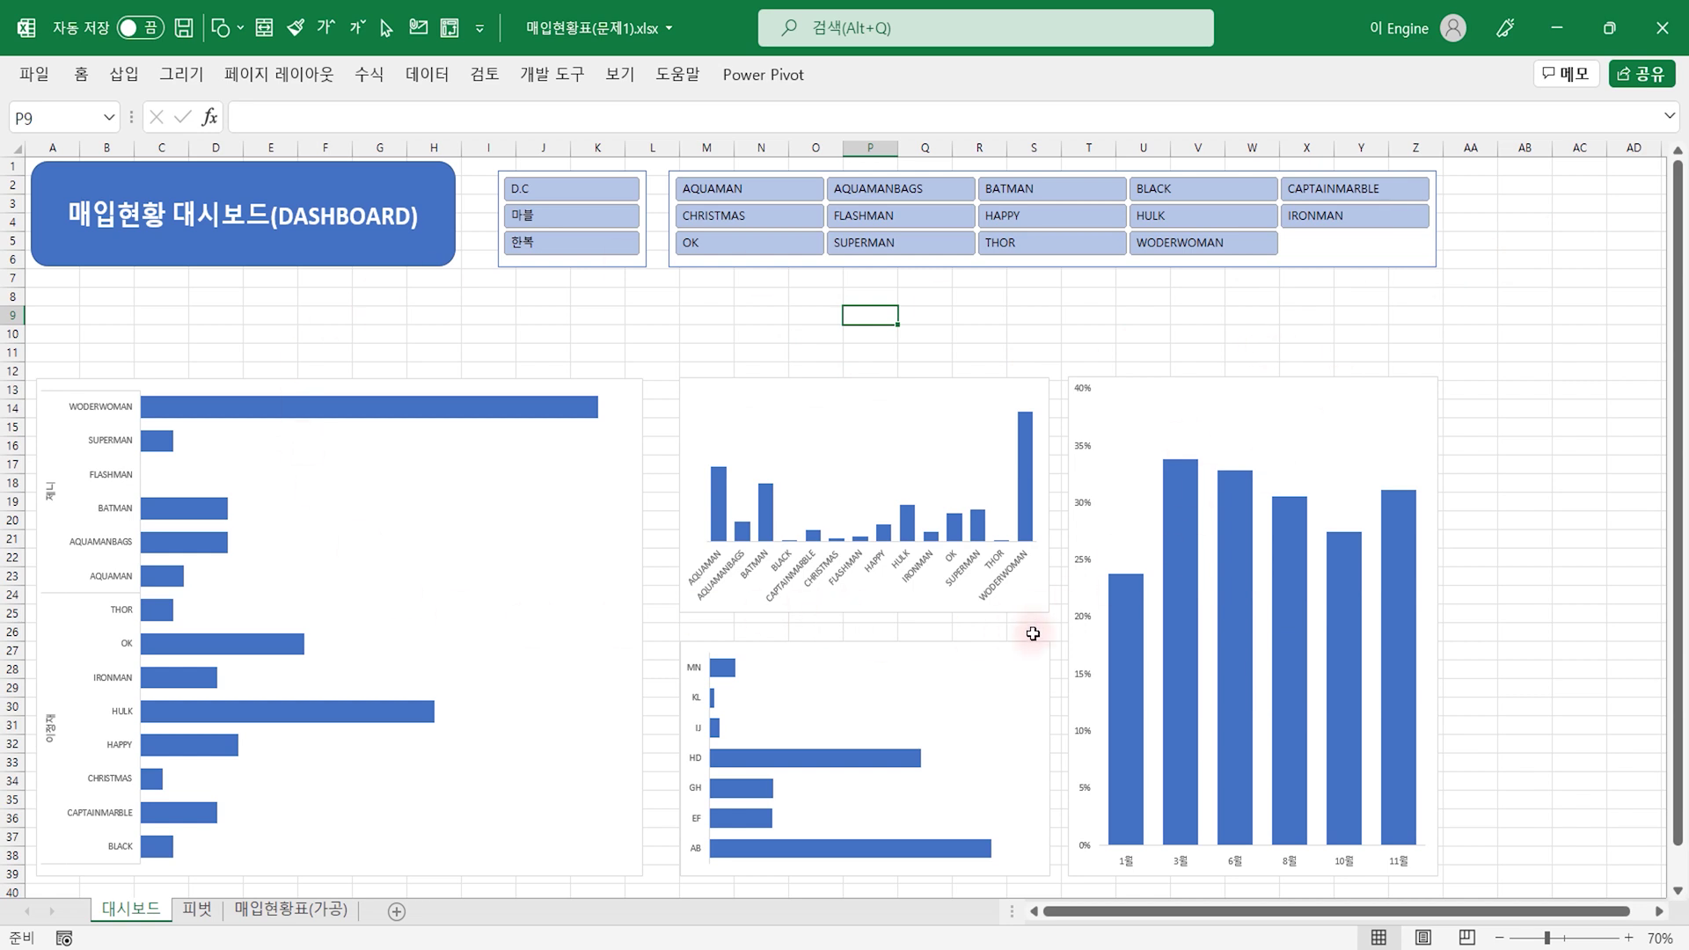
{"action": "left_click", "coordinate": [794, 391]}
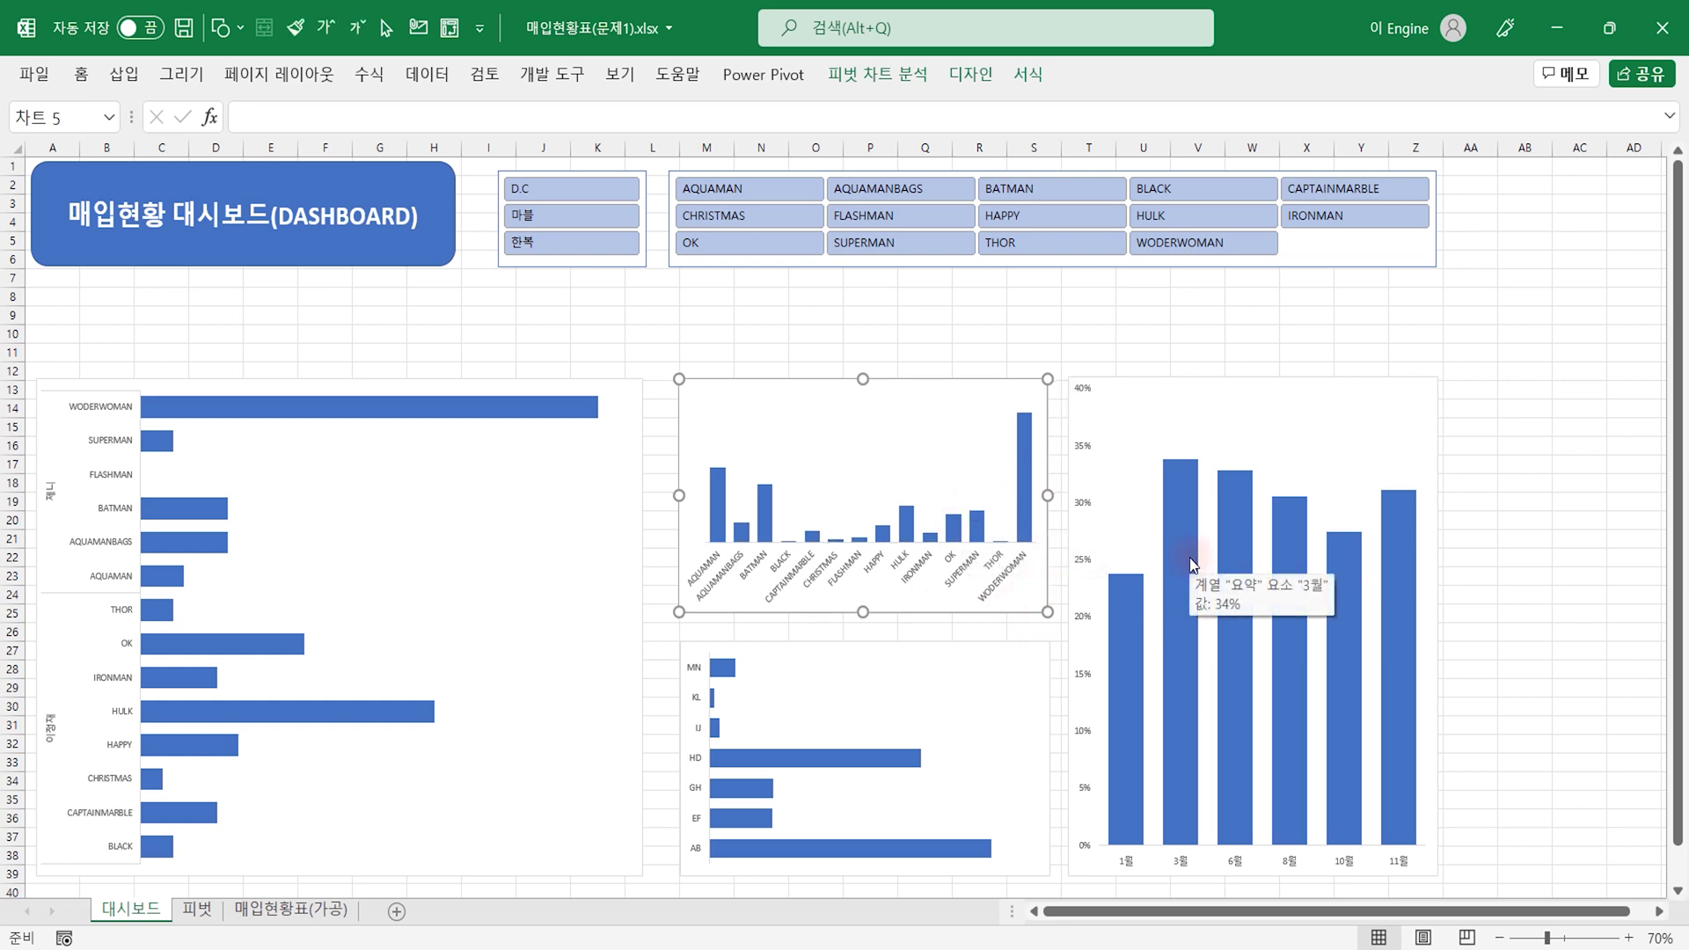
{"action": "left_click", "coordinate": [991, 780]}
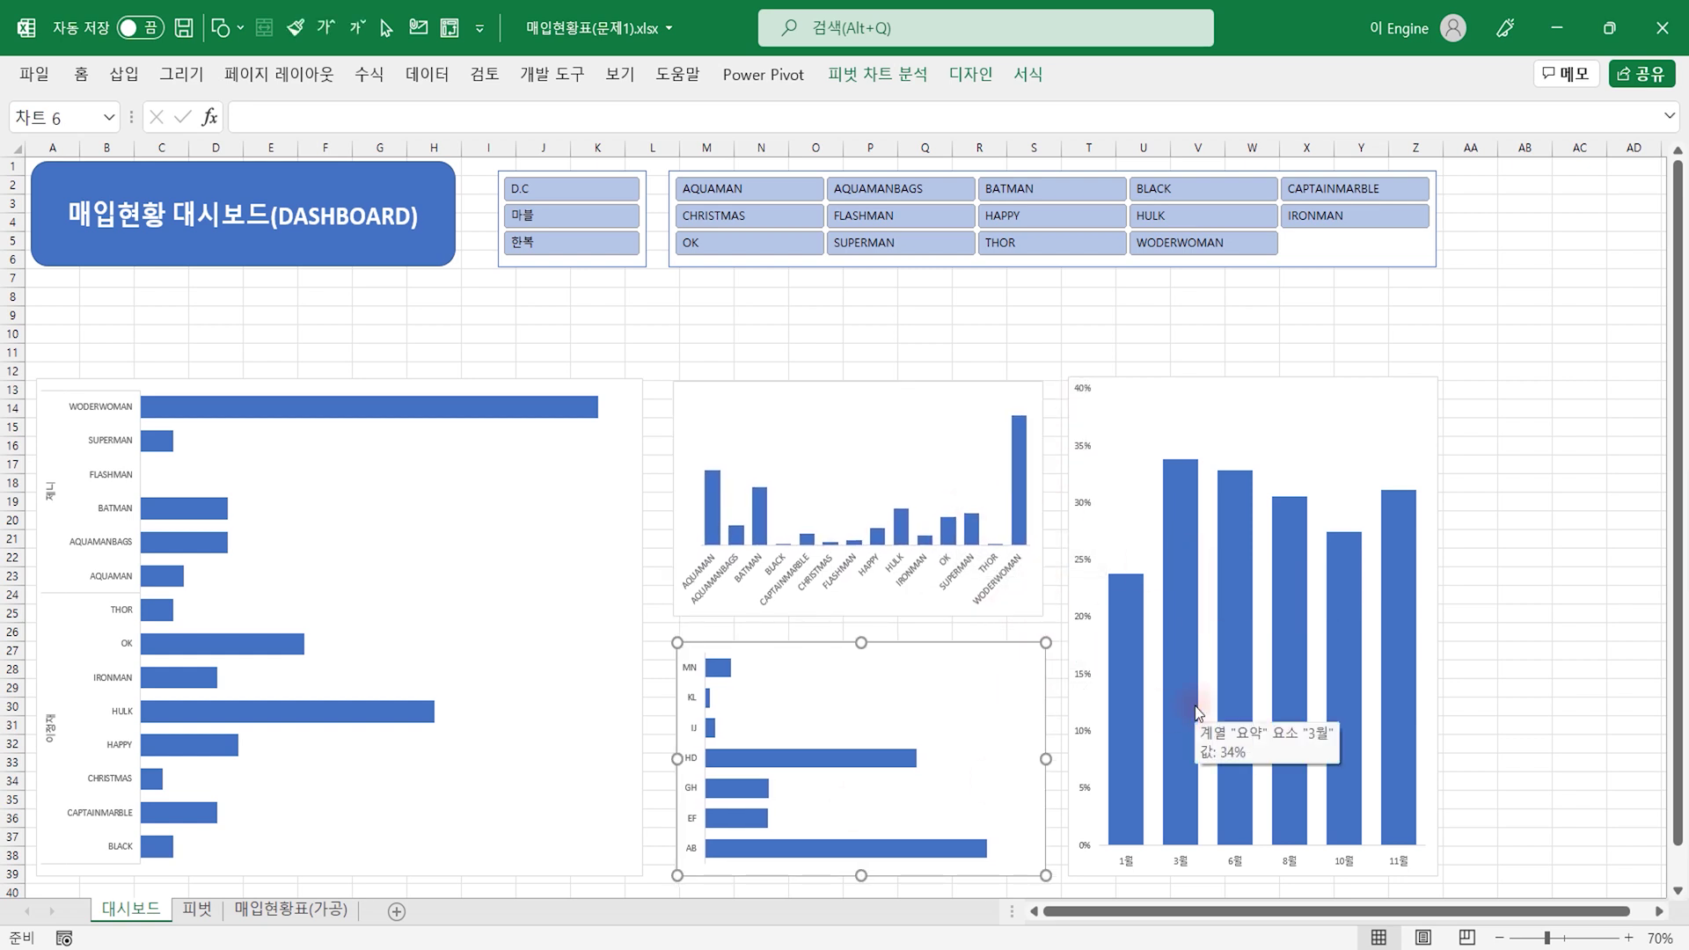
{"action": "left_click", "coordinate": [632, 400]}
{"action": "left_click", "coordinate": [891, 393], "text": "ctrl"}
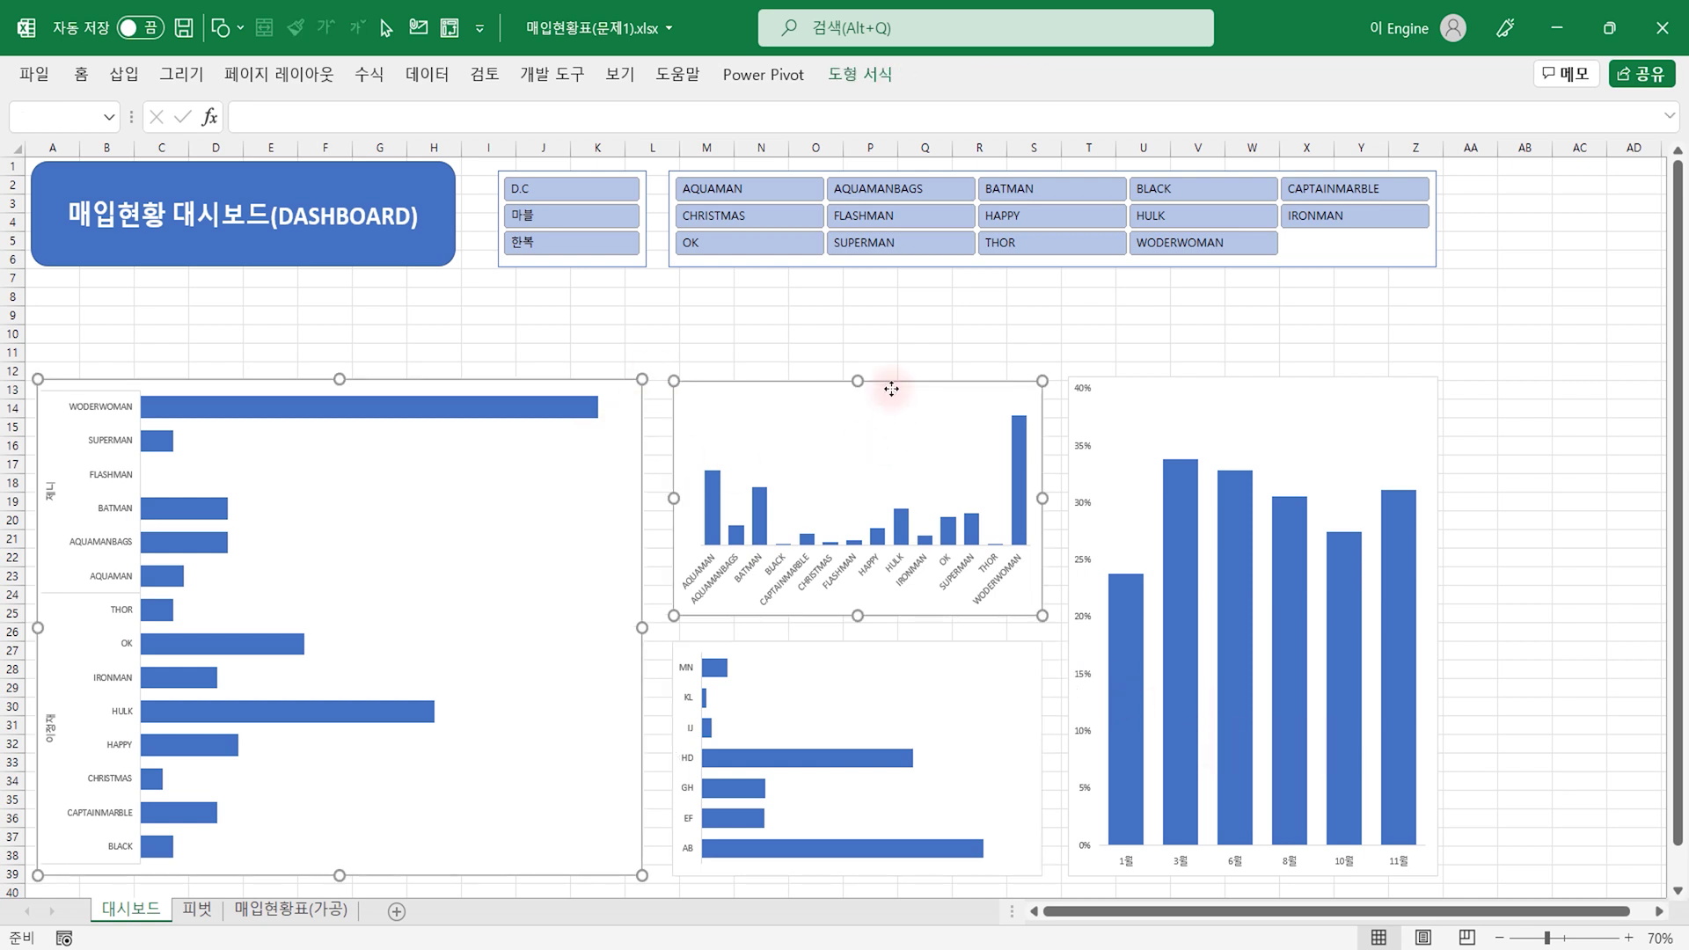
{"action": "left_click", "coordinate": [1336, 380], "text": "ctrl"}
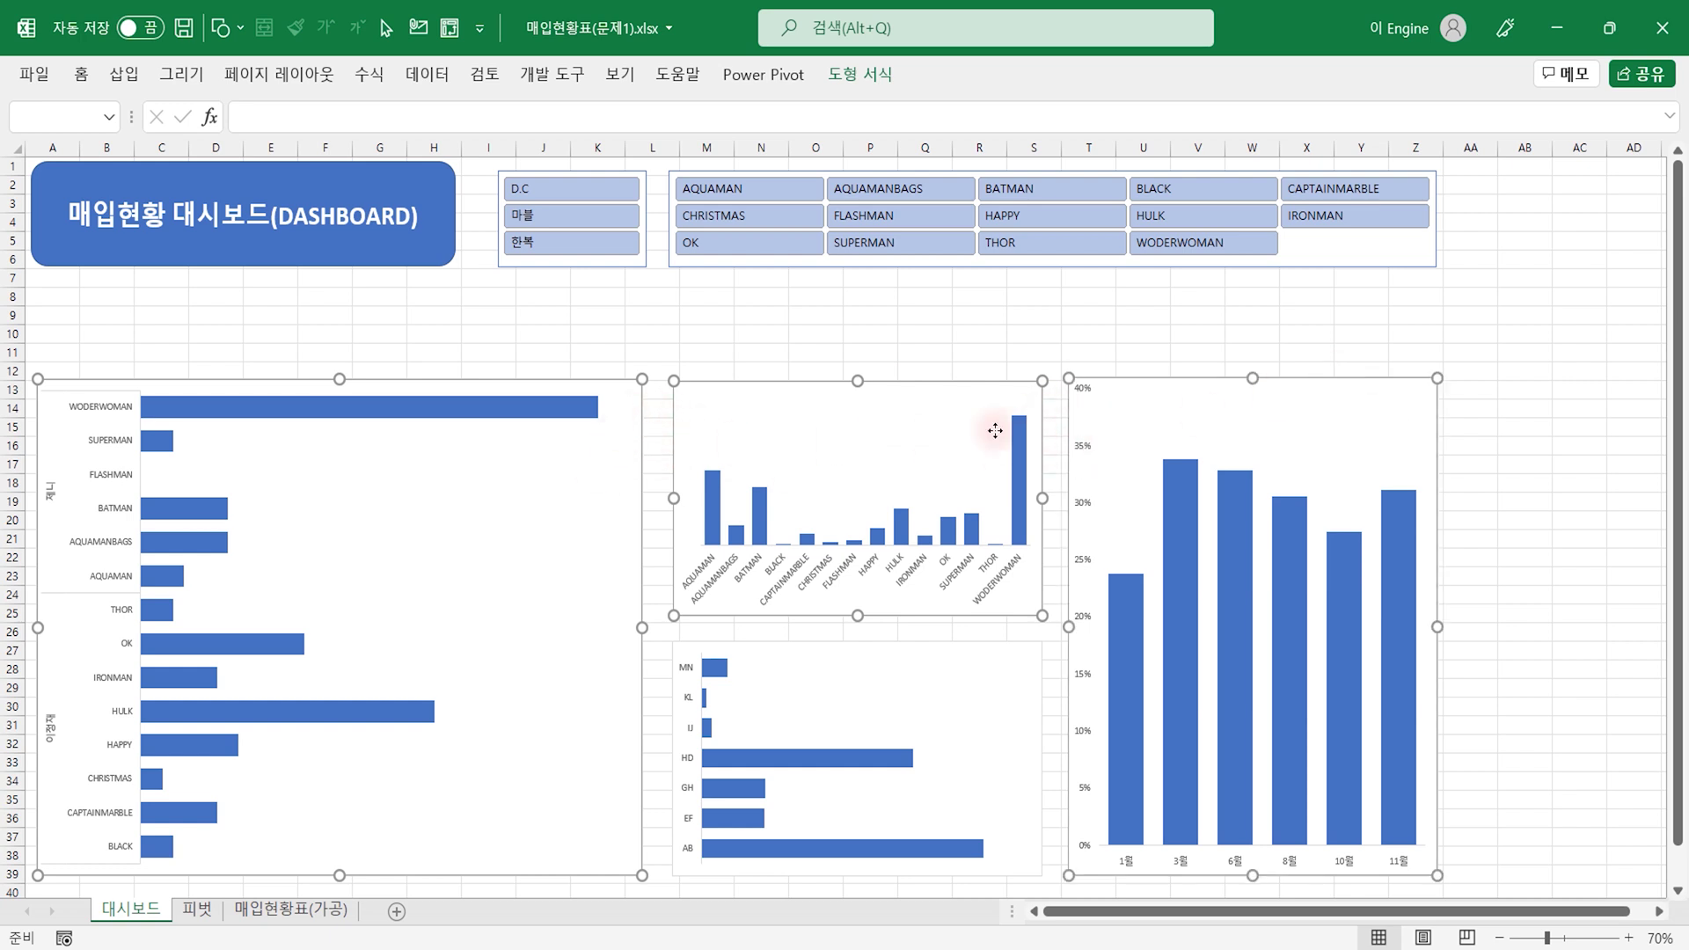
{"action": "left_click", "coordinate": [965, 343]}
Step: Nudge the top middle chart upward to line up with the side charts
{"action": "left_click", "coordinate": [993, 405]}
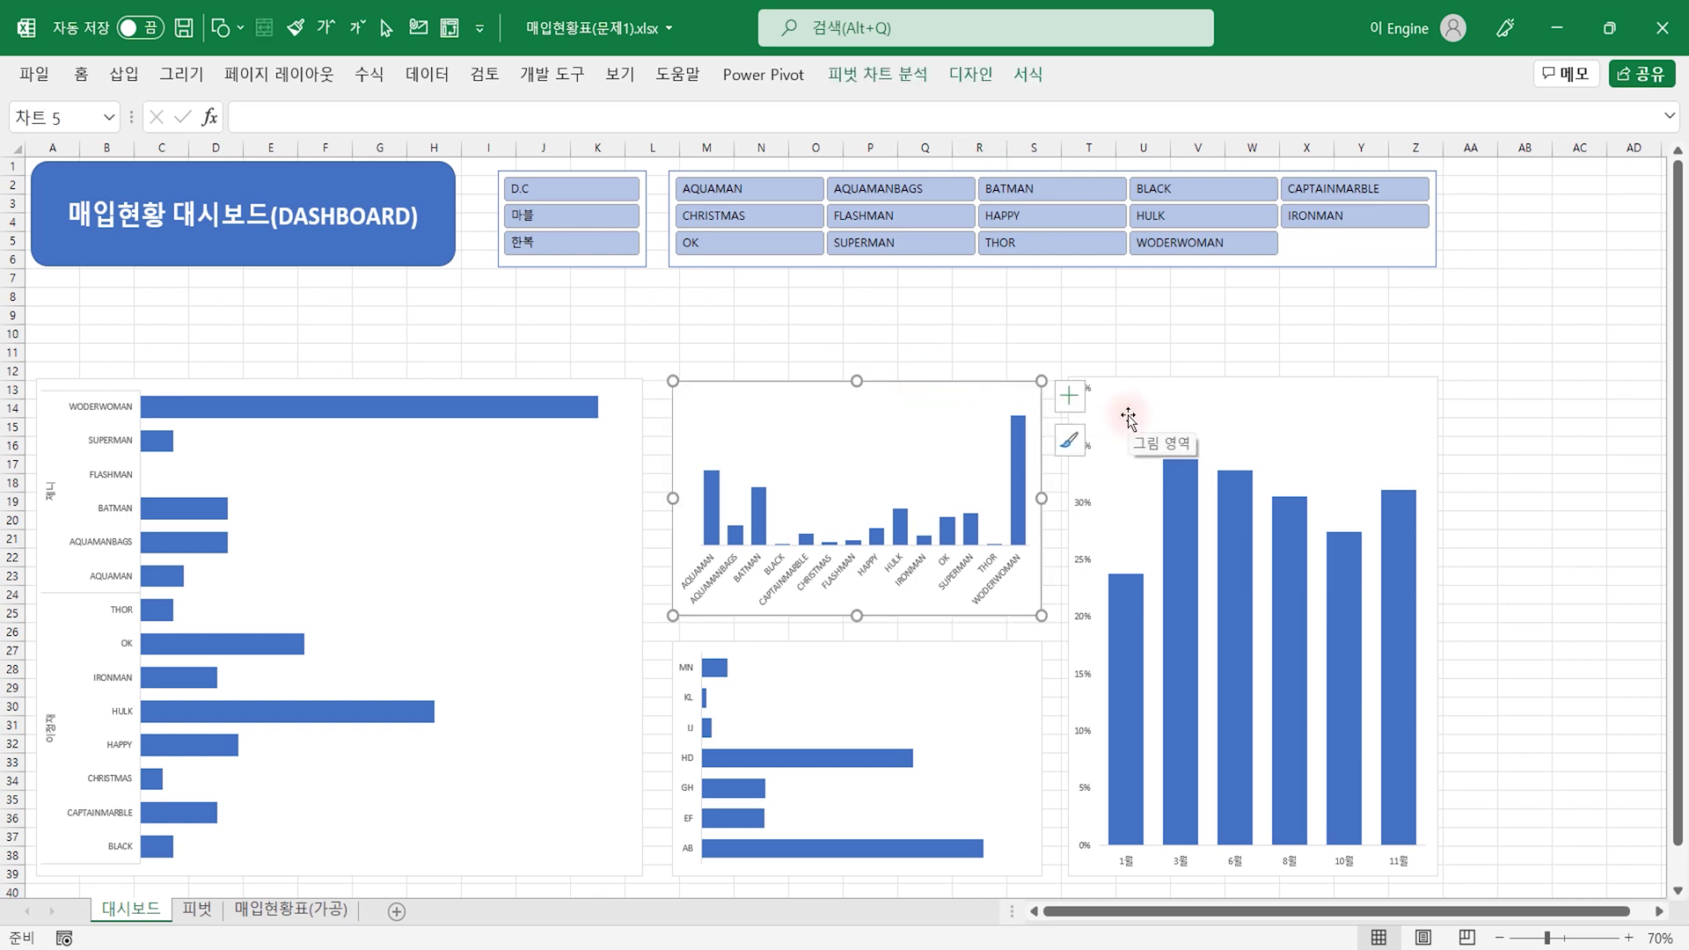
{"action": "key", "text": "Up"}
{"action": "key", "text": "Up"}
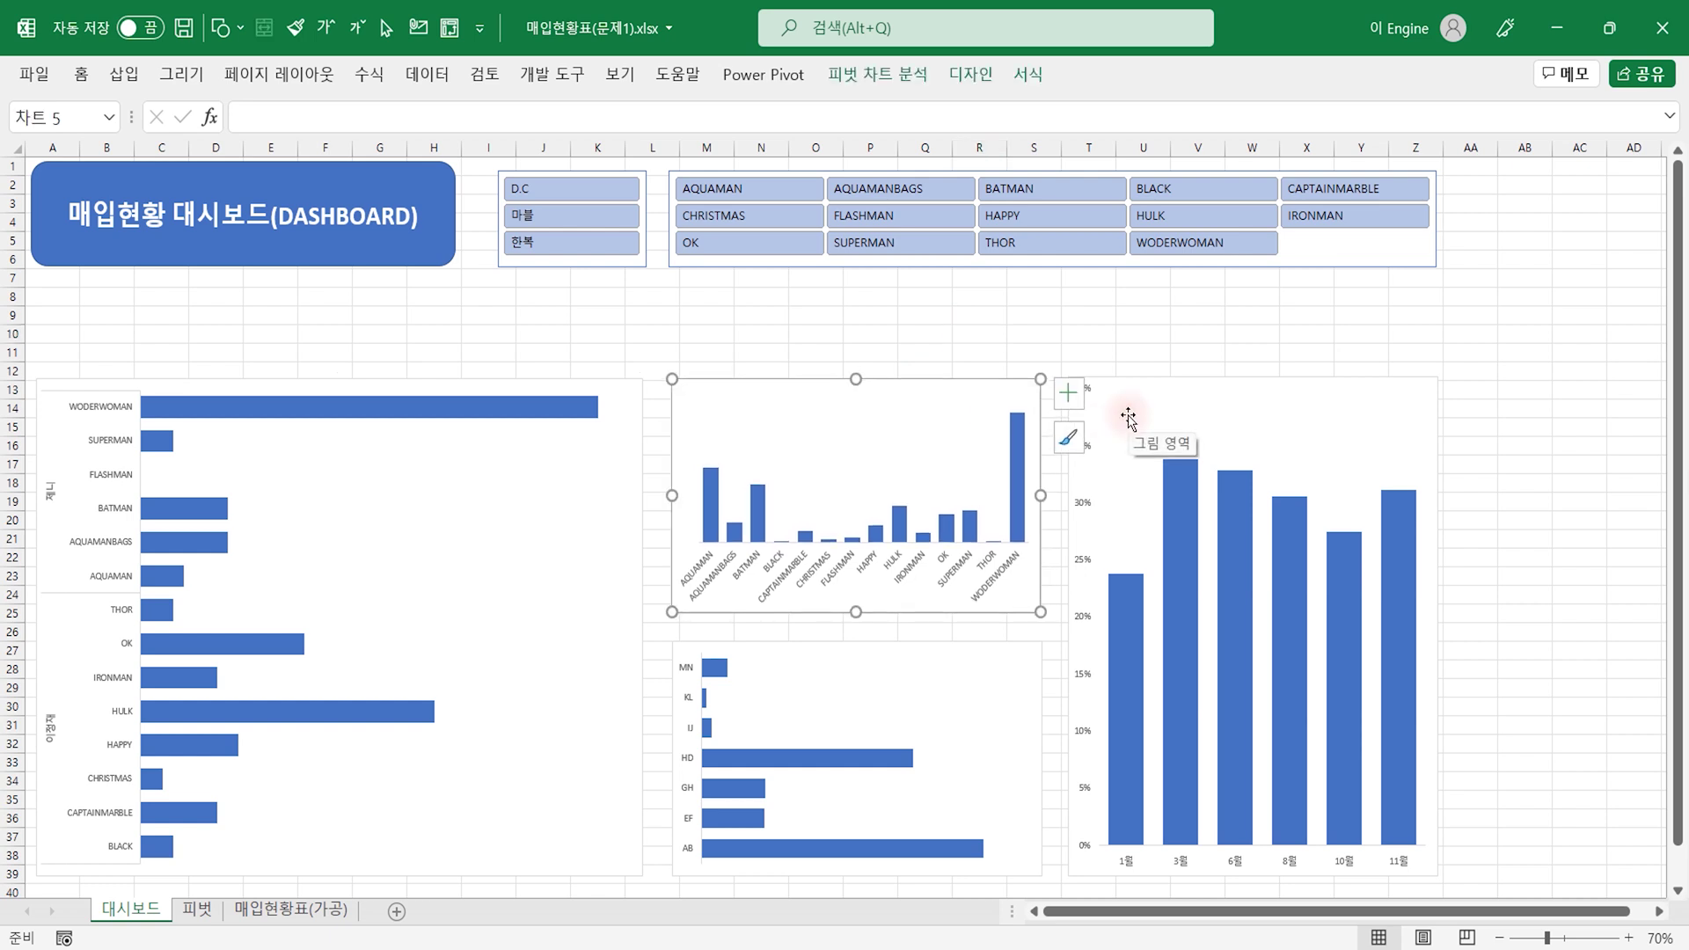
{"action": "left_click", "coordinate": [1069, 336]}
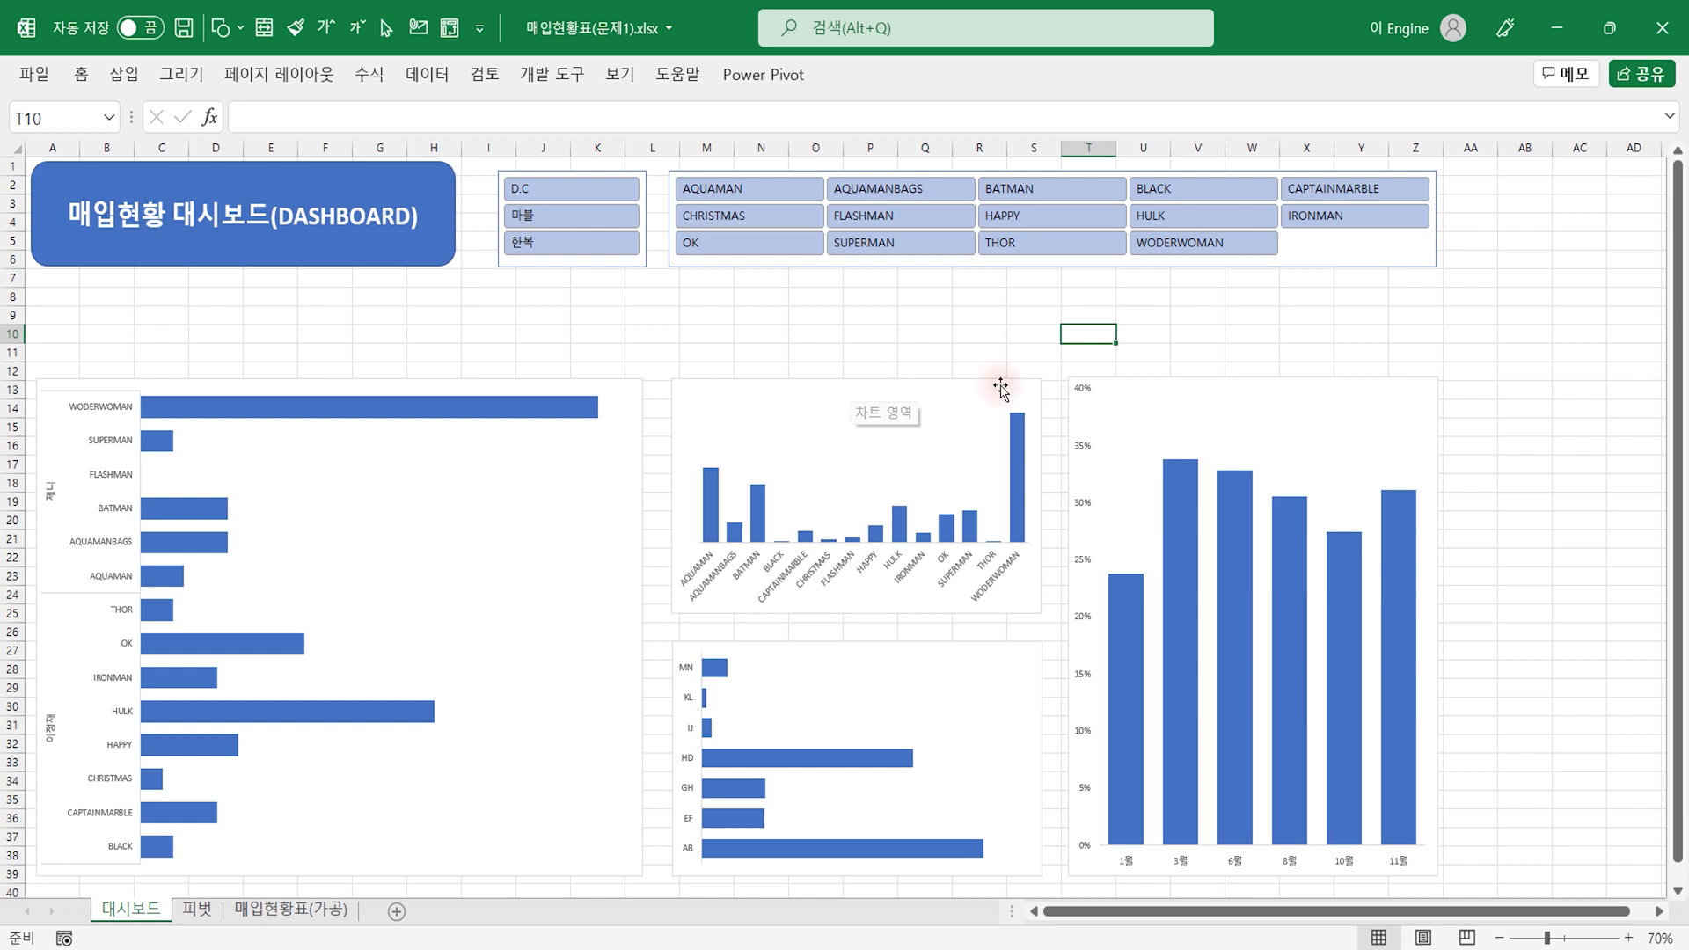
{"action": "left_click", "coordinate": [1319, 397]}
{"action": "left_click", "coordinate": [1019, 665]}
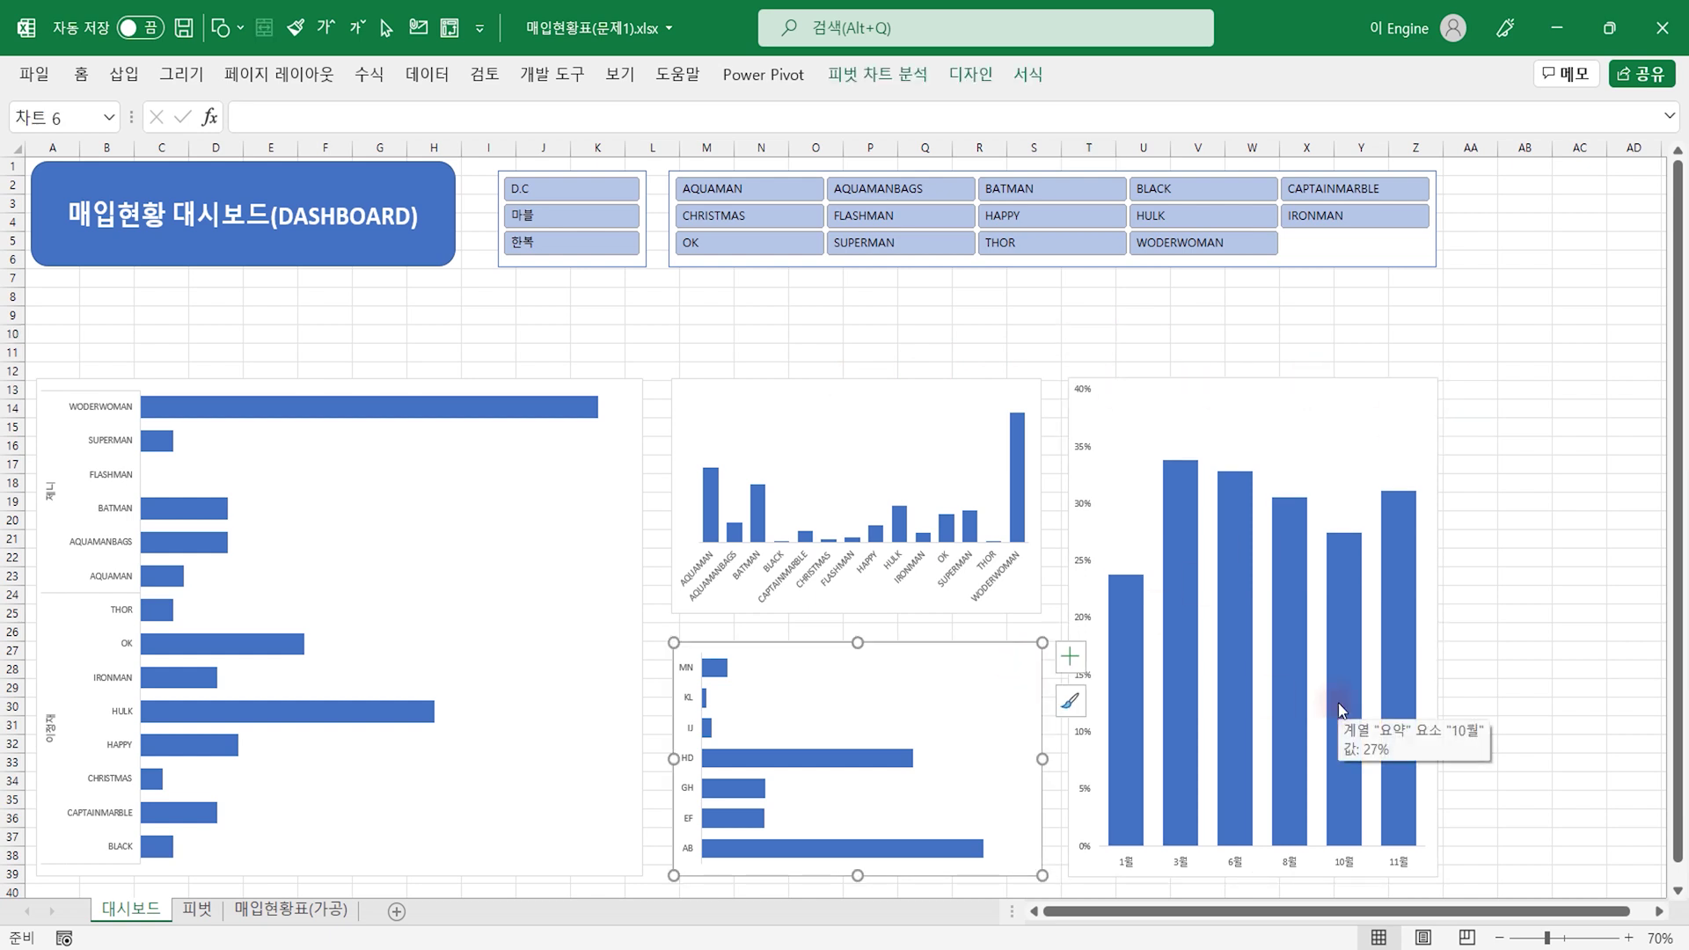
{"action": "key", "text": "Escape"}
{"action": "left_click", "coordinate": [1524, 483]}
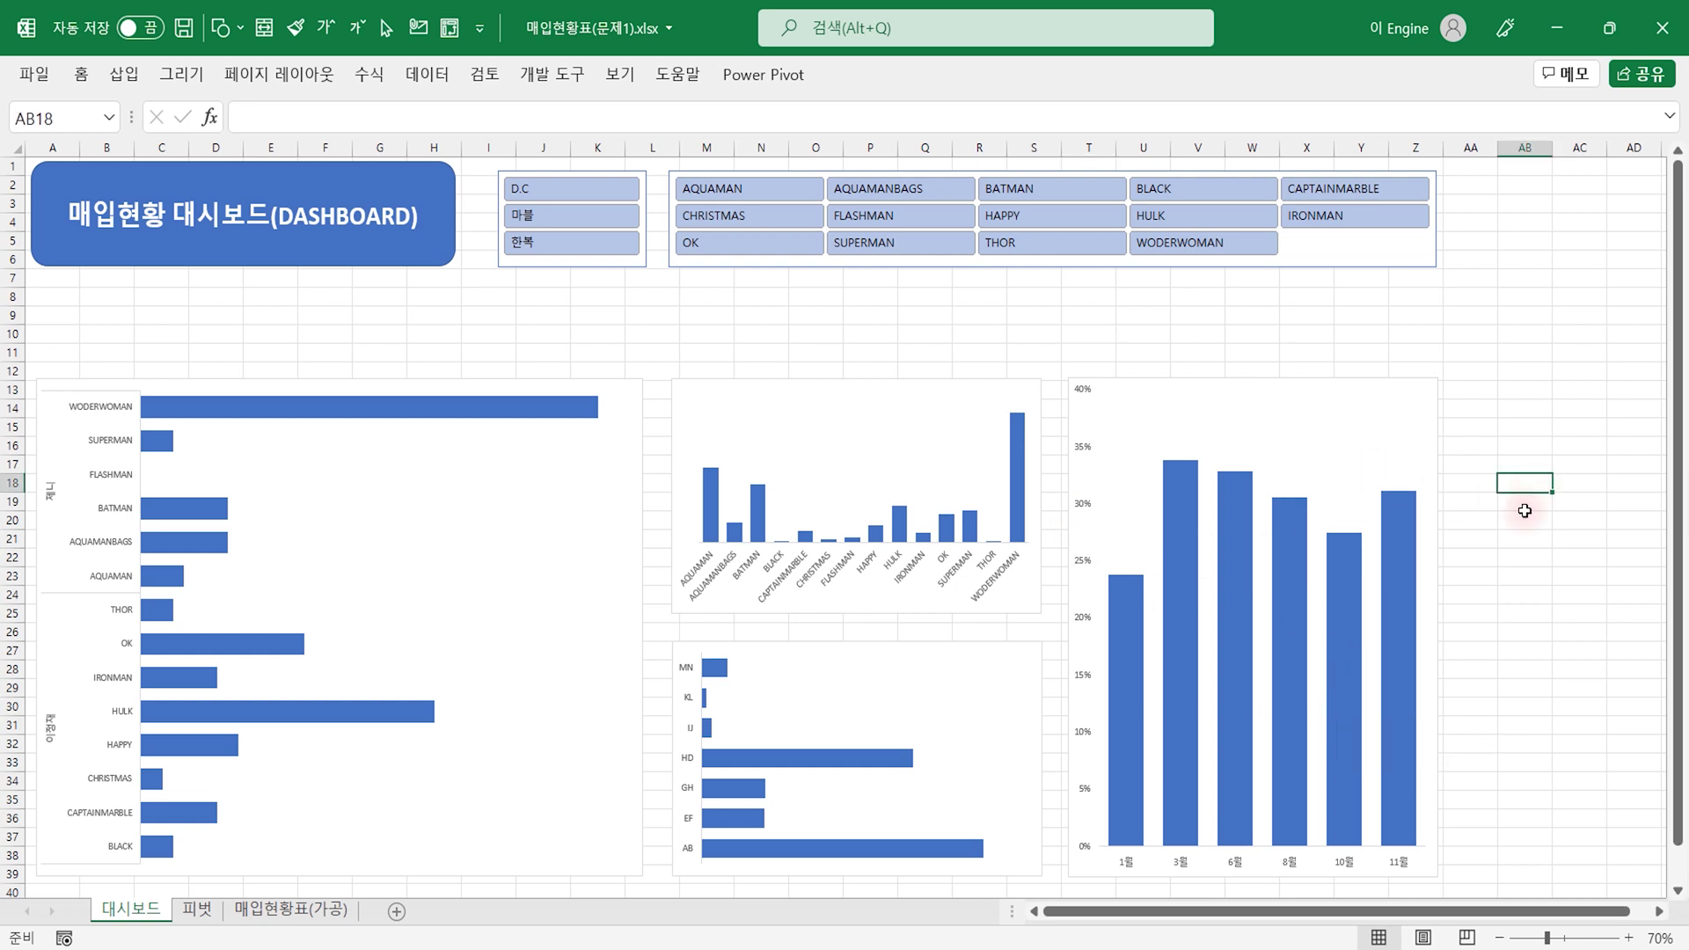
{"action": "left_click", "coordinate": [610, 390]}
Step: Apply Align Top to the left, upper-middle and right charts together
{"action": "left_click", "coordinate": [791, 381], "text": "ctrl"}
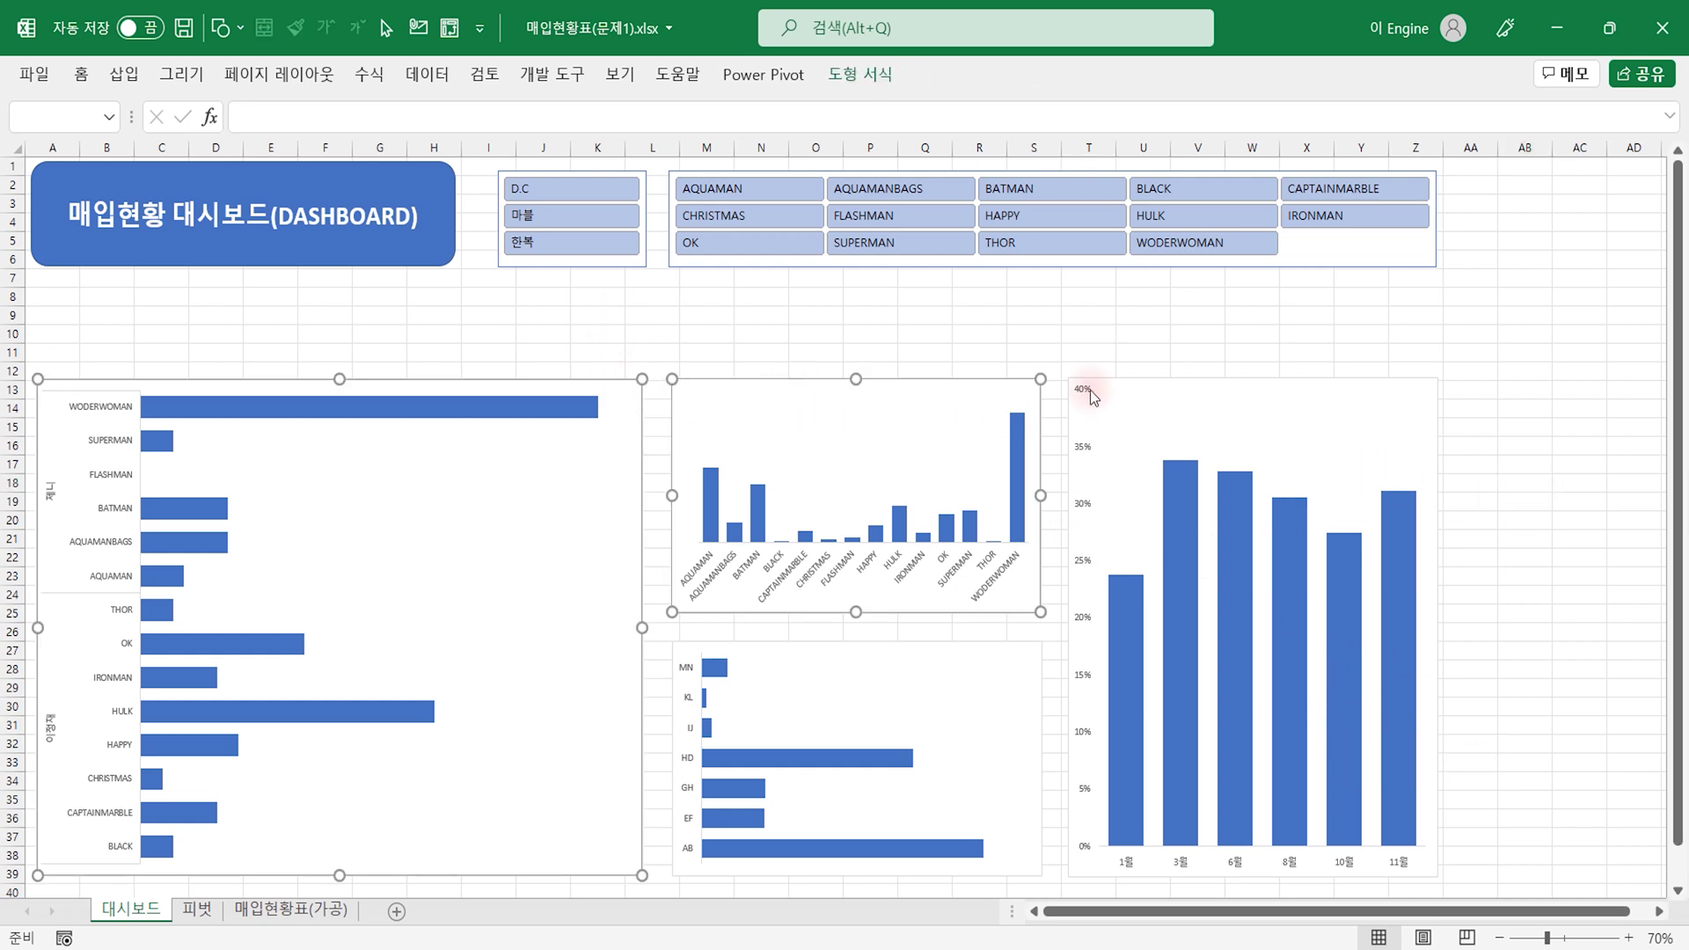
{"action": "left_click", "coordinate": [1114, 373]}
{"action": "left_click", "coordinate": [1118, 387]}
{"action": "left_click", "coordinate": [1143, 383], "text": "ctrl"}
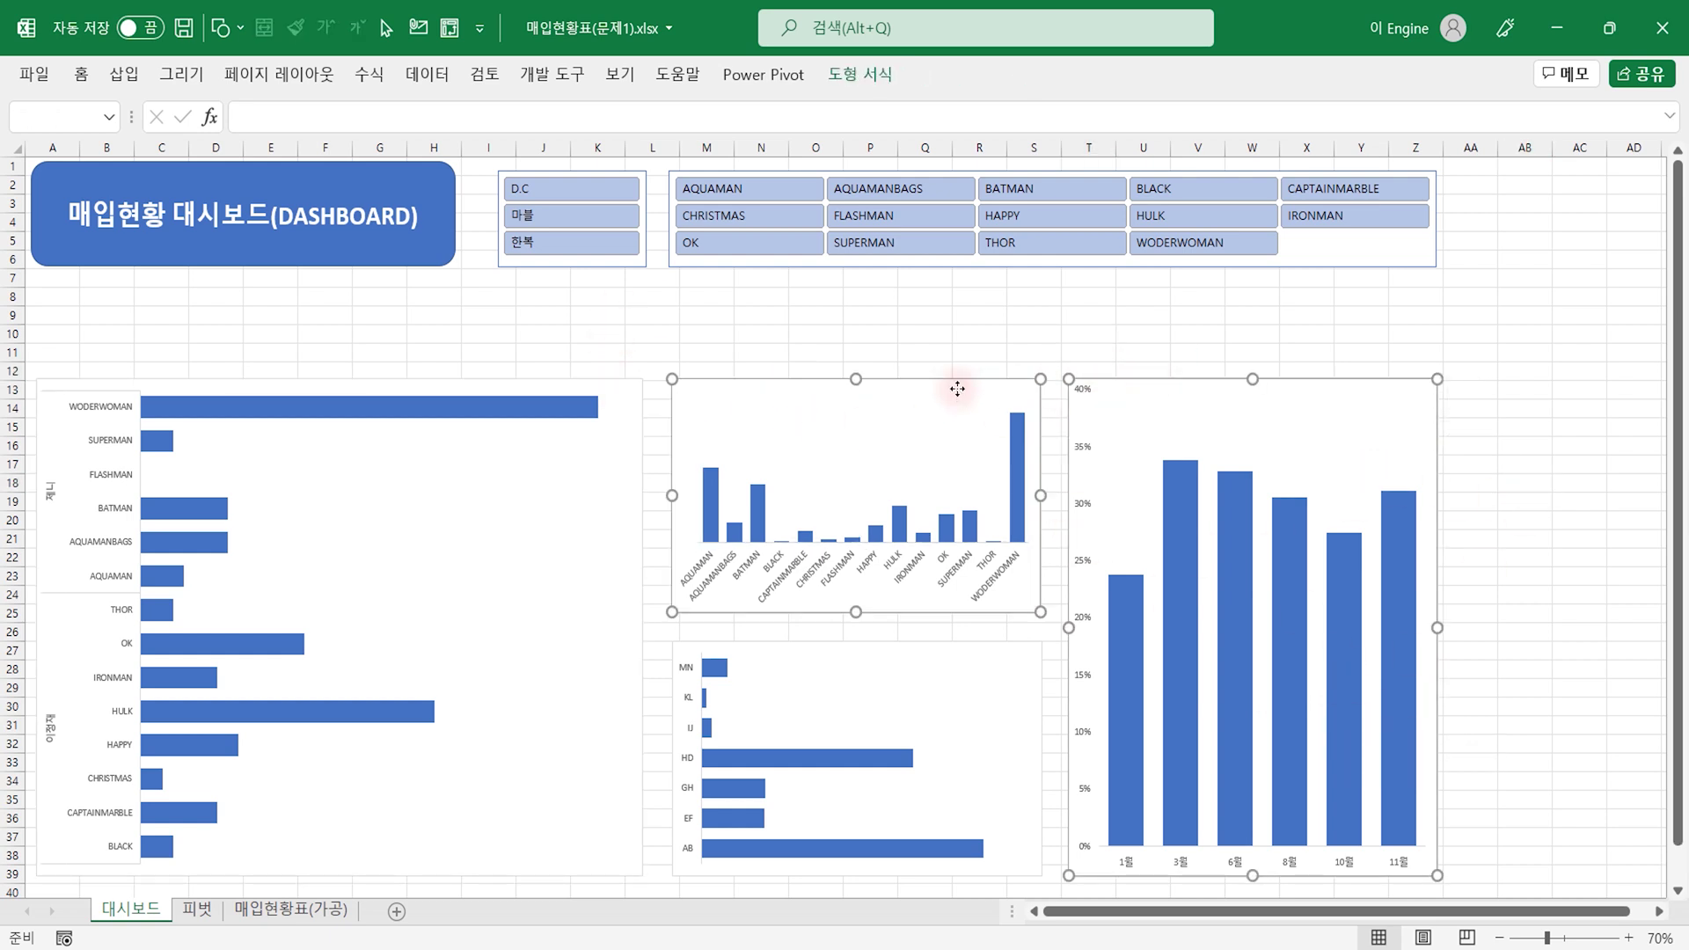
{"action": "left_click", "coordinate": [618, 388], "text": "ctrl"}
{"action": "left_click", "coordinate": [867, 83]}
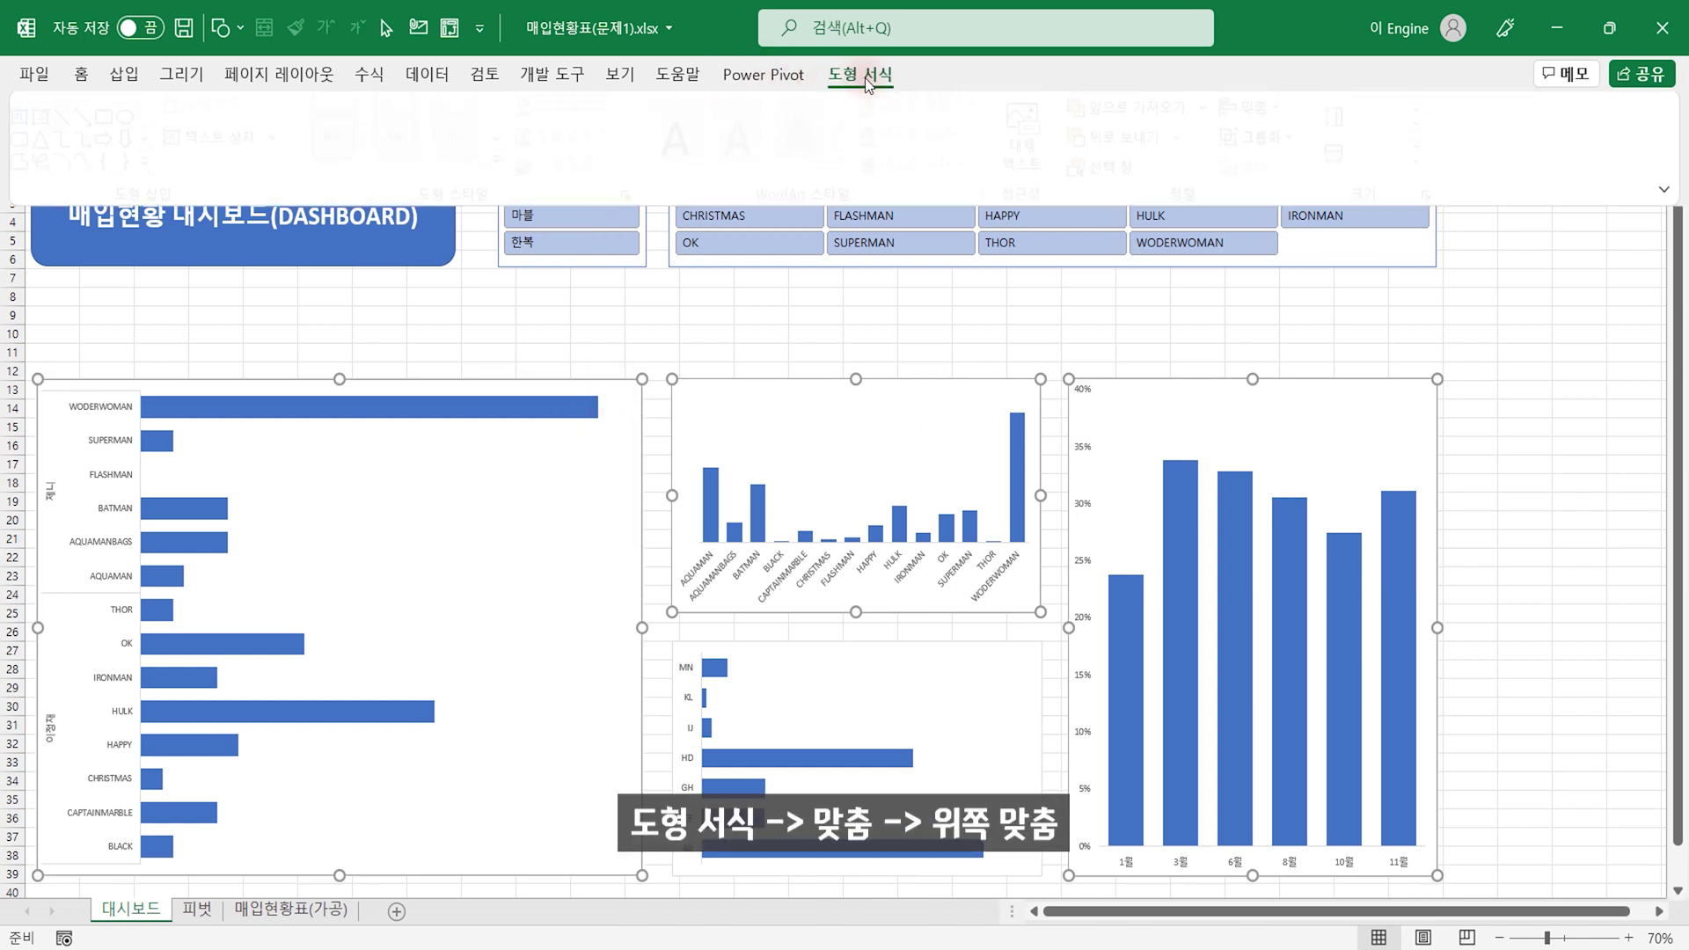
{"action": "left_click", "coordinate": [1262, 108]}
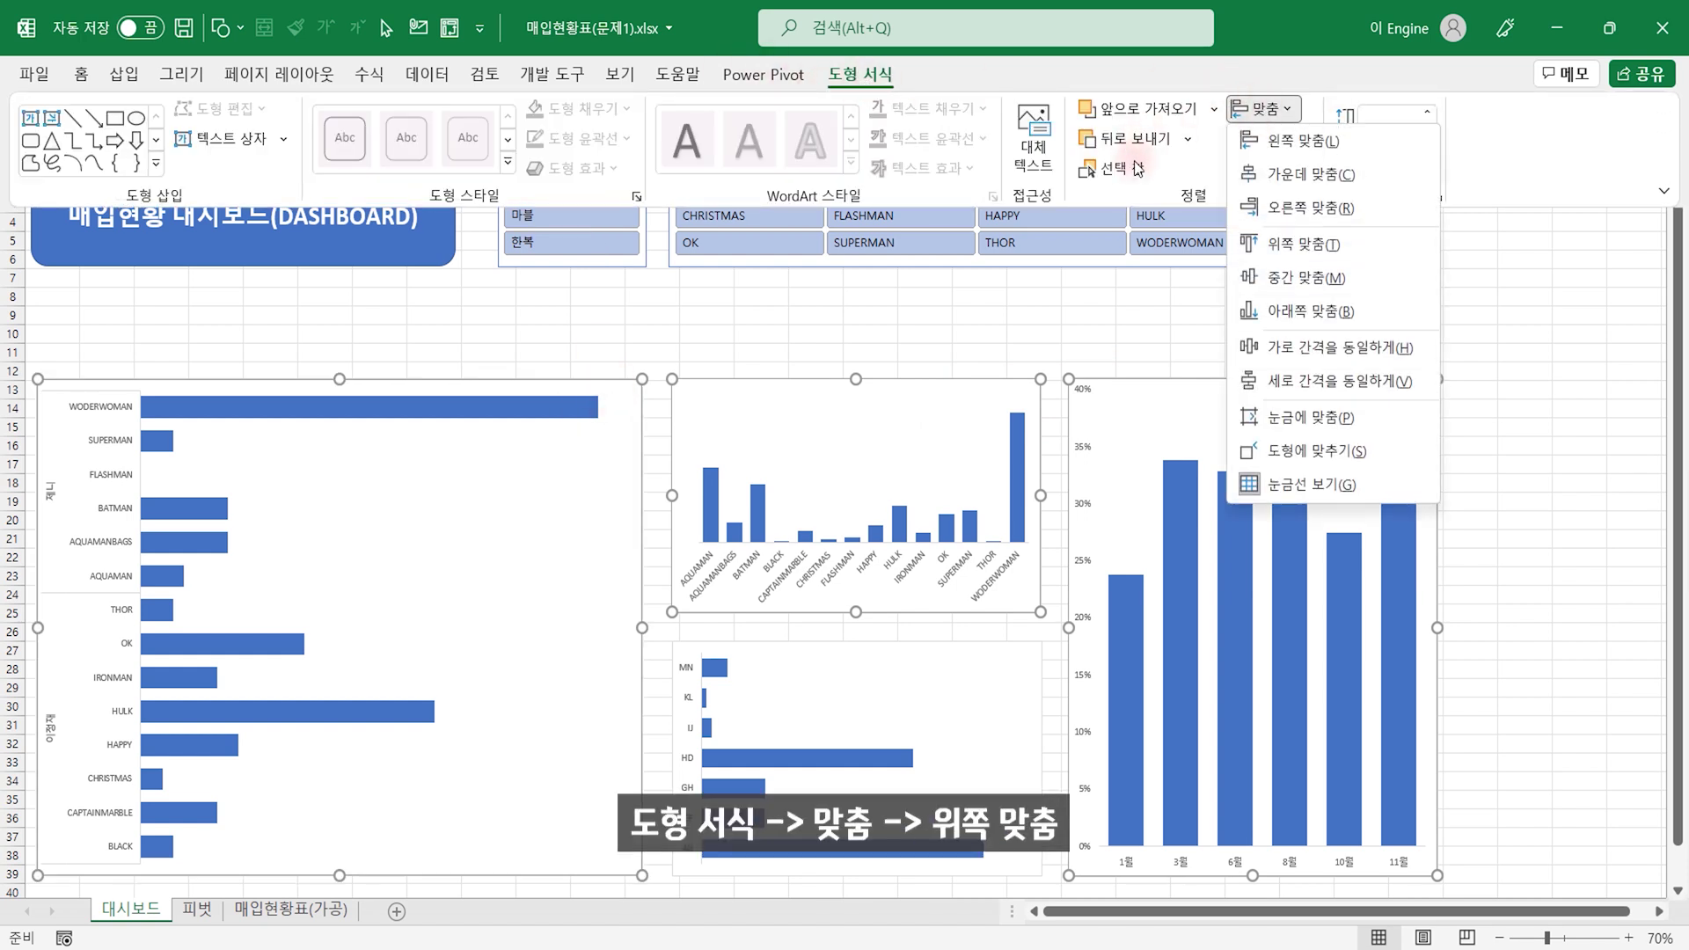
{"action": "left_click", "coordinate": [1289, 249]}
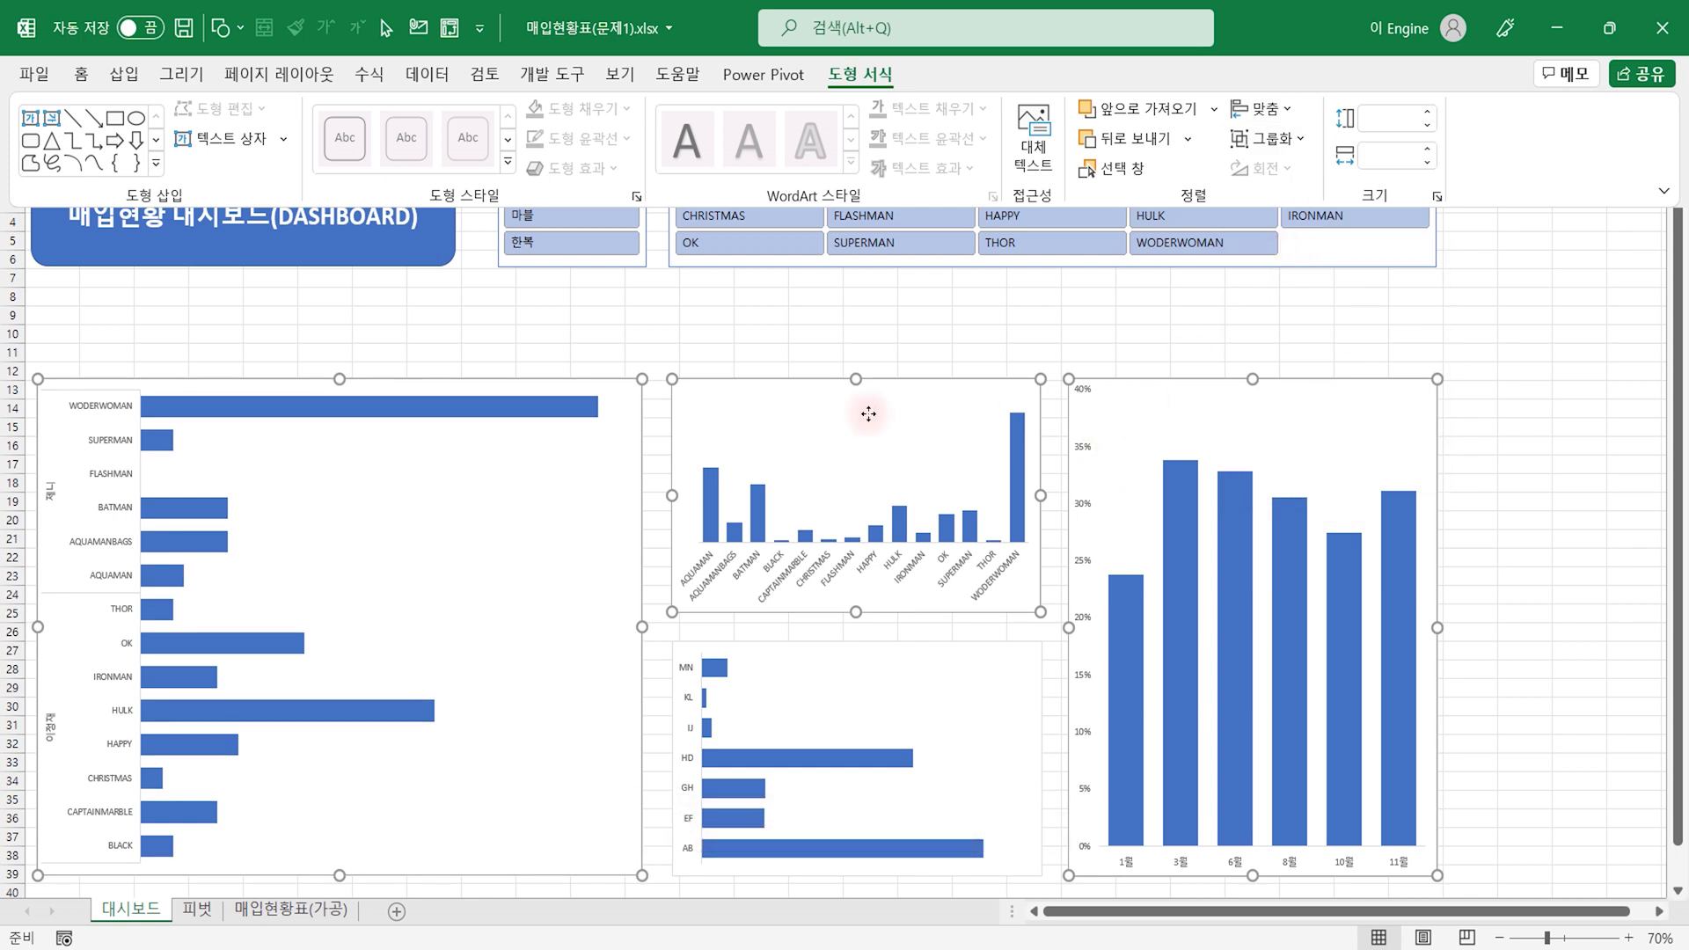
{"action": "left_click", "coordinate": [1570, 480]}
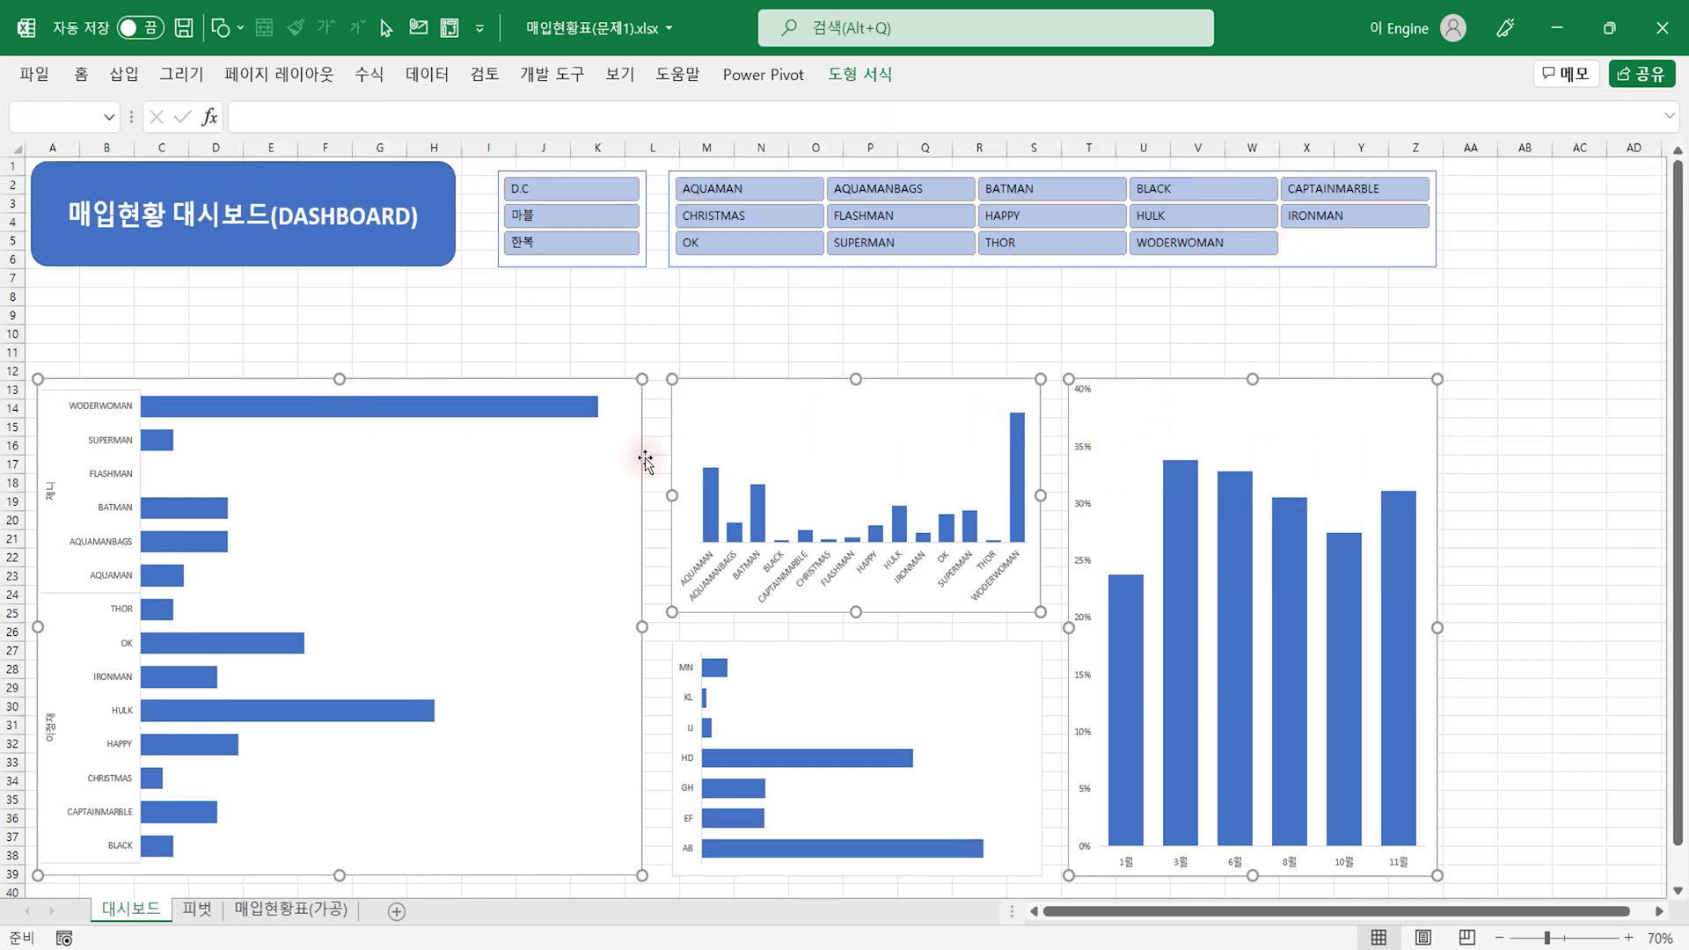
{"action": "left_click", "coordinate": [972, 318]}
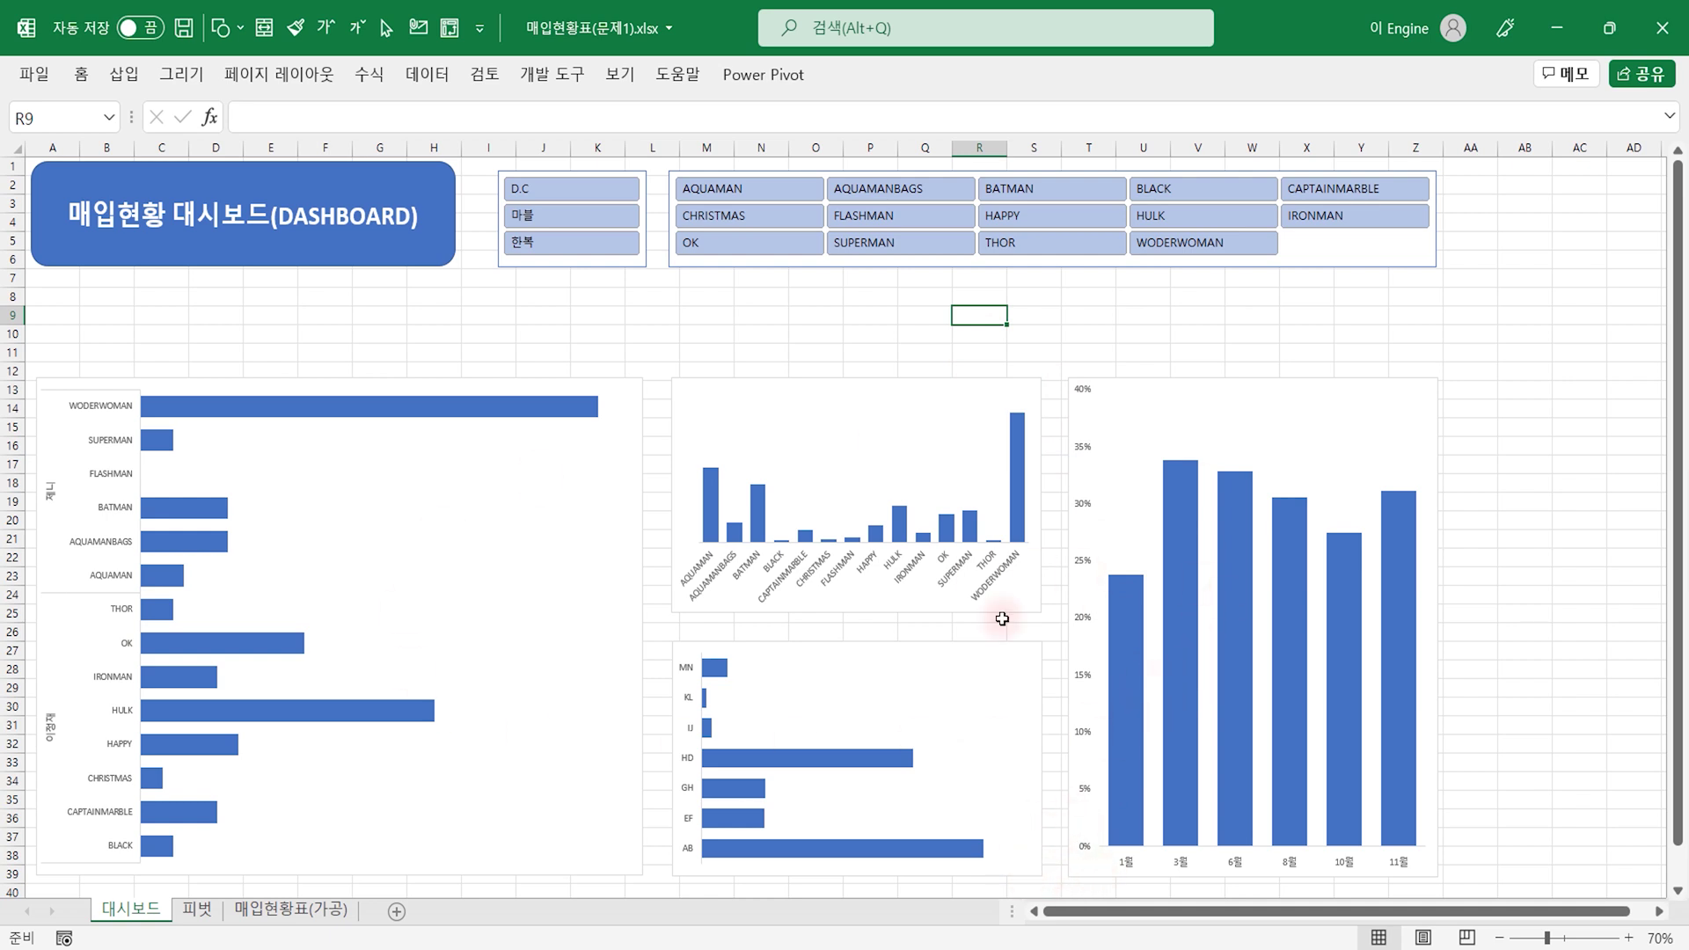
Step: Copy the title banner below itself, widened to the left chart and made shorter
{"action": "left_click", "coordinate": [217, 256]}
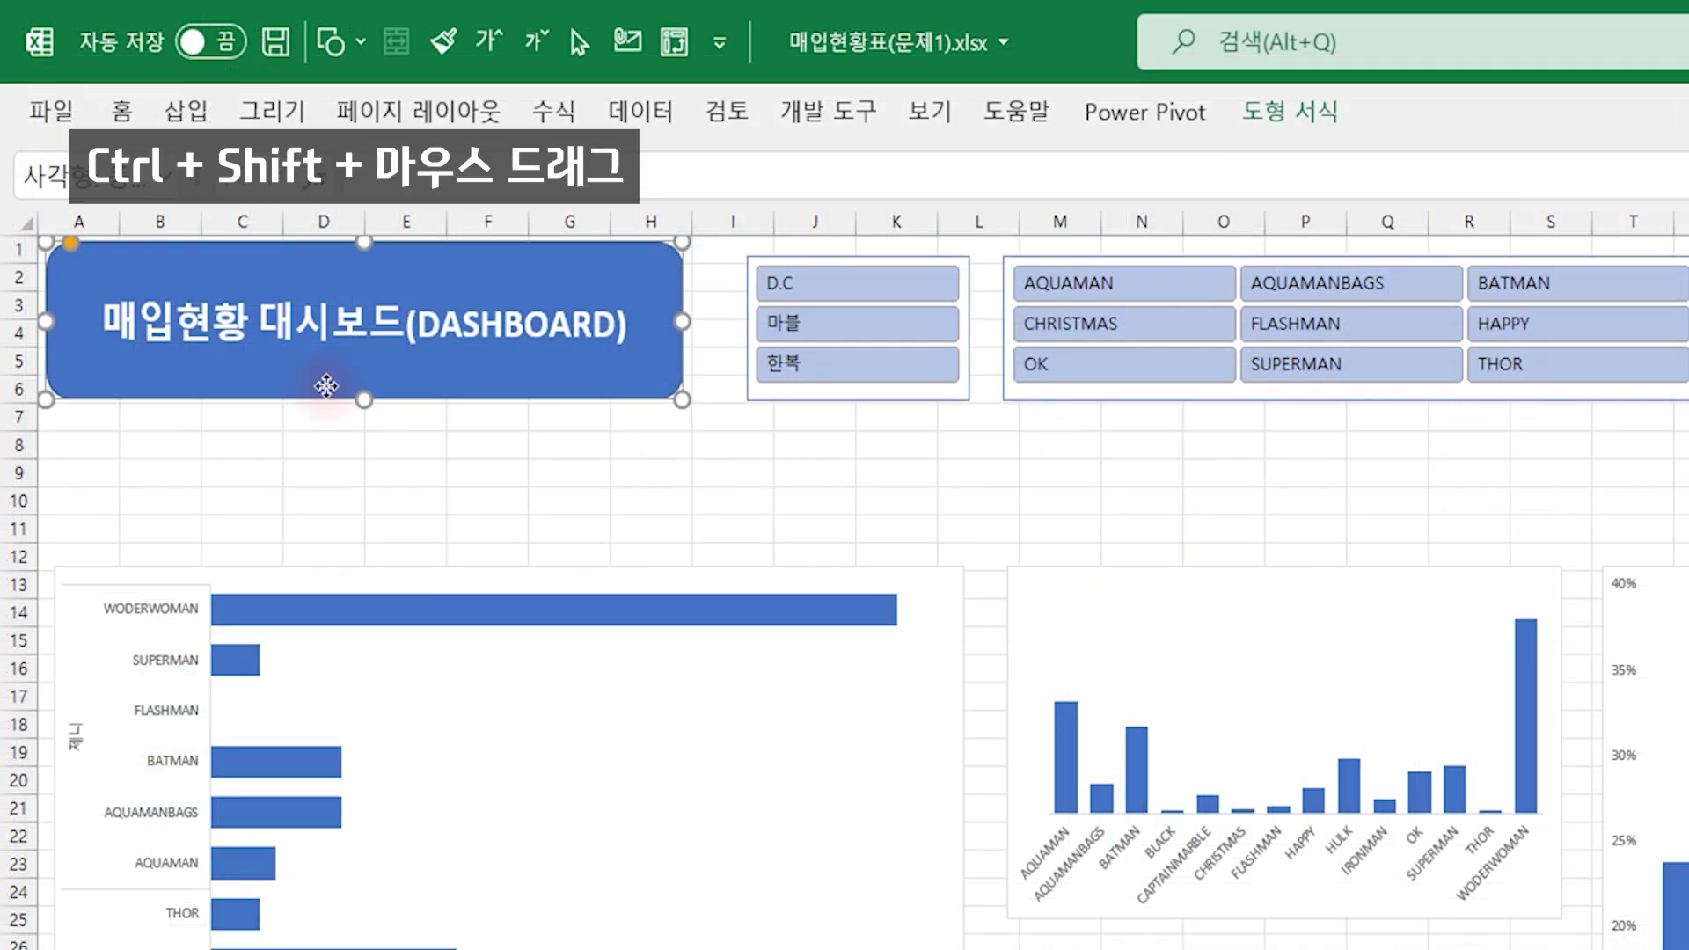
{"action": "left_click_drag", "start_coordinate": [325, 387], "coordinate": [339, 549]}
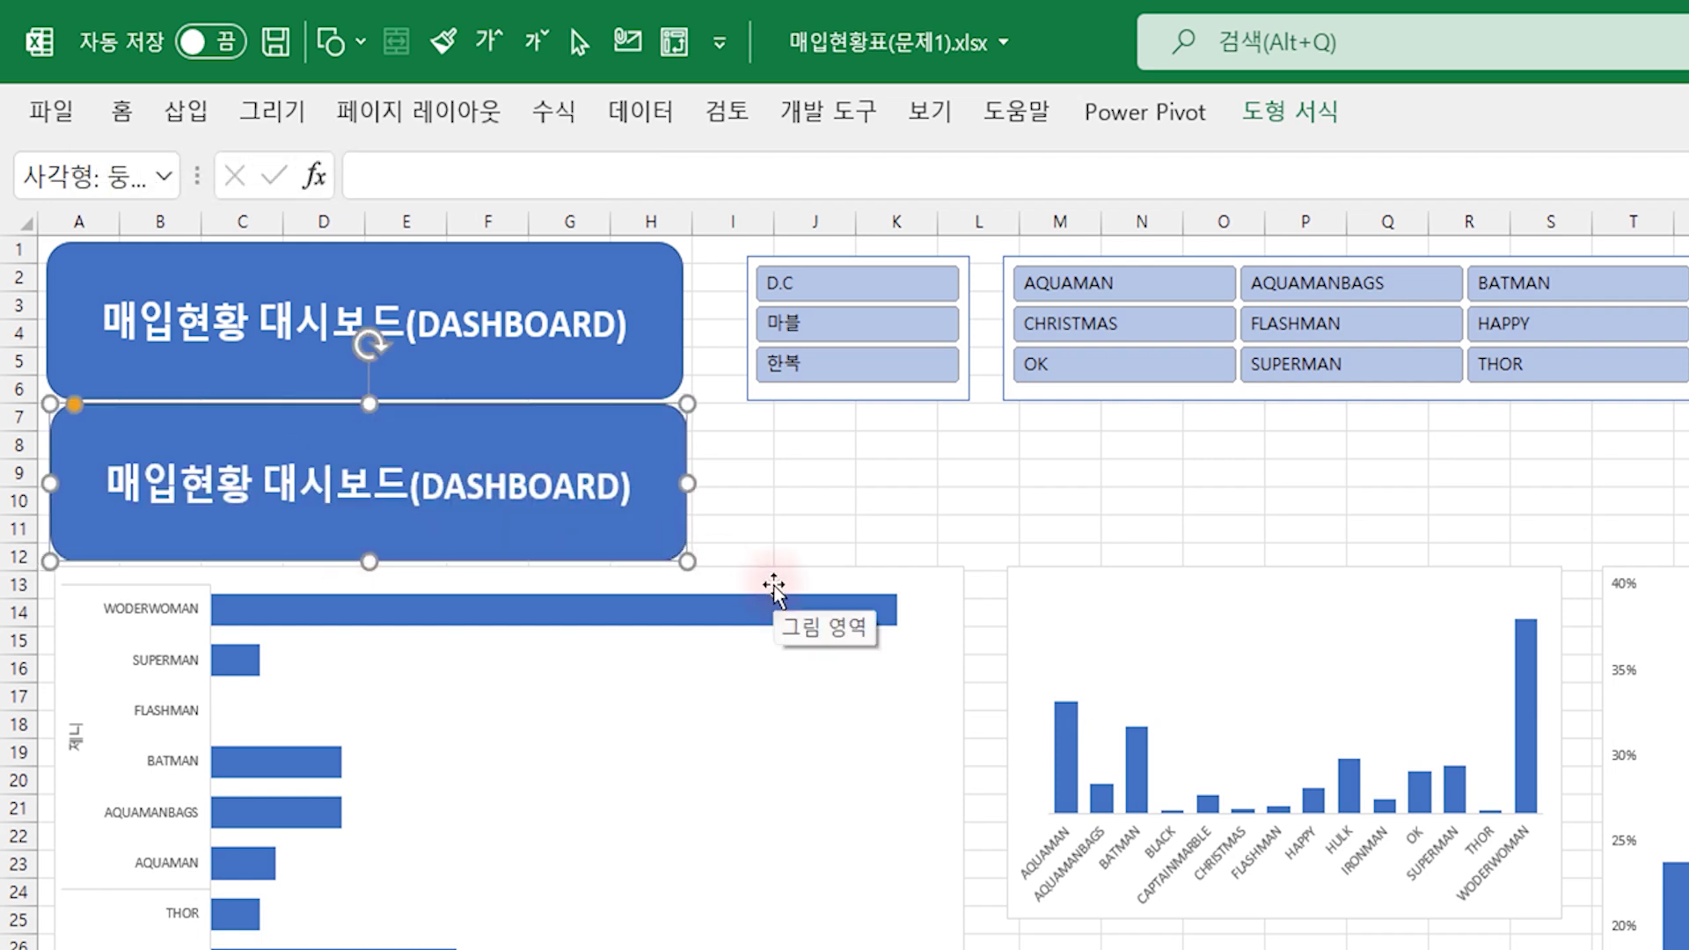
{"action": "left_click_drag", "start_coordinate": [691, 489], "coordinate": [965, 488]}
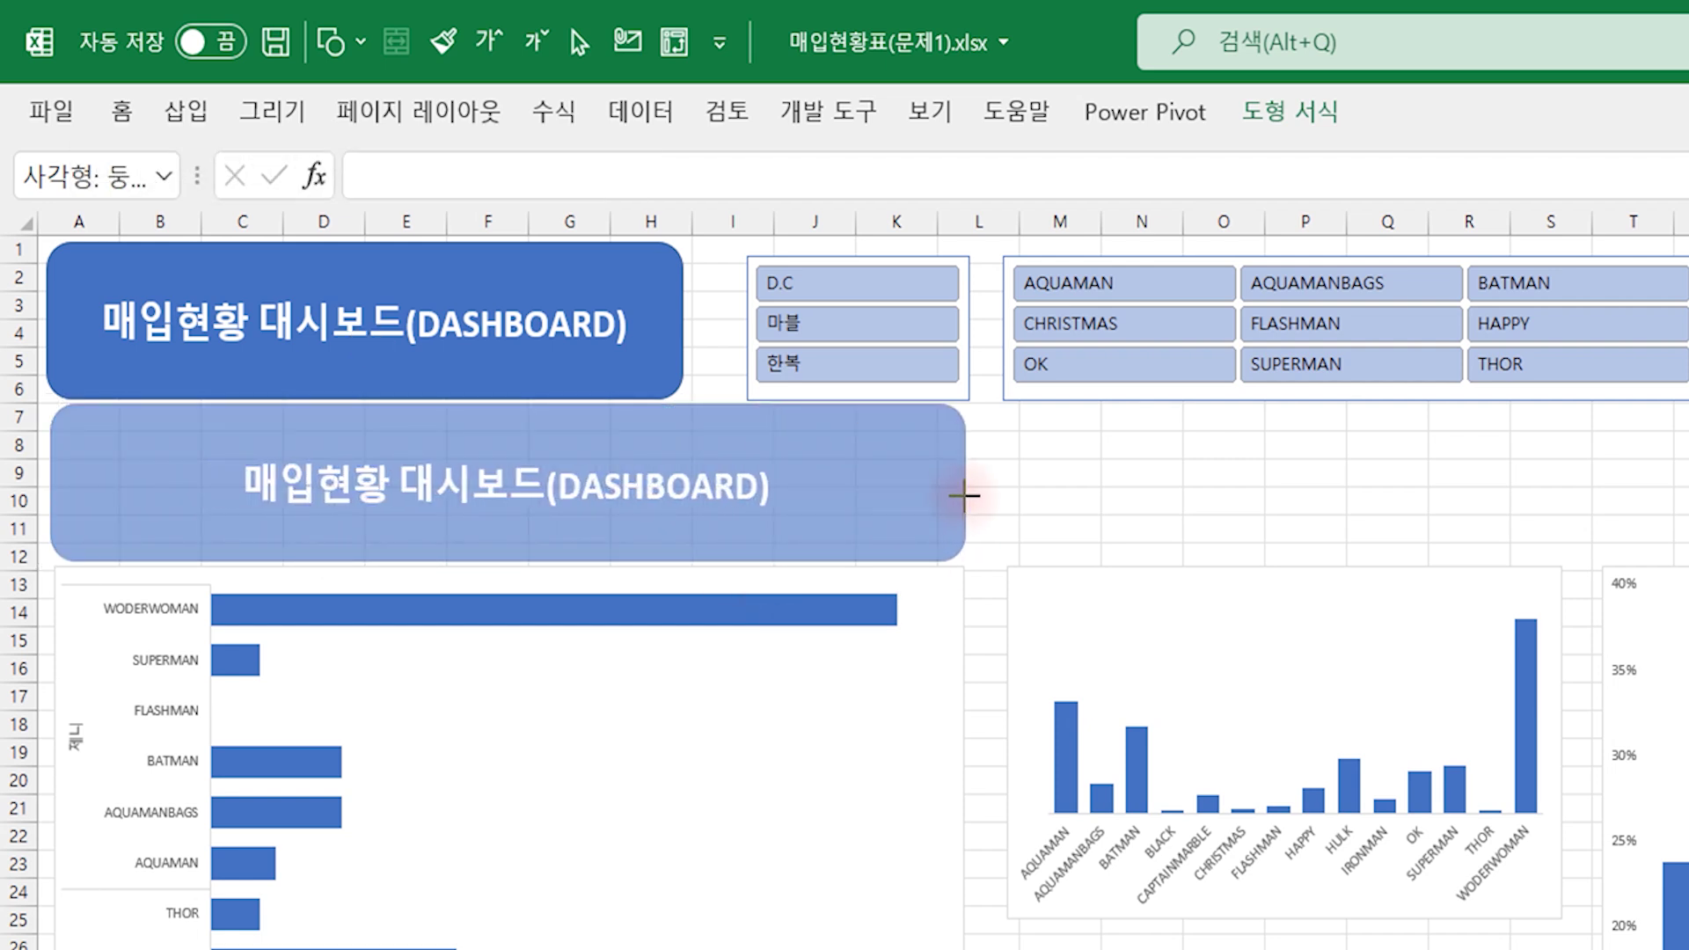
{"action": "left_click_drag", "start_coordinate": [508, 403], "coordinate": [509, 466]}
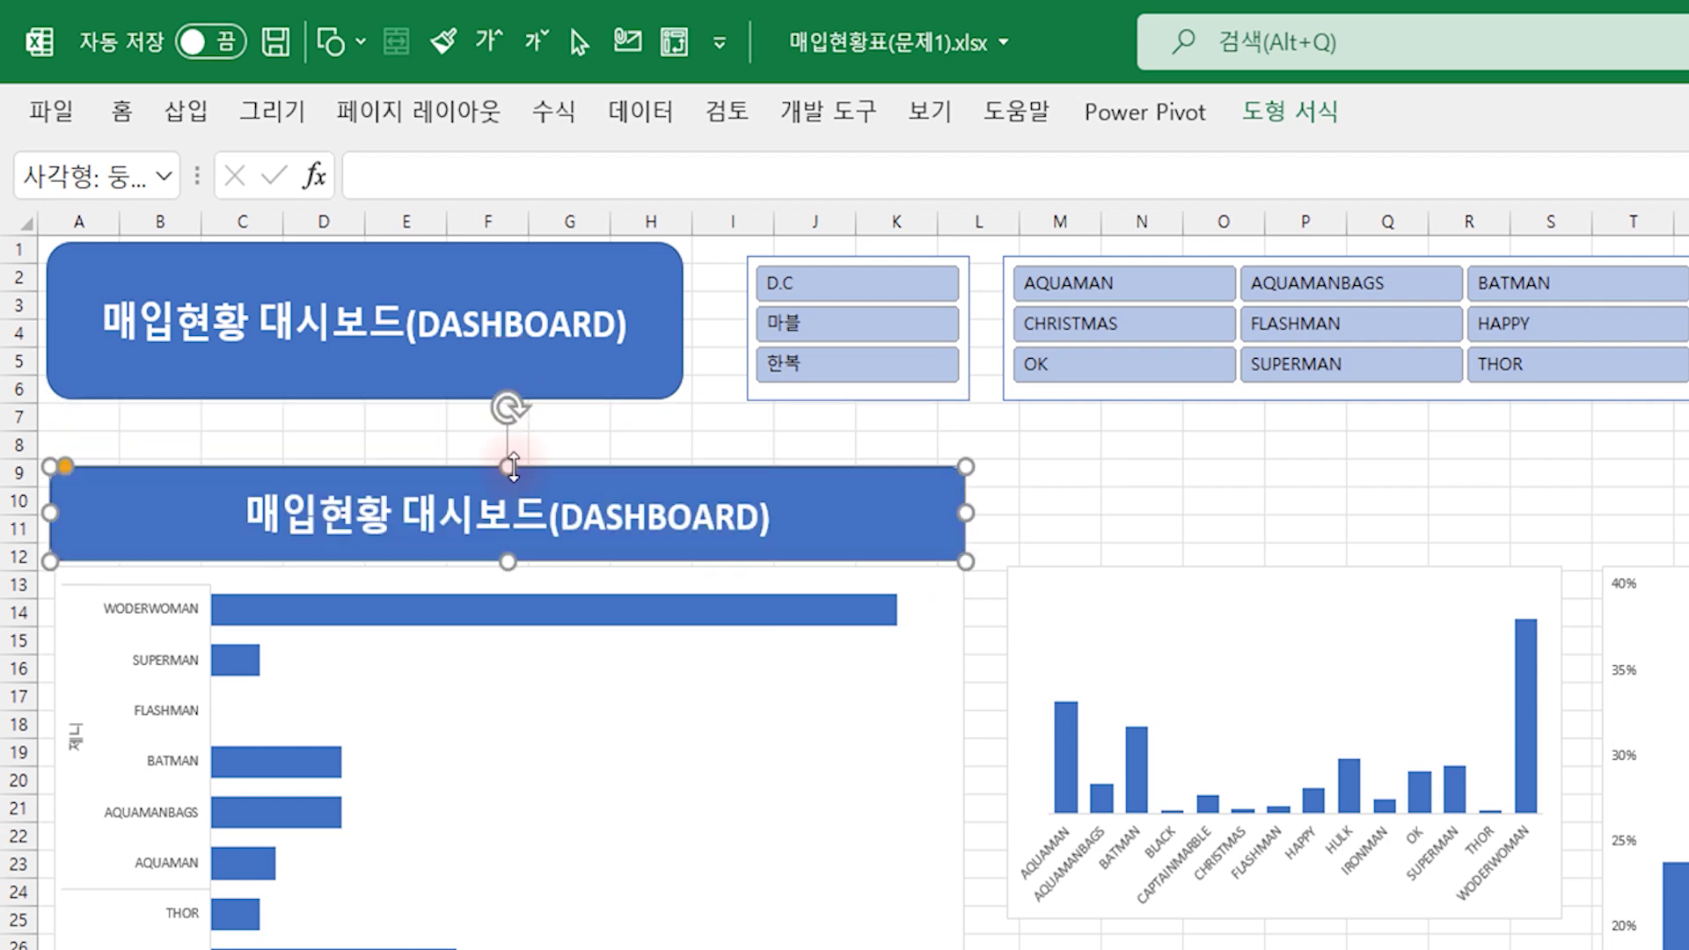
Step: Change the copy's text to 거래처별 담당자 스타일 수, shrink its font two steps, and slim the bar
{"action": "left_click_drag", "start_coordinate": [253, 514], "coordinate": [886, 517]}
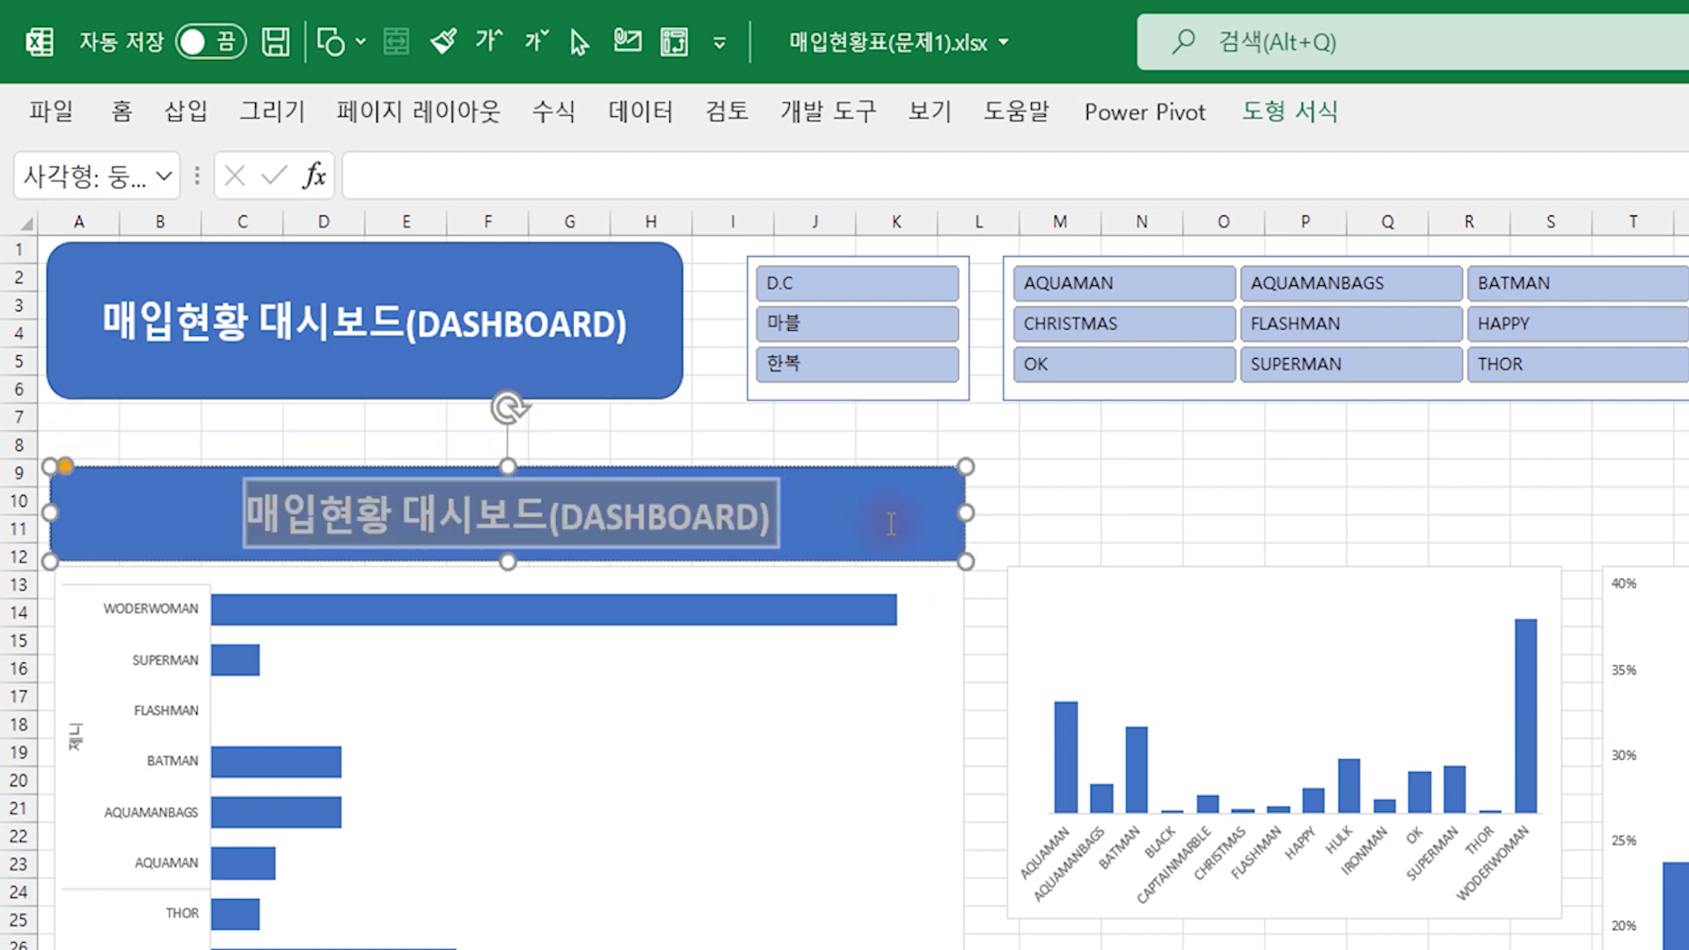
{"action": "type", "text": "거래처별"}
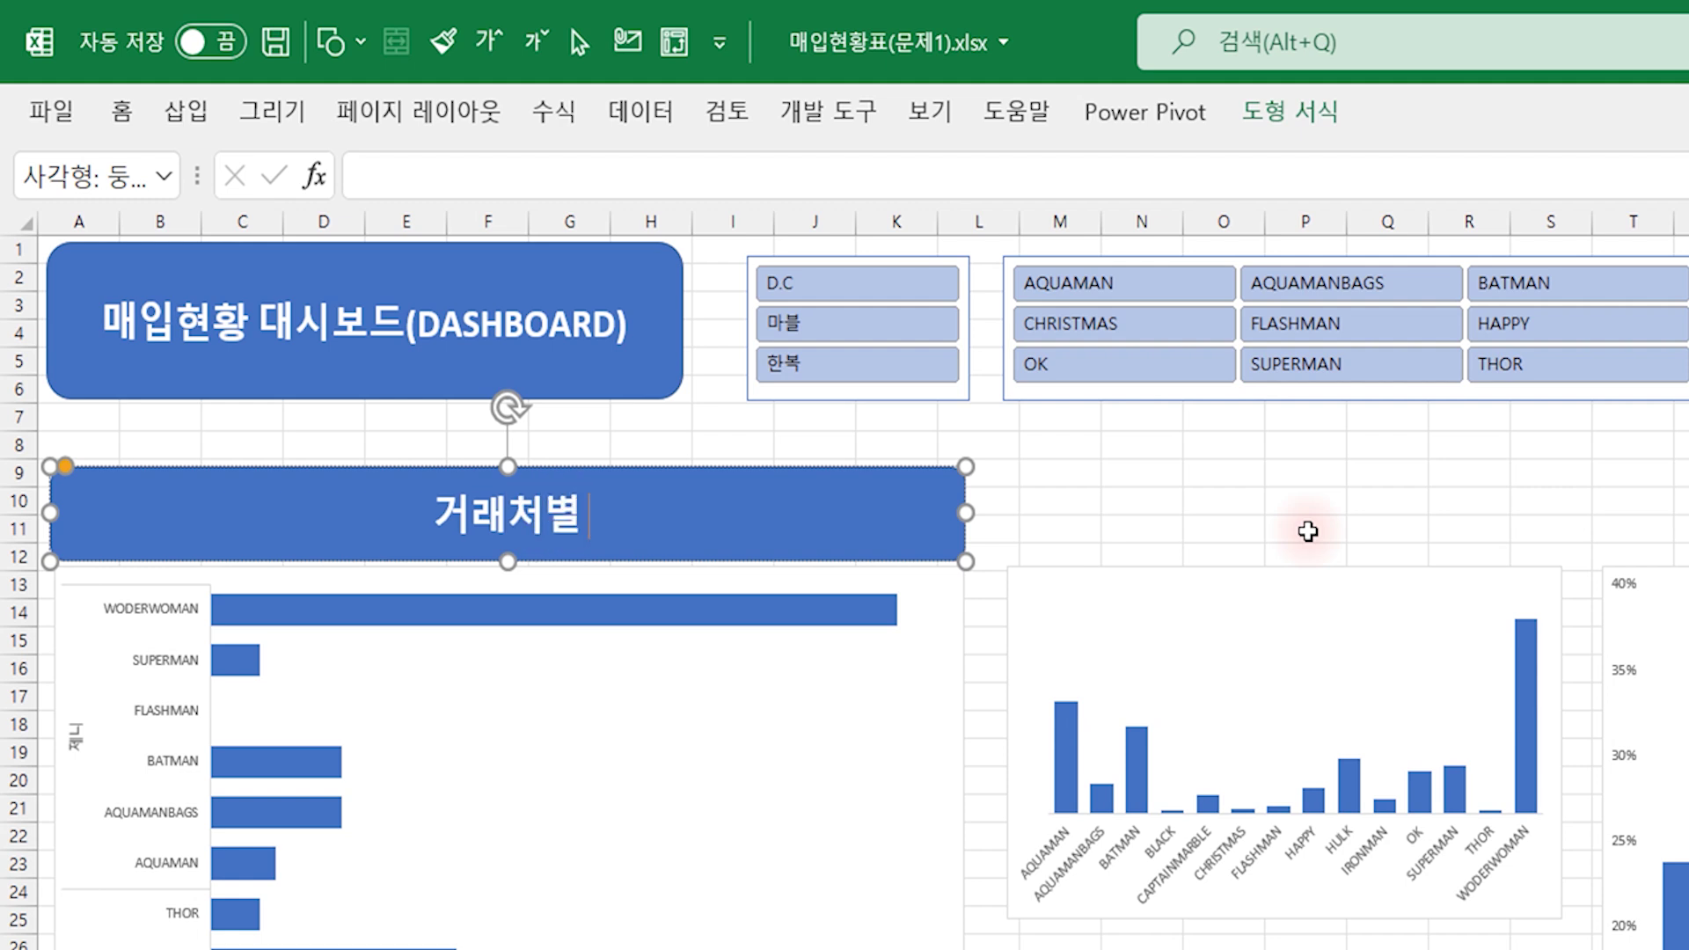
{"action": "type", "text": " 담당자 스"}
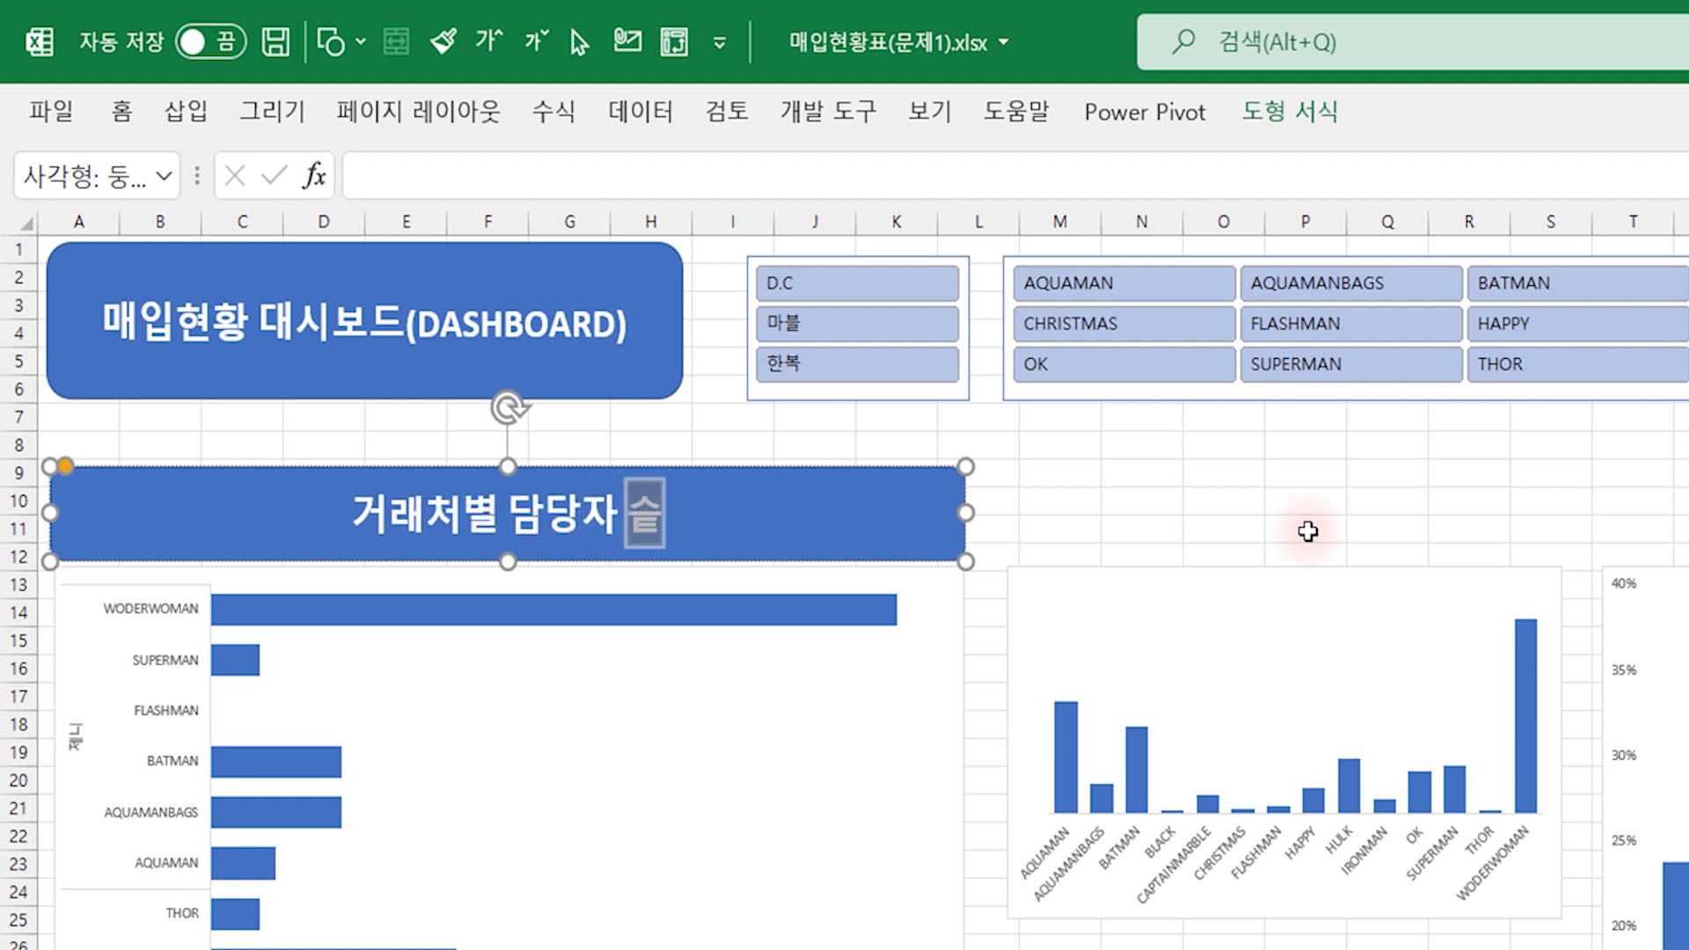
{"action": "type", "text": "타일 수"}
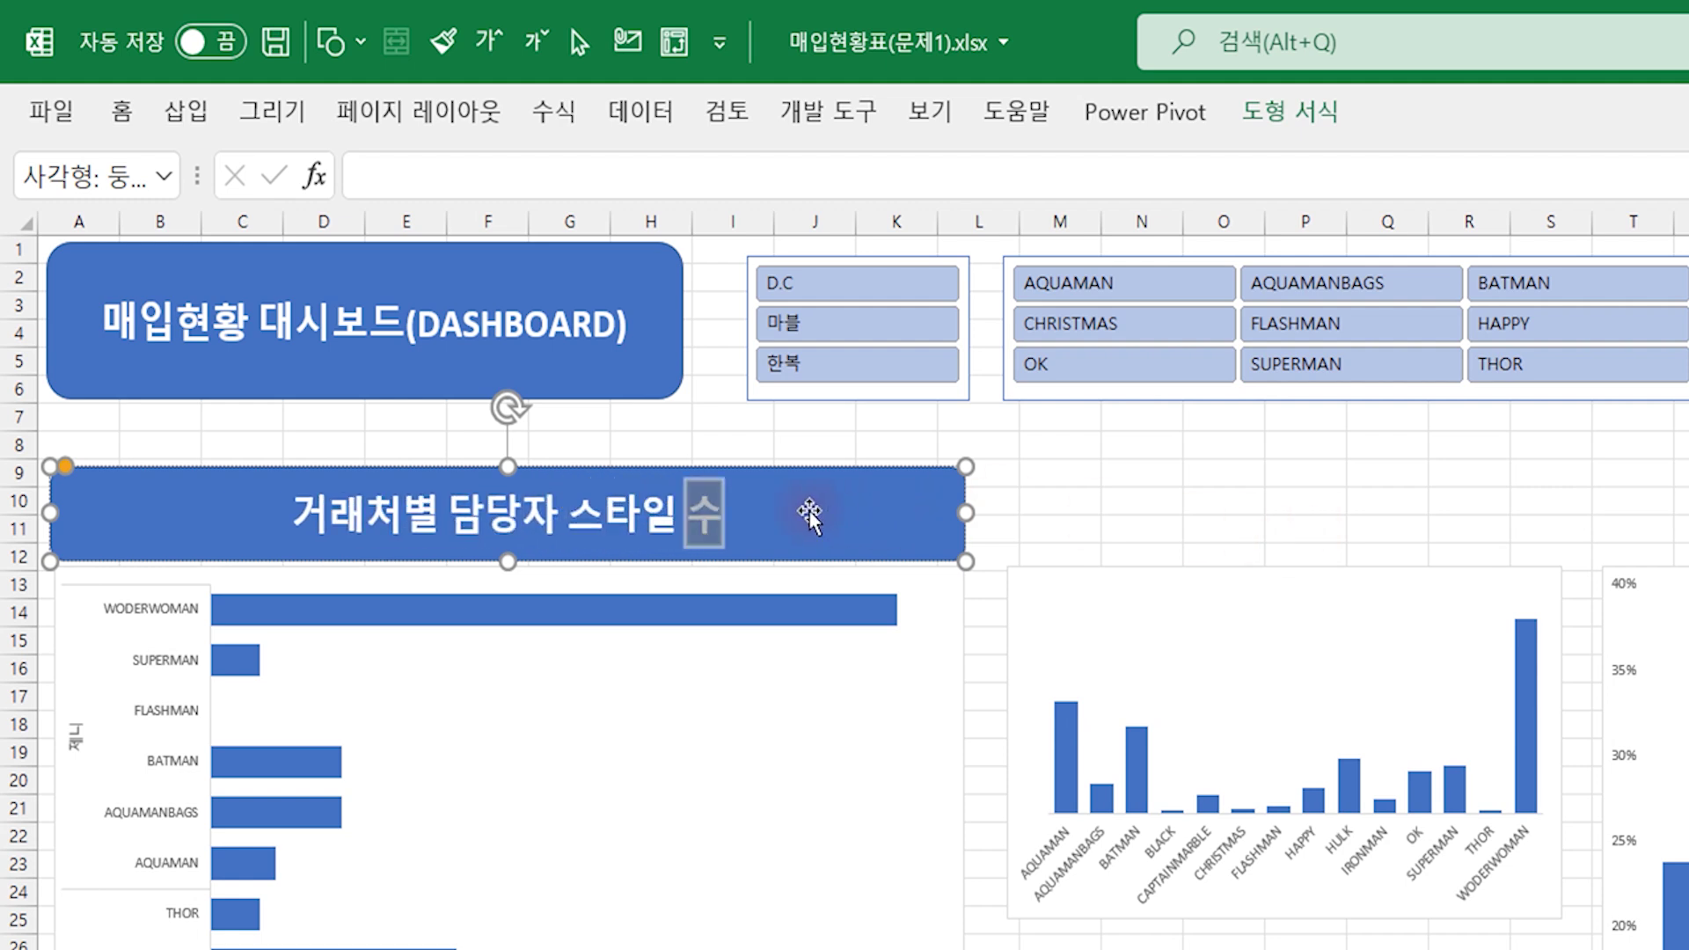
{"action": "key", "text": "Escape"}
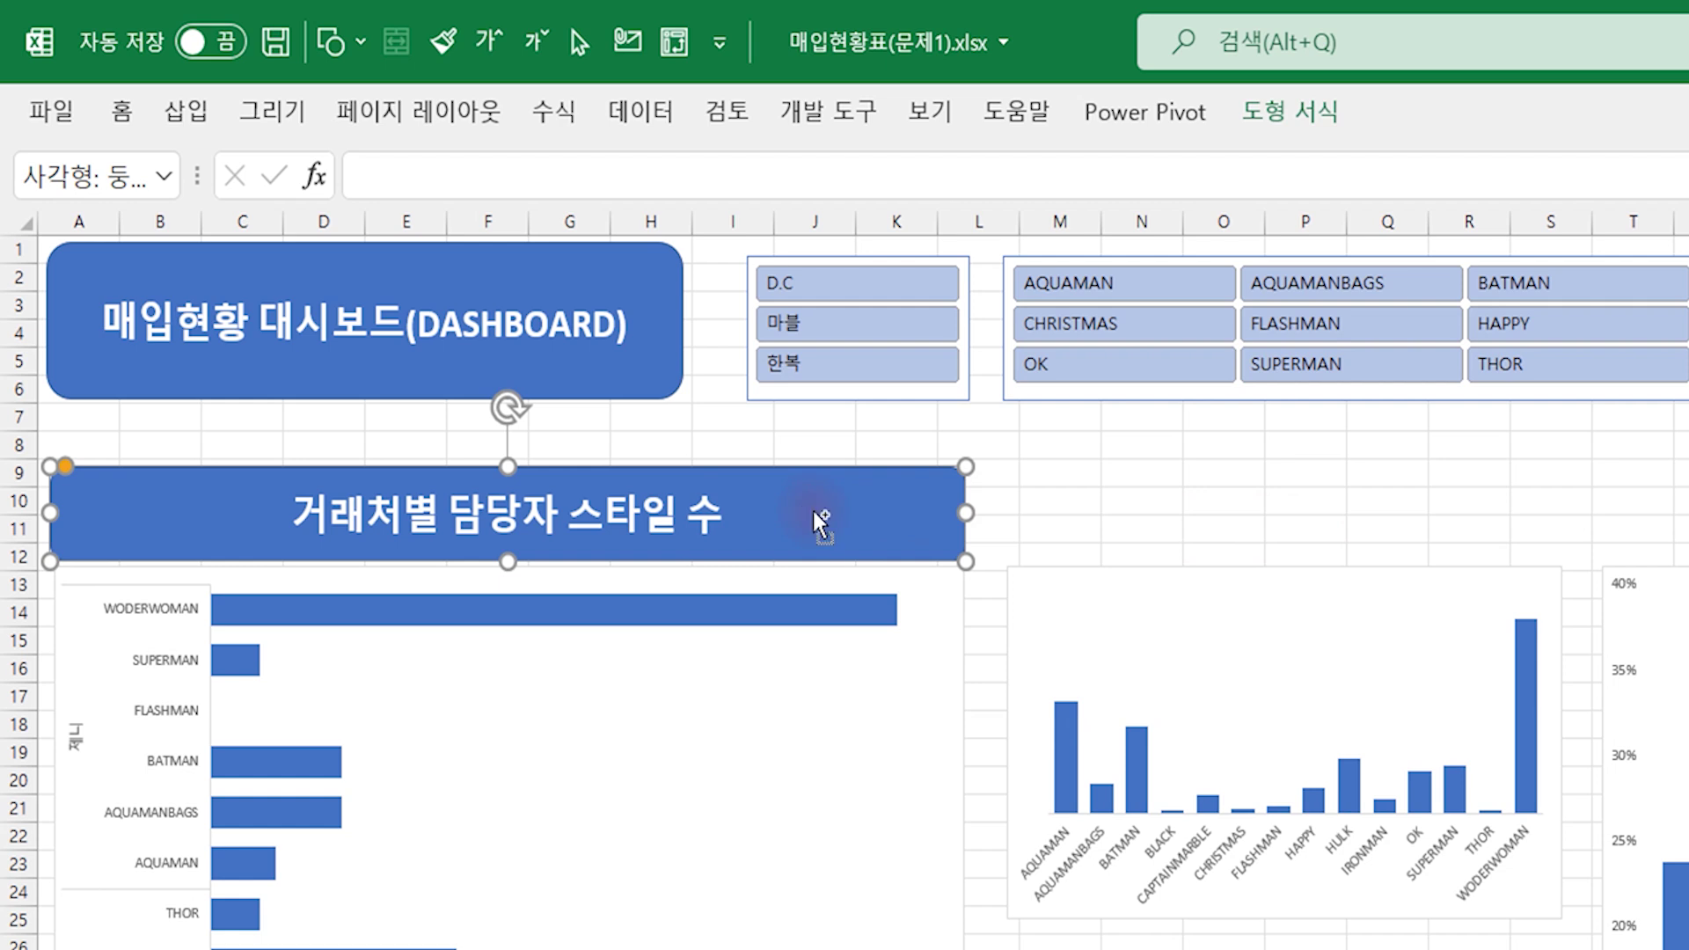
{"action": "key", "text": "ctrl+shift+comma"}
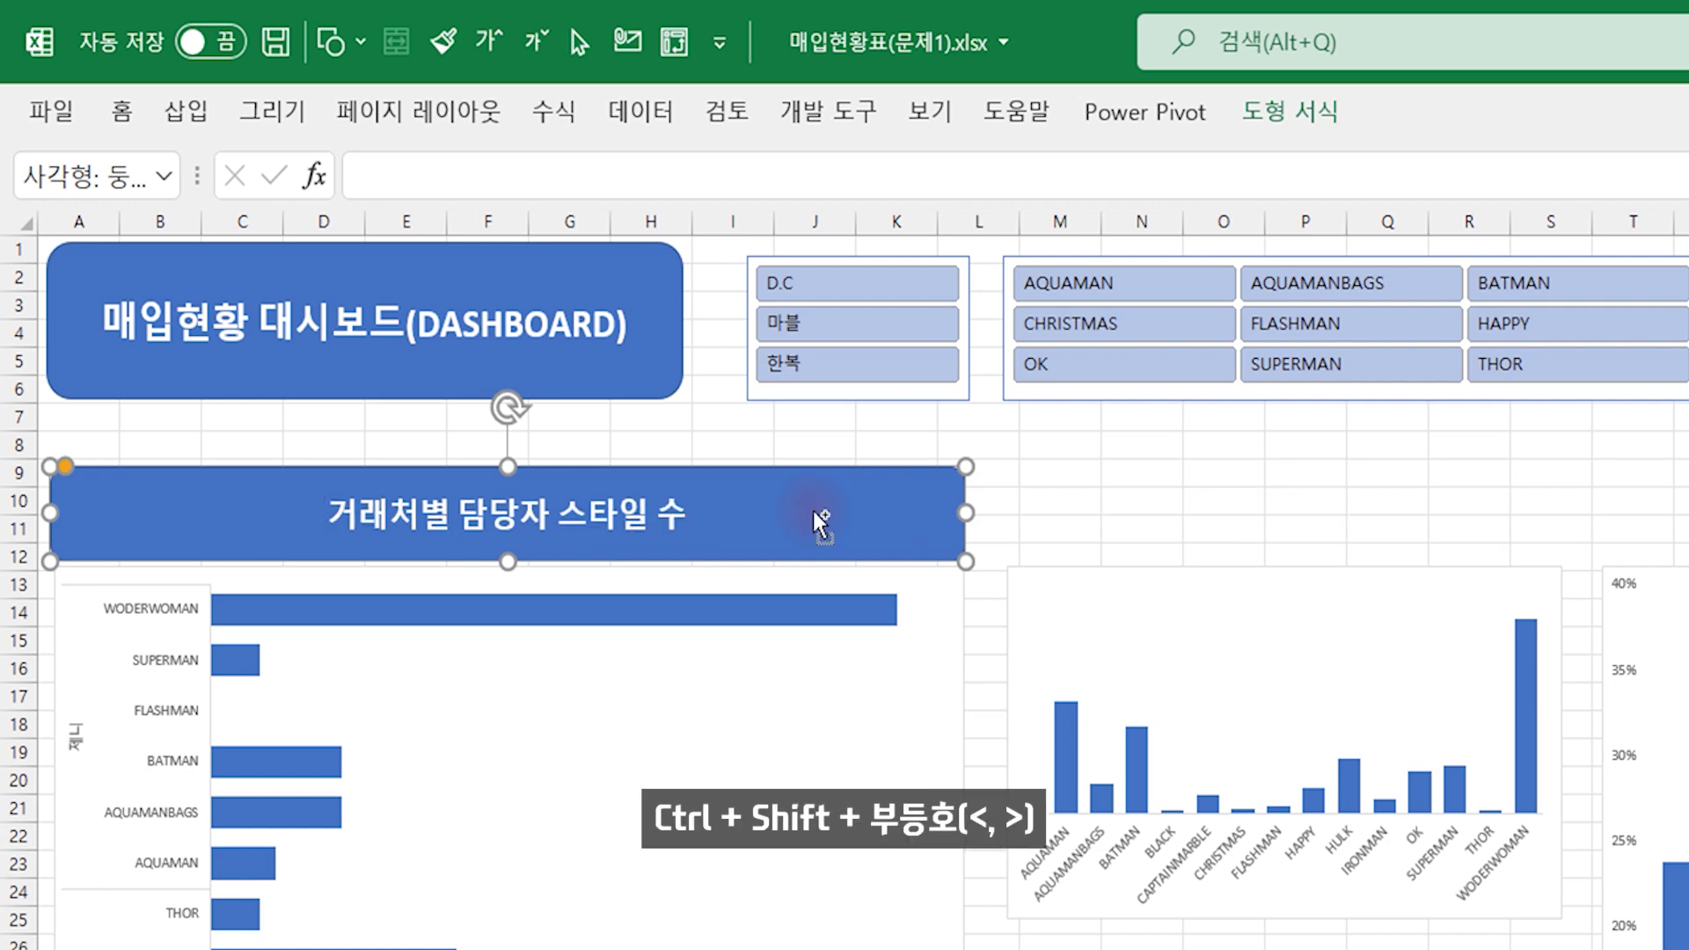
{"action": "key", "text": "ctrl+shift+comma"}
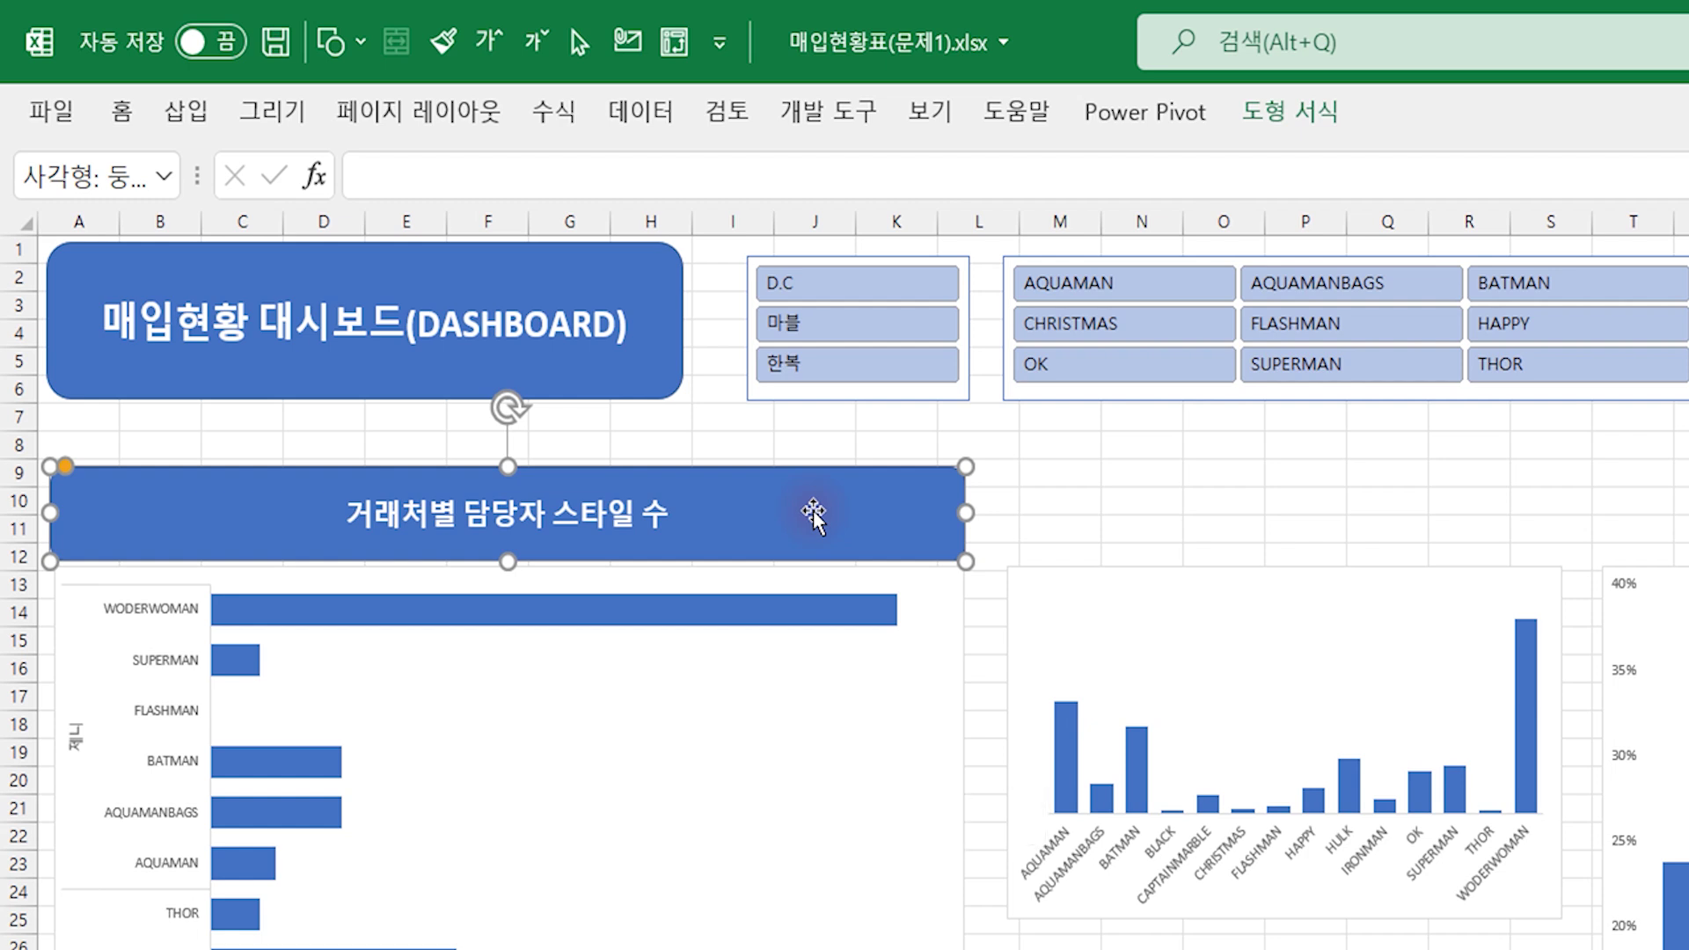
{"action": "left_click_drag", "start_coordinate": [507, 466], "coordinate": [511, 492]}
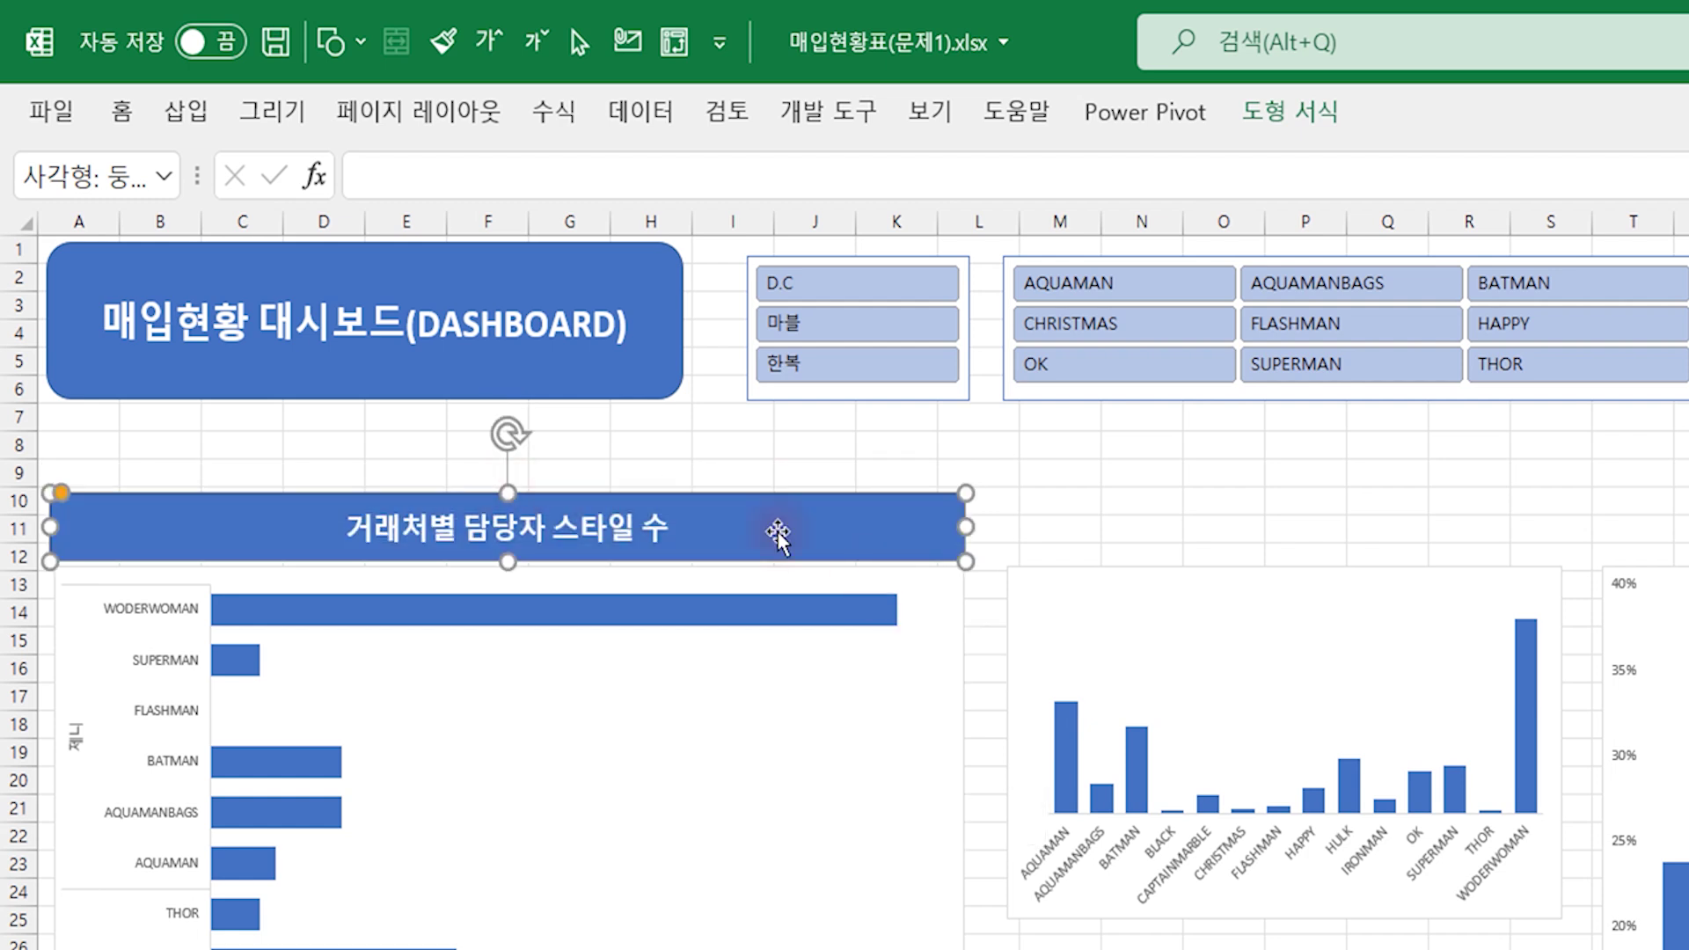
{"action": "left_click_drag", "start_coordinate": [777, 527], "coordinate": [1538, 517]}
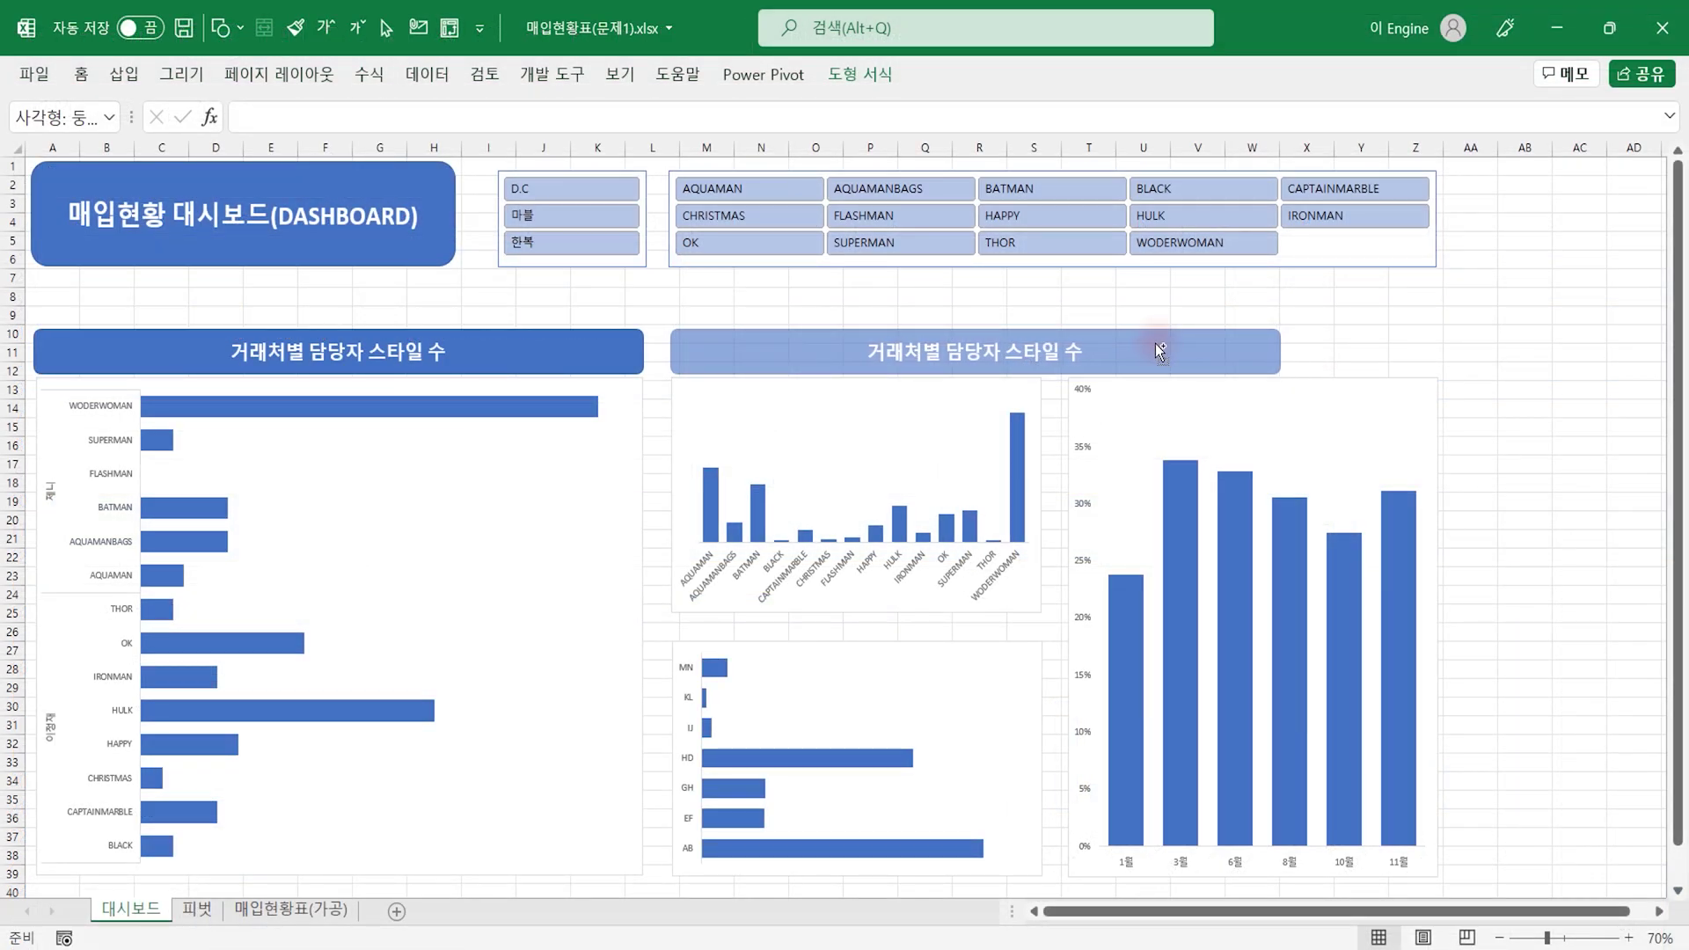
Step: Fit a heading bar to the middle chart width and shorten the lower-middle chart beneath it
{"action": "left_click_drag", "start_coordinate": [1156, 341], "coordinate": [1154, 343]}
{"action": "mouse_move", "coordinate": [1280, 351]}
{"action": "left_mouse_down"}
{"action": "mouse_move", "coordinate": [1038, 352]}
{"action": "mouse_move", "coordinate": [1024, 632]}
{"action": "left_mouse_up"}
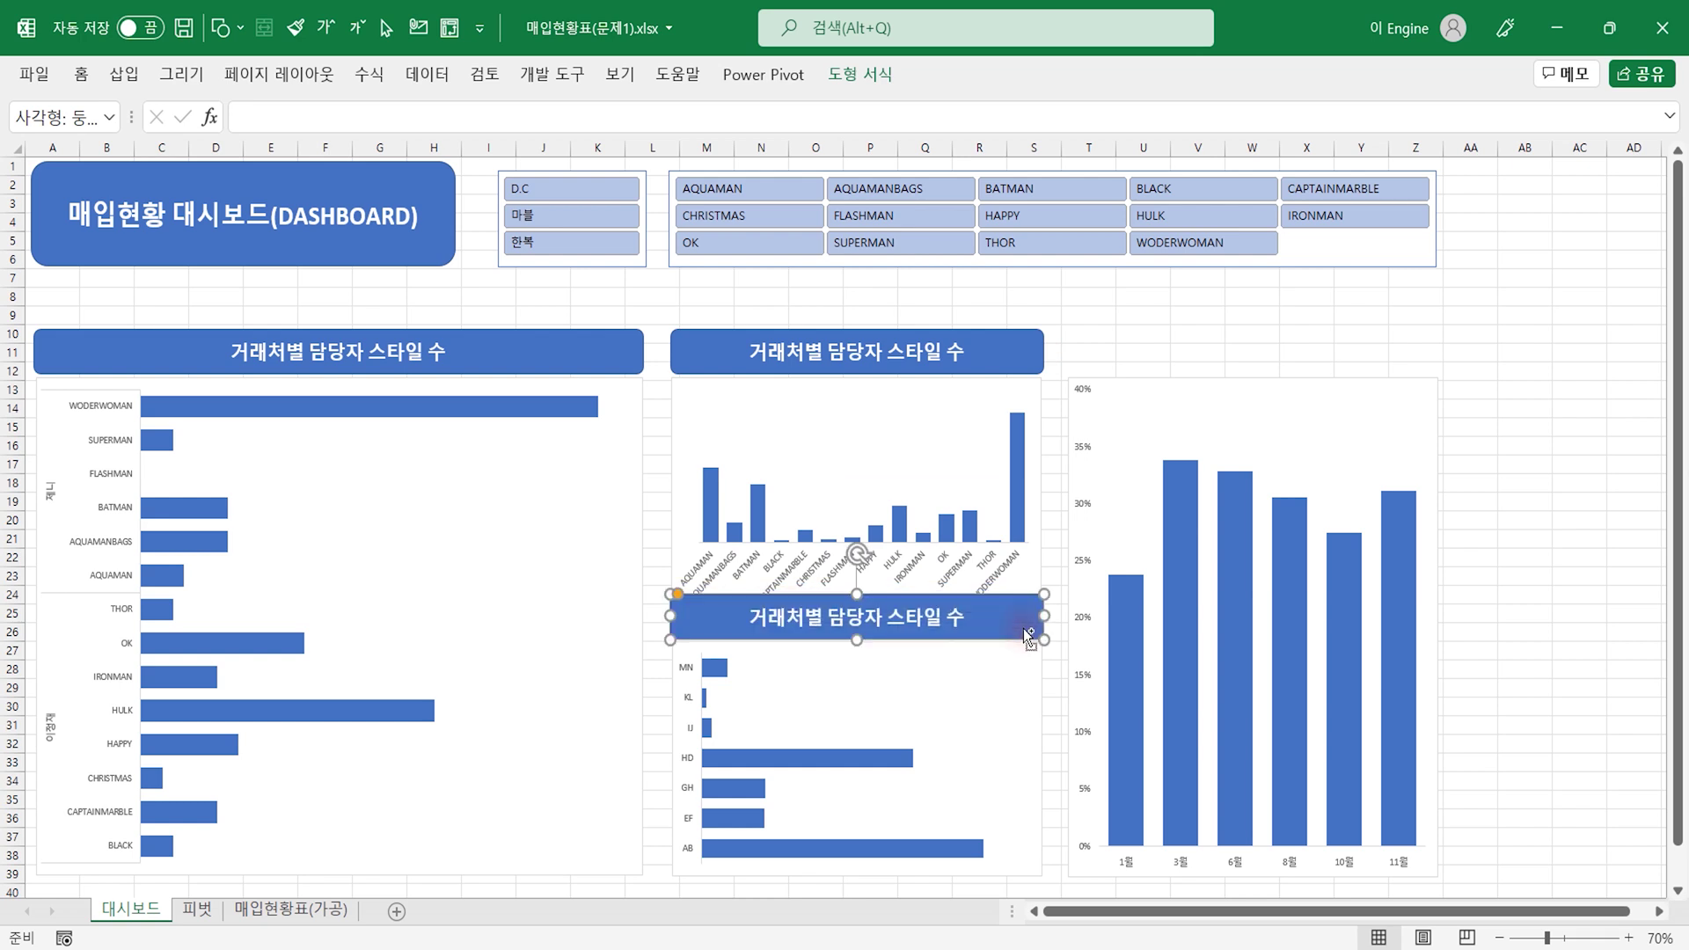
{"action": "left_click", "coordinate": [994, 651]}
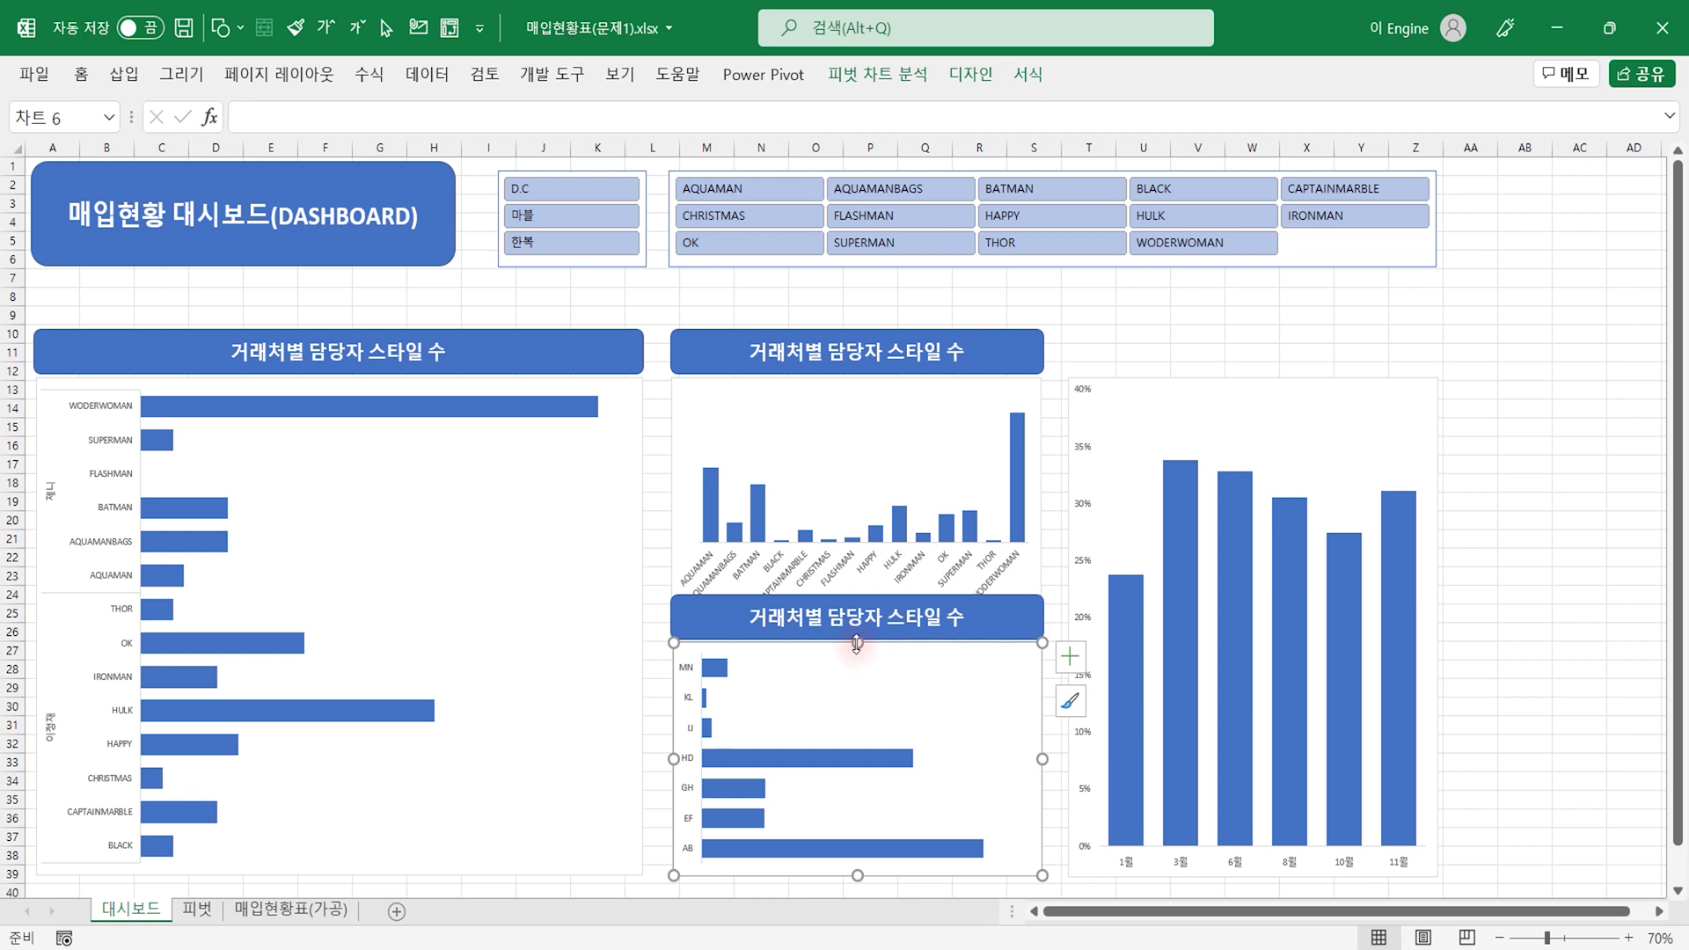
{"action": "left_click_drag", "start_coordinate": [857, 645], "coordinate": [857, 663]}
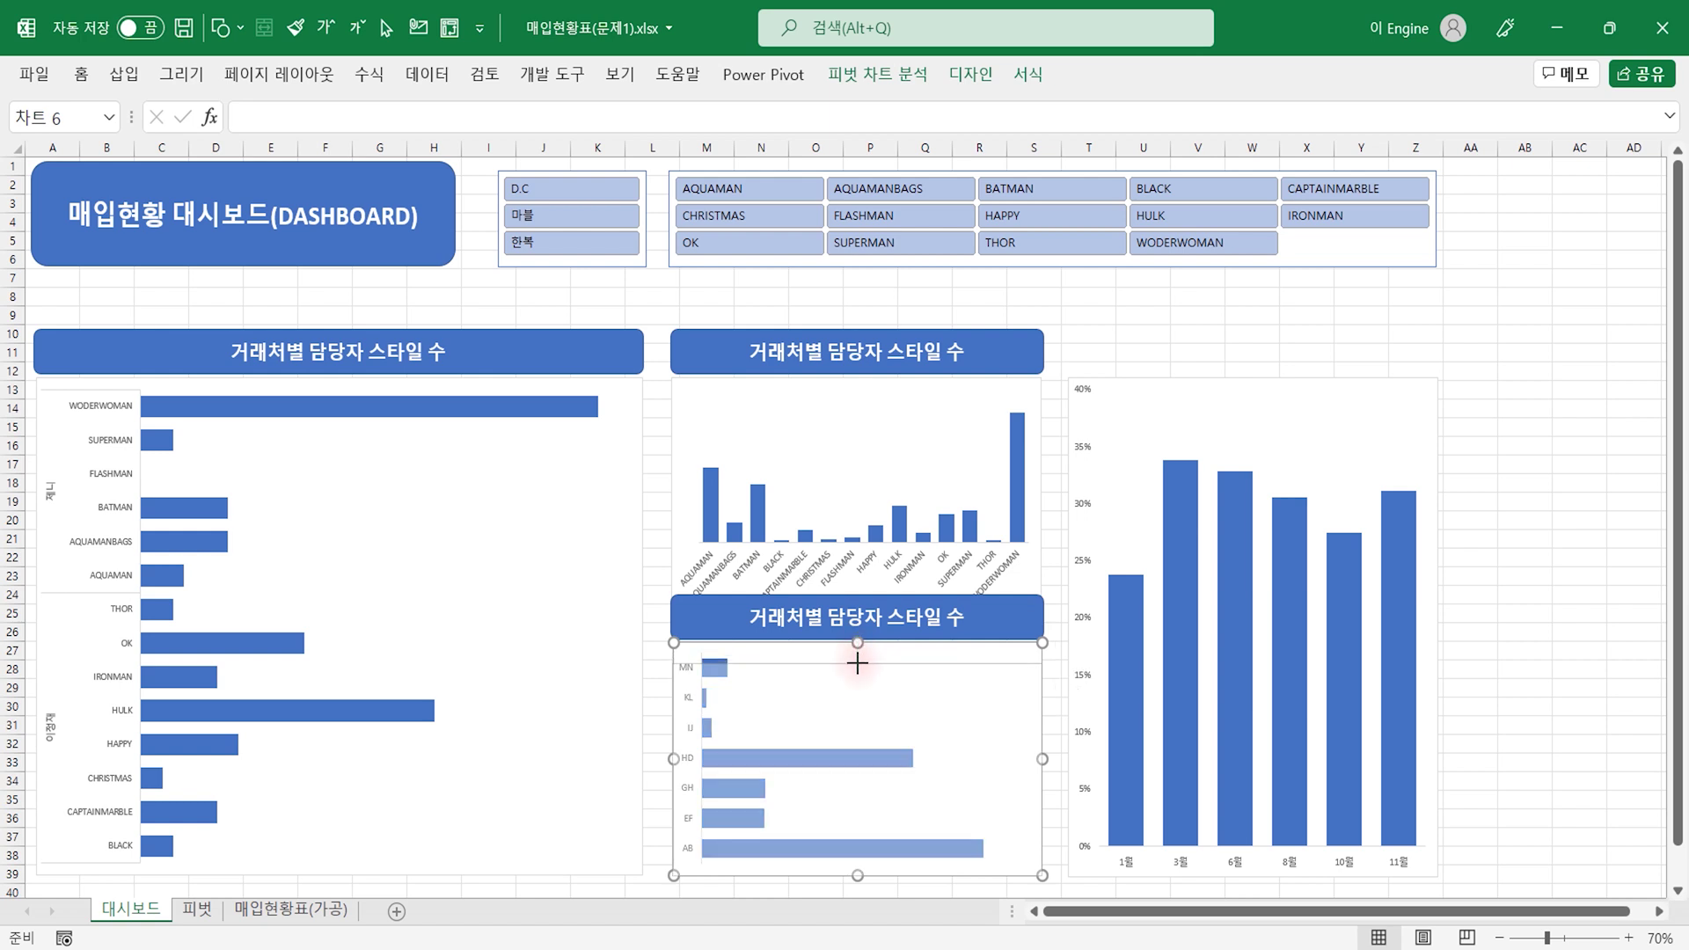
{"action": "left_click", "coordinate": [923, 616]}
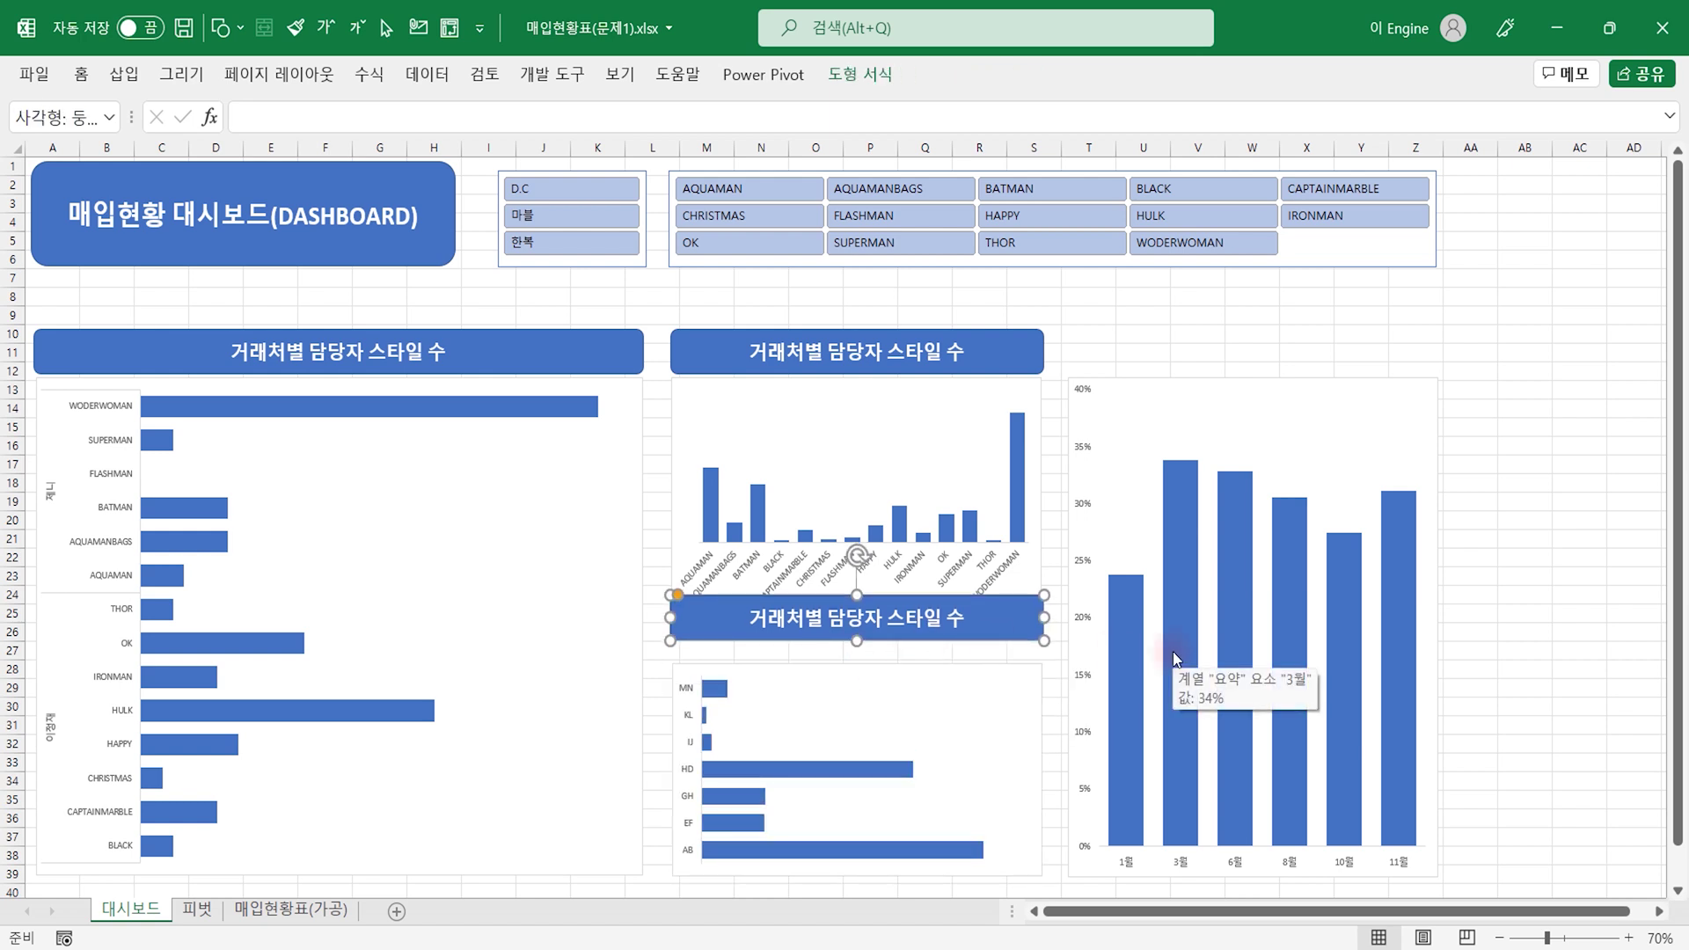
{"action": "key", "text": "Down"}
{"action": "key", "text": "Down"}
{"action": "key", "text": "Down"}
{"action": "key", "text": "Down"}
{"action": "key", "text": "Down"}
{"action": "key", "text": "Down"}
{"action": "key", "text": "Down"}
{"action": "key", "text": "Down"}
{"action": "key", "text": "Down"}
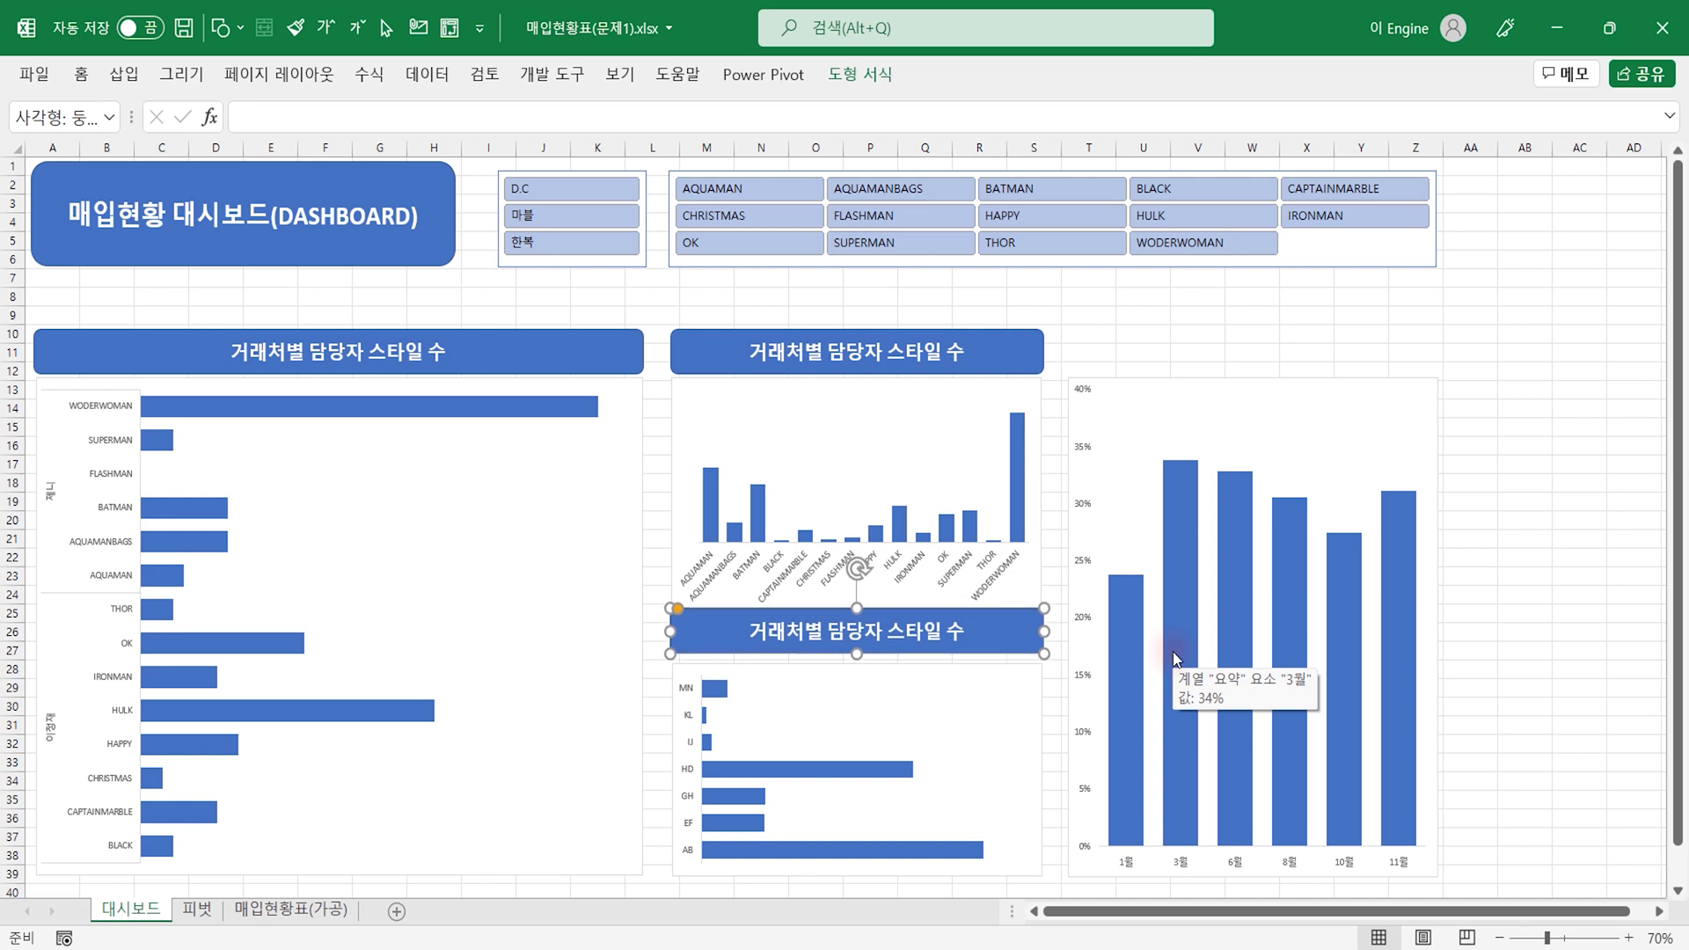
{"action": "key", "text": "Down"}
{"action": "key", "text": "Down"}
{"action": "key", "text": "Down"}
{"action": "key", "text": "Down"}
{"action": "key", "text": "Down"}
{"action": "key", "text": "Down"}
{"action": "key", "text": "Down"}
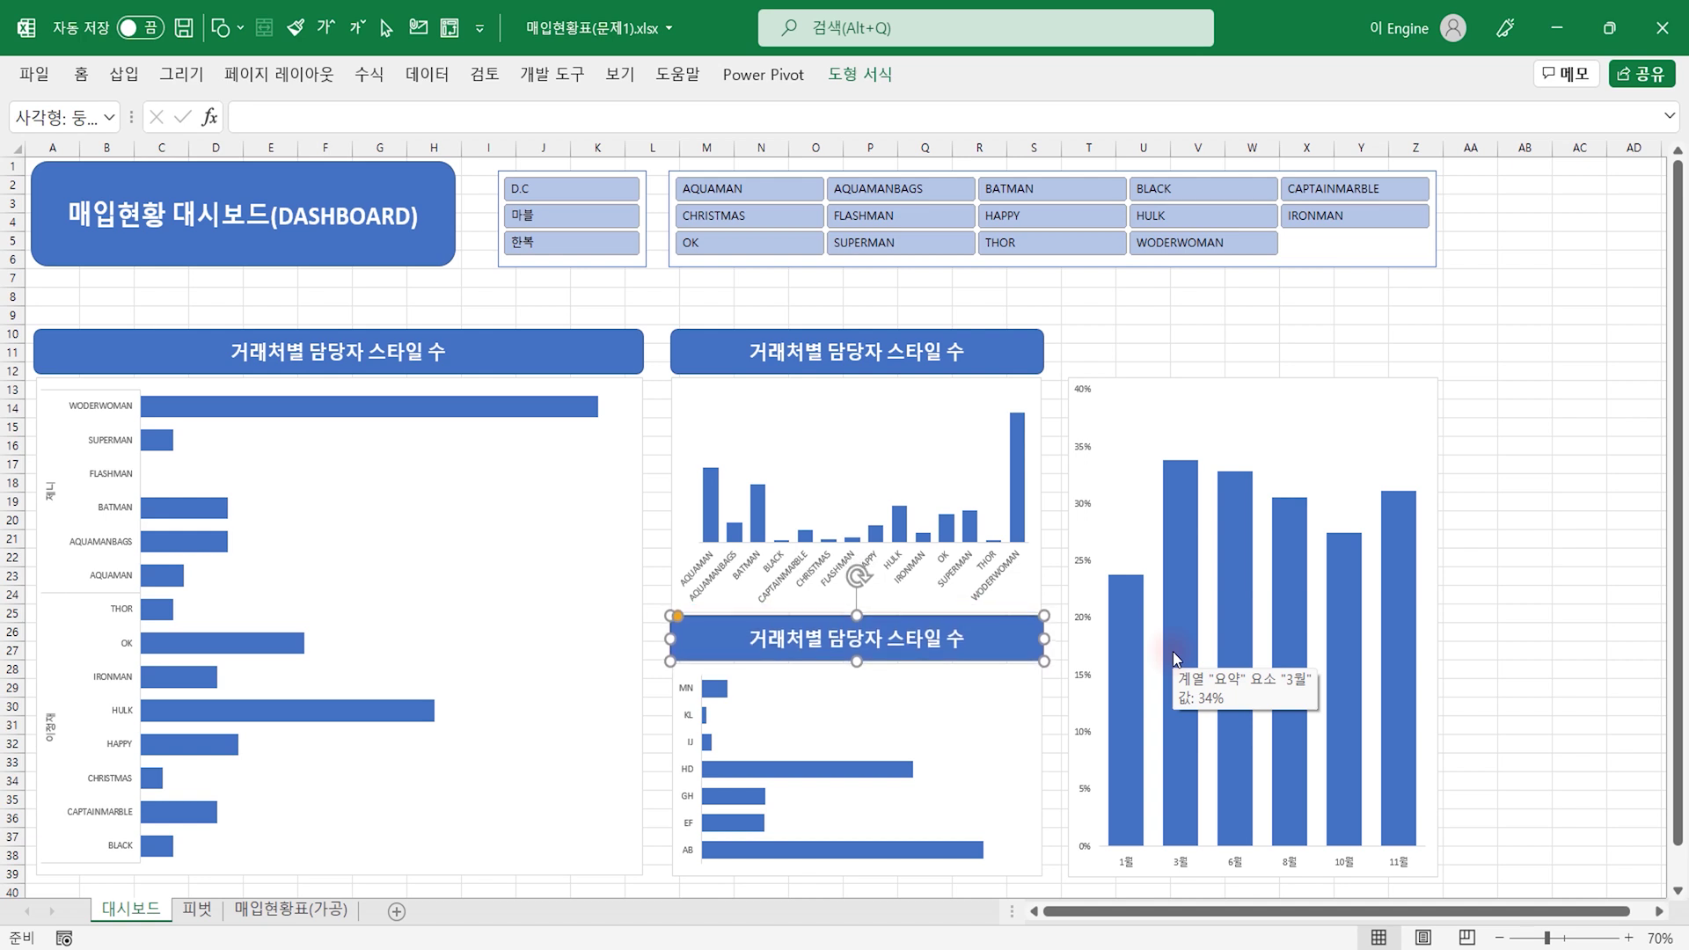
Step: Copy the heading bar over the right chart and widen it slightly to match
{"action": "left_click", "coordinate": [1024, 353]}
{"action": "left_click_drag", "start_coordinate": [1024, 352], "coordinate": [1420, 356]}
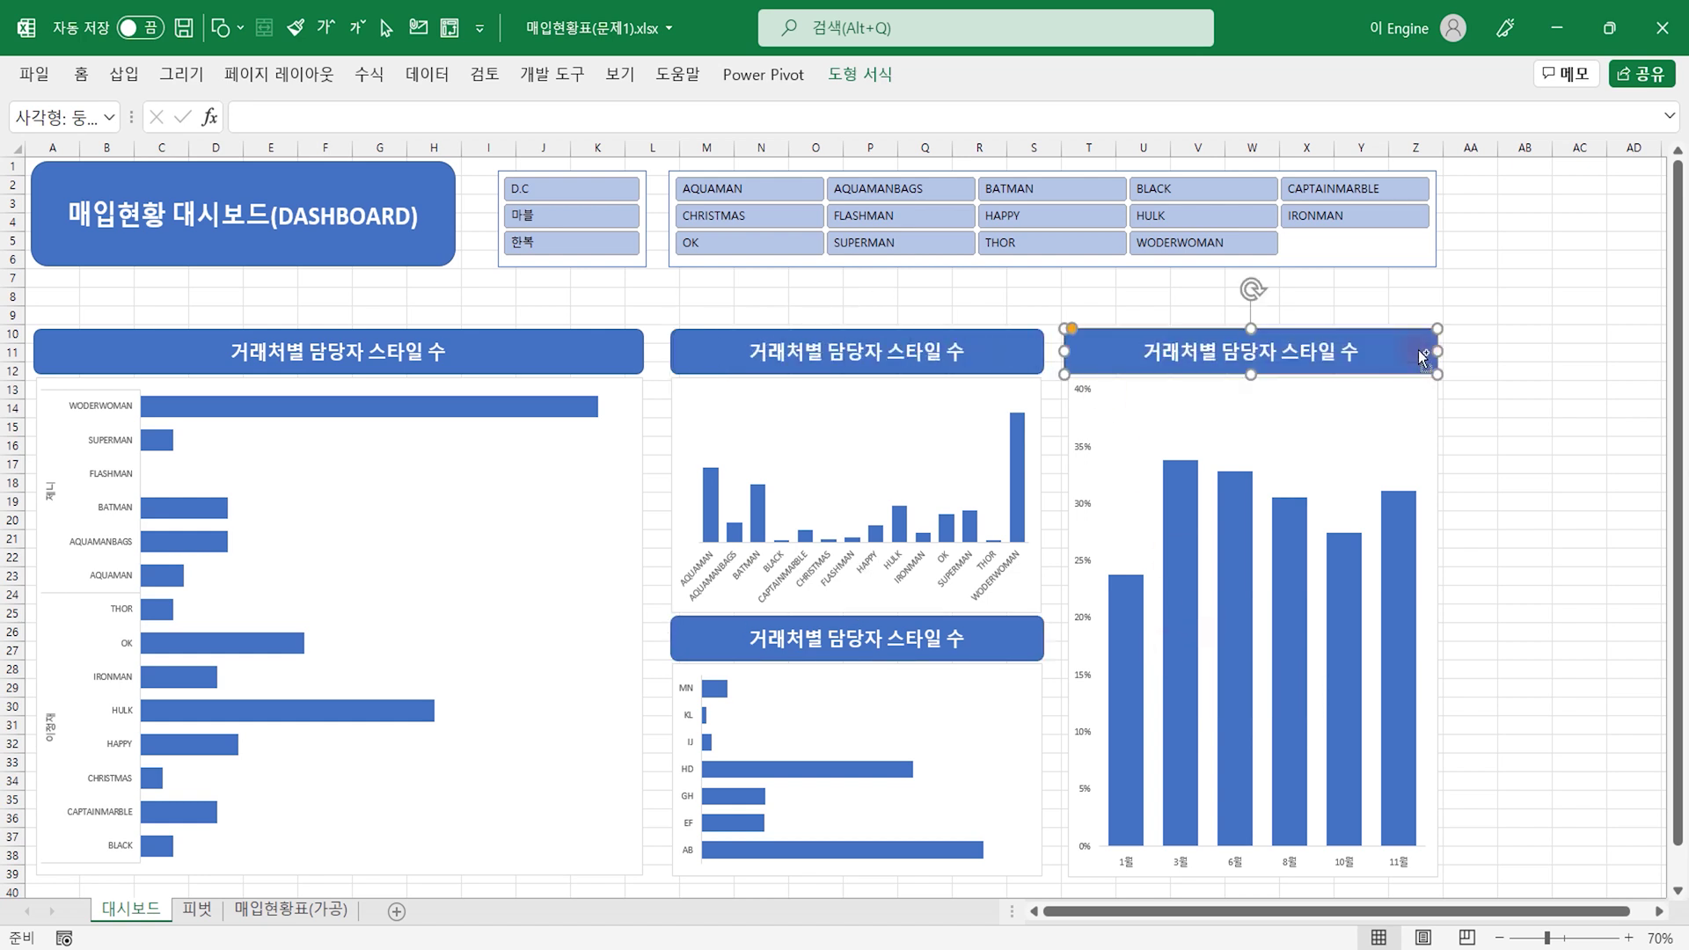
{"action": "key", "text": "shift+Right"}
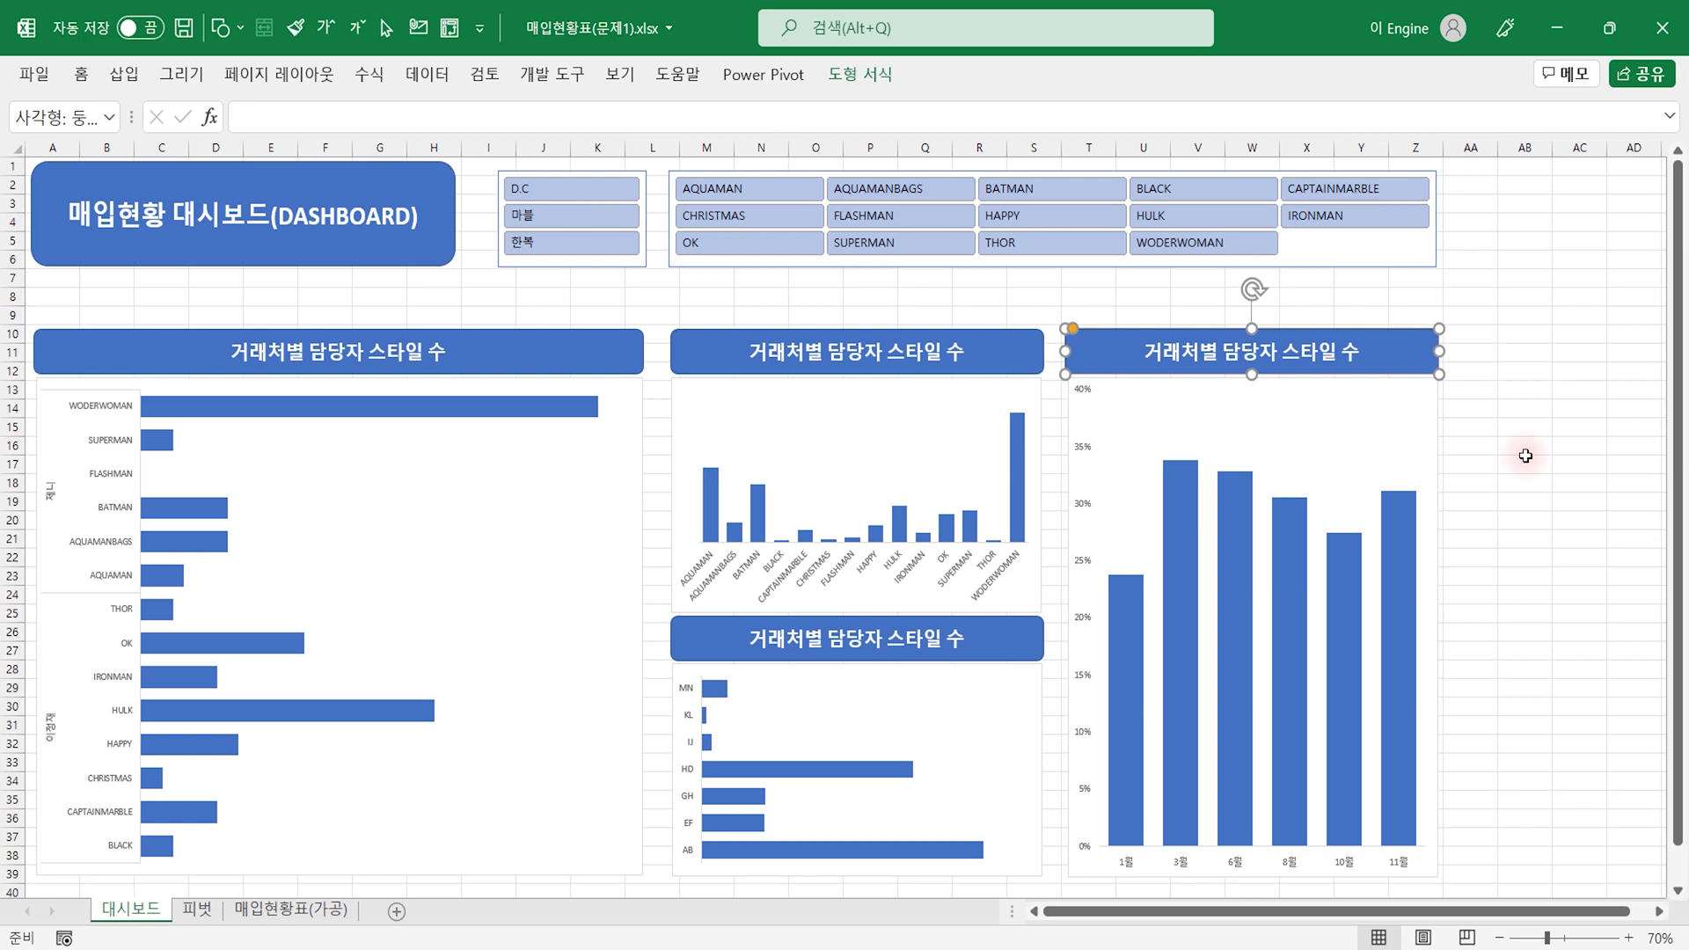
{"action": "left_click", "coordinate": [1532, 423]}
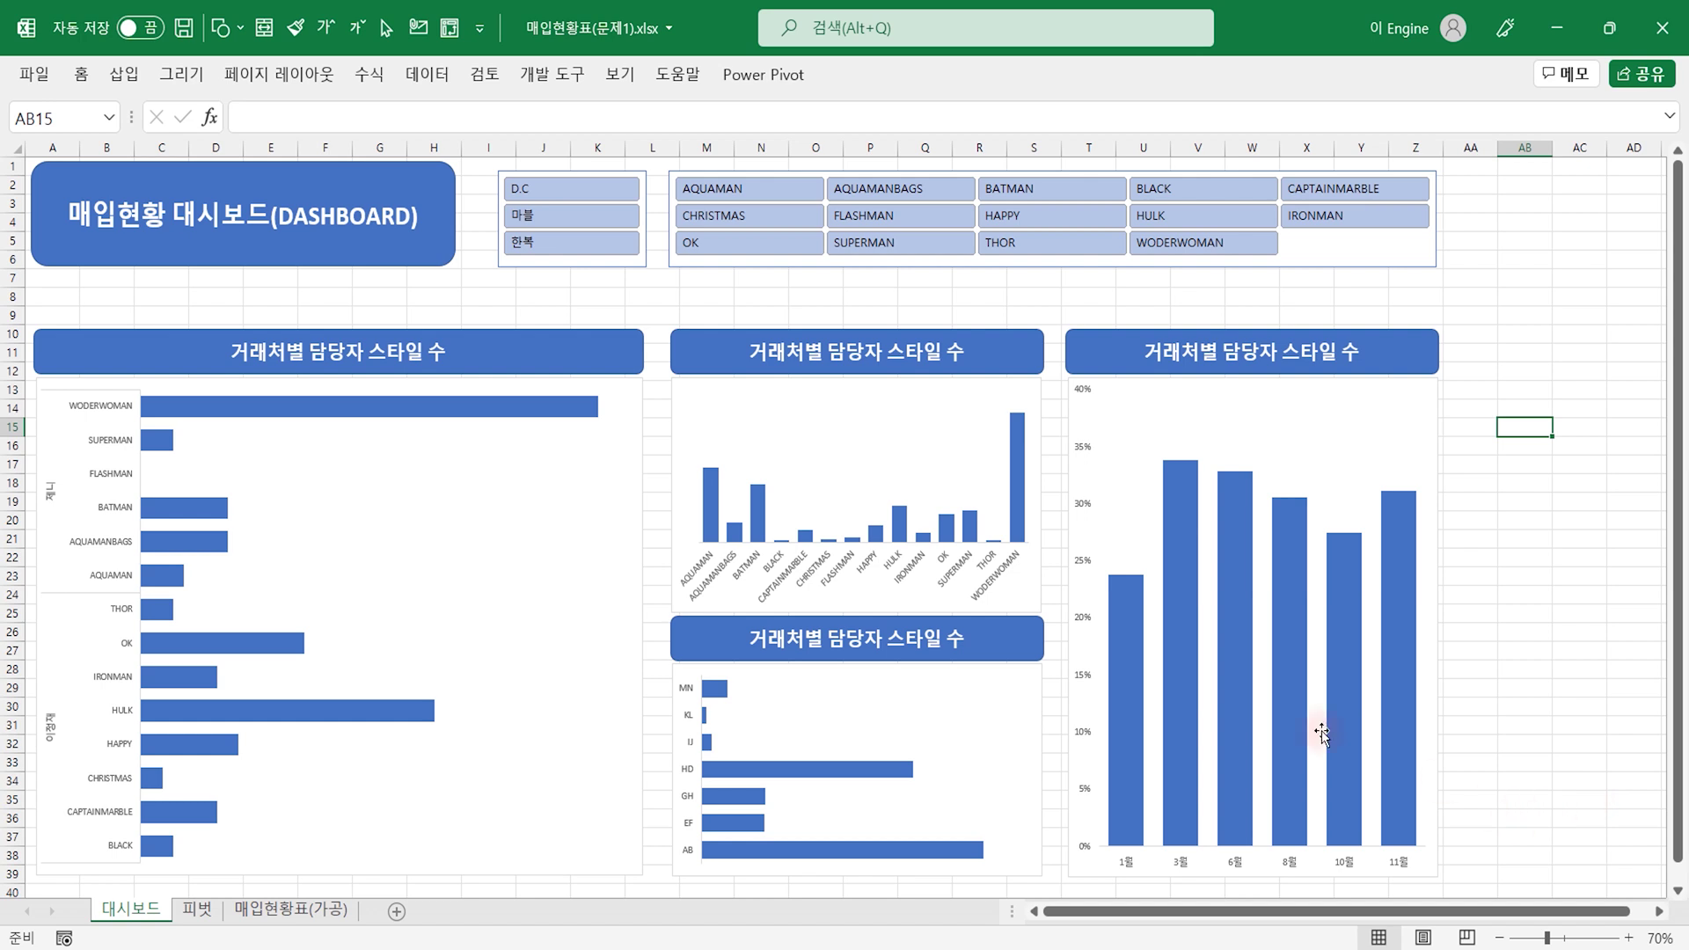
Step: Give the dashboard title shape a solid black fill at 80% transparency and no outline
{"action": "left_click", "coordinate": [358, 261]}
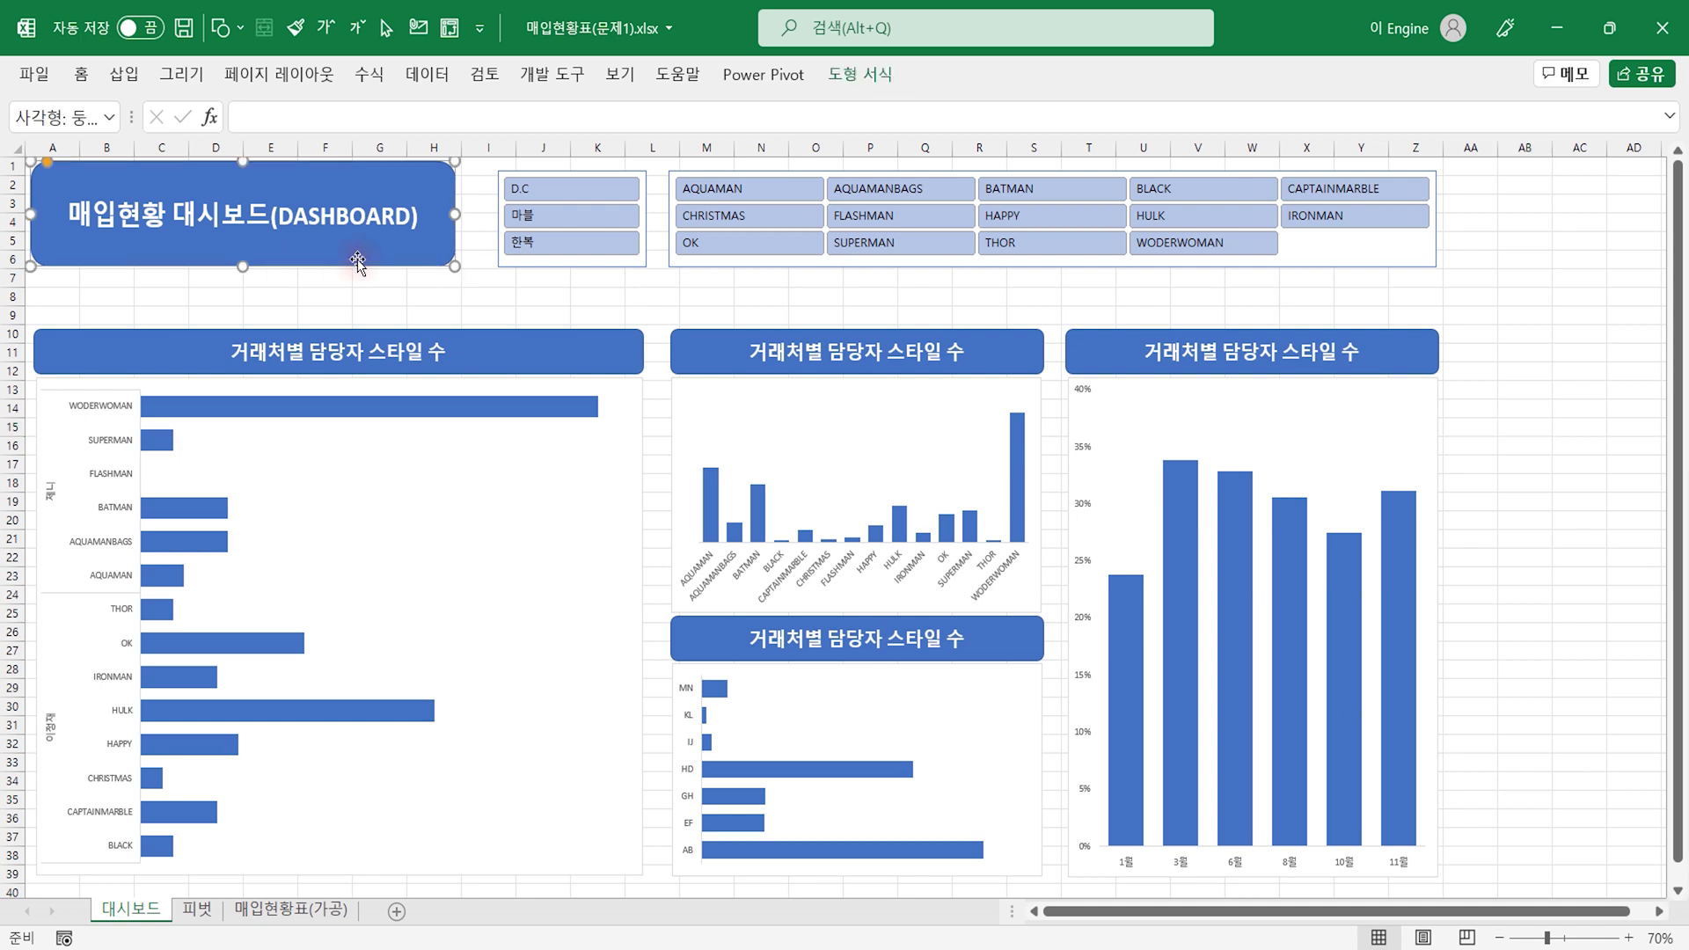
{"action": "right_click", "coordinate": [358, 261]}
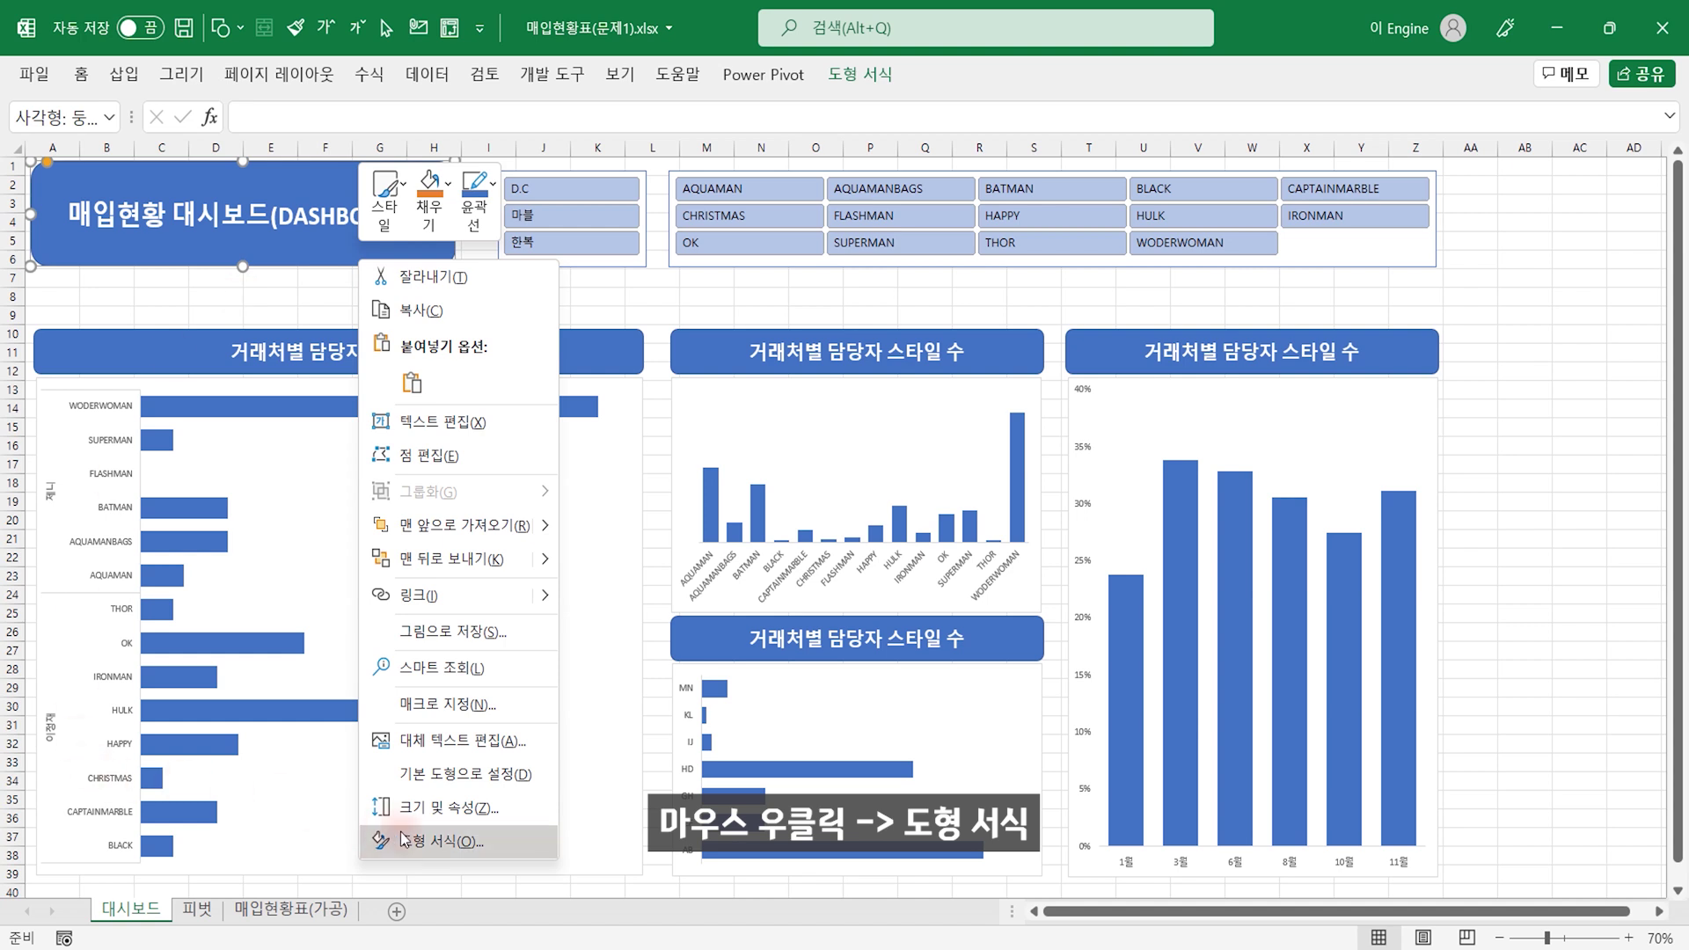
{"action": "left_click", "coordinate": [418, 842]}
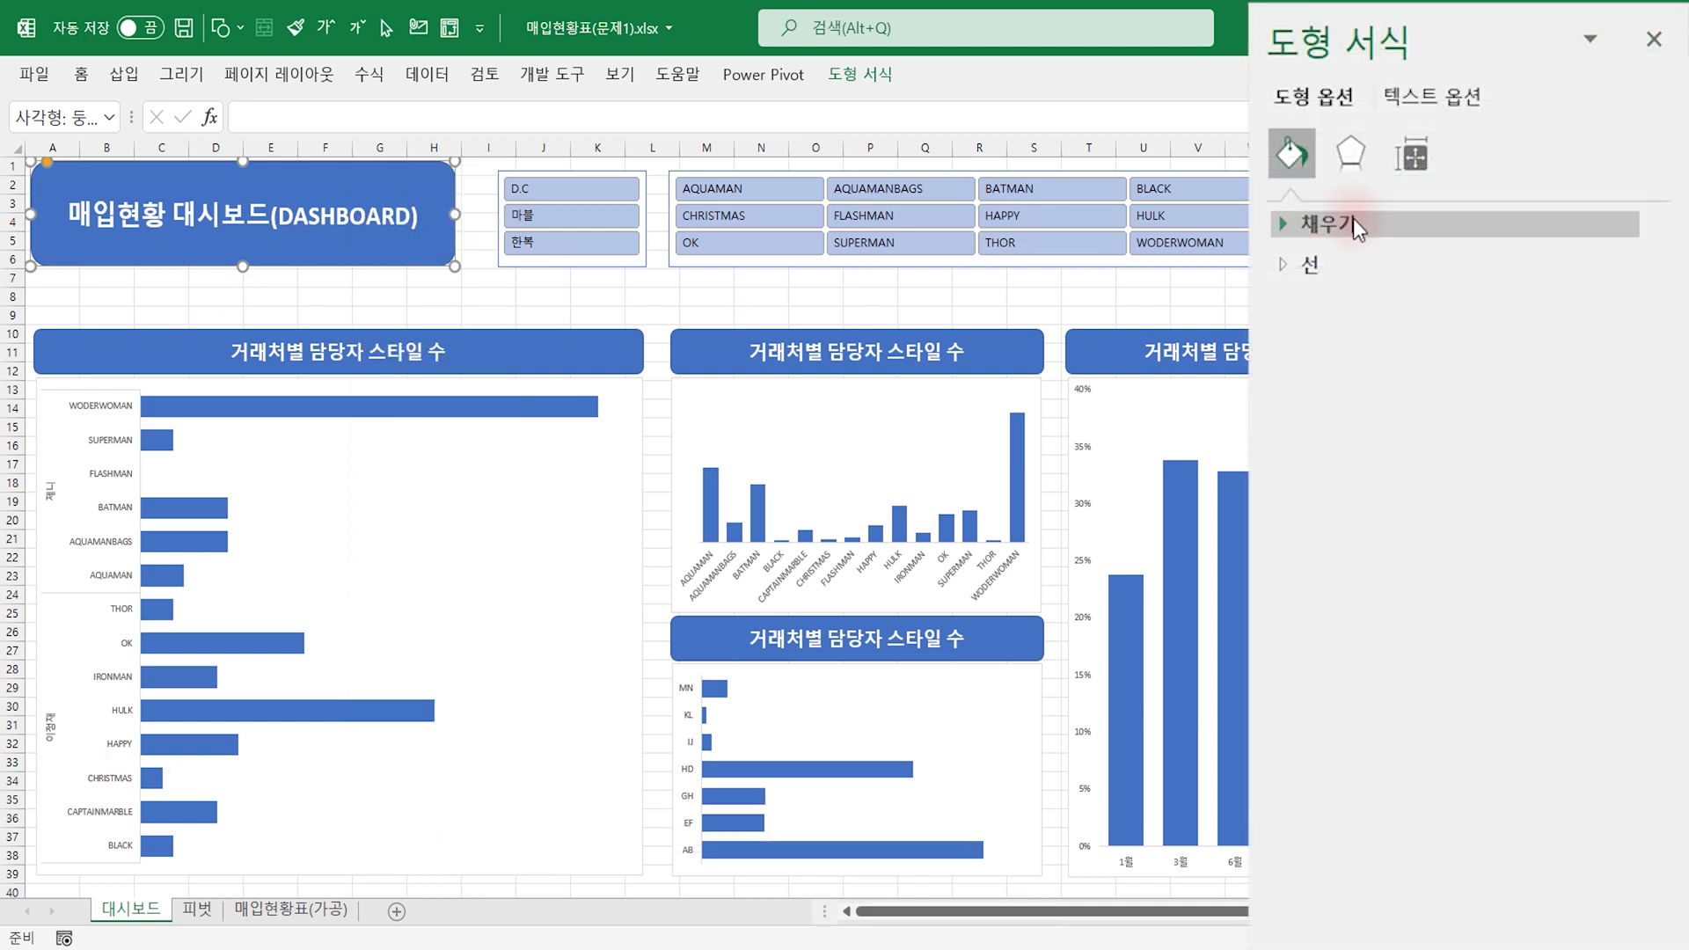
{"action": "left_click", "coordinate": [1310, 225]}
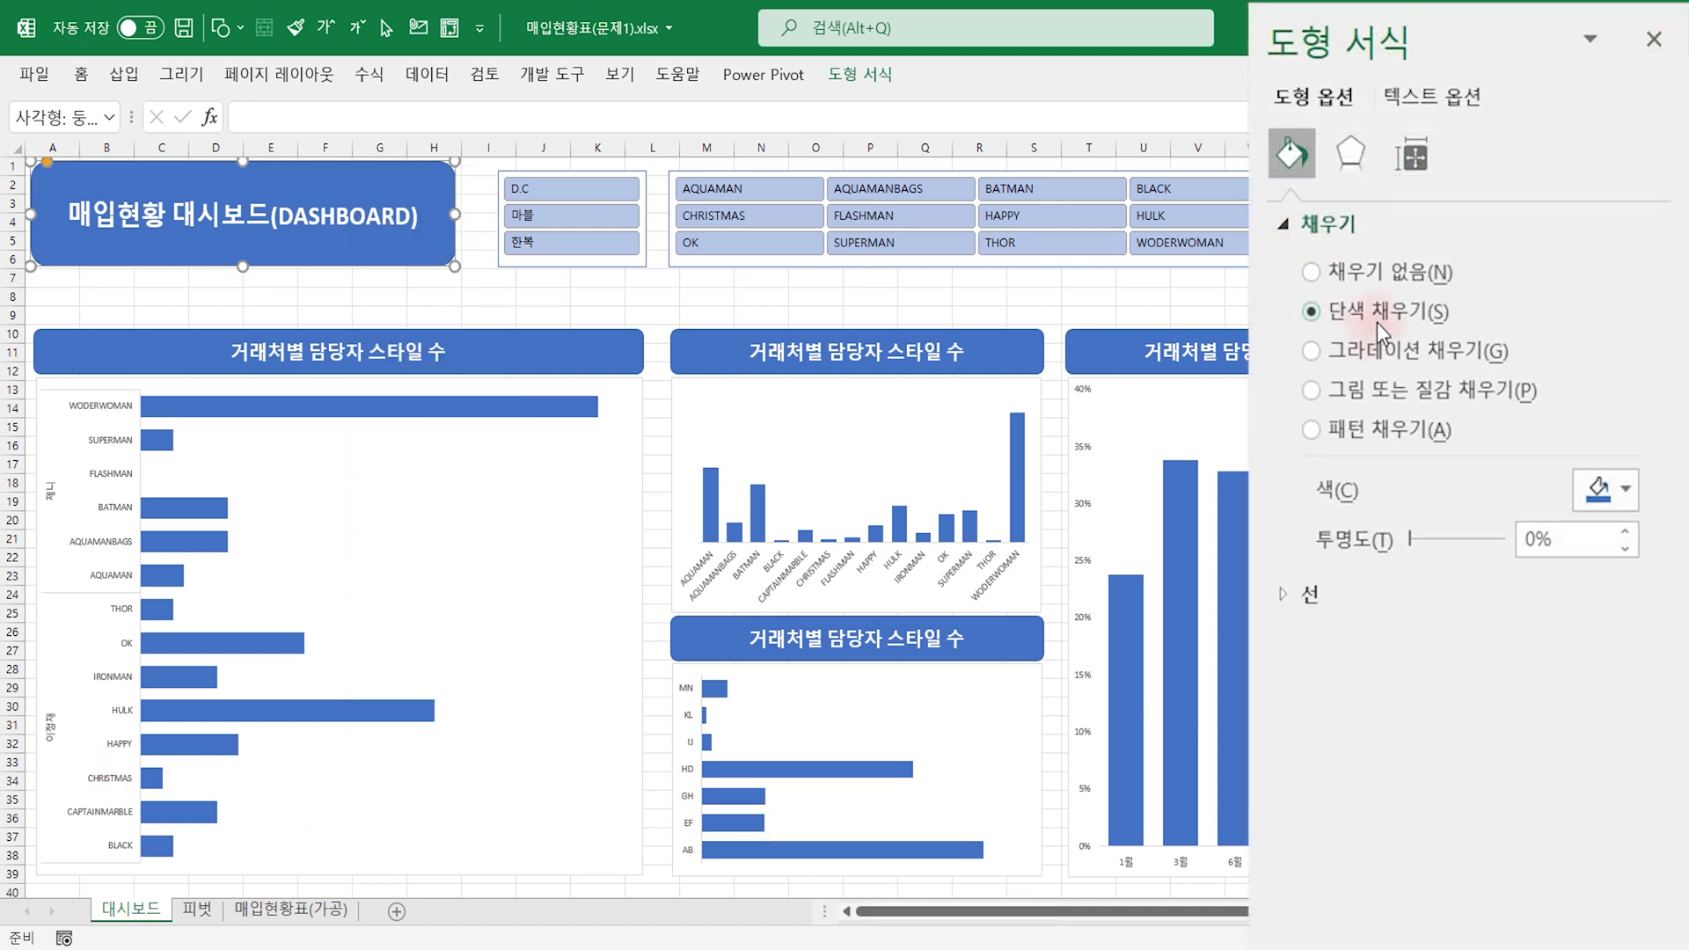
{"action": "left_click", "coordinate": [1594, 499]}
{"action": "left_click", "coordinate": [1475, 573]}
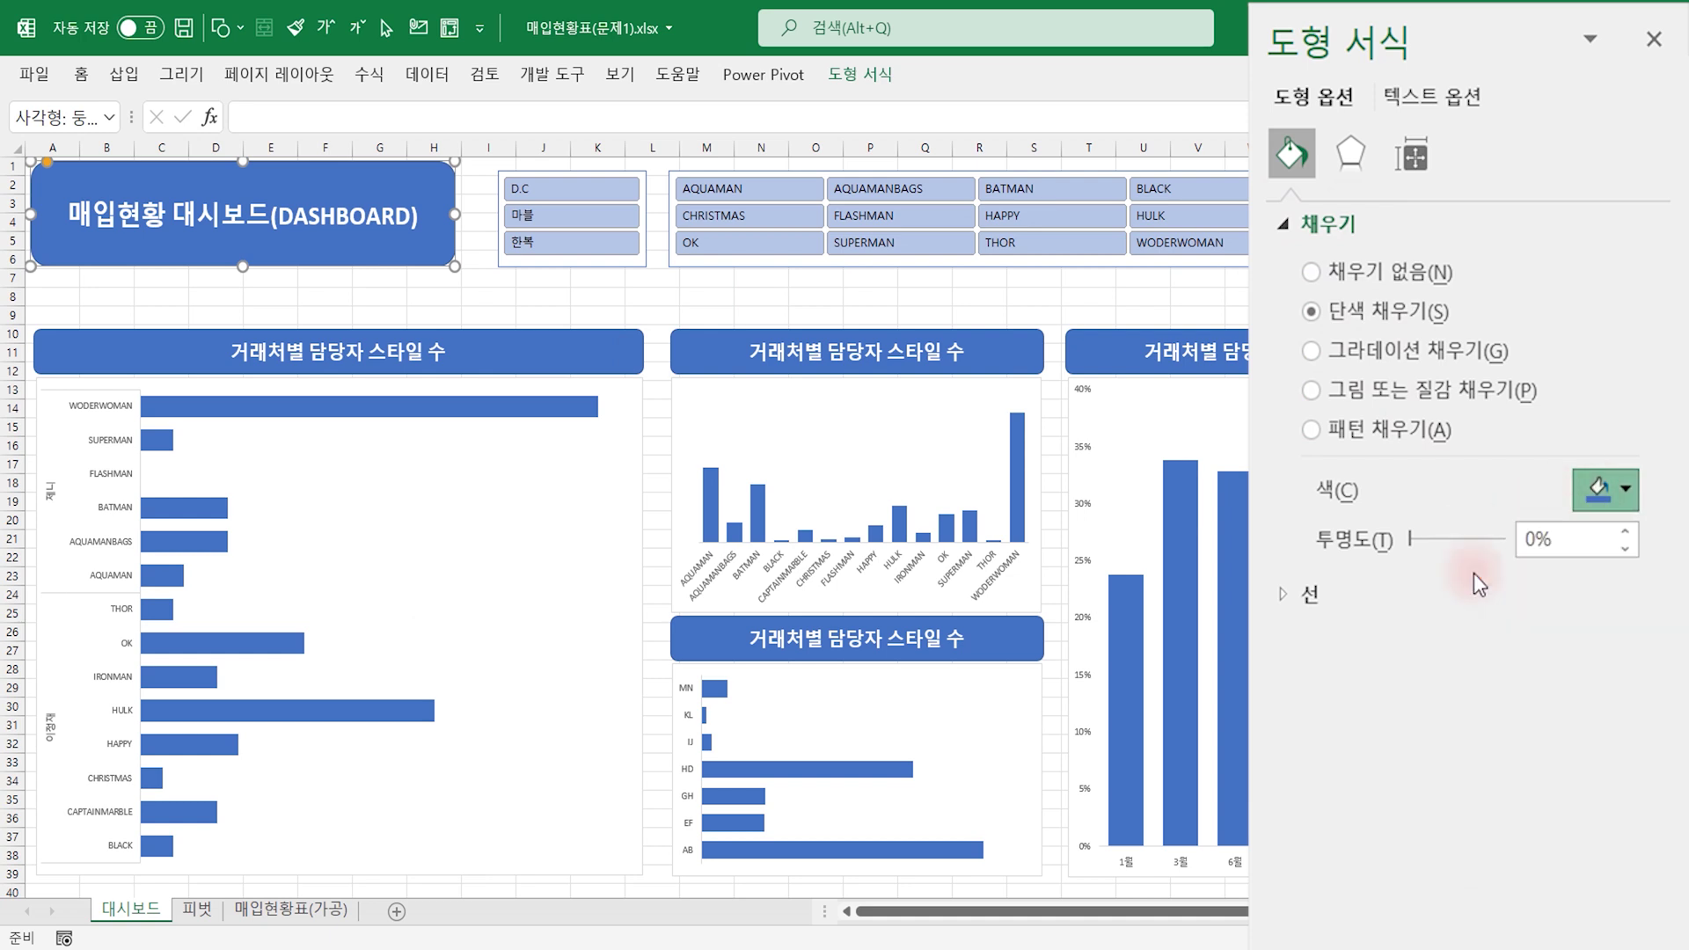
{"action": "double_click", "coordinate": [1534, 539]}
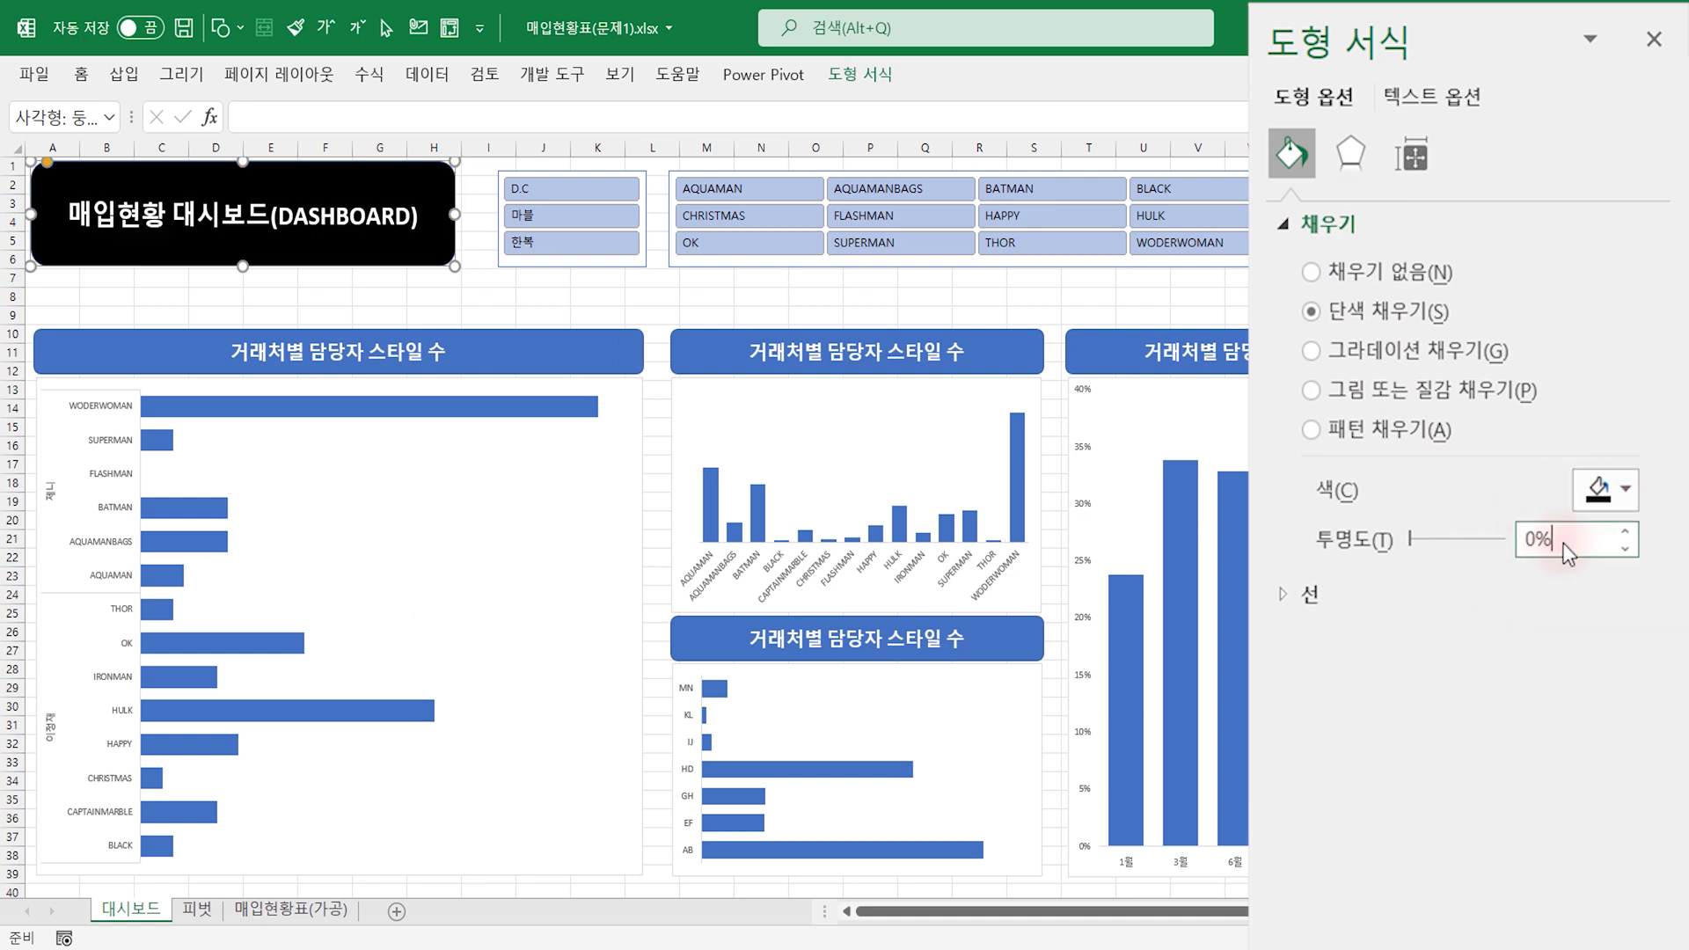
{"action": "type", "text": "8"}
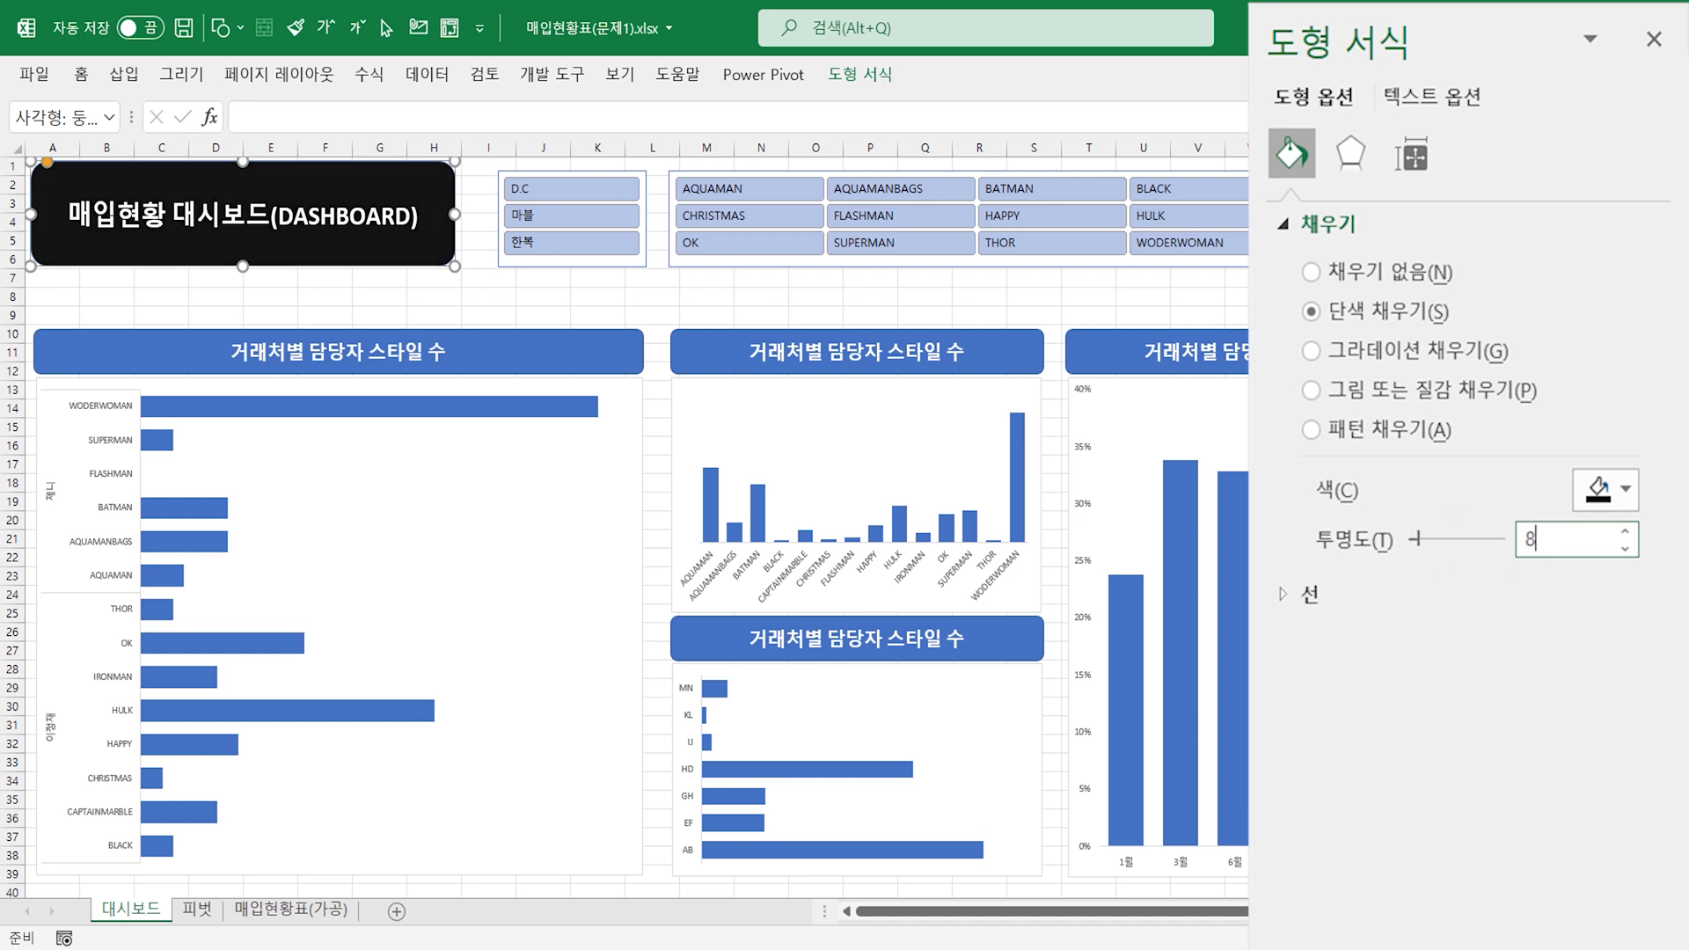
{"action": "type", "text": "0"}
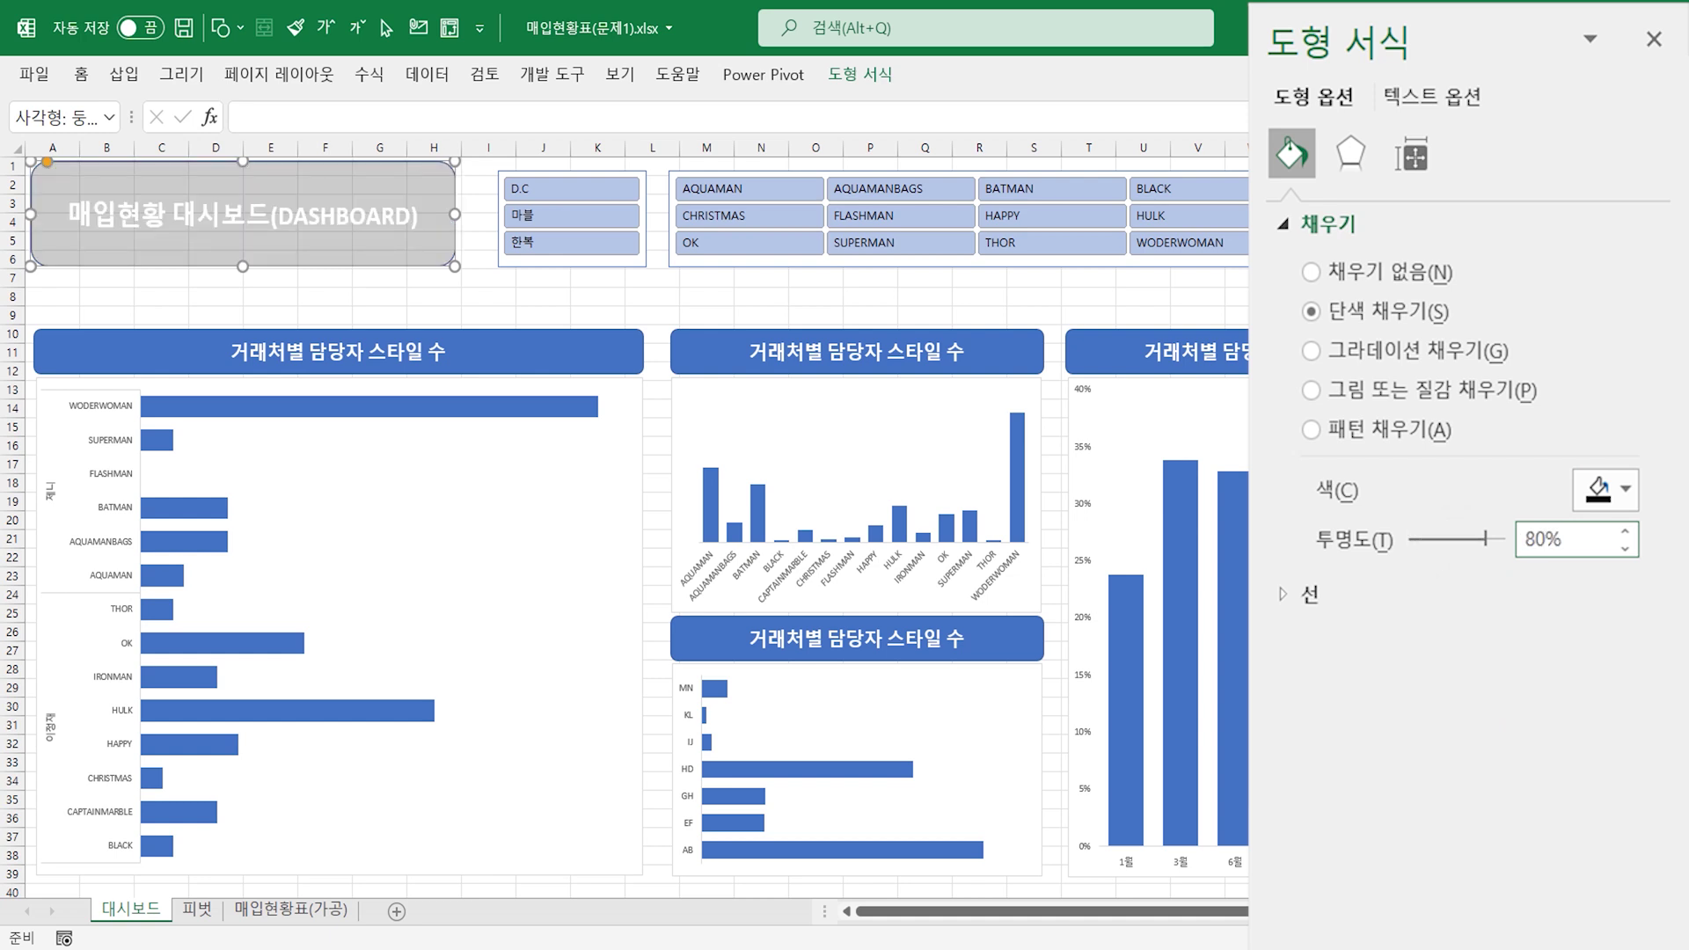
{"action": "left_click", "coordinate": [1289, 605]}
{"action": "left_click", "coordinate": [1337, 652]}
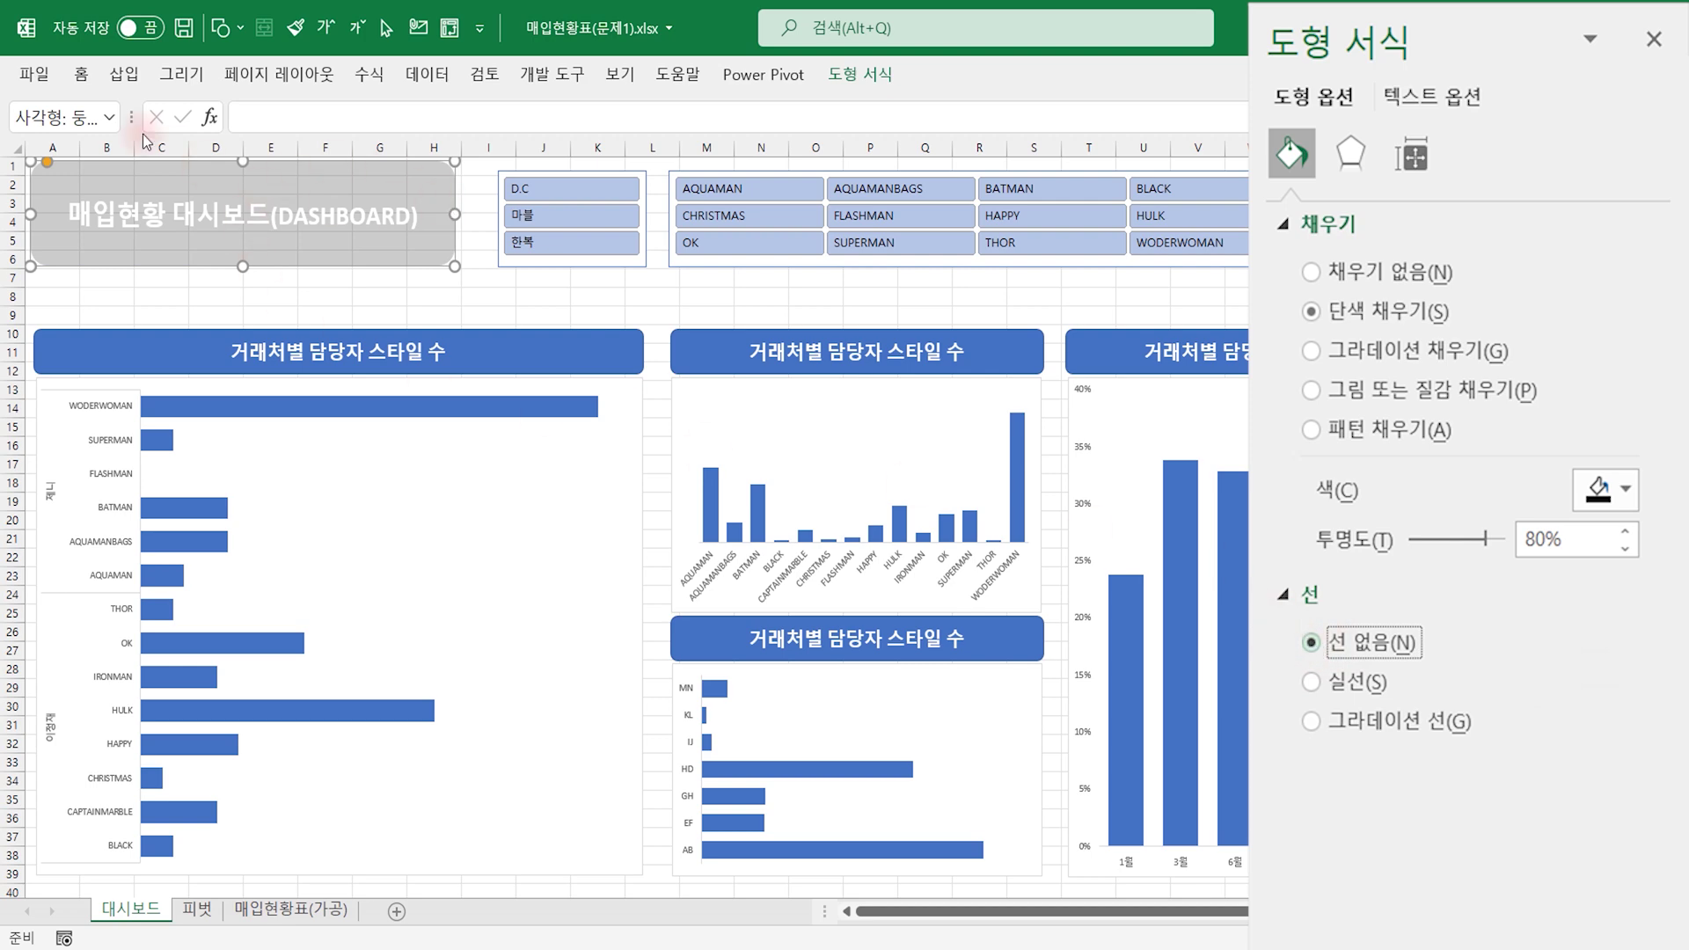
Step: Make the dashboard title text black
{"action": "left_click", "coordinate": [81, 74]}
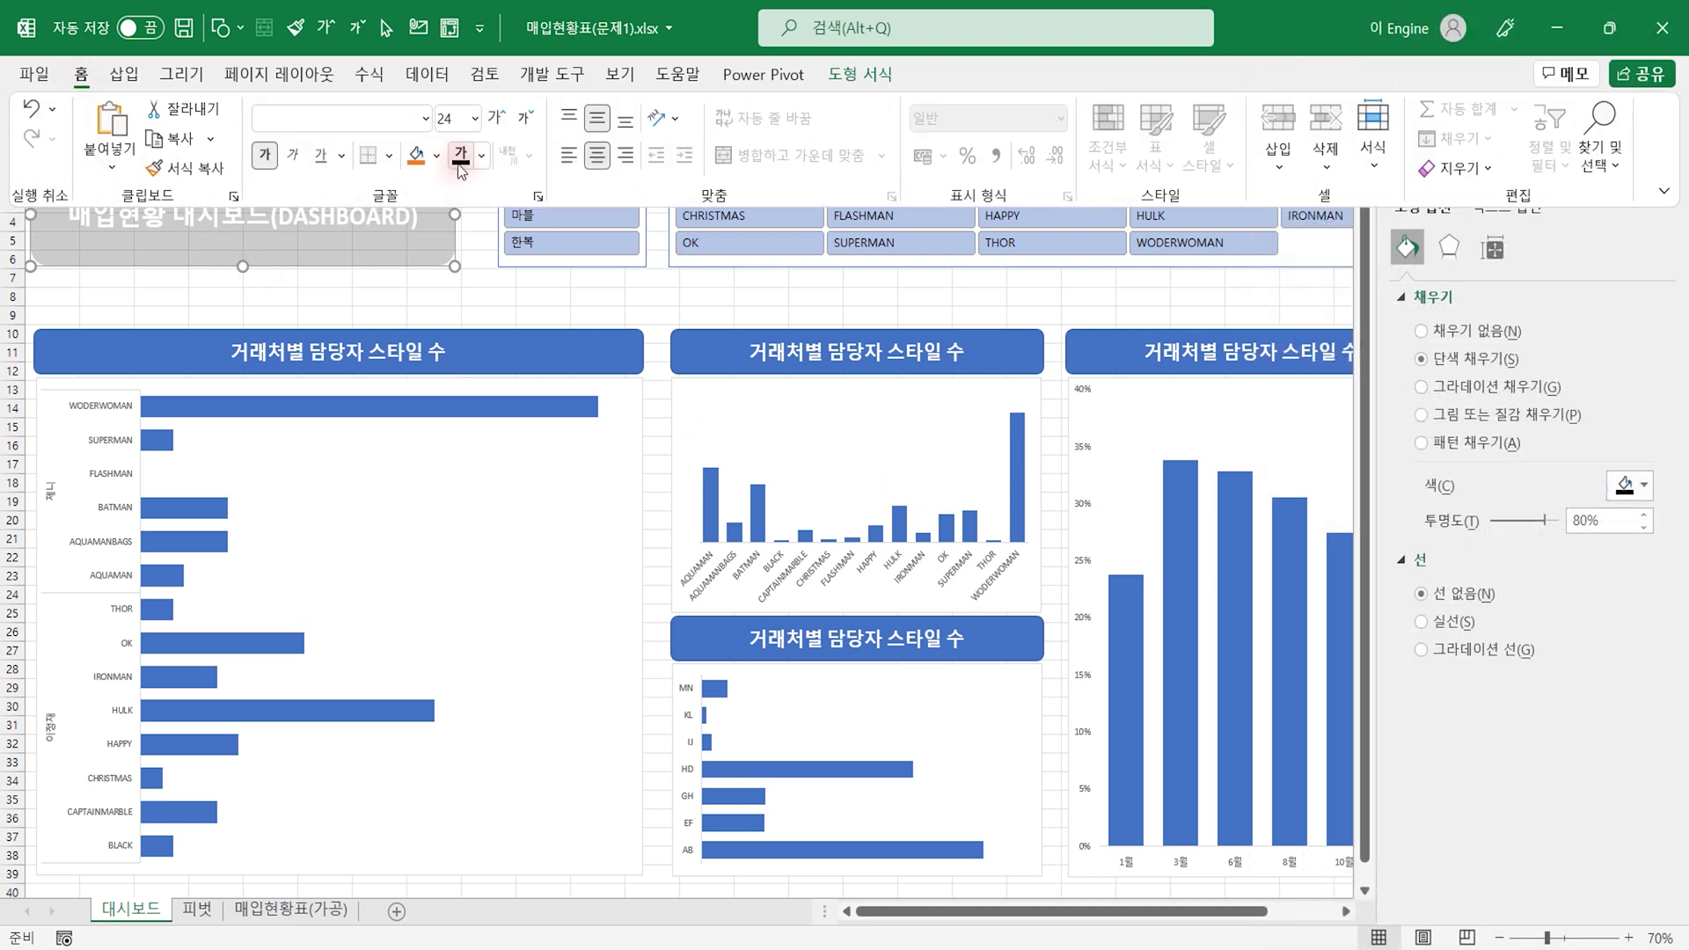
{"action": "left_click", "coordinate": [458, 169]}
{"action": "left_click", "coordinate": [450, 299]}
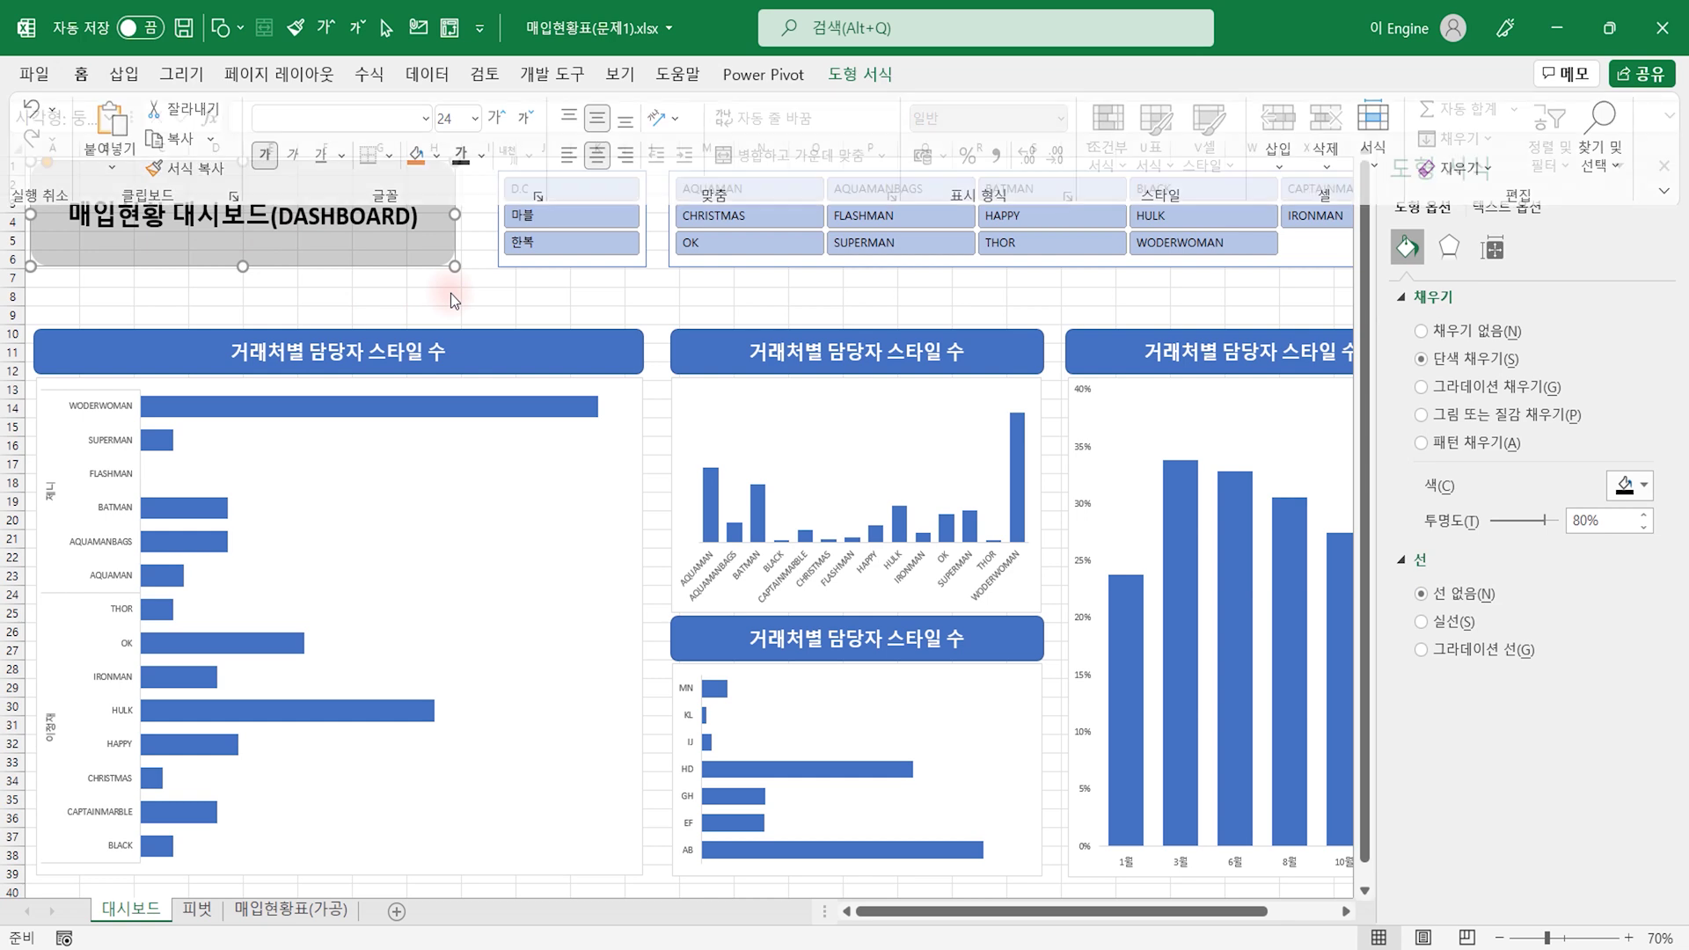
{"action": "left_click", "coordinate": [655, 297]}
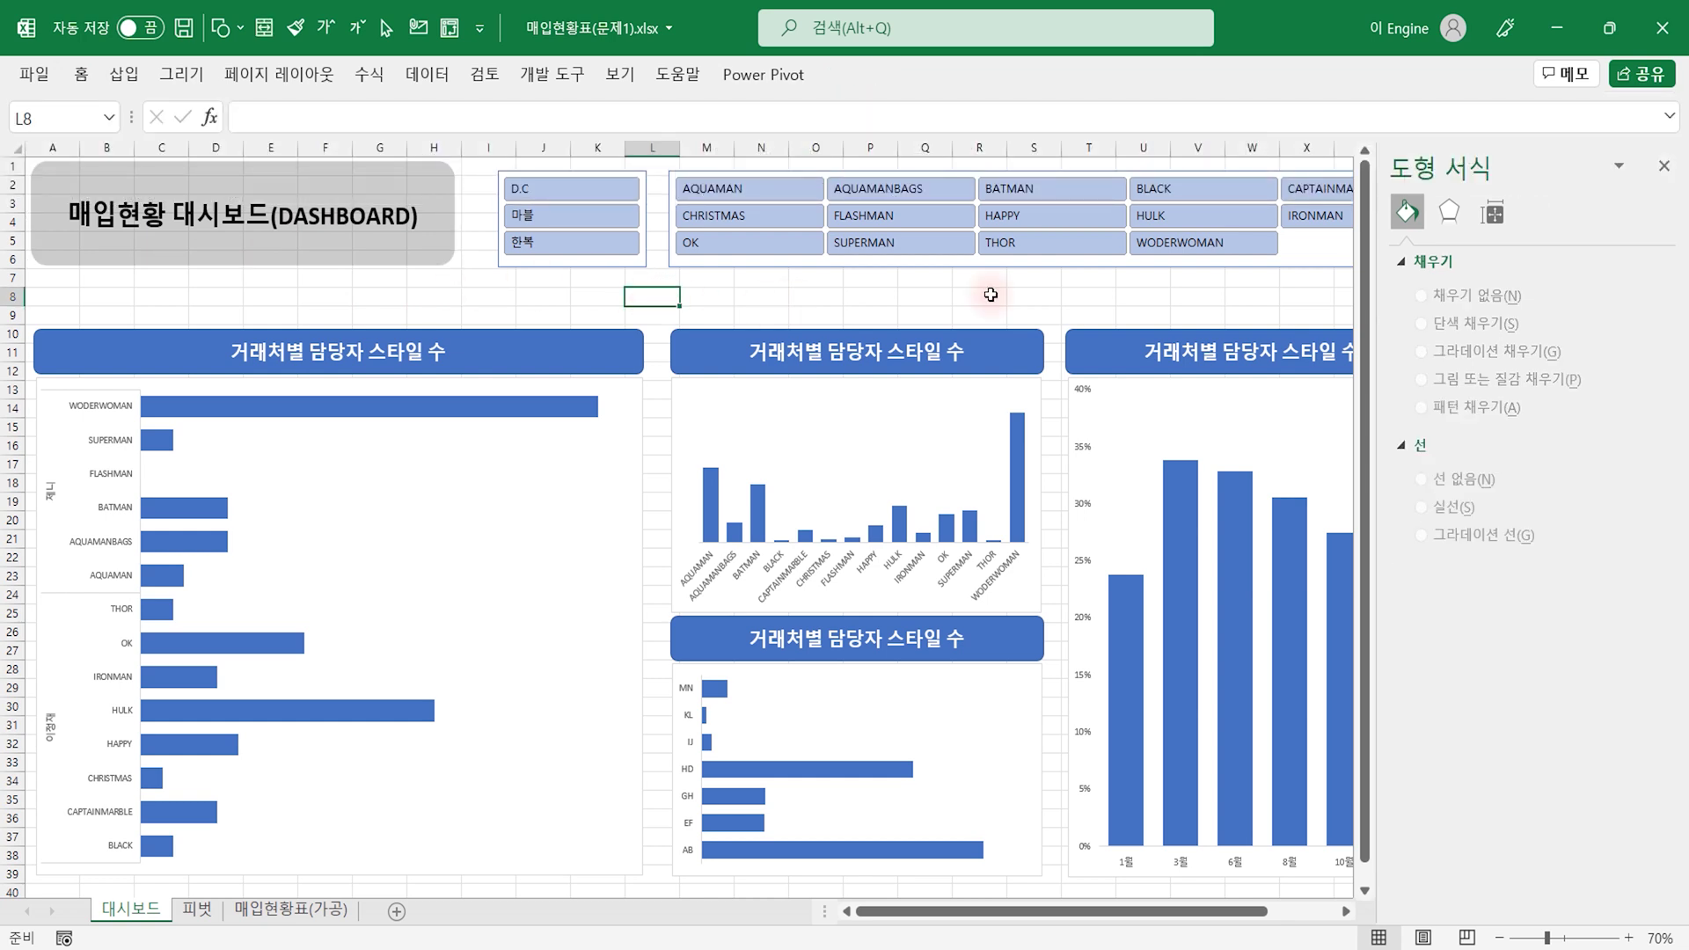
Step: Turn off worksheet gridlines and select the D.C/마블/한복 slicer
{"action": "left_click", "coordinate": [620, 74]}
{"action": "left_click", "coordinate": [637, 156]}
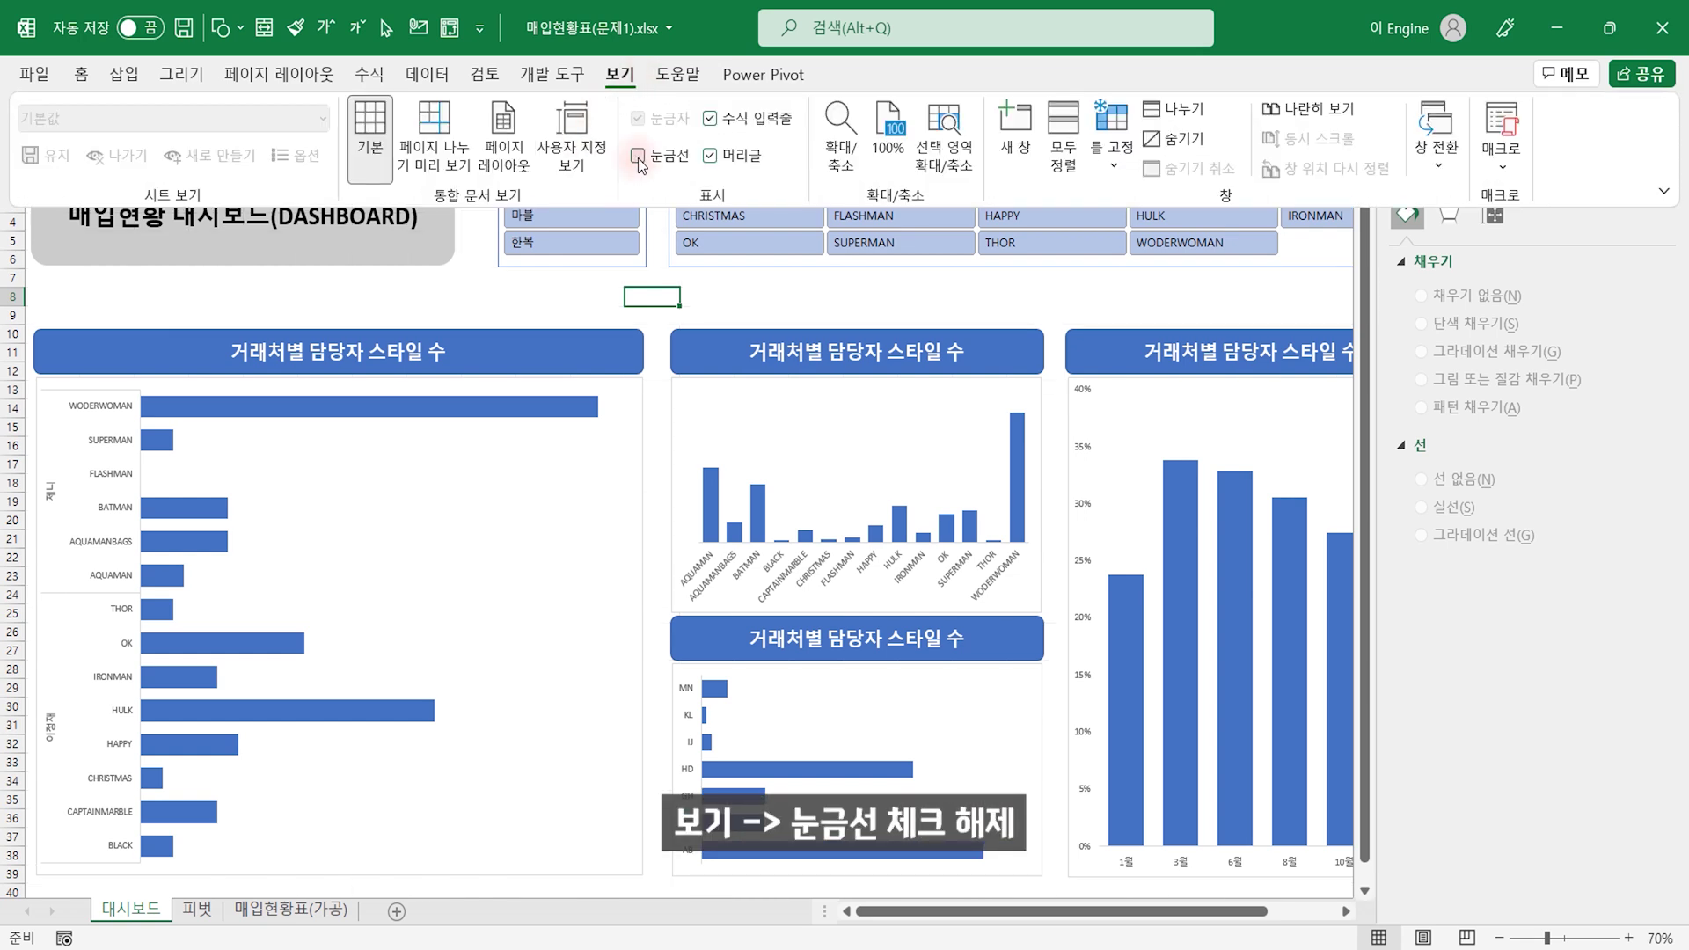
{"action": "left_click", "coordinate": [778, 298]}
{"action": "left_click", "coordinate": [744, 300]}
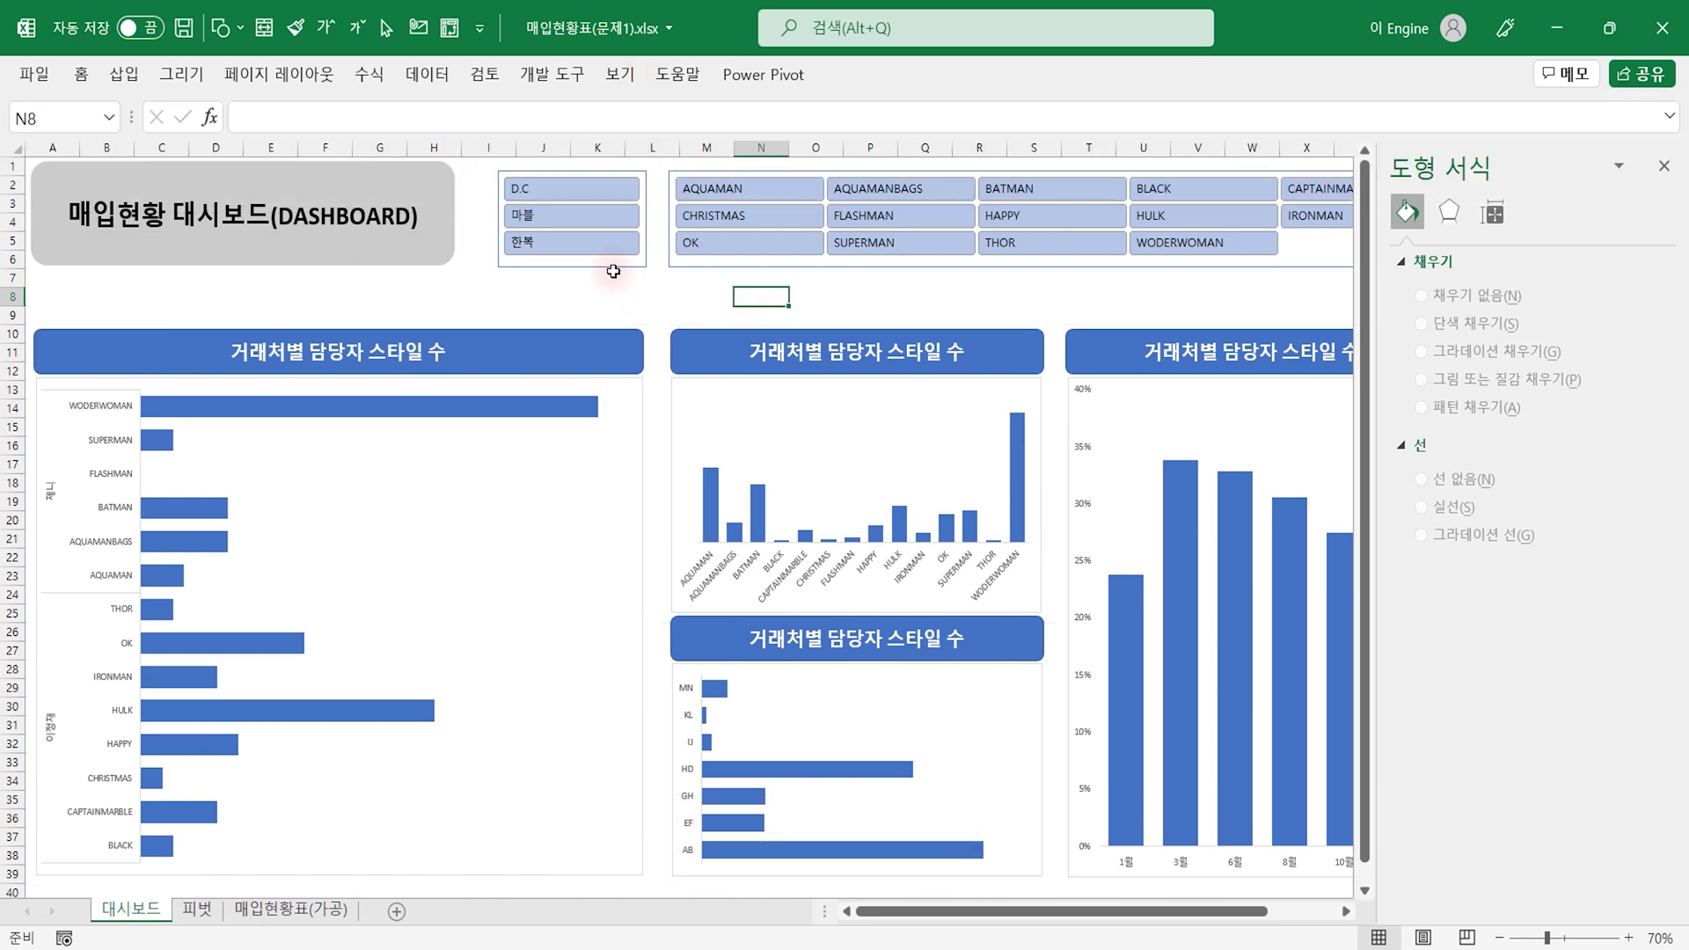
{"action": "left_click", "coordinate": [611, 271]}
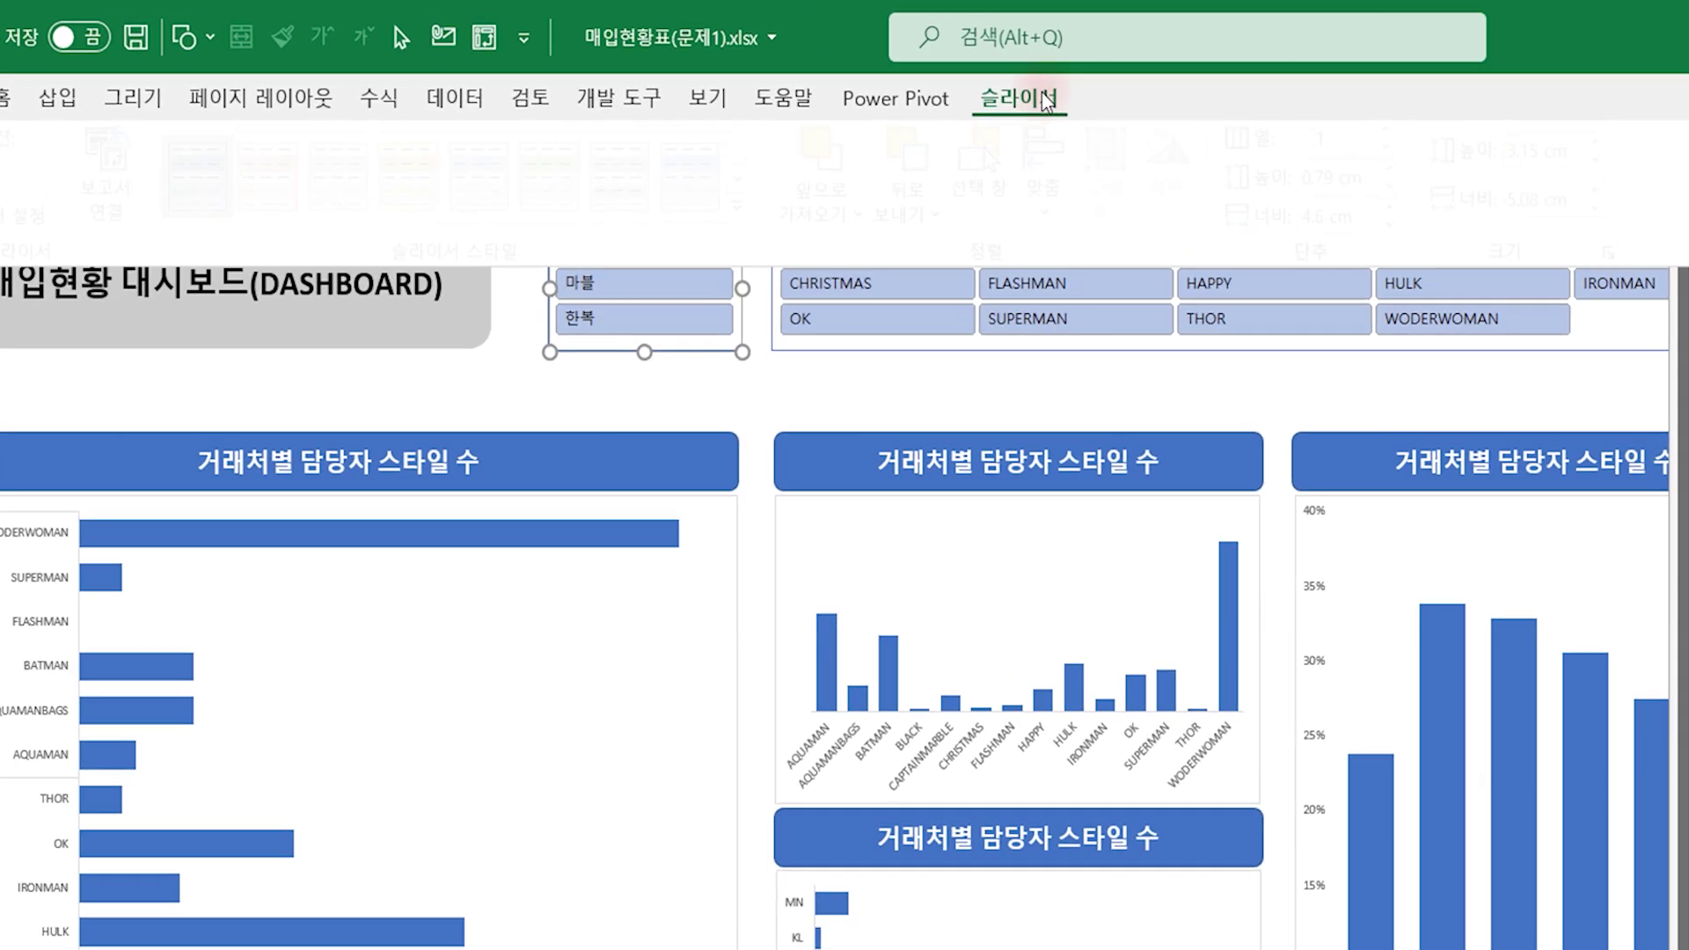
Step: Start a new custom slicer style with a thin outline border around the whole slicer
{"action": "left_click", "coordinate": [831, 81]}
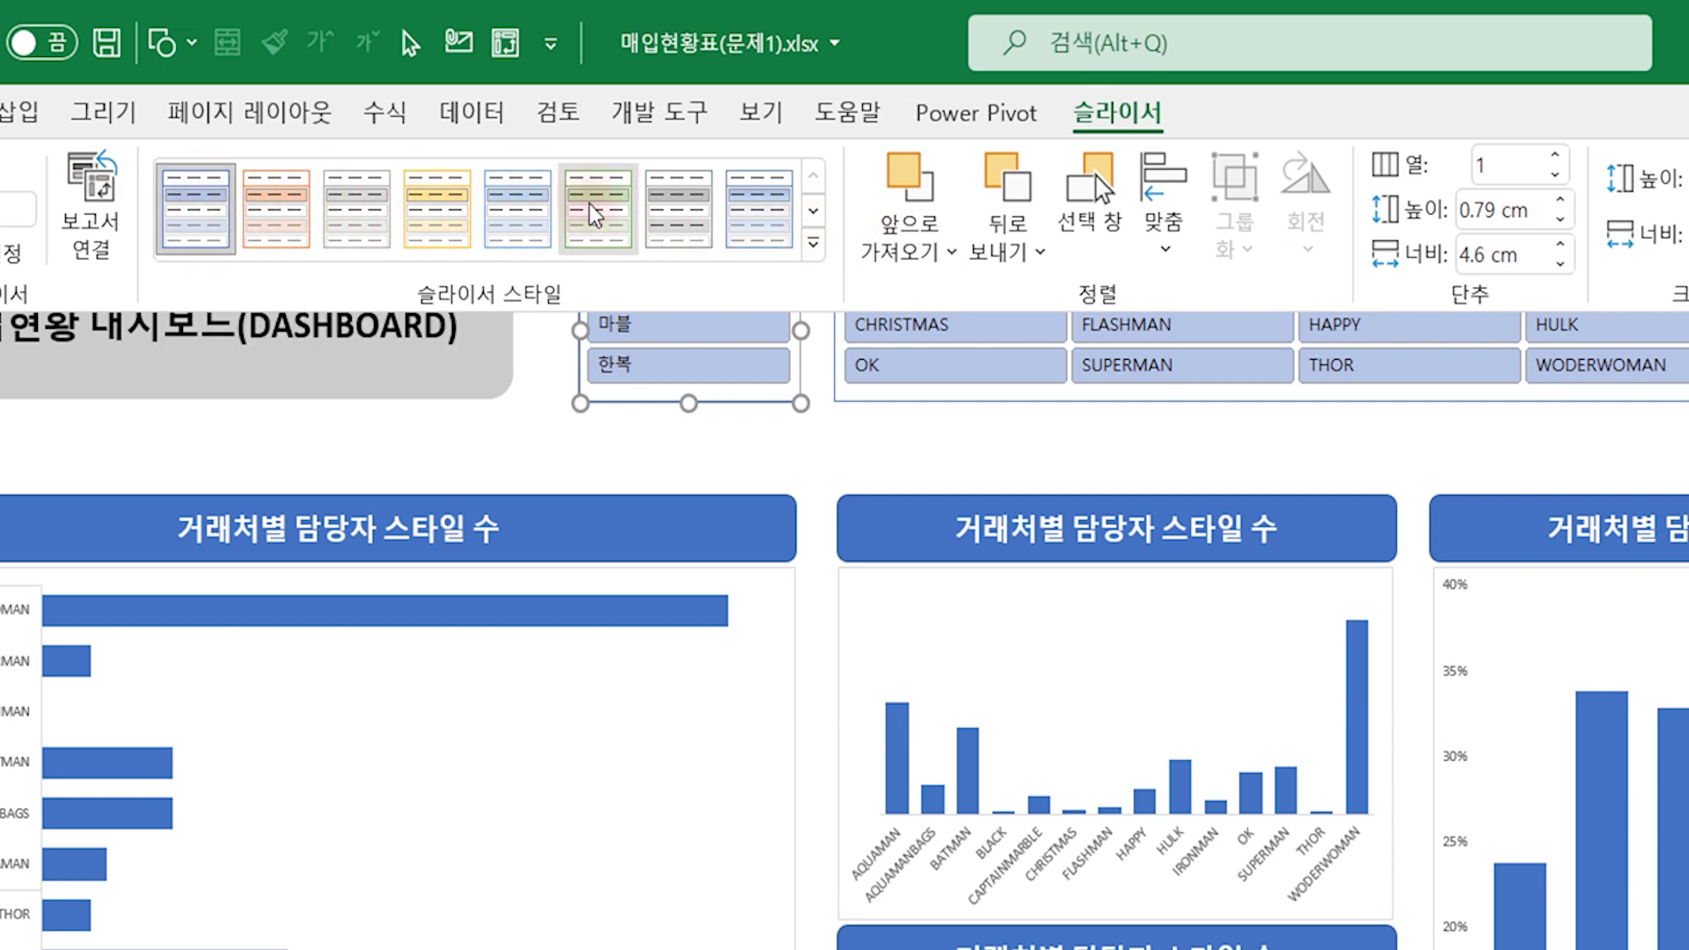
{"action": "left_click", "coordinate": [814, 243]}
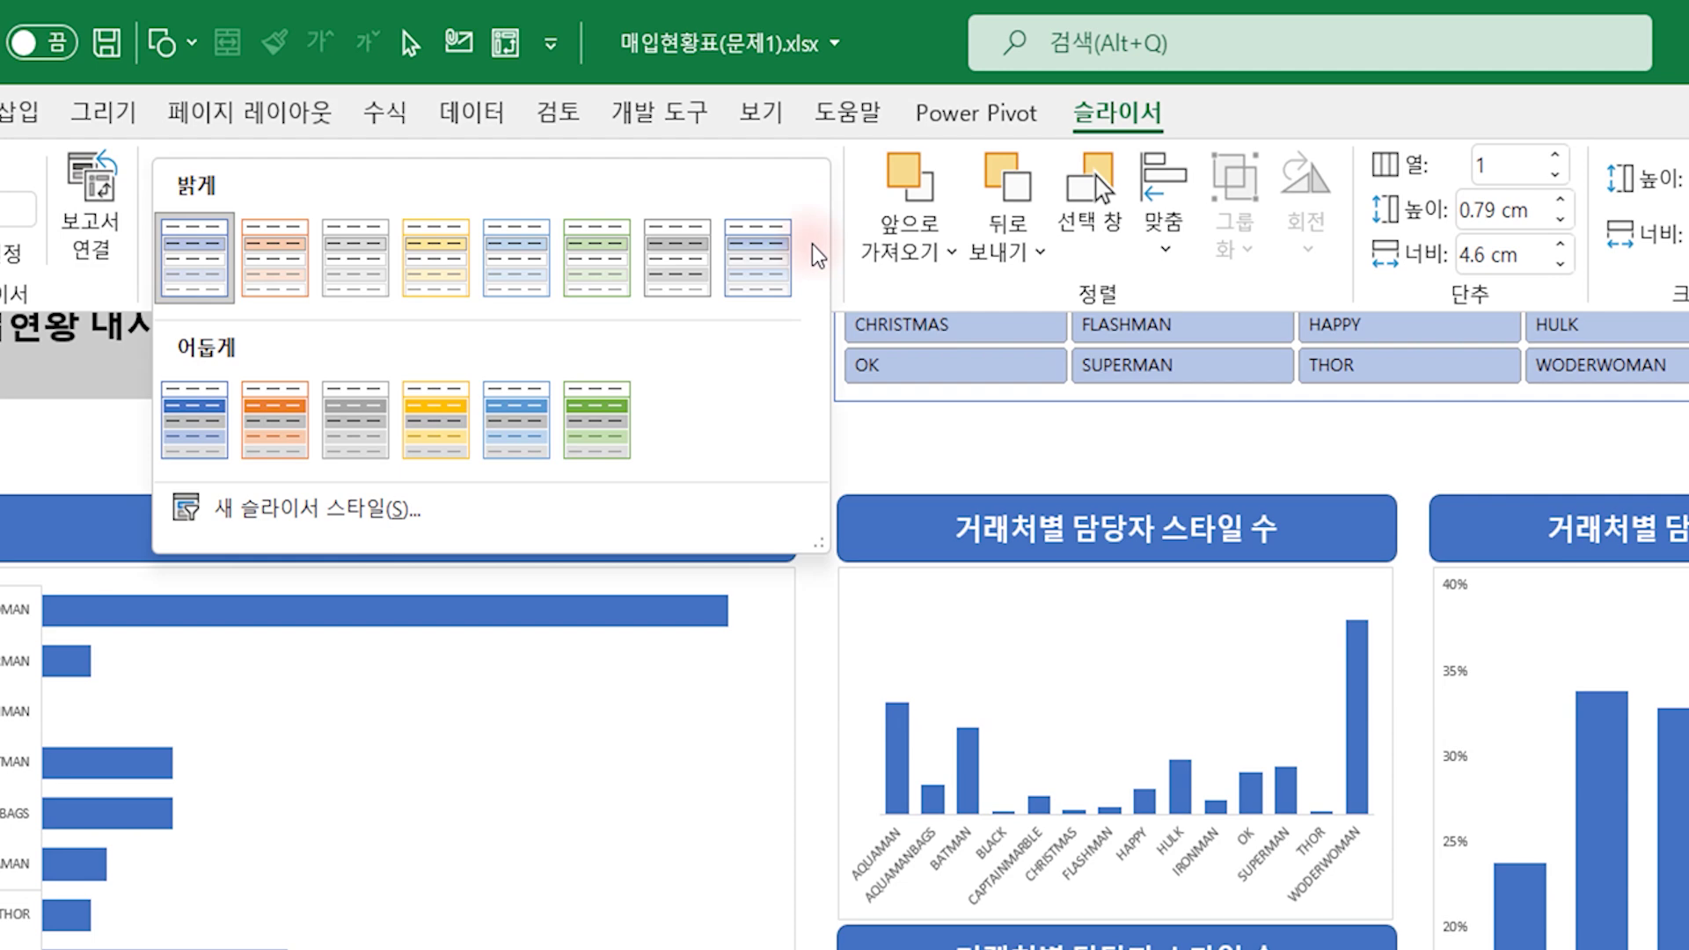
{"action": "left_click", "coordinate": [311, 515]}
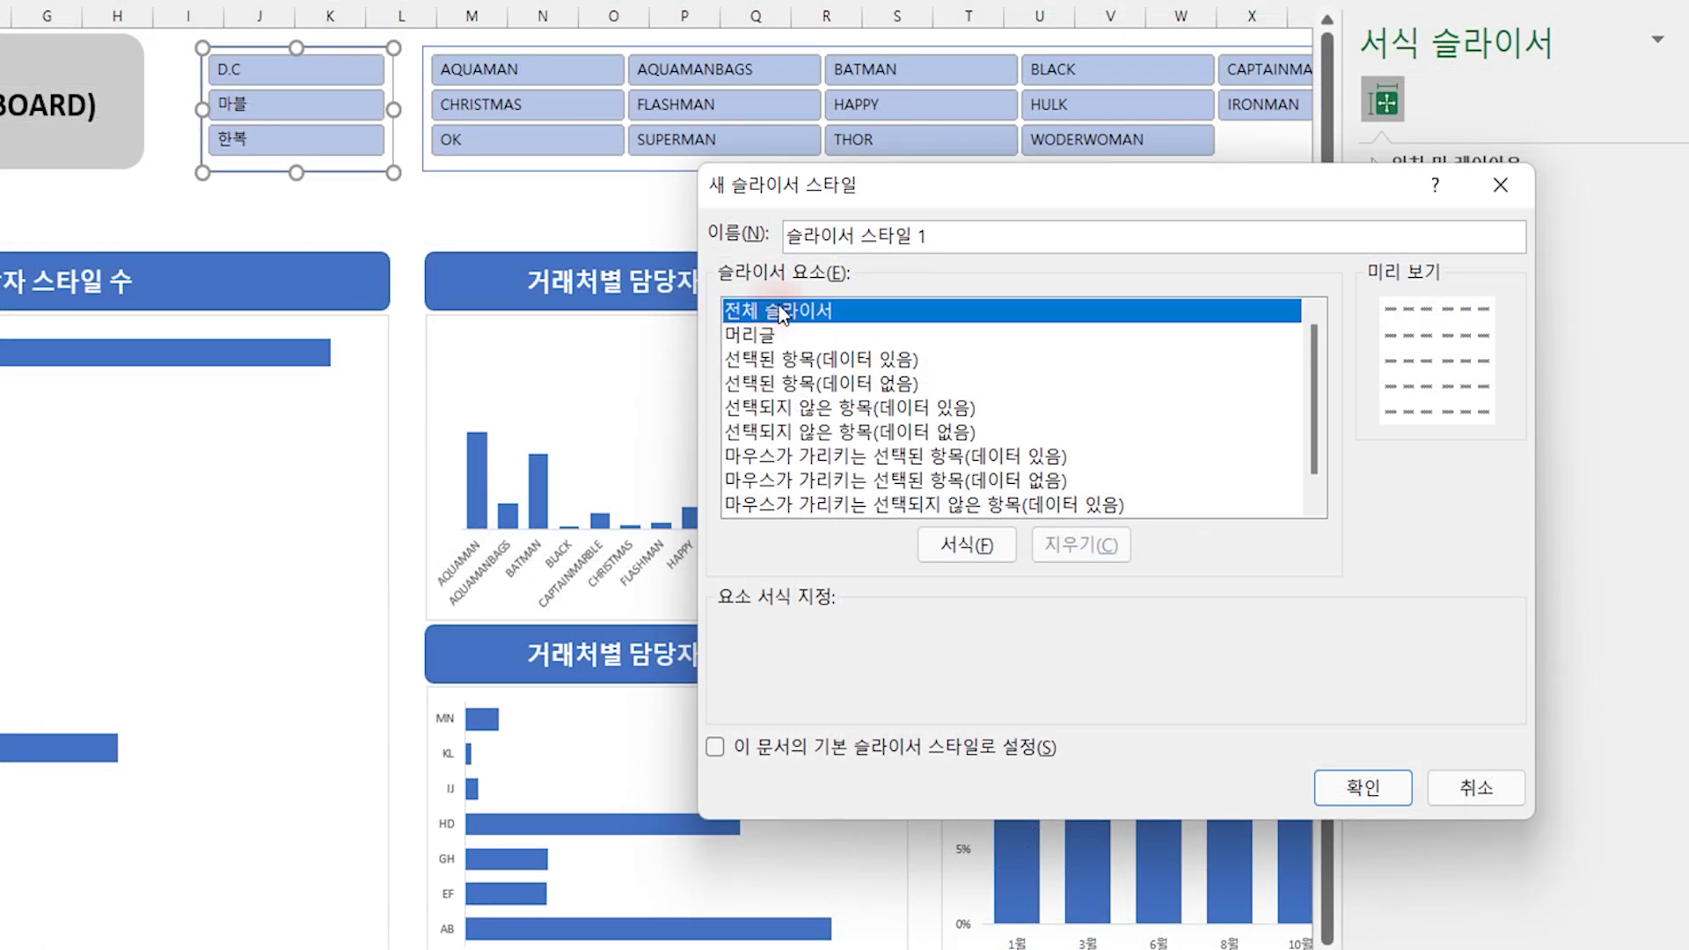
{"action": "left_click", "coordinate": [971, 544]}
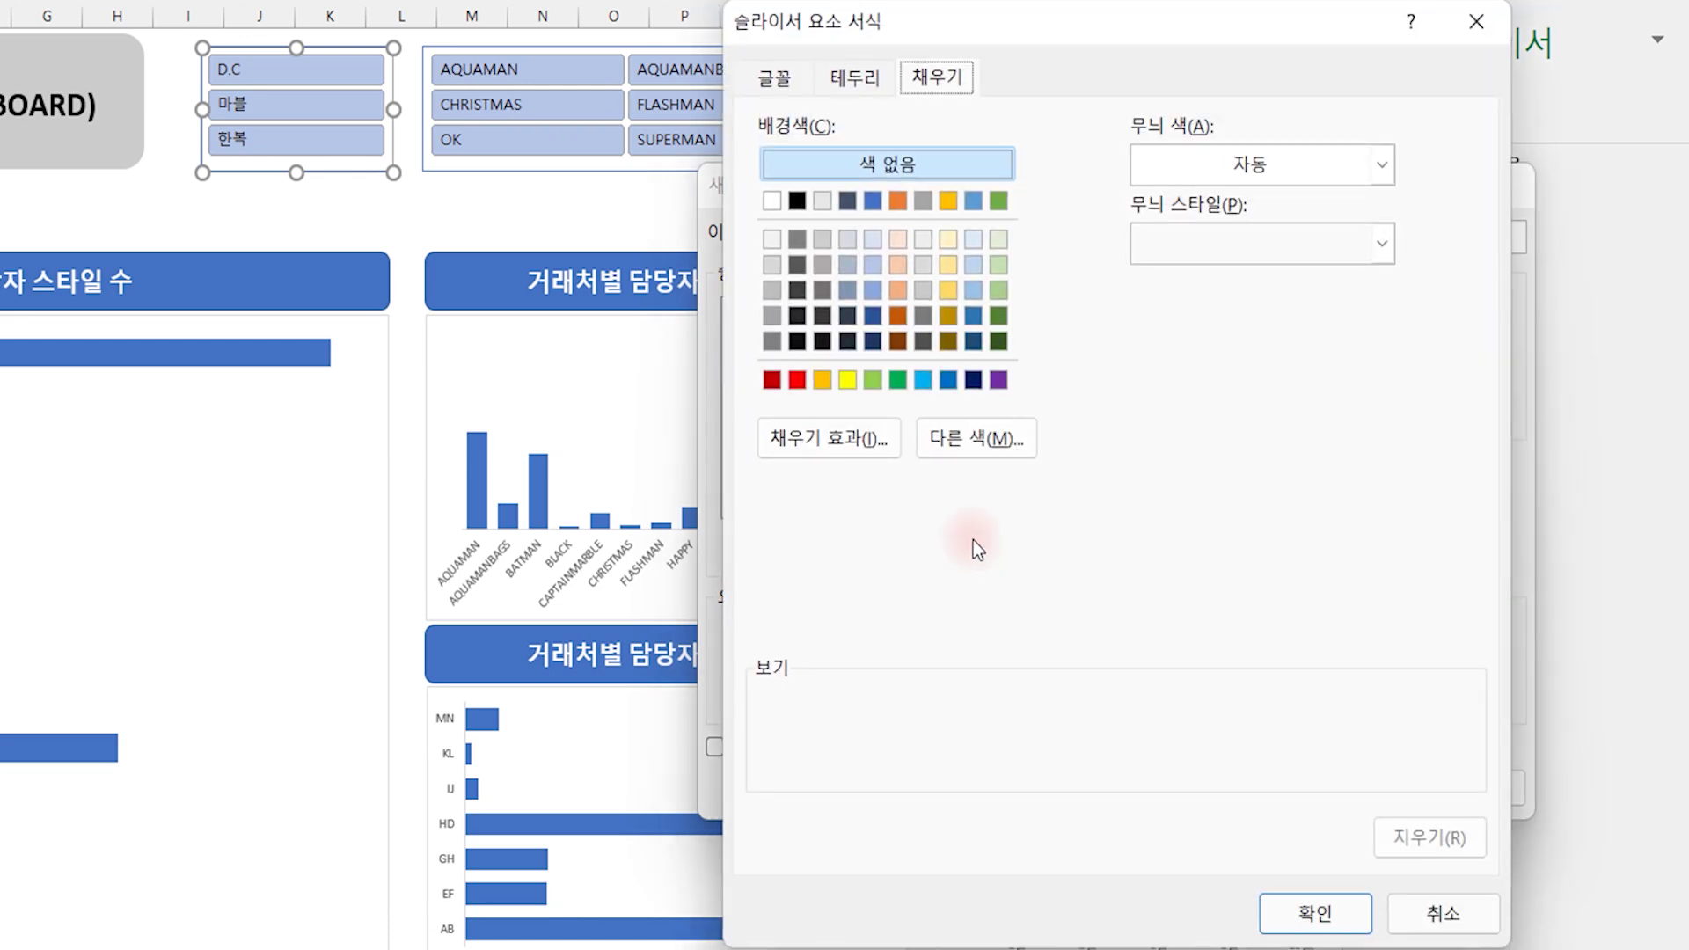
{"action": "left_click", "coordinate": [862, 91]}
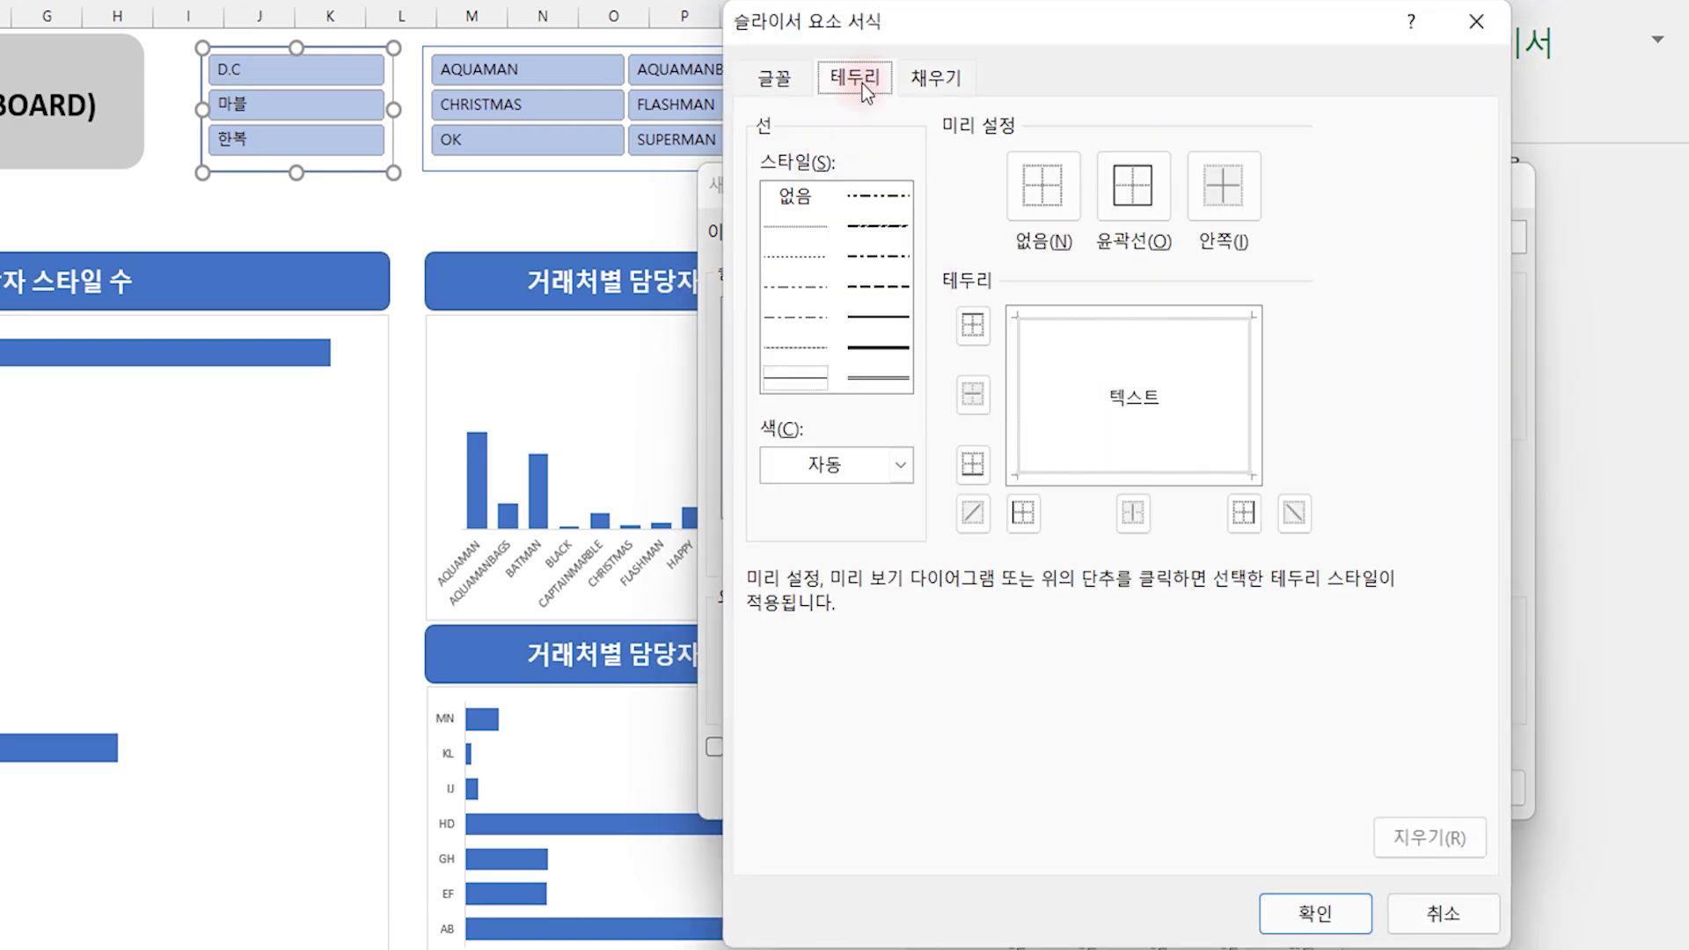
{"action": "left_click", "coordinate": [799, 227]}
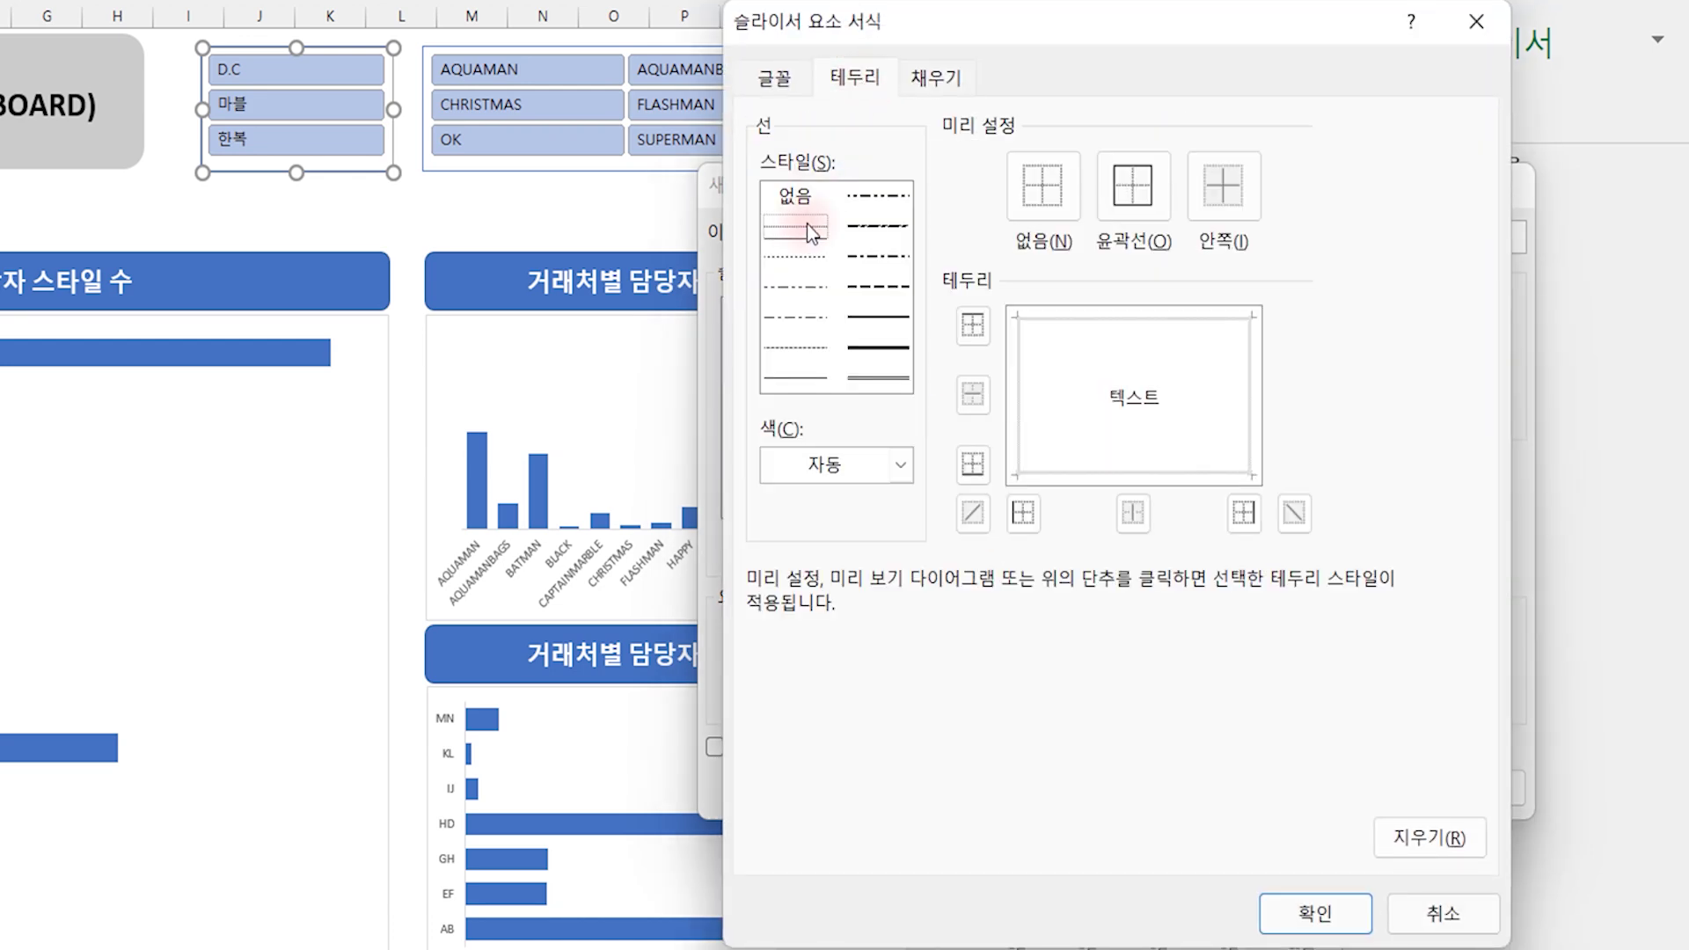
{"action": "left_click", "coordinate": [1136, 188]}
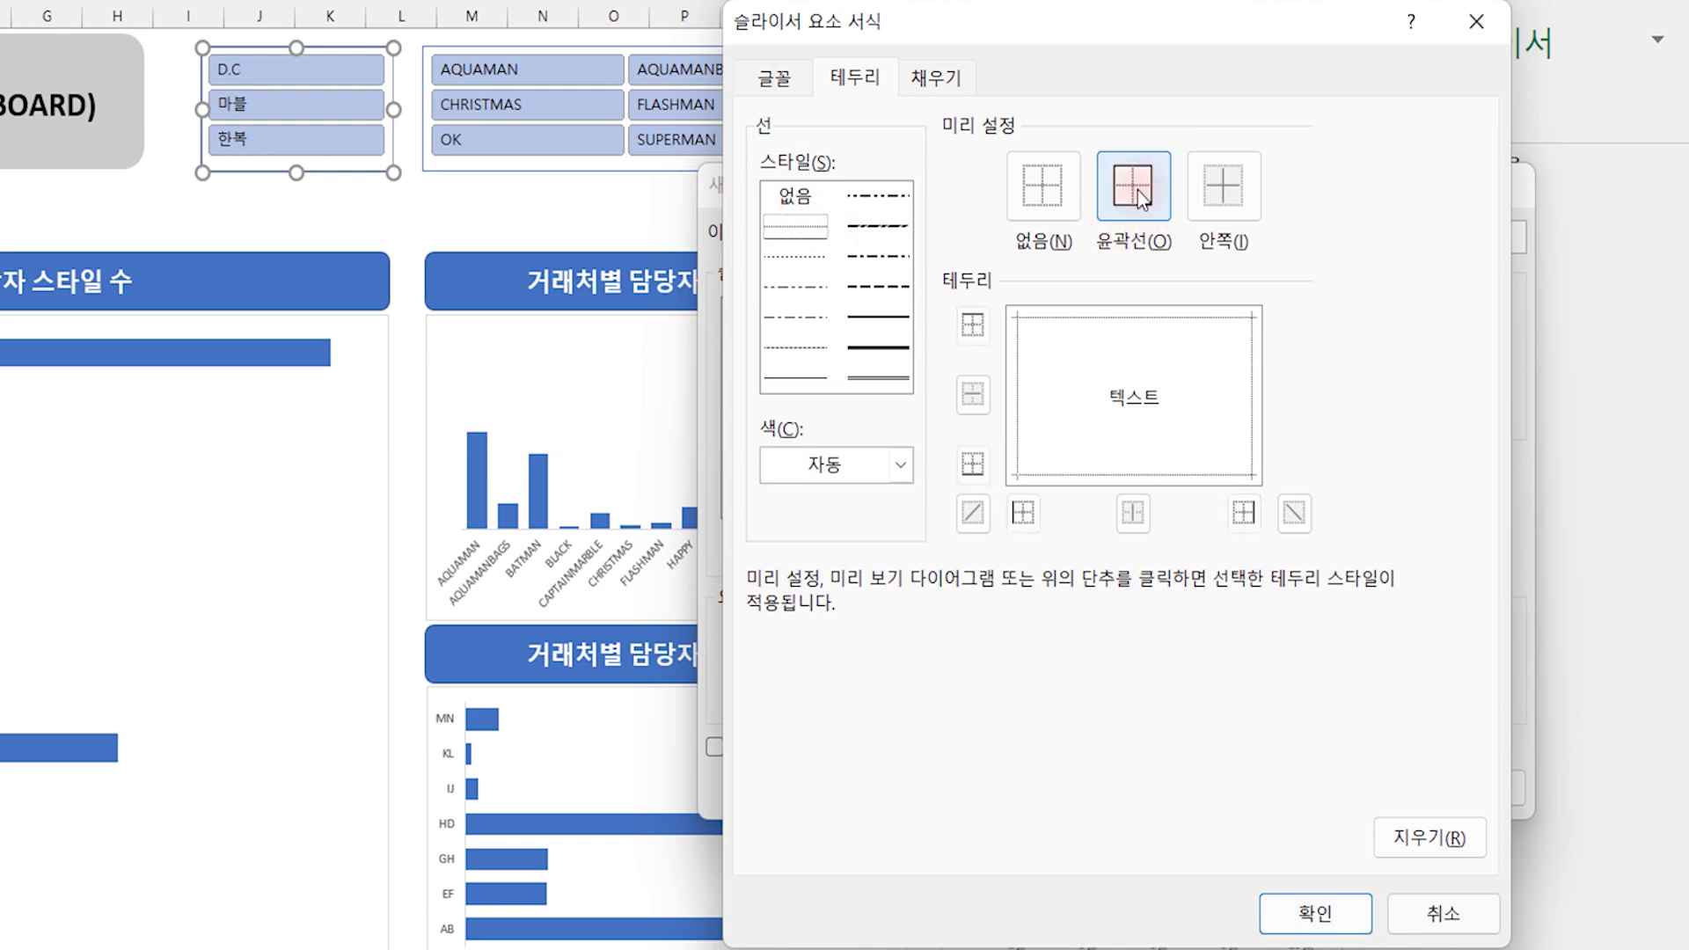
{"action": "left_click", "coordinate": [1311, 913]}
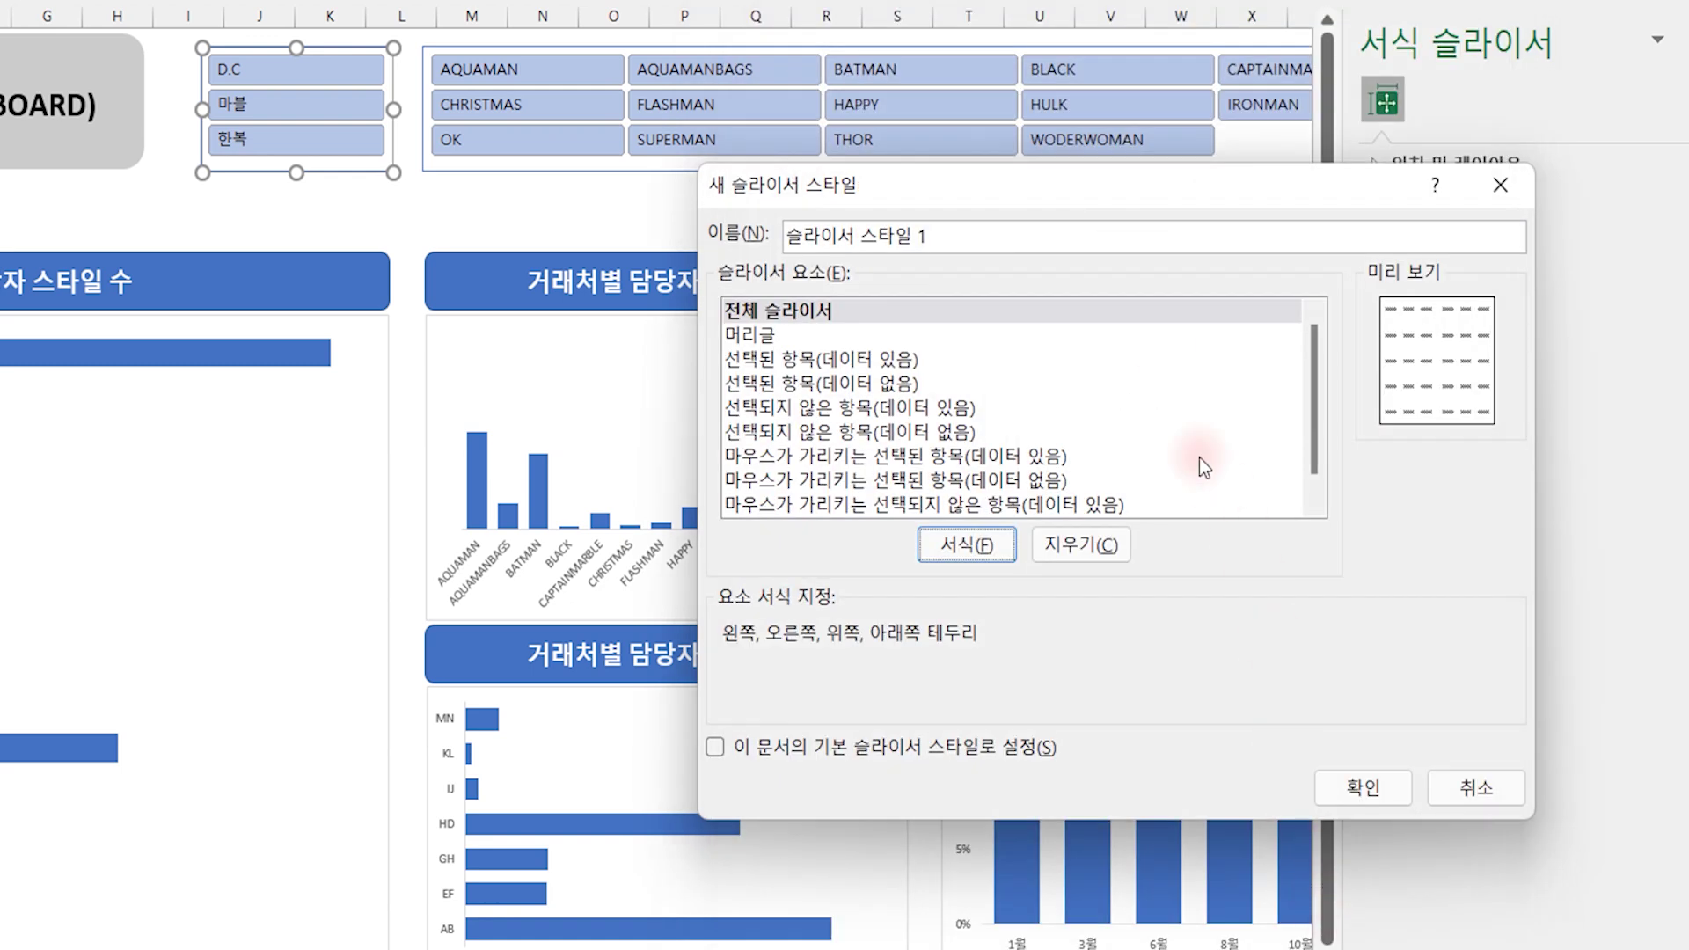
Step: Give selected items with data a light grey fill and save the custom slicer style
{"action": "left_click", "coordinate": [752, 361]}
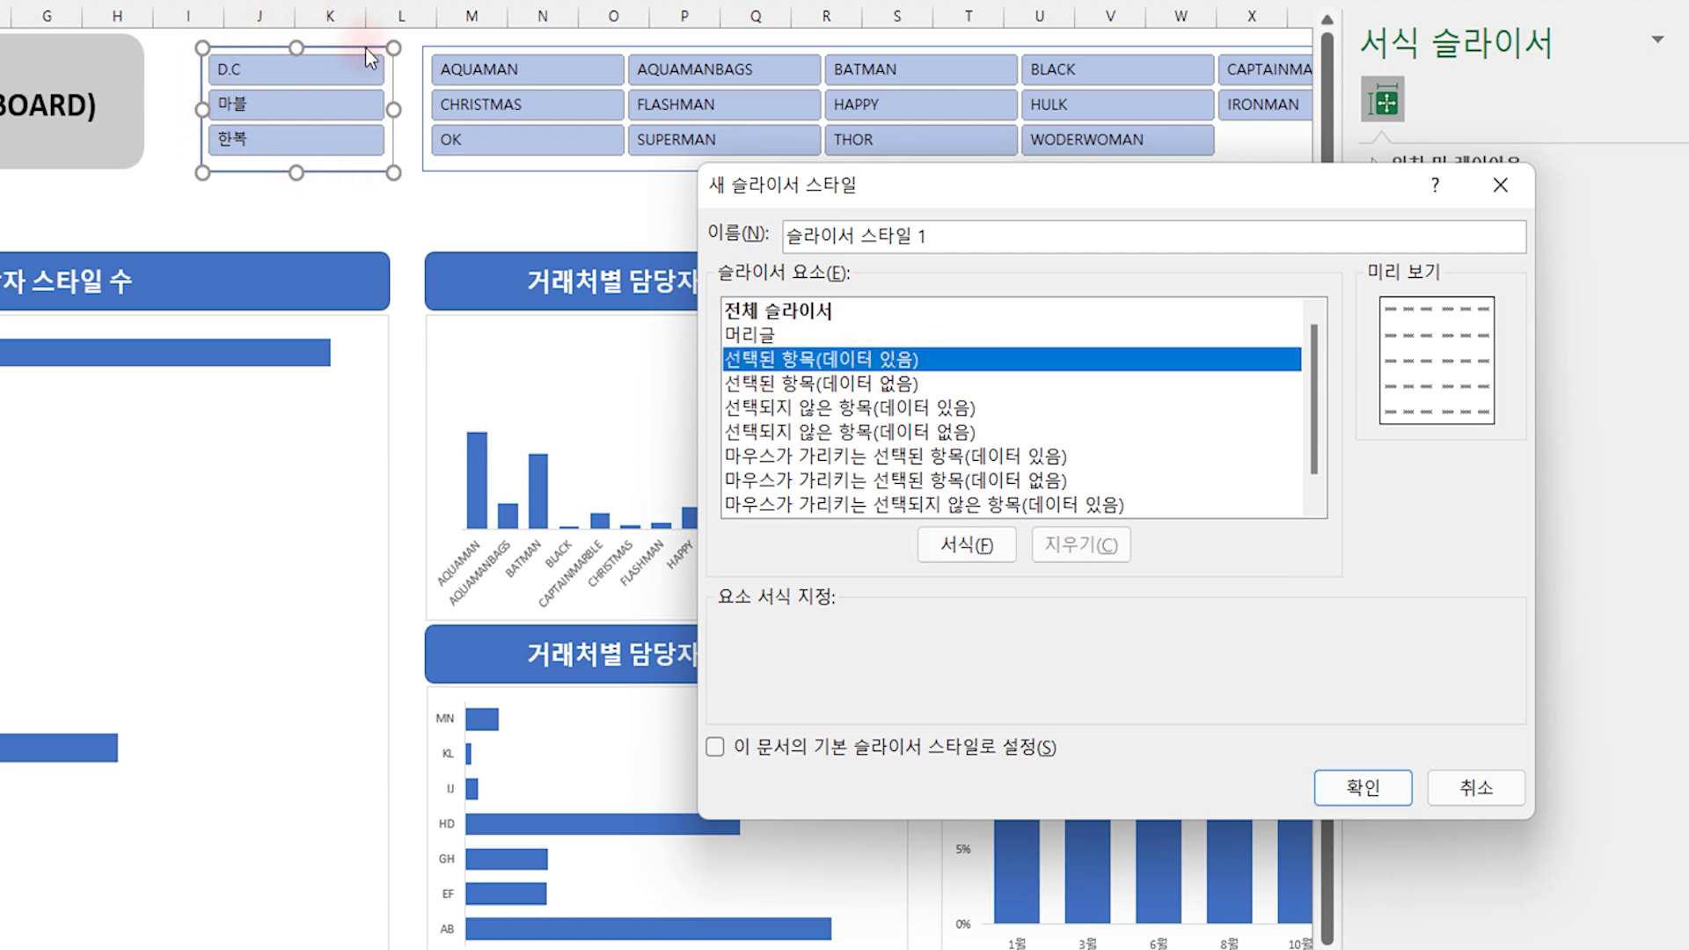
{"action": "left_click", "coordinate": [970, 544]}
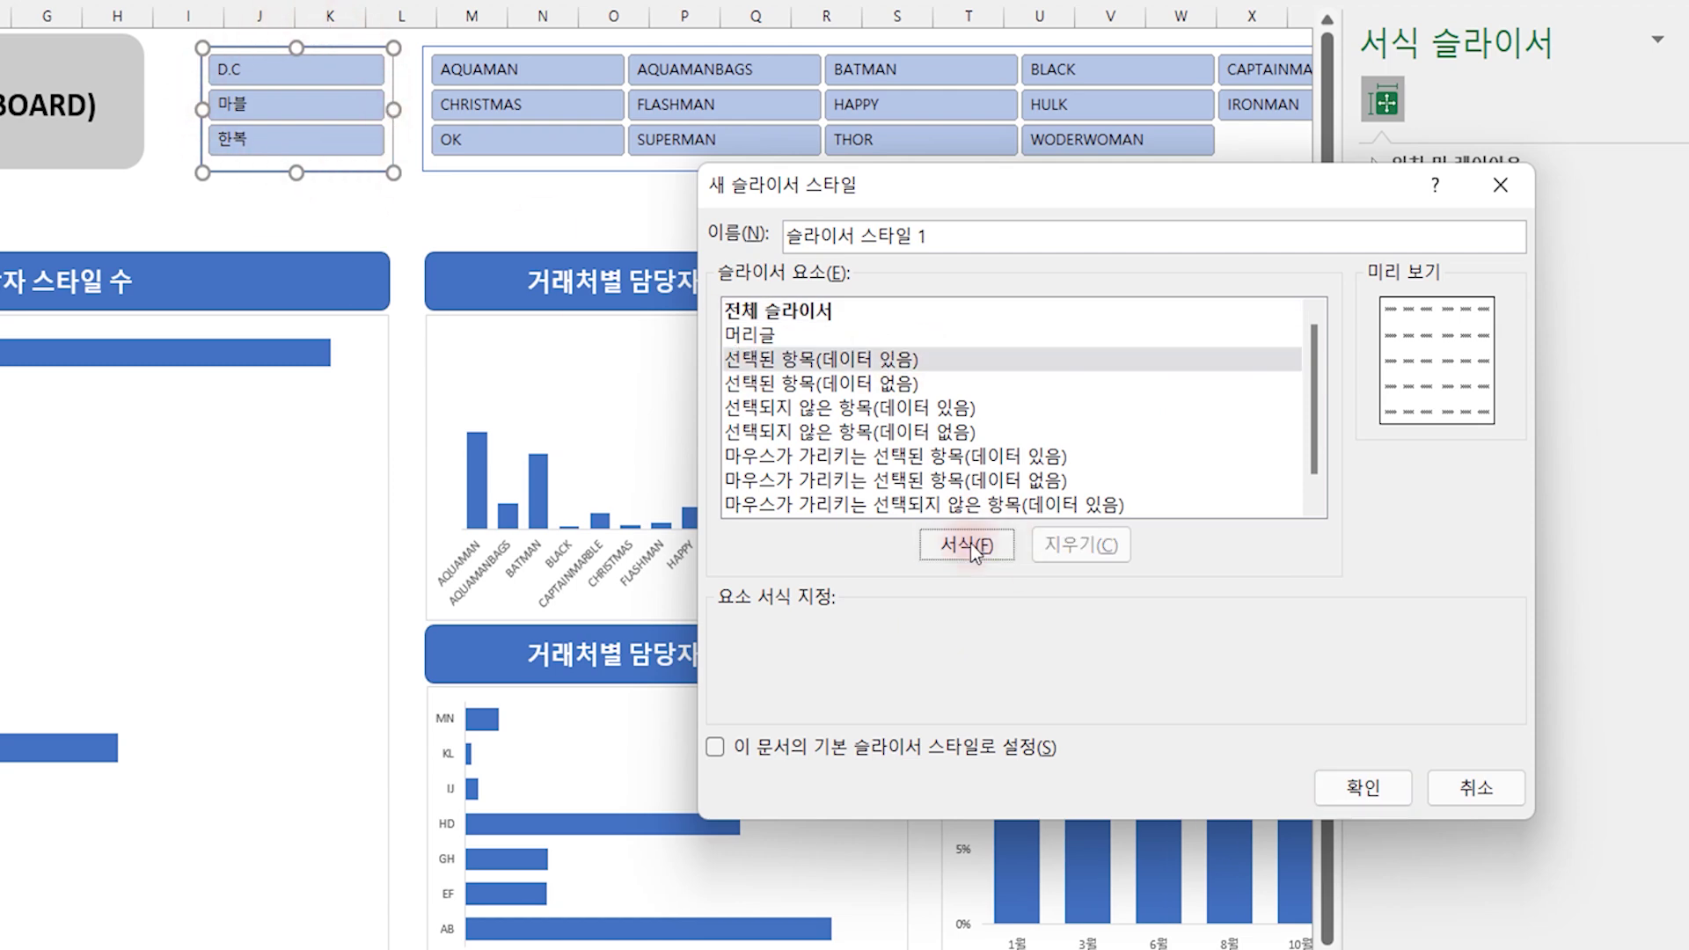
{"action": "left_click", "coordinate": [956, 70]}
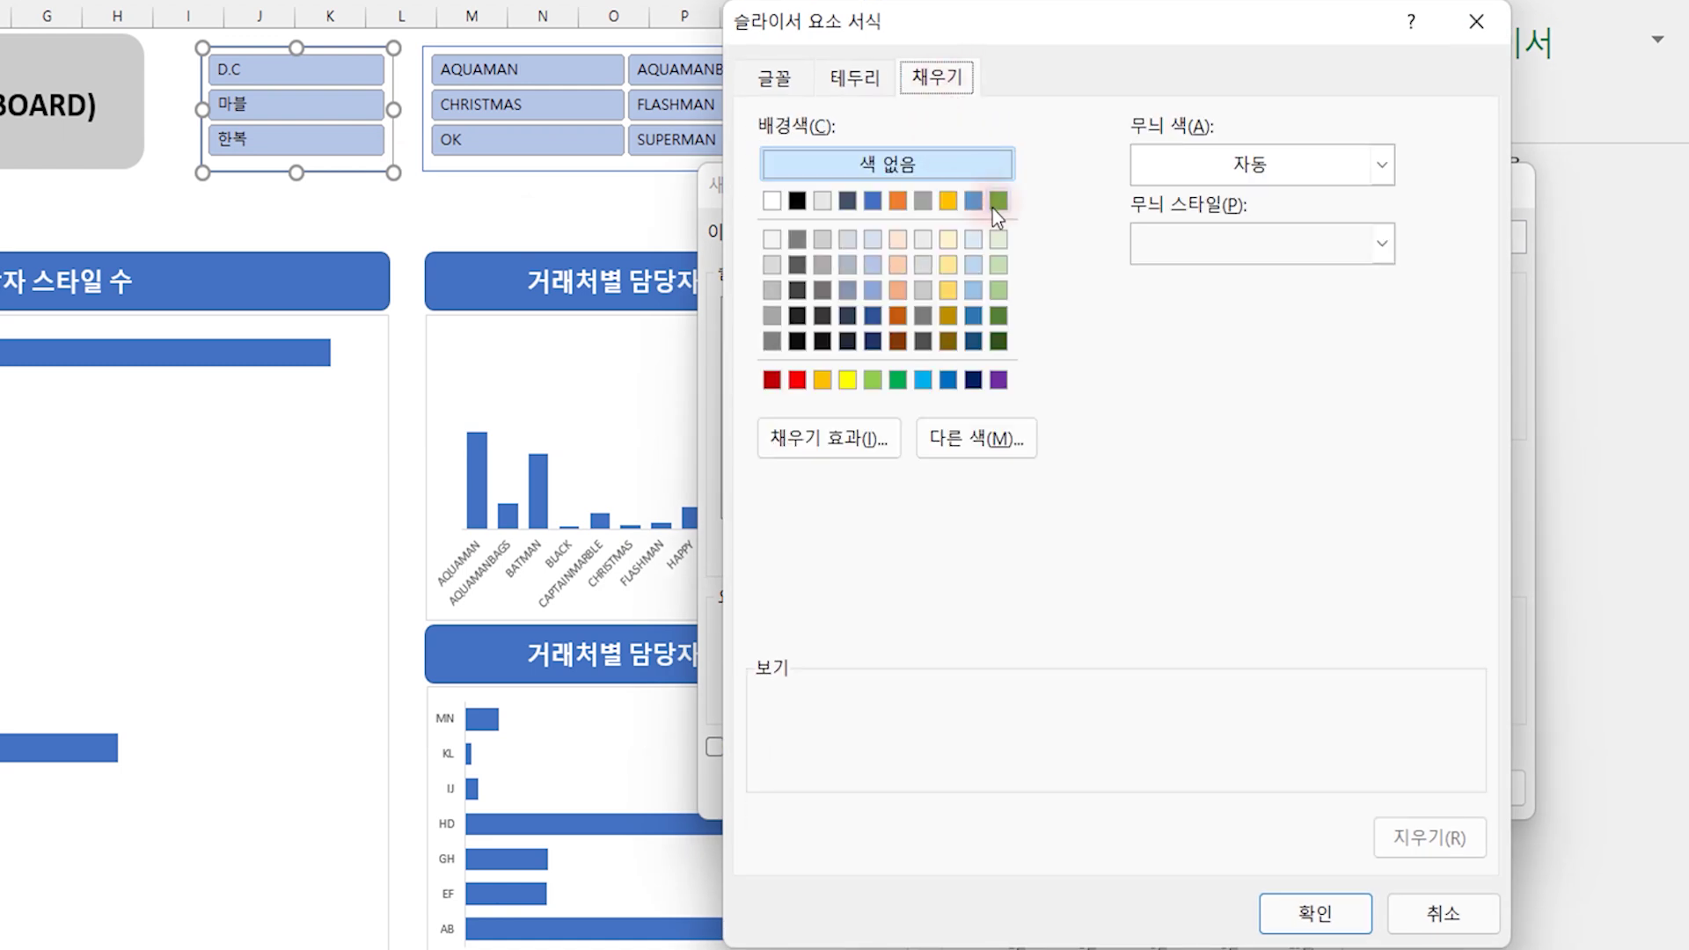
{"action": "left_click", "coordinate": [773, 241]}
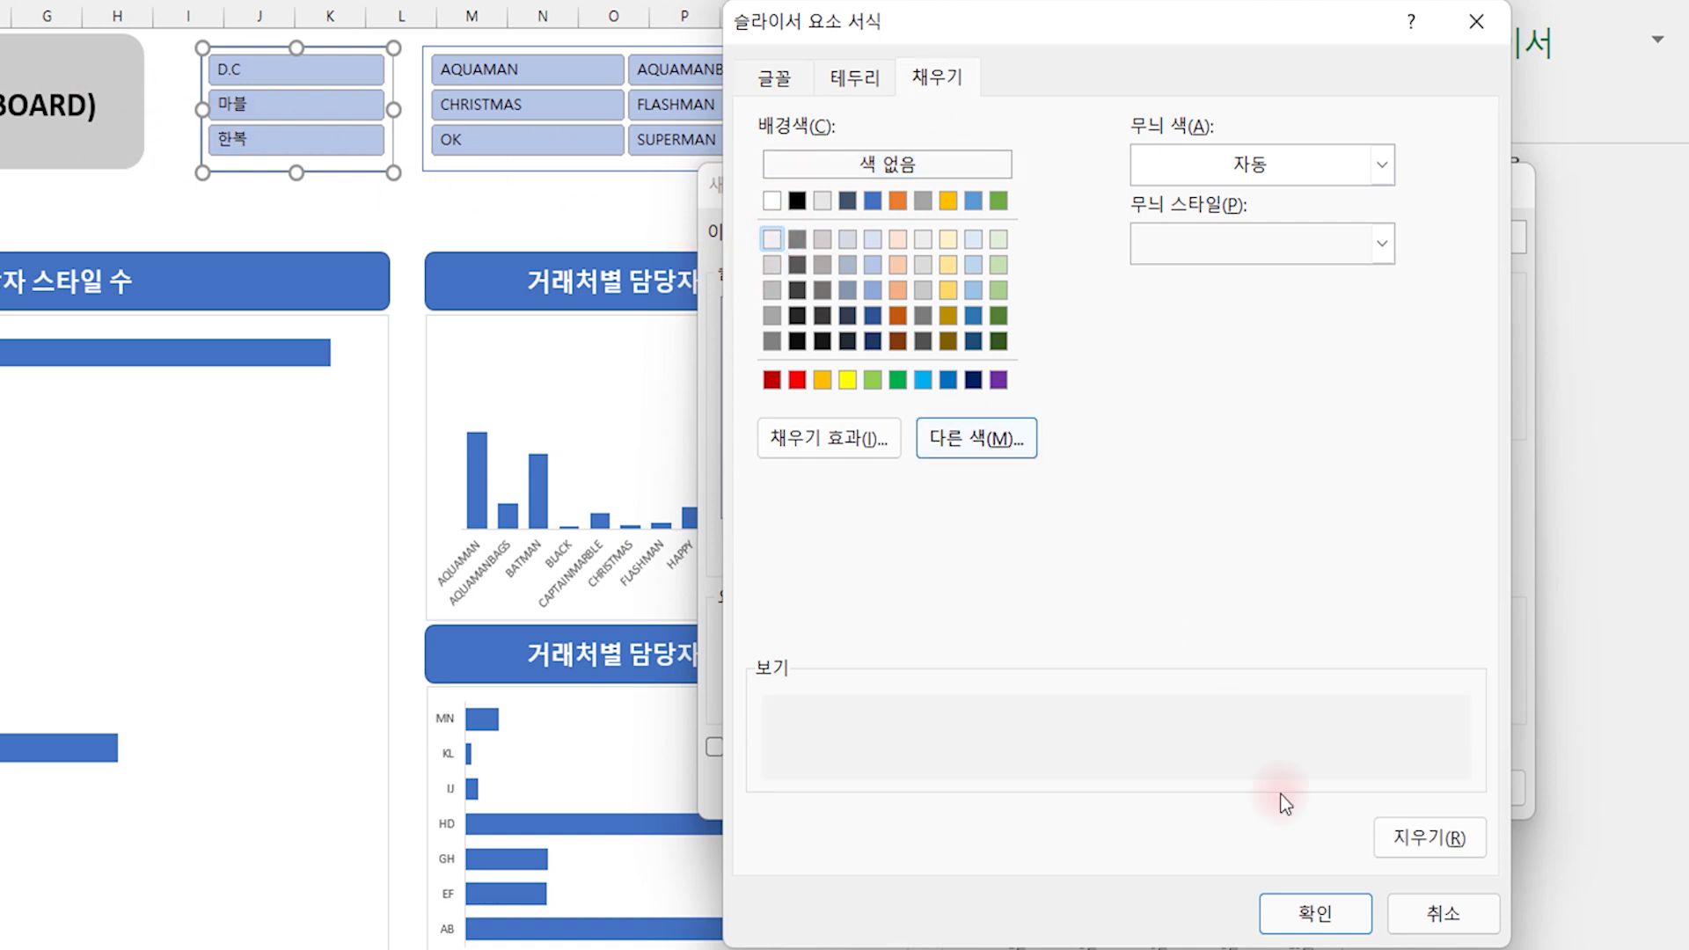
{"action": "left_click", "coordinate": [1312, 910]}
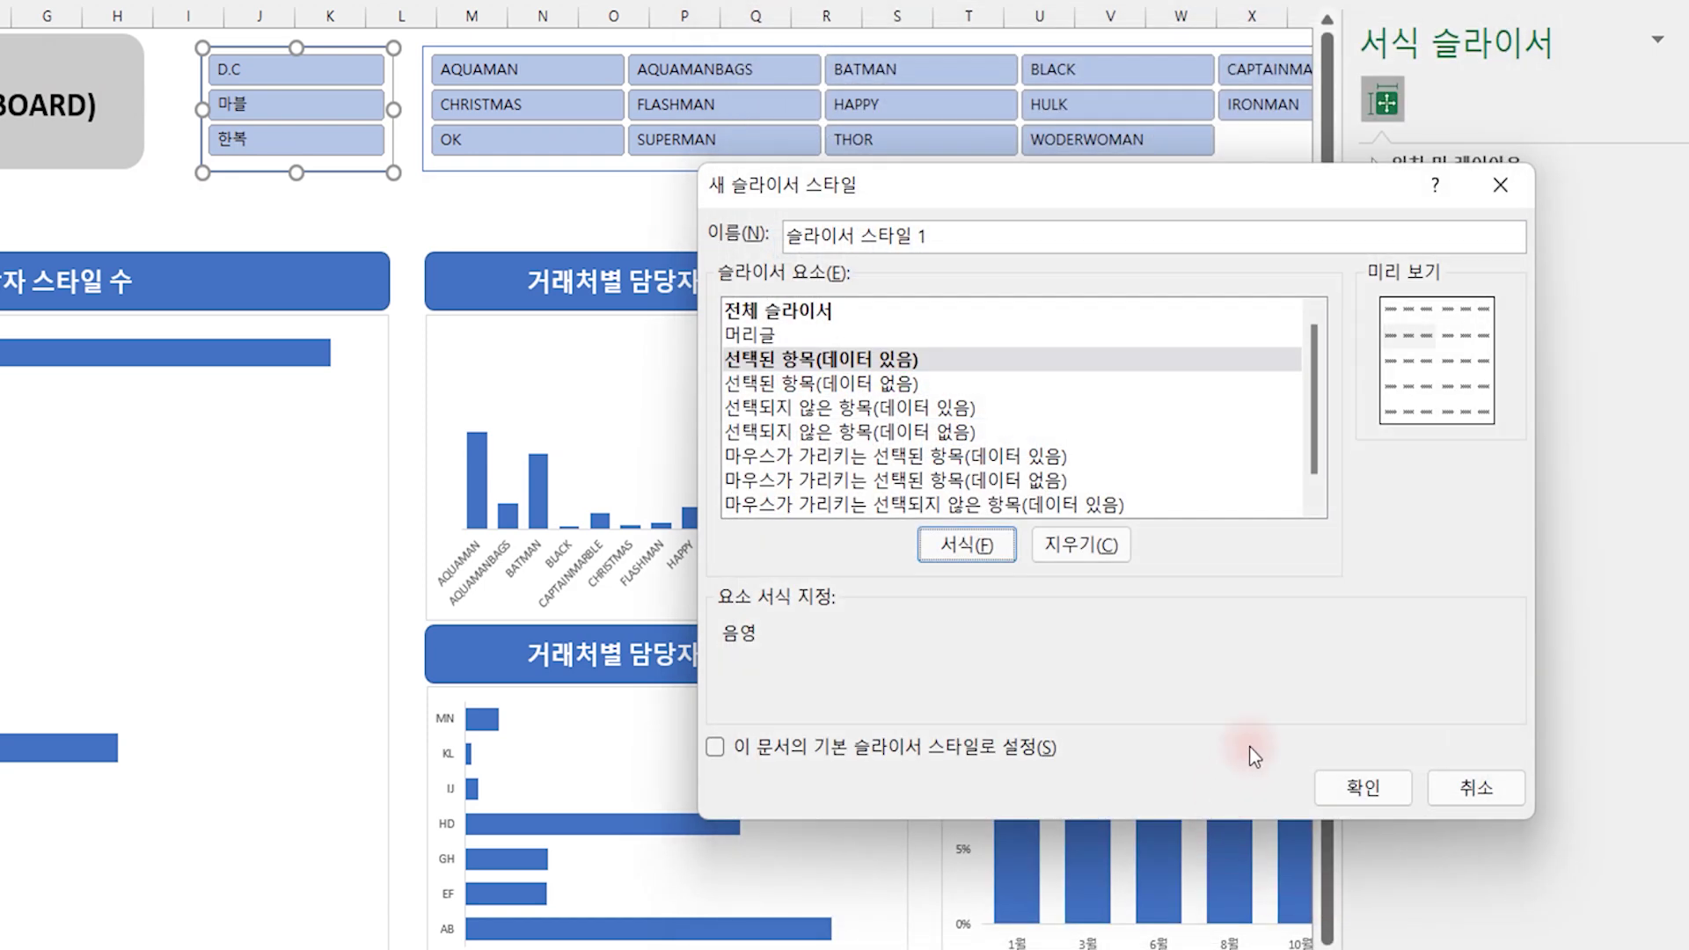
{"action": "left_click", "coordinate": [1362, 785]}
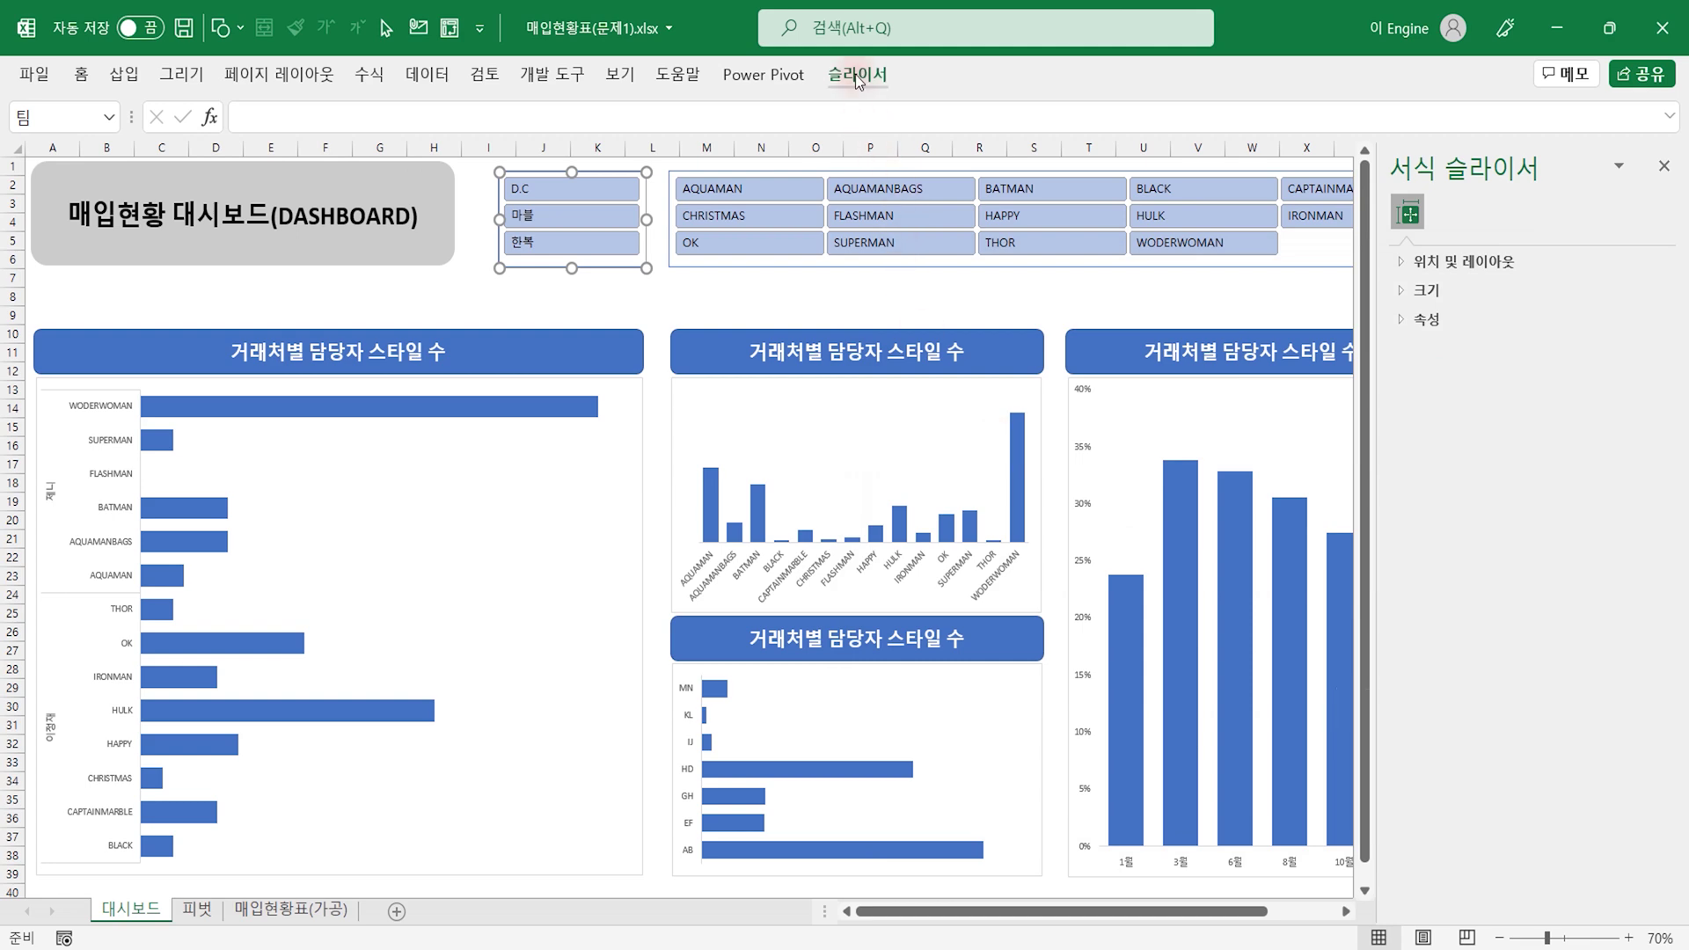
Step: Apply the new custom style to the brand slicer and the customer-name slicer
{"action": "left_click", "coordinate": [858, 73]}
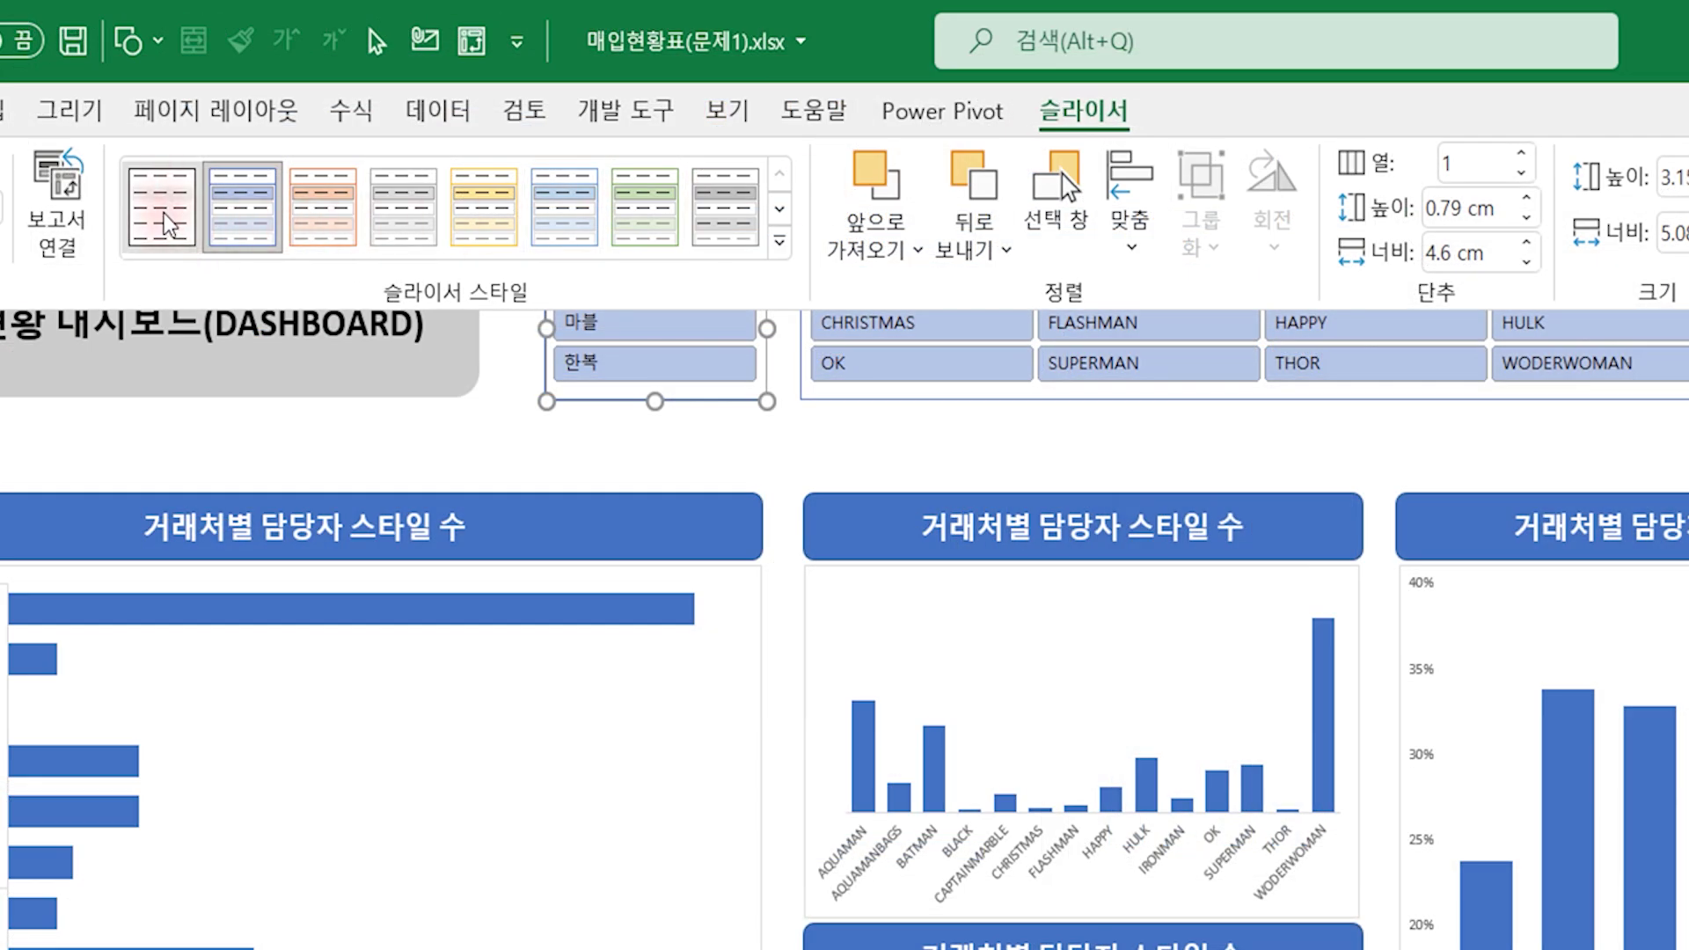
{"action": "left_click", "coordinate": [167, 205]}
{"action": "left_click", "coordinate": [833, 430]}
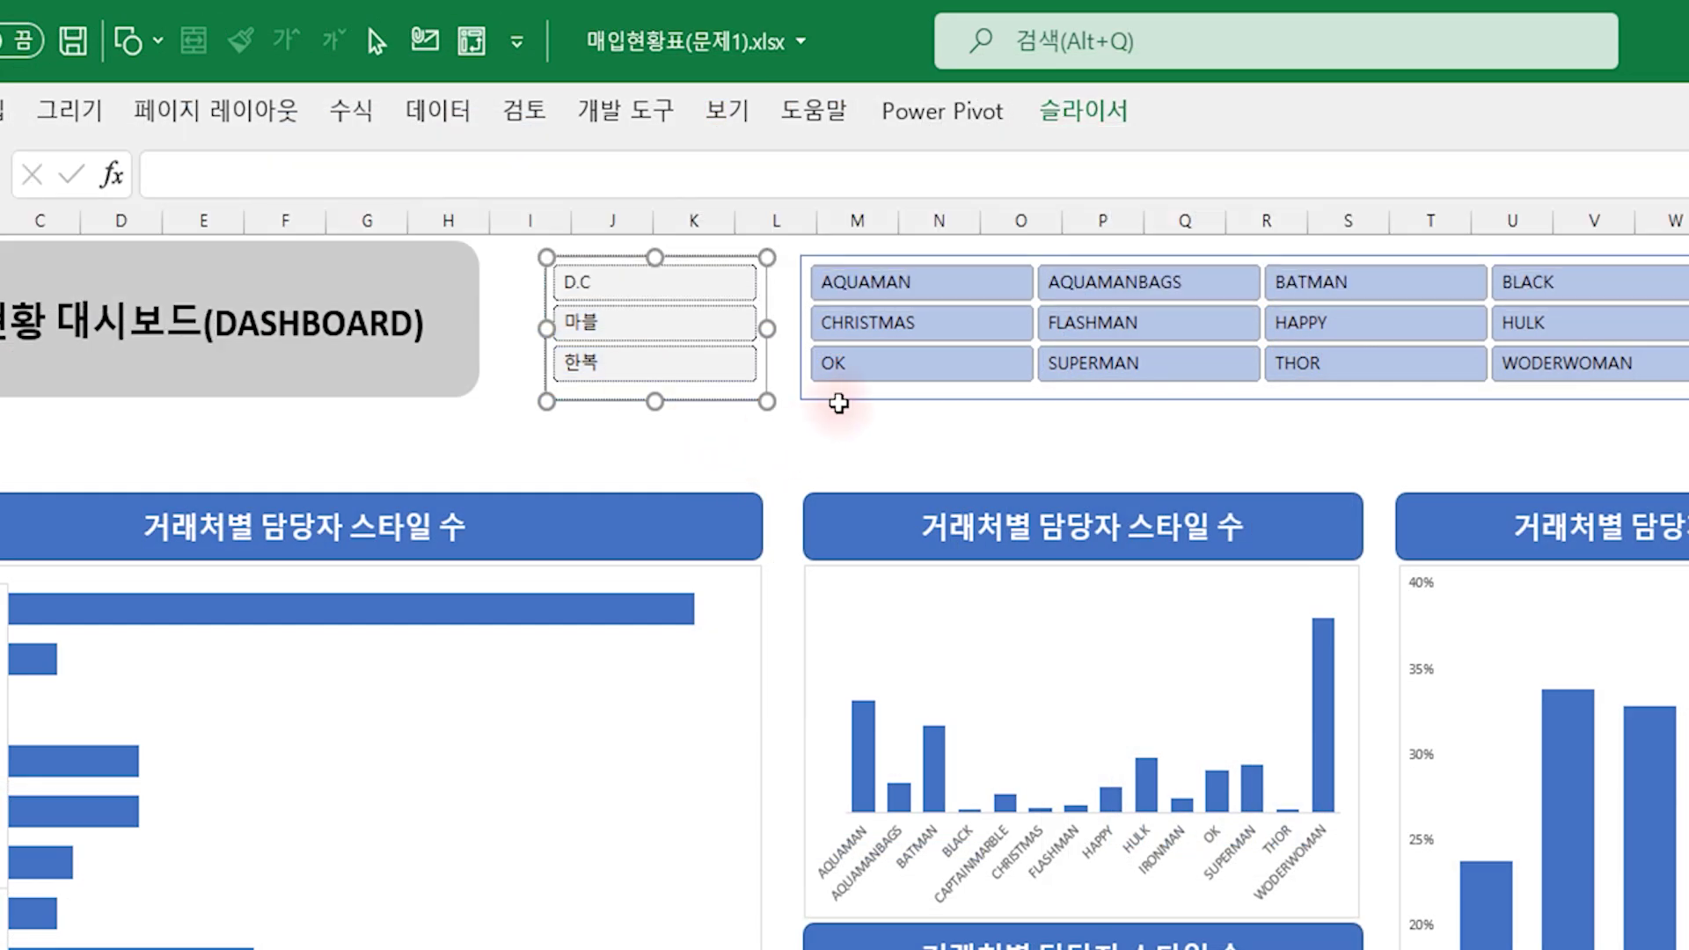
{"action": "left_click", "coordinate": [843, 404]}
{"action": "left_click", "coordinate": [848, 398]}
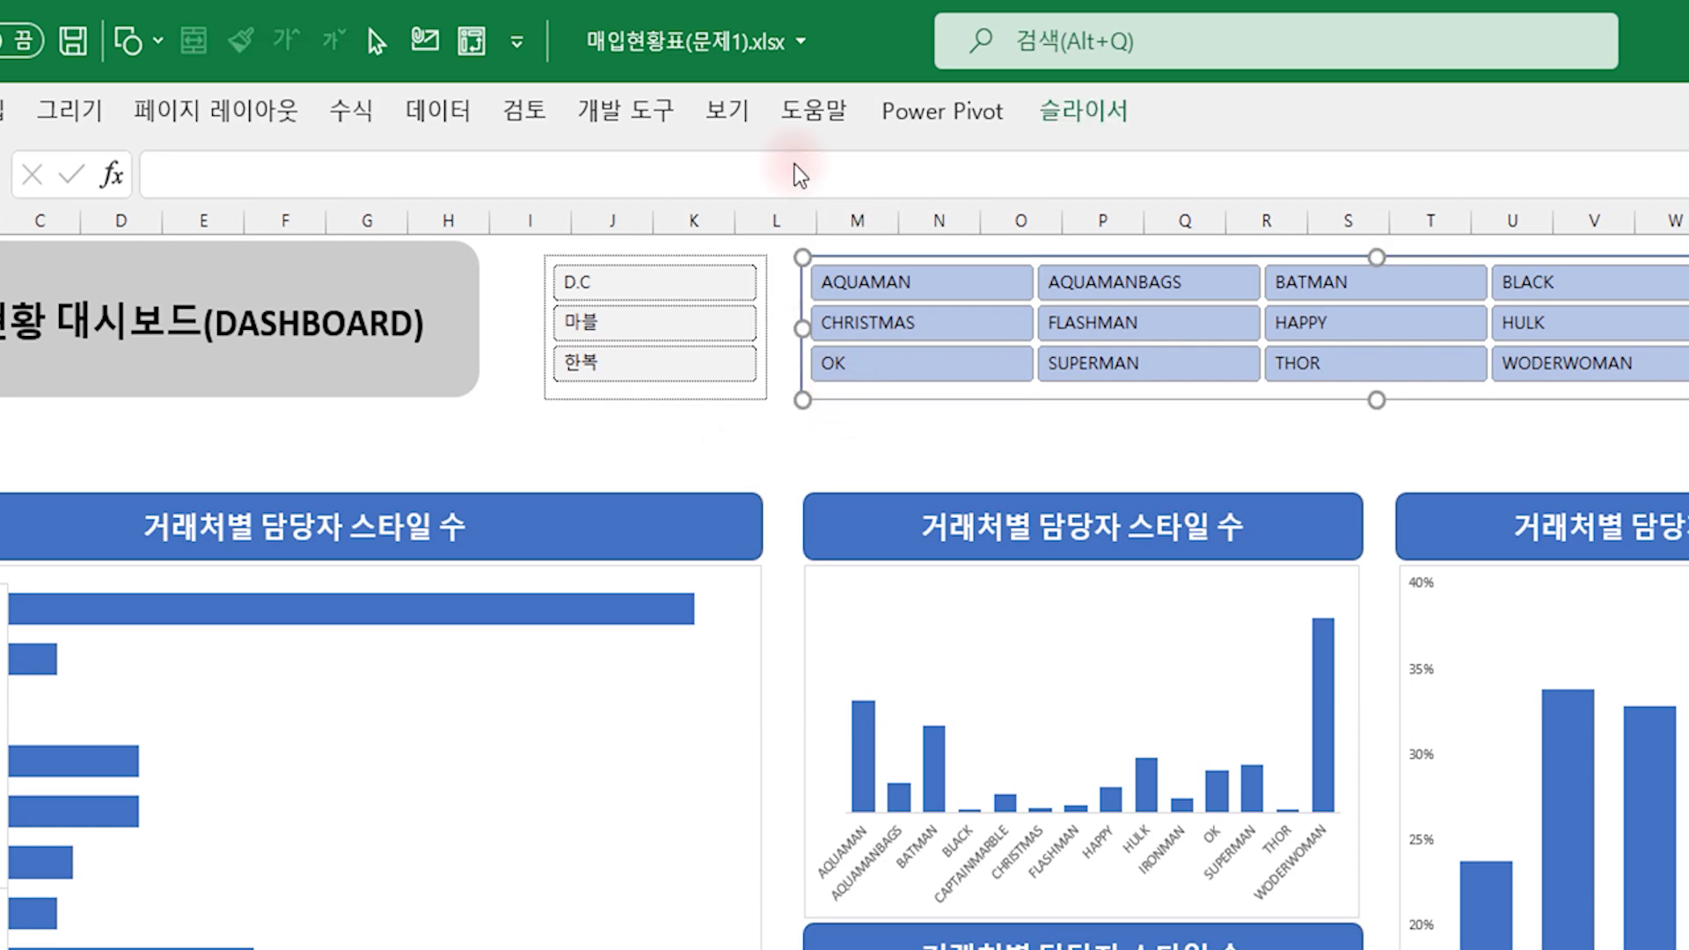
{"action": "left_click", "coordinate": [1090, 113]}
{"action": "left_click", "coordinate": [164, 207]}
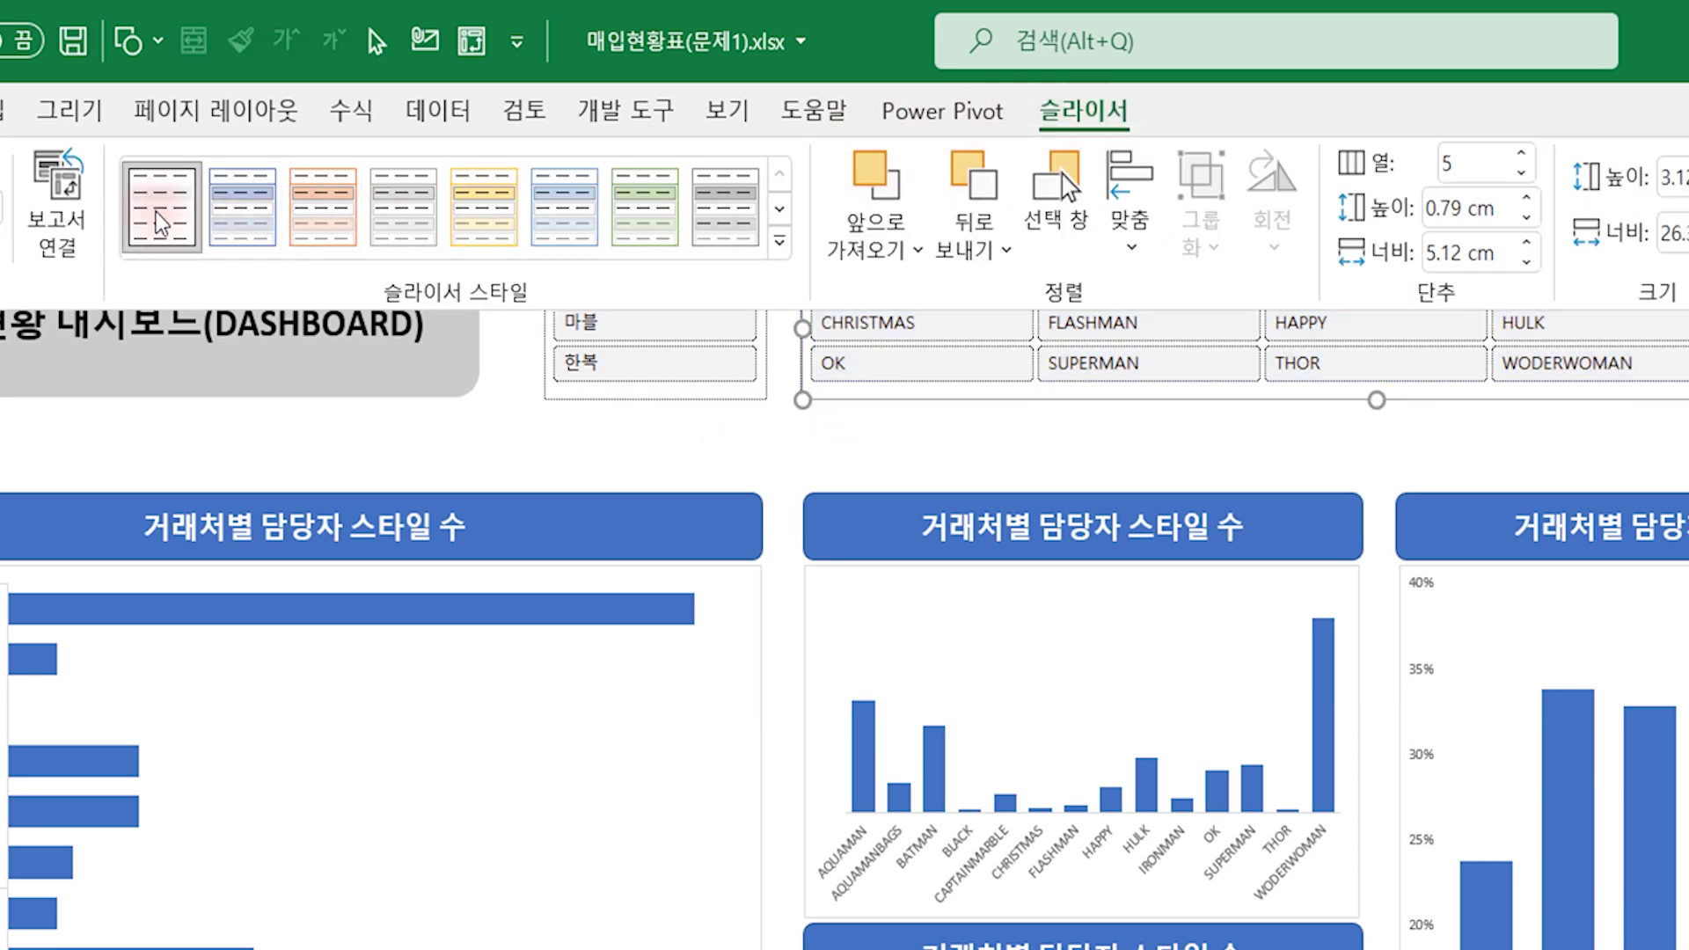
{"action": "left_click", "coordinate": [950, 473]}
{"action": "left_click", "coordinate": [1661, 167]}
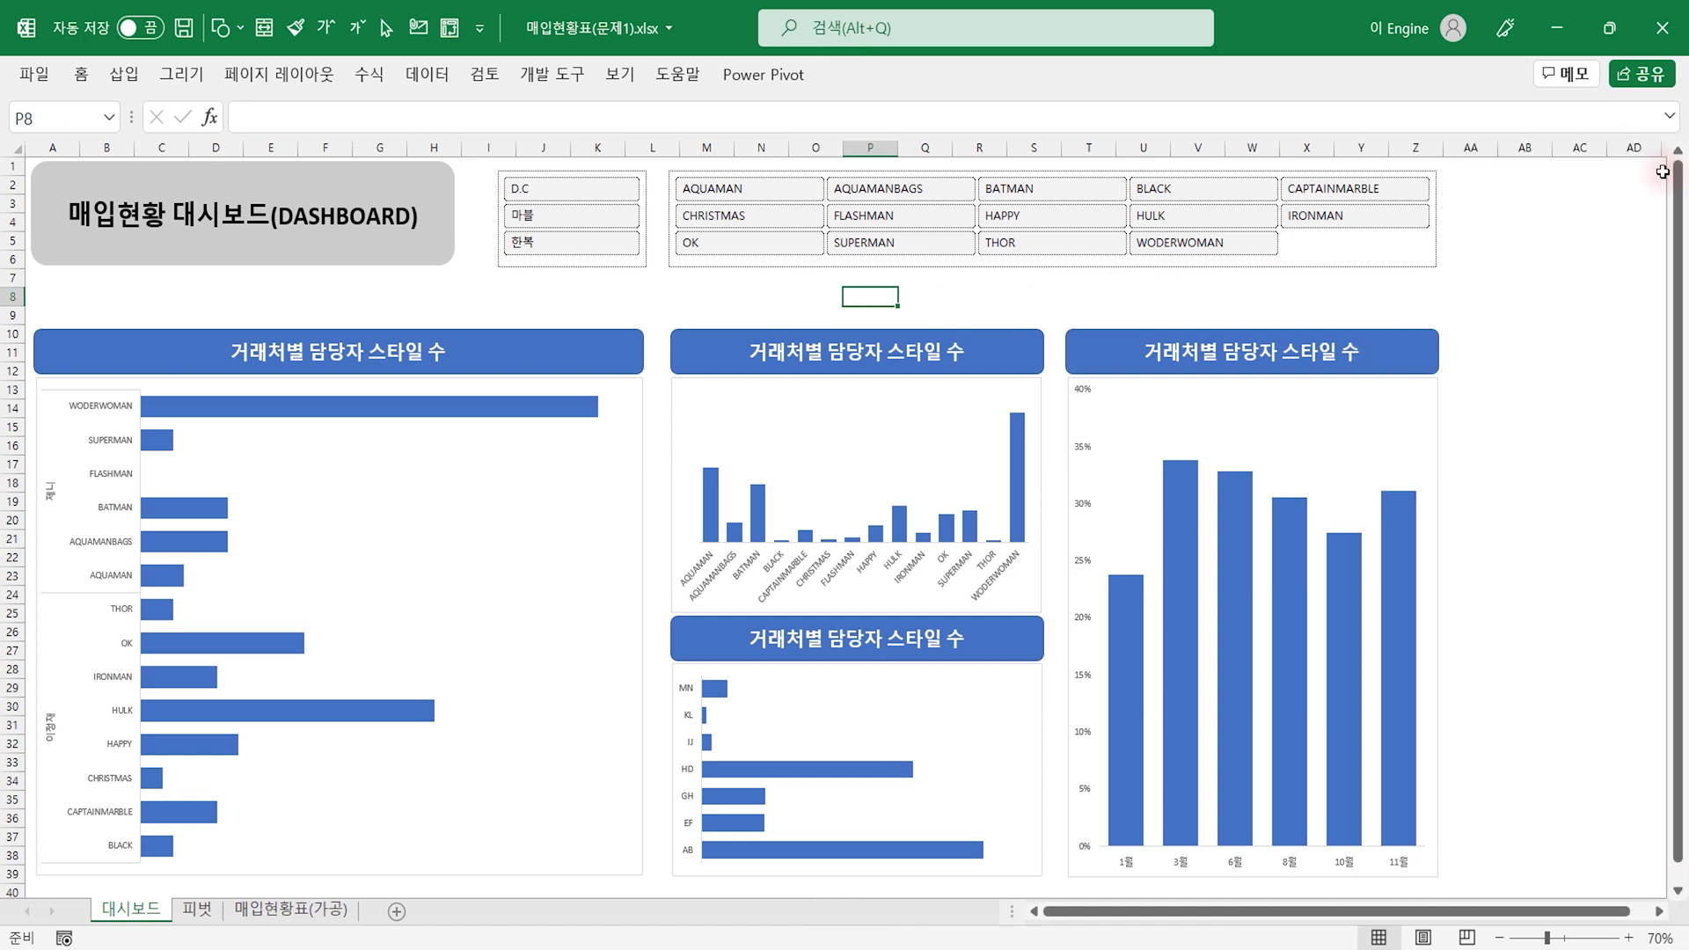
{"action": "left_click", "coordinate": [765, 195]}
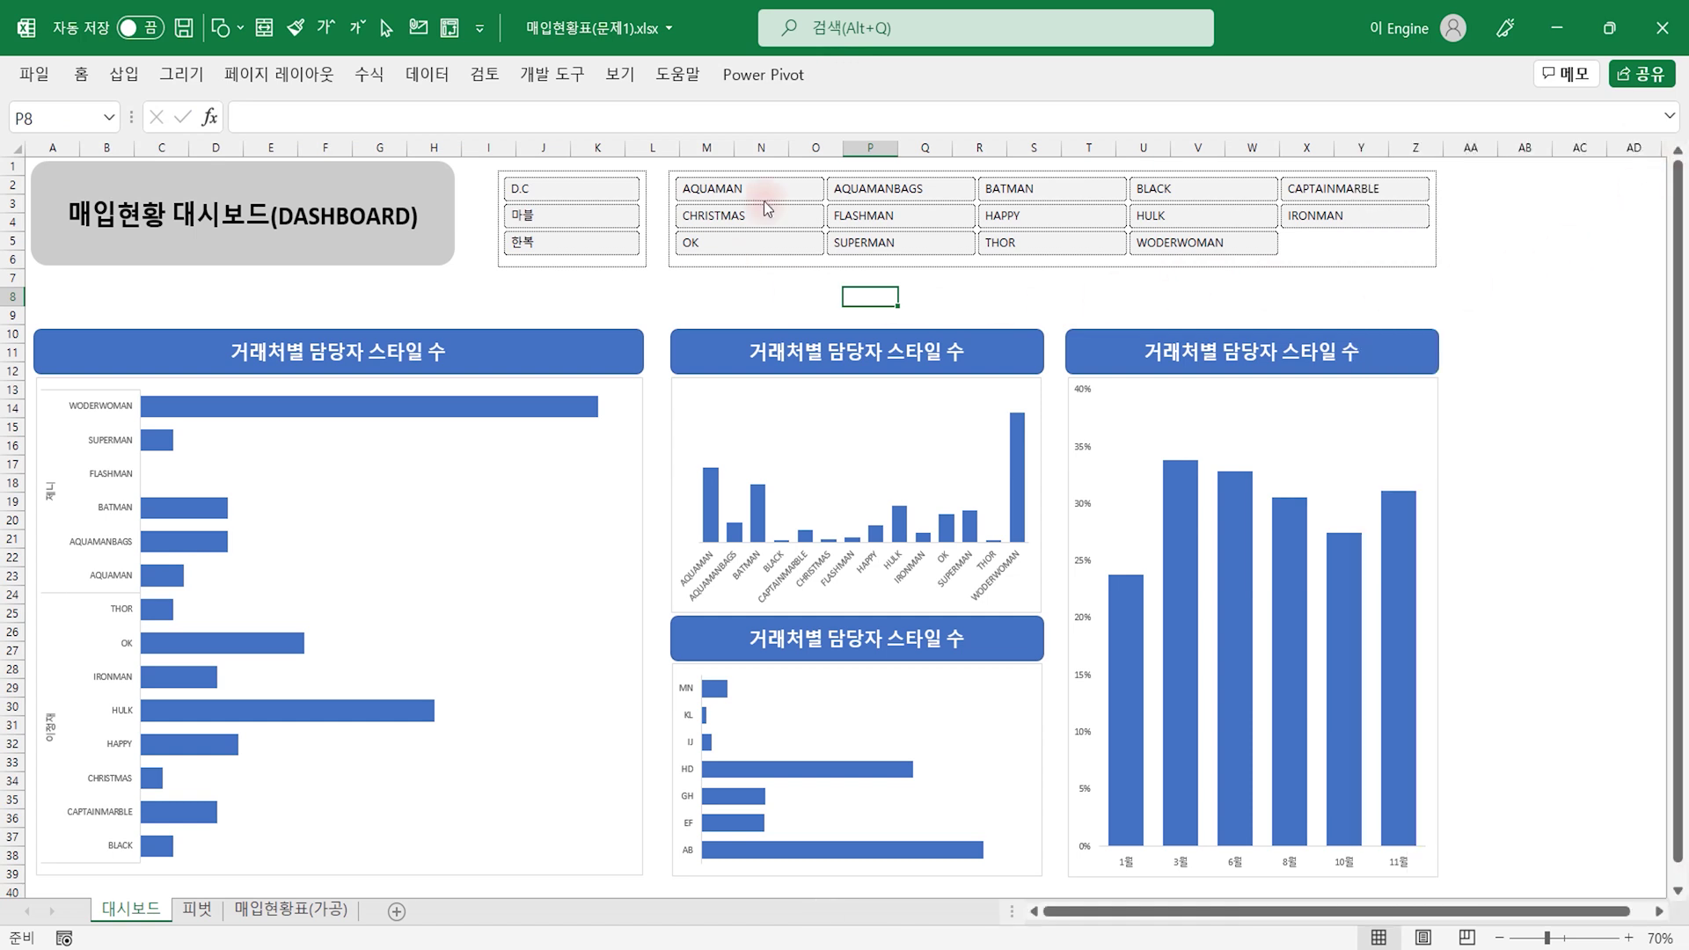
Step: Fill the '거래처별 담당자 스타일 수' banner pale green at 30% transparency, no outline, black text
{"action": "left_click", "coordinate": [582, 354]}
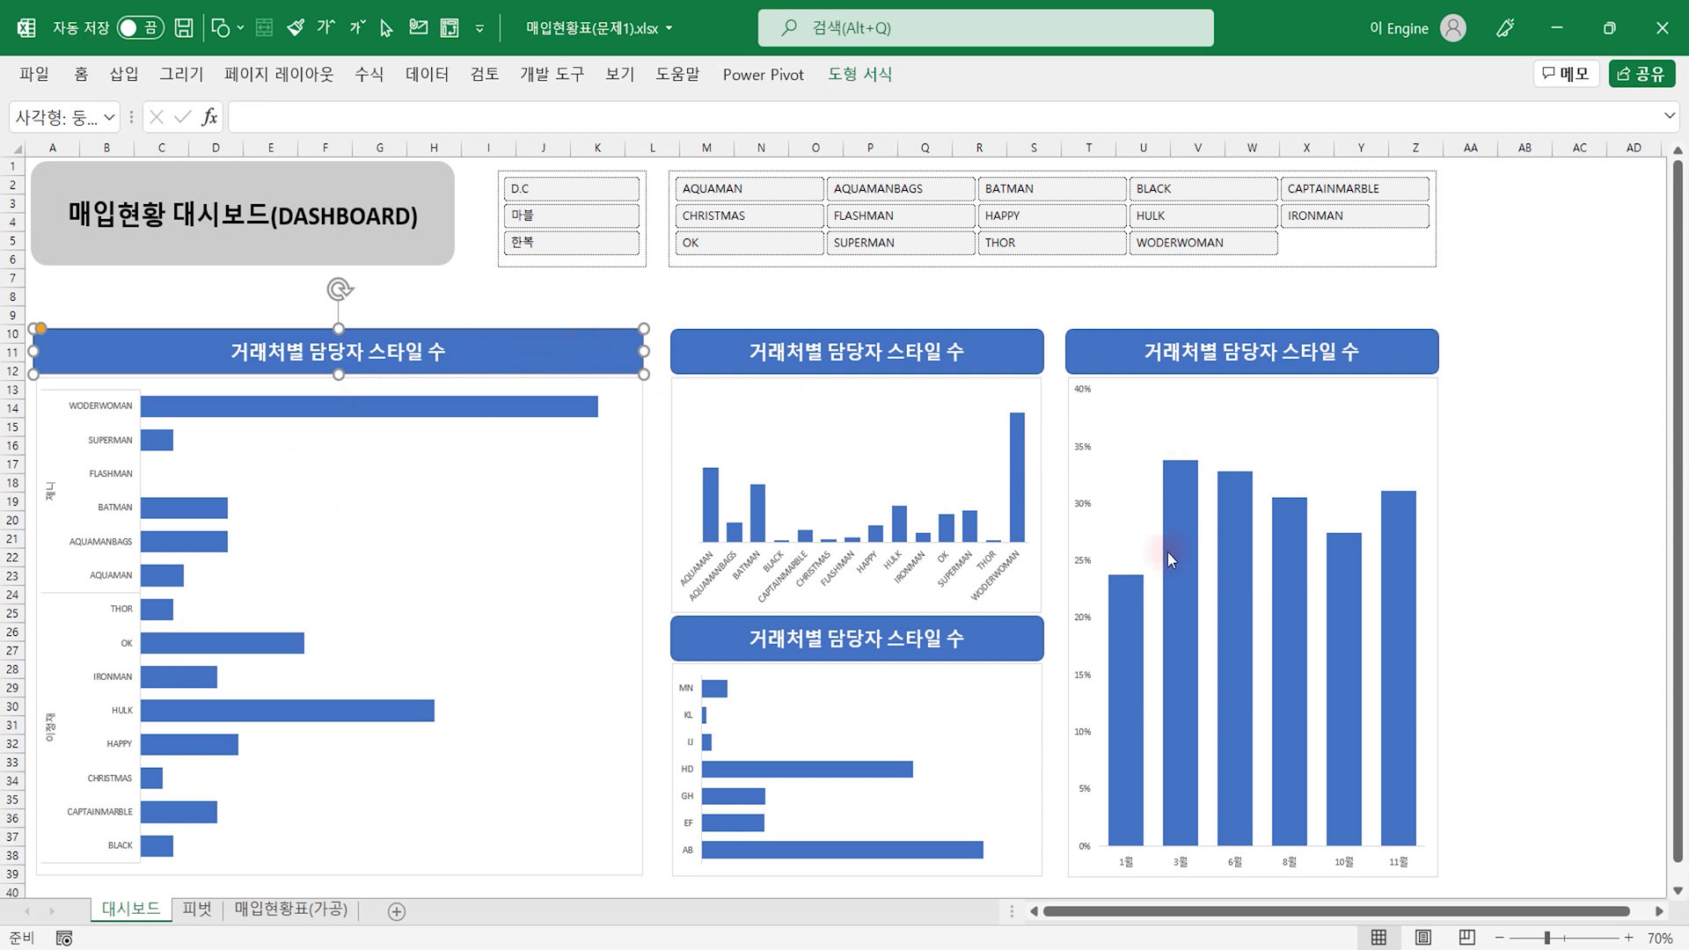
{"action": "right_click", "coordinate": [506, 360]}
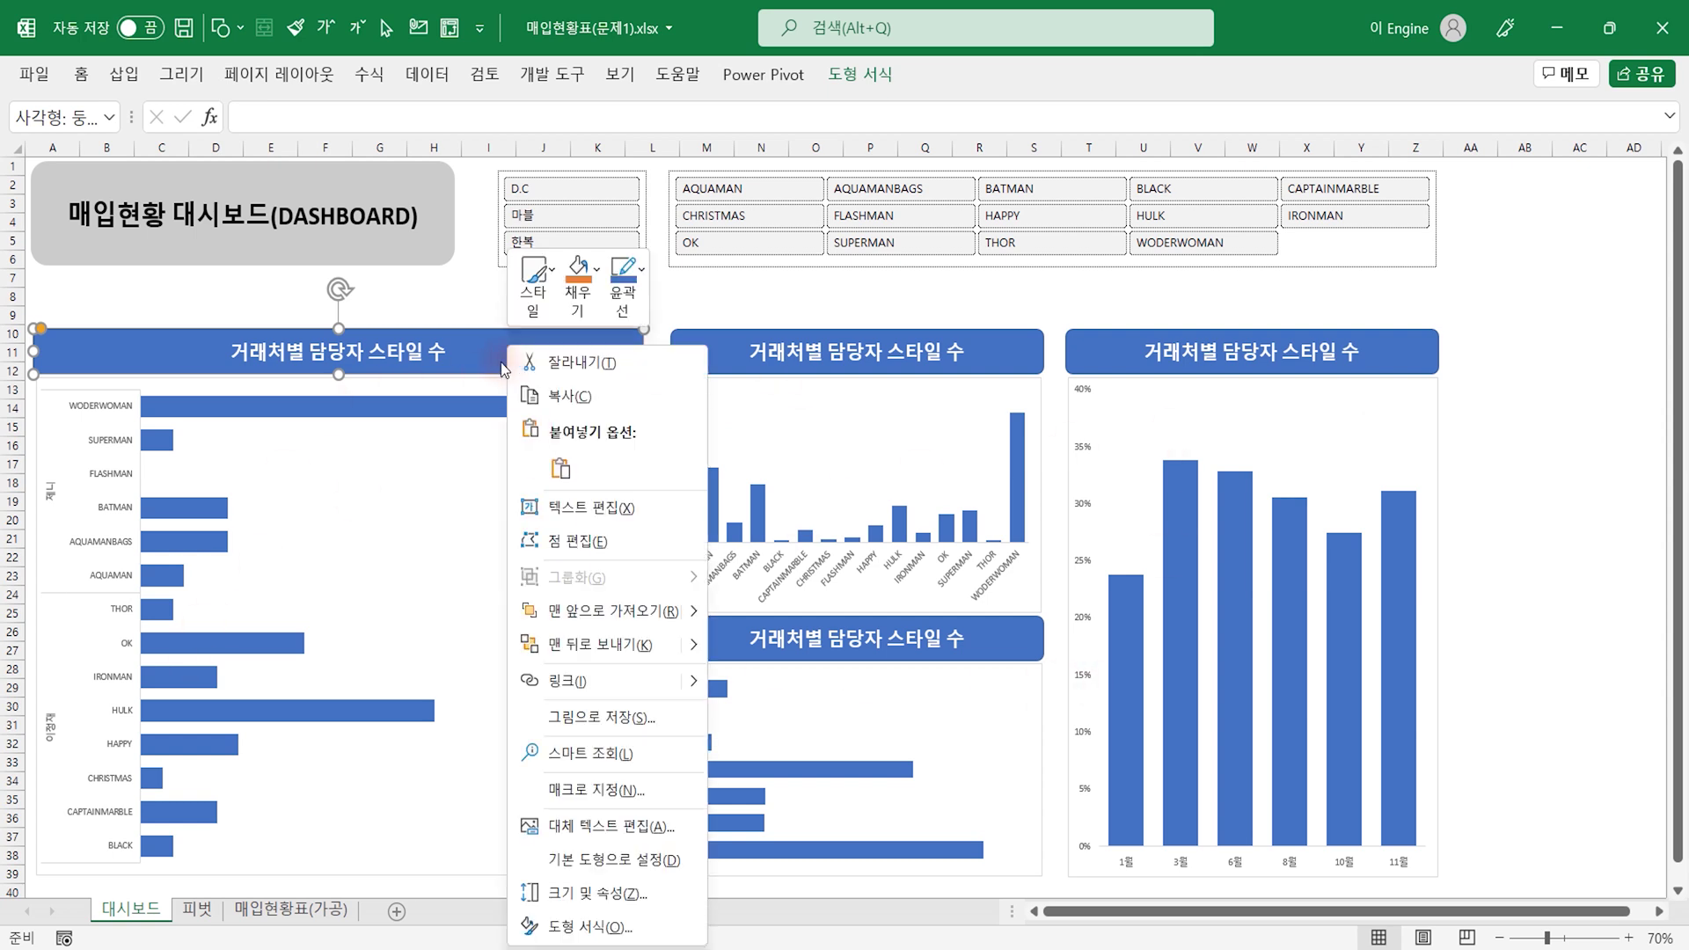
{"action": "left_click", "coordinate": [563, 919]}
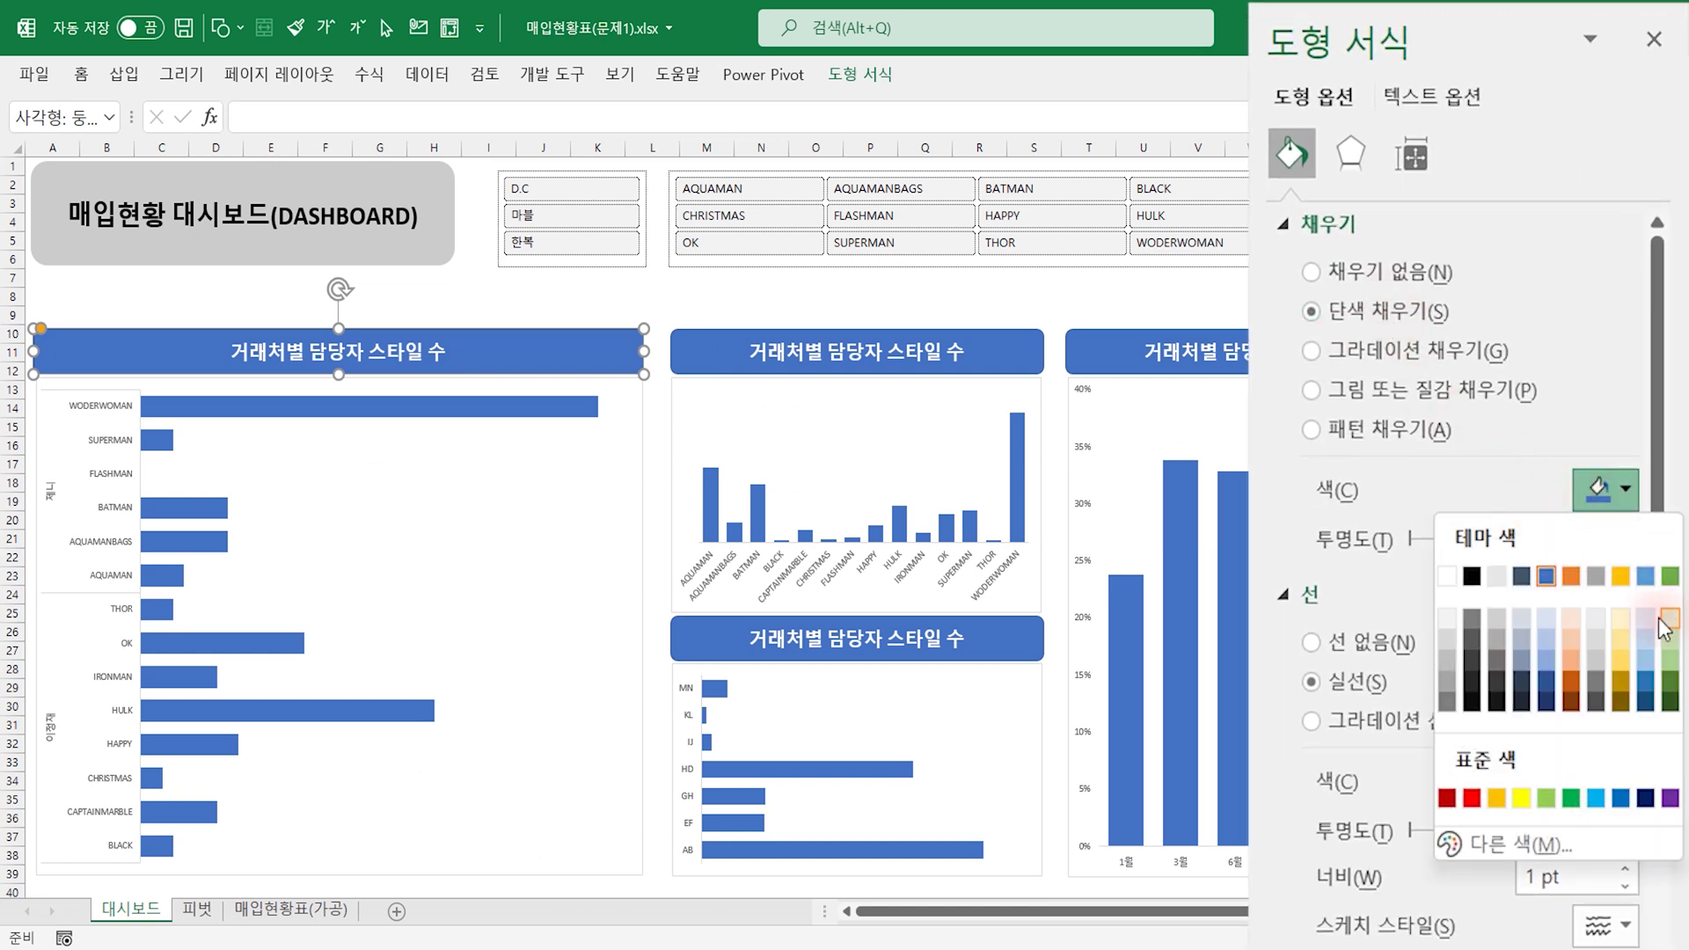
{"action": "left_click", "coordinate": [1670, 618]}
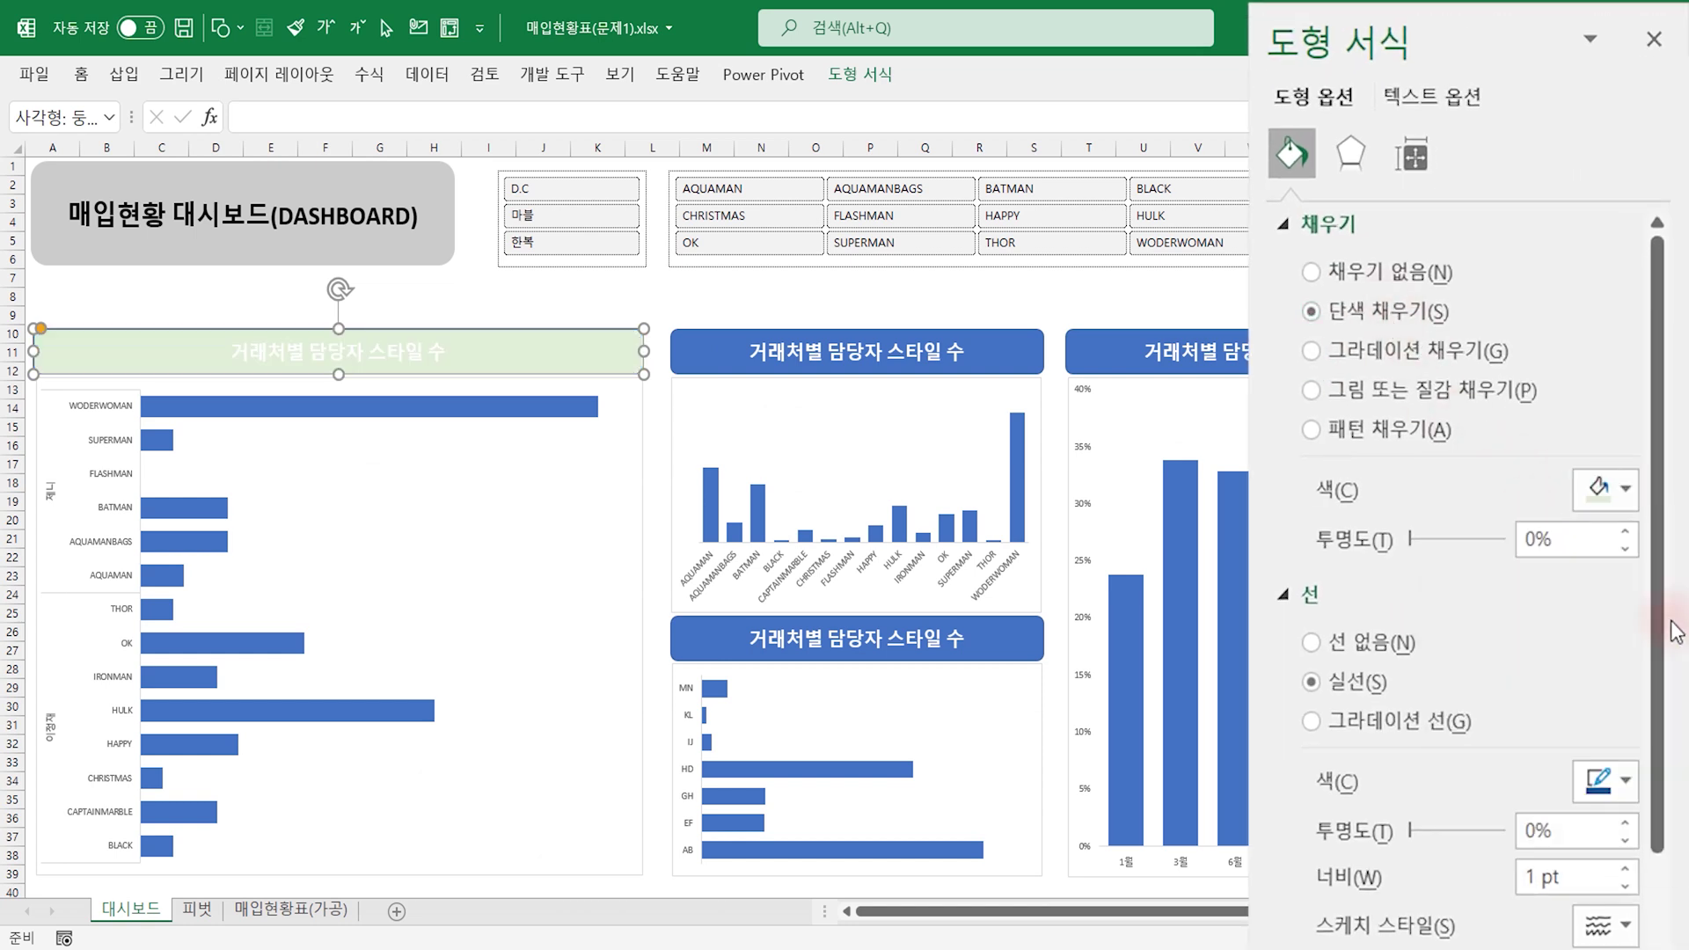
{"action": "double_click", "coordinate": [1565, 554]}
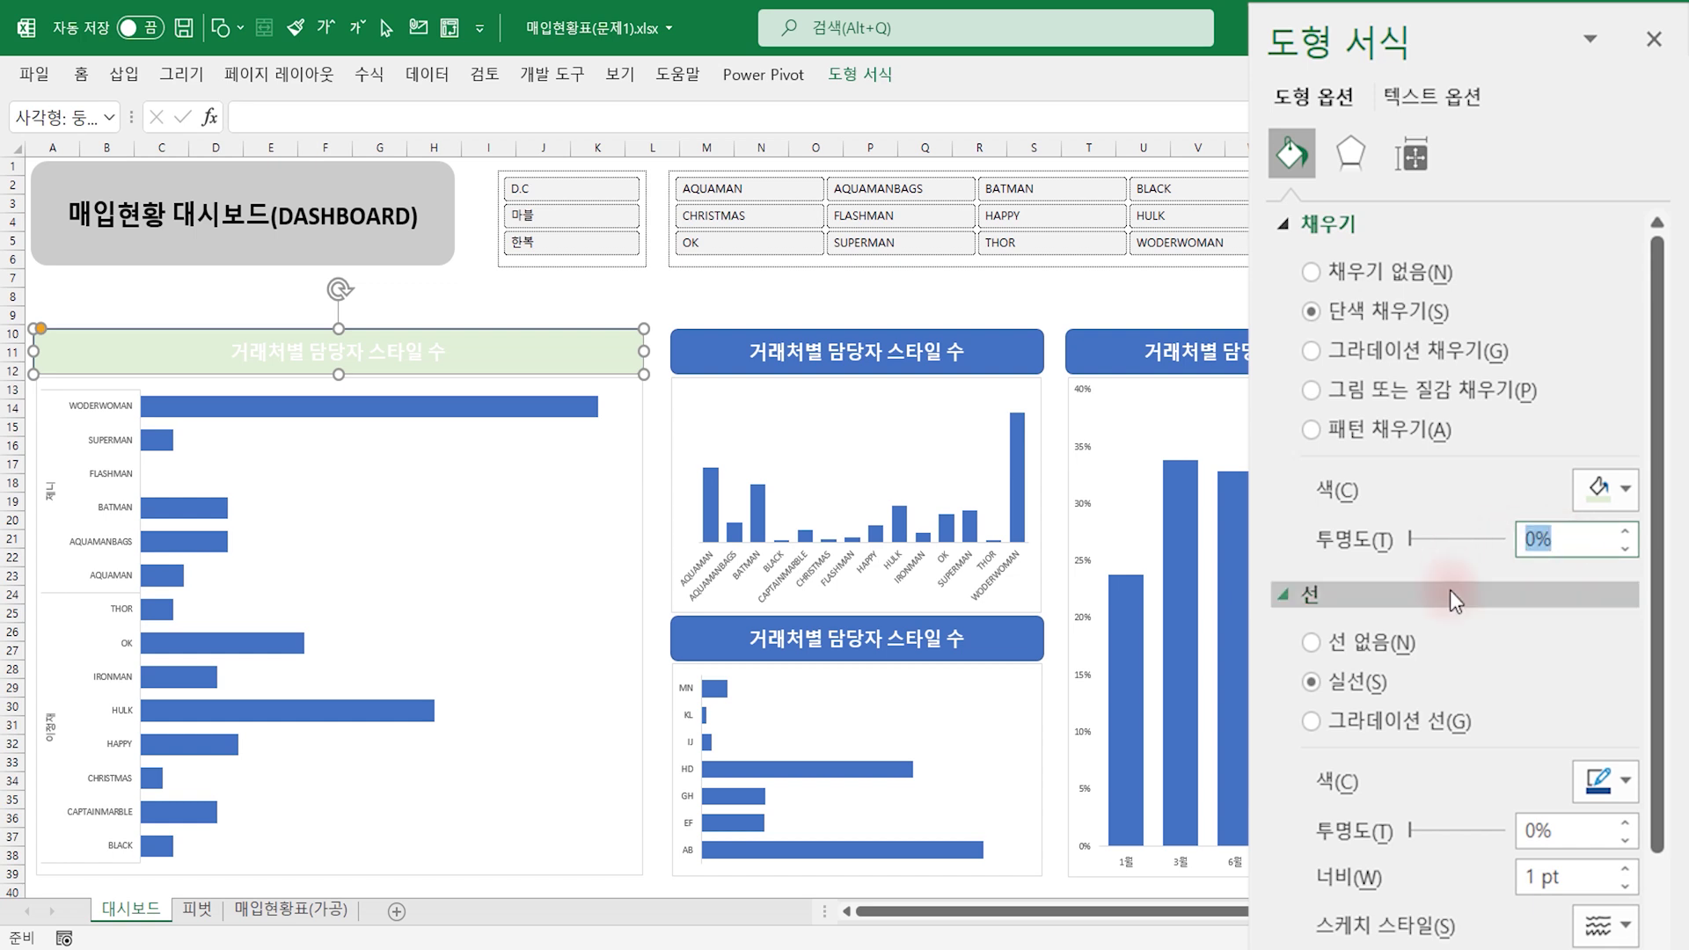
{"action": "type", "text": "30"}
{"action": "left_click", "coordinate": [1312, 641]}
{"action": "left_click", "coordinate": [84, 77]}
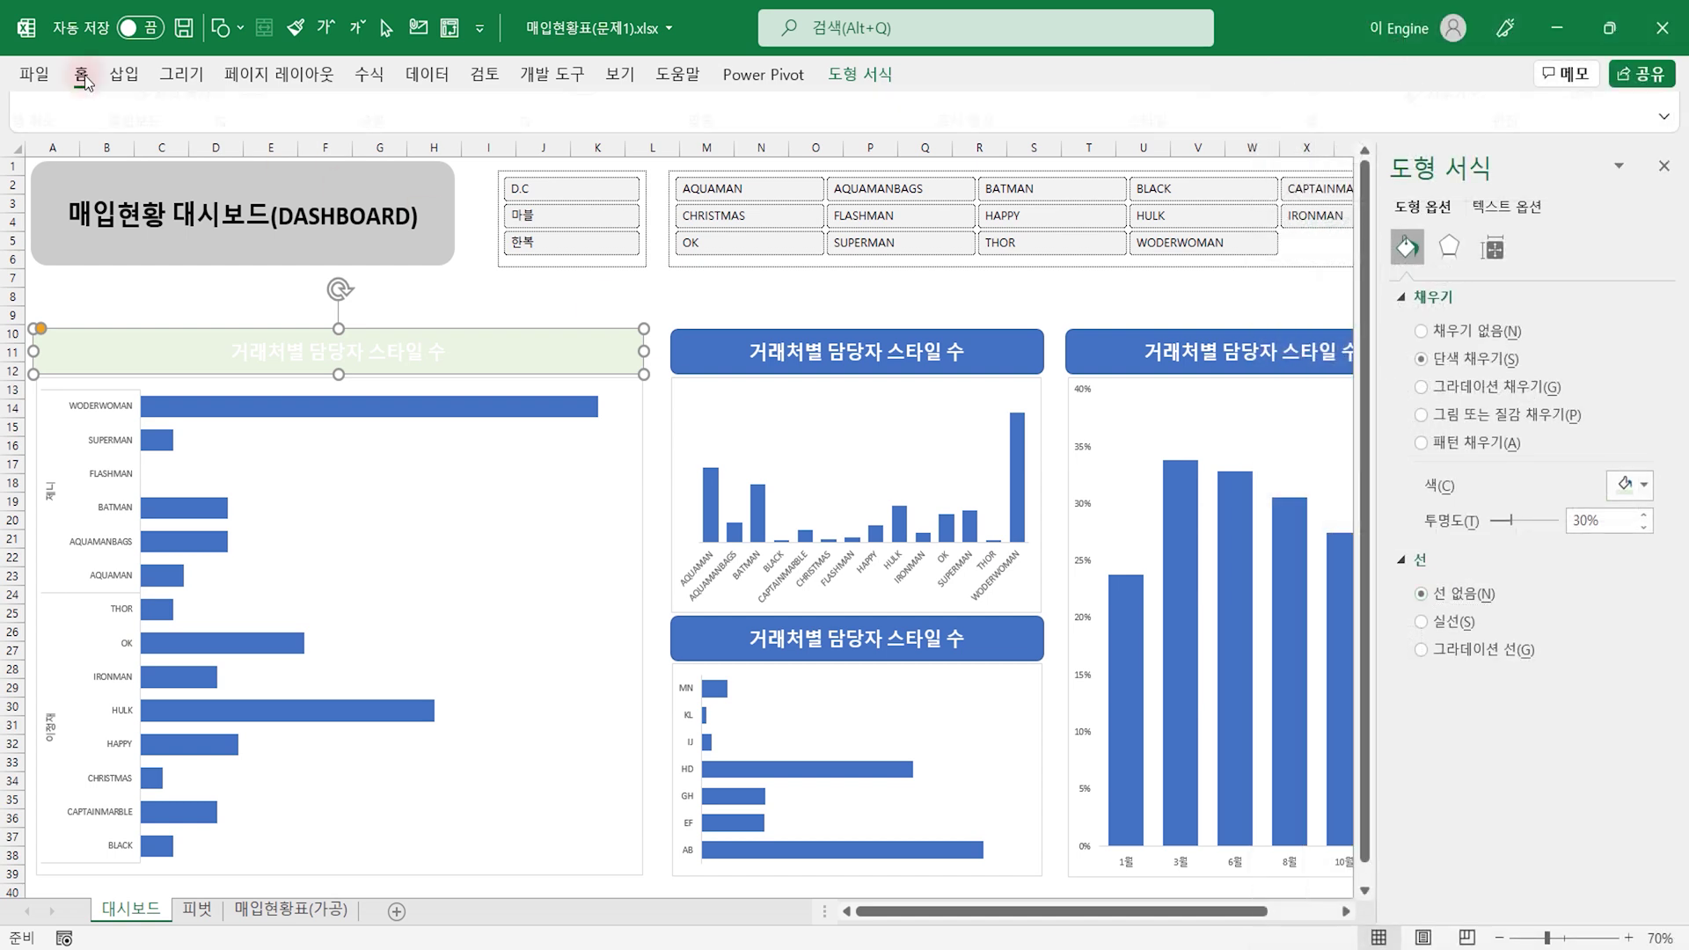
{"action": "left_click", "coordinate": [464, 163]}
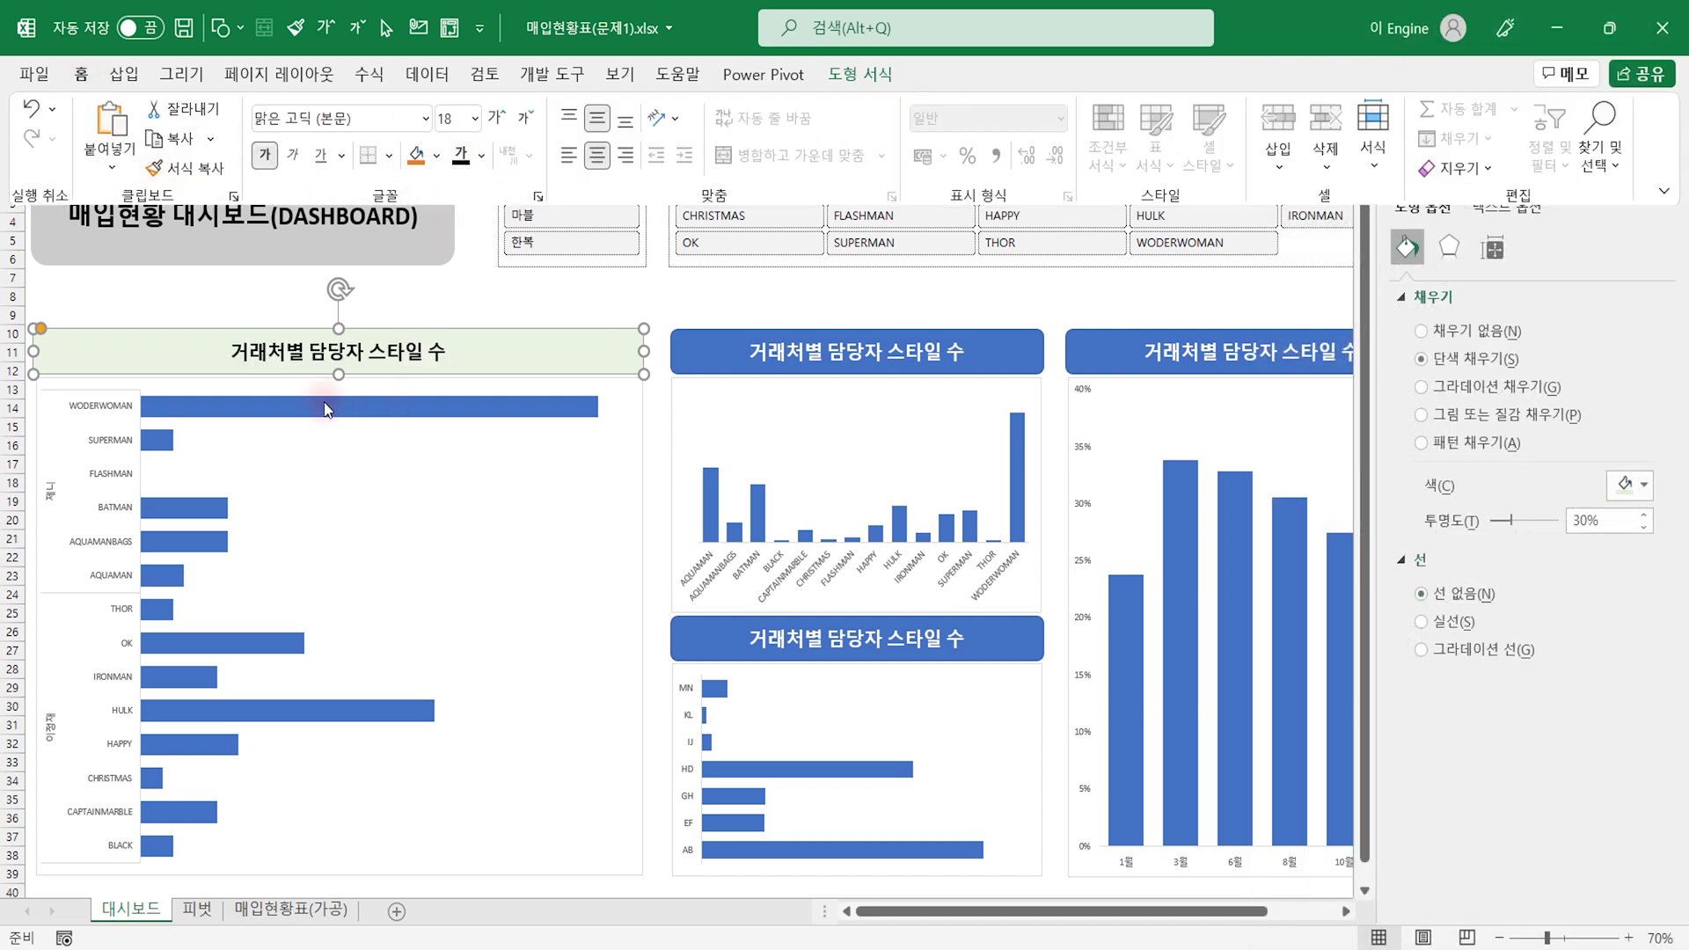
Step: Give the left chart's bars a solid pale green fill at 30% transparency with no border
{"action": "left_click", "coordinate": [344, 389]}
{"action": "left_click", "coordinate": [359, 409]}
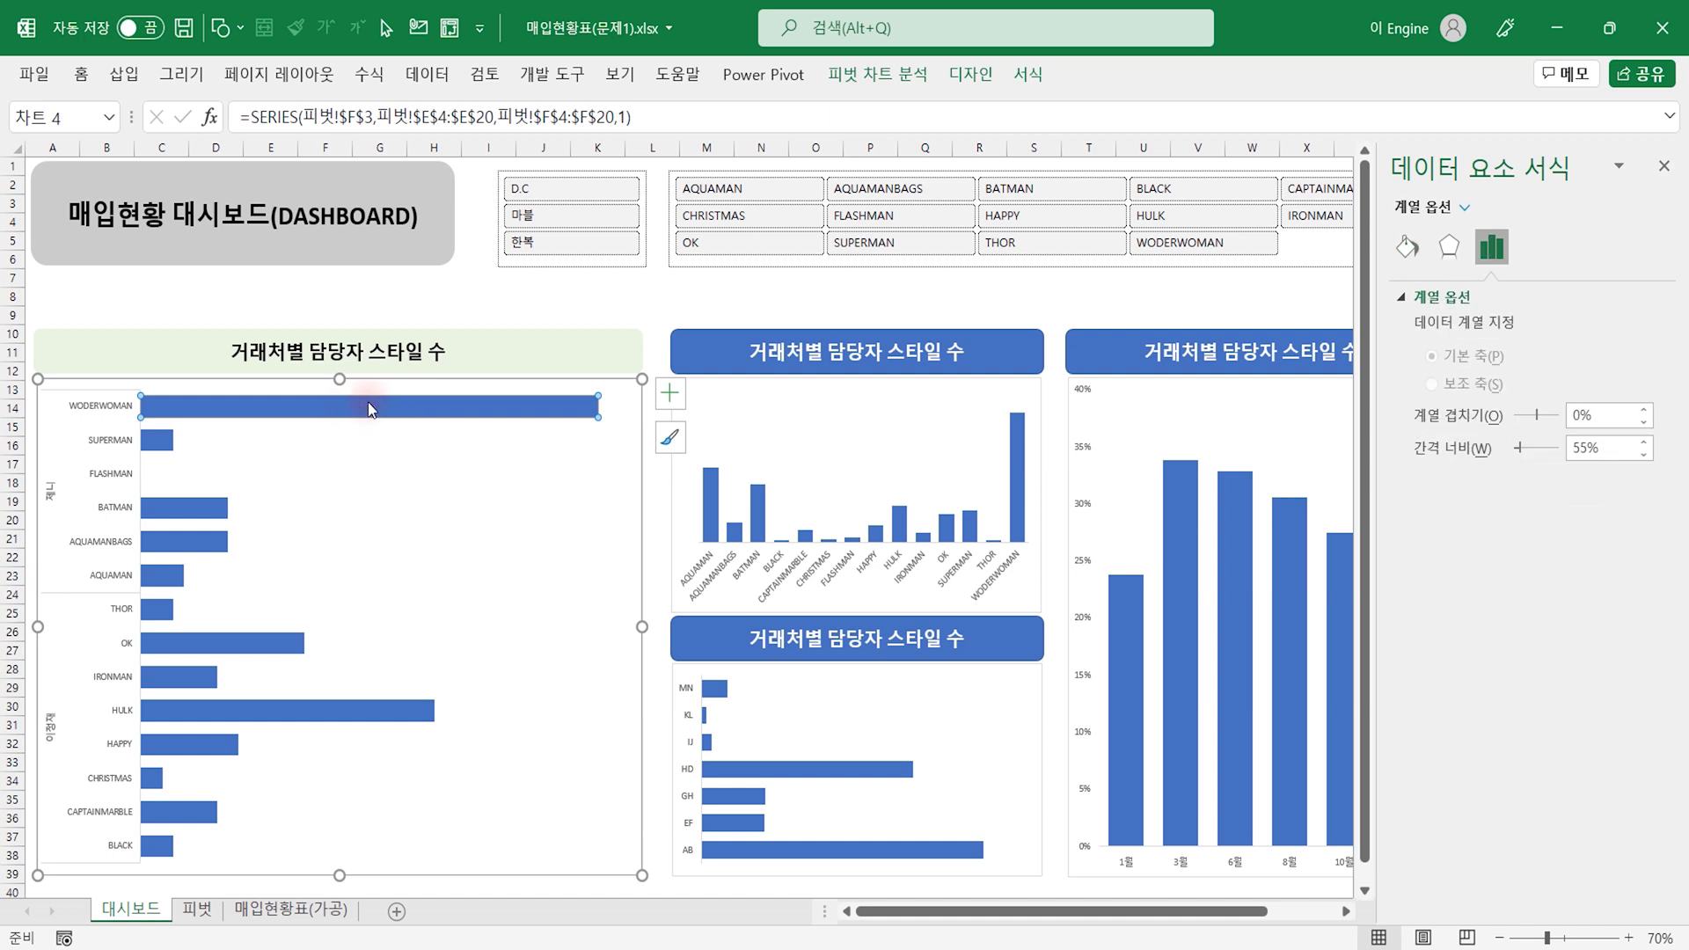
{"action": "left_click", "coordinate": [528, 287]}
{"action": "left_click", "coordinate": [268, 406]}
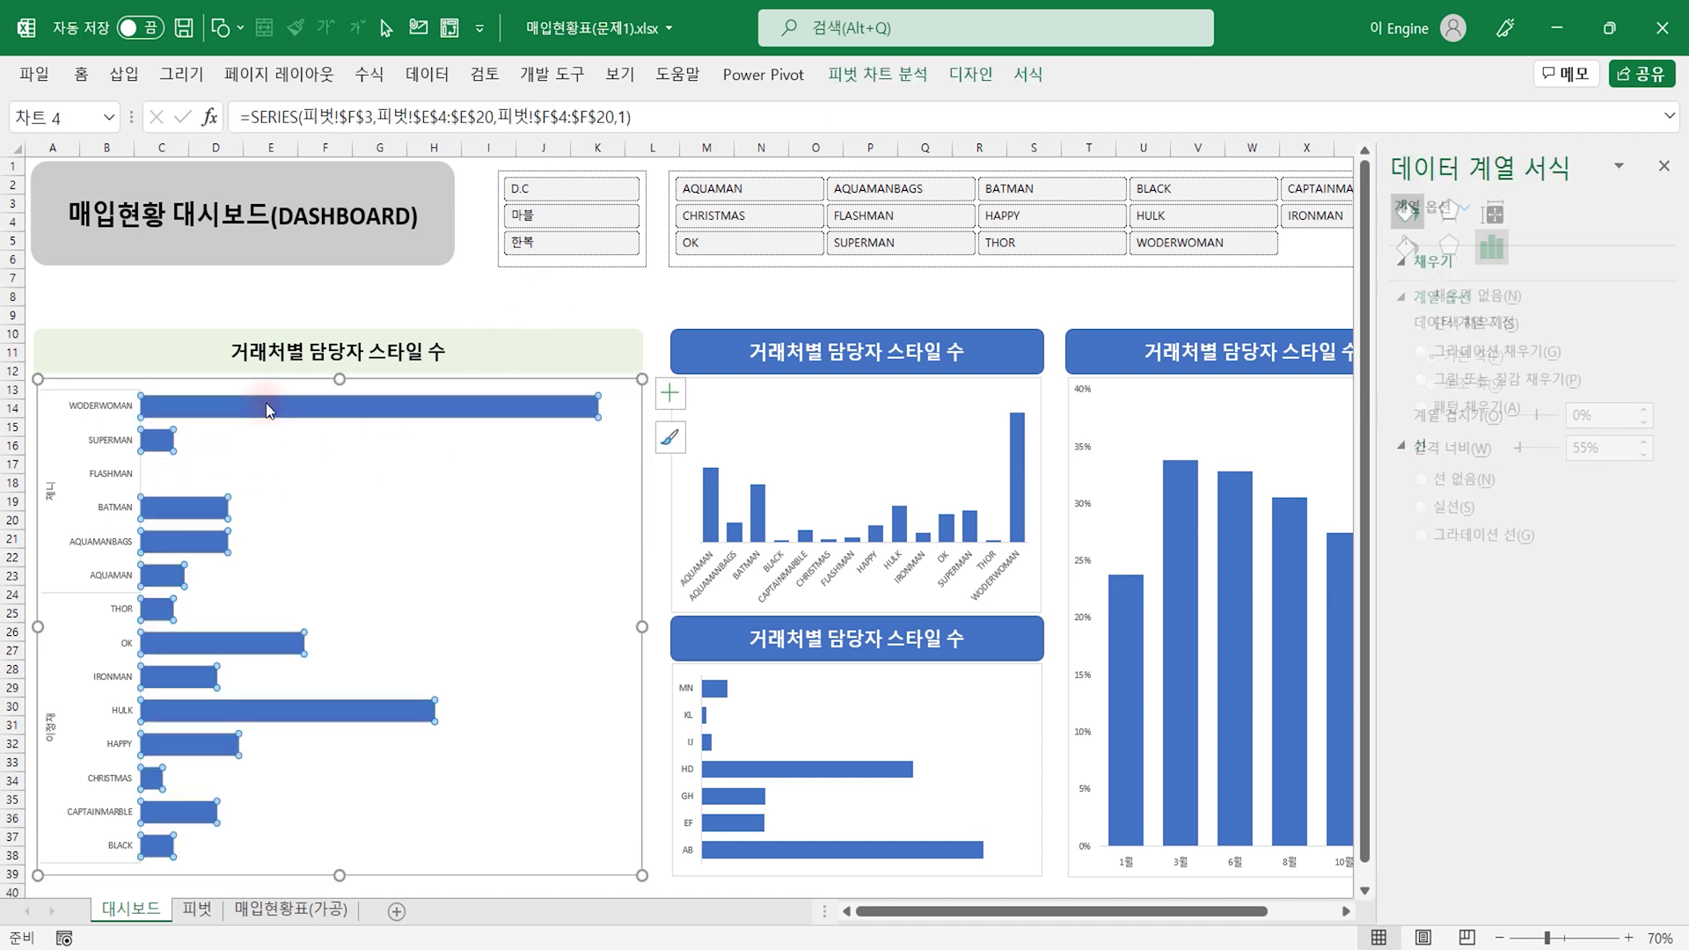
{"action": "left_click", "coordinate": [1406, 247]}
{"action": "left_click", "coordinate": [1420, 359]}
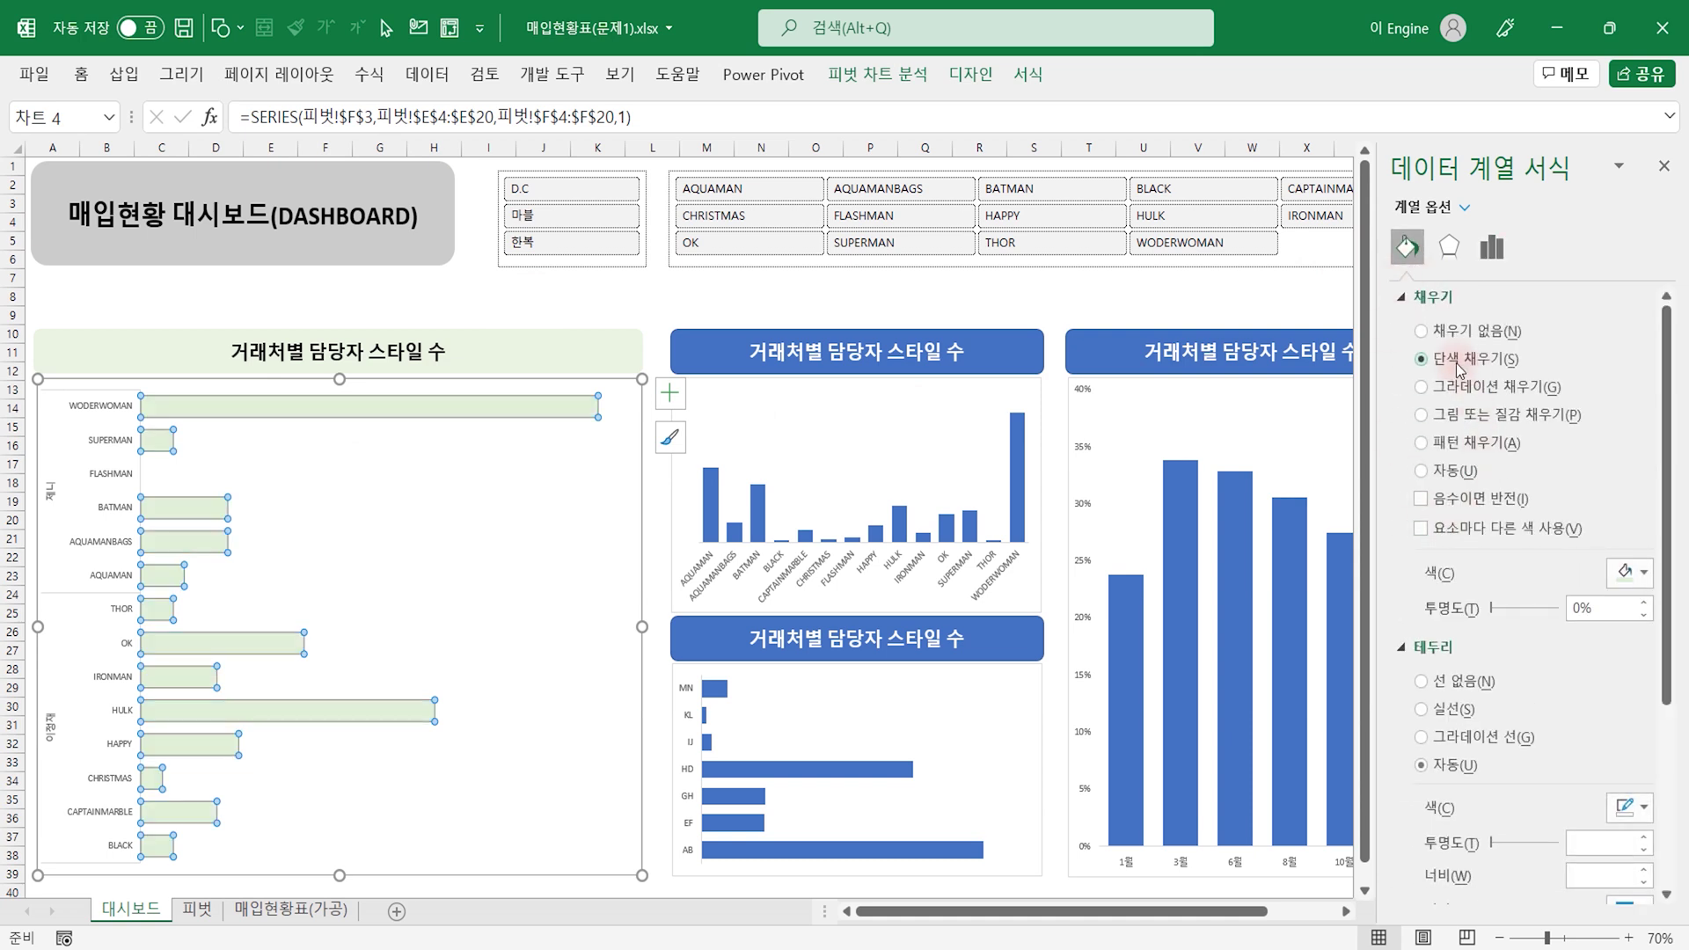
{"action": "left_click", "coordinate": [1627, 574]}
{"action": "left_click", "coordinate": [1679, 666]}
{"action": "left_click", "coordinate": [1447, 609]}
{"action": "type", "text": "30"}
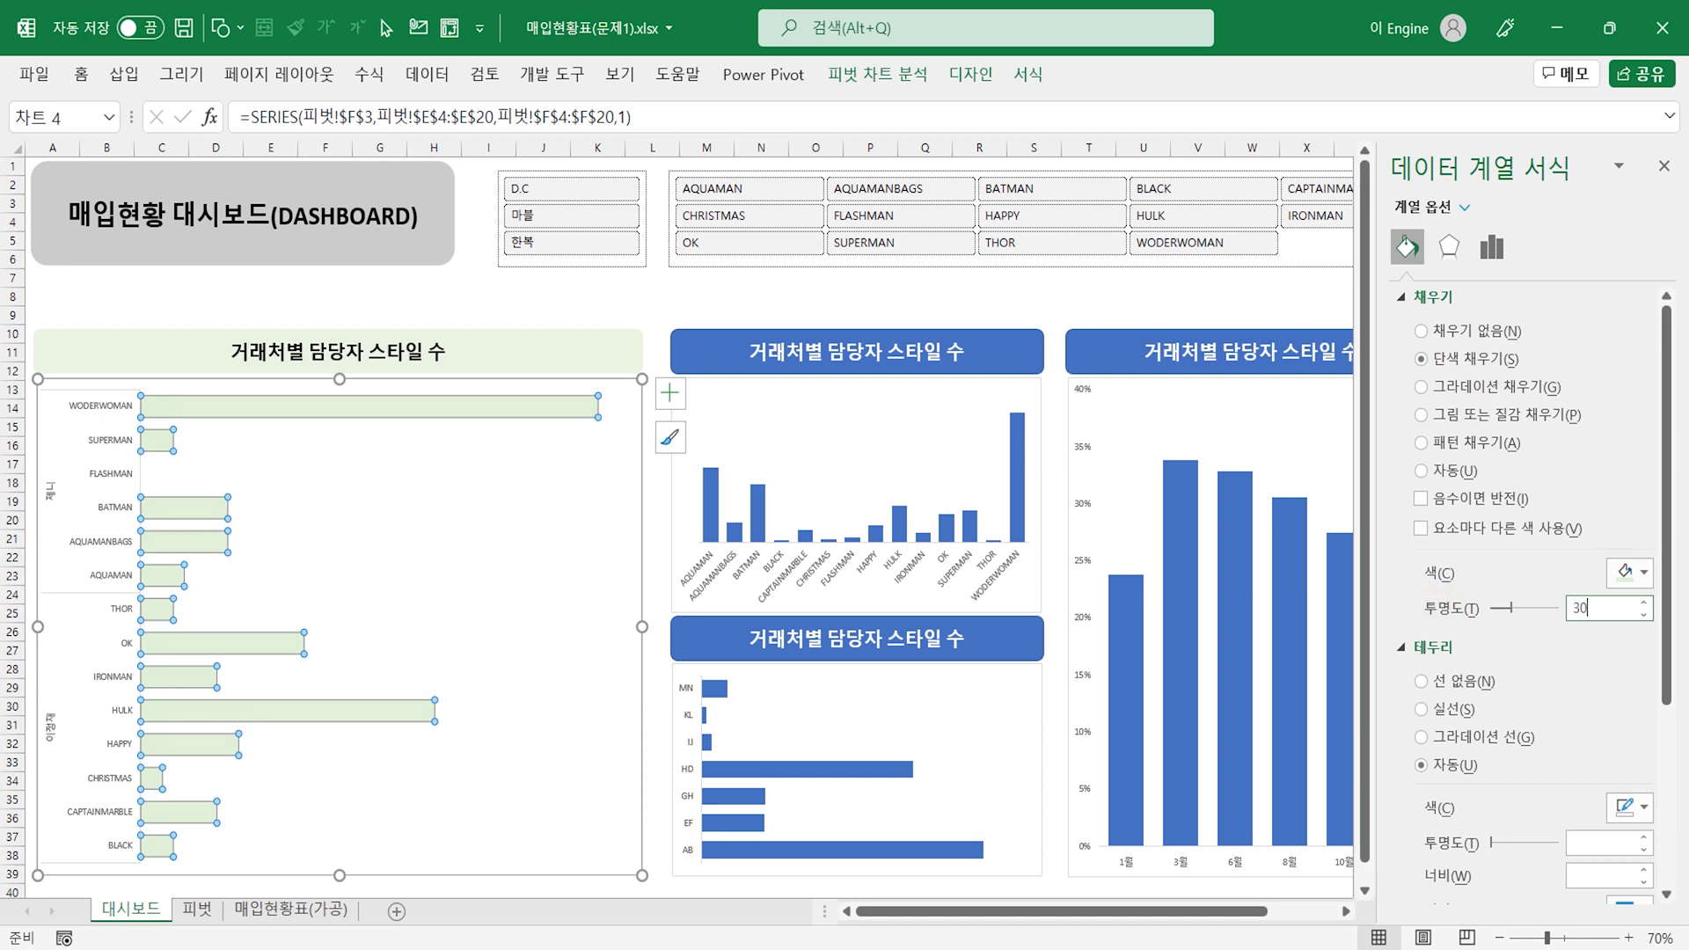
{"action": "left_click", "coordinate": [1421, 709]}
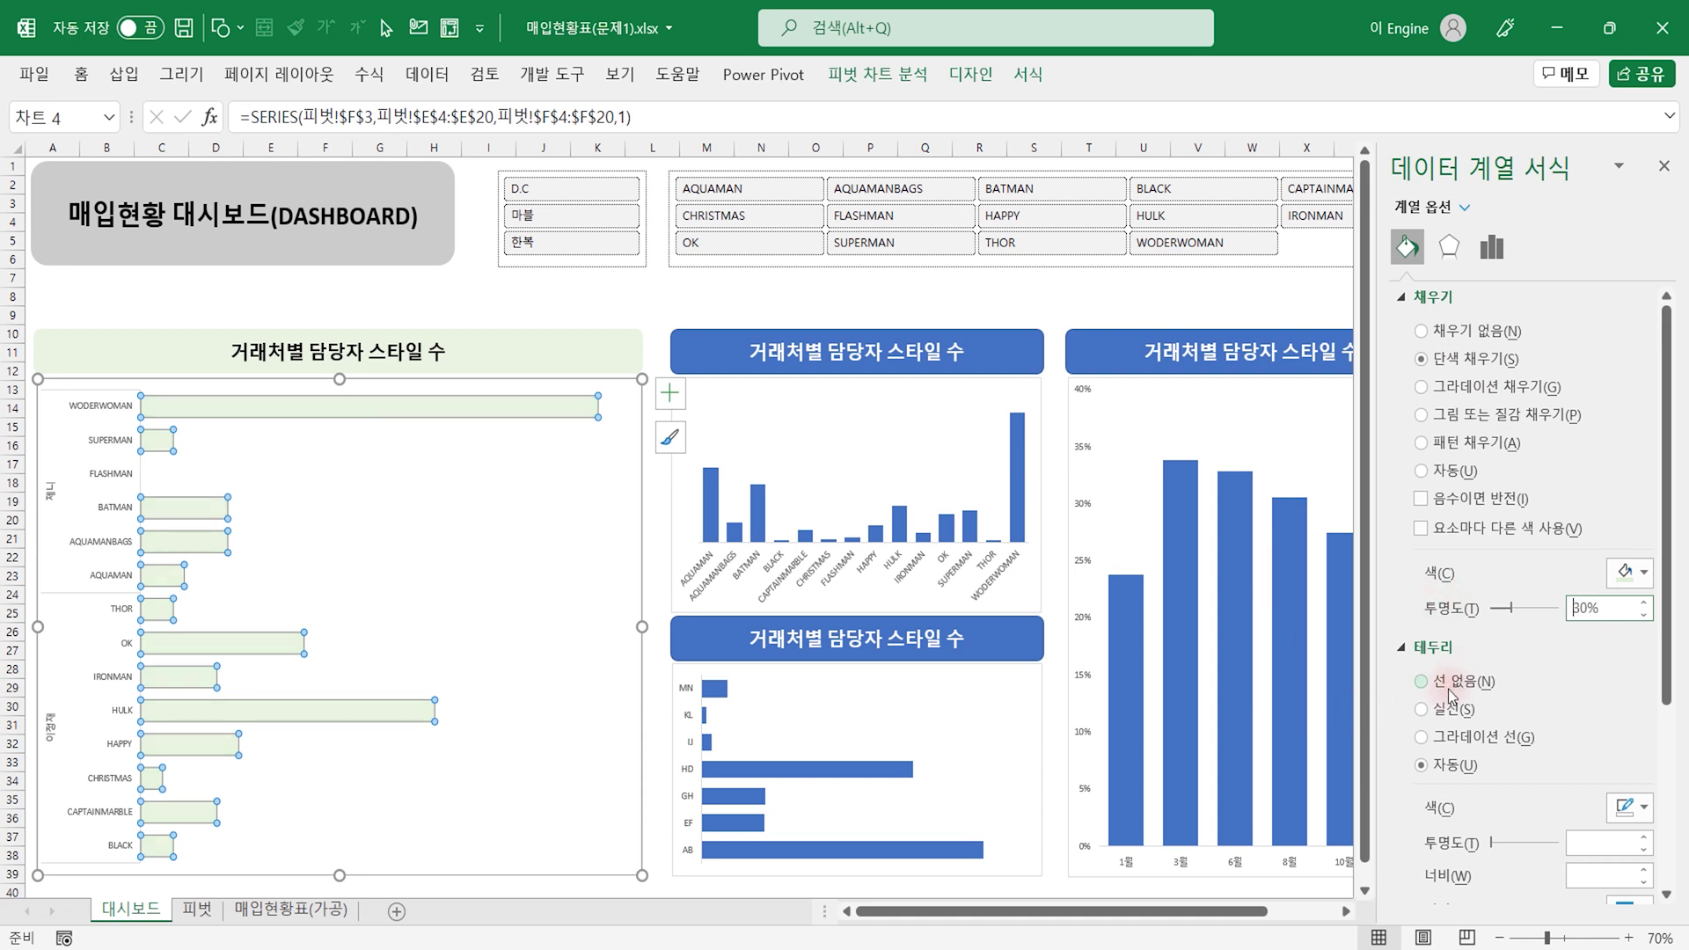
{"action": "left_click", "coordinate": [709, 349]}
Step: Fill the middle chart's title banner pale blue at 30% transparency, no outline, black text
{"action": "left_click", "coordinate": [1451, 358]}
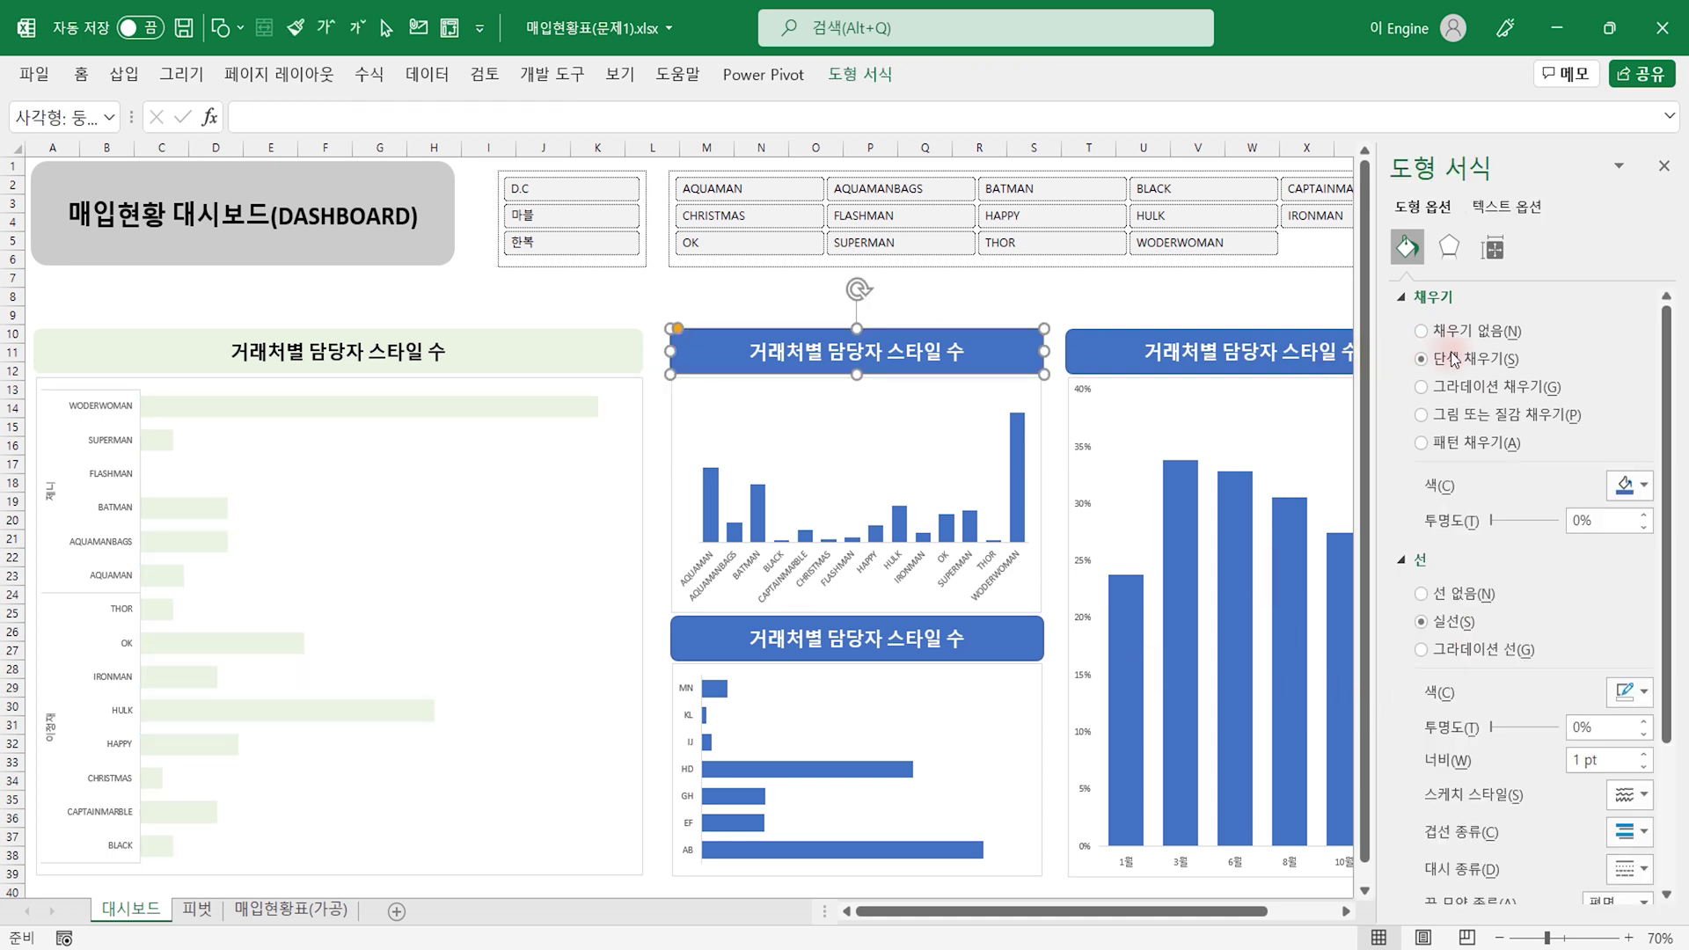
{"action": "left_click", "coordinate": [1628, 485]}
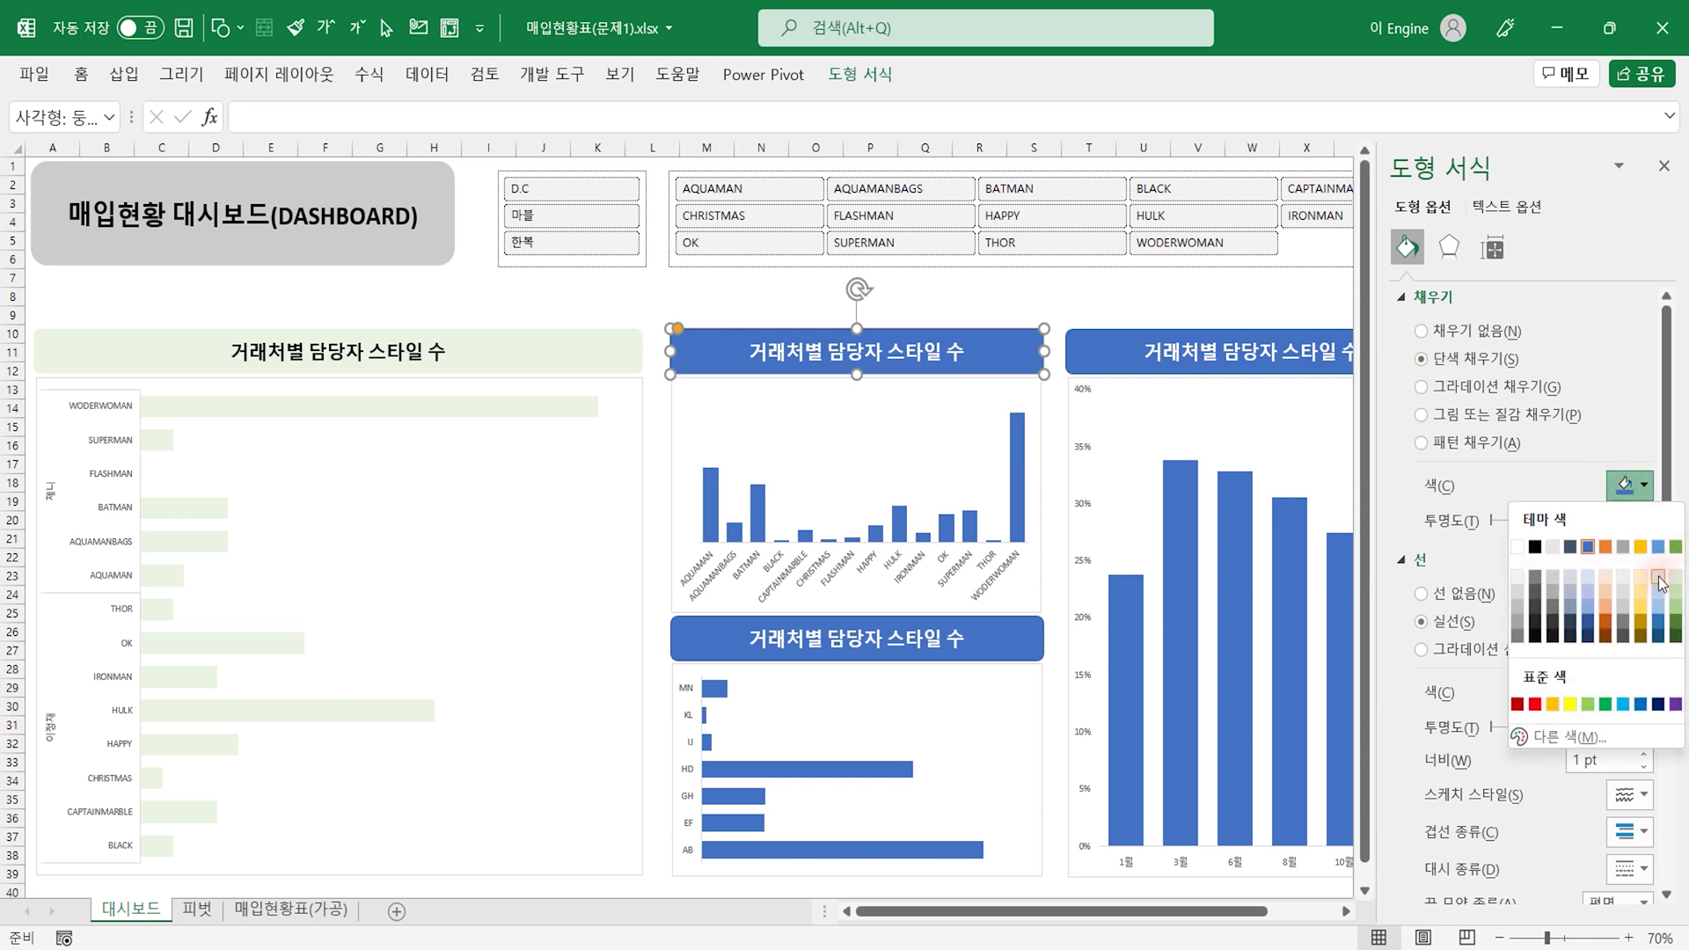
{"action": "left_click", "coordinate": [1659, 580]}
{"action": "left_click", "coordinate": [1599, 523]}
{"action": "type", "text": "30"}
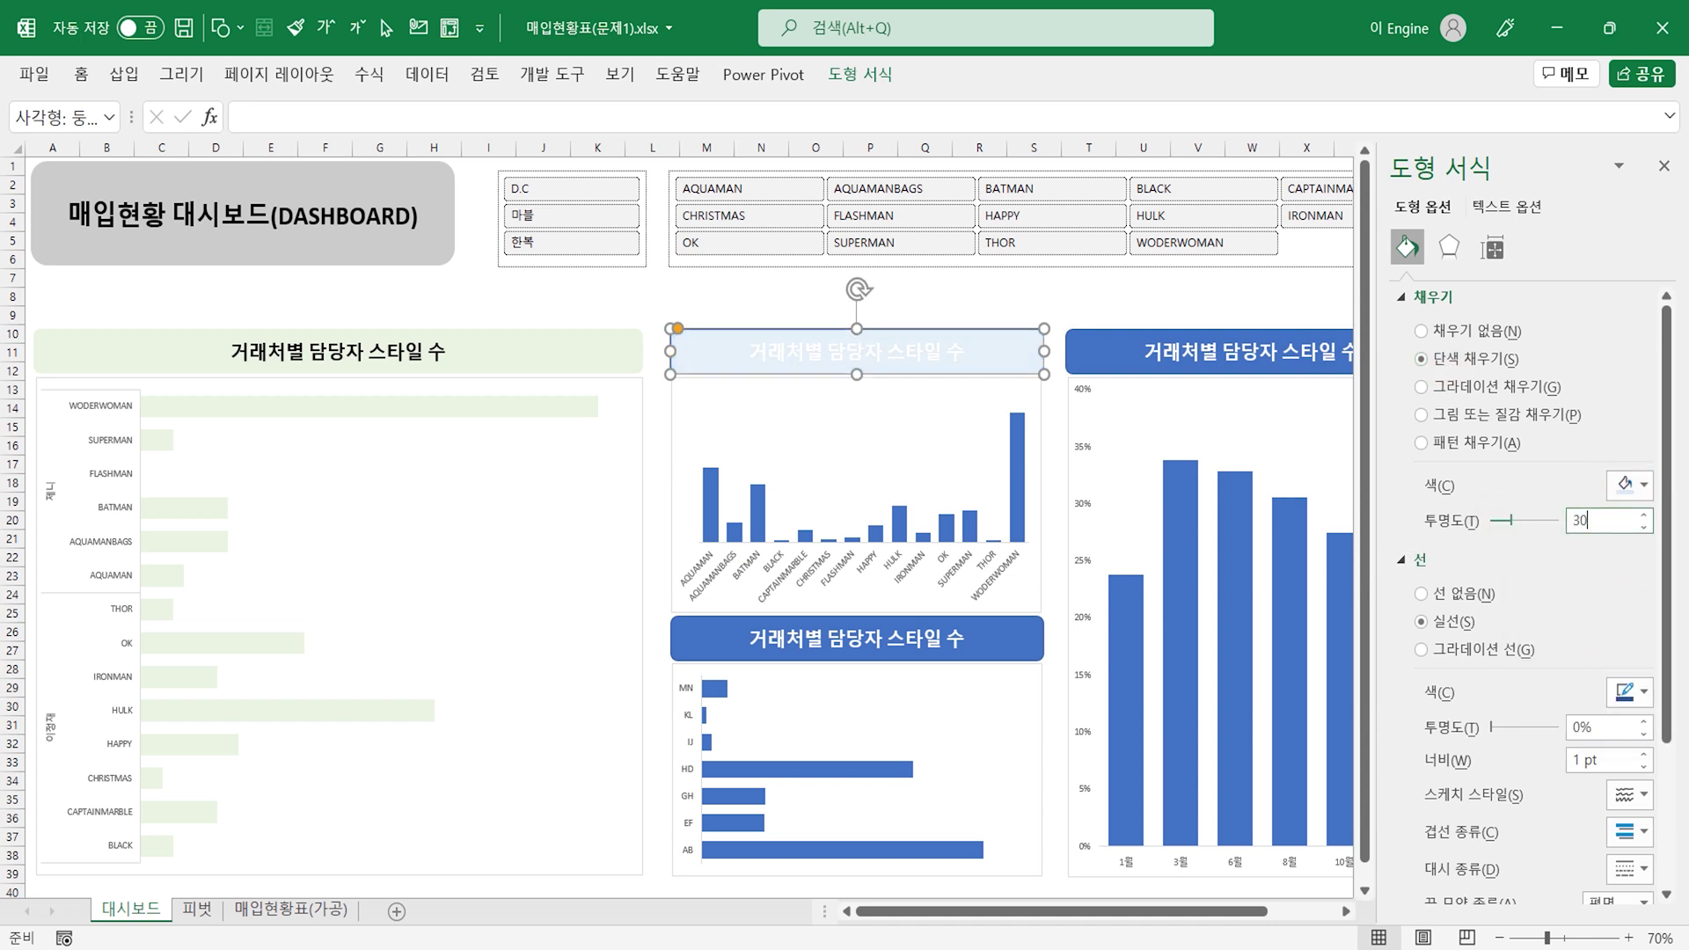
{"action": "left_click", "coordinate": [1441, 604]}
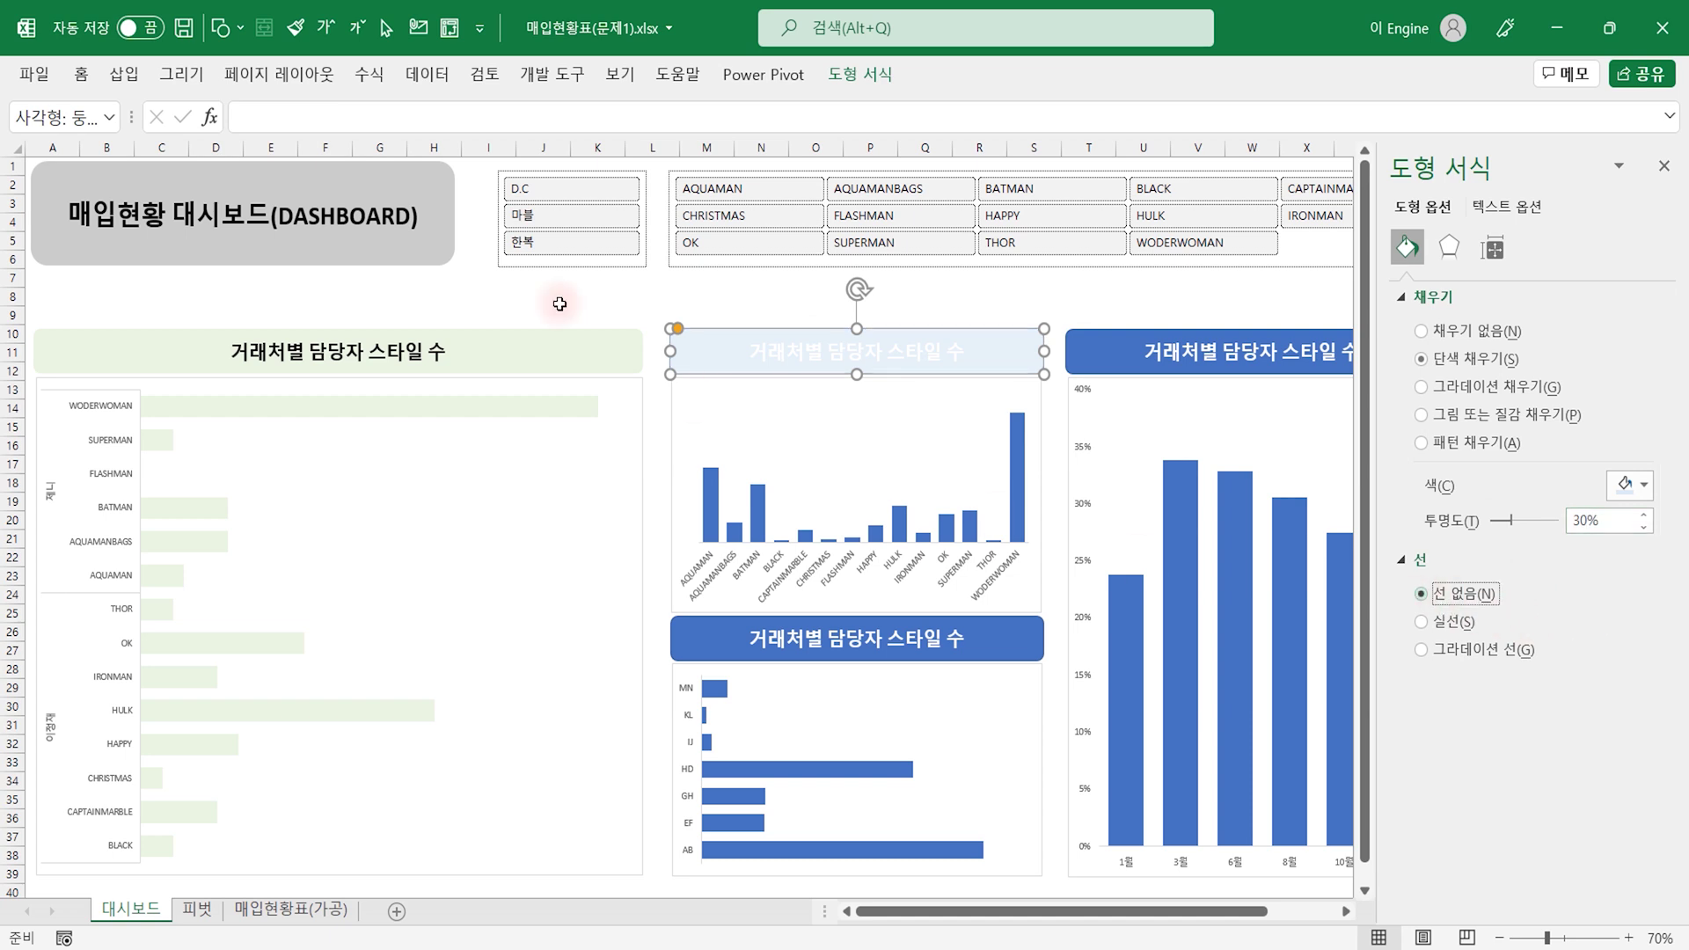
{"action": "left_click", "coordinate": [81, 74]}
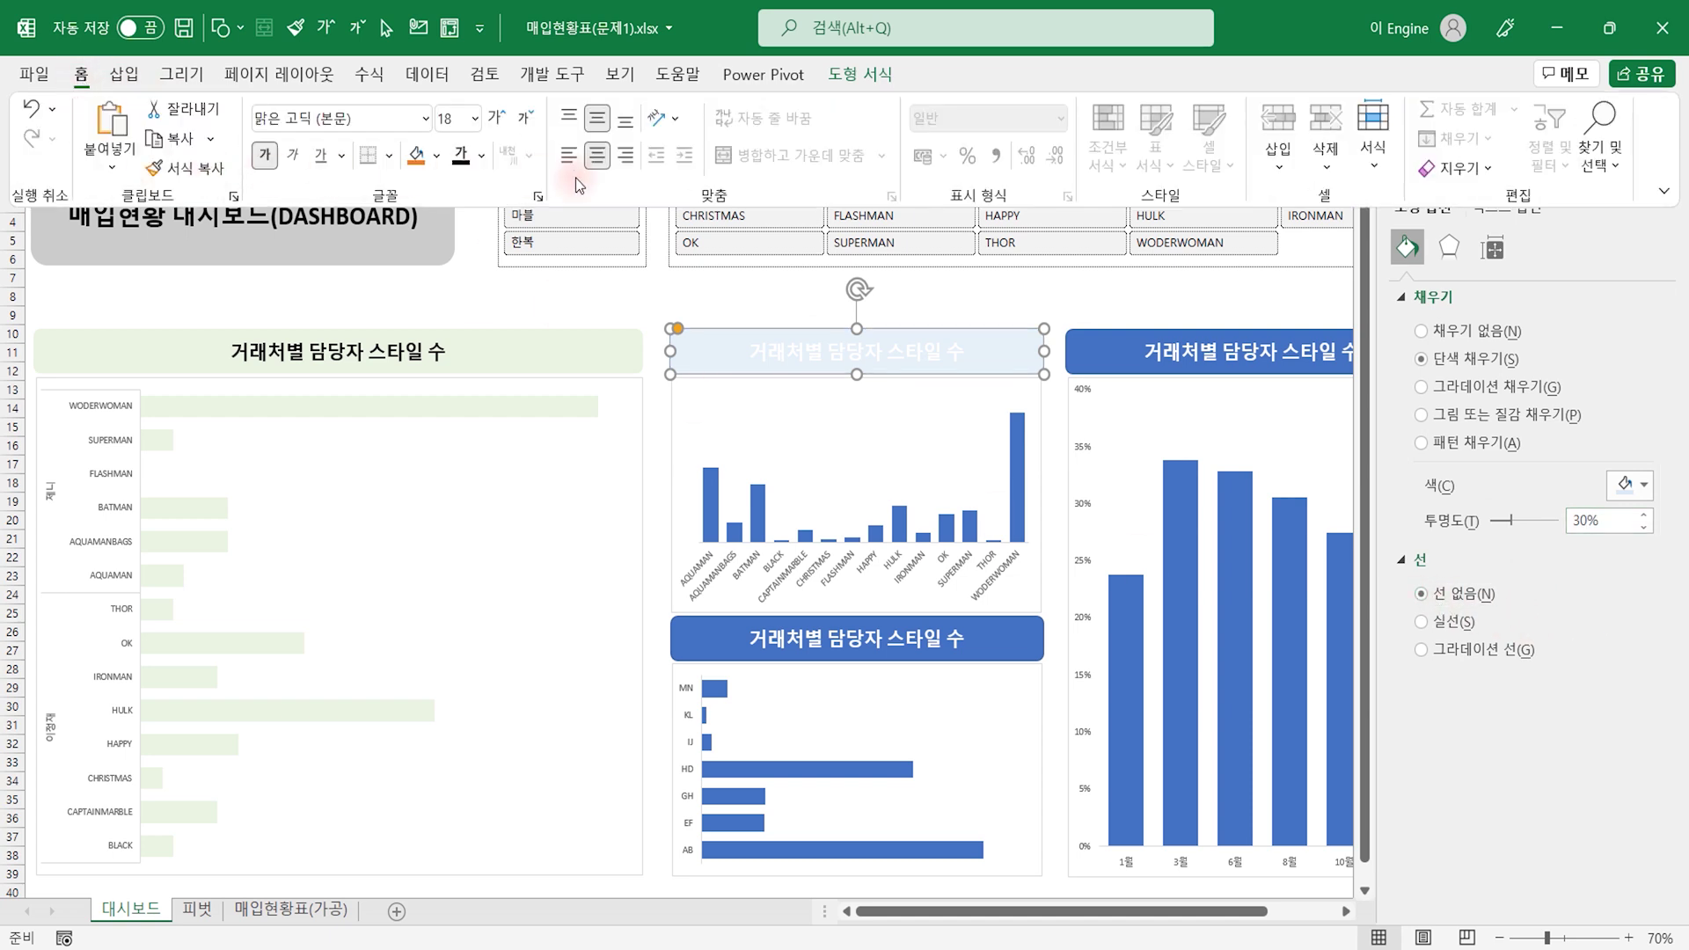
{"action": "left_click", "coordinate": [459, 156]}
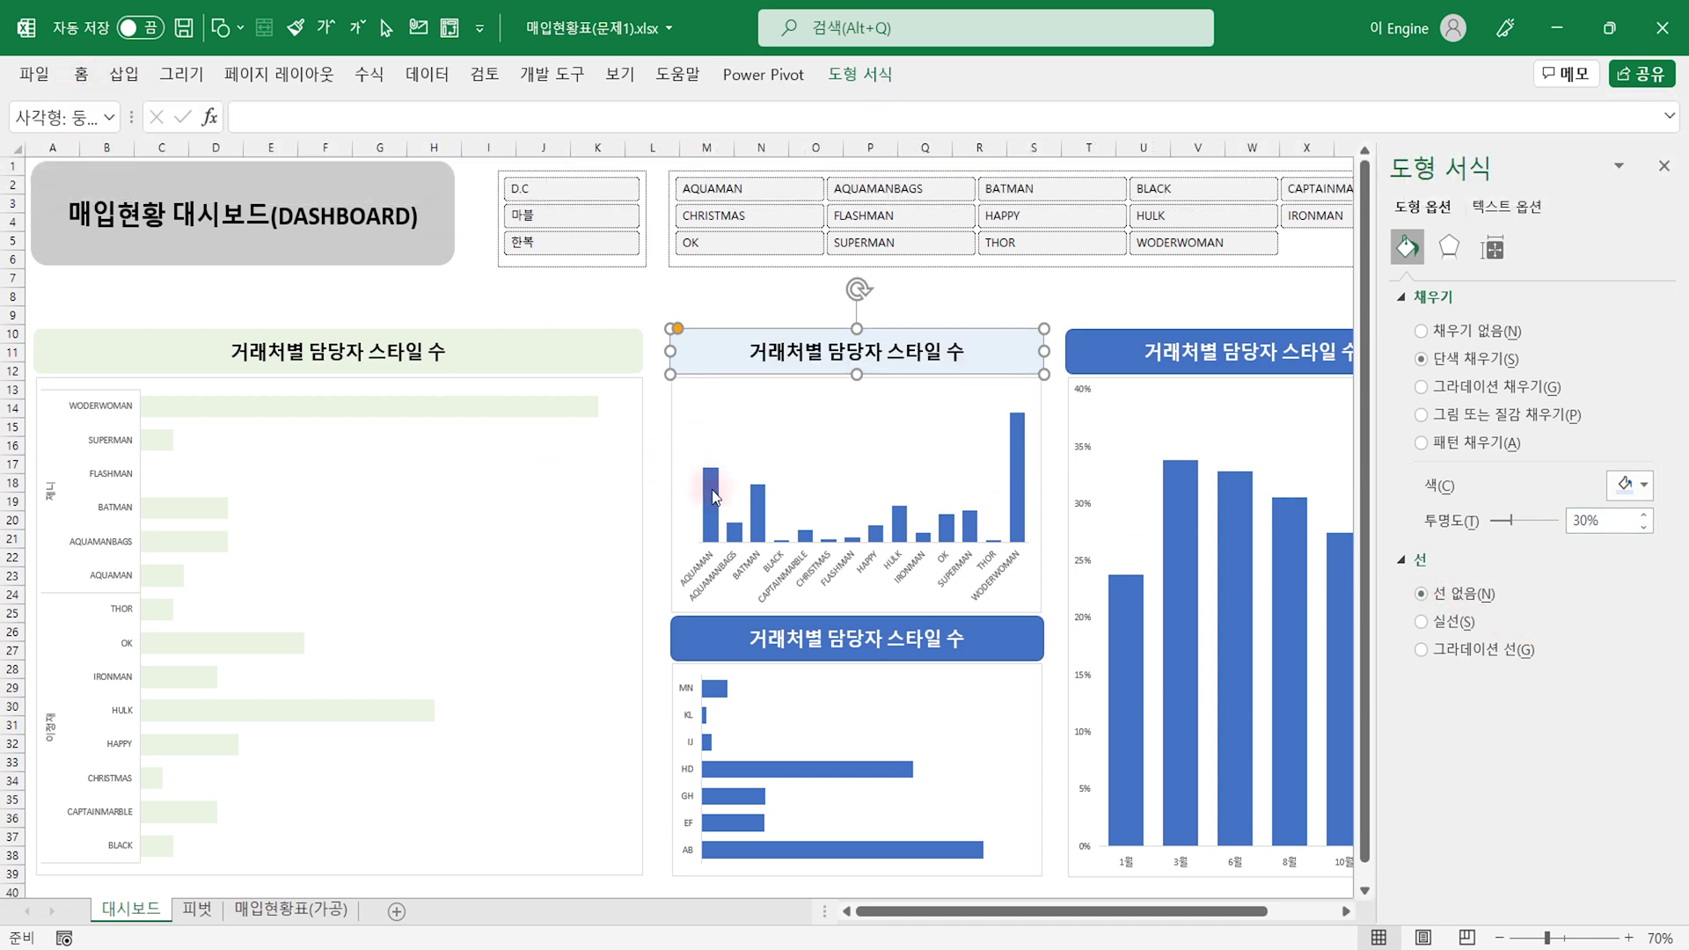
Step: Give the middle chart's columns a solid pale fill at 30% transparency with no border
{"action": "left_click", "coordinate": [714, 497]}
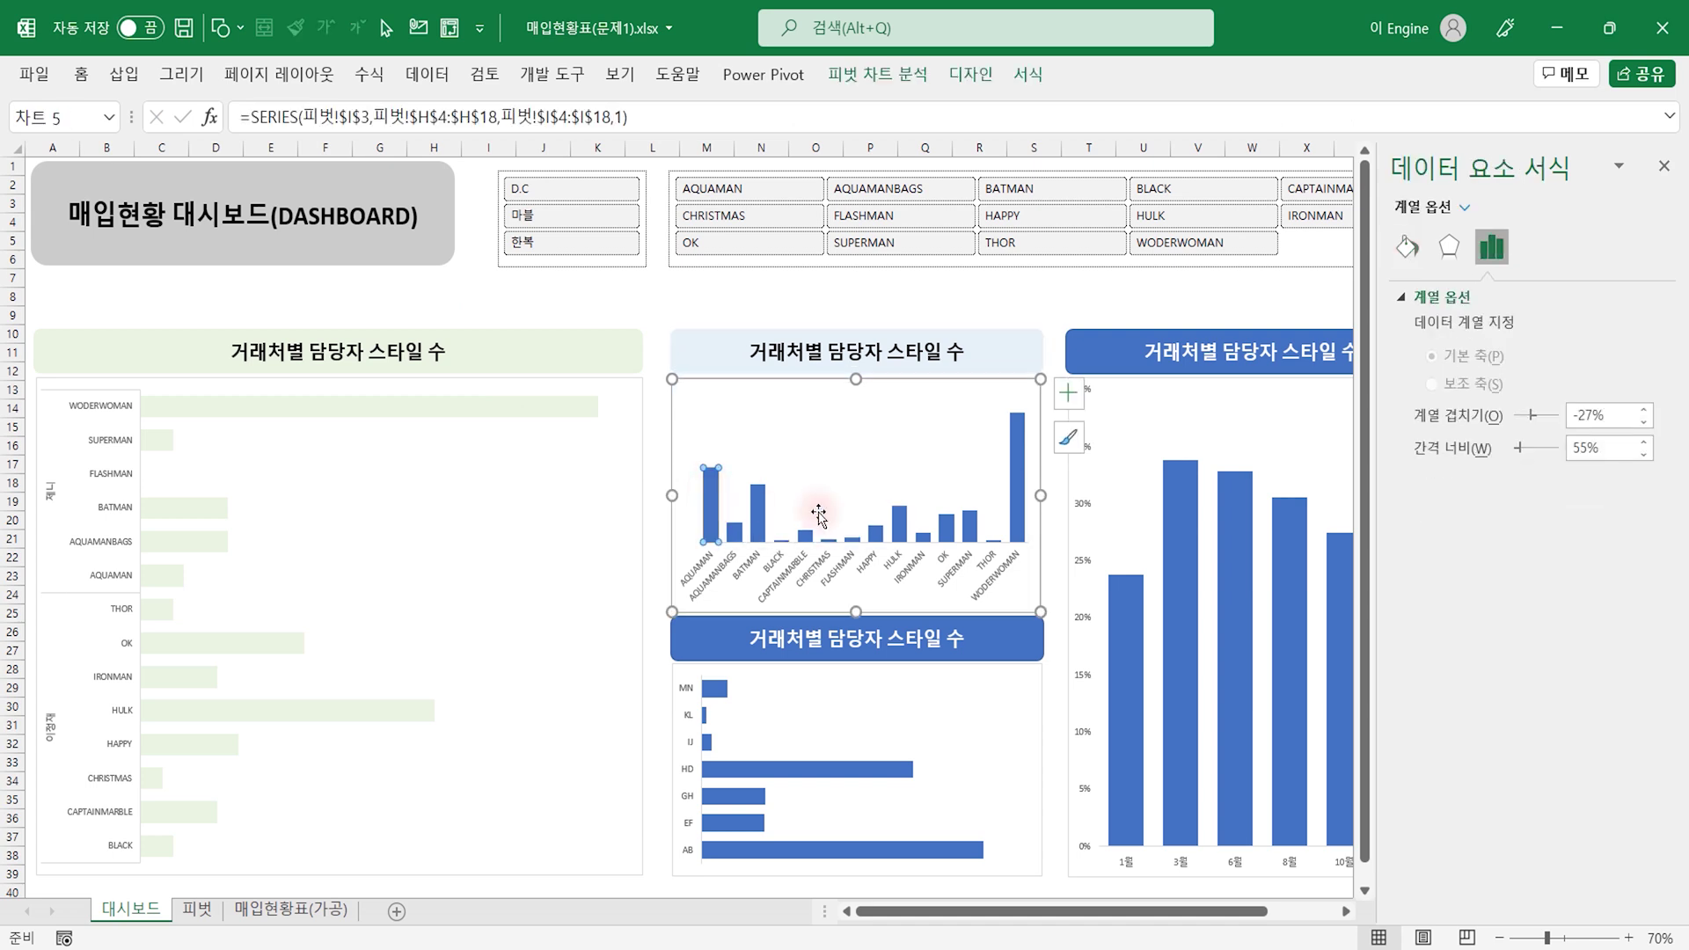
{"action": "left_click", "coordinate": [1046, 324]}
{"action": "left_click", "coordinate": [1016, 435]}
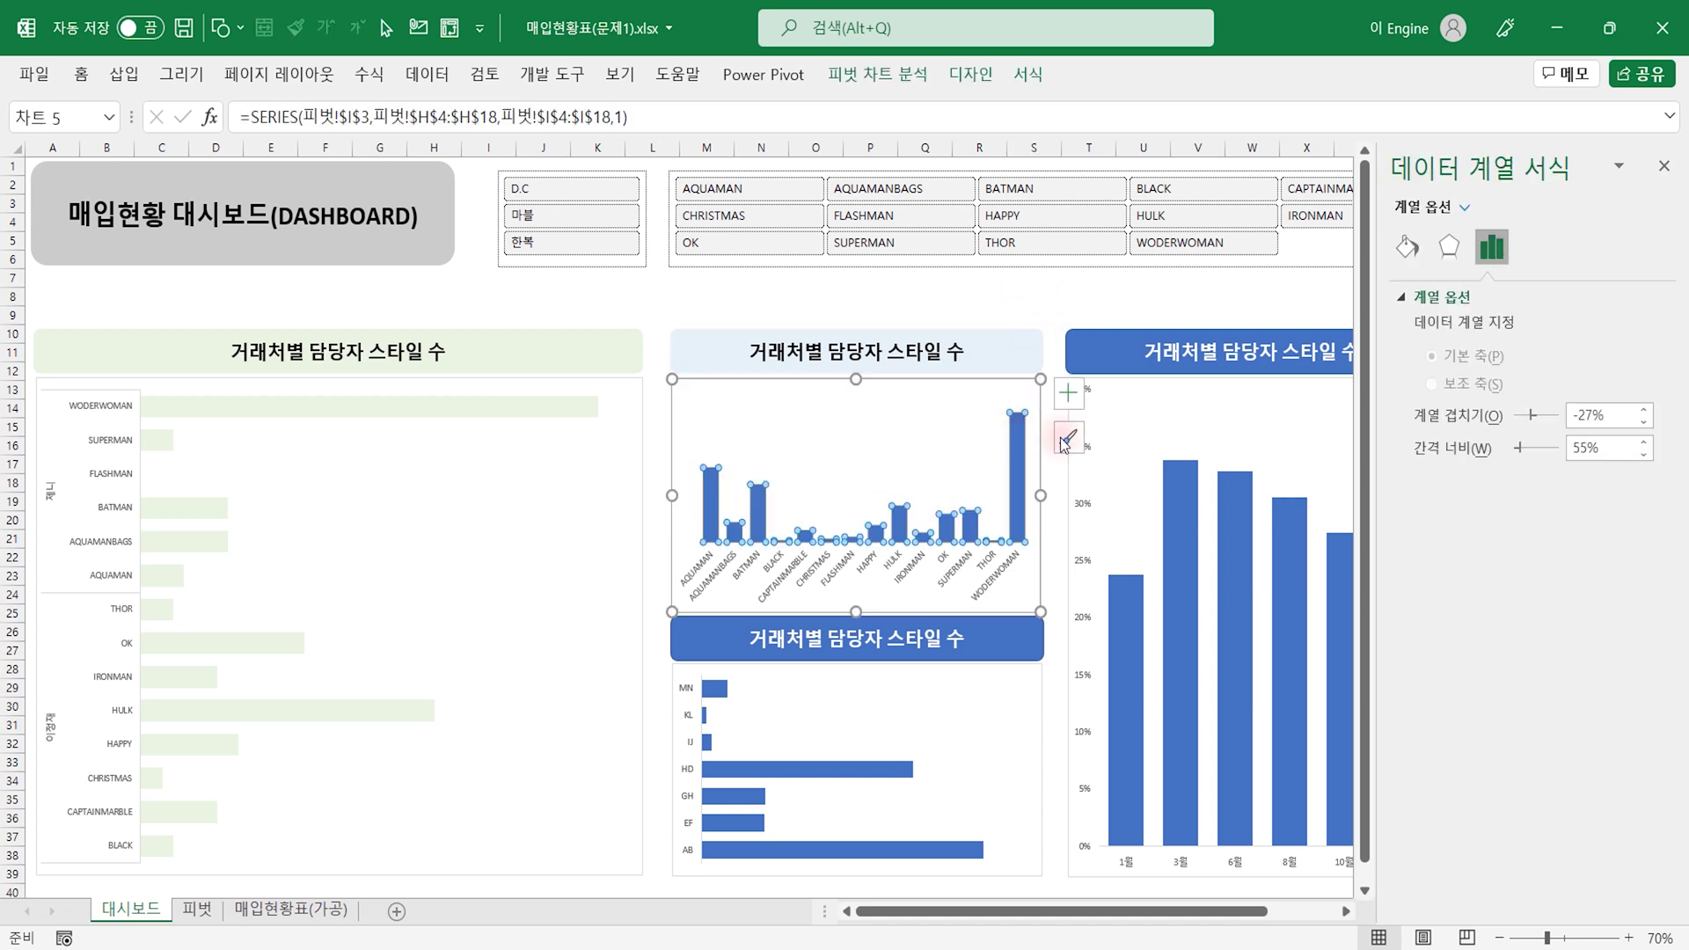
{"action": "left_click", "coordinate": [1407, 248]}
{"action": "left_click", "coordinate": [1452, 358]}
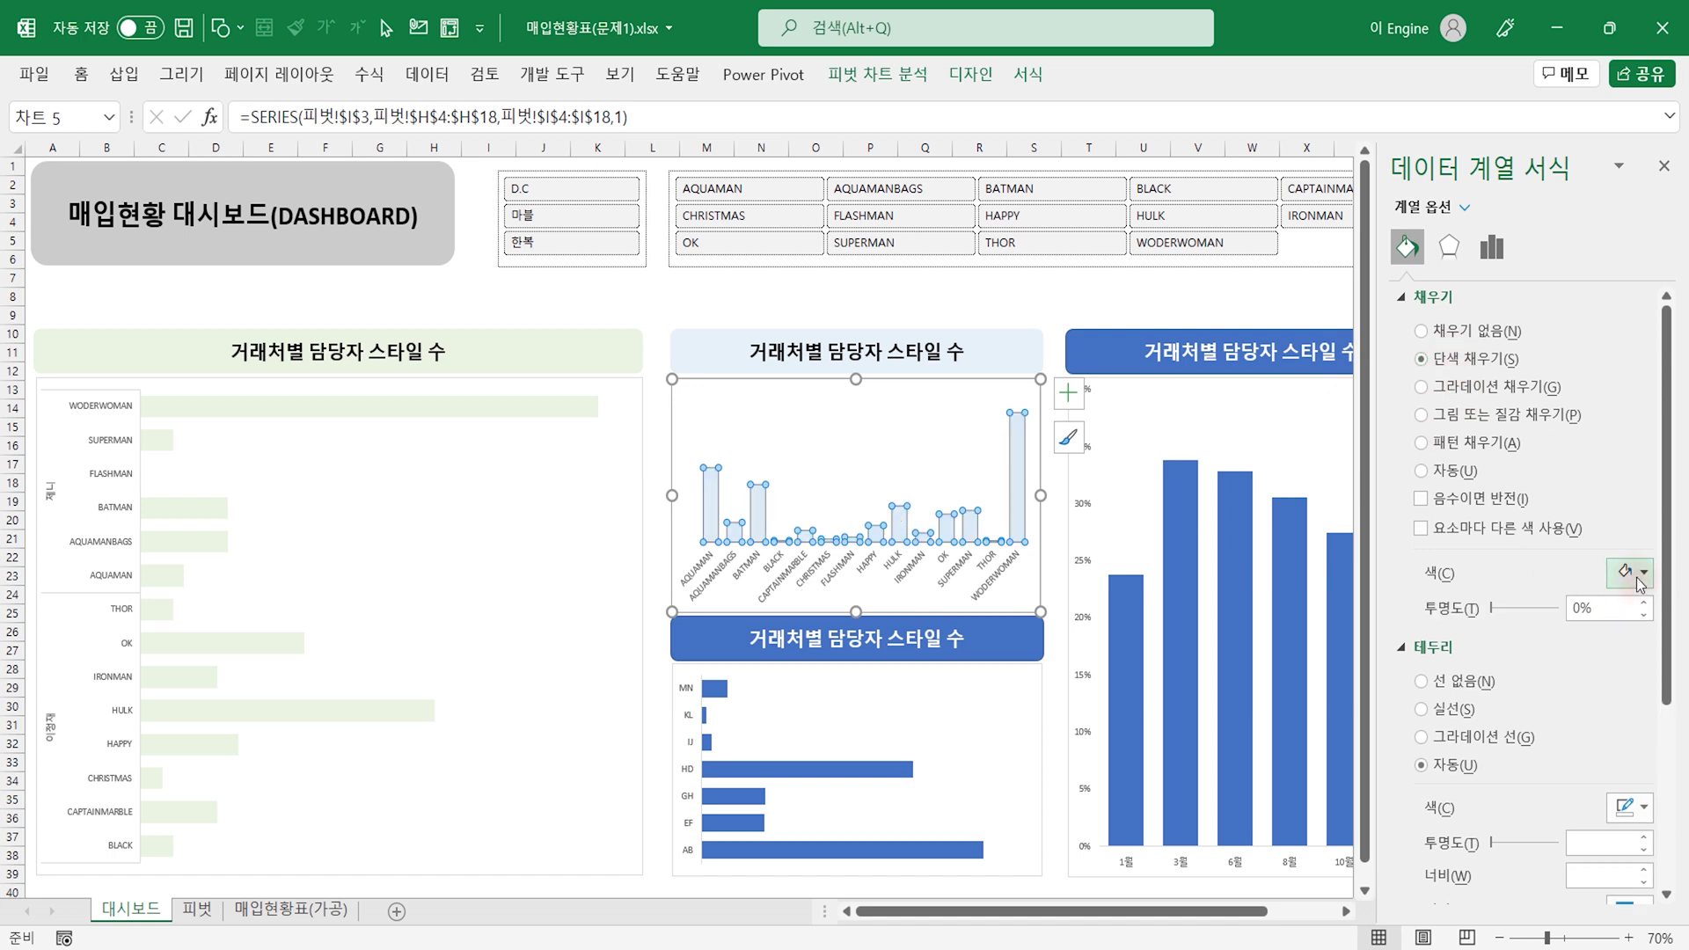
{"action": "left_click", "coordinate": [1456, 603]}
{"action": "type", "text": "30"}
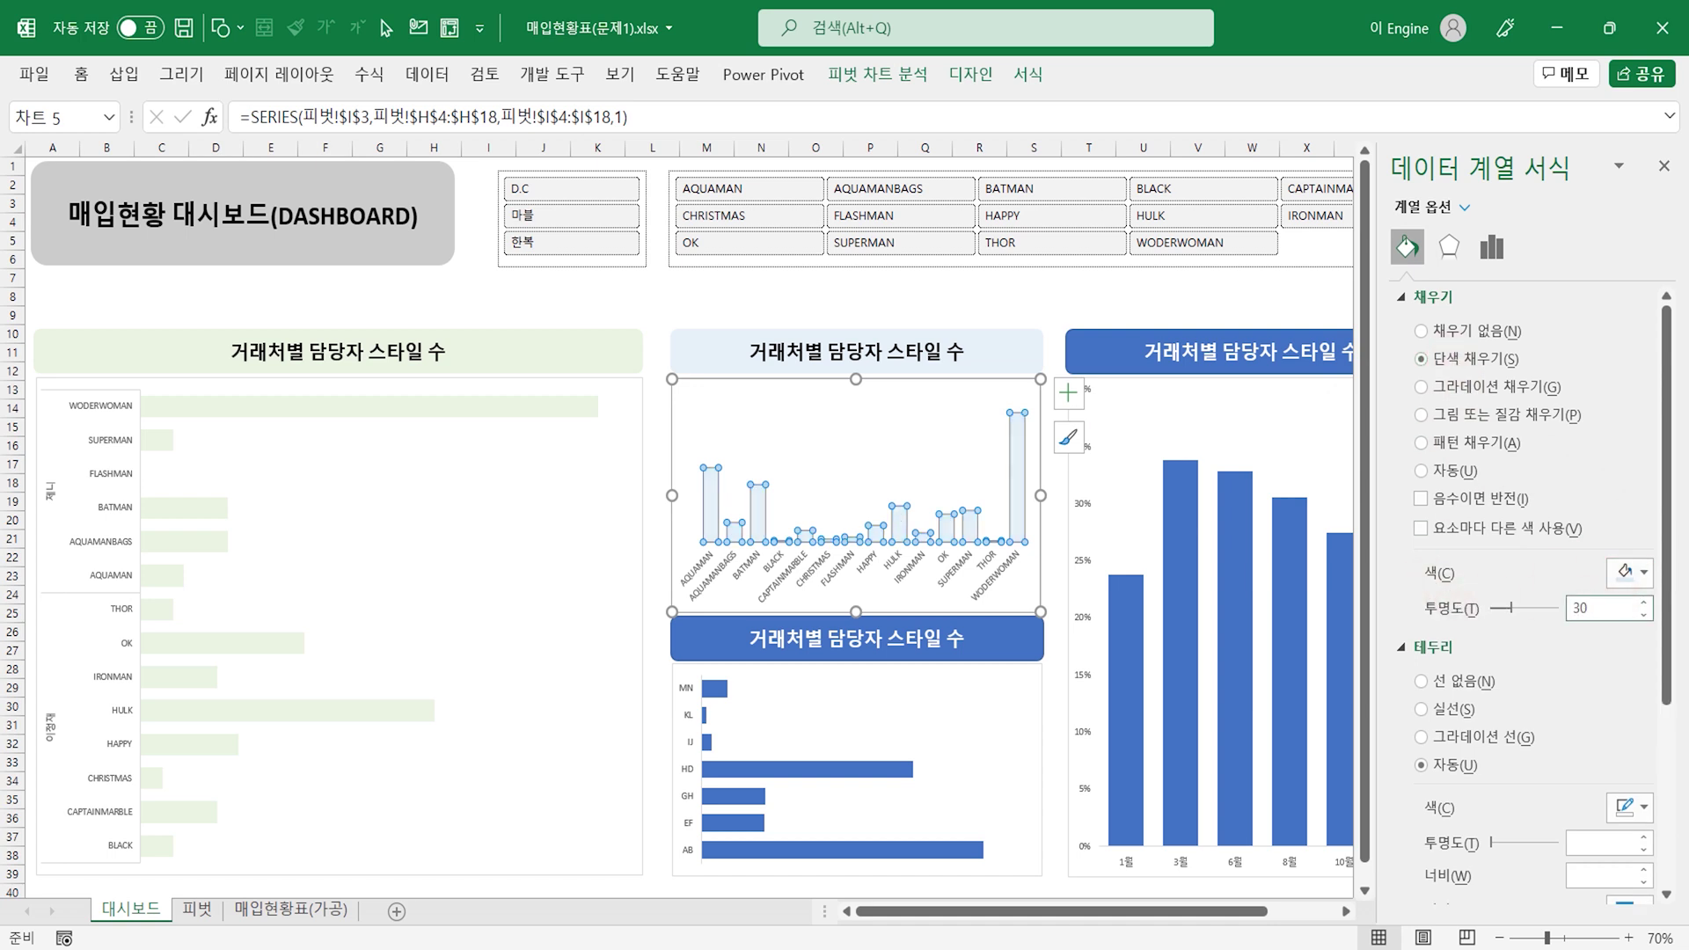
{"action": "left_click", "coordinate": [1460, 681]}
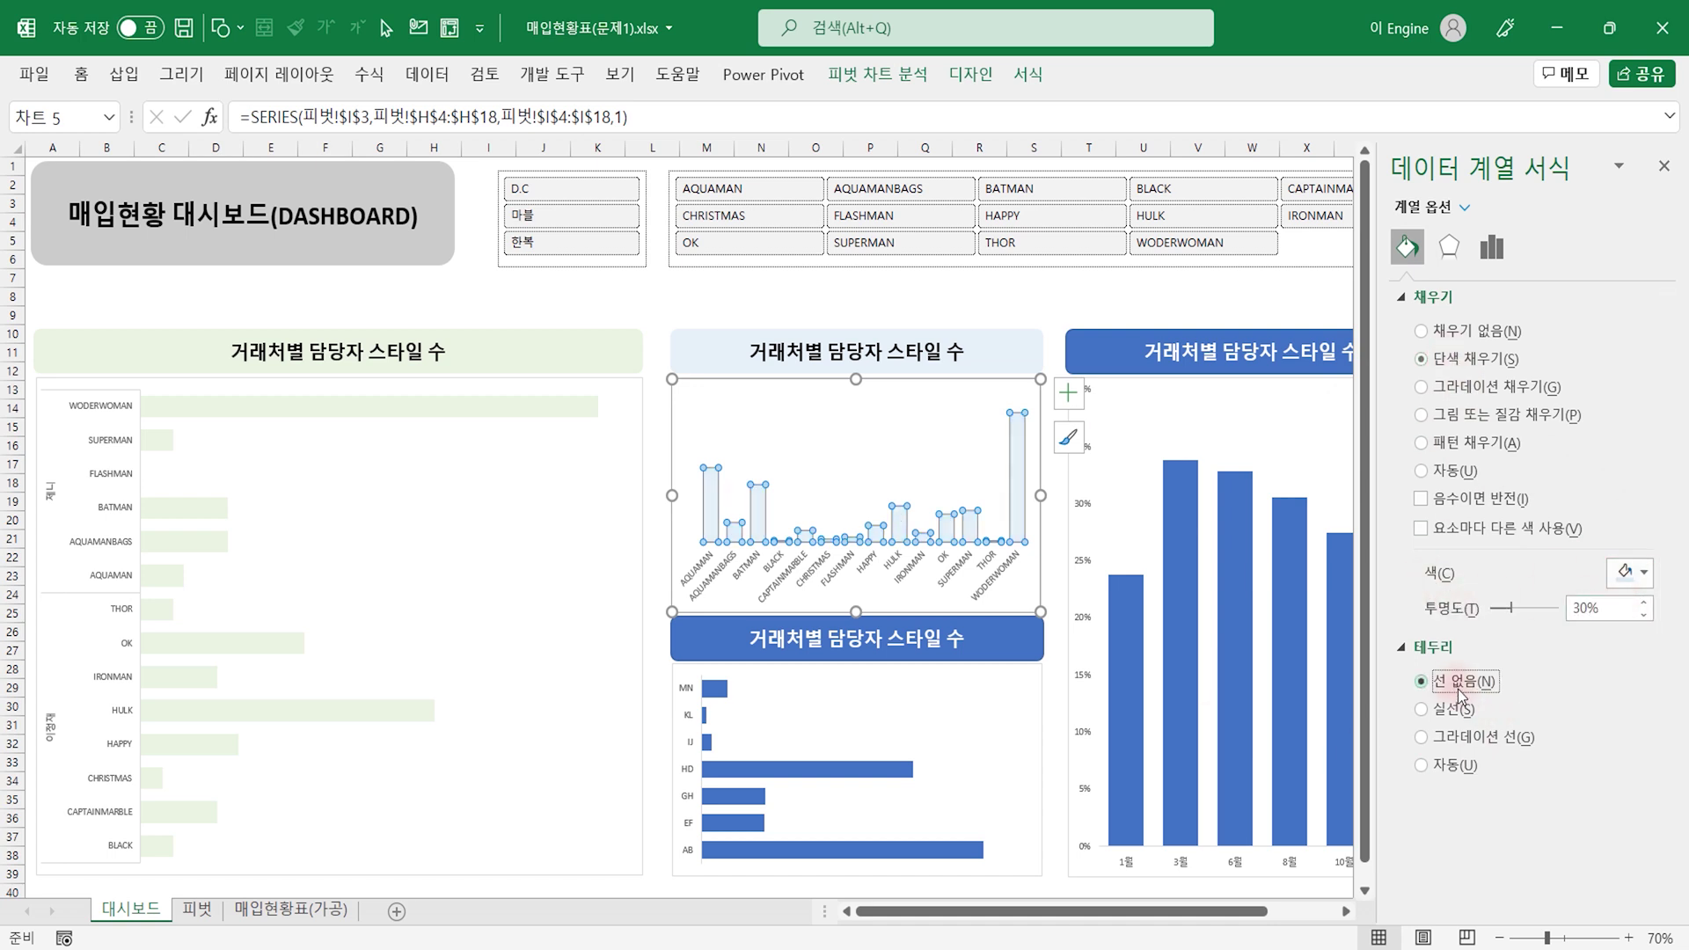
{"action": "left_click", "coordinate": [1009, 648]}
{"action": "left_click", "coordinate": [1642, 485]}
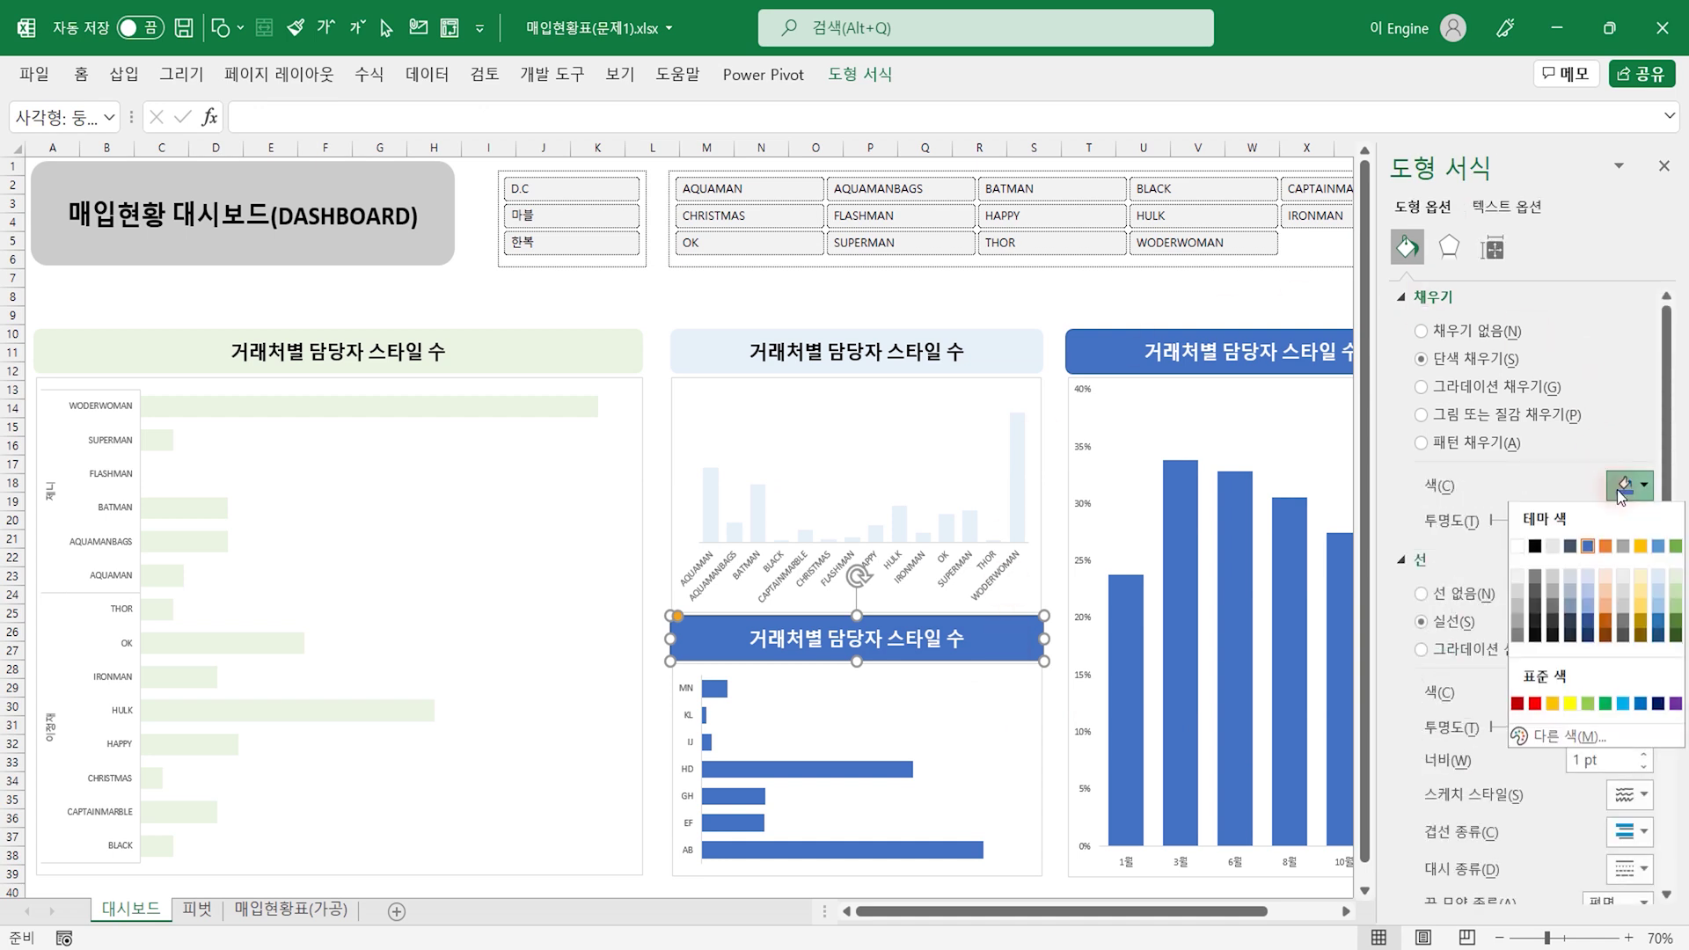
Step: Fill the lower chart's title banner pale orange with no outline and dark text
{"action": "left_click", "coordinate": [1642, 575]}
{"action": "left_click", "coordinate": [1431, 598]}
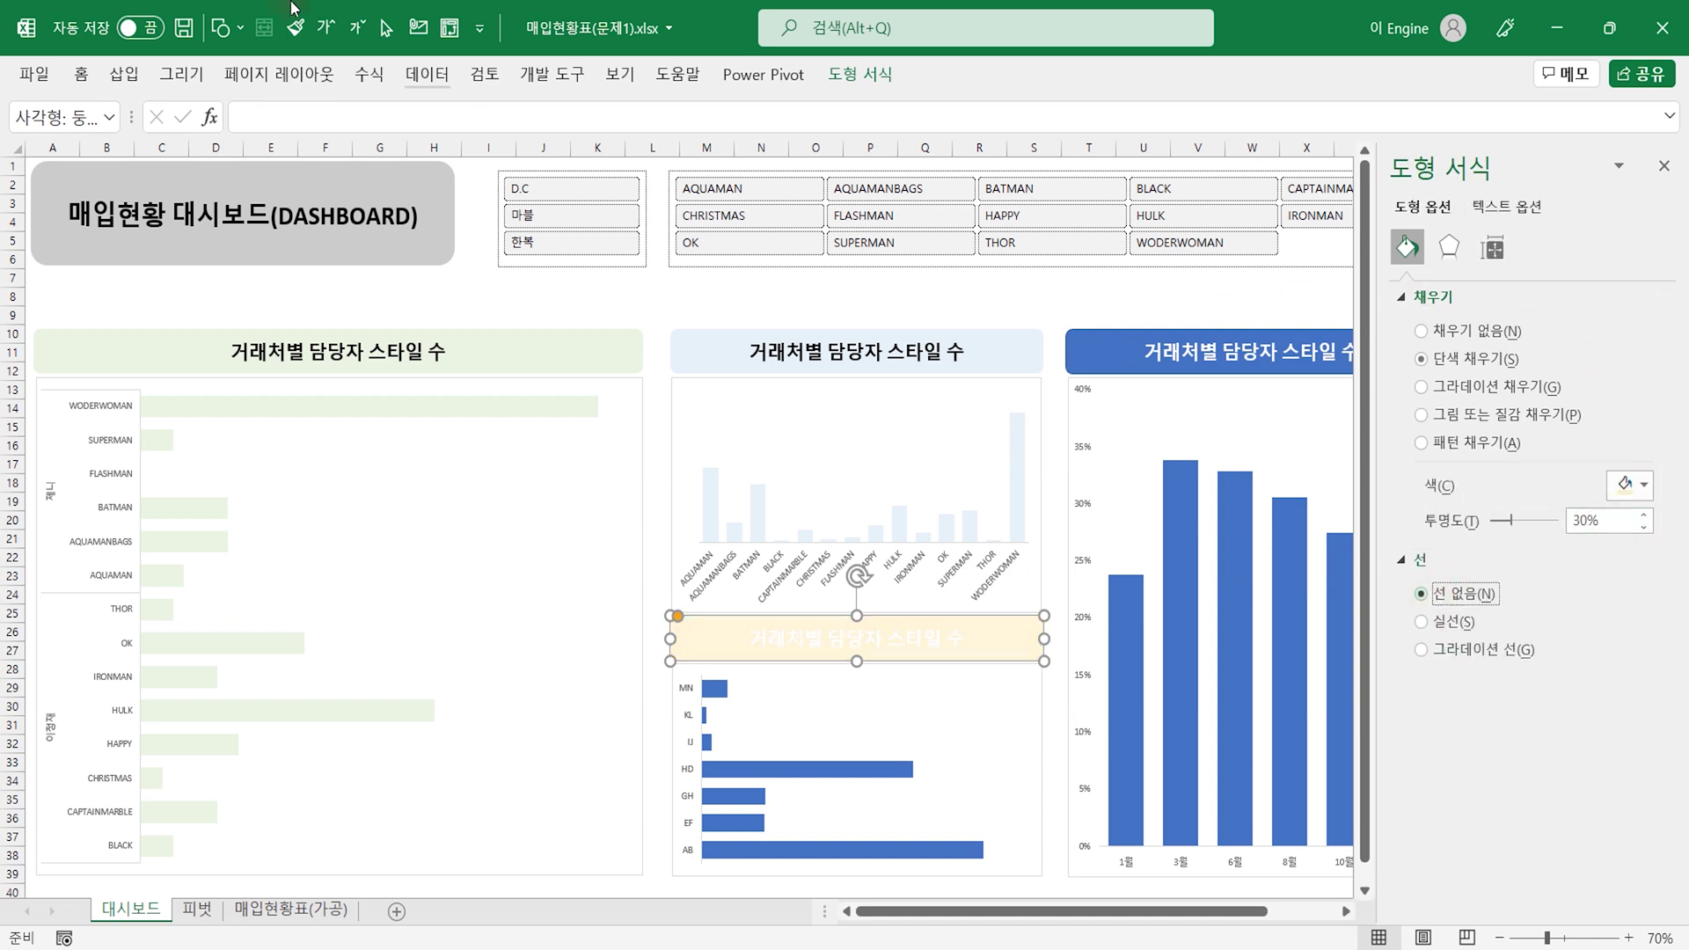
{"action": "left_click", "coordinate": [81, 73]}
Step: Colour the lower chart's bars solid pale orange at 30% transparency
{"action": "left_click", "coordinate": [561, 169]}
{"action": "double_click", "coordinate": [909, 850]}
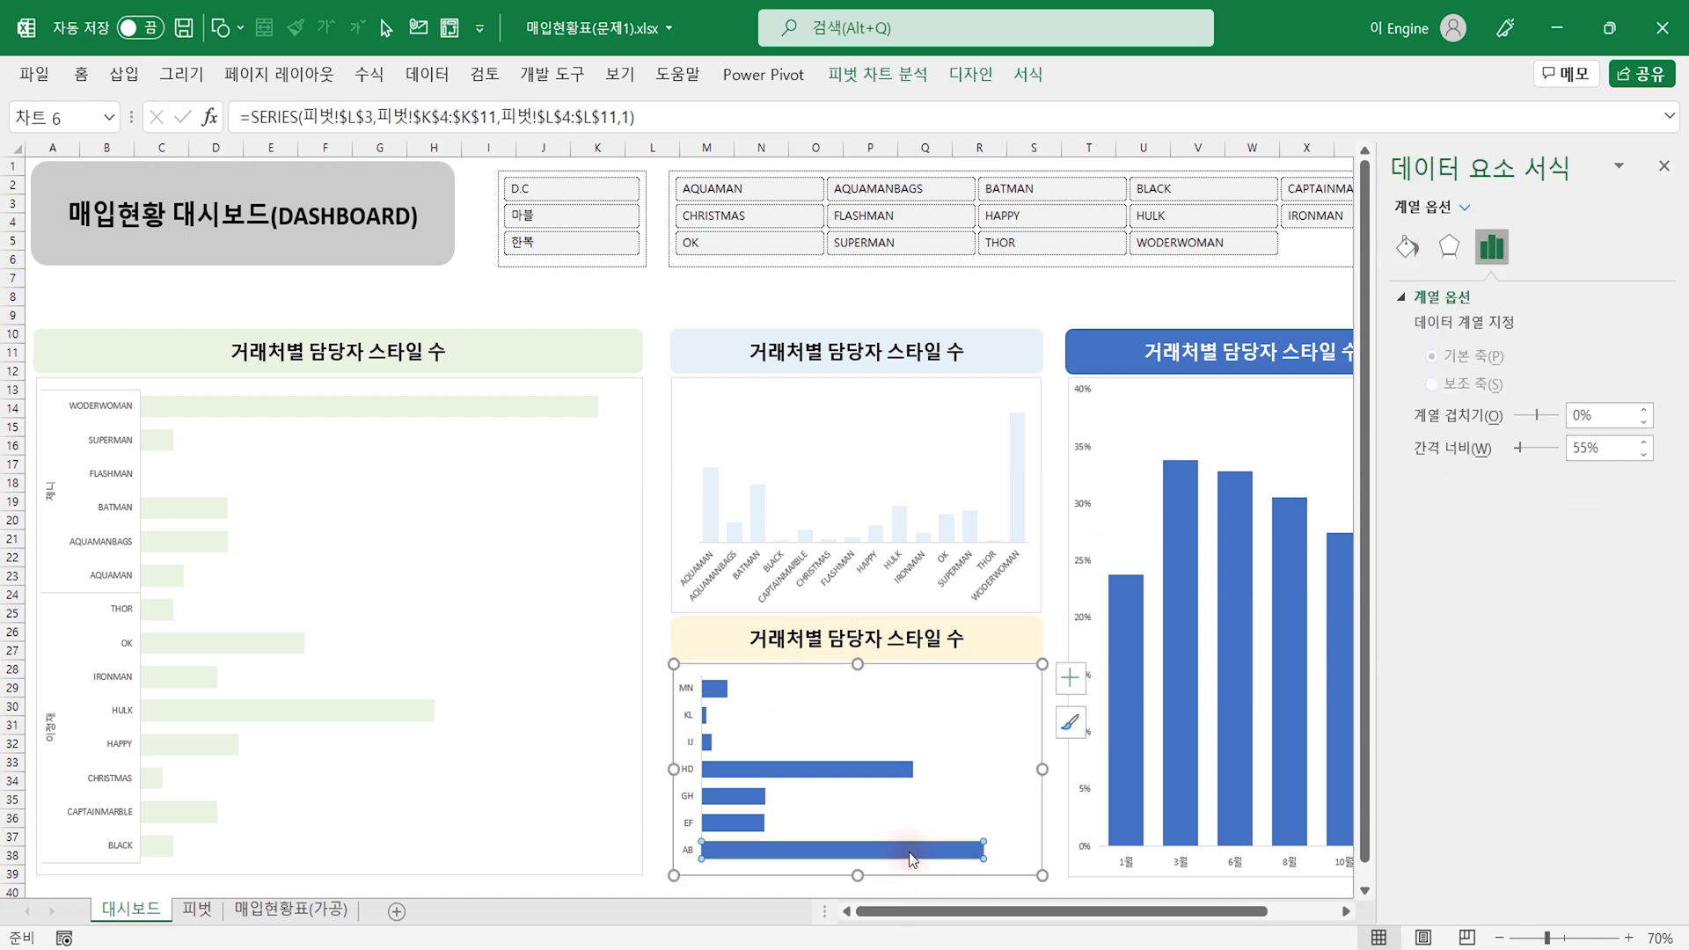
{"action": "left_click", "coordinate": [813, 880]}
{"action": "left_click", "coordinate": [816, 852]}
{"action": "left_click", "coordinate": [1407, 248]}
{"action": "left_click", "coordinate": [1624, 573]}
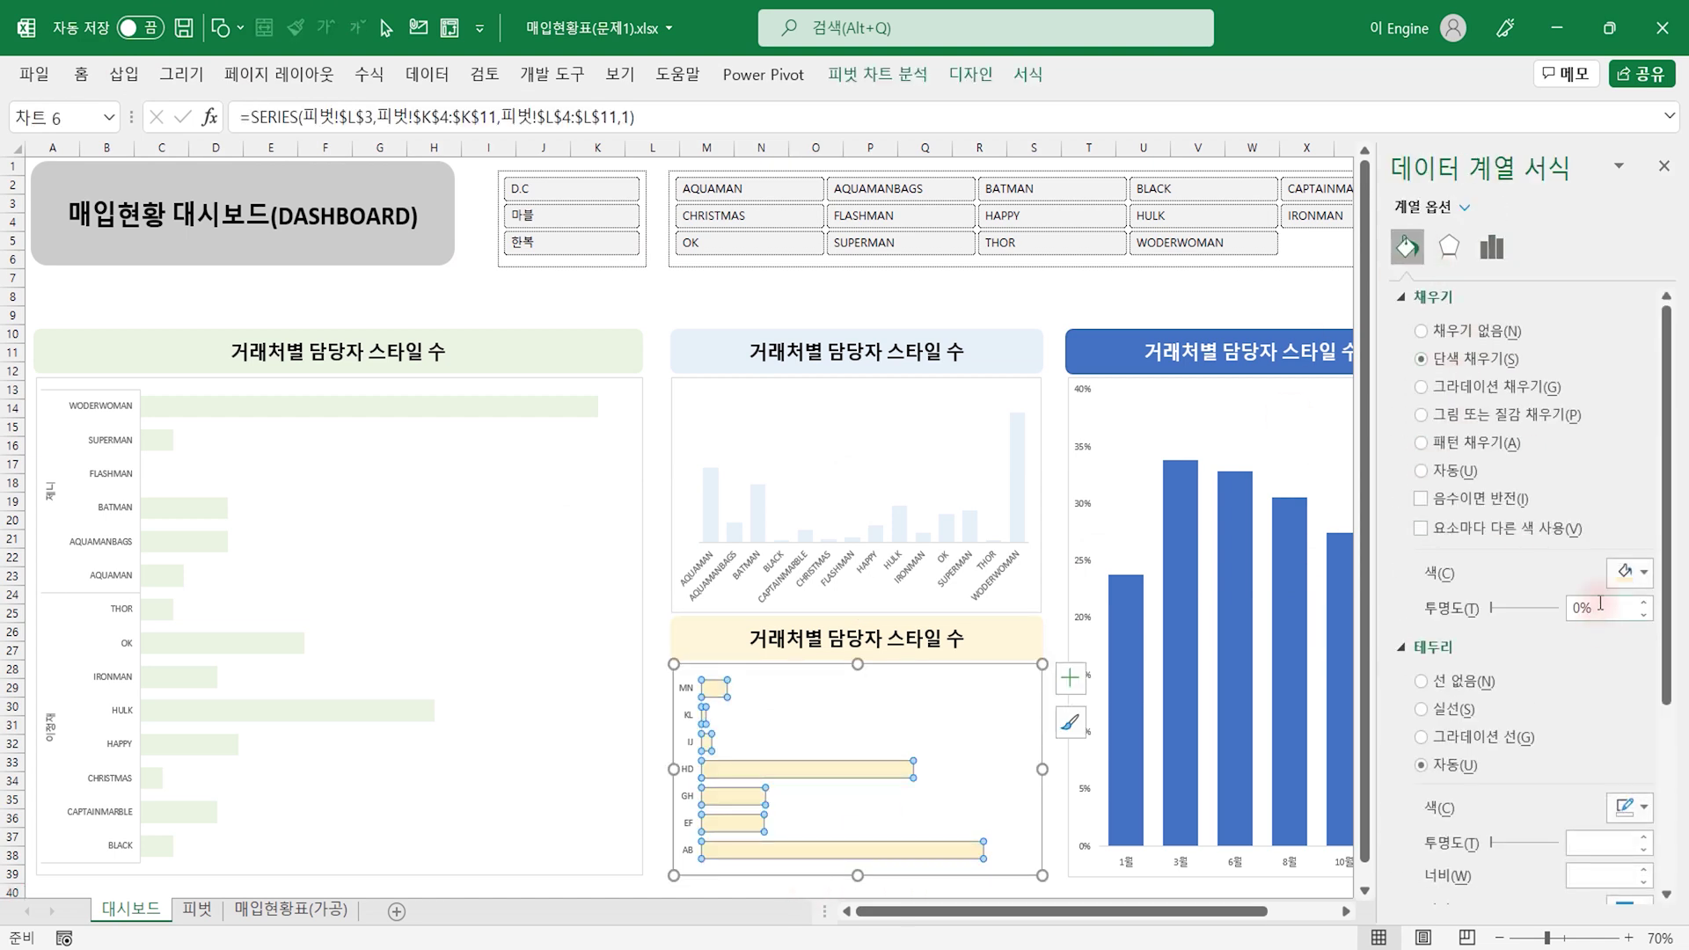
{"action": "double_click", "coordinate": [1600, 603]}
{"action": "type", "text": "30"}
Step: Give the third chart's title a light grey fill at 30% transparency with no outline
{"action": "left_click", "coordinate": [1091, 347]}
{"action": "left_click", "coordinate": [1631, 484]}
{"action": "left_click", "coordinate": [1621, 582]}
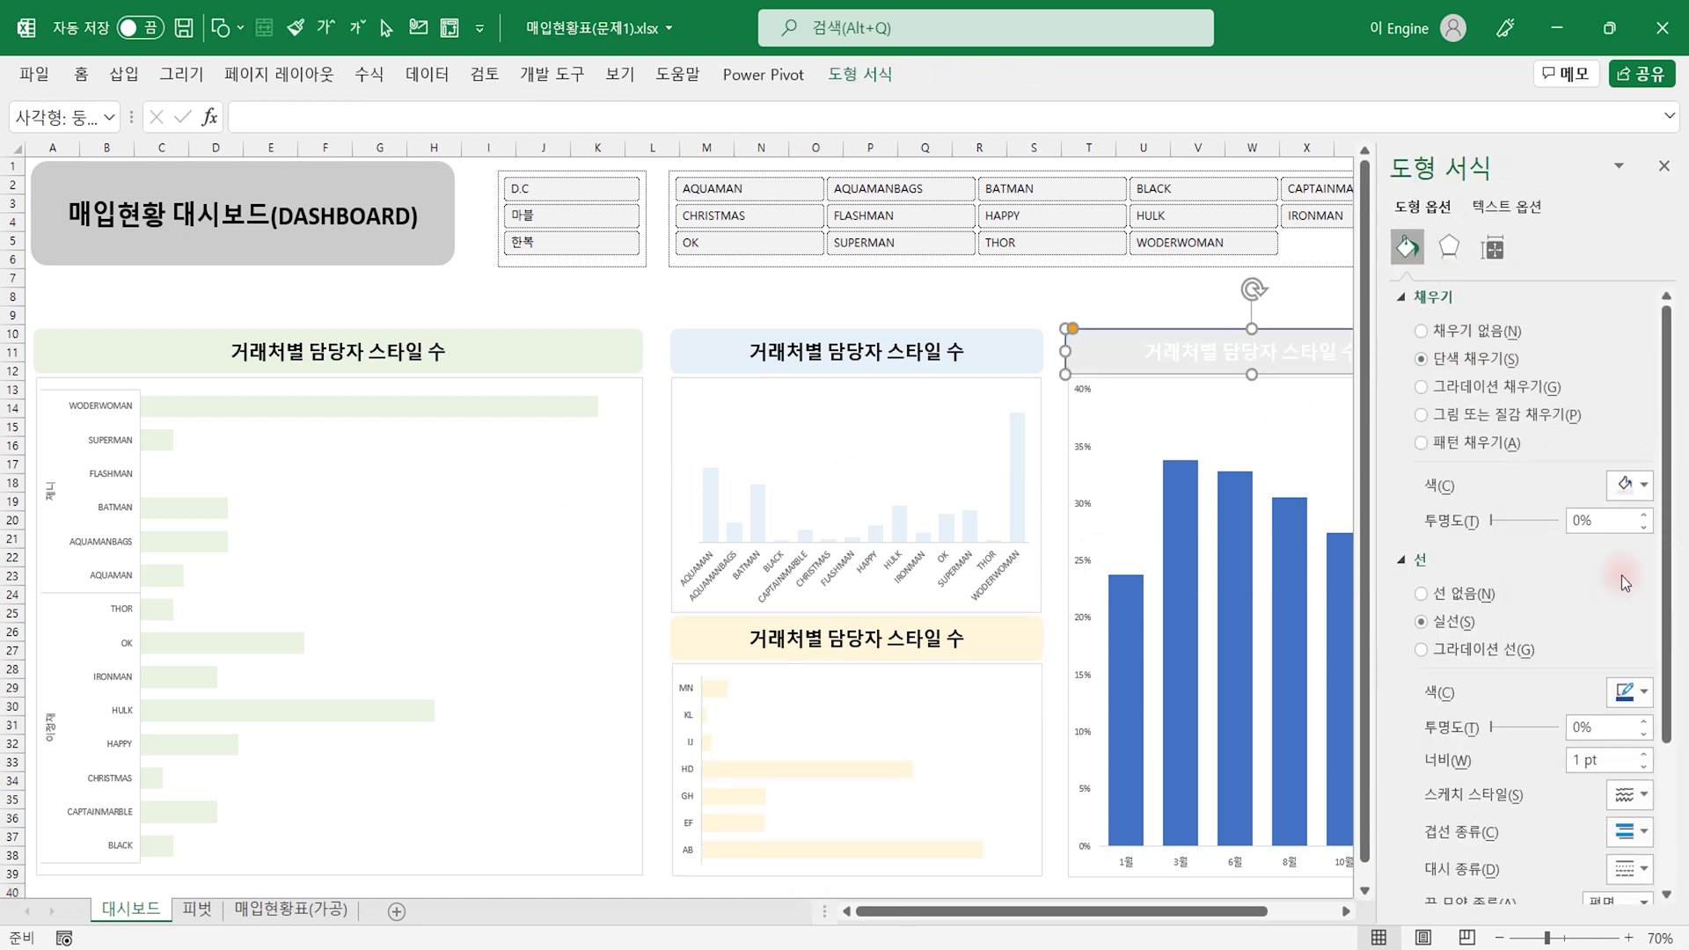
{"action": "left_click_drag", "start_coordinate": [1490, 520], "coordinate": [1509, 519]}
{"action": "left_click", "coordinate": [1457, 594]}
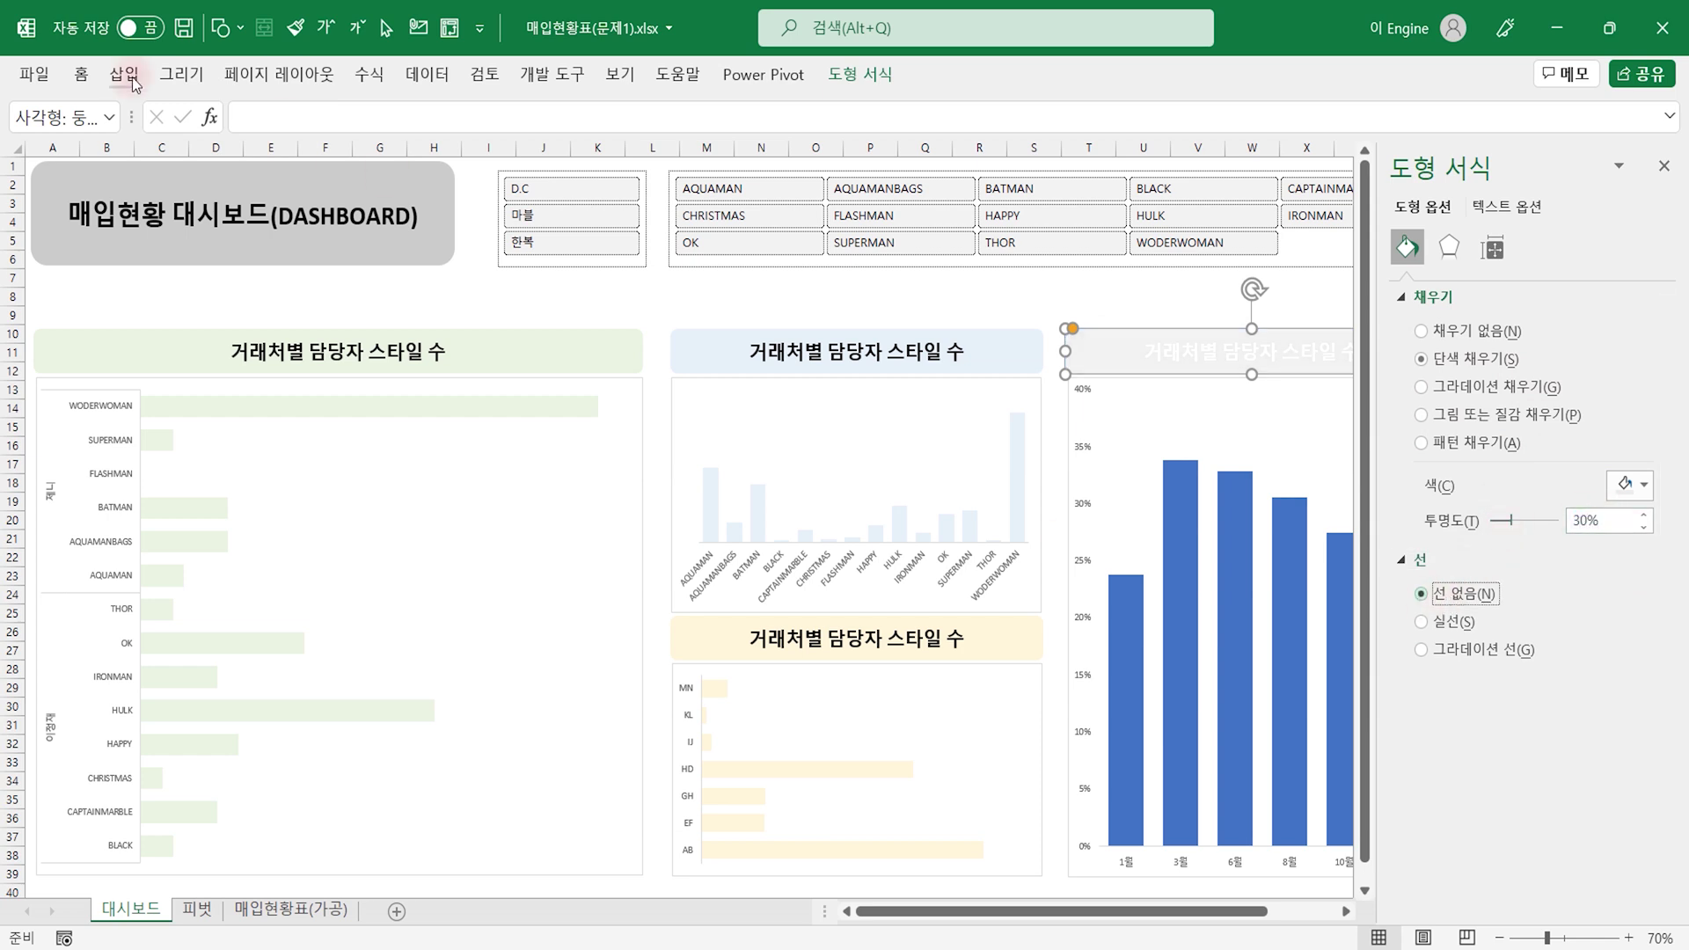
{"action": "left_click", "coordinate": [81, 74]}
Step: Fill the third chart's bars light grey and remove their outlines
{"action": "left_click", "coordinate": [1180, 494]}
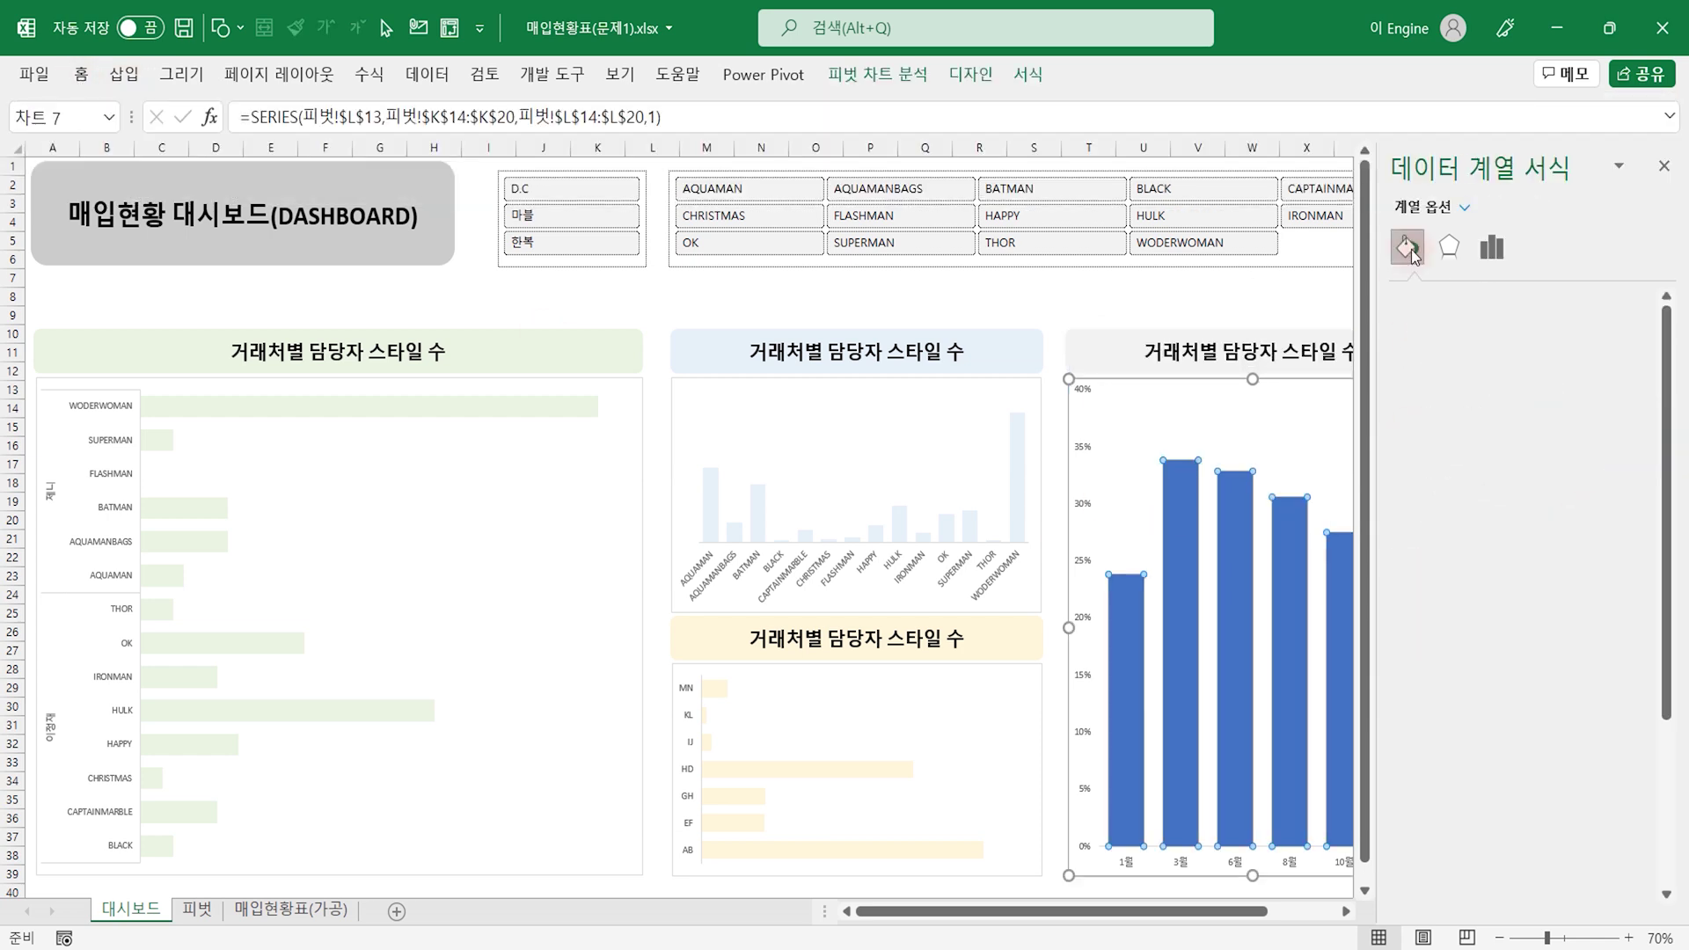
{"action": "left_click", "coordinate": [1548, 583]}
{"action": "left_click", "coordinate": [1594, 616]}
{"action": "left_click", "coordinate": [1421, 681]}
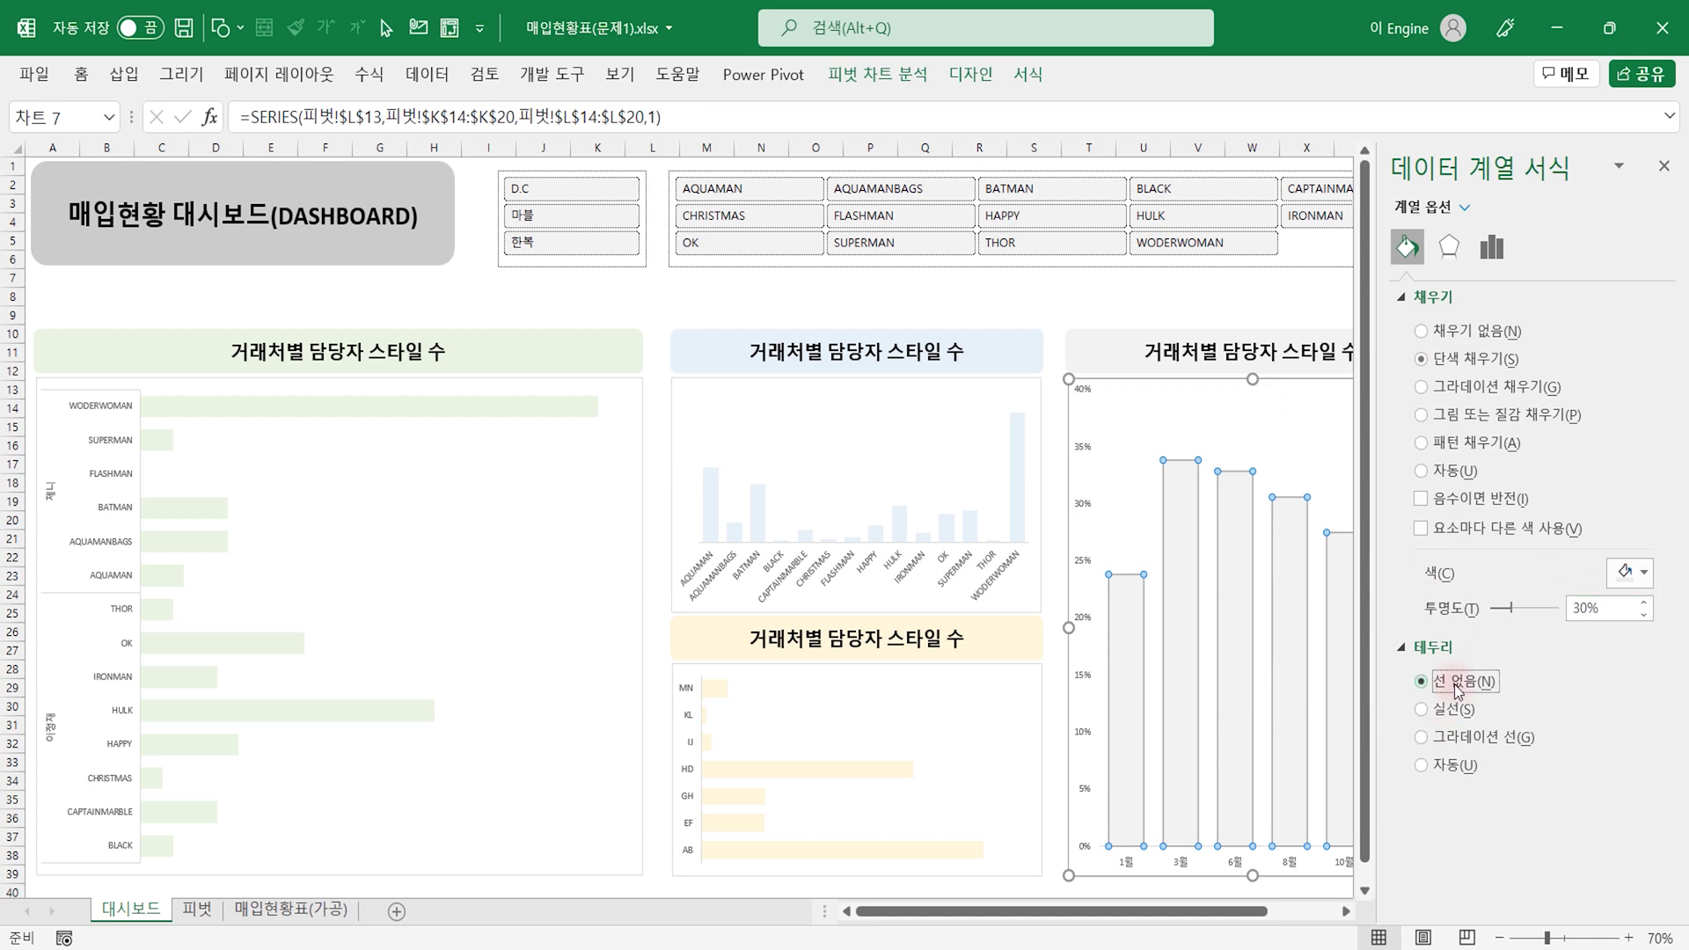
{"action": "left_click", "coordinate": [972, 297]}
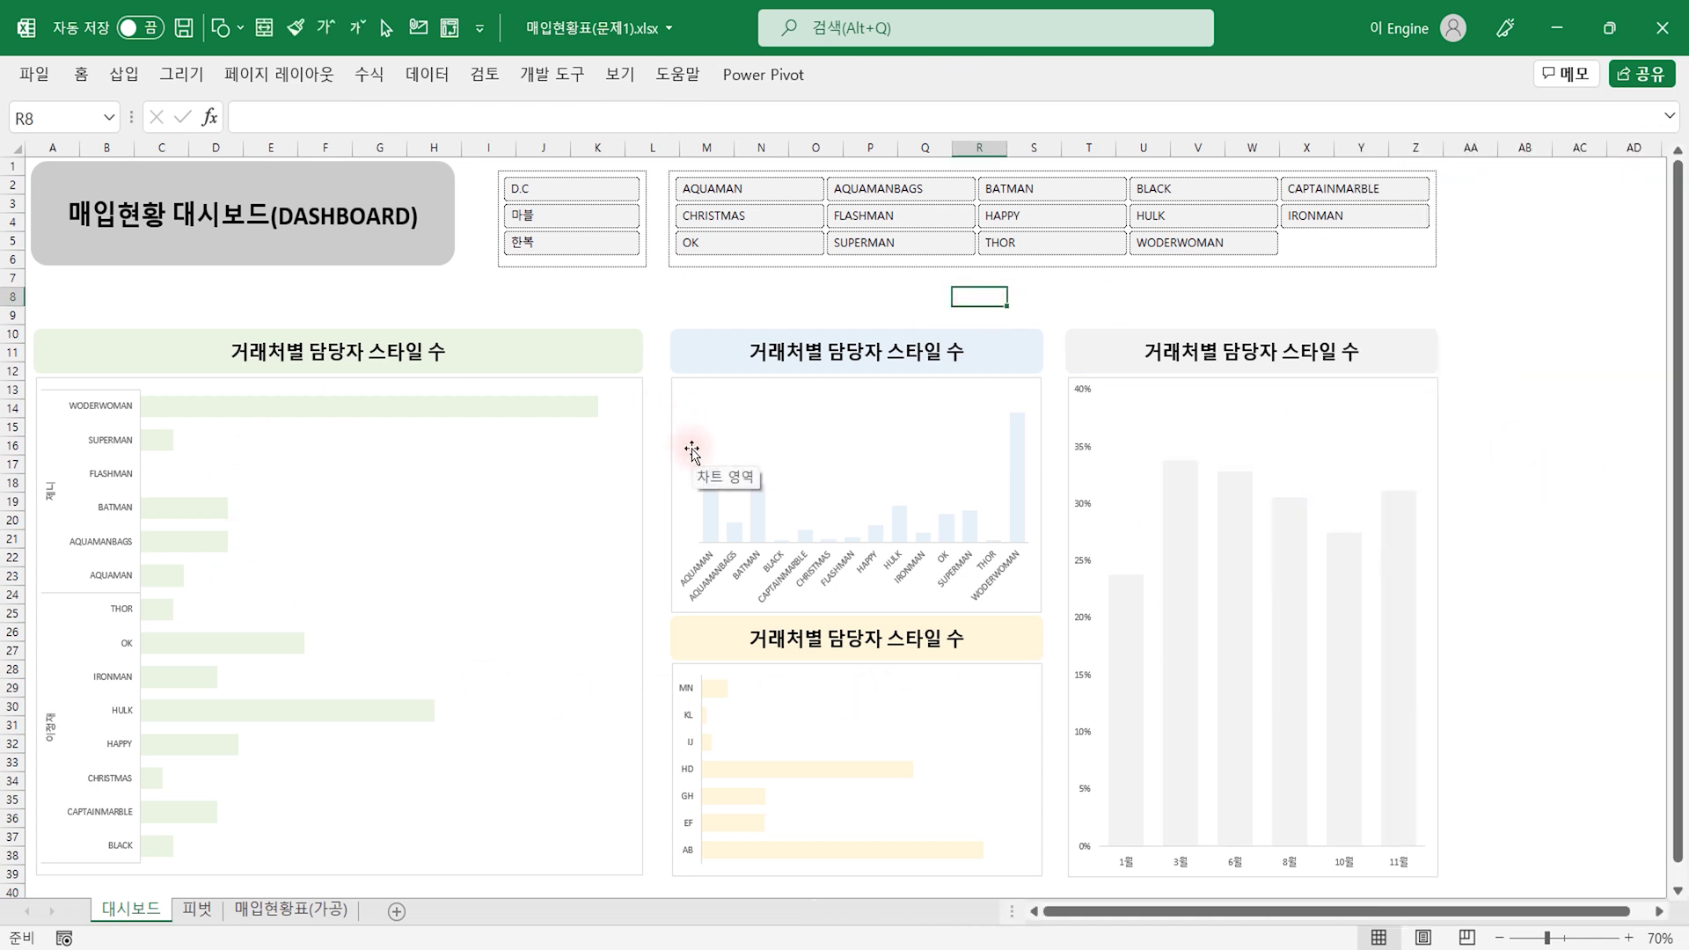
Step: Select the title box and both slicers together and nudge them down with the Down arrow
{"action": "left_click", "coordinate": [410, 257]}
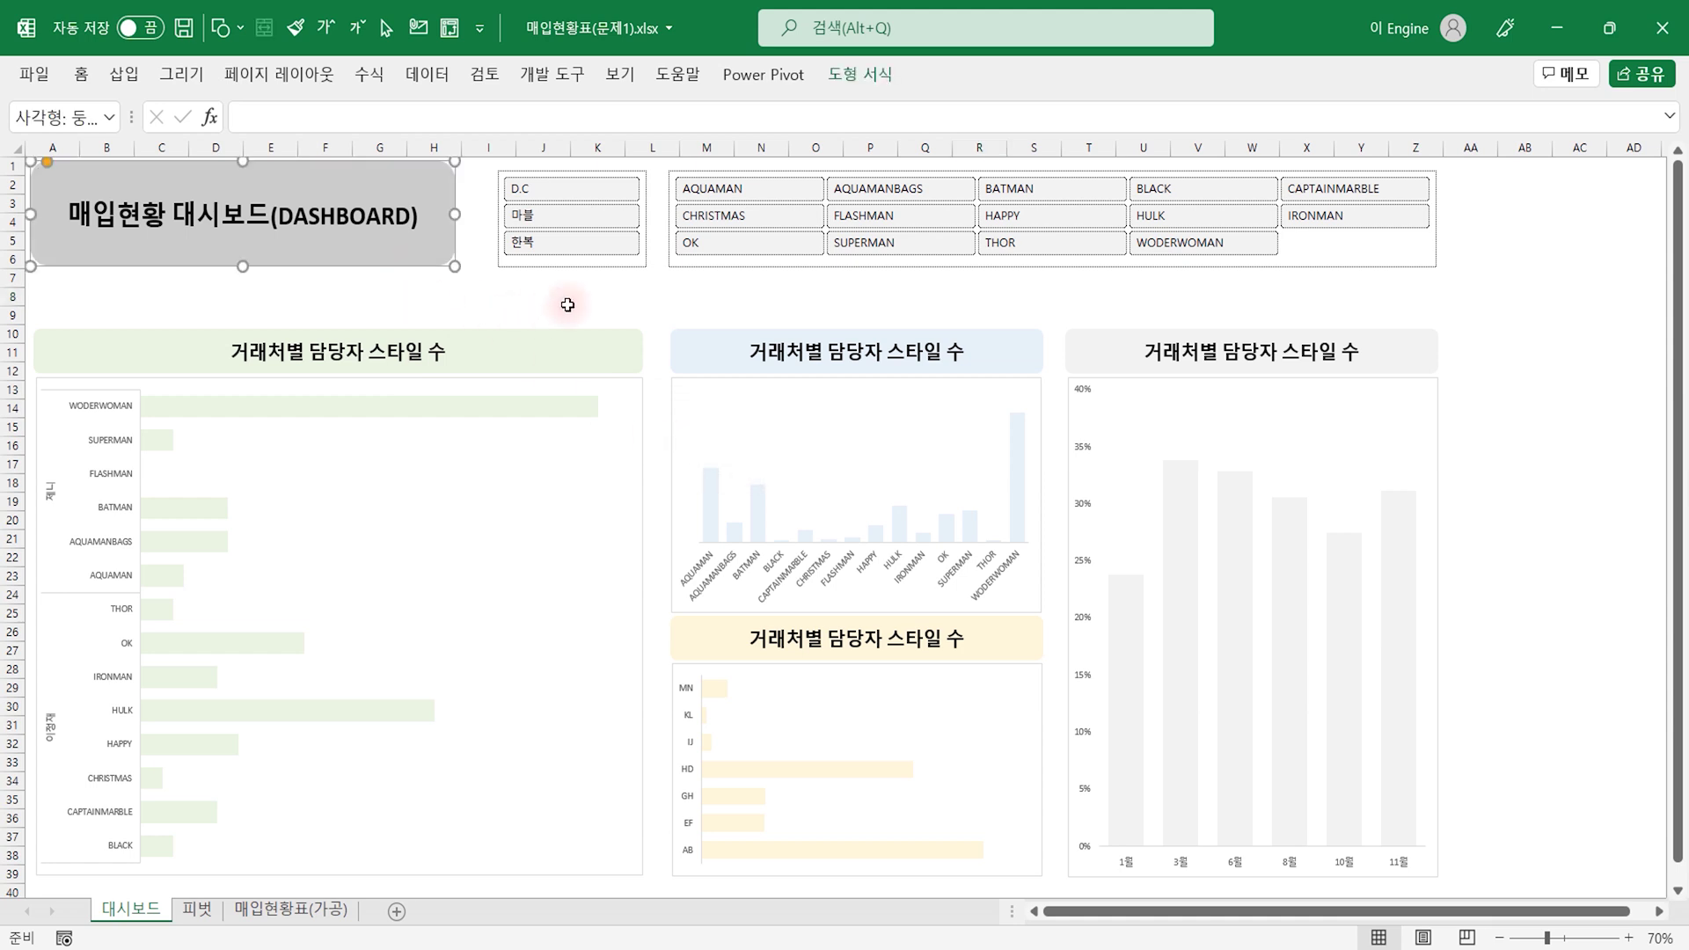
{"action": "left_click", "coordinate": [610, 267], "text": "ctrl"}
{"action": "left_click", "coordinate": [714, 266]}
{"action": "left_click", "coordinate": [576, 264], "text": "ctrl"}
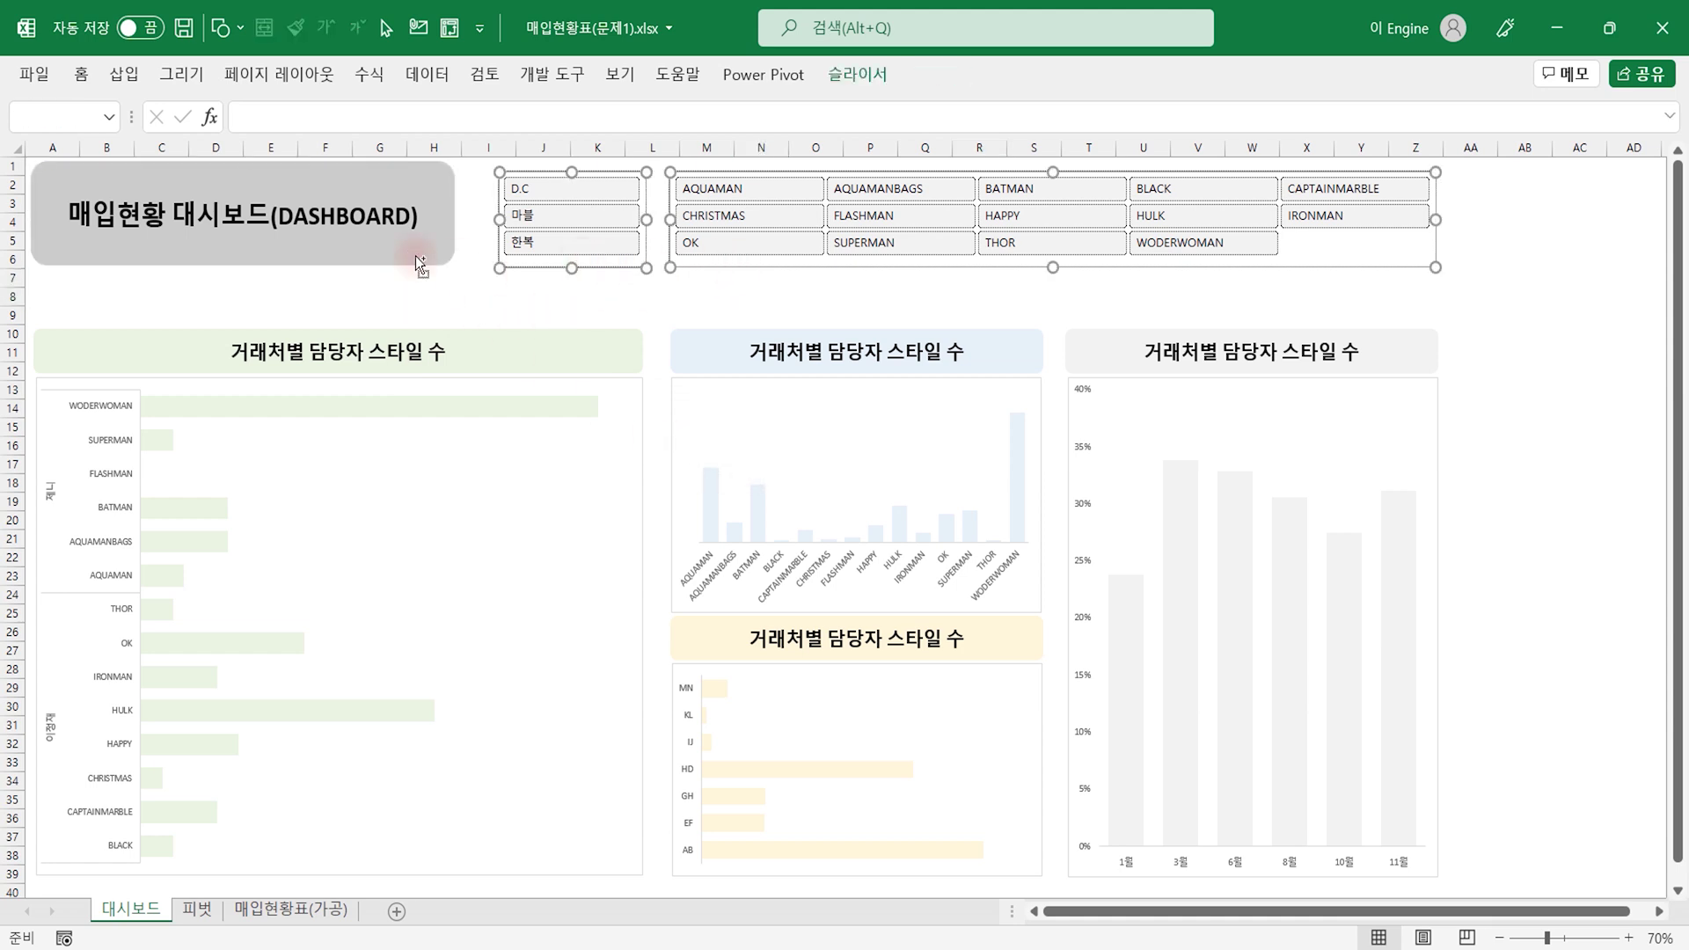
{"action": "left_click", "coordinate": [415, 256], "text": "ctrl"}
{"action": "key", "text": "Down"}
{"action": "key", "text": "Down"}
{"action": "left_click", "coordinate": [1552, 554]}
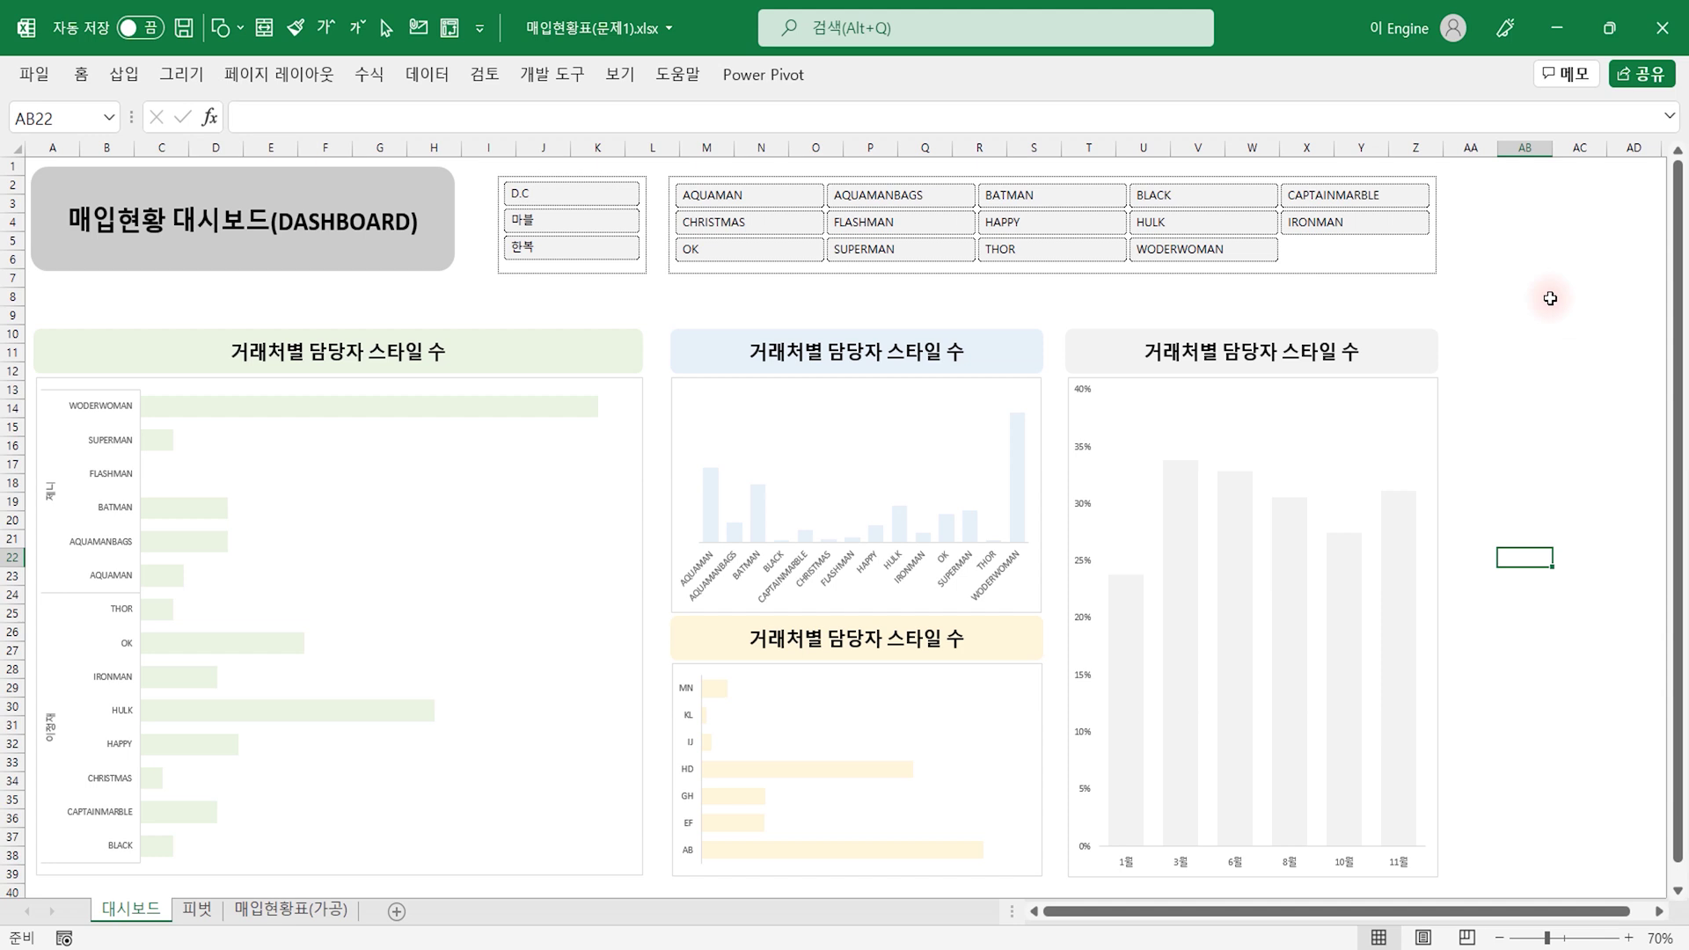
{"action": "left_click", "coordinate": [127, 78]}
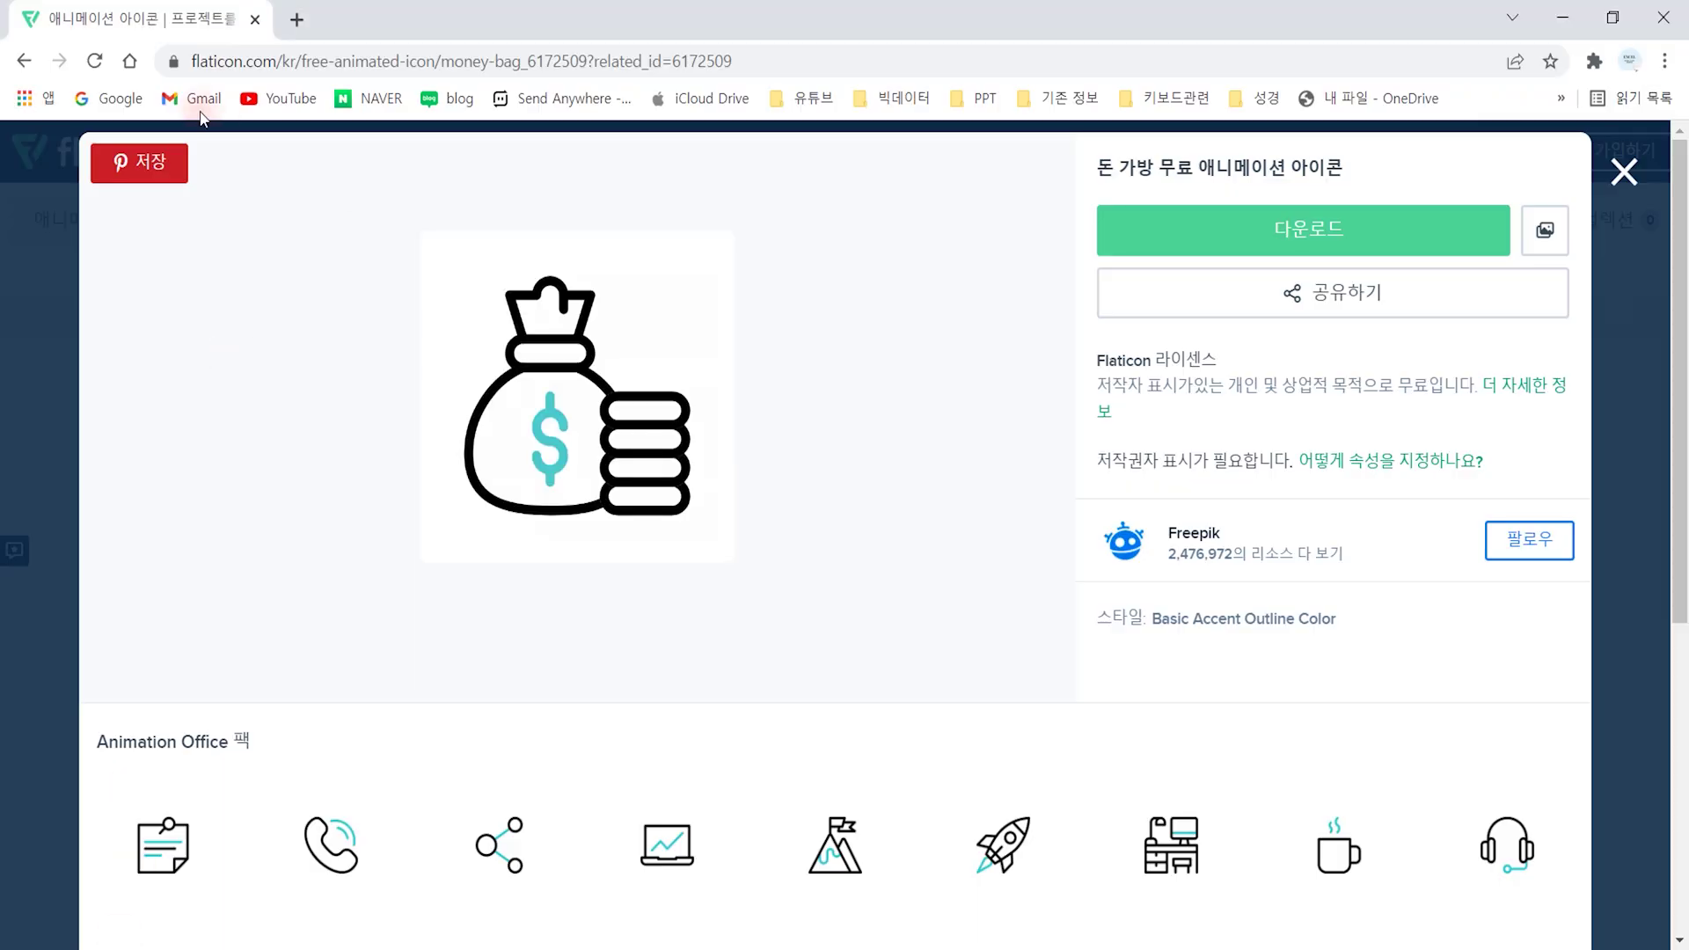
{"action": "left_click", "coordinate": [1623, 172]}
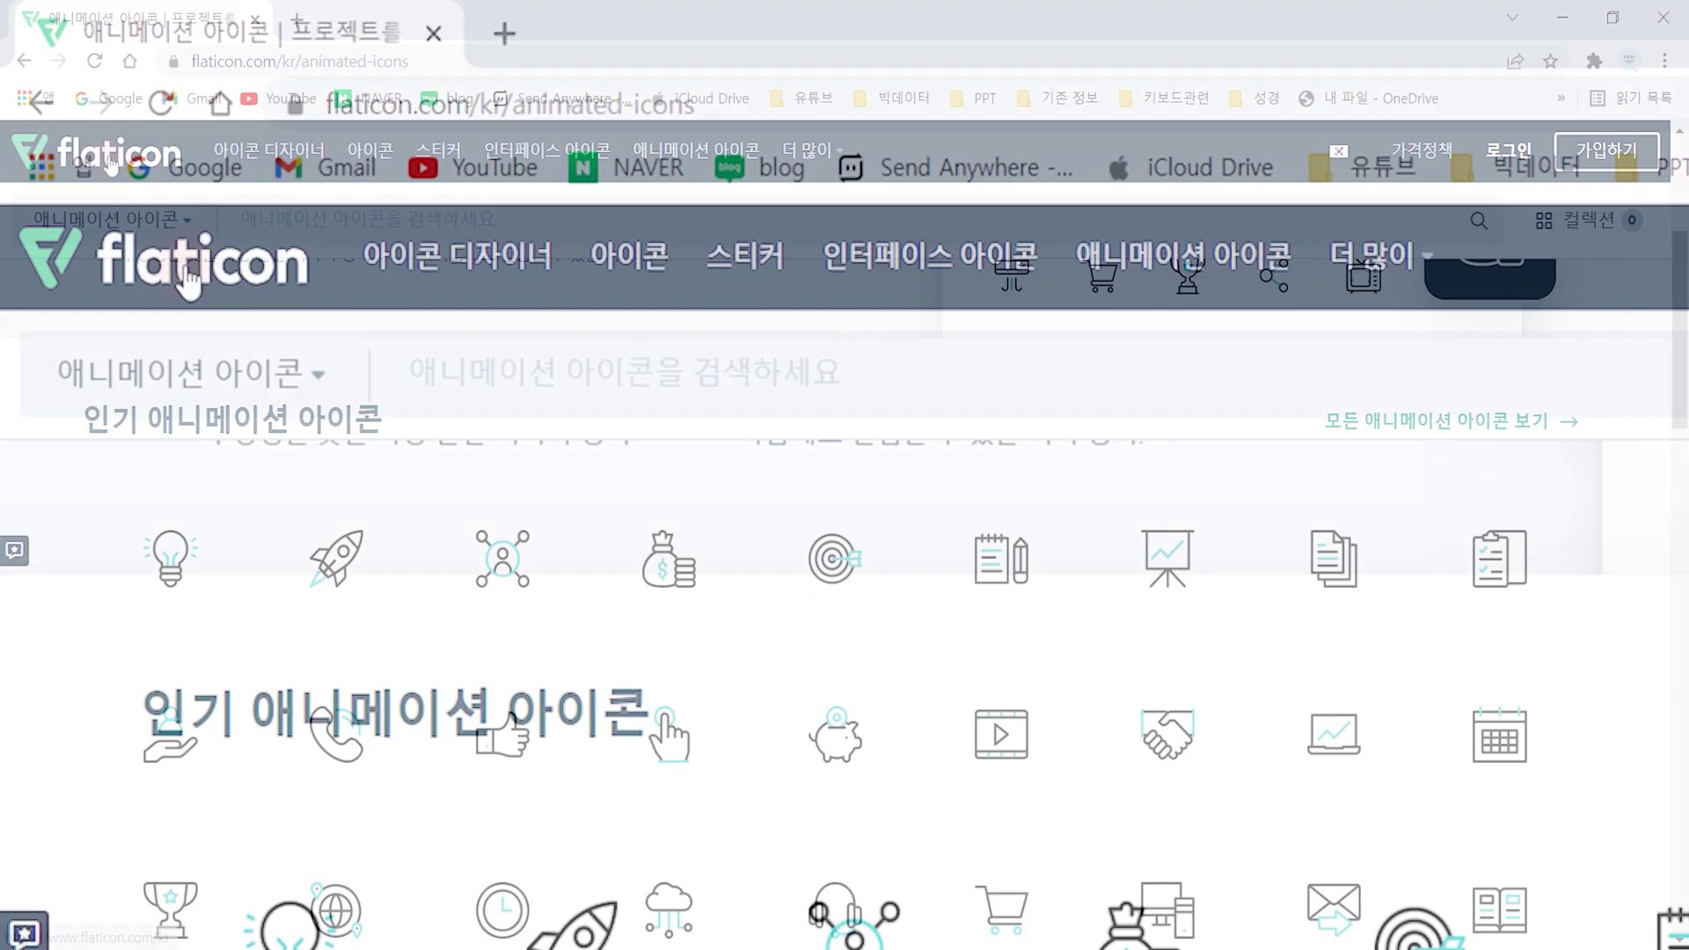
{"action": "left_click", "coordinate": [187, 278]}
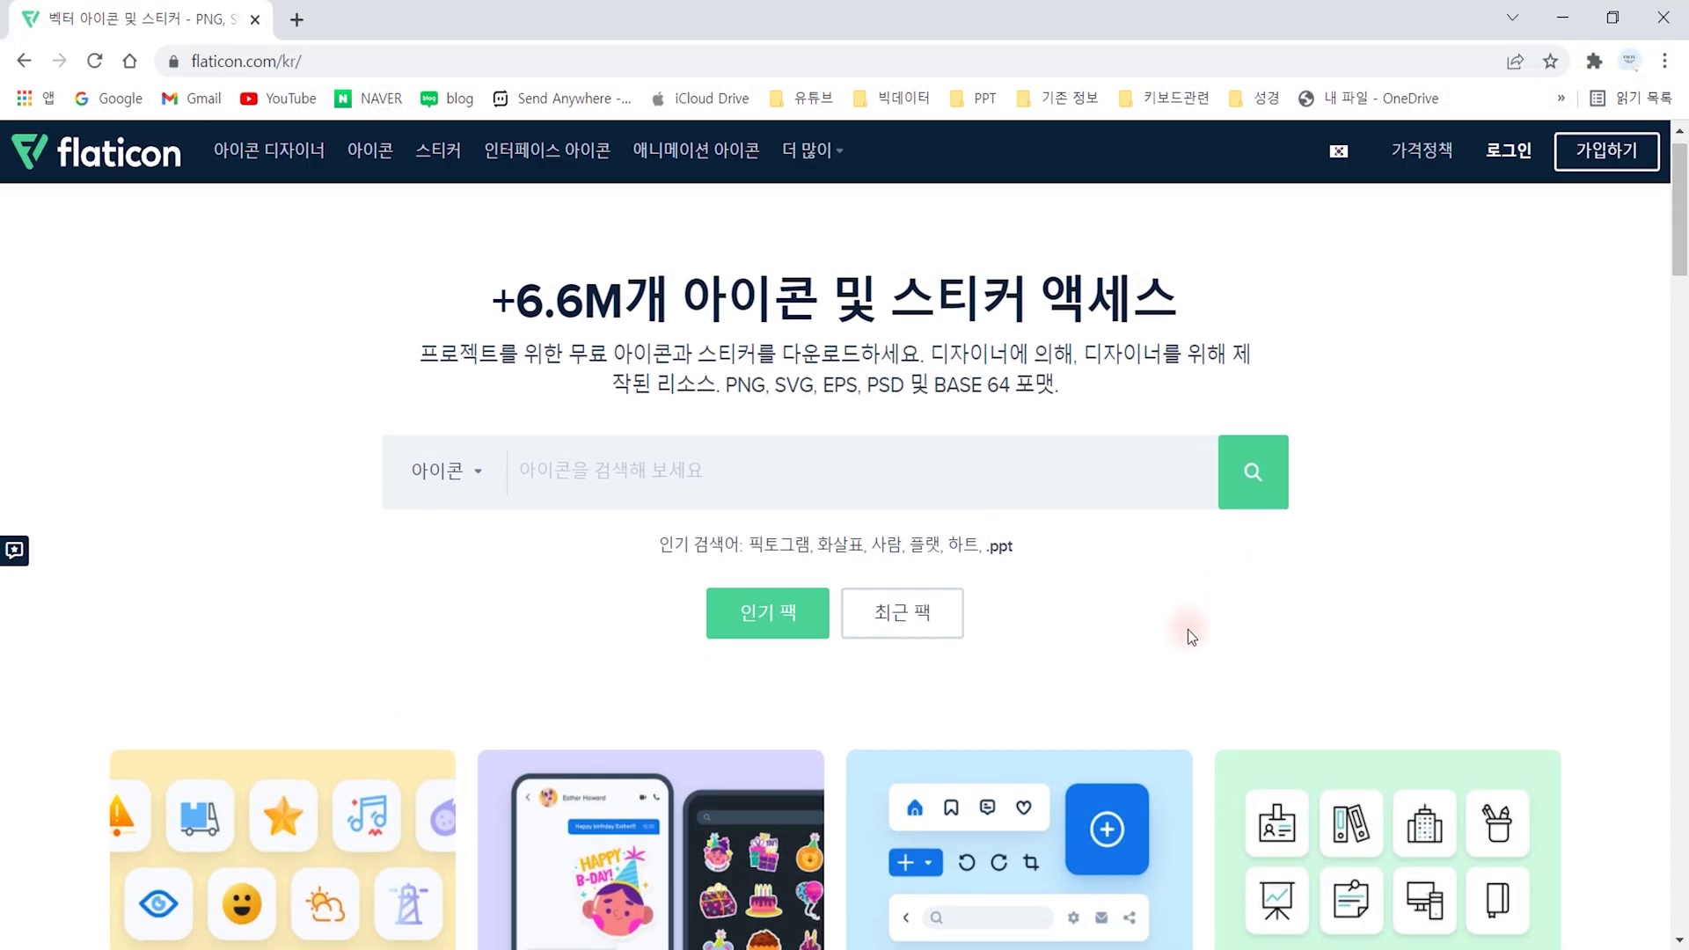
{"action": "scroll", "coordinate": [1187, 630], "scroll_direction": "down", "scroll_amount": 5}
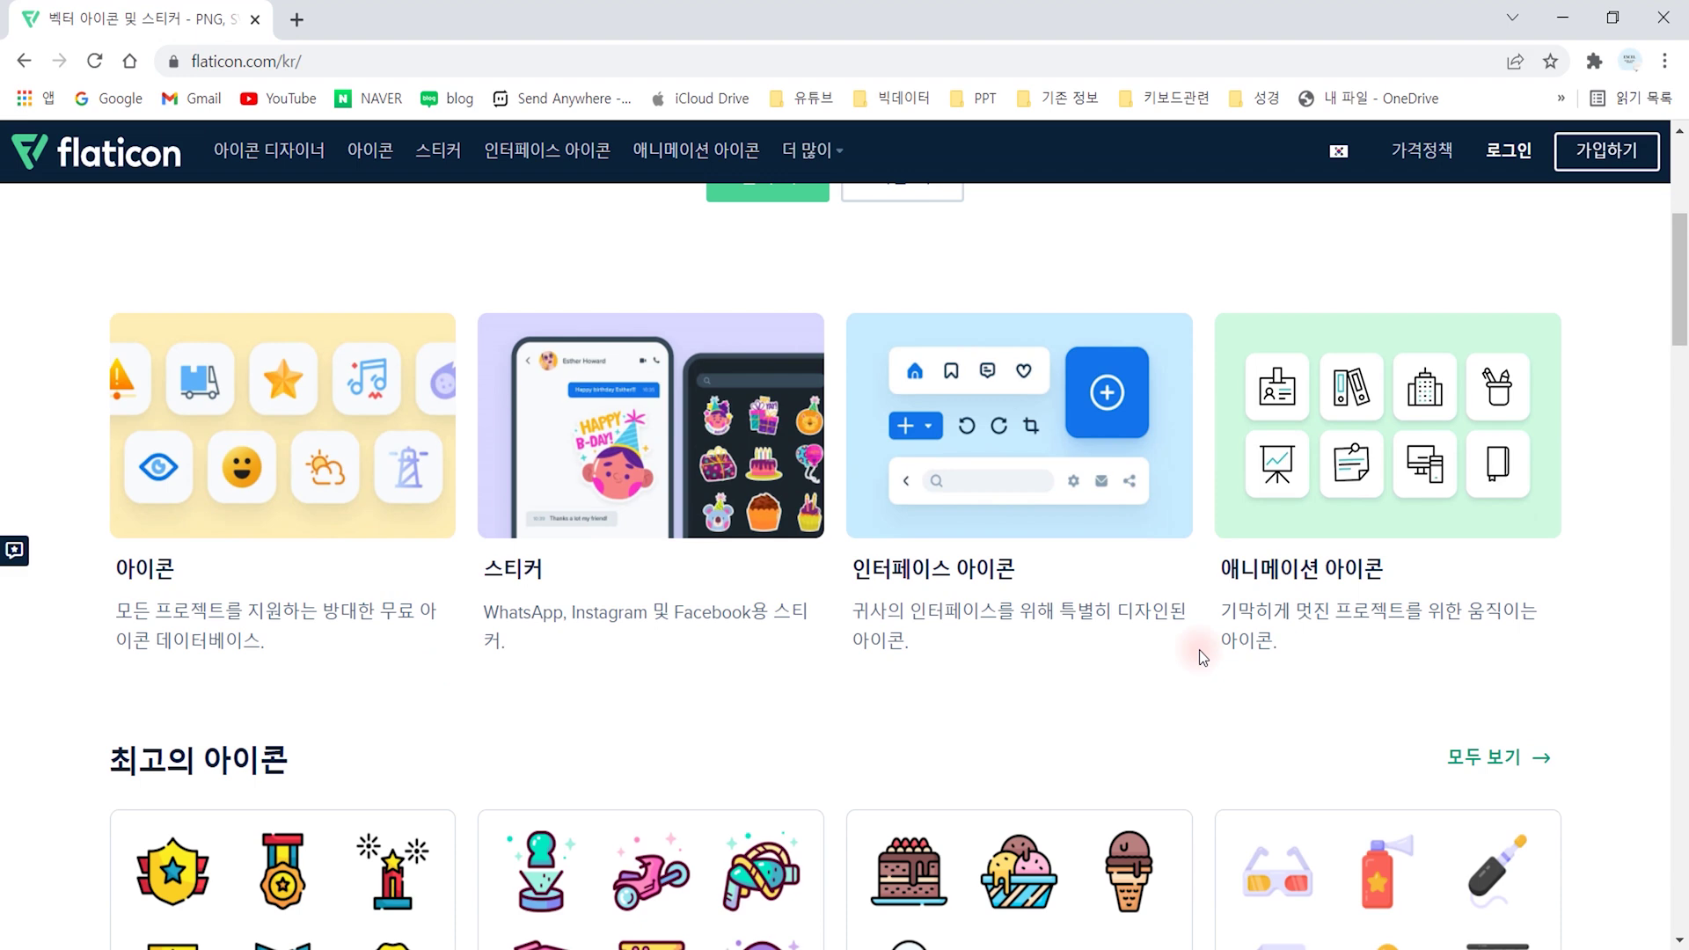
{"action": "scroll", "coordinate": [1199, 651], "scroll_direction": "down", "scroll_amount": 3}
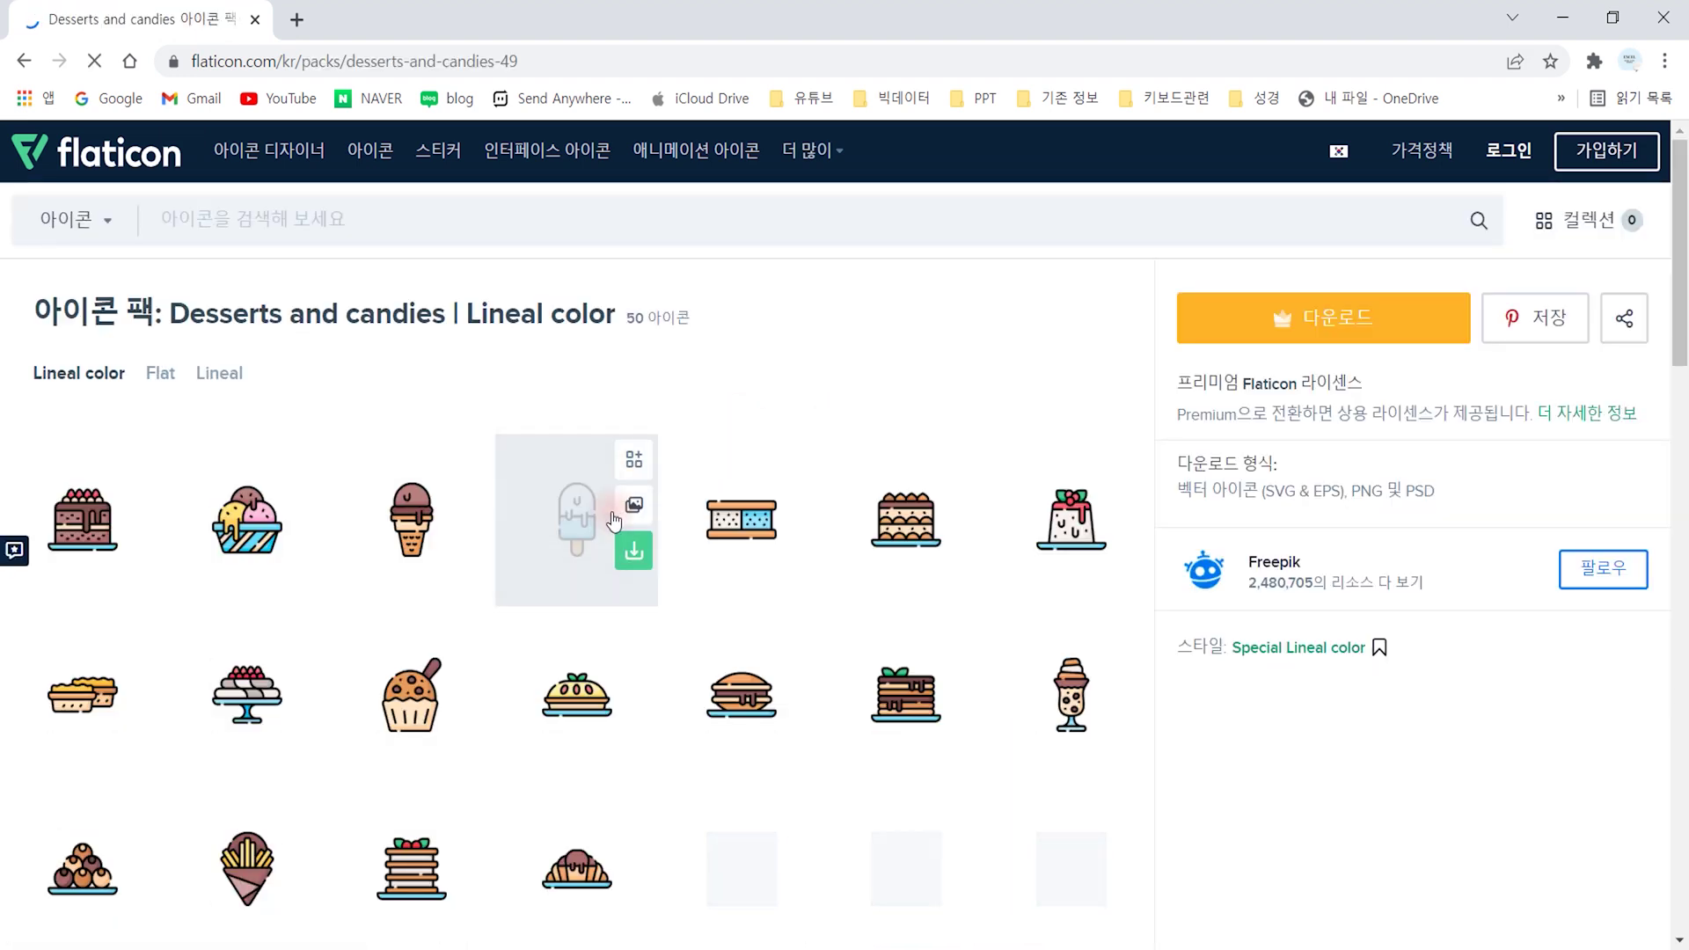
{"action": "left_click", "coordinate": [577, 521]}
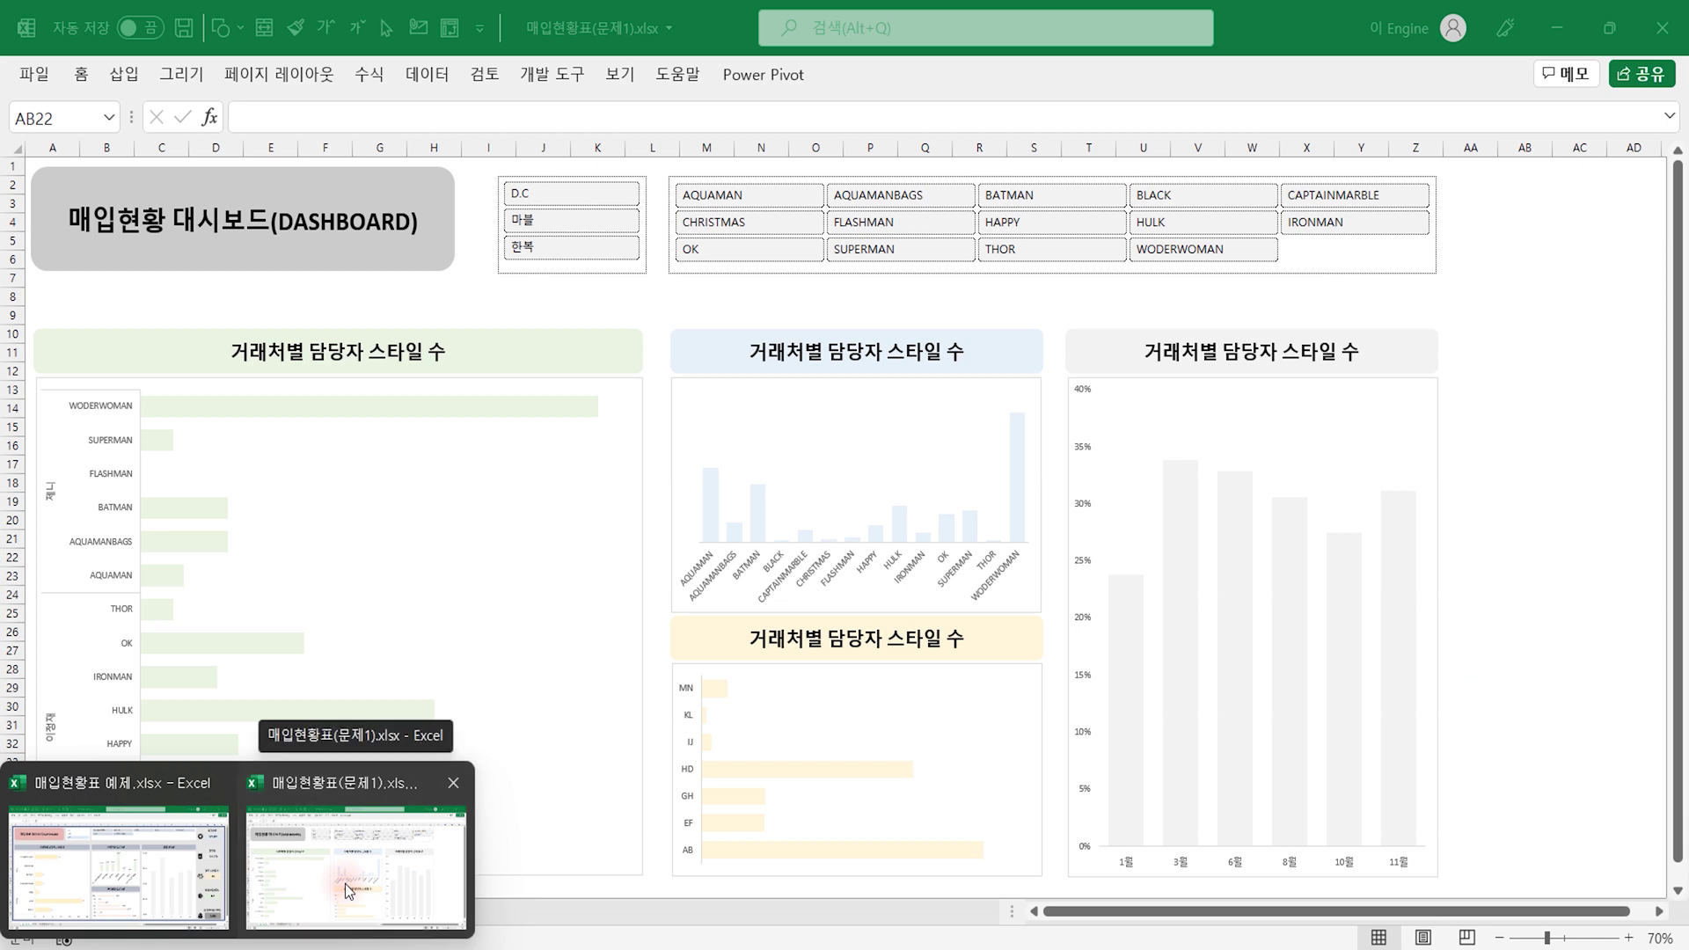
{"action": "left_click", "coordinate": [347, 890]}
{"action": "left_click", "coordinate": [1512, 227]}
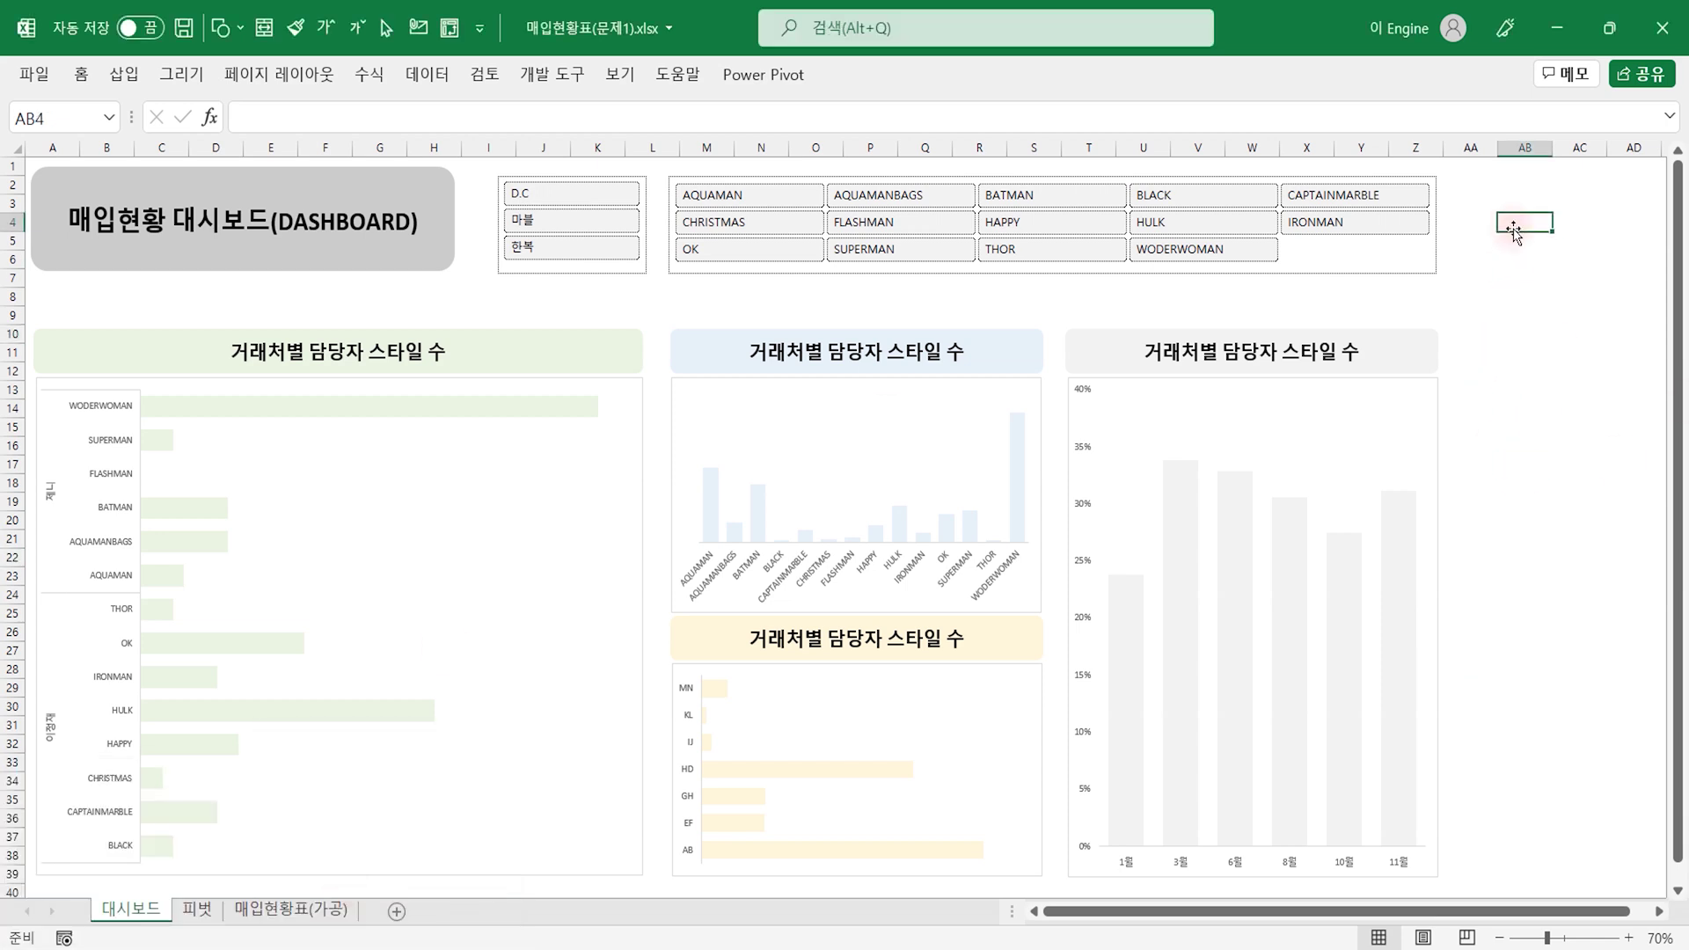
Step: Insert the black acorn icon from the Icons library and shrink it beside the slicers
{"action": "left_click", "coordinate": [124, 74]}
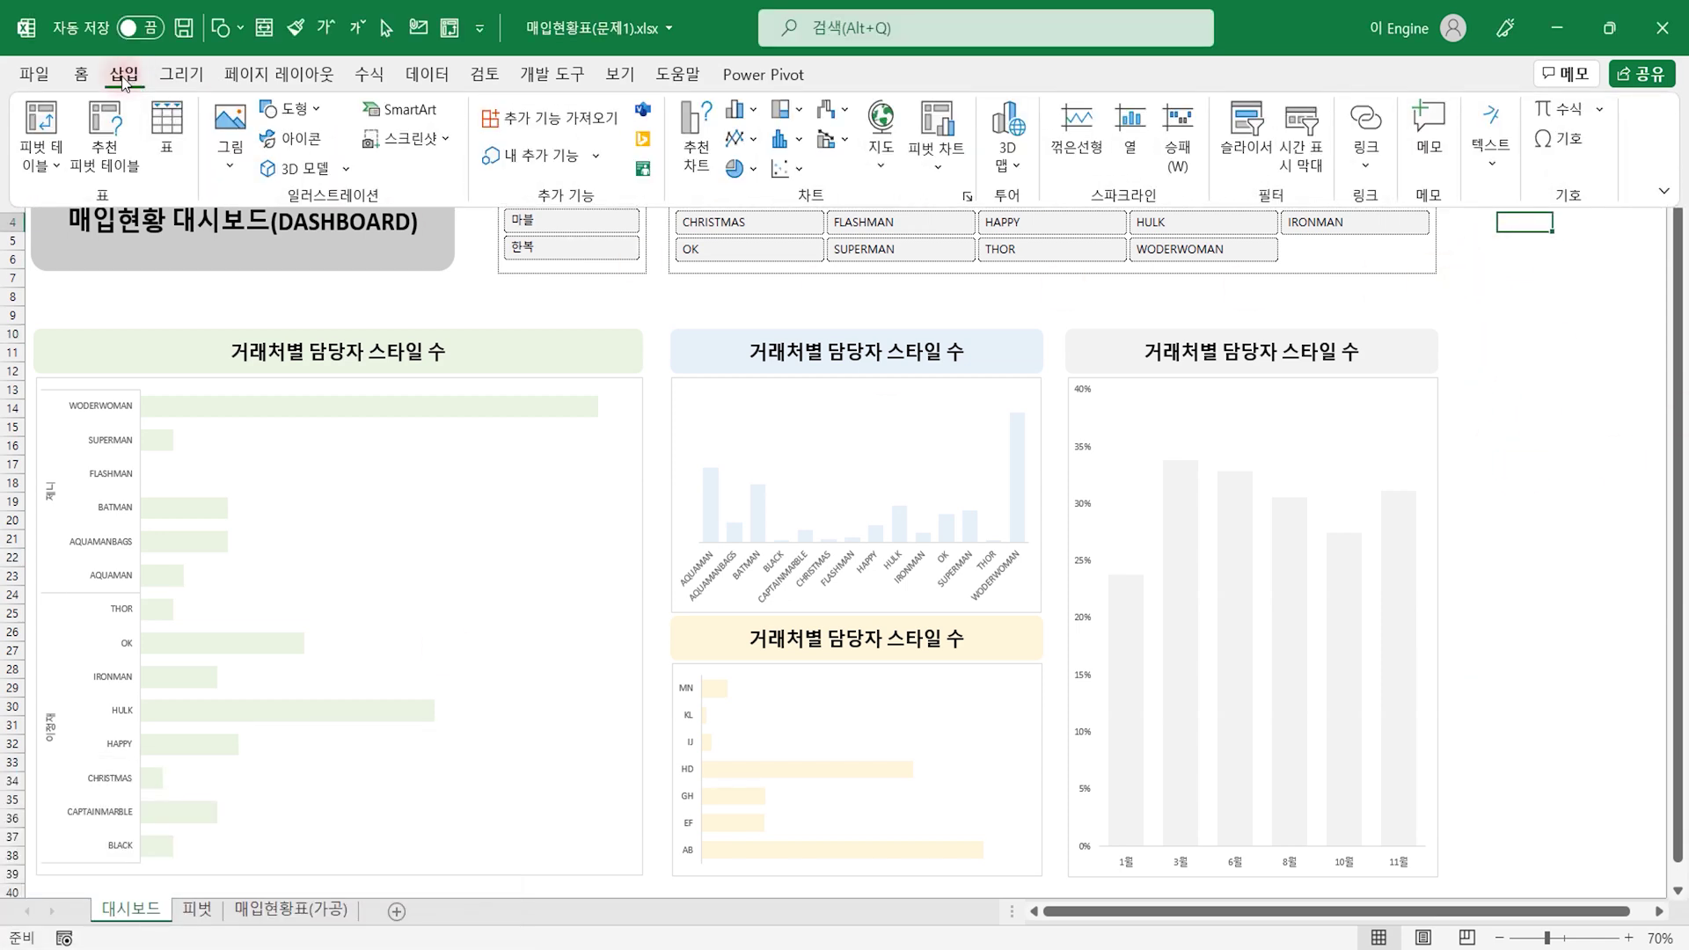
{"action": "left_click", "coordinate": [305, 147]}
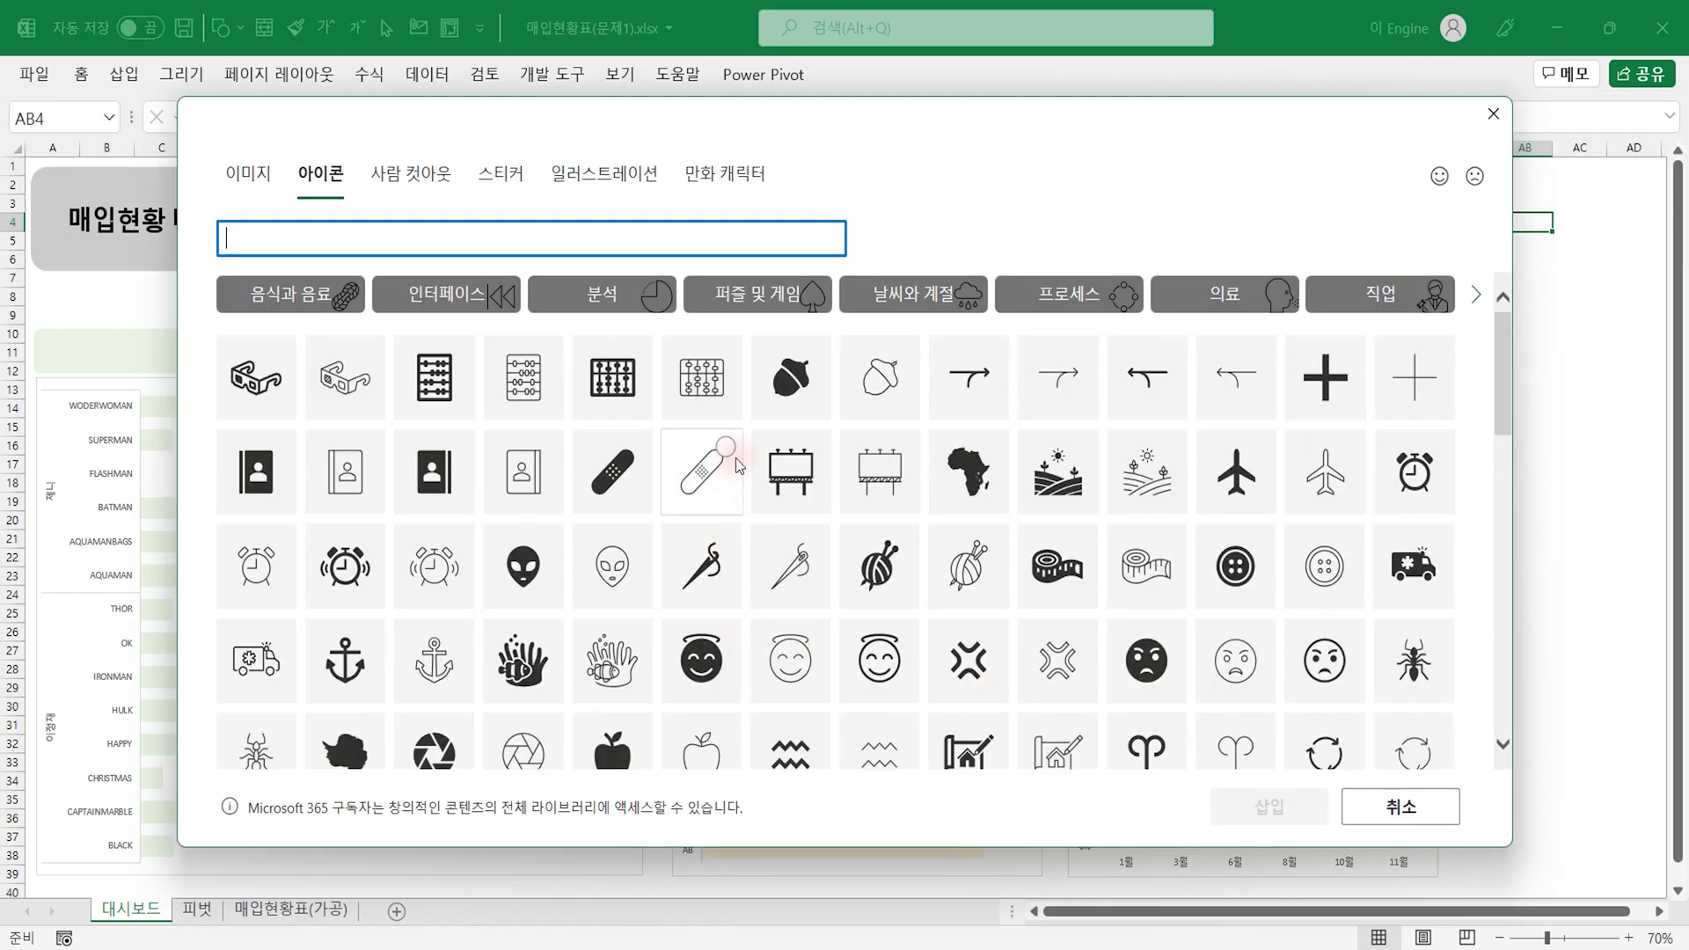
{"action": "left_click", "coordinate": [799, 372]}
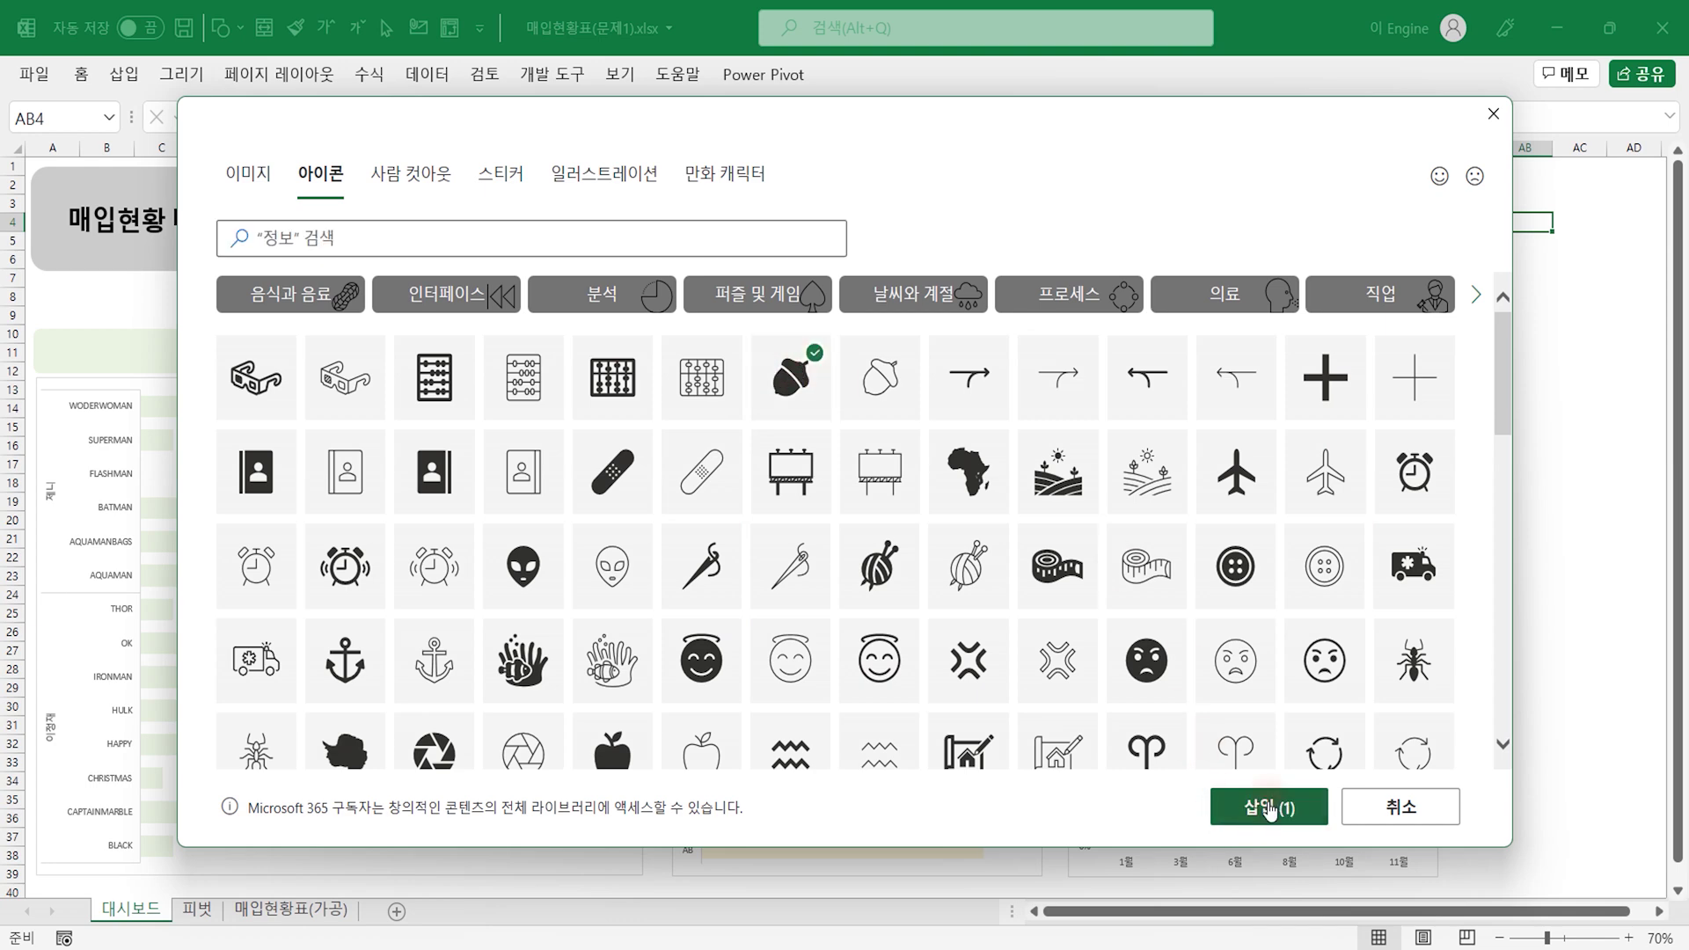
{"action": "left_click", "coordinate": [1268, 805]}
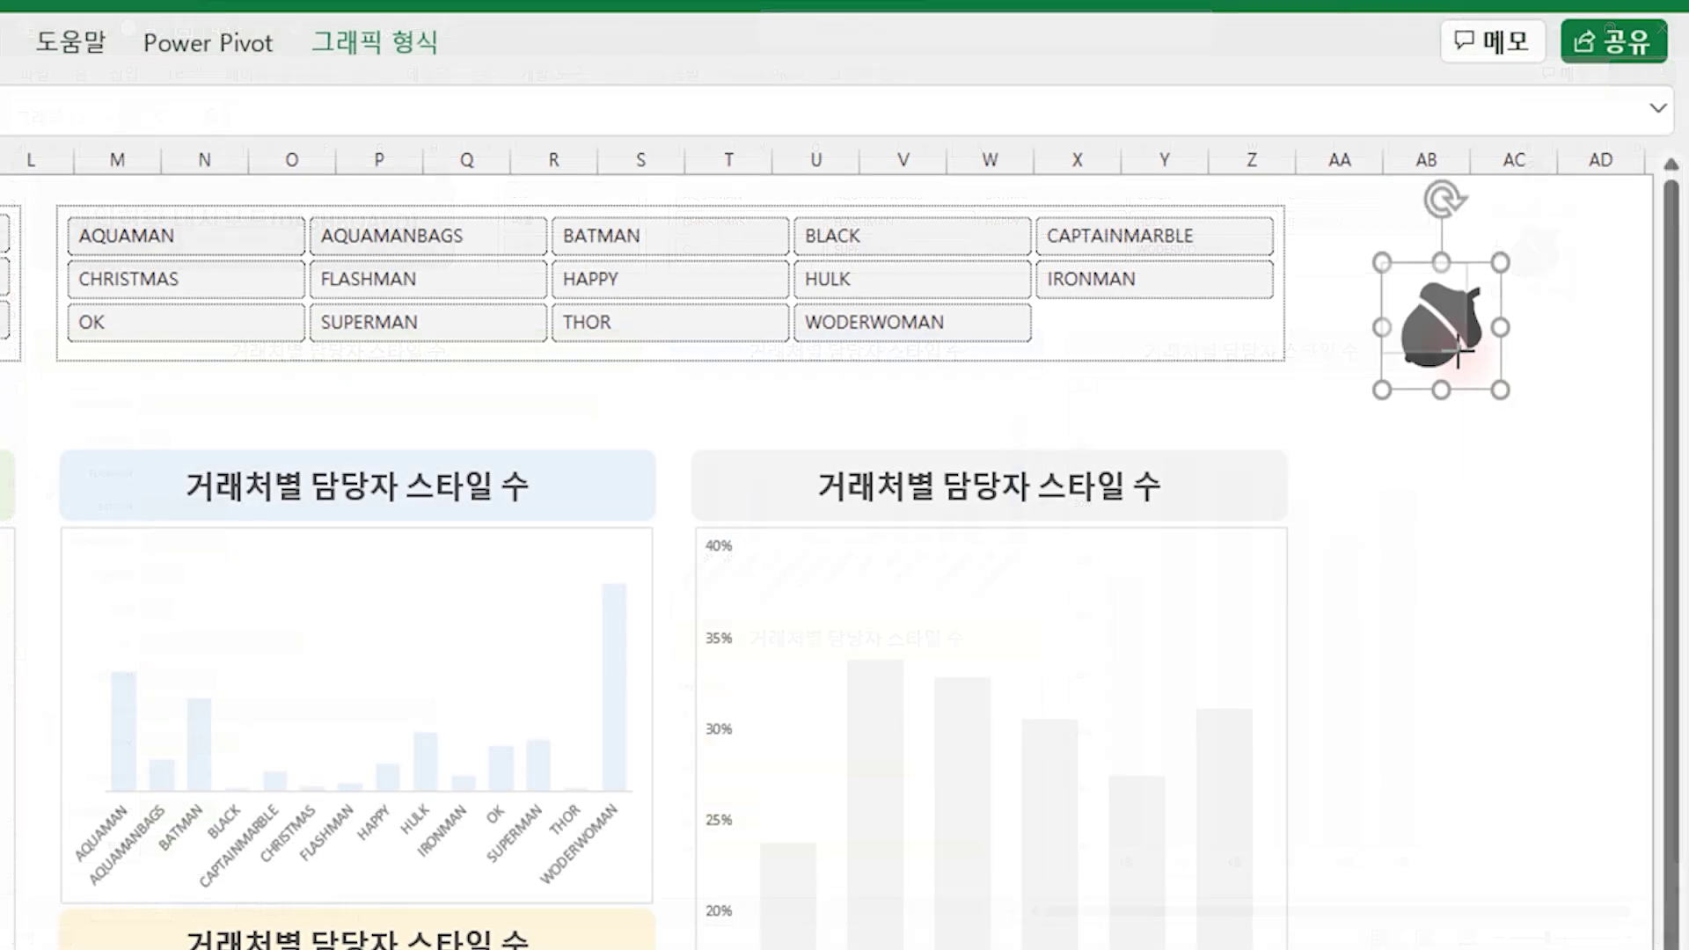
{"action": "left_click_drag", "start_coordinate": [1497, 380], "coordinate": [1422, 311]}
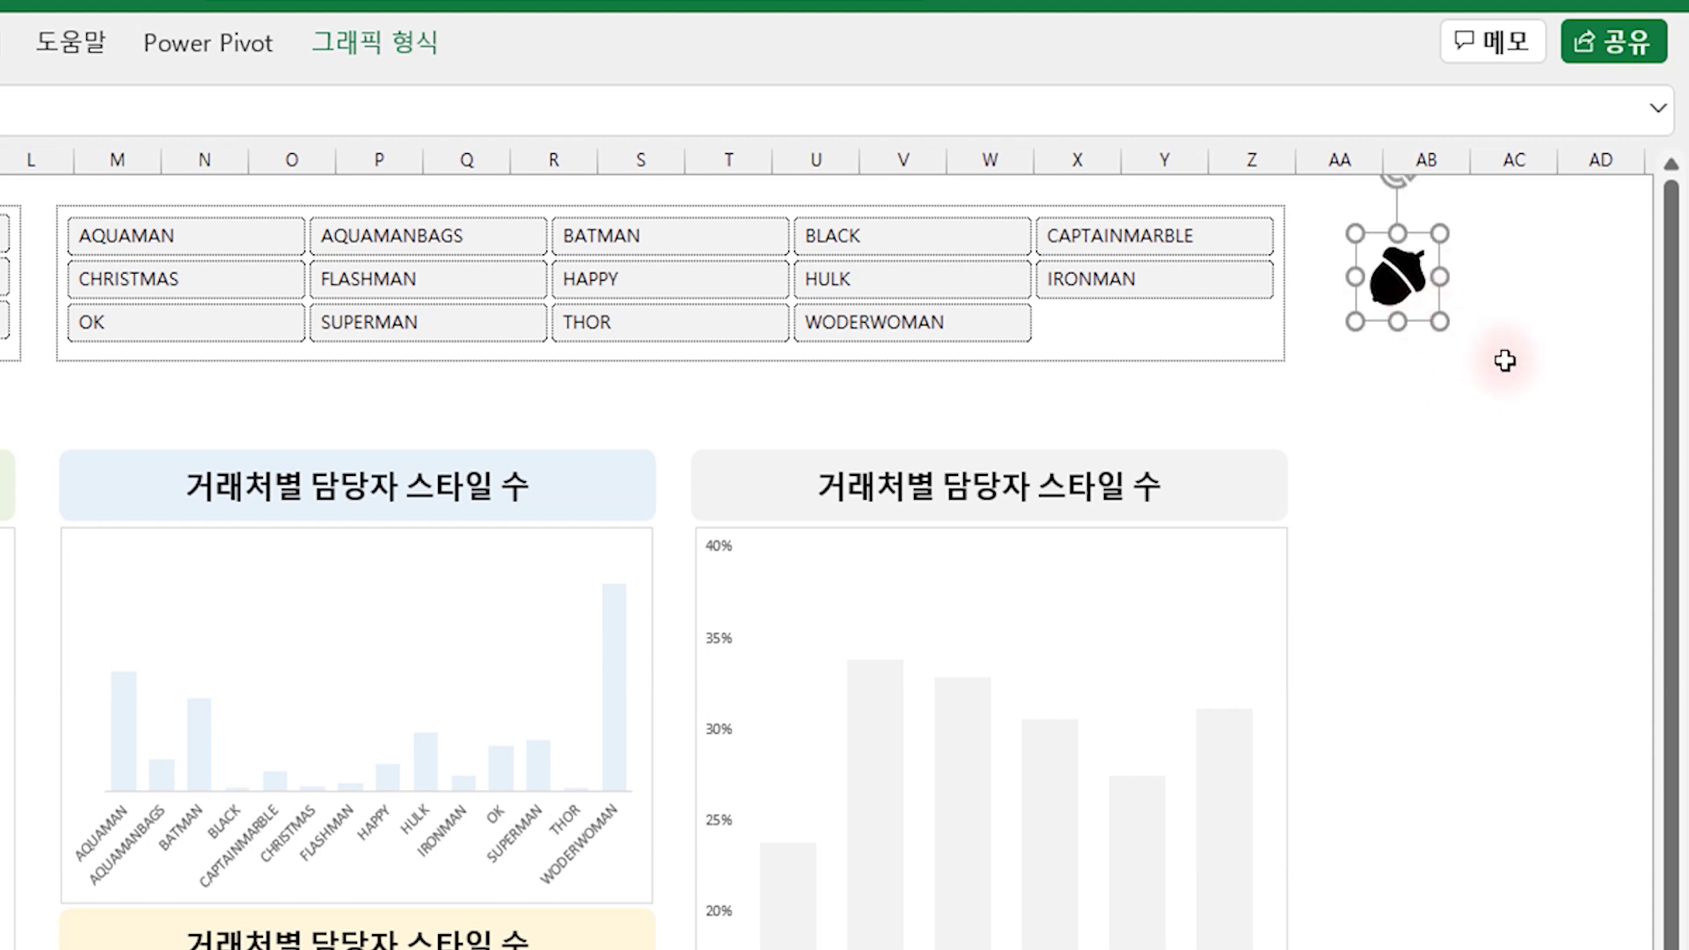
{"action": "left_click", "coordinate": [1500, 486]}
{"action": "left_click", "coordinate": [1236, 487]}
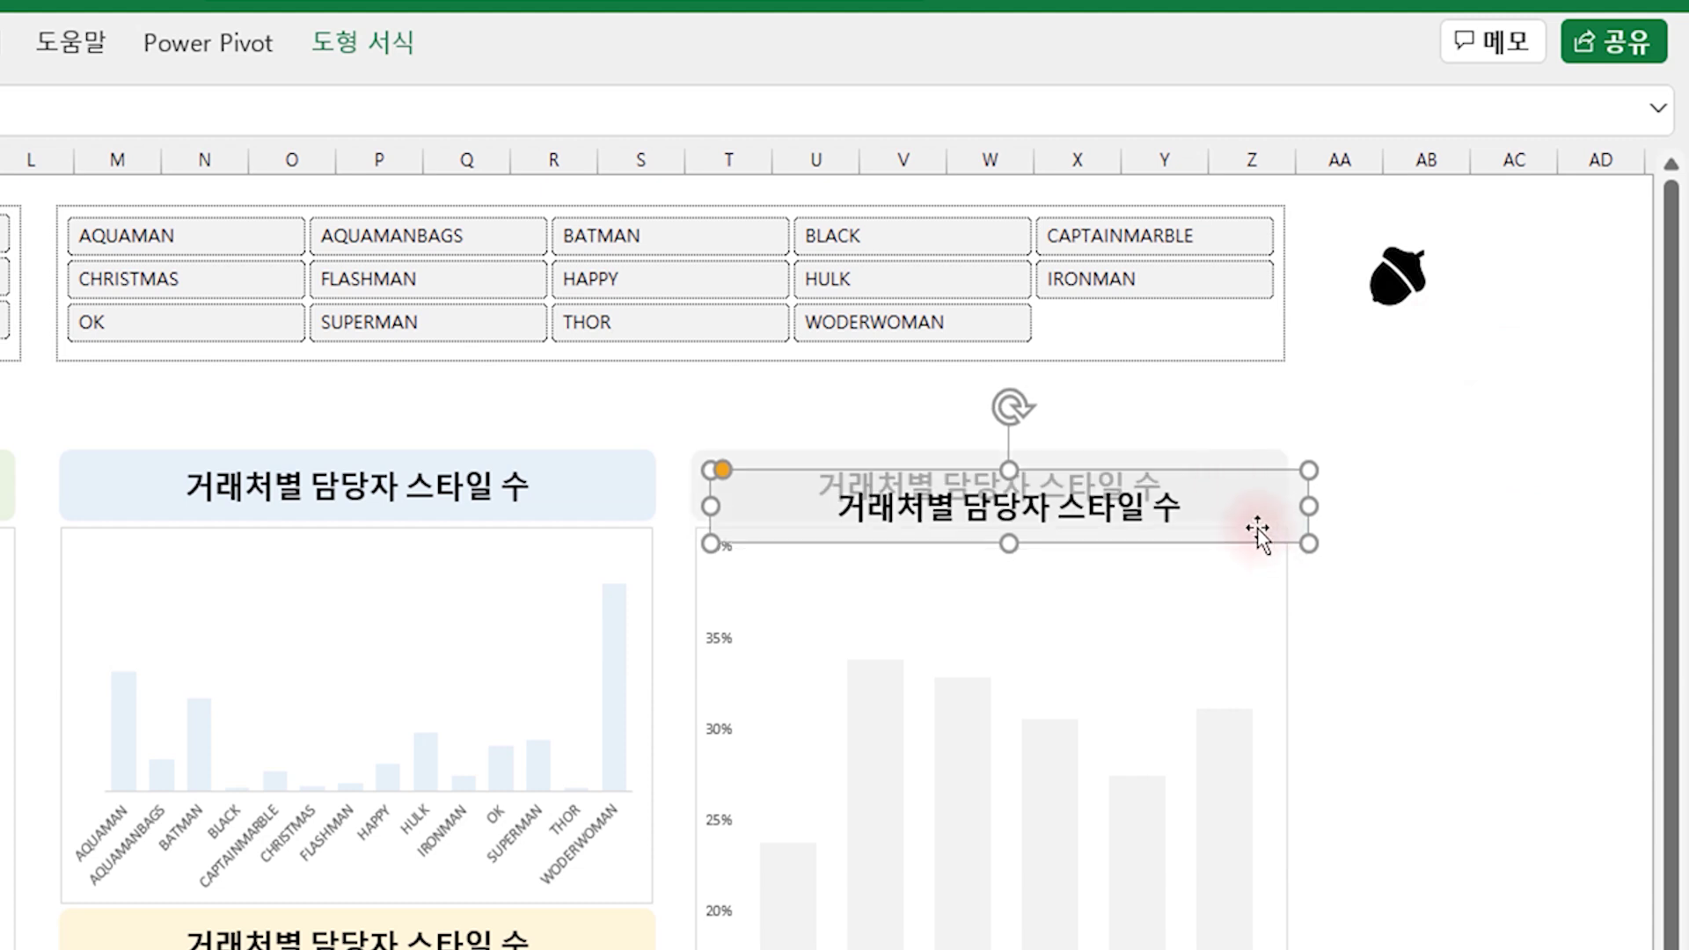
Step: Copy the chart title twice into the top-right area and clear the top copy's text
{"action": "mouse_move", "coordinate": [1228, 485]}
{"action": "left_mouse_down"}
{"action": "mouse_move", "coordinate": [1410, 390]}
{"action": "mouse_move", "coordinate": [1093, 414]}
{"action": "mouse_move", "coordinate": [1592, 300]}
{"action": "mouse_move", "coordinate": [1615, 256]}
{"action": "left_mouse_up"}
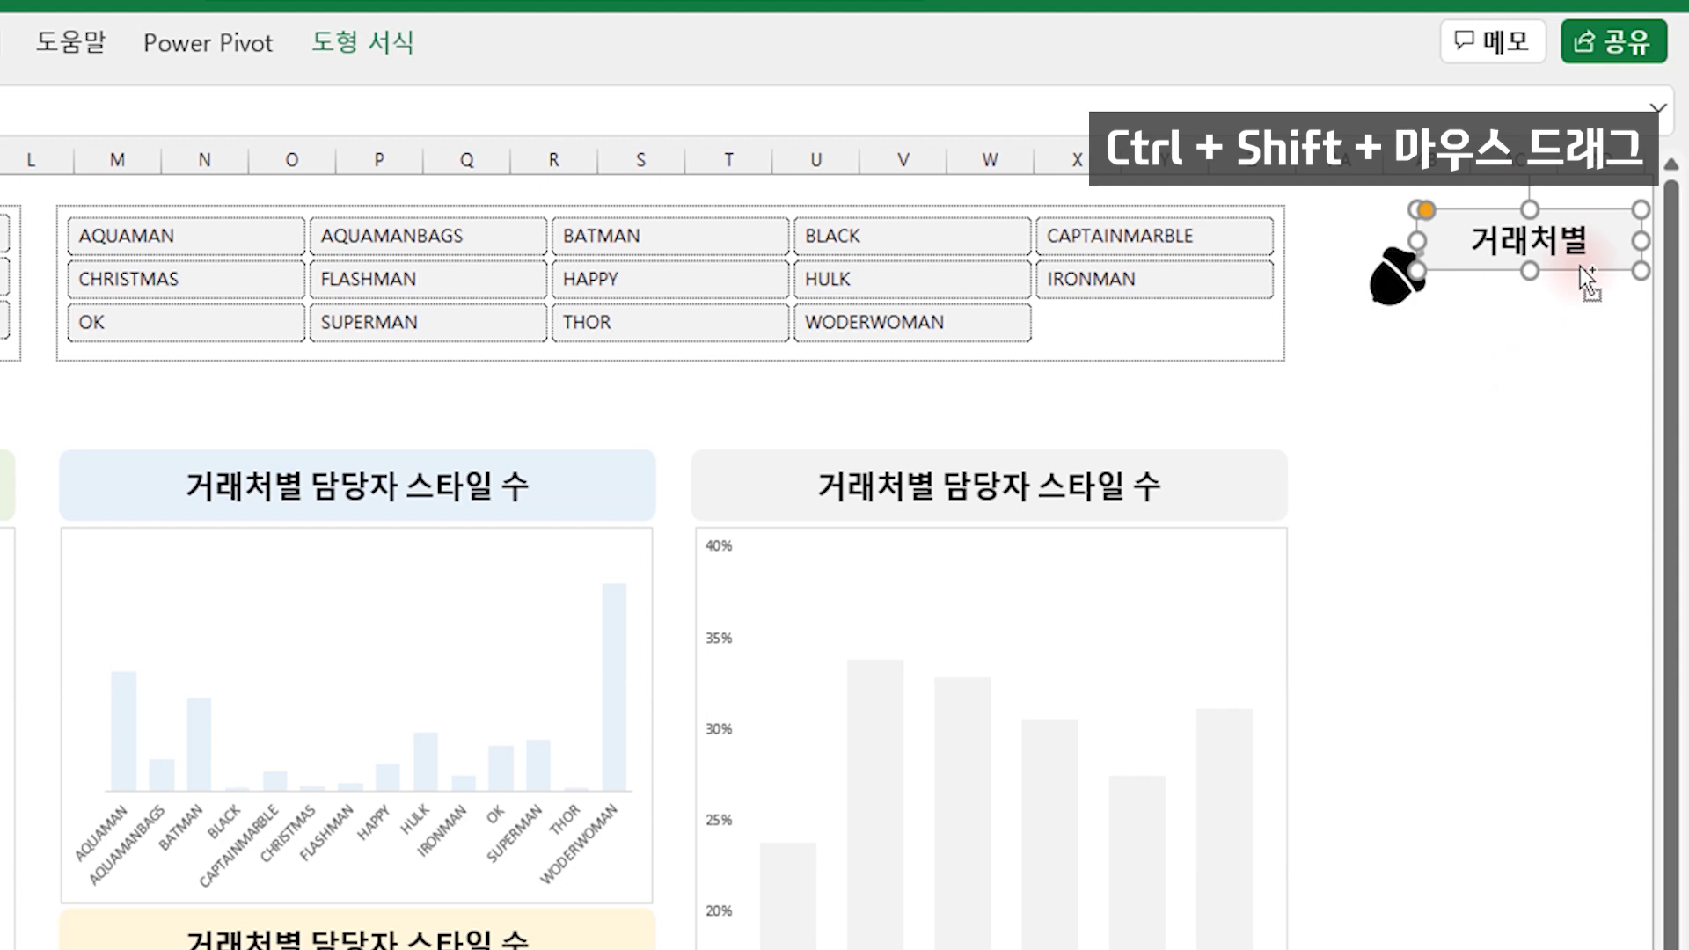
{"action": "left_click_drag", "start_coordinate": [1580, 275], "coordinate": [1588, 343]}
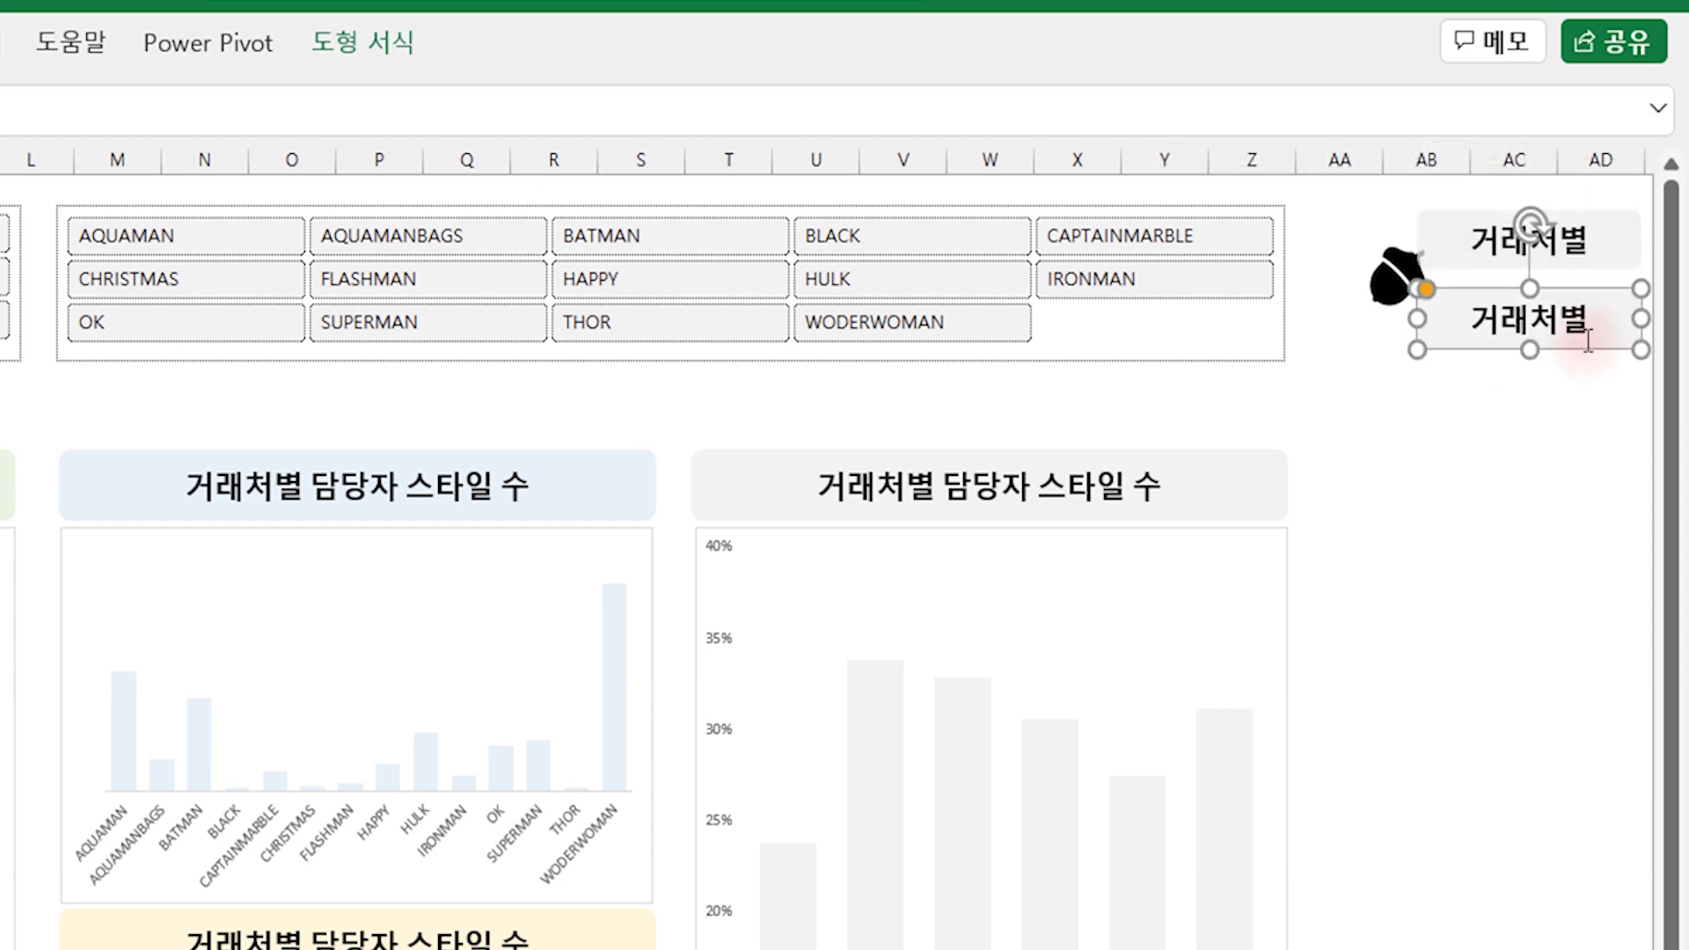
{"action": "left_click", "coordinate": [1528, 230], "text": "shift"}
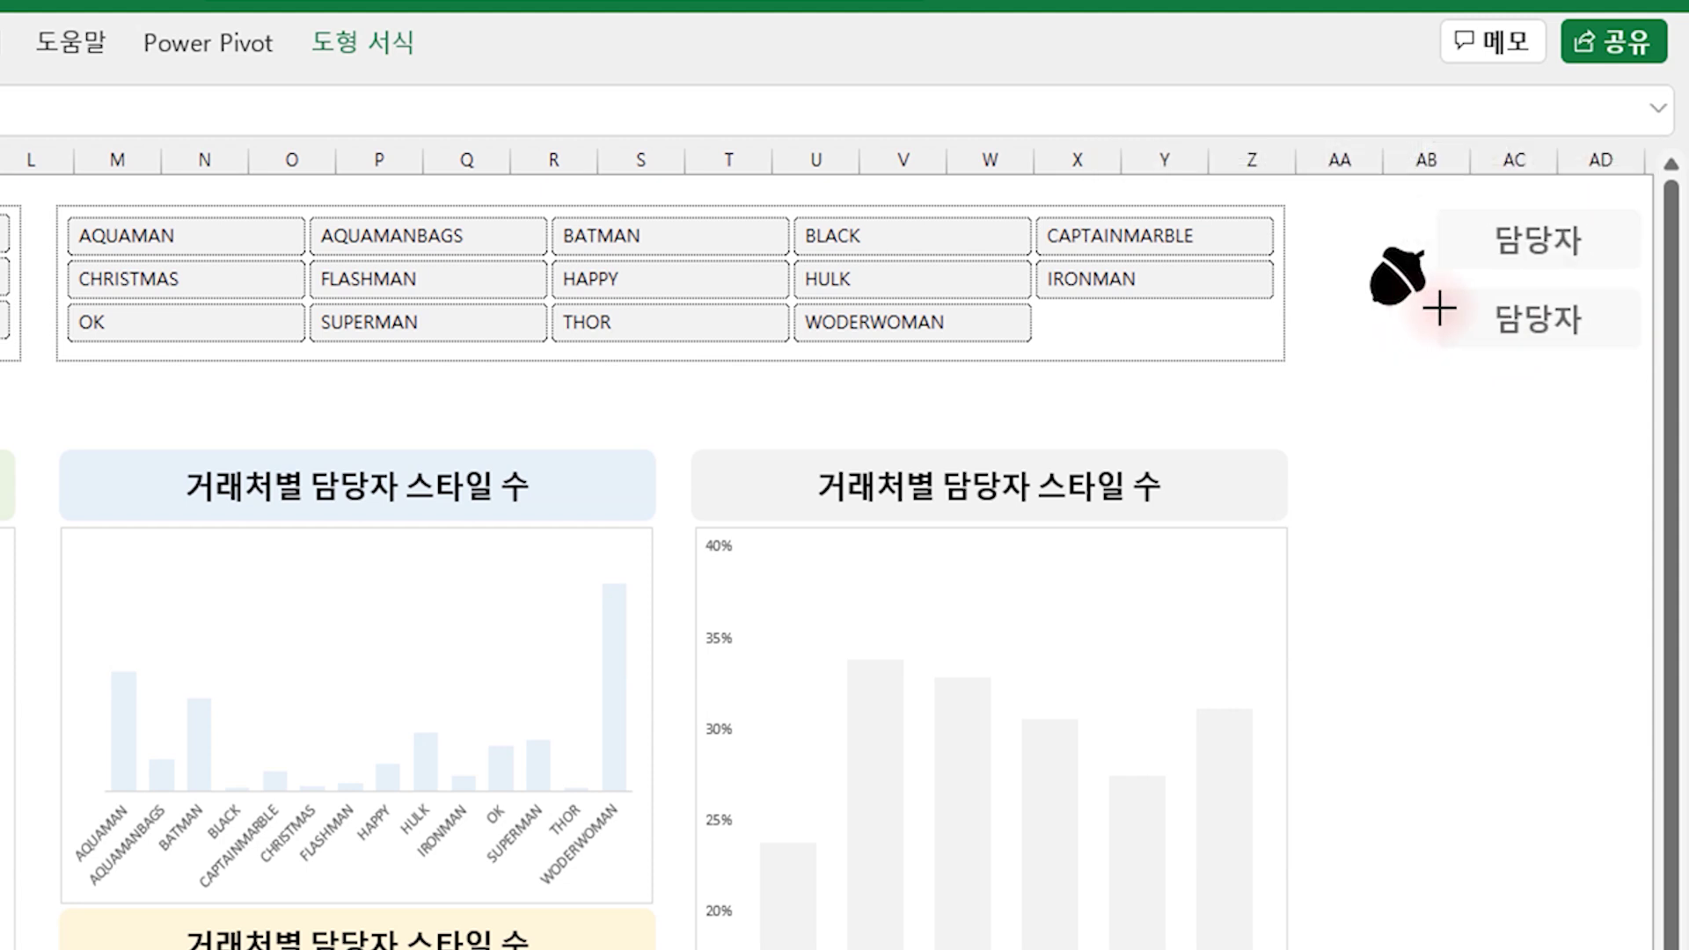
{"action": "left_click", "coordinate": [1542, 211]}
{"action": "left_click", "coordinate": [1674, 570]}
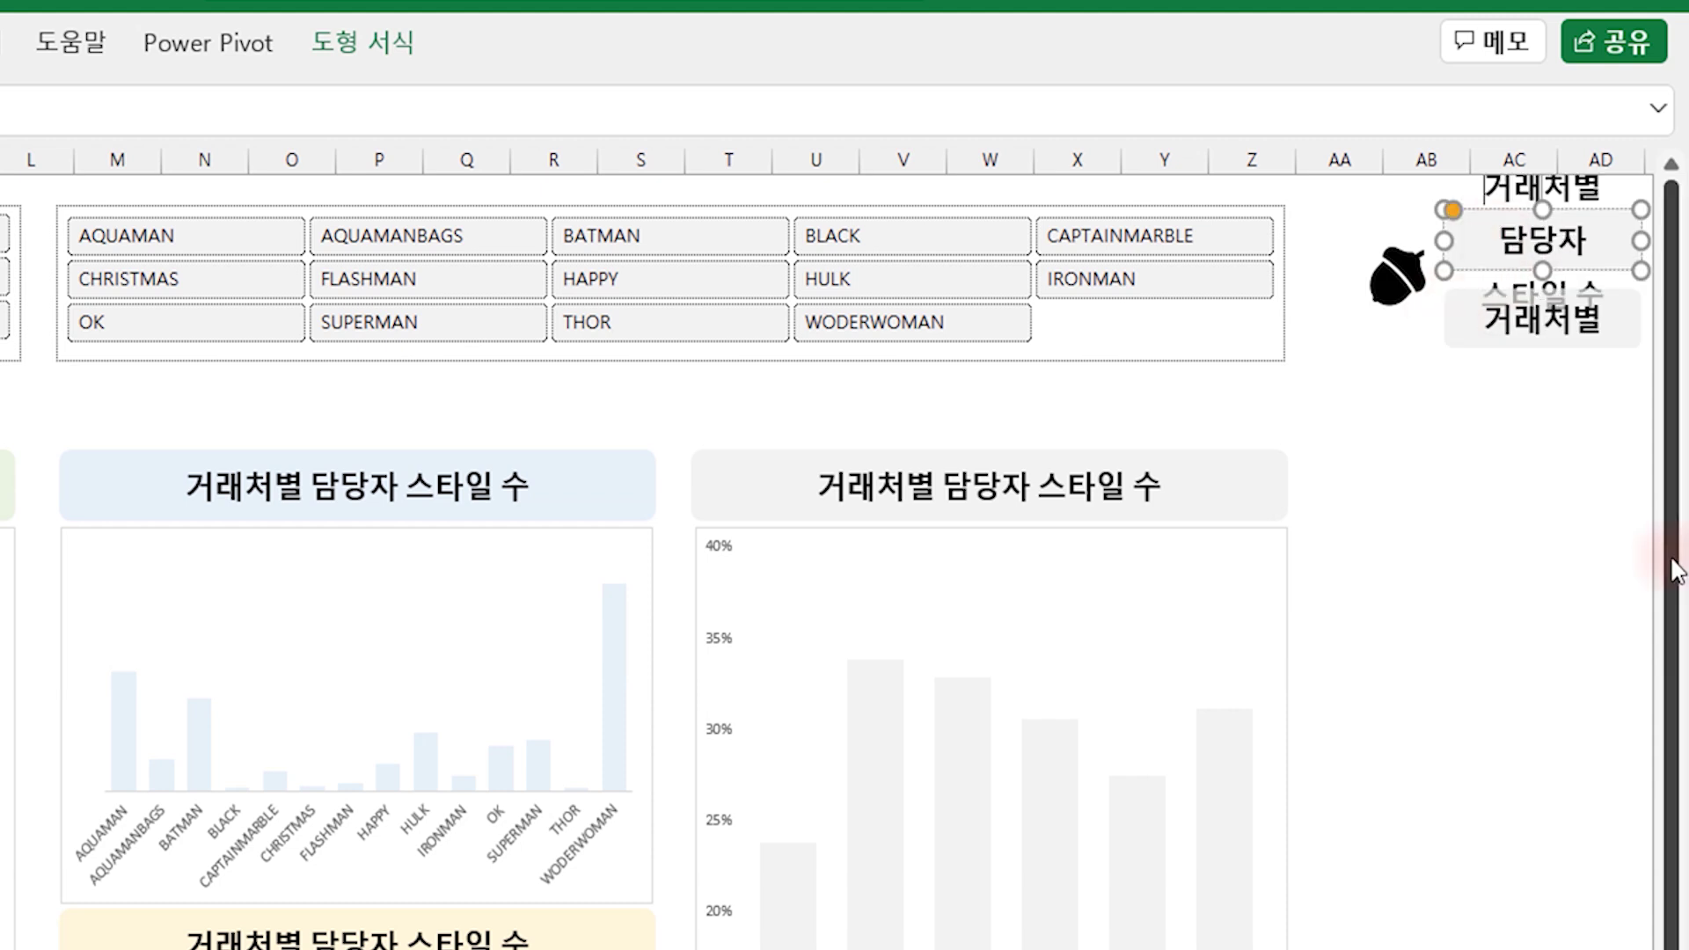
{"action": "key", "text": "Delete"}
{"action": "key", "text": "Delete"}
{"action": "key", "text": "Delete"}
{"action": "key", "text": "Delete"}
{"action": "key", "text": "Delete"}
{"action": "key", "text": "Delete"}
{"action": "key", "text": "Delete"}
{"action": "key", "text": "Delete"}
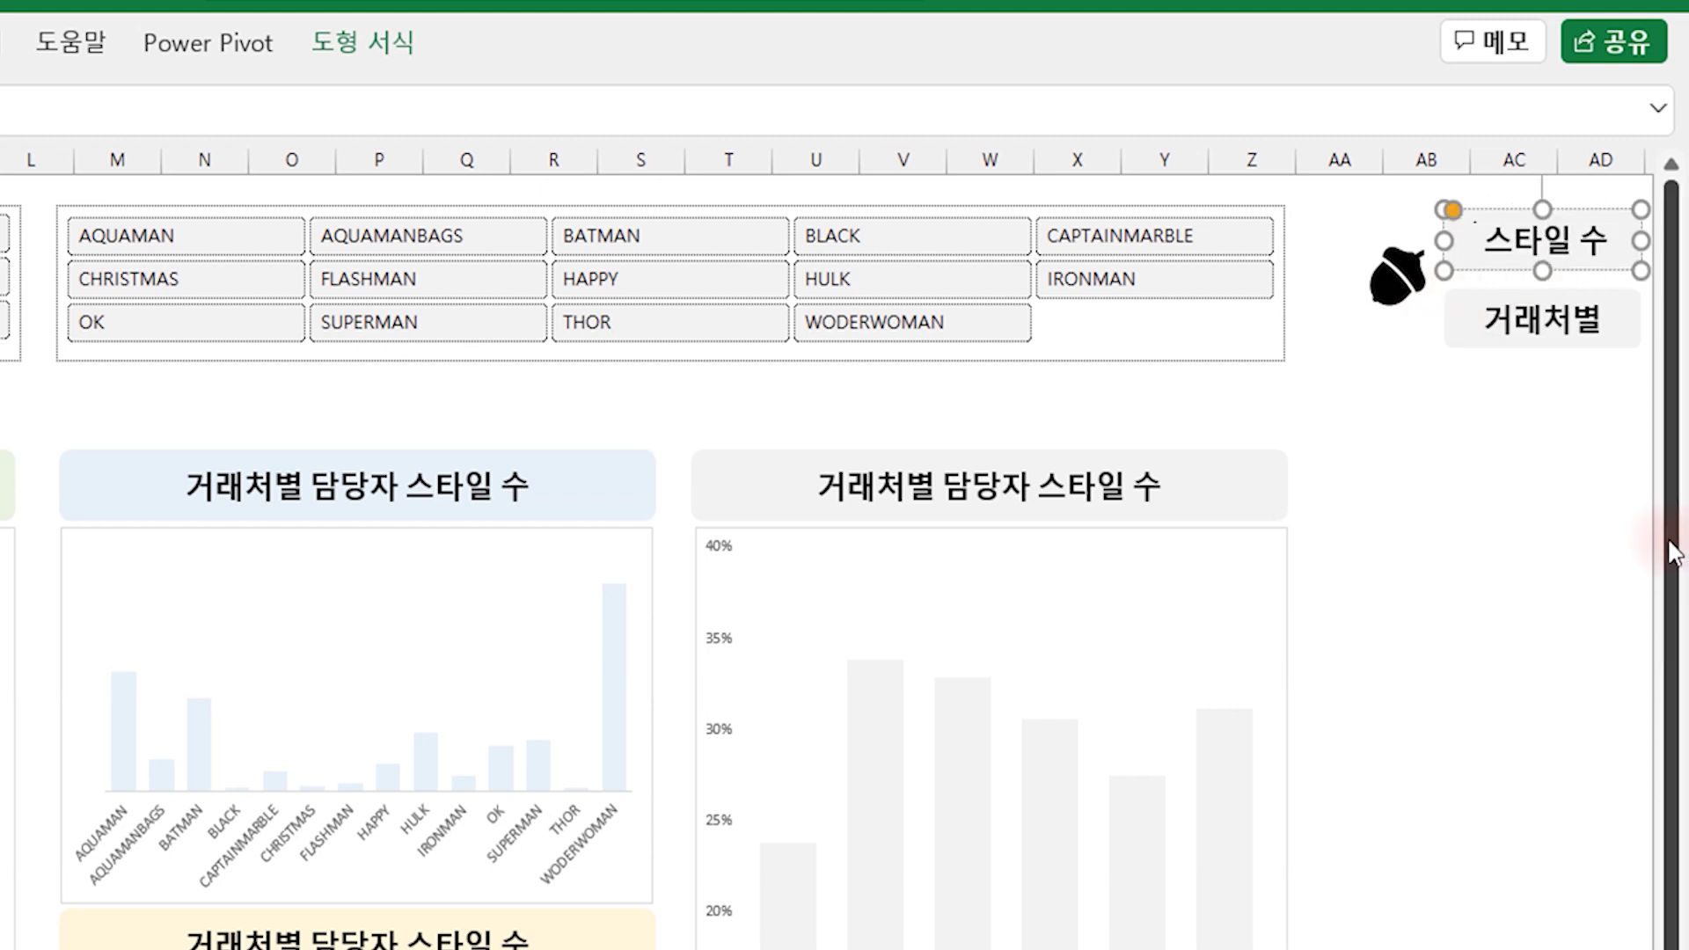
{"action": "key", "text": "Delete"}
{"action": "key", "text": "Delete"}
{"action": "key", "text": "Delete"}
{"action": "key", "text": "Delete"}
{"action": "key", "text": "Delete"}
{"action": "left_click", "coordinate": [1557, 393]}
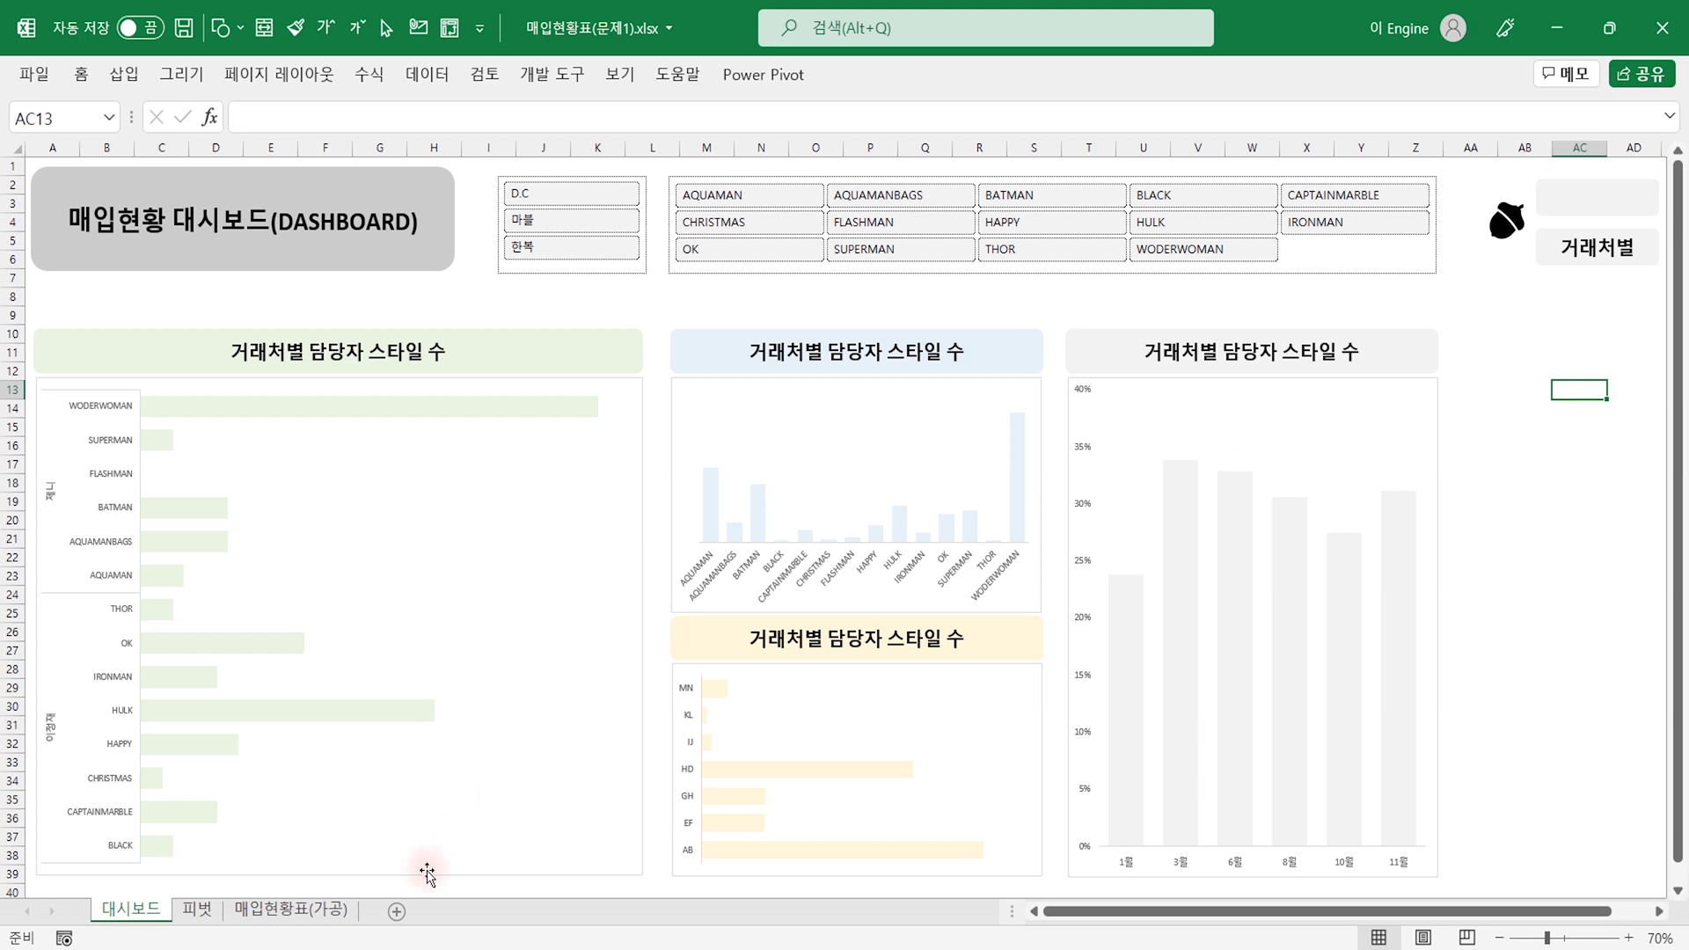
Step: Check the field name on the 피벗 sheet, then enter 발주량 as the top label's text
{"action": "left_click", "coordinate": [201, 915]}
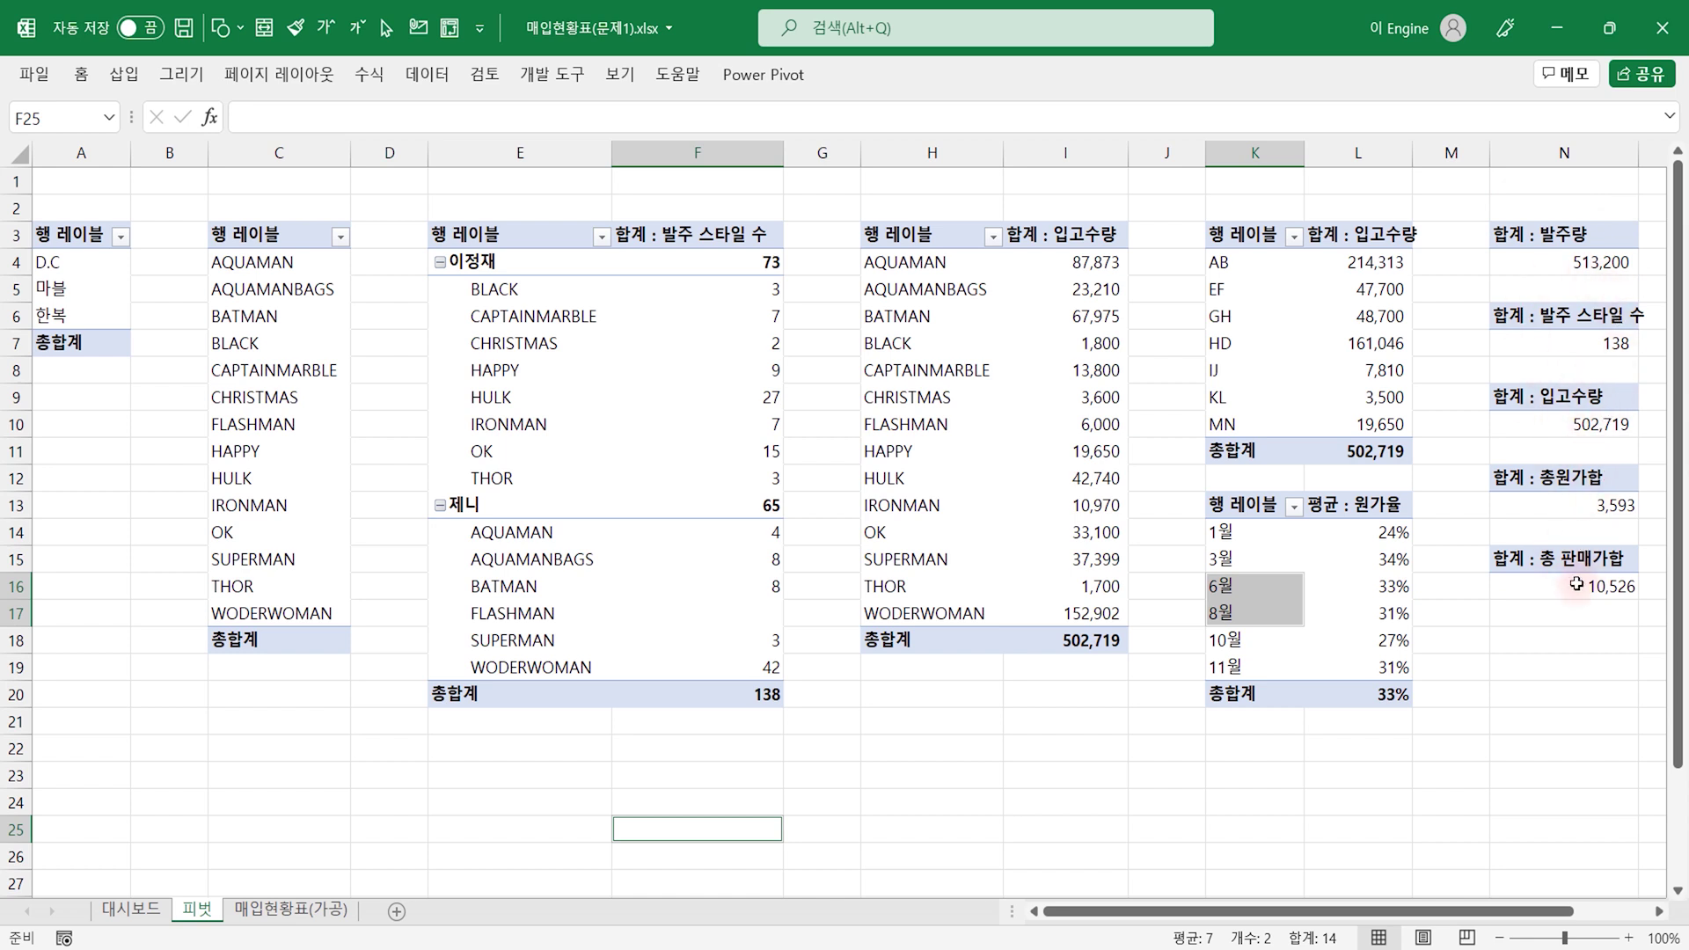
{"action": "left_click", "coordinate": [150, 914]}
{"action": "left_click", "coordinate": [1610, 198]}
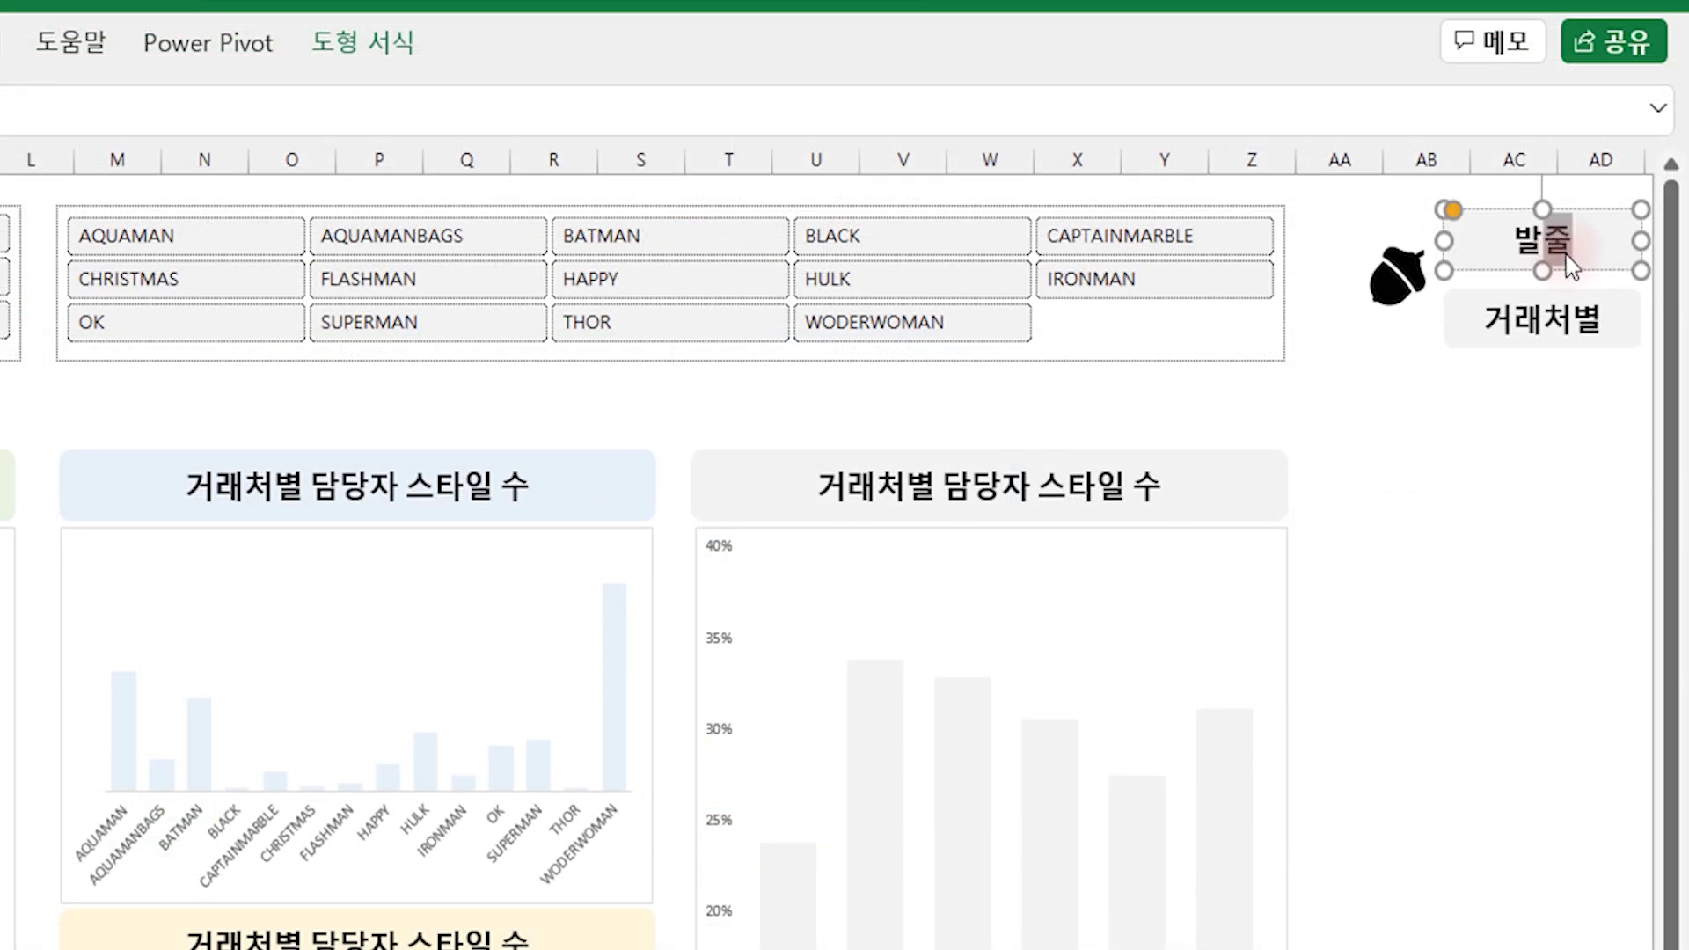
{"action": "type", "text": "량"}
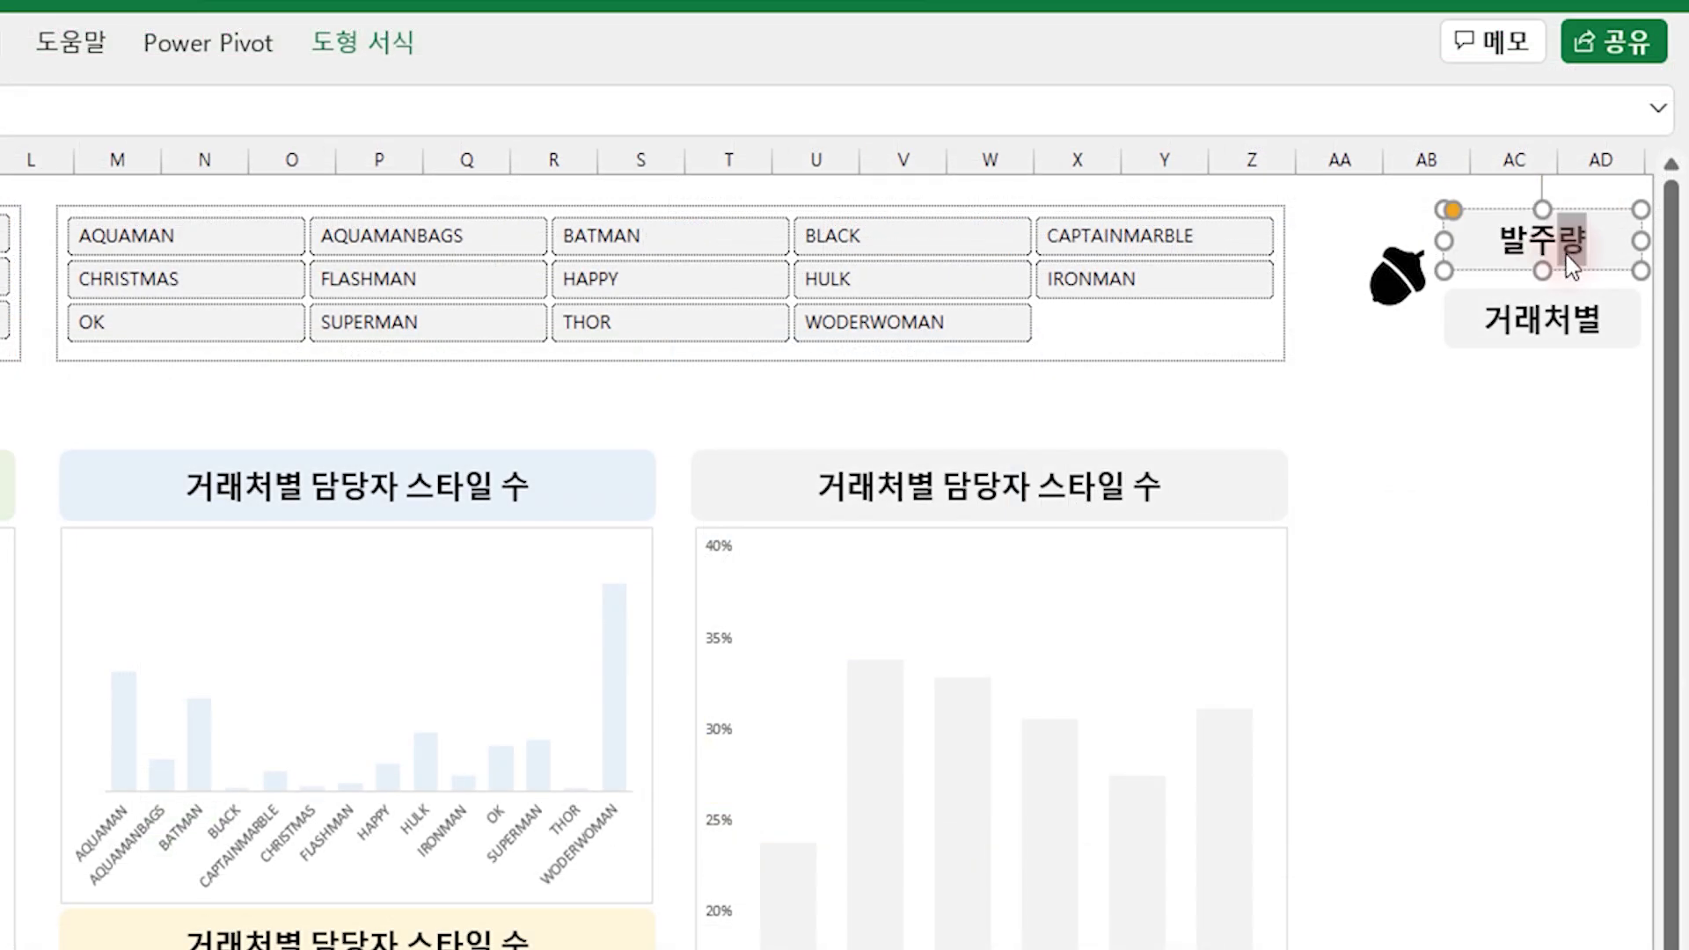
Step: Set the 발주량 label's shape fill to No Fill
{"action": "right_click", "coordinate": [1623, 215]}
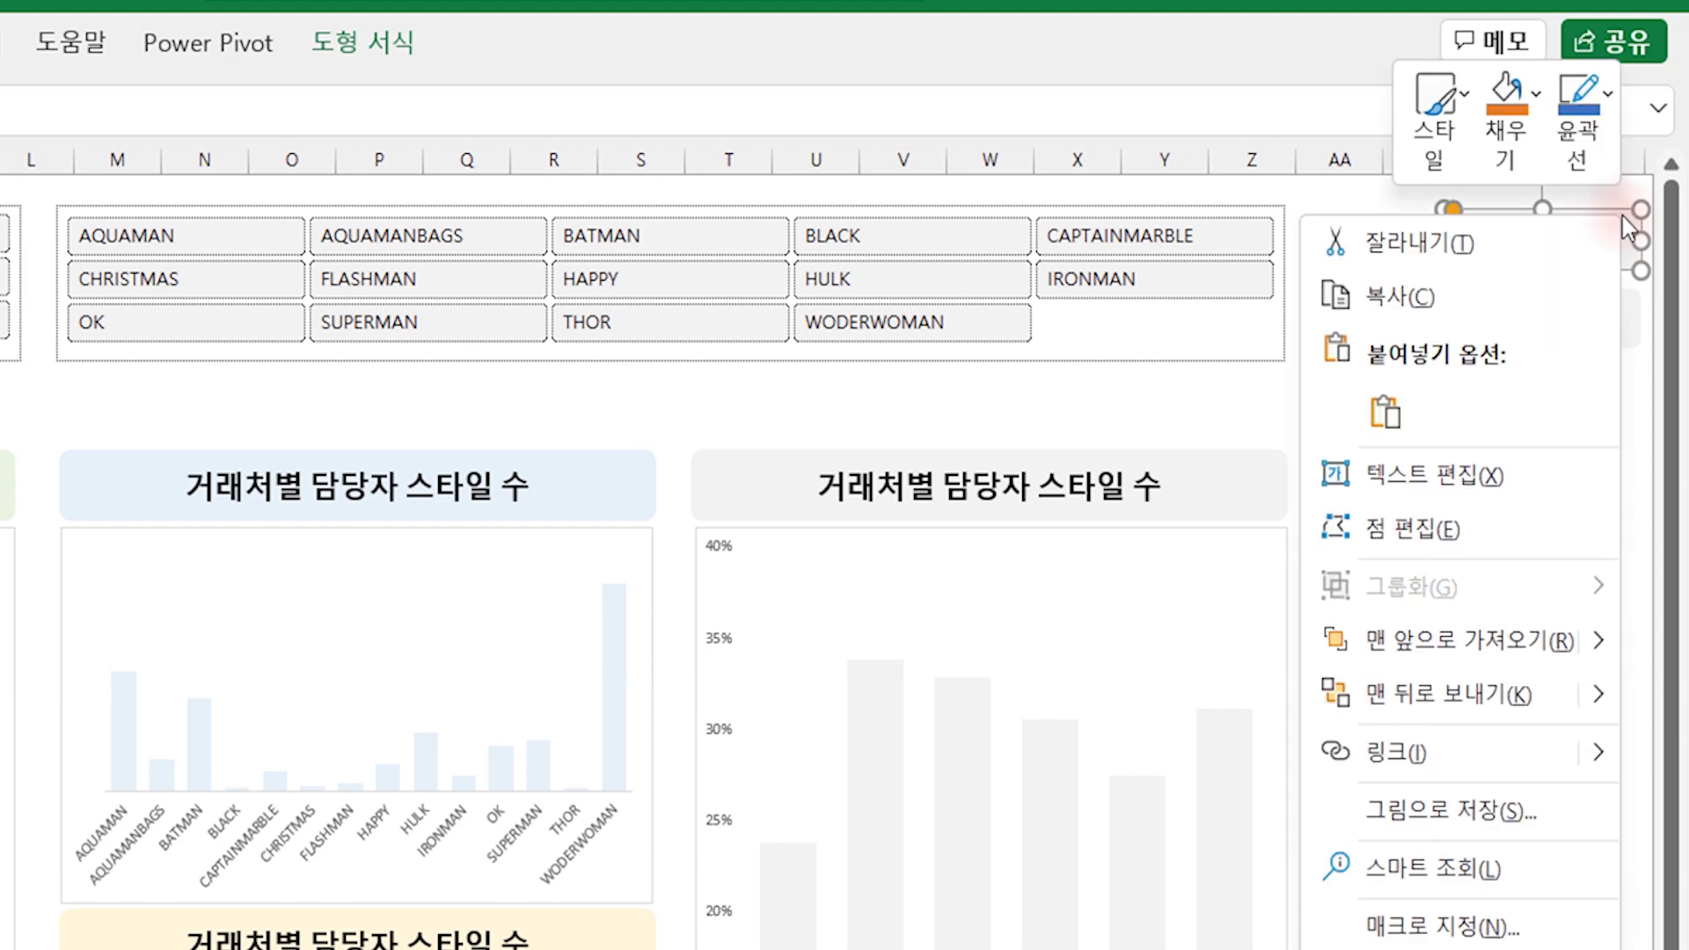
{"action": "left_click", "coordinate": [1509, 144]}
{"action": "left_click", "coordinate": [1509, 145]}
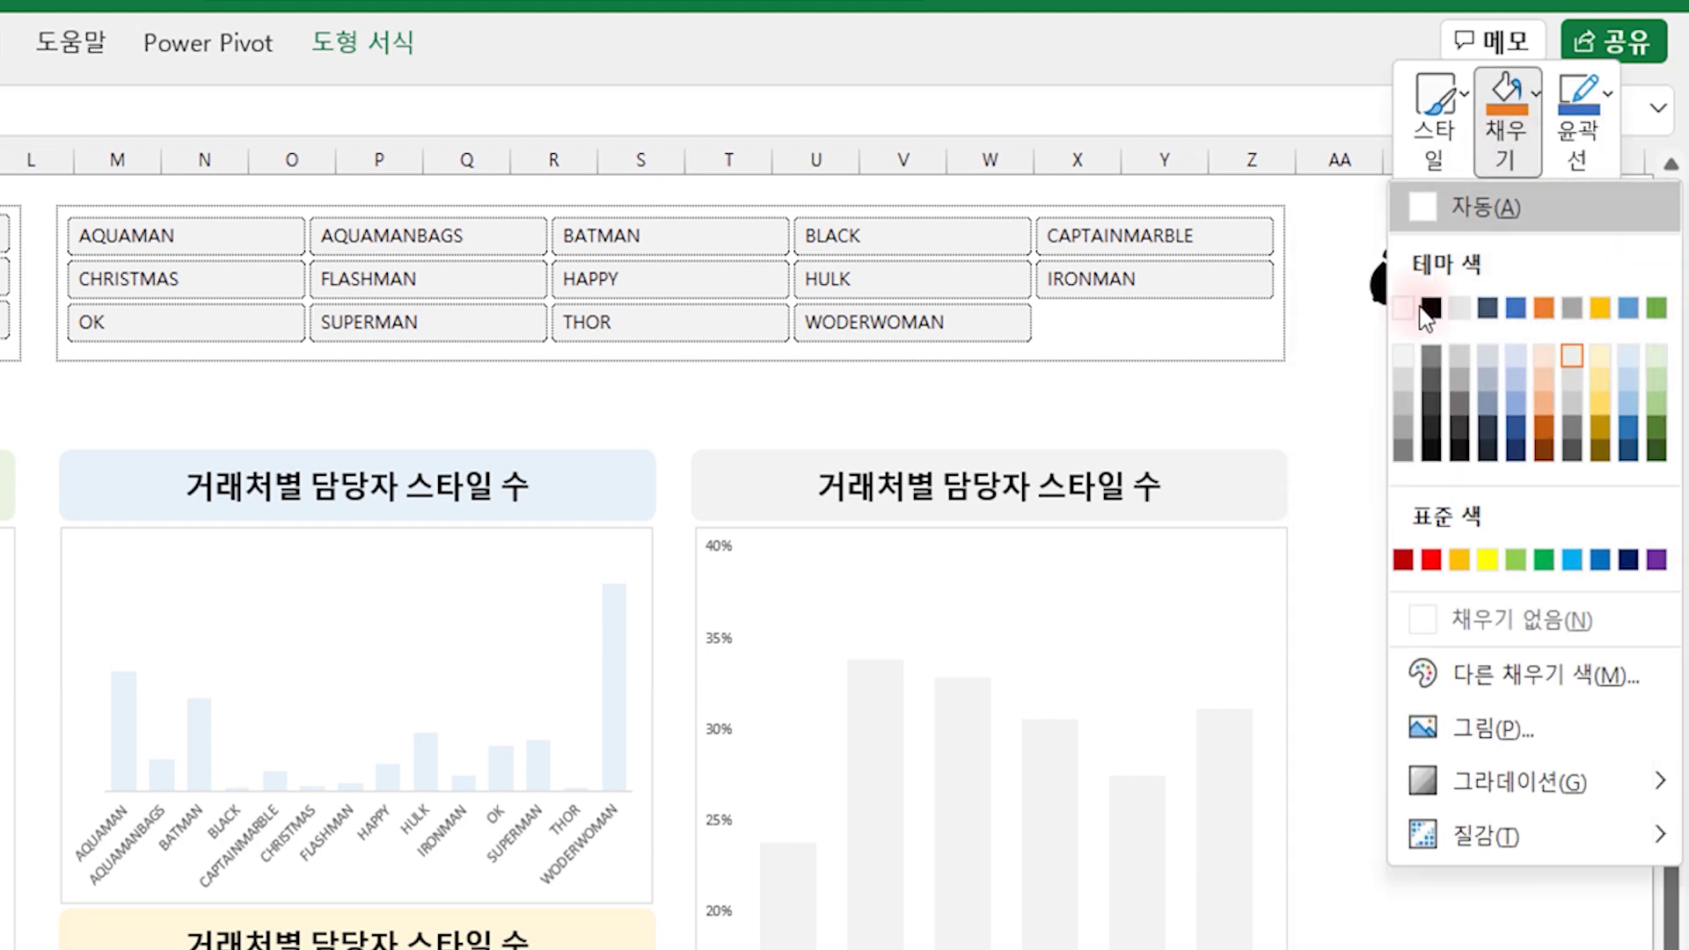
{"action": "left_click", "coordinate": [1524, 608]}
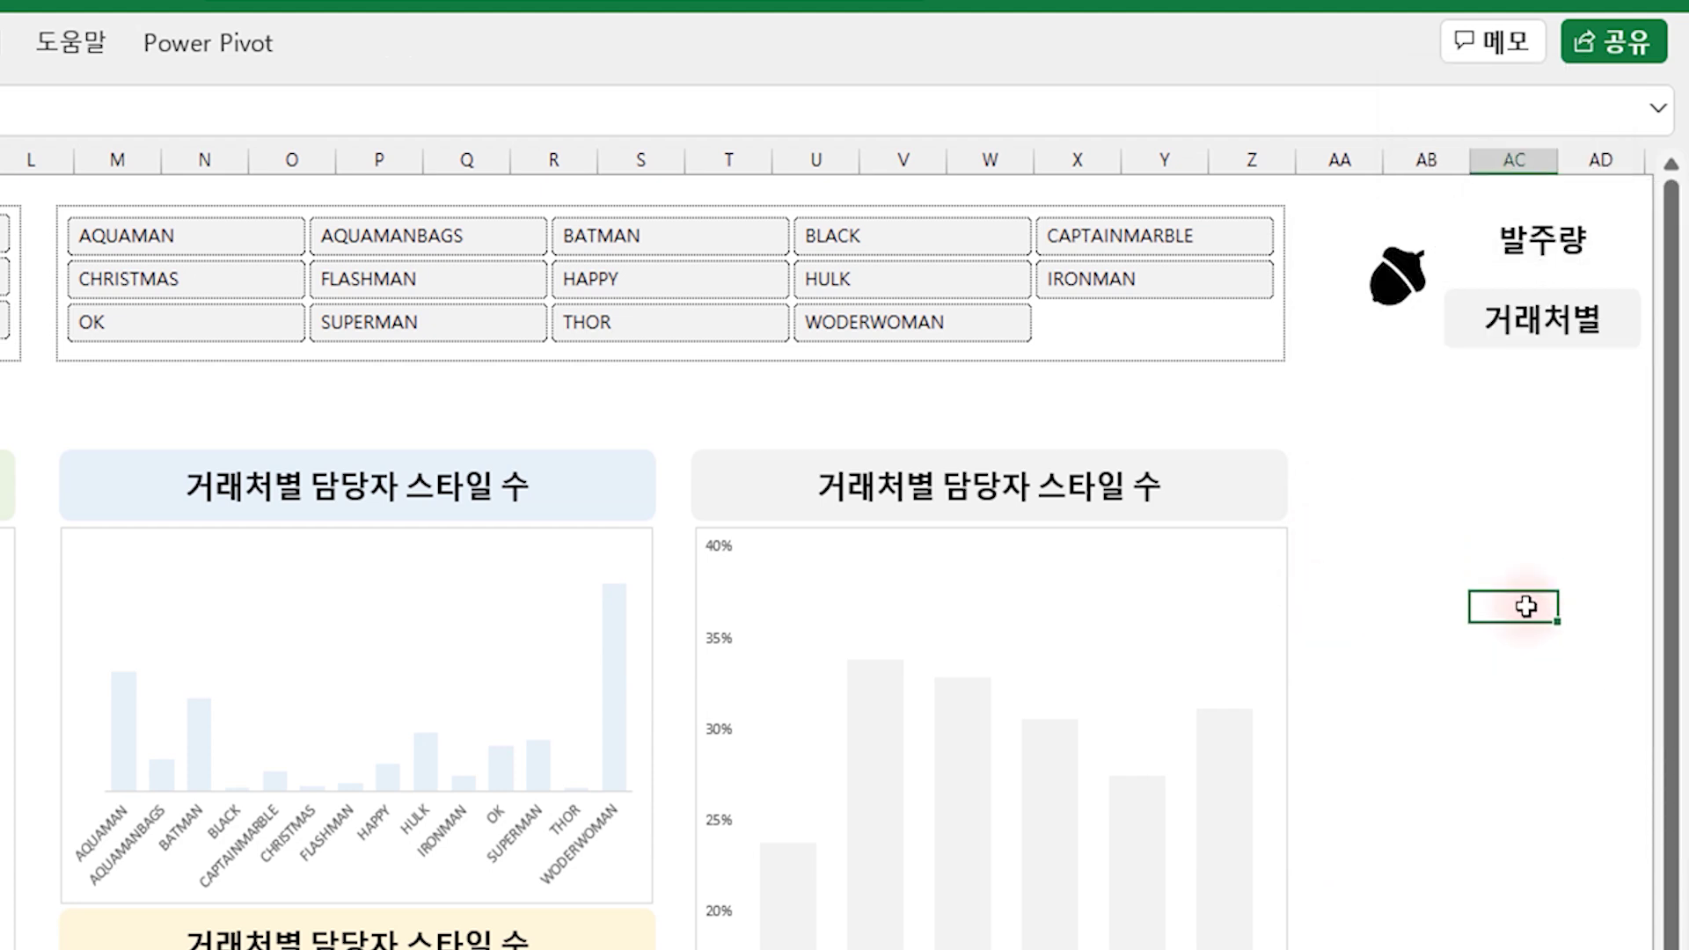
{"action": "left_click", "coordinate": [1541, 318]}
{"action": "key", "text": "F4"}
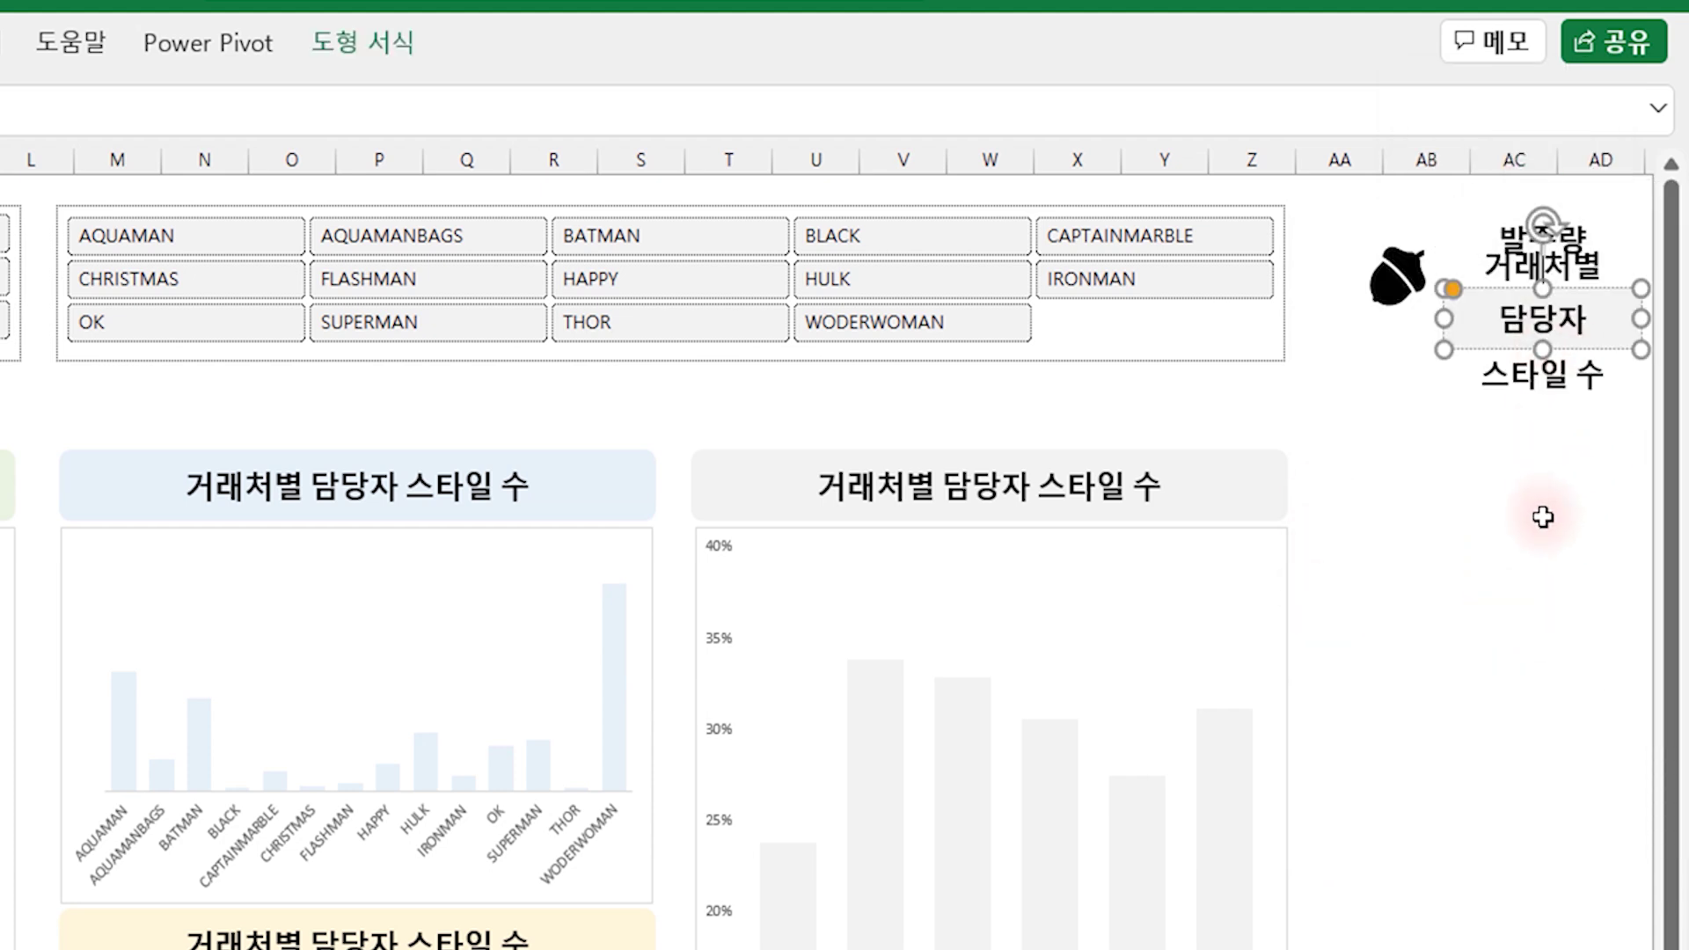
Step: Link the box under 발주량 to 피벗!N4 so it shows 513,200, and enlarge its text two sizes
{"action": "key", "text": "Delete"}
{"action": "key", "text": "Delete"}
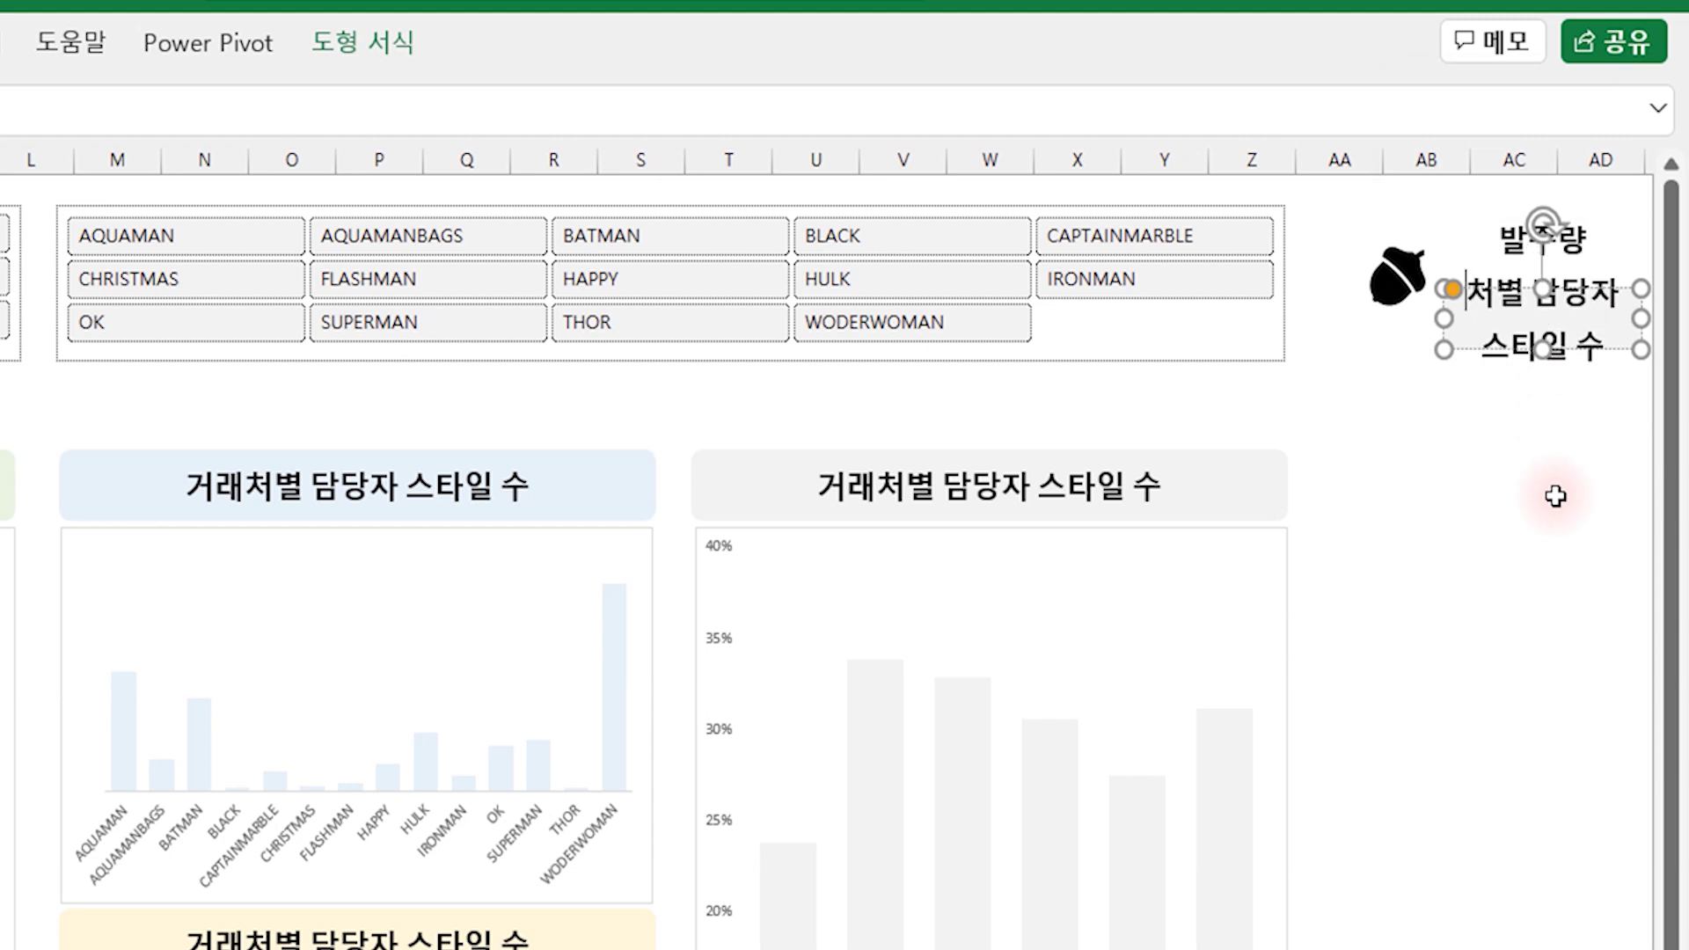
{"action": "key", "text": "Delete"}
{"action": "key", "text": "Delete"}
{"action": "key", "text": "Delete"}
{"action": "key", "text": "Delete"}
{"action": "key", "text": "Delete"}
{"action": "key", "text": "Delete"}
{"action": "key", "text": "Delete"}
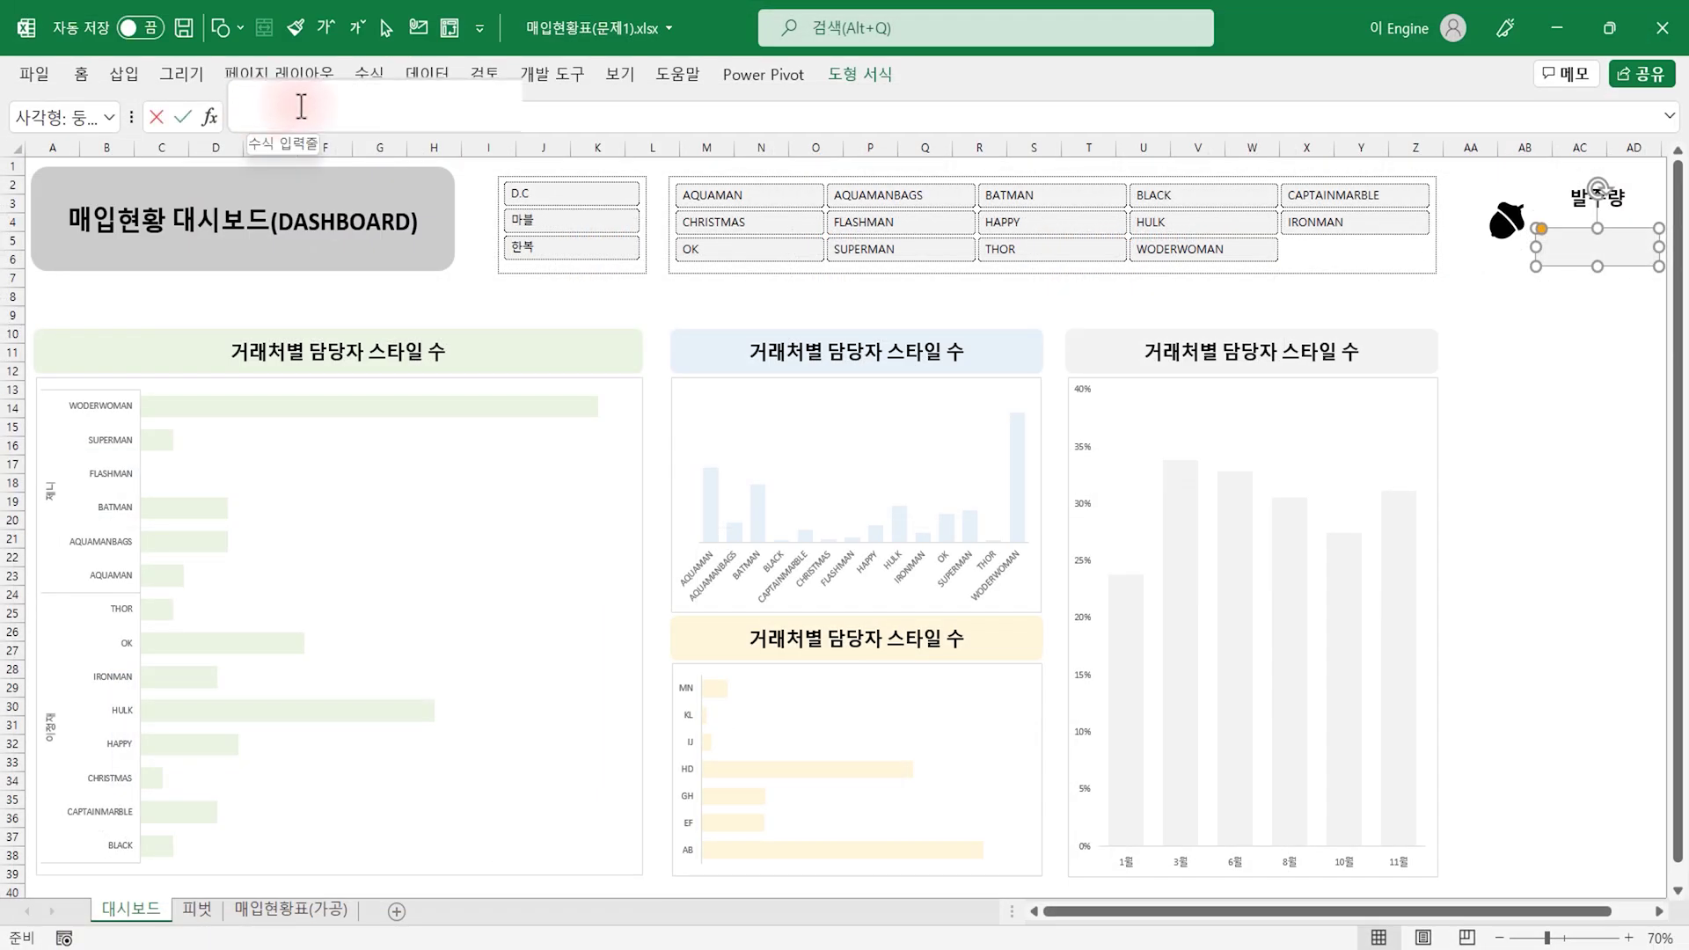
{"action": "left_click", "coordinate": [303, 106]}
{"action": "type", "text": "="}
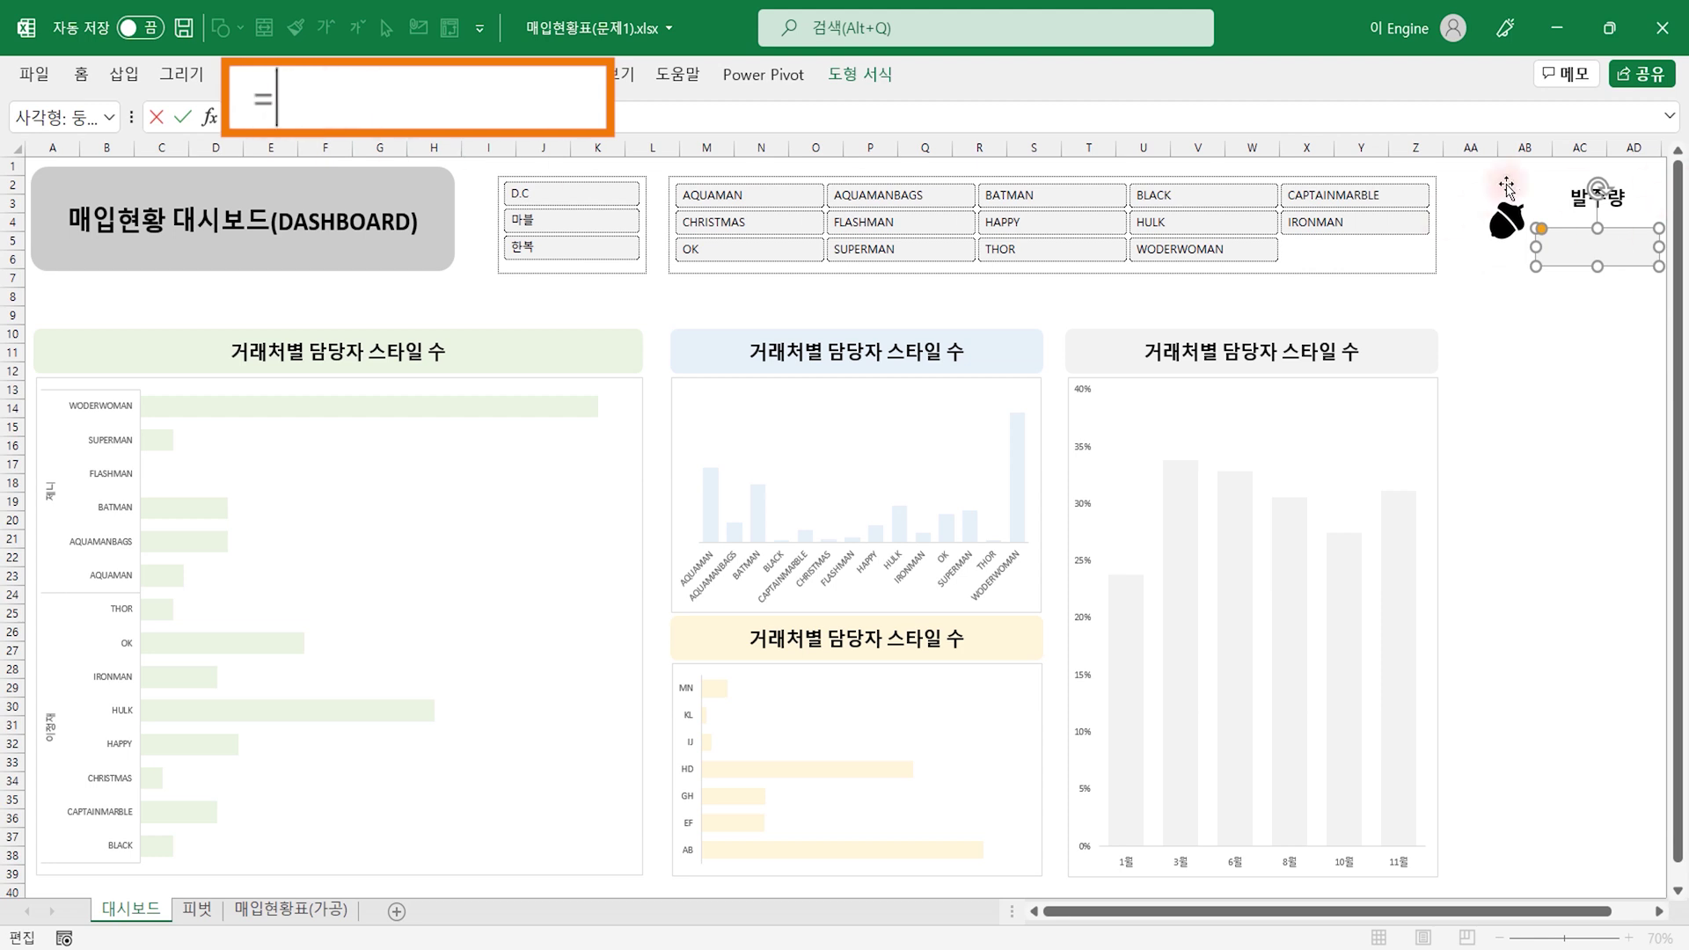
{"action": "left_click", "coordinate": [196, 911]}
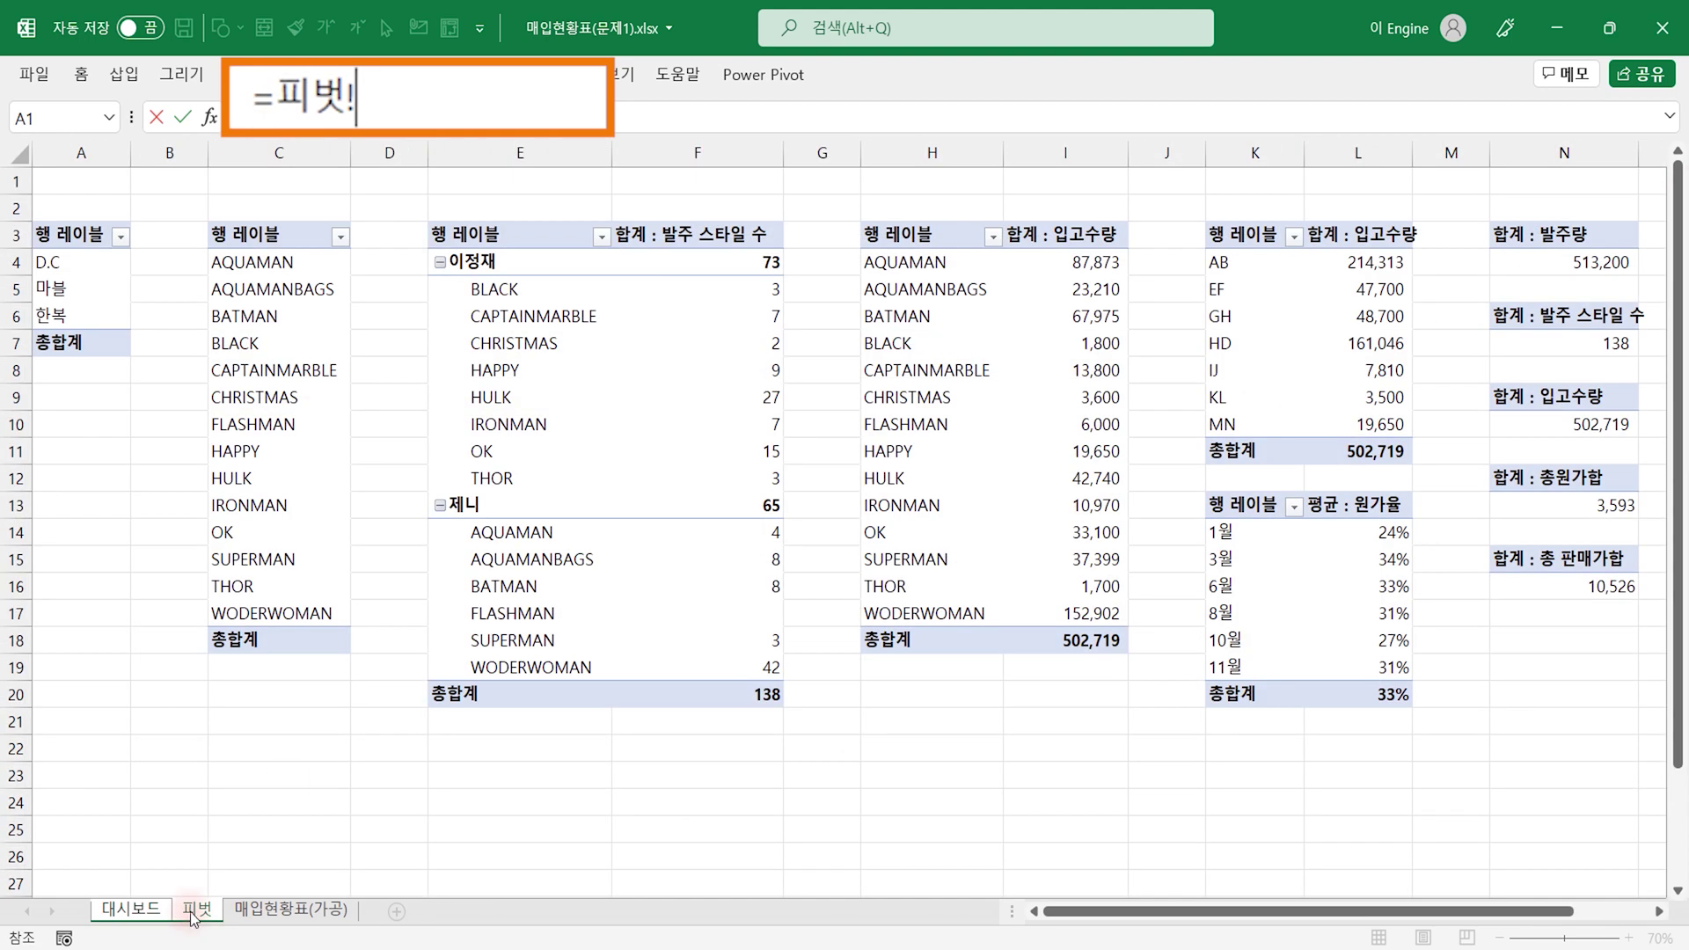
{"action": "left_click", "coordinate": [1582, 262]}
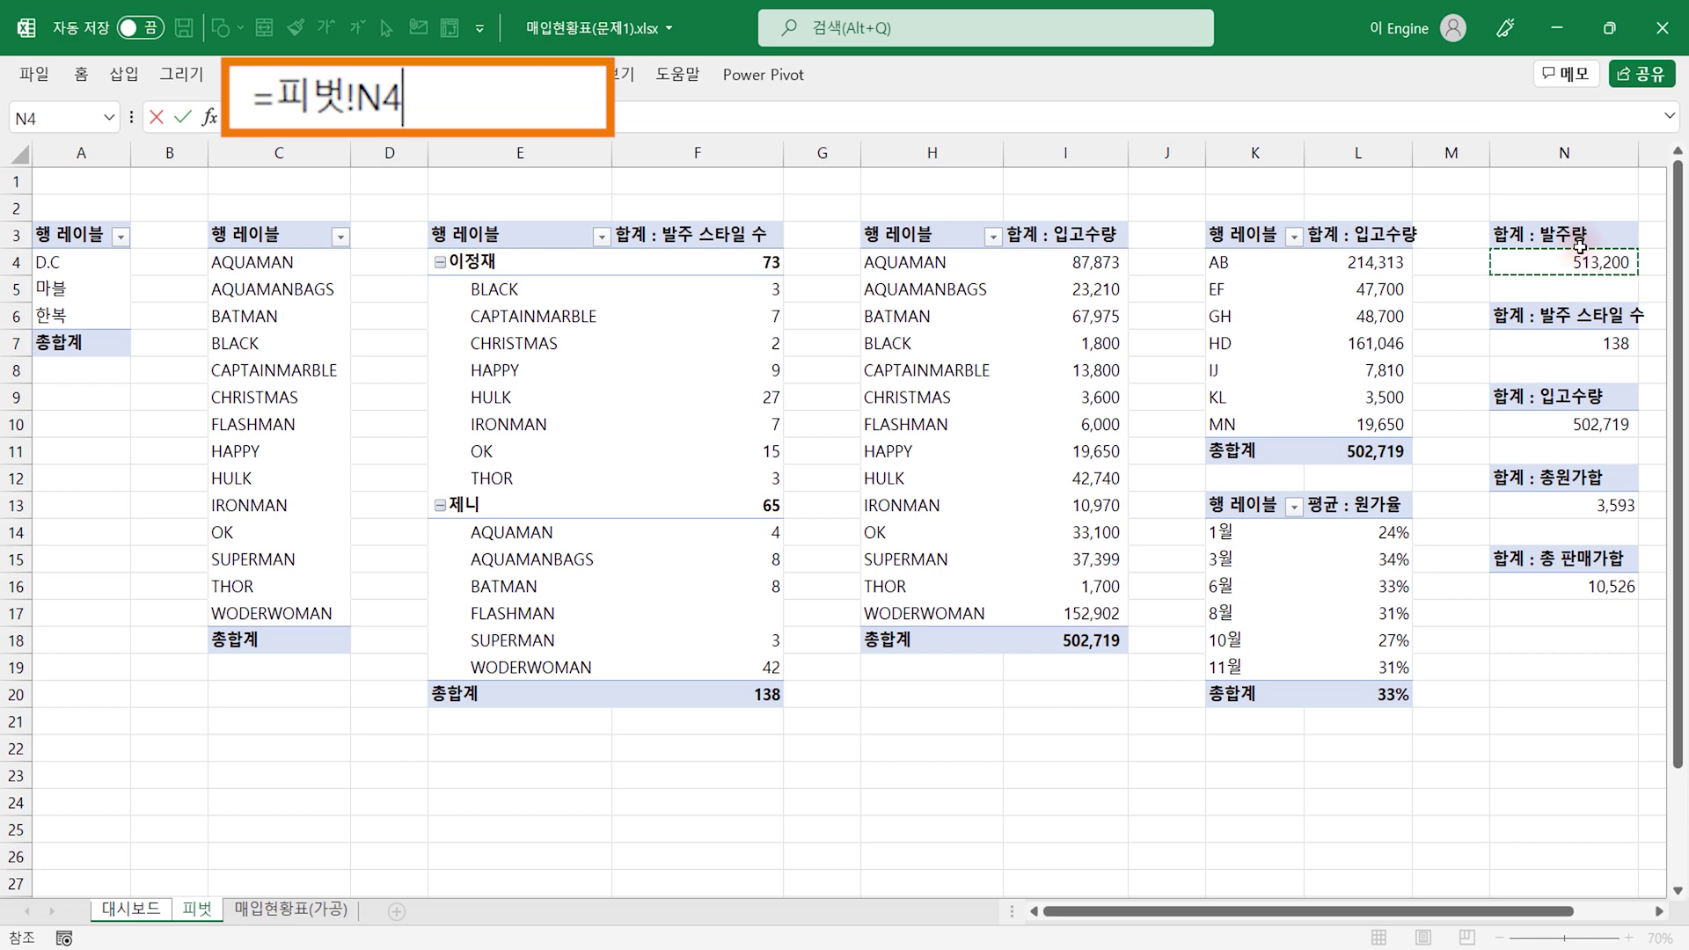
{"action": "key", "text": "Return"}
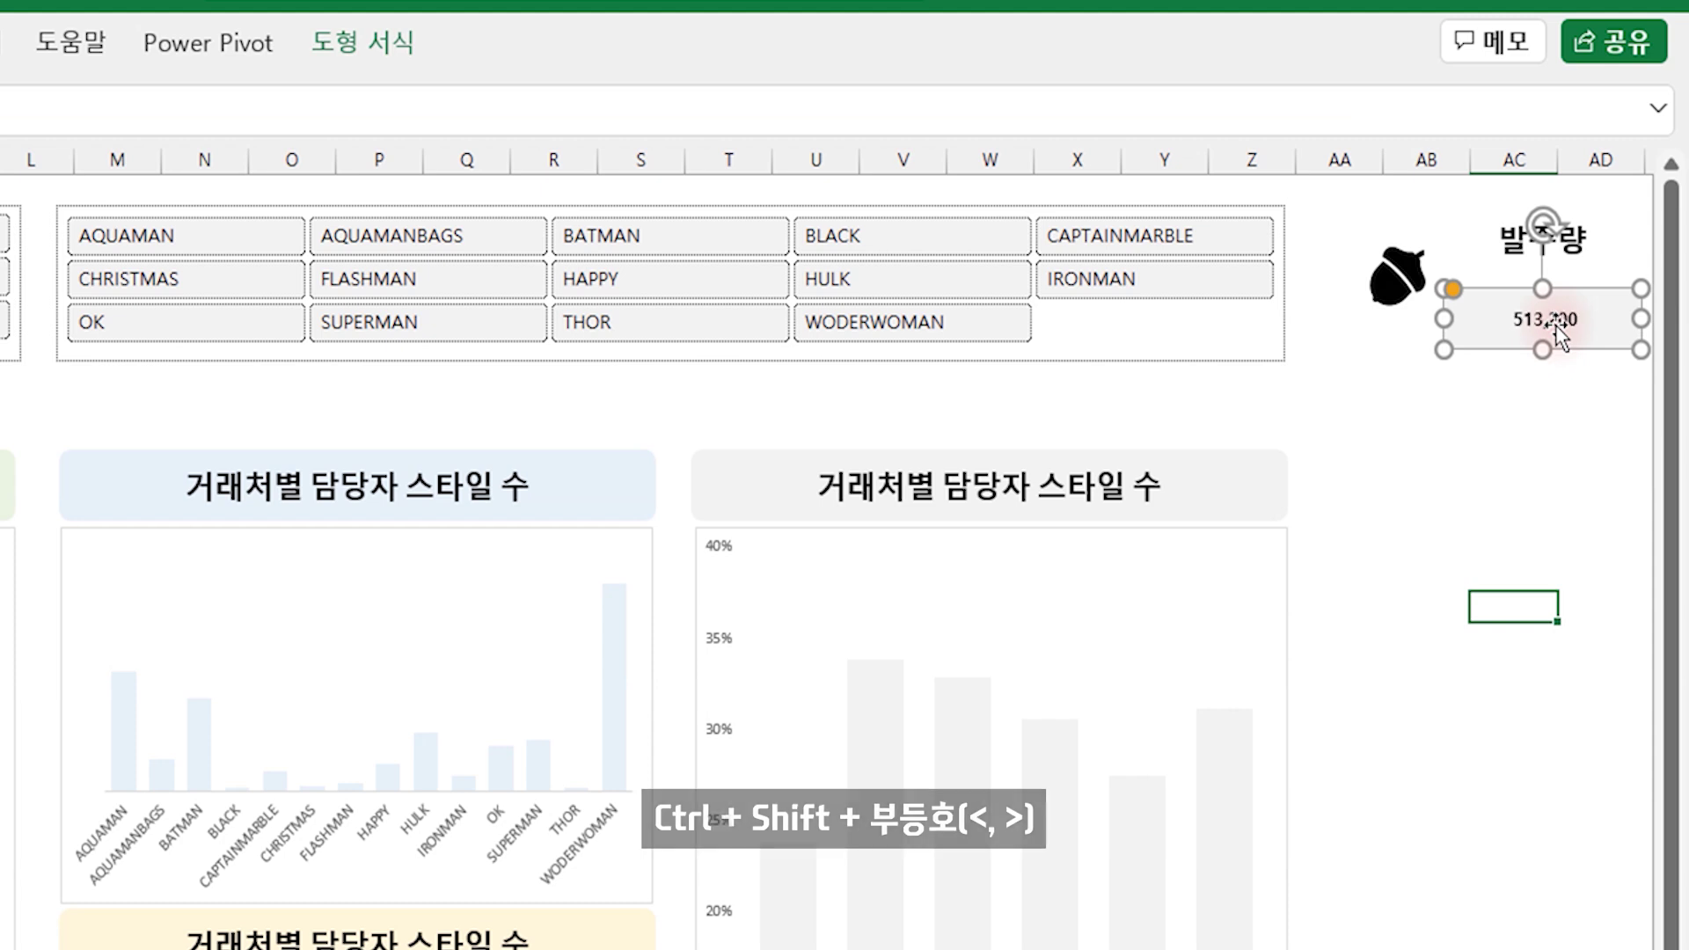
{"action": "key", "text": "ctrl+shift+period"}
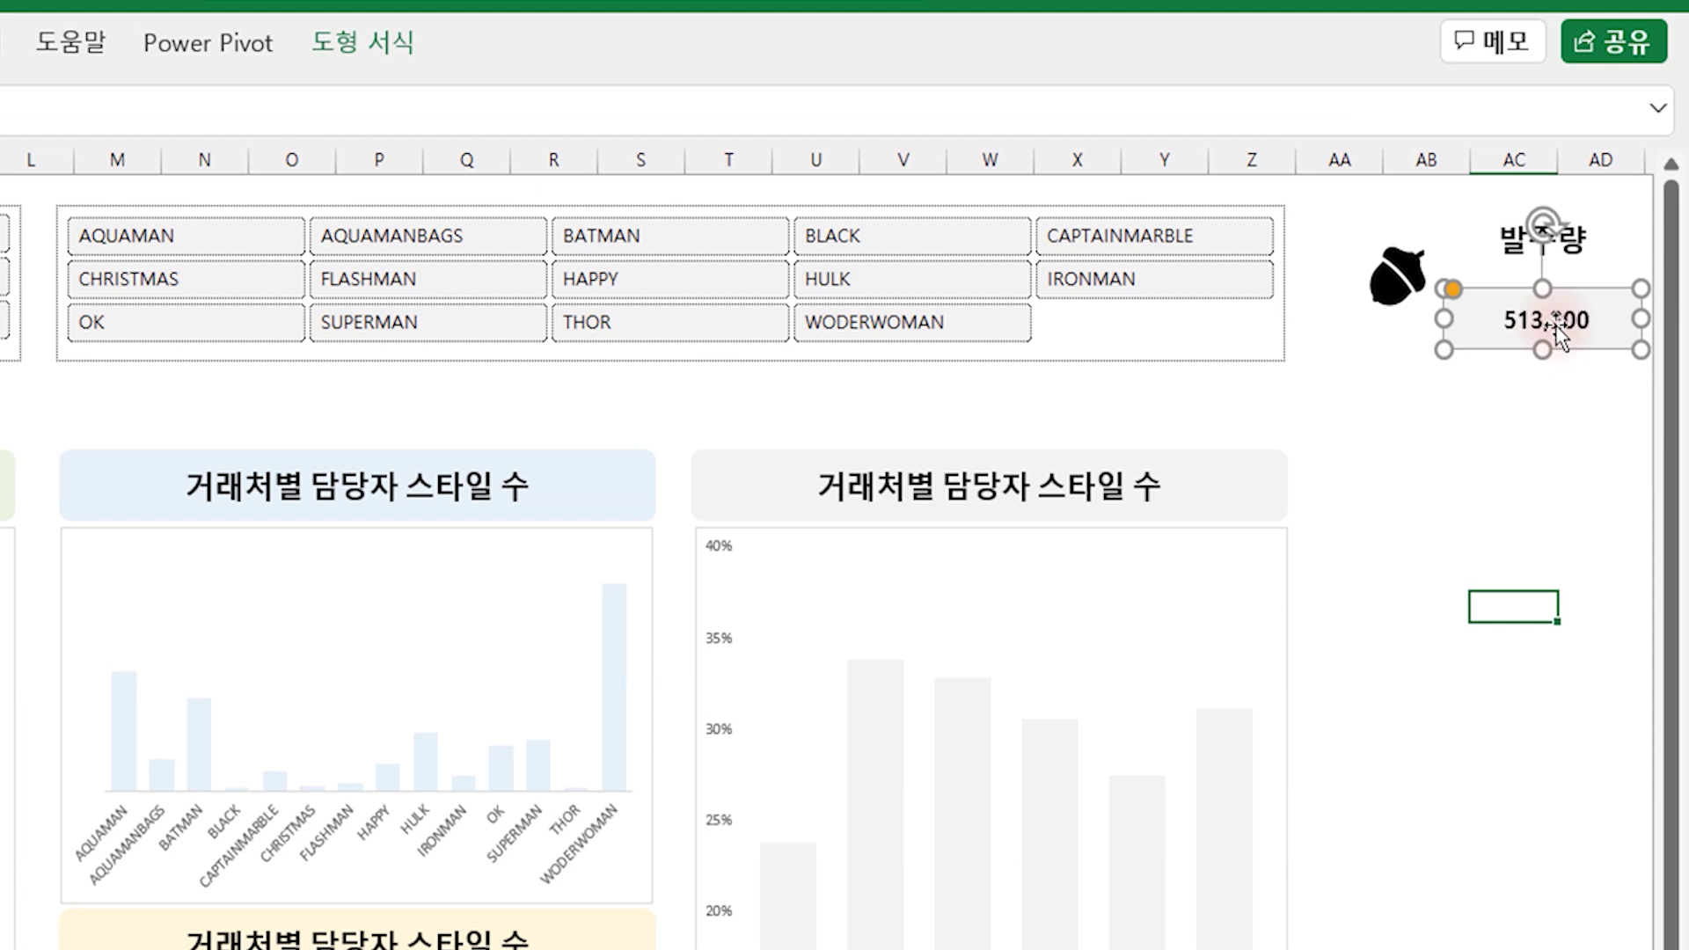
{"action": "key", "text": "ctrl+shift+period"}
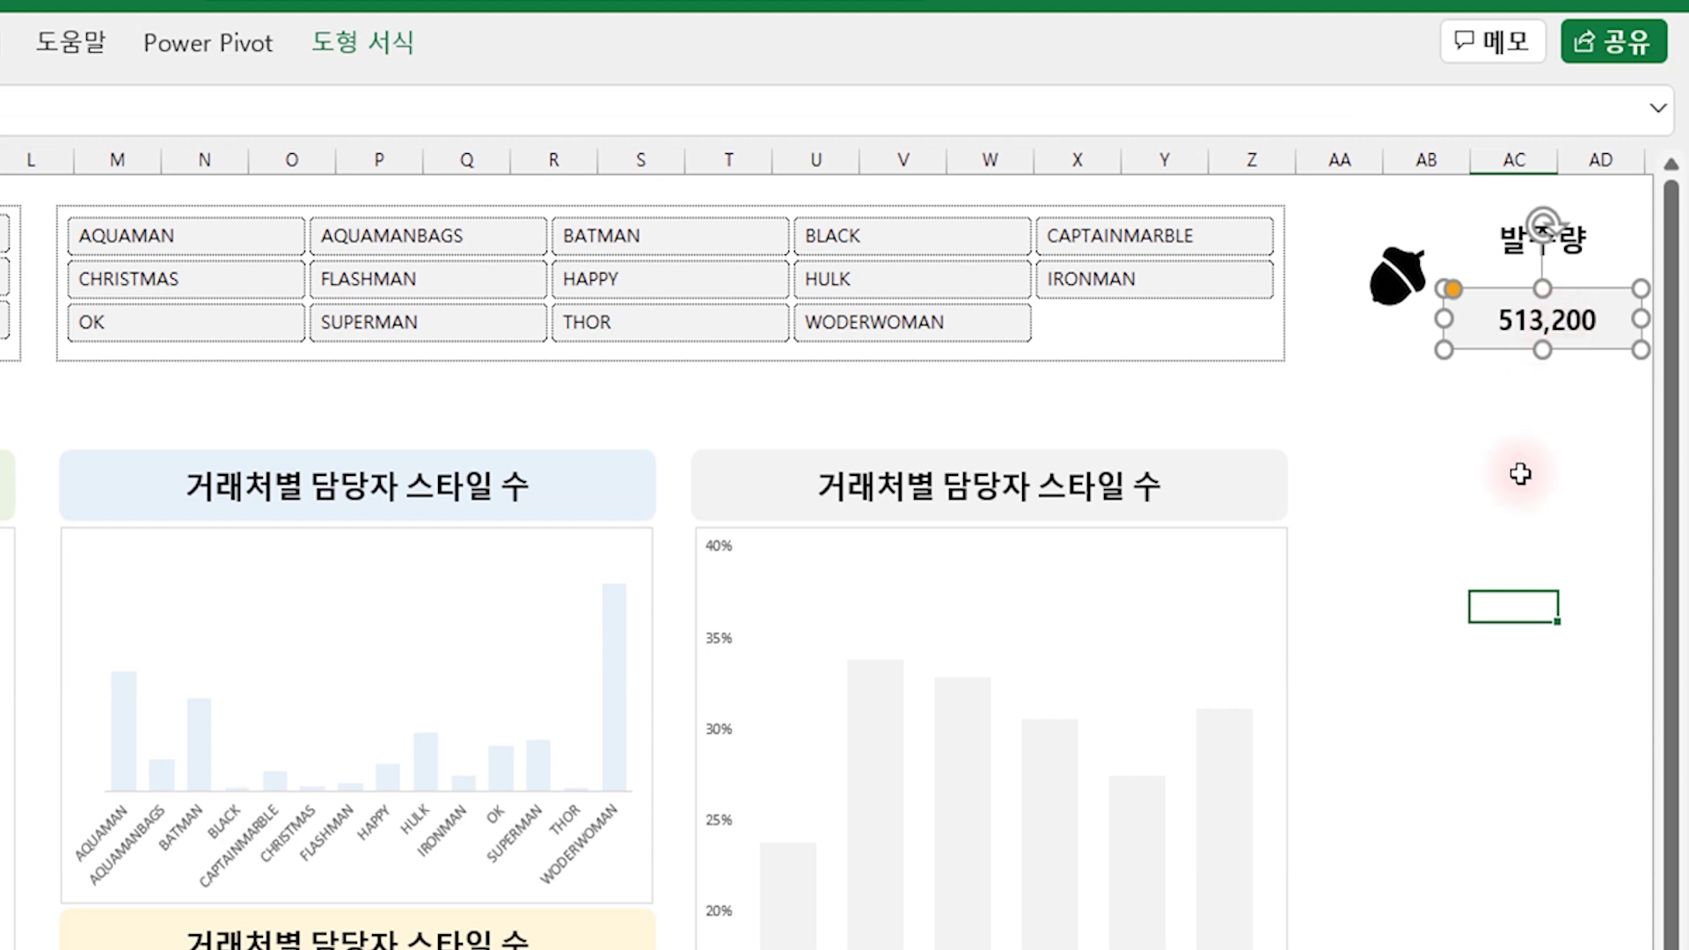
{"action": "left_click", "coordinate": [1519, 474]}
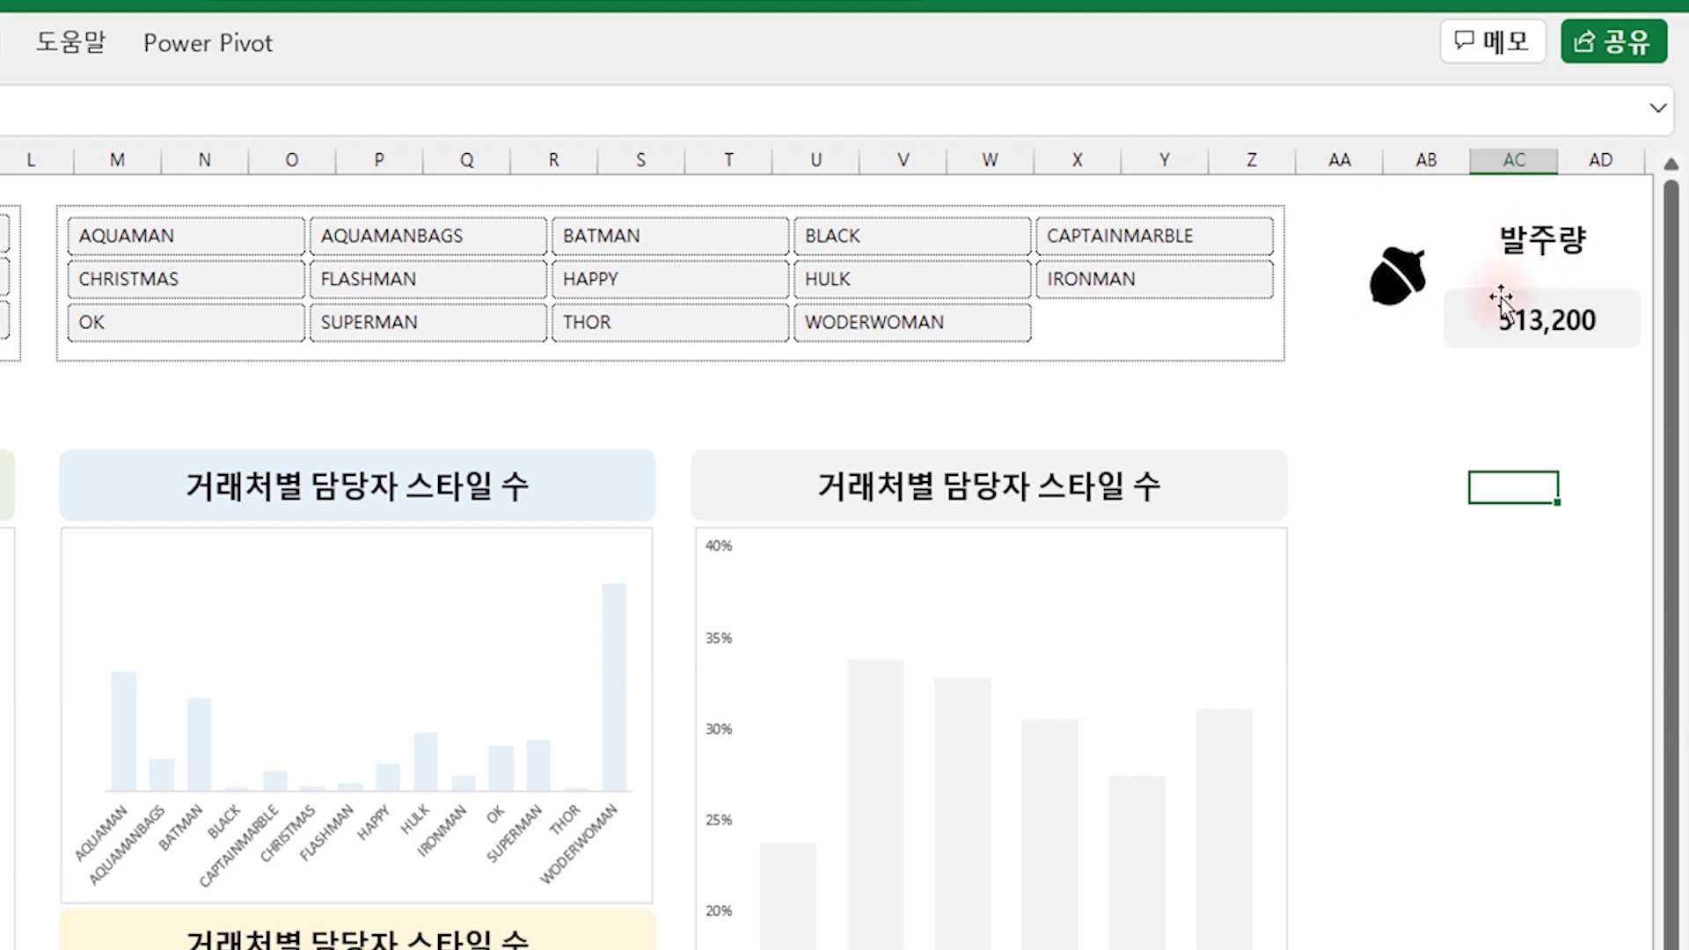
Step: Group the acorn icon, 발주량 label and 513,200 box into one card
{"action": "left_click", "coordinate": [1407, 269]}
{"action": "left_click_drag", "start_coordinate": [1407, 269], "coordinate": [1414, 253]}
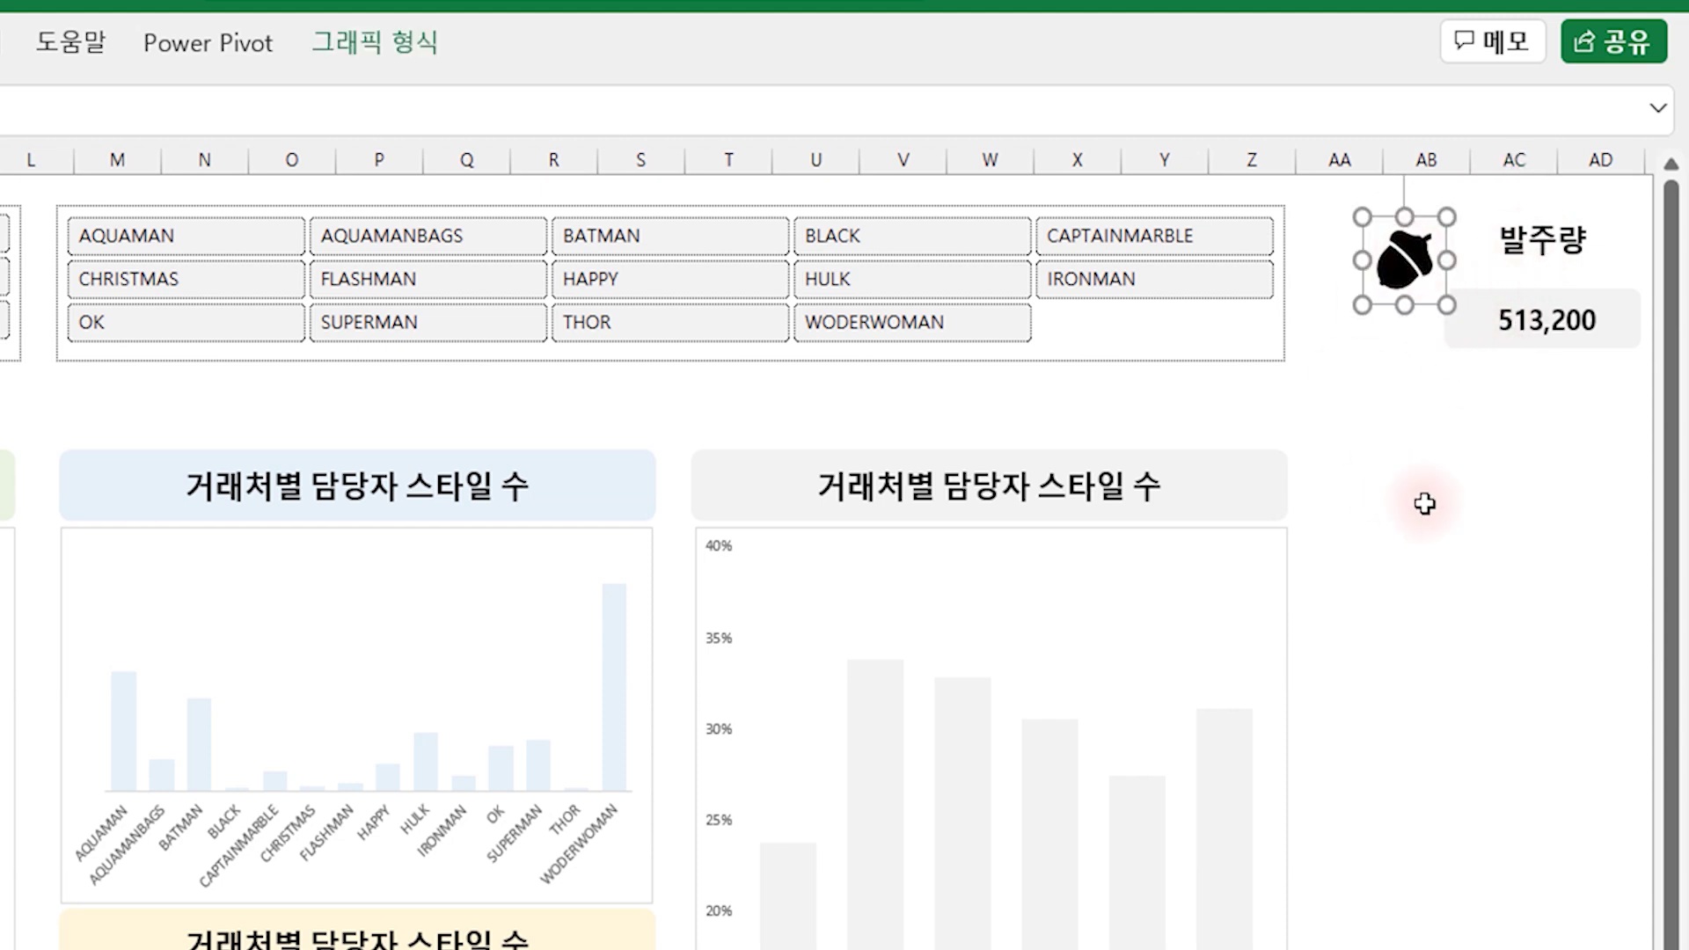
{"action": "left_click", "coordinate": [1512, 578]}
{"action": "left_click", "coordinate": [1548, 257]}
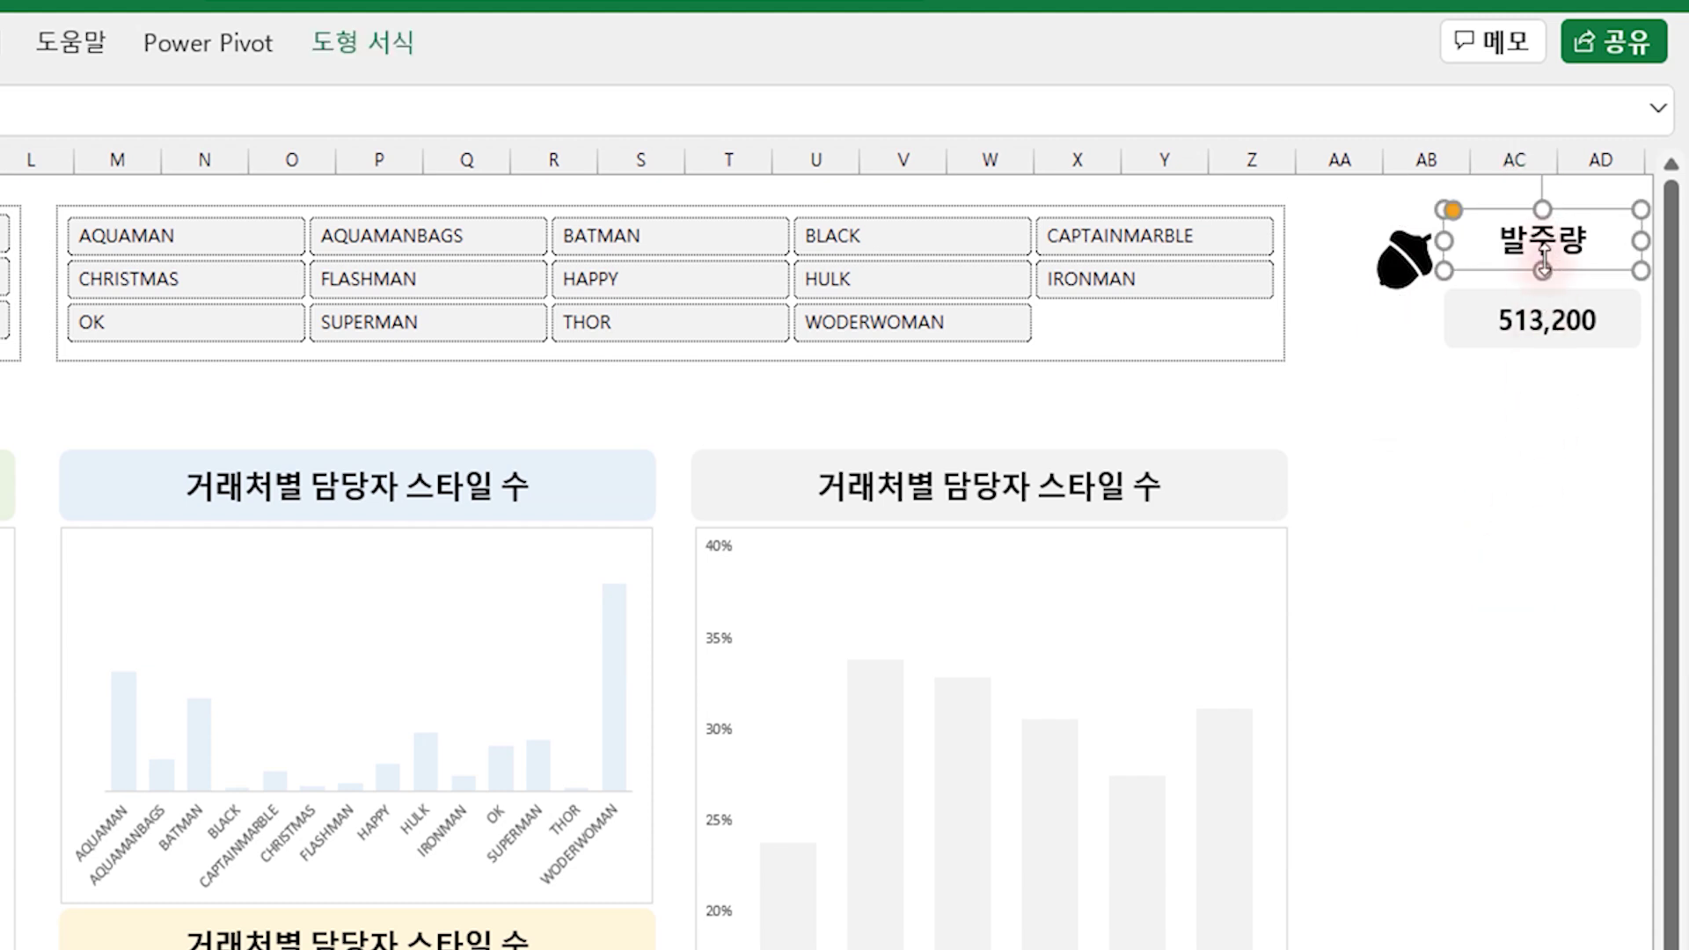
{"action": "left_click", "coordinate": [1601, 344], "text": "ctrl"}
{"action": "left_click", "coordinate": [1401, 268], "text": "ctrl"}
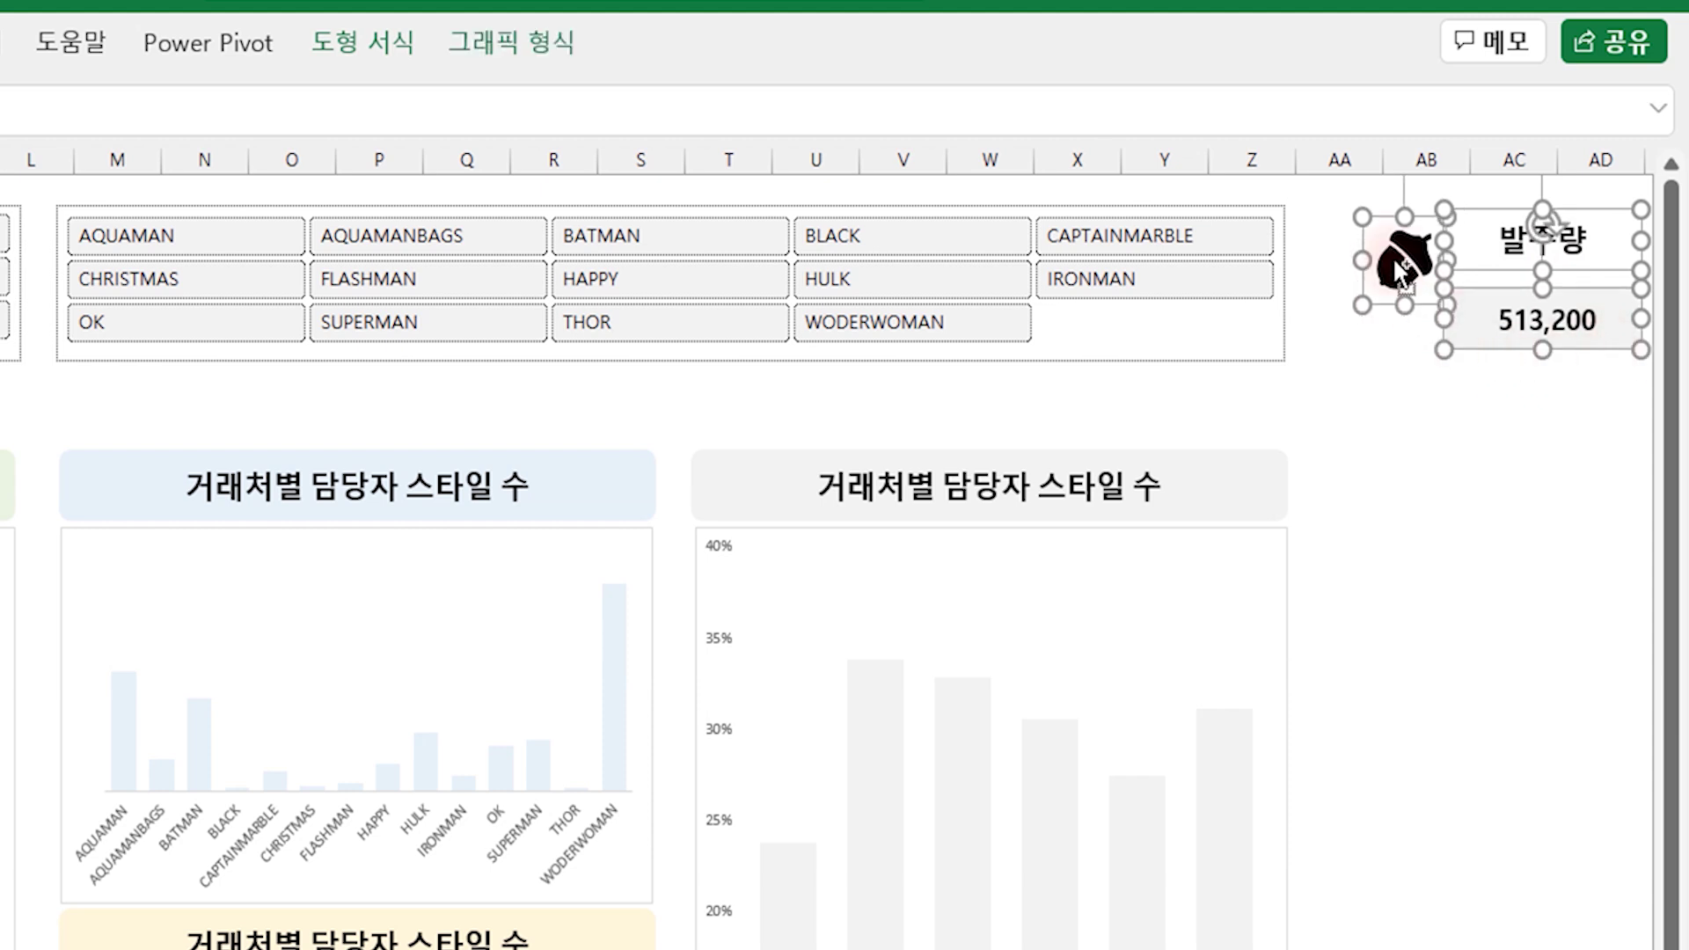
{"action": "right_click", "coordinate": [1399, 269]}
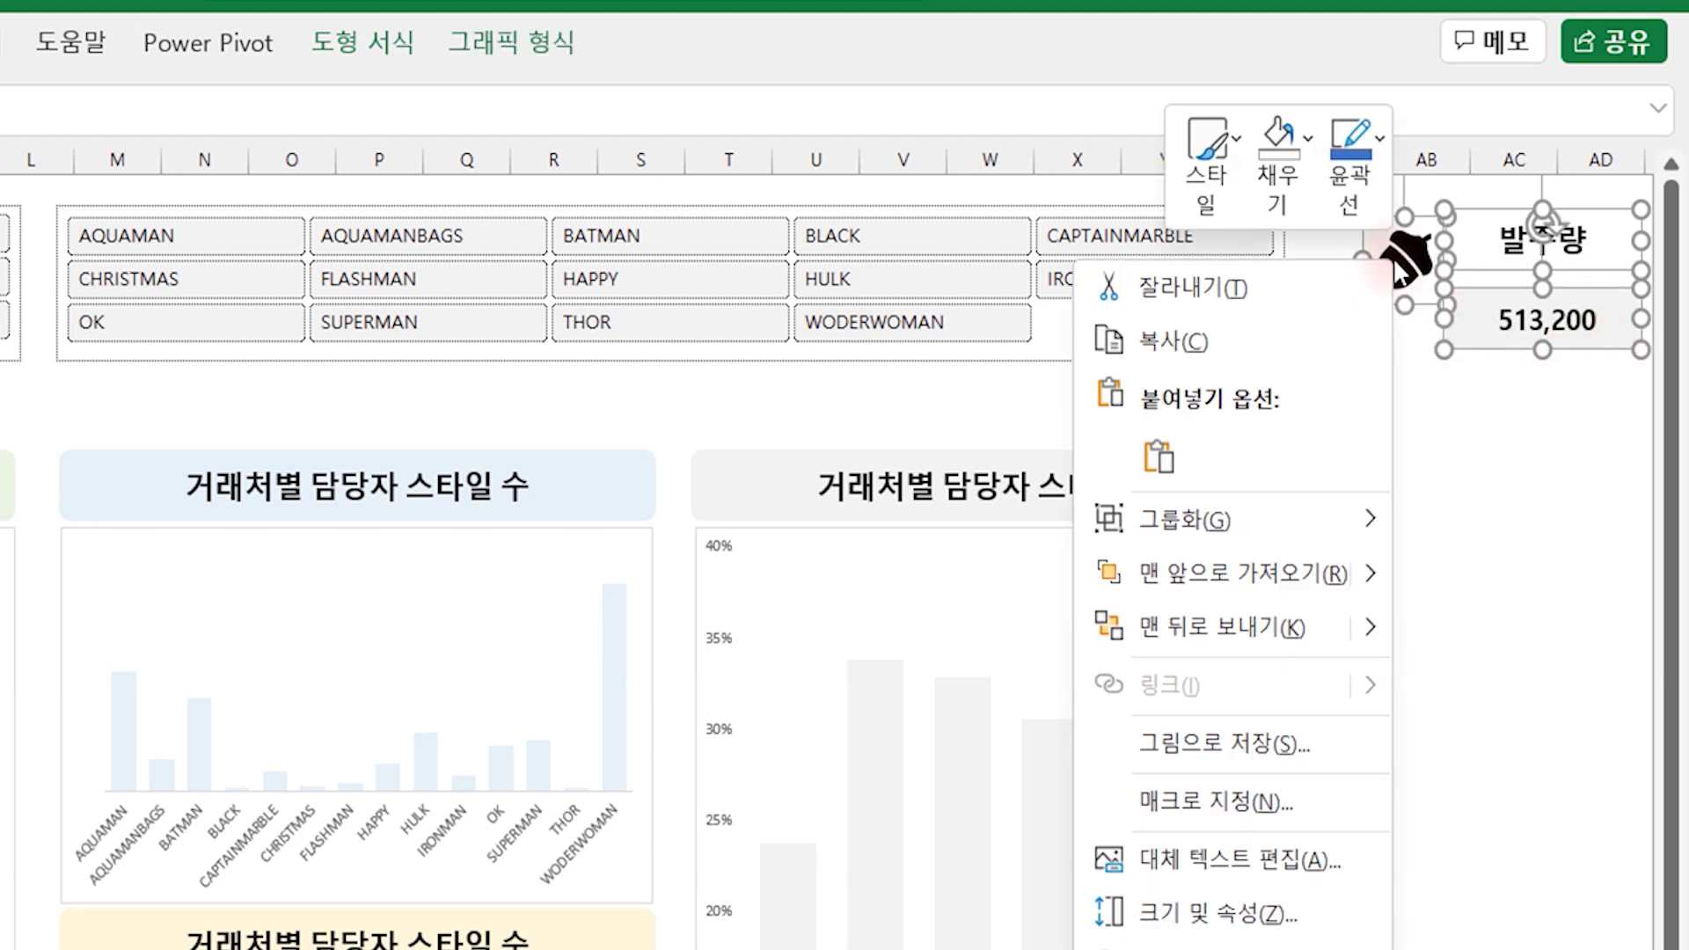
{"action": "left_click", "coordinate": [1475, 515]}
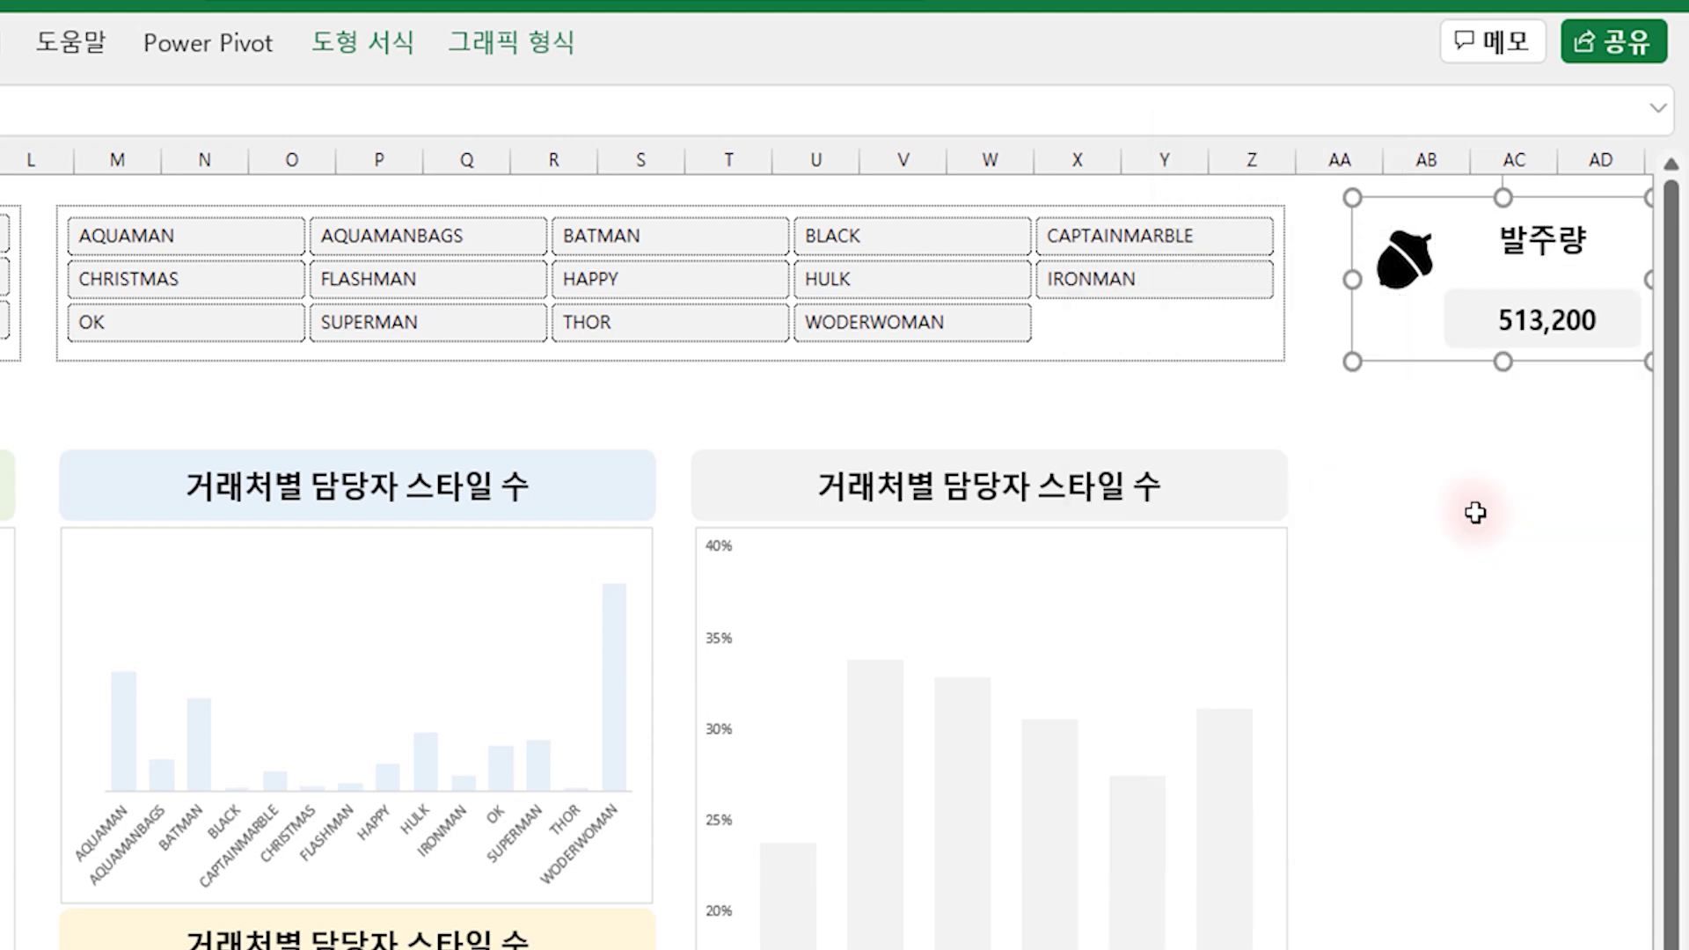
Step: Shift the grouped card slightly left and place a copy directly below it
{"action": "left_click", "coordinate": [1512, 897]}
{"action": "left_click", "coordinate": [1451, 343]}
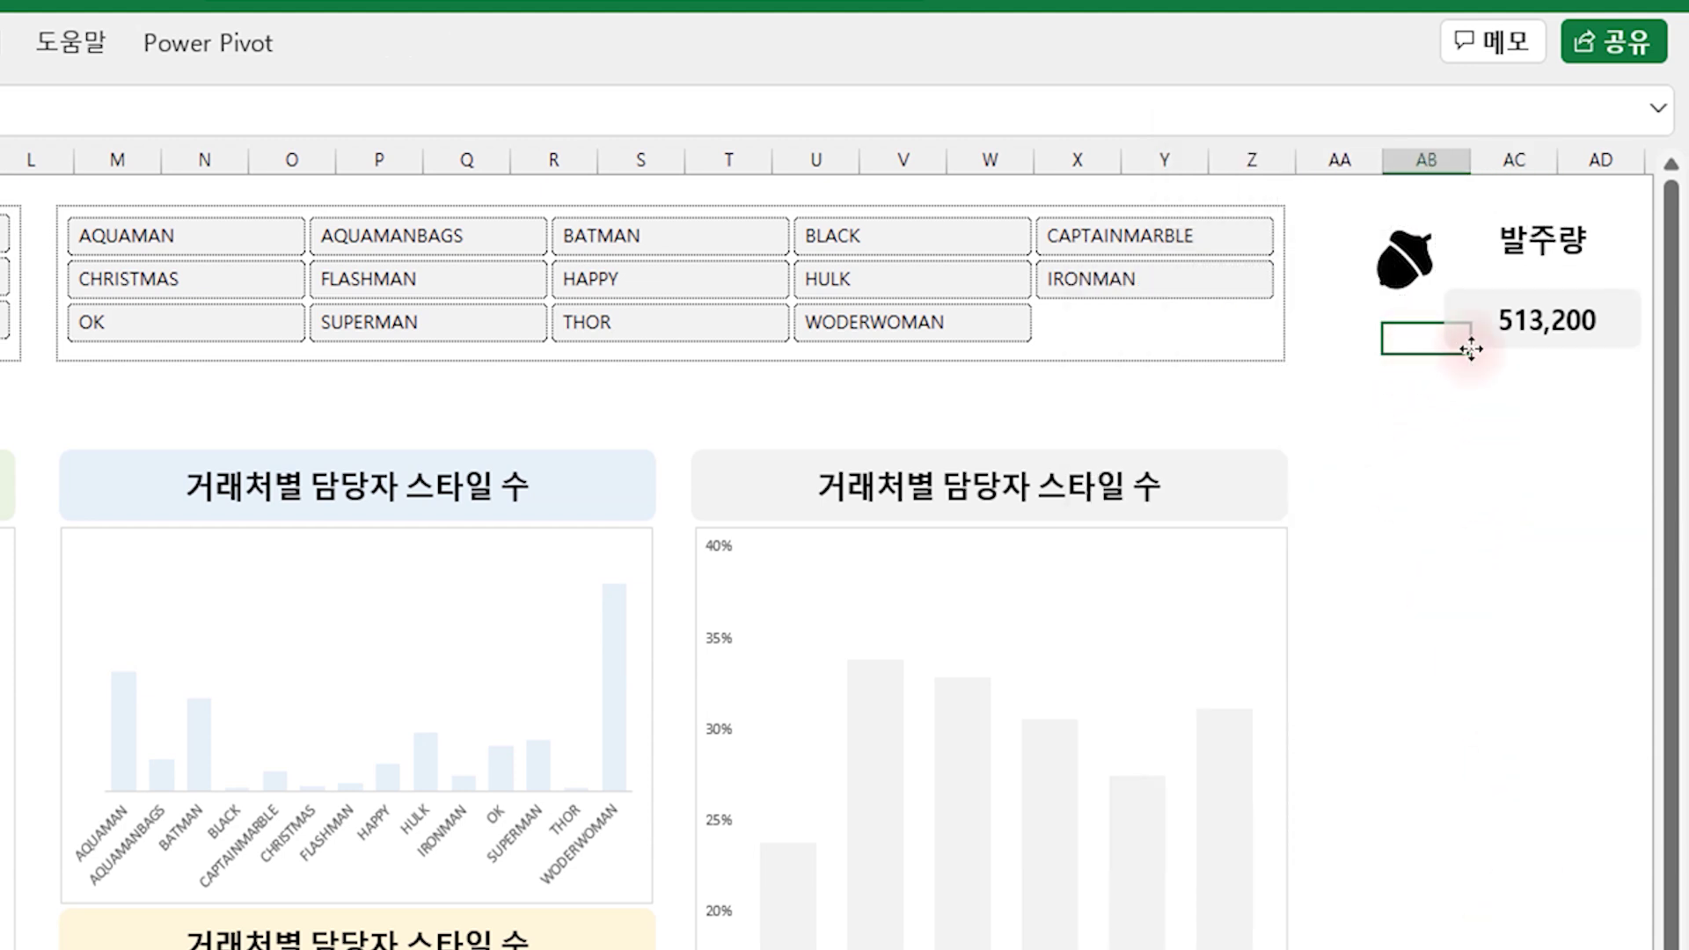
{"action": "left_click", "coordinate": [1470, 349]}
{"action": "left_click_drag", "start_coordinate": [1573, 359], "coordinate": [1544, 370]}
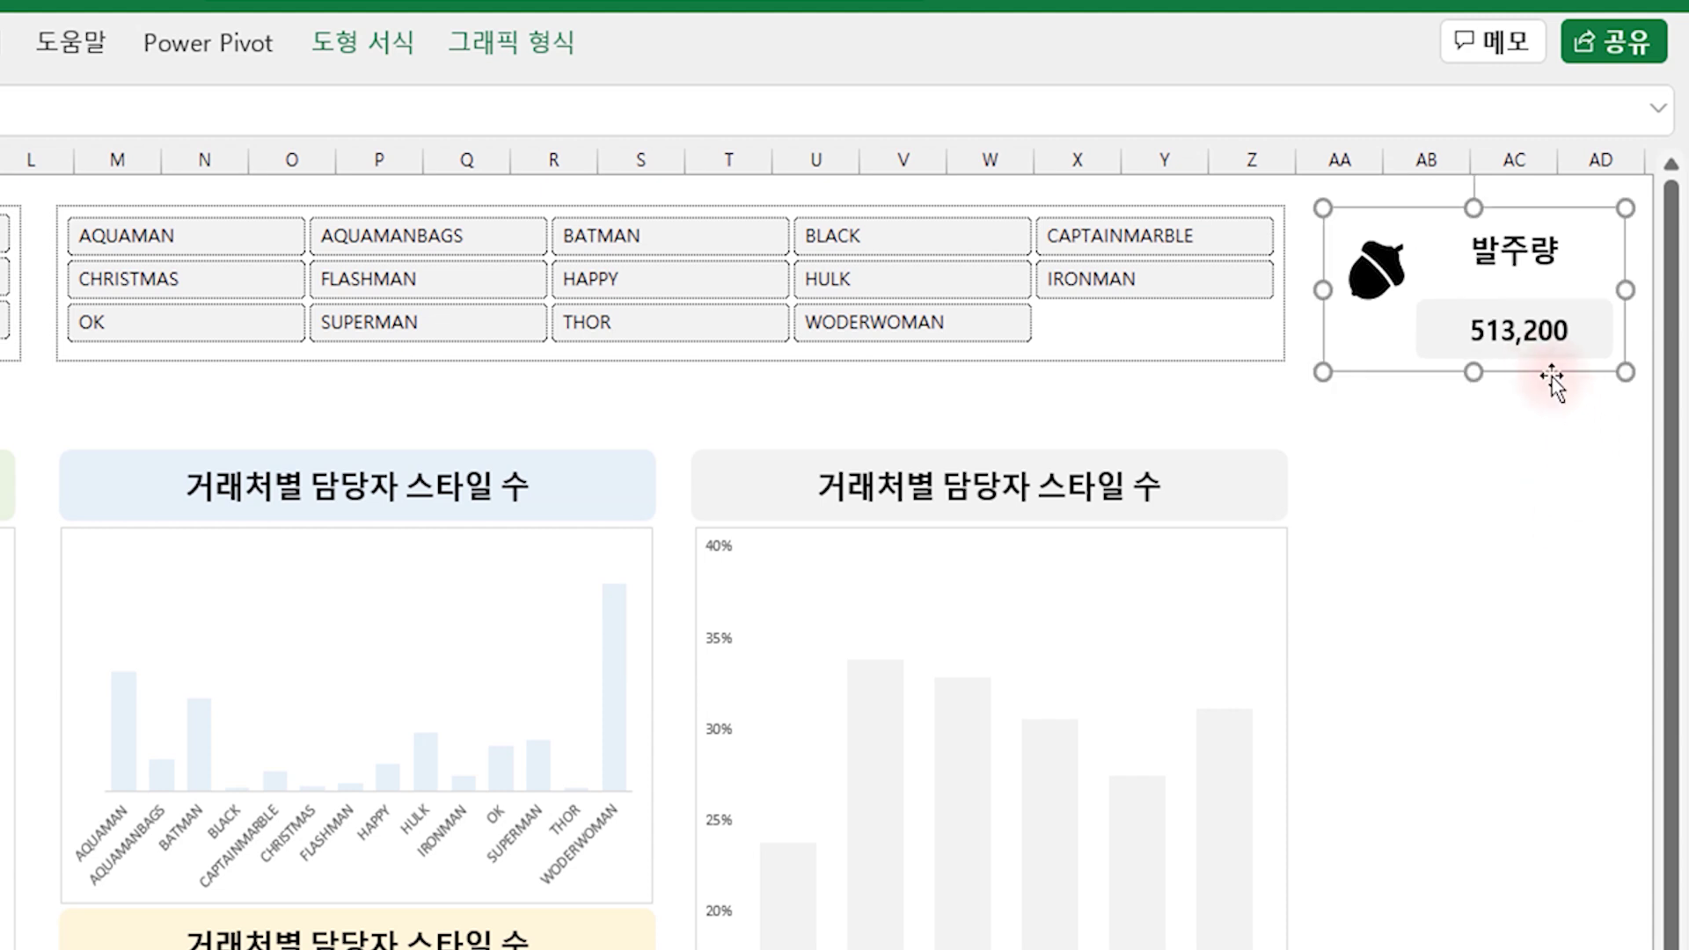
{"action": "left_click_drag", "start_coordinate": [1551, 378], "coordinate": [1548, 949]}
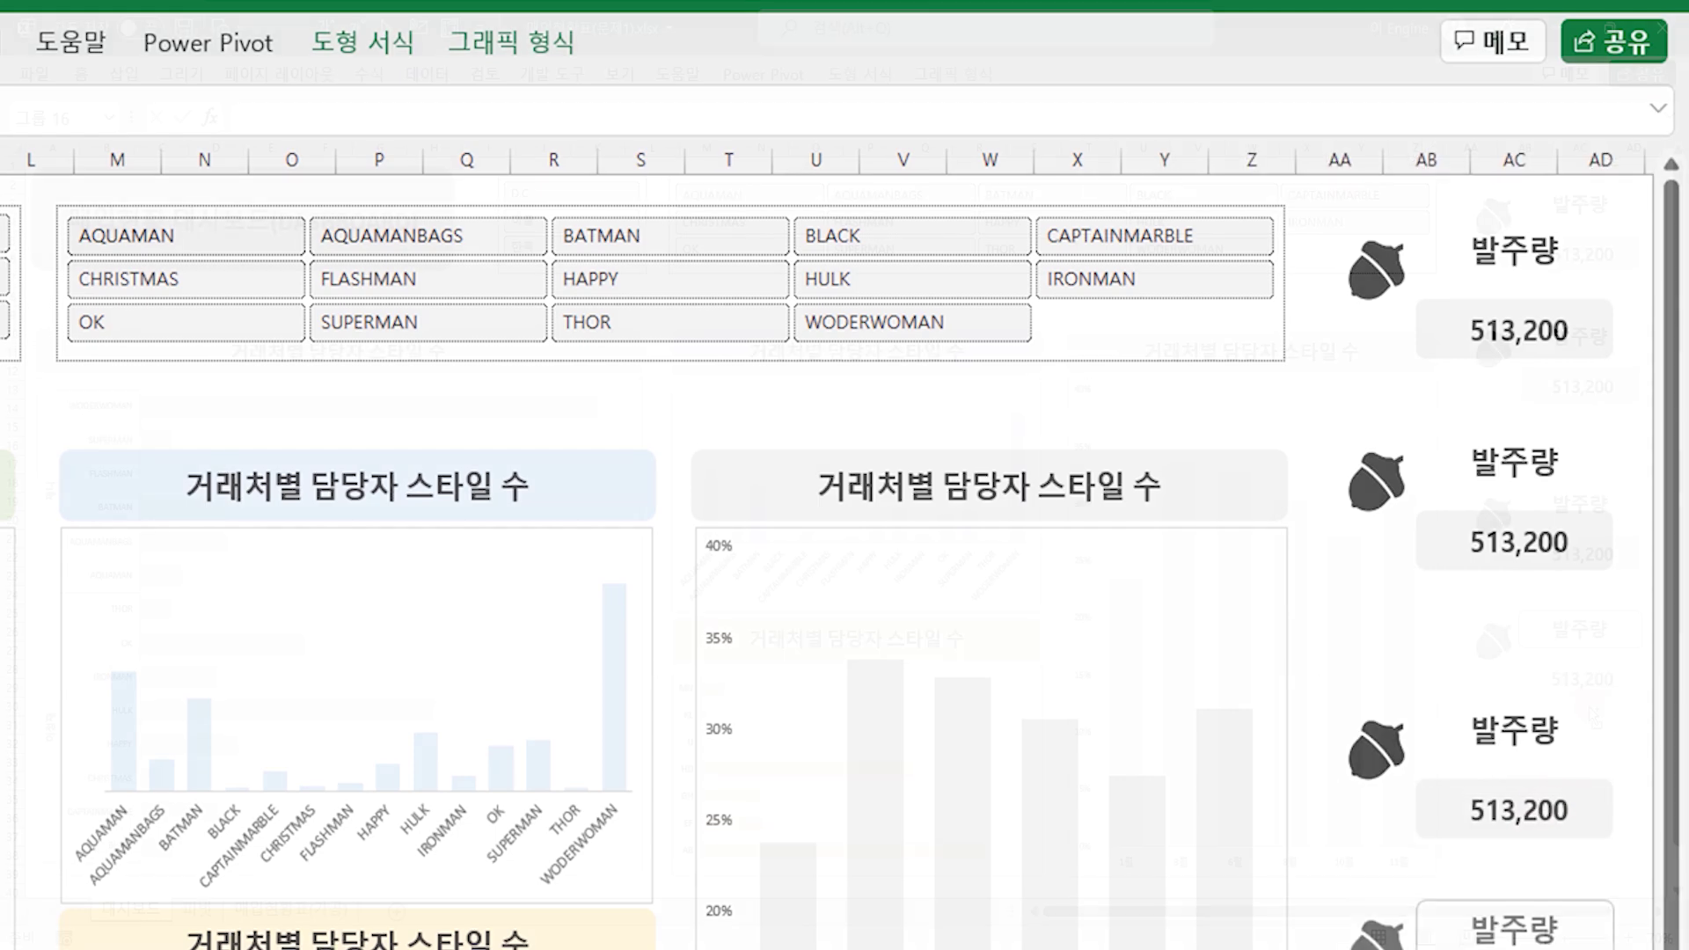
Step: Add one more card copy below and nudge it down to level with the charts' bottom
{"action": "left_click_drag", "start_coordinate": [1601, 711], "coordinate": [1601, 858]}
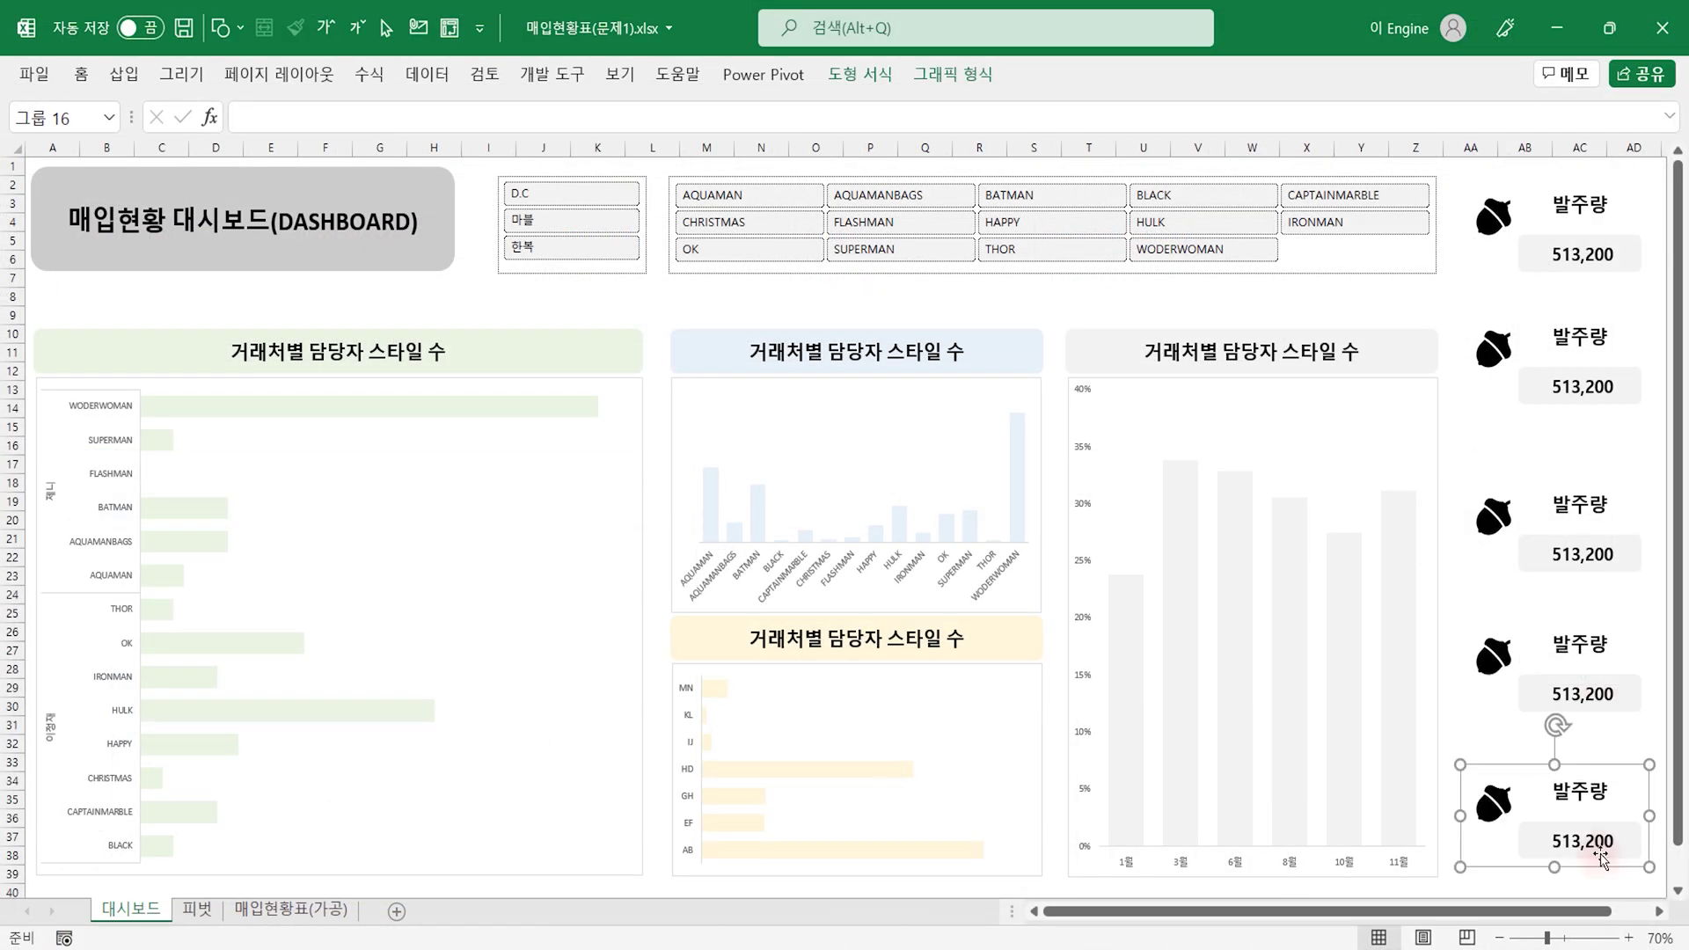
{"action": "key", "text": "Down"}
{"action": "key", "text": "Down"}
{"action": "key", "text": "Down"}
{"action": "key", "text": "Down"}
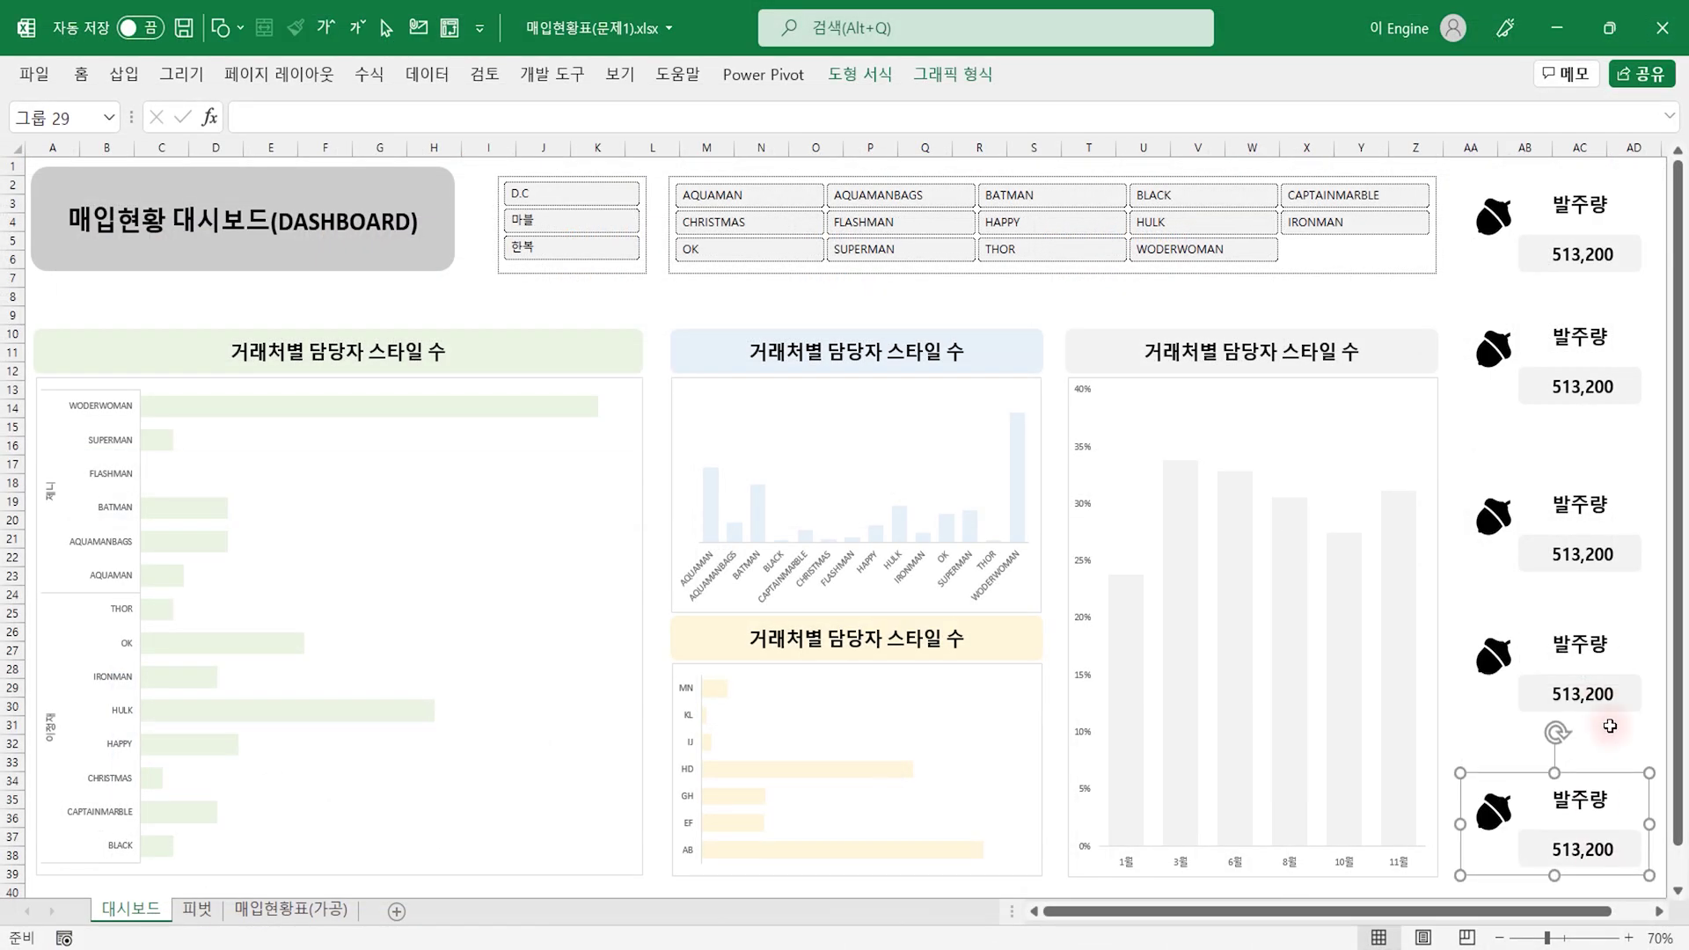
{"action": "key", "text": "Down"}
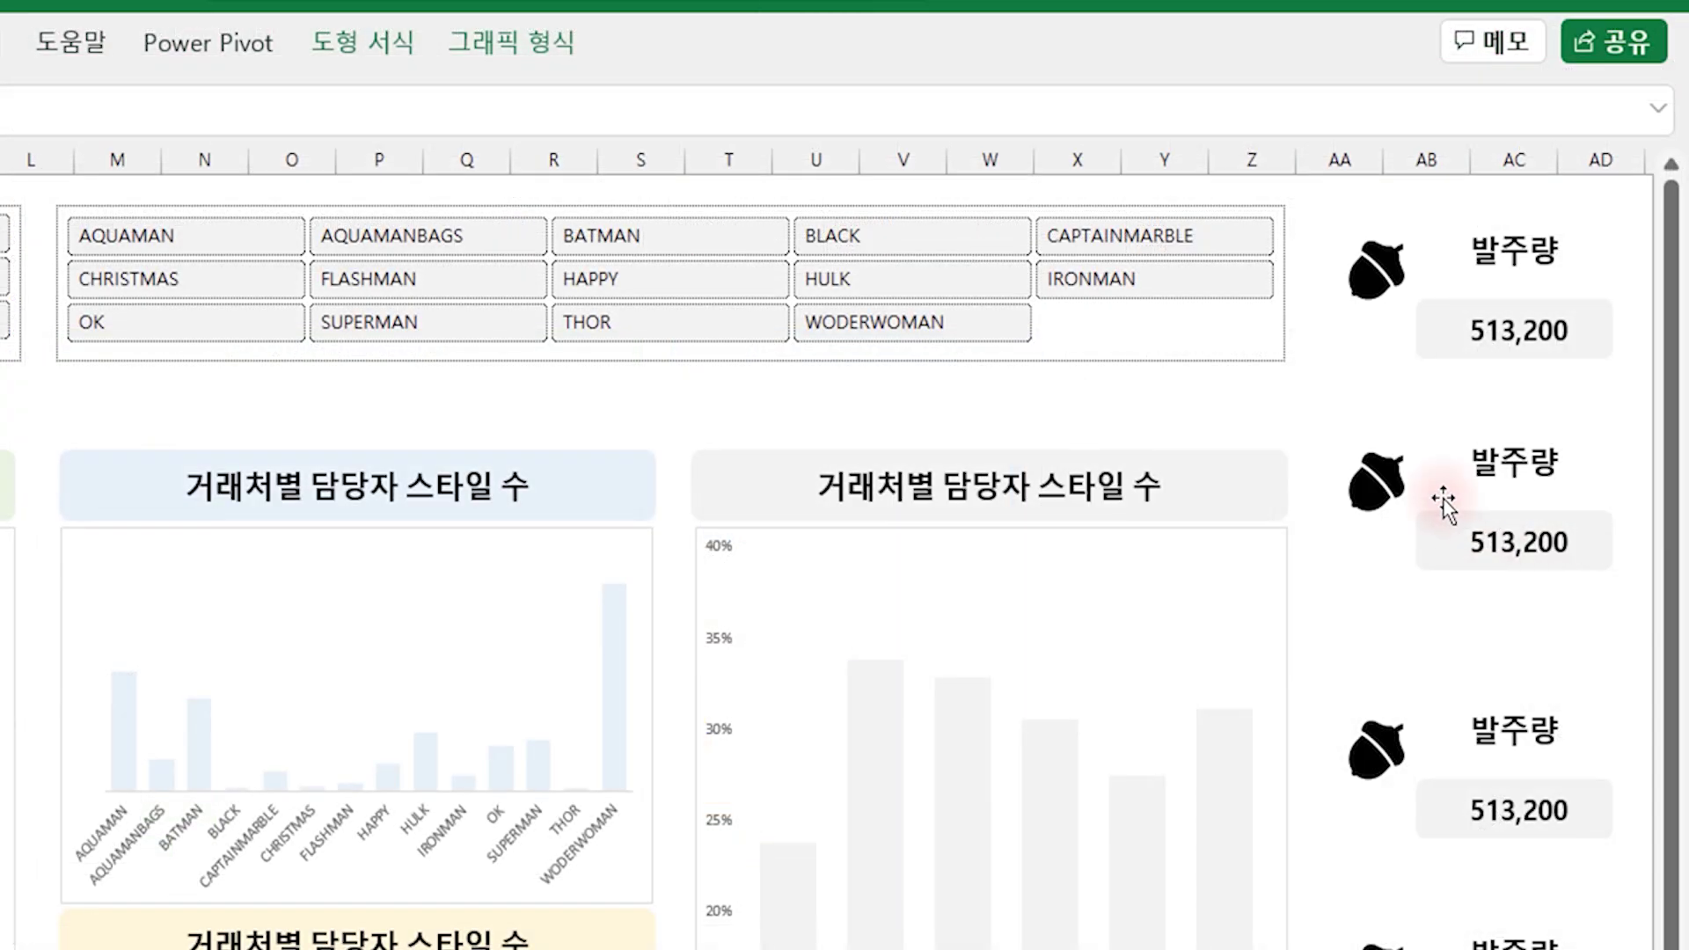
Step: Change the second card's label to 발주 스타일수 and widen it to fit one line
{"action": "left_click", "coordinate": [1551, 337]}
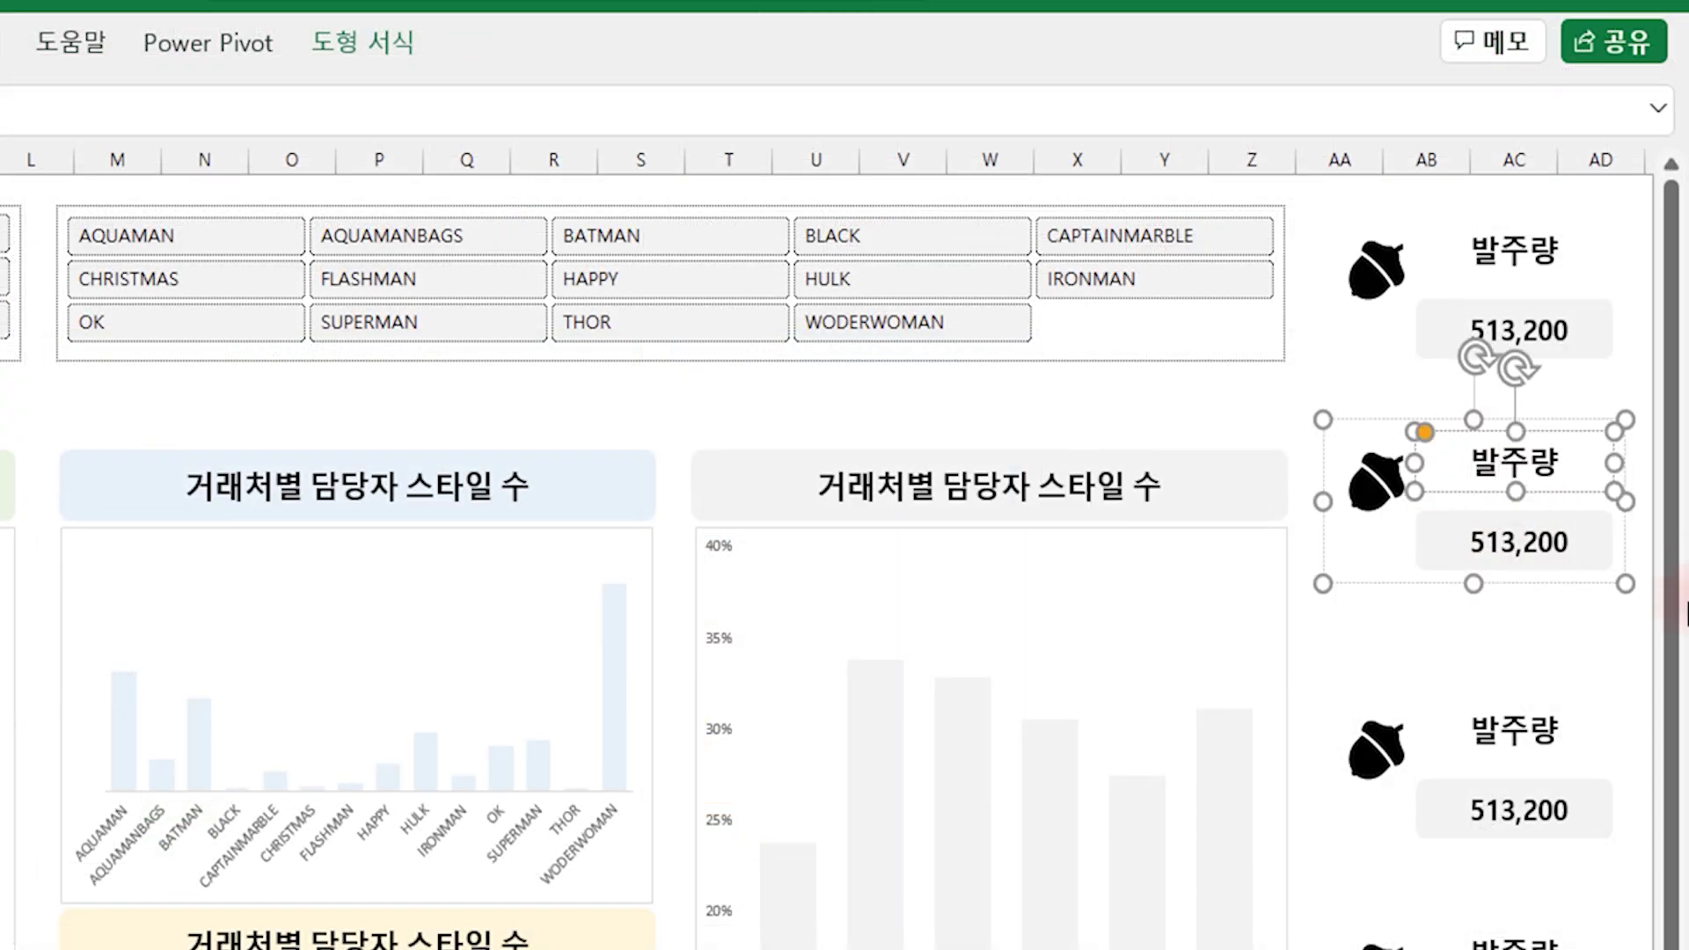
{"action": "key", "text": "BackSpace"}
{"action": "type", "text": "스타일"}
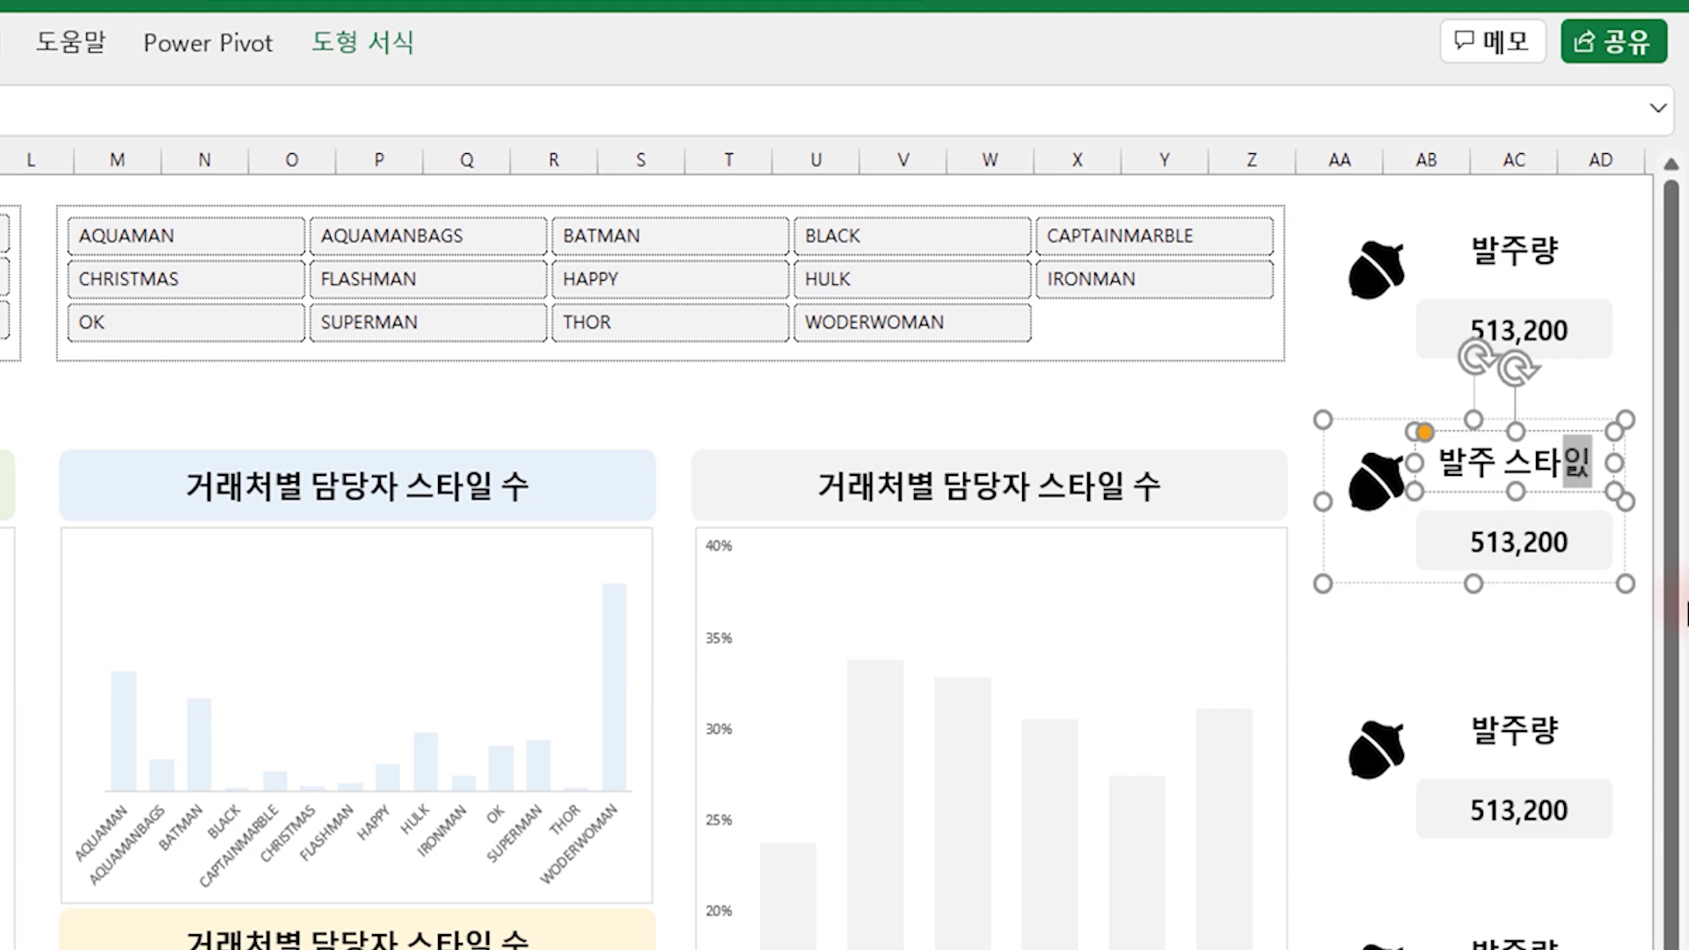
{"action": "type", "text": "수"}
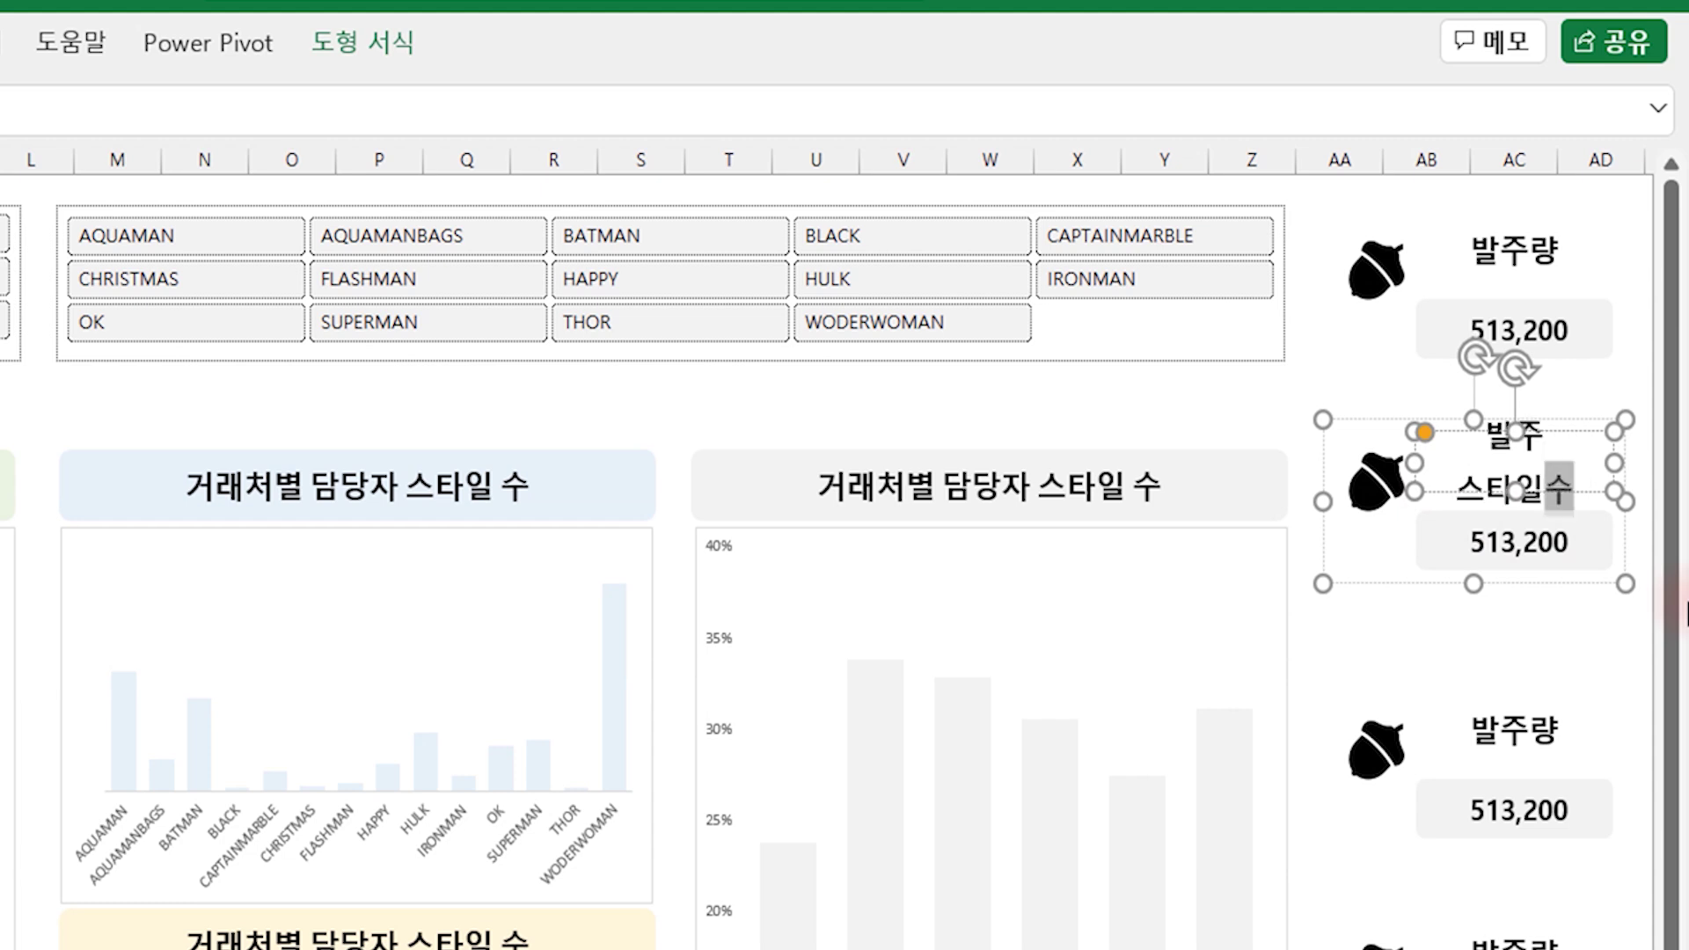
{"action": "key", "text": "BackSpace"}
{"action": "key", "text": "BackSpace"}
{"action": "key", "text": "BackSpace"}
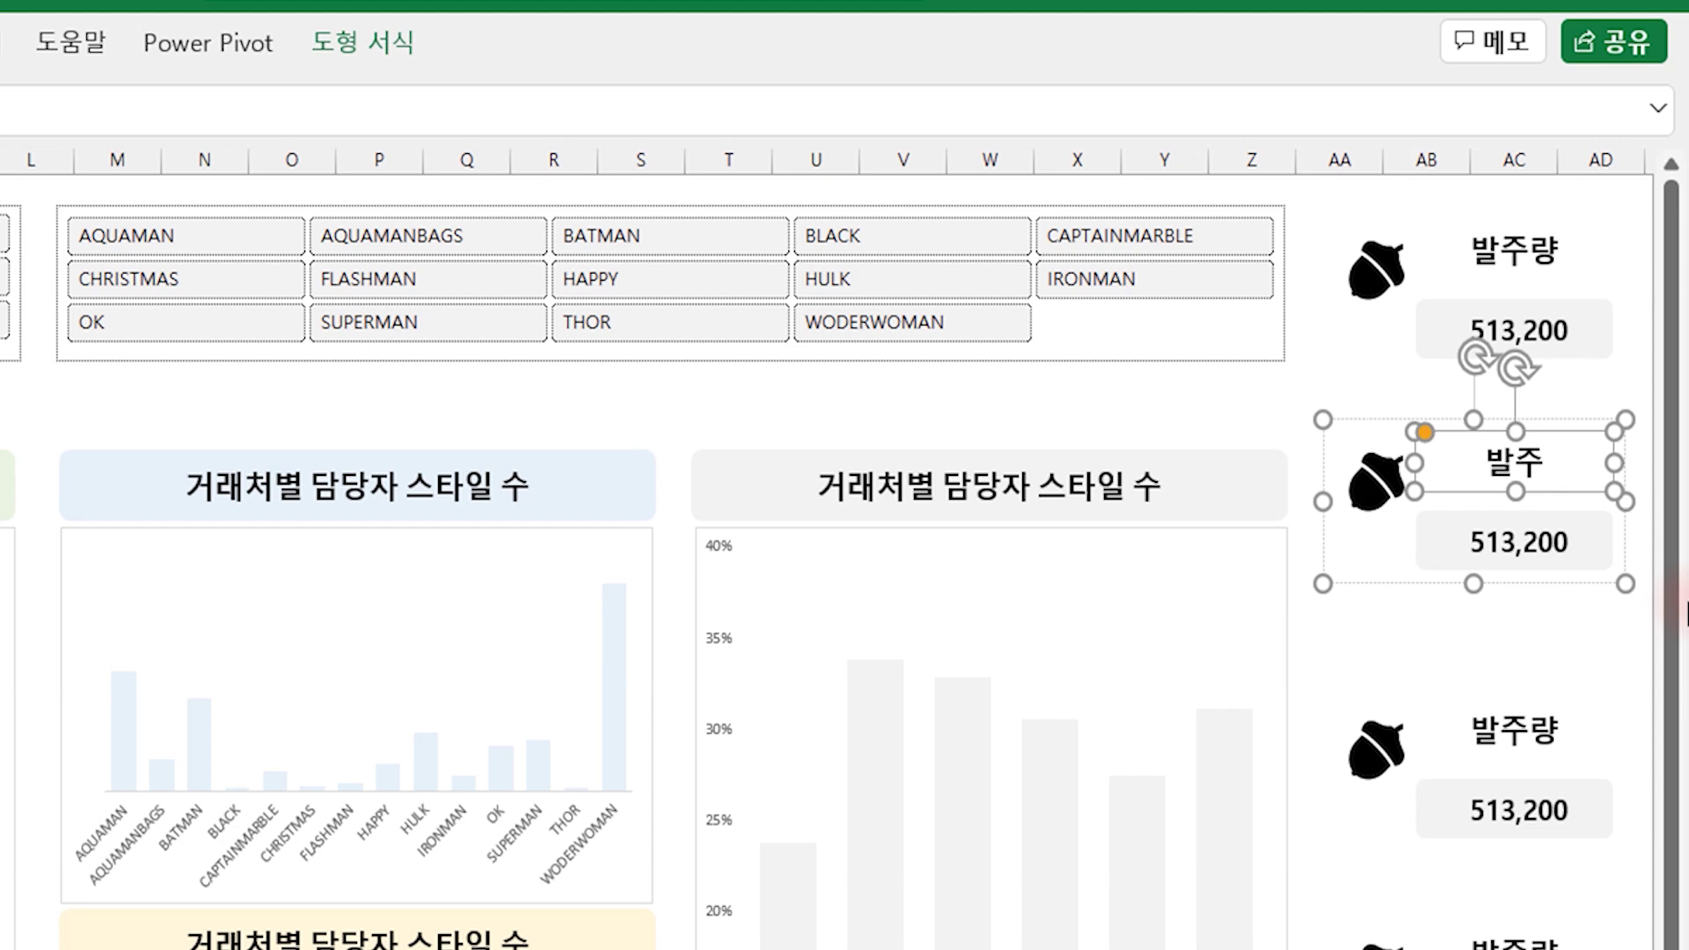
{"action": "left_click_drag", "start_coordinate": [1414, 461], "coordinate": [1383, 461]}
{"action": "type", "text": "스타일수"}
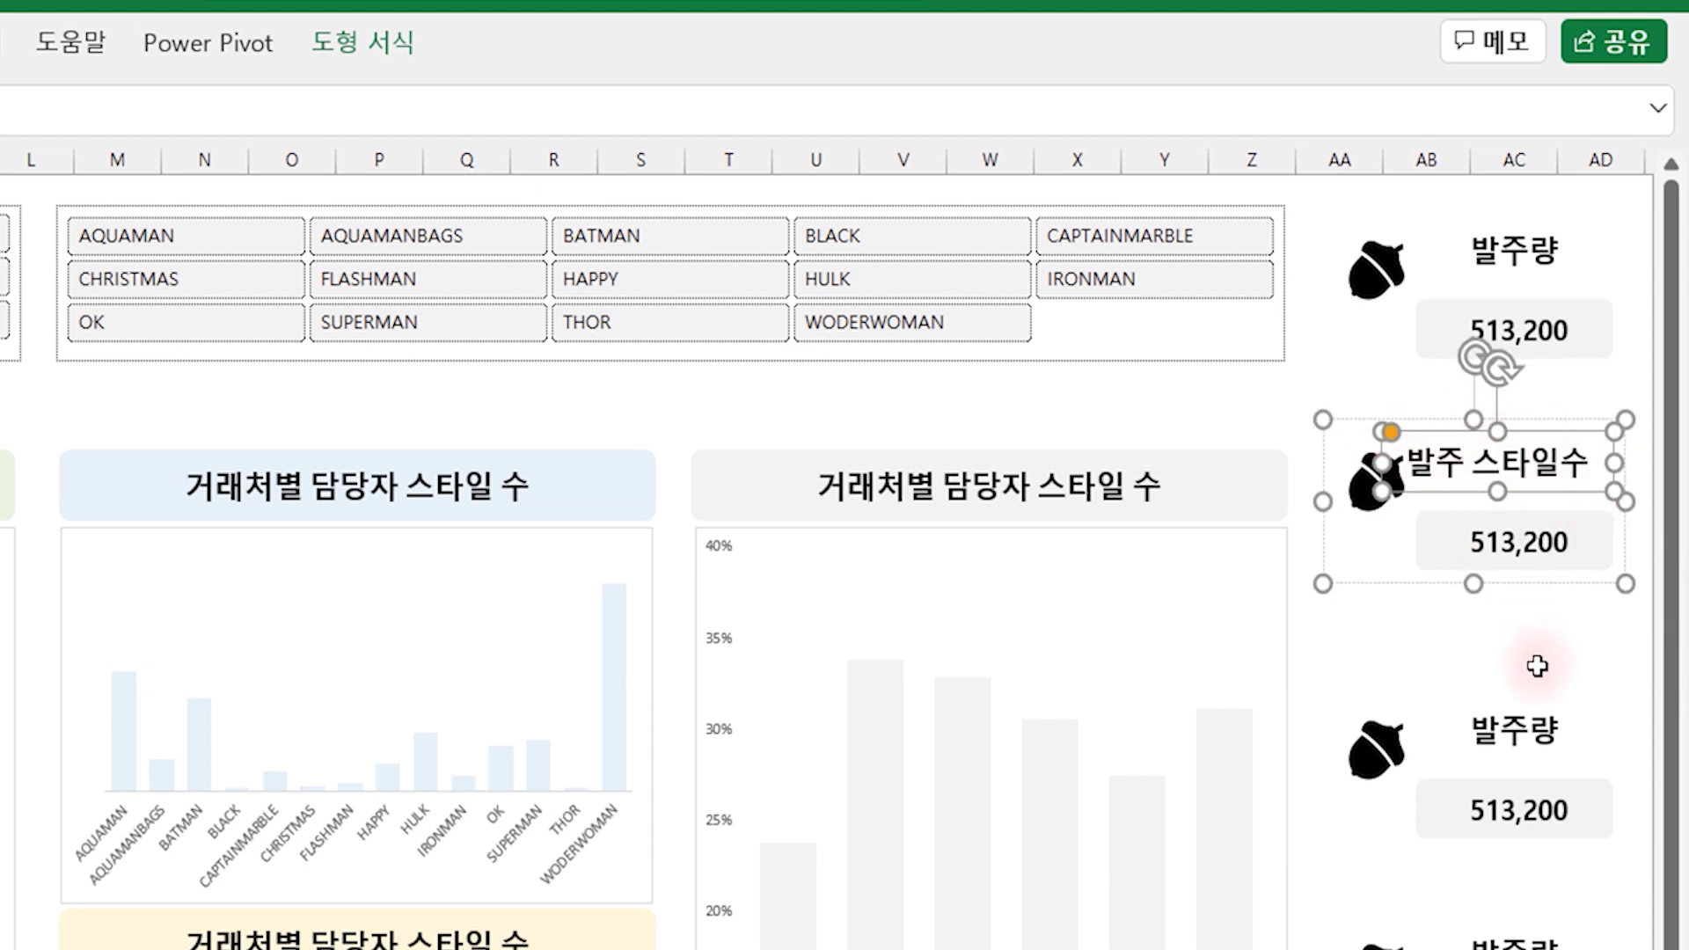
Step: Select the acorn icon inside the second card
{"action": "left_click", "coordinate": [1418, 637]}
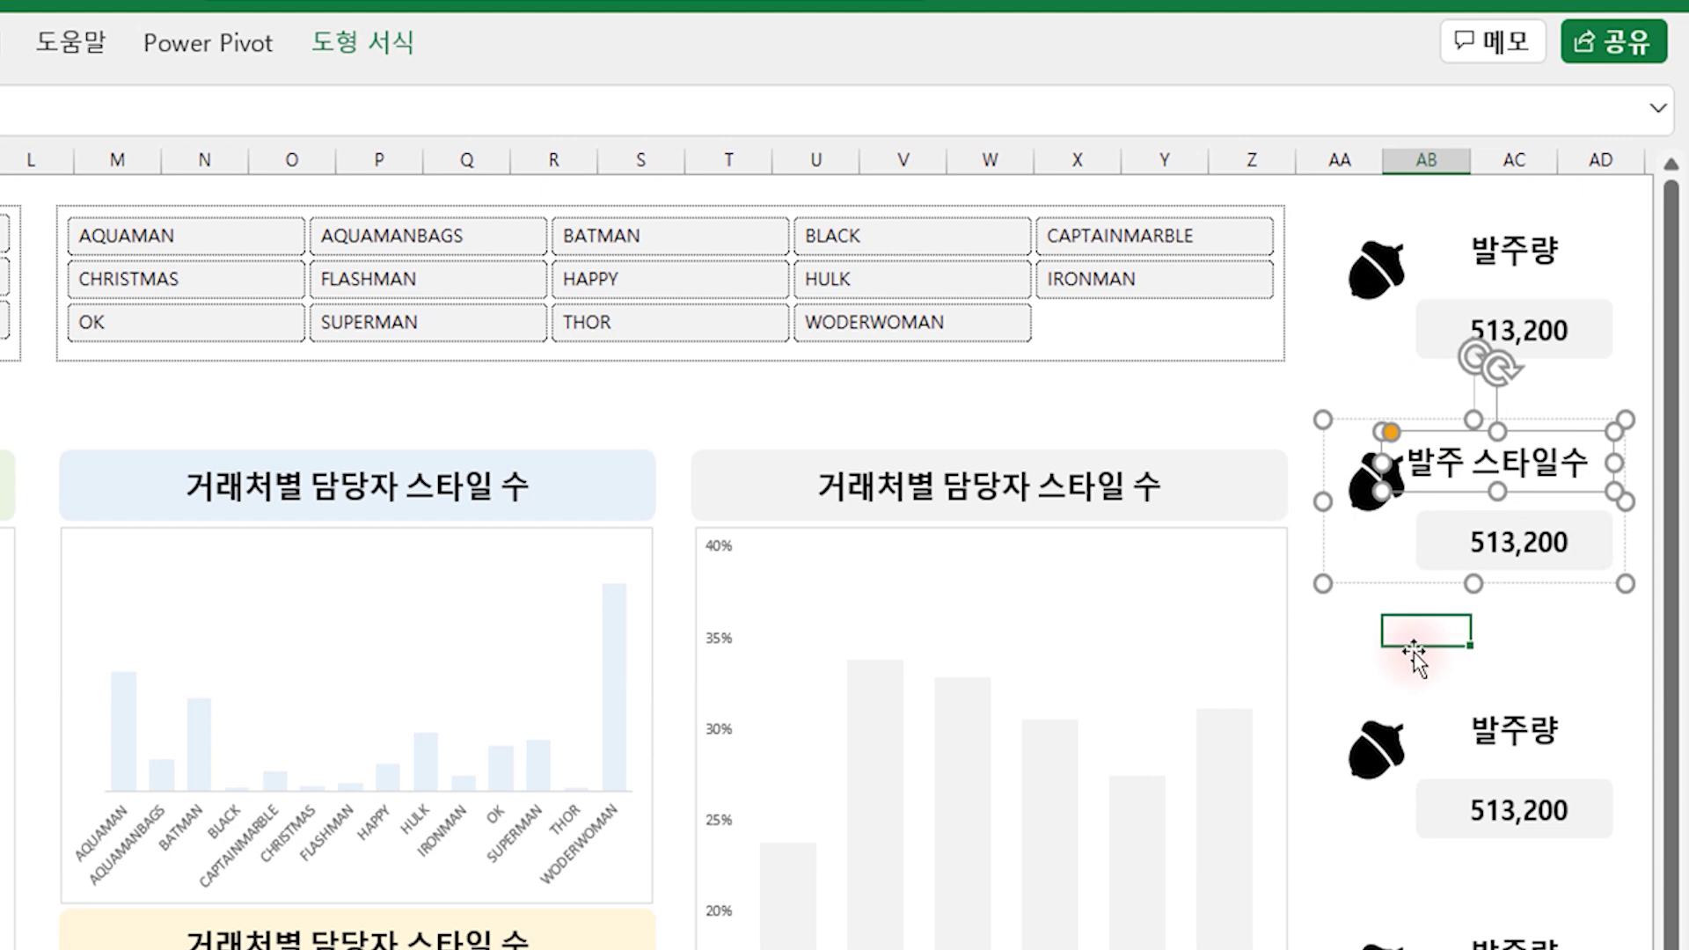
{"action": "left_click", "coordinate": [1378, 503]}
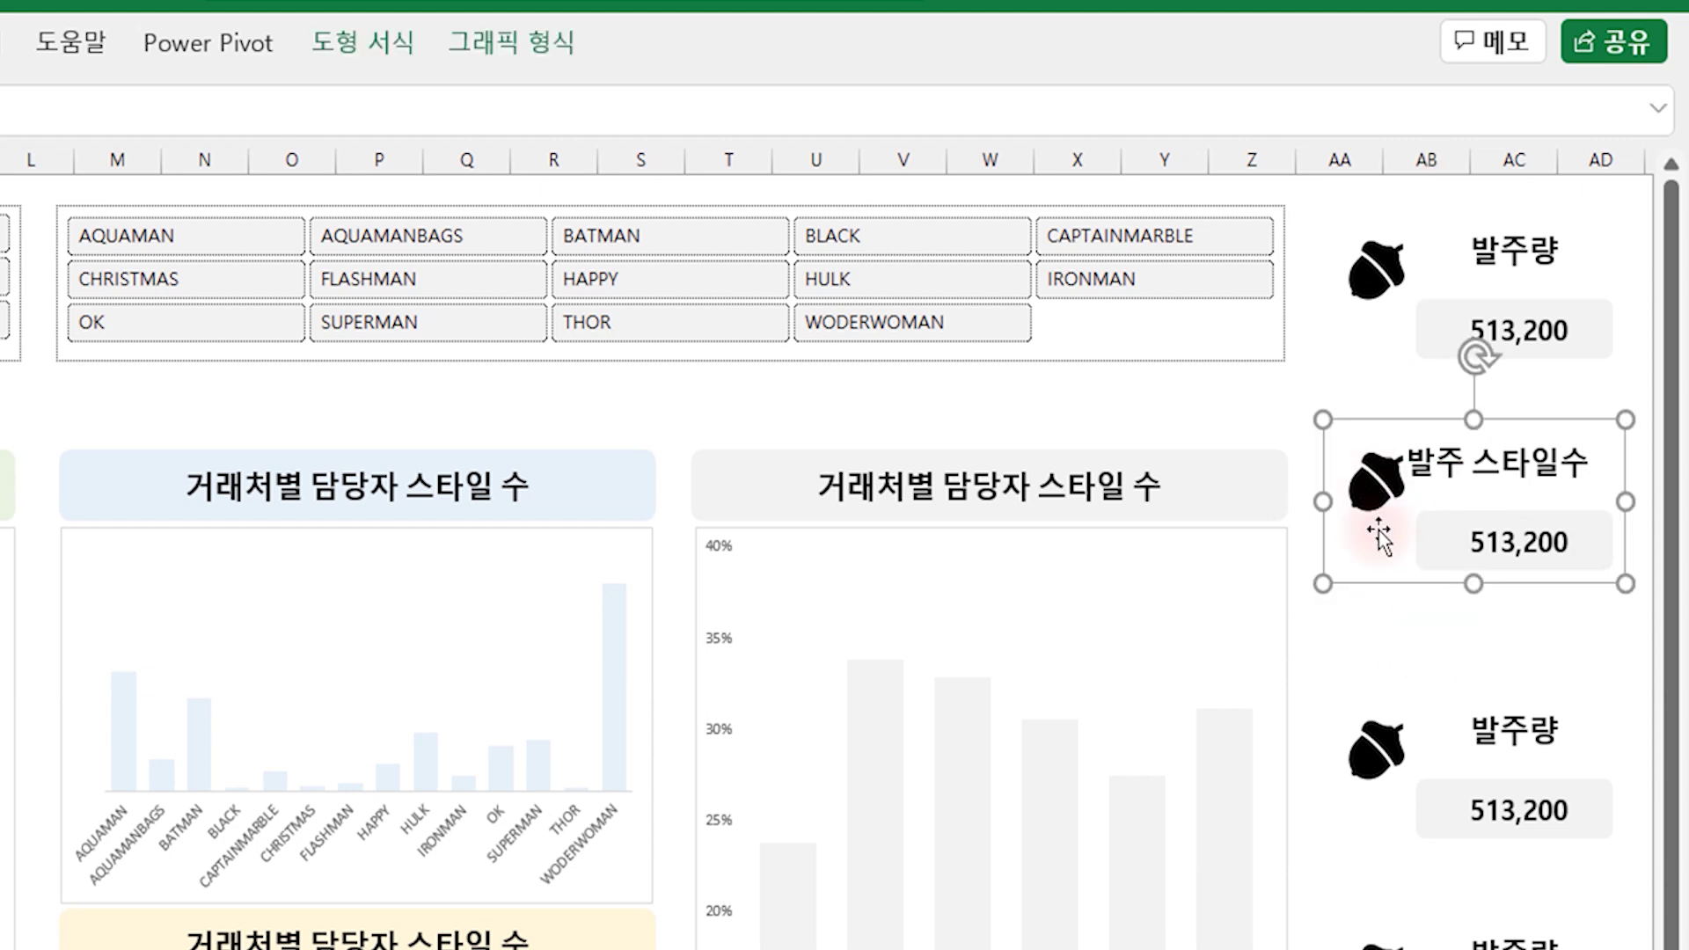
{"action": "left_click", "coordinate": [1381, 491]}
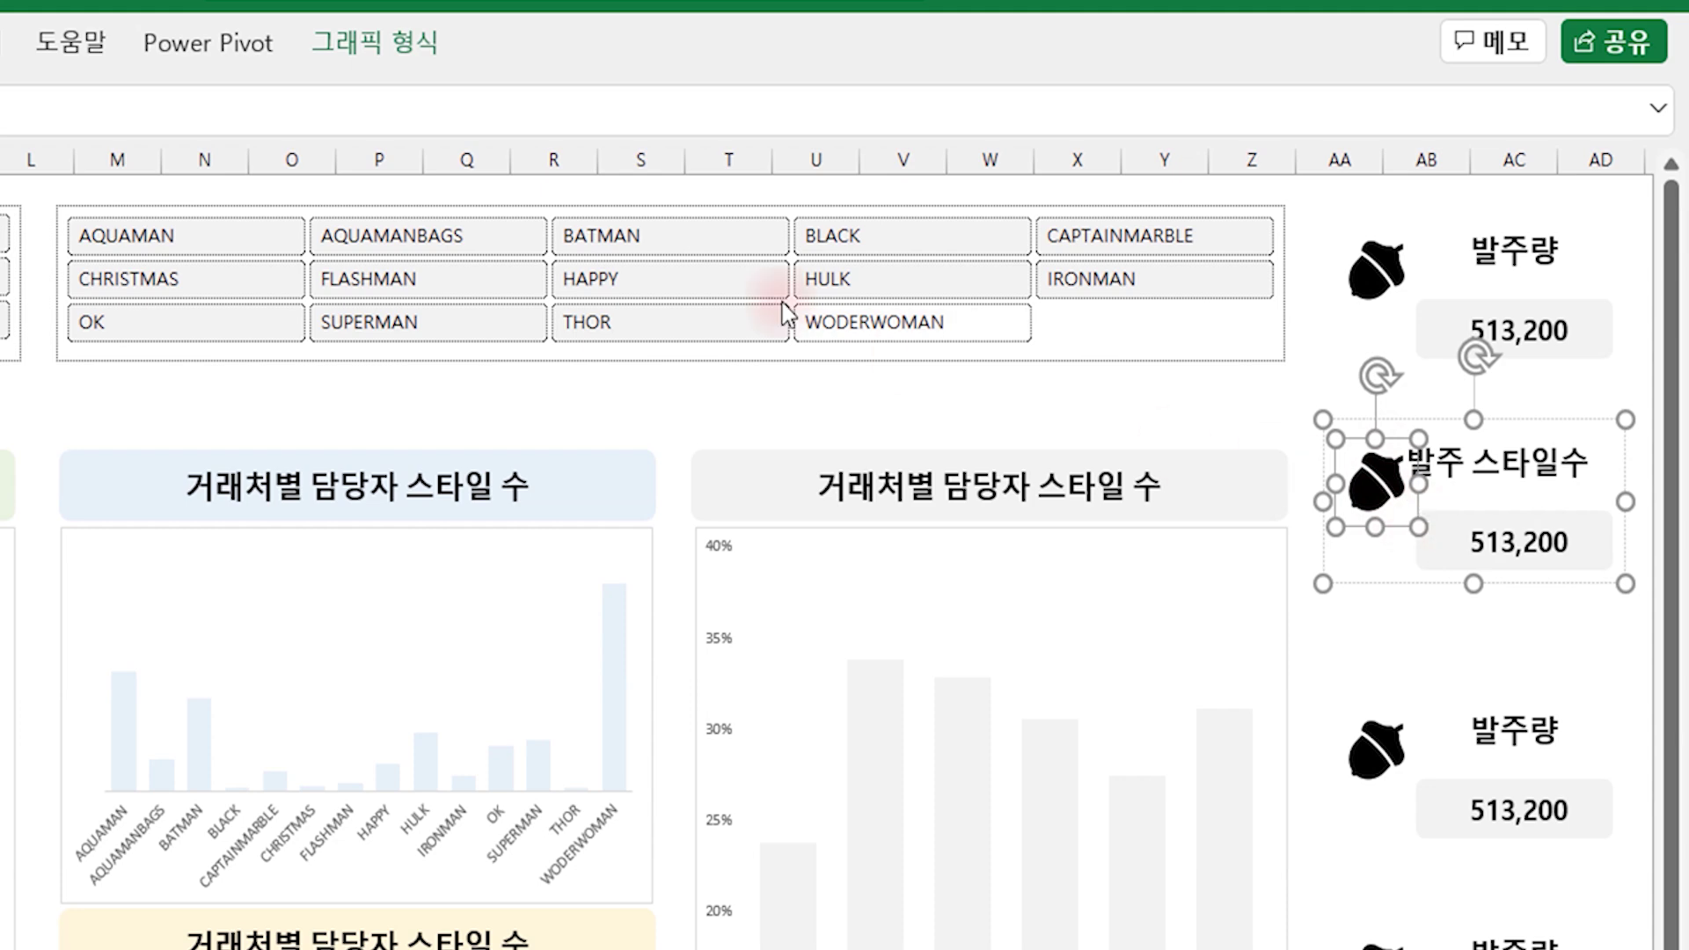
Step: Replace the second card's acorn with the contact-card icon from the icon library
{"action": "left_click", "coordinate": [380, 49]}
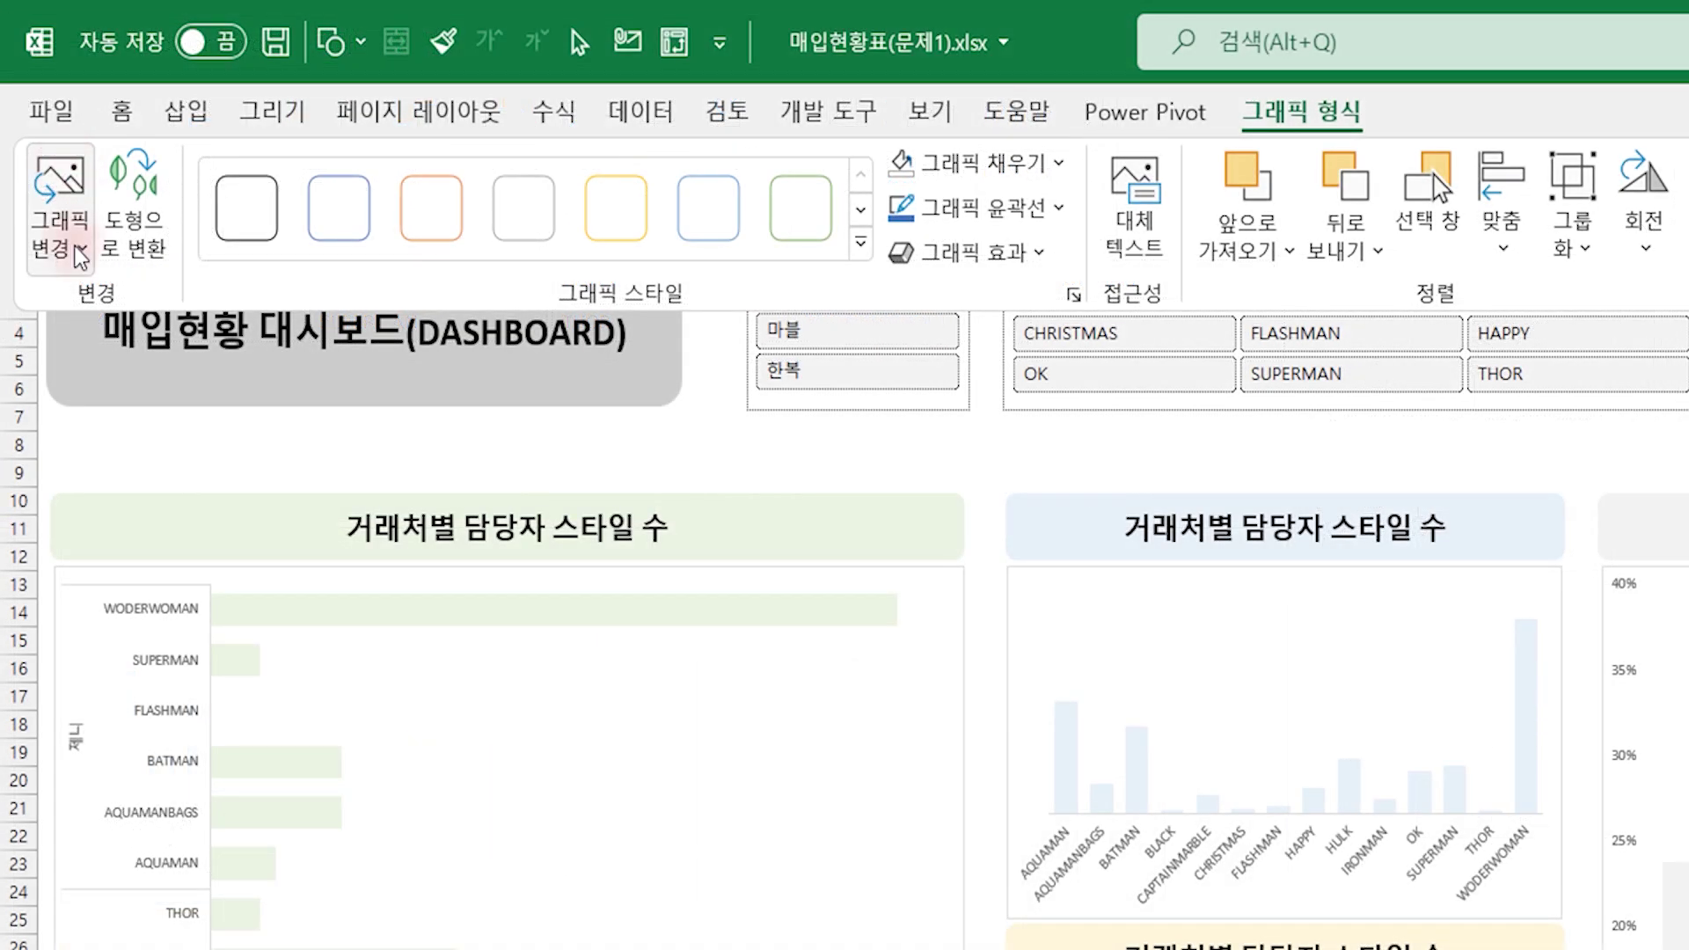
{"action": "left_click", "coordinate": [51, 190]}
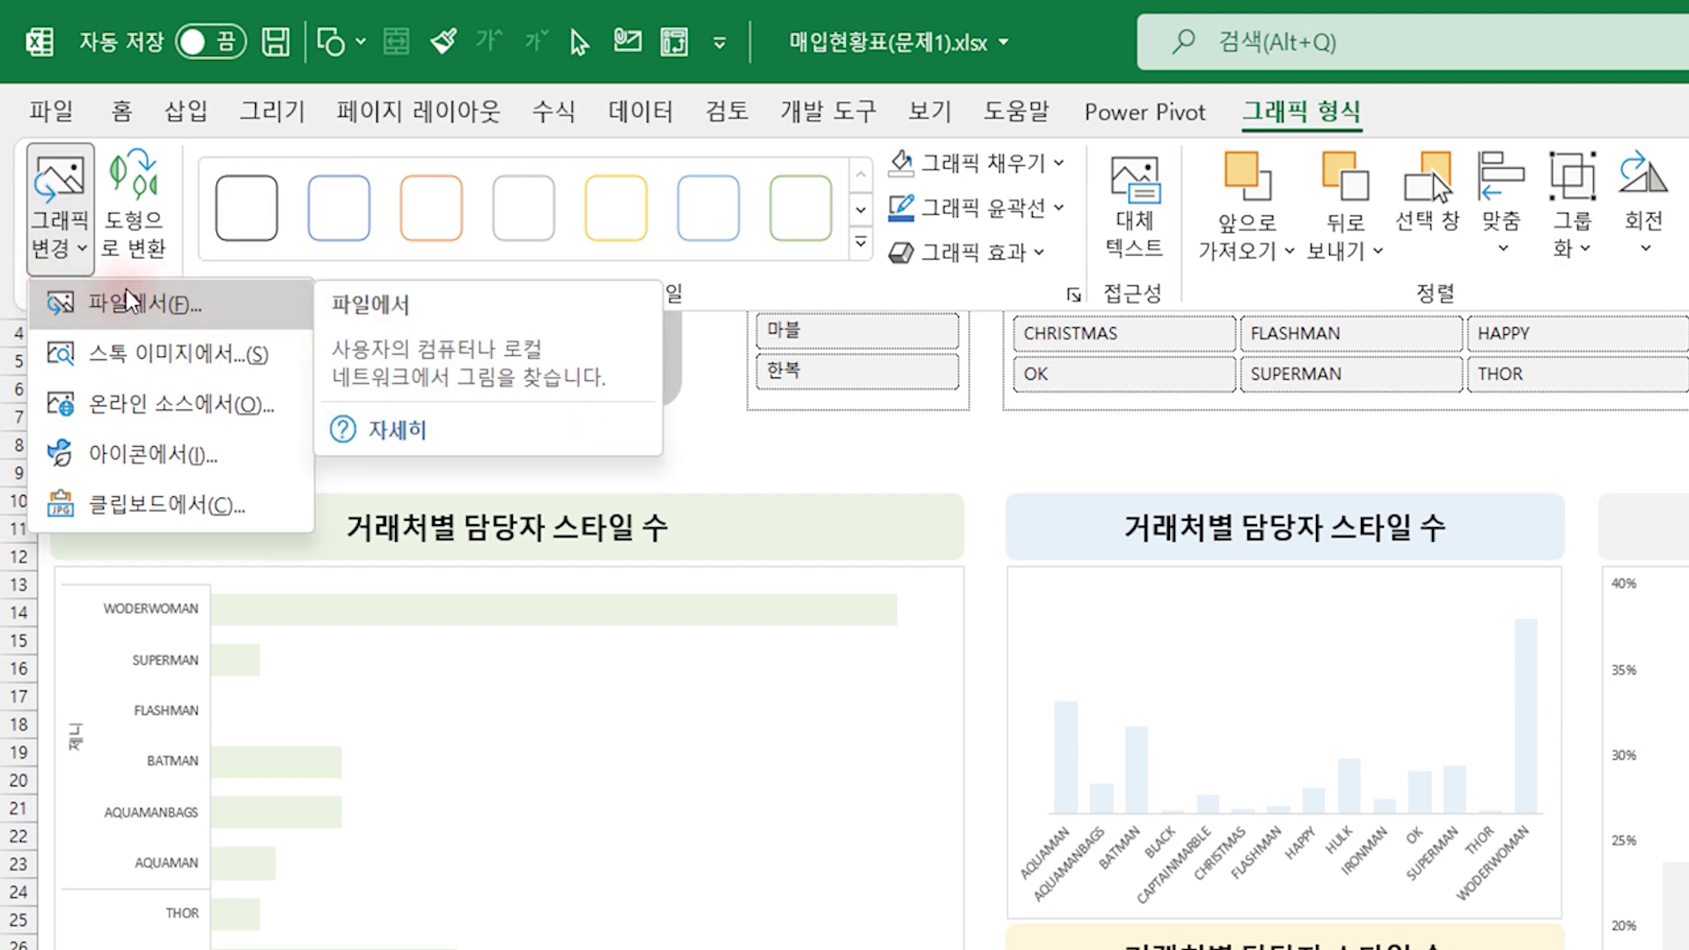
{"action": "left_click", "coordinate": [140, 453]}
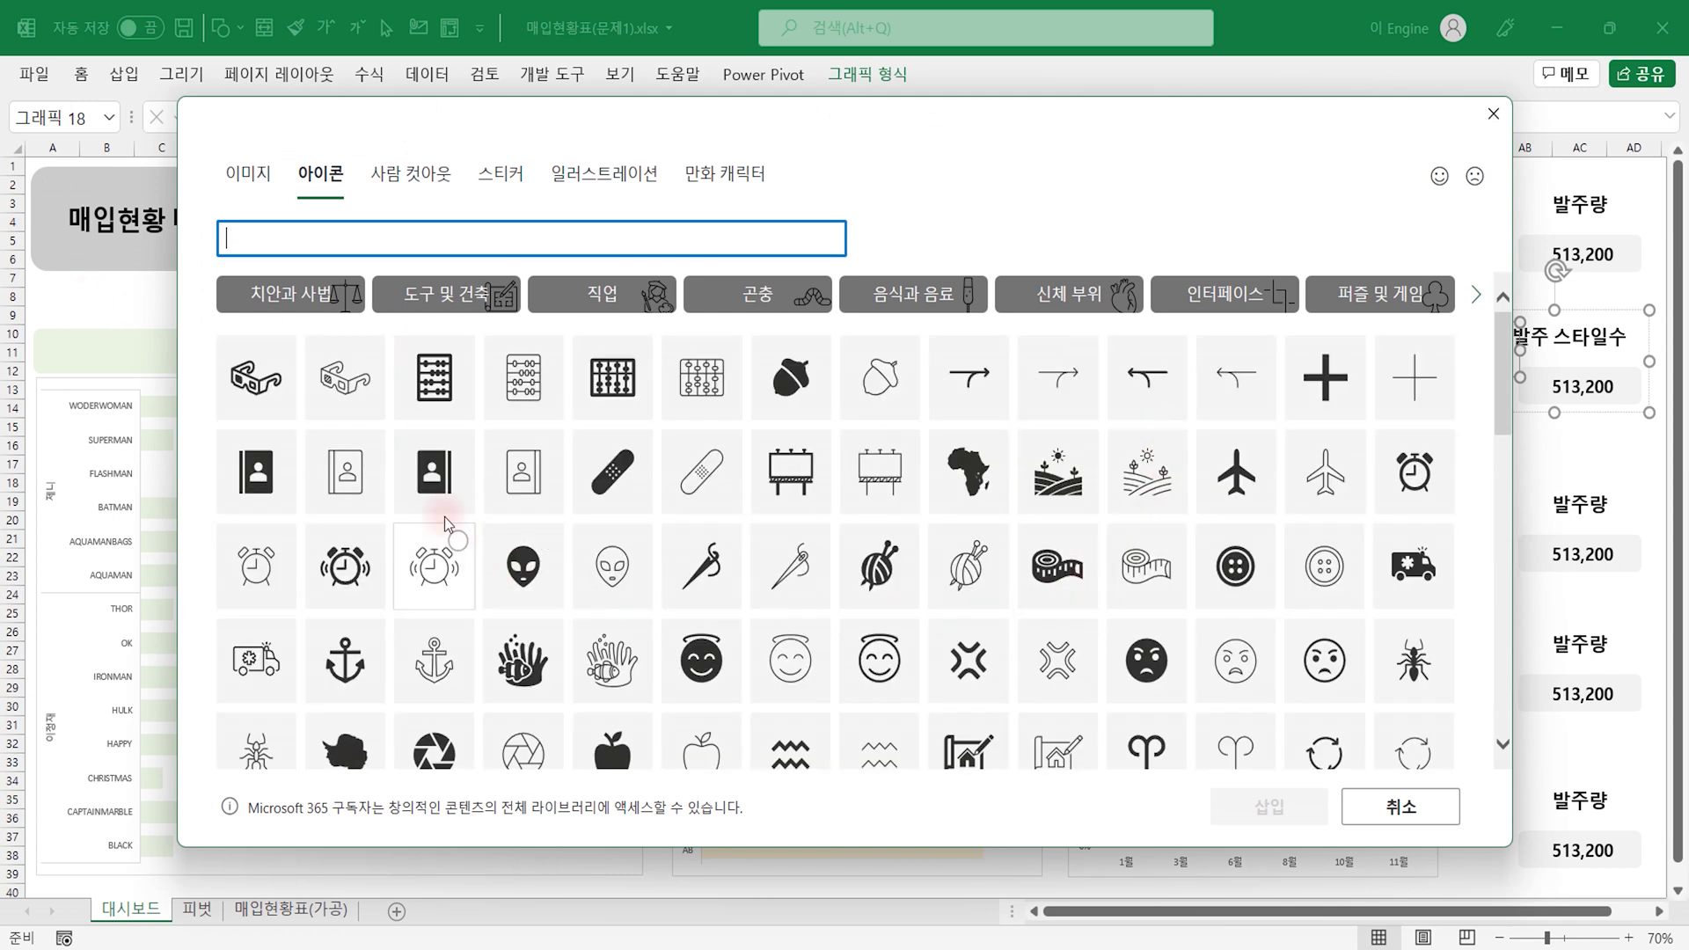
{"action": "left_click", "coordinate": [444, 457]}
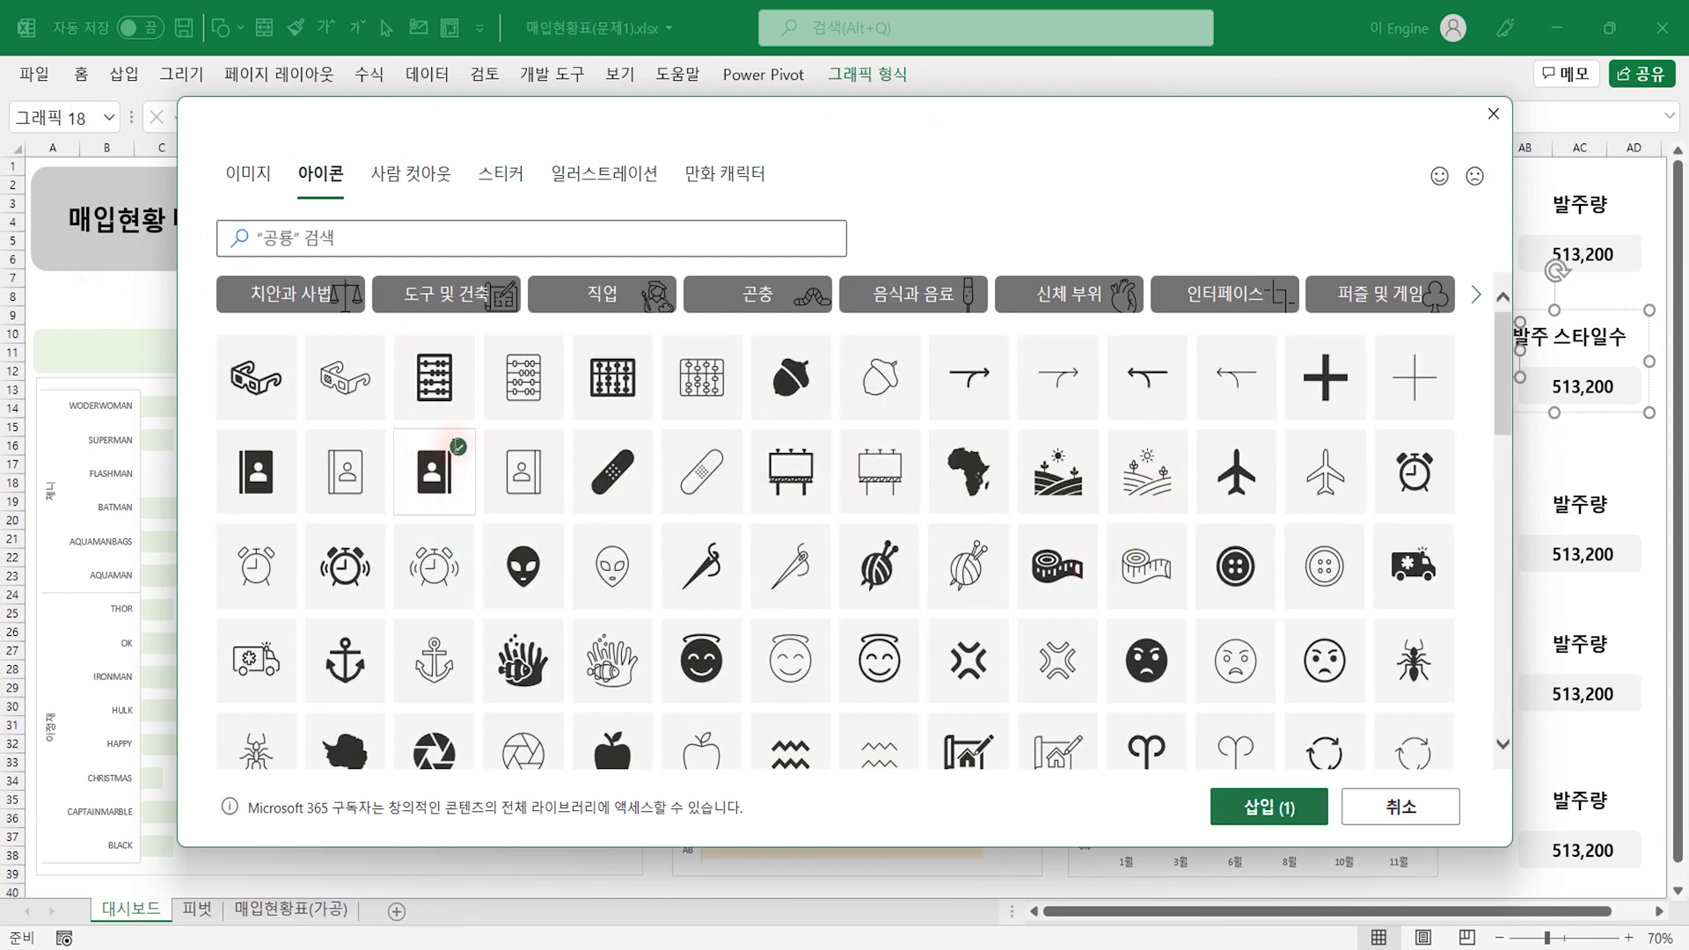
{"action": "left_click", "coordinate": [1284, 804]}
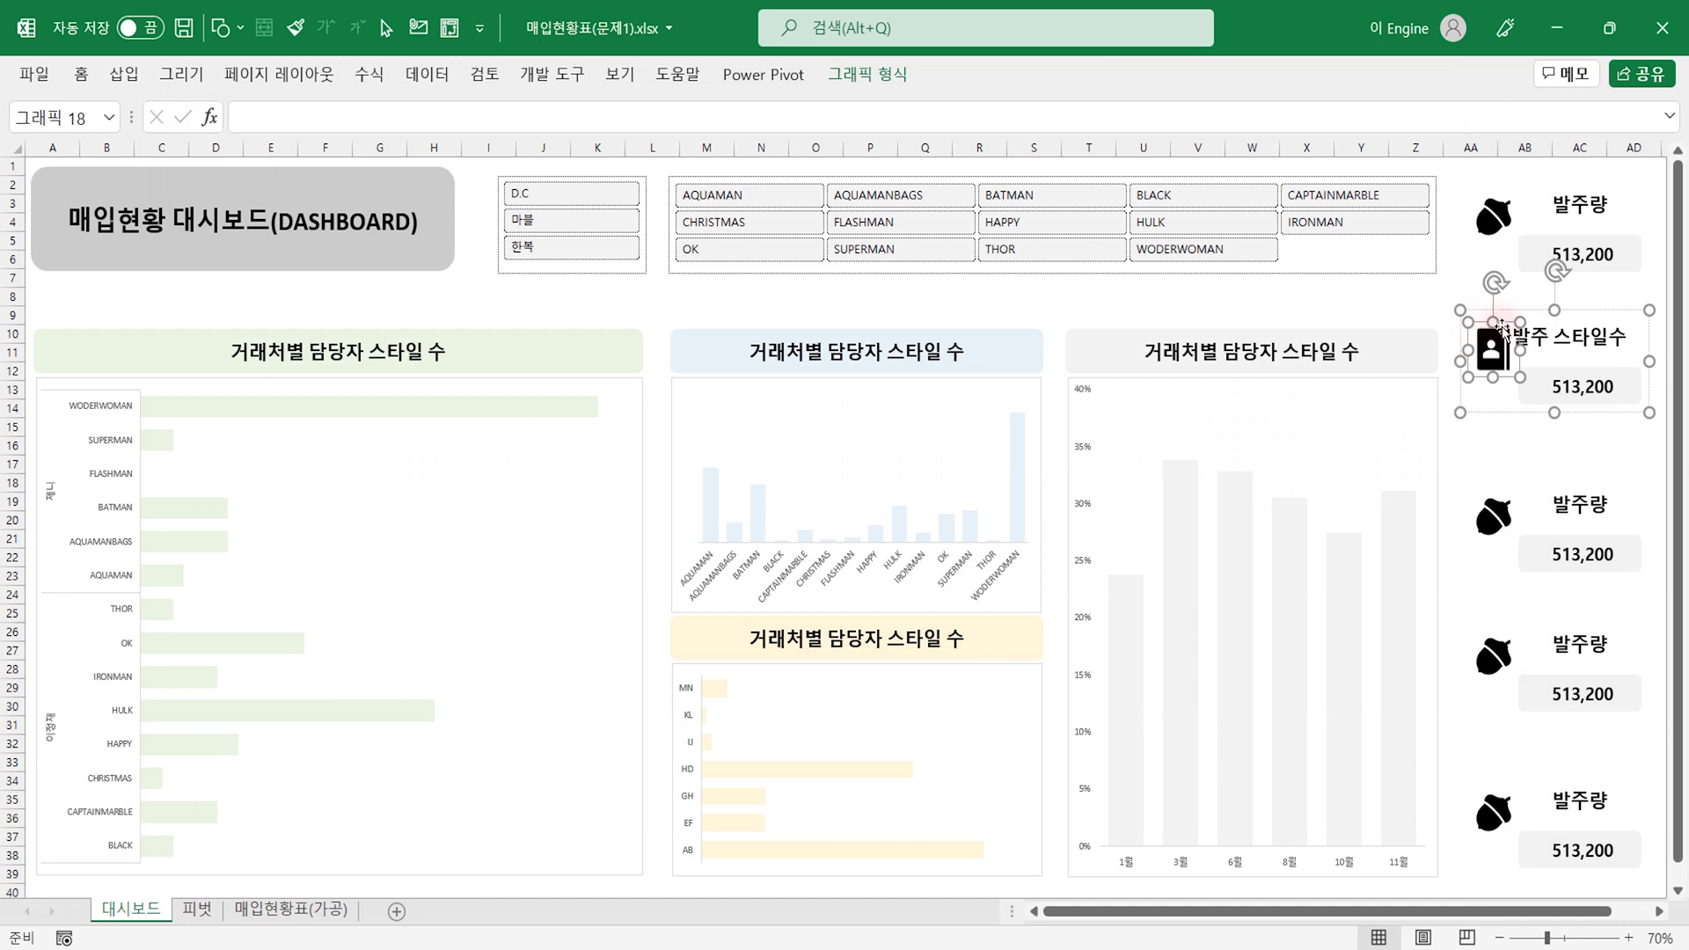
Step: Fill the 발주 스타일수 card's value box with light green via Format Shape
{"action": "left_click", "coordinate": [1483, 410]}
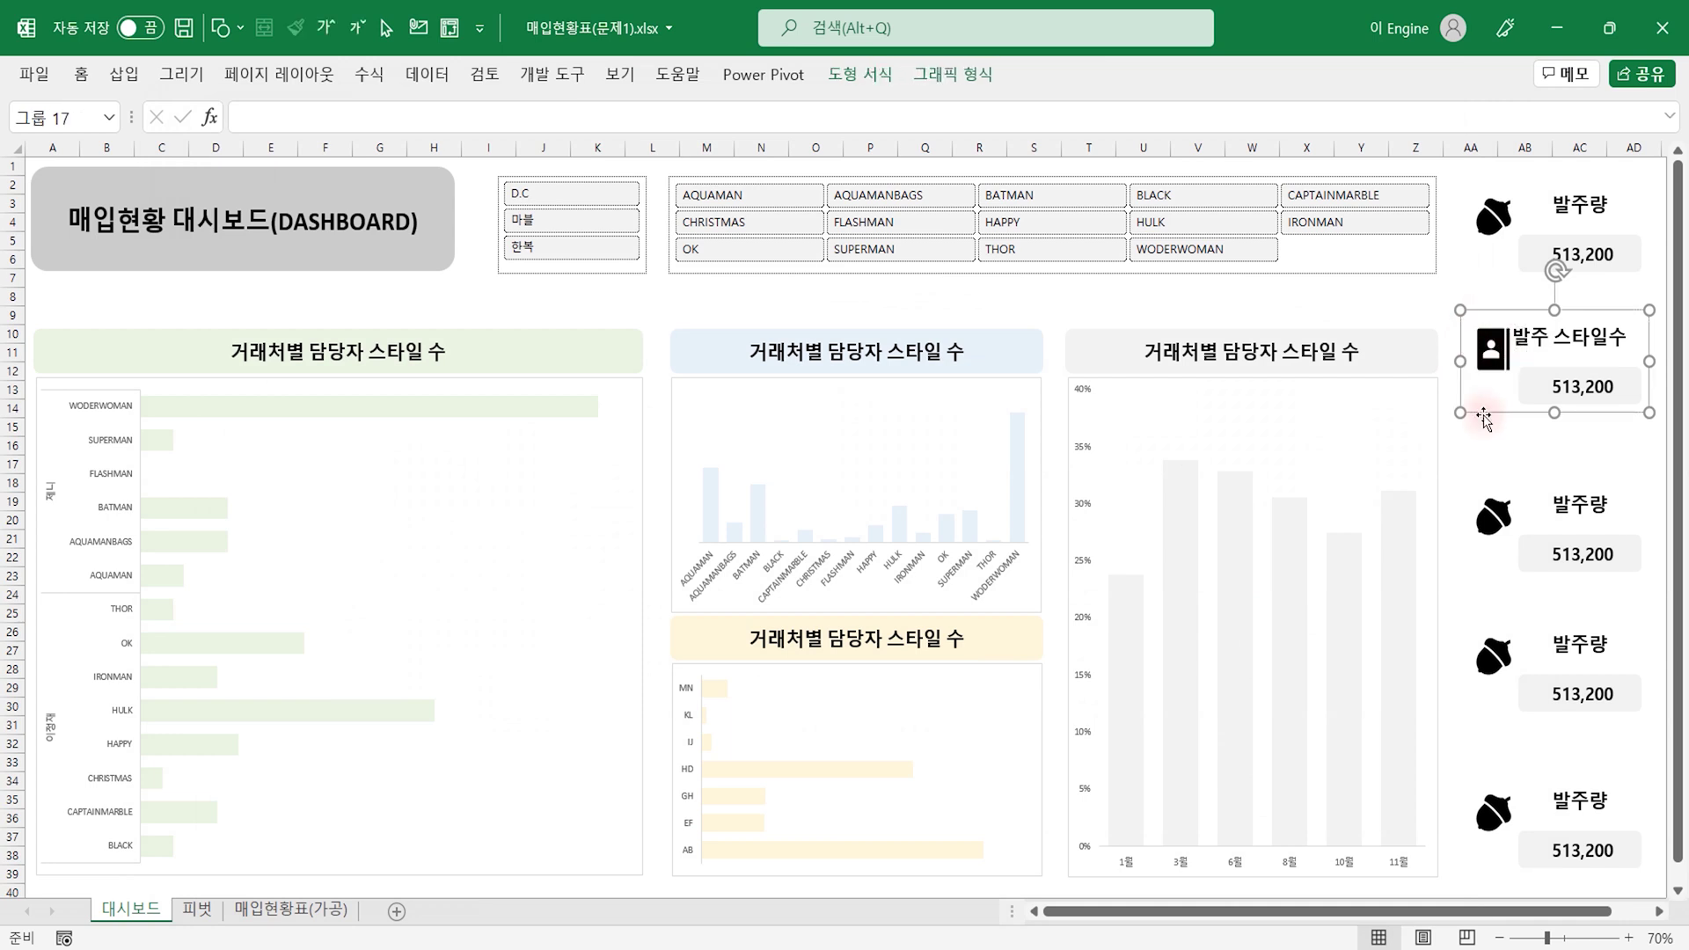
{"action": "left_click", "coordinate": [1539, 376]}
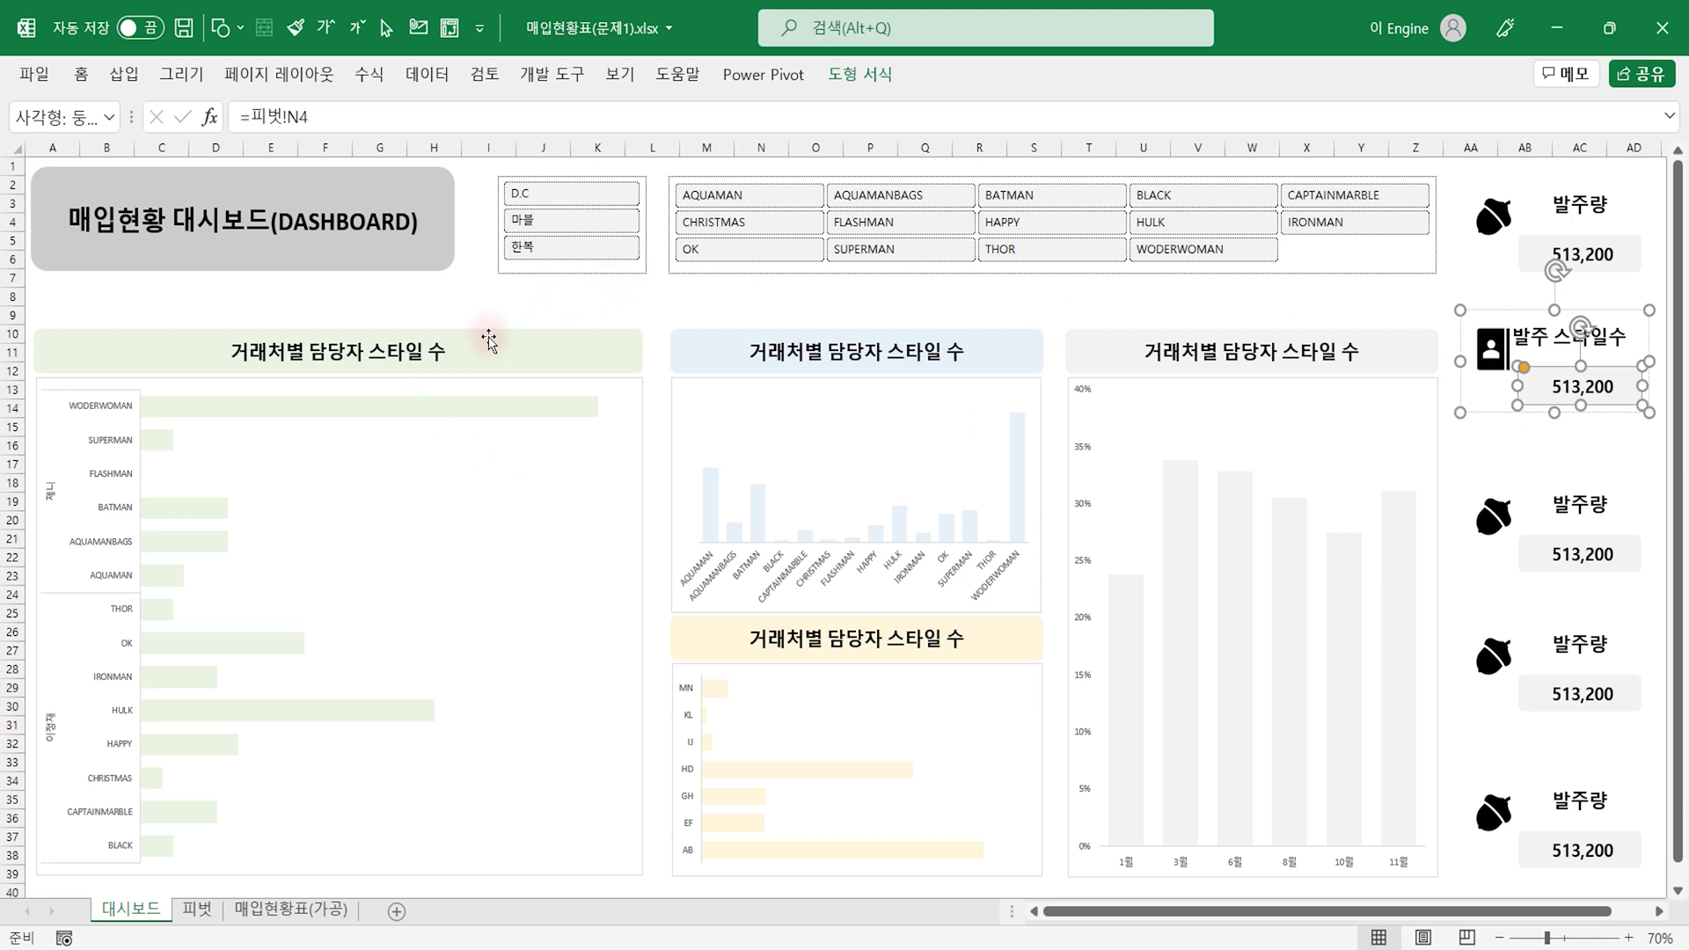
{"action": "right_click", "coordinate": [1545, 374]}
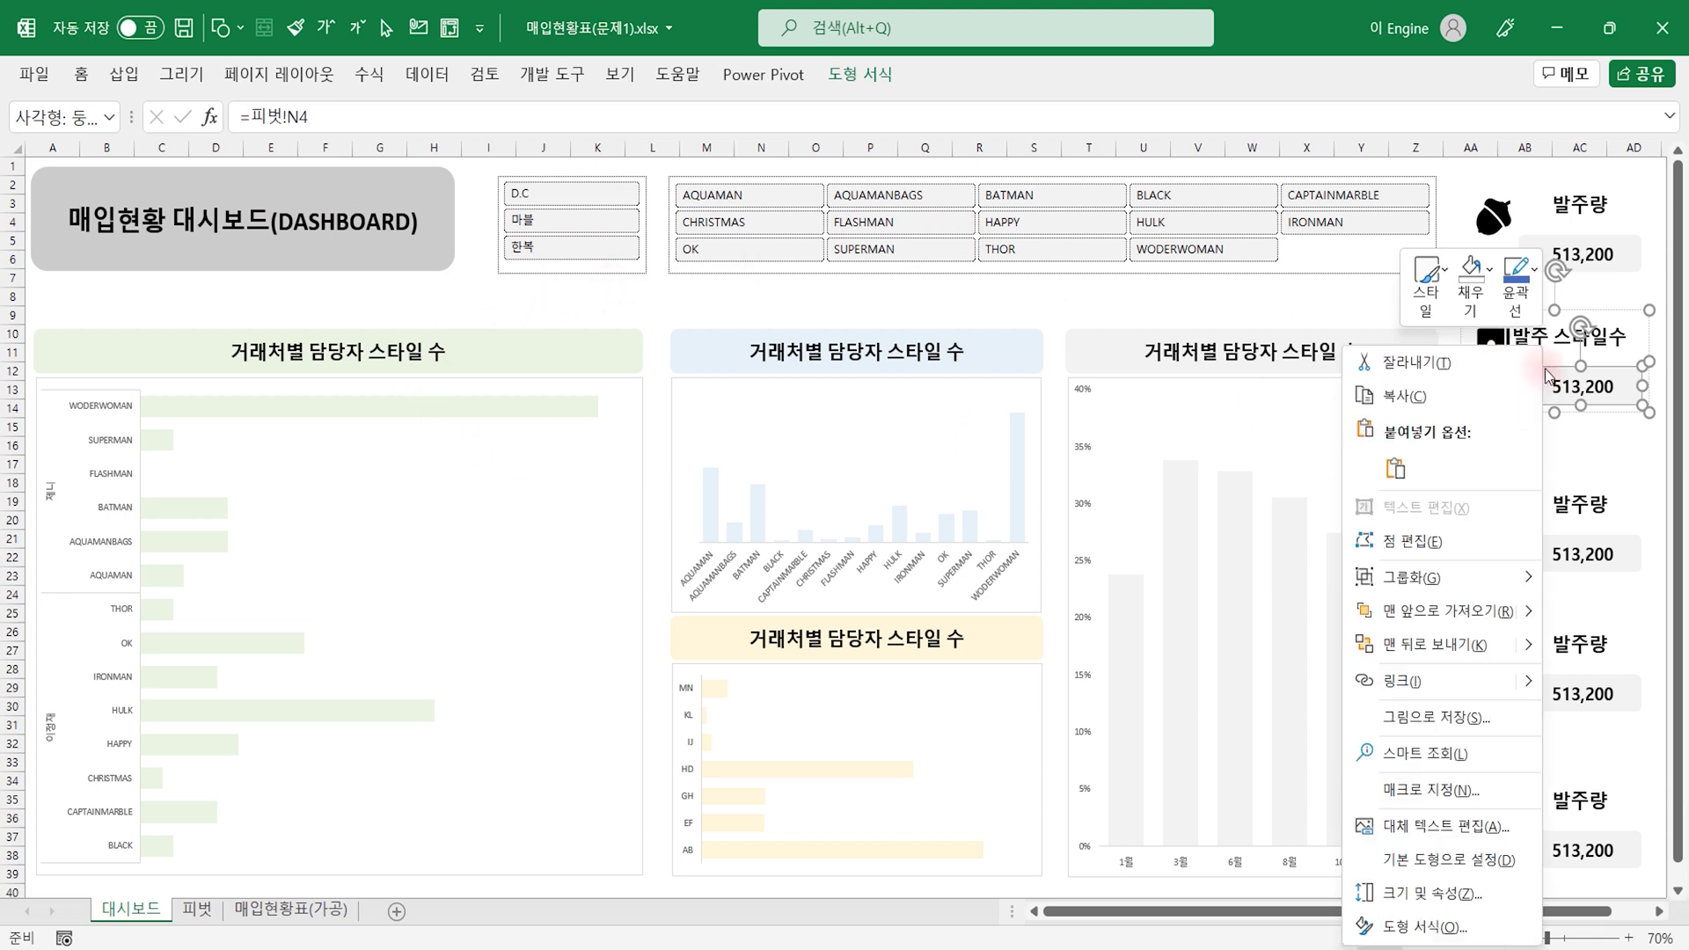
{"action": "left_click", "coordinate": [1467, 295]}
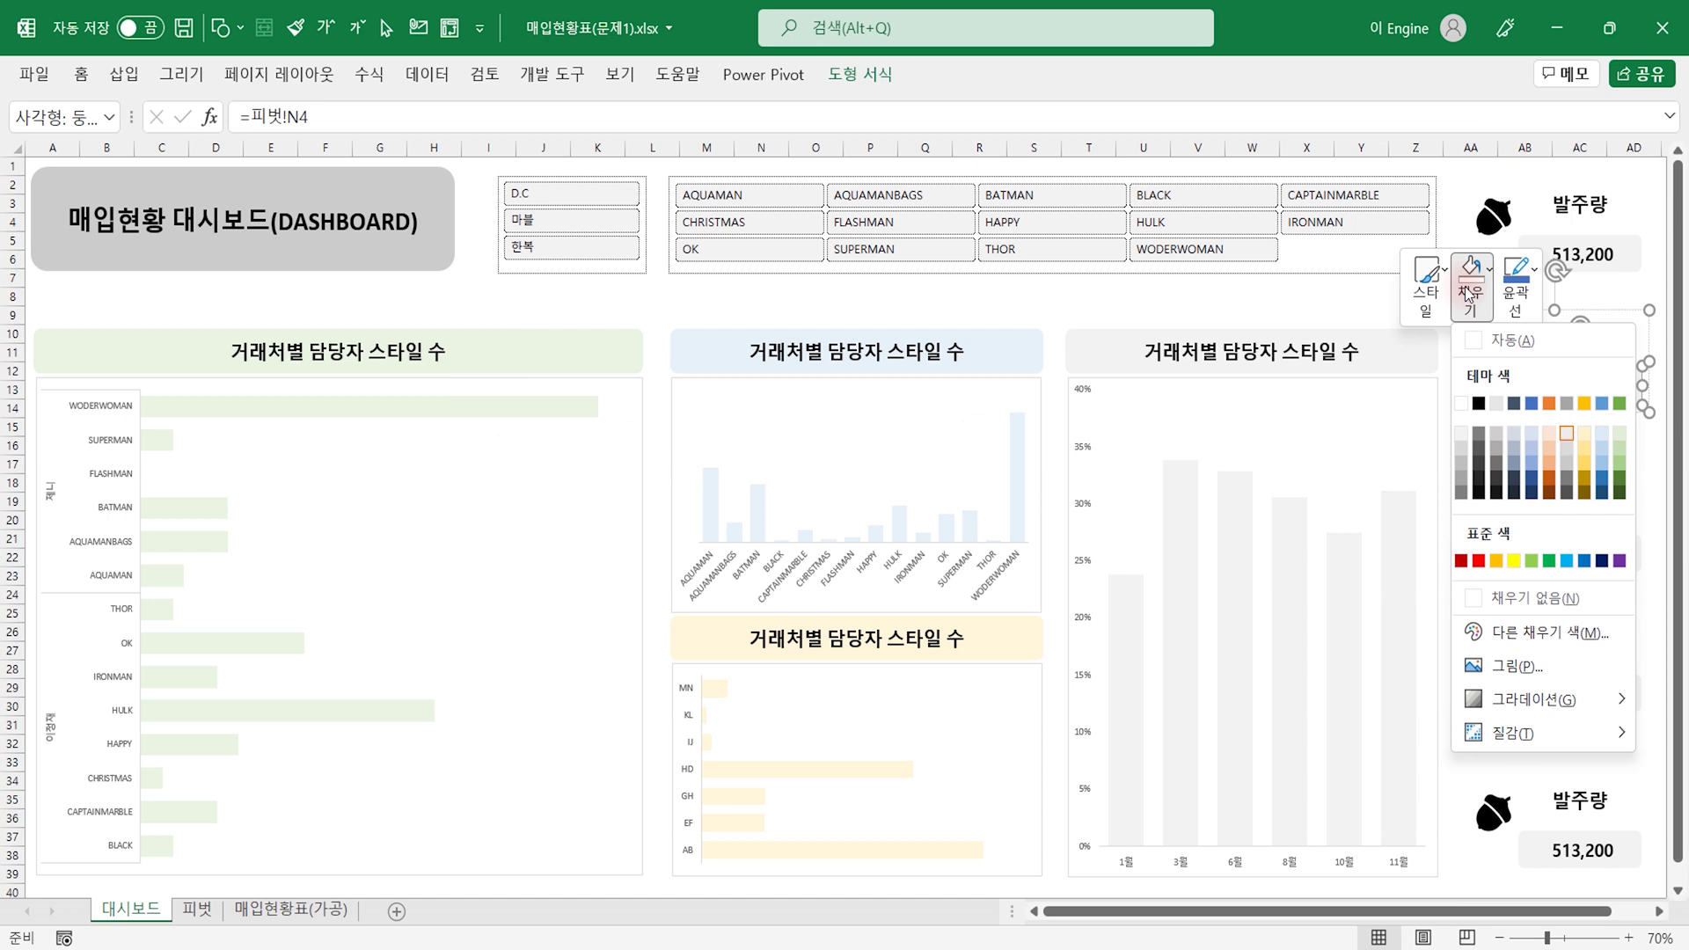
{"action": "left_click", "coordinate": [1599, 481]}
{"action": "right_click", "coordinate": [1545, 375]}
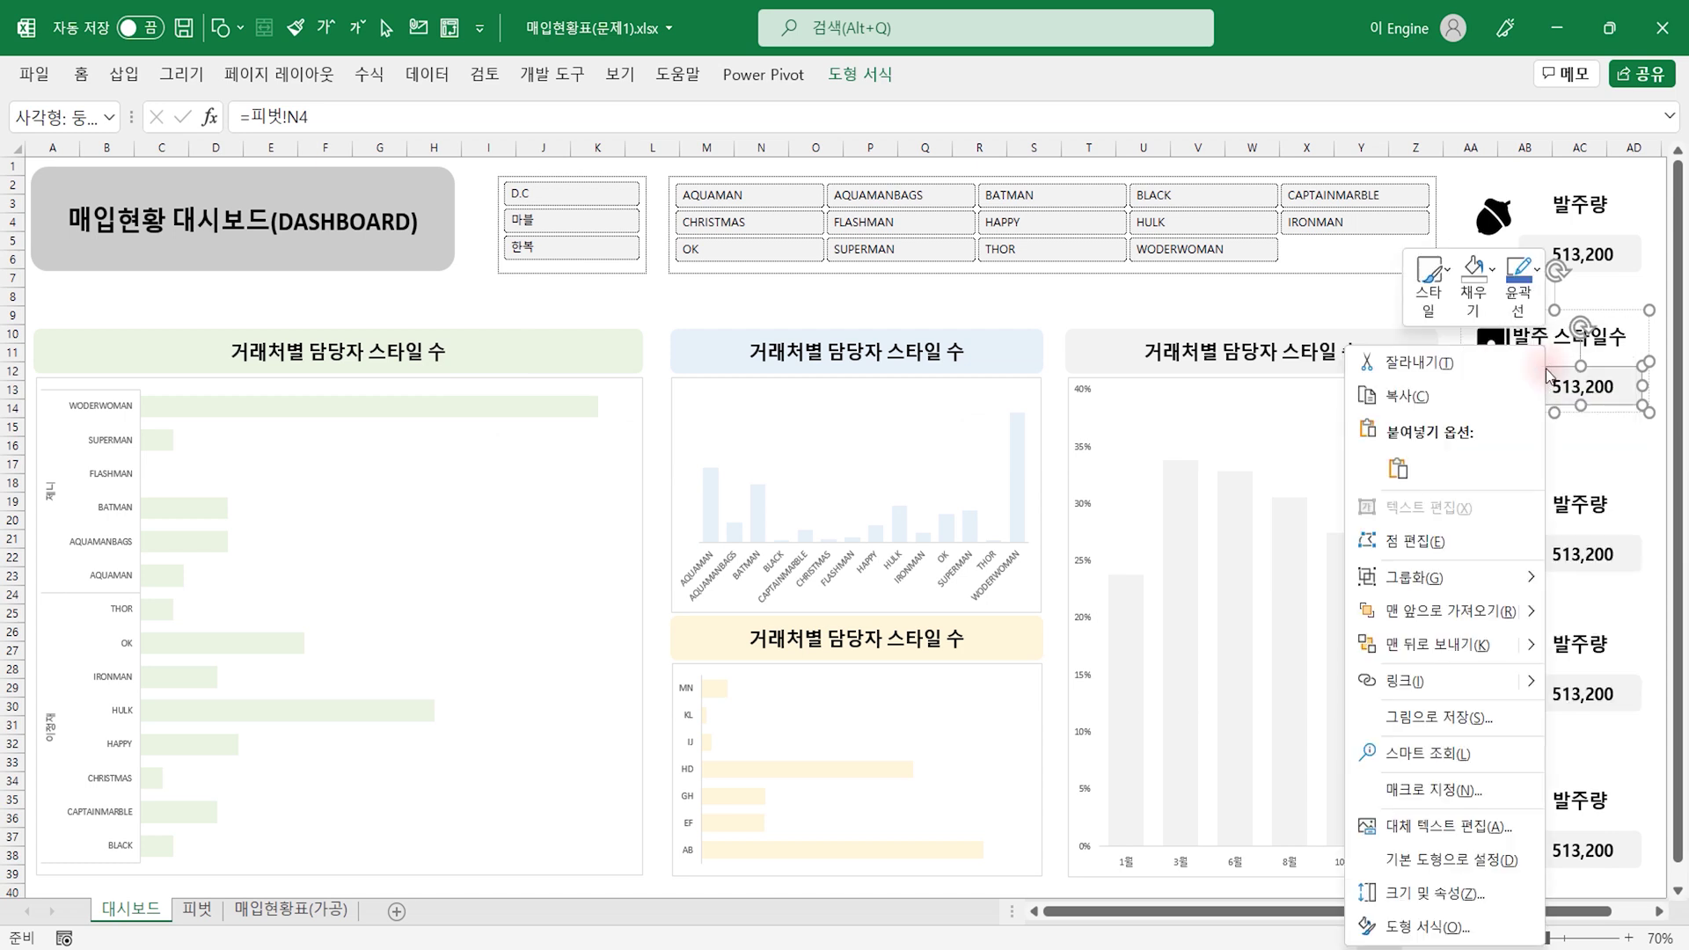
{"action": "left_click", "coordinate": [1488, 923]}
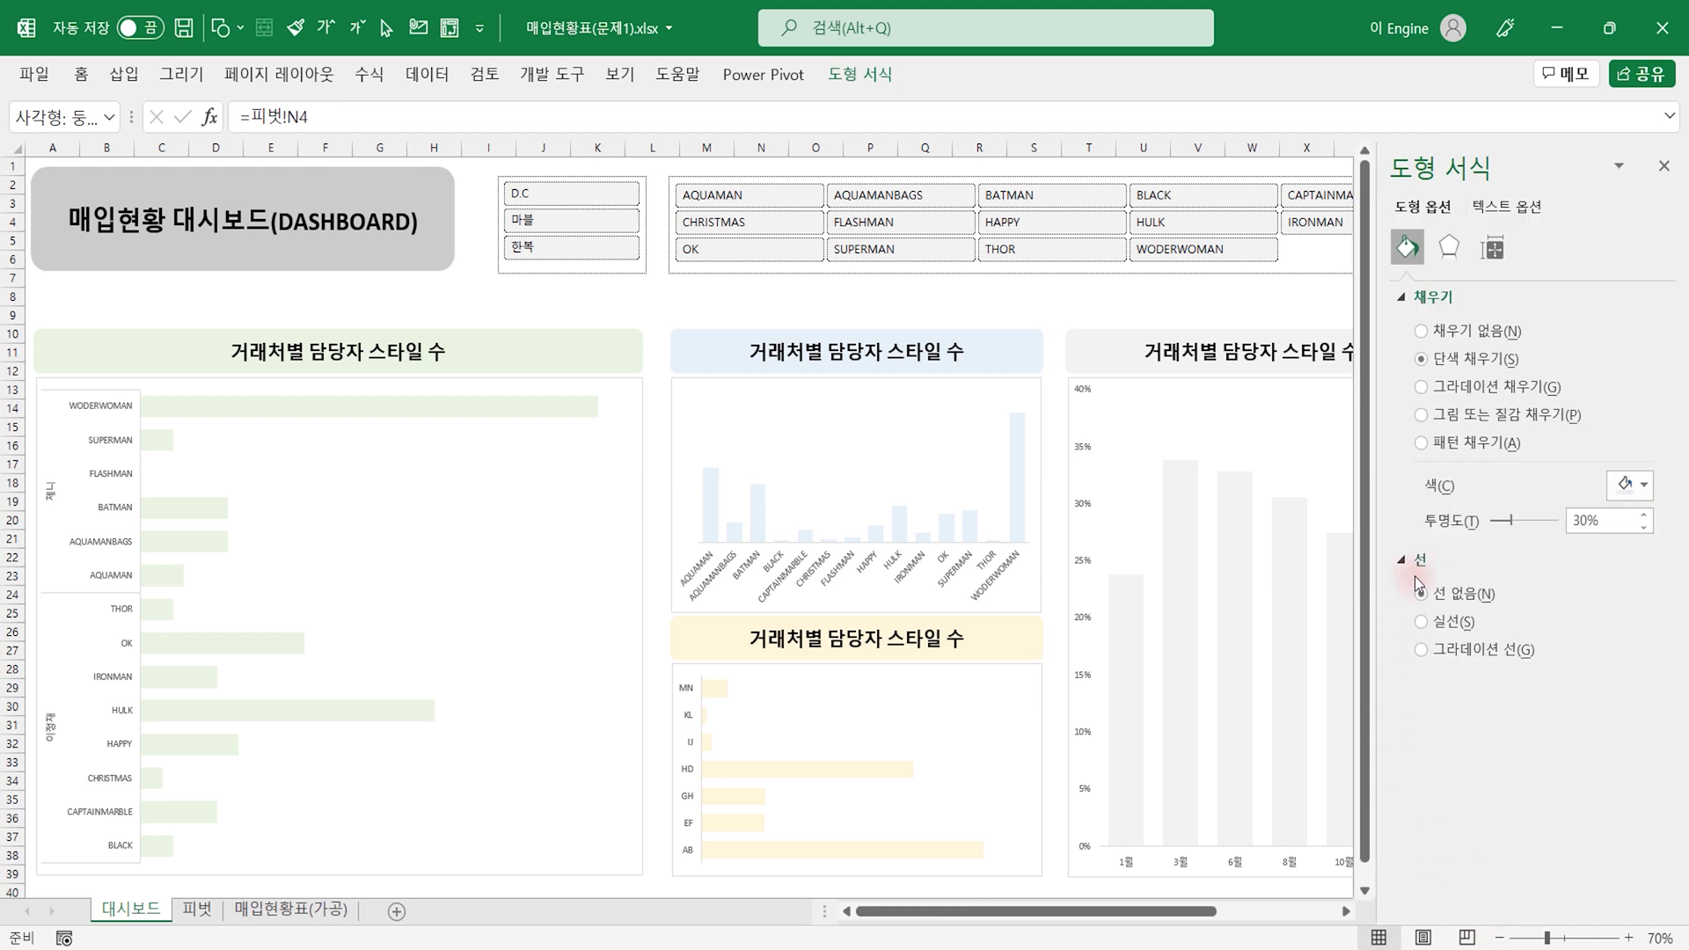
{"action": "left_click", "coordinate": [1628, 484]}
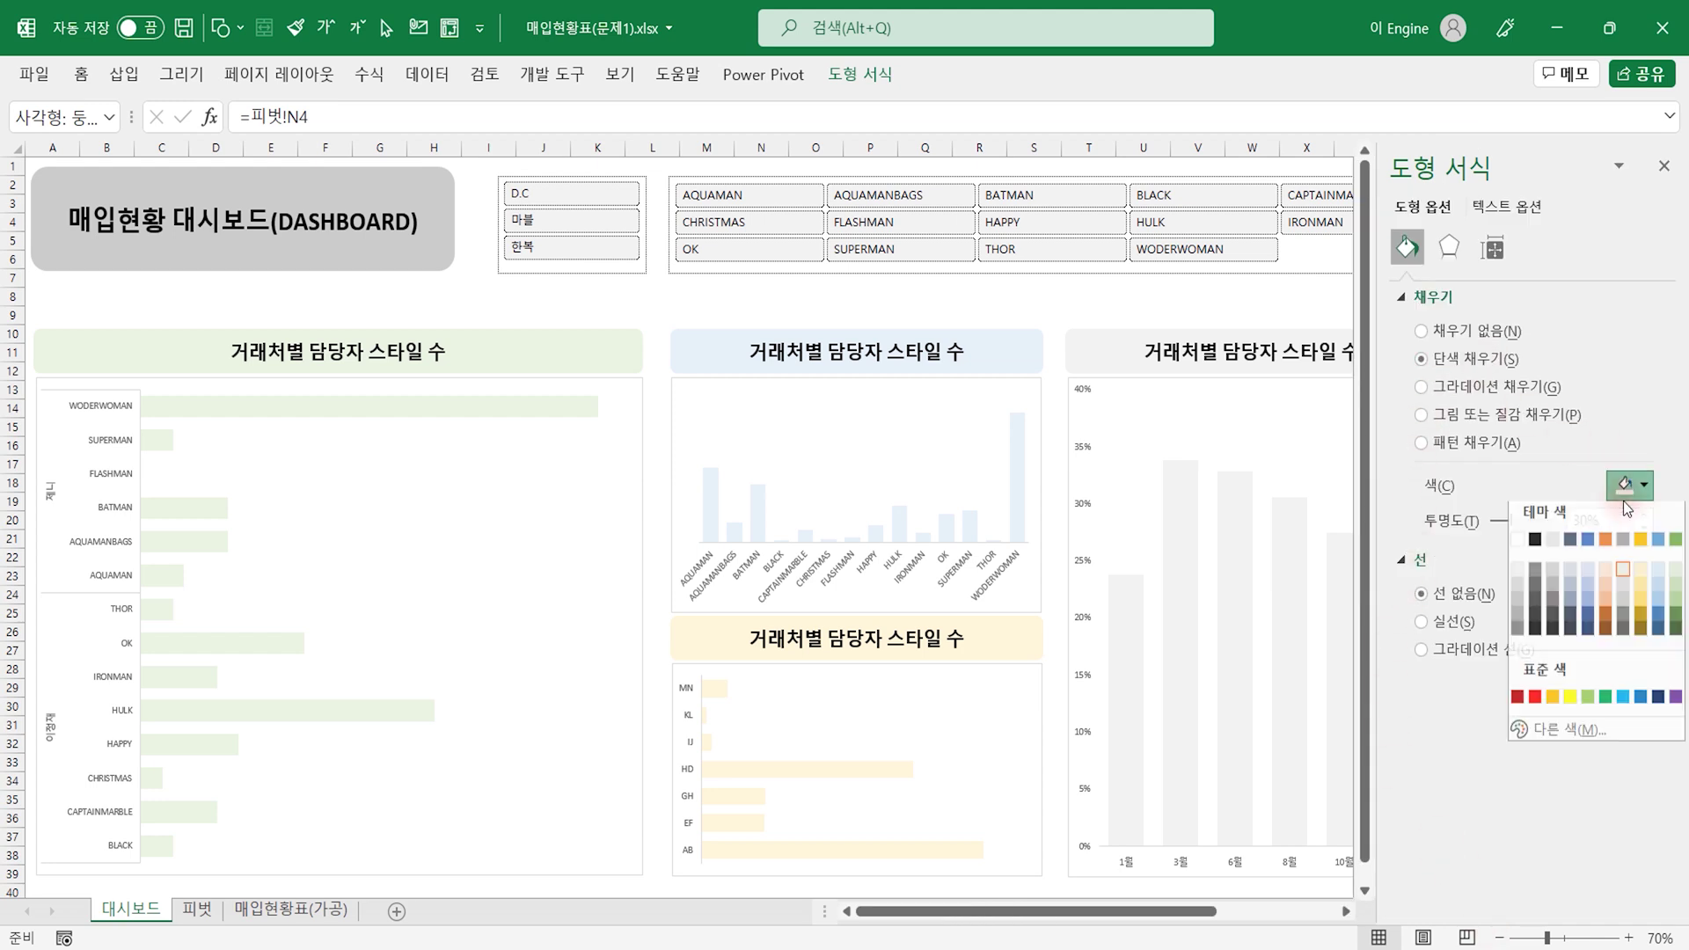
{"action": "left_click", "coordinate": [1675, 578]}
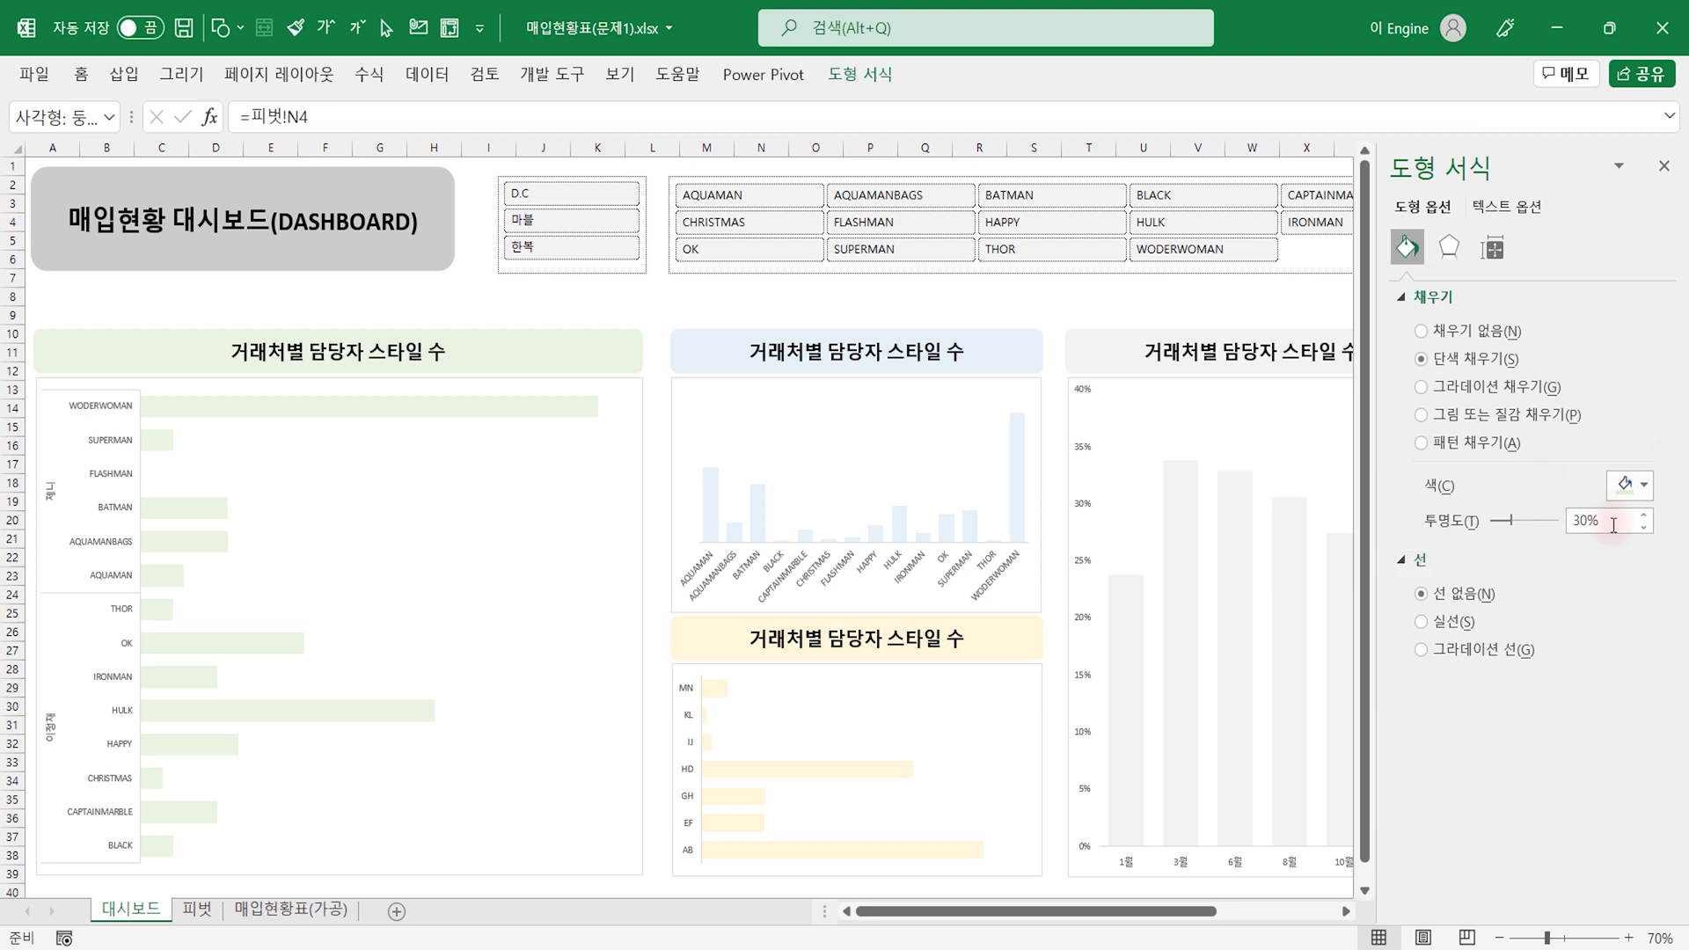
{"action": "left_click", "coordinate": [1663, 166]}
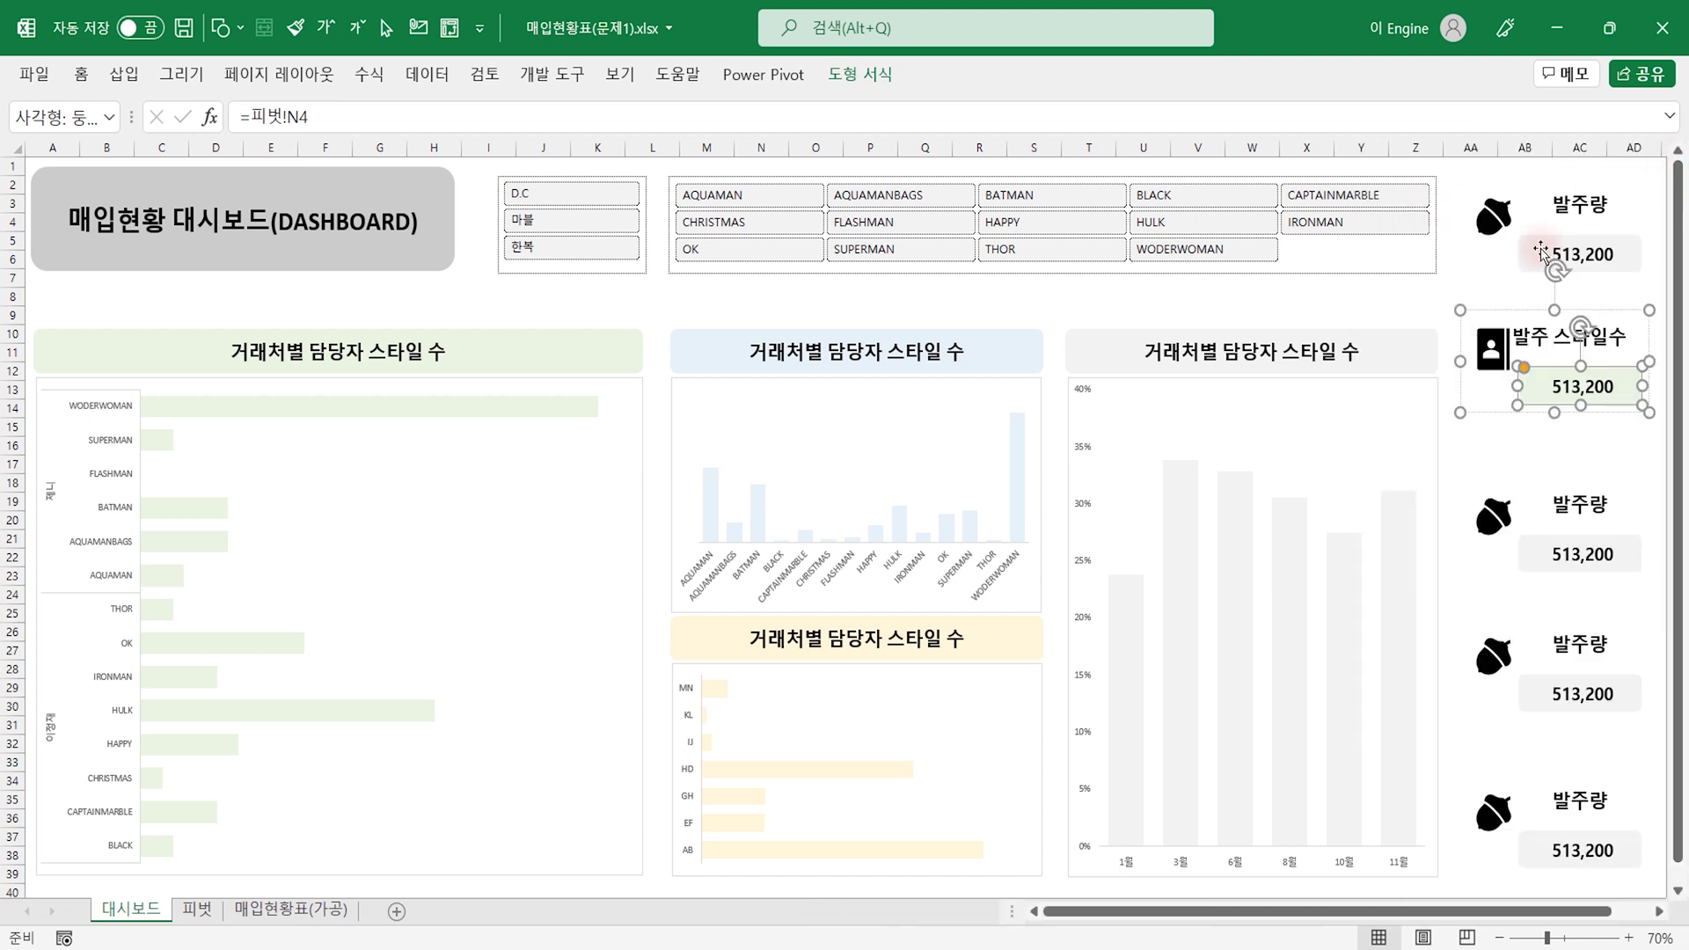
{"action": "left_click", "coordinate": [1500, 533]}
Step: Label the third card 입고량 and swap its acorn for the tape-measure icon
{"action": "left_click", "coordinate": [1576, 505]}
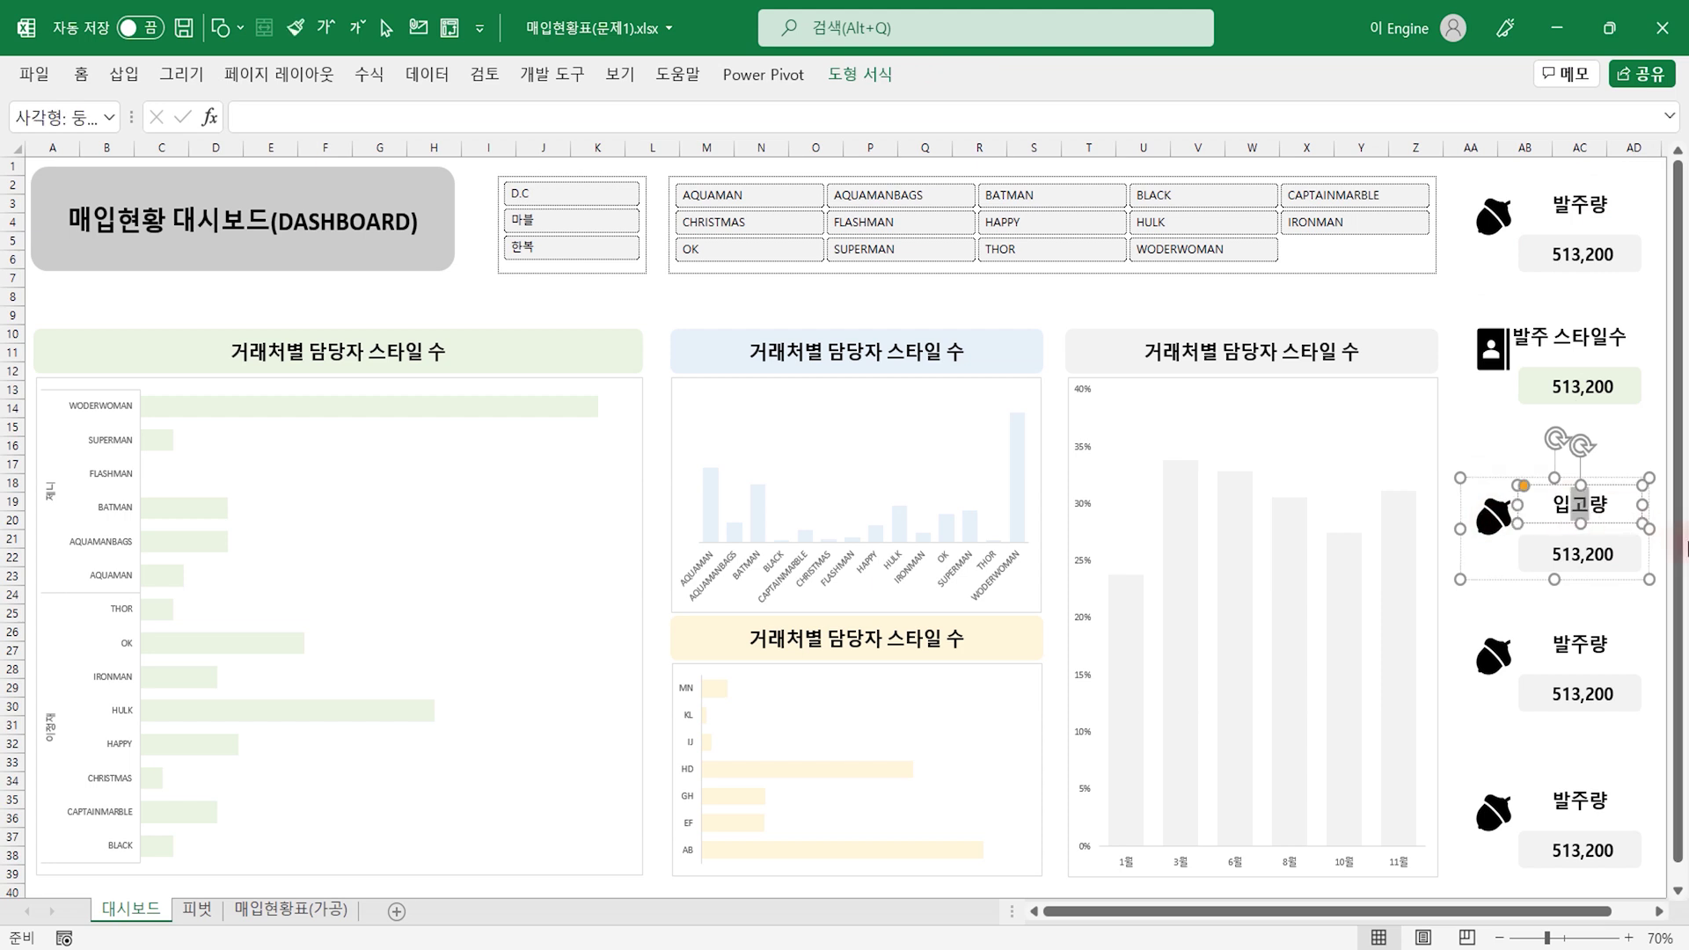
{"action": "left_click", "coordinate": [1493, 519]}
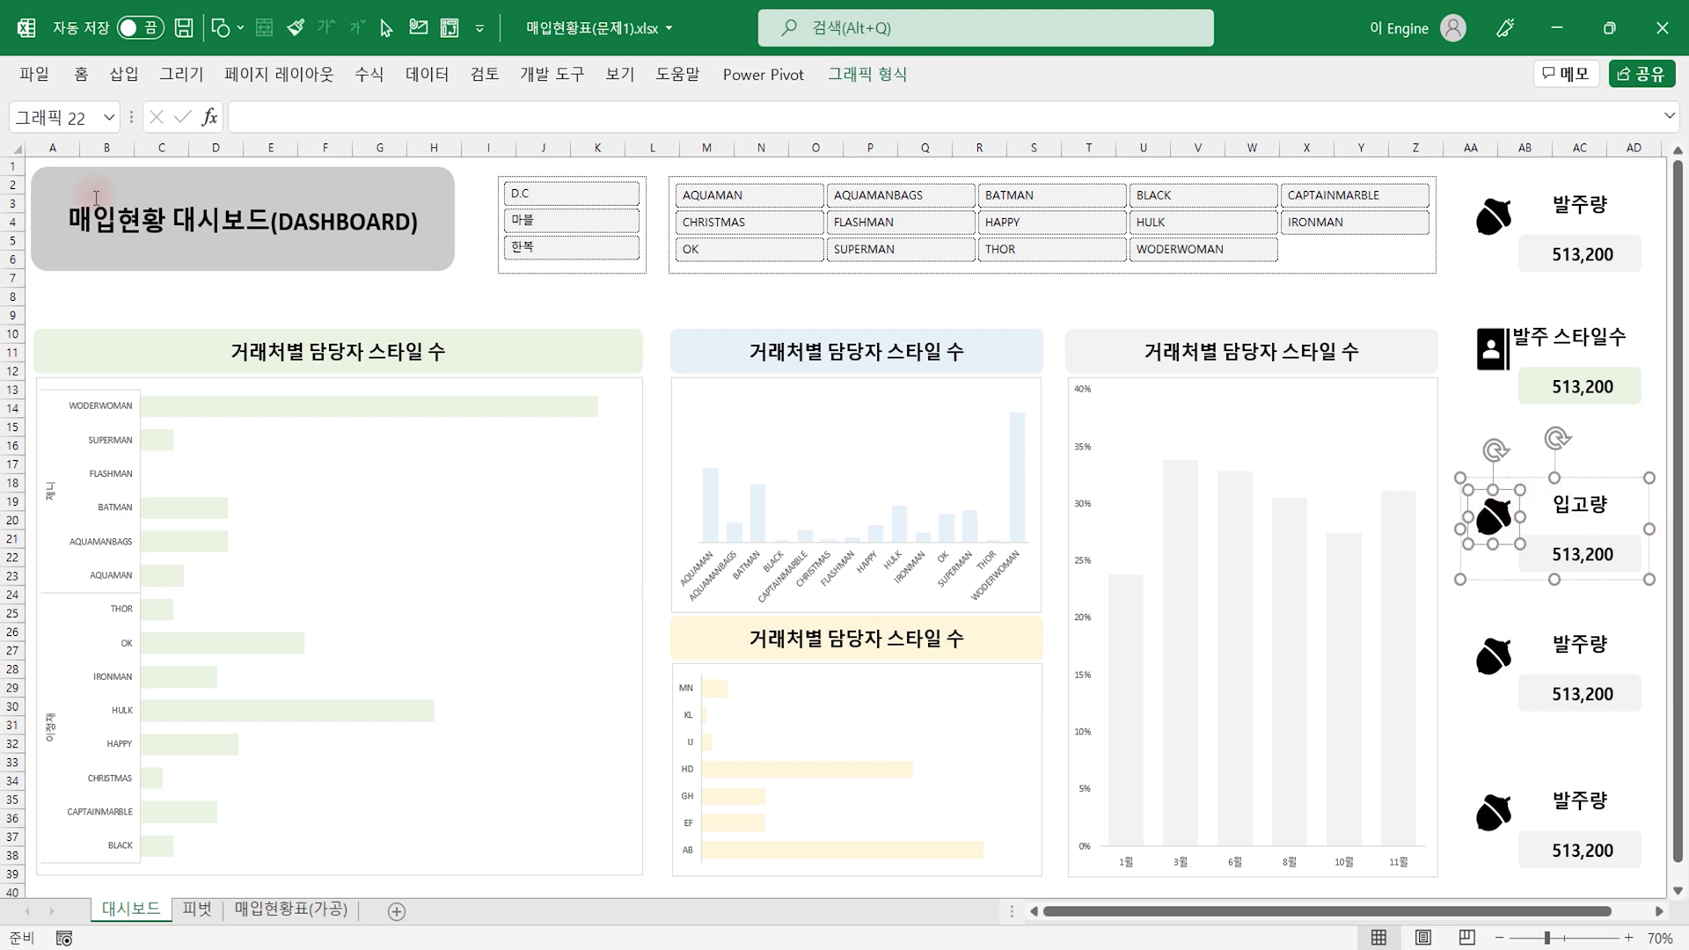
{"action": "left_click", "coordinate": [867, 74]}
{"action": "left_click", "coordinate": [40, 145]}
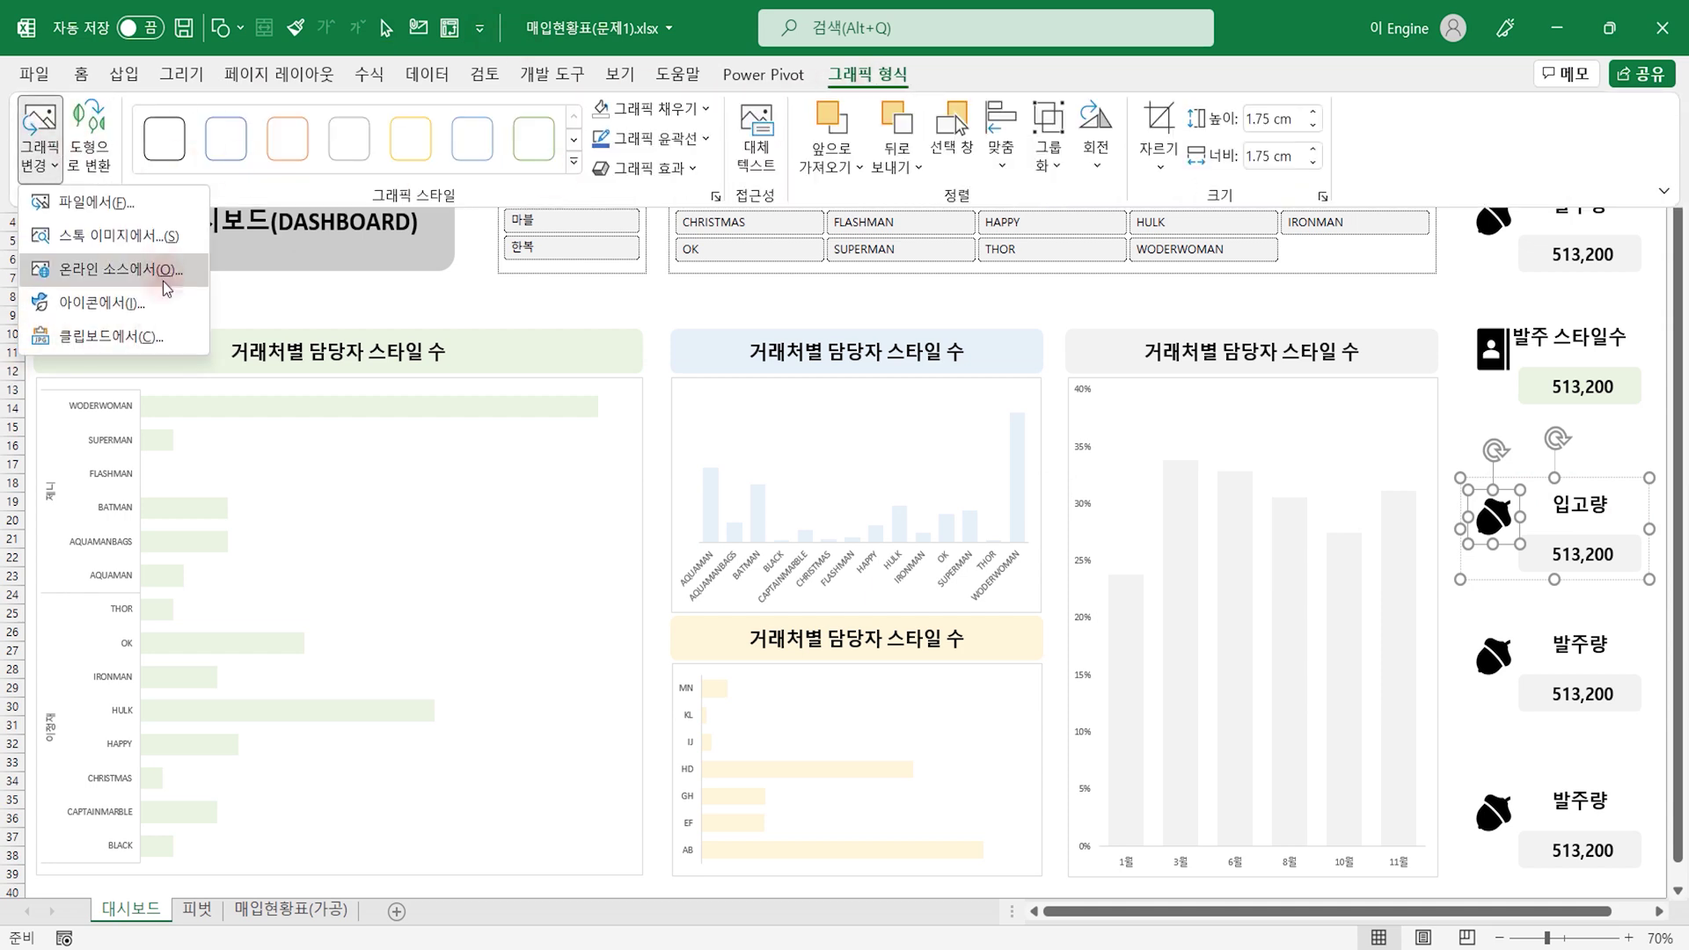
{"action": "left_click", "coordinate": [101, 302]}
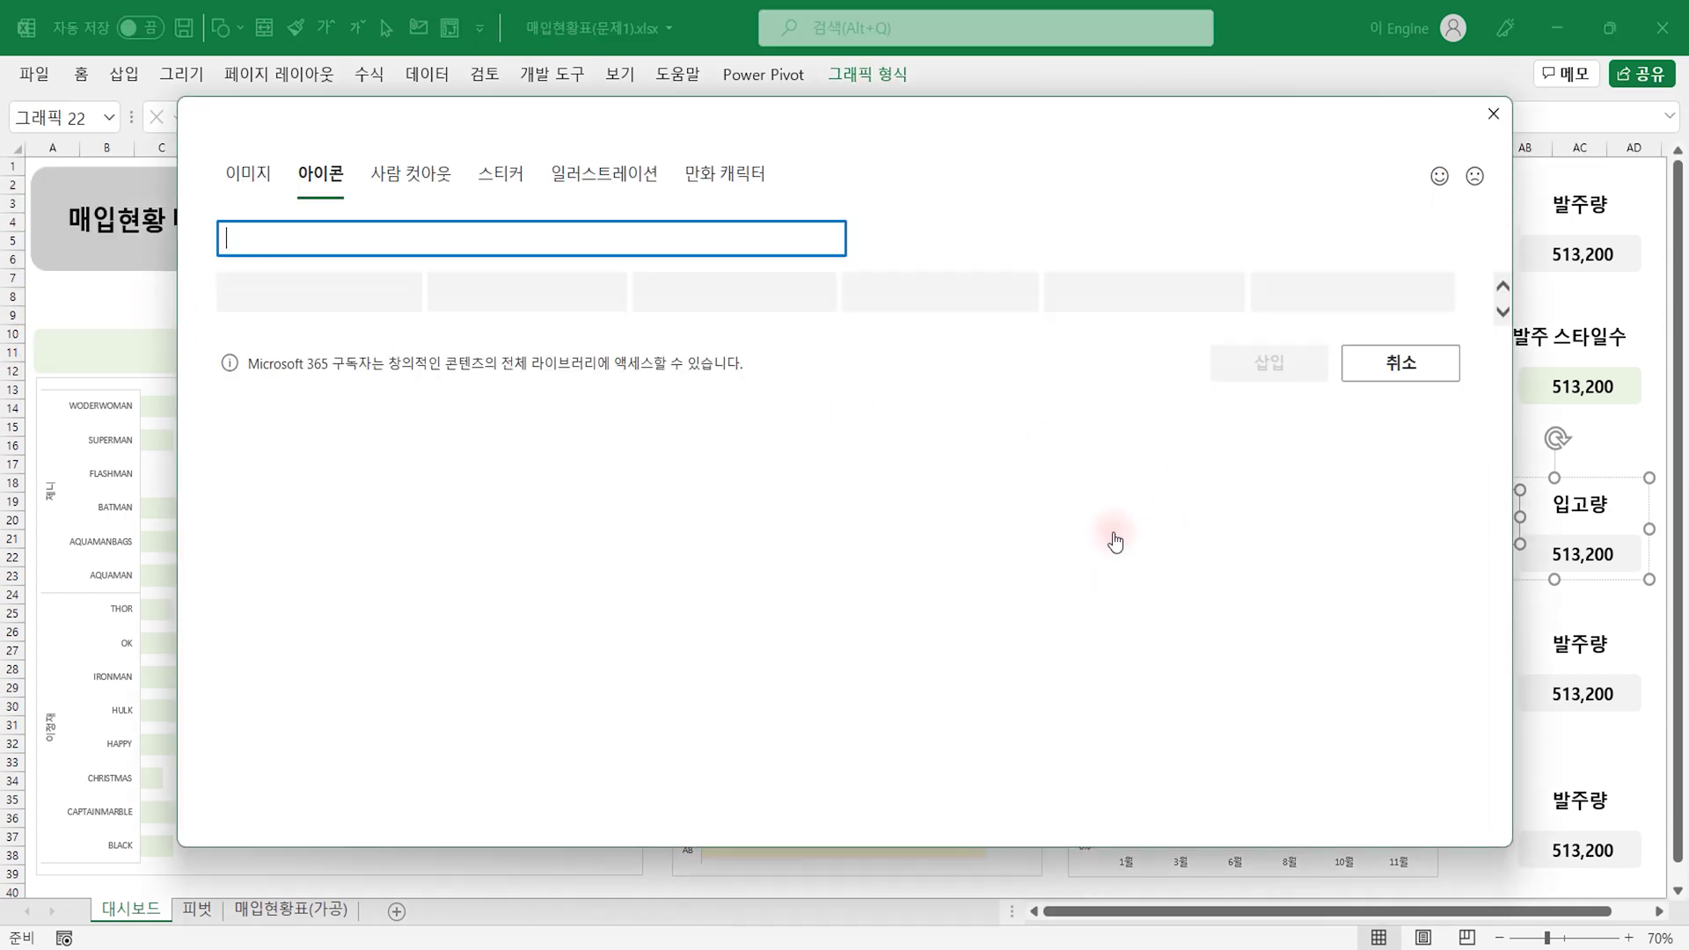
{"action": "left_click", "coordinate": [1077, 552]}
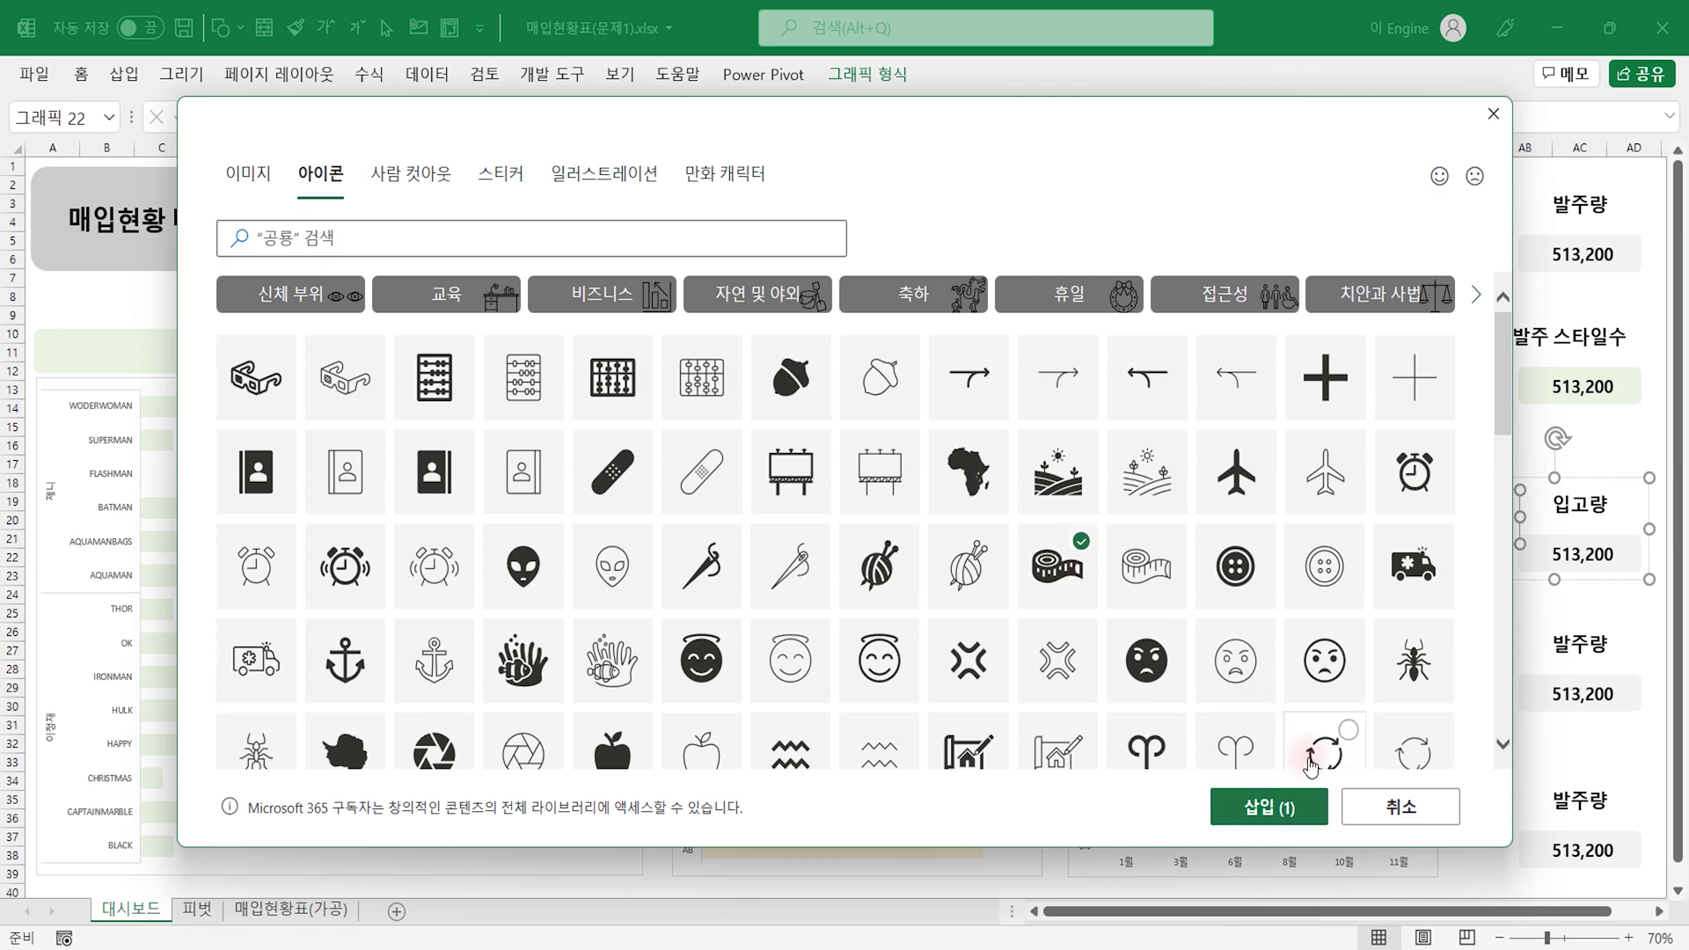
{"action": "left_click", "coordinate": [1268, 806]}
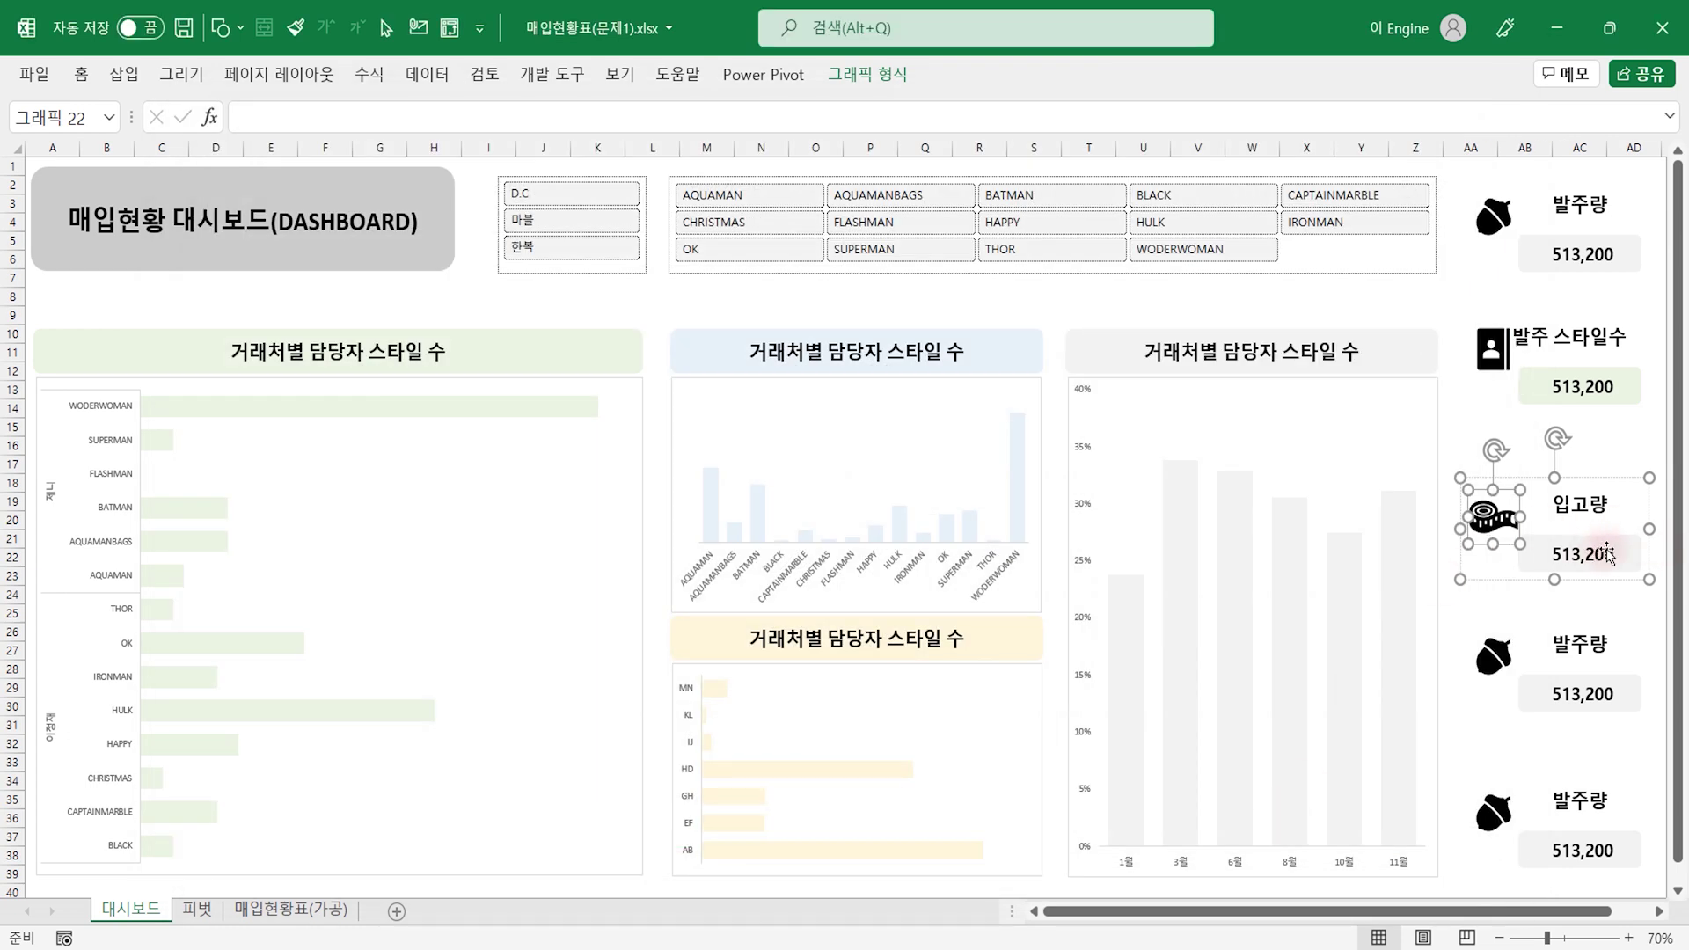
{"action": "left_click", "coordinate": [1616, 383]}
Step: Change the 발주 스타일수 value box's formula to =피벗!N7 so it shows 138
{"action": "left_click", "coordinate": [1620, 380]}
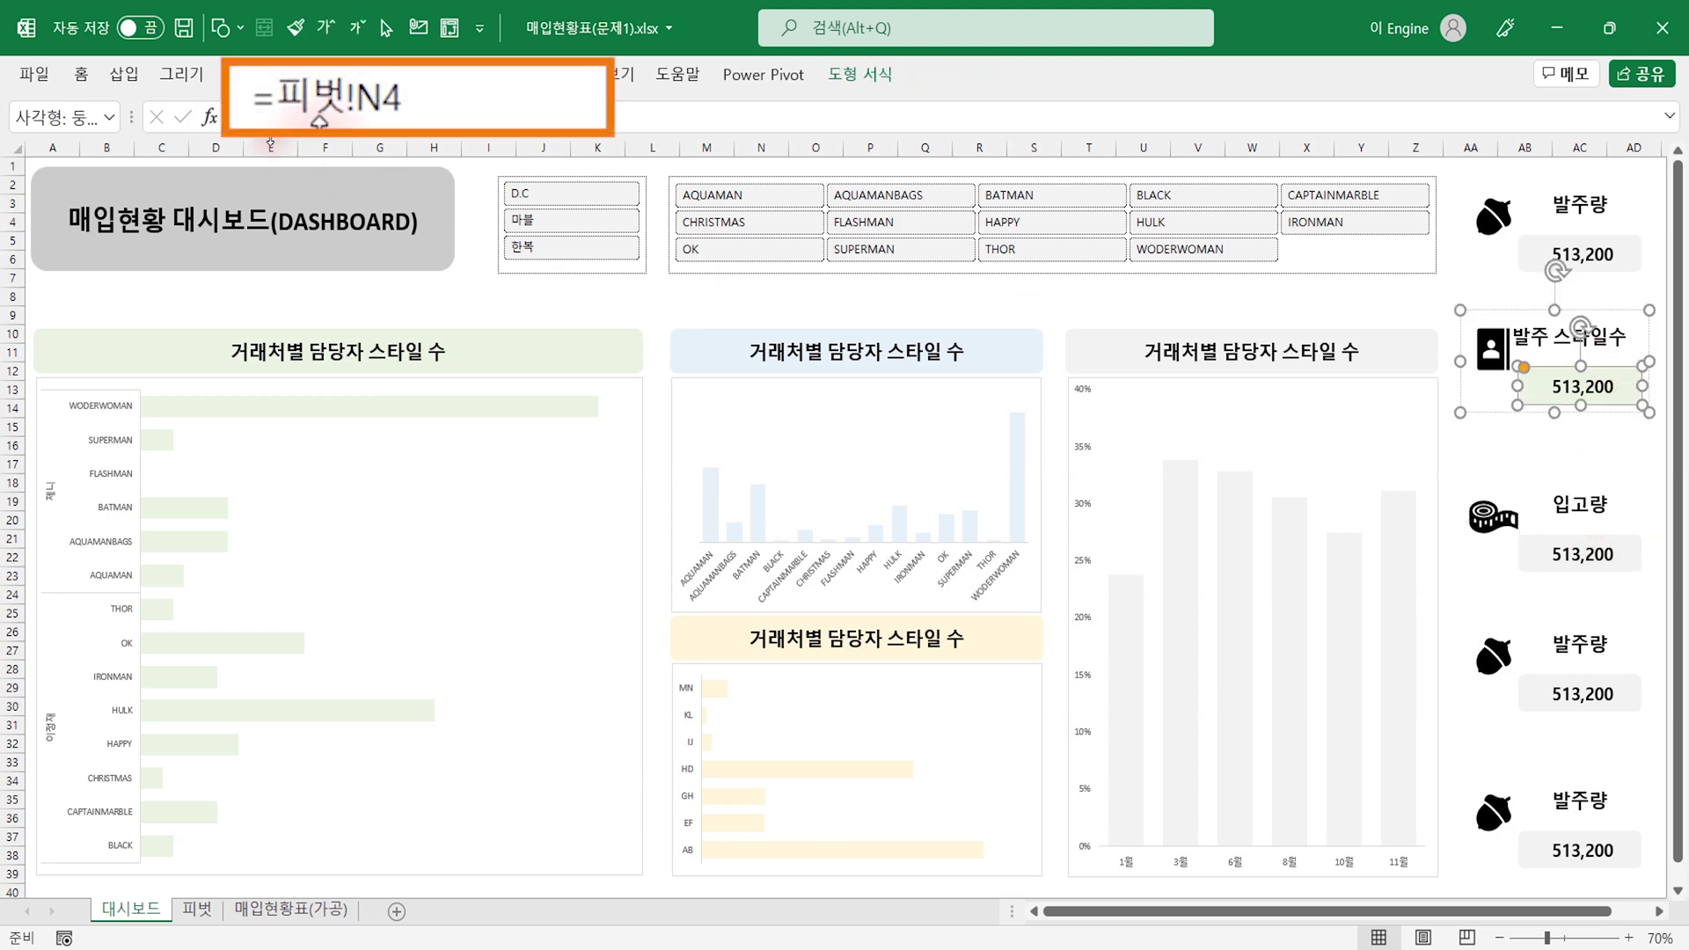
{"action": "left_click", "coordinate": [194, 911]}
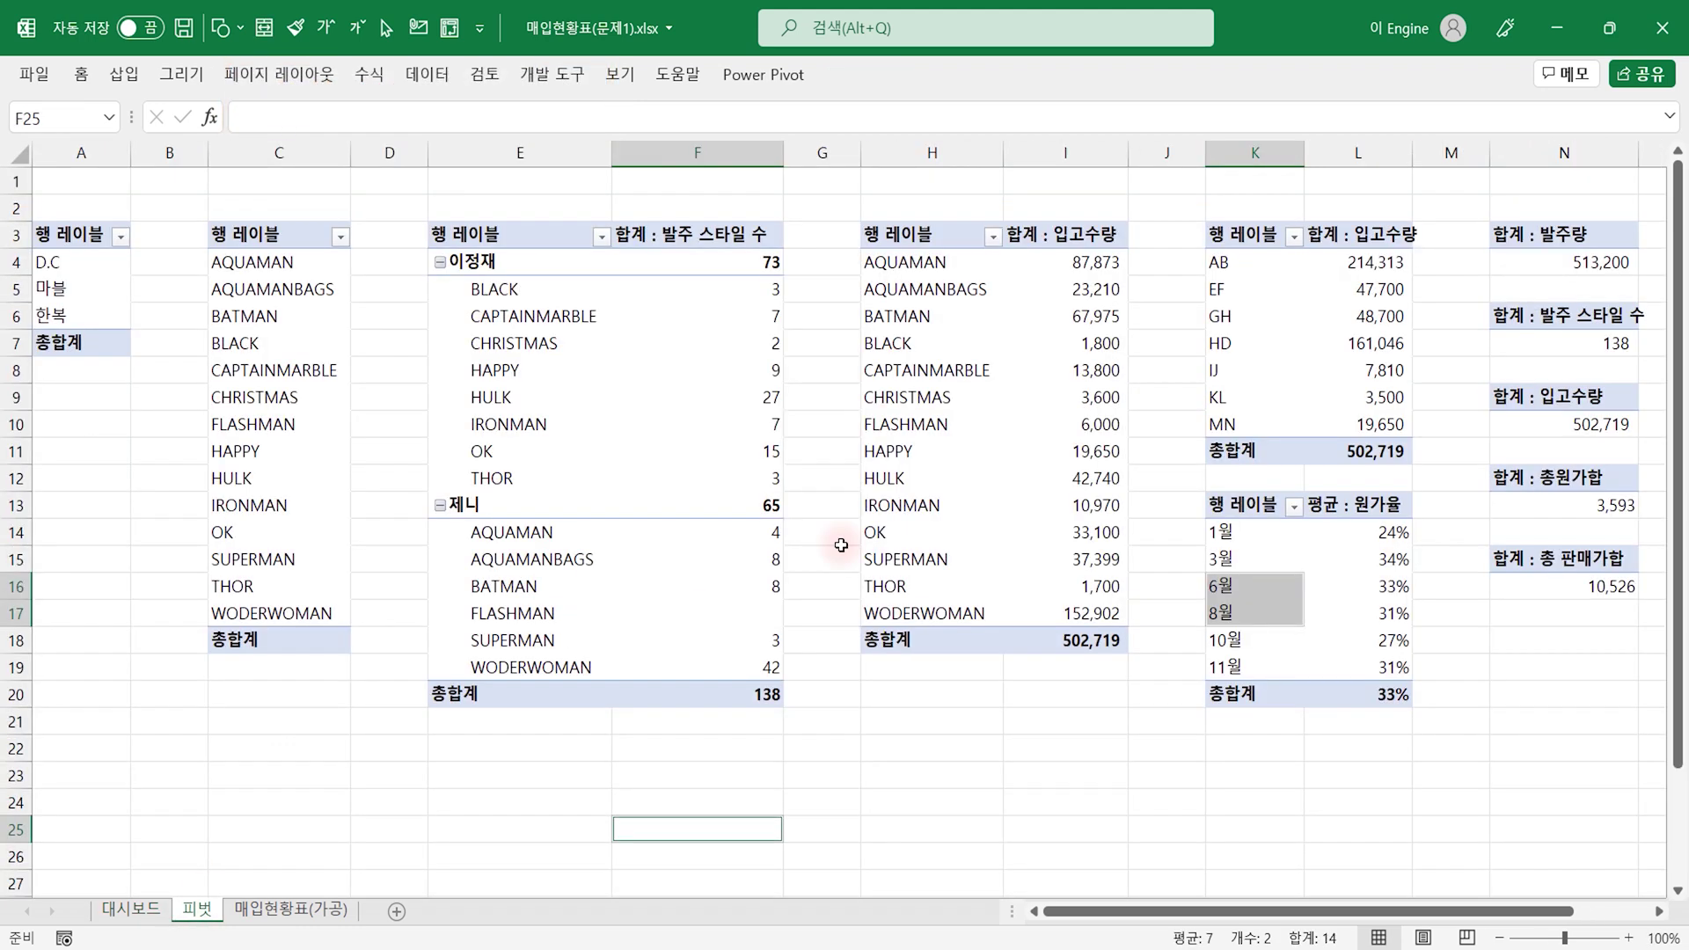
{"action": "left_click", "coordinate": [1618, 344]}
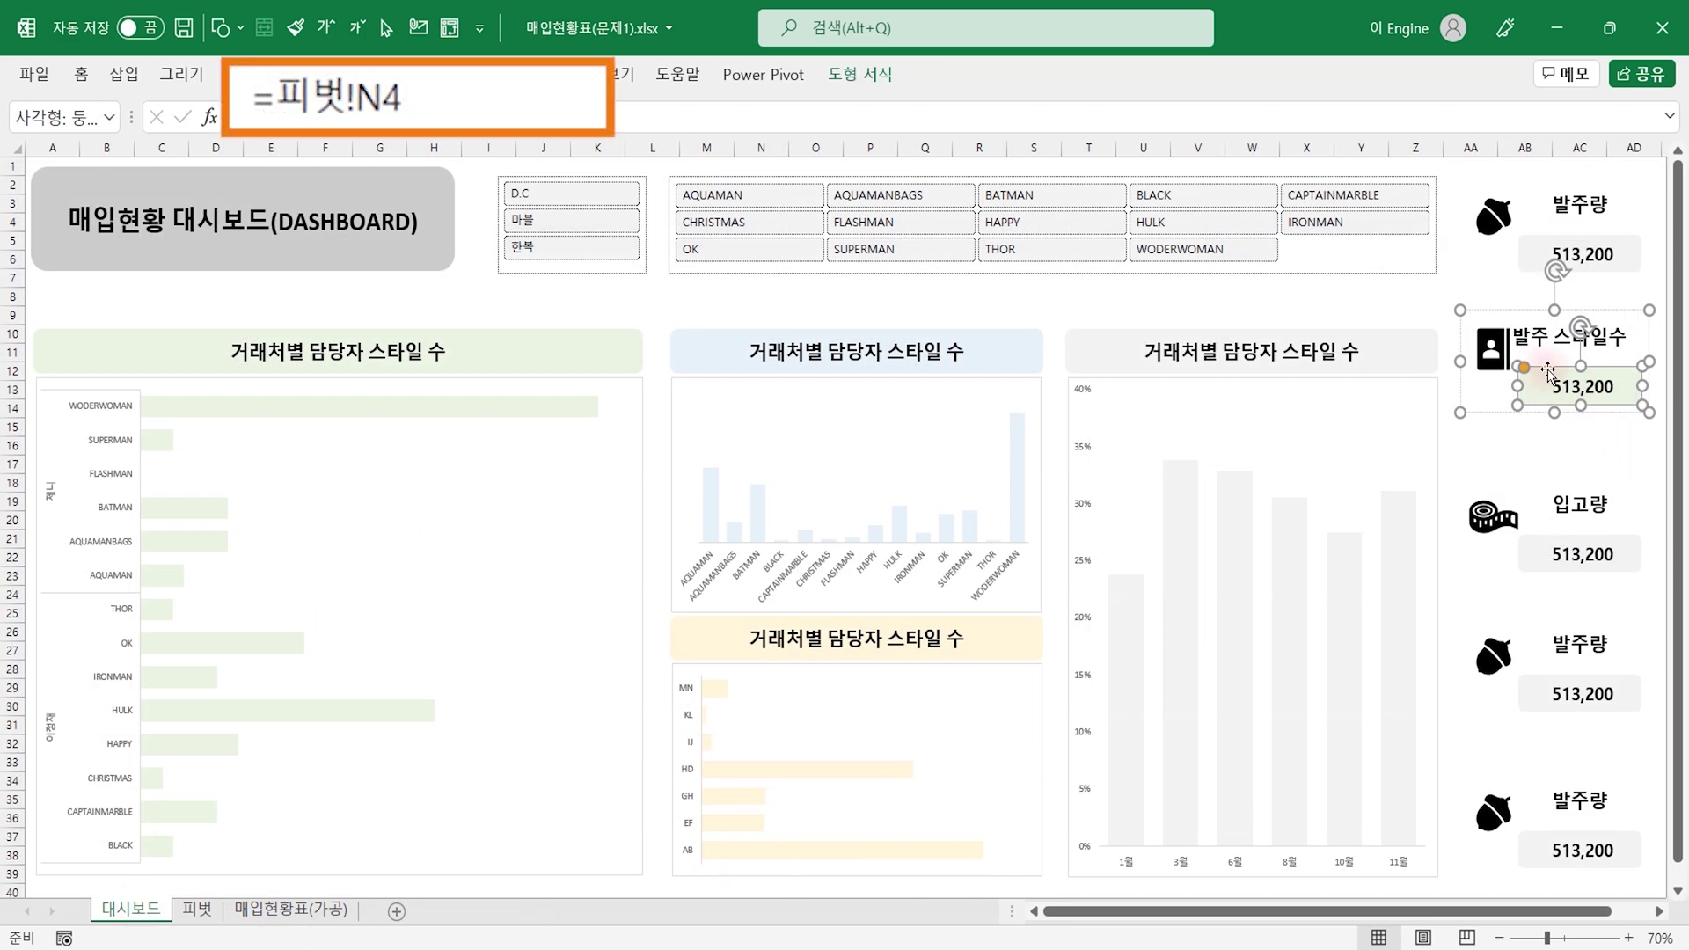
{"action": "left_click", "coordinate": [545, 116]}
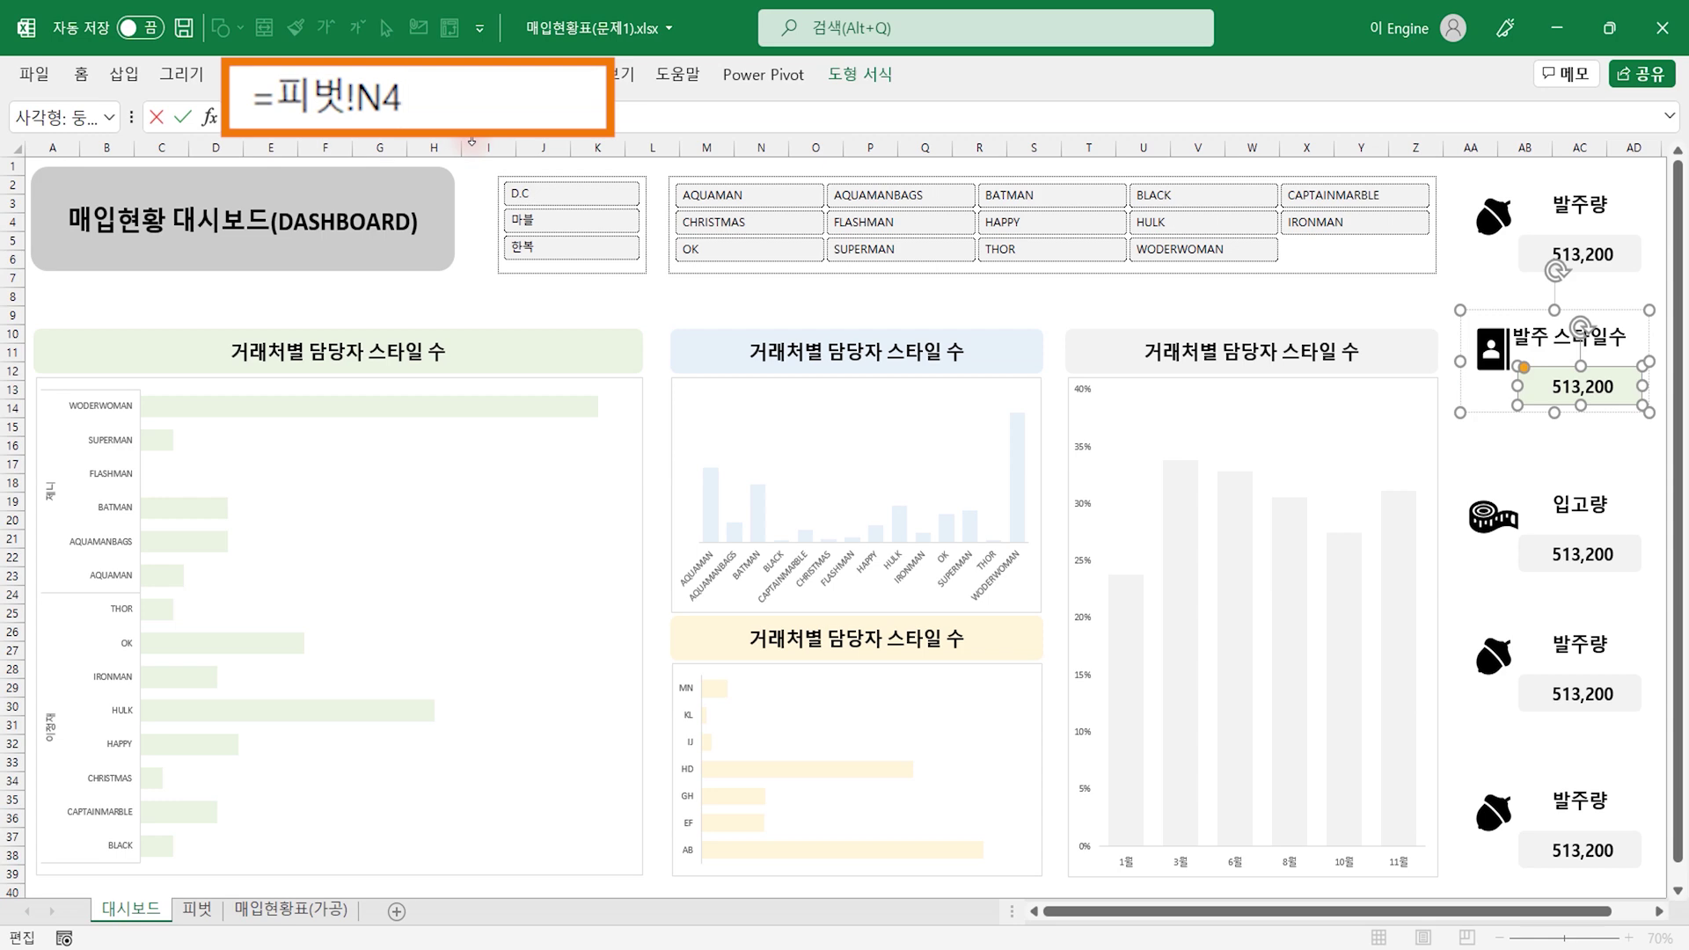
{"action": "type", "text": "7"}
{"action": "key", "text": "Return"}
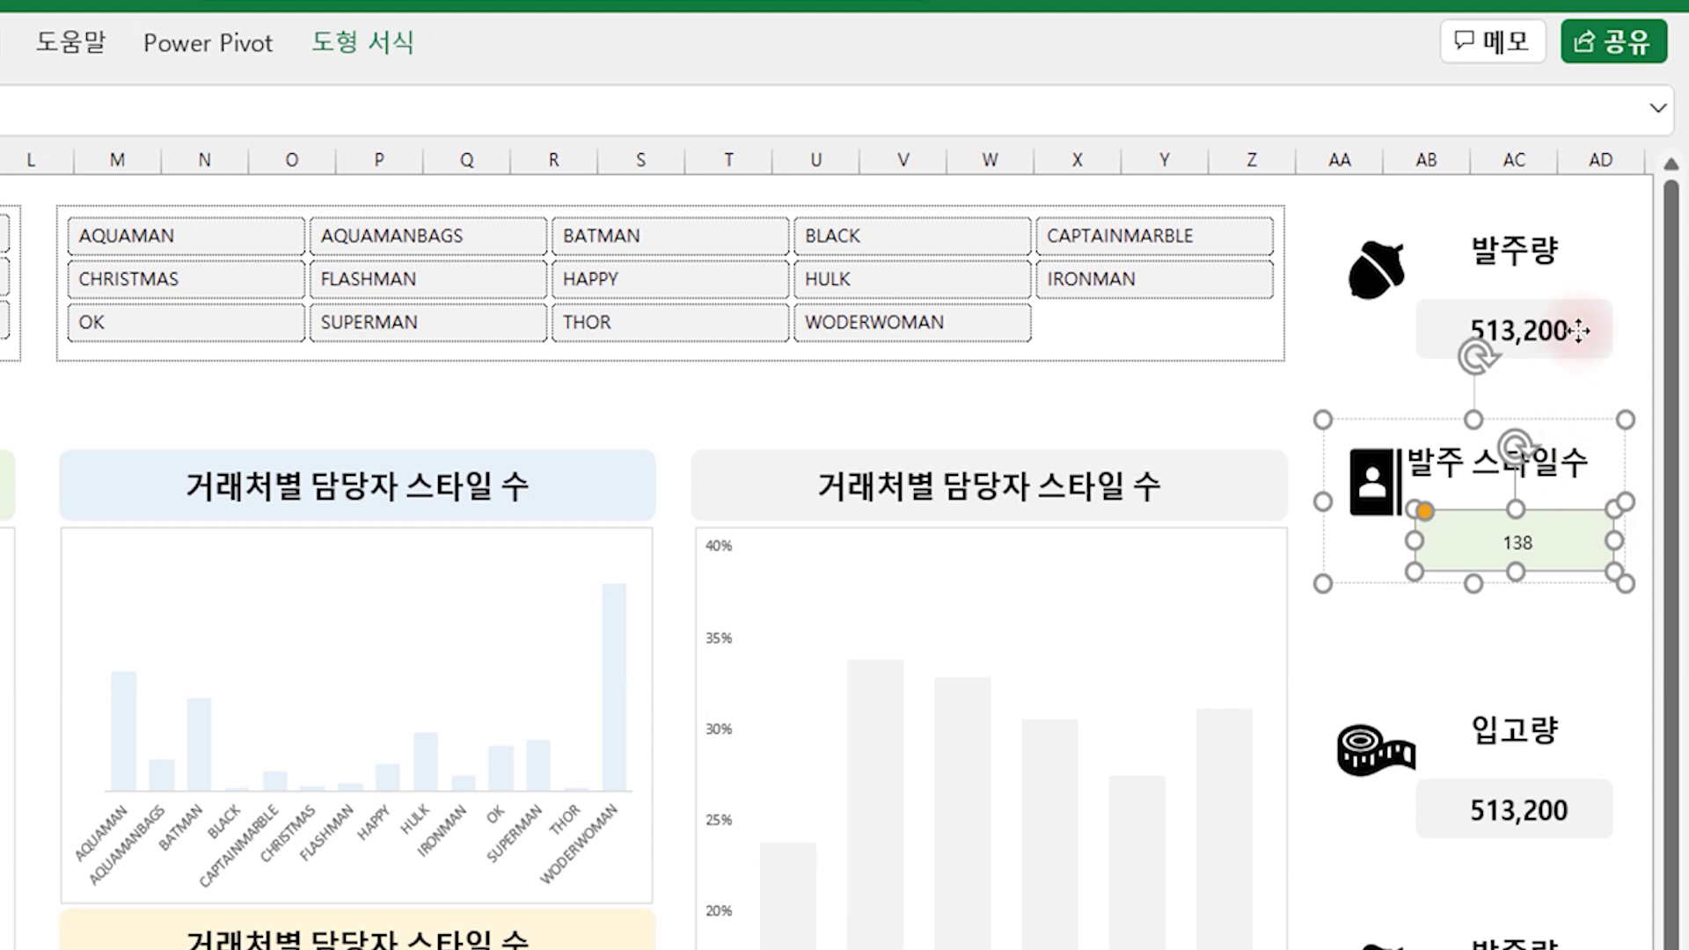
Step: Copy the 513,200 box's bold, enlarged formatting onto the 138 value box
{"action": "left_click", "coordinate": [1579, 331]}
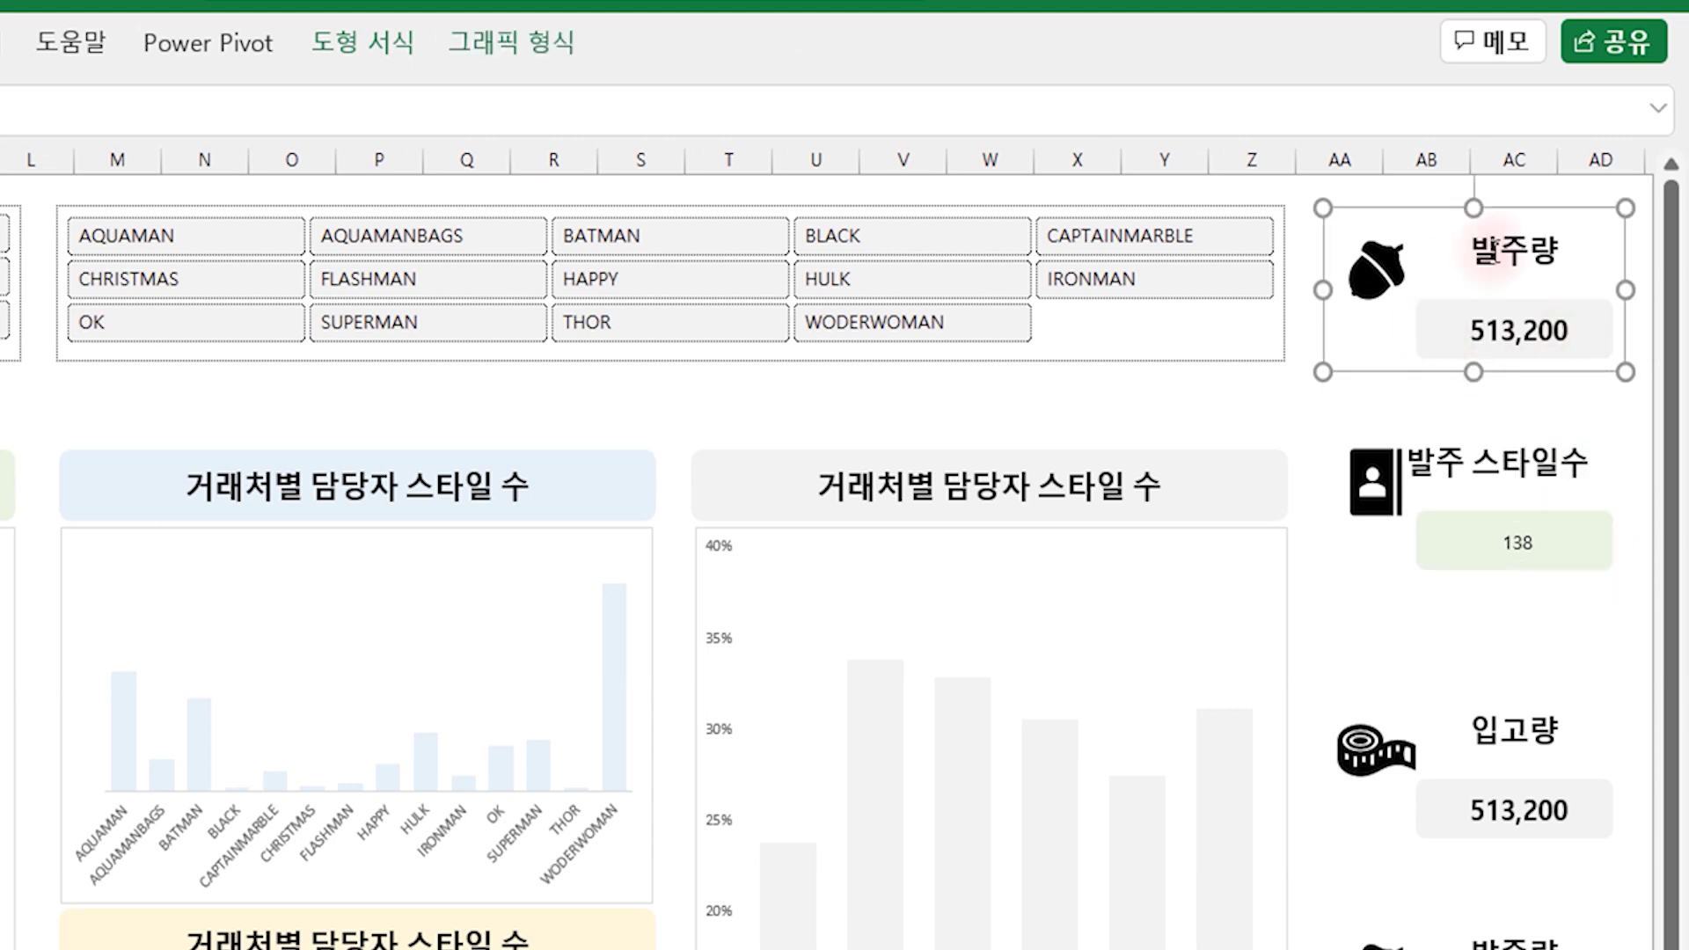
{"action": "left_click", "coordinate": [1592, 329]}
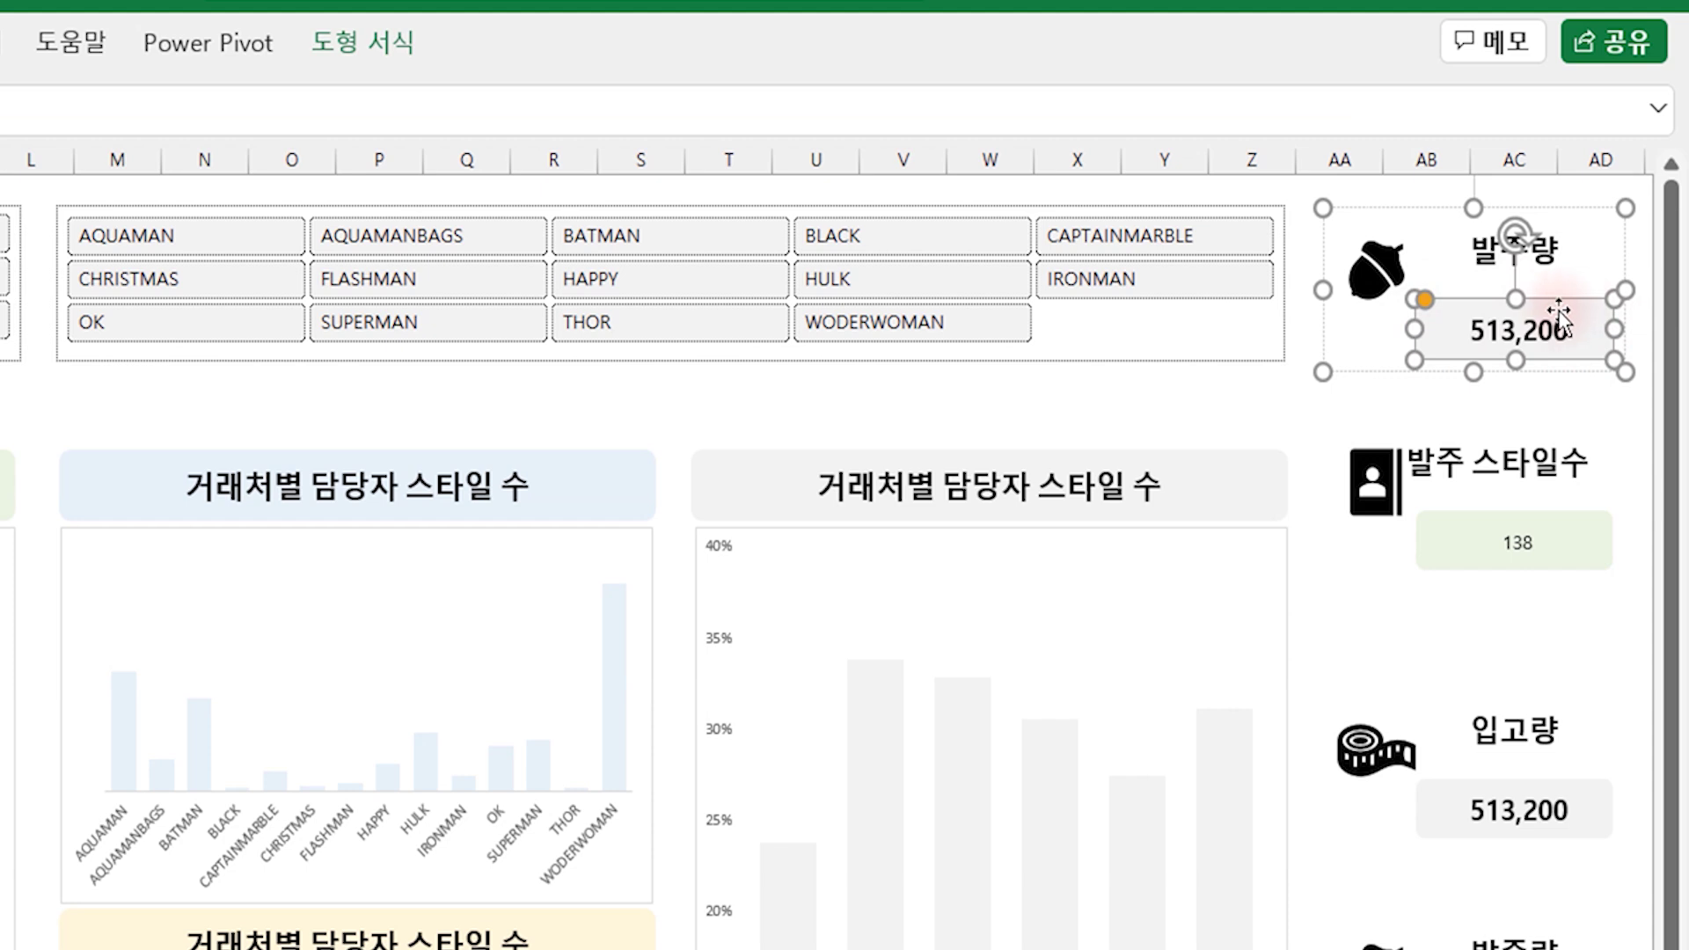
{"action": "key", "text": "ctrl+shift+c"}
{"action": "left_click", "coordinate": [1574, 541]}
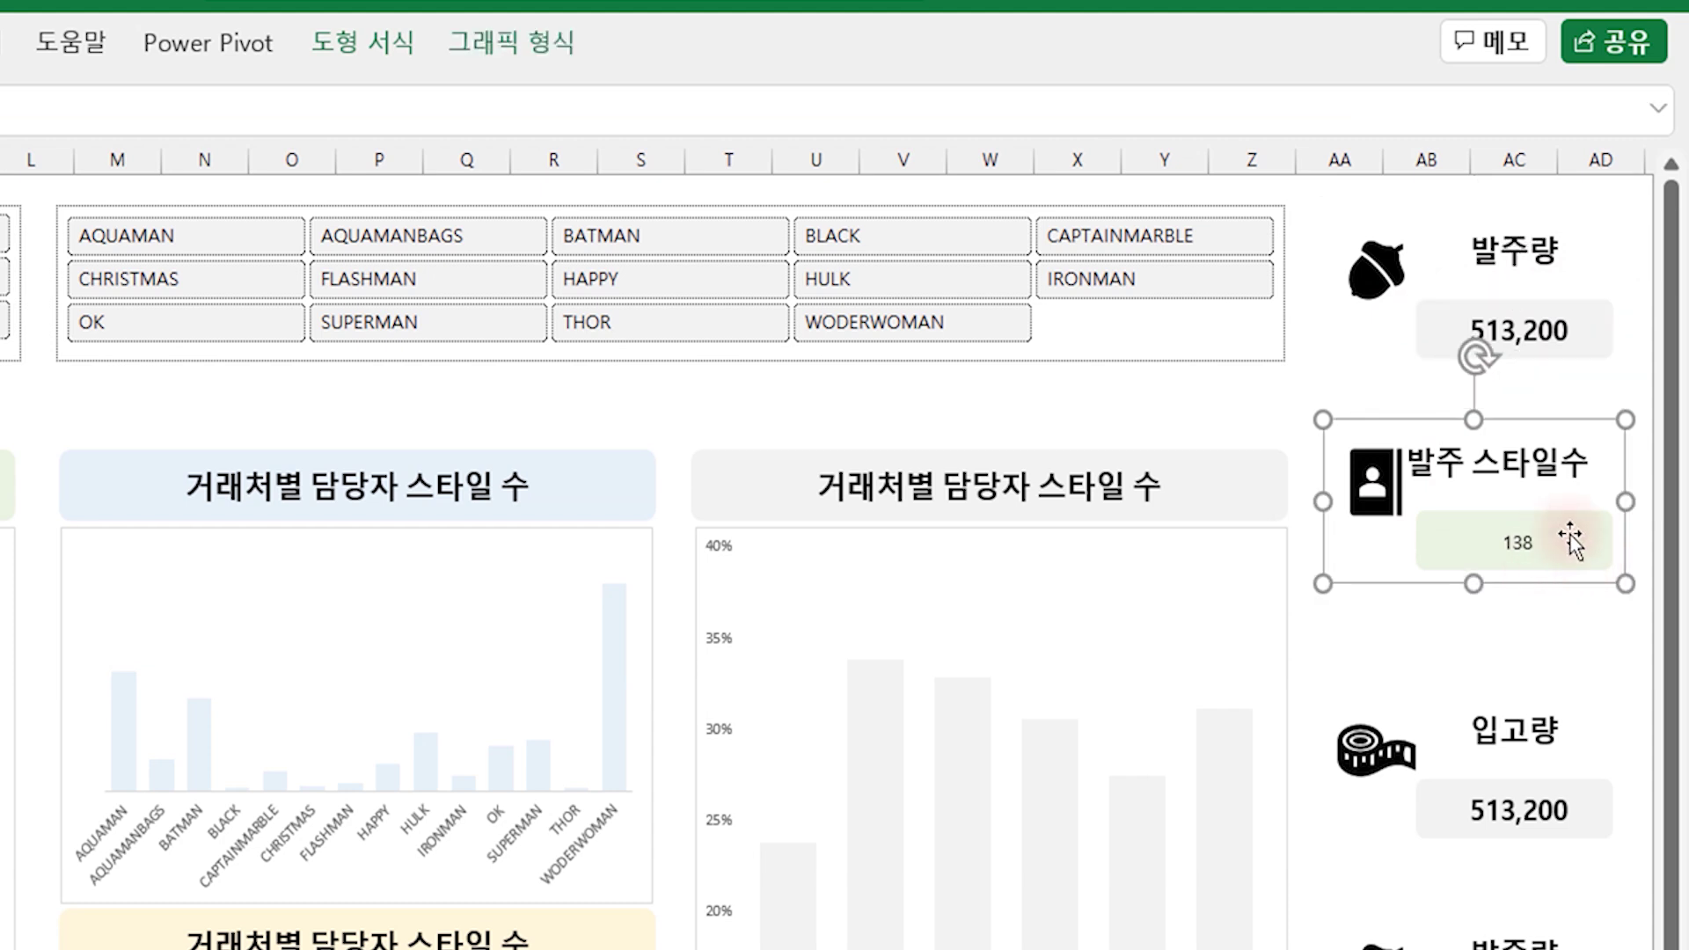
{"action": "left_click", "coordinate": [1573, 539]}
{"action": "key", "text": "ctrl+shift+v"}
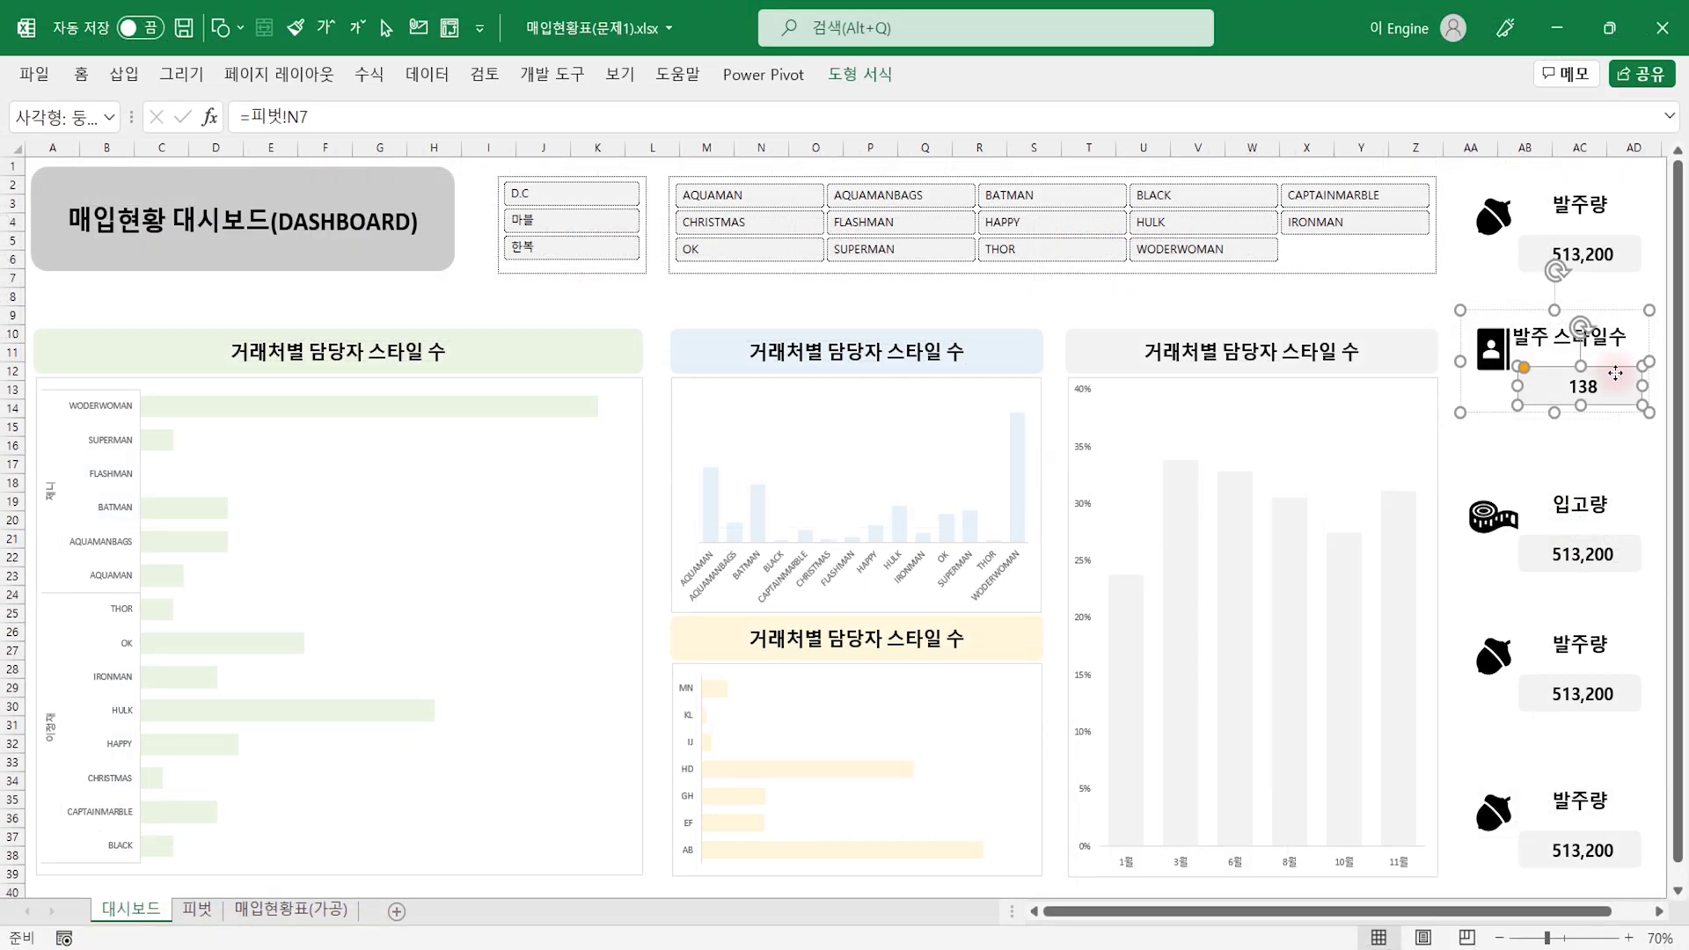
Step: Give the 138 value box a light green solid fill
{"action": "right_click", "coordinate": [1614, 373]}
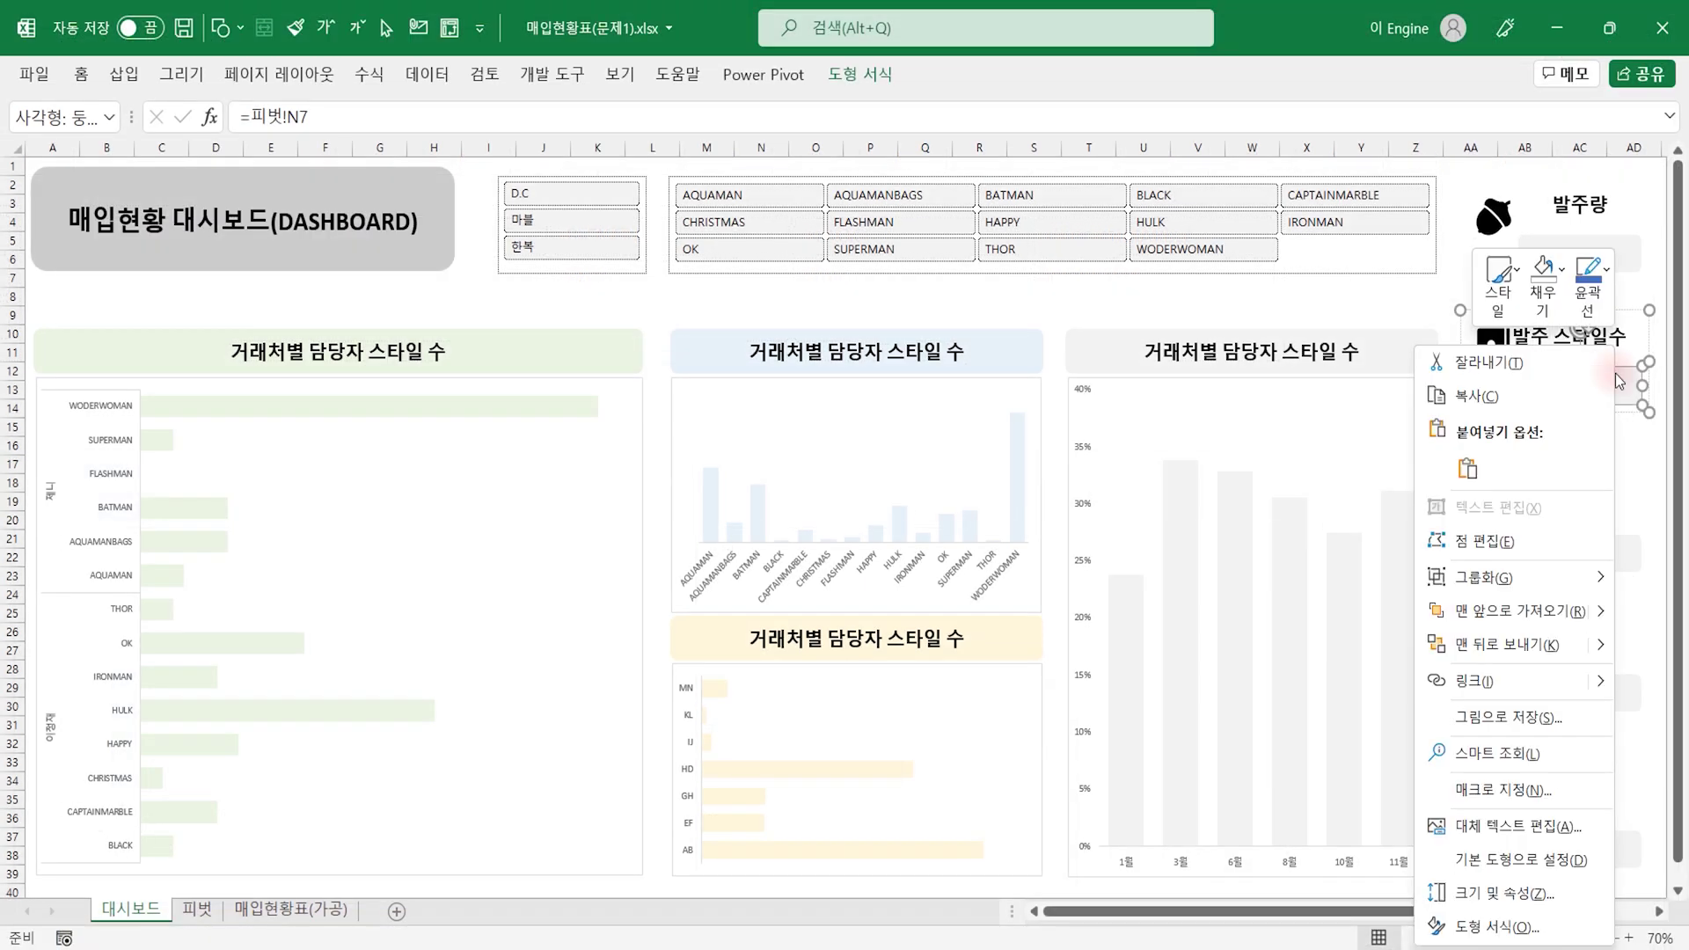
{"action": "left_click", "coordinate": [1495, 926]}
{"action": "left_click", "coordinate": [1628, 489]}
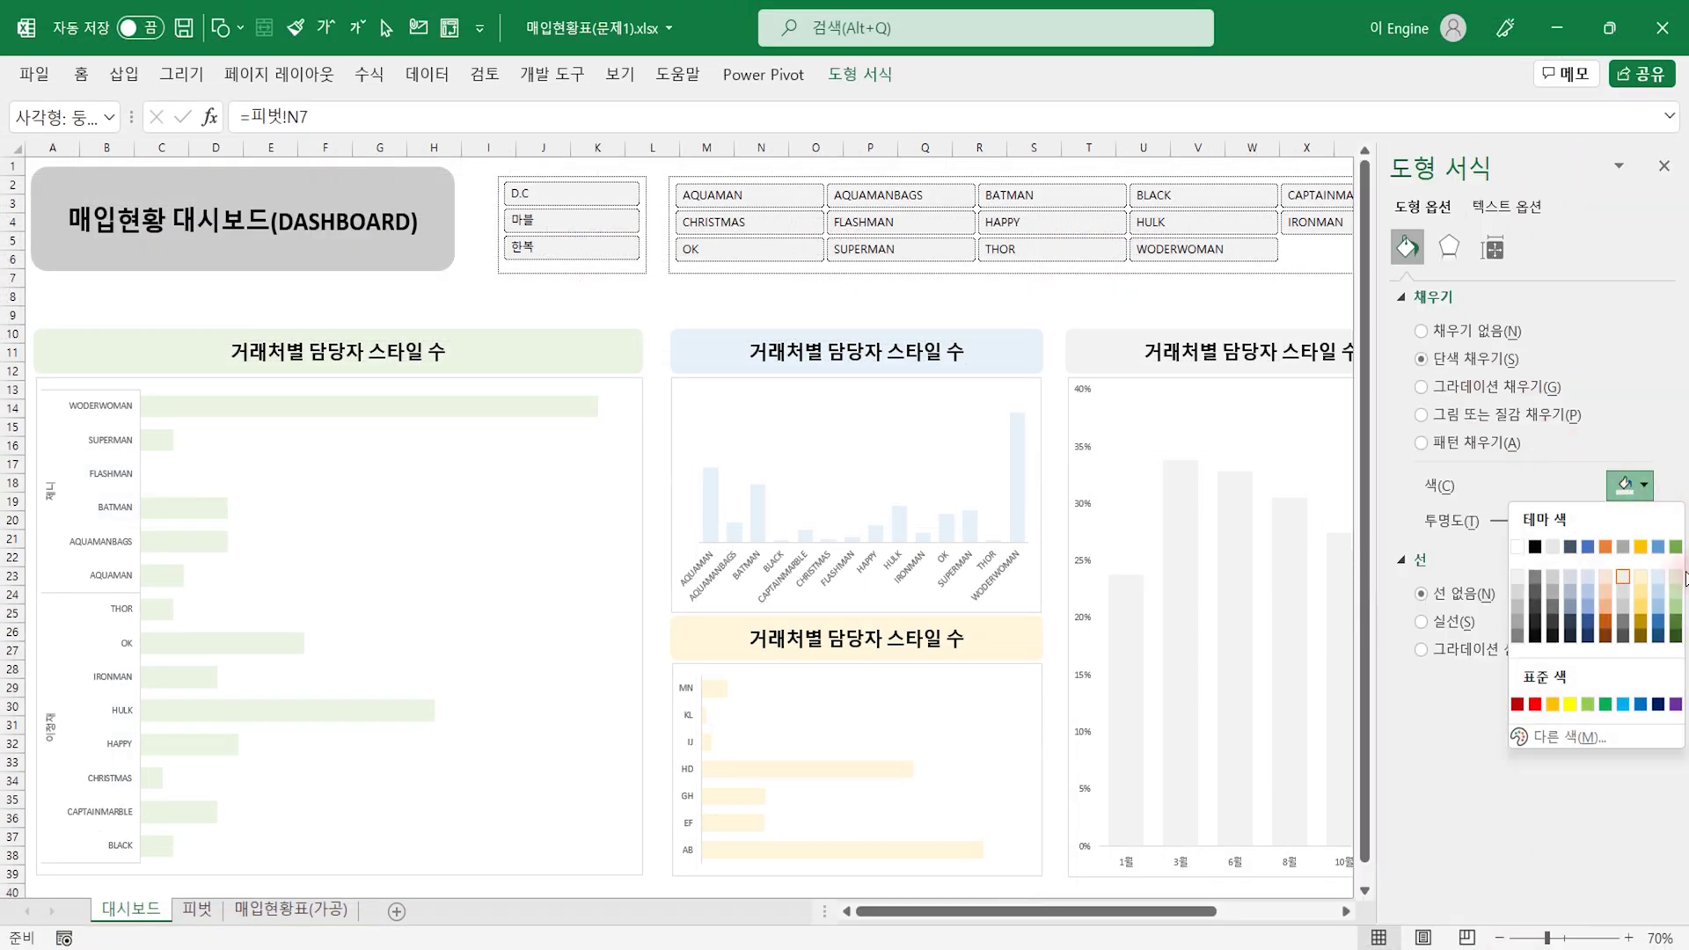
{"action": "left_click", "coordinate": [1617, 551]}
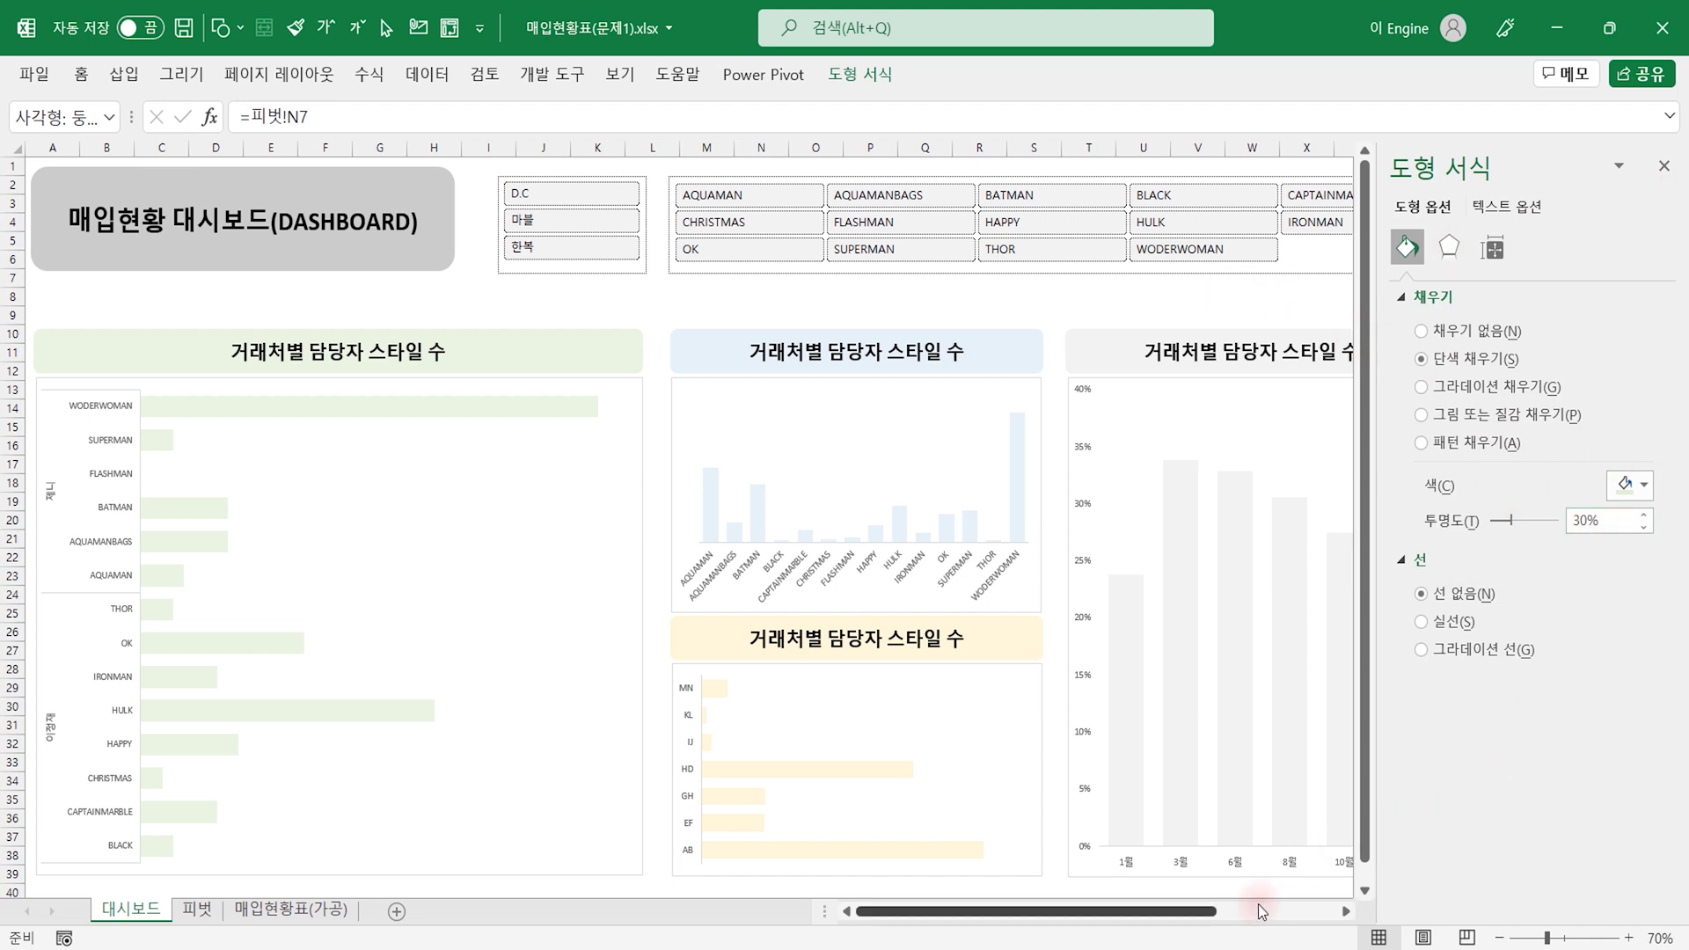
{"action": "left_click_drag", "start_coordinate": [1209, 911], "coordinate": [1335, 911]}
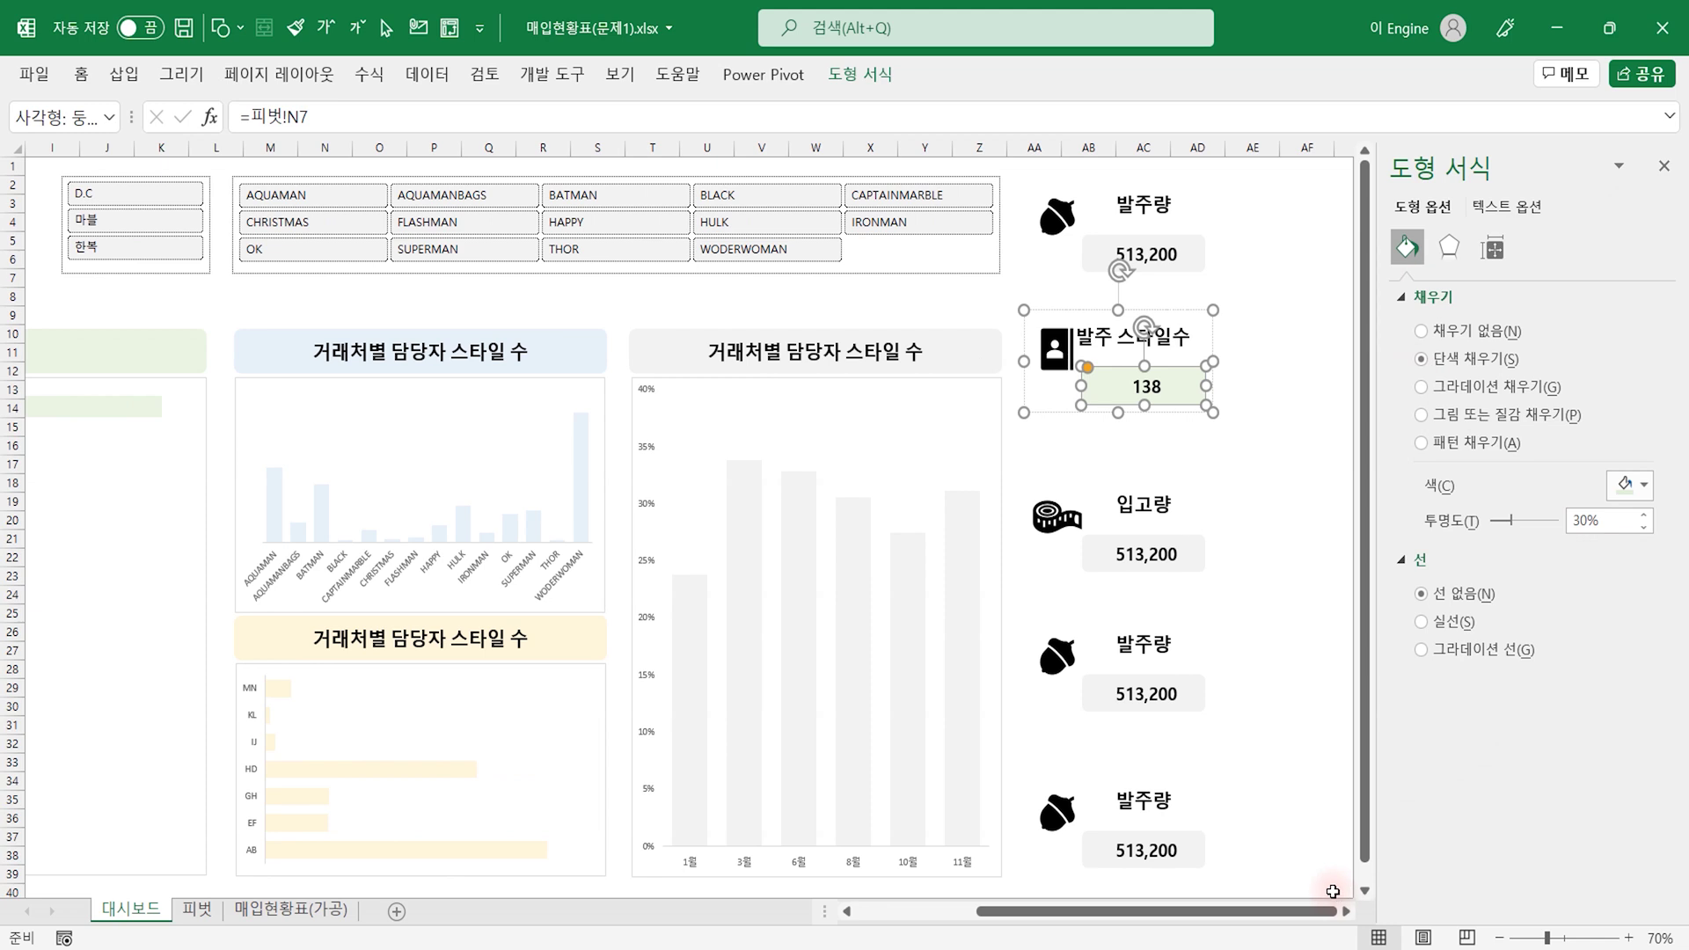
Step: Move the 발주 스타일수 card's icon slightly lower
{"action": "left_click", "coordinate": [1288, 492]}
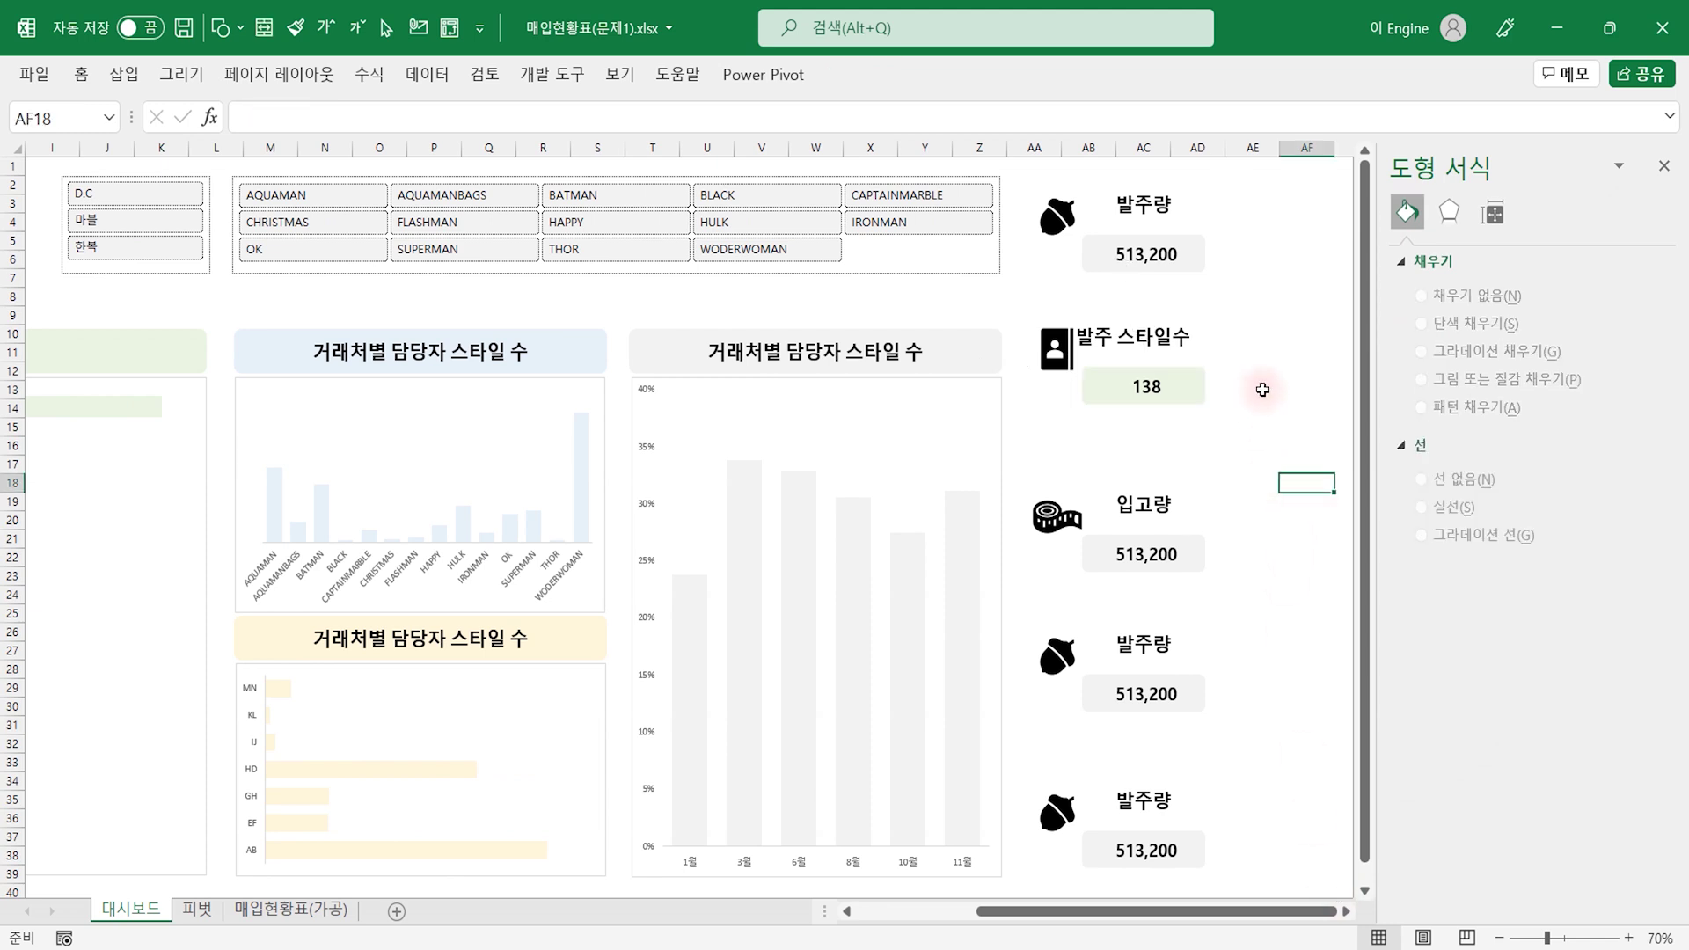
{"action": "left_click", "coordinate": [1051, 357]}
{"action": "left_click", "coordinate": [1051, 356]}
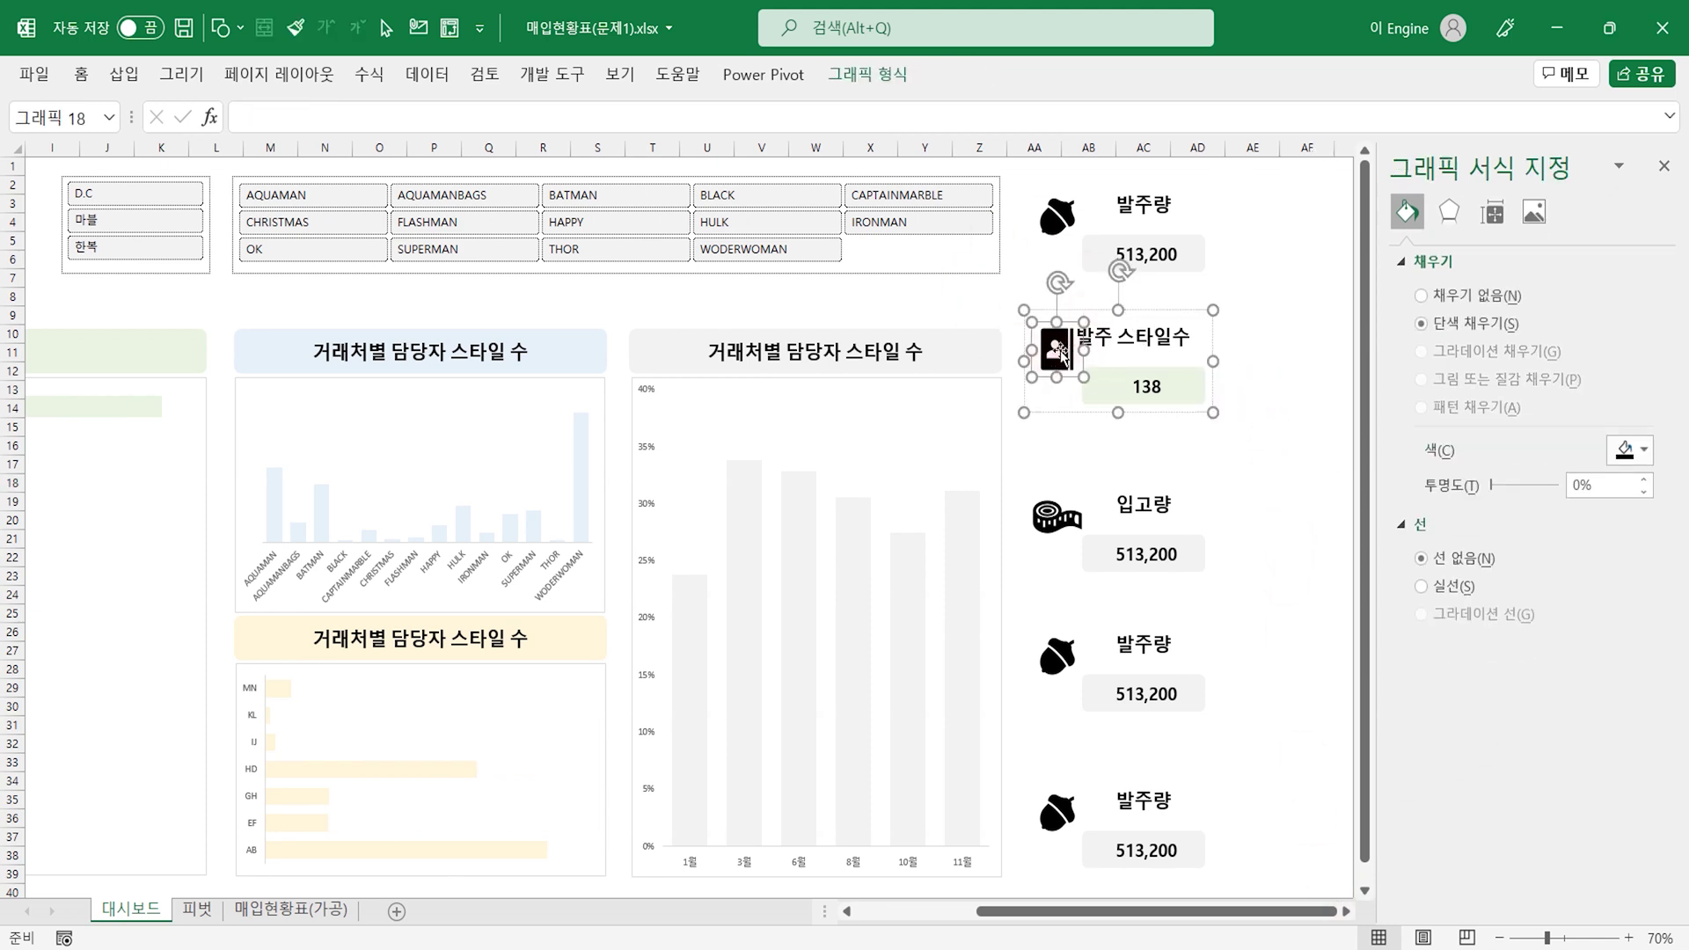
{"action": "left_click_drag", "start_coordinate": [1051, 356], "coordinate": [1050, 365]}
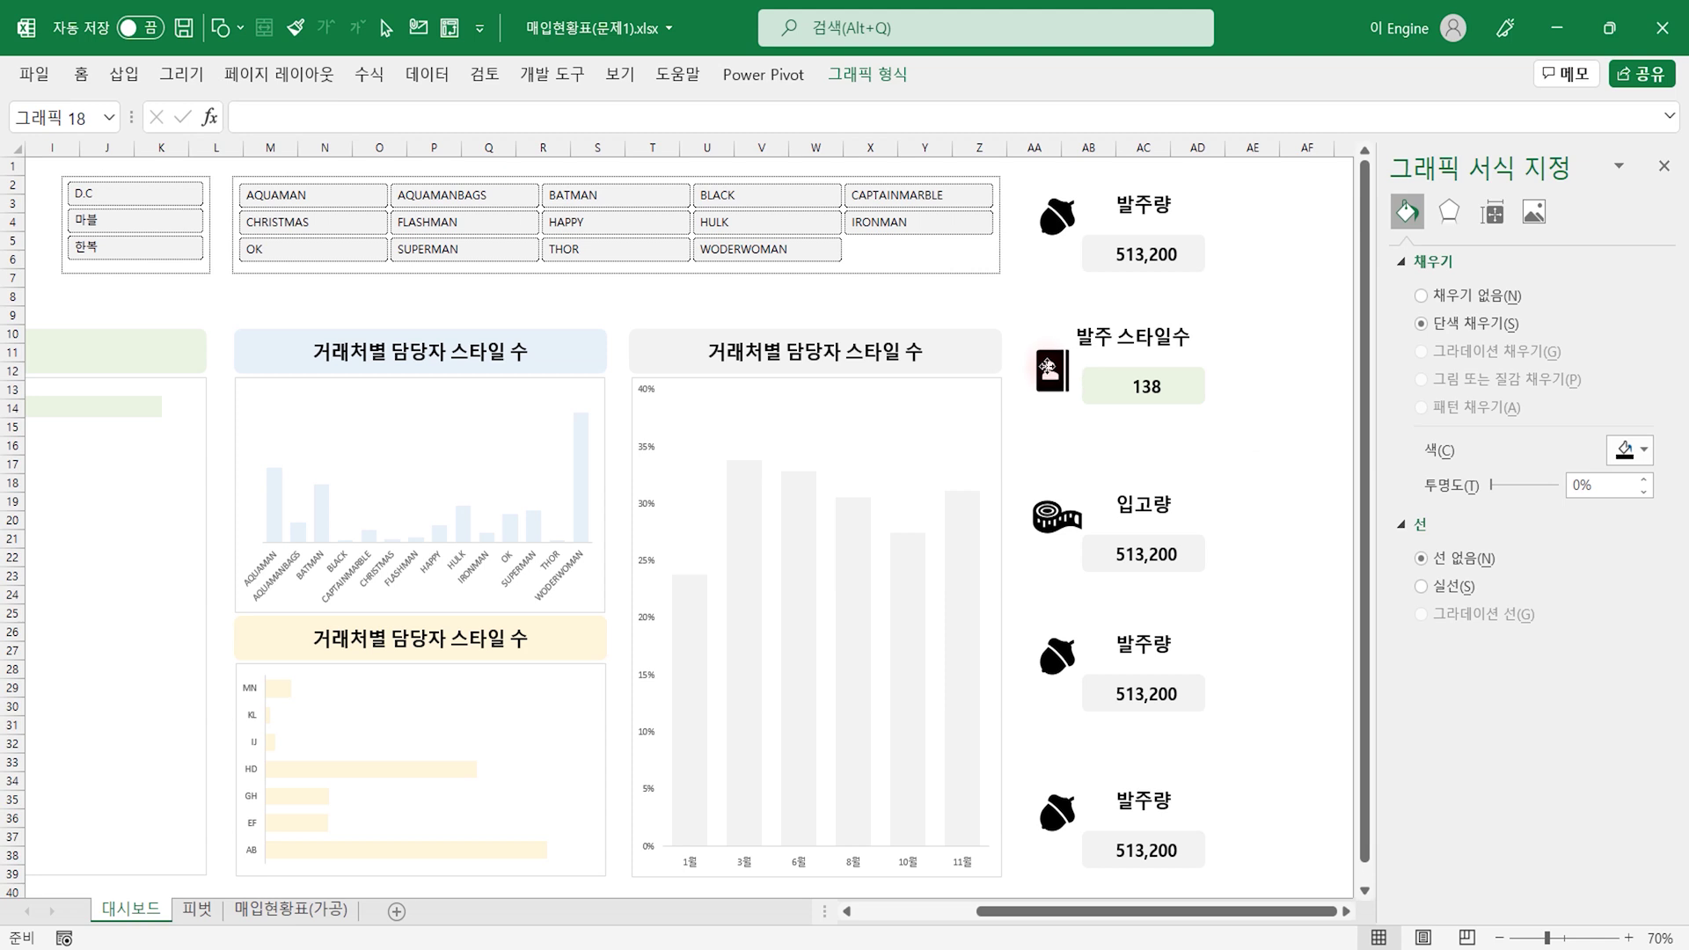
{"action": "left_click", "coordinate": [1306, 482]}
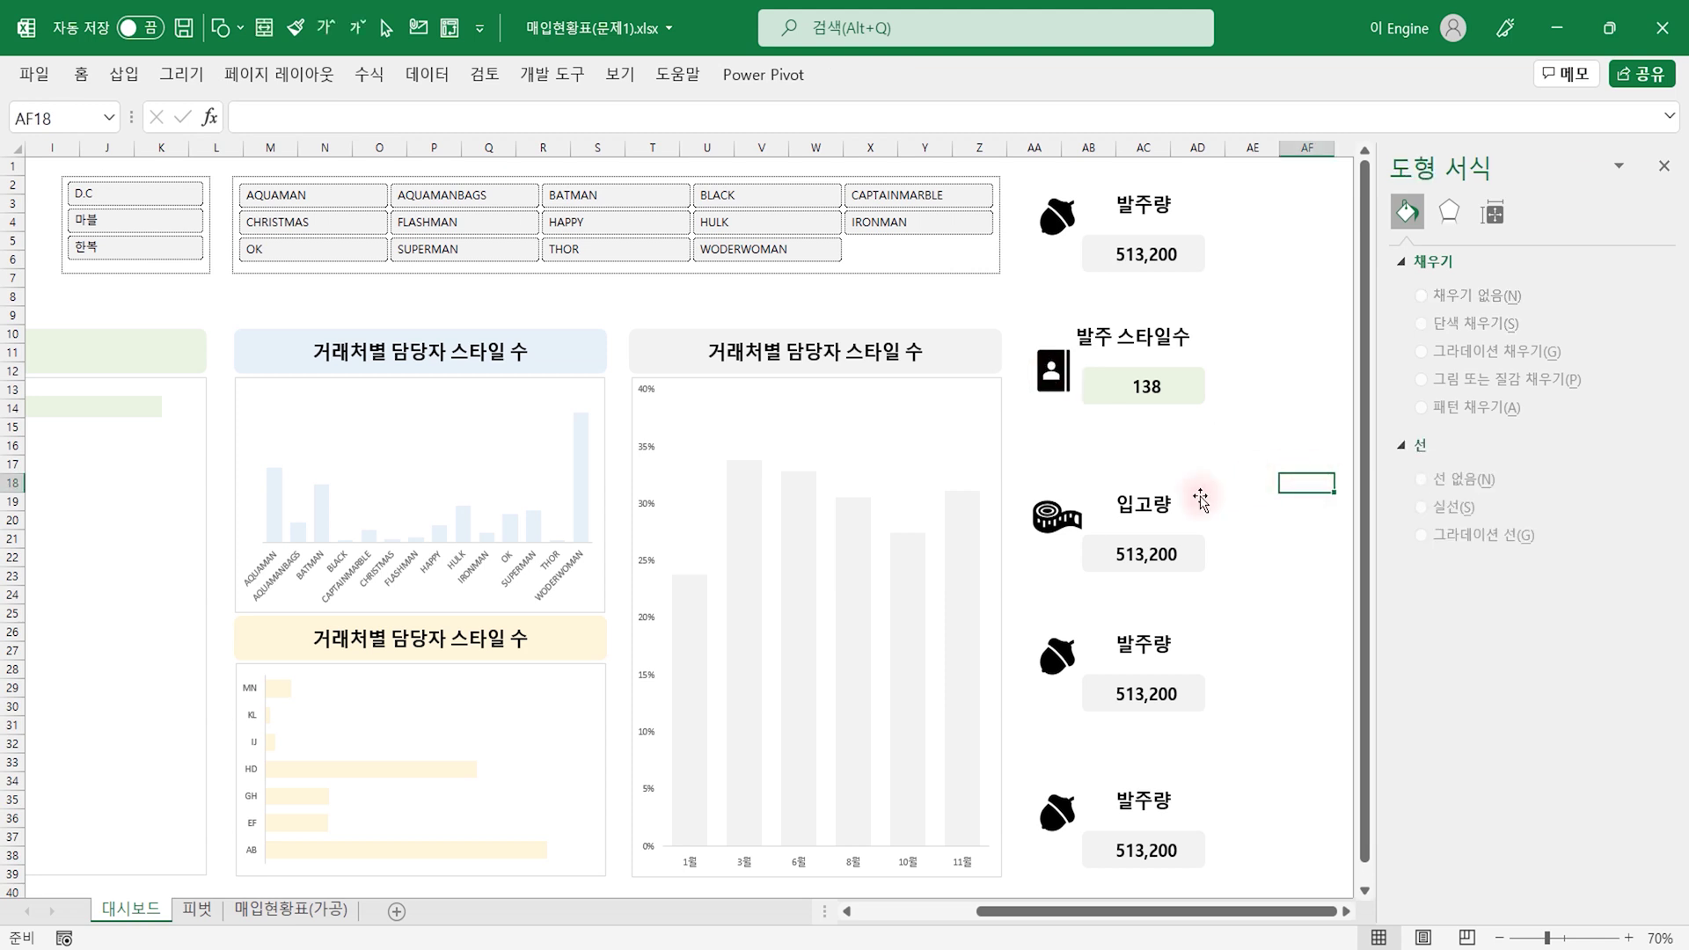
Step: Link the 입고량 value box to 피벗!N10 so it shows 502,719
{"action": "left_click", "coordinate": [1185, 559]}
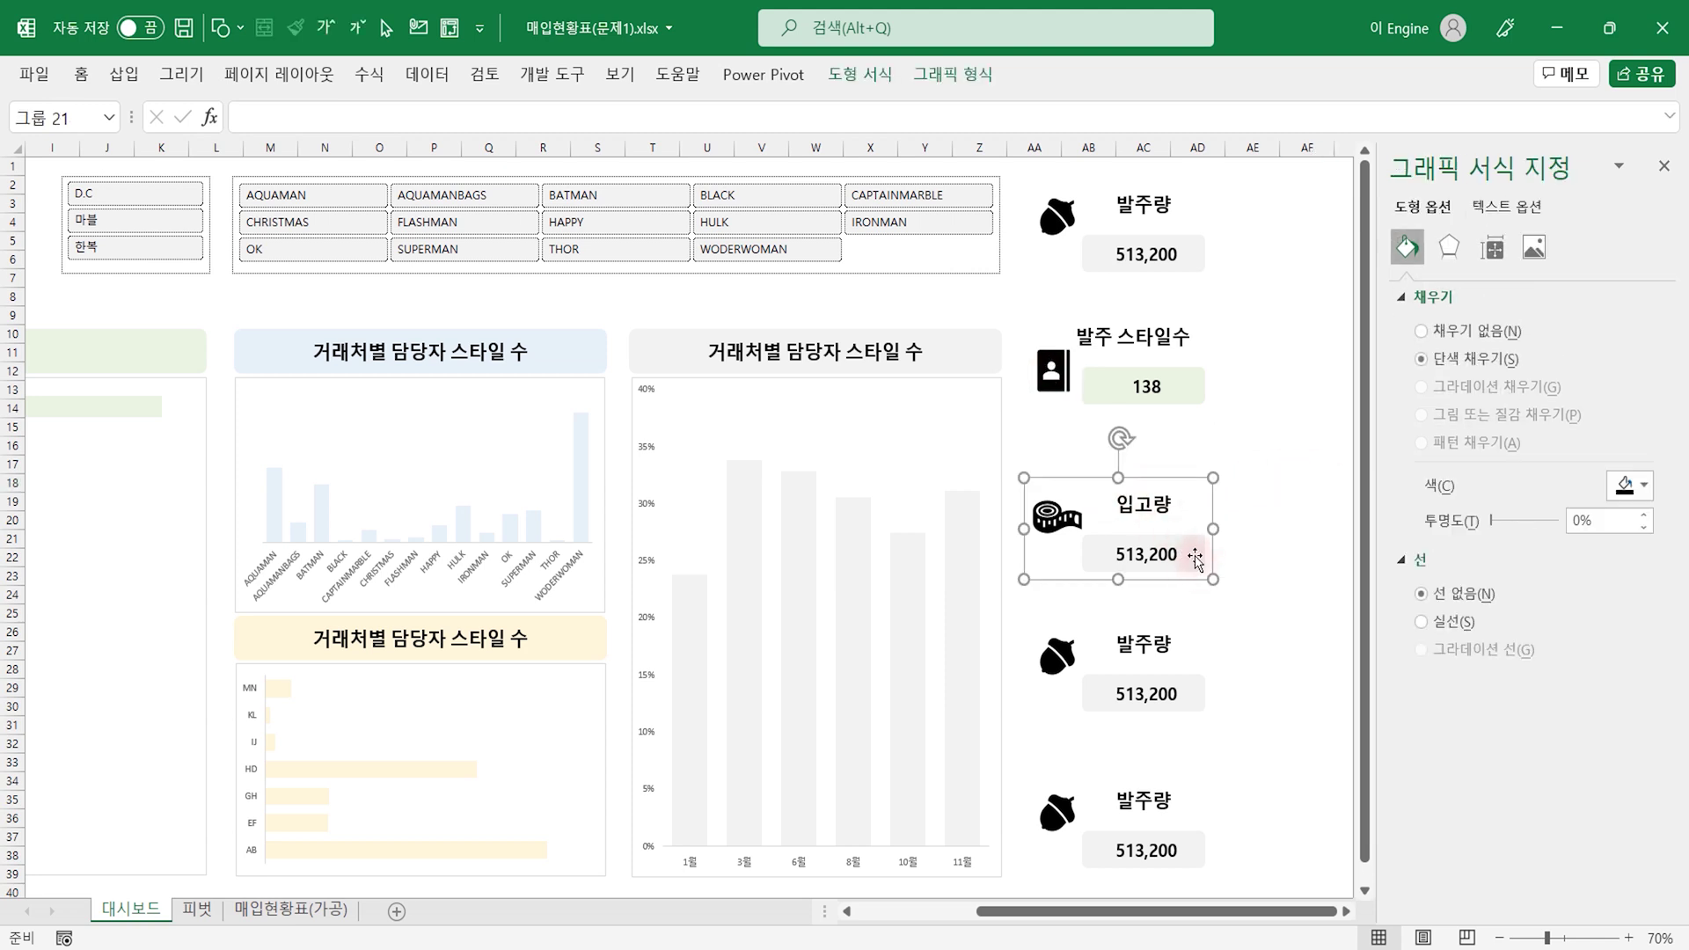
{"action": "left_click", "coordinate": [1195, 556]}
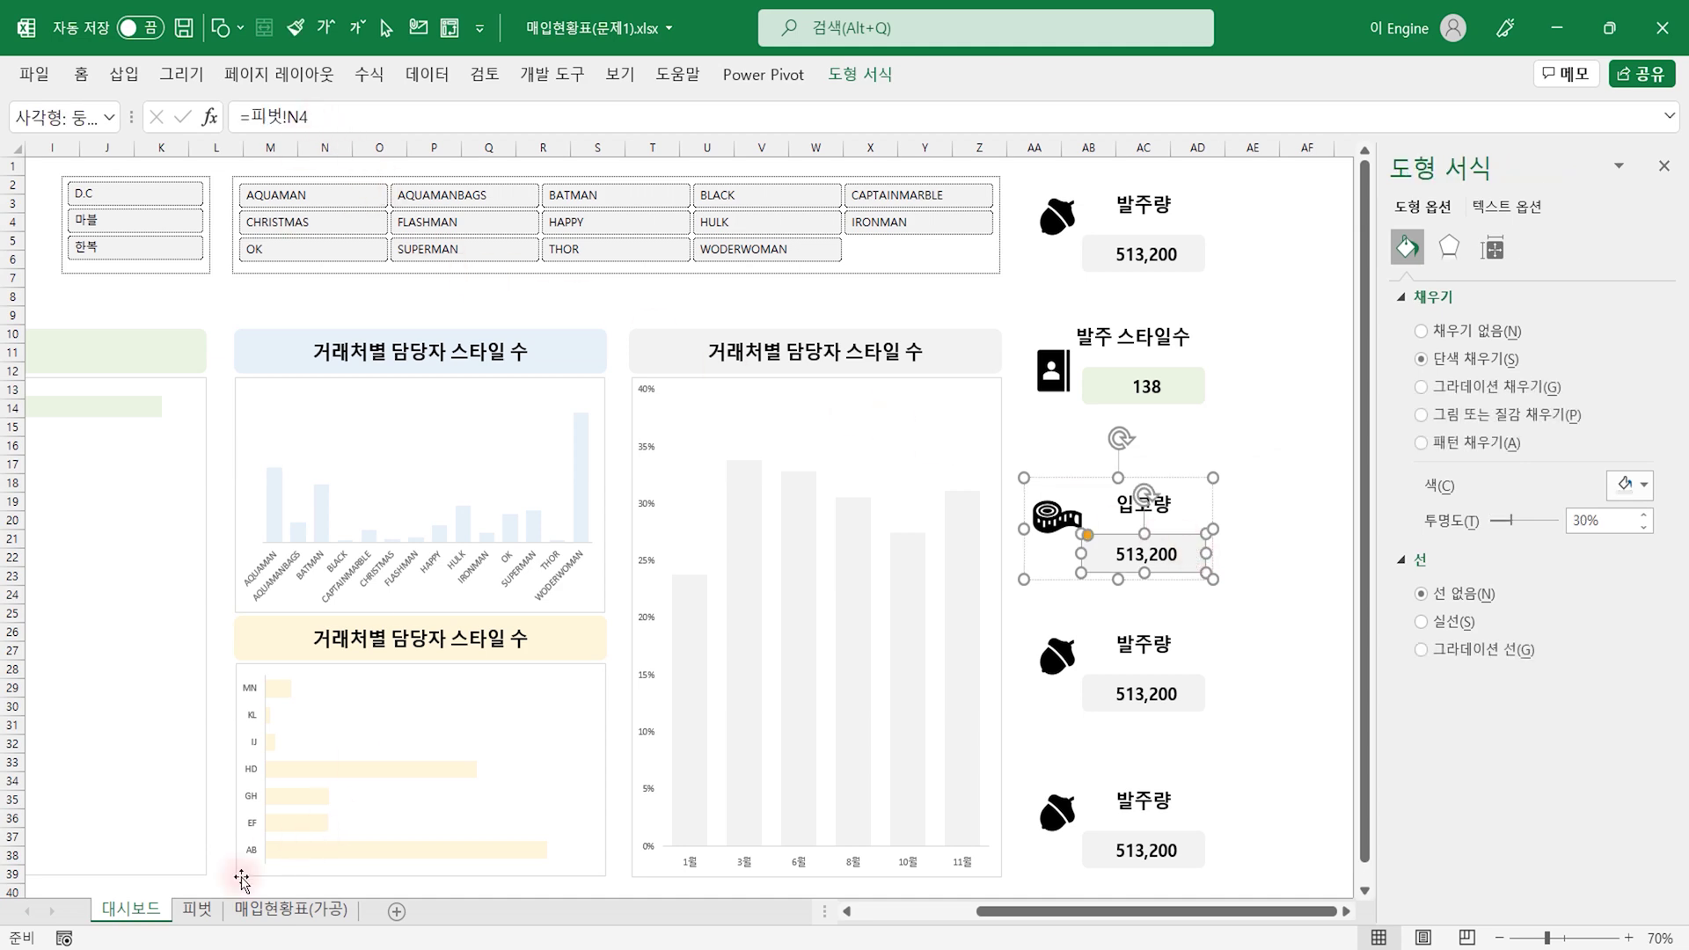
{"action": "left_click", "coordinate": [197, 908]}
{"action": "left_click", "coordinate": [1271, 802]}
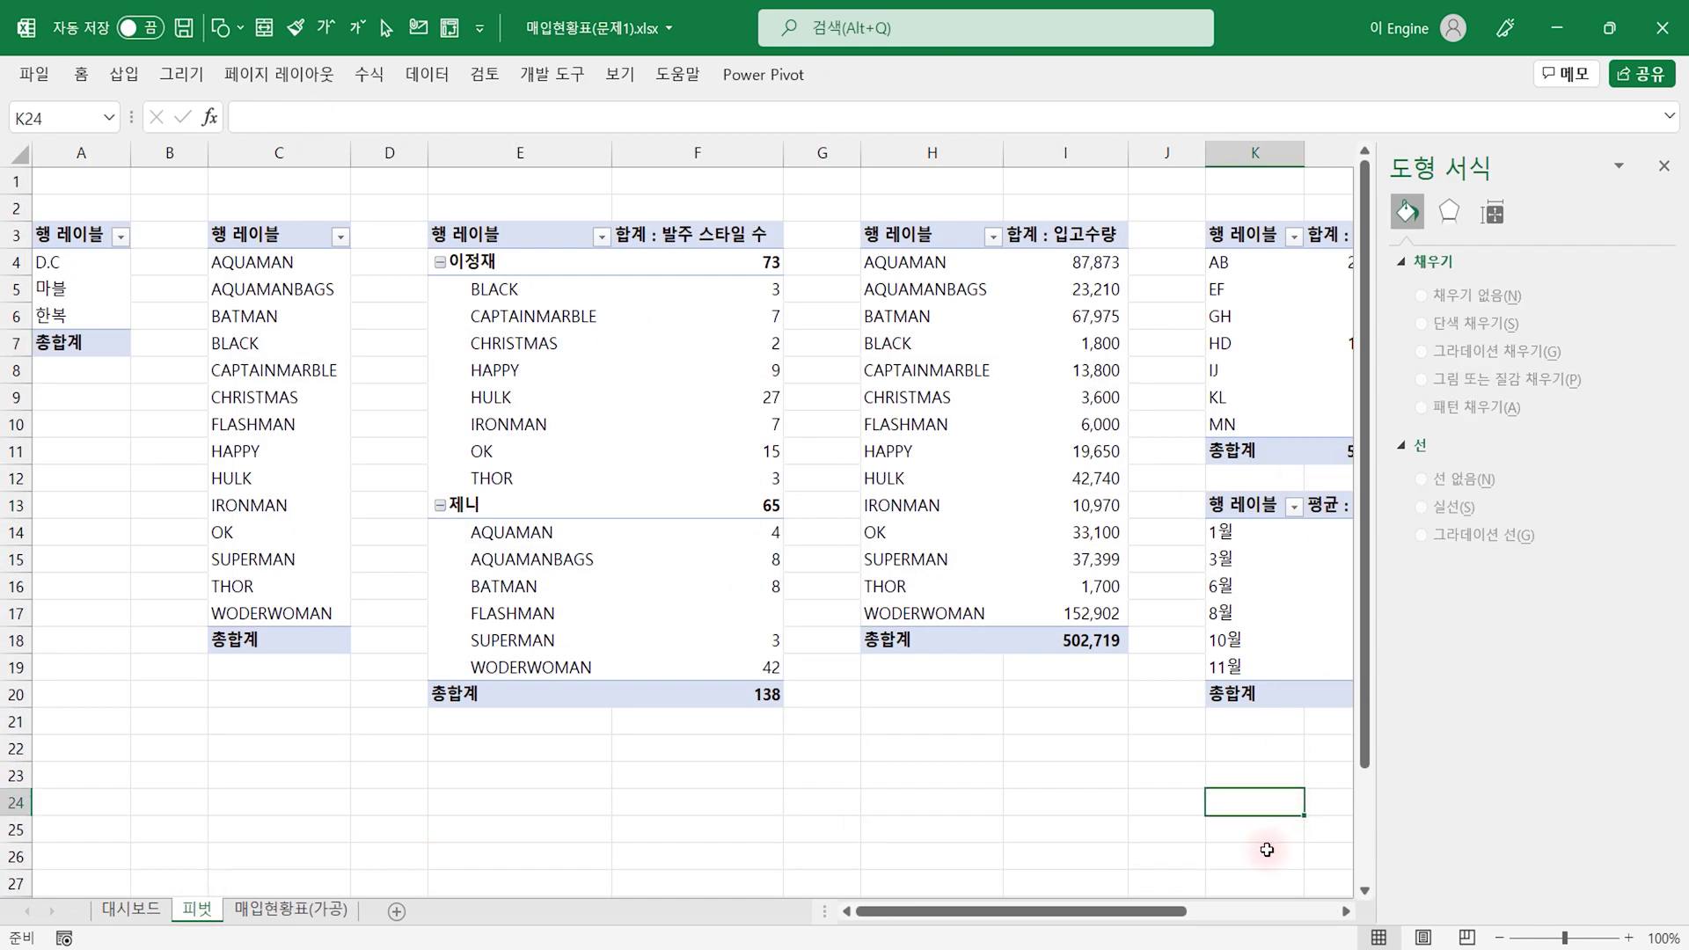
{"action": "left_click_drag", "start_coordinate": [1099, 911], "coordinate": [1251, 911]}
{"action": "left_click", "coordinate": [1020, 424]}
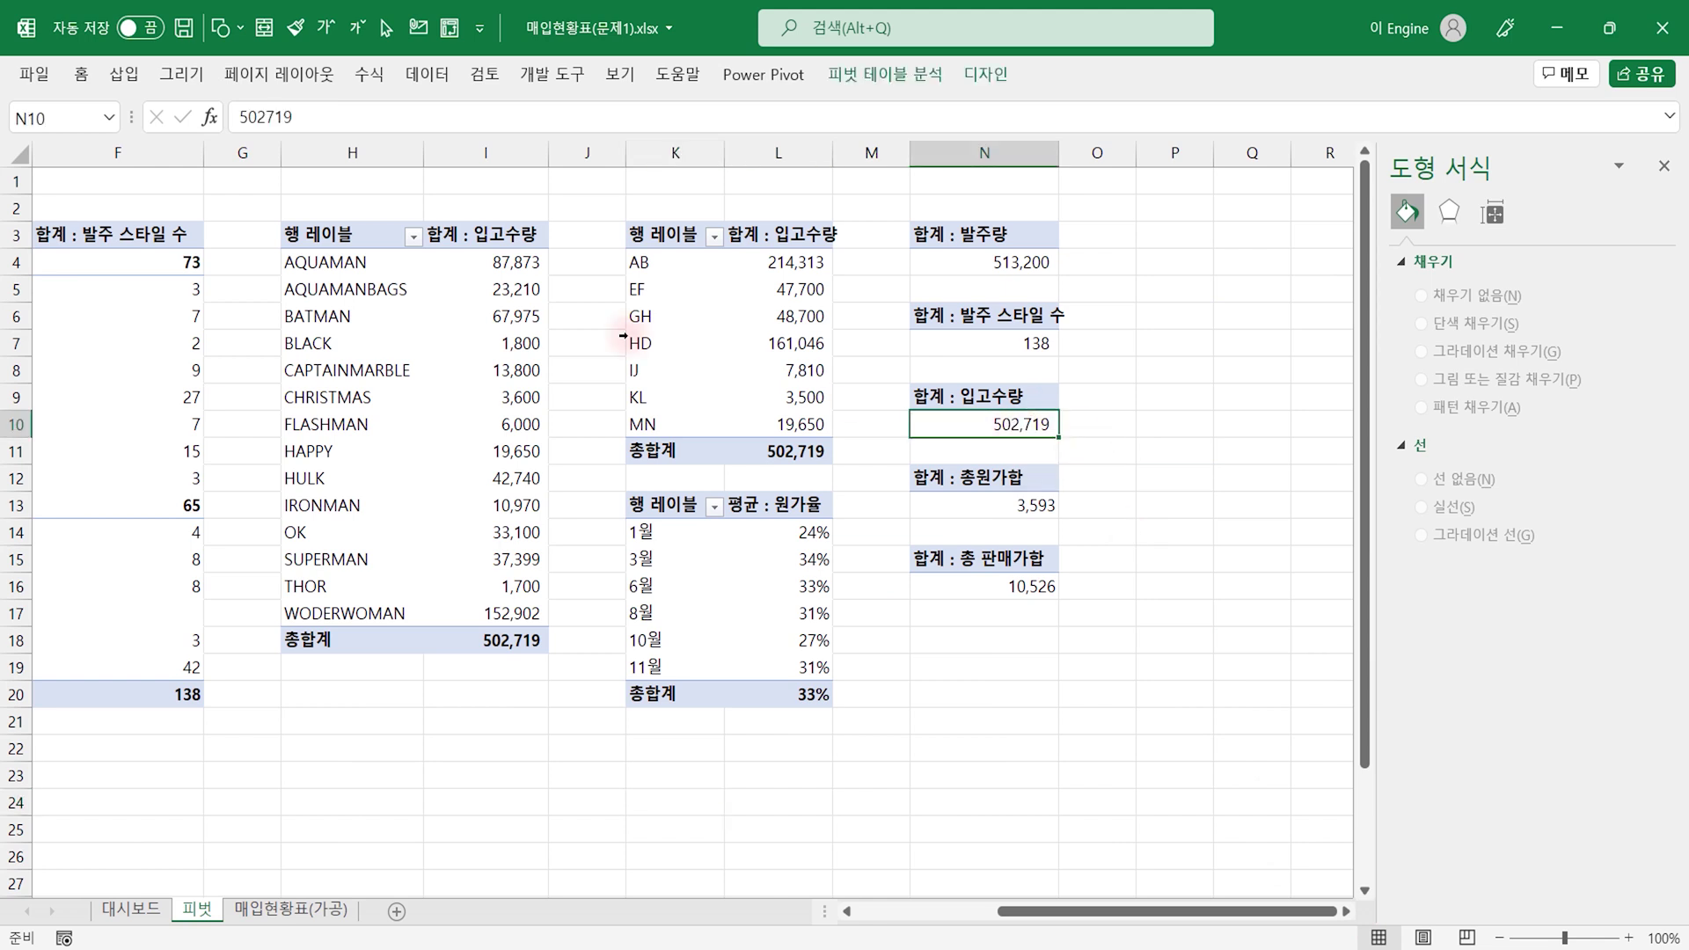
{"action": "left_click", "coordinate": [1043, 505]}
{"action": "left_click", "coordinate": [1026, 584]}
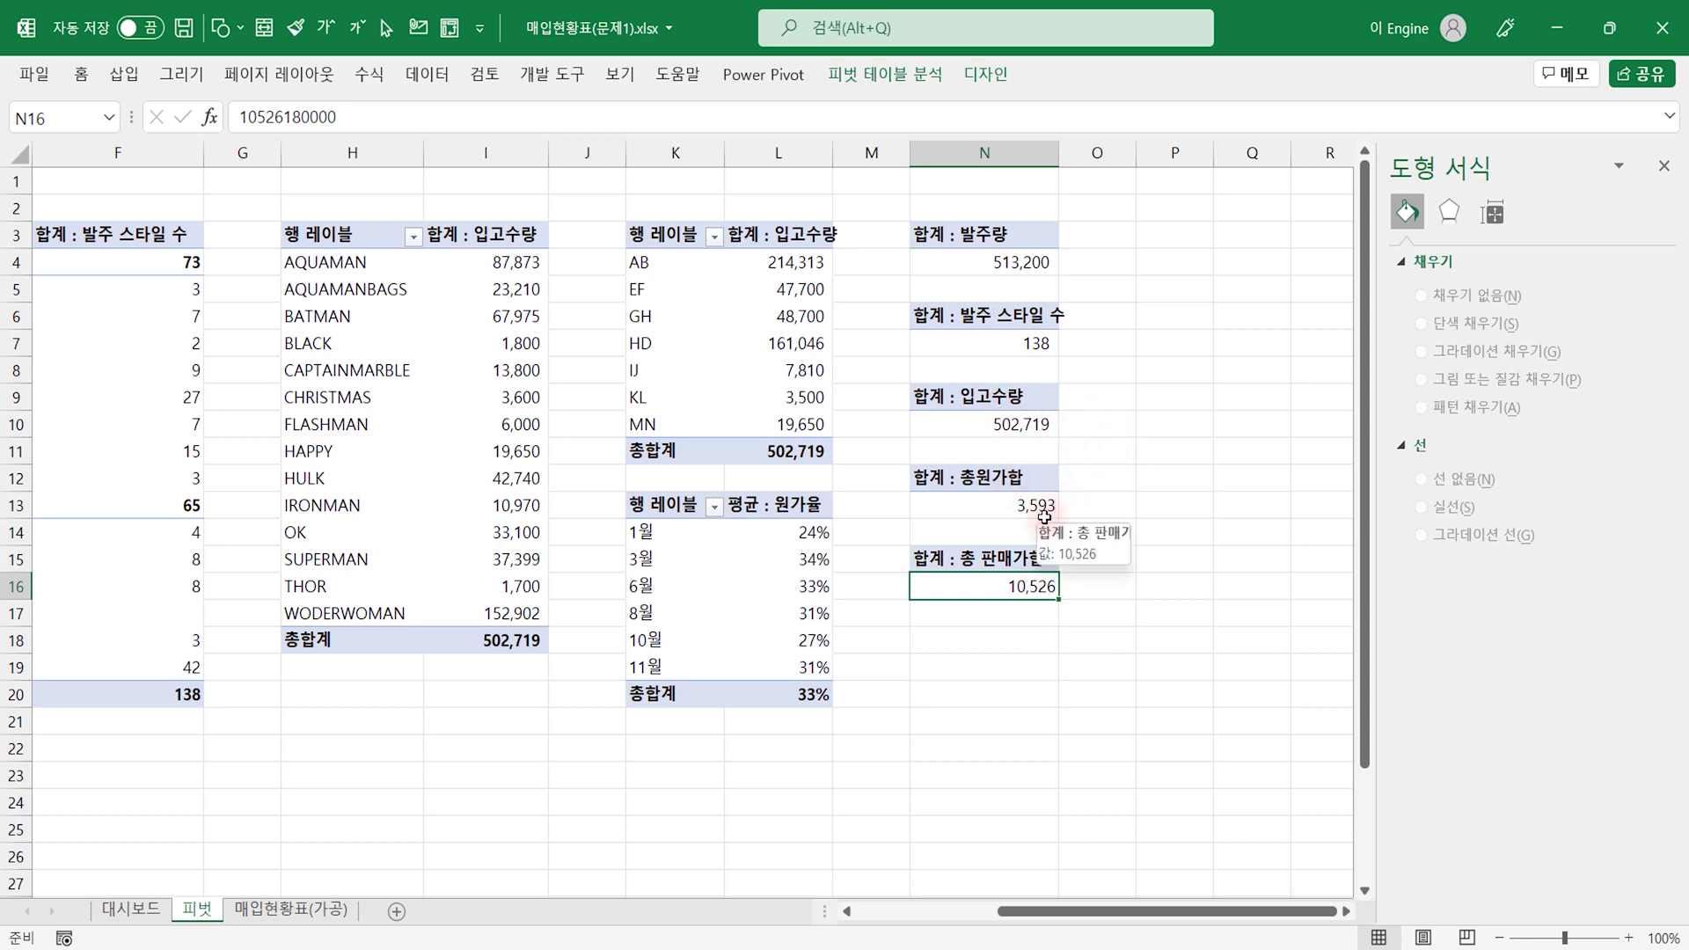
{"action": "left_click", "coordinate": [1024, 424]}
{"action": "left_click", "coordinate": [129, 910]}
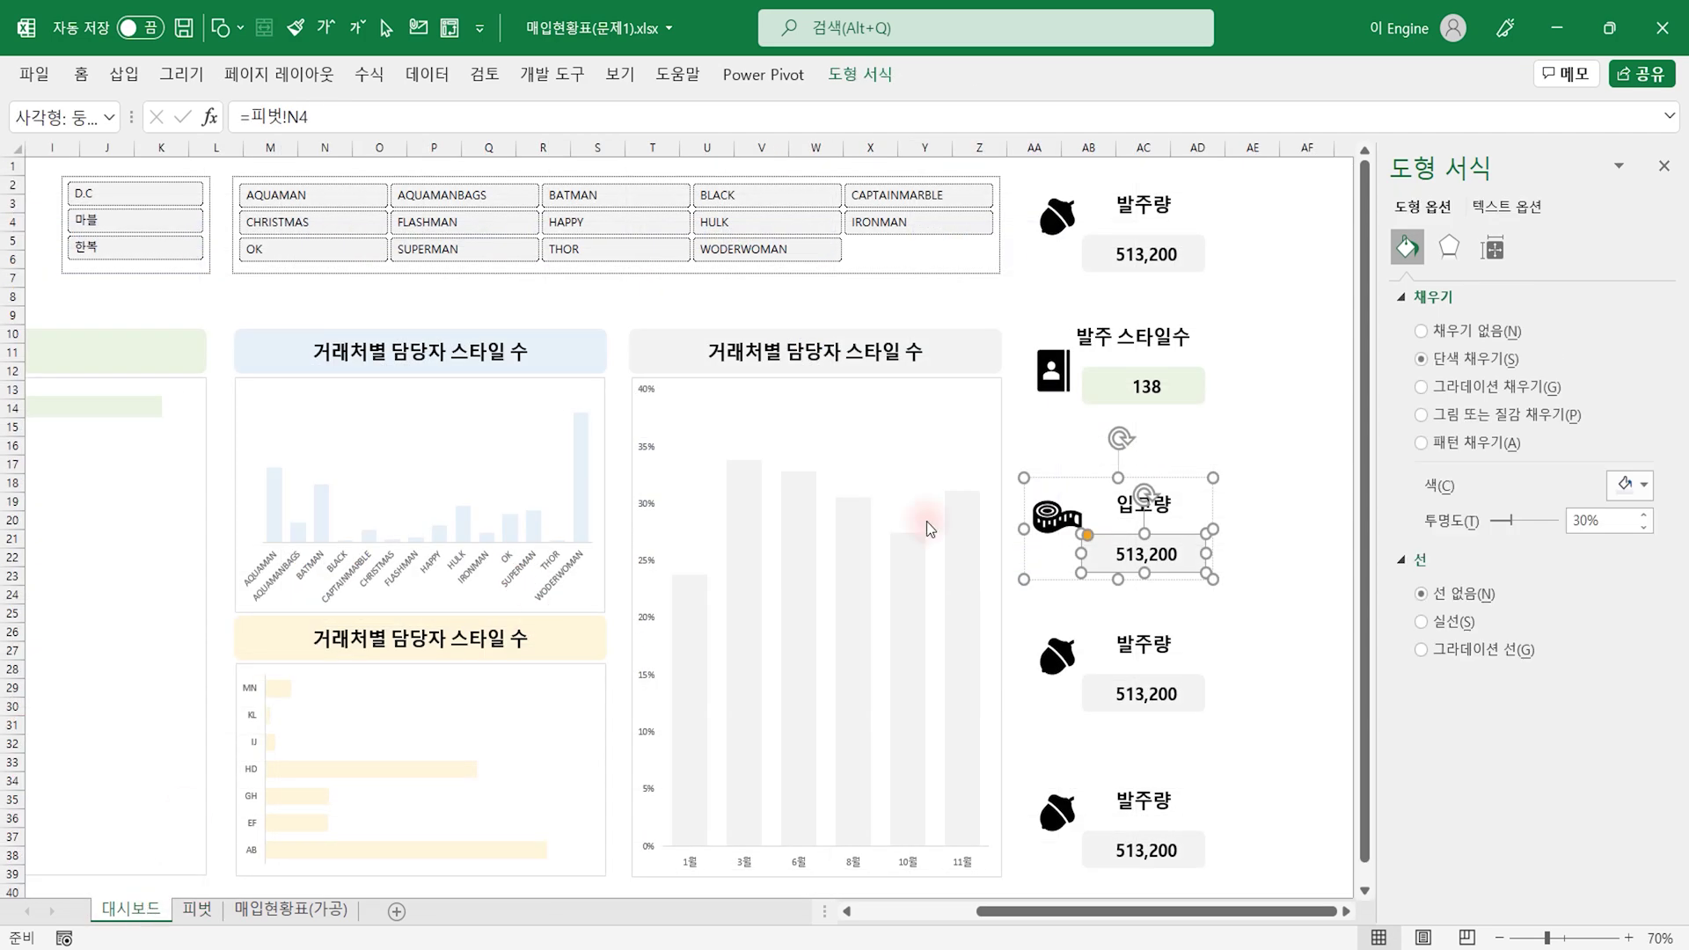
{"action": "left_click", "coordinate": [387, 118]}
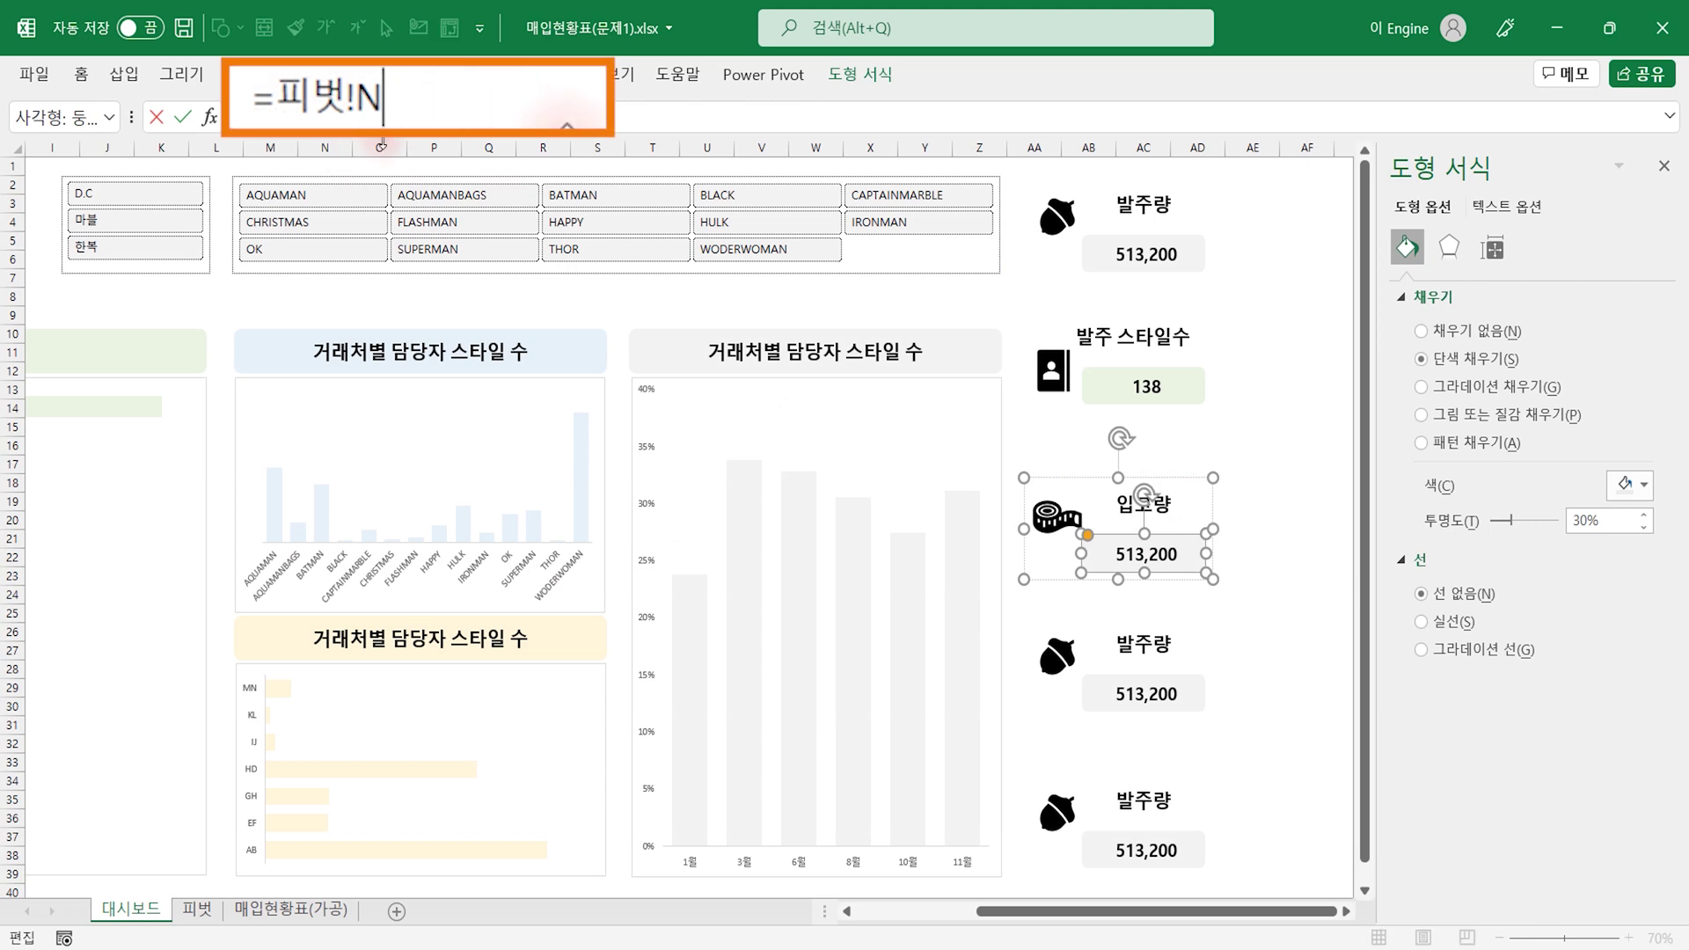
{"action": "type", "text": "10"}
{"action": "key", "text": "Return"}
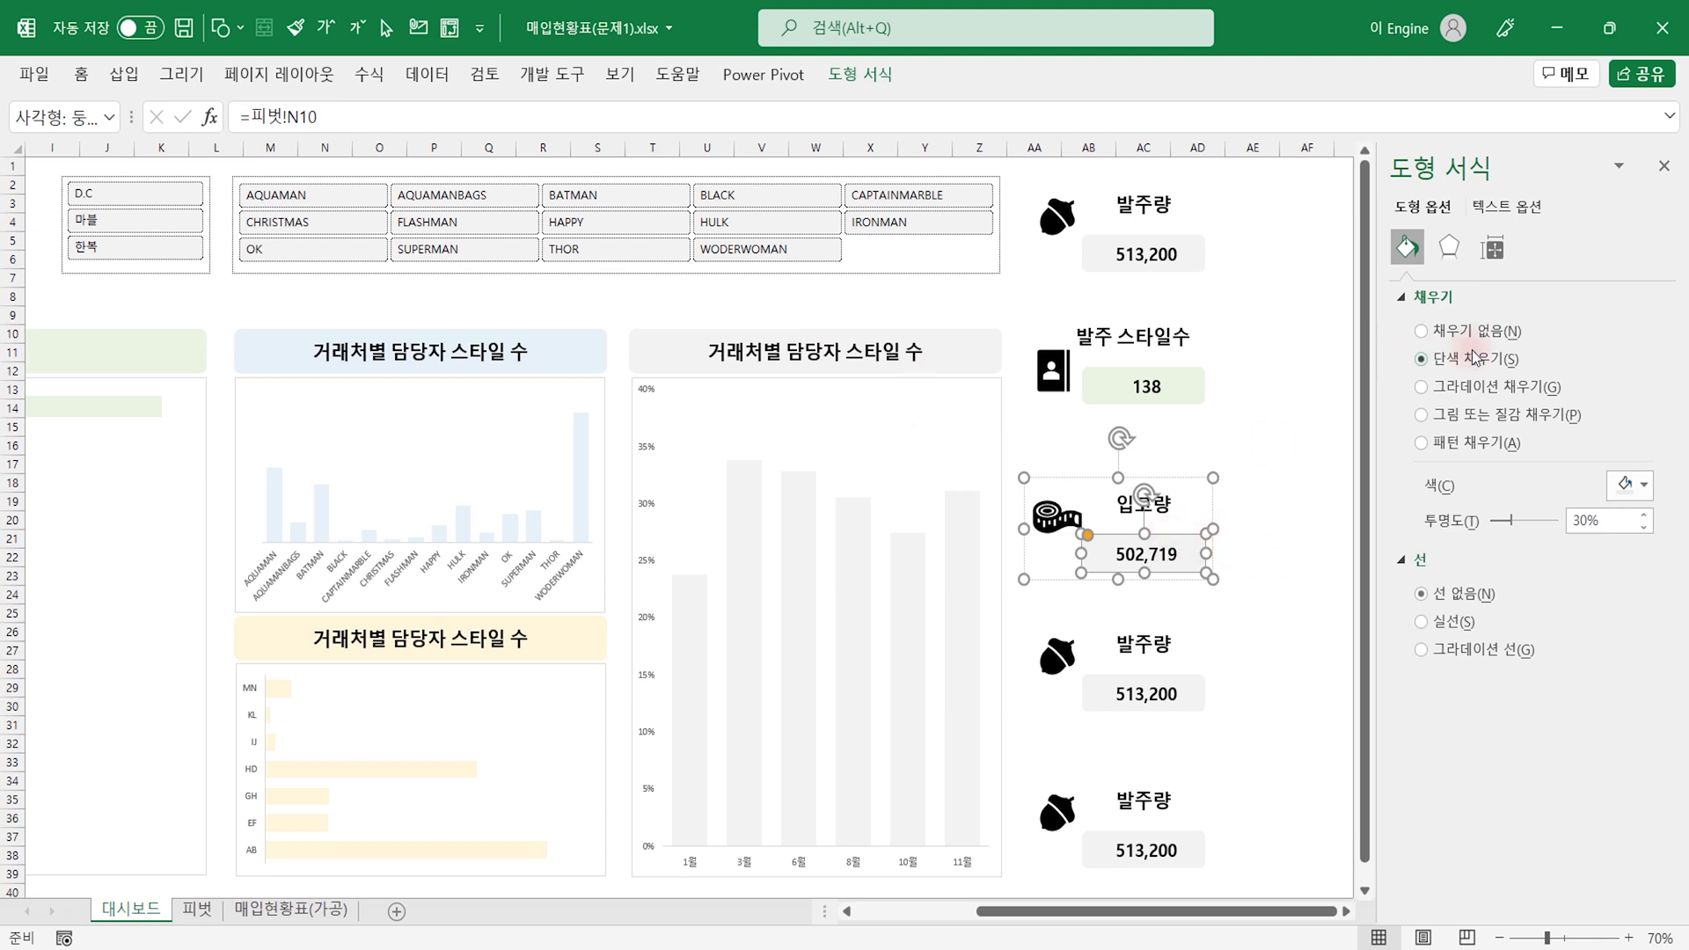
Step: Fill the 502,719 value box with light blue
{"action": "left_click", "coordinate": [1631, 484]}
{"action": "left_click", "coordinate": [1662, 577]}
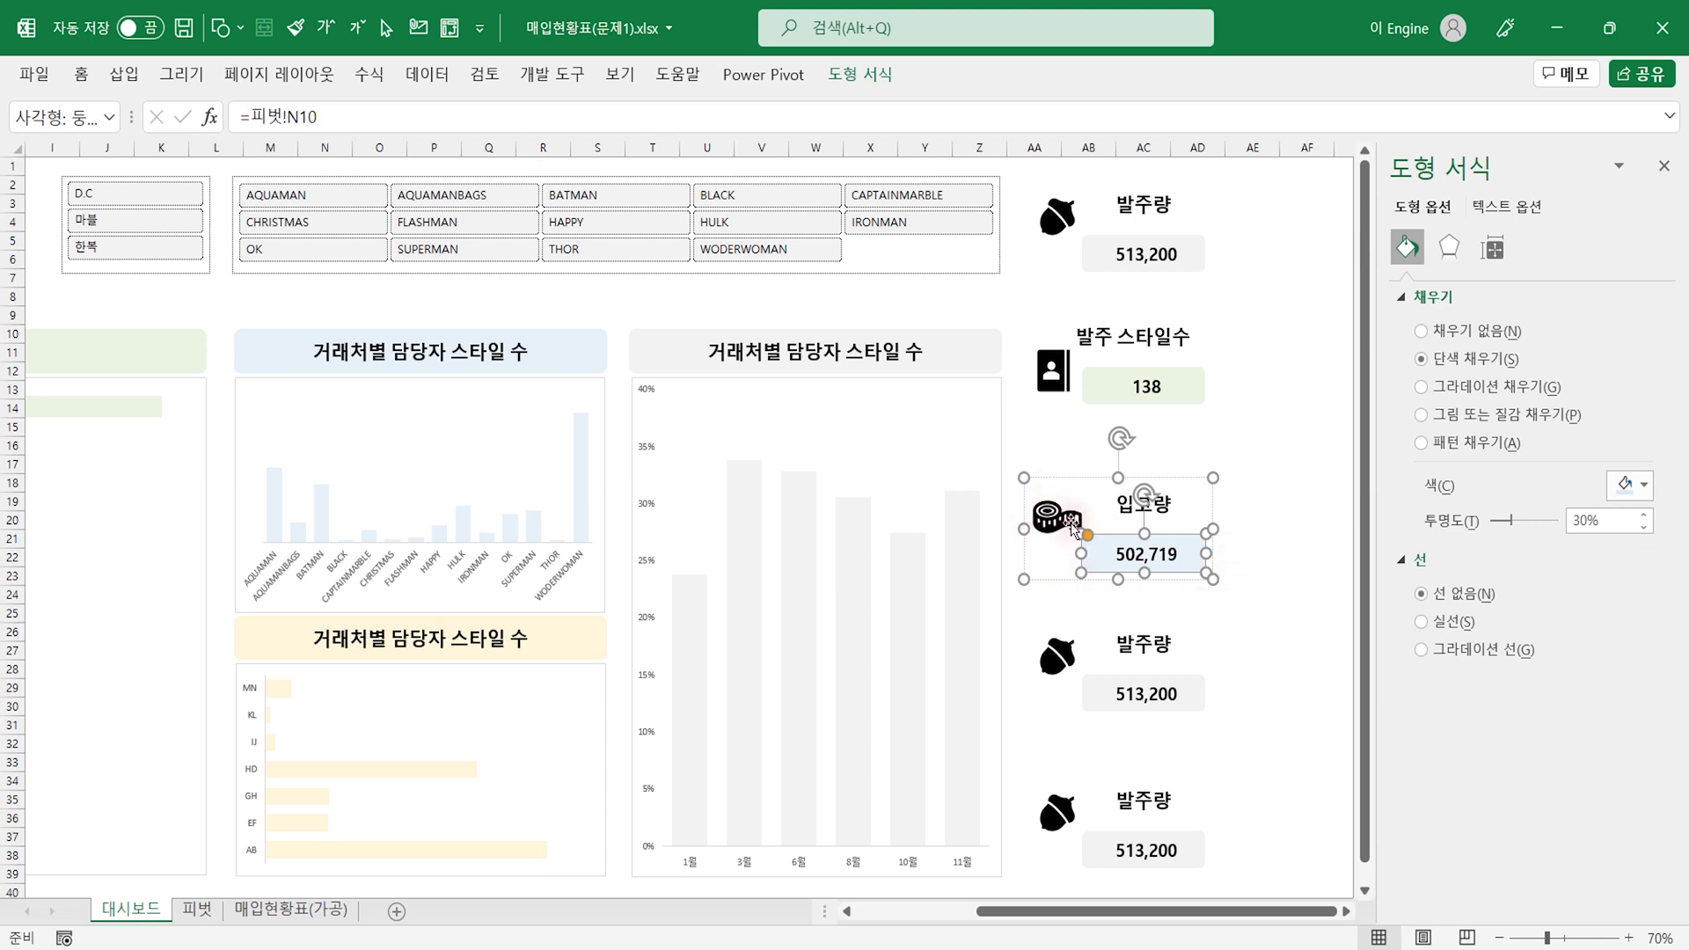
{"action": "left_click", "coordinate": [1130, 643]}
{"action": "type", "text": "총원"}
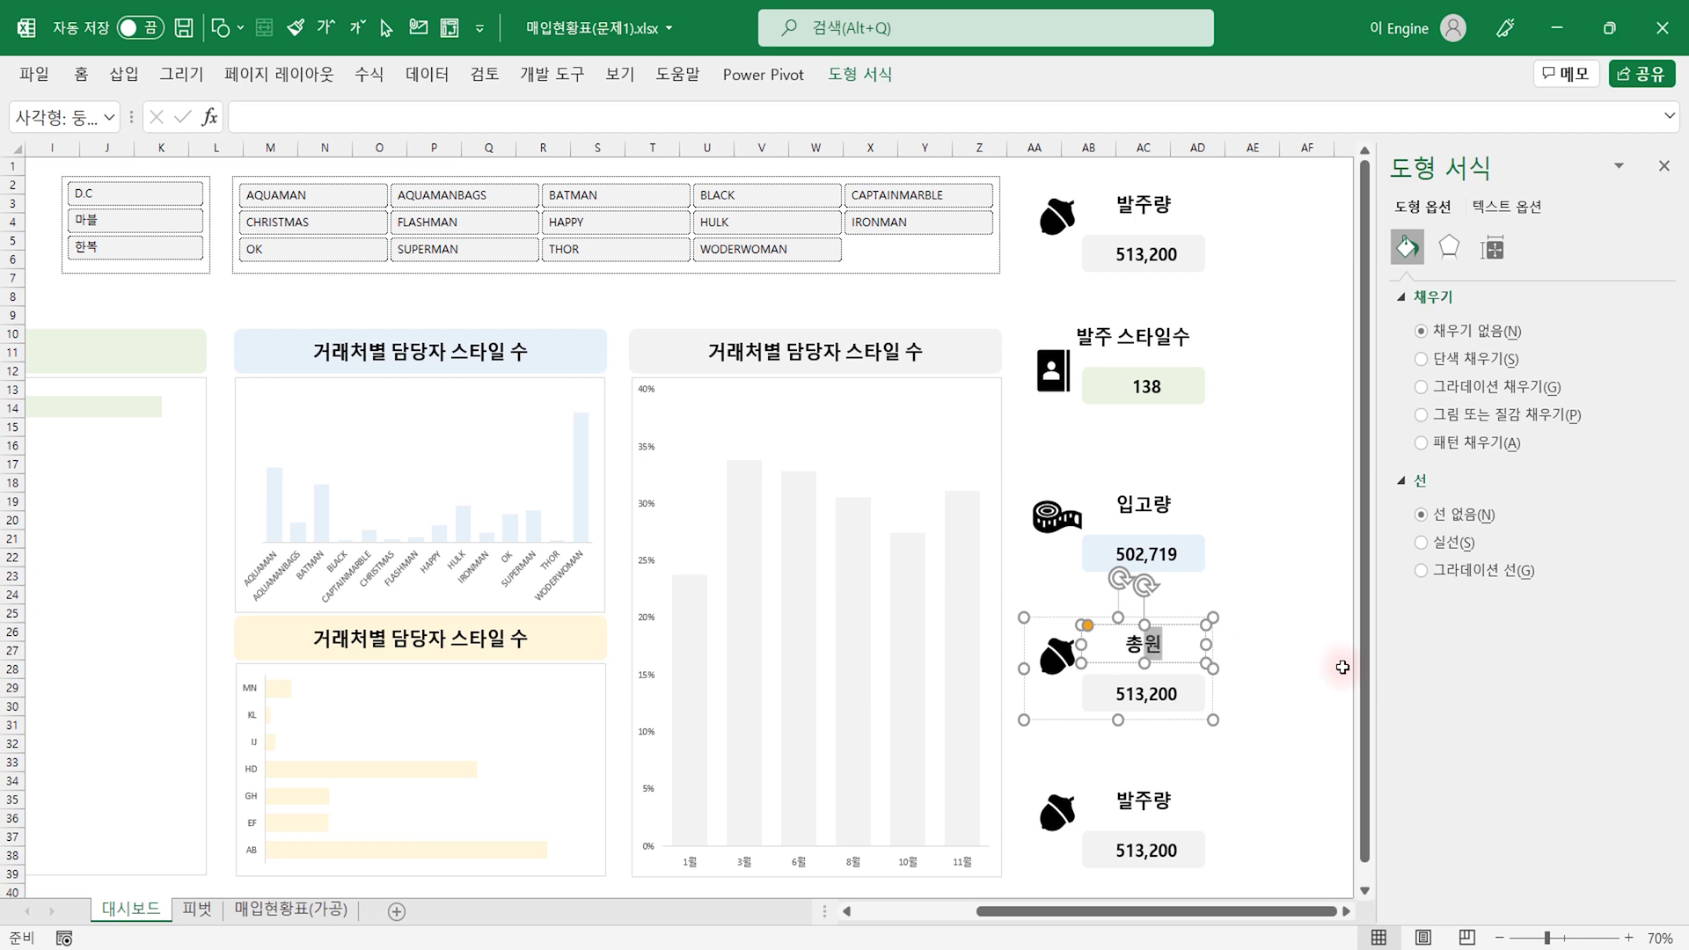
Step: Retitle the fourth card 총원가합(백만) and shrink the (백만) unit text
{"action": "type", "text": "가합(백"}
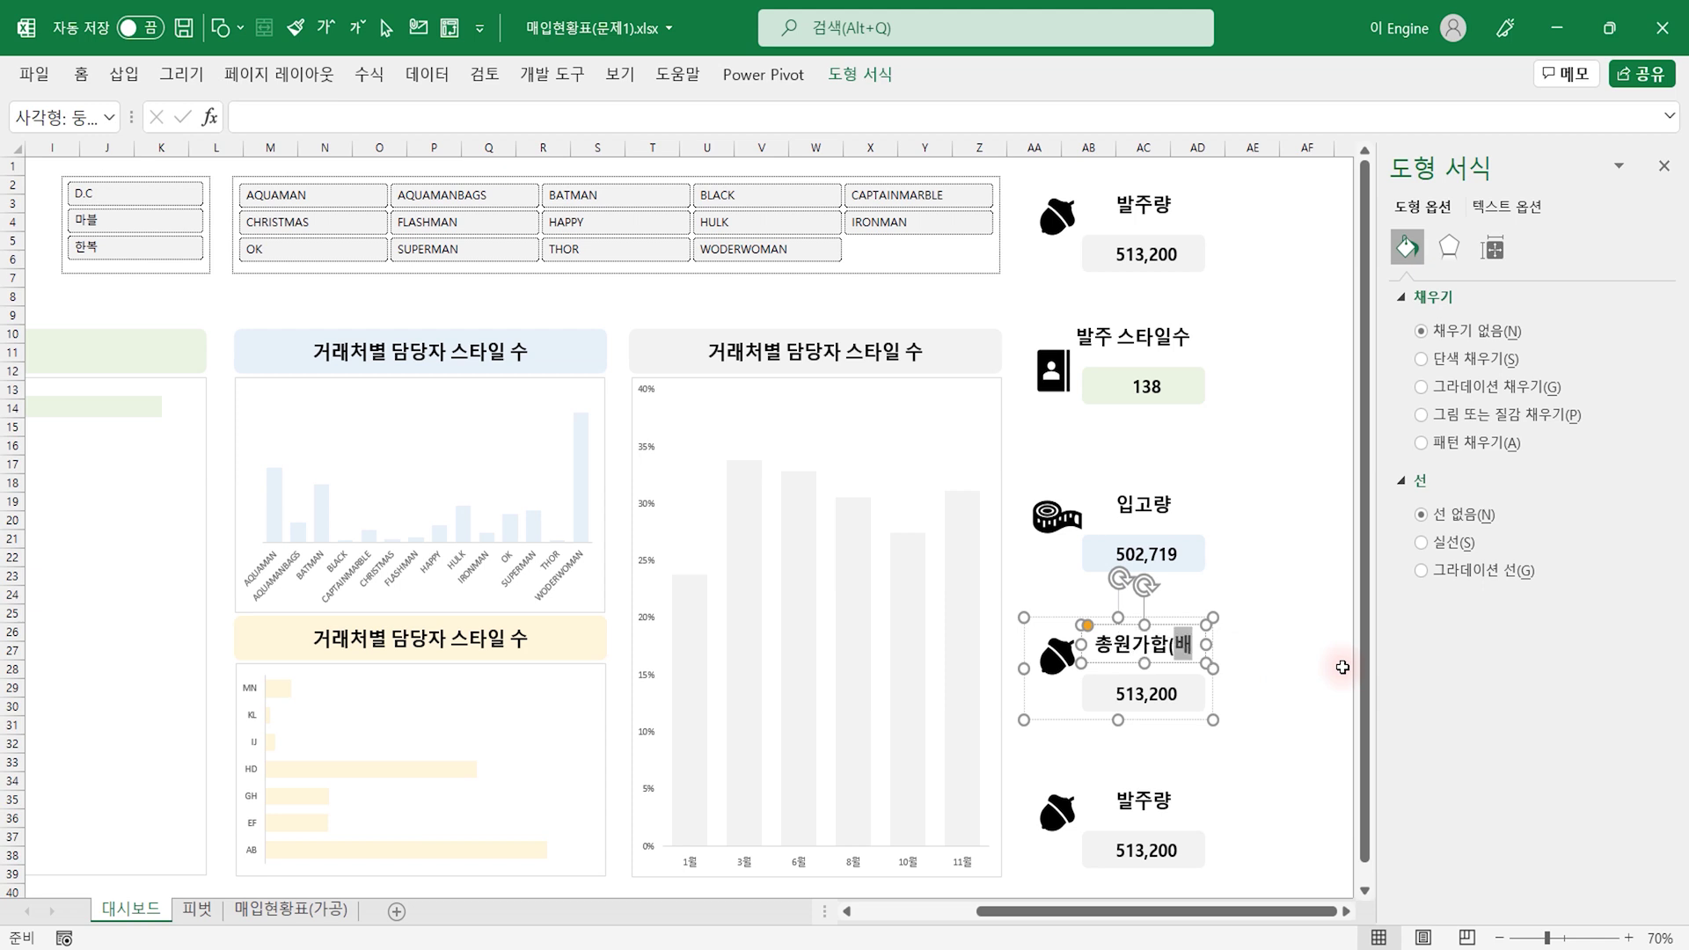
{"action": "type", "text": "만"}
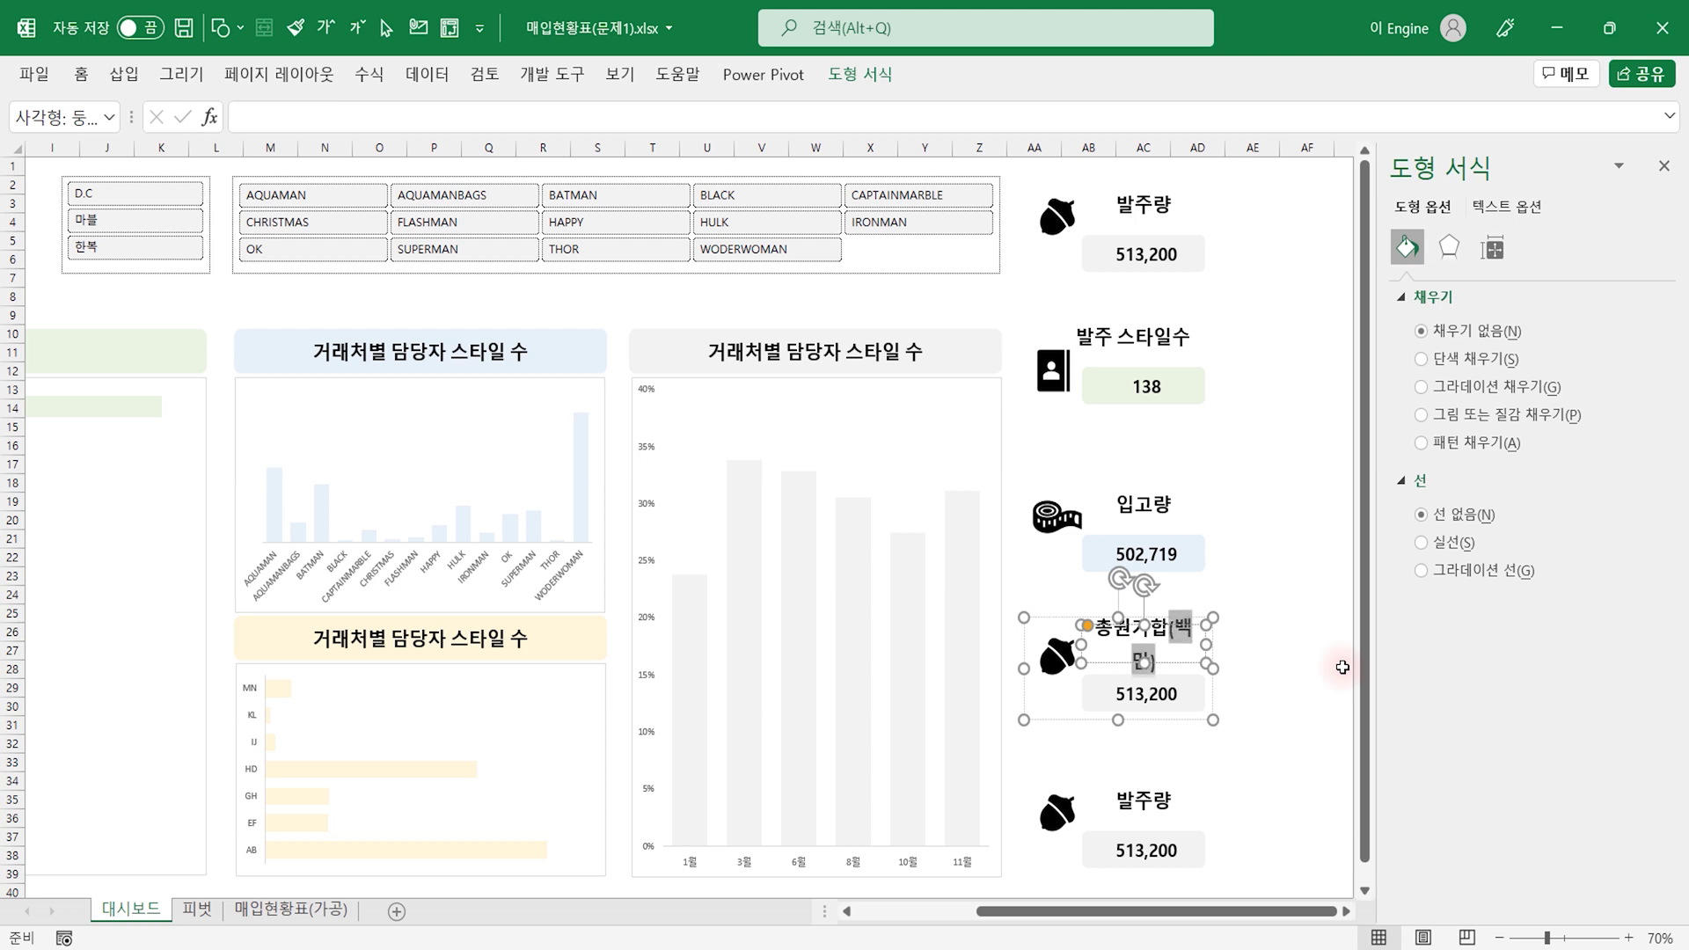
{"action": "key", "text": "ctrl+shift+comma"}
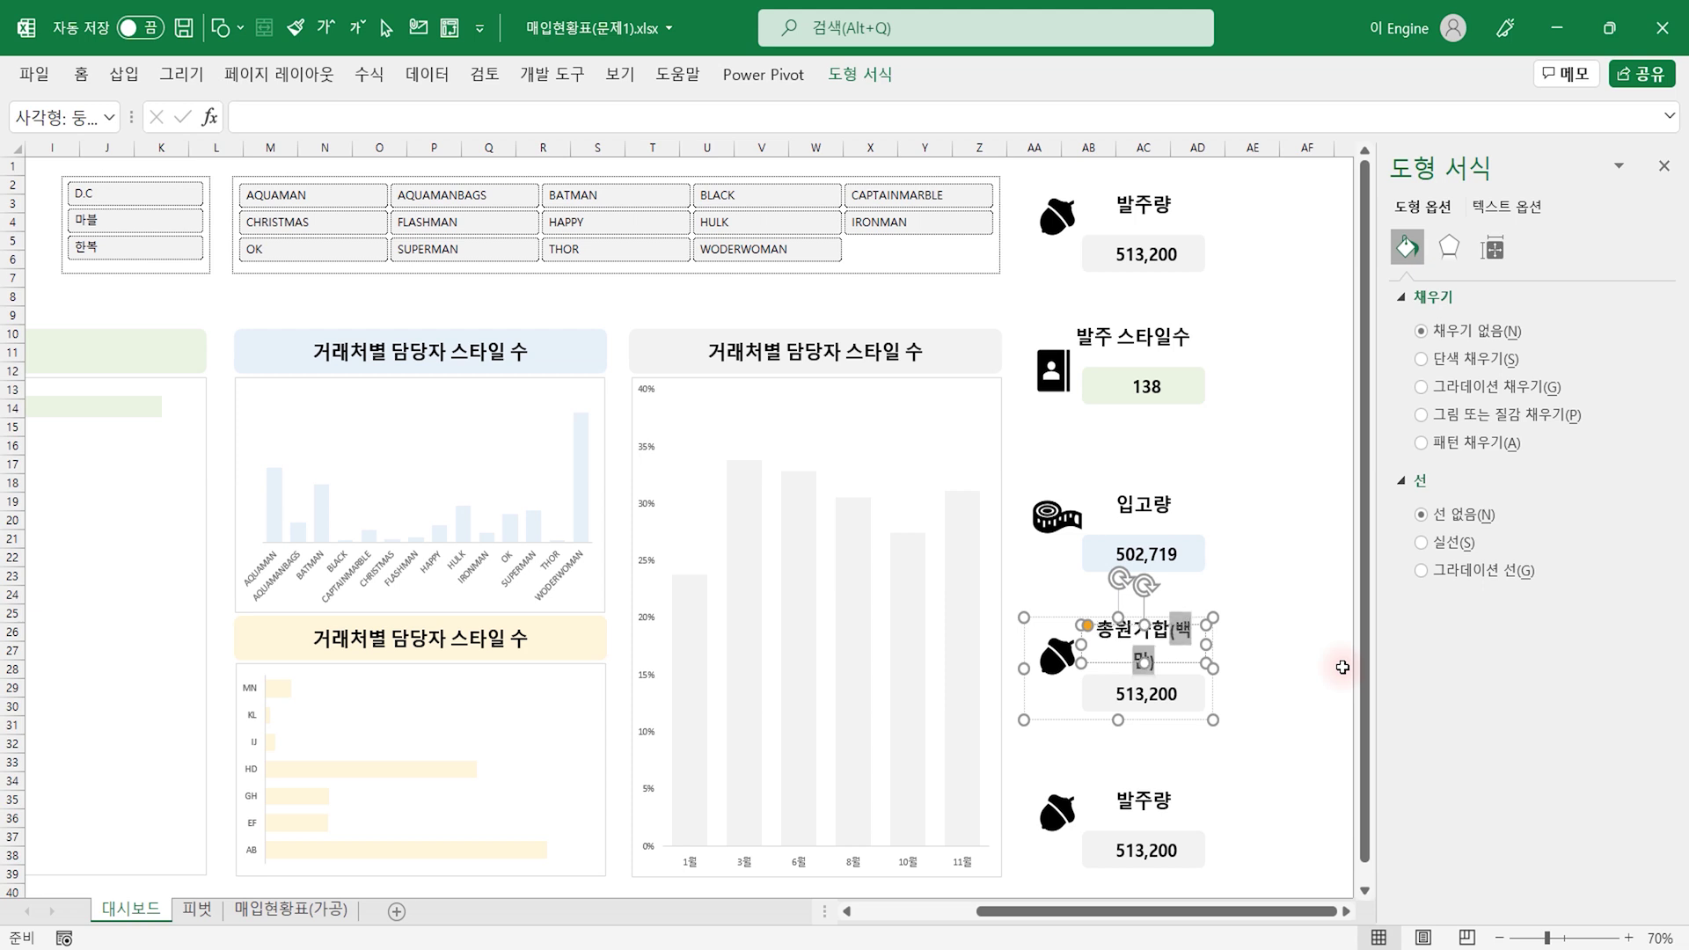
{"action": "key", "text": "ctrl+shift+comma"}
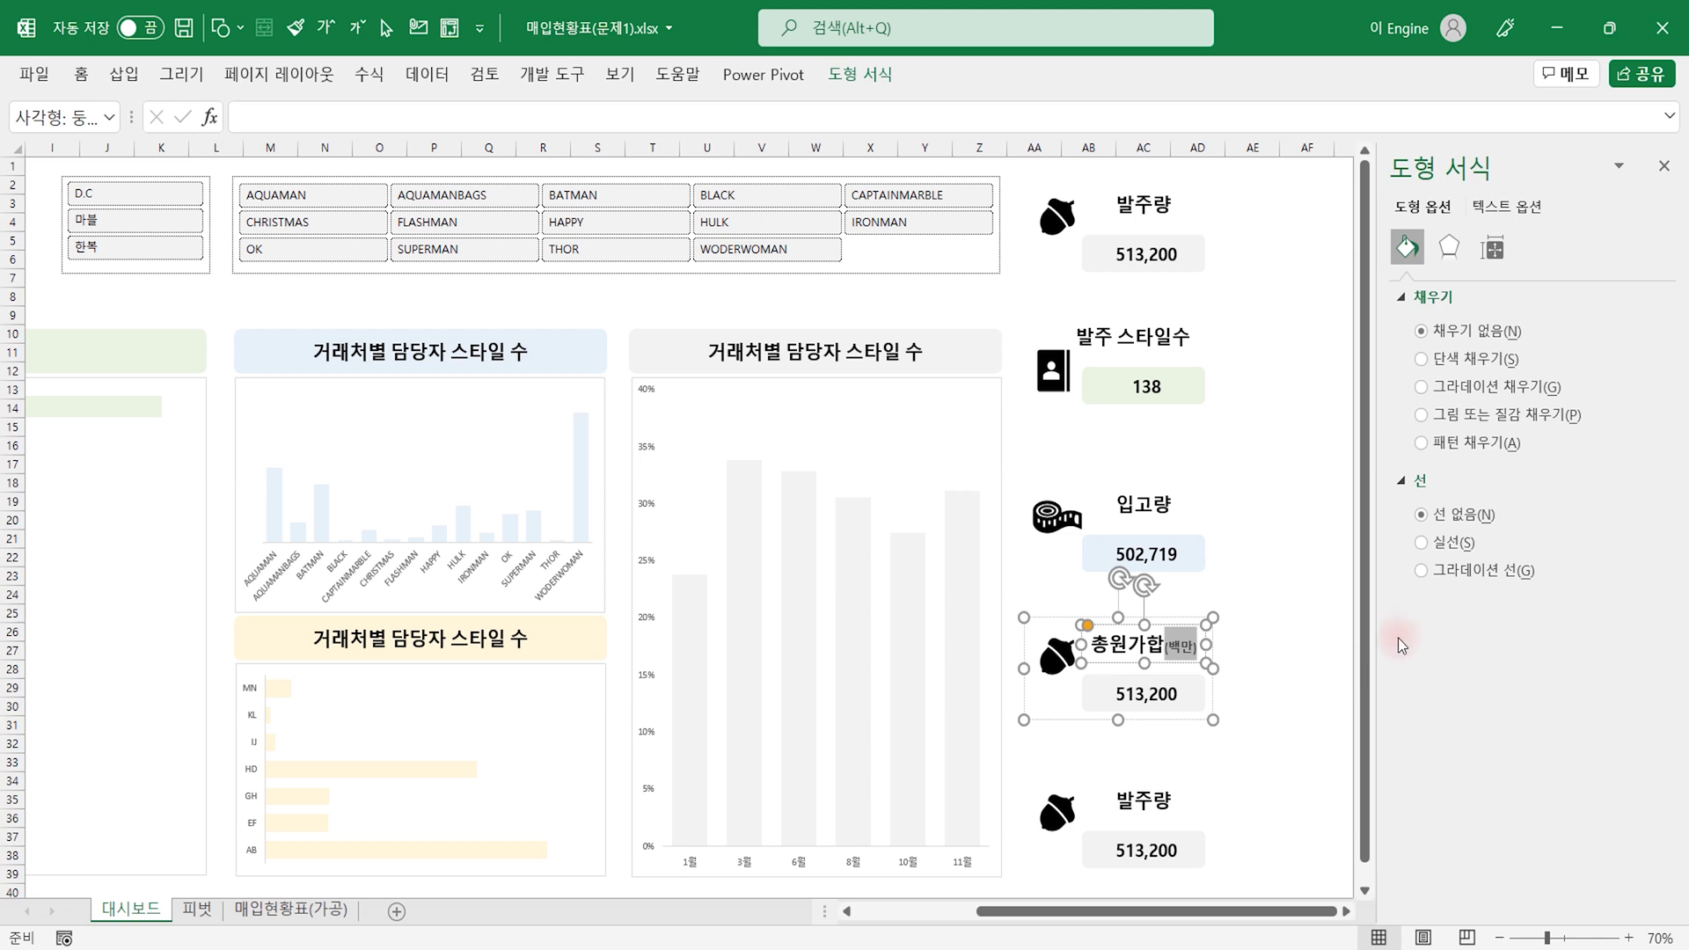
Step: Replace the card's acorn icon with the smiling face with halo icon
{"action": "left_click", "coordinate": [1054, 670]}
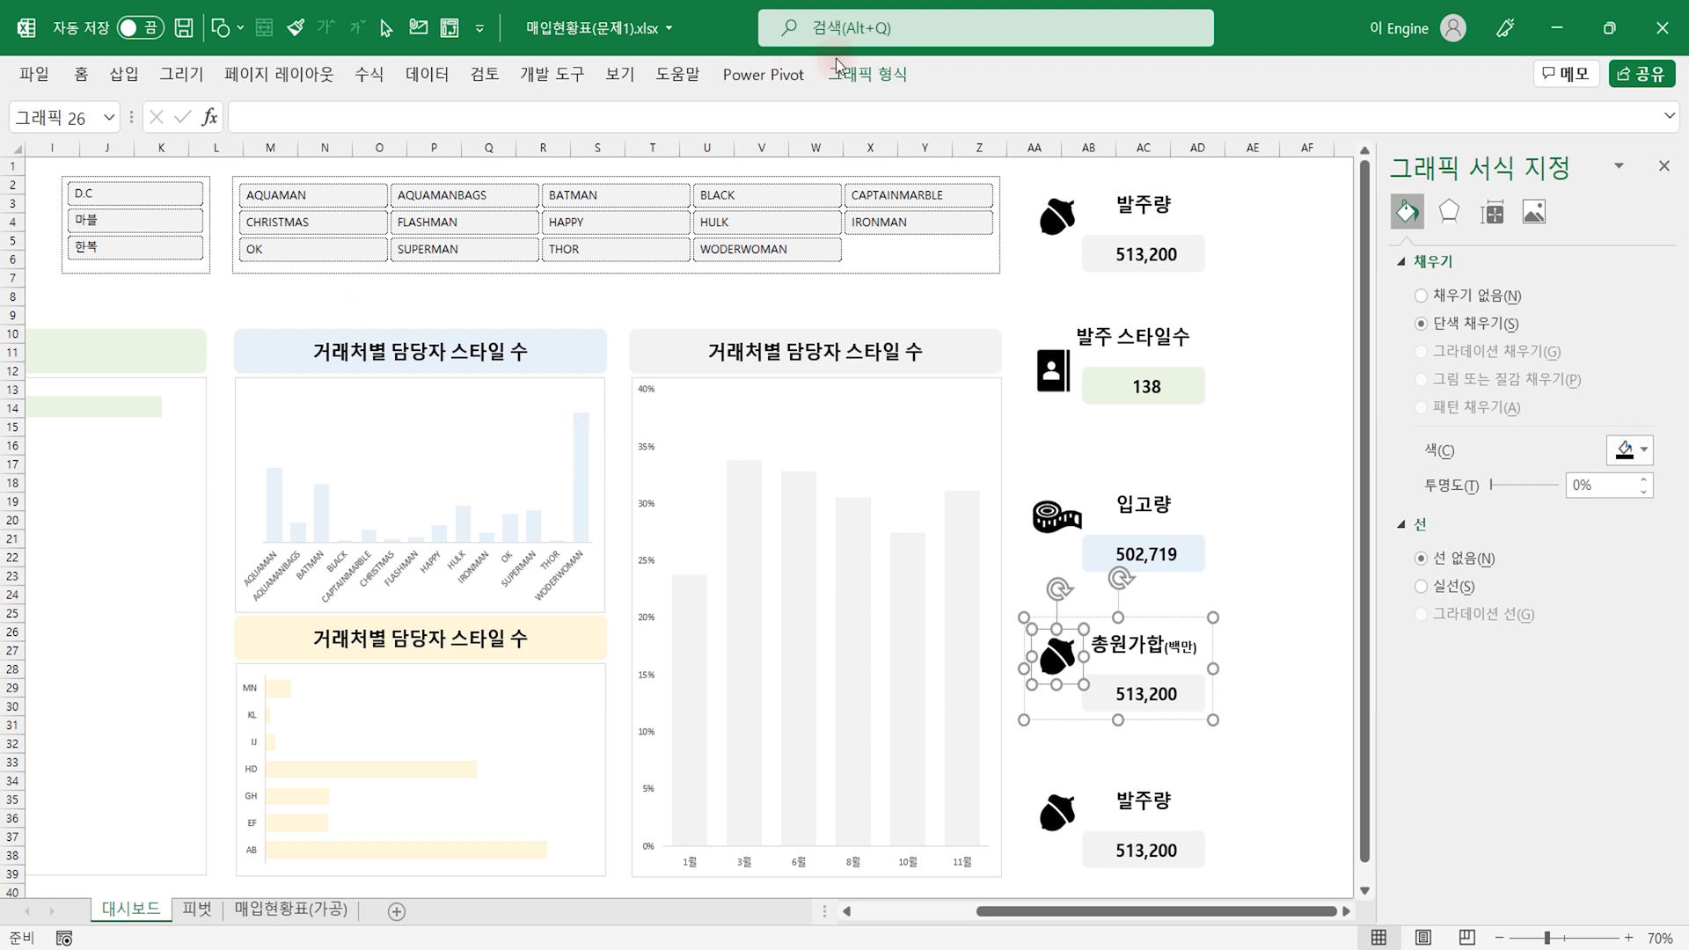
{"action": "left_click", "coordinate": [888, 77]}
{"action": "left_click", "coordinate": [40, 140]}
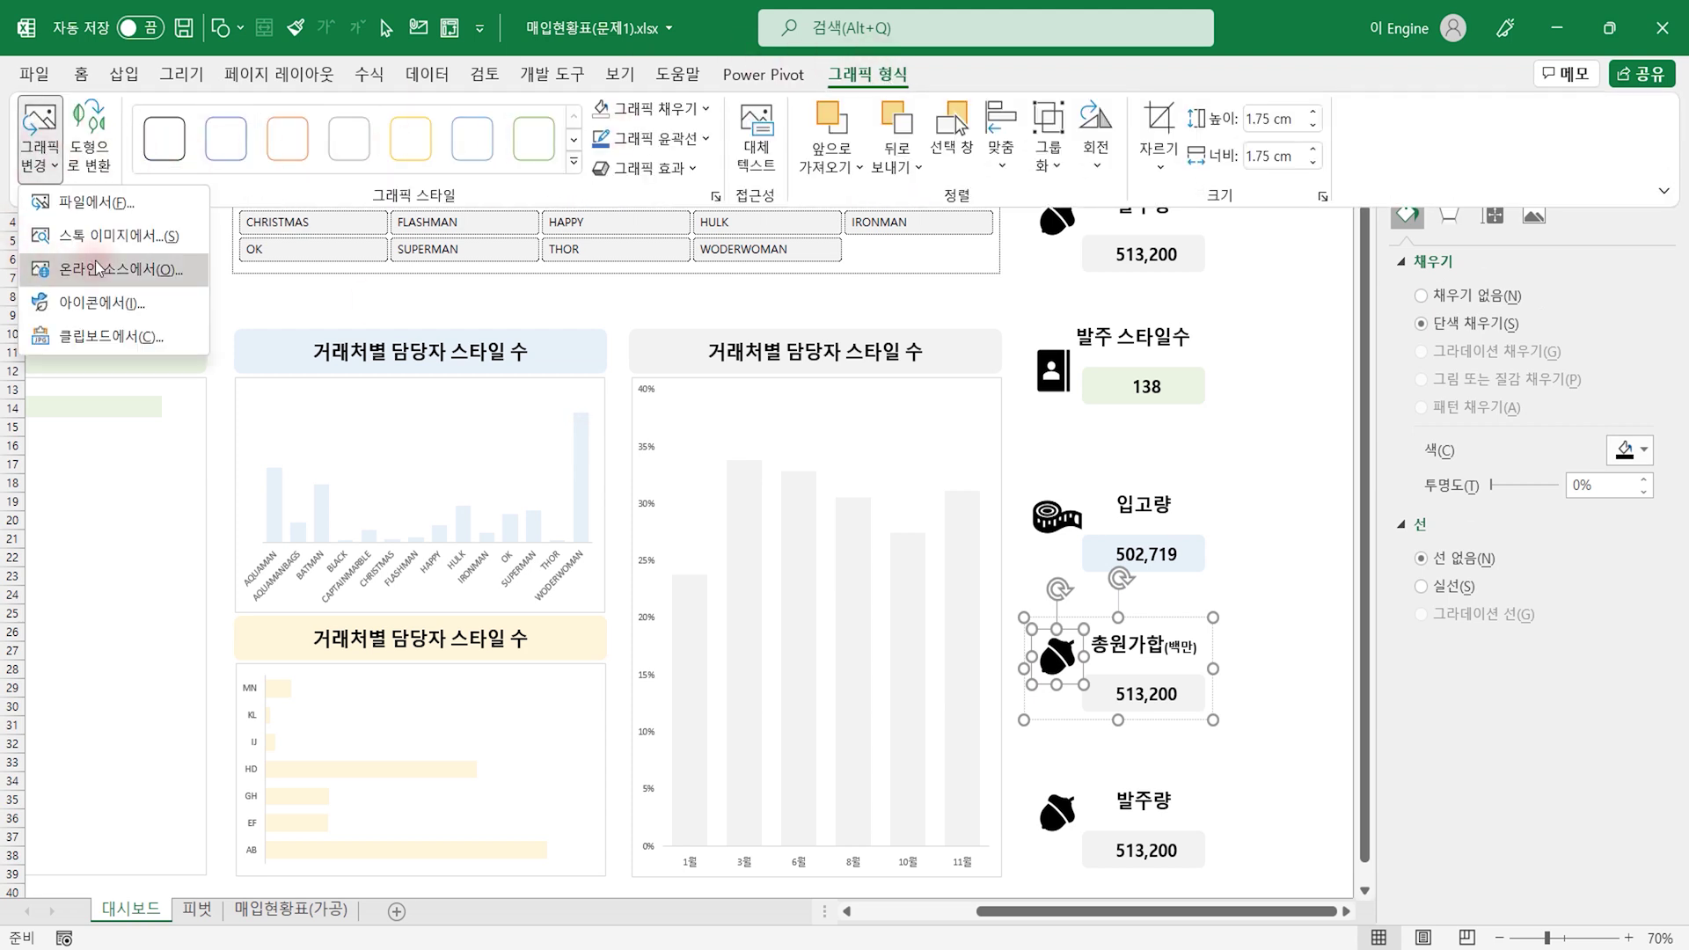
{"action": "left_click", "coordinate": [104, 304]}
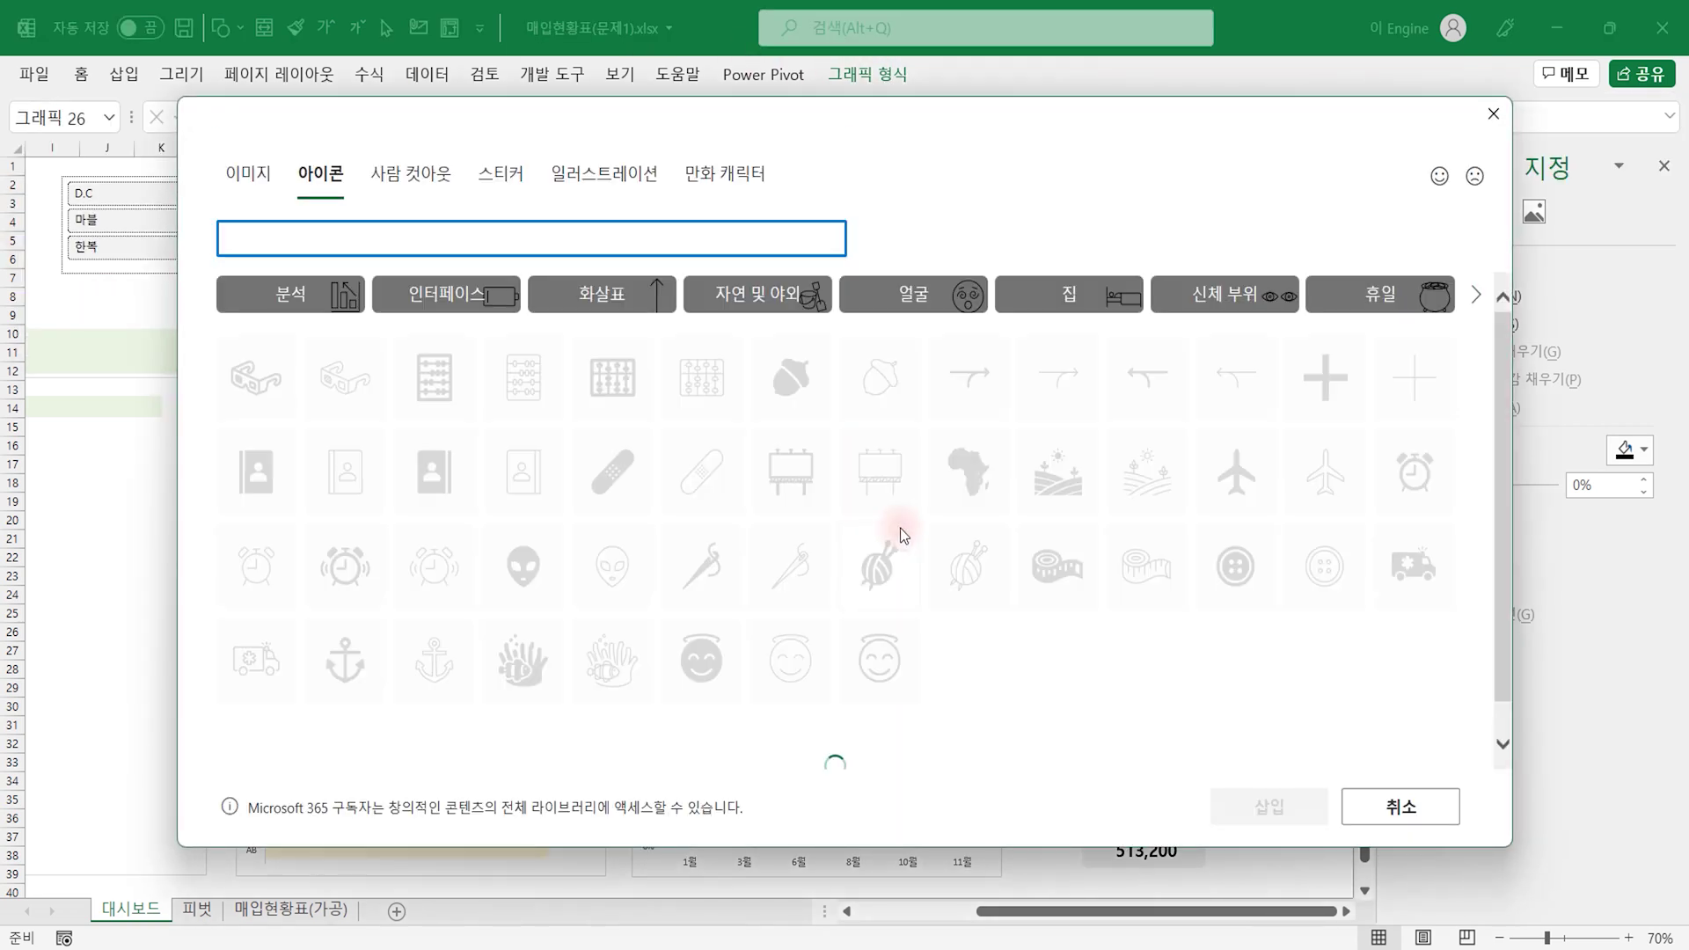
{"action": "left_click", "coordinate": [701, 659]}
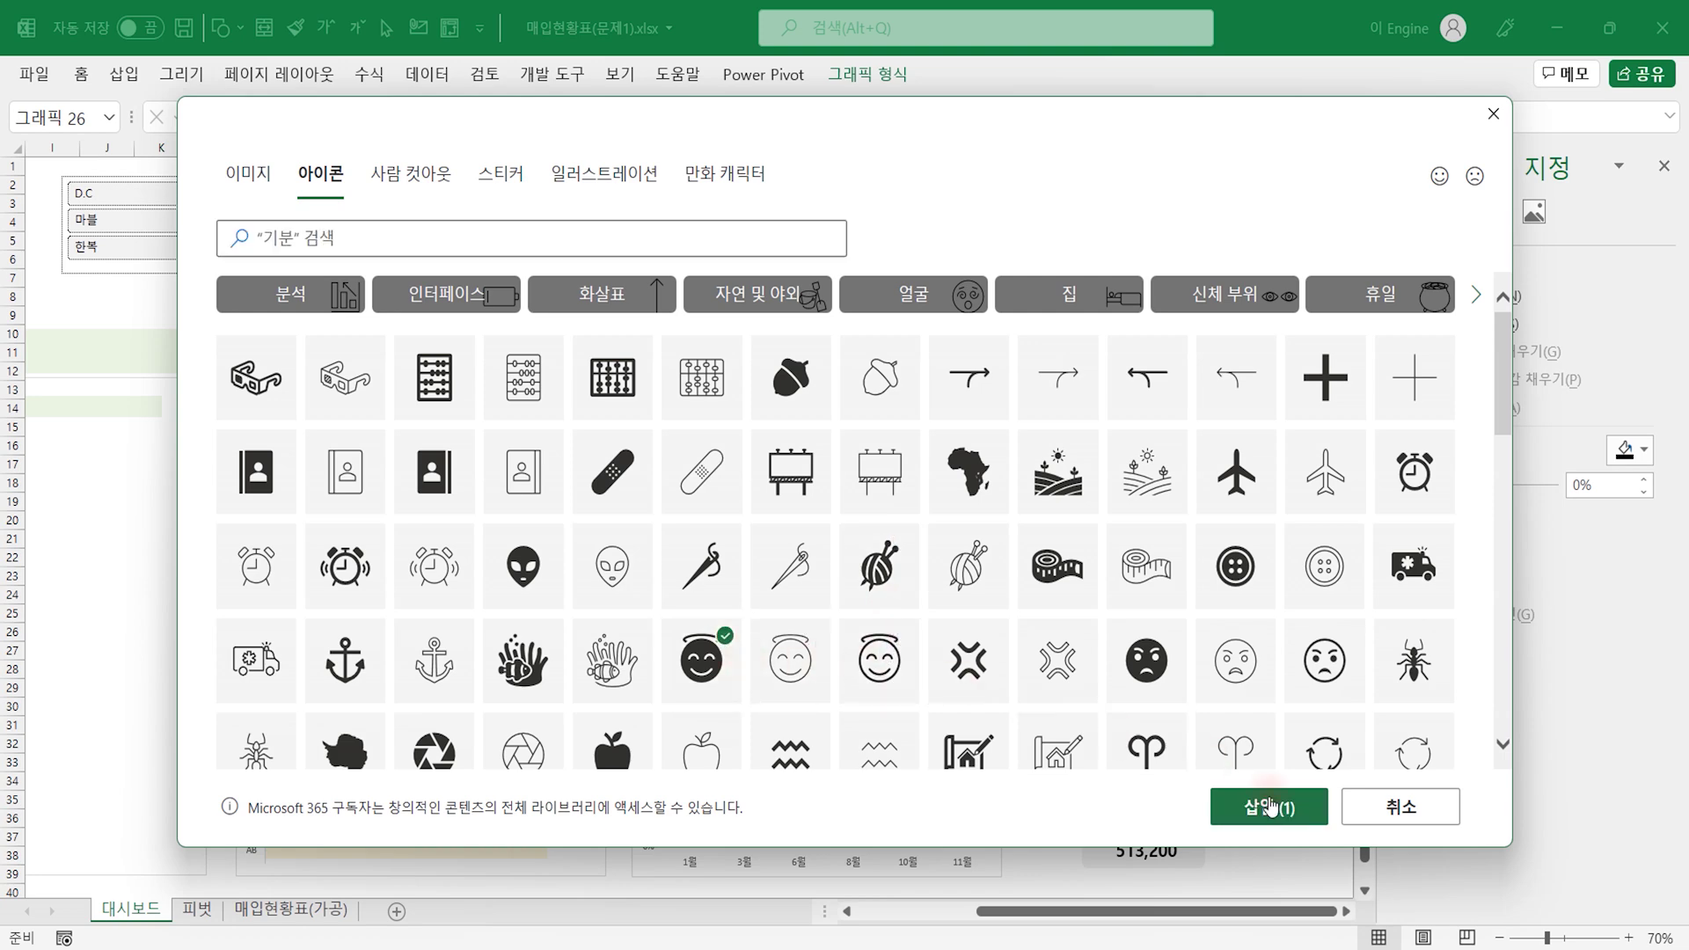
{"action": "left_click", "coordinate": [1269, 806]}
Step: Fill the 513,200 value box light cream
{"action": "left_click", "coordinate": [1179, 693]}
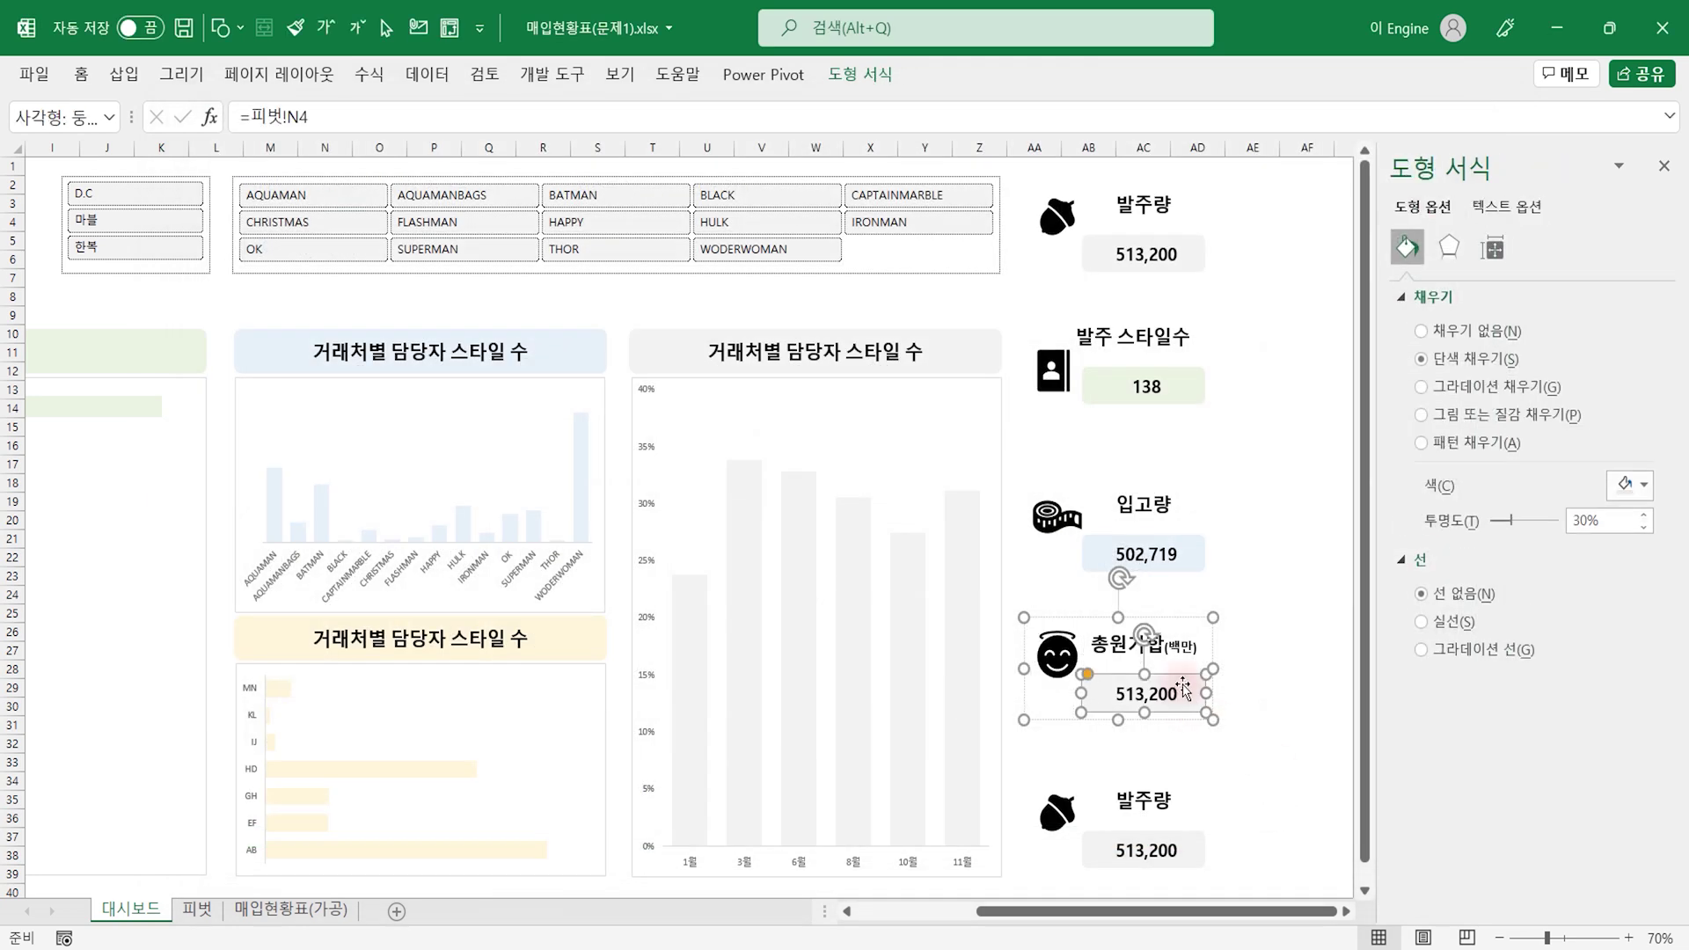
{"action": "left_click", "coordinate": [1631, 485]}
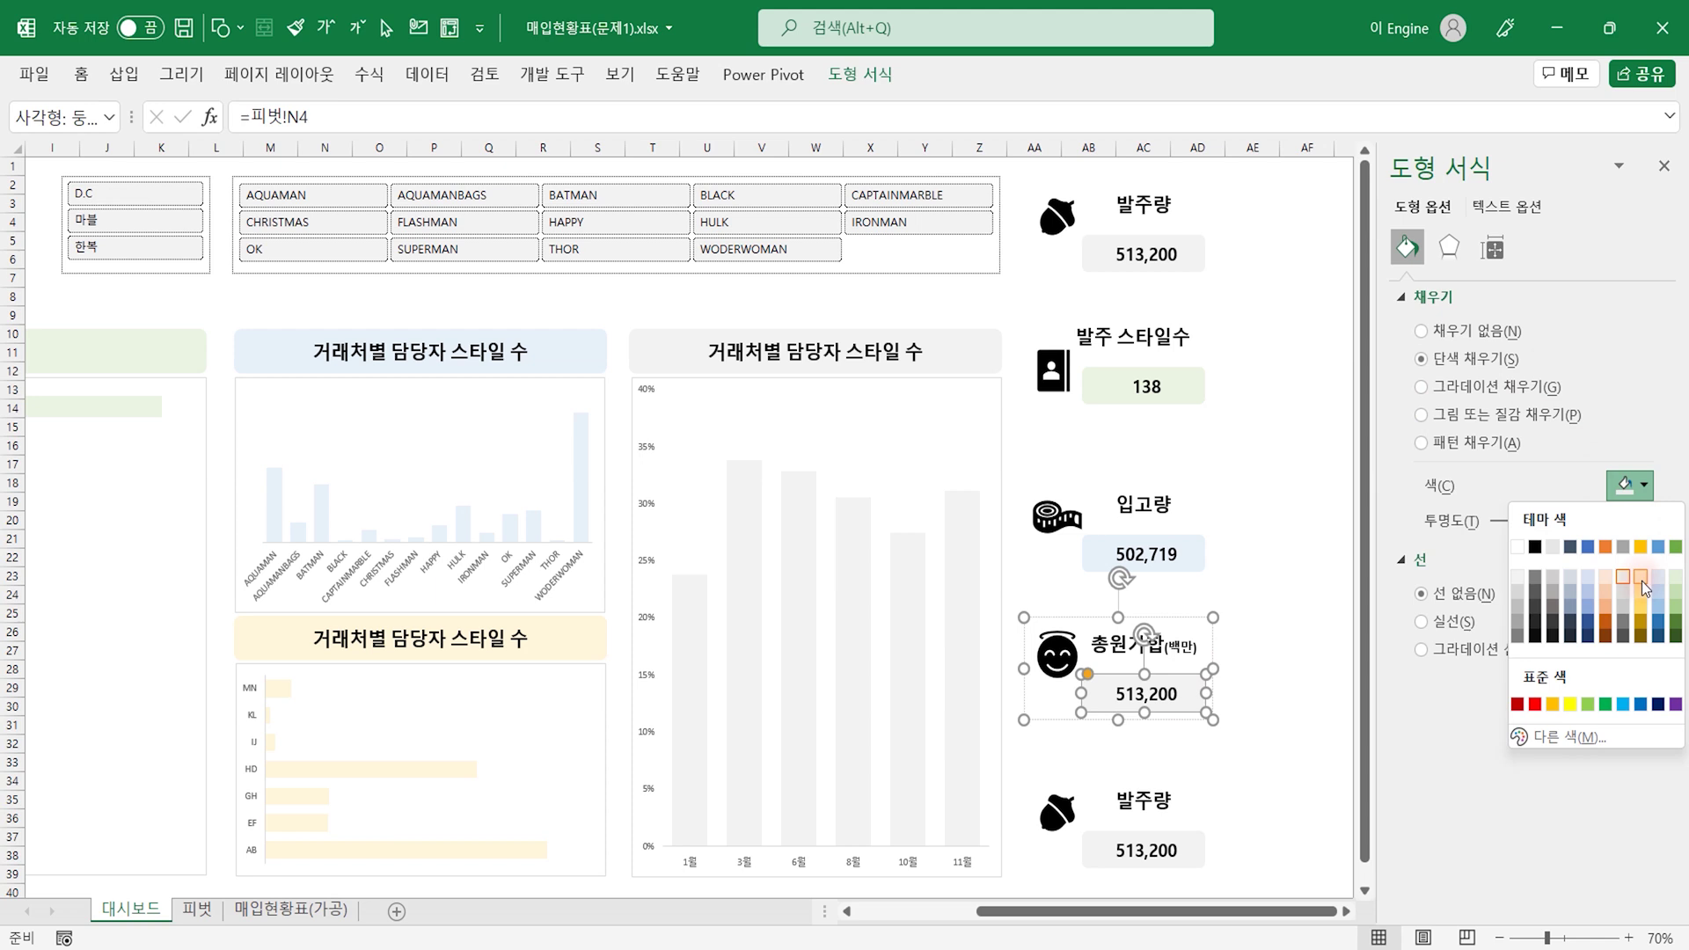
{"action": "left_click", "coordinate": [1640, 581]}
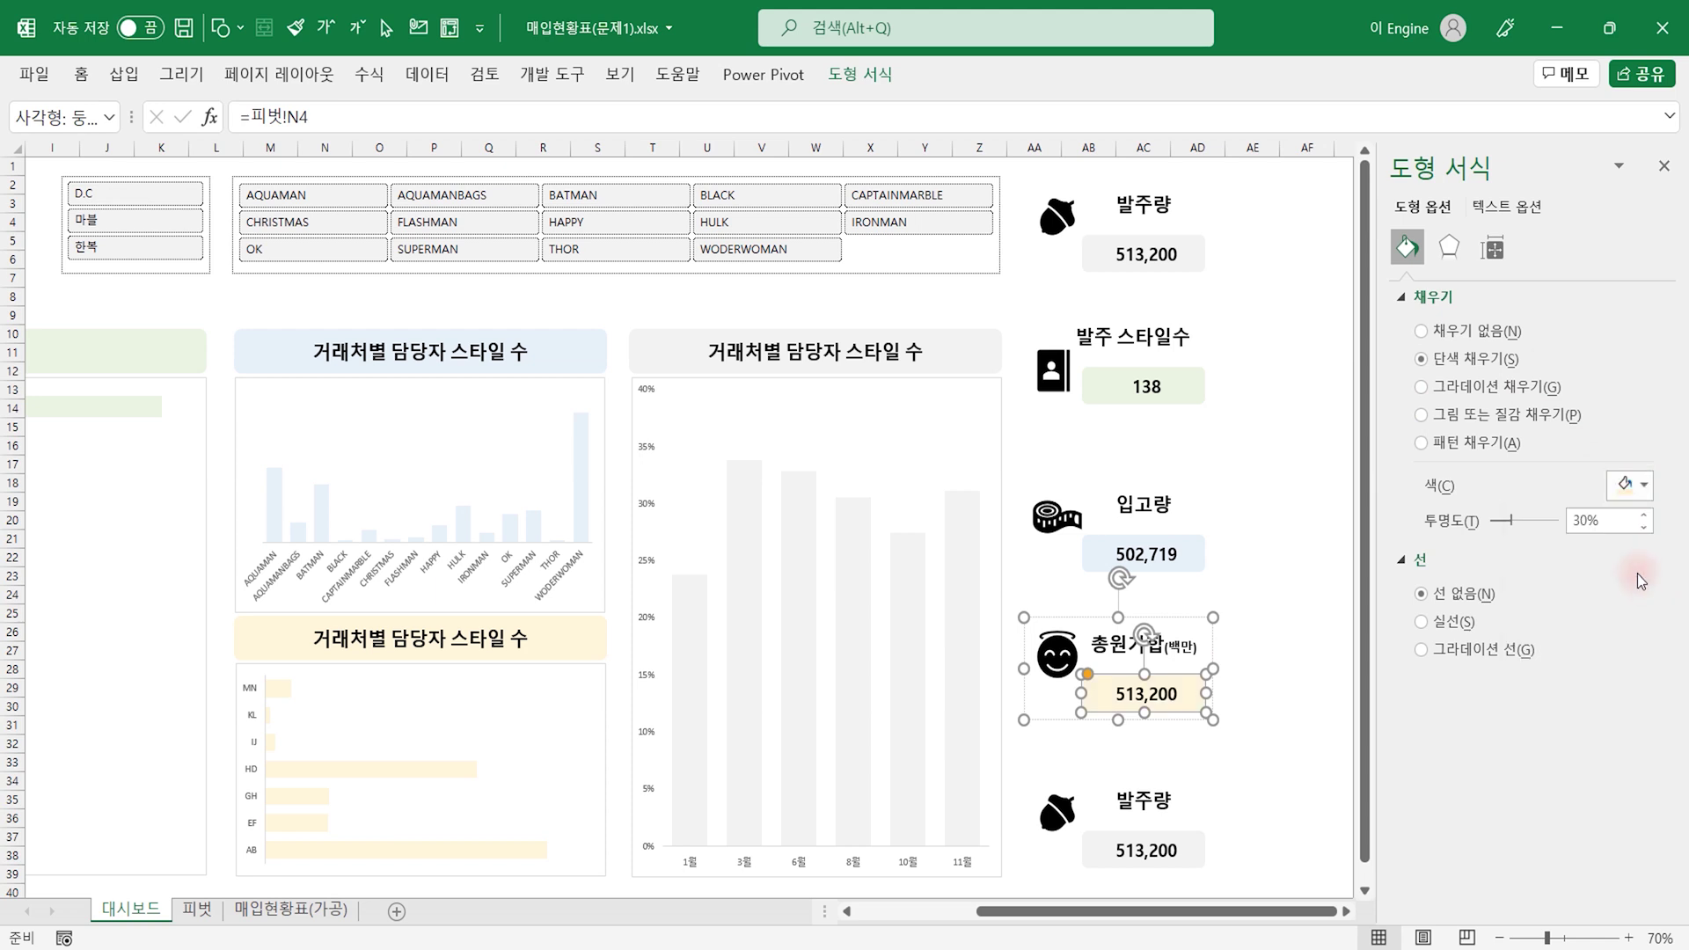
{"action": "left_click", "coordinate": [1130, 800]}
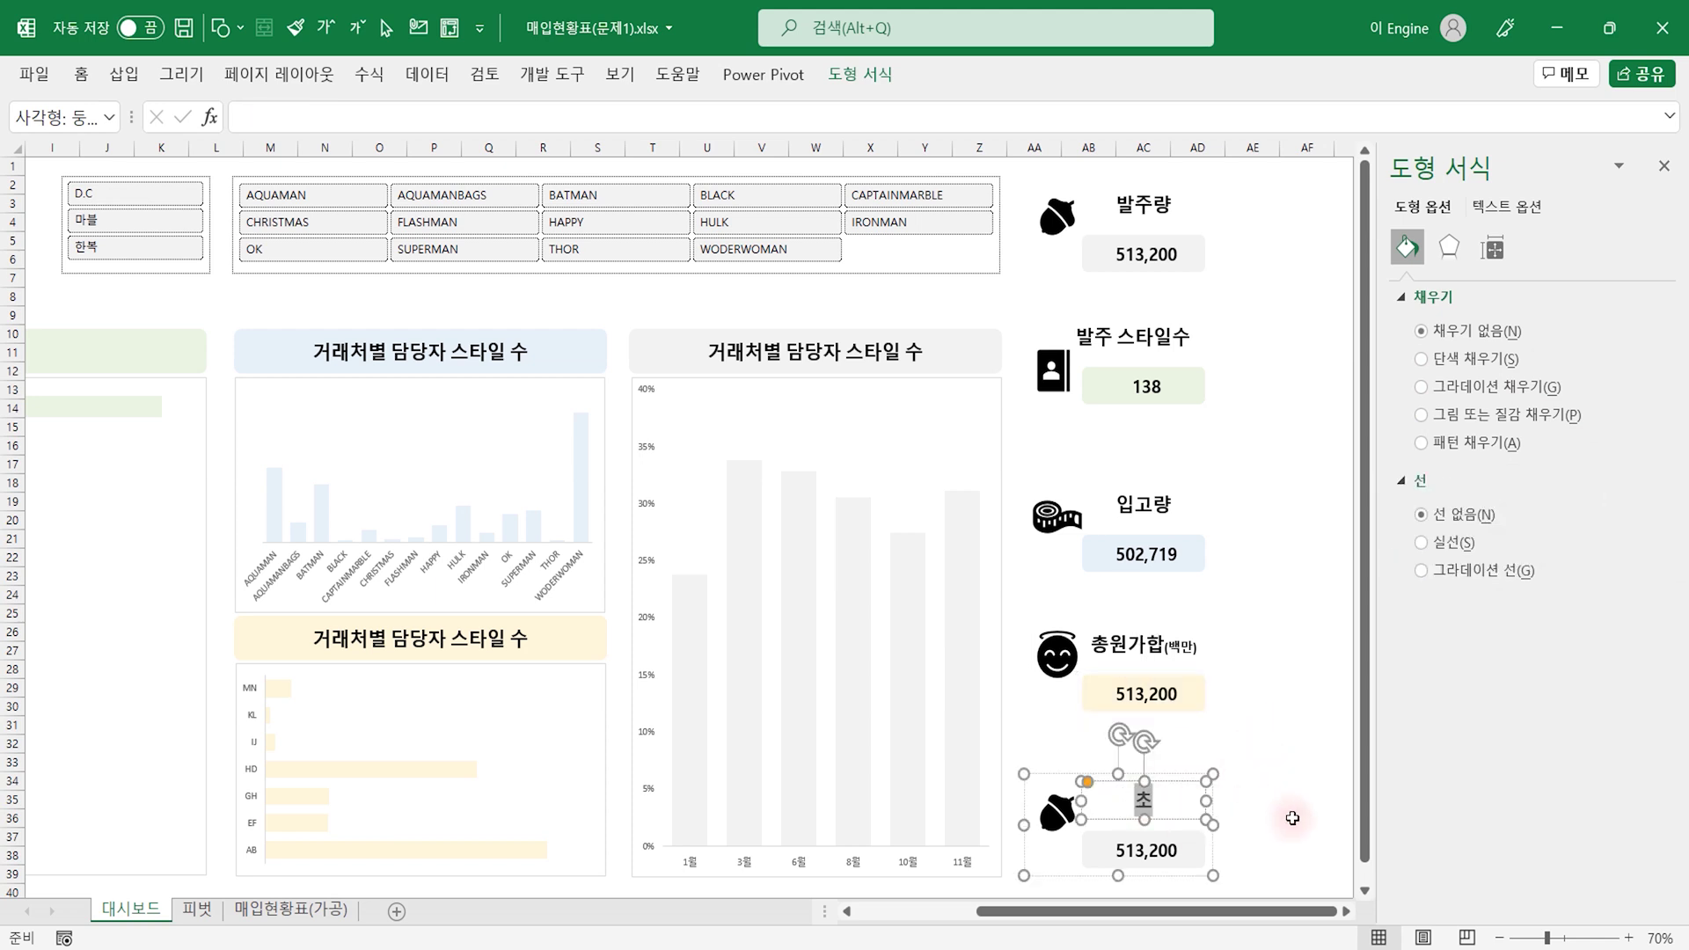
Step: Title the fifth card 총판매가합(백만) with smaller unit text, widened onto one line
{"action": "type", "text": "가합("}
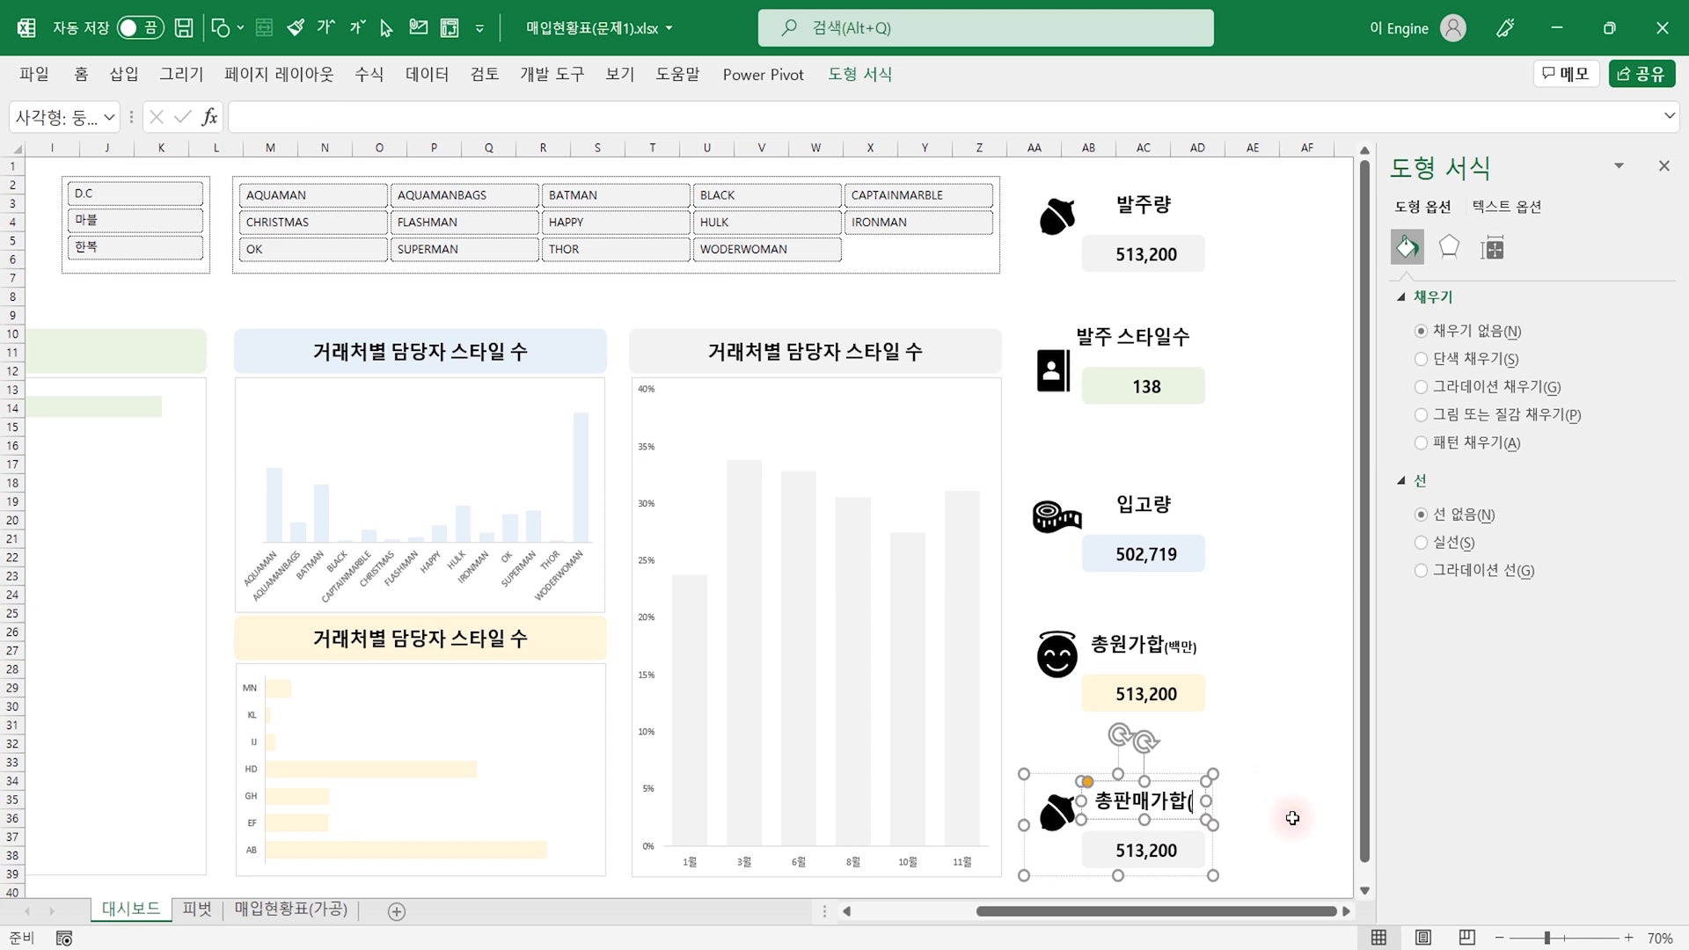
{"action": "type", "text": "백"}
{"action": "type", "text": "마"}
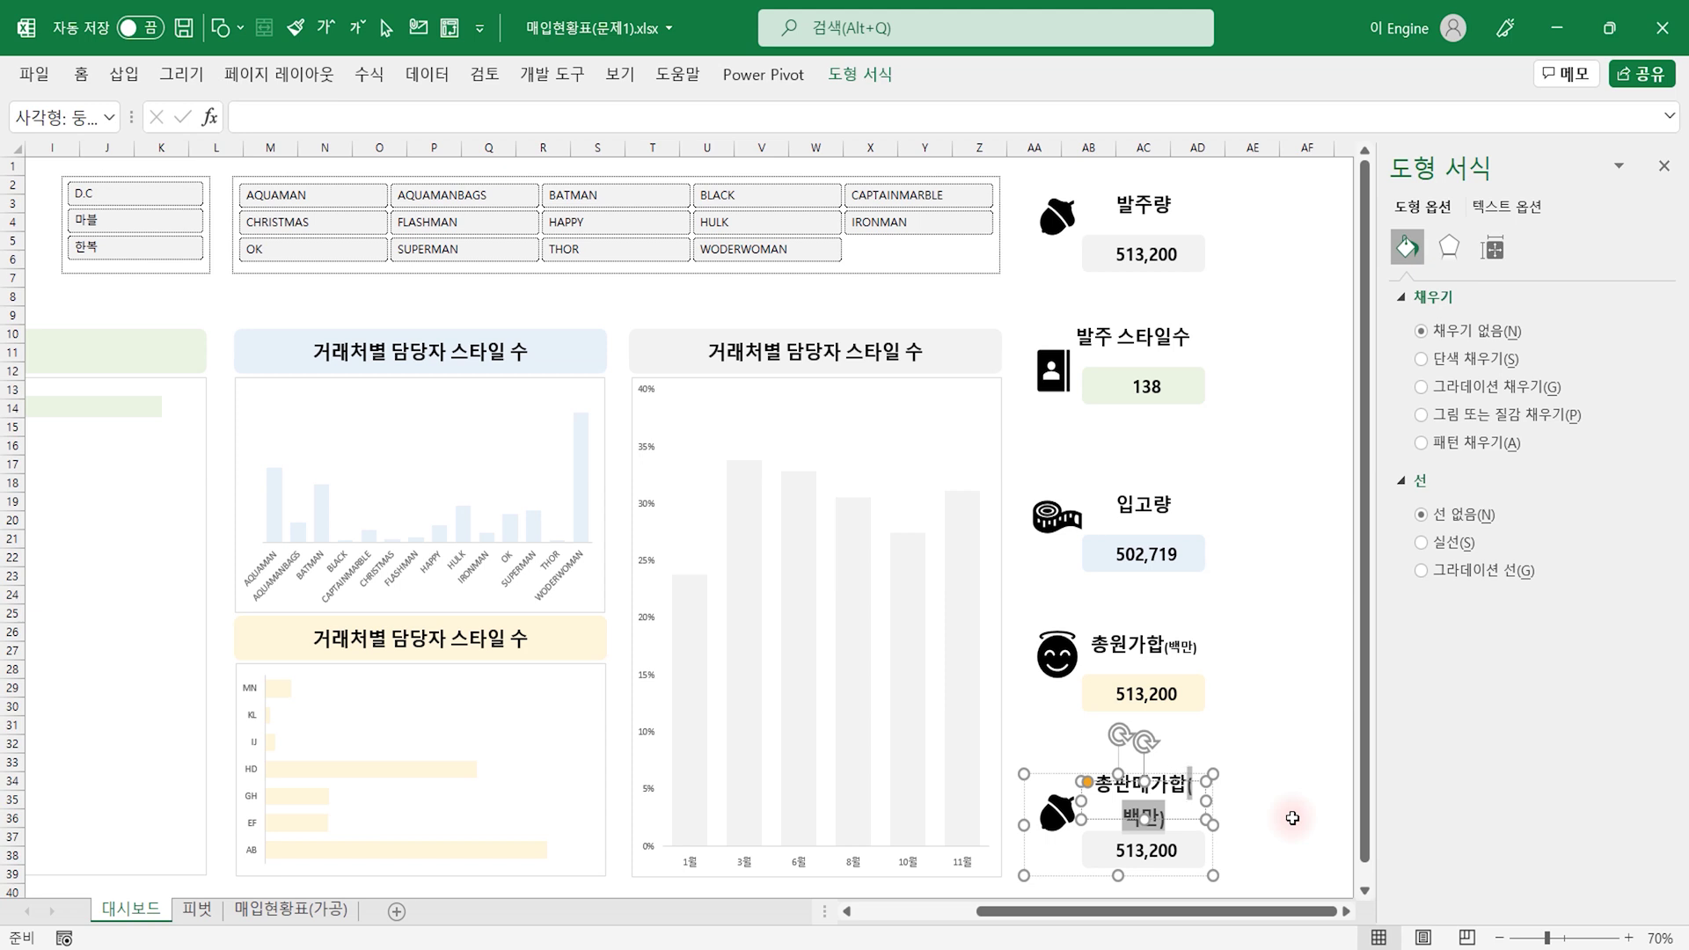
{"action": "key", "text": "ctrl+shift+comma"}
{"action": "key", "text": "ctrl+shift+comma"}
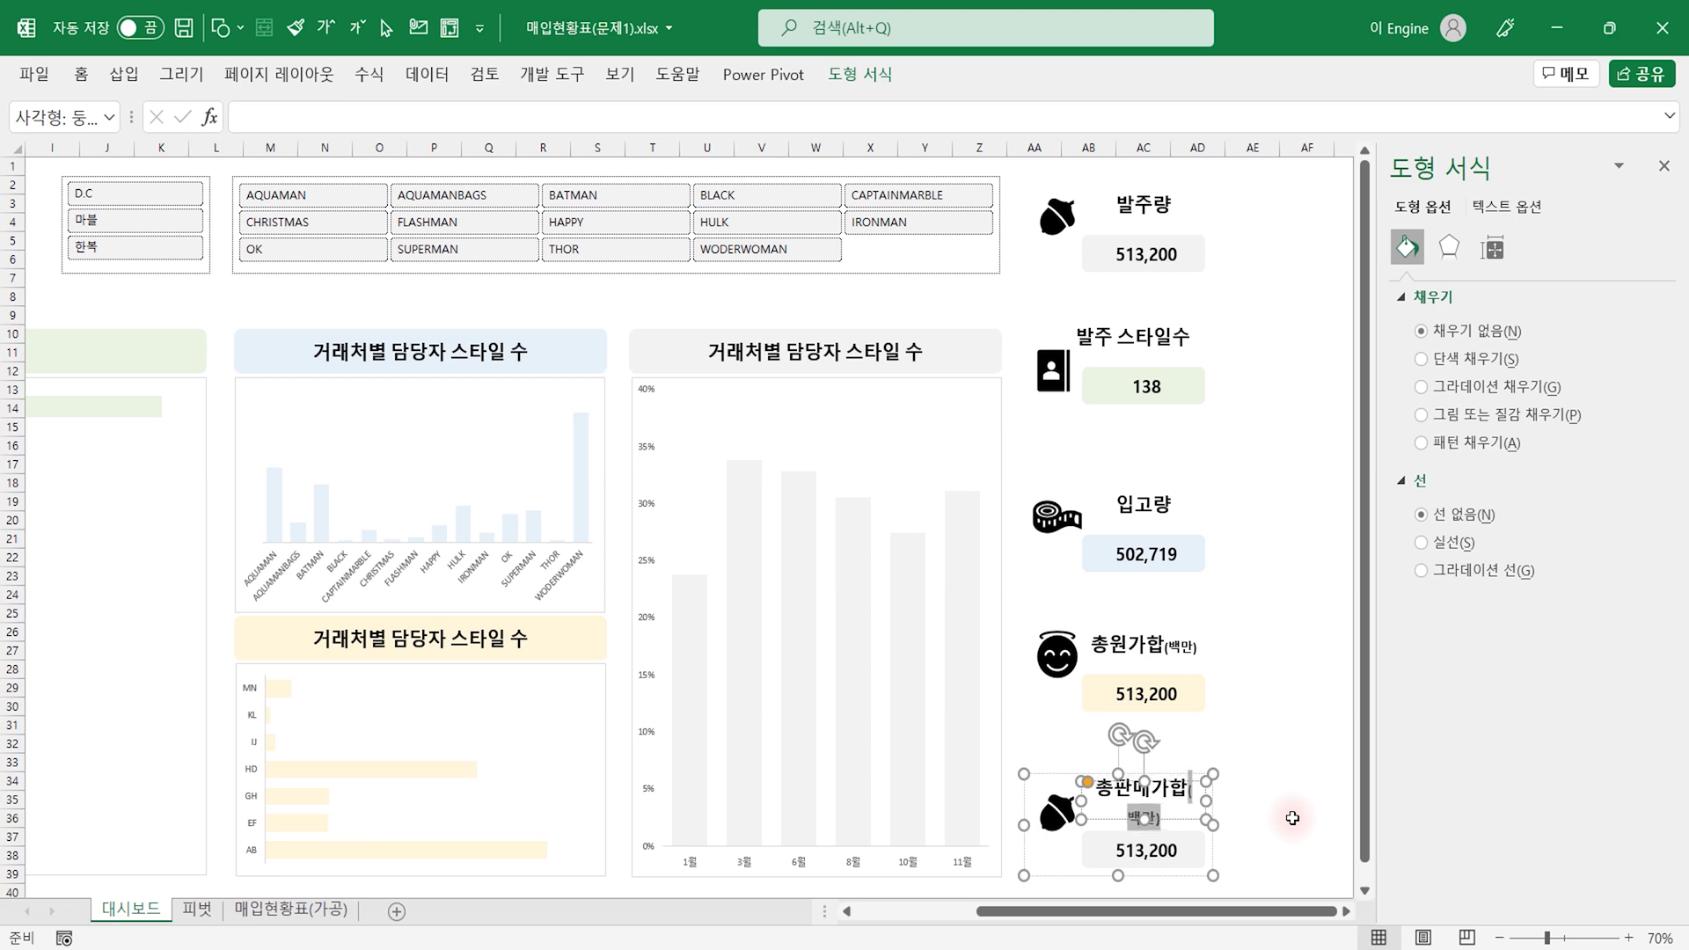
{"action": "key", "text": "ctrl+shift+comma"}
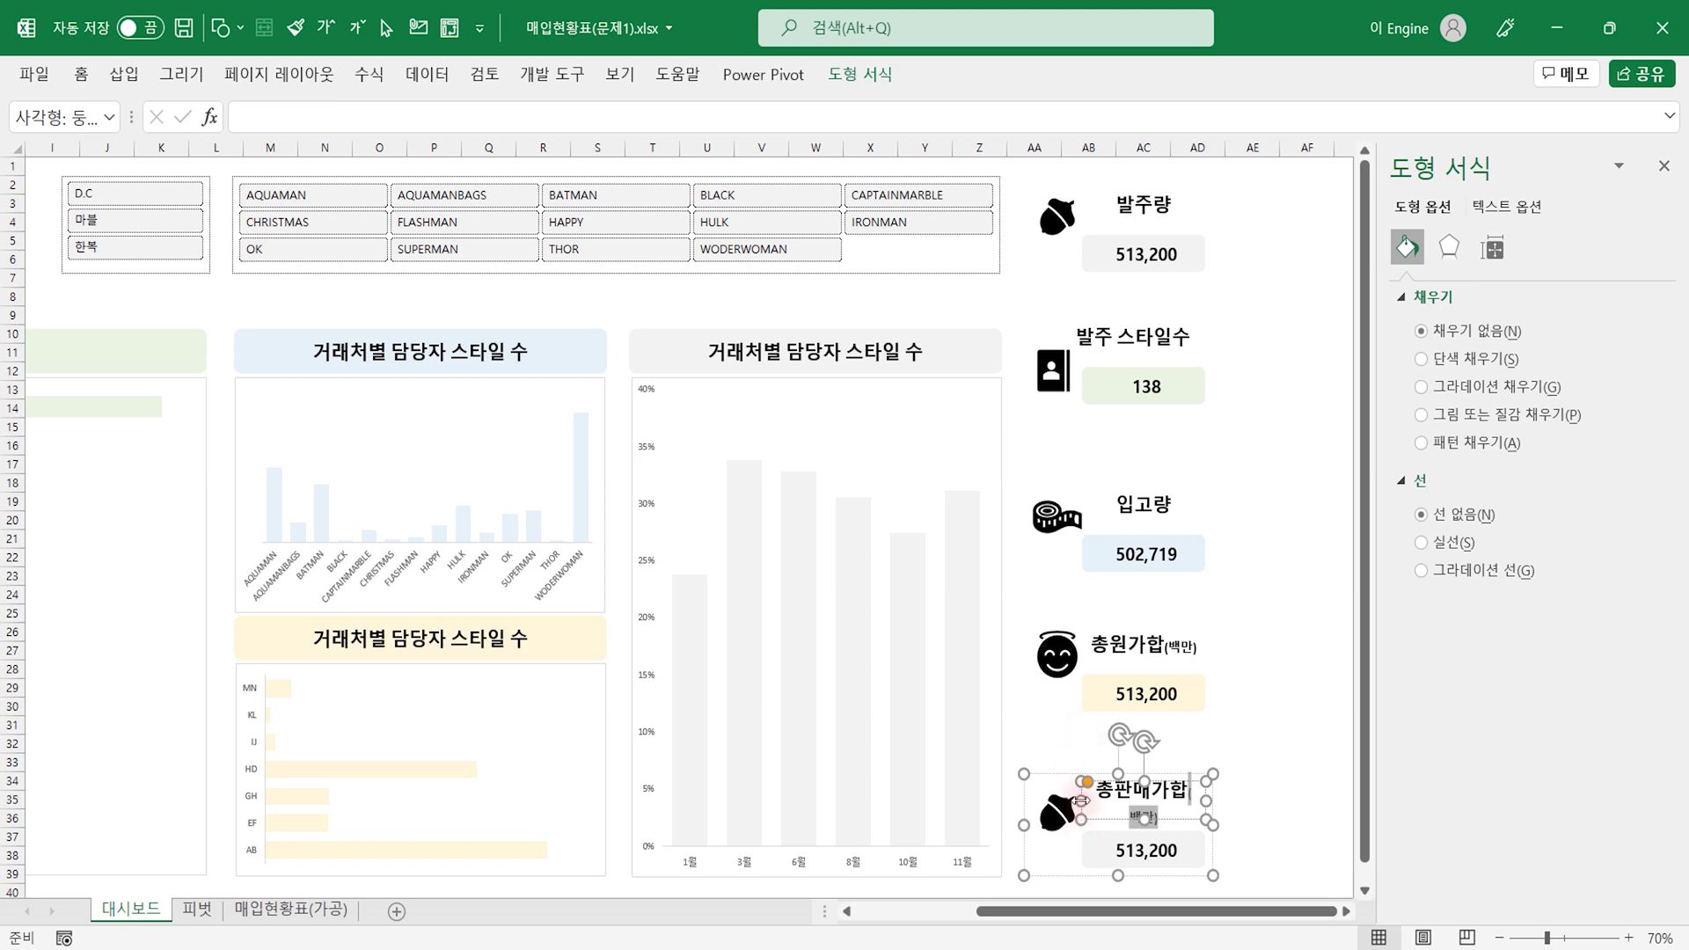
{"action": "left_click_drag", "start_coordinate": [1080, 800], "coordinate": [1060, 801]}
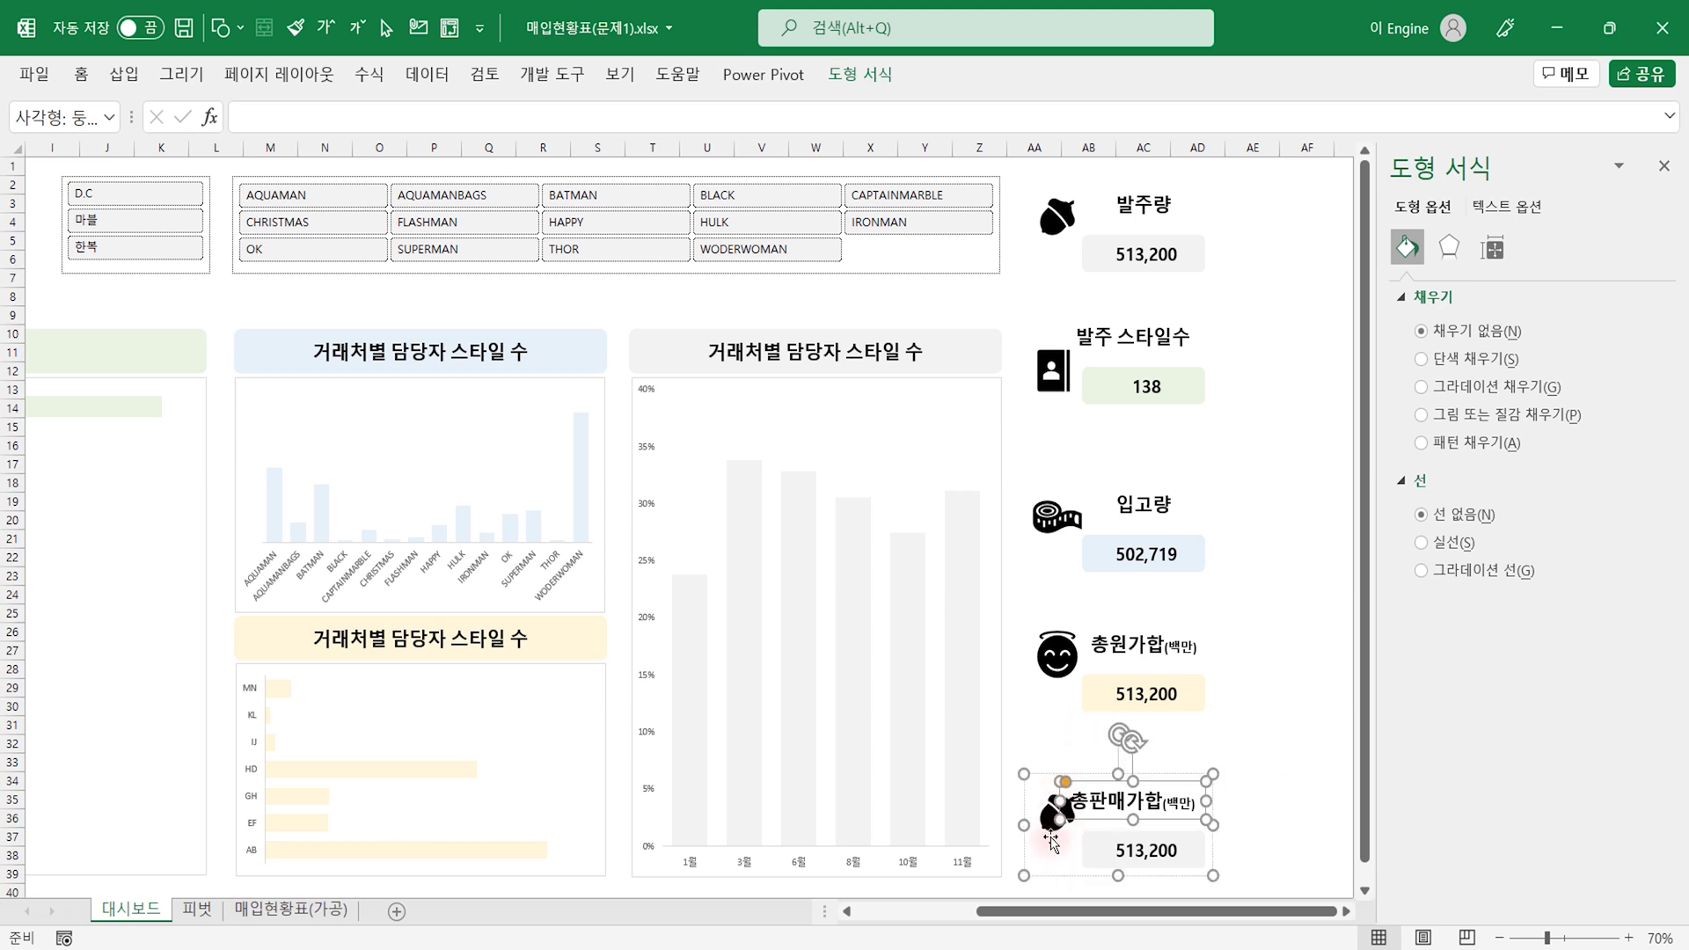
Step: Replace the 총판매가합 card's acorn icon with an apple icon from the icon library
{"action": "left_click", "coordinate": [1052, 836]}
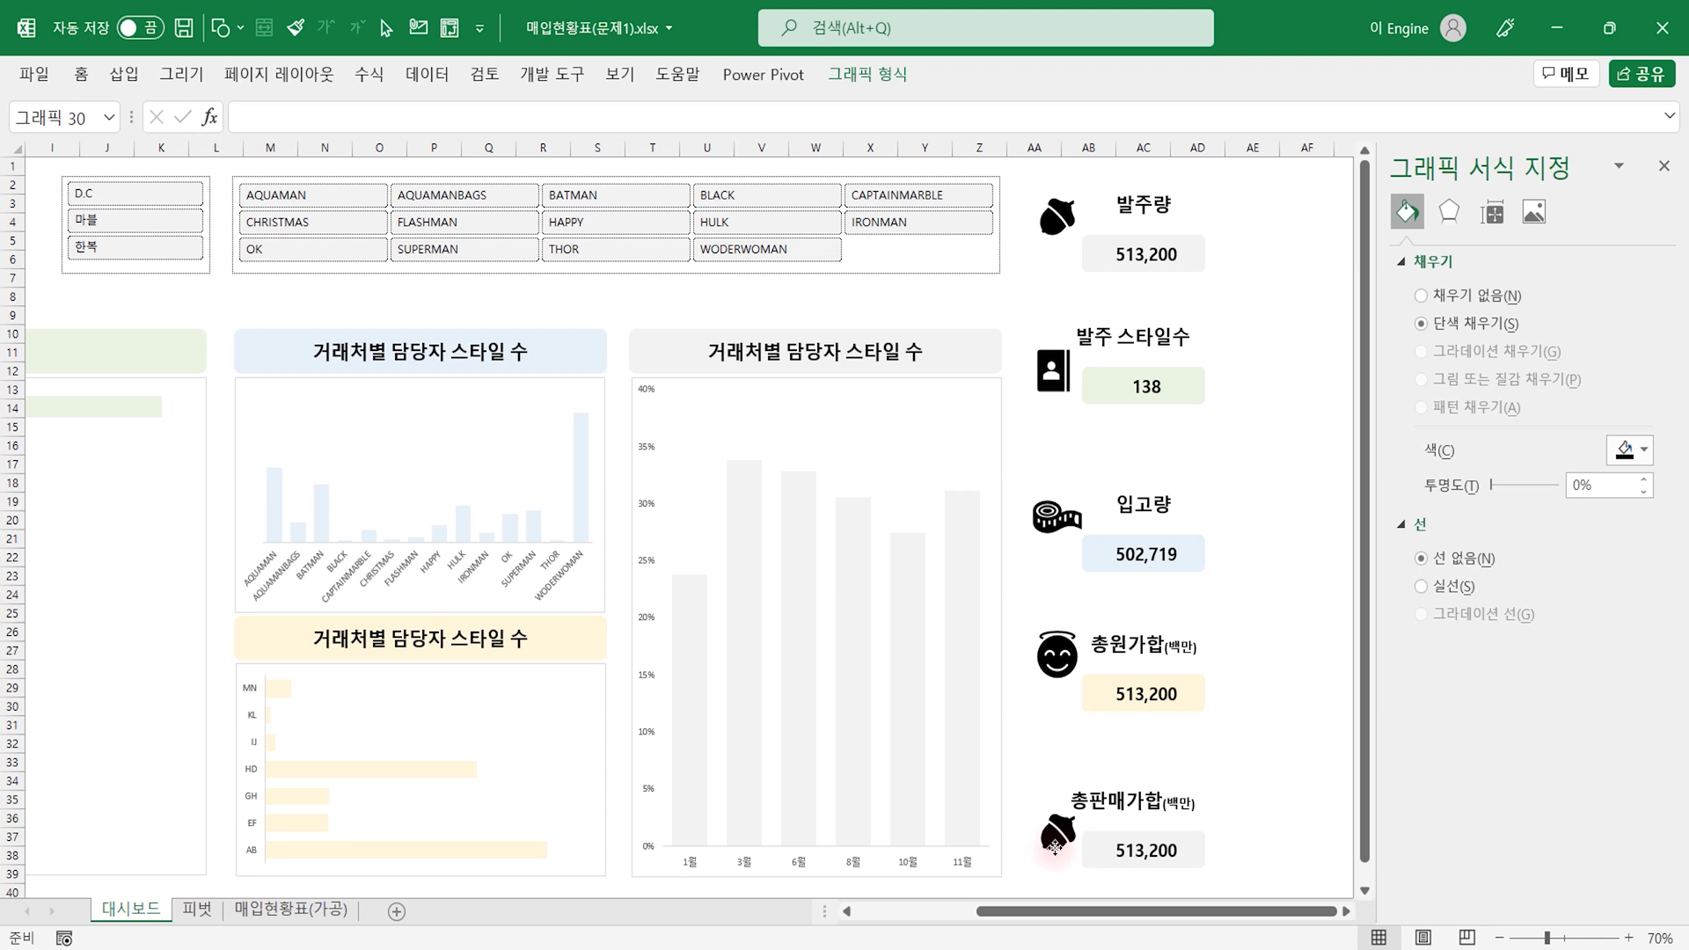
{"action": "left_click", "coordinate": [1054, 846]}
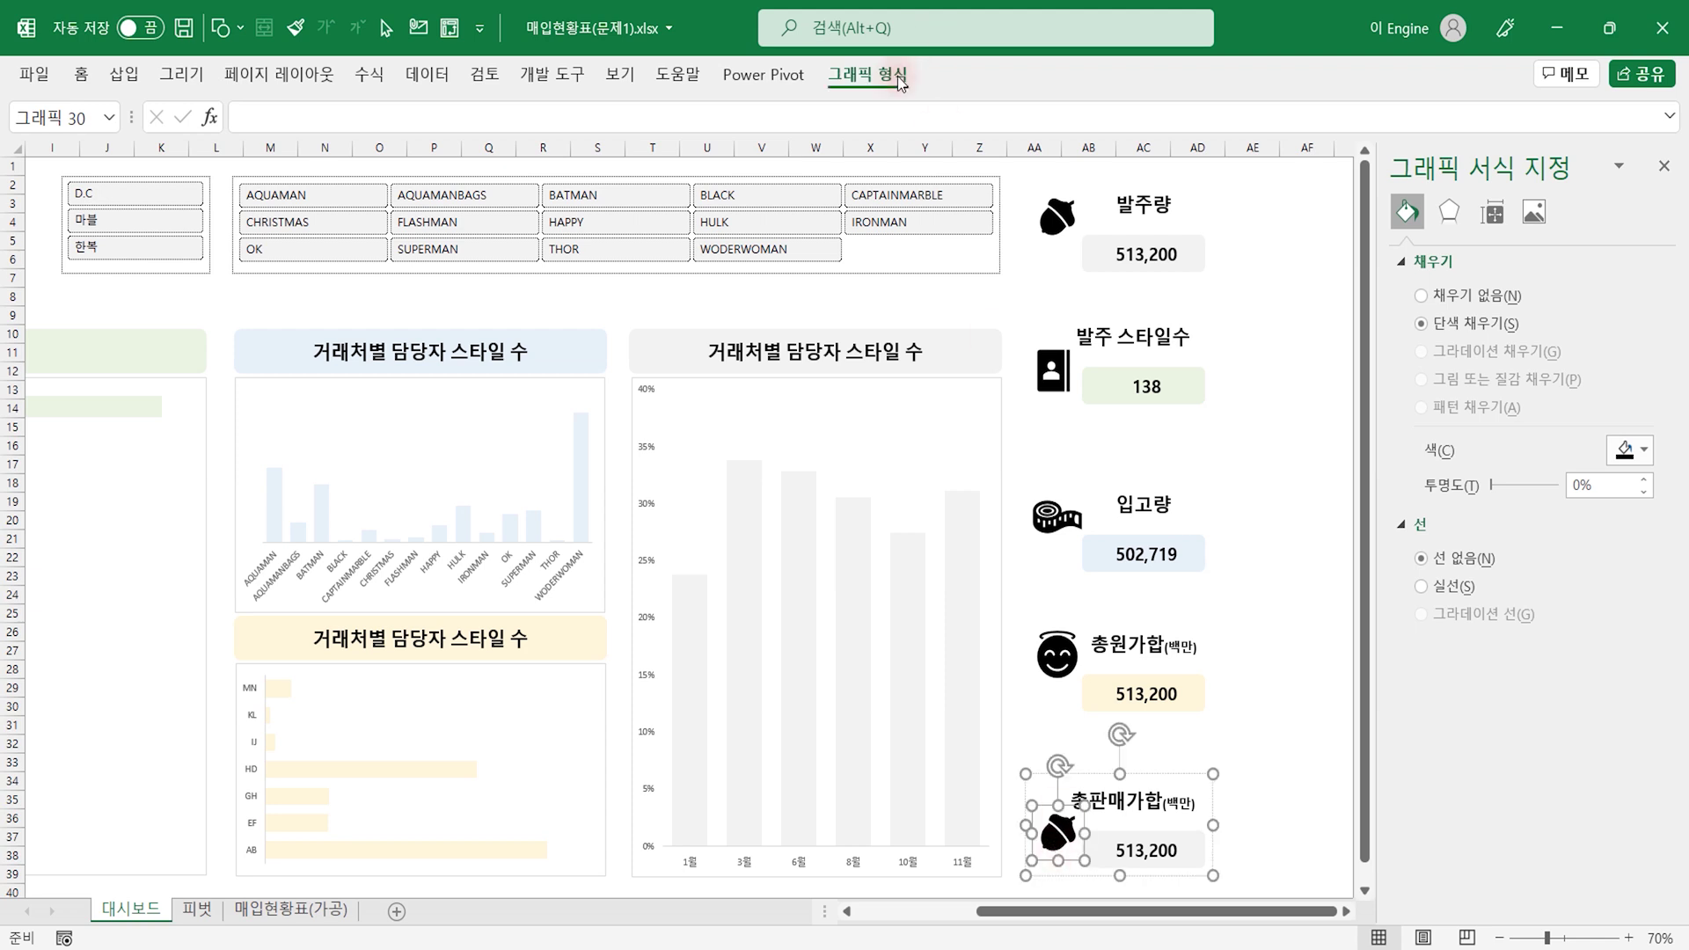
{"action": "left_click", "coordinate": [866, 74]}
{"action": "left_click", "coordinate": [35, 132]}
{"action": "left_click", "coordinate": [132, 312]}
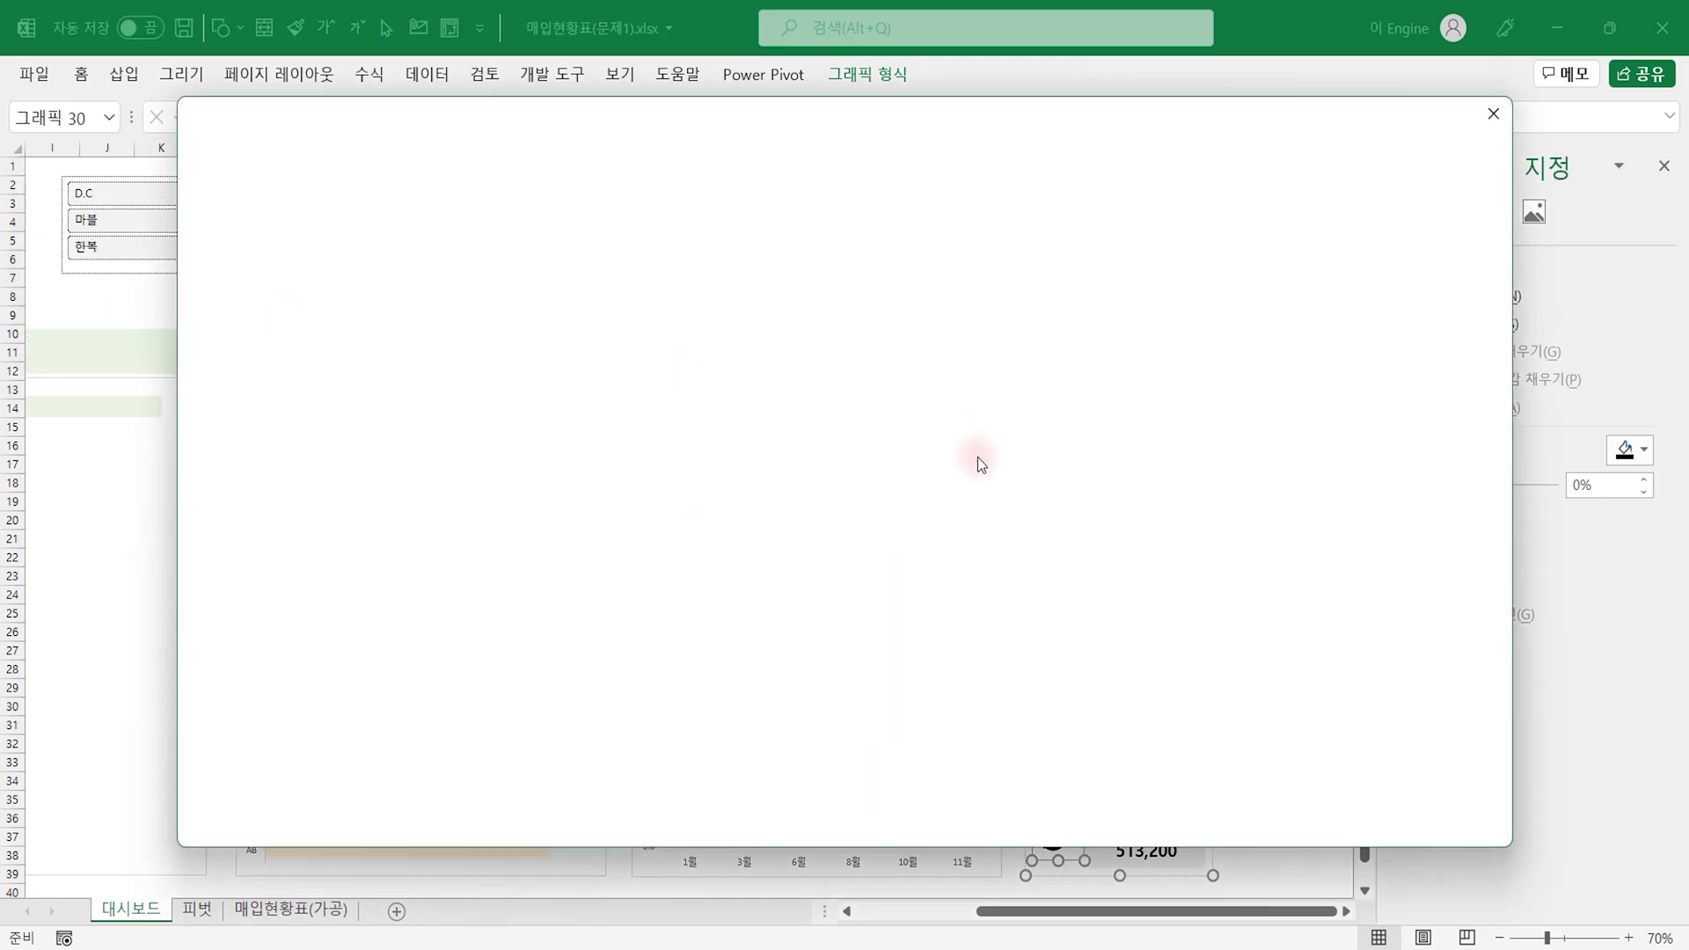
{"action": "scroll", "coordinate": [1162, 567], "scroll_direction": "down", "scroll_amount": 2}
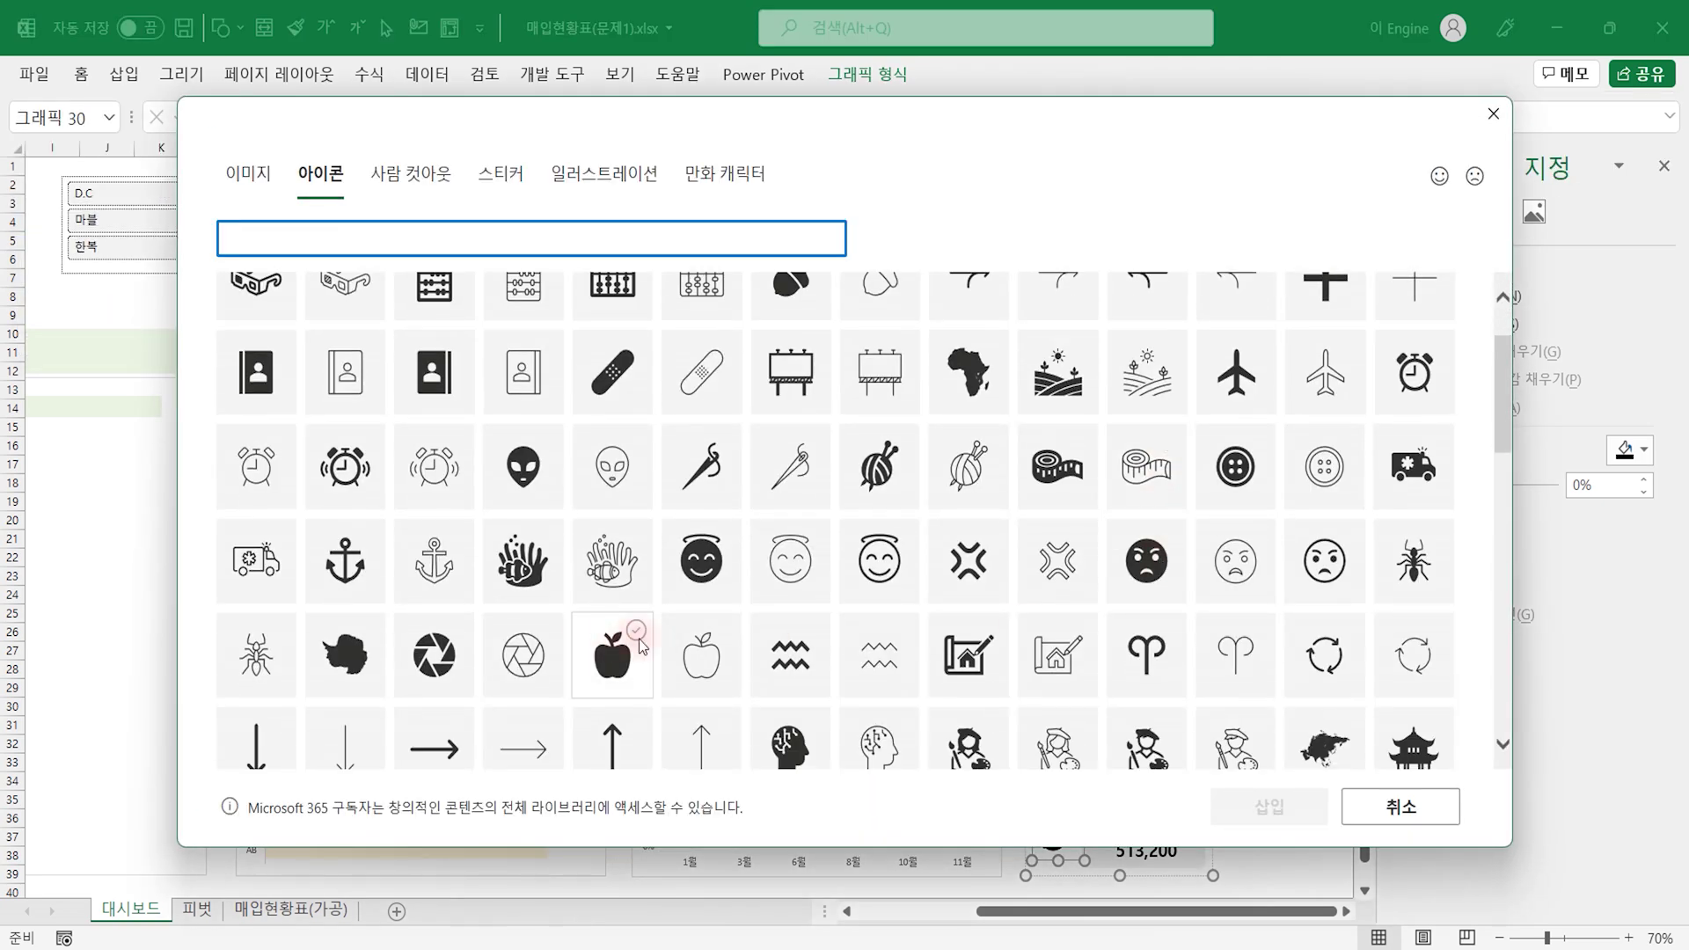
{"action": "left_click", "coordinate": [614, 652]}
{"action": "left_click", "coordinate": [1269, 807]}
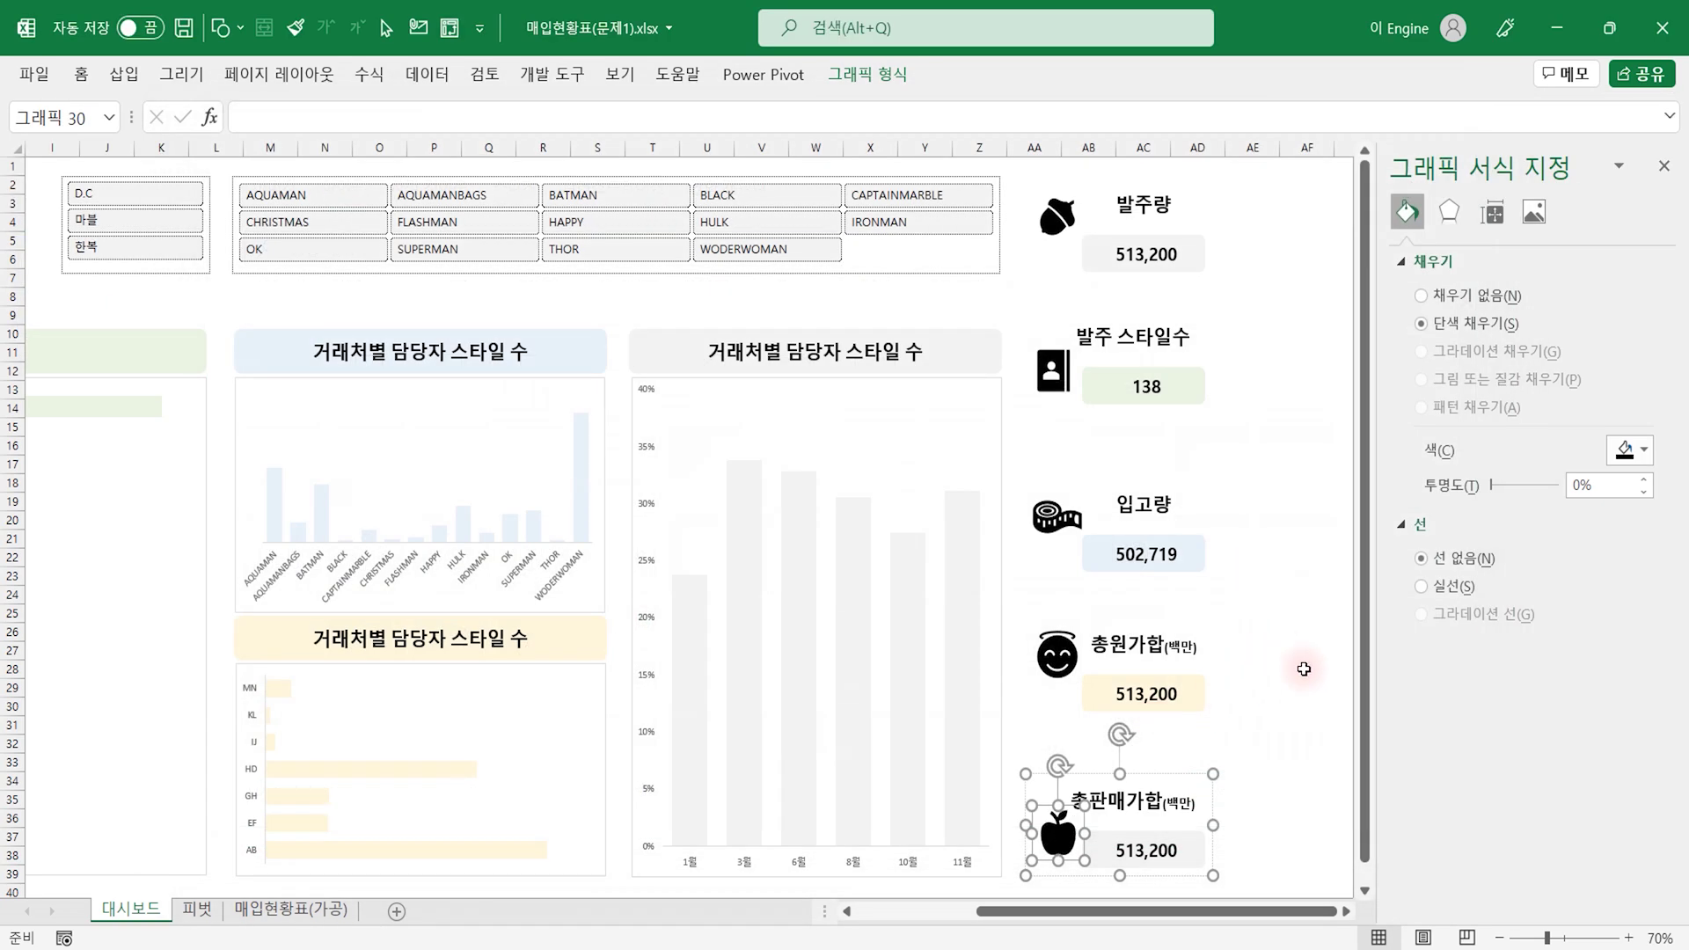
{"action": "left_click", "coordinate": [1161, 682]}
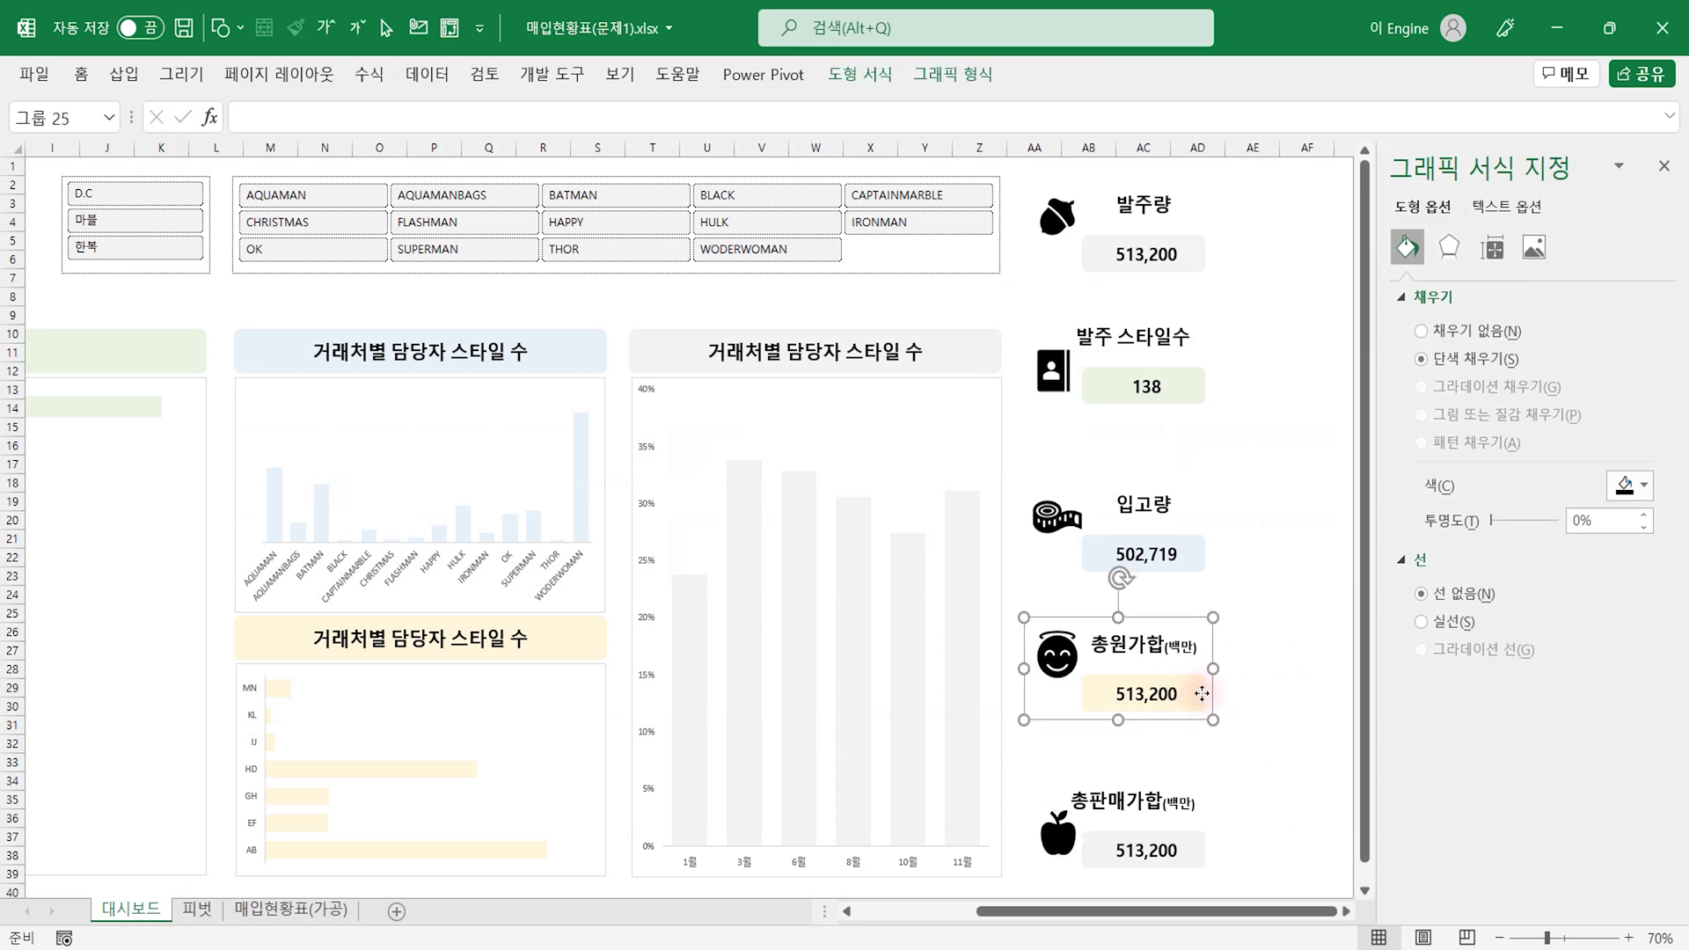
Step: Point the 총원가합 value box to =피벗!N13 (3,593) and fill it light yellow
{"action": "left_click", "coordinate": [1159, 676]}
{"action": "left_click", "coordinate": [365, 117]}
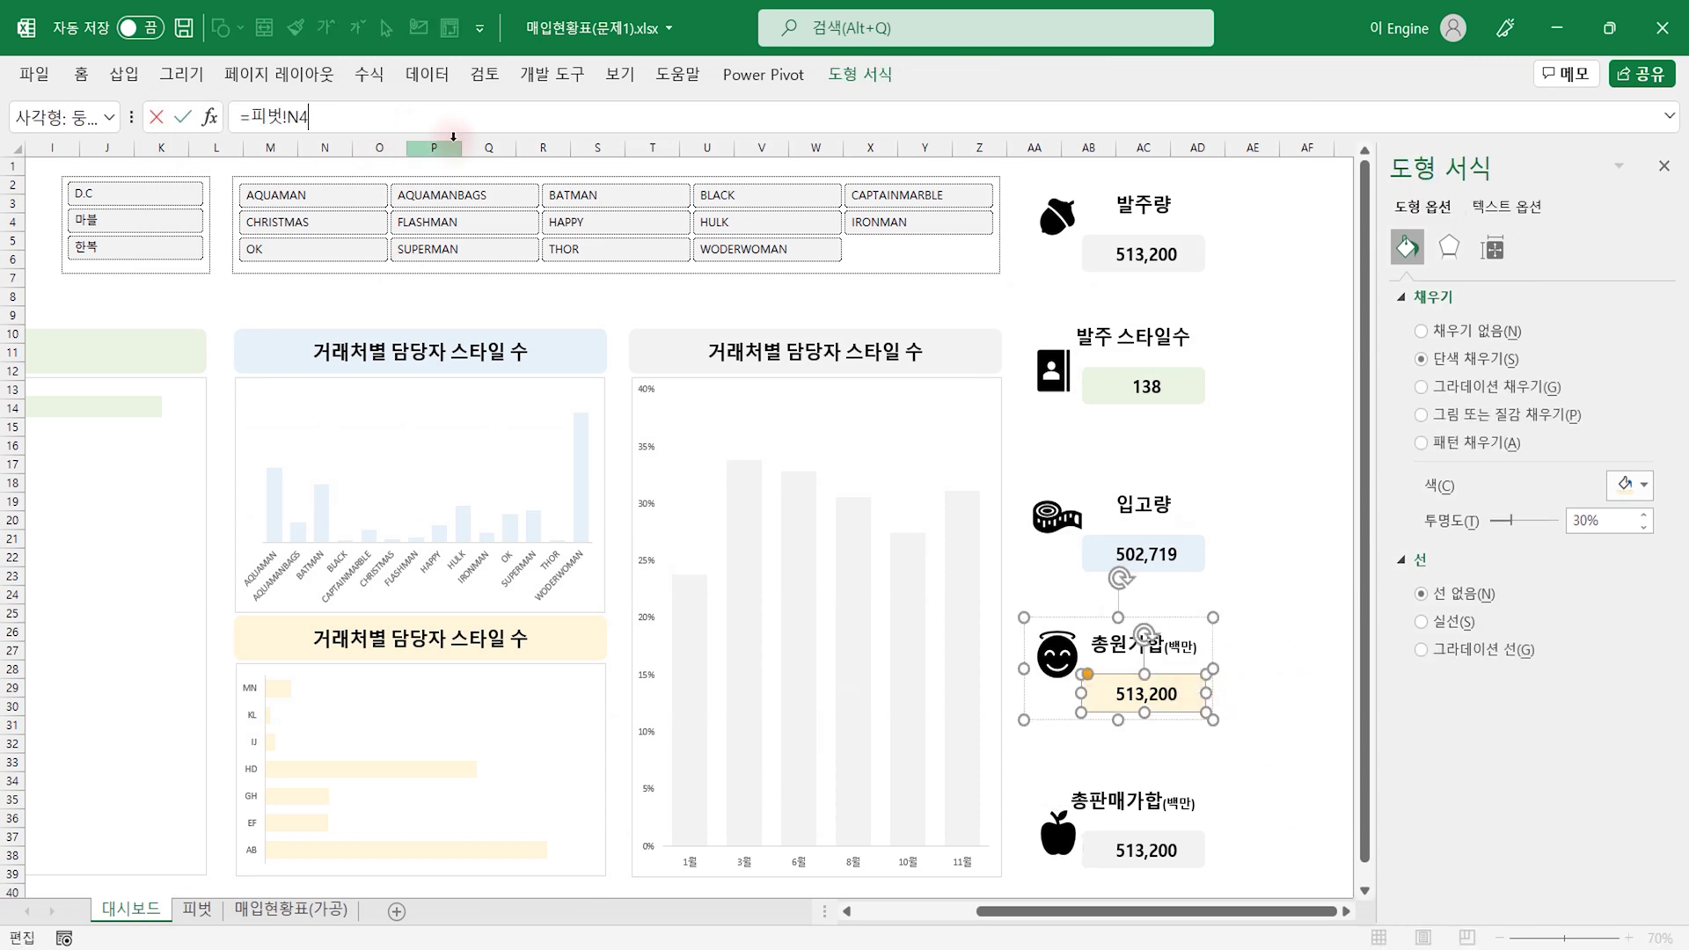
{"action": "type", "text": "3"}
{"action": "key", "text": "Return"}
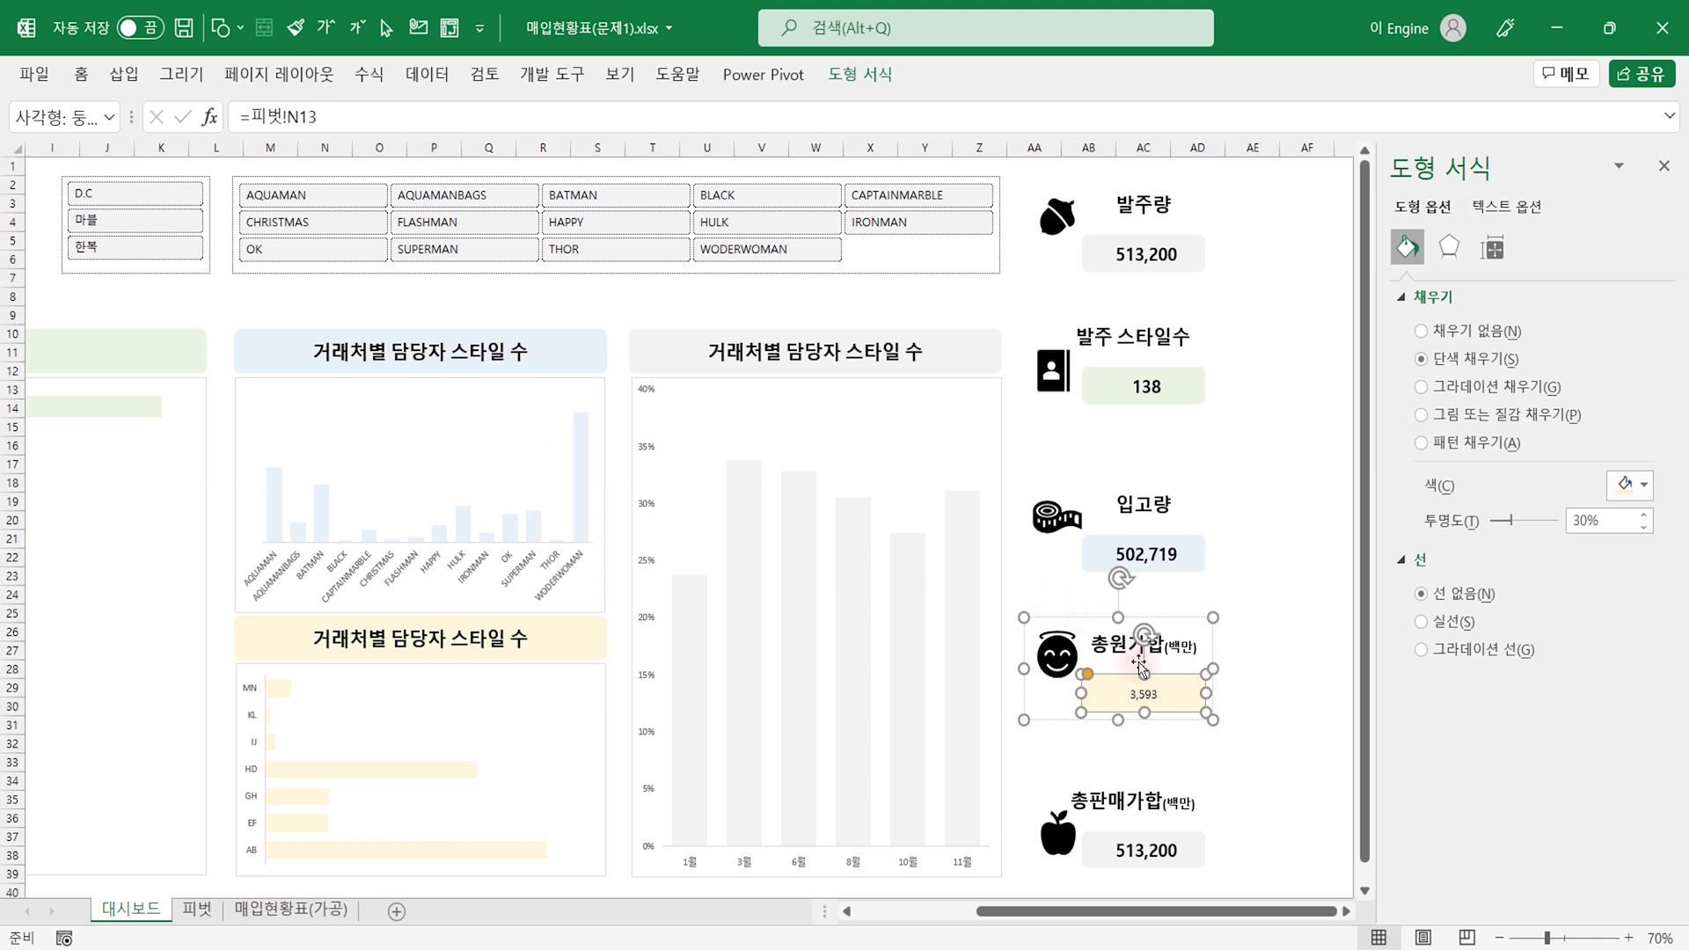
{"action": "left_click", "coordinate": [1631, 484]}
{"action": "left_click", "coordinate": [1645, 583]}
{"action": "left_click", "coordinate": [1632, 484]}
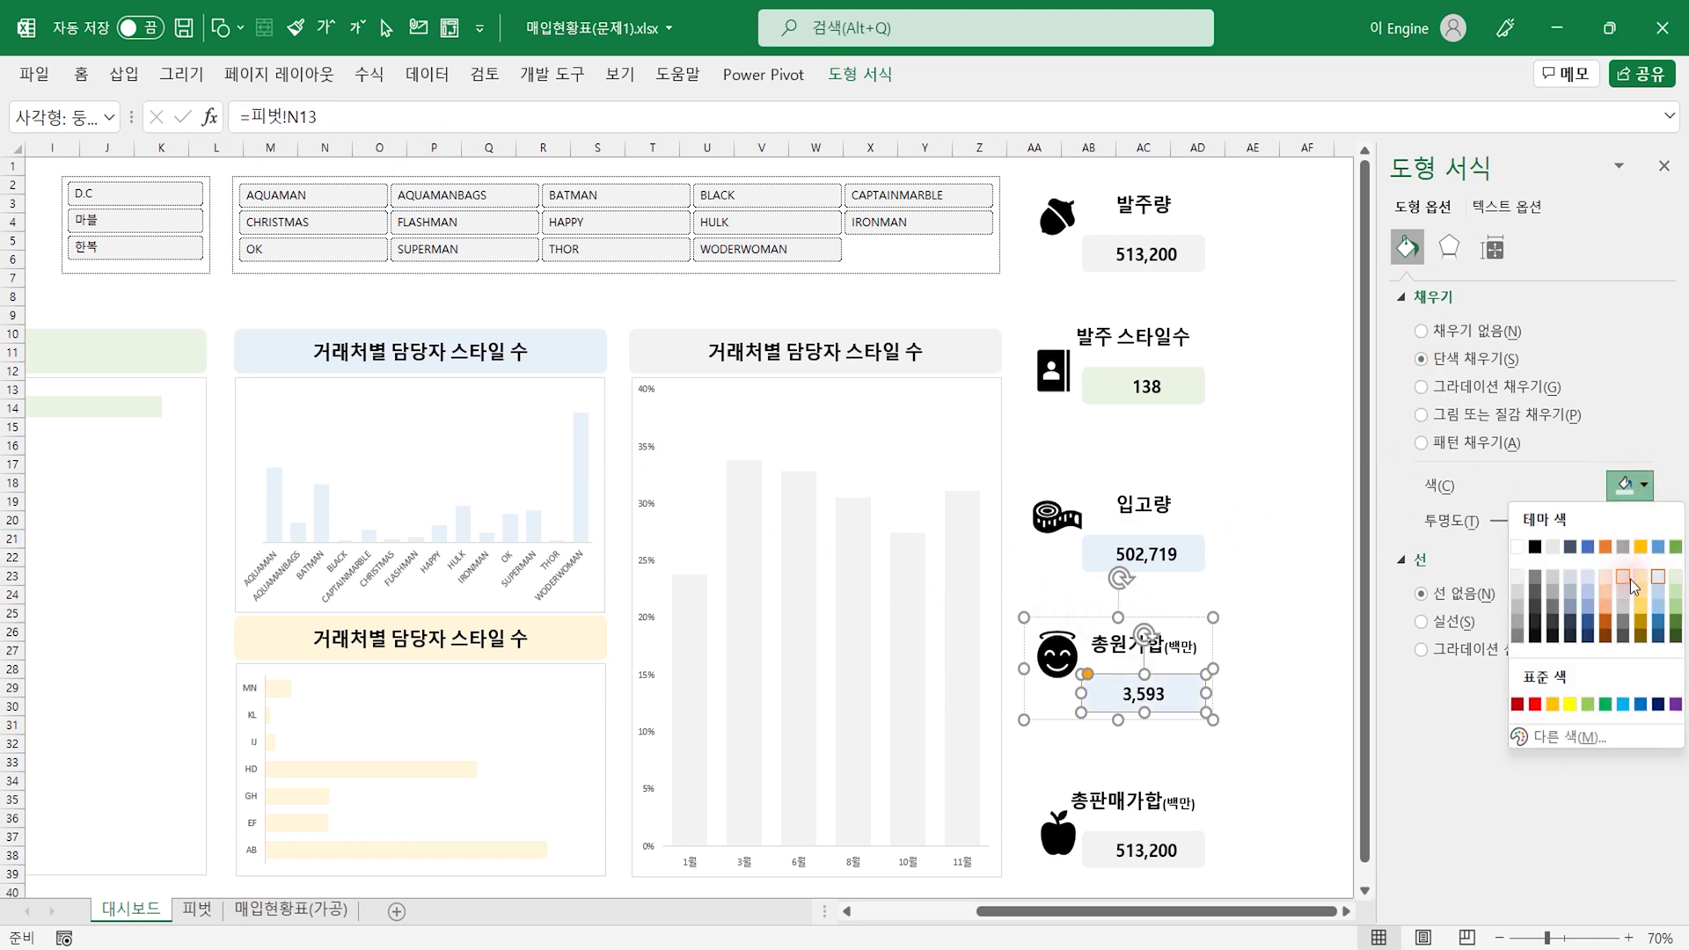
{"action": "left_click", "coordinate": [1642, 577]}
Step: Point the 총판매가합 value box to =피벗!N16 (10,526) and fill it light orange
{"action": "left_click", "coordinate": [1188, 844]}
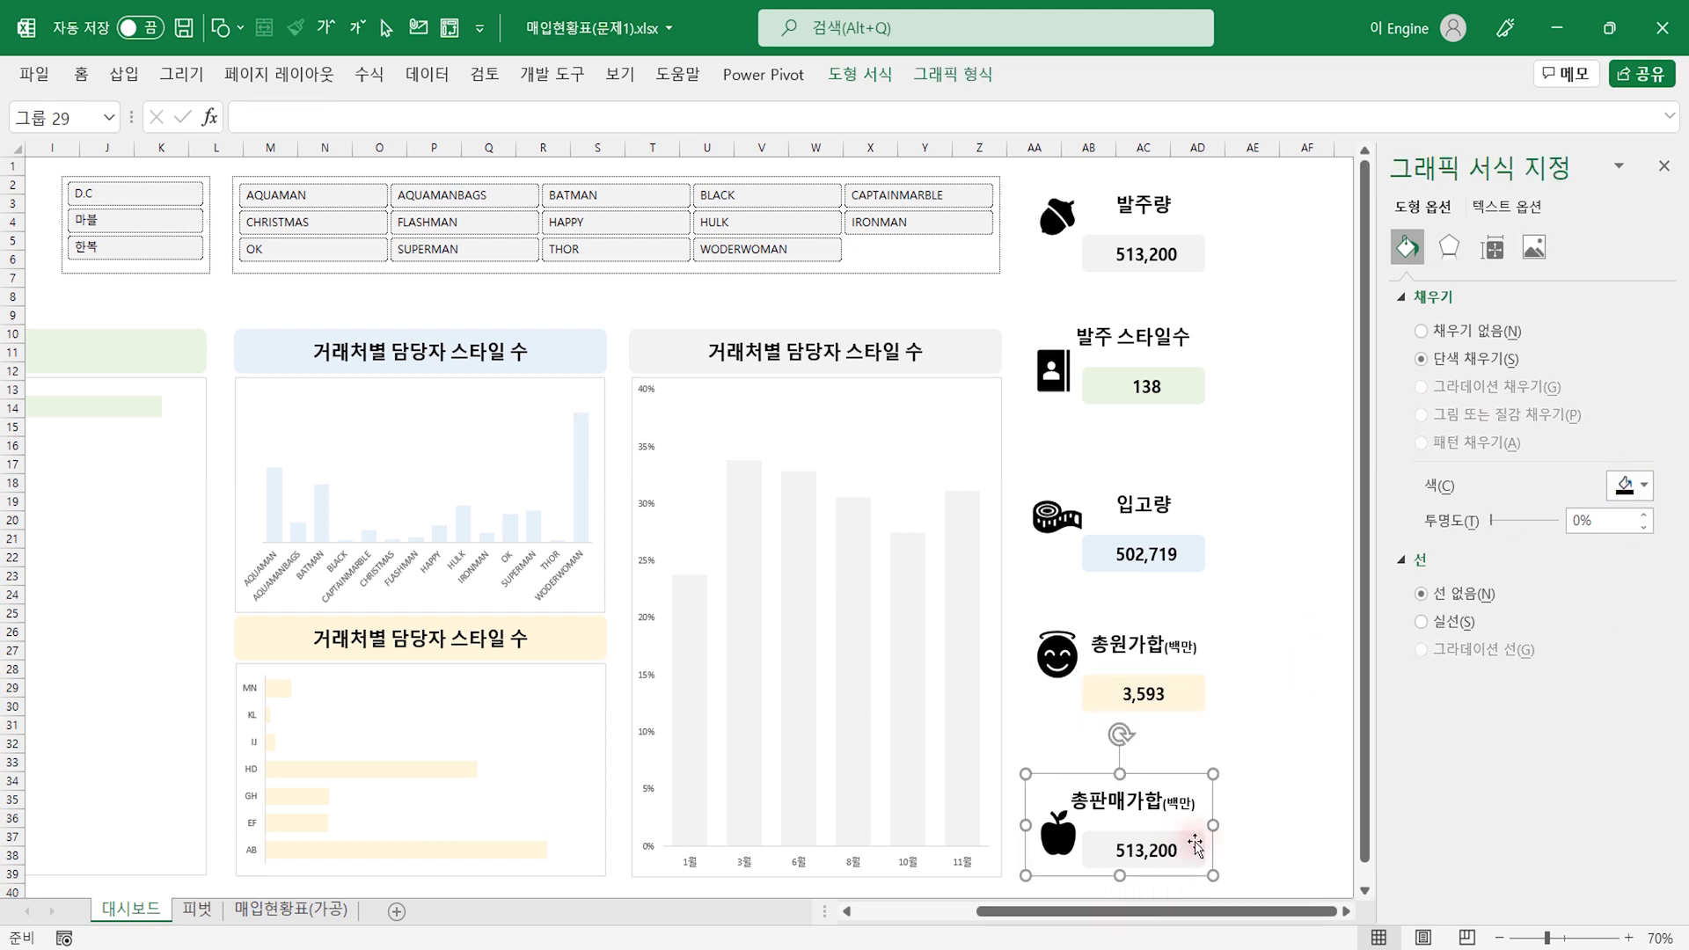
{"action": "left_click", "coordinate": [1187, 842]}
{"action": "left_click", "coordinate": [318, 117]}
{"action": "type", "text": "=피벗!N16"}
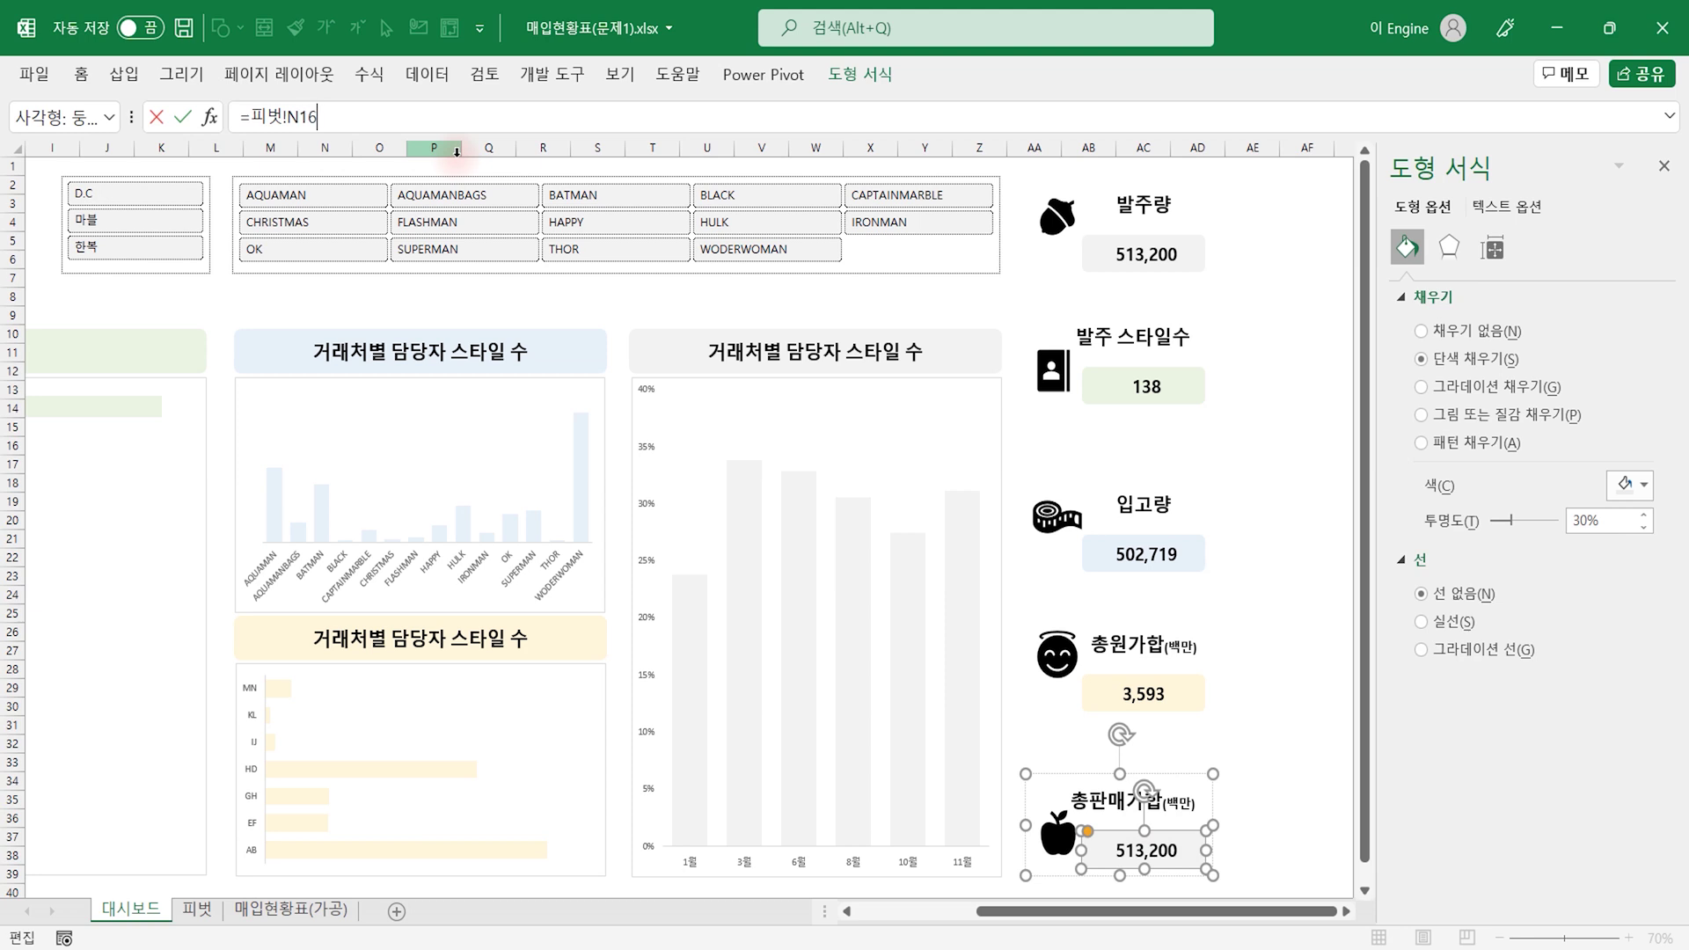
{"action": "key", "text": "Return"}
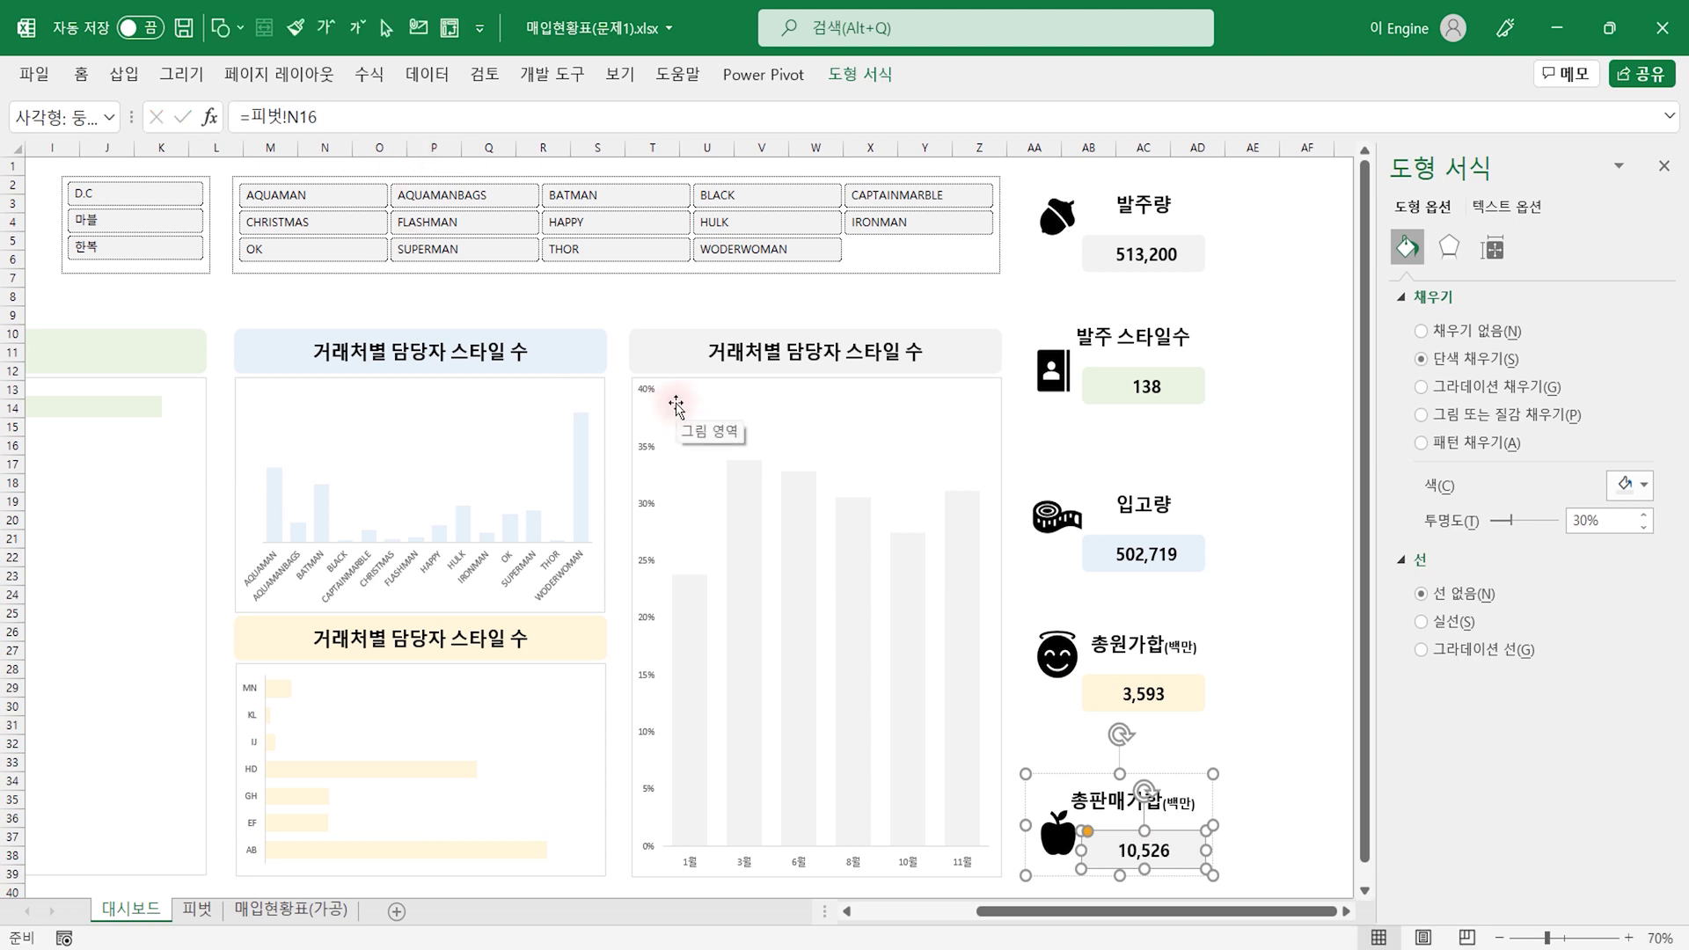
{"action": "left_click", "coordinate": [1631, 485]}
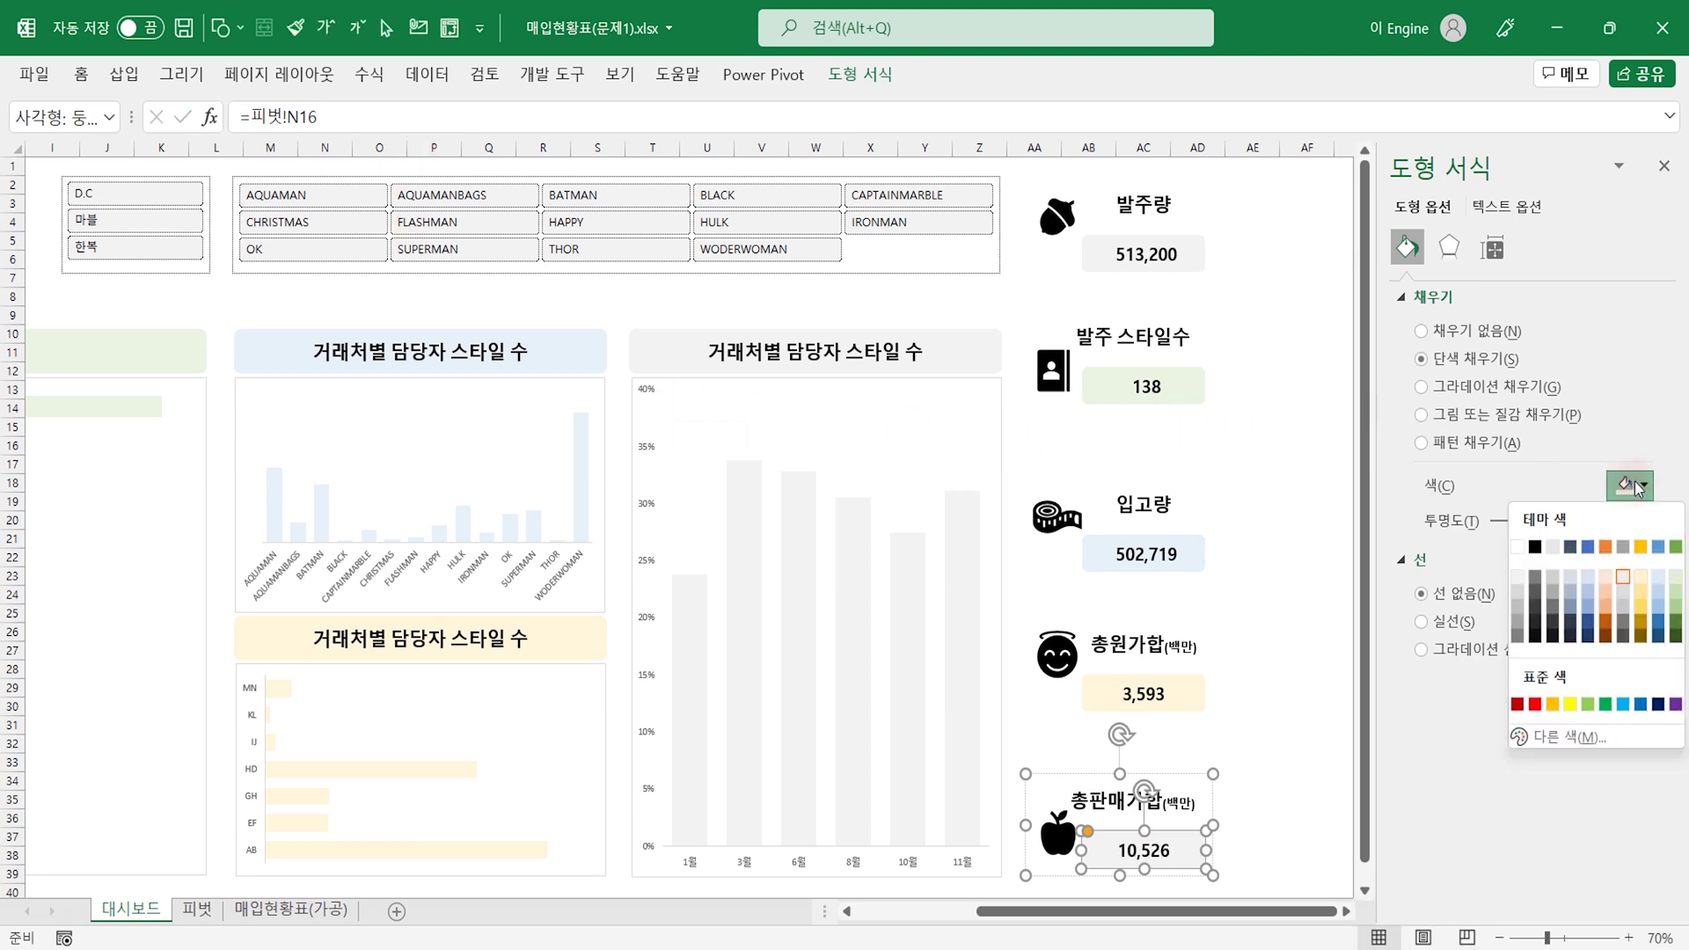
{"action": "left_click", "coordinate": [1607, 577]}
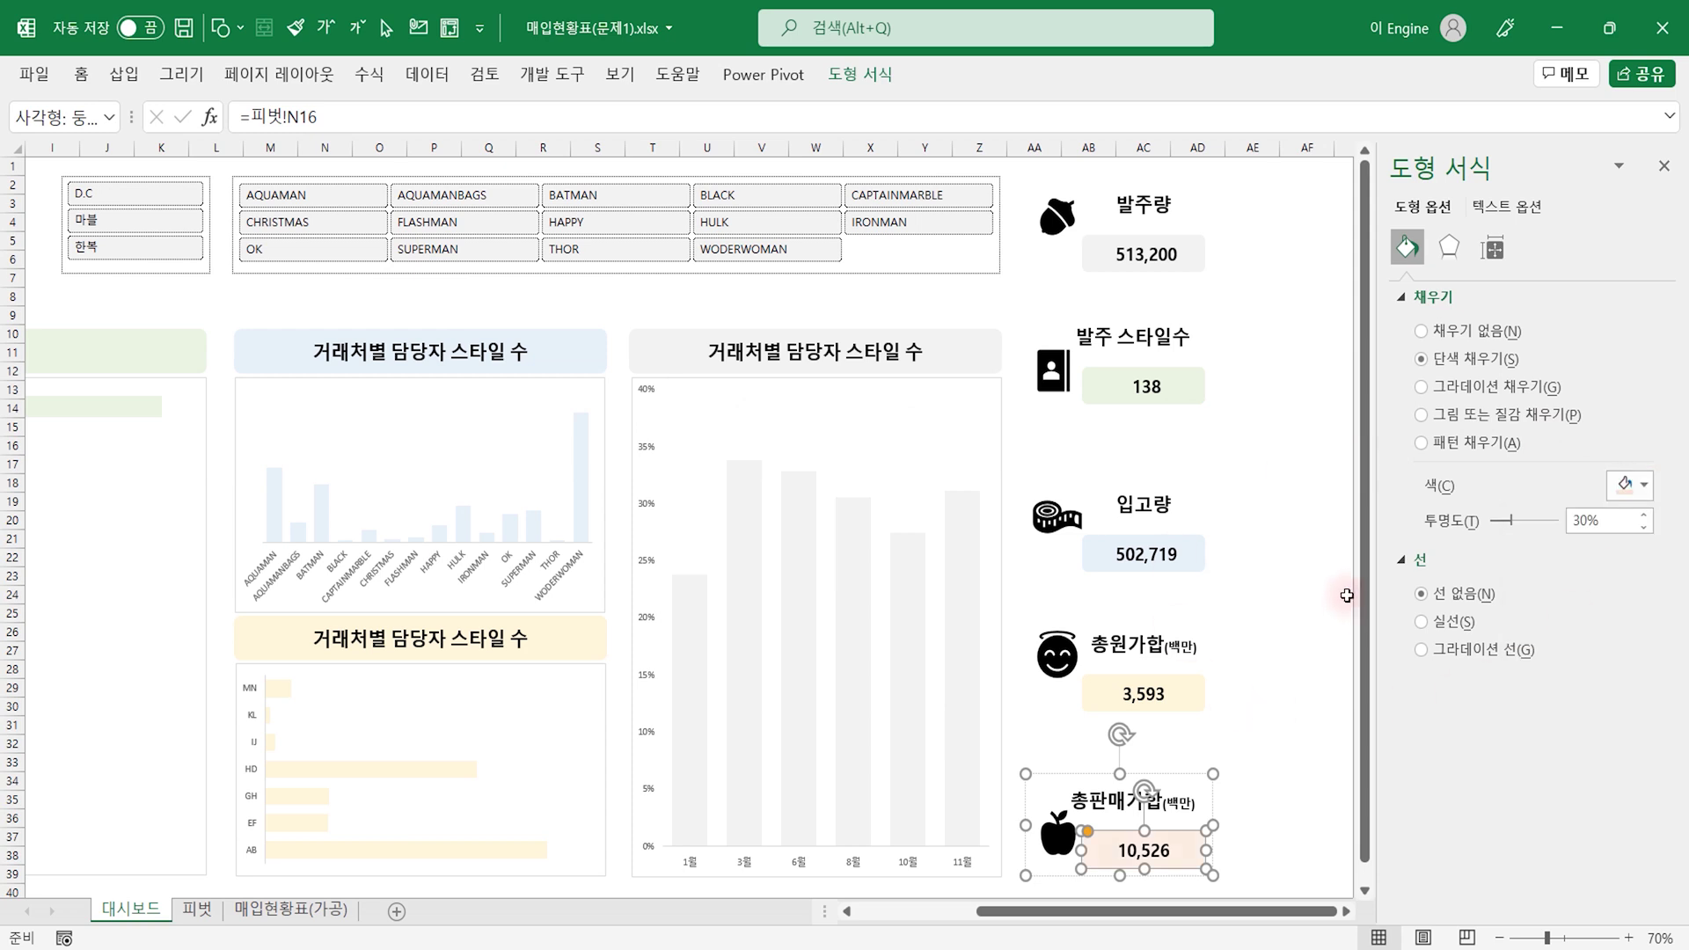
Step: Close the Format Shape pane to reveal the full dashboard
{"action": "left_click", "coordinate": [1337, 536]}
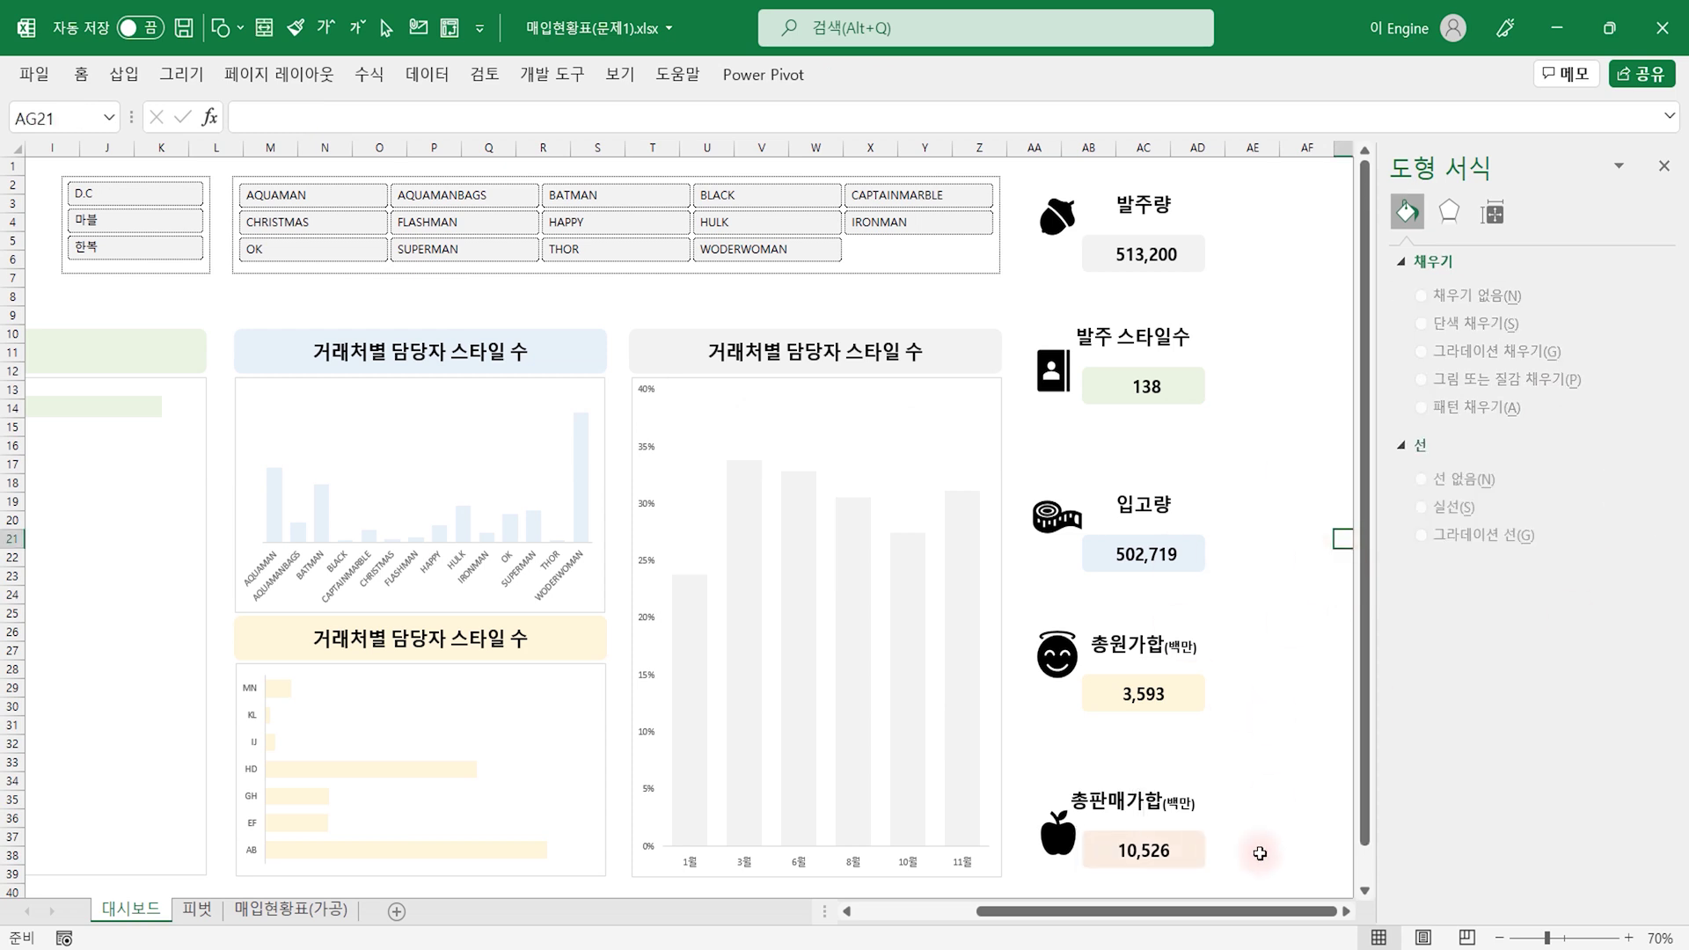
{"action": "scroll", "coordinate": [1143, 871], "scroll_direction": "left", "scroll_amount": 5}
{"action": "left_click", "coordinate": [1663, 166]}
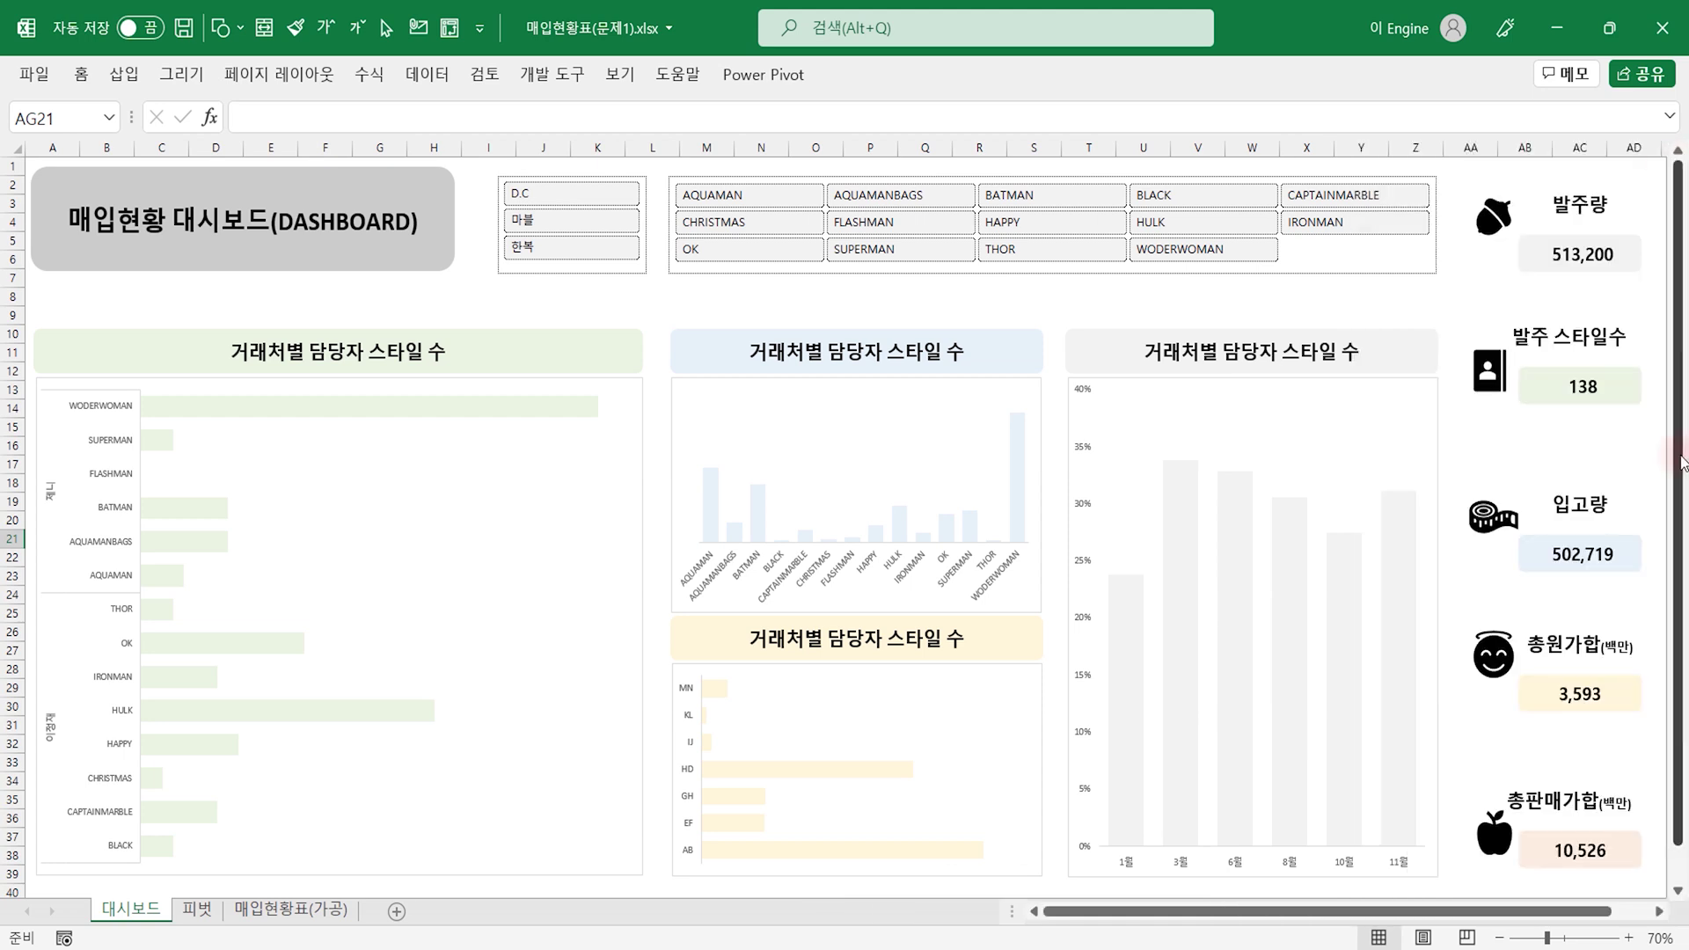
Step: Select the 발주량, 발주 스타일수, 입고량, 총원가합 and 총판매가합 KPI cards together
{"action": "left_click", "coordinate": [1513, 242]}
{"action": "left_click", "coordinate": [1528, 394], "text": "ctrl"}
{"action": "left_click", "coordinate": [1558, 544], "text": "ctrl"}
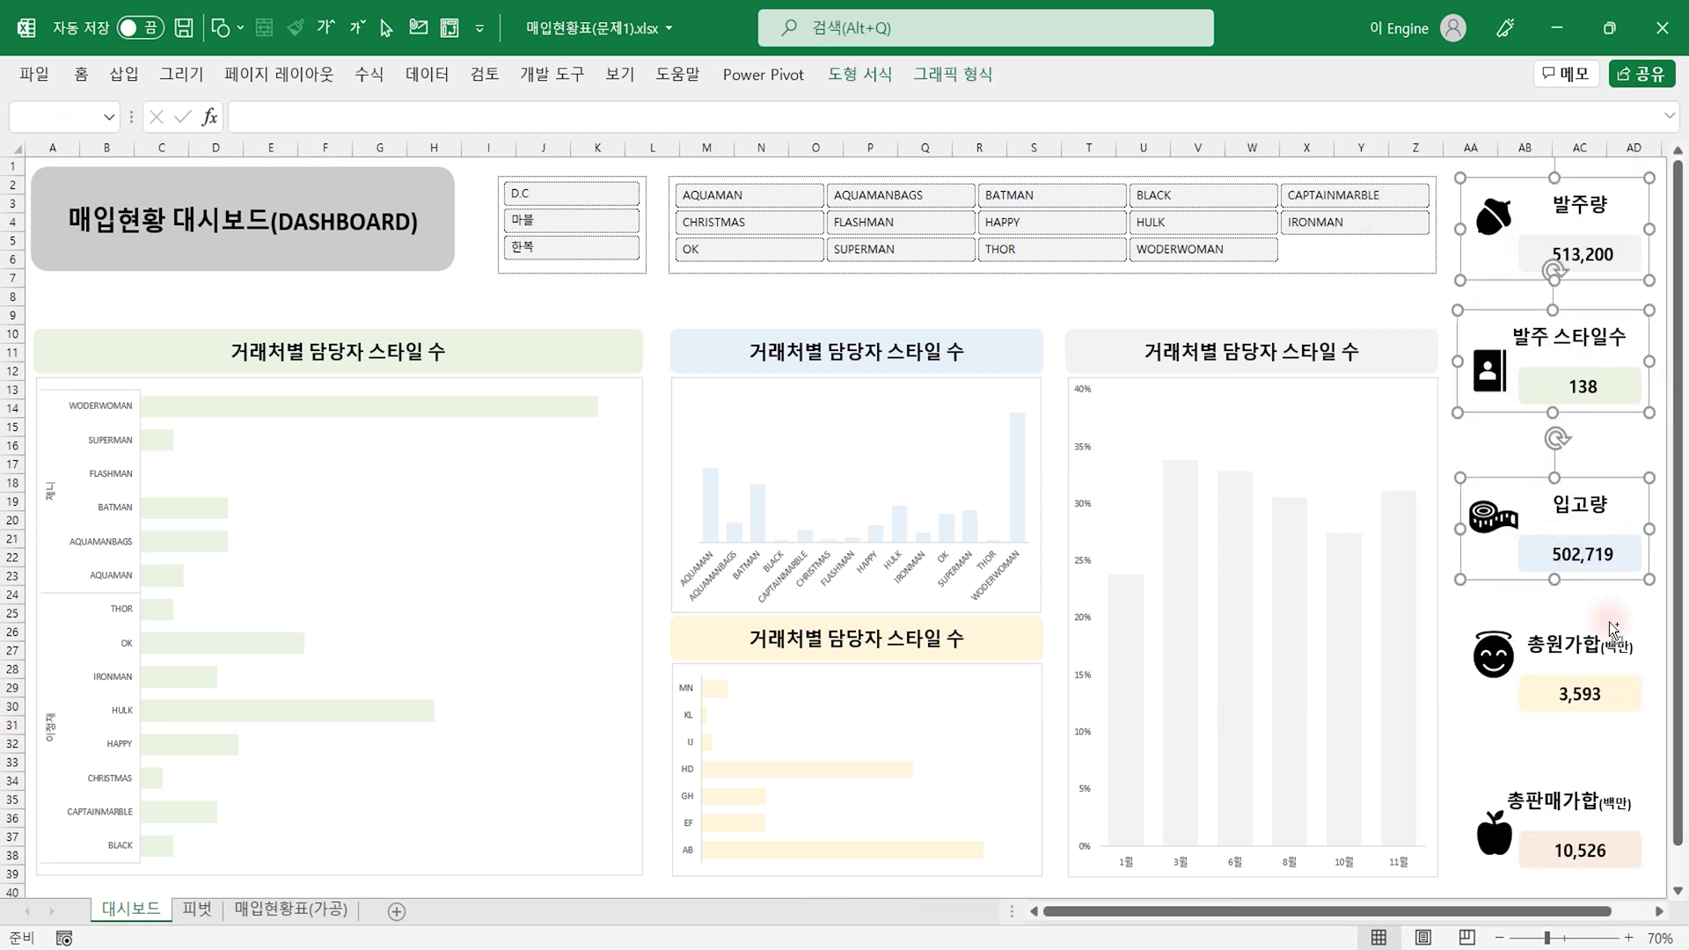
{"action": "left_click", "coordinate": [1516, 690], "text": "ctrl"}
{"action": "left_click", "coordinate": [1523, 848], "text": "ctrl"}
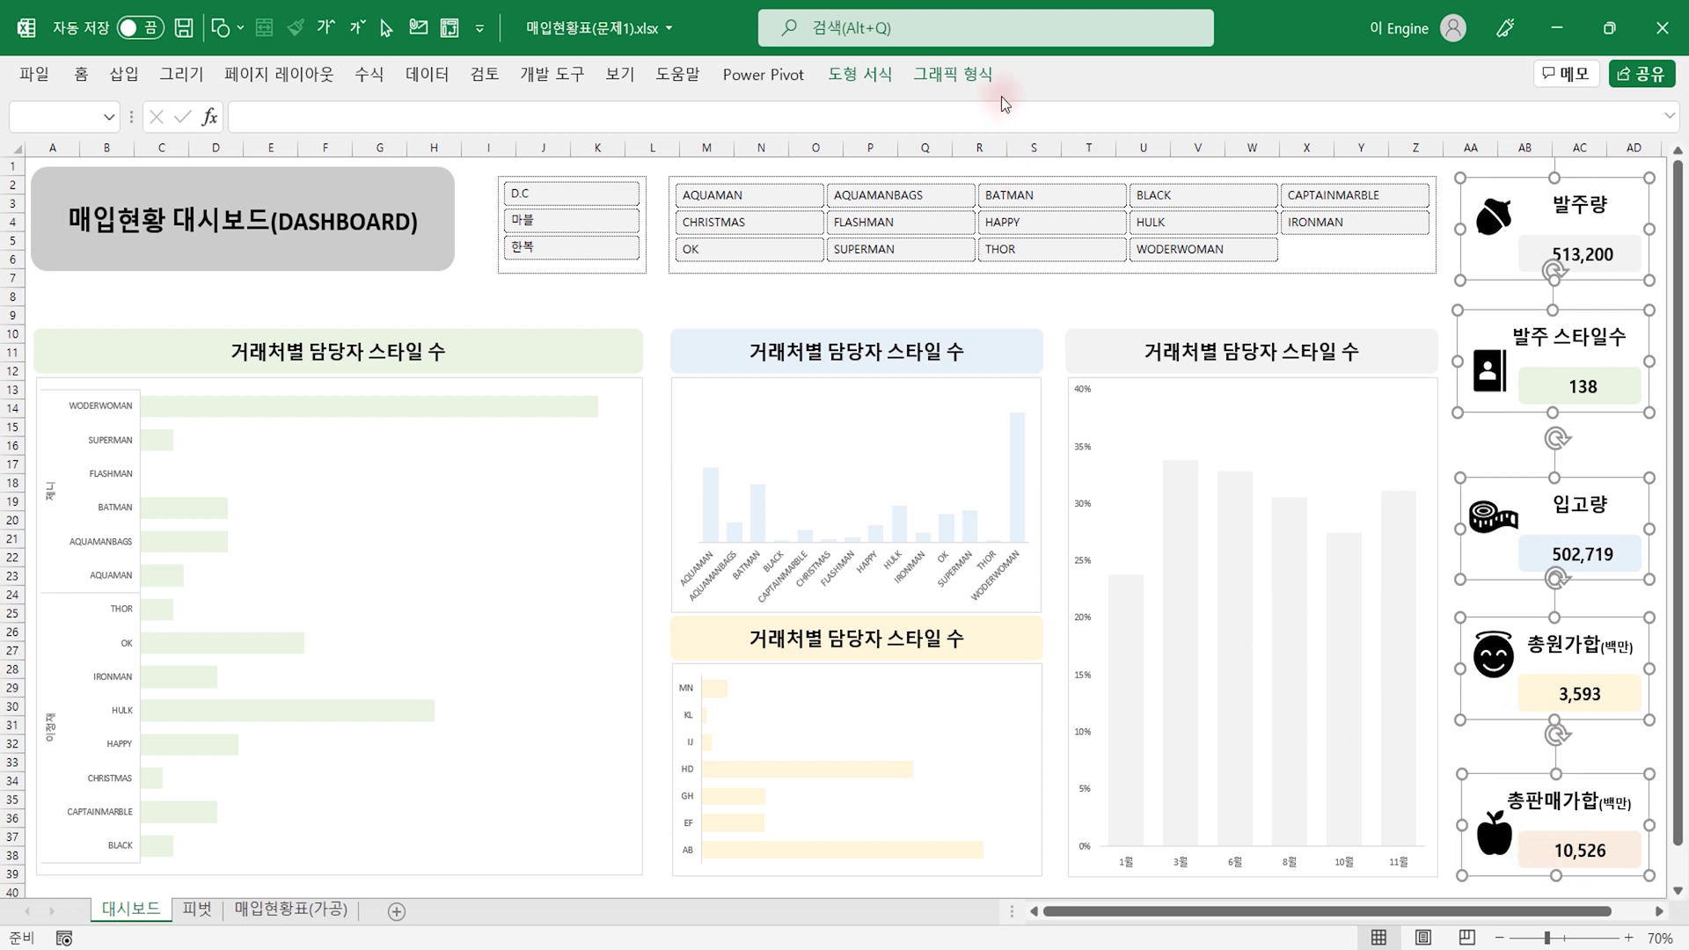
Step: Distribute the five selected KPI cards vertically with Align, then deselect them
{"action": "left_click", "coordinate": [867, 73]}
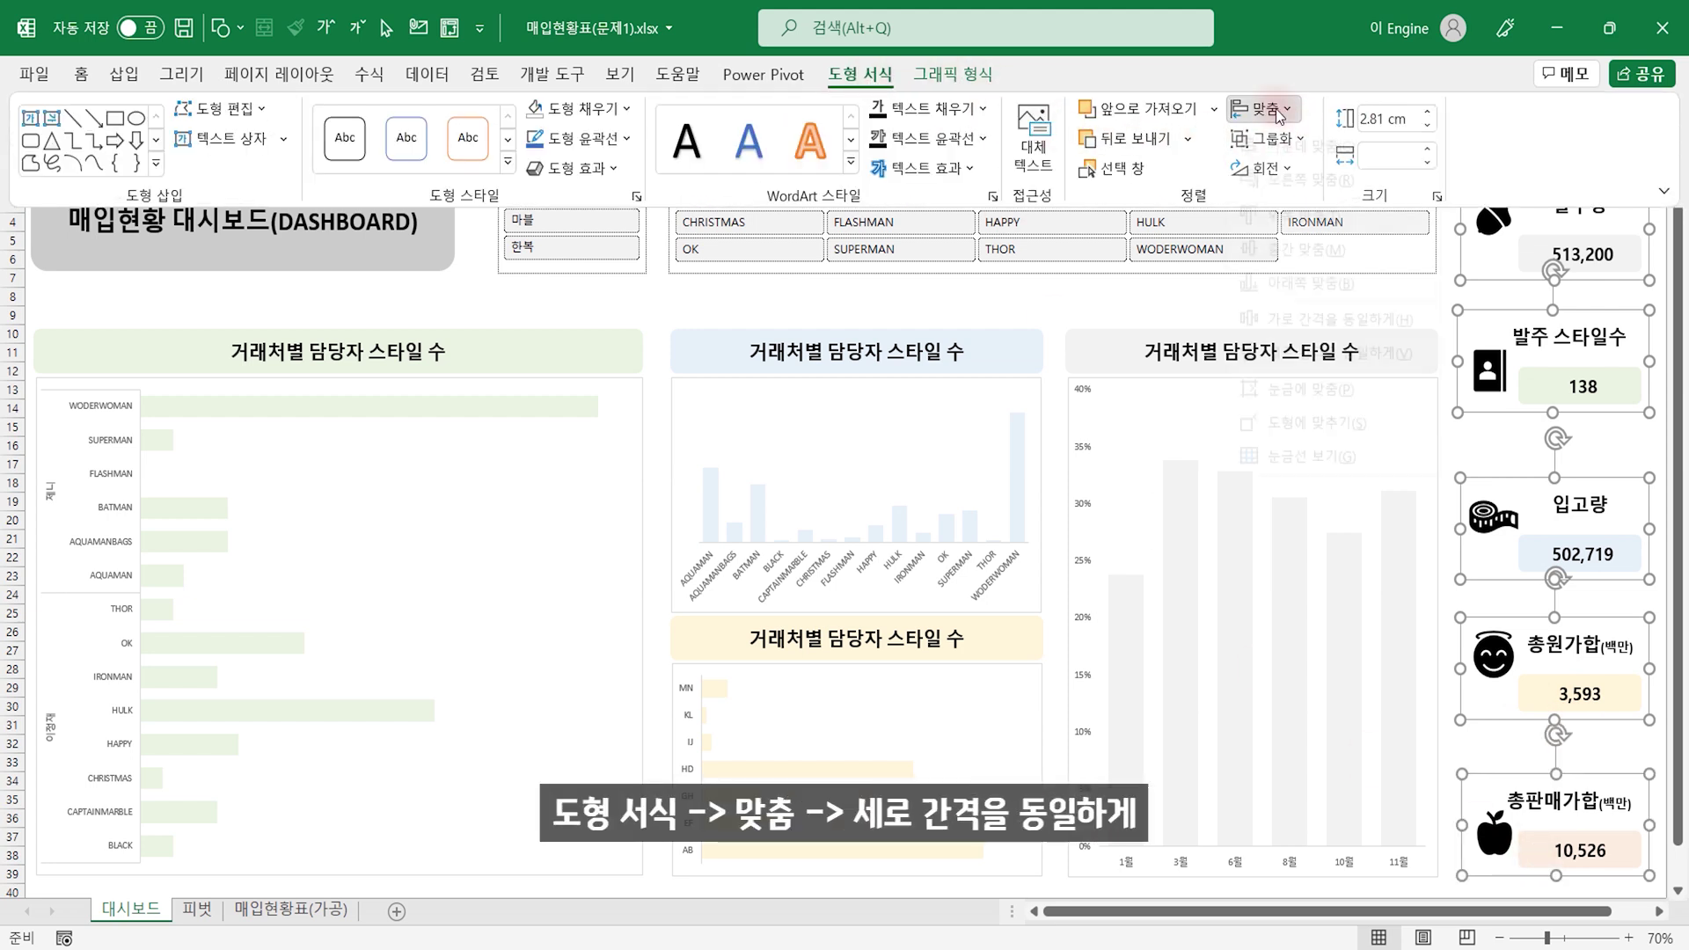
{"action": "left_click", "coordinate": [1265, 108]}
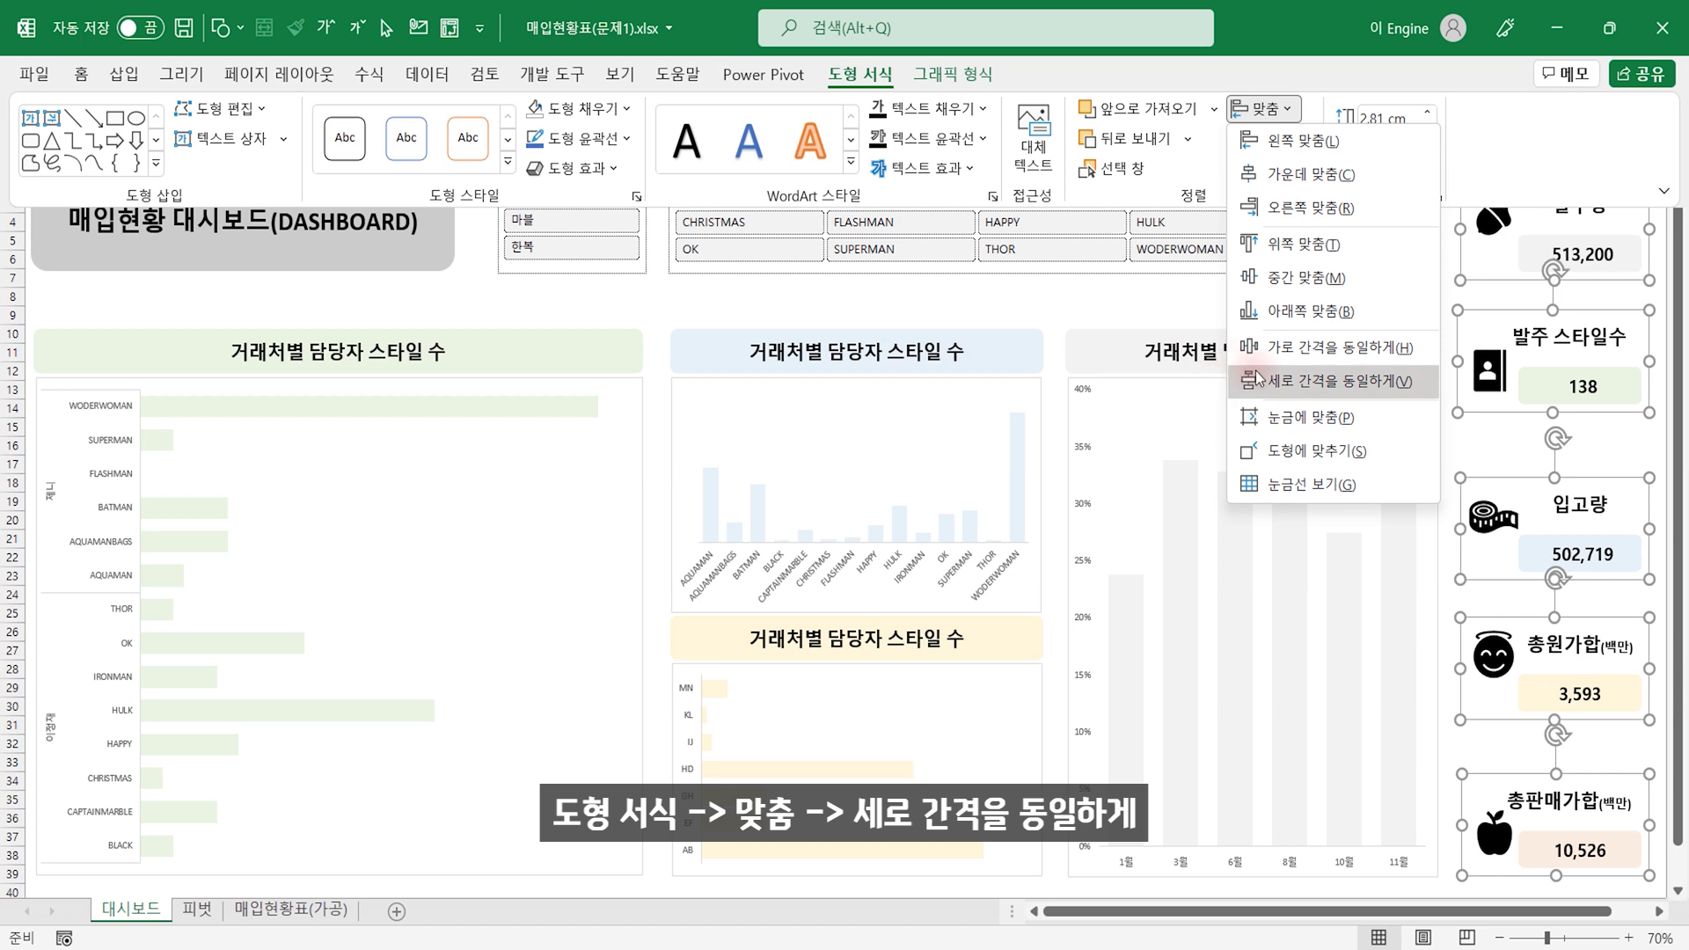
{"action": "left_click", "coordinate": [1334, 378]}
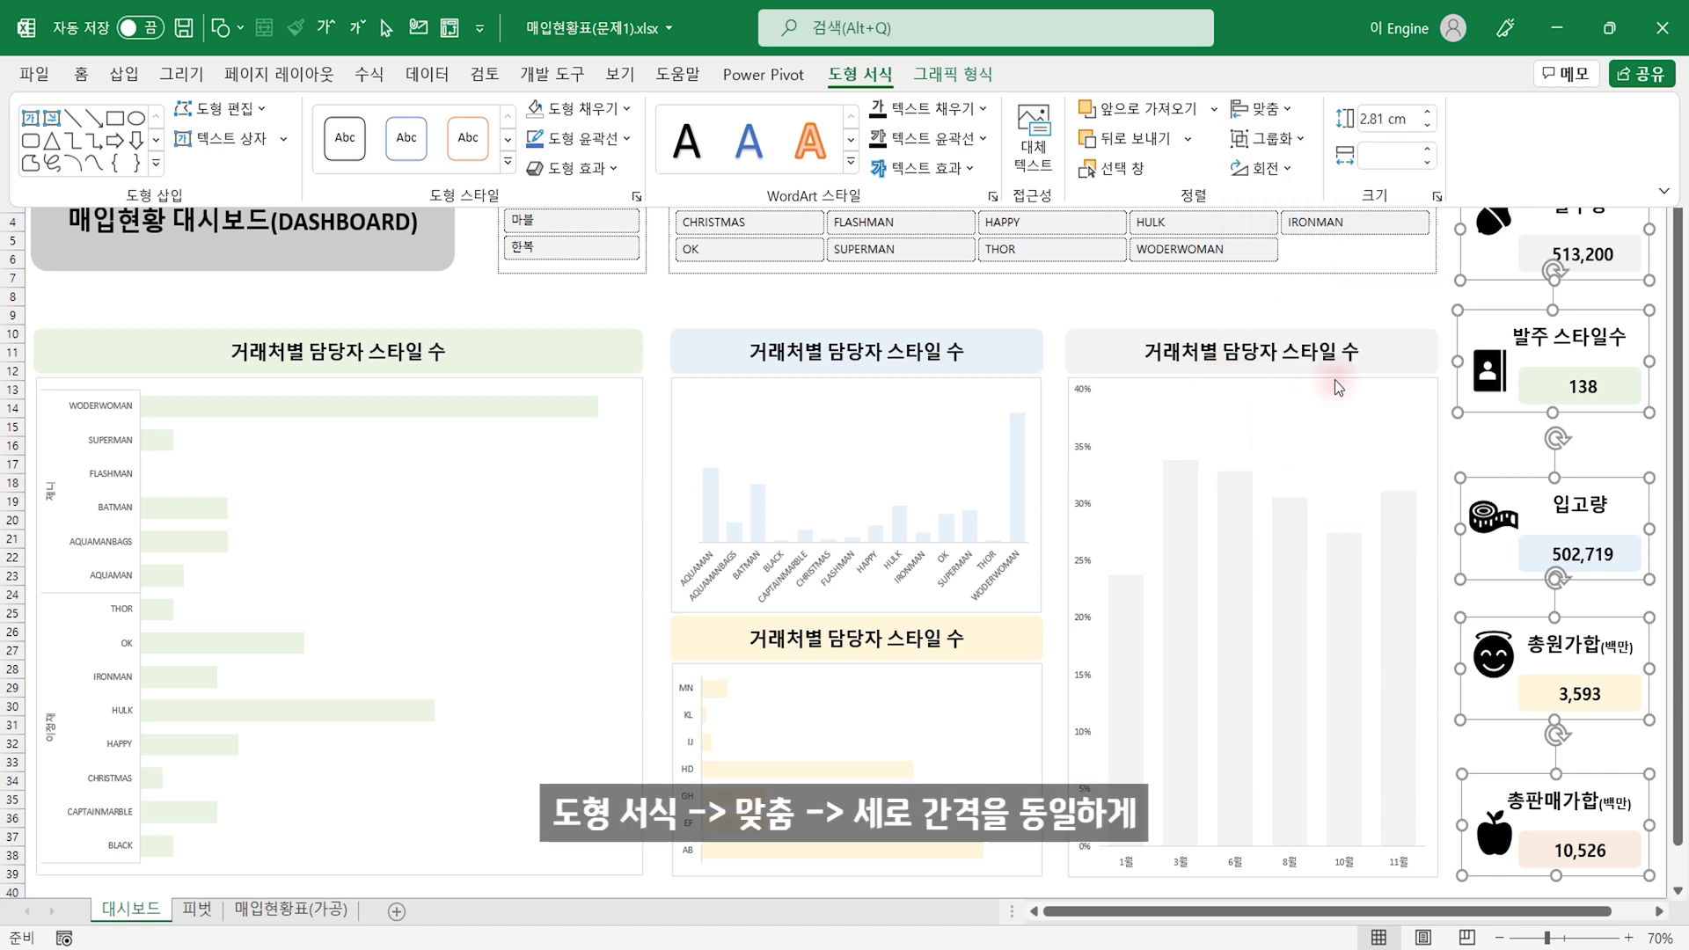
{"action": "left_click", "coordinate": [1390, 295]}
{"action": "left_click", "coordinate": [1327, 301]}
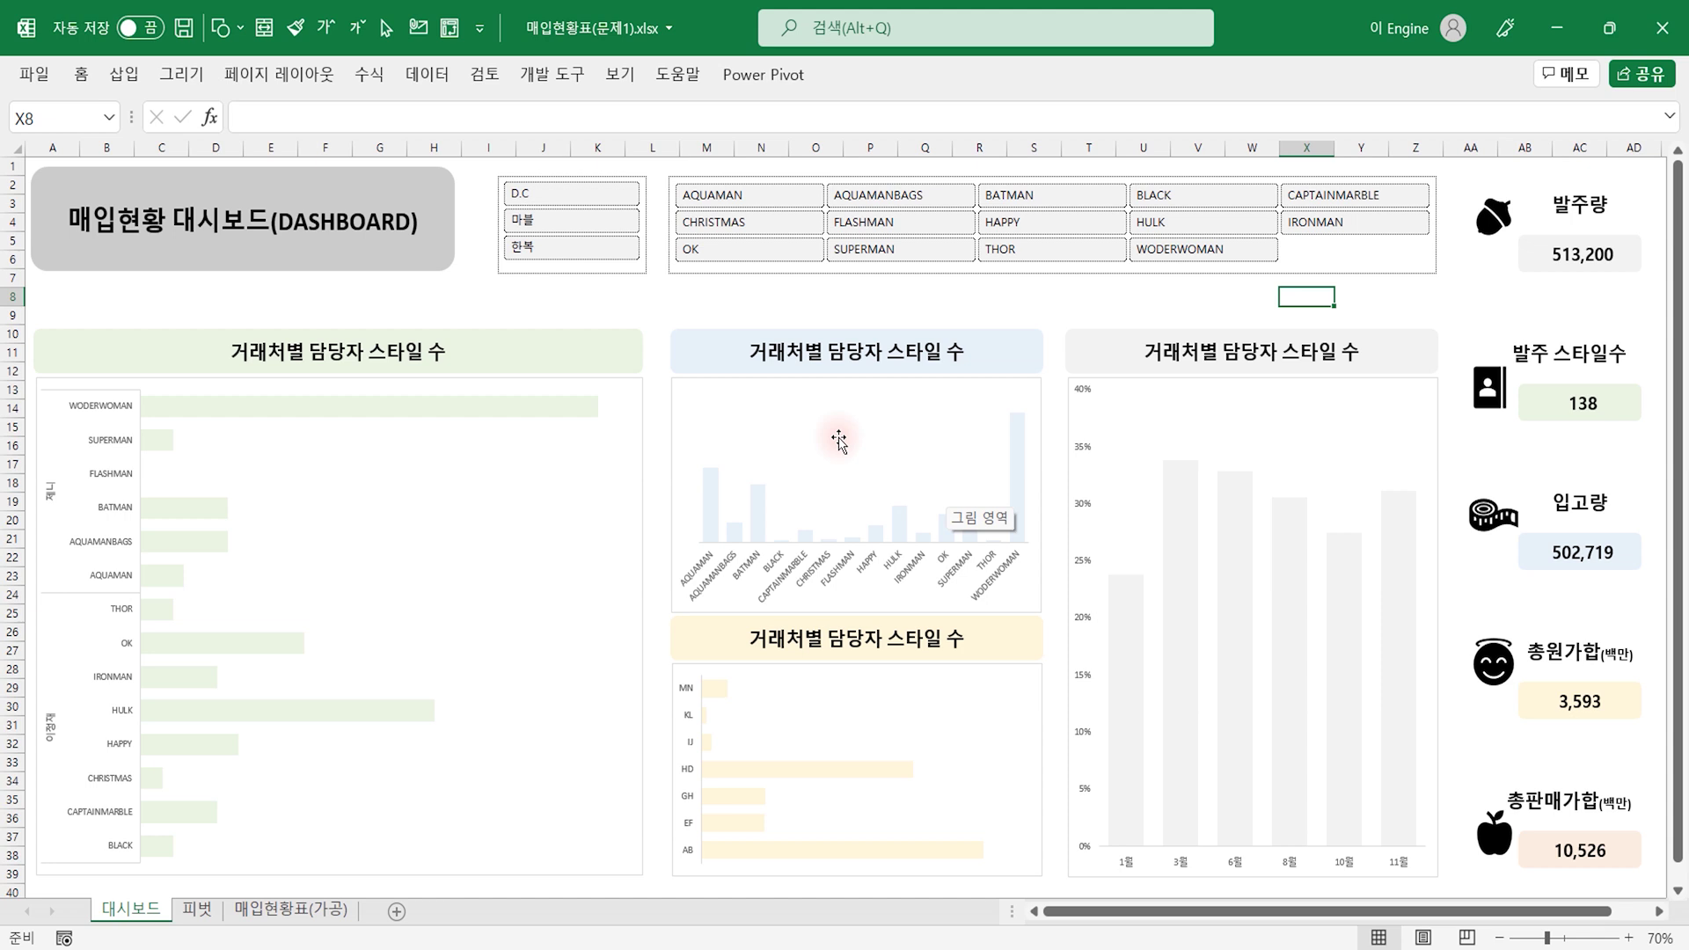
Step: Draw a rectangle spanning the whole dashboard area
{"action": "left_click", "coordinate": [125, 79]}
{"action": "left_click", "coordinate": [288, 108]}
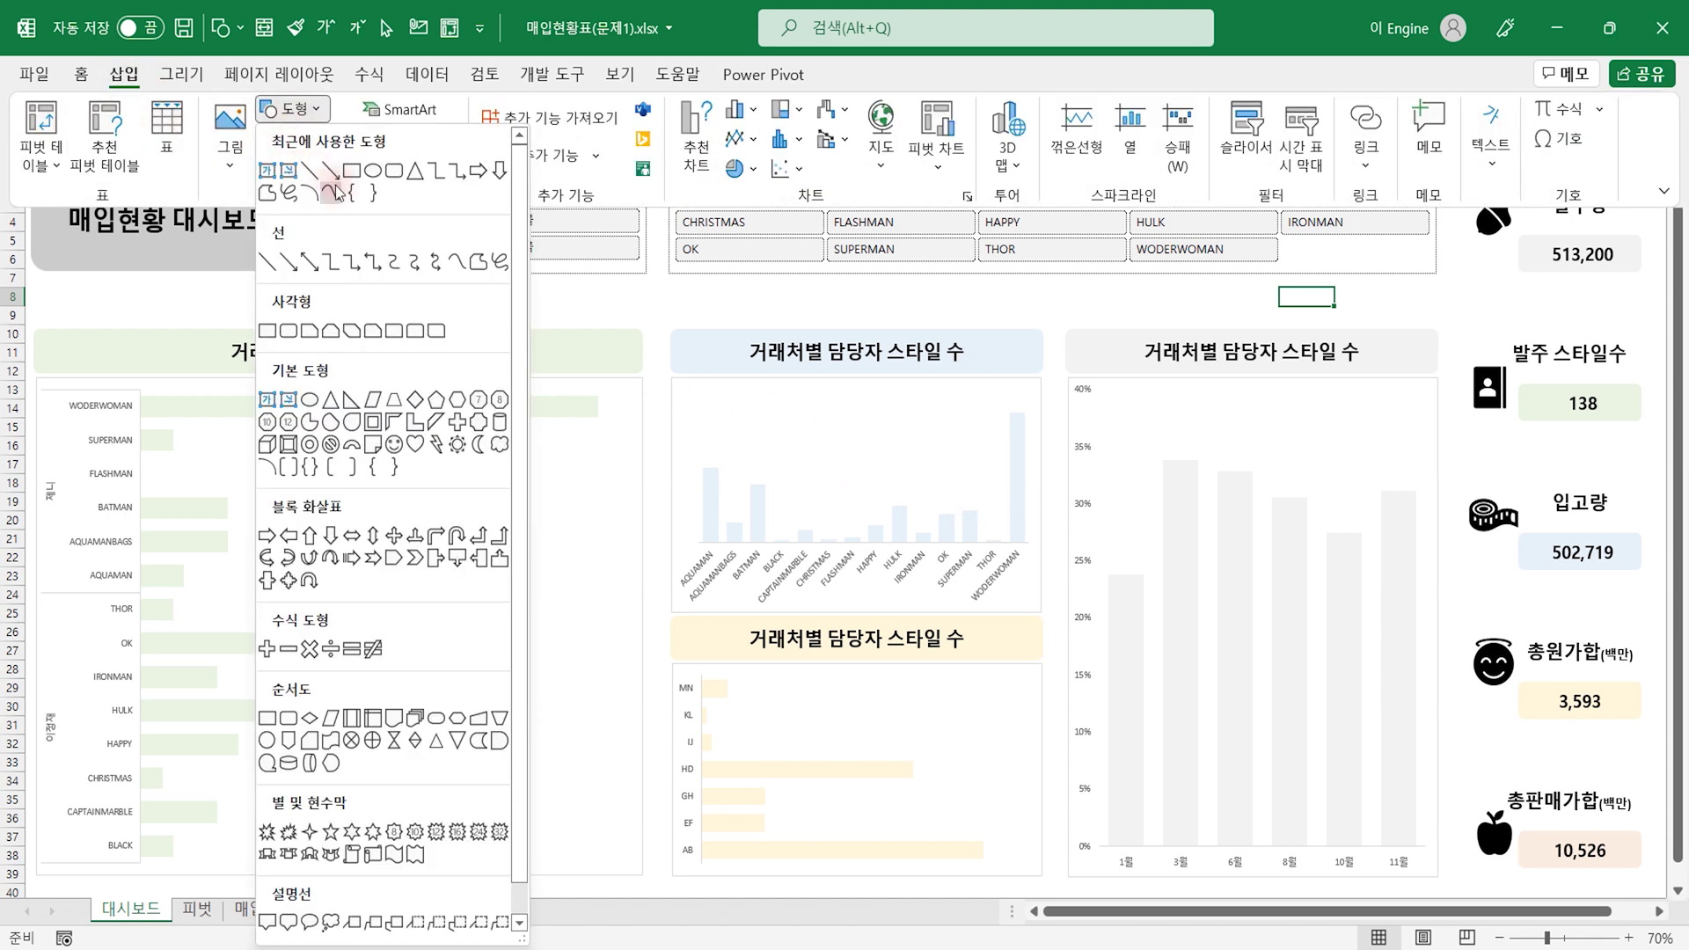
{"action": "left_click", "coordinate": [353, 170]}
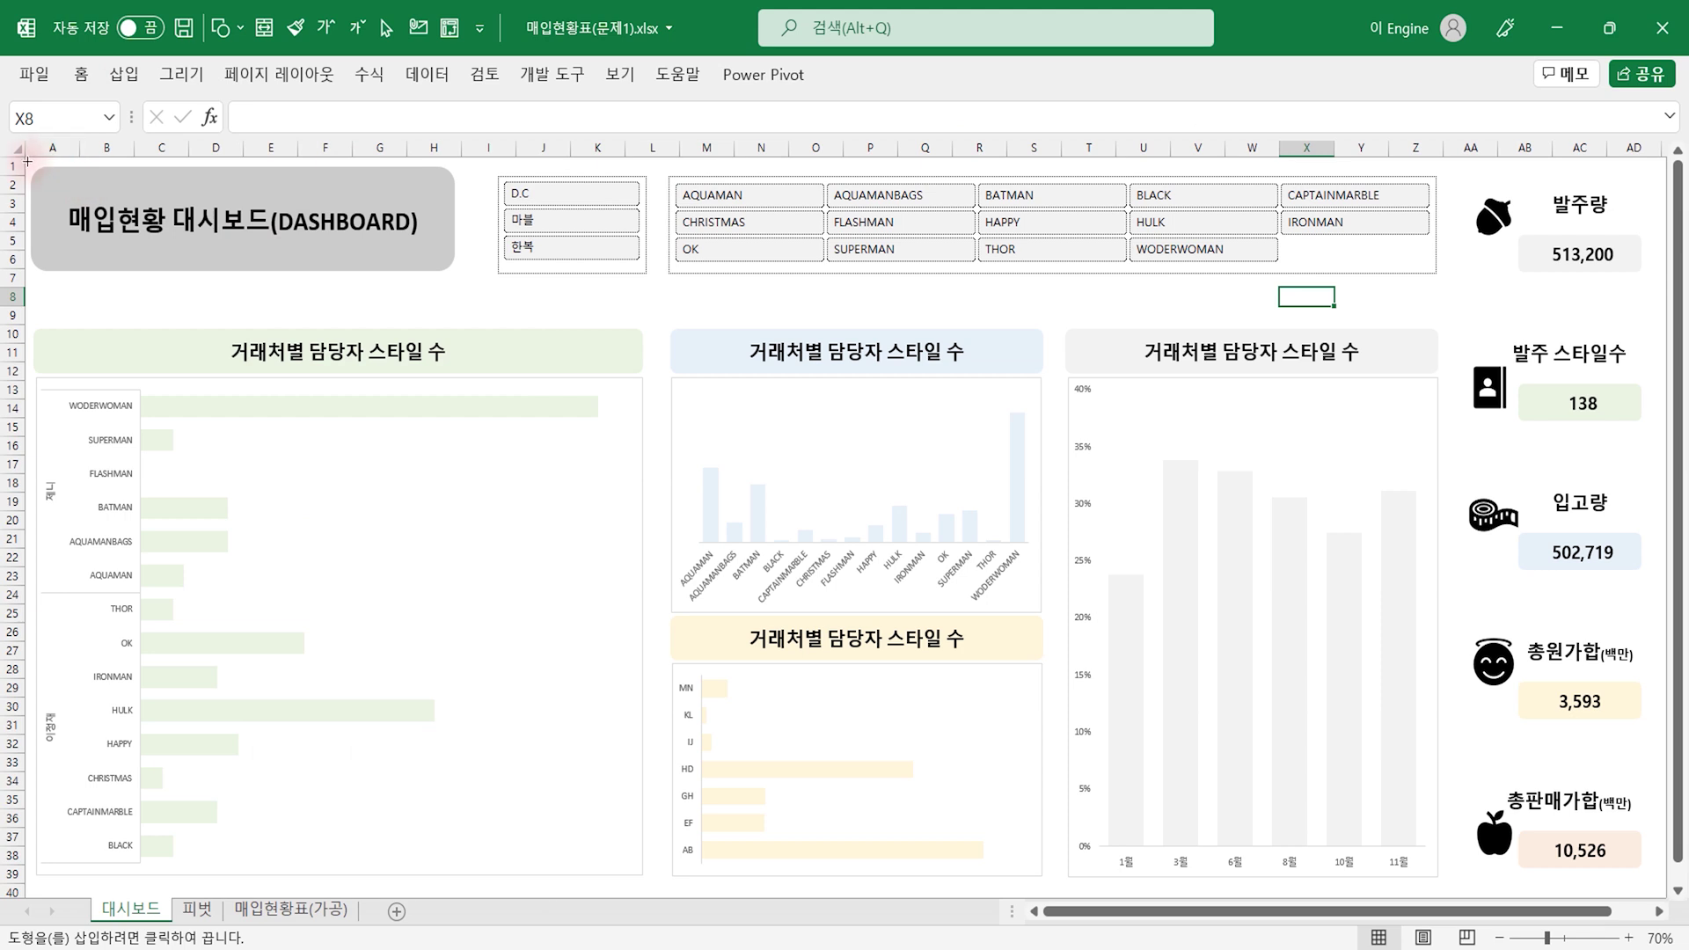
{"action": "mouse_move", "coordinate": [27, 161]}
{"action": "left_mouse_down"}
{"action": "mouse_move", "coordinate": [1653, 892]}
{"action": "mouse_move", "coordinate": [1651, 795]}
{"action": "left_mouse_up"}
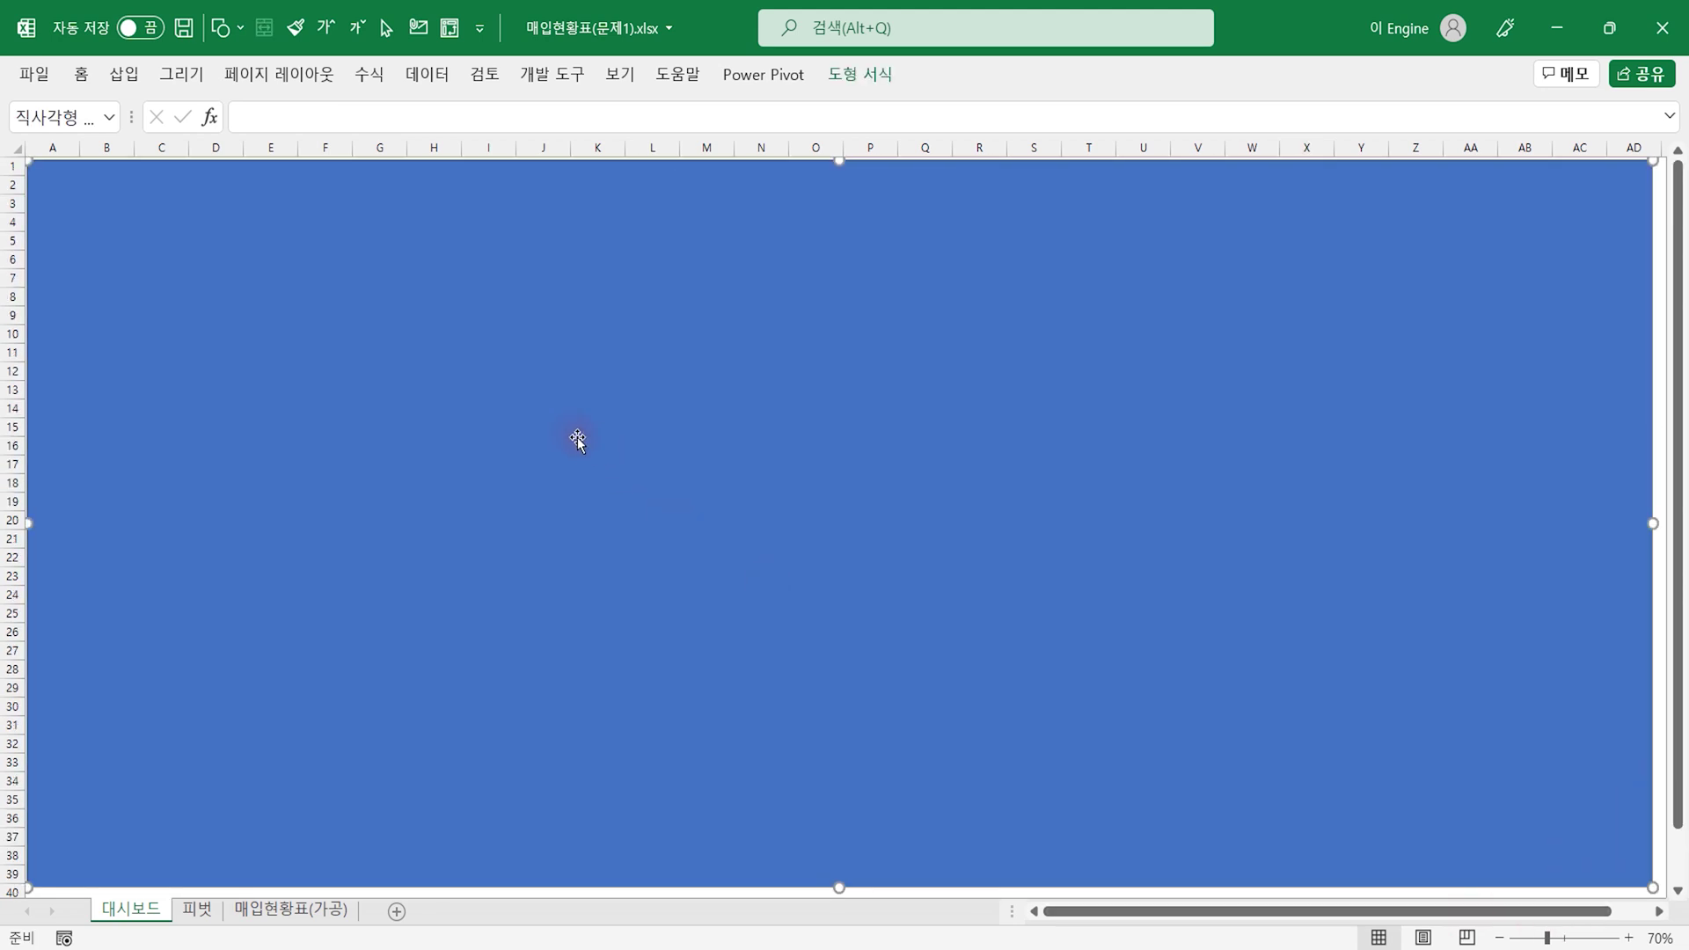
Step: Fill the rectangle black at 95% transparency
{"action": "right_click", "coordinate": [577, 440]}
{"action": "left_click", "coordinate": [668, 926]}
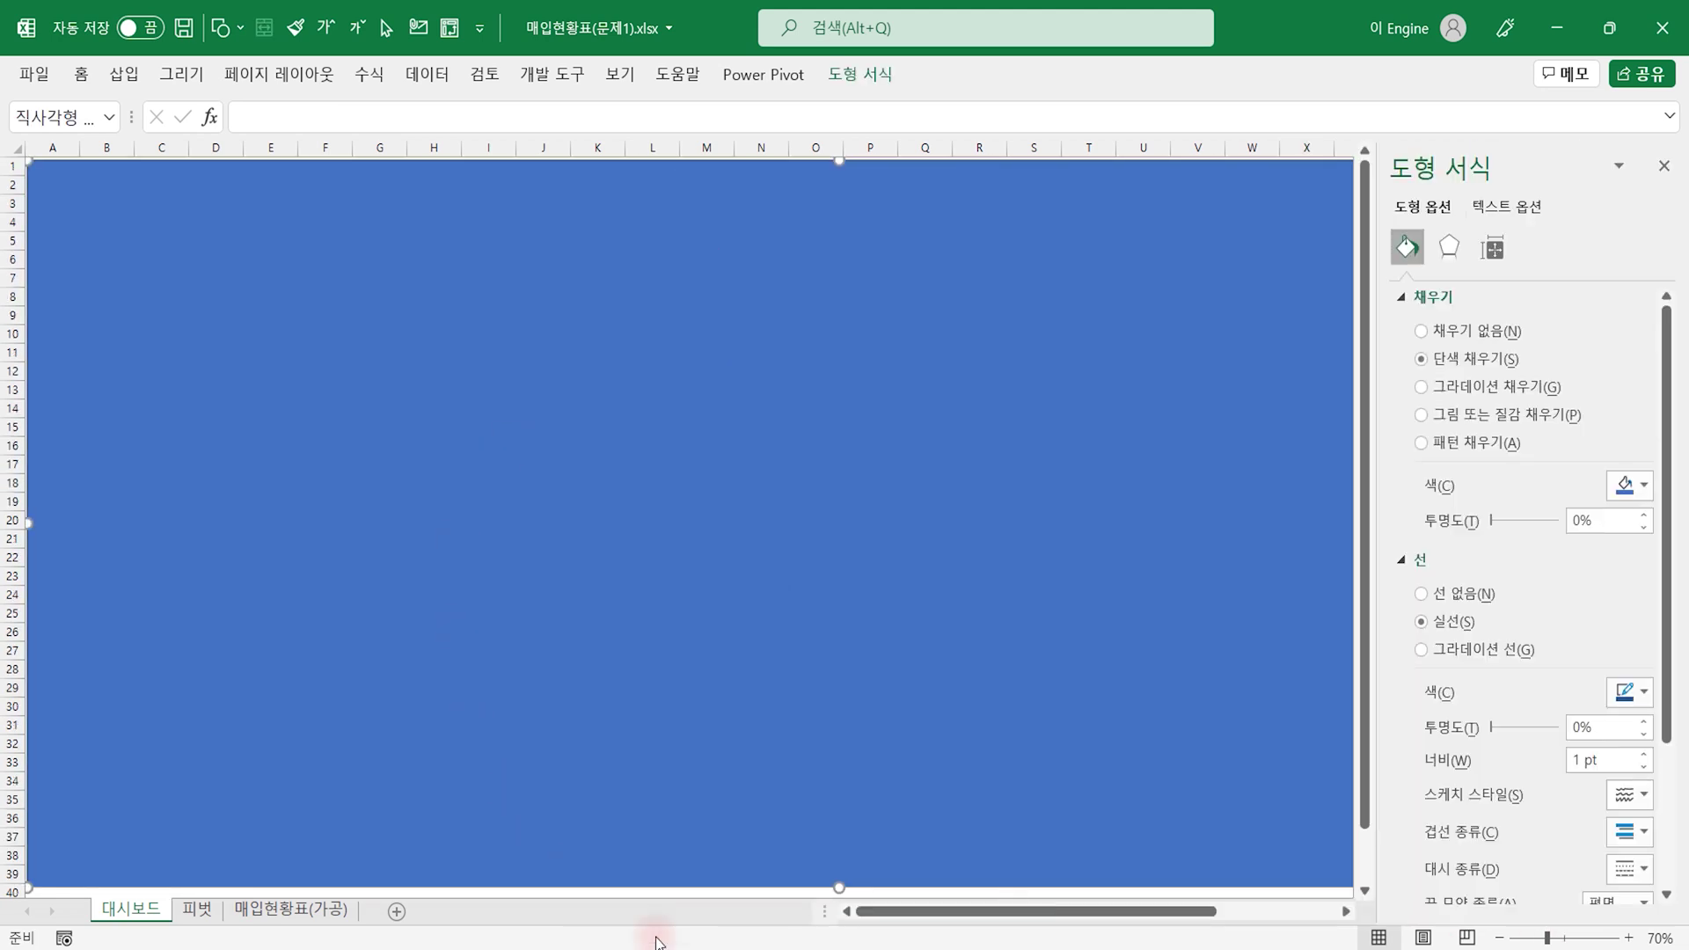
{"action": "left_click", "coordinate": [1609, 484]}
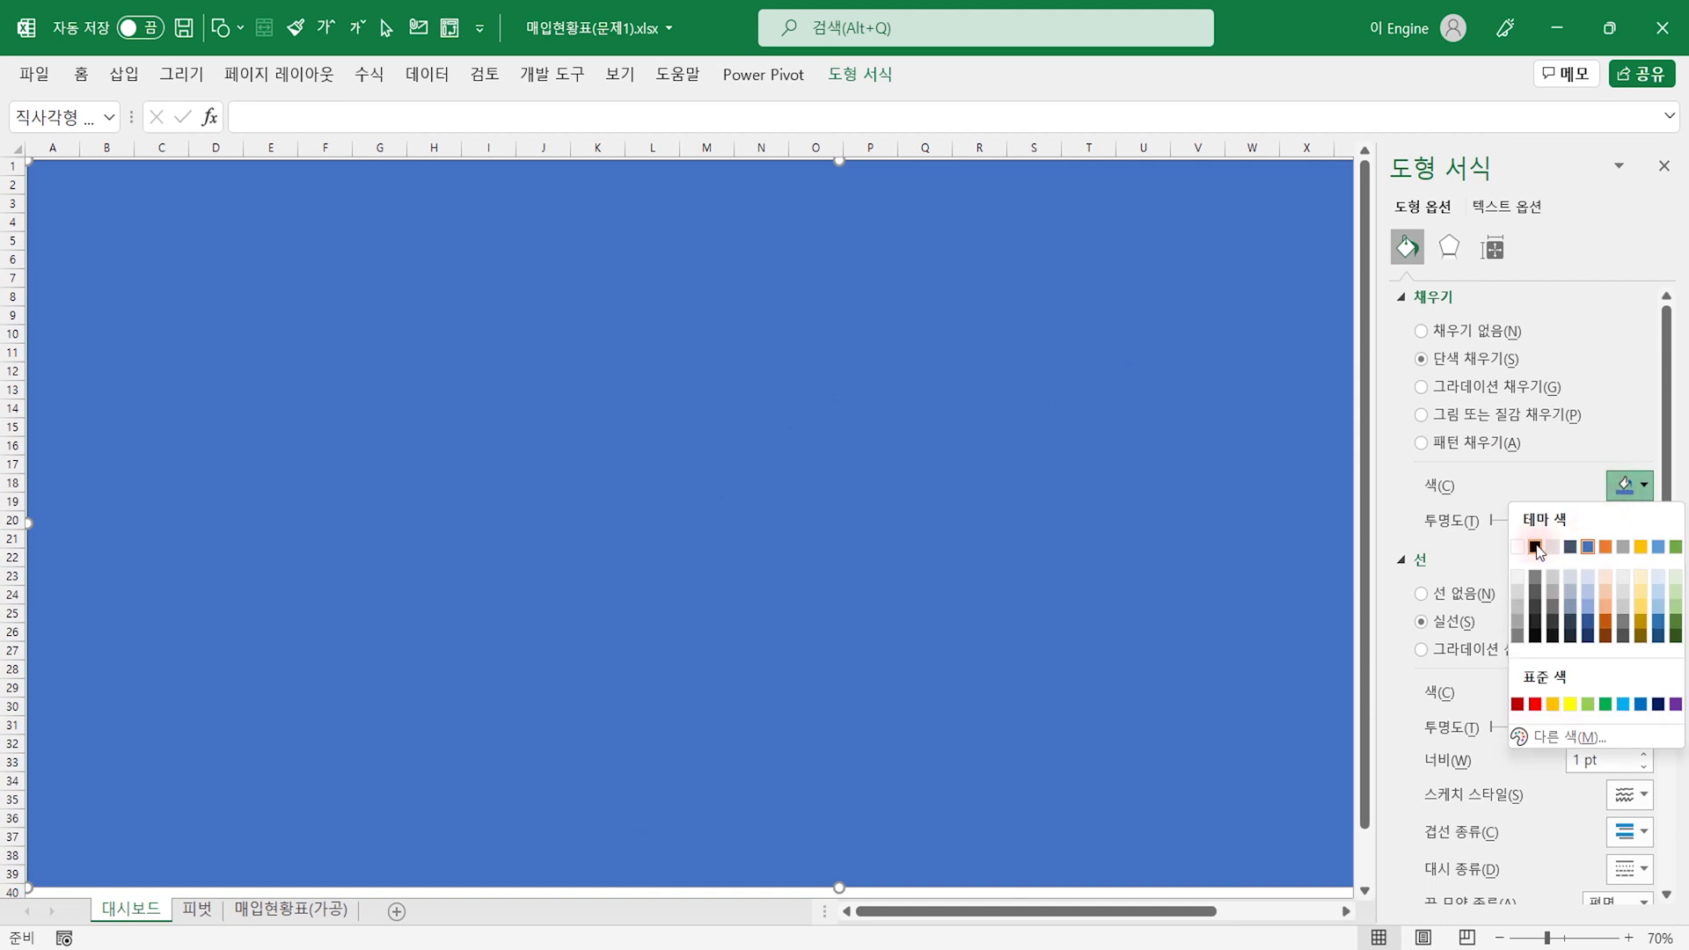
{"action": "left_click", "coordinate": [1538, 552]}
{"action": "double_click", "coordinate": [1588, 519]}
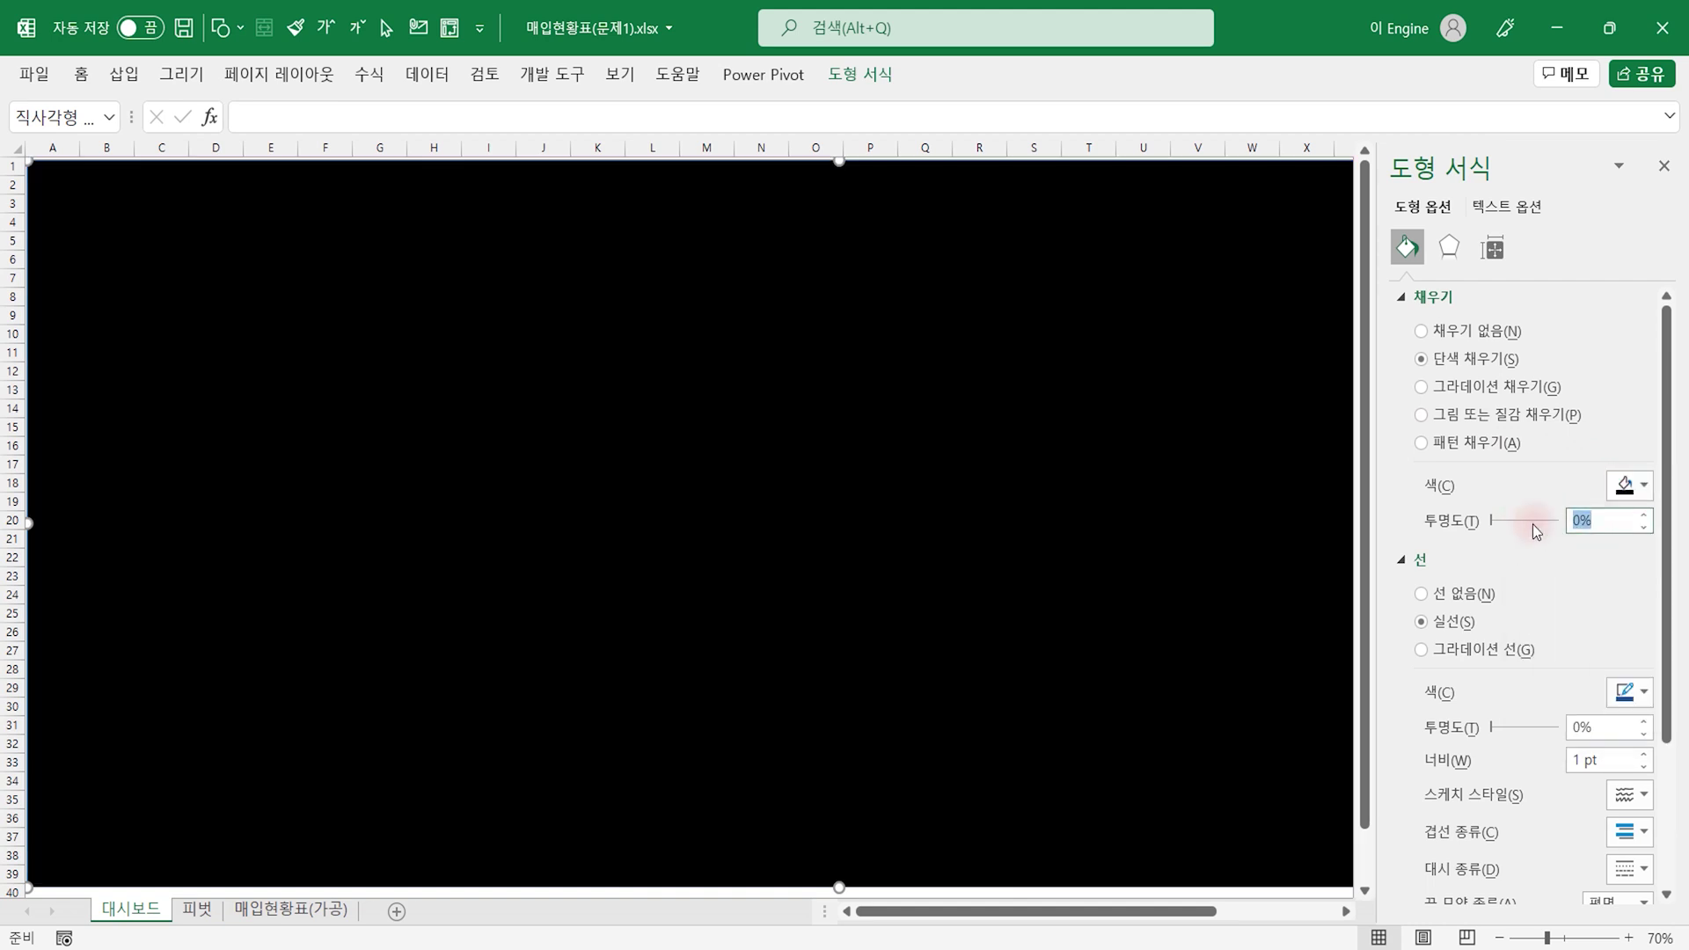
{"action": "type", "text": "95"}
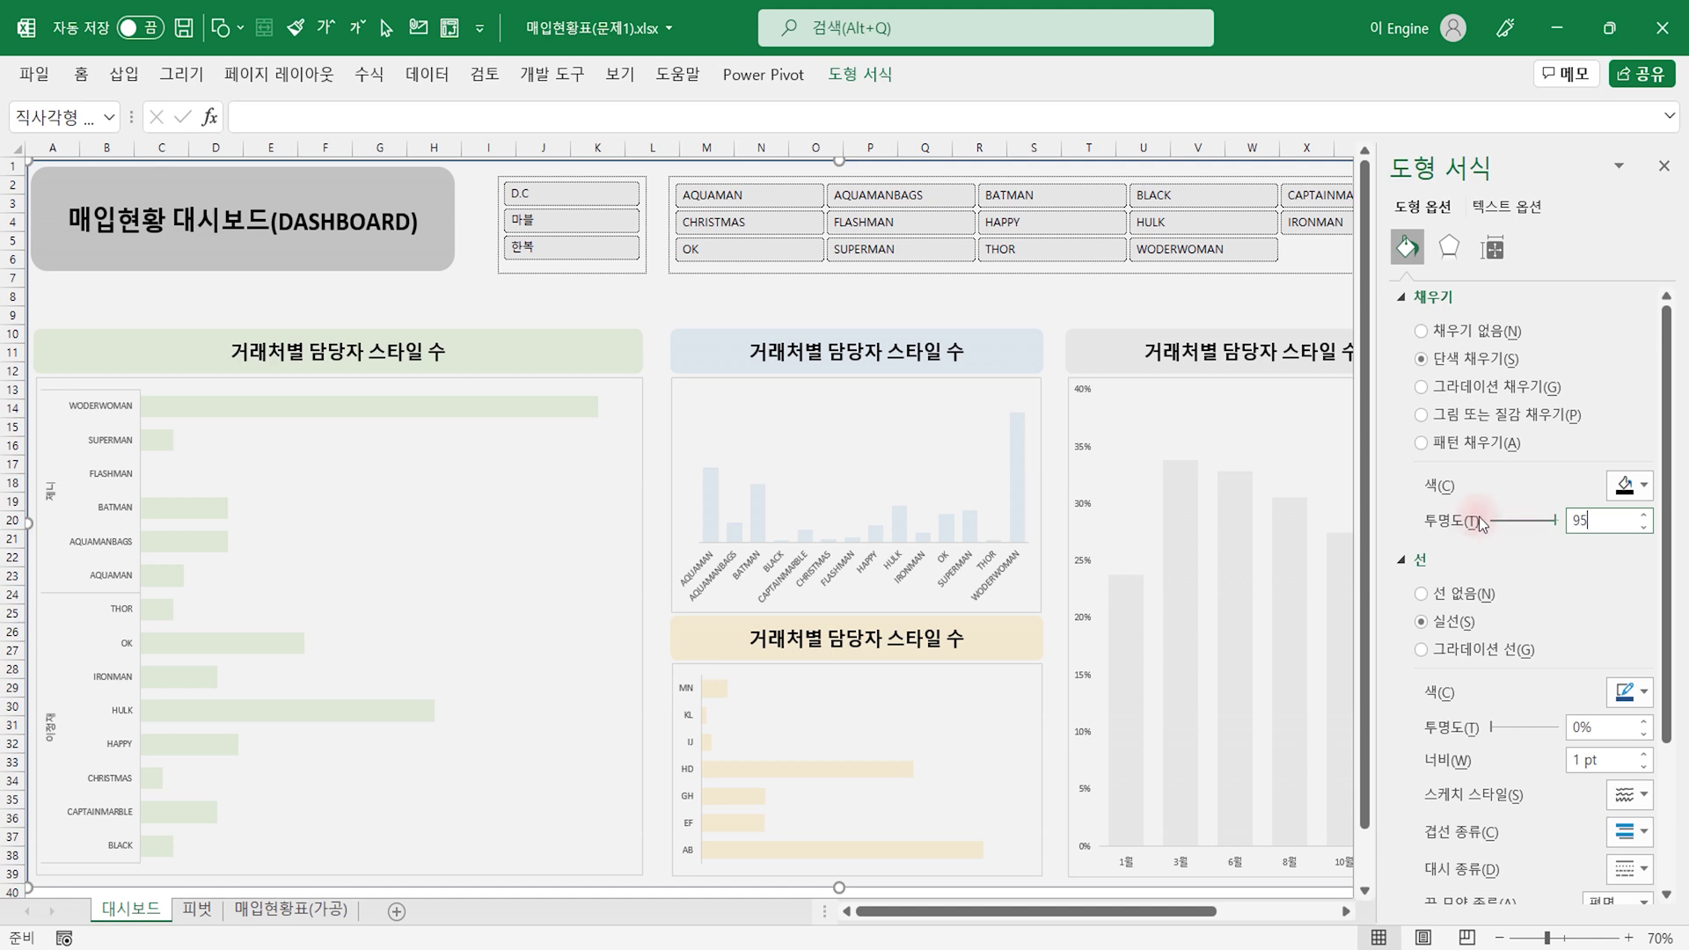
Step: Remove the backdrop's outline and send it behind all charts, slicers and KPI cards
{"action": "left_click", "coordinate": [1464, 598]}
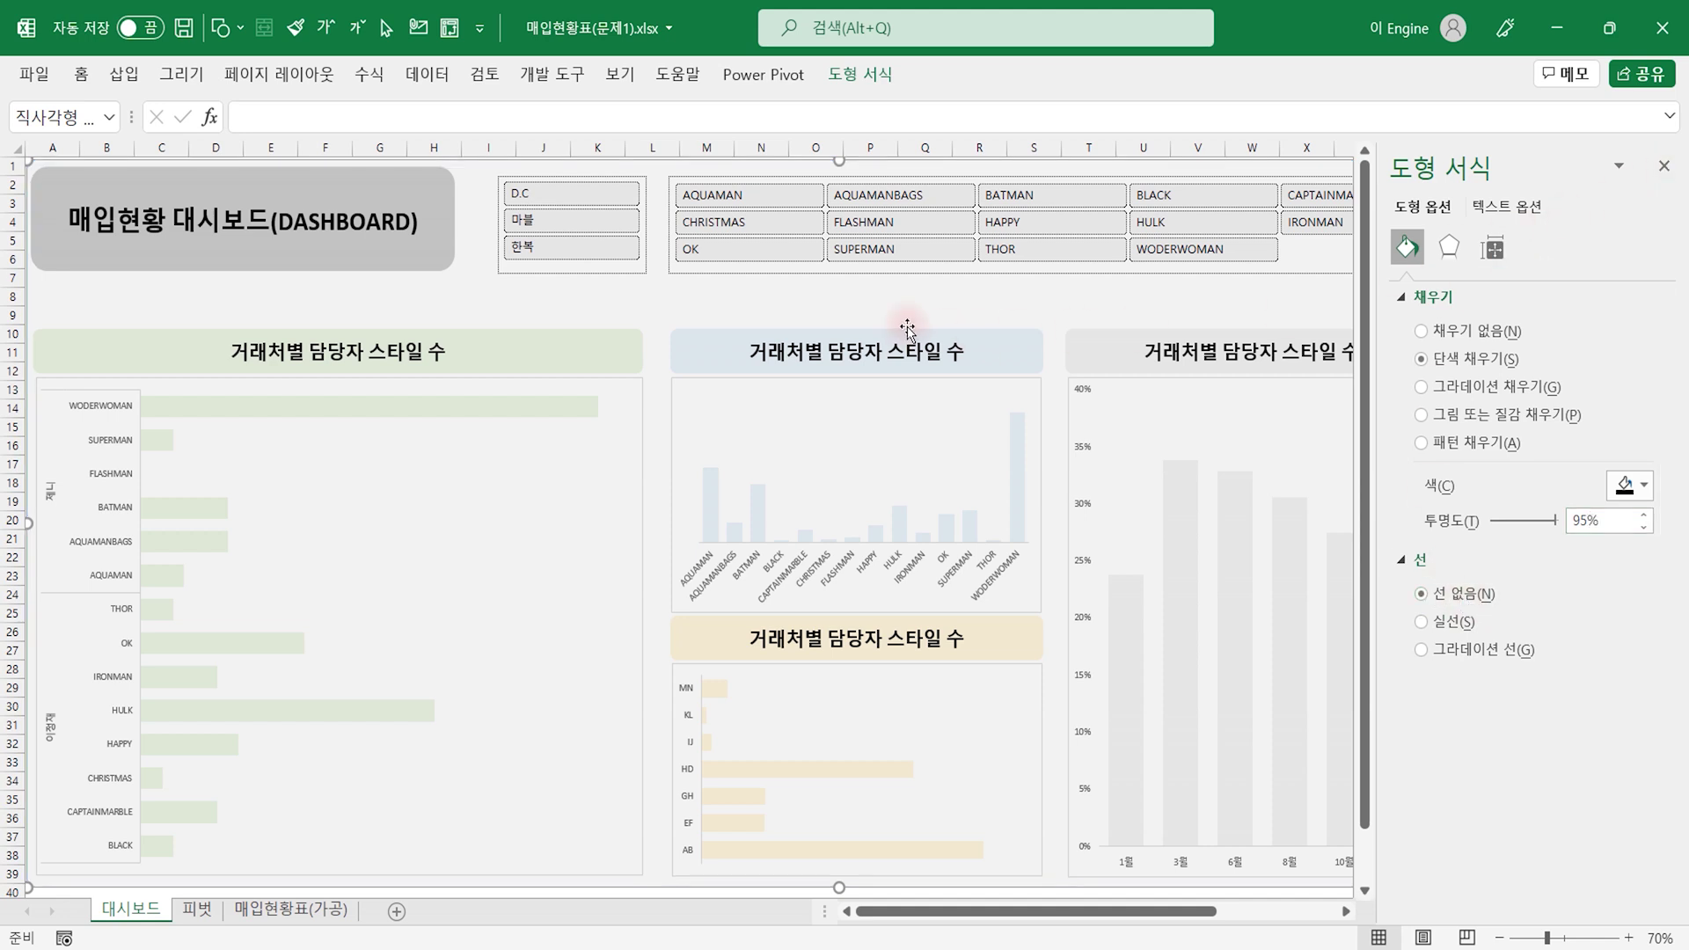
{"action": "right_click", "coordinate": [513, 306]}
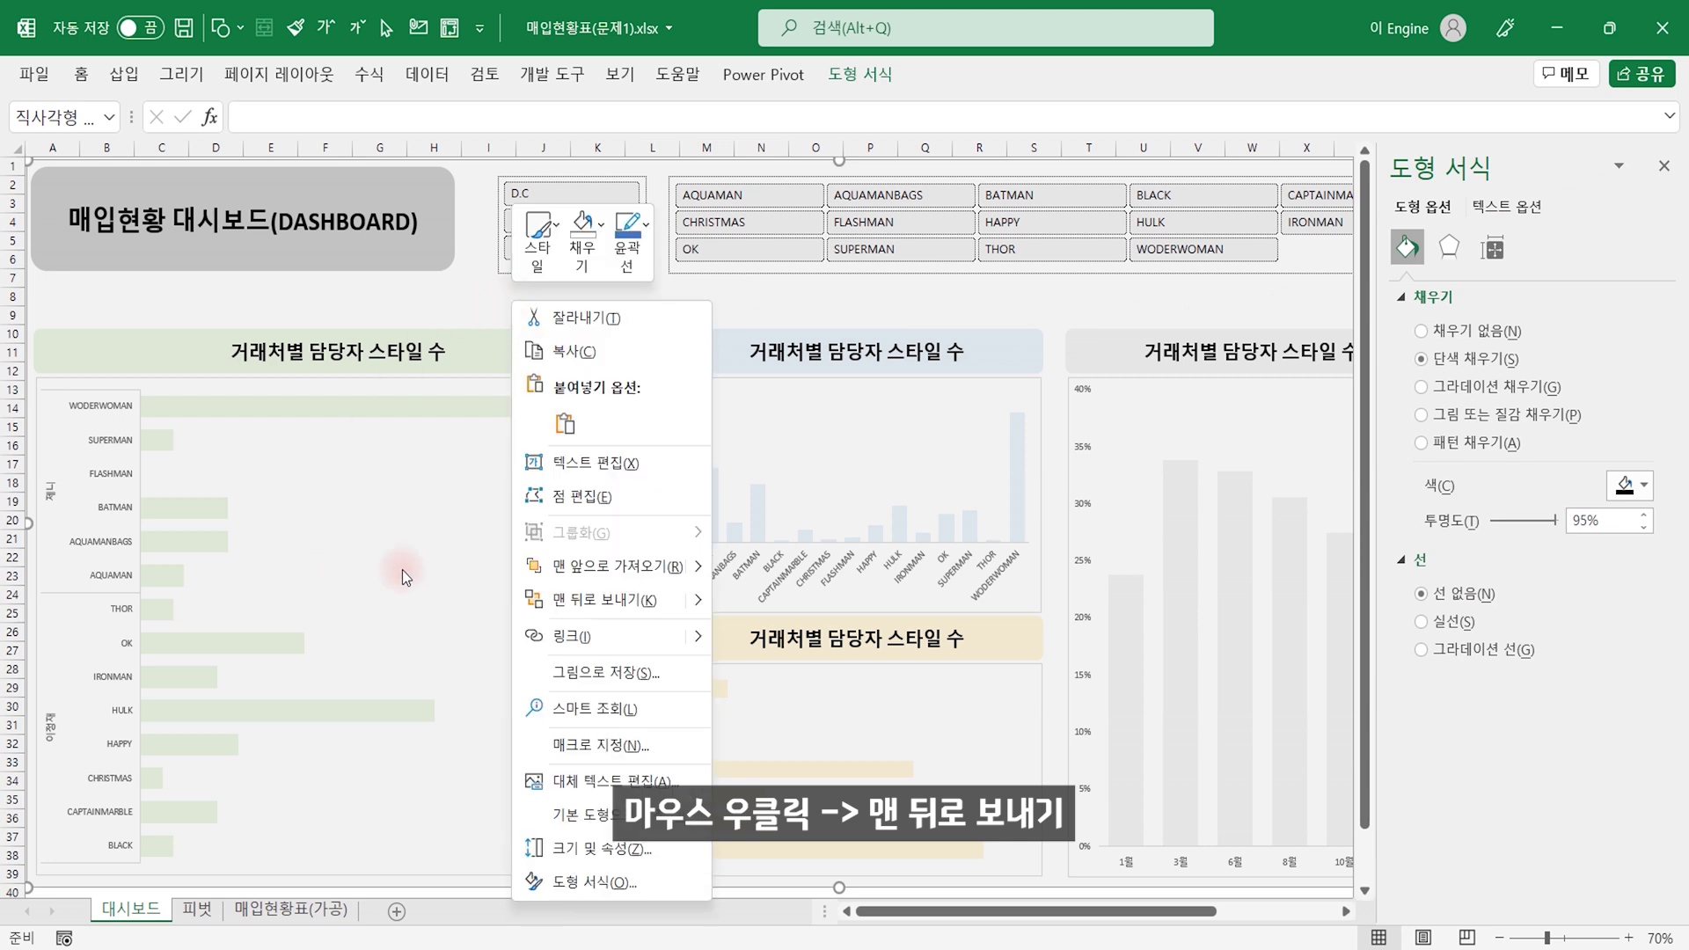
{"action": "left_click", "coordinate": [595, 600]}
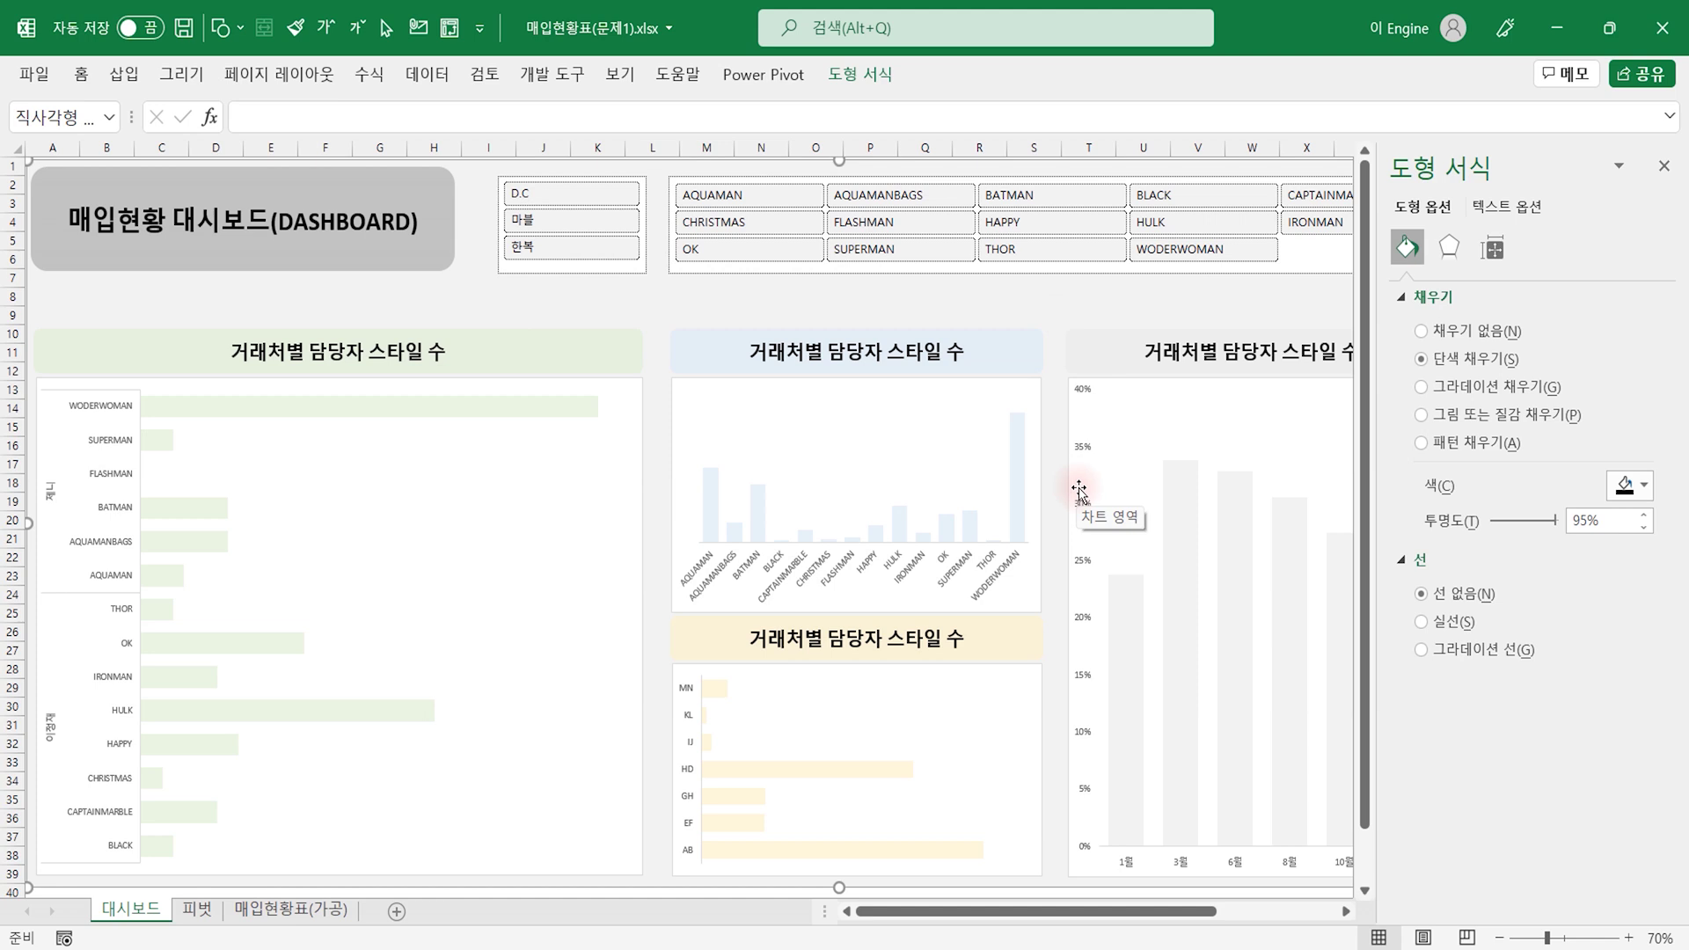
{"action": "left_click", "coordinate": [1663, 167]}
{"action": "scroll", "coordinate": [880, 886], "scroll_direction": "down", "scroll_amount": 2}
{"action": "left_click", "coordinate": [880, 887]}
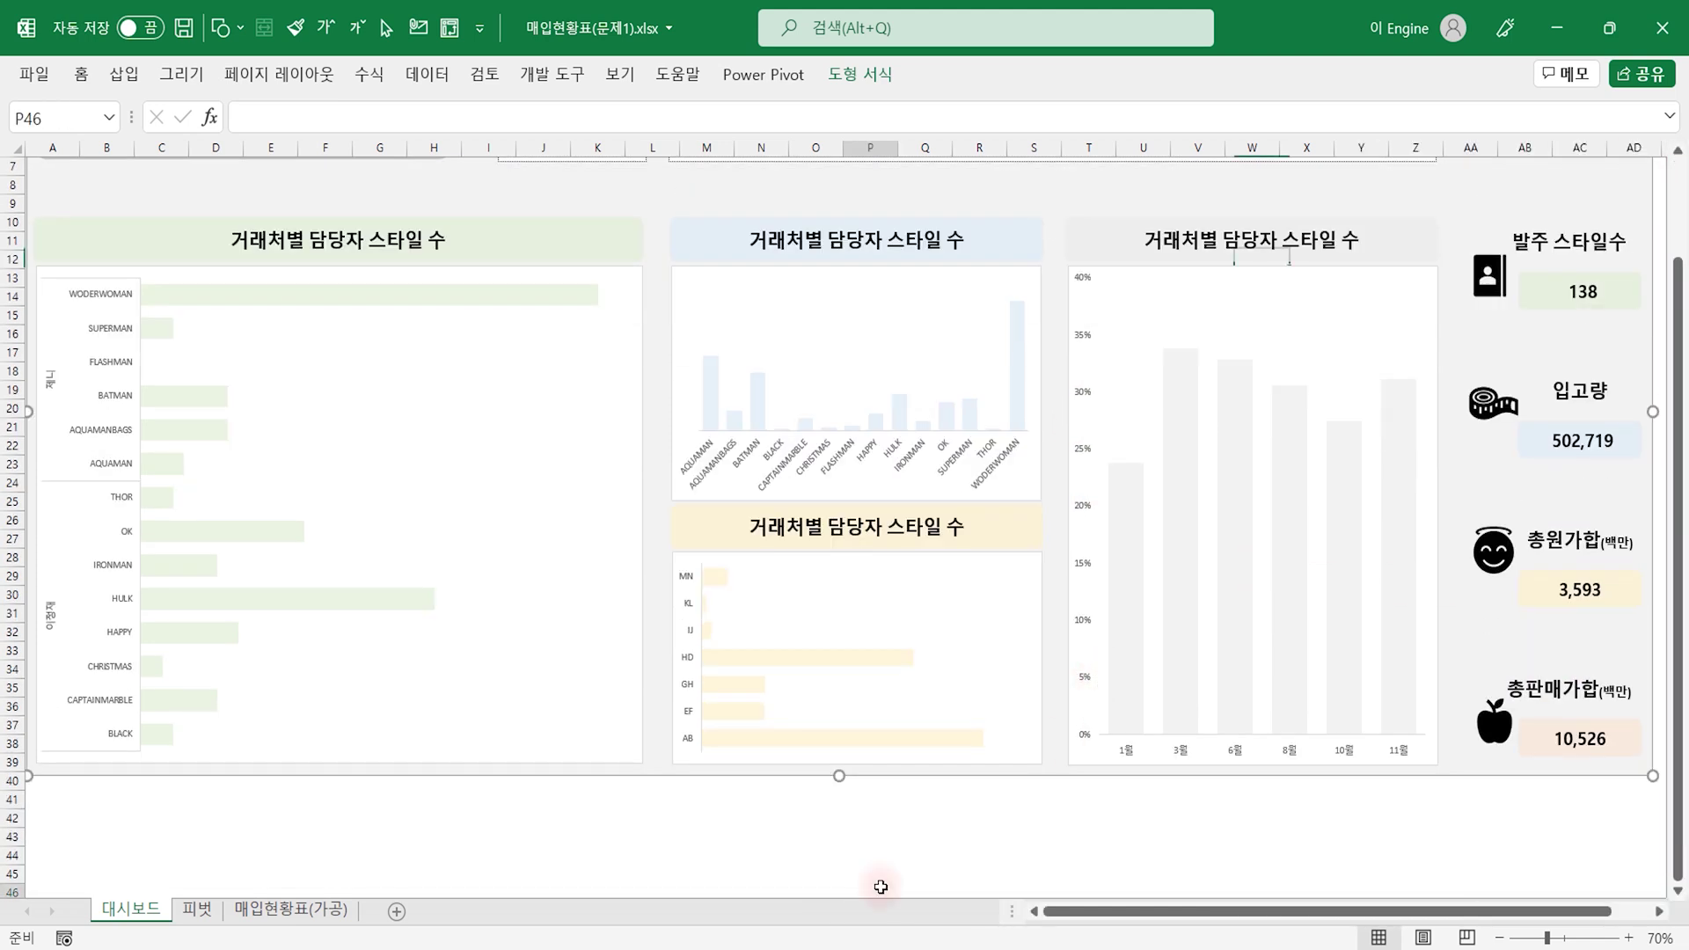
{"action": "left_click", "coordinate": [649, 750]}
{"action": "scroll", "coordinate": [694, 791], "scroll_direction": "up", "scroll_amount": 2}
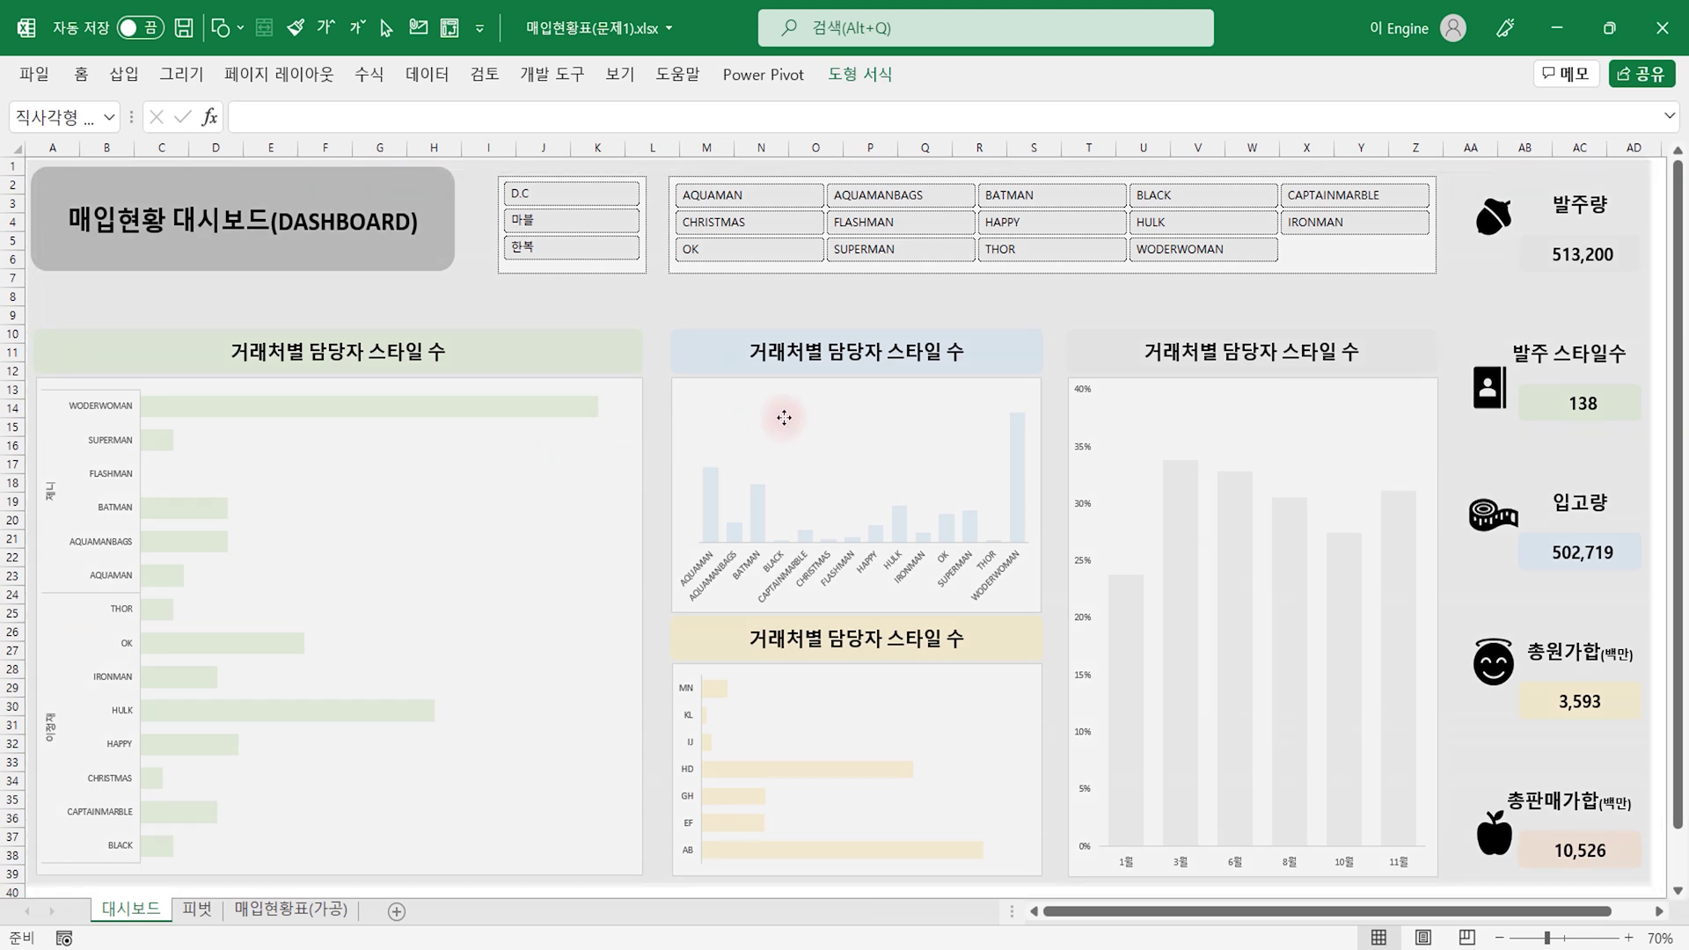
Step: Nudge the rectangle into place and set its fill to No fill
{"action": "left_click_drag", "start_coordinate": [786, 425], "coordinate": [783, 421]}
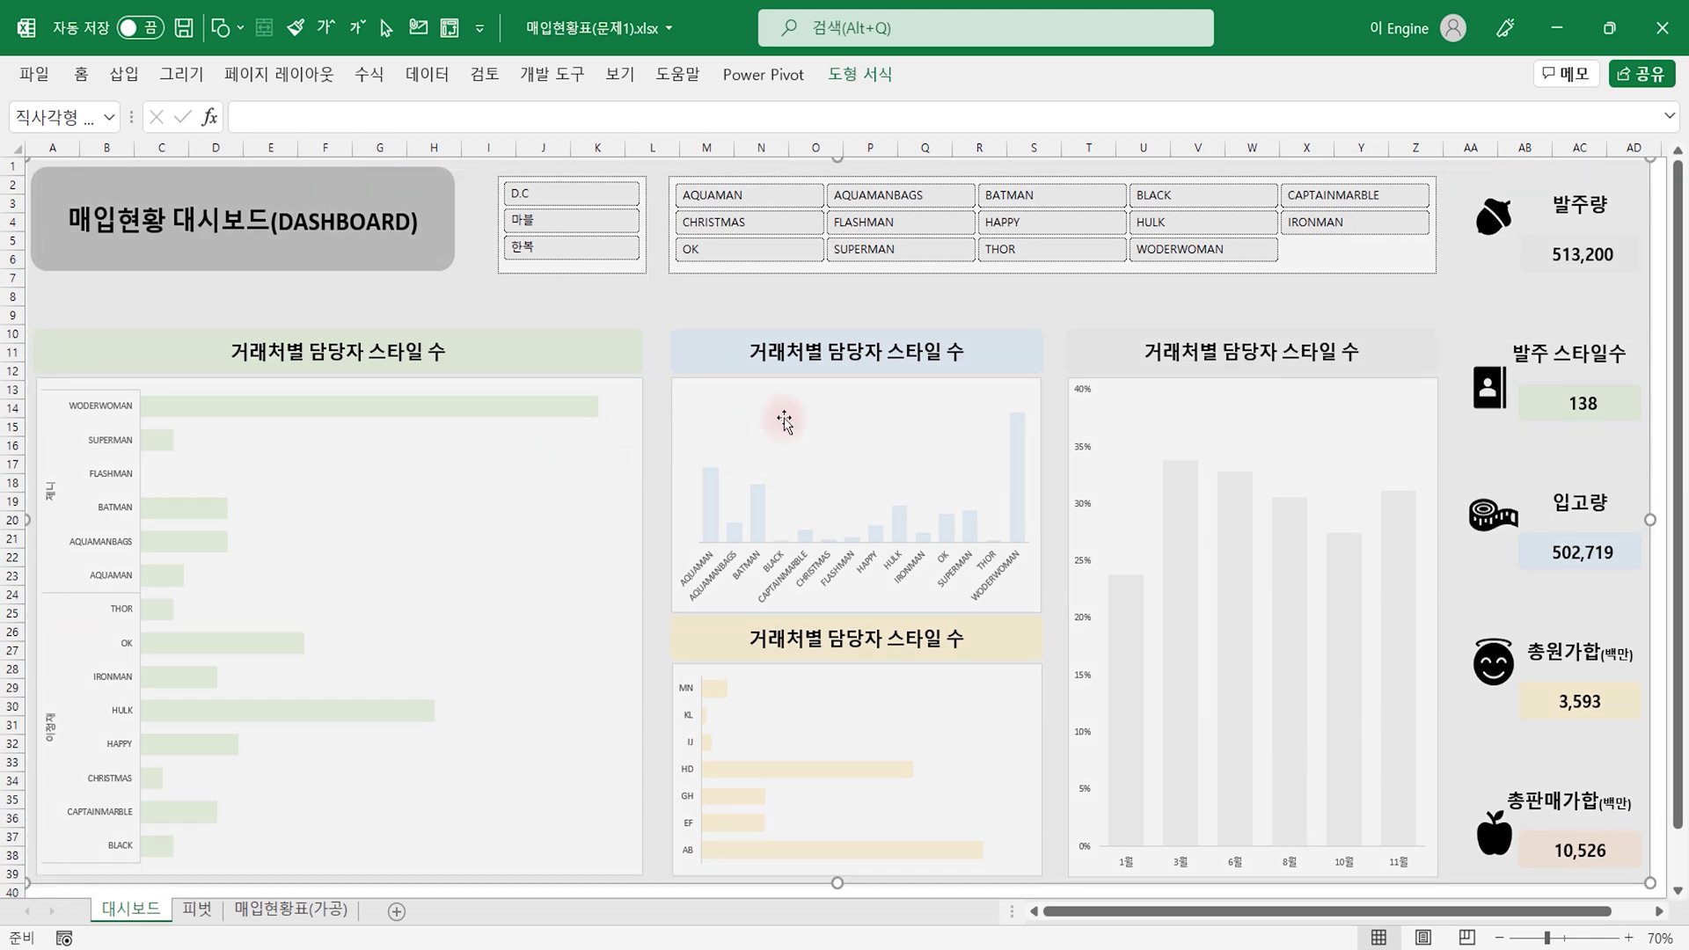
{"action": "right_click", "coordinate": [1074, 317]}
{"action": "left_click", "coordinate": [1158, 896]}
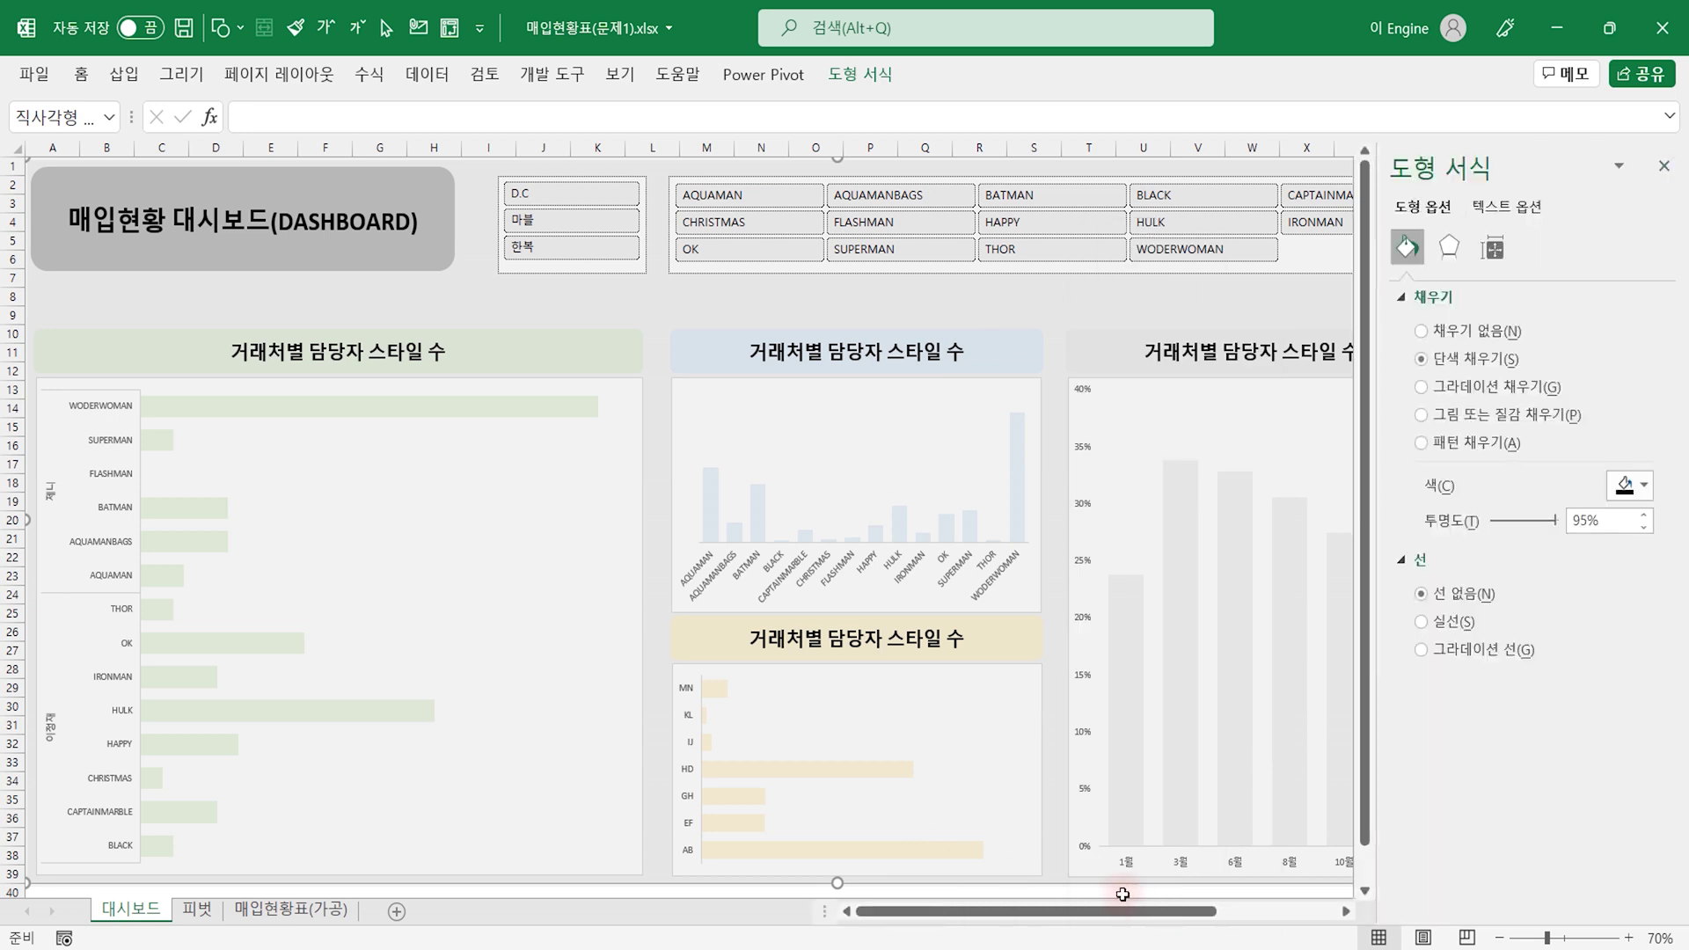
{"action": "left_click", "coordinate": [1466, 332]}
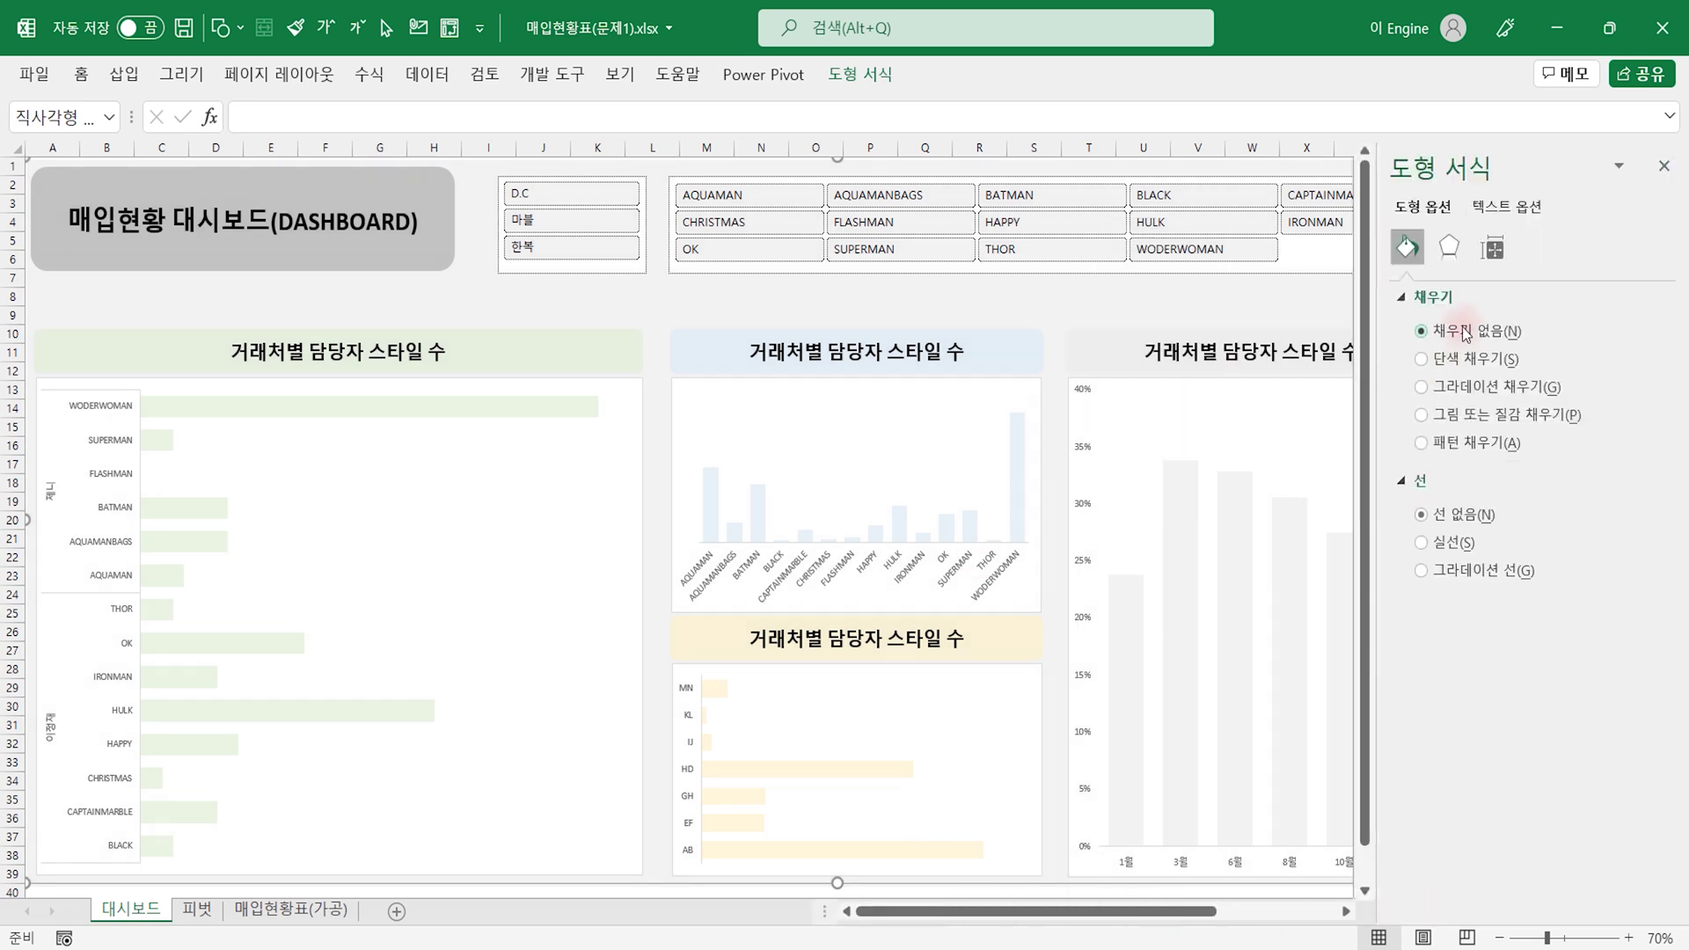
Step: Give the rectangle a solid dark blue 3 pt outline as the dashboard frame
{"action": "left_click", "coordinate": [1446, 543]}
{"action": "left_click", "coordinate": [1629, 621]}
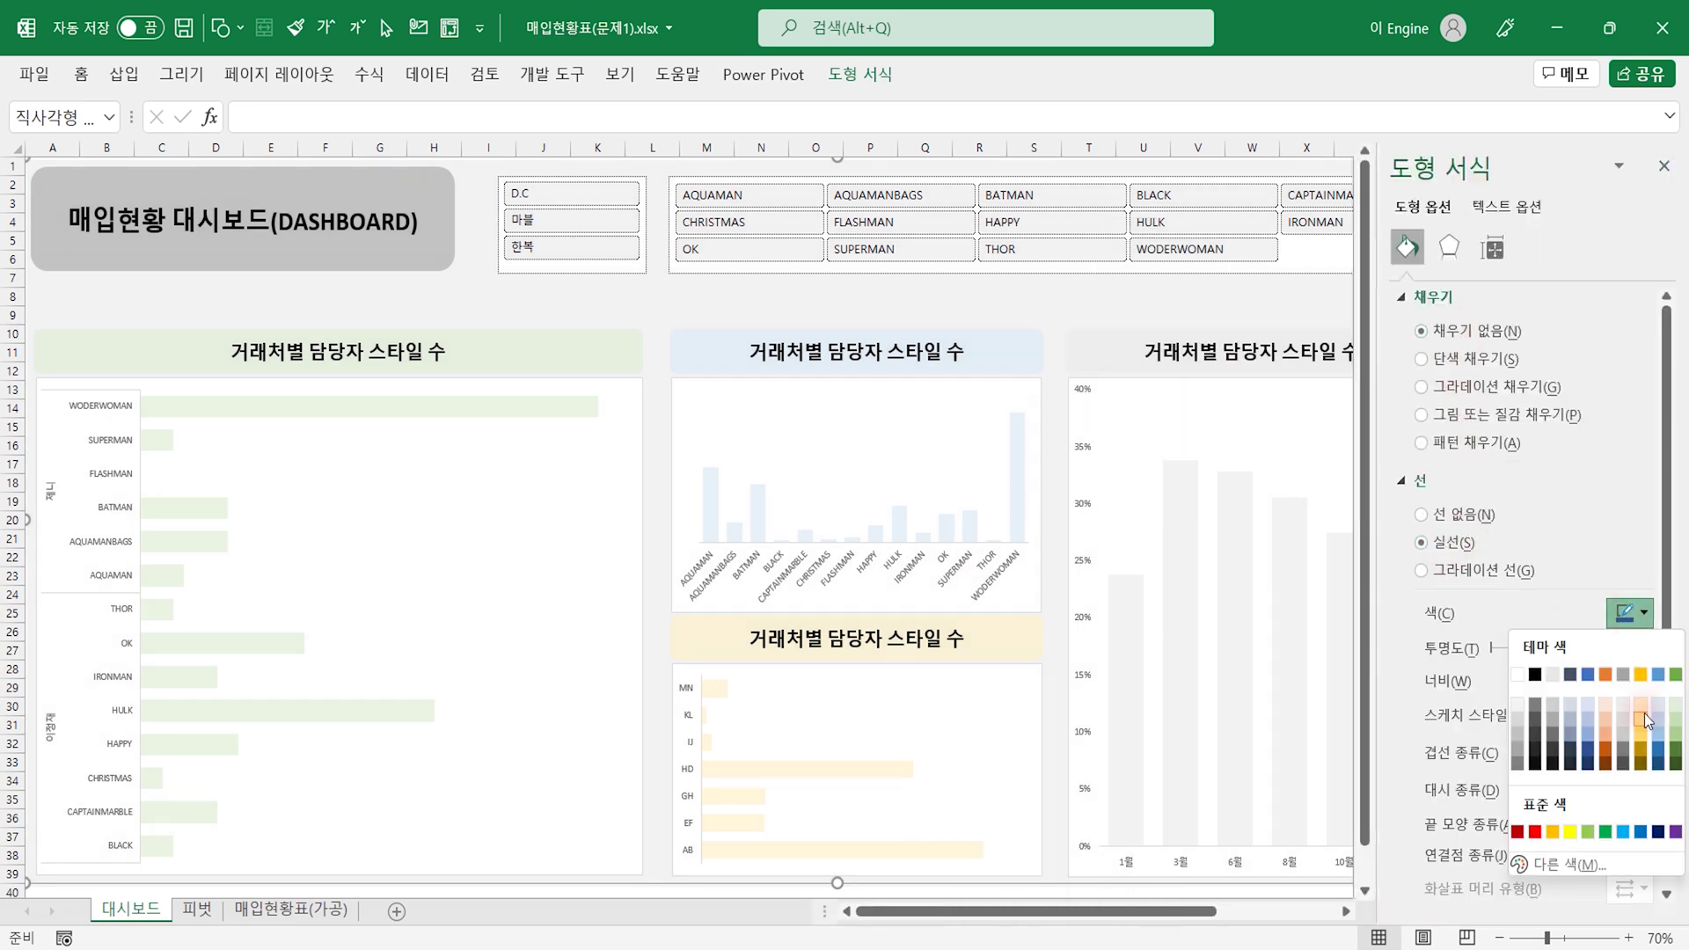
{"action": "left_click", "coordinate": [1655, 838]}
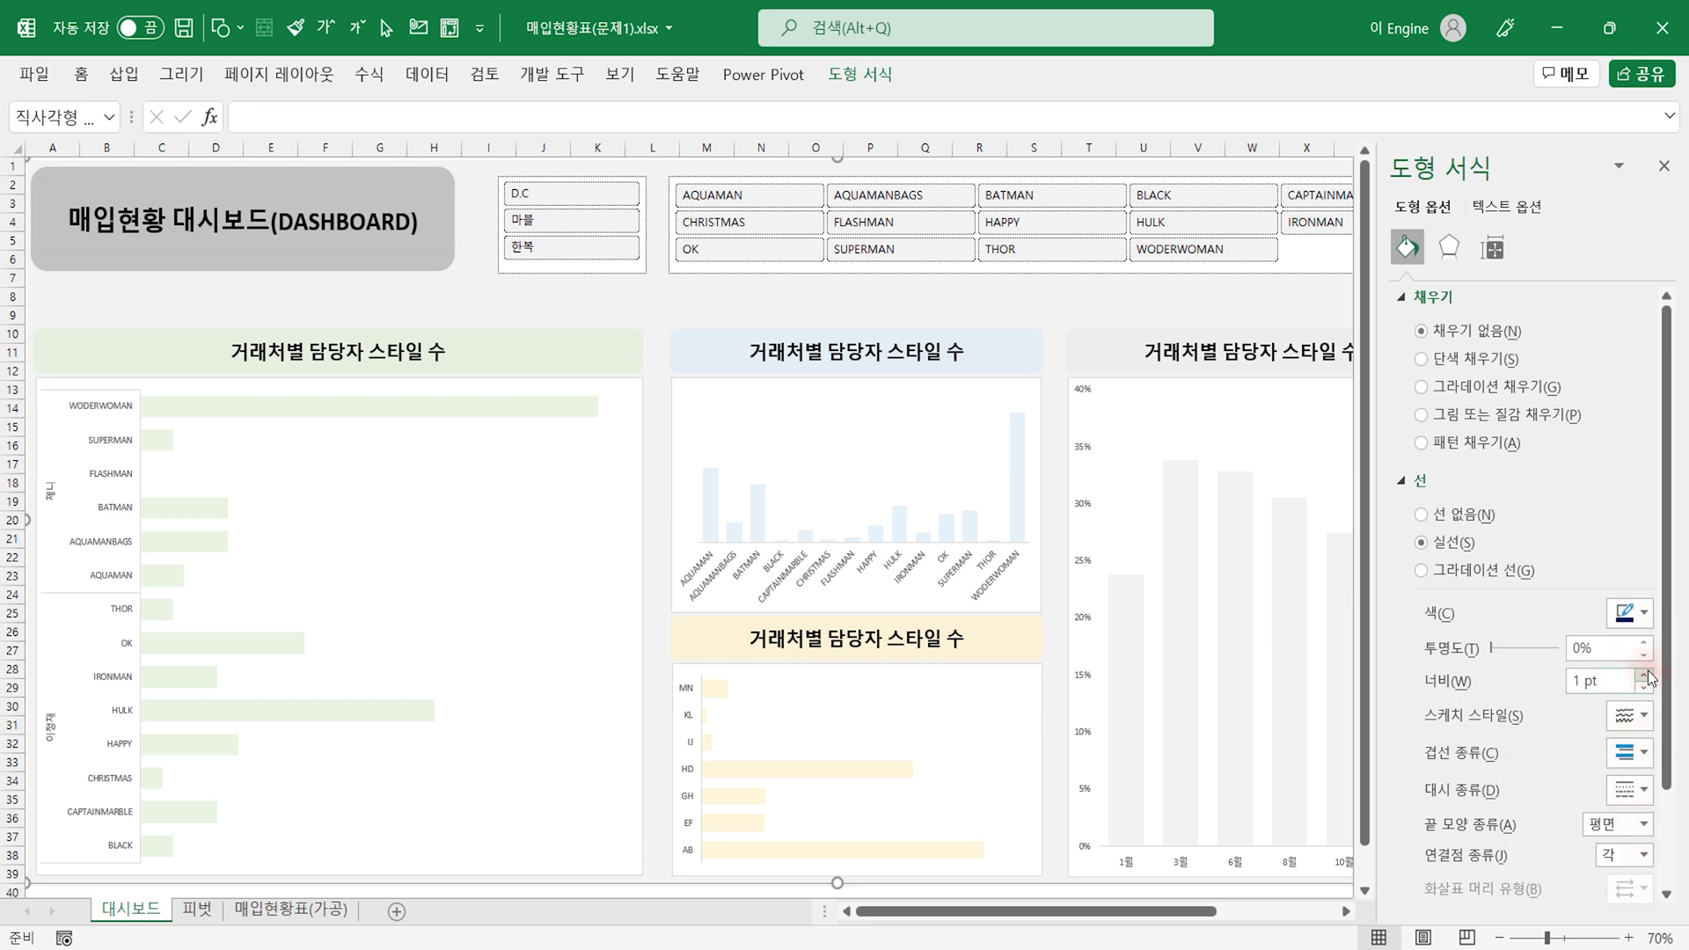
{"action": "left_click", "coordinate": [1469, 684]}
{"action": "type", "text": "3"}
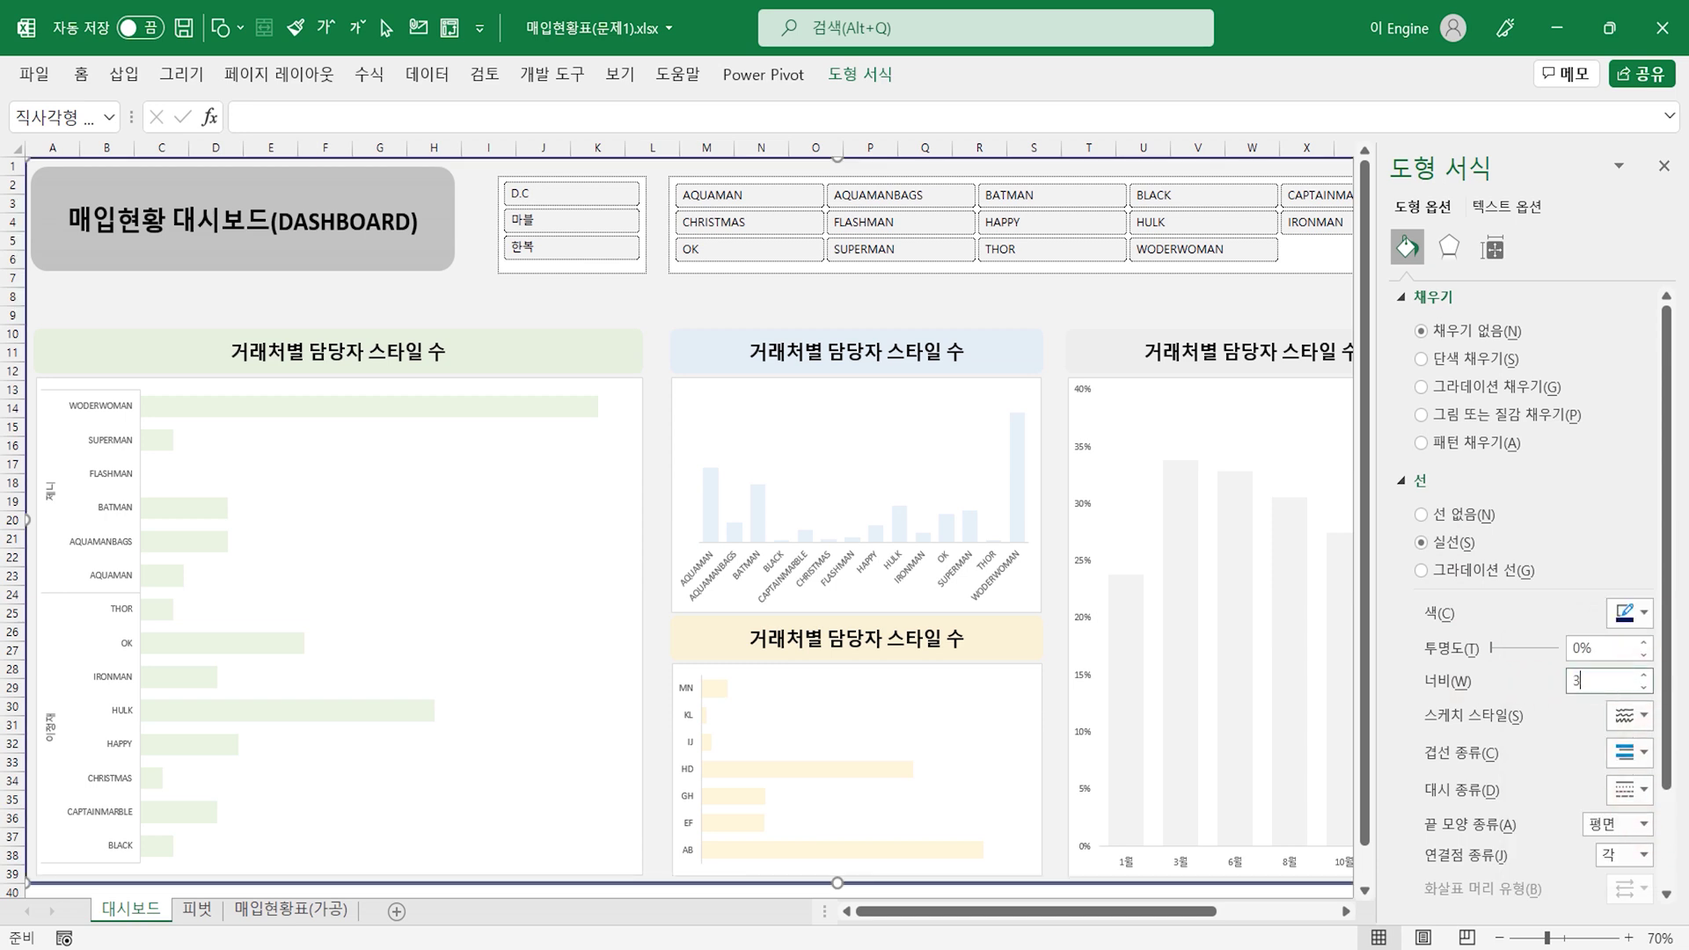
{"action": "scroll", "coordinate": [915, 466], "scroll_direction": "down", "scroll_amount": 3}
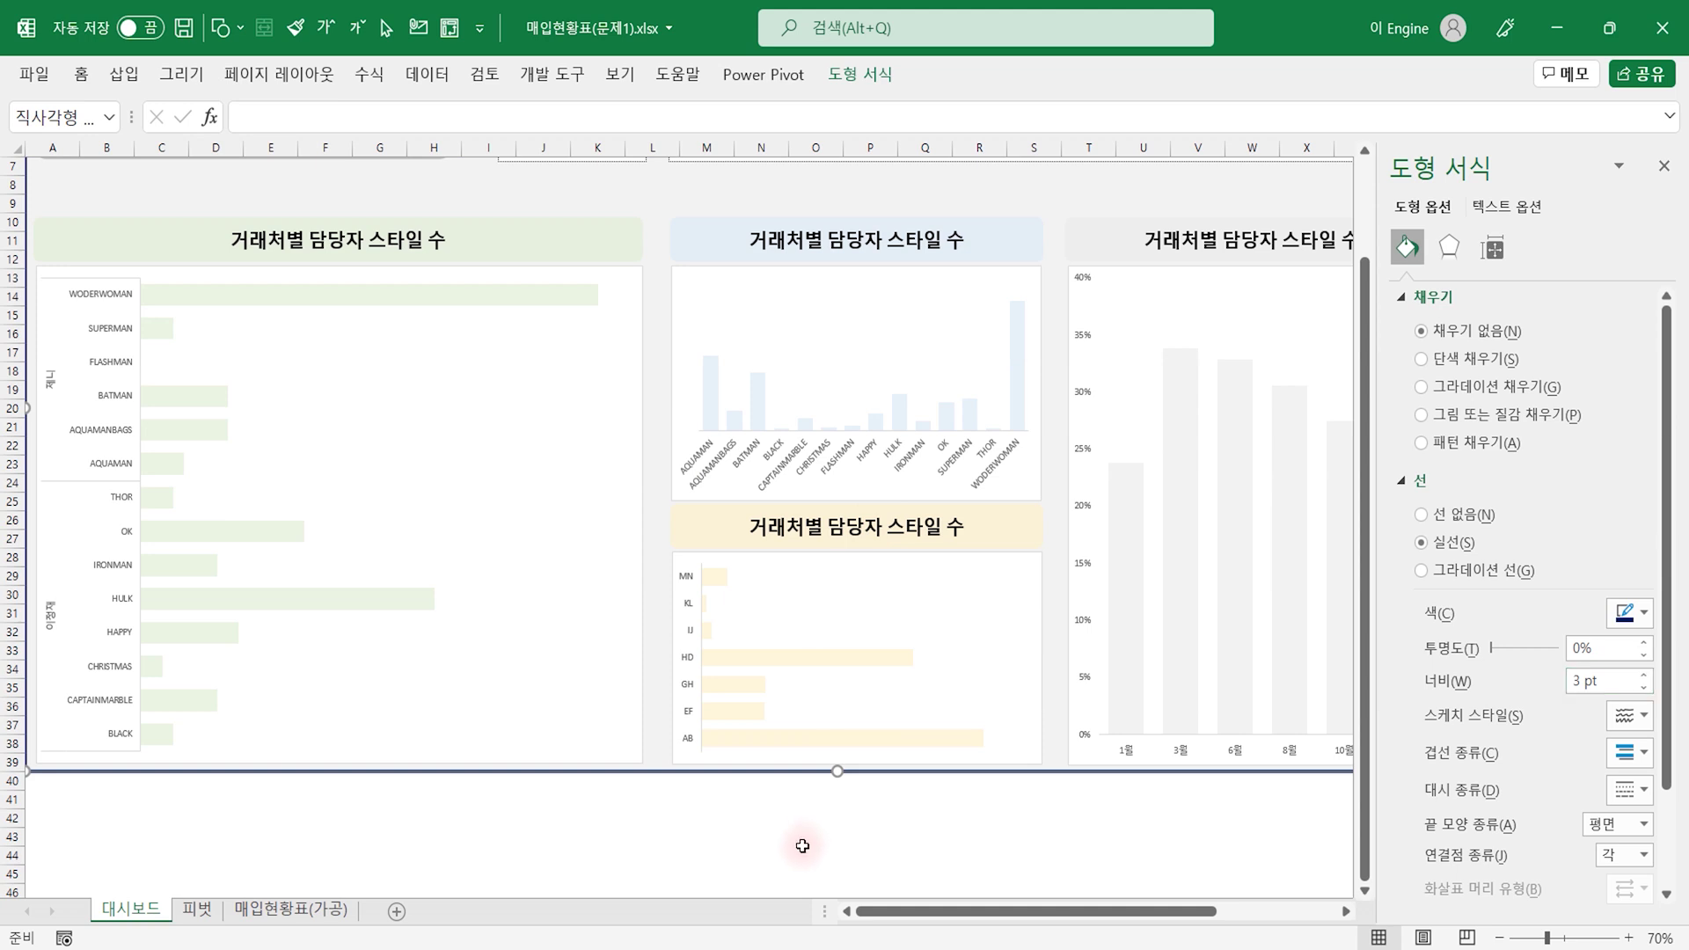
{"action": "left_click", "coordinate": [801, 770]}
{"action": "scroll", "coordinate": [867, 835], "scroll_direction": "up", "scroll_amount": 3}
{"action": "left_click", "coordinate": [1663, 166]}
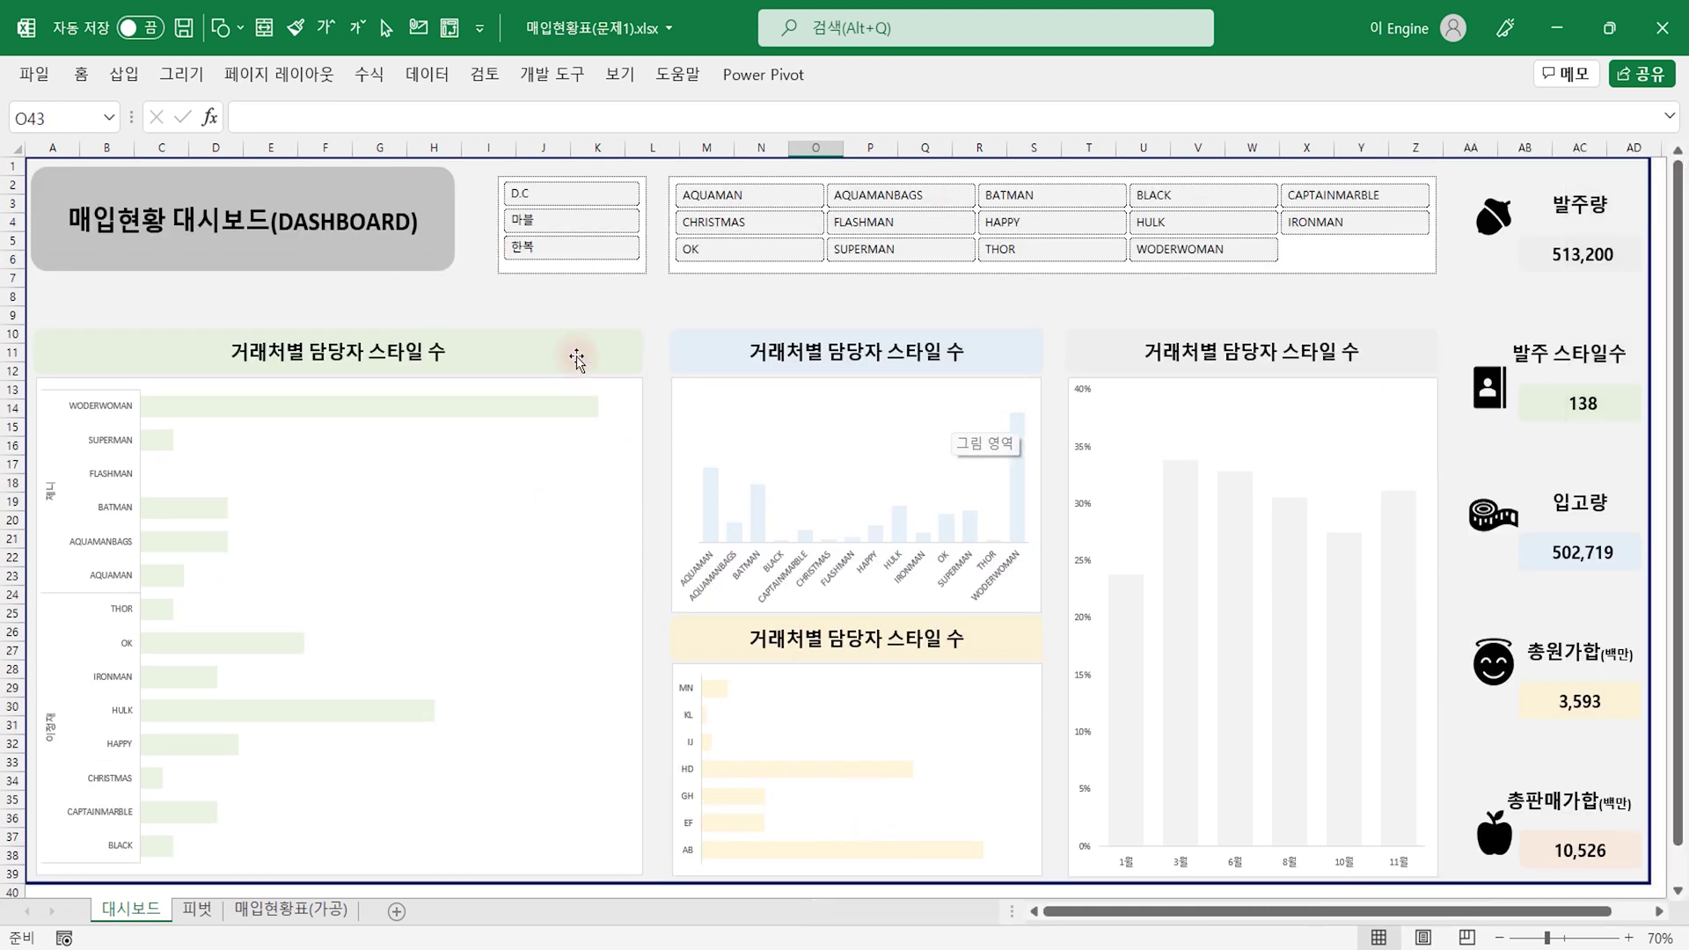
Step: Filter the dashboard to the D.C team and open the team slicer's Report Connections
{"action": "left_click", "coordinate": [573, 195]}
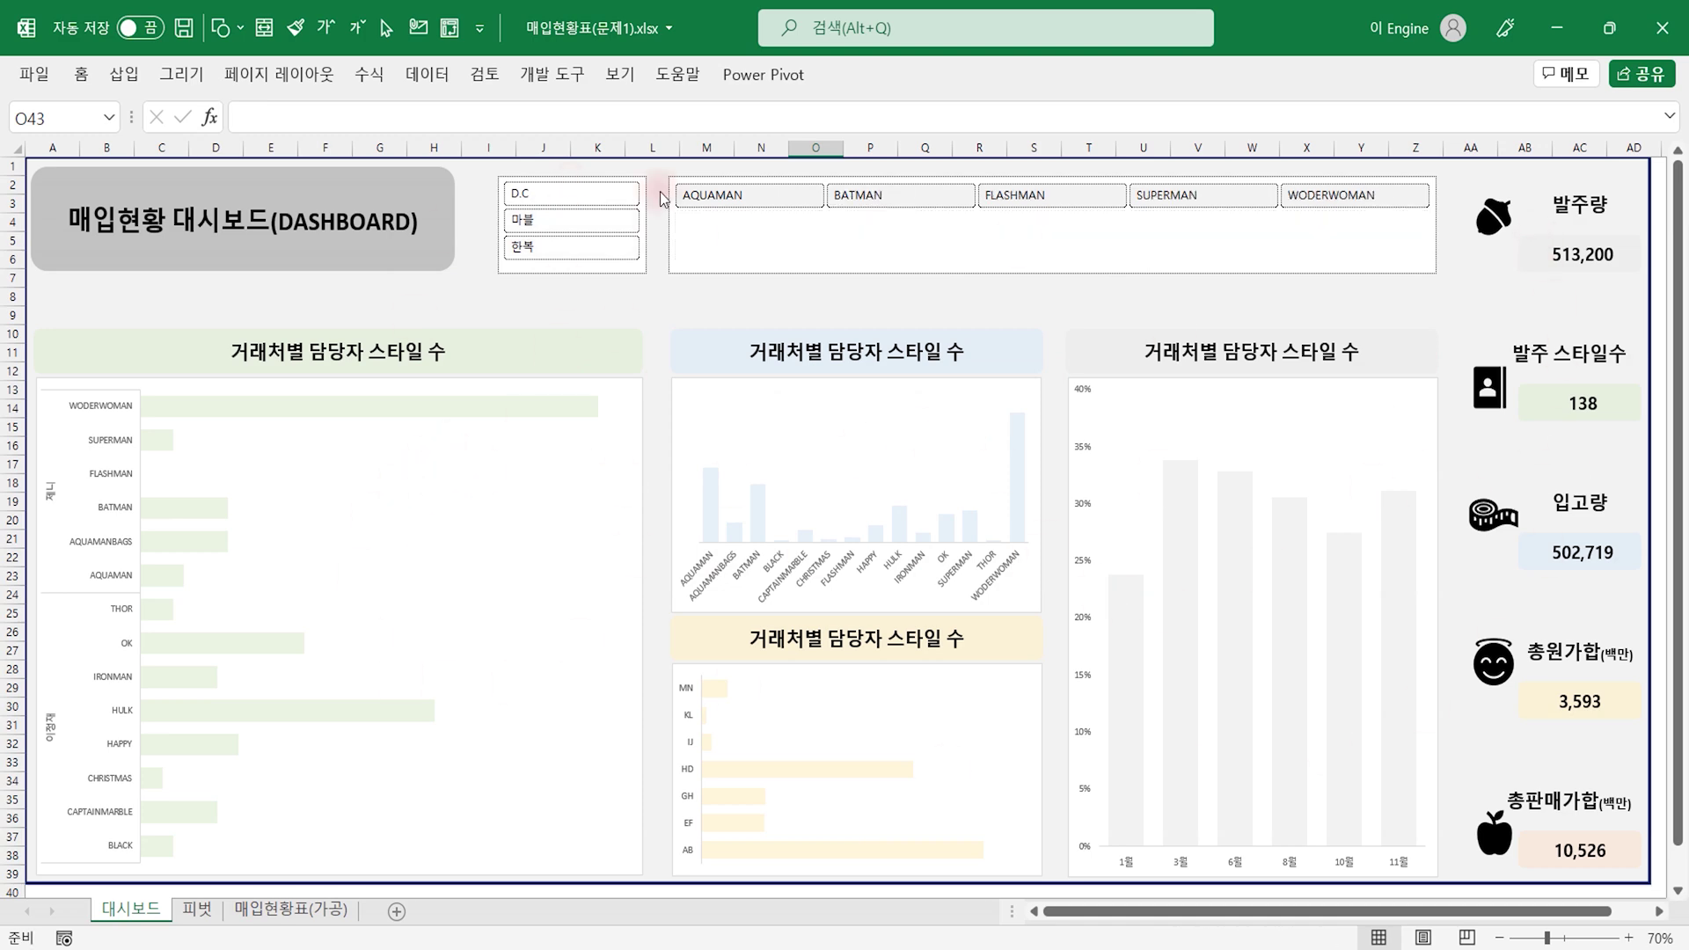
{"action": "left_click", "coordinate": [637, 269]}
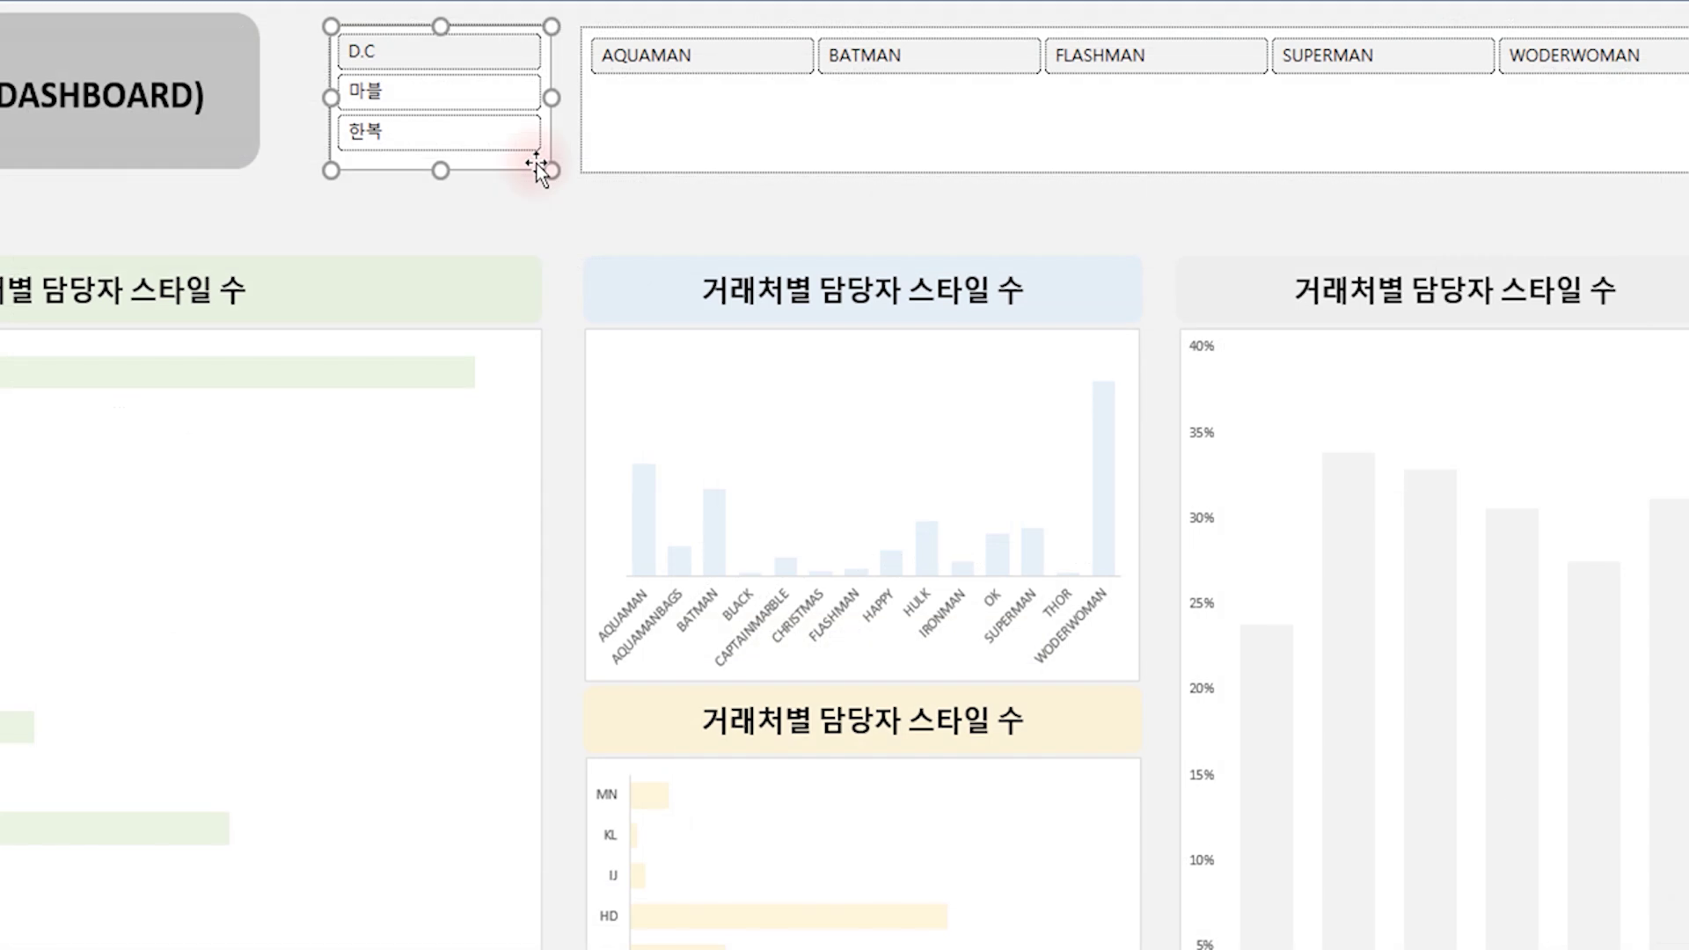
{"action": "left_click_drag", "start_coordinate": [539, 169], "coordinate": [535, 172]}
{"action": "right_click", "coordinate": [538, 169]}
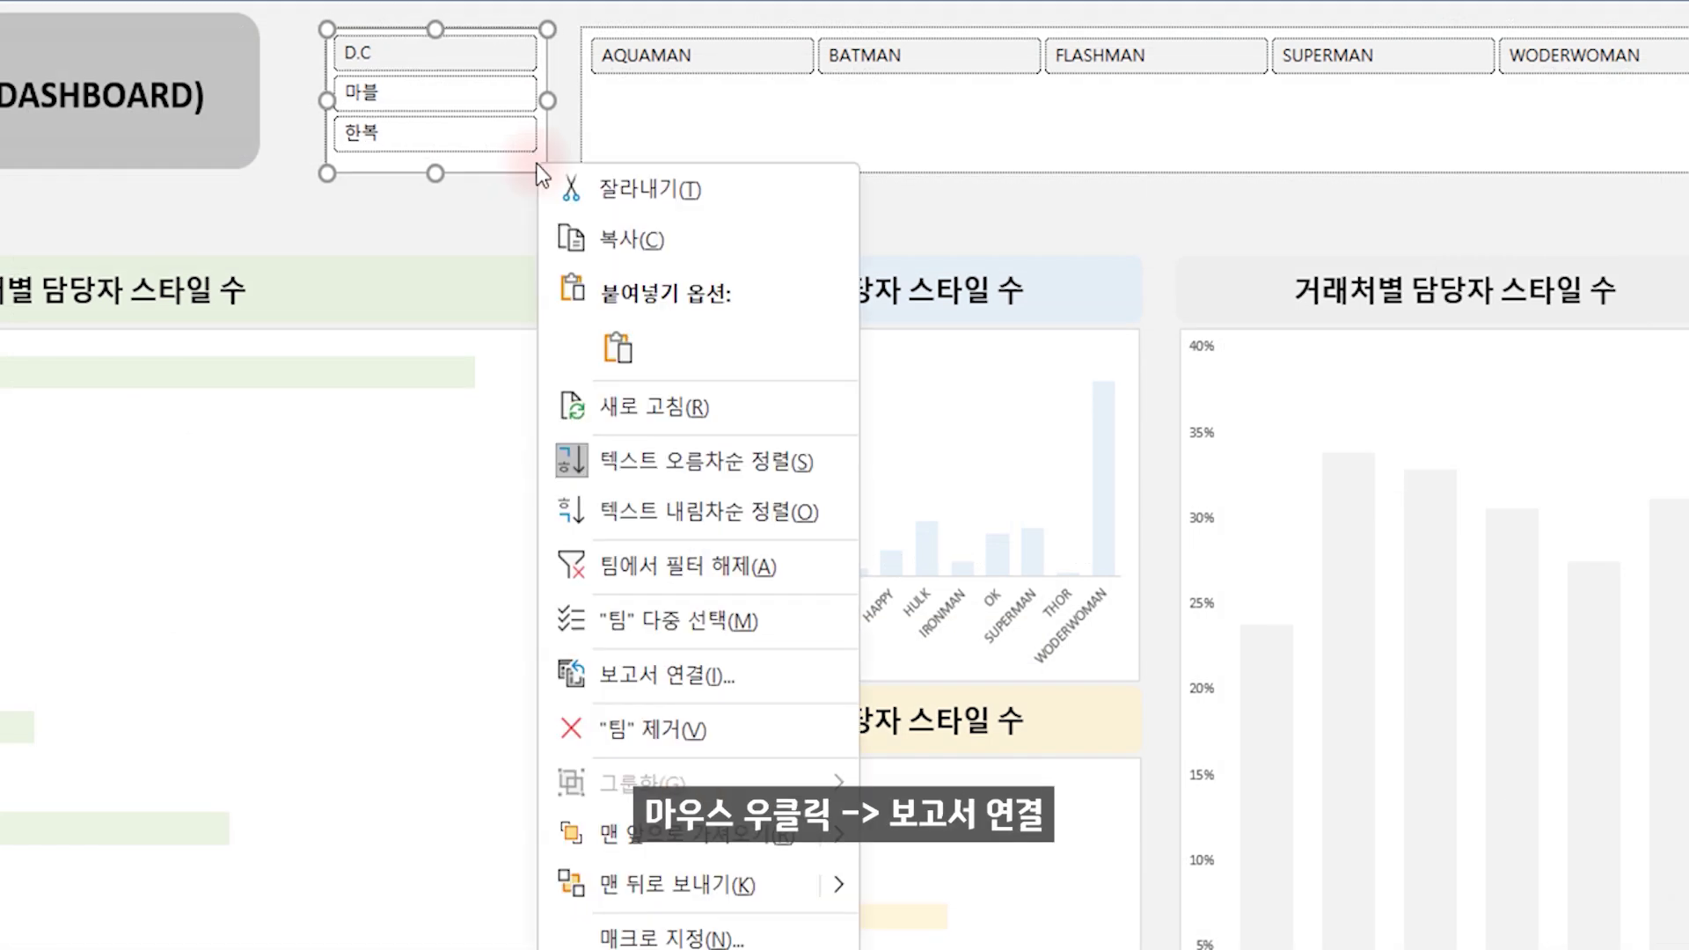
{"action": "left_click", "coordinate": [702, 676]}
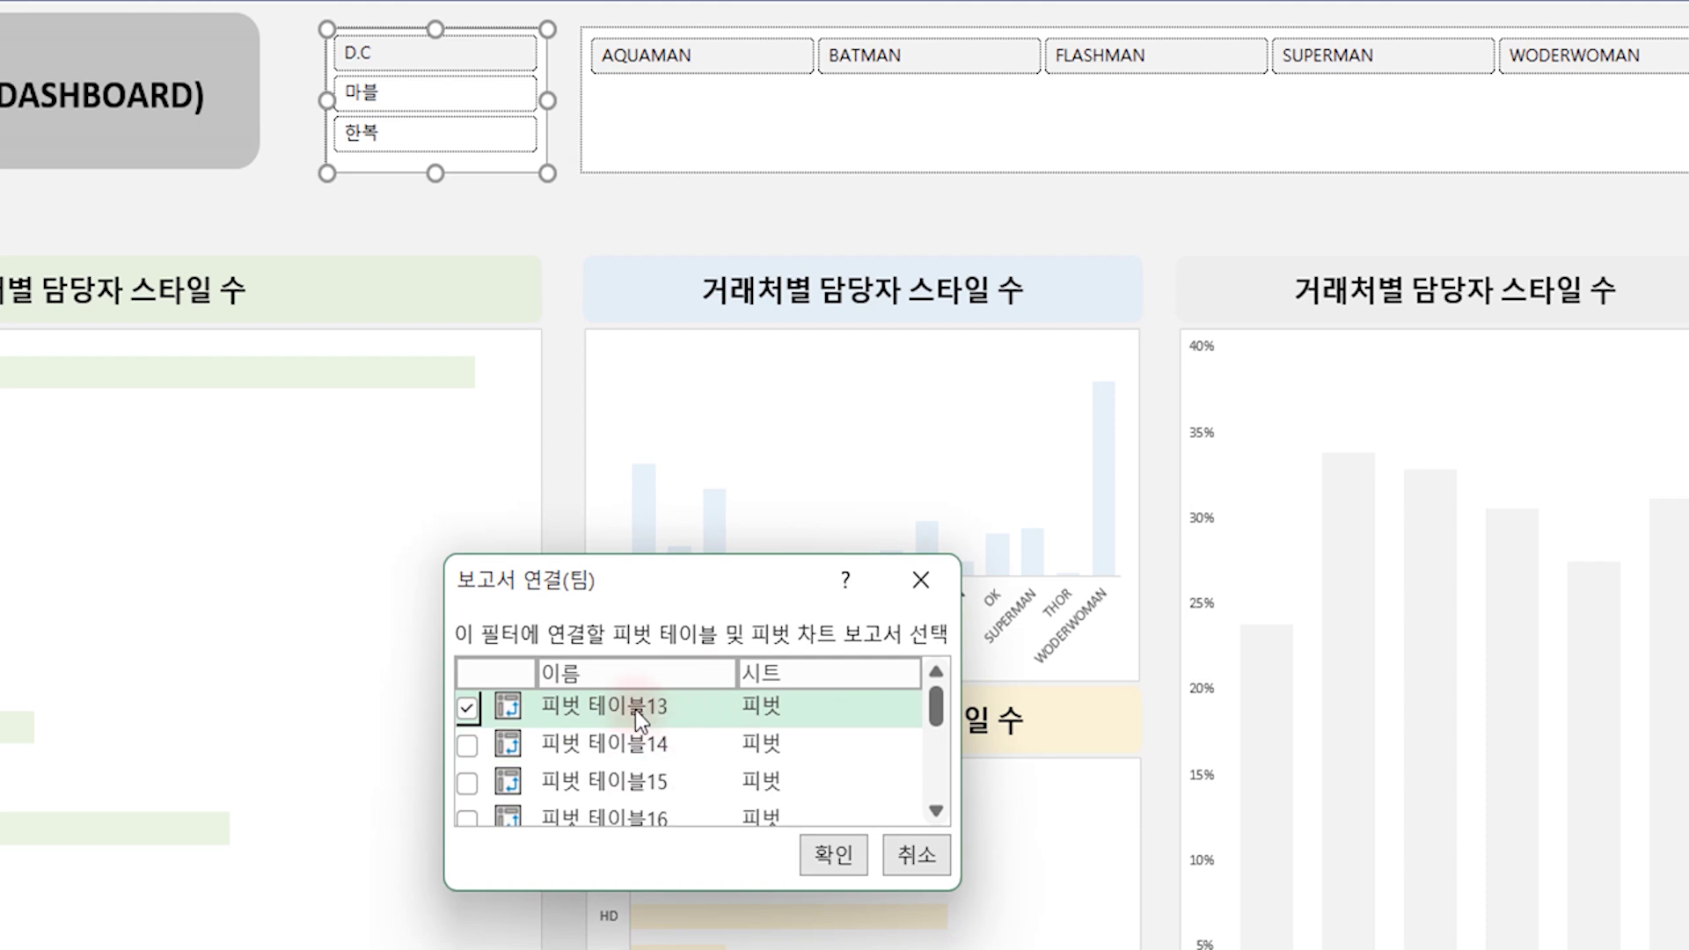
Step: Connect pivot tables 14 through 23 to the team slicer and confirm
{"action": "left_click", "coordinate": [469, 746]}
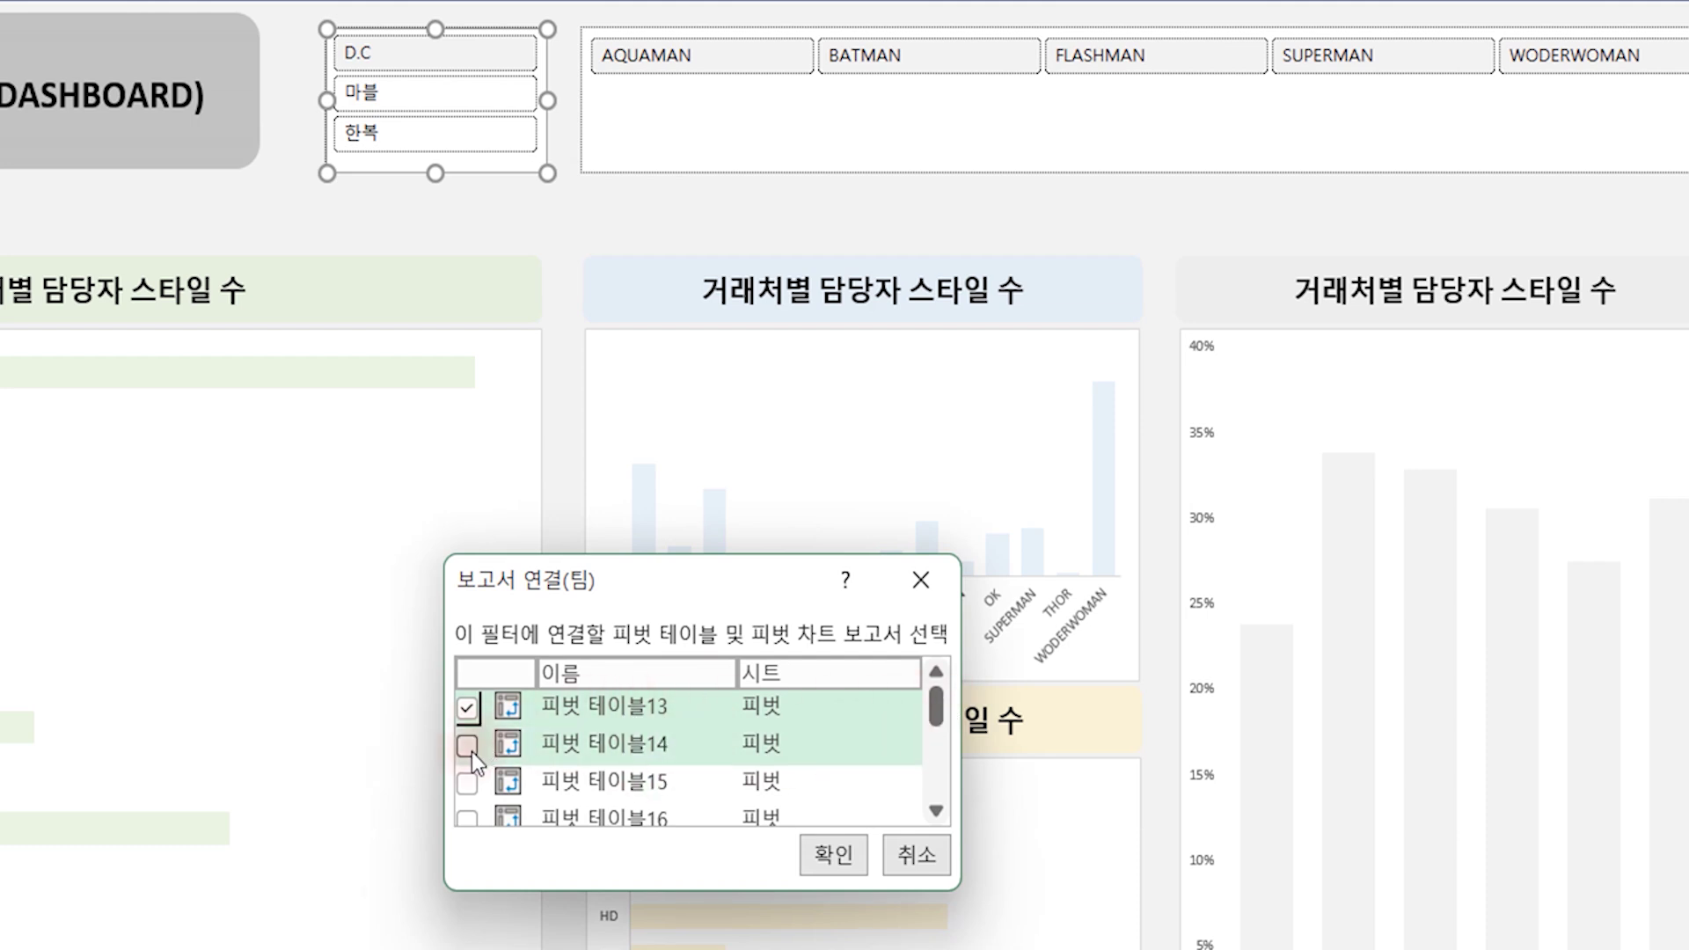
{"action": "left_click", "coordinate": [470, 781]}
{"action": "left_click", "coordinate": [469, 816]}
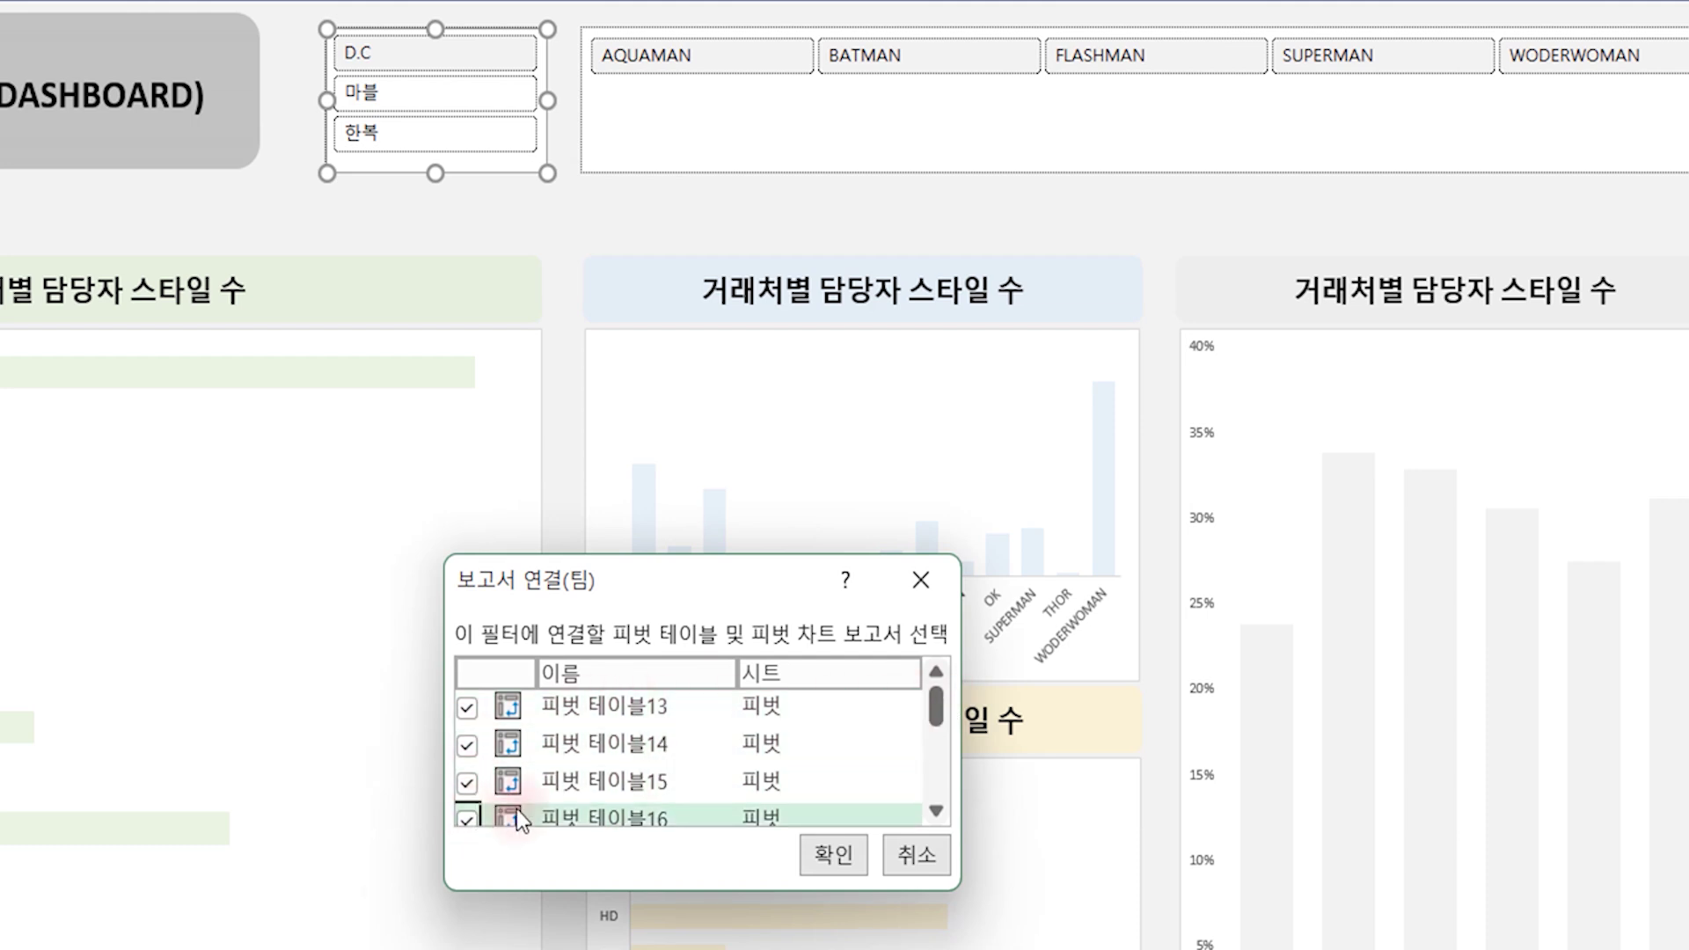
{"action": "left_click", "coordinate": [935, 810]}
{"action": "left_click", "coordinate": [936, 810]}
{"action": "left_click", "coordinate": [467, 719]}
{"action": "left_click", "coordinate": [467, 756]}
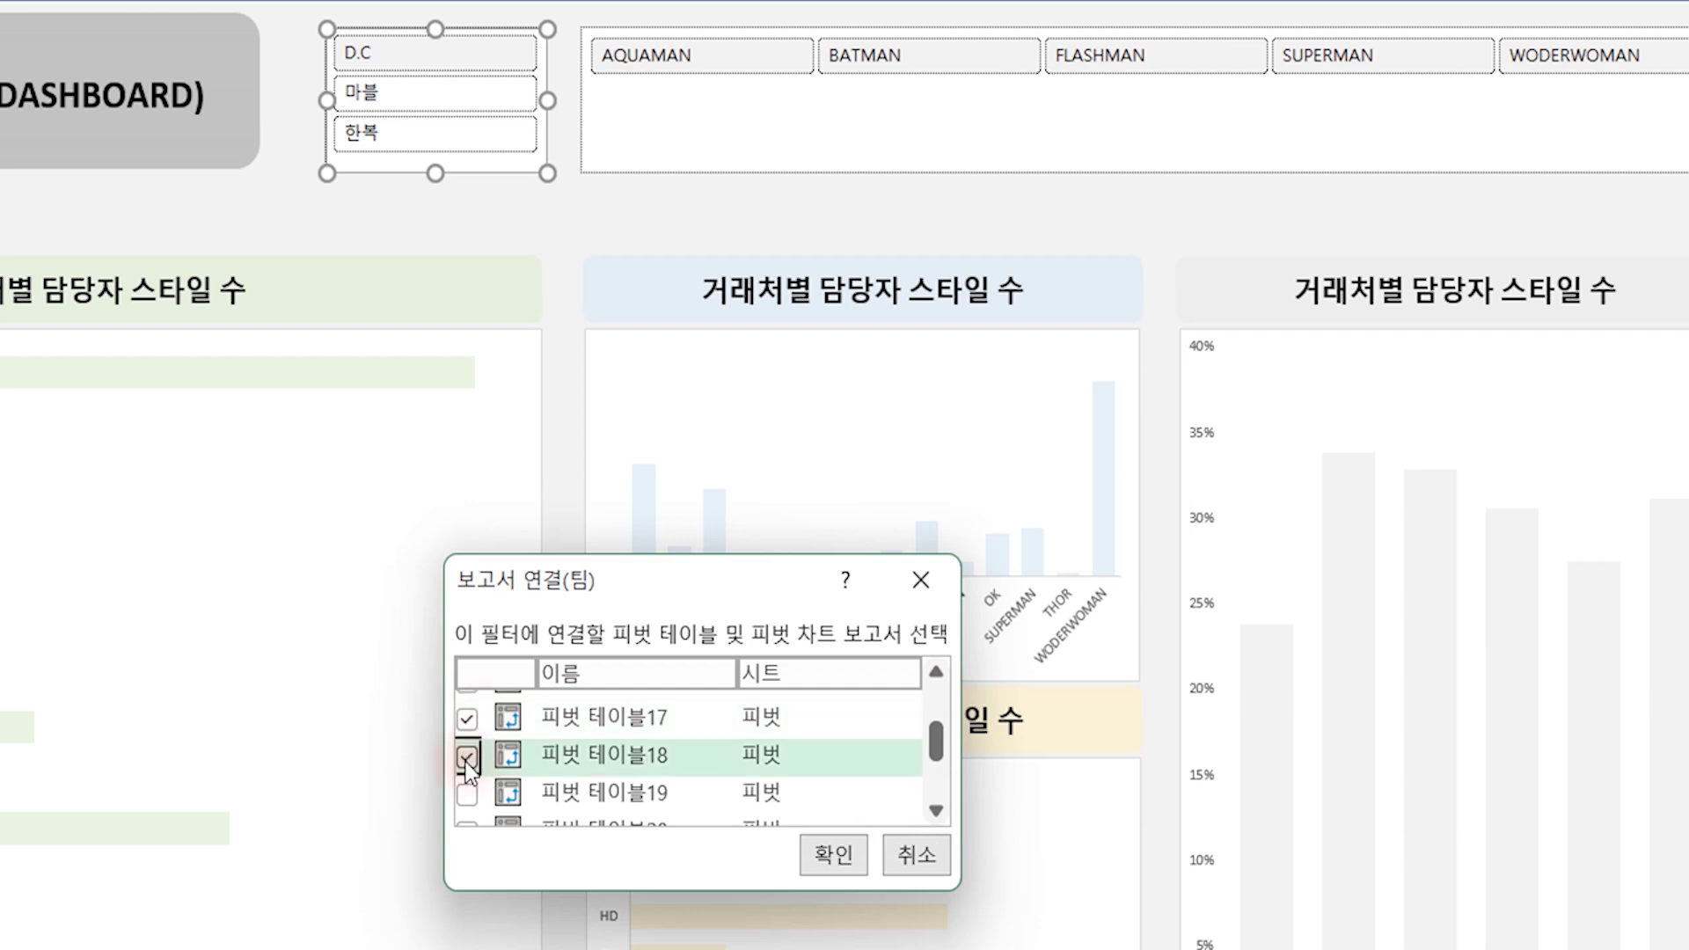
{"action": "left_click", "coordinate": [468, 793]}
{"action": "left_click", "coordinate": [936, 810]}
{"action": "left_click", "coordinate": [936, 810]}
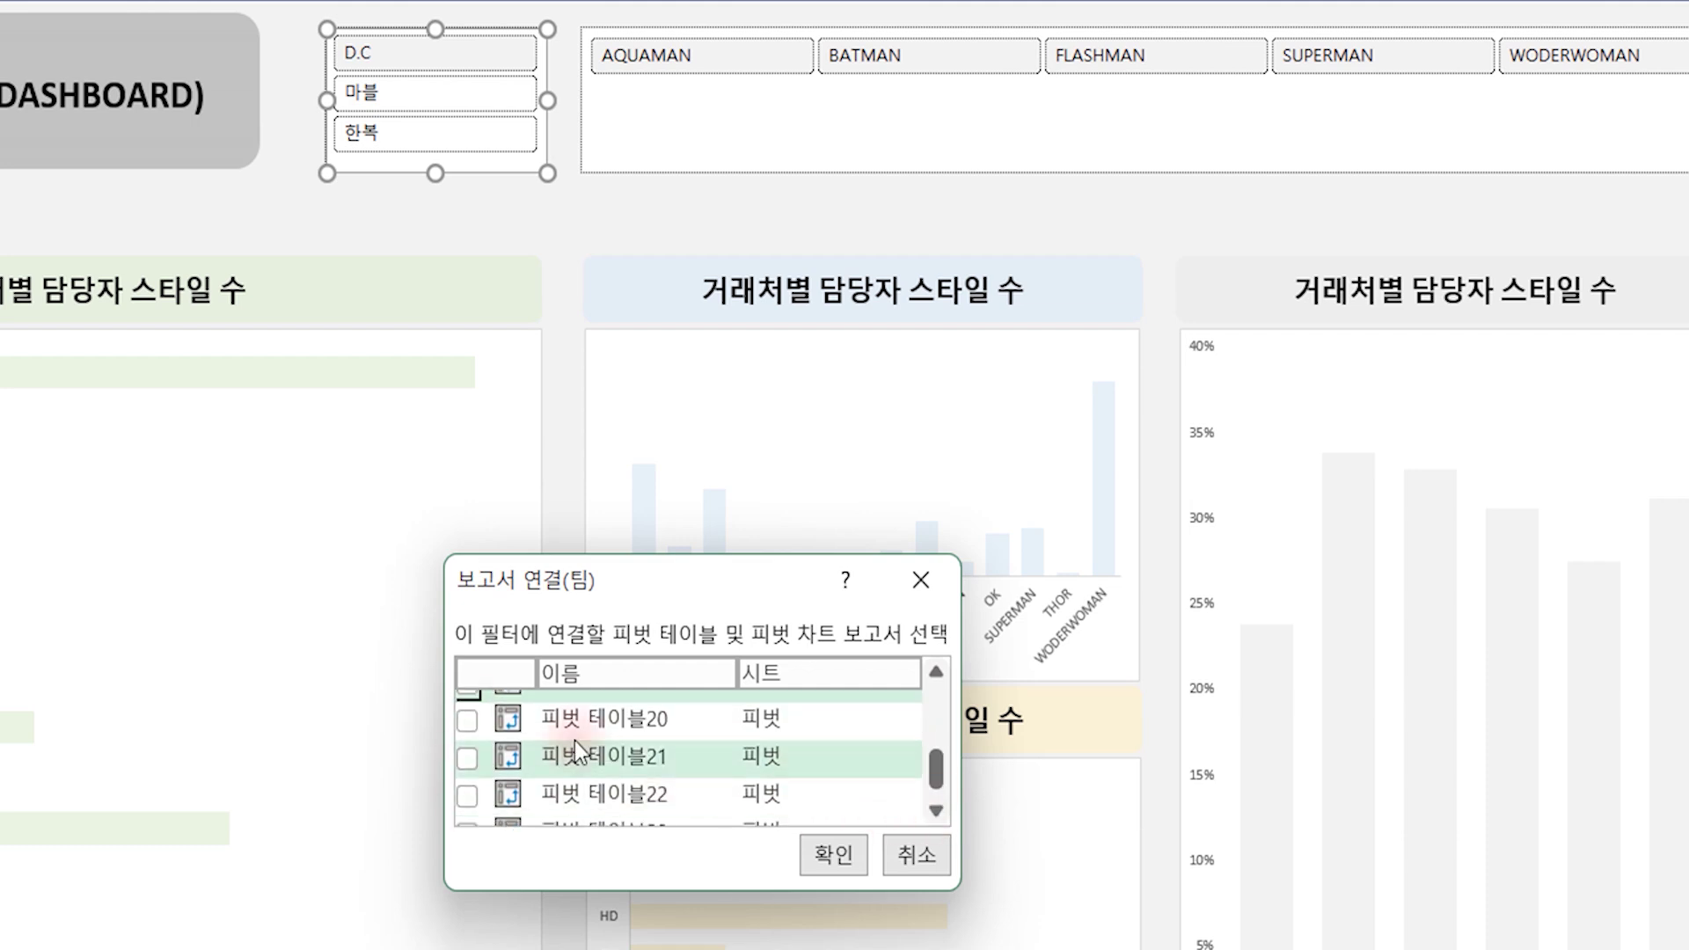
{"action": "left_click", "coordinate": [467, 721]}
{"action": "left_click", "coordinate": [467, 756]}
{"action": "left_click", "coordinate": [467, 793]}
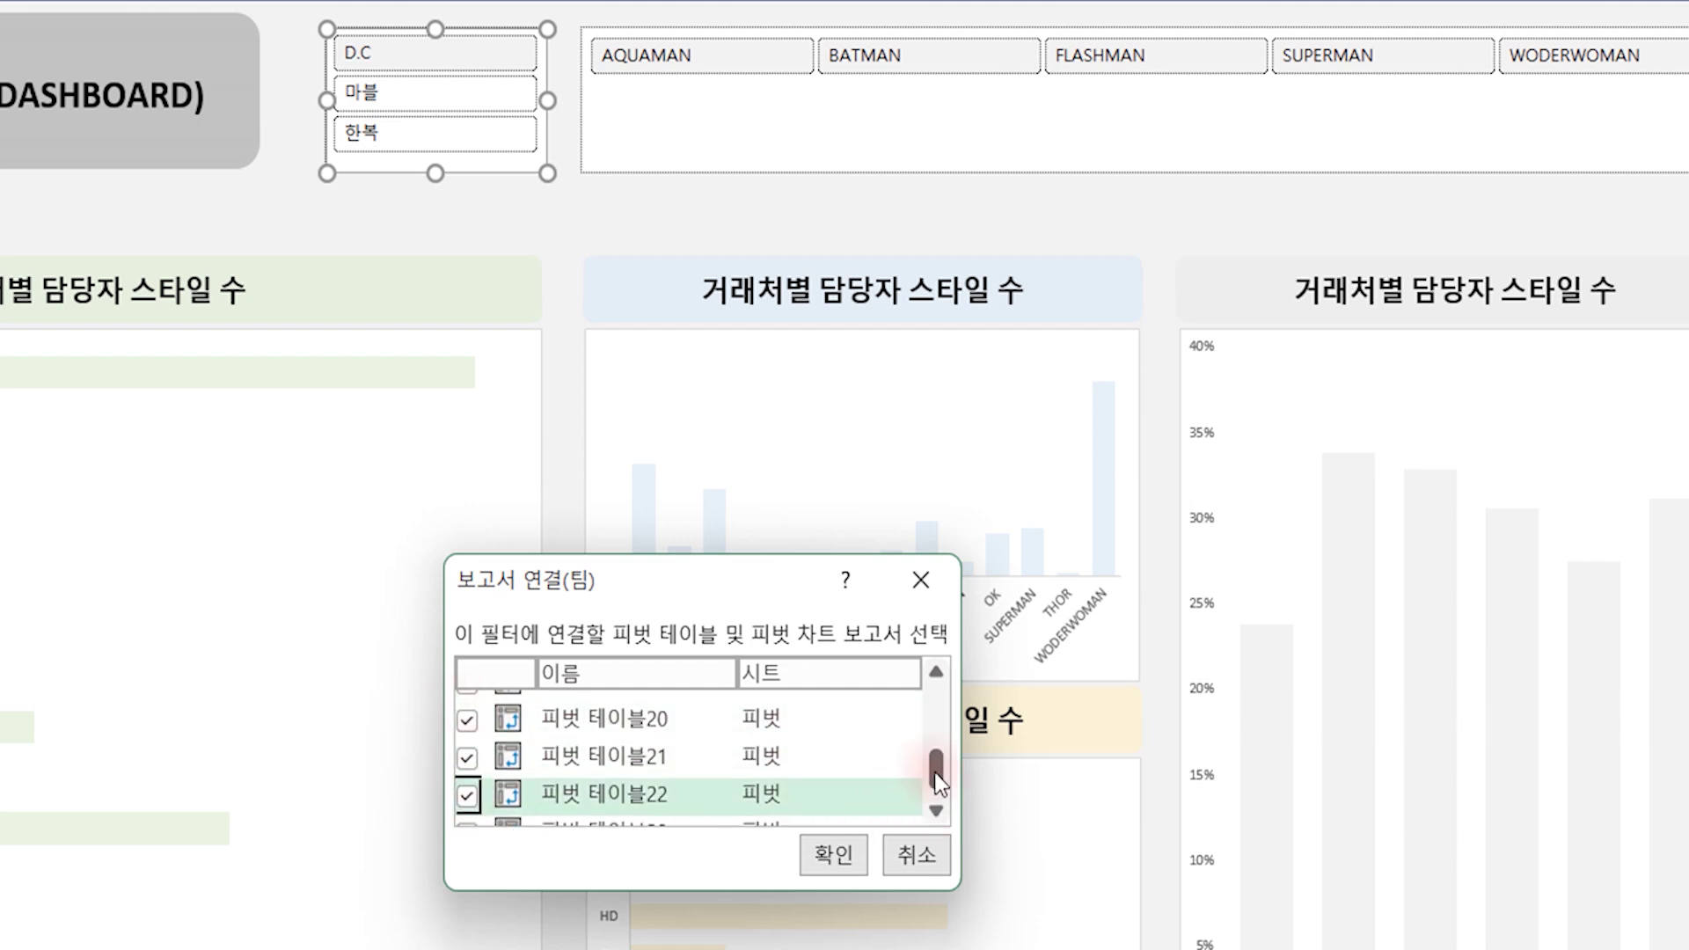
{"action": "scroll", "coordinate": [630, 822], "scroll_direction": "down", "scroll_amount": 1}
{"action": "left_click", "coordinate": [466, 804]}
{"action": "left_click", "coordinate": [827, 852]}
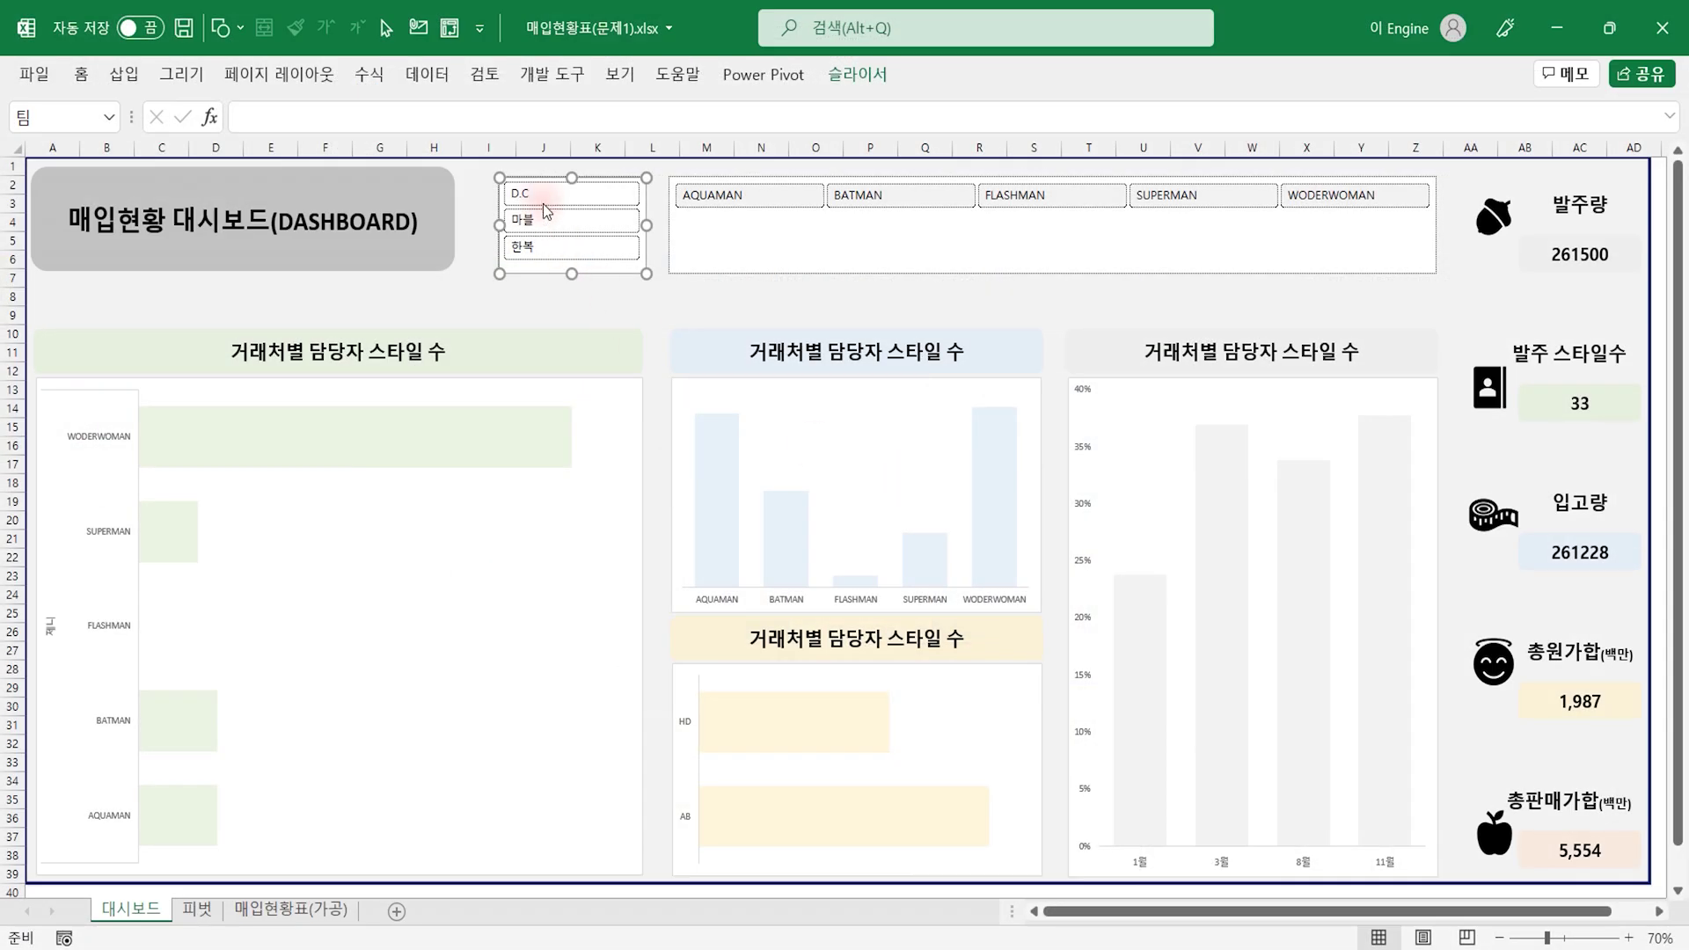
Step: Filter by 마블, then 한복, then clear the 팀 filter so totals return to 513200
{"action": "left_click", "coordinate": [546, 219]}
{"action": "left_click", "coordinate": [553, 255]}
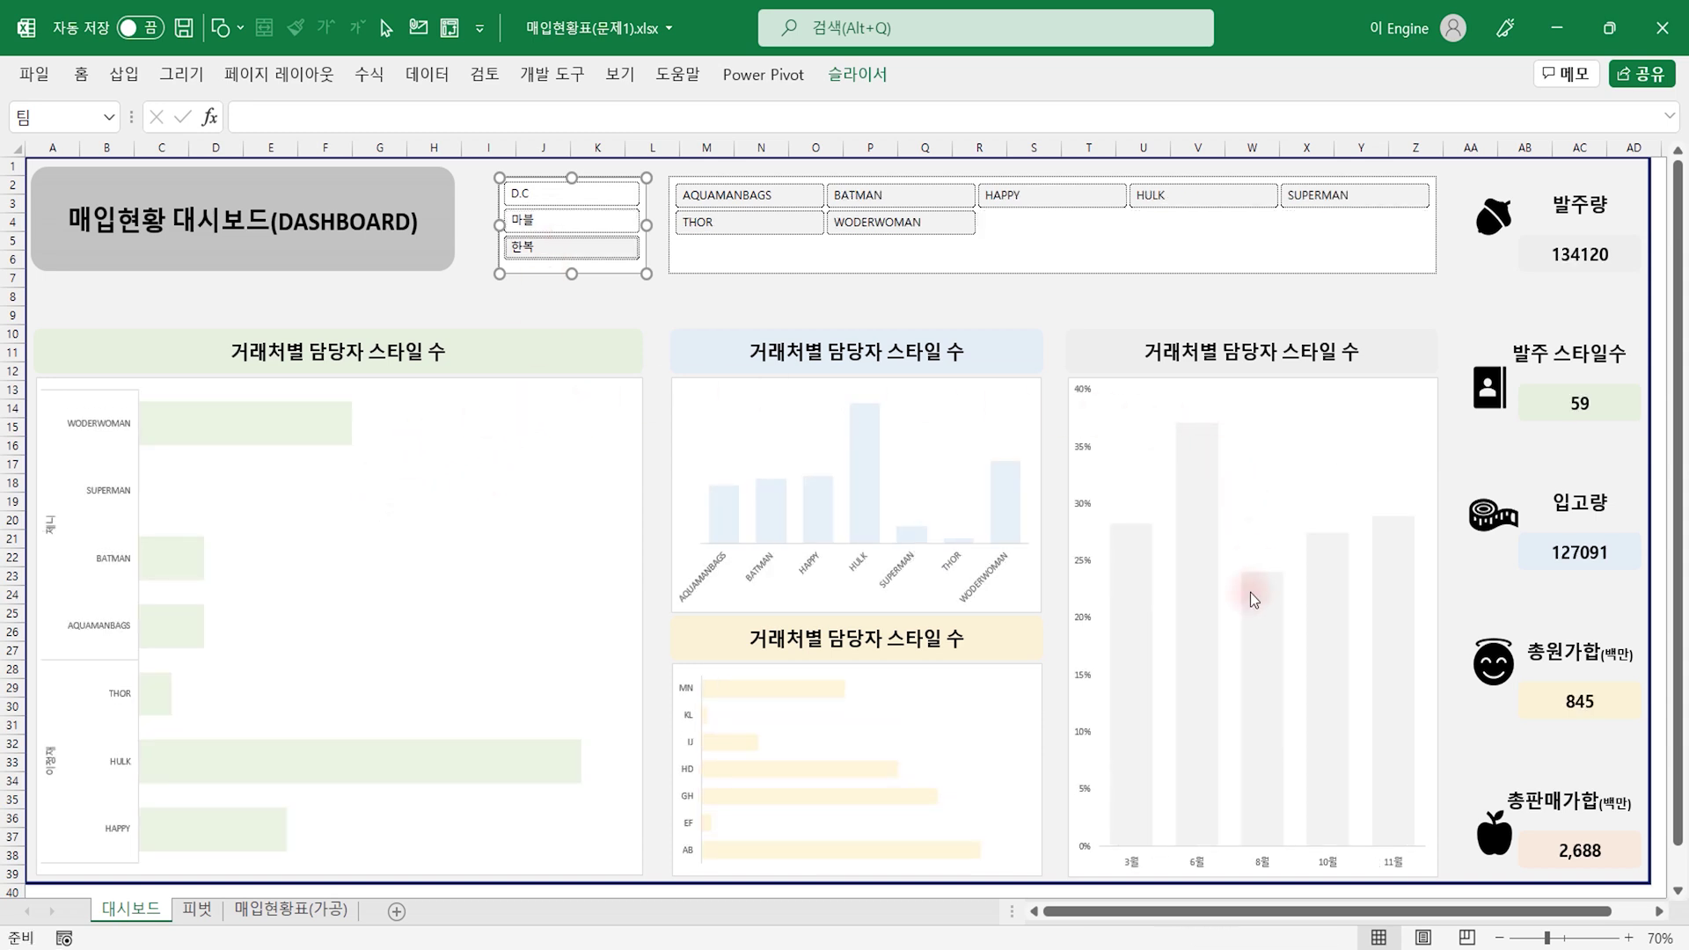
{"action": "right_click", "coordinate": [642, 190]}
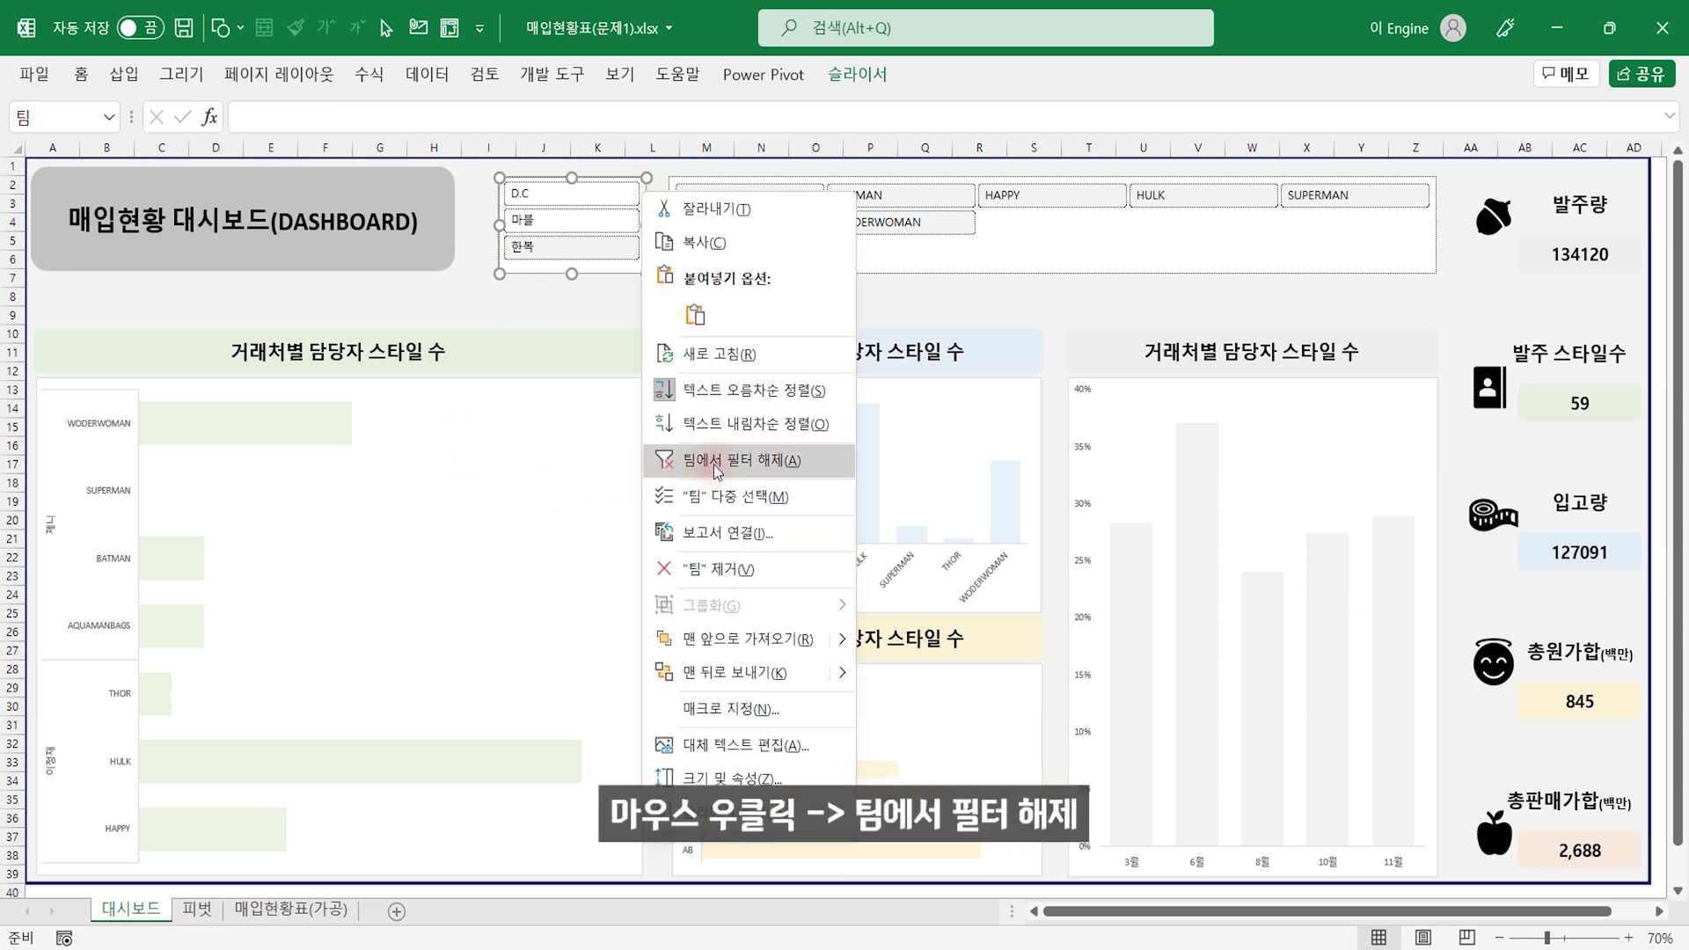
{"action": "left_click", "coordinate": [717, 461]}
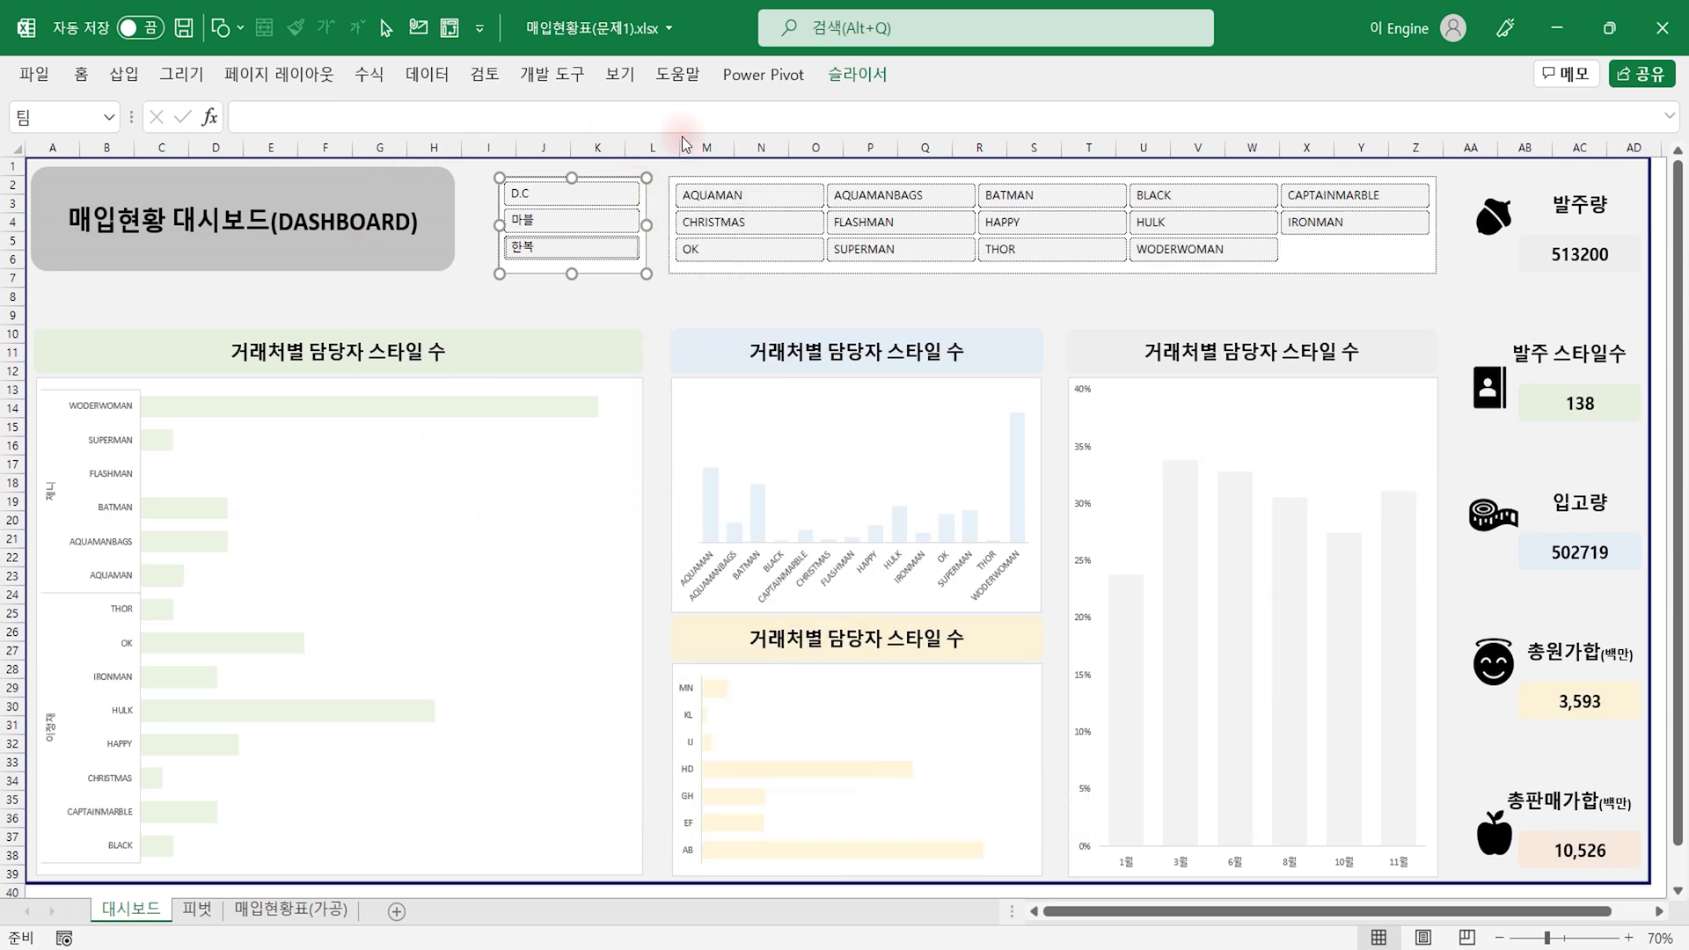
{"action": "left_click", "coordinate": [679, 299]}
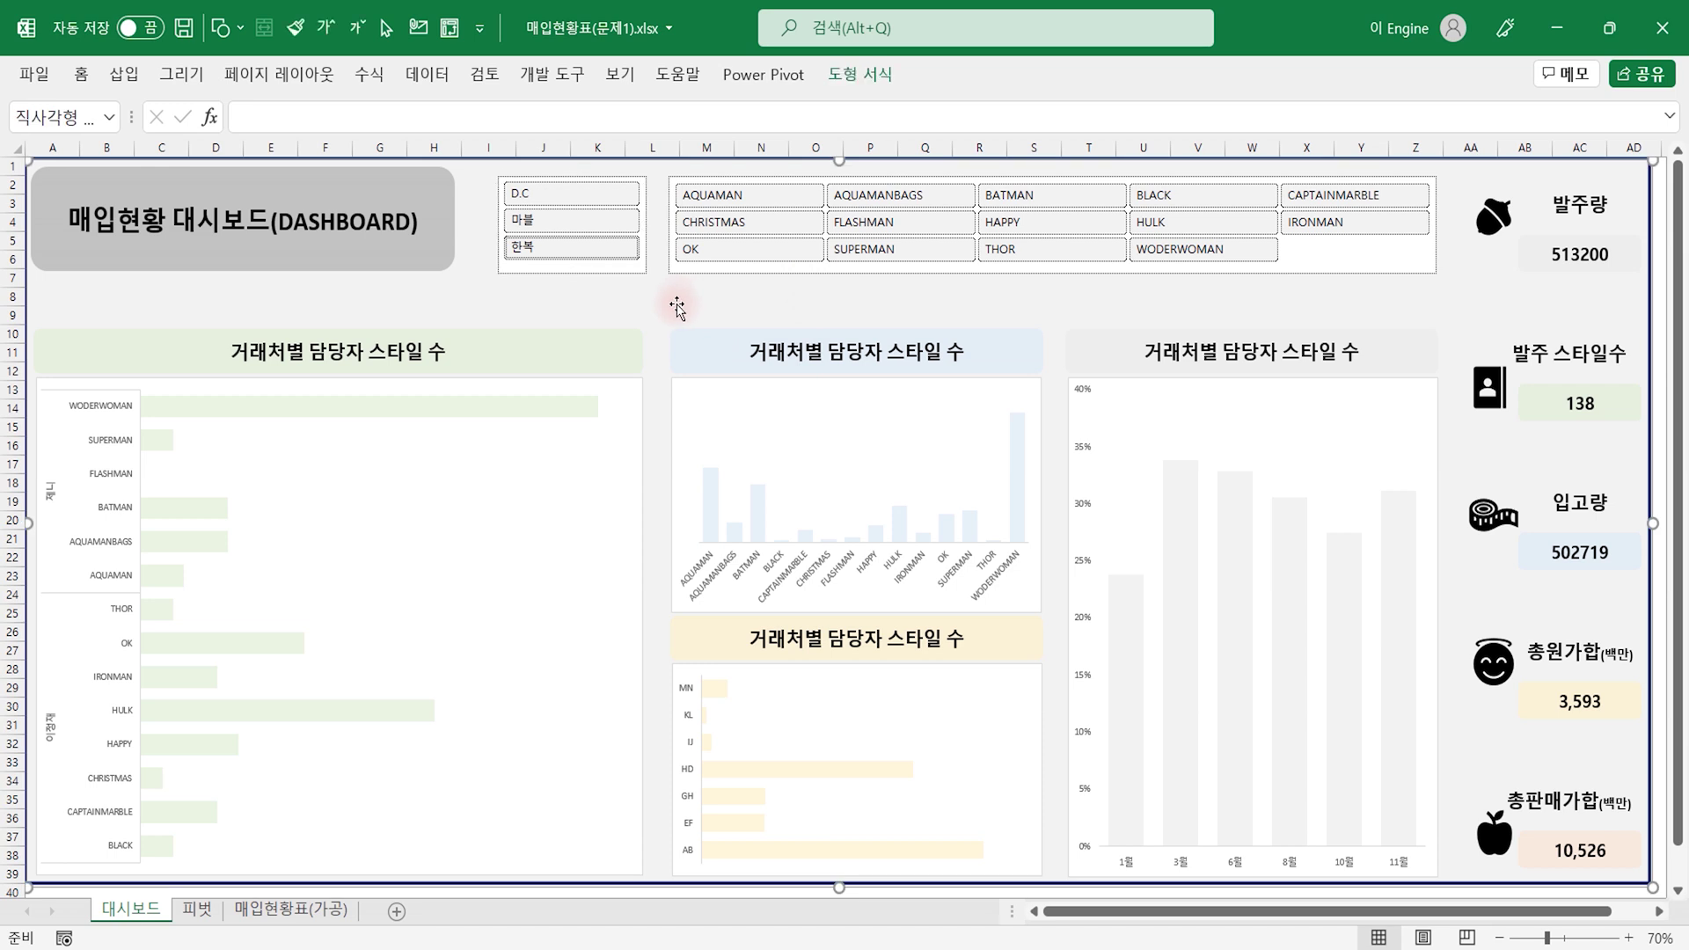